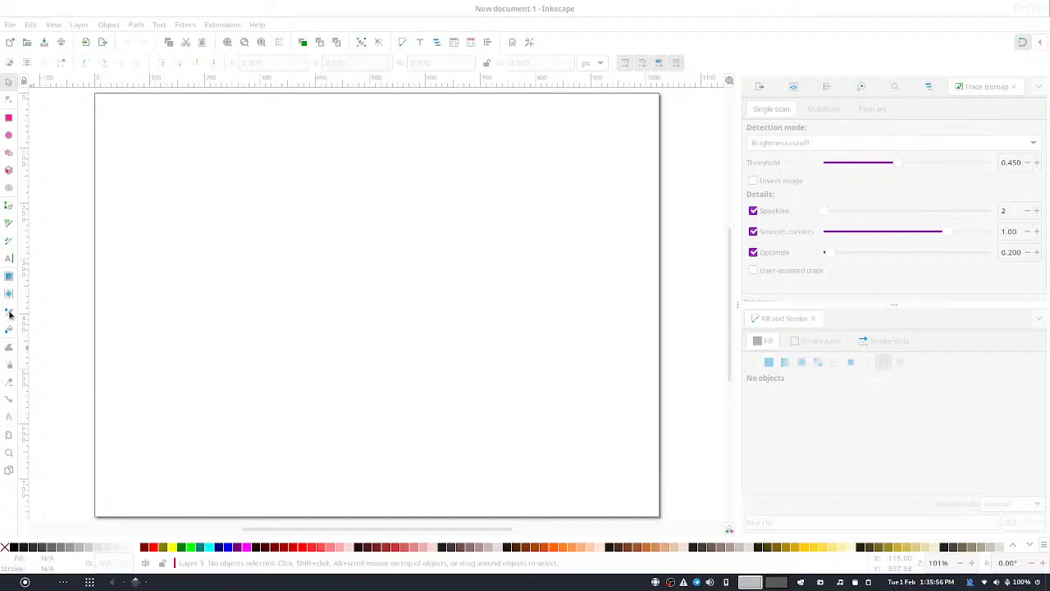
Set up the Calligraphy tool with a dark grey fill (333333ff) and show the list of layers and objects
{"action": "mouse_move", "coordinate": [11, 252]}
{"action": "left_mouse_down"}
{"action": "mouse_move", "coordinate": [10, 224]}
{"action": "mouse_move", "coordinate": [21, 246]}
{"action": "left_mouse_up"}
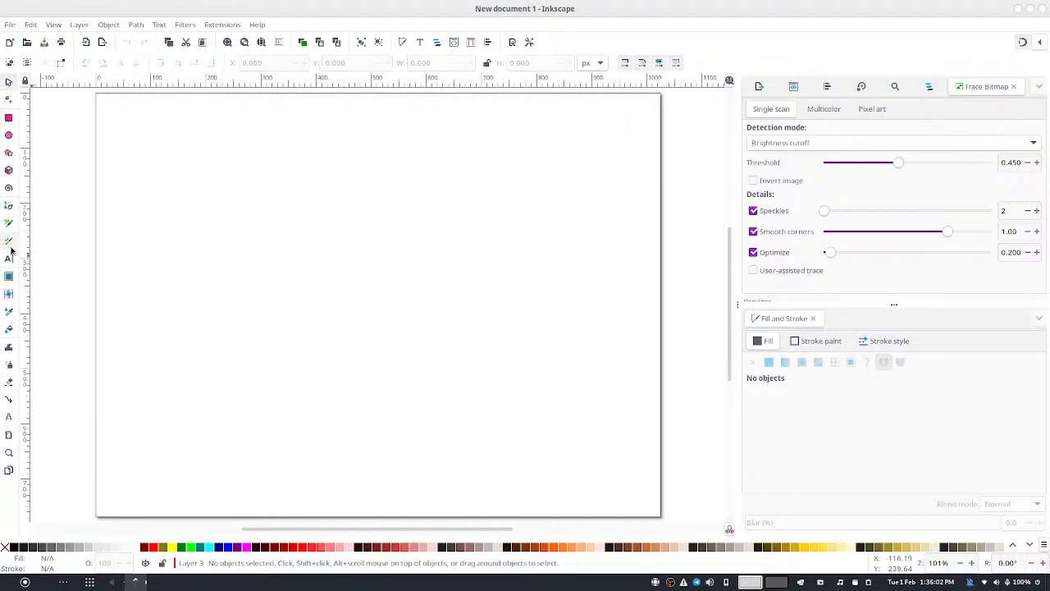
{"action": "left_click", "coordinate": [8, 242]}
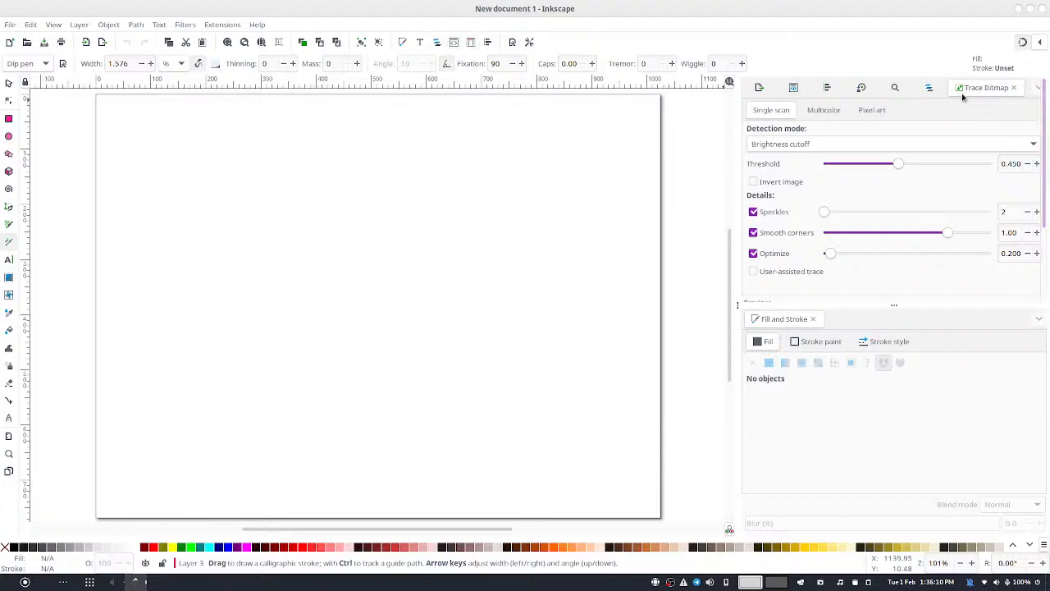
{"action": "left_click", "coordinate": [928, 89]}
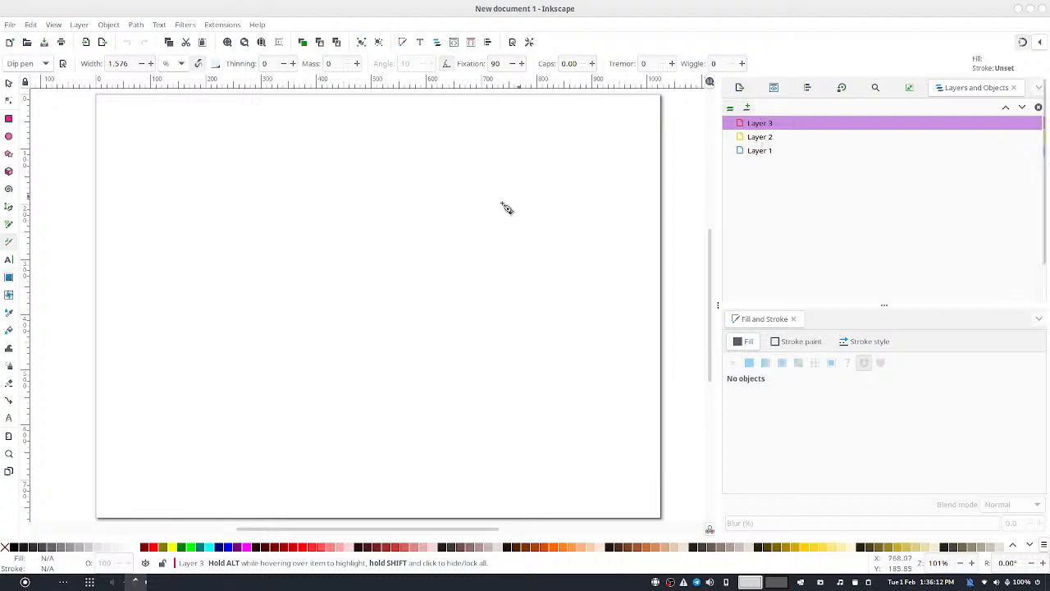
{"action": "left_click_drag", "start_coordinate": [297, 102], "coordinate": [283, 283]}
{"action": "key", "text": "ctrl+z"}
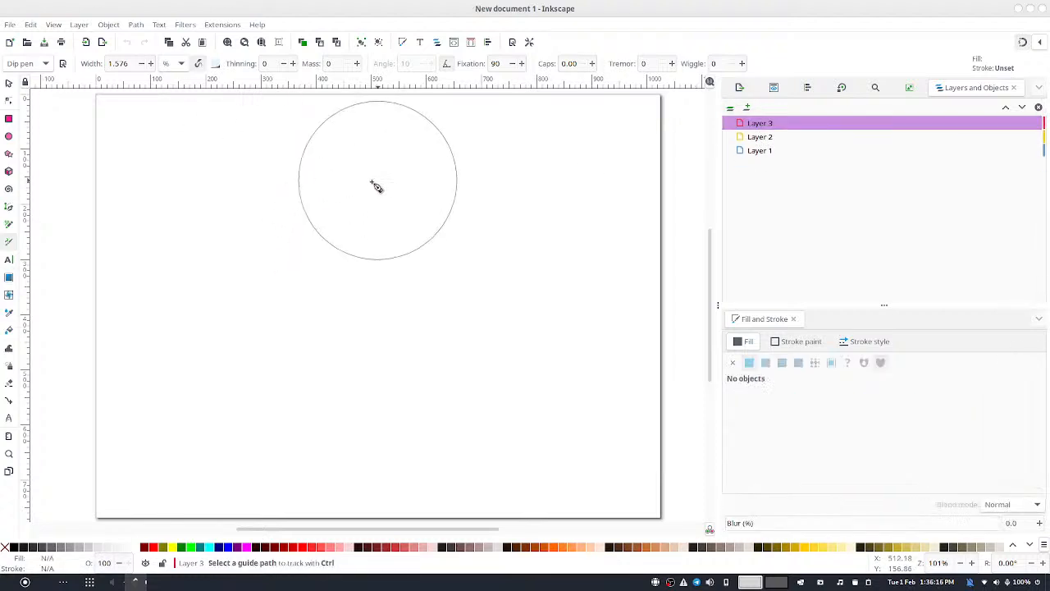
{"action": "left_click", "coordinate": [34, 547]}
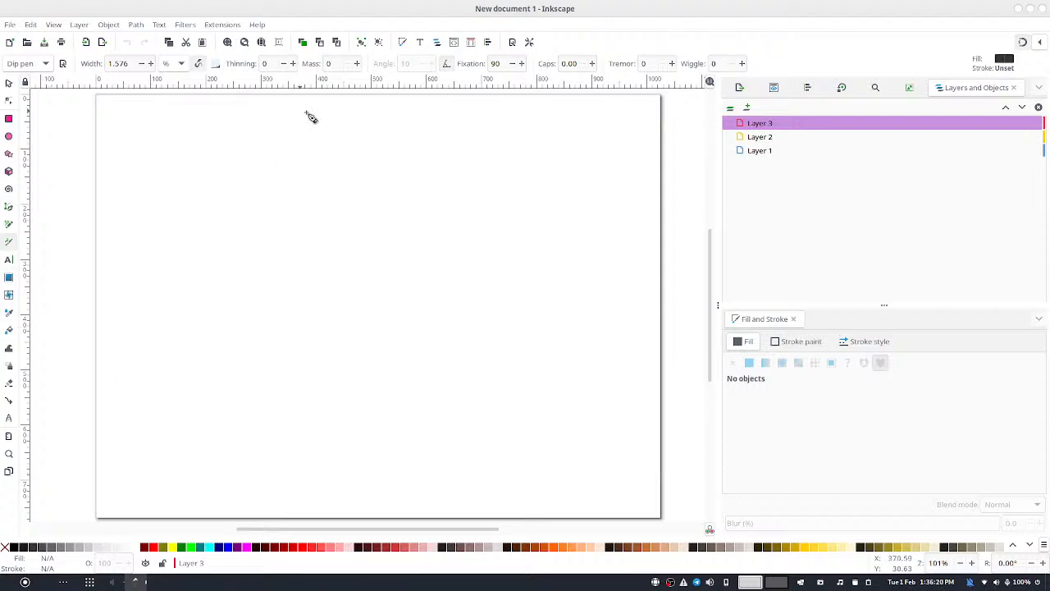
{"action": "left_click_drag", "start_coordinate": [309, 107], "coordinate": [310, 182]}
{"action": "left_click_drag", "start_coordinate": [308, 155], "coordinate": [310, 212]}
{"action": "left_click_drag", "start_coordinate": [309, 182], "coordinate": [309, 217]}
{"action": "mouse_move", "coordinate": [308, 193]}
{"action": "left_mouse_down"}
{"action": "mouse_move", "coordinate": [309, 304]}
{"action": "mouse_move", "coordinate": [432, 336]}
{"action": "mouse_move", "coordinate": [315, 311]}
{"action": "mouse_move", "coordinate": [496, 314]}
{"action": "left_mouse_up"}
{"action": "key", "text": "ctrl+z"}
{"action": "key", "text": "ctrl+z"}
{"action": "key", "text": "ctrl+z"}
{"action": "key", "text": "ctrl+z"}
{"action": "key", "text": "ctrl+z"}
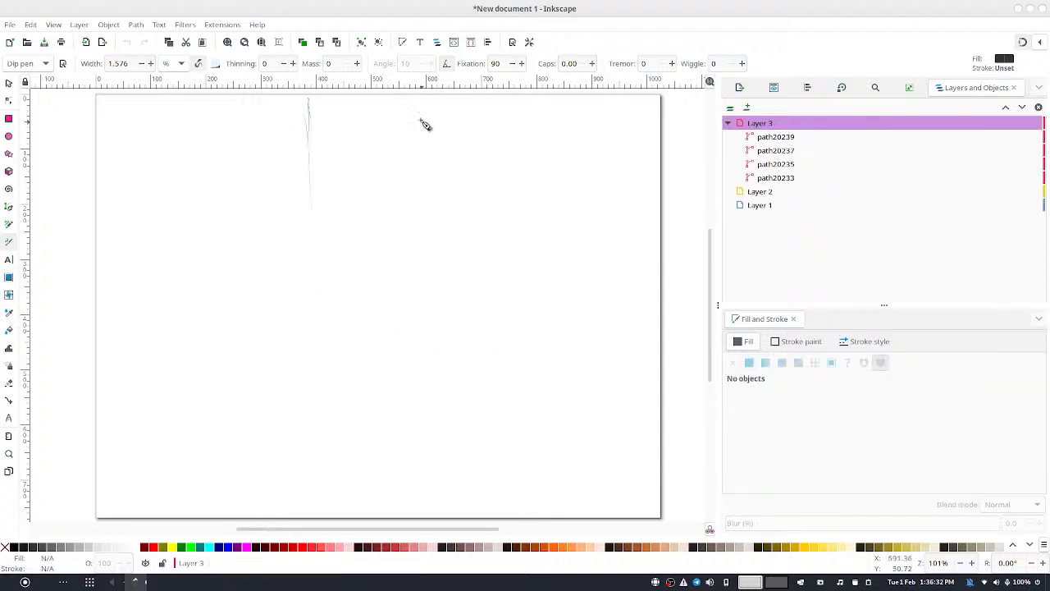
{"action": "key", "text": "ctrl+z"}
{"action": "key", "text": "ctrl+z"}
{"action": "key", "text": "ctrl+z"}
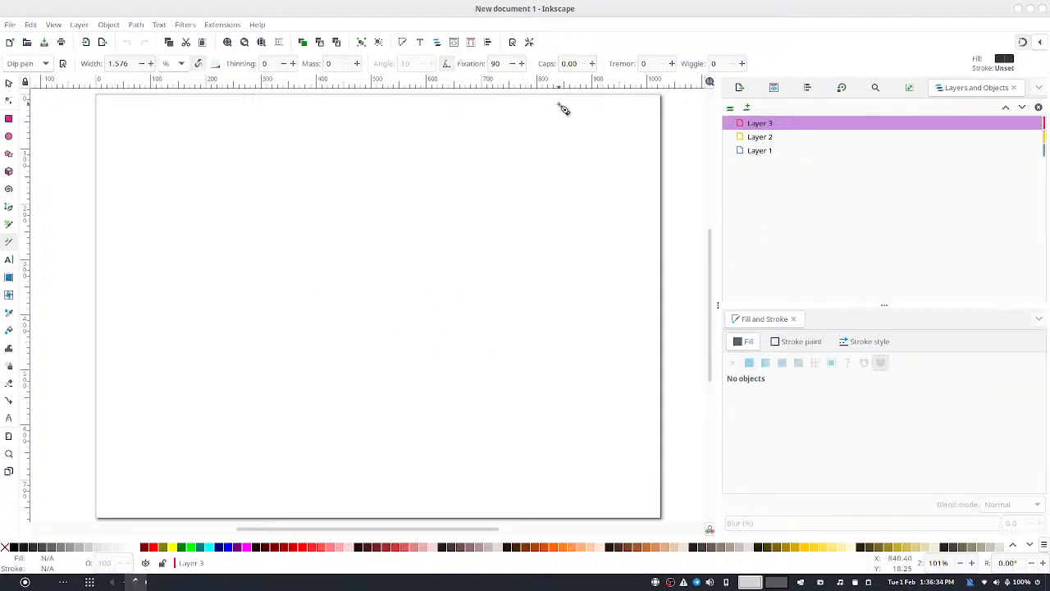
Sketch a window corner on Layer 3, with a vertical line from the page's upper edge meeting a horizontal line from its left edge
{"action": "mouse_move", "coordinate": [528, 105]}
{"action": "left_mouse_down"}
{"action": "mouse_move", "coordinate": [494, 101]}
{"action": "mouse_move", "coordinate": [487, 267]}
{"action": "left_mouse_up"}
{"action": "mouse_move", "coordinate": [492, 212]}
{"action": "left_mouse_down"}
{"action": "mouse_move", "coordinate": [489, 291]}
{"action": "mouse_move", "coordinate": [498, 102]}
{"action": "mouse_move", "coordinate": [498, 141]}
{"action": "left_mouse_up"}
{"action": "mouse_move", "coordinate": [495, 289]}
{"action": "left_mouse_down"}
{"action": "mouse_move", "coordinate": [495, 319]}
{"action": "mouse_move", "coordinate": [448, 325]}
{"action": "mouse_move", "coordinate": [489, 334]}
{"action": "mouse_move", "coordinate": [271, 331]}
{"action": "left_mouse_up"}
{"action": "mouse_move", "coordinate": [271, 331]}
{"action": "left_mouse_down"}
{"action": "mouse_move", "coordinate": [108, 329]}
{"action": "mouse_move", "coordinate": [406, 327]}
{"action": "mouse_move", "coordinate": [90, 323]}
{"action": "mouse_move", "coordinate": [474, 319]}
{"action": "mouse_move", "coordinate": [444, 320]}
{"action": "mouse_move", "coordinate": [452, 326]}
{"action": "mouse_move", "coordinate": [495, 322]}
{"action": "mouse_move", "coordinate": [492, 292]}
{"action": "left_mouse_up"}
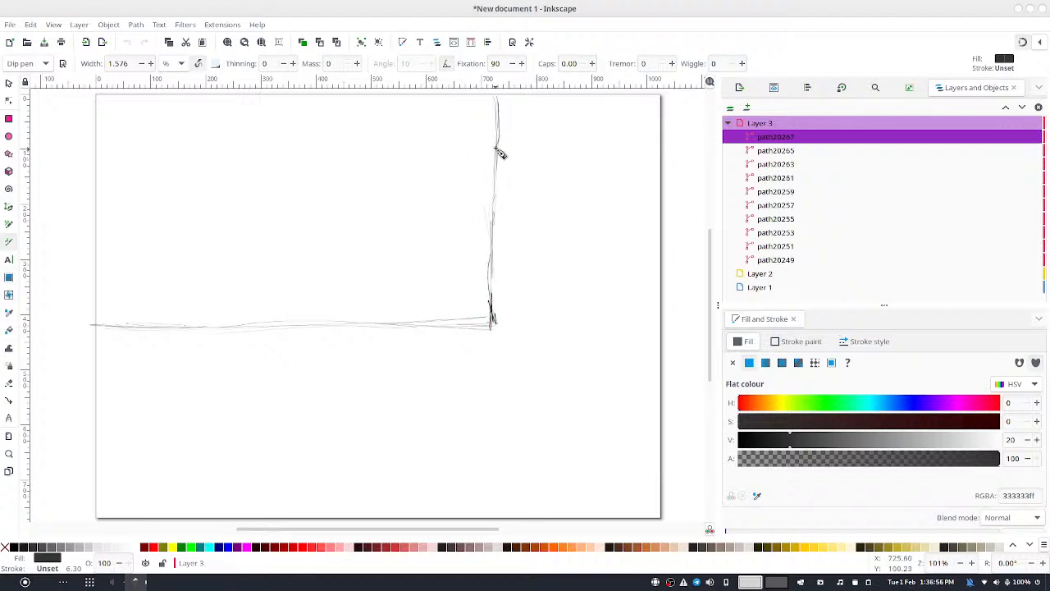
{"action": "mouse_move", "coordinate": [500, 125]}
{"action": "left_mouse_down"}
{"action": "mouse_move", "coordinate": [497, 109]}
{"action": "mouse_move", "coordinate": [493, 321]}
{"action": "left_mouse_up"}
{"action": "left_click_drag", "start_coordinate": [118, 328], "coordinate": [489, 320]}
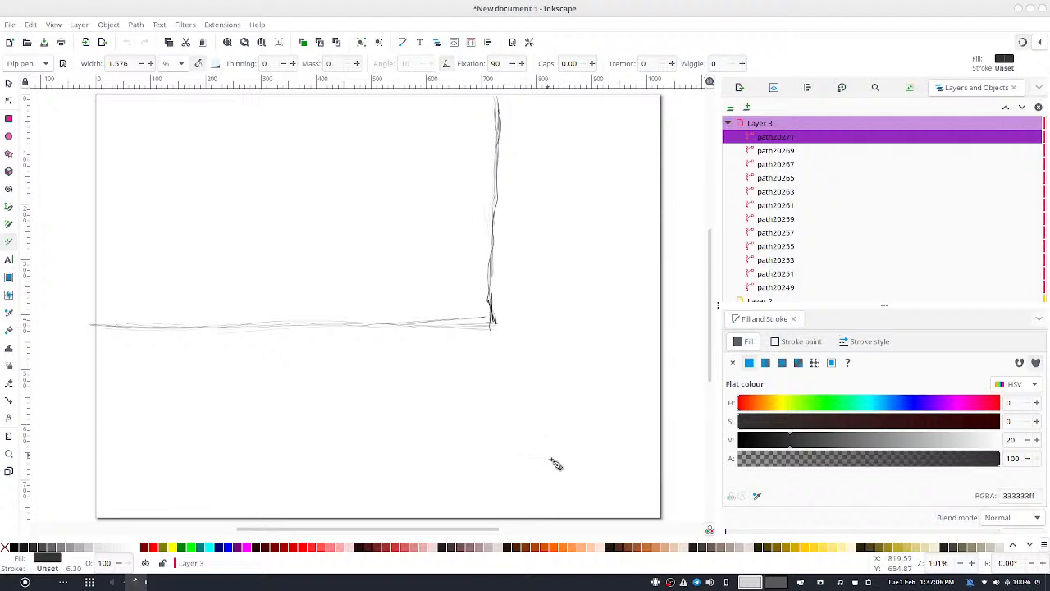
Sketch an oval tabletop running off the page's right edge, with a curved side line falling to the lower page edge
{"action": "mouse_move", "coordinate": [496, 379]}
{"action": "left_mouse_down"}
{"action": "mouse_move", "coordinate": [495, 426]}
{"action": "mouse_move", "coordinate": [496, 404]}
{"action": "mouse_move", "coordinate": [488, 417]}
{"action": "mouse_move", "coordinate": [507, 461]}
{"action": "mouse_move", "coordinate": [490, 429]}
{"action": "mouse_move", "coordinate": [521, 469]}
{"action": "mouse_move", "coordinate": [504, 457]}
{"action": "mouse_move", "coordinate": [502, 515]}
{"action": "left_mouse_up"}
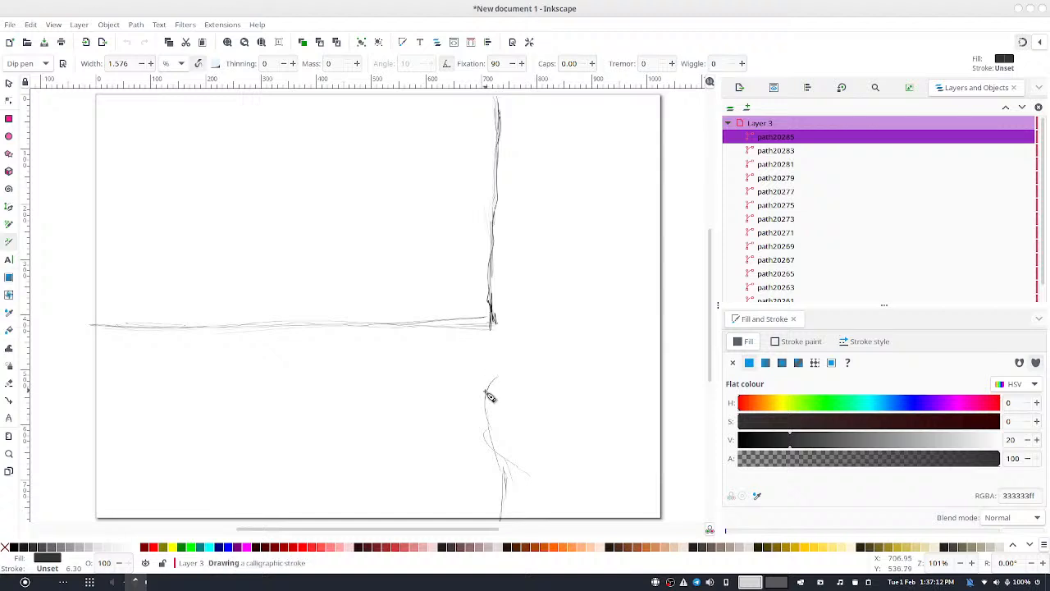
{"action": "mouse_move", "coordinate": [497, 370]}
{"action": "left_mouse_down"}
{"action": "mouse_move", "coordinate": [530, 367]}
{"action": "mouse_move", "coordinate": [592, 385]}
{"action": "mouse_move", "coordinate": [546, 380]}
{"action": "mouse_move", "coordinate": [659, 393]}
{"action": "mouse_move", "coordinate": [528, 358]}
{"action": "mouse_move", "coordinate": [654, 344]}
{"action": "mouse_move", "coordinate": [508, 370]}
{"action": "mouse_move", "coordinate": [543, 386]}
{"action": "mouse_move", "coordinate": [511, 380]}
{"action": "mouse_move", "coordinate": [616, 397]}
{"action": "mouse_move", "coordinate": [562, 392]}
{"action": "mouse_move", "coordinate": [640, 397]}
{"action": "mouse_move", "coordinate": [520, 374]}
{"action": "mouse_move", "coordinate": [658, 346]}
{"action": "mouse_move", "coordinate": [549, 359]}
{"action": "left_mouse_up"}
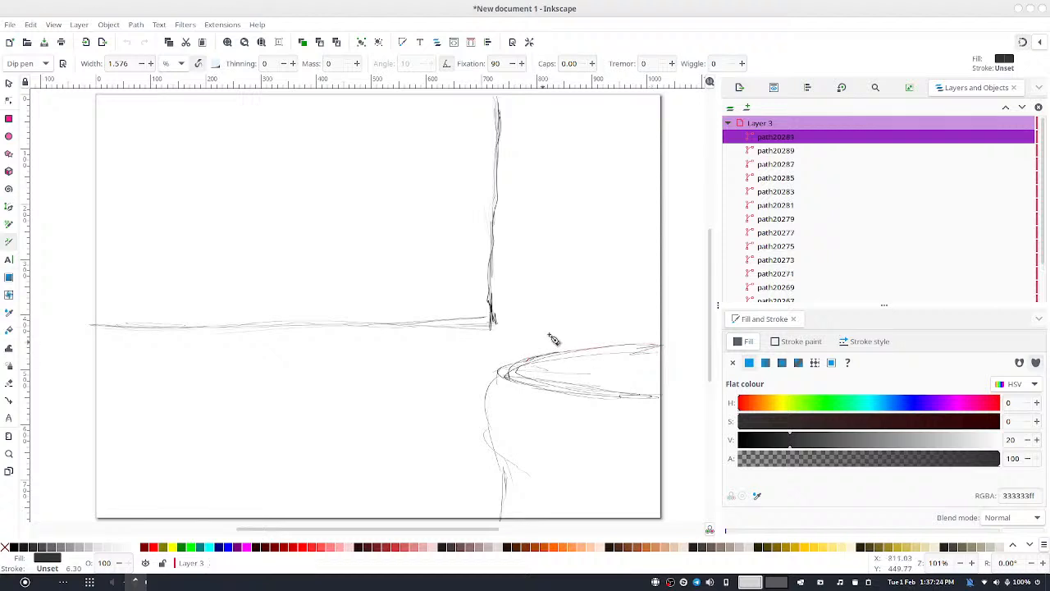
Sketch a rounded vase with a narrow neck and flared rim standing on the tabletop
{"action": "mouse_move", "coordinate": [590, 328]}
{"action": "left_mouse_down"}
{"action": "mouse_move", "coordinate": [597, 351]}
{"action": "mouse_move", "coordinate": [586, 309]}
{"action": "mouse_move", "coordinate": [604, 361]}
{"action": "mouse_move", "coordinate": [648, 367]}
{"action": "mouse_move", "coordinate": [653, 271]}
{"action": "left_mouse_up"}
{"action": "left_click_drag", "start_coordinate": [584, 279], "coordinate": [592, 263]}
{"action": "mouse_move", "coordinate": [653, 281]}
{"action": "left_mouse_down"}
{"action": "mouse_move", "coordinate": [645, 262]}
{"action": "mouse_move", "coordinate": [597, 232]}
{"action": "mouse_move", "coordinate": [639, 260]}
{"action": "mouse_move", "coordinate": [641, 219]}
{"action": "left_mouse_up"}
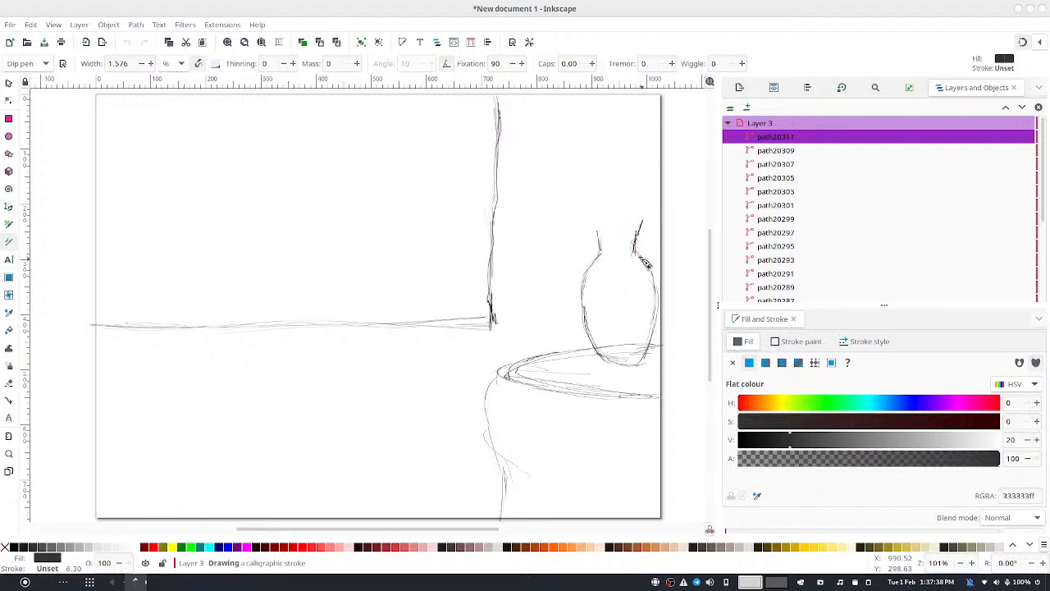
{"action": "left_click_drag", "start_coordinate": [642, 260], "coordinate": [634, 249]}
{"action": "mouse_move", "coordinate": [600, 252]}
{"action": "left_mouse_down"}
{"action": "mouse_move", "coordinate": [596, 221]}
{"action": "mouse_move", "coordinate": [645, 229]}
{"action": "mouse_move", "coordinate": [622, 232]}
{"action": "mouse_move", "coordinate": [645, 222]}
{"action": "mouse_move", "coordinate": [609, 220]}
{"action": "mouse_move", "coordinate": [604, 233]}
{"action": "mouse_move", "coordinate": [598, 223]}
{"action": "mouse_move", "coordinate": [614, 219]}
{"action": "mouse_move", "coordinate": [606, 233]}
{"action": "mouse_move", "coordinate": [645, 226]}
{"action": "mouse_move", "coordinate": [607, 220]}
{"action": "mouse_move", "coordinate": [613, 232]}
{"action": "mouse_move", "coordinate": [647, 226]}
{"action": "mouse_move", "coordinate": [611, 219]}
{"action": "left_mouse_up"}
Sketch a bouquet in the vase with several stems, round flower heads and long leaves arching outward
{"action": "mouse_move", "coordinate": [615, 220]}
{"action": "left_mouse_down"}
{"action": "mouse_move", "coordinate": [598, 167]}
{"action": "mouse_move", "coordinate": [614, 214]}
{"action": "left_mouse_up"}
{"action": "left_click_drag", "start_coordinate": [621, 215], "coordinate": [626, 190]}
{"action": "mouse_move", "coordinate": [616, 218]}
{"action": "left_mouse_down"}
{"action": "mouse_move", "coordinate": [620, 183]}
{"action": "mouse_move", "coordinate": [638, 191]}
{"action": "mouse_move", "coordinate": [640, 176]}
{"action": "left_mouse_up"}
{"action": "mouse_move", "coordinate": [627, 219]}
{"action": "left_mouse_down"}
{"action": "mouse_move", "coordinate": [641, 174]}
{"action": "mouse_move", "coordinate": [640, 192]}
{"action": "mouse_move", "coordinate": [648, 182]}
{"action": "mouse_move", "coordinate": [646, 167]}
{"action": "mouse_move", "coordinate": [636, 174]}
{"action": "left_mouse_up"}
{"action": "mouse_move", "coordinate": [624, 165]}
{"action": "left_mouse_down"}
{"action": "mouse_move", "coordinate": [623, 195]}
{"action": "mouse_move", "coordinate": [623, 137]}
{"action": "mouse_move", "coordinate": [620, 153]}
{"action": "left_mouse_up"}
{"action": "mouse_move", "coordinate": [622, 151]}
{"action": "left_mouse_down"}
{"action": "mouse_move", "coordinate": [618, 159]}
{"action": "mouse_move", "coordinate": [637, 148]}
{"action": "mouse_move", "coordinate": [602, 161]}
{"action": "left_mouse_up"}
{"action": "left_click_drag", "start_coordinate": [603, 161], "coordinate": [604, 162]}
{"action": "left_click_drag", "start_coordinate": [598, 149], "coordinate": [603, 162]}
{"action": "mouse_move", "coordinate": [602, 158]}
{"action": "left_mouse_down"}
{"action": "mouse_move", "coordinate": [599, 150]}
{"action": "mouse_move", "coordinate": [588, 159]}
{"action": "left_mouse_up"}
{"action": "mouse_move", "coordinate": [579, 156]}
{"action": "left_mouse_down"}
{"action": "mouse_move", "coordinate": [587, 158]}
{"action": "mouse_move", "coordinate": [576, 161]}
{"action": "left_mouse_up"}
{"action": "left_click_drag", "start_coordinate": [576, 161], "coordinate": [656, 182]}
{"action": "left_click_drag", "start_coordinate": [656, 168], "coordinate": [654, 182]}
{"action": "mouse_move", "coordinate": [657, 166]}
{"action": "left_mouse_down"}
{"action": "mouse_move", "coordinate": [648, 150]}
{"action": "mouse_move", "coordinate": [655, 166]}
{"action": "left_mouse_up"}
{"action": "mouse_move", "coordinate": [640, 164]}
{"action": "left_mouse_down"}
{"action": "mouse_move", "coordinate": [630, 173]}
{"action": "mouse_move", "coordinate": [641, 178]}
{"action": "left_mouse_up"}
{"action": "left_click_drag", "start_coordinate": [648, 169], "coordinate": [641, 170]}
{"action": "mouse_move", "coordinate": [616, 191]}
{"action": "left_mouse_down"}
{"action": "mouse_move", "coordinate": [550, 193]}
{"action": "mouse_move", "coordinate": [597, 200]}
{"action": "mouse_move", "coordinate": [582, 196]}
{"action": "mouse_move", "coordinate": [621, 223]}
{"action": "mouse_move", "coordinate": [654, 198]}
{"action": "mouse_move", "coordinate": [653, 210]}
{"action": "mouse_move", "coordinate": [653, 201]}
{"action": "mouse_move", "coordinate": [632, 222]}
{"action": "mouse_move", "coordinate": [626, 215]}
{"action": "mouse_move", "coordinate": [626, 230]}
{"action": "mouse_move", "coordinate": [630, 184]}
{"action": "mouse_move", "coordinate": [620, 225]}
{"action": "left_mouse_up"}
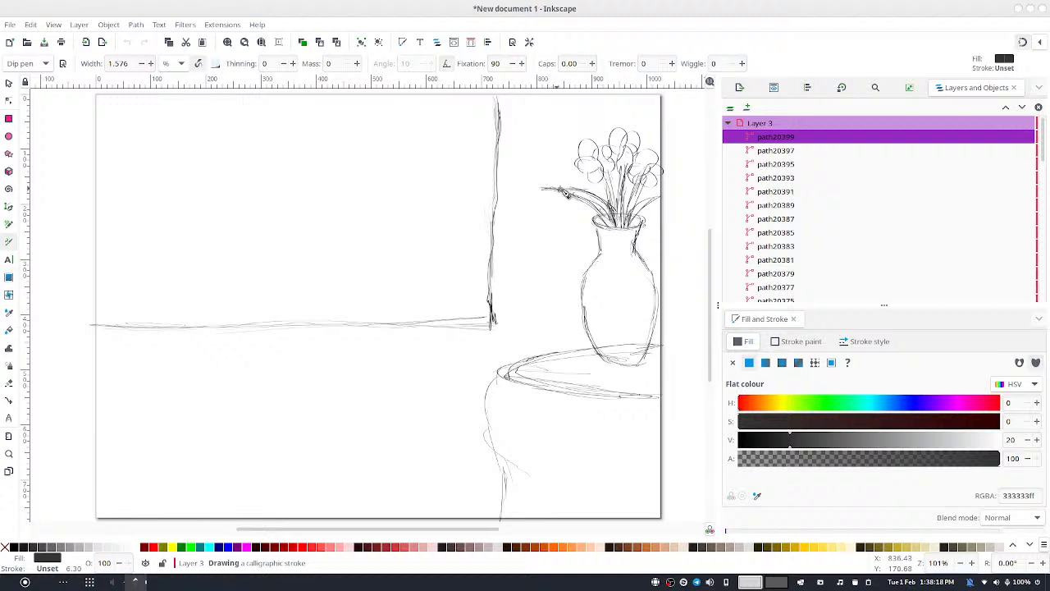
{"action": "mouse_move", "coordinate": [561, 195]}
{"action": "left_mouse_down"}
{"action": "mouse_move", "coordinate": [591, 202]}
{"action": "mouse_move", "coordinate": [567, 199]}
{"action": "mouse_move", "coordinate": [613, 223]}
{"action": "left_mouse_up"}
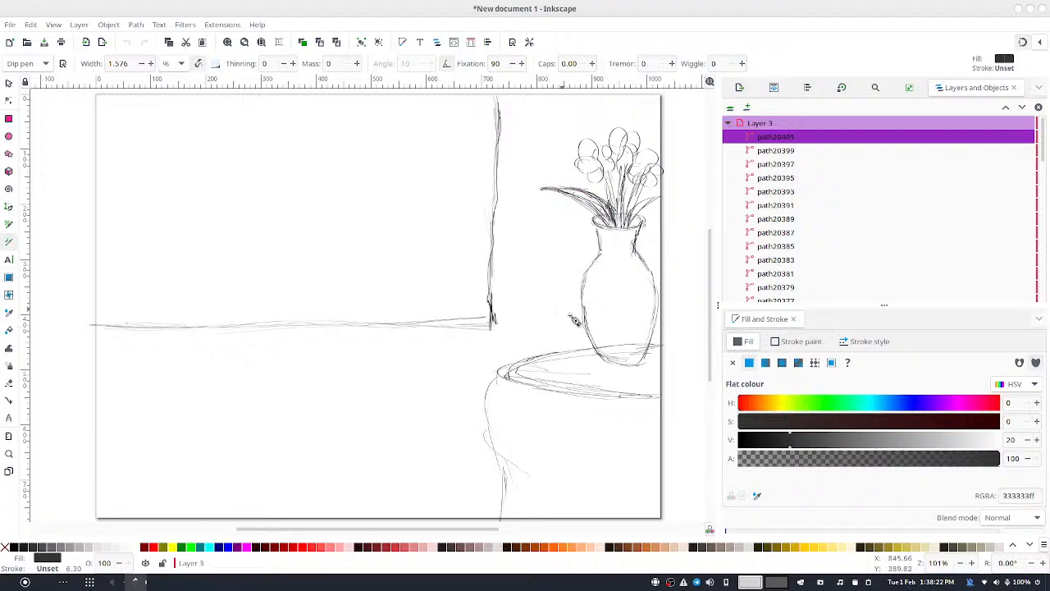
Add shading strokes on the tabletop around the vase's base and retrace the table's curved side line
{"action": "mouse_move", "coordinate": [608, 367]}
{"action": "left_mouse_down"}
{"action": "mouse_move", "coordinate": [573, 367]}
{"action": "mouse_move", "coordinate": [608, 377]}
{"action": "mouse_move", "coordinate": [580, 365]}
{"action": "mouse_move", "coordinate": [601, 359]}
{"action": "mouse_move", "coordinate": [647, 390]}
{"action": "mouse_move", "coordinate": [614, 374]}
{"action": "mouse_move", "coordinate": [659, 388]}
{"action": "mouse_move", "coordinate": [645, 373]}
{"action": "mouse_move", "coordinate": [667, 373]}
{"action": "mouse_move", "coordinate": [656, 363]}
{"action": "mouse_move", "coordinate": [640, 385]}
{"action": "mouse_move", "coordinate": [645, 370]}
{"action": "mouse_move", "coordinate": [662, 369]}
{"action": "mouse_move", "coordinate": [596, 371]}
{"action": "left_mouse_up"}
{"action": "left_click_drag", "start_coordinate": [495, 376], "coordinate": [492, 391]}
{"action": "mouse_move", "coordinate": [499, 373]}
{"action": "left_mouse_down"}
{"action": "mouse_move", "coordinate": [485, 434]}
{"action": "mouse_move", "coordinate": [493, 429]}
{"action": "mouse_move", "coordinate": [483, 421]}
{"action": "mouse_move", "coordinate": [532, 503]}
{"action": "mouse_move", "coordinate": [517, 501]}
{"action": "mouse_move", "coordinate": [501, 476]}
{"action": "mouse_move", "coordinate": [509, 509]}
{"action": "left_mouse_up"}
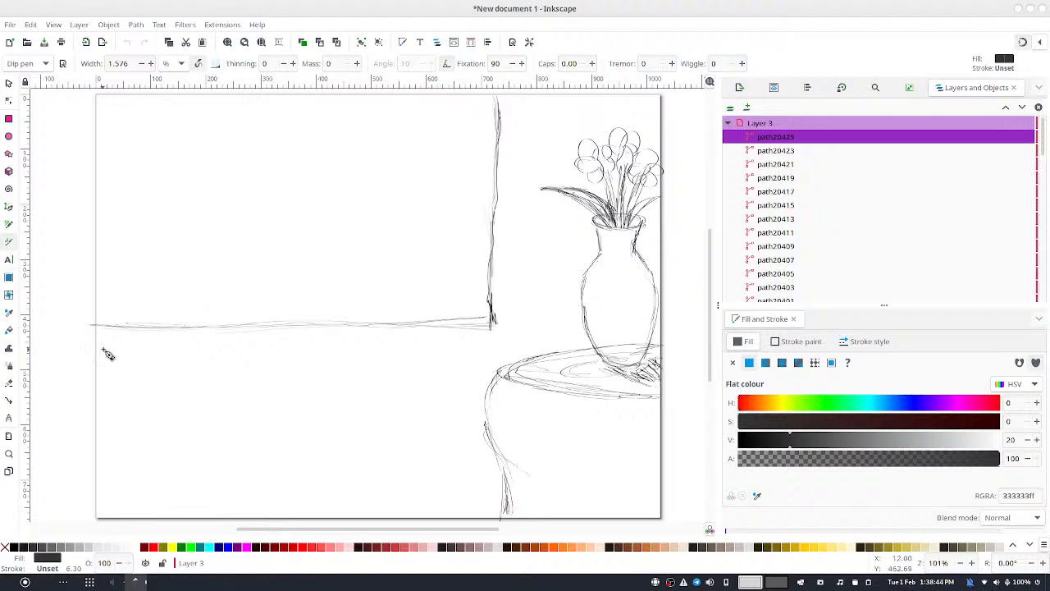
Sketch a long ledge below the window's horizontal line and a rounded chair back in the page's lower-left corner
{"action": "mouse_move", "coordinate": [106, 353]}
{"action": "left_mouse_down"}
{"action": "mouse_move", "coordinate": [210, 363]}
{"action": "mouse_move", "coordinate": [493, 346]}
{"action": "mouse_move", "coordinate": [105, 366]}
{"action": "mouse_move", "coordinate": [276, 370]}
{"action": "mouse_move", "coordinate": [476, 355]}
{"action": "mouse_move", "coordinate": [110, 353]}
{"action": "mouse_move", "coordinate": [480, 342]}
{"action": "mouse_move", "coordinate": [512, 357]}
{"action": "mouse_move", "coordinate": [491, 340]}
{"action": "mouse_move", "coordinate": [525, 344]}
{"action": "mouse_move", "coordinate": [520, 355]}
{"action": "left_mouse_up"}
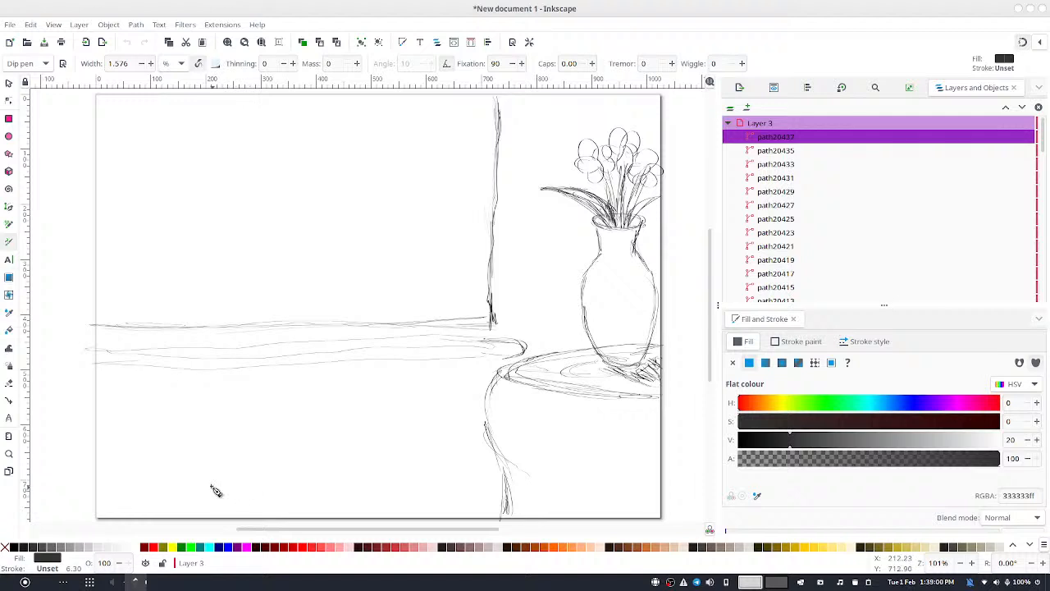
{"action": "left_click", "coordinate": [197, 517]}
{"action": "mouse_move", "coordinate": [187, 523]}
{"action": "left_mouse_down"}
{"action": "mouse_move", "coordinate": [171, 442]}
{"action": "mouse_move", "coordinate": [175, 460]}
{"action": "mouse_move", "coordinate": [119, 427]}
{"action": "left_mouse_up"}
{"action": "mouse_move", "coordinate": [114, 425]}
{"action": "left_mouse_down"}
{"action": "mouse_move", "coordinate": [154, 425]}
{"action": "mouse_move", "coordinate": [176, 444]}
{"action": "mouse_move", "coordinate": [156, 423]}
{"action": "mouse_move", "coordinate": [115, 418]}
{"action": "mouse_move", "coordinate": [175, 441]}
{"action": "mouse_move", "coordinate": [178, 514]}
{"action": "mouse_move", "coordinate": [176, 463]}
{"action": "mouse_move", "coordinate": [179, 496]}
{"action": "left_mouse_up"}
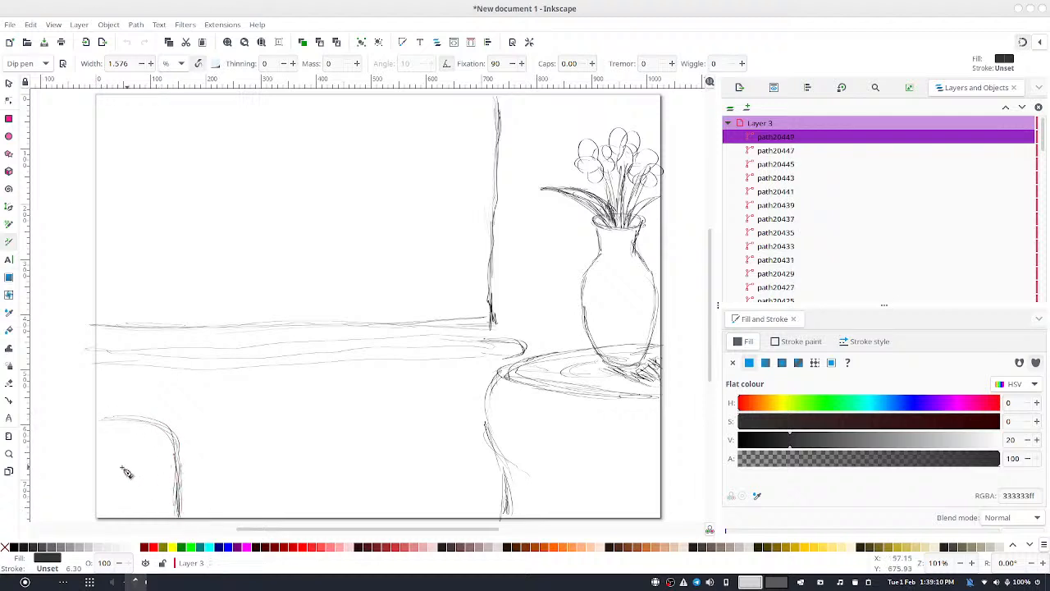
{"action": "mouse_move", "coordinate": [107, 486]}
{"action": "left_mouse_down"}
{"action": "mouse_move", "coordinate": [163, 487]}
{"action": "mouse_move", "coordinate": [164, 516]}
{"action": "mouse_move", "coordinate": [163, 492]}
{"action": "mouse_move", "coordinate": [164, 513]}
{"action": "mouse_move", "coordinate": [111, 484]}
{"action": "mouse_move", "coordinate": [178, 481]}
{"action": "mouse_move", "coordinate": [174, 440]}
{"action": "mouse_move", "coordinate": [110, 414]}
{"action": "mouse_move", "coordinate": [127, 418]}
{"action": "mouse_move", "coordinate": [96, 419]}
{"action": "mouse_move", "coordinate": [170, 435]}
{"action": "mouse_move", "coordinate": [177, 490]}
{"action": "left_mouse_up"}
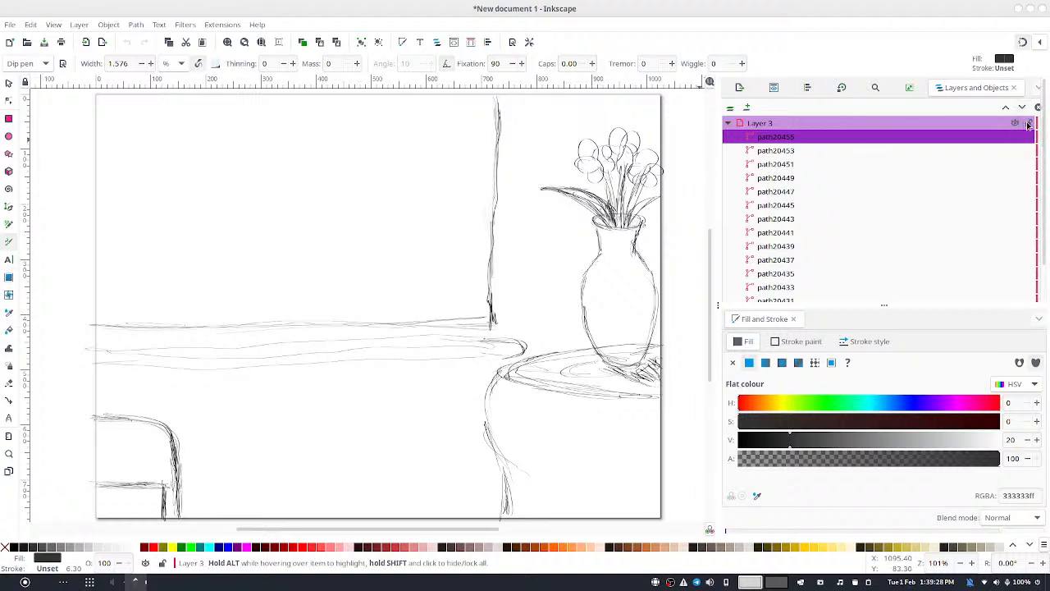
Lock Layer 3 while keeping it visible, and make the object list show layers only
{"action": "scroll", "coordinate": [1028, 124], "scroll_direction": "down", "scroll_amount": 1}
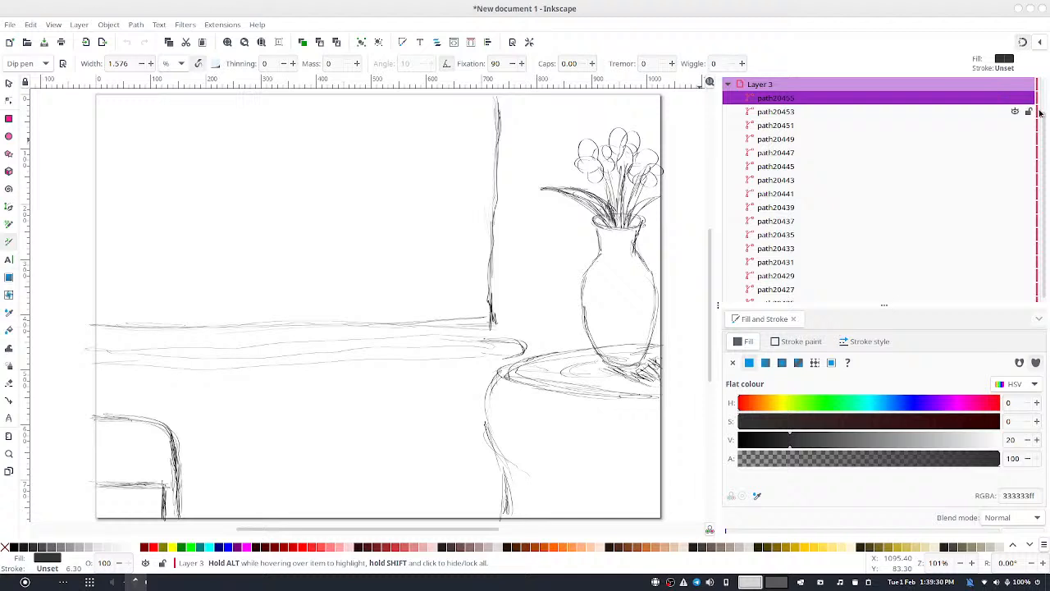
{"action": "scroll", "coordinate": [1039, 112], "scroll_direction": "up", "scroll_amount": 1}
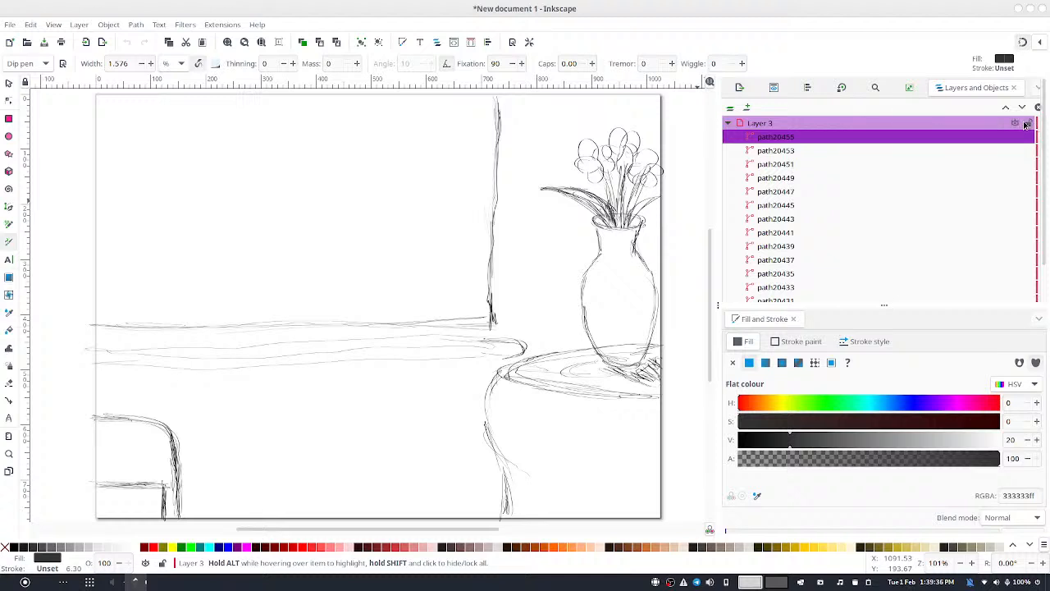
{"action": "scroll", "coordinate": [1021, 124], "scroll_direction": "down", "scroll_amount": 1}
{"action": "scroll", "coordinate": [1043, 115], "scroll_direction": "up", "scroll_amount": 1}
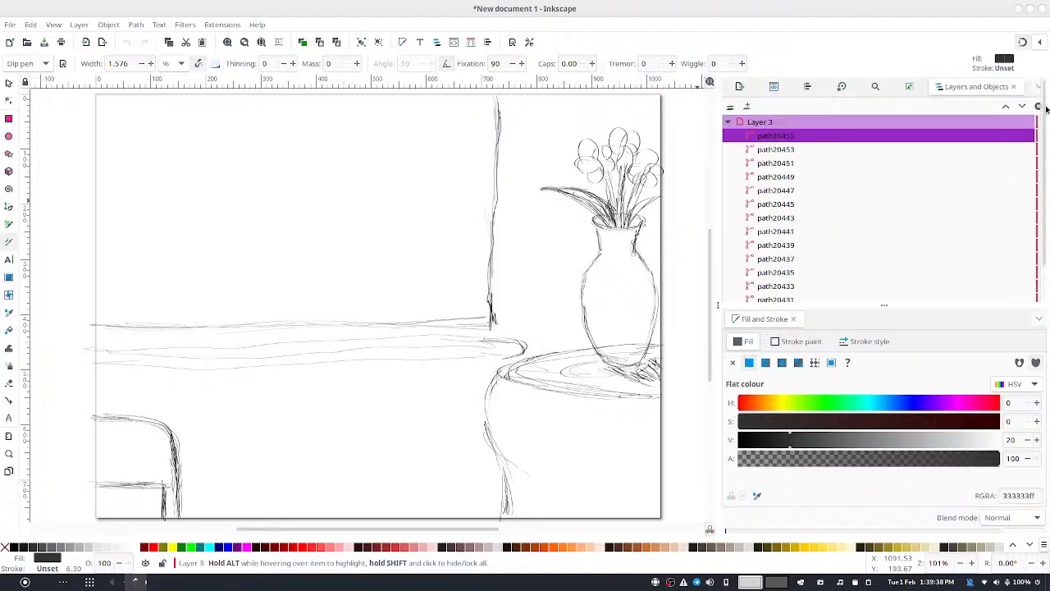
{"action": "left_click", "coordinate": [1014, 123]}
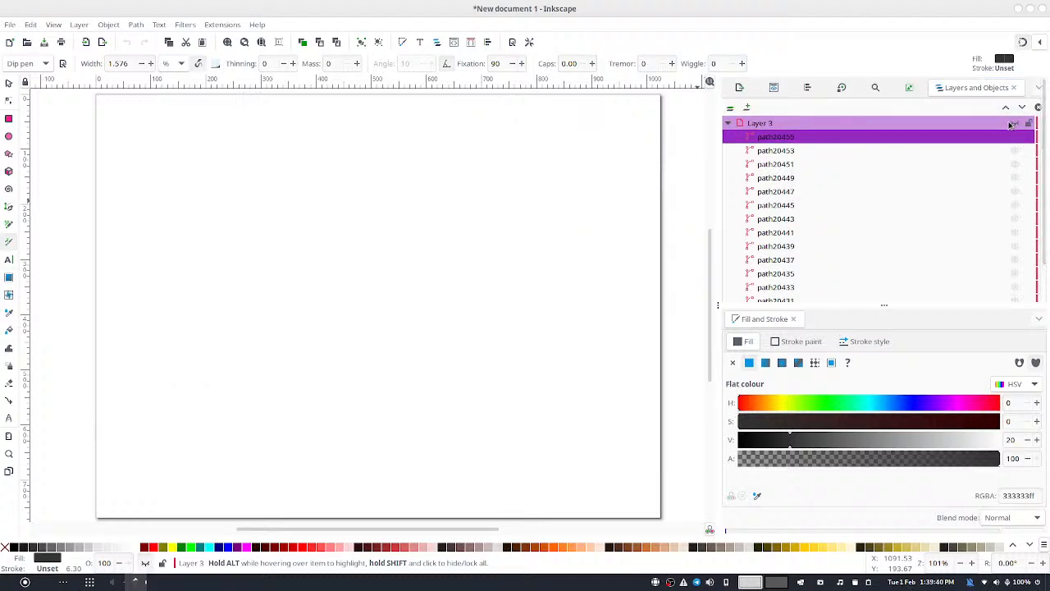
{"action": "left_click", "coordinate": [1016, 123]}
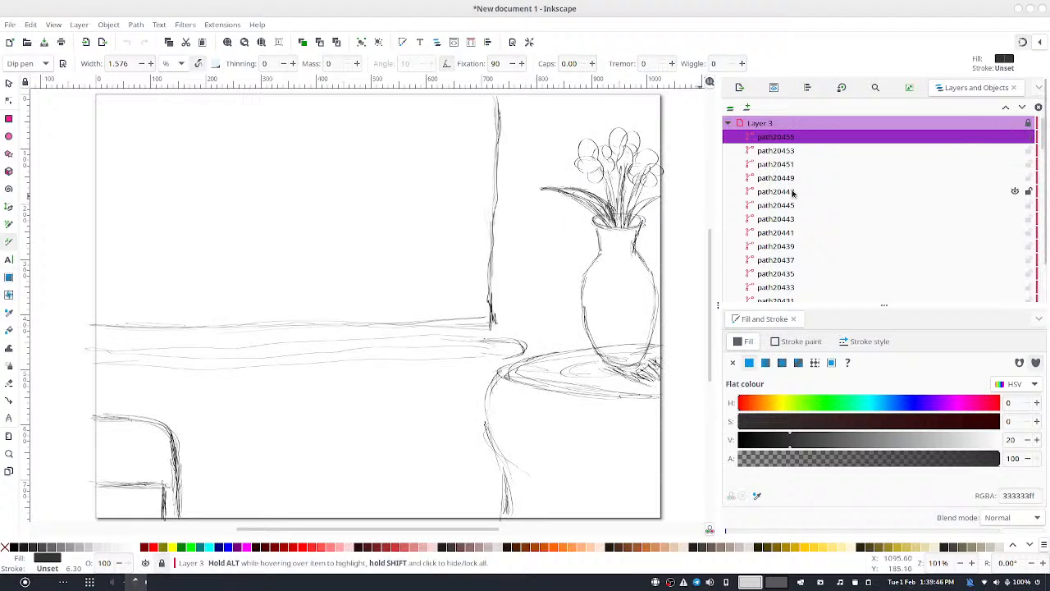
{"action": "left_click", "coordinate": [733, 108]}
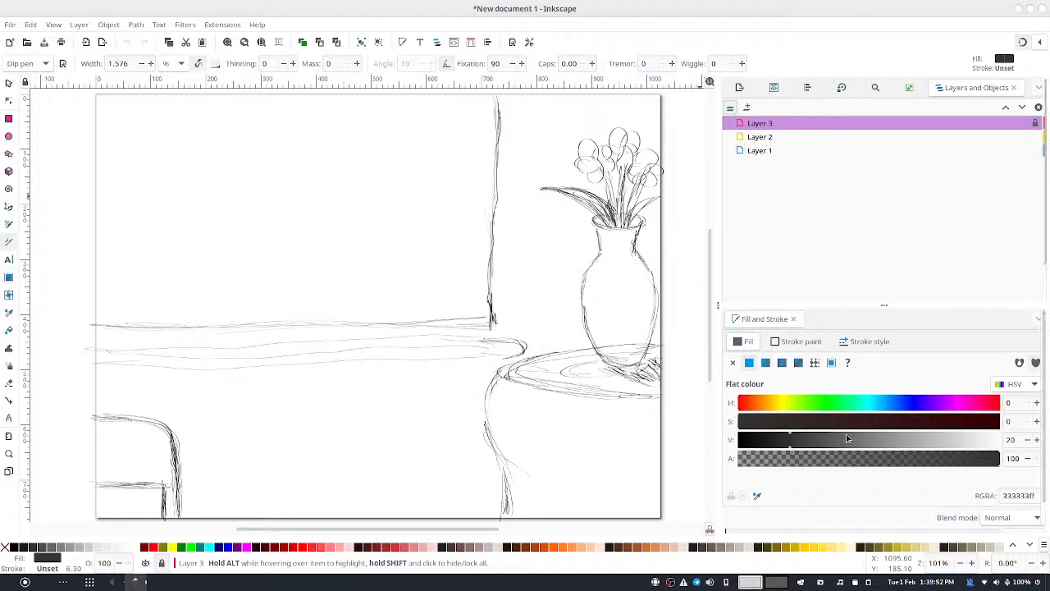
Select Layer 3 and lower its opacity to 23.6% to fade the sketch
{"action": "scroll", "coordinate": [1039, 443], "scroll_direction": "down", "scroll_amount": 1}
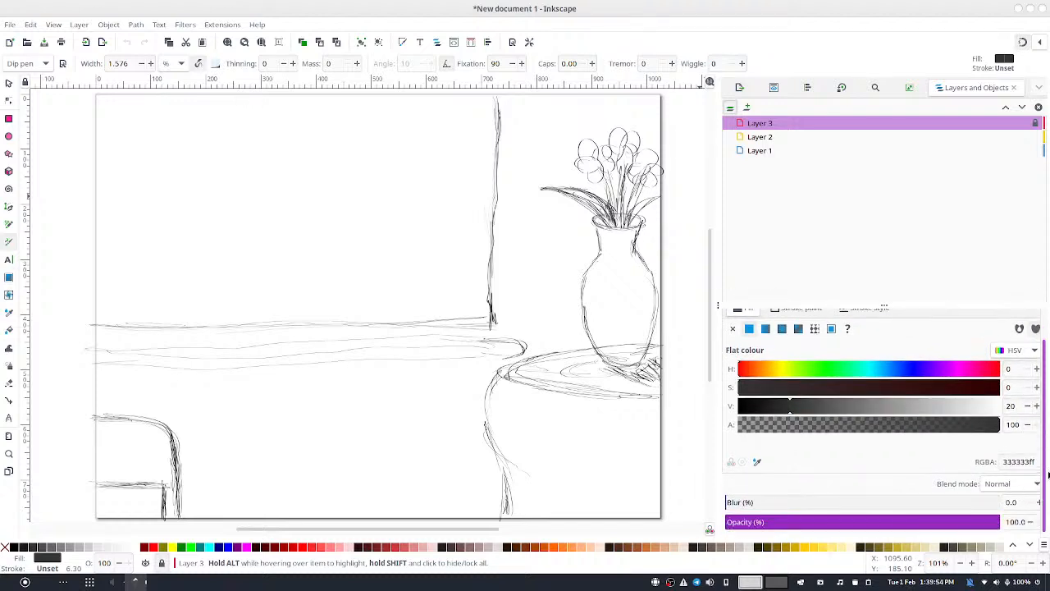
{"action": "left_click", "coordinate": [887, 124]}
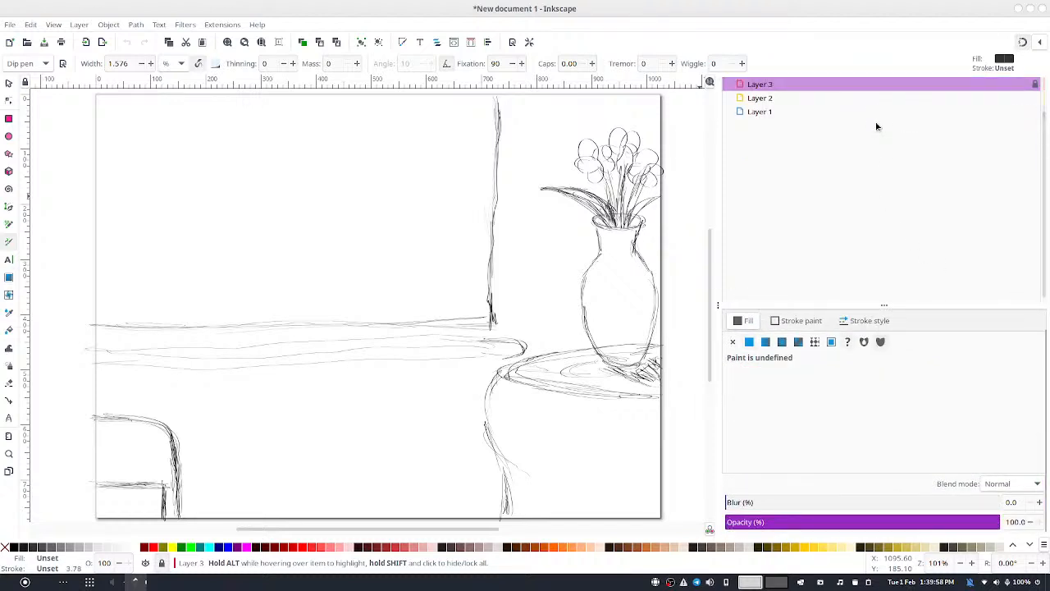
{"action": "scroll", "coordinate": [886, 124], "scroll_direction": "up", "scroll_amount": 1}
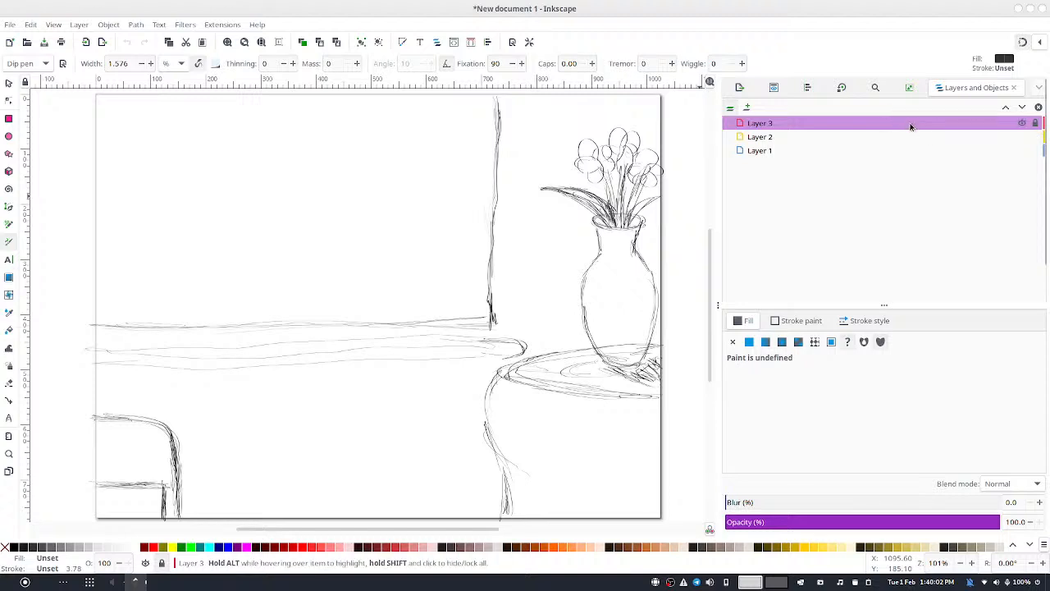
{"action": "left_click", "coordinate": [911, 126]}
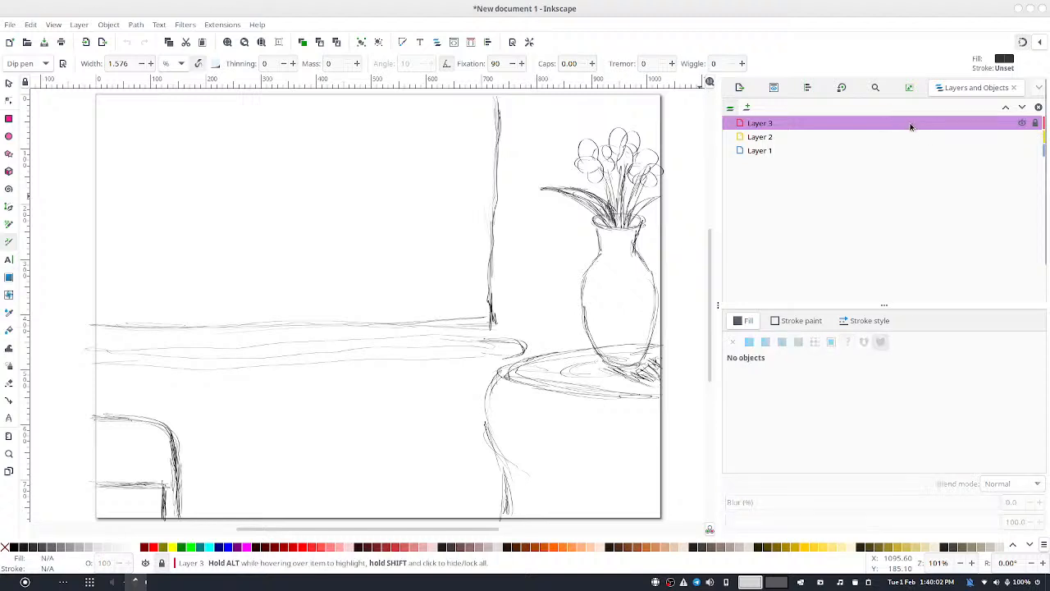
{"action": "left_click", "coordinate": [829, 132]}
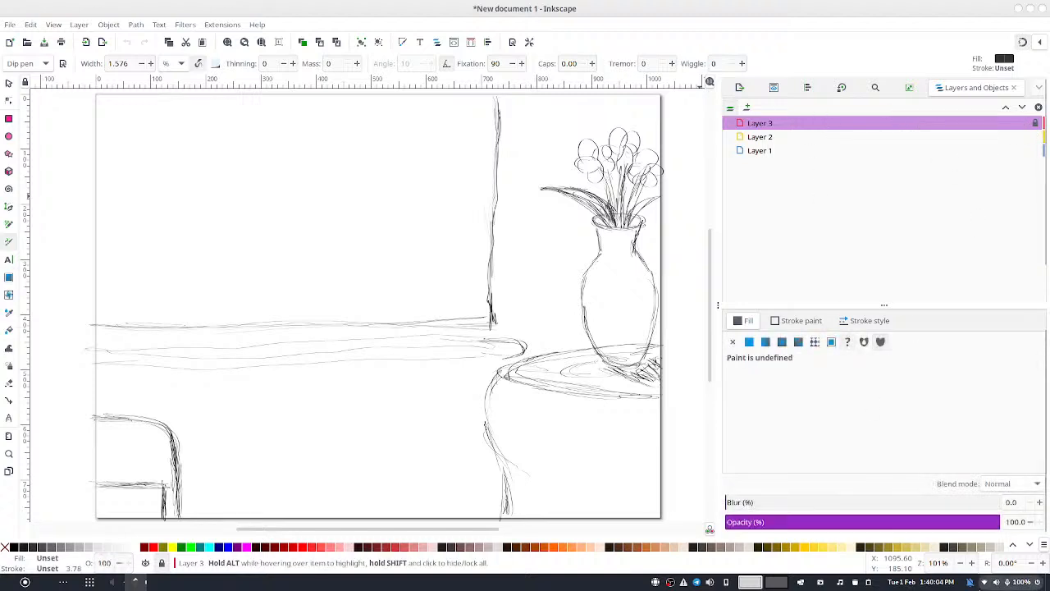
{"action": "left_click", "coordinate": [859, 521]}
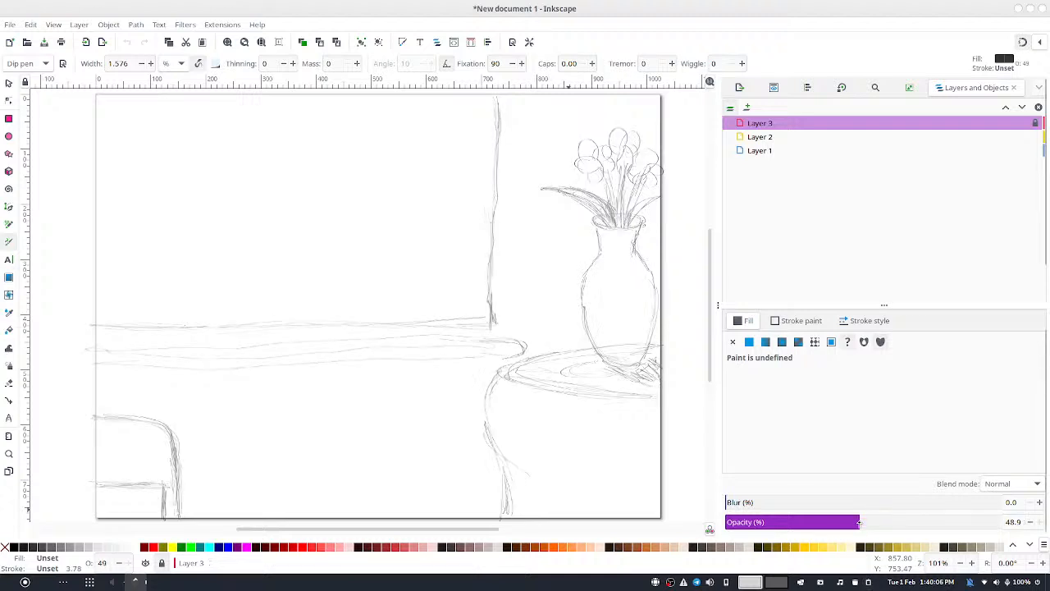
{"action": "left_click", "coordinate": [794, 522]}
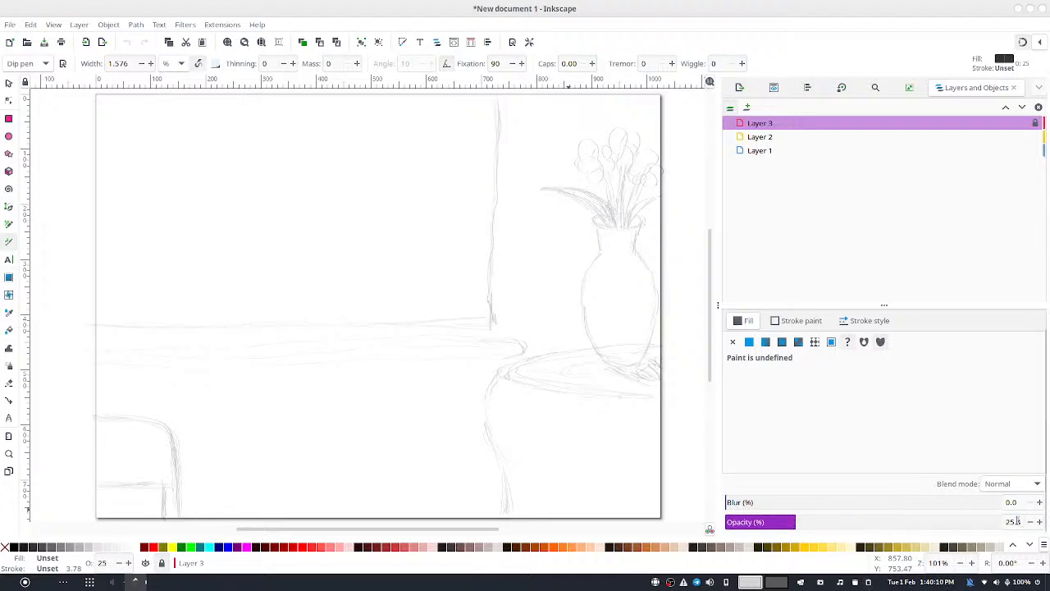
{"action": "left_click_drag", "start_coordinate": [1018, 522], "coordinate": [1036, 531]}
{"action": "type", "text": "6"}
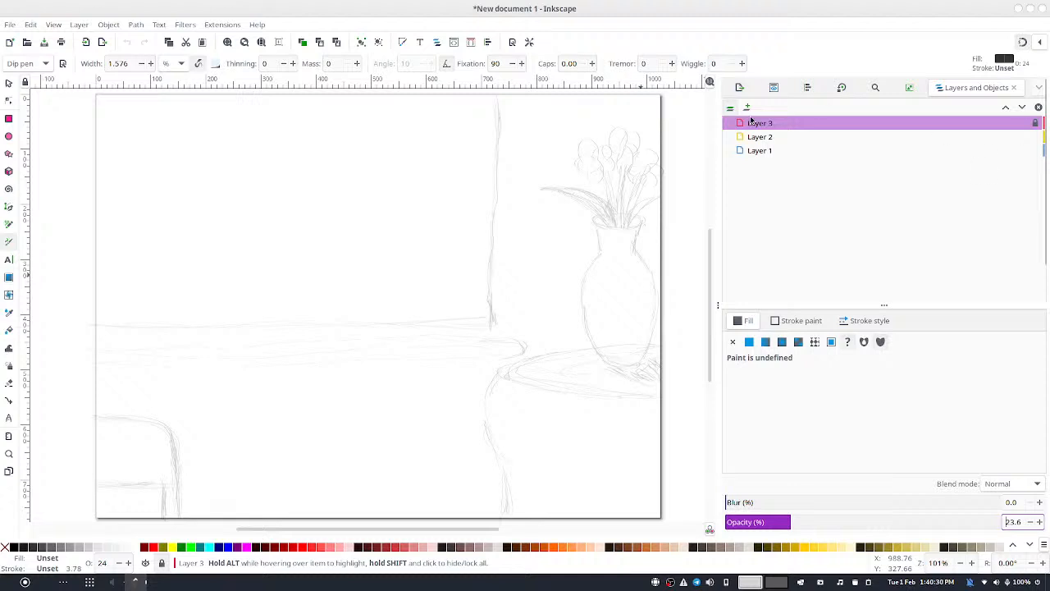
Rename Layer 1 as Backdrop
{"action": "scroll", "coordinate": [927, 151], "scroll_direction": "down", "scroll_amount": 2}
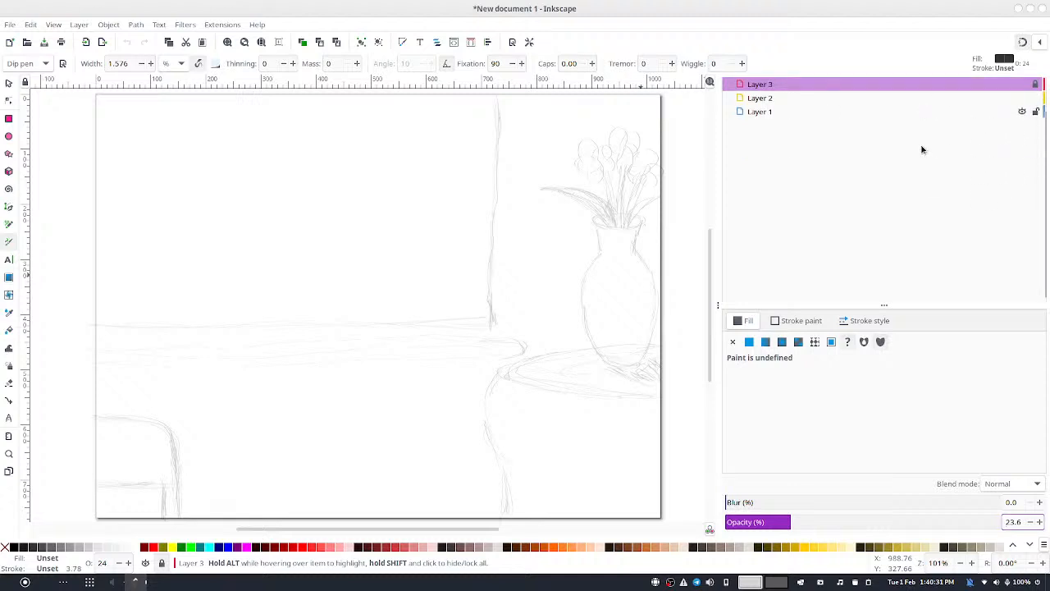
{"action": "left_click", "coordinate": [767, 115]}
{"action": "left_click", "coordinate": [769, 113]}
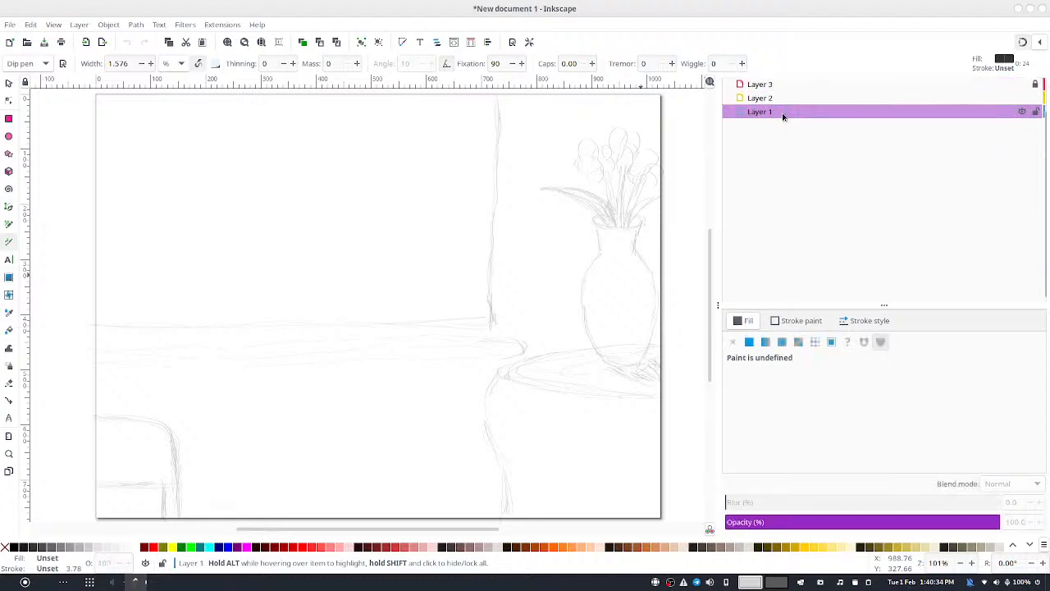
{"action": "key", "text": "ctrl+a"}
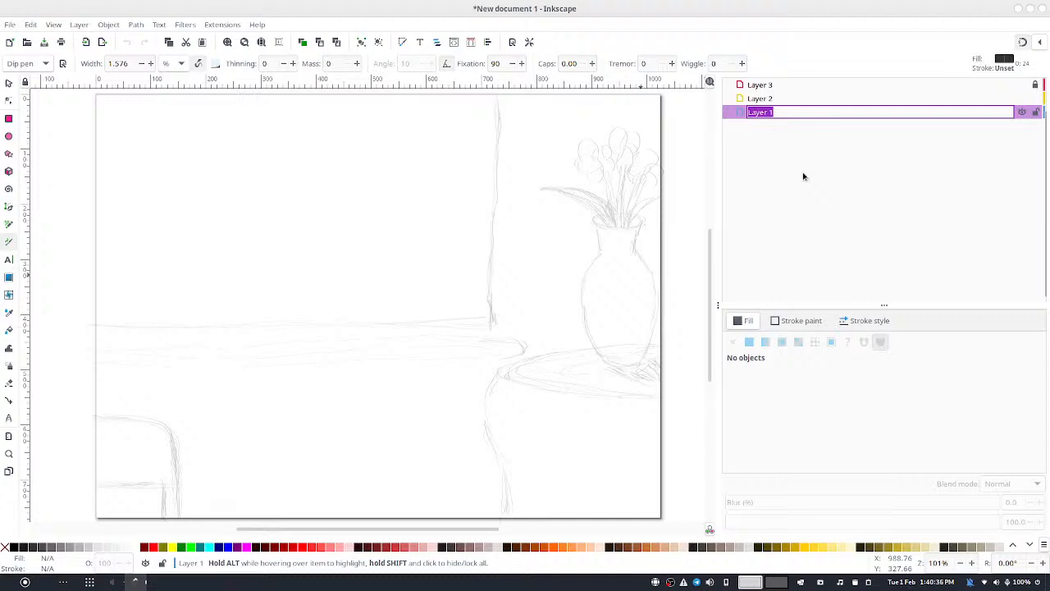
{"action": "type", "text": "Backdrop"}
{"action": "key", "text": "Return"}
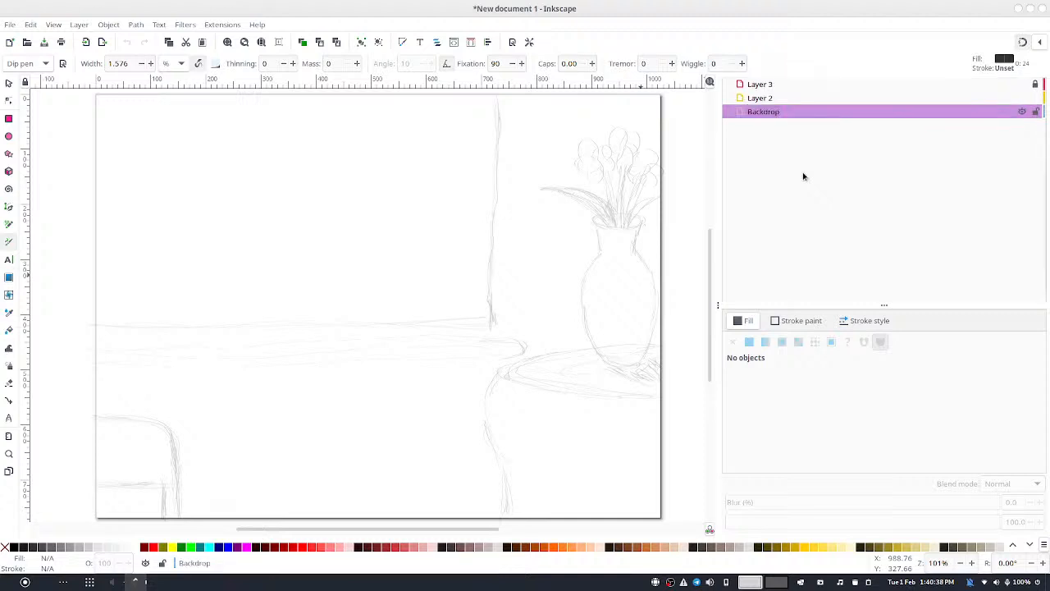
Turn on the checkerboard background around the page in the document properties
{"action": "left_click", "coordinate": [514, 44]}
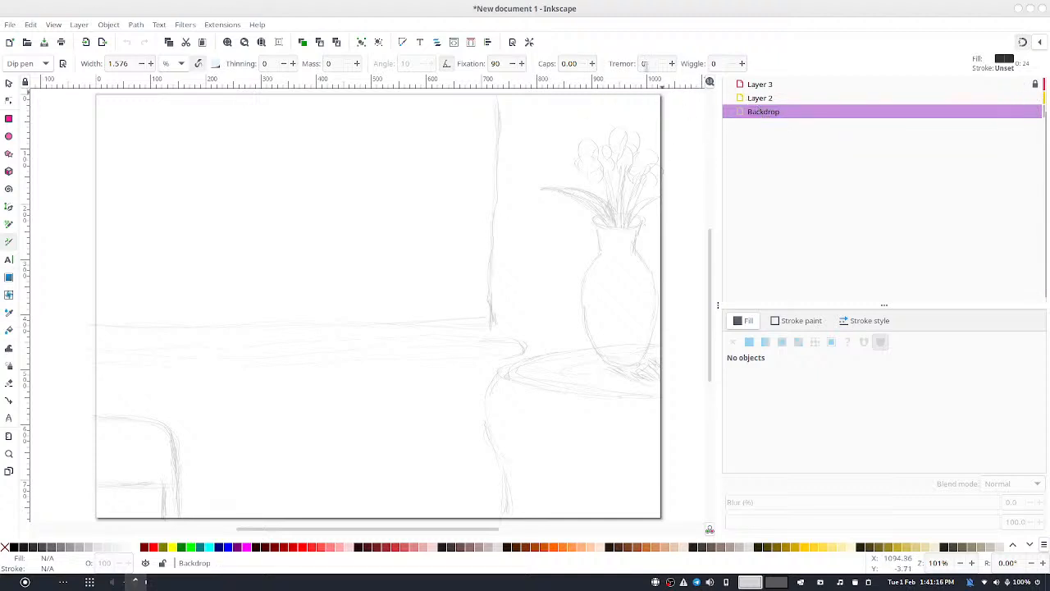
{"action": "left_click", "coordinate": [512, 43]}
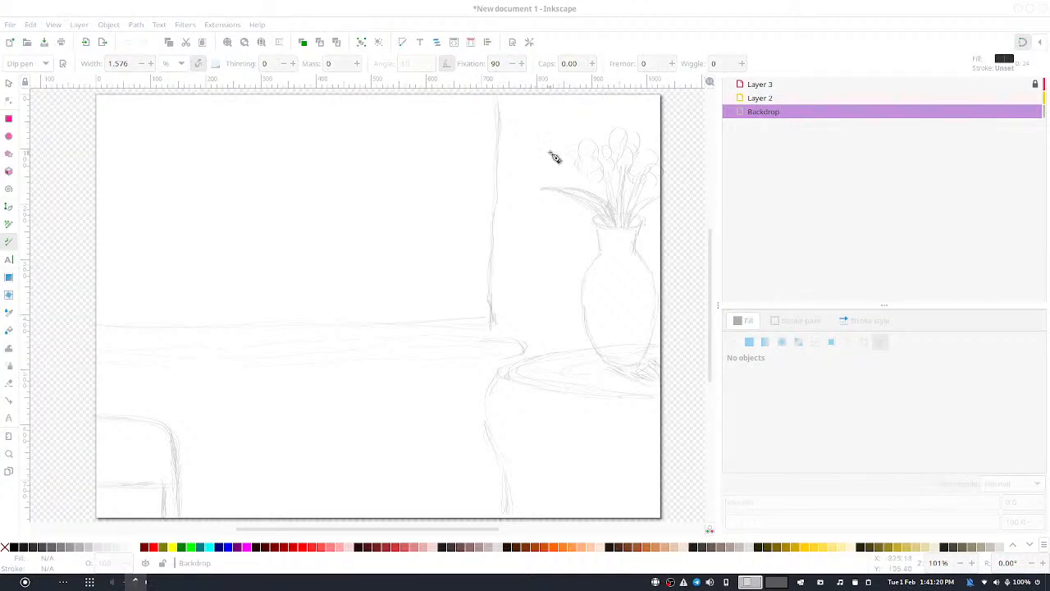
{"action": "left_click", "coordinate": [525, 43]}
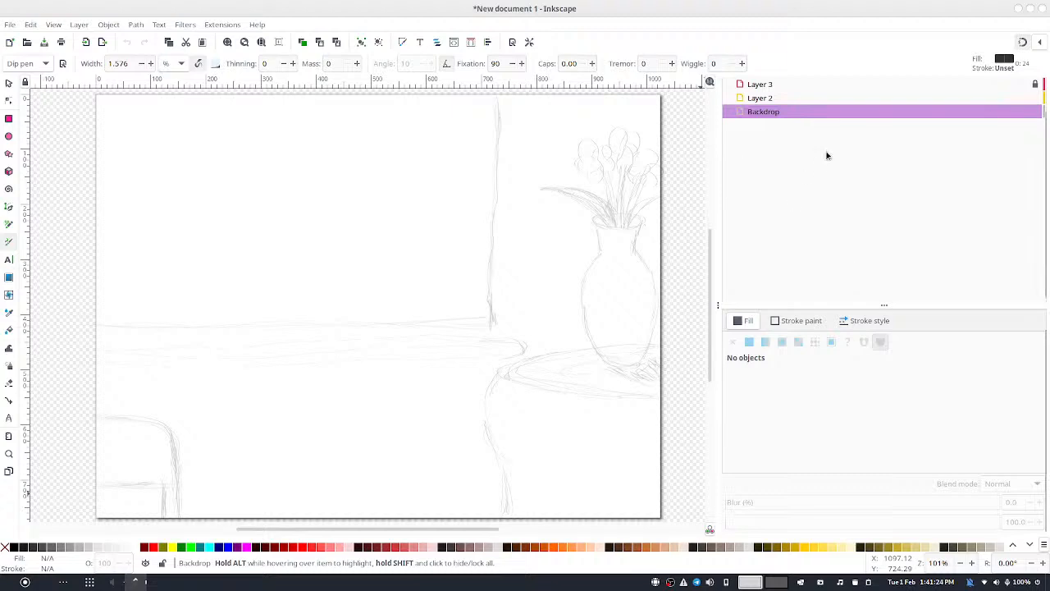
Give the Backdrop layer a flat purple fill with hue 288, saturation 37 and value 75
{"action": "mouse_move", "coordinate": [1035, 115]}
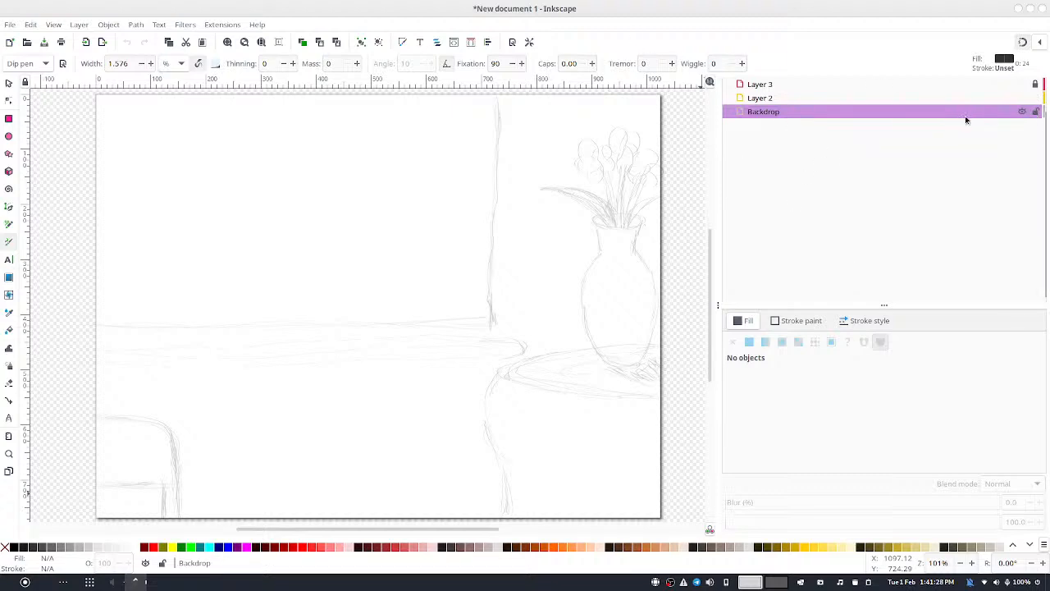
{"action": "left_click", "coordinate": [989, 115]}
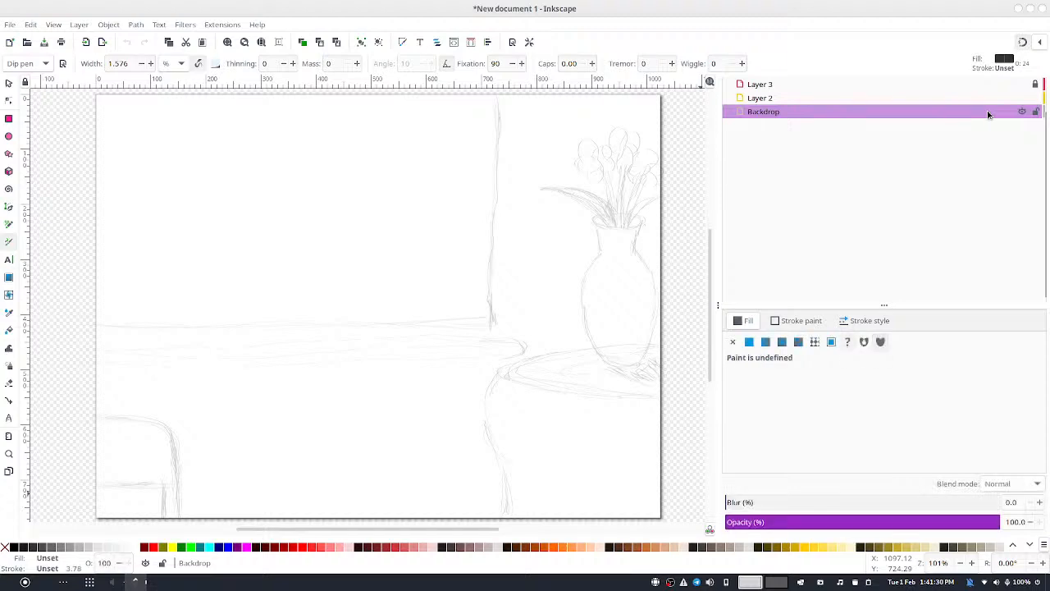
{"action": "left_click", "coordinate": [748, 341]}
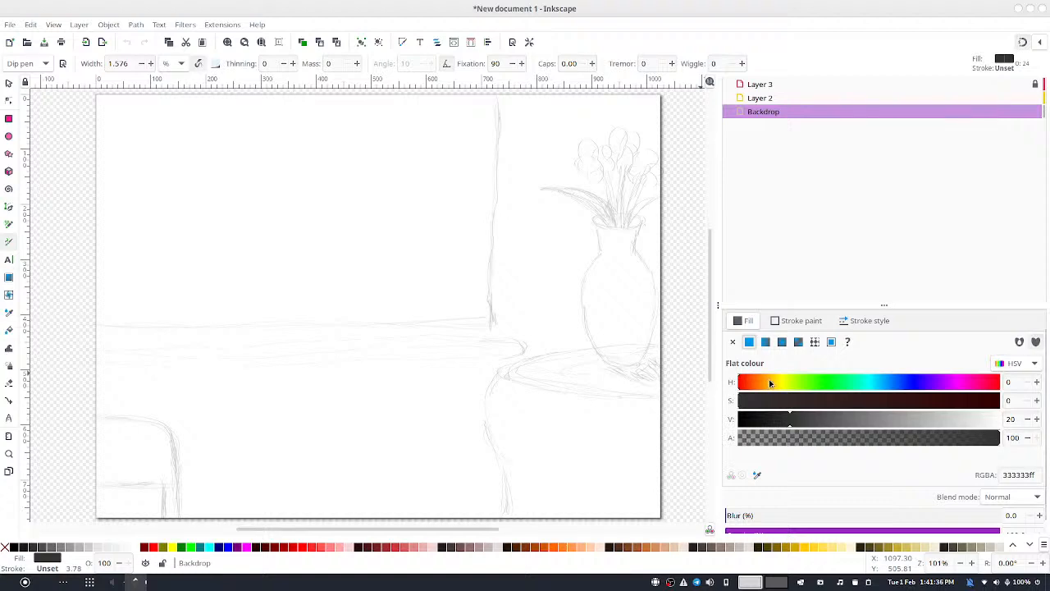
{"action": "left_click", "coordinate": [946, 381]}
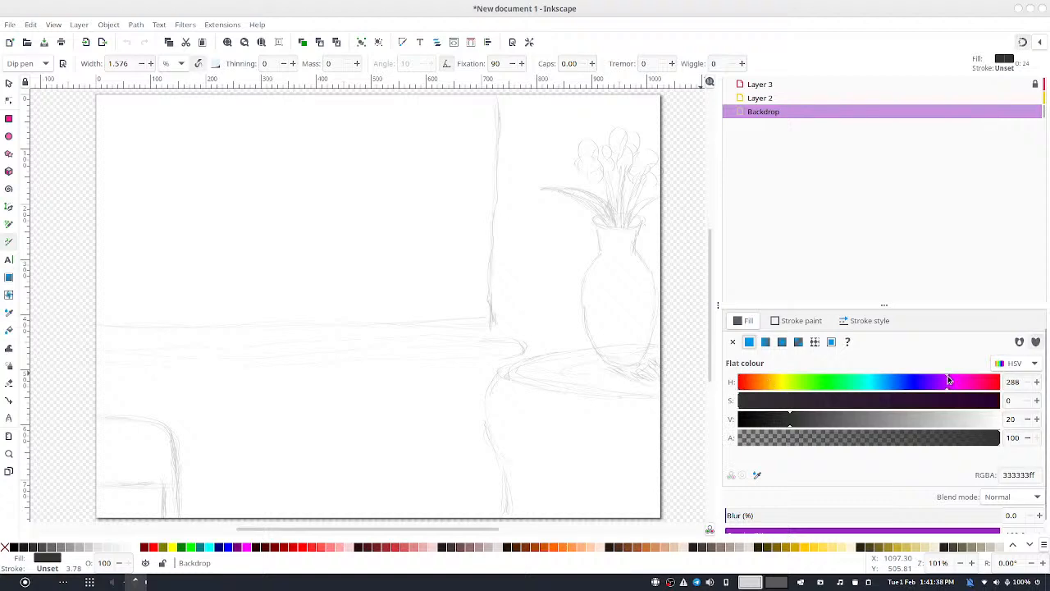
{"action": "left_click_drag", "start_coordinate": [951, 402], "coordinate": [1000, 404]}
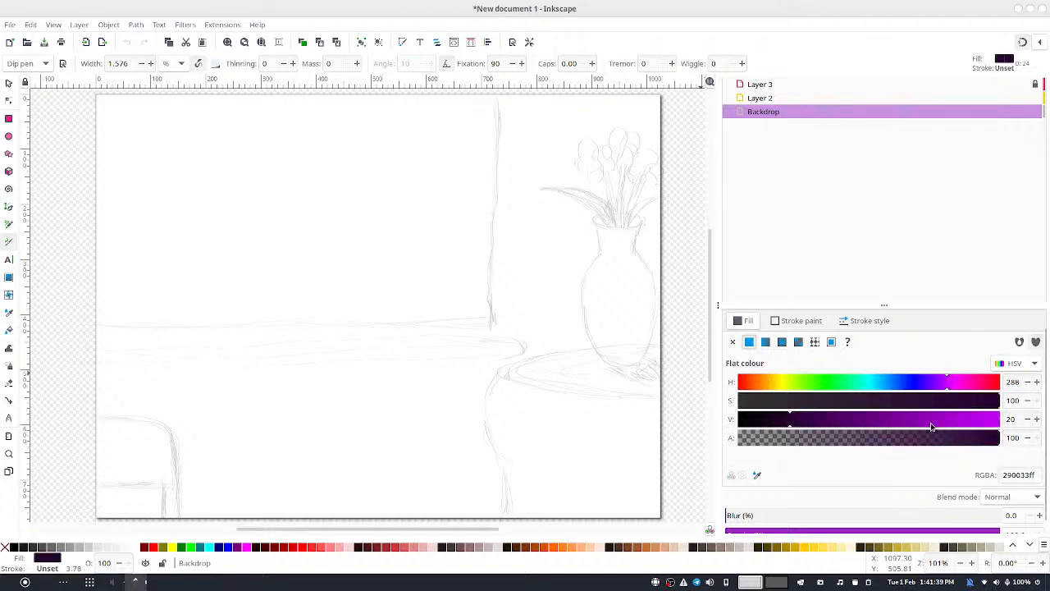
{"action": "left_click", "coordinate": [834, 405]}
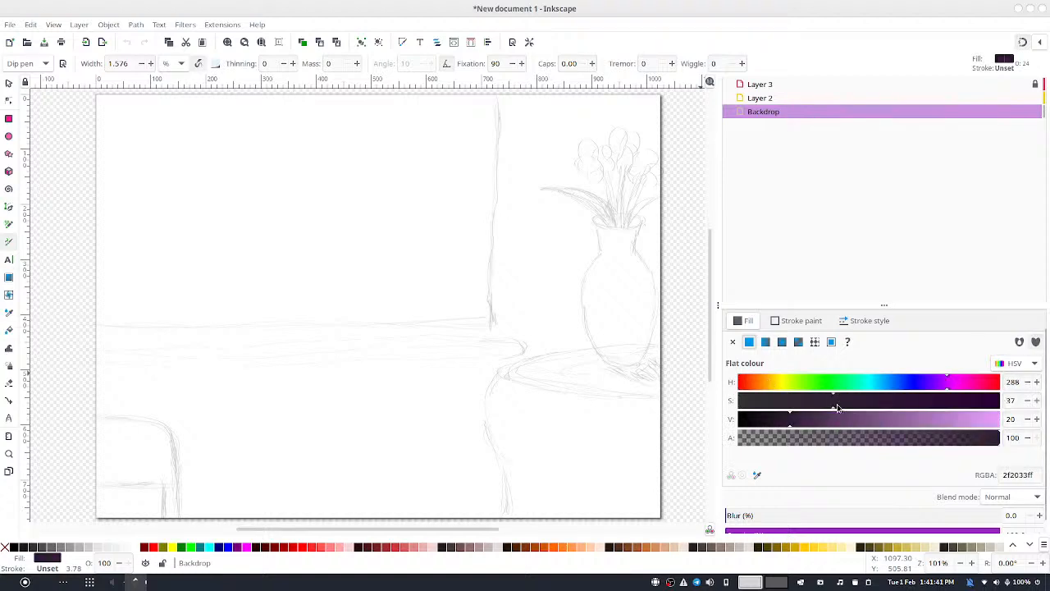
{"action": "left_click", "coordinate": [935, 421]}
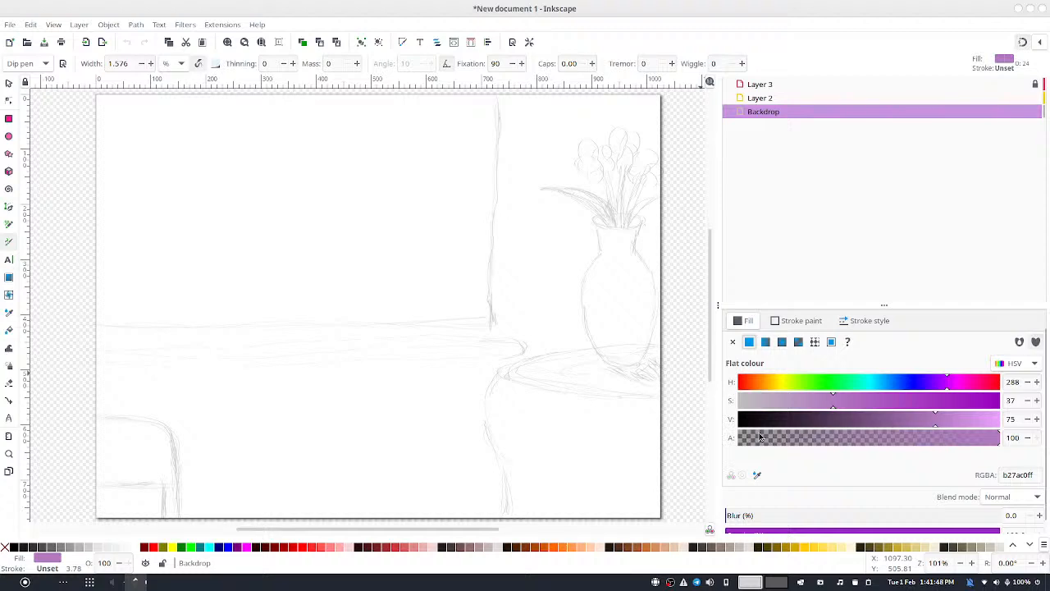
Draw a 1024 × 768 px rectangle covering the whole page on the Backdrop layer, and check the snapping options
{"action": "left_click", "coordinate": [8, 118]}
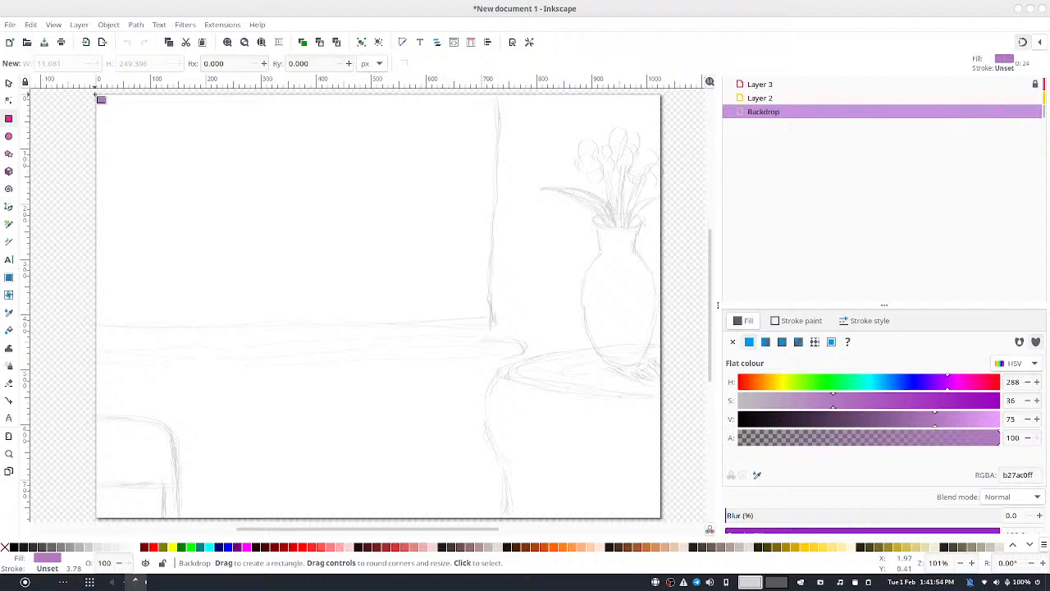
{"action": "left_click_drag", "start_coordinate": [97, 96], "coordinate": [661, 518]}
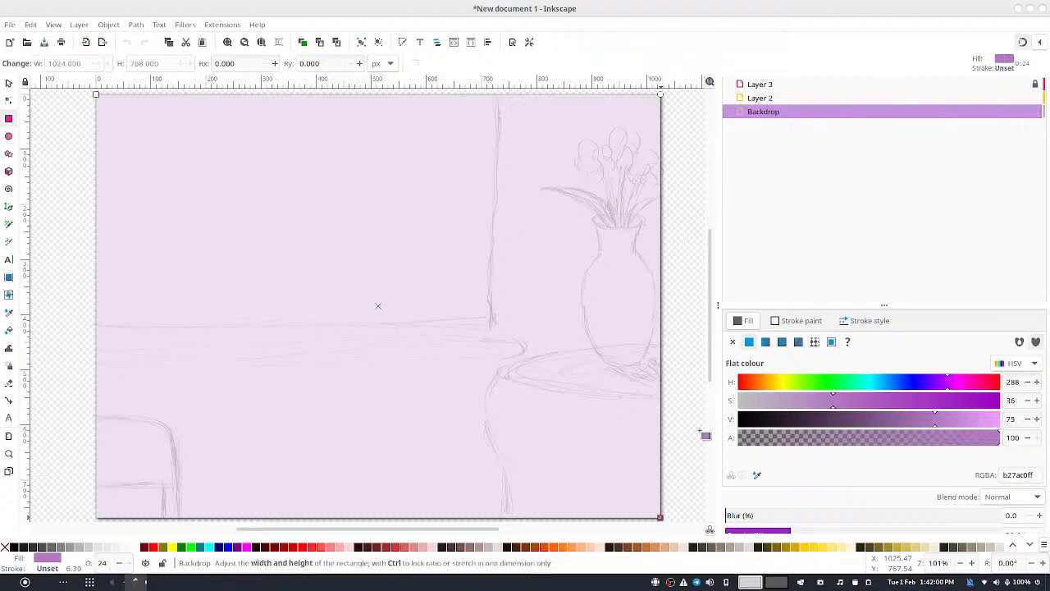
{"action": "left_click", "coordinate": [1040, 43]}
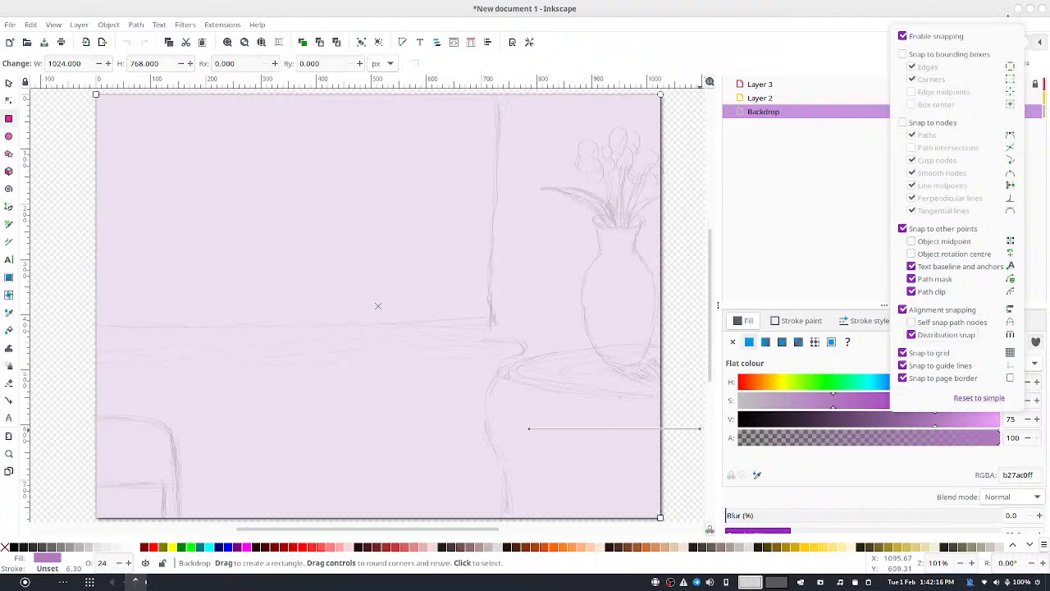
{"action": "left_click", "coordinate": [1041, 46]}
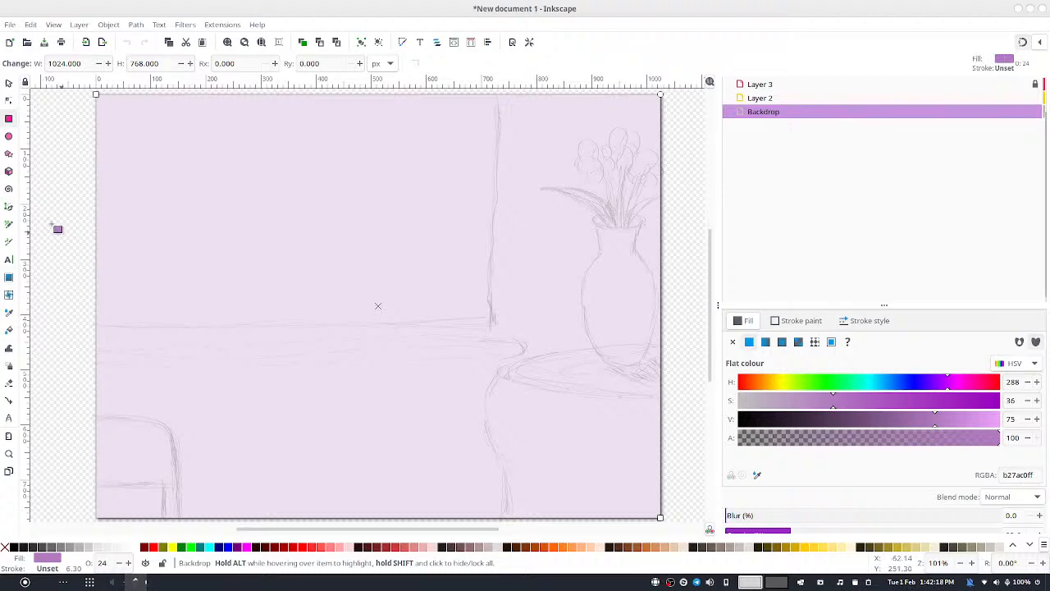
Set the backdrop rectangle's opacity to 100% and its fill saturation to 21
{"action": "left_click", "coordinate": [5, 83]}
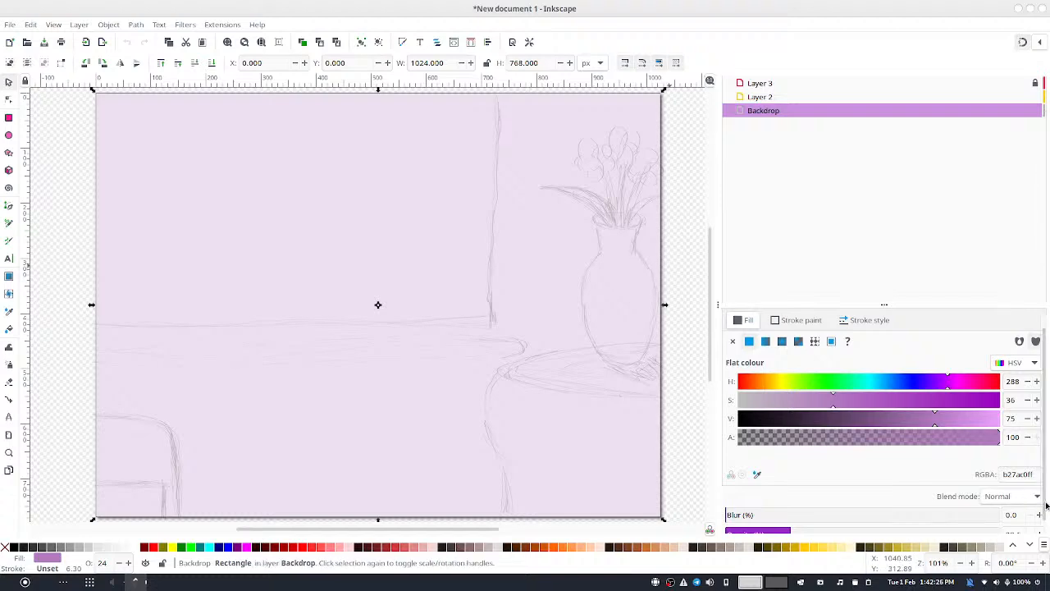
{"action": "scroll", "coordinate": [1045, 506], "scroll_direction": "down", "scroll_amount": 1}
{"action": "left_click_drag", "start_coordinate": [791, 522], "coordinate": [999, 522]}
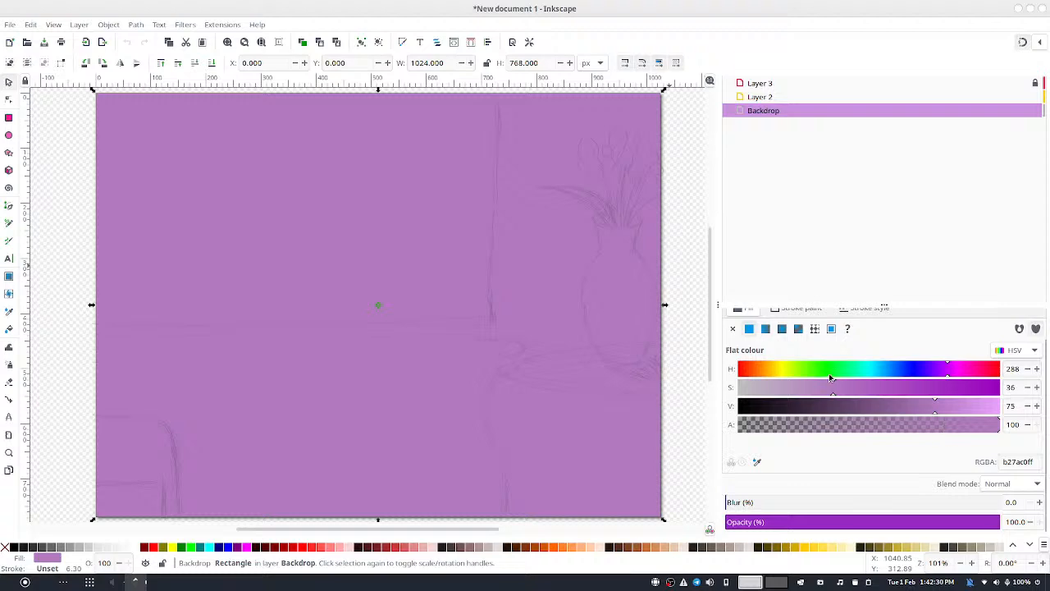
{"action": "mouse_move", "coordinate": [798, 388]}
{"action": "left_mouse_down"}
{"action": "mouse_move", "coordinate": [808, 387]}
{"action": "mouse_move", "coordinate": [781, 395]}
{"action": "mouse_move", "coordinate": [794, 391]}
{"action": "left_mouse_up"}
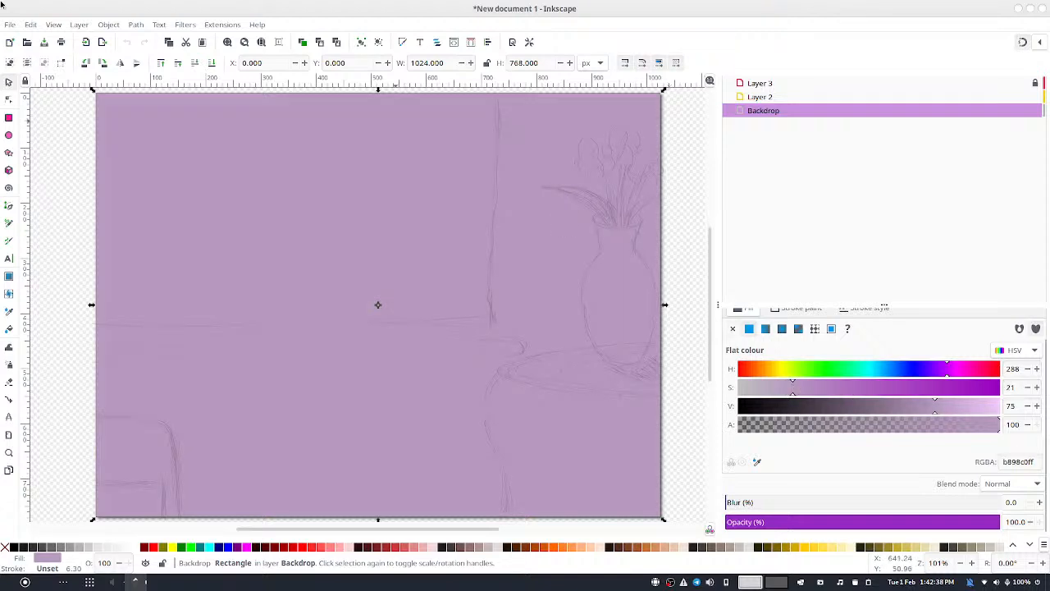
Lock the Backdrop layer while keeping it visible, with the Rectangle tool active
{"action": "left_click", "coordinate": [9, 119]}
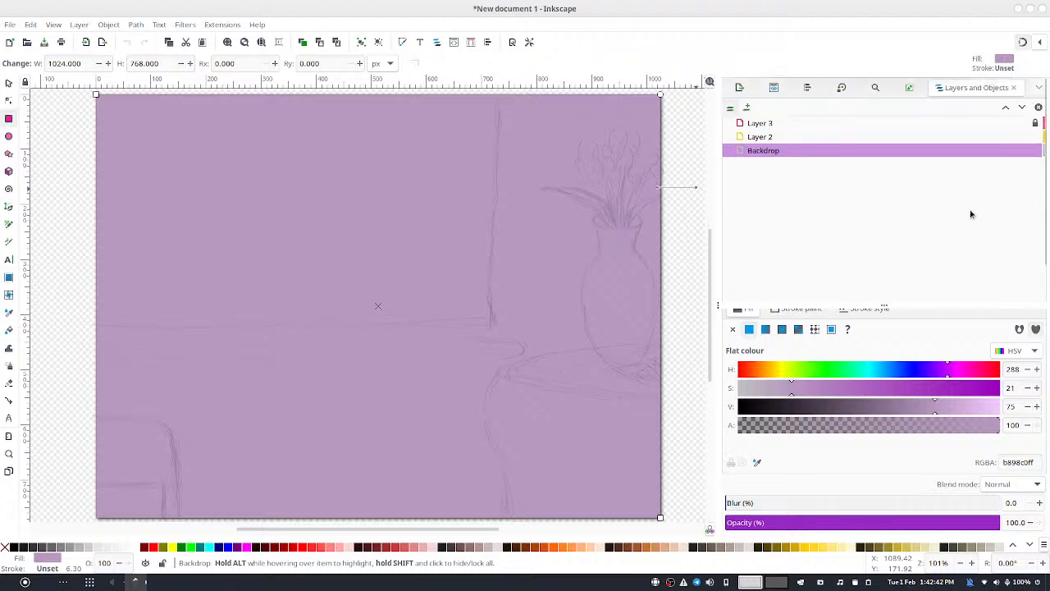
{"action": "left_click", "coordinate": [1035, 152]}
{"action": "scroll", "coordinate": [1028, 136], "scroll_direction": "up", "scroll_amount": 2}
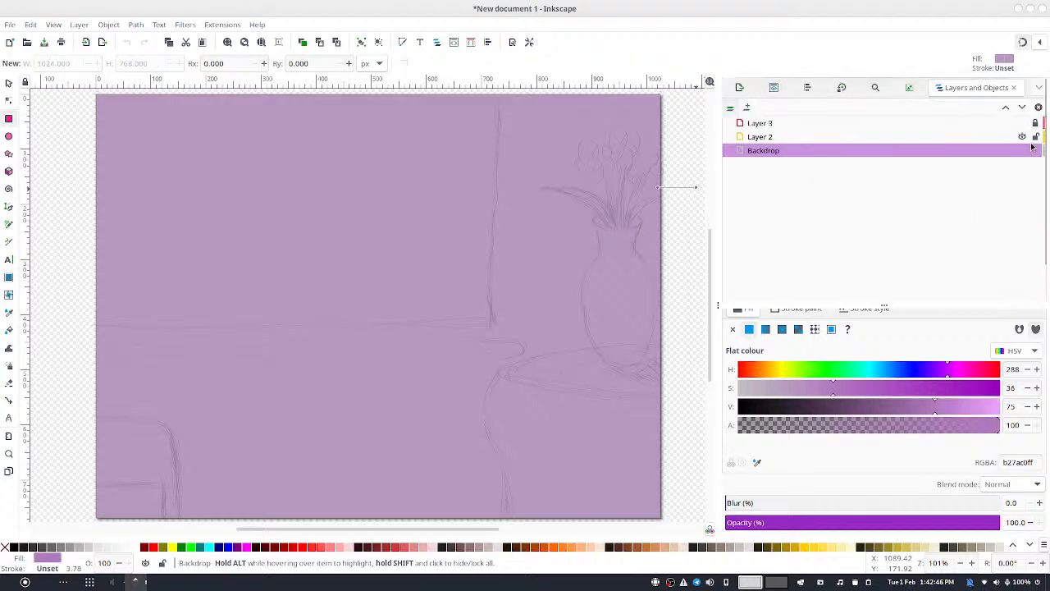
{"action": "left_click", "coordinate": [1036, 152]}
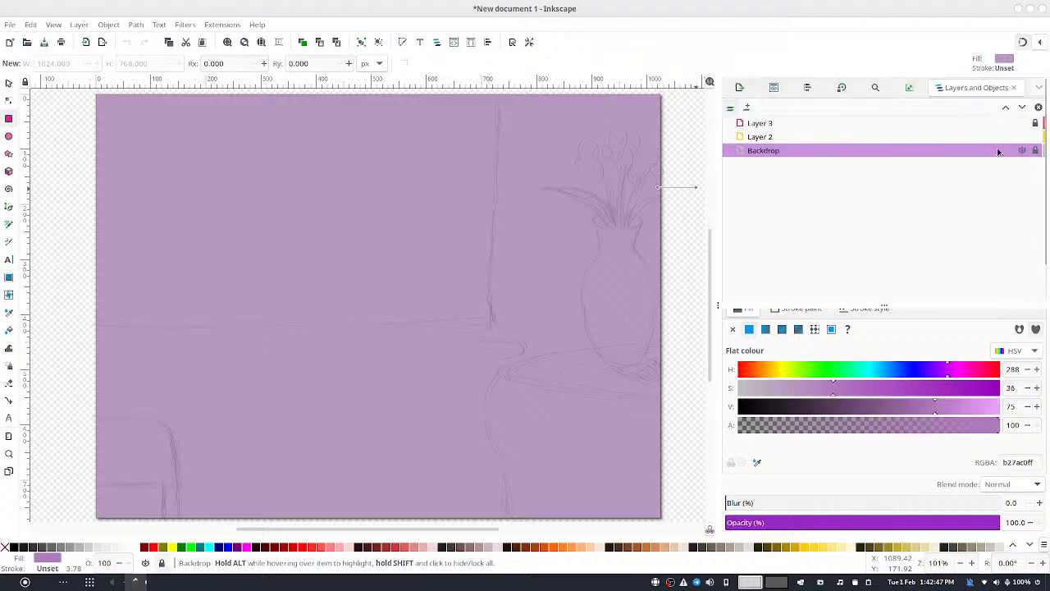
Select Layer 2 and rename it as Window (Glass)
{"action": "left_click", "coordinate": [919, 137]}
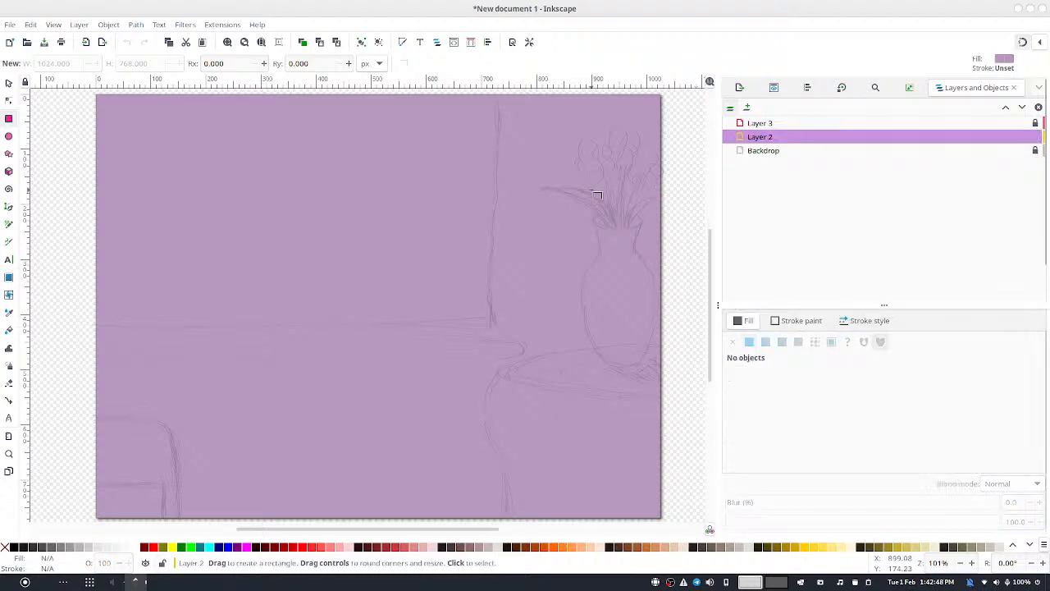
{"action": "double_click", "coordinate": [827, 137]}
{"action": "type", "text": "W"}
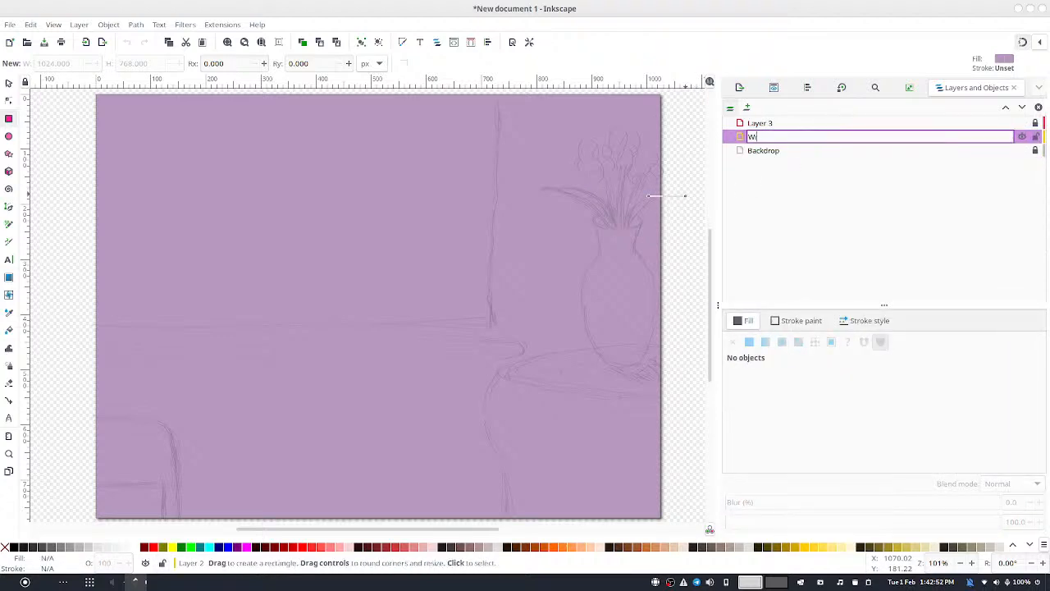
{"action": "type", "text": "indow"}
{"action": "key", "text": "Return"}
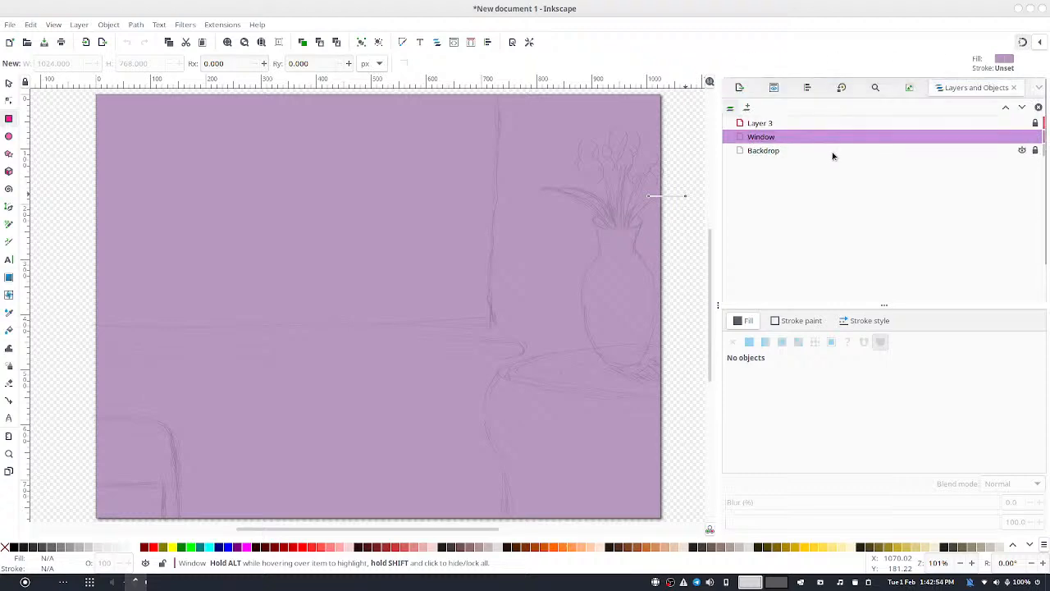
{"action": "double_click", "coordinate": [808, 137]}
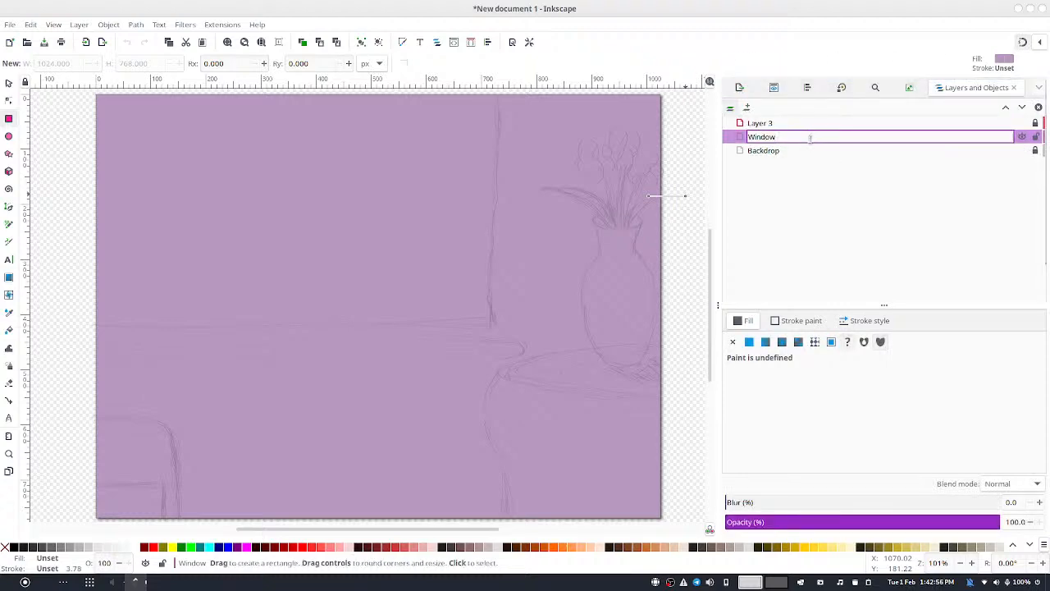
{"action": "type", "text": "(Glass)"}
{"action": "key", "text": "Return"}
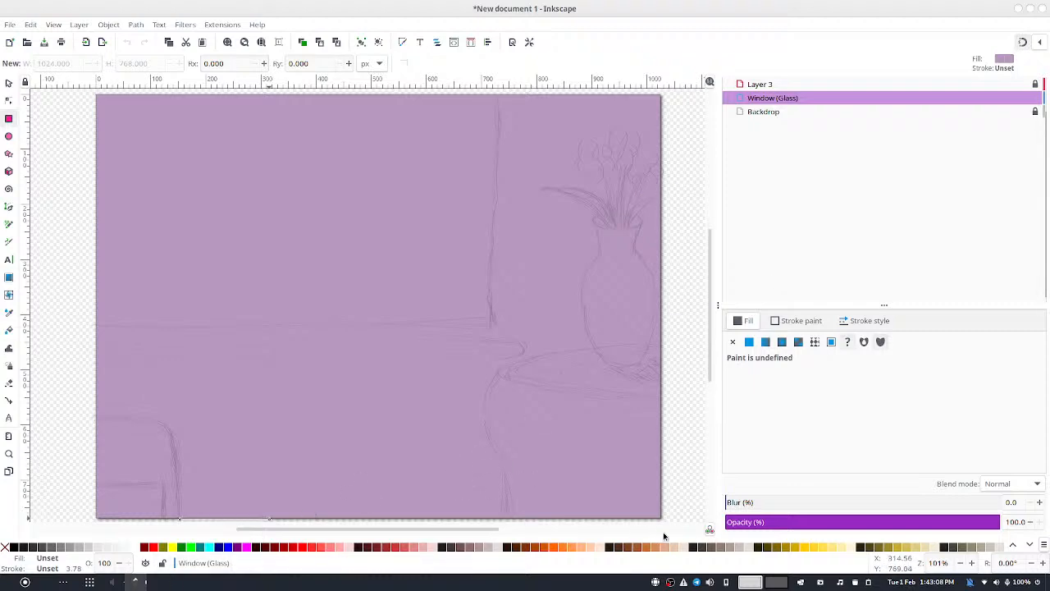
Give the Window (Glass) layer a flat fill in the palette's blue #00AAD4
{"action": "left_click", "coordinate": [1028, 545]}
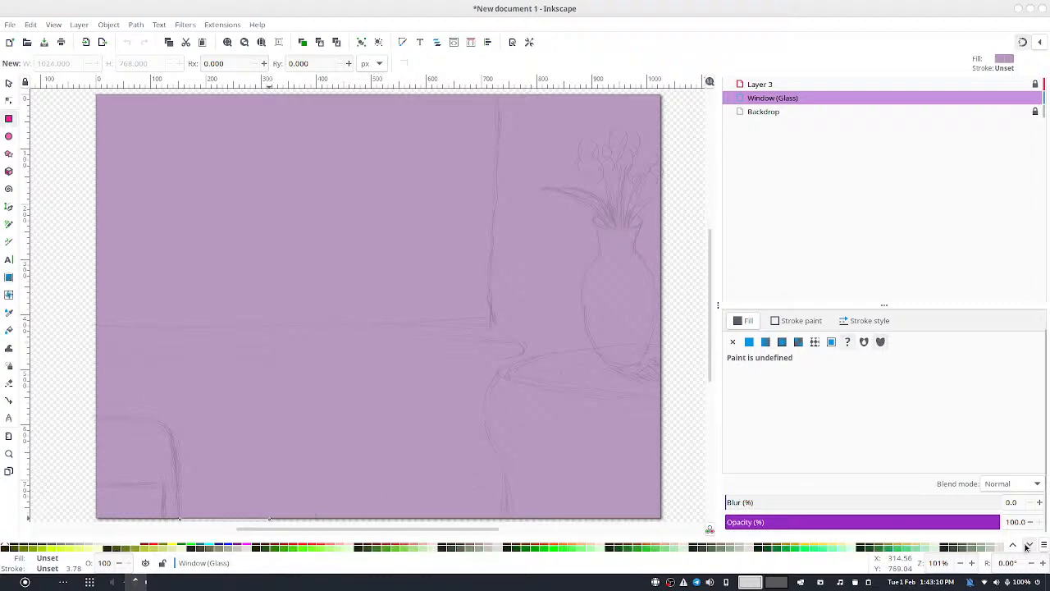
{"action": "left_click", "coordinate": [1028, 546]}
{"action": "left_click", "coordinate": [1028, 545]}
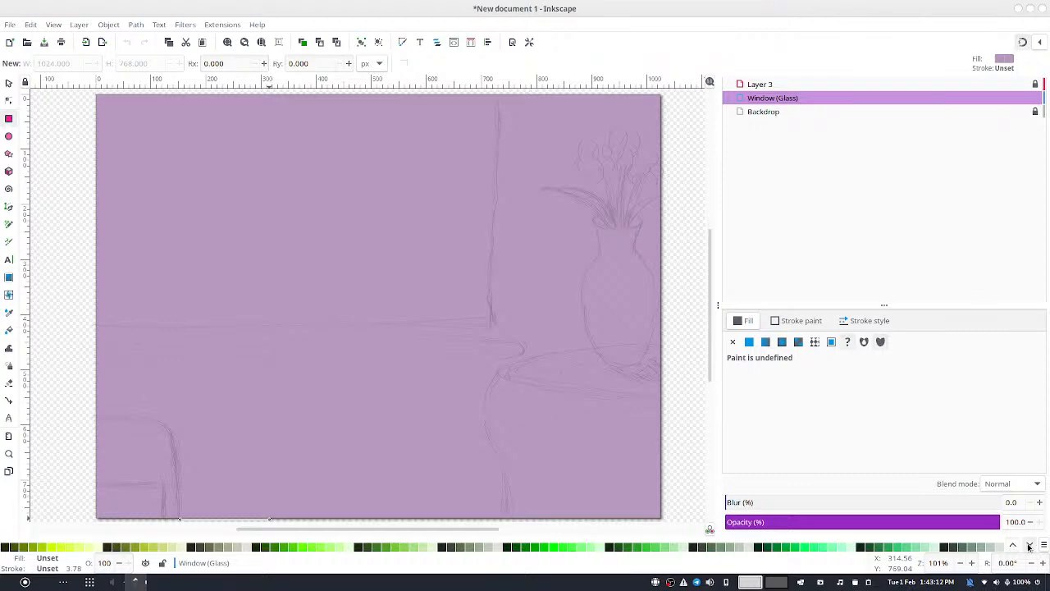
{"action": "left_click", "coordinate": [1029, 546]}
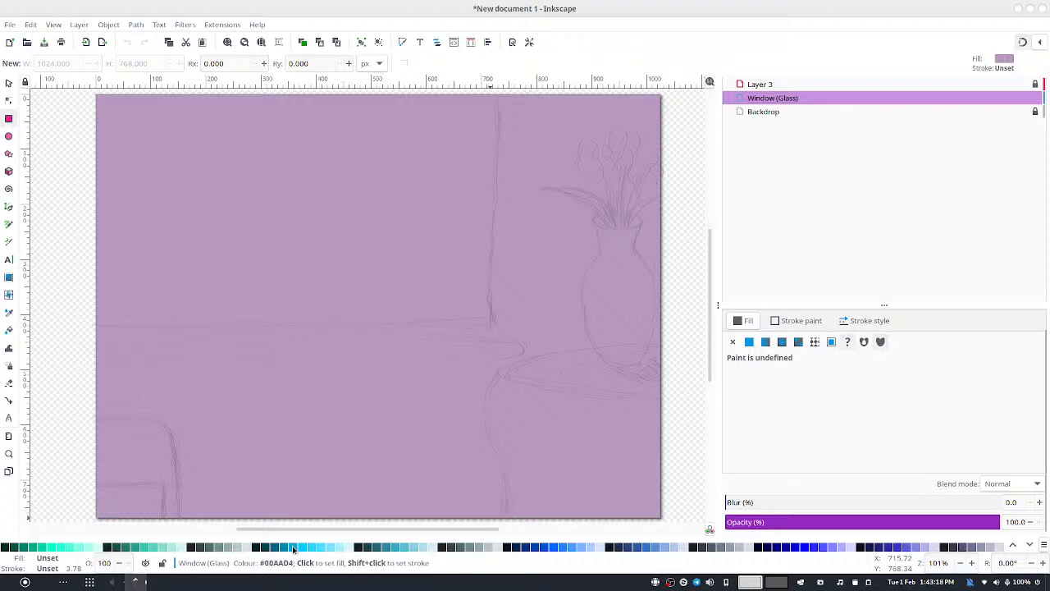
{"action": "left_click", "coordinate": [801, 99]}
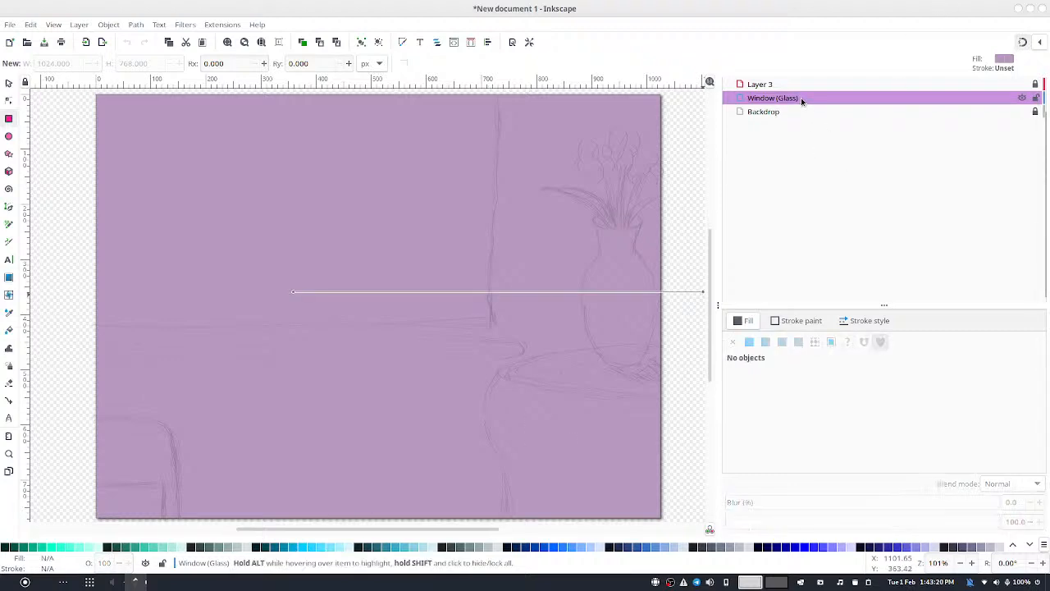
{"action": "left_click", "coordinate": [802, 99]}
{"action": "left_click", "coordinate": [749, 342]}
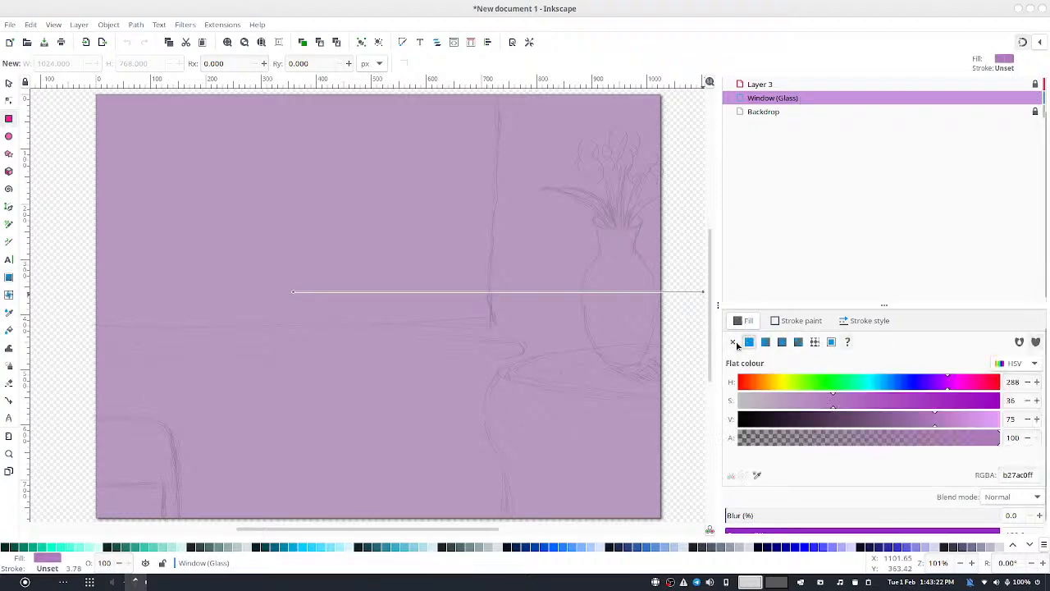
{"action": "left_click", "coordinate": [295, 547]}
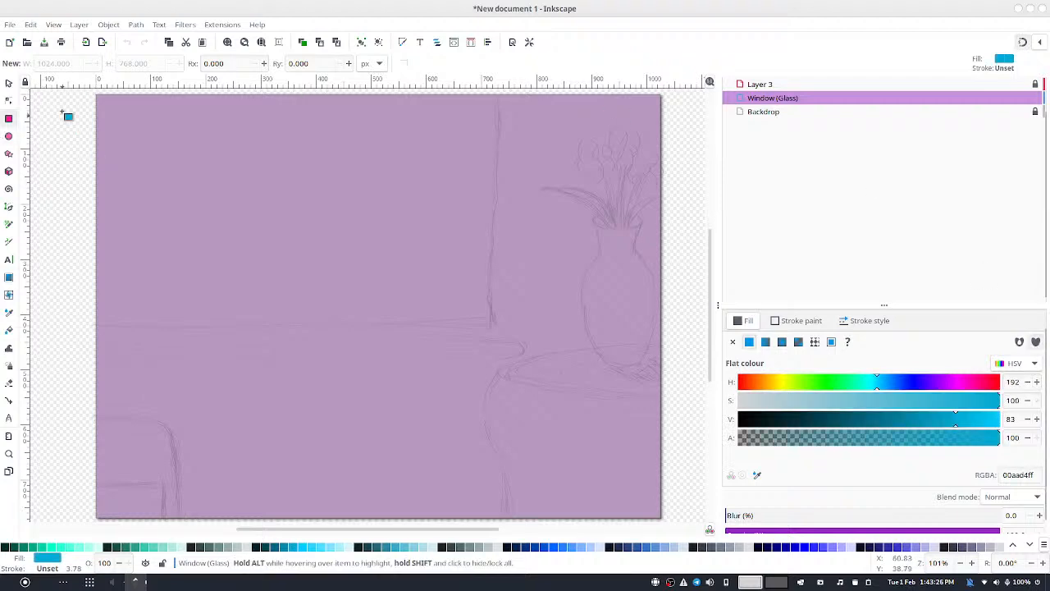
Draw a blue rectangle about 724 × 430 px from the page's upper-left corner over the sketched window area, and deselect it
{"action": "left_click_drag", "start_coordinate": [96, 95], "coordinate": [500, 336]}
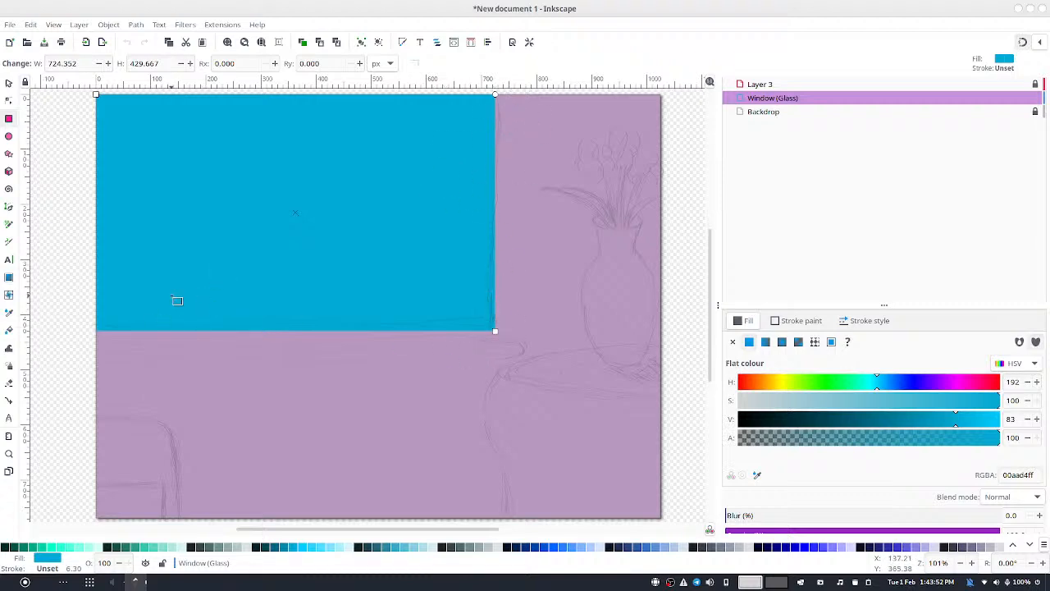
{"action": "left_click", "coordinate": [8, 83]}
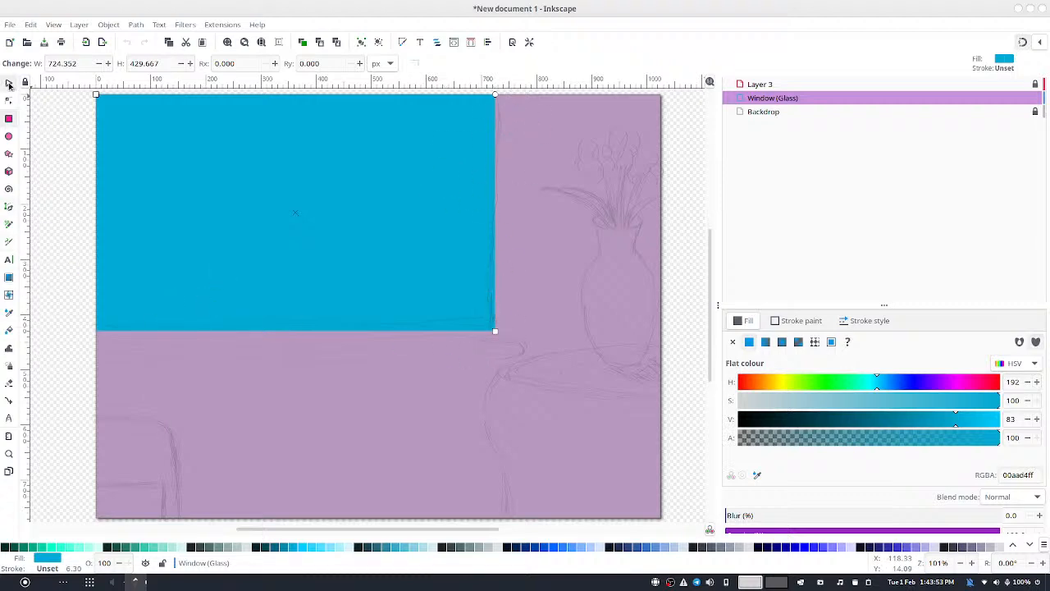
{"action": "left_click", "coordinate": [67, 194]}
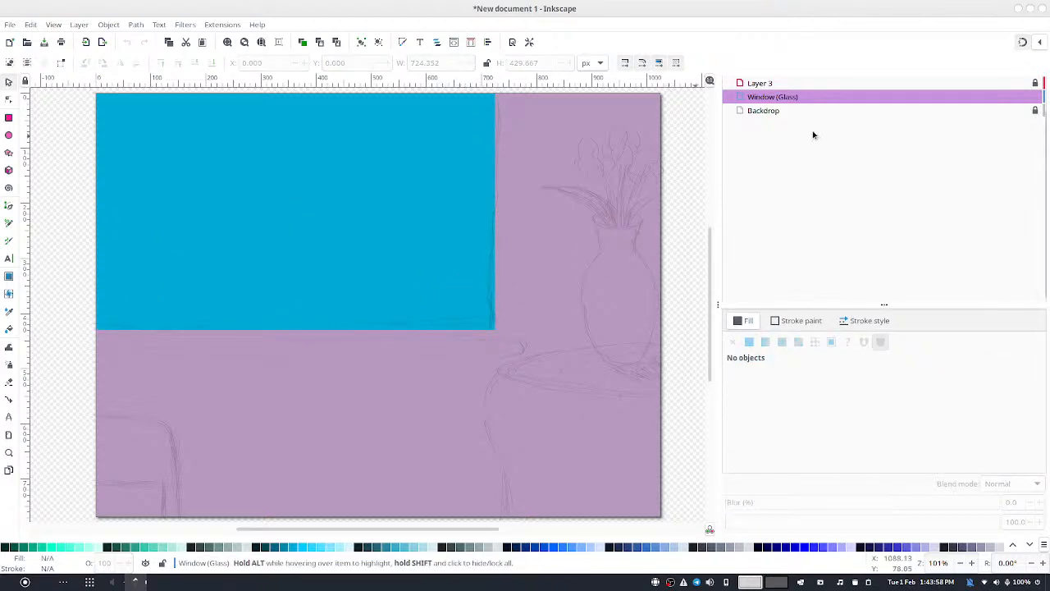
Lock the Window (Glass) layer and add a new layer named Window (Edges) above it
{"action": "scroll", "coordinate": [986, 124], "scroll_direction": "up", "scroll_amount": 2}
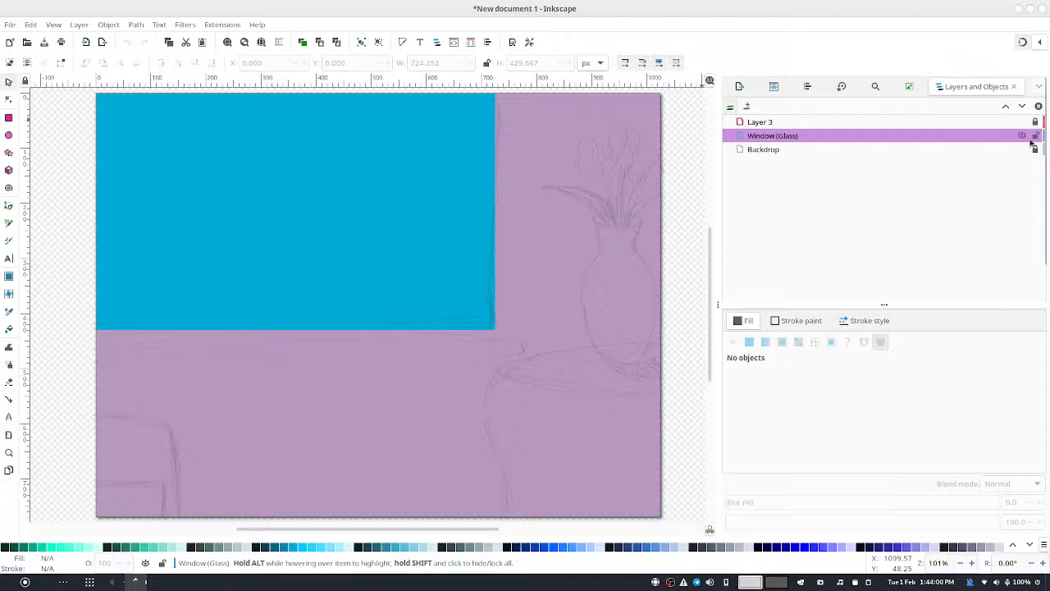
{"action": "scroll", "coordinate": [1037, 146], "scroll_direction": "down", "scroll_amount": 2}
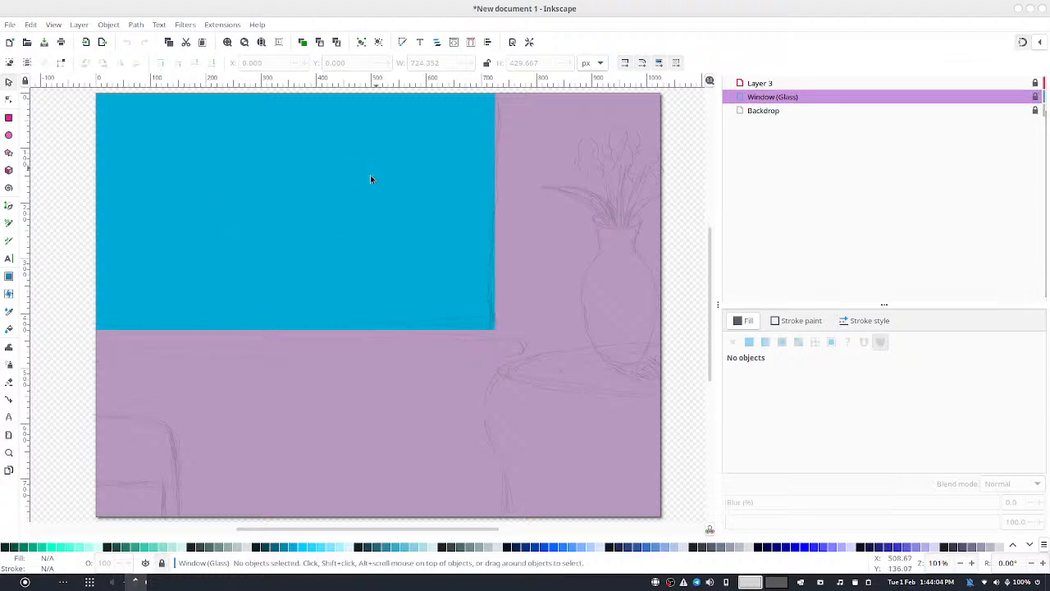
{"action": "scroll", "coordinate": [1011, 232], "scroll_direction": "up", "scroll_amount": 2}
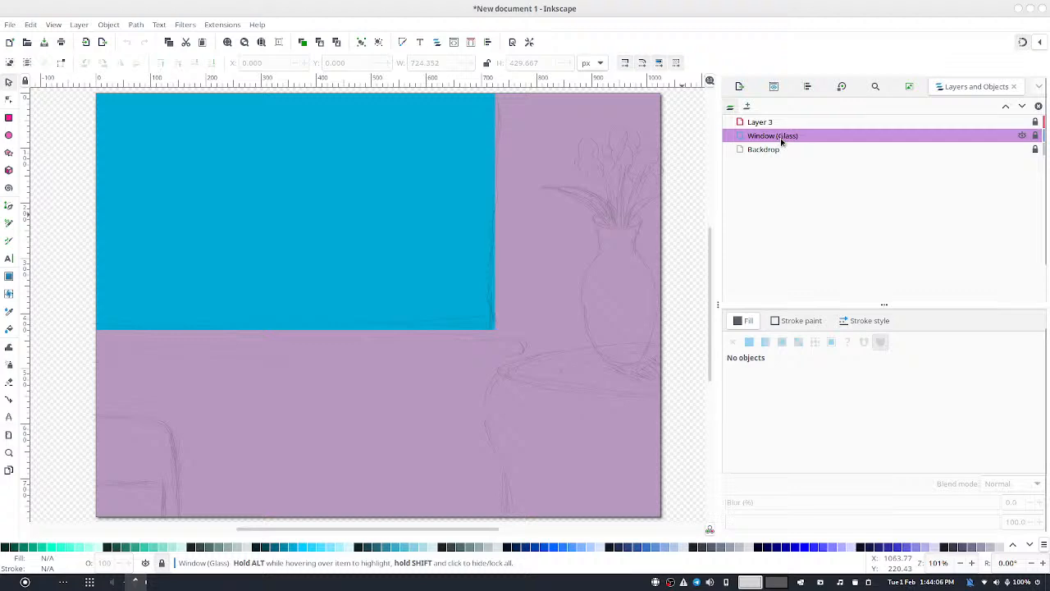
{"action": "mouse_move", "coordinate": [1014, 137]}
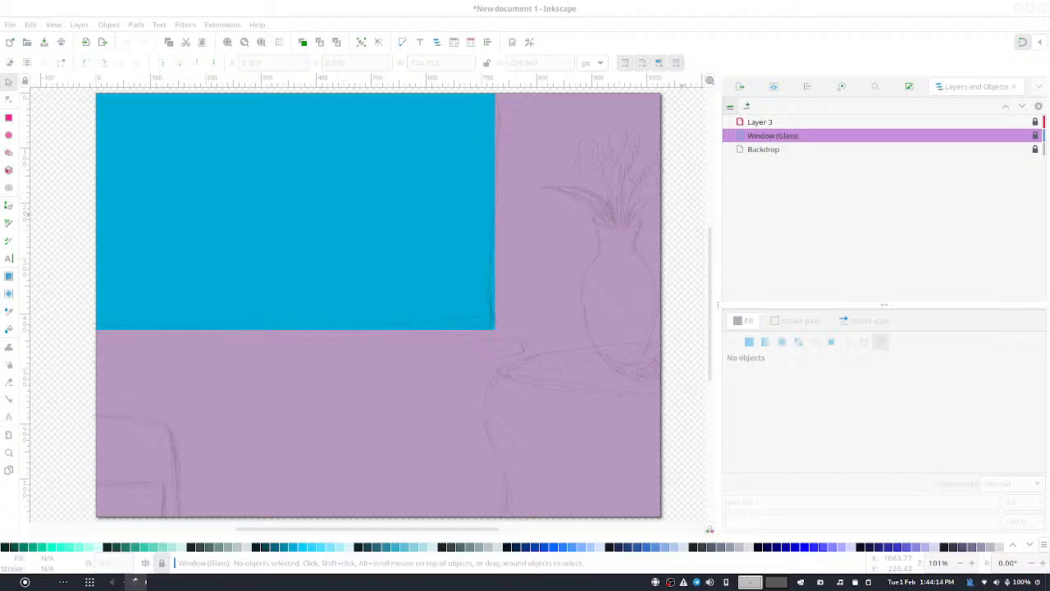
{"action": "key", "text": "Return"}
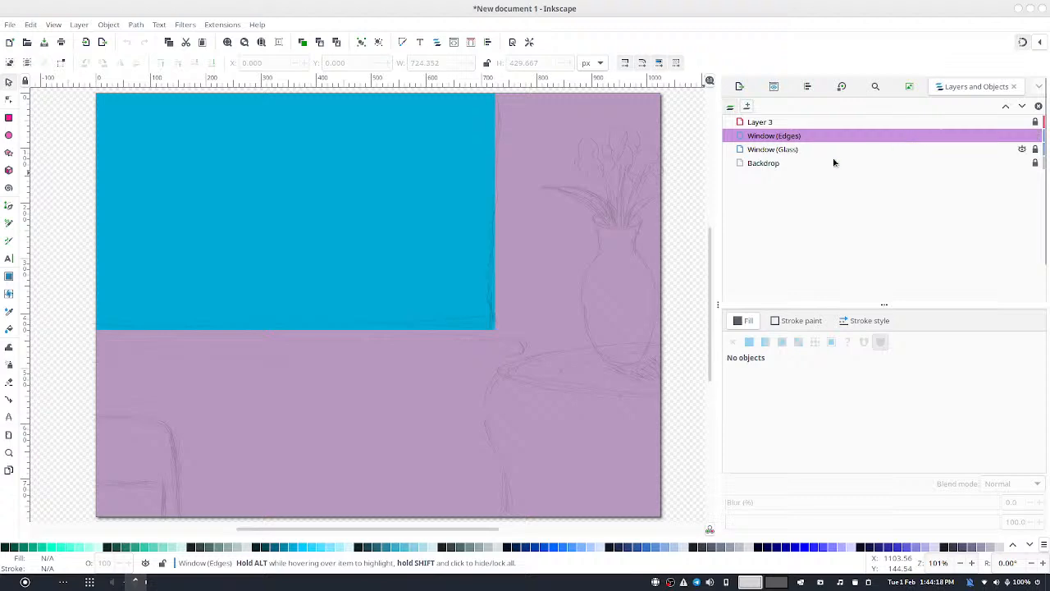
Draw a rectangle about 729 × 433 px over the window glass in the palette's orange-brown #D38D5F on the Window (Edges) layer
{"action": "left_click", "coordinate": [8, 118]}
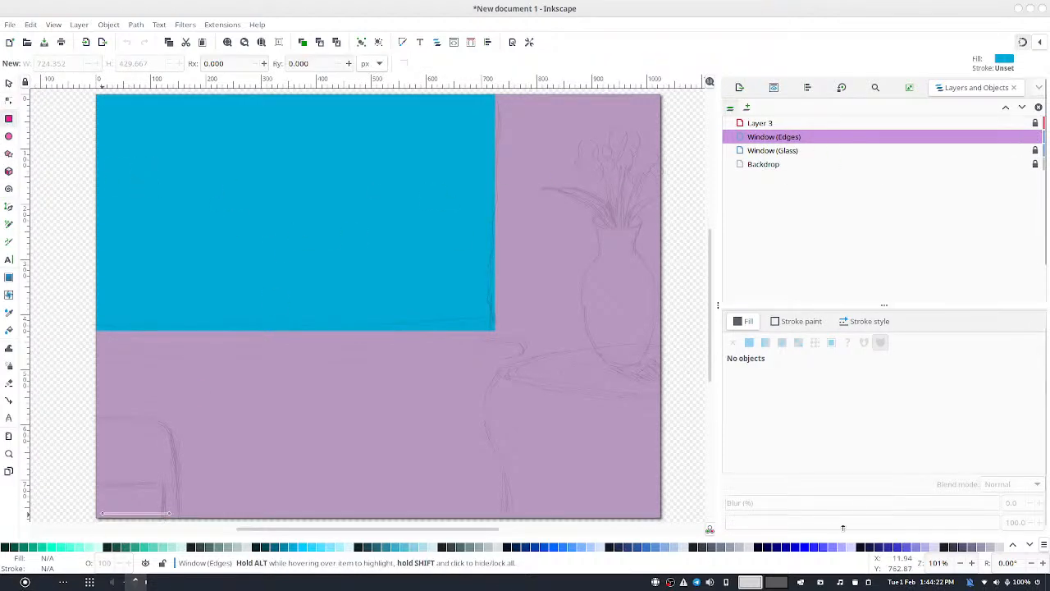
{"action": "left_click", "coordinate": [1012, 545]}
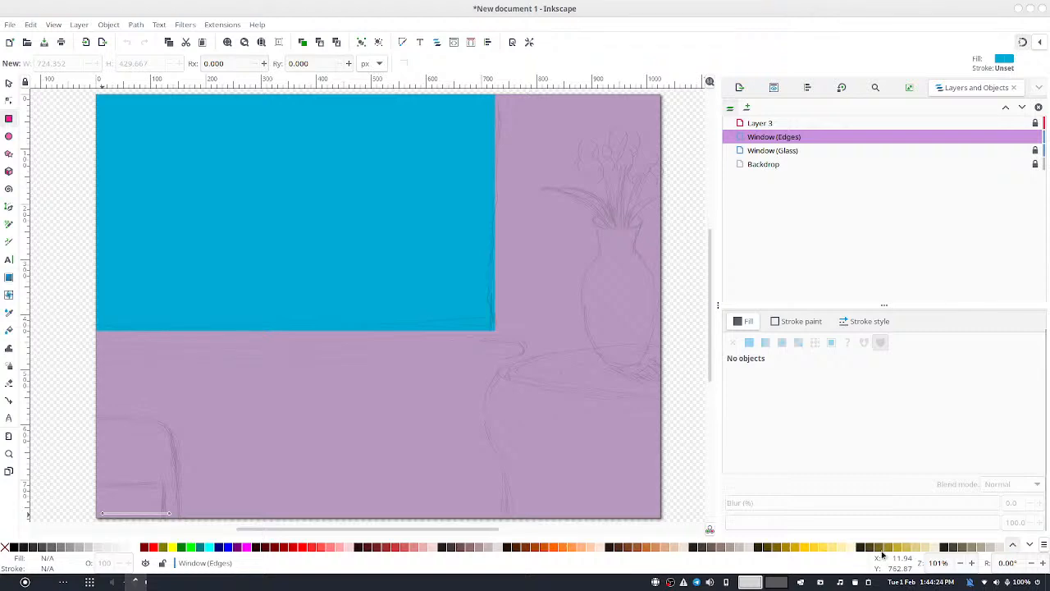
{"action": "left_click", "coordinate": [655, 547]}
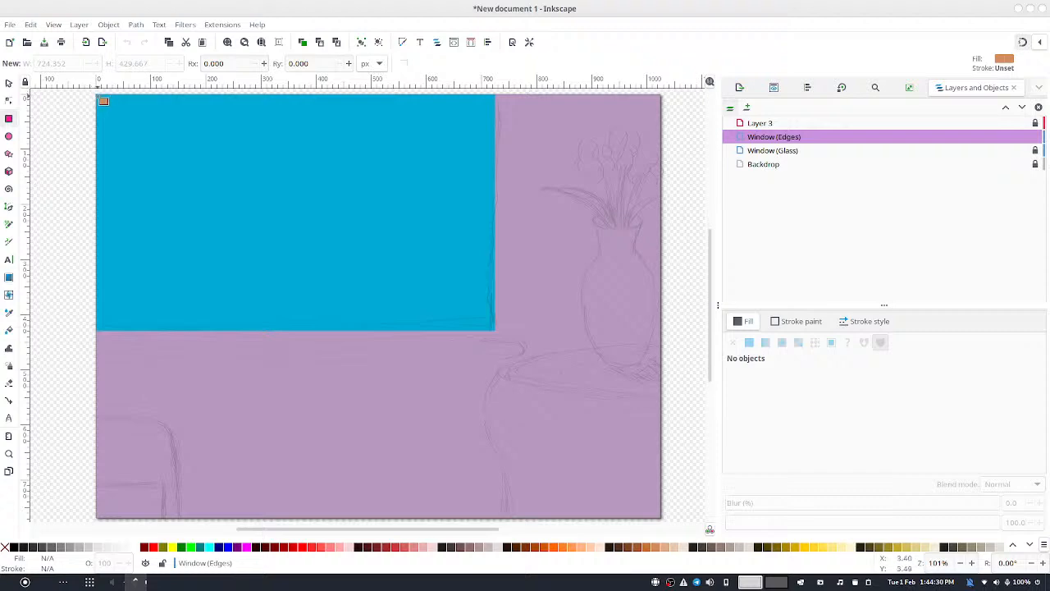
{"action": "left_click_drag", "start_coordinate": [100, 100], "coordinate": [503, 338]}
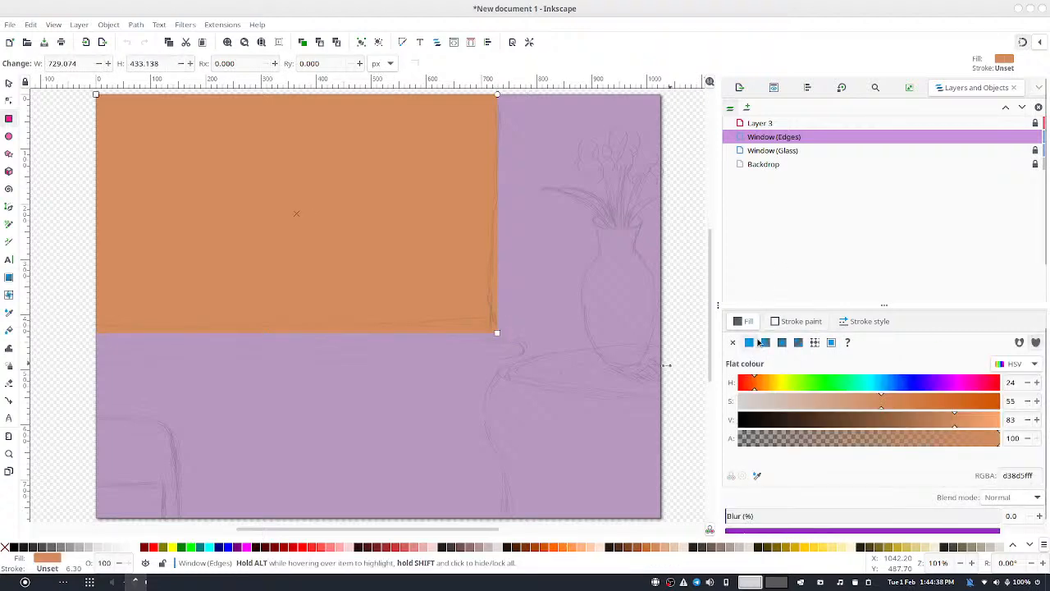
Give the orange-brown rectangle a flat stroke and copy the RGBA code of its fill
{"action": "left_click", "coordinate": [775, 324]}
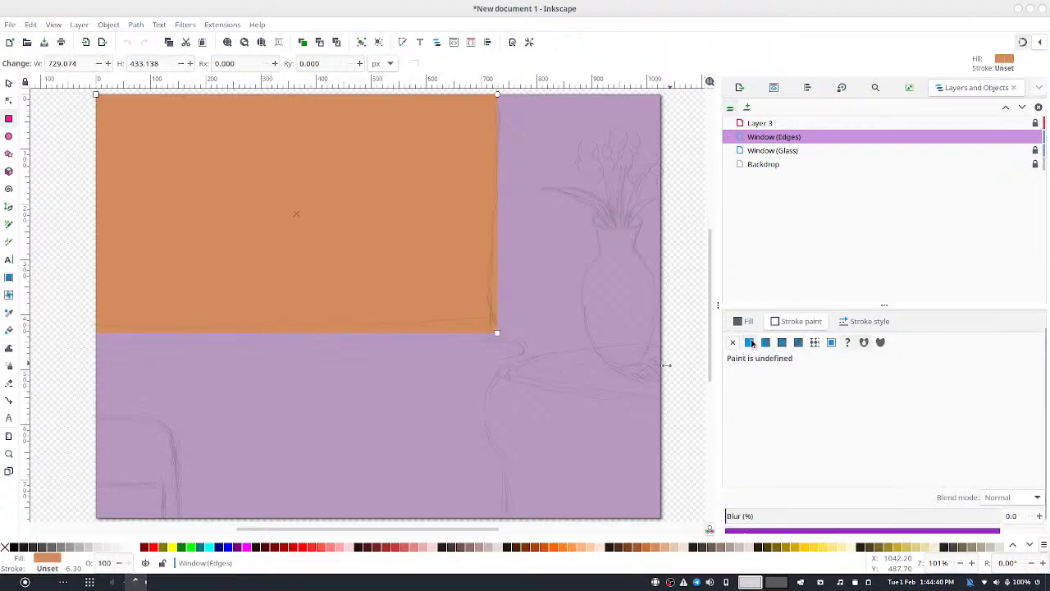
{"action": "left_click", "coordinate": [749, 342]}
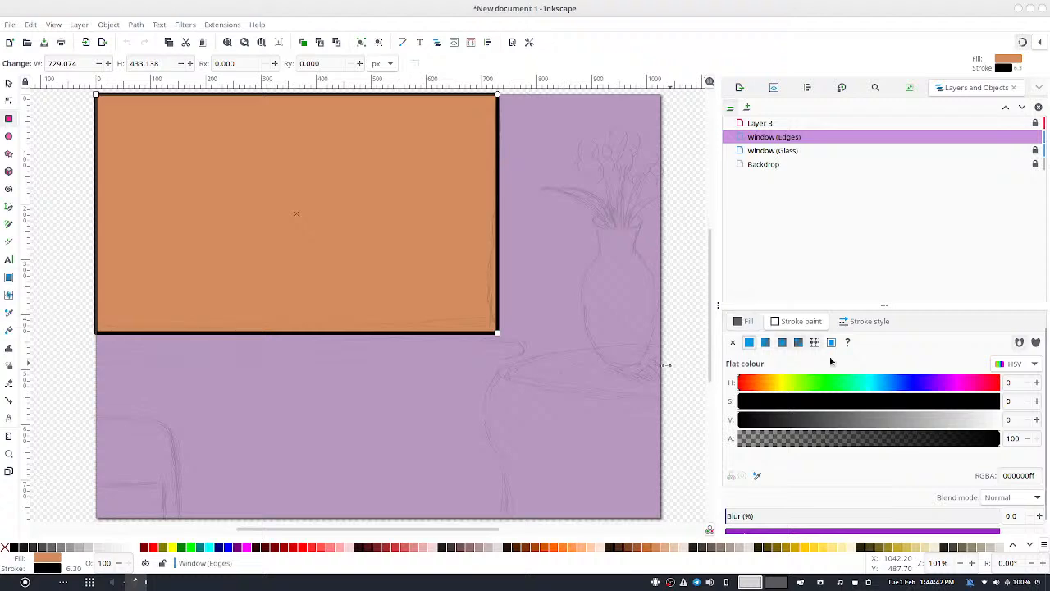
{"action": "left_click", "coordinate": [745, 324]}
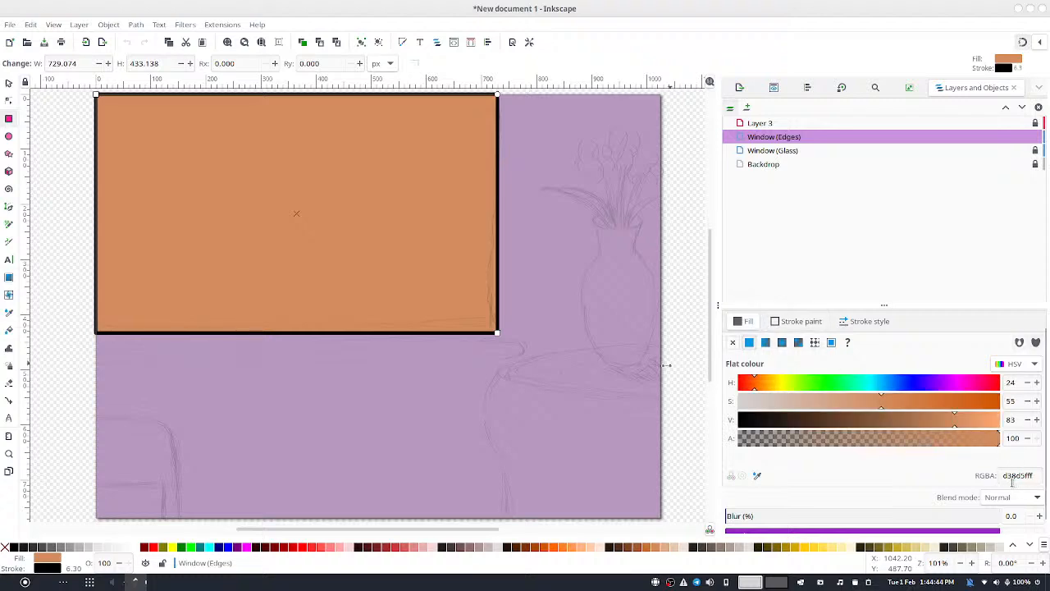
{"action": "double_click", "coordinate": [1011, 476]}
{"action": "left_click", "coordinate": [1010, 476]}
{"action": "key", "text": "ctrl+a"}
{"action": "key", "text": "ctrl+c"}
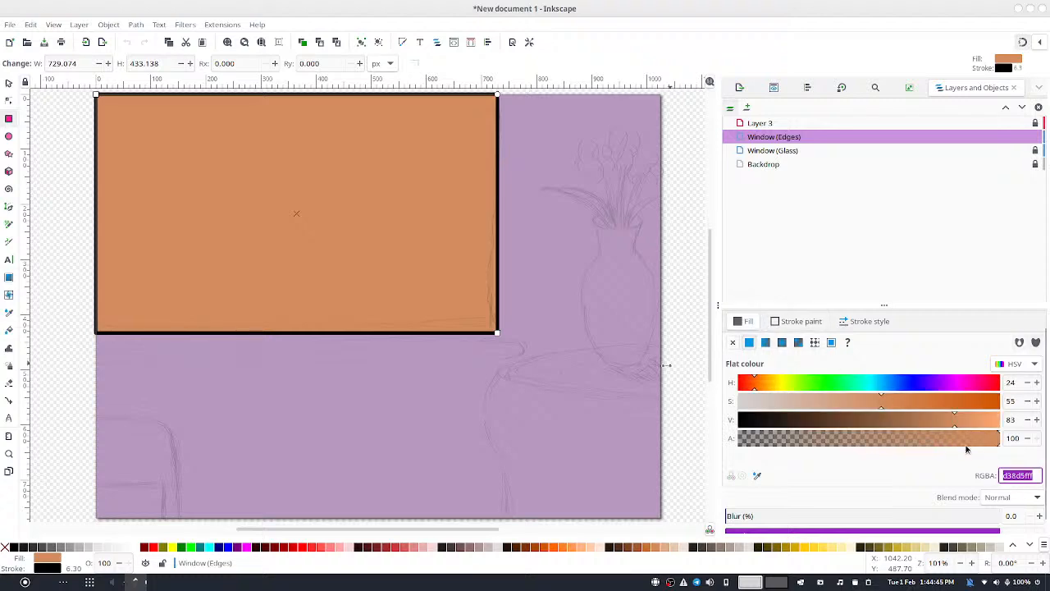
Remove the rectangle's fill and set its stroke colour to the copied code d38d5fff
{"action": "left_click", "coordinate": [734, 343]}
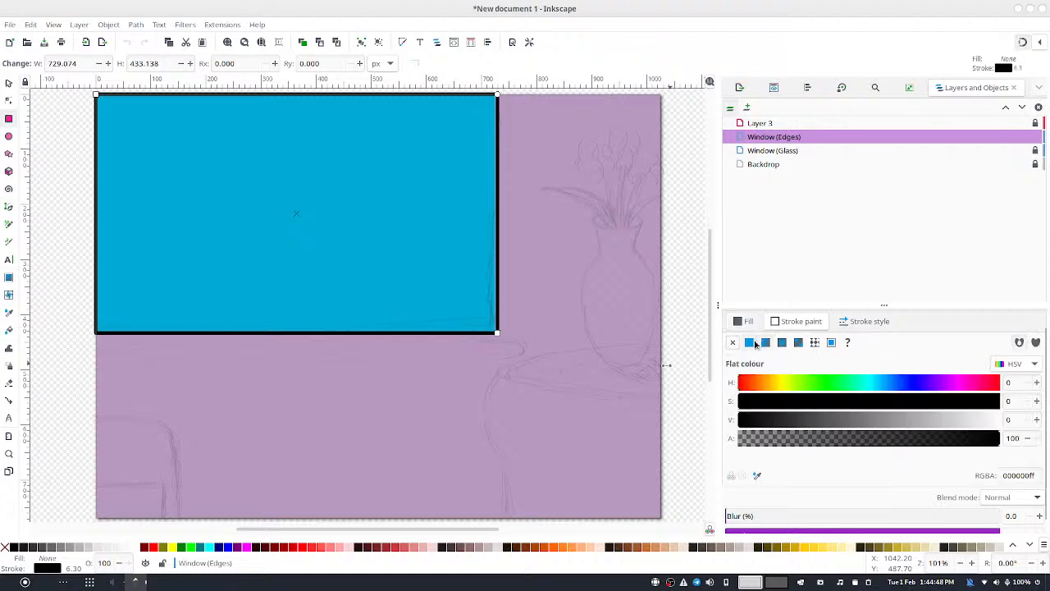
{"action": "double_click", "coordinate": [1017, 476]}
{"action": "key", "text": "ctrl+v"}
{"action": "key", "text": "Return"}
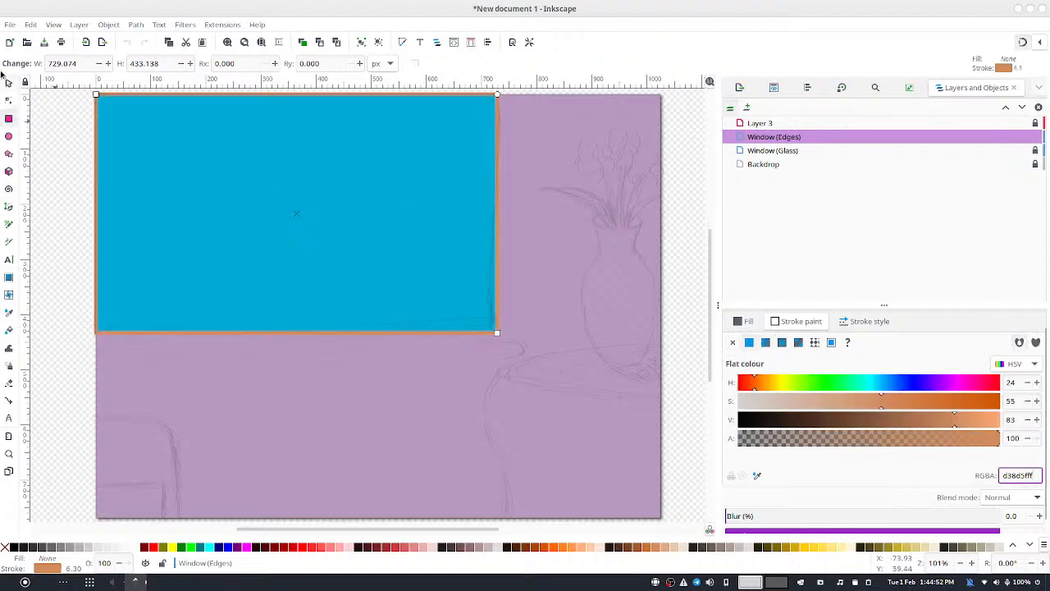
Select the window frame and stretch its upper-left corner outward past the page corner, to about 738.4 × 442.6 px
{"action": "left_click", "coordinate": [6, 82]}
{"action": "left_click", "coordinate": [93, 127]}
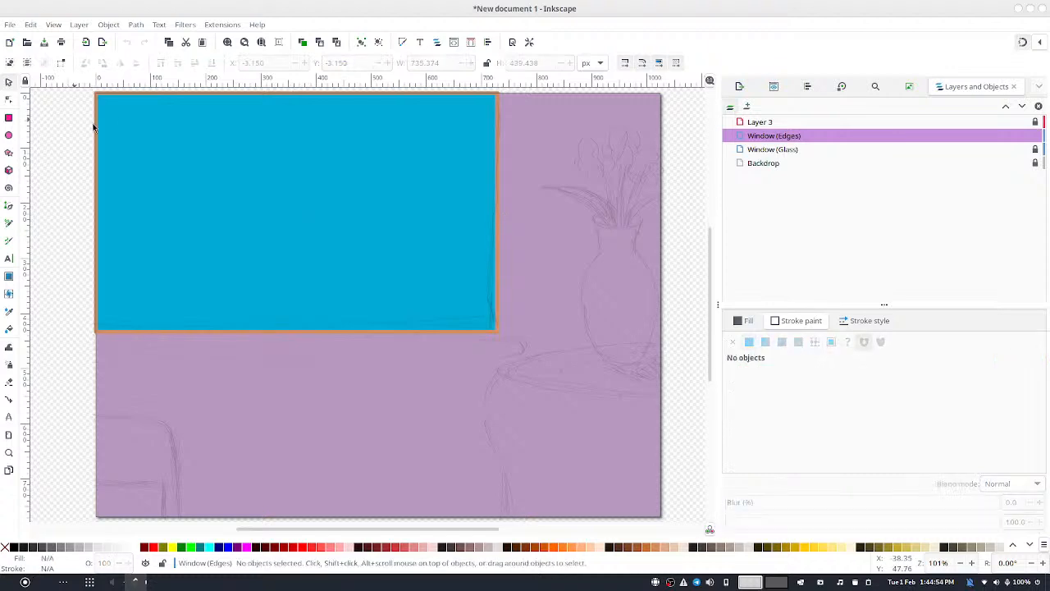
{"action": "left_click", "coordinate": [127, 103]}
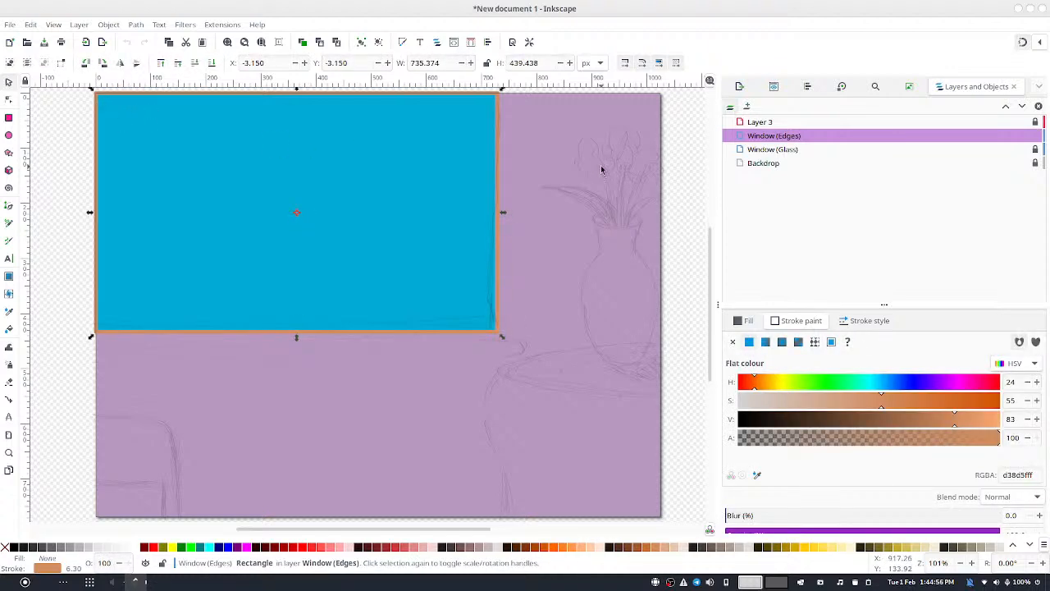
{"action": "scroll", "coordinate": [601, 170], "scroll_direction": "up", "scroll_amount": 1}
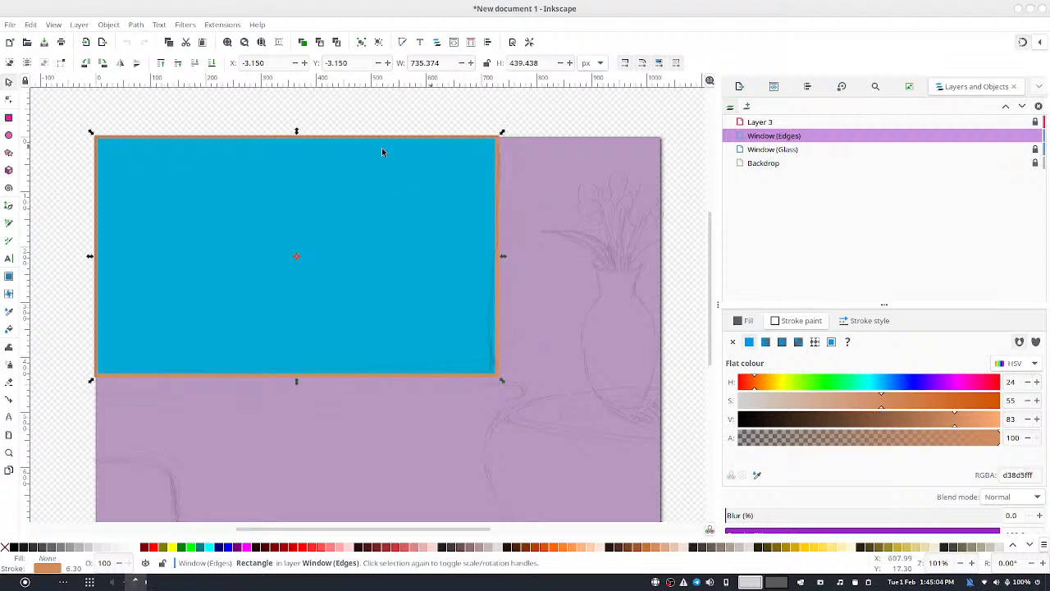
{"action": "scroll", "coordinate": [139, 186], "scroll_direction": "up", "scroll_amount": 1}
{"action": "left_click_drag", "start_coordinate": [99, 193], "coordinate": [423, 263]}
{"action": "scroll", "coordinate": [410, 267], "scroll_direction": "up", "scroll_amount": 6}
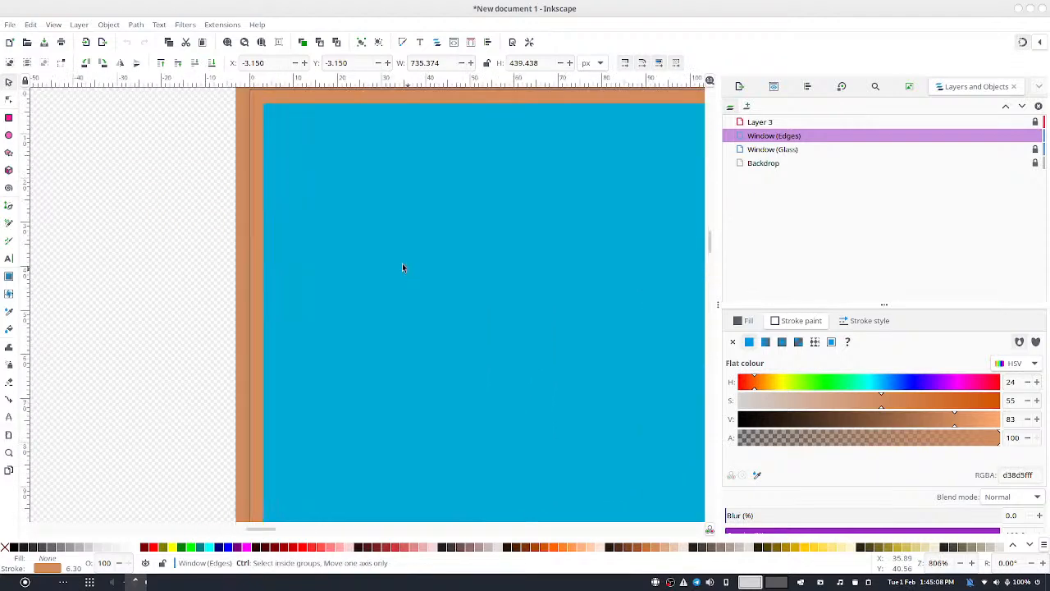
{"action": "left_click_drag", "start_coordinate": [247, 124], "coordinate": [376, 272]}
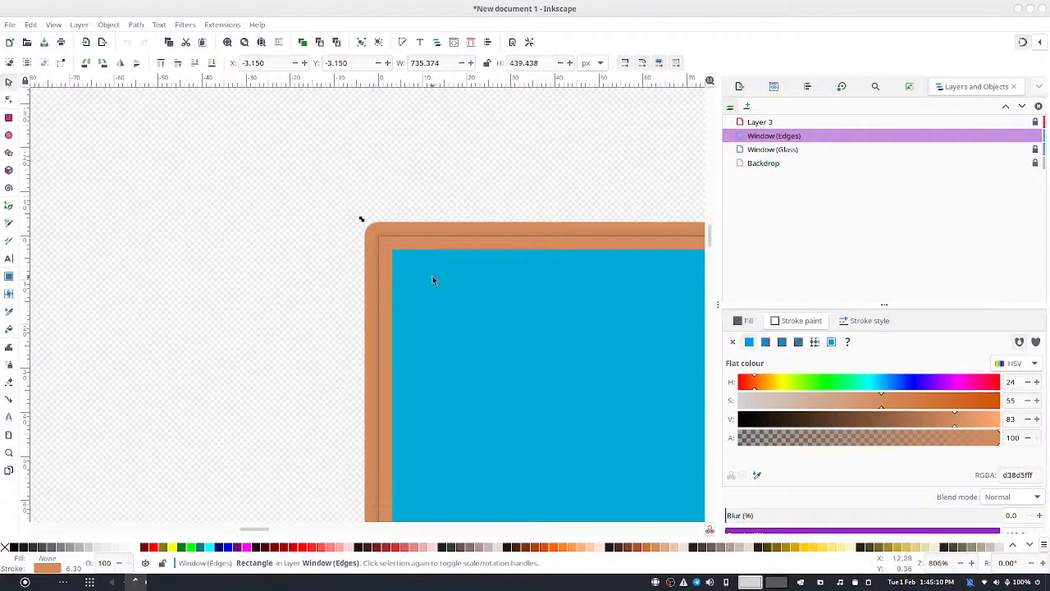
{"action": "scroll", "coordinate": [433, 279], "scroll_direction": "up", "scroll_amount": 4}
{"action": "scroll", "coordinate": [432, 279], "scroll_direction": "down", "scroll_amount": 2}
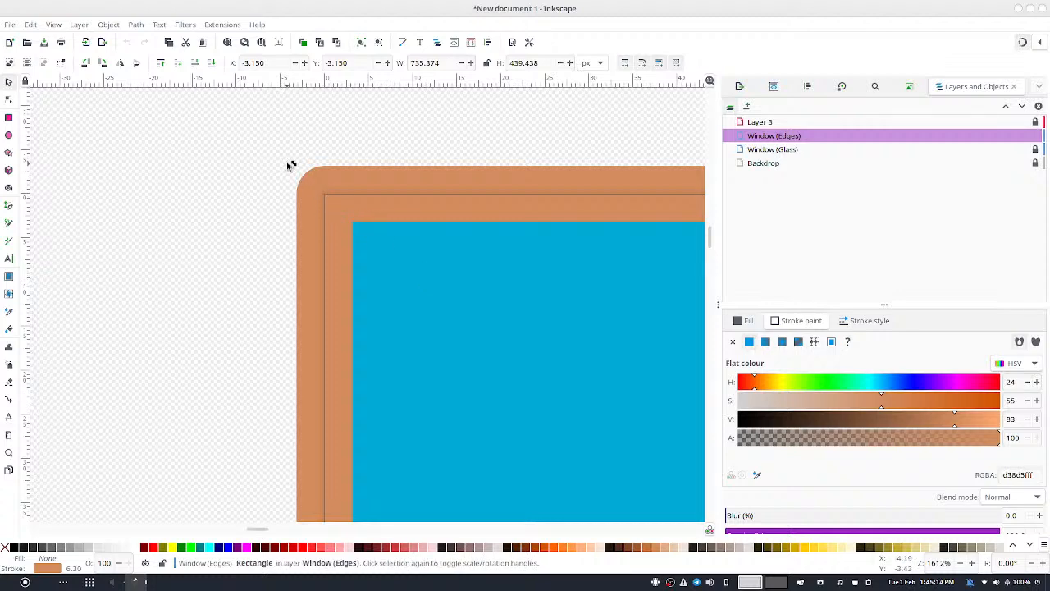
{"action": "left_click_drag", "start_coordinate": [291, 166], "coordinate": [265, 139]}
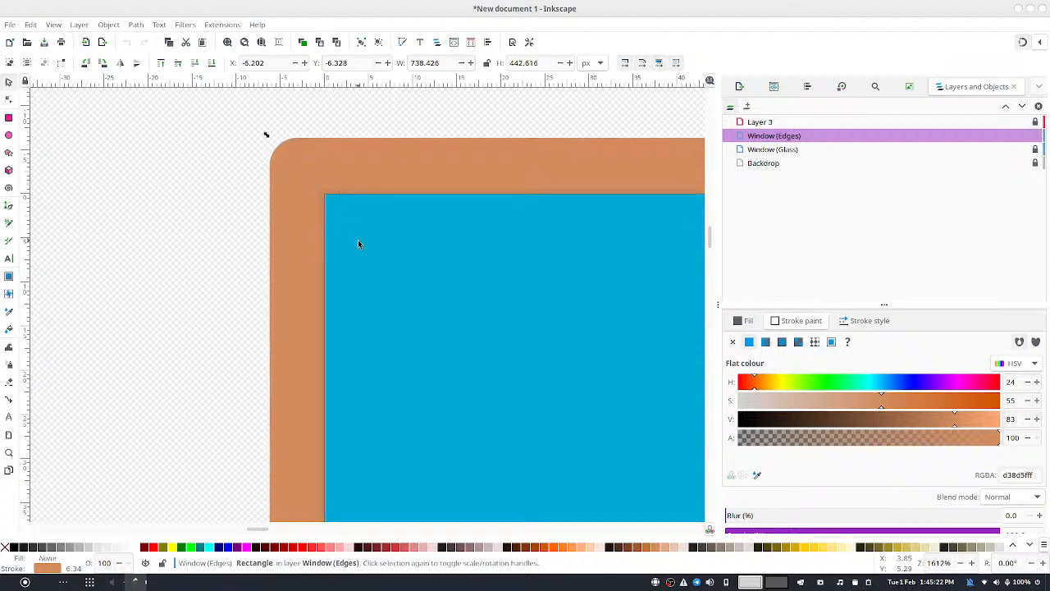
Fine-tune the frame's upper-left corner to about X -6.337, Y -6.322 so its inner edge meets the glass corner
{"action": "scroll", "coordinate": [357, 245], "scroll_direction": "up", "scroll_amount": 6}
{"action": "left_click_drag", "start_coordinate": [175, 171], "coordinate": [462, 443]}
{"action": "left_click_drag", "start_coordinate": [345, 194], "coordinate": [448, 433]}
{"action": "scroll", "coordinate": [432, 269], "scroll_direction": "down", "scroll_amount": 3}
{"action": "scroll", "coordinate": [431, 267], "scroll_direction": "up", "scroll_amount": 2}
{"action": "left_click_drag", "start_coordinate": [278, 156], "coordinate": [266, 302]}
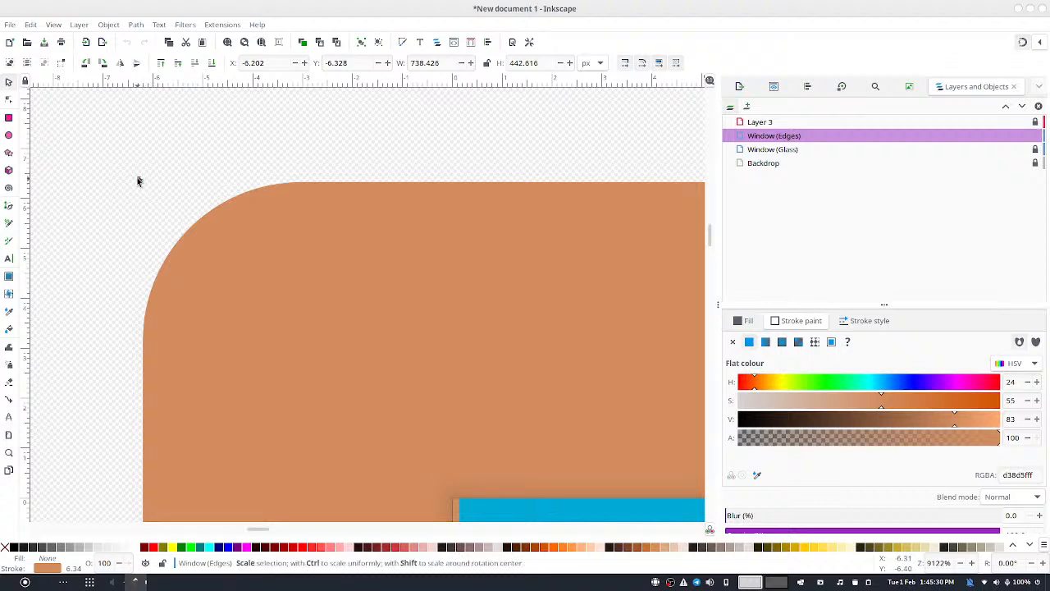
{"action": "left_click_drag", "start_coordinate": [138, 181], "coordinate": [132, 182]}
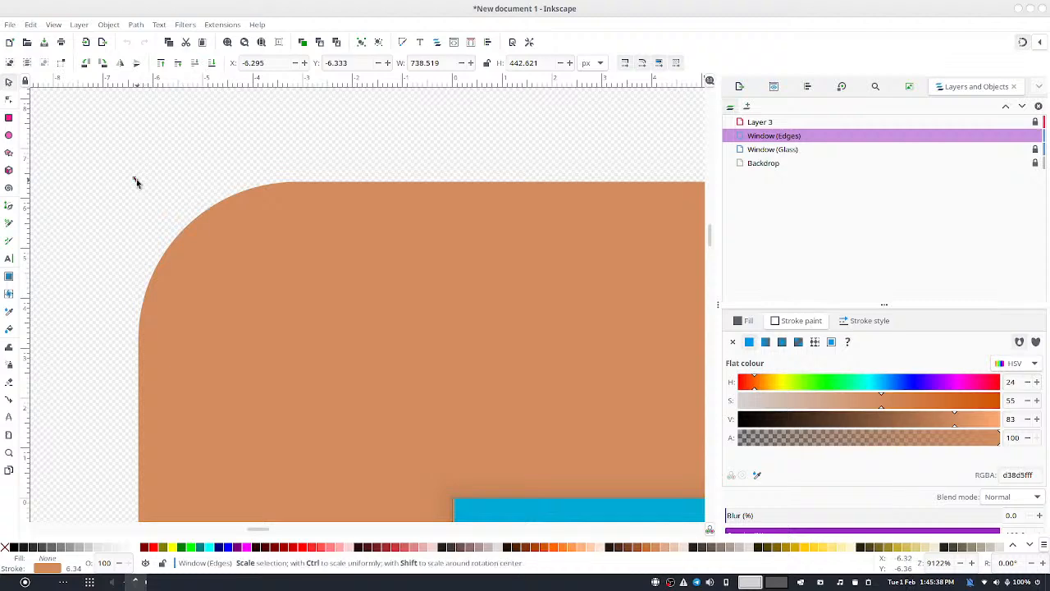
{"action": "left_click_drag", "start_coordinate": [136, 183], "coordinate": [134, 181]}
Pull the frame's right edge inward to a width of about 737.1 px, closing the gap beside the glass, and deselect it
{"action": "scroll", "coordinate": [347, 221], "scroll_direction": "down", "scroll_amount": 13, "text": "ctrl"}
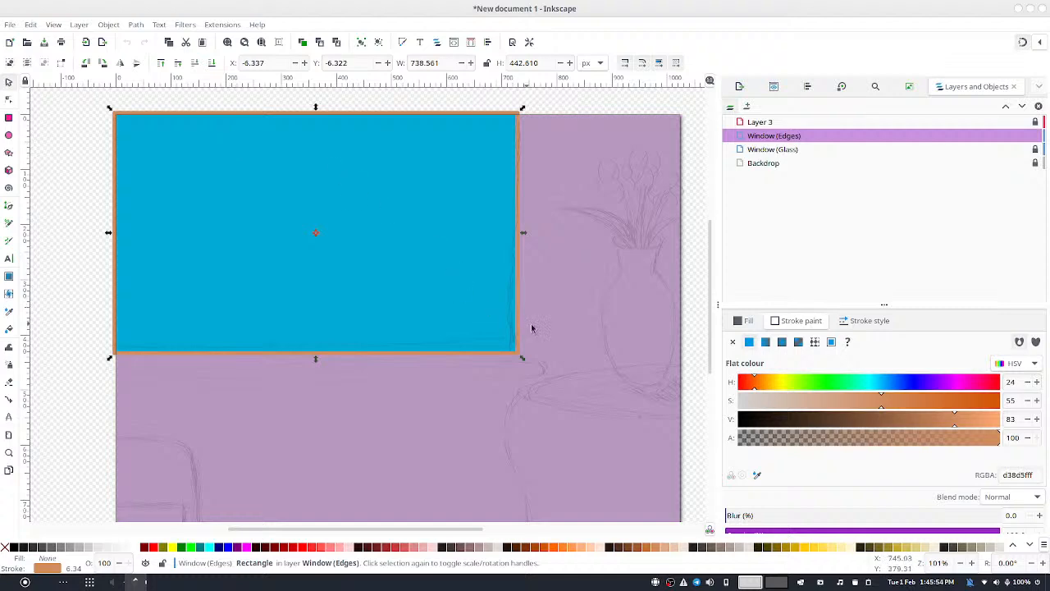
{"action": "key", "text": "ctrl"}
{"action": "scroll", "coordinate": [544, 318], "scroll_direction": "up", "scroll_amount": 6, "text": "ctrl"}
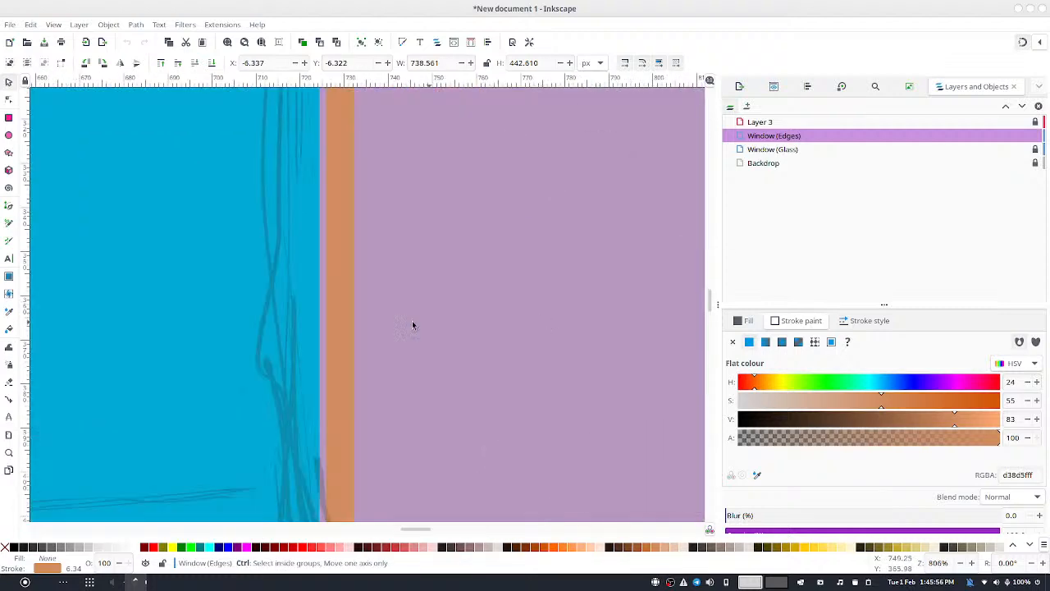
{"action": "left_click_drag", "start_coordinate": [412, 324], "coordinate": [671, 229]}
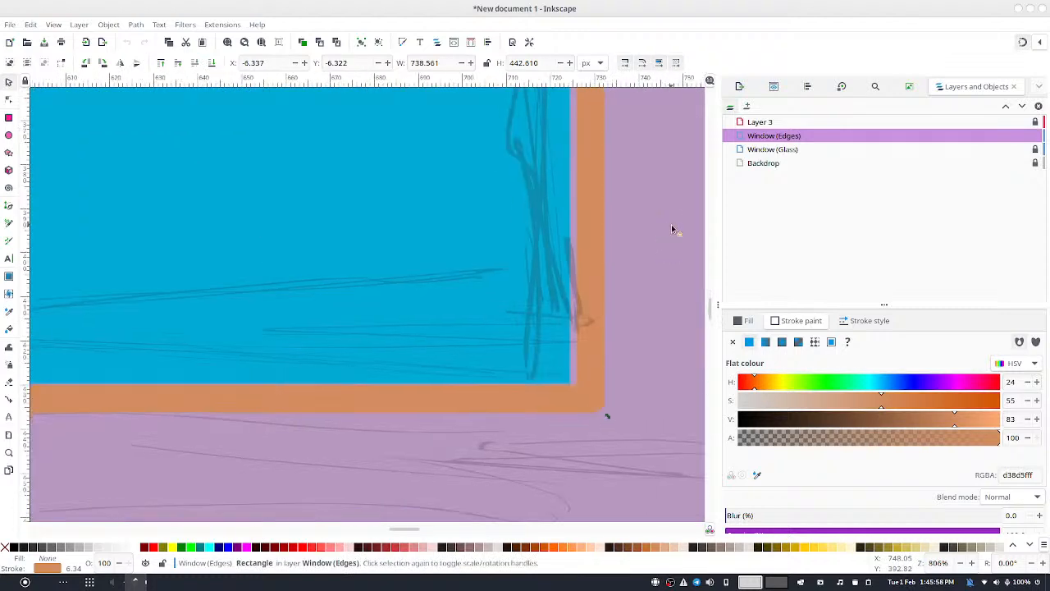
{"action": "scroll", "coordinate": [586, 322], "scroll_direction": "up", "scroll_amount": 4}
{"action": "scroll", "coordinate": [585, 322], "scroll_direction": "right", "scroll_amount": 3}
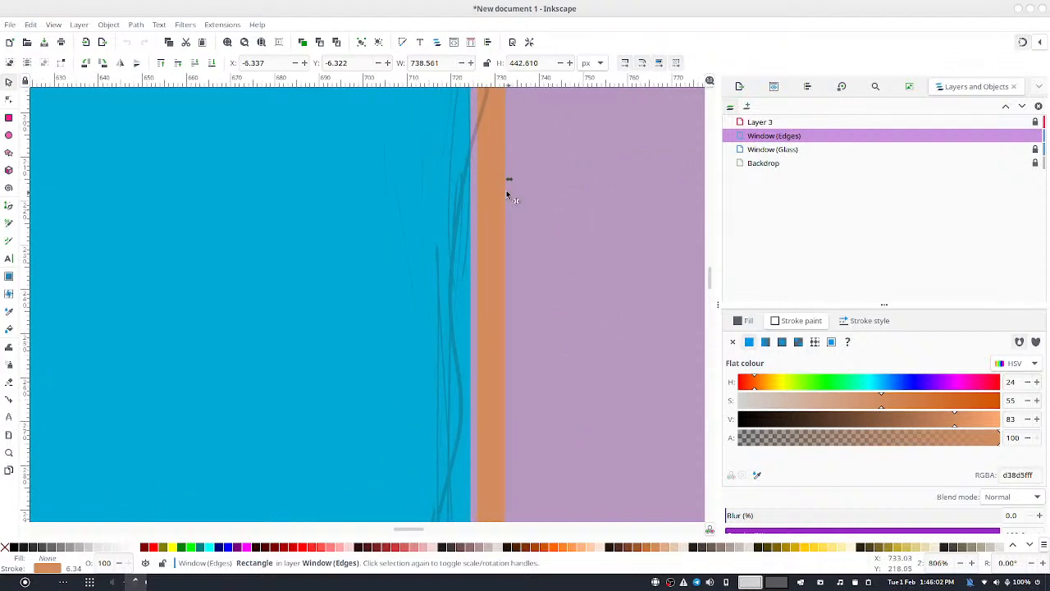
{"action": "left_click_drag", "start_coordinate": [510, 187], "coordinate": [505, 174]}
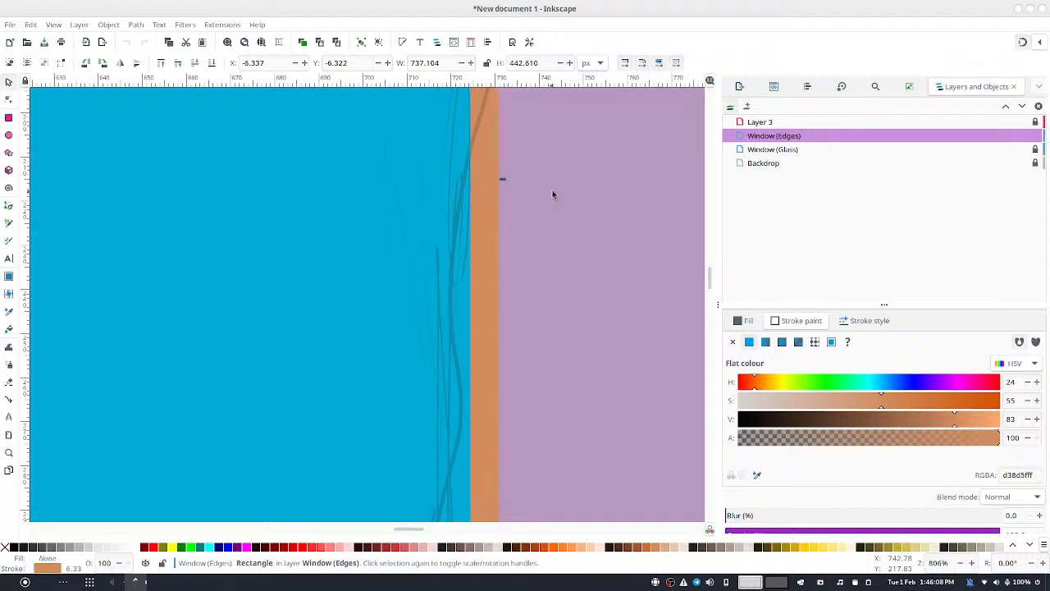
{"action": "scroll", "coordinate": [596, 207], "scroll_direction": "down", "scroll_amount": 12}
{"action": "scroll", "coordinate": [595, 207], "scroll_direction": "up", "scroll_amount": 2}
{"action": "left_click", "coordinate": [638, 160]}
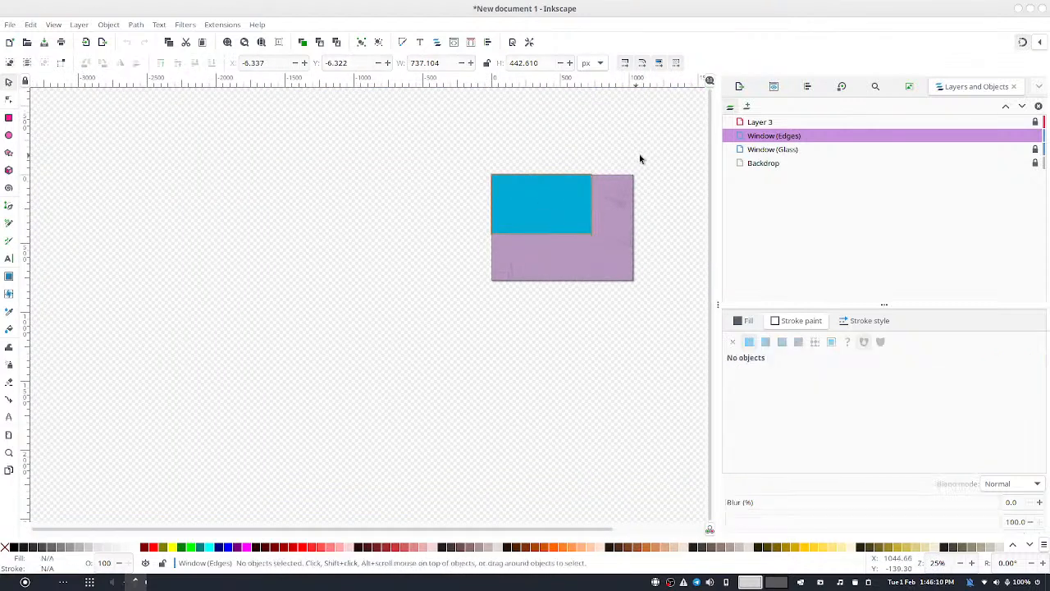
{"action": "left_click_drag", "start_coordinate": [639, 187], "coordinate": [507, 235]}
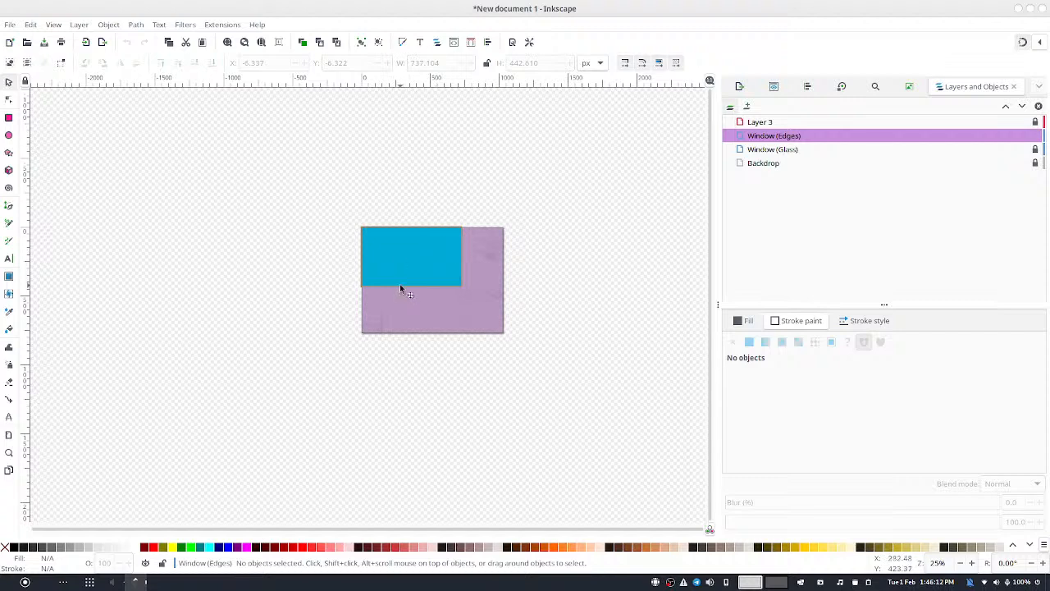
{"action": "scroll", "coordinate": [452, 303], "scroll_direction": "up", "scroll_amount": 6}
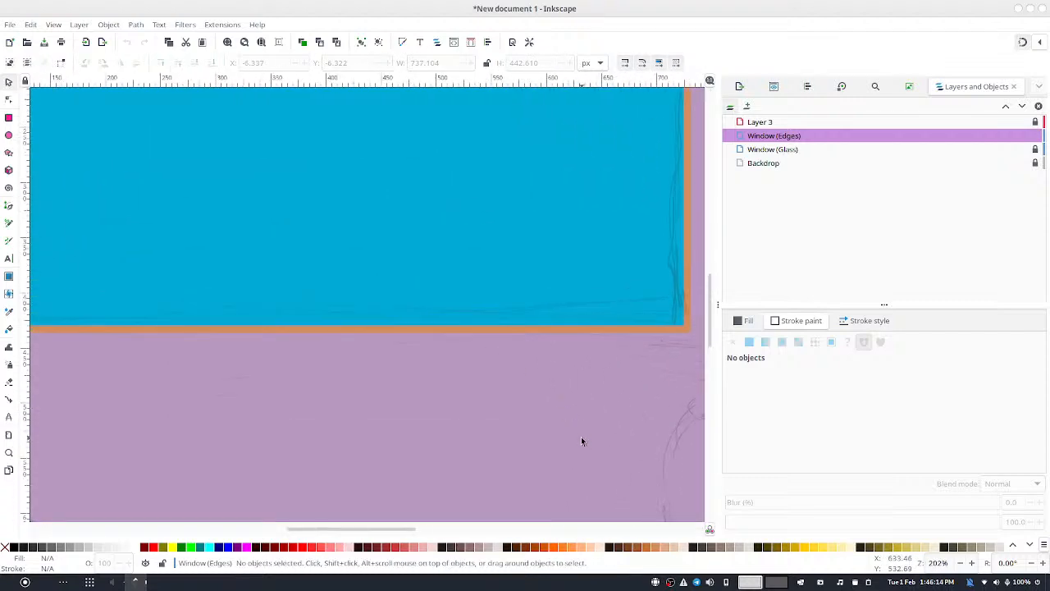
Duplicate the Window (Edges) layer together with its frame
{"action": "scroll", "coordinate": [537, 354], "scroll_direction": "down", "scroll_amount": 6}
{"action": "scroll", "coordinate": [537, 354], "scroll_direction": "up", "scroll_amount": 2}
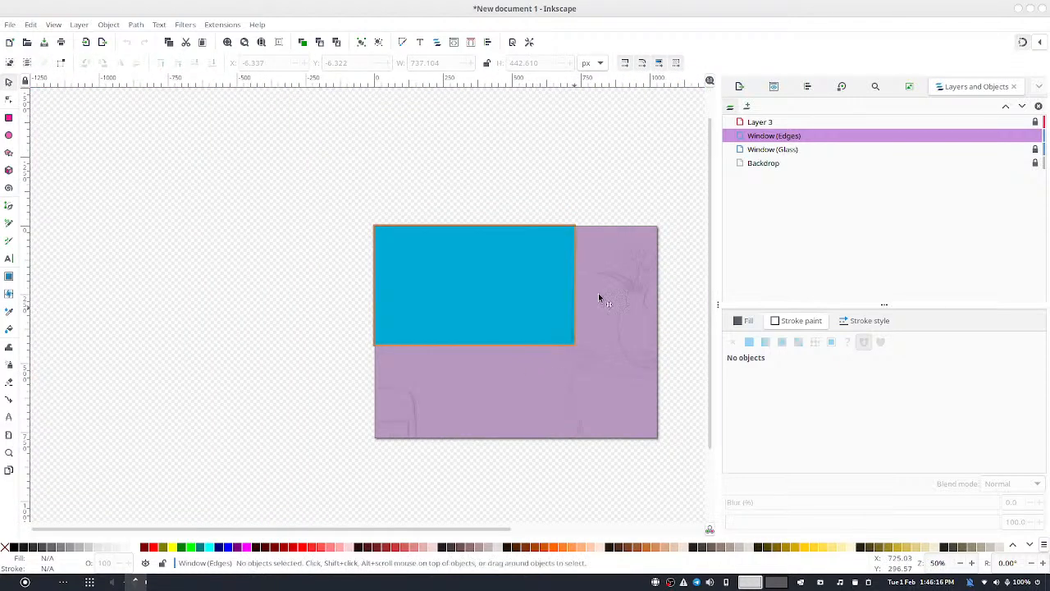
{"action": "left_click_drag", "start_coordinate": [598, 293], "coordinate": [564, 308]}
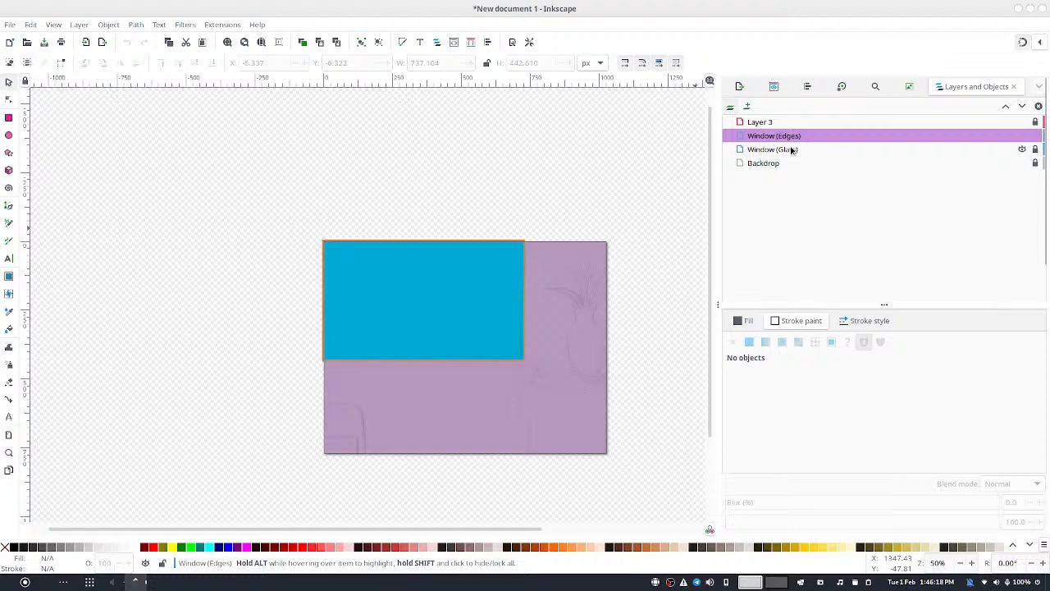
{"action": "scroll", "coordinate": [779, 149], "scroll_direction": "down", "scroll_amount": 1}
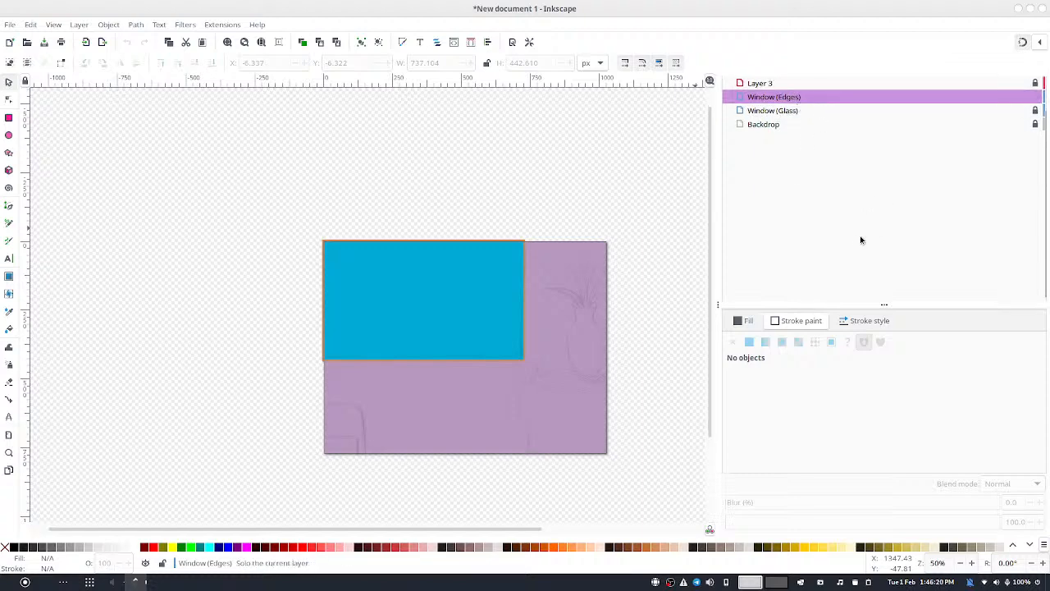
{"action": "key", "text": "ctrl+d"}
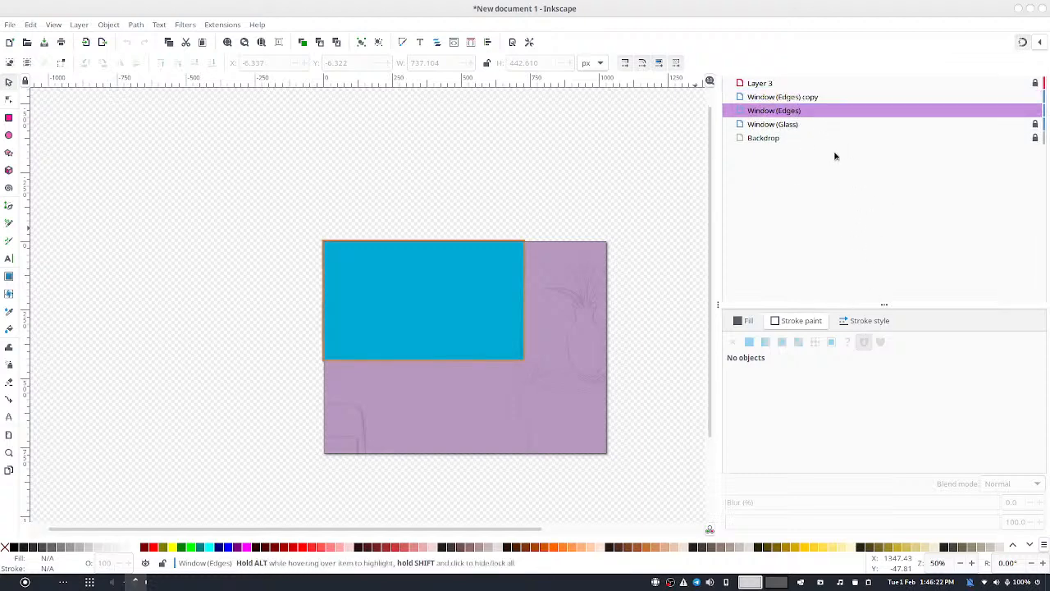
Rename the copied window edges layer to "Window (Edges Backdrop)"
{"action": "left_click", "coordinate": [798, 100]}
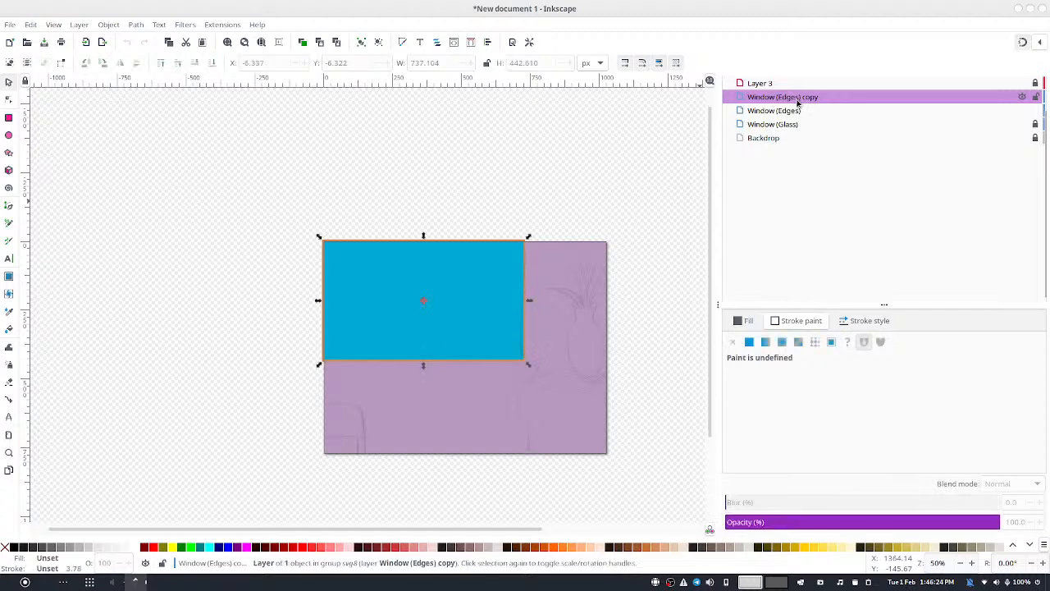
{"action": "left_click", "coordinate": [797, 99]}
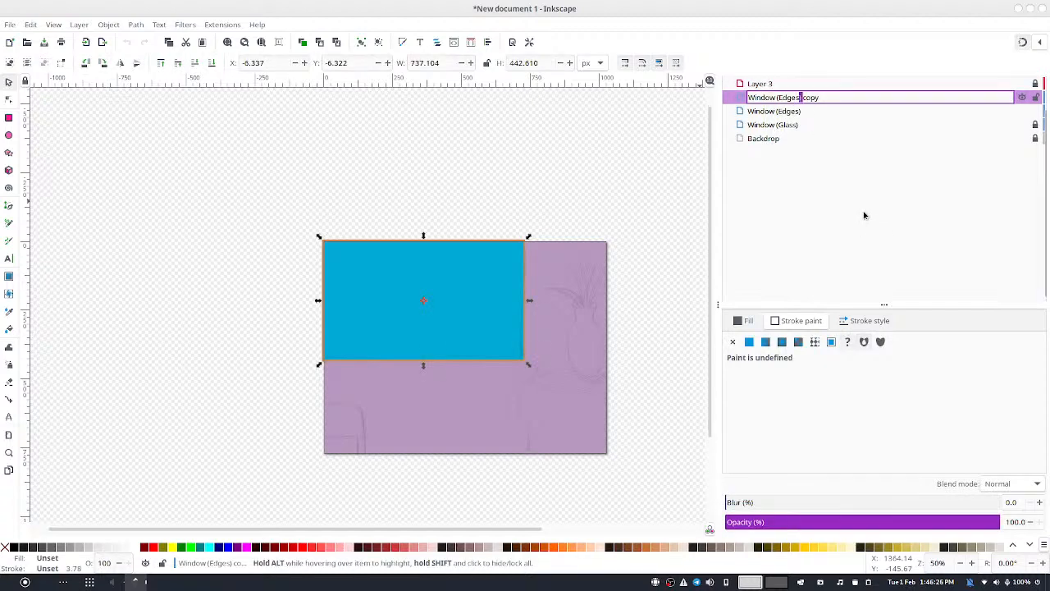
{"action": "key", "text": "shift+Right"}
{"action": "key", "text": "shift+Right"}
{"action": "key", "text": "shift+Right"}
{"action": "key", "text": "shift+Right"}
{"action": "key", "text": "shift+Right"}
{"action": "key", "text": "shift+Right"}
{"action": "type", "text": "Ba"}
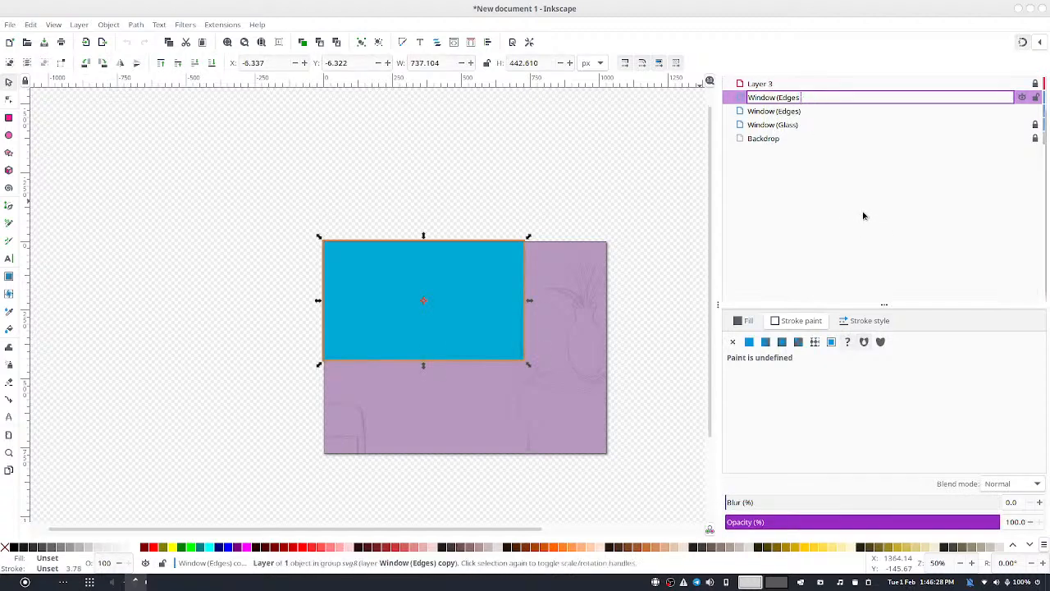
{"action": "type", "text": "ck"}
{"action": "key", "text": "BackSpace"}
{"action": "key", "text": "BackSpace"}
{"action": "type", "text": "ackdrop)"}
{"action": "key", "text": "Return"}
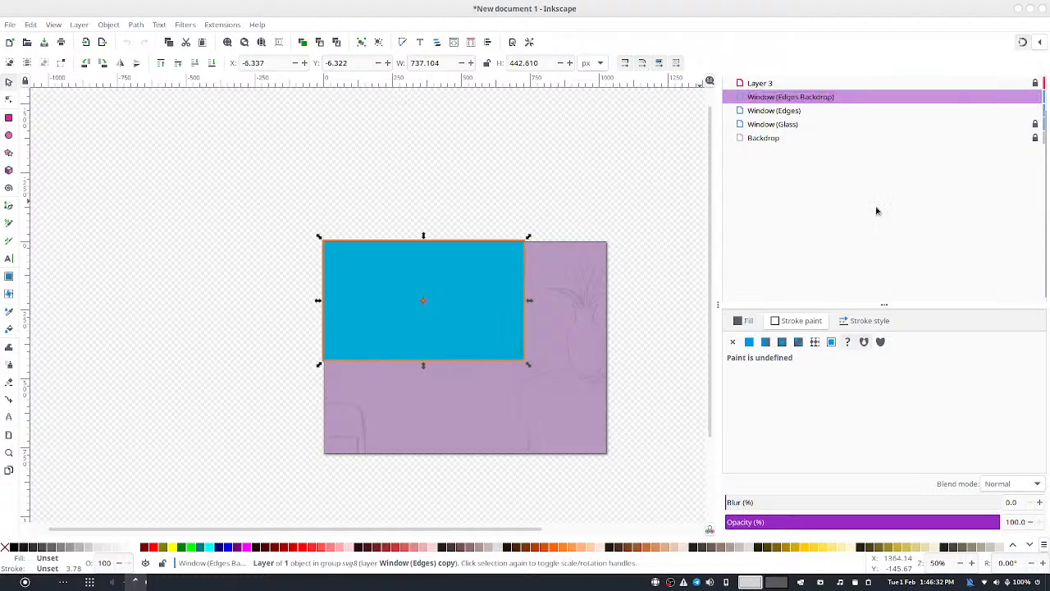
Lock the Window (Edges) layer and move the Window (Edges Backdrop) layer beneath Window (Glass), directly above Backdrop
{"action": "left_click", "coordinate": [1035, 110]}
{"action": "left_click", "coordinate": [1007, 102]}
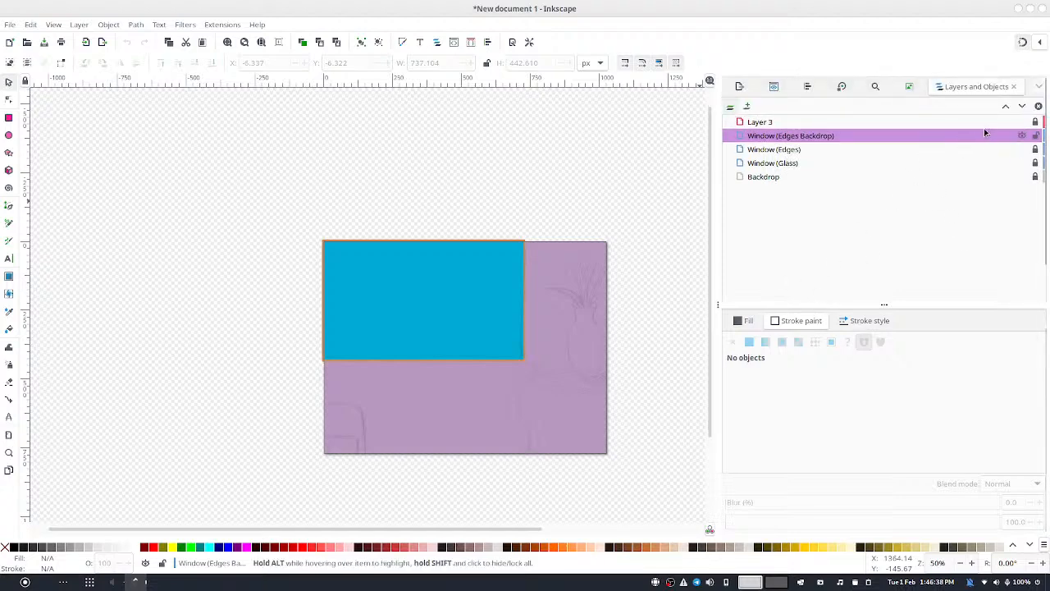
{"action": "left_click", "coordinate": [1021, 107]}
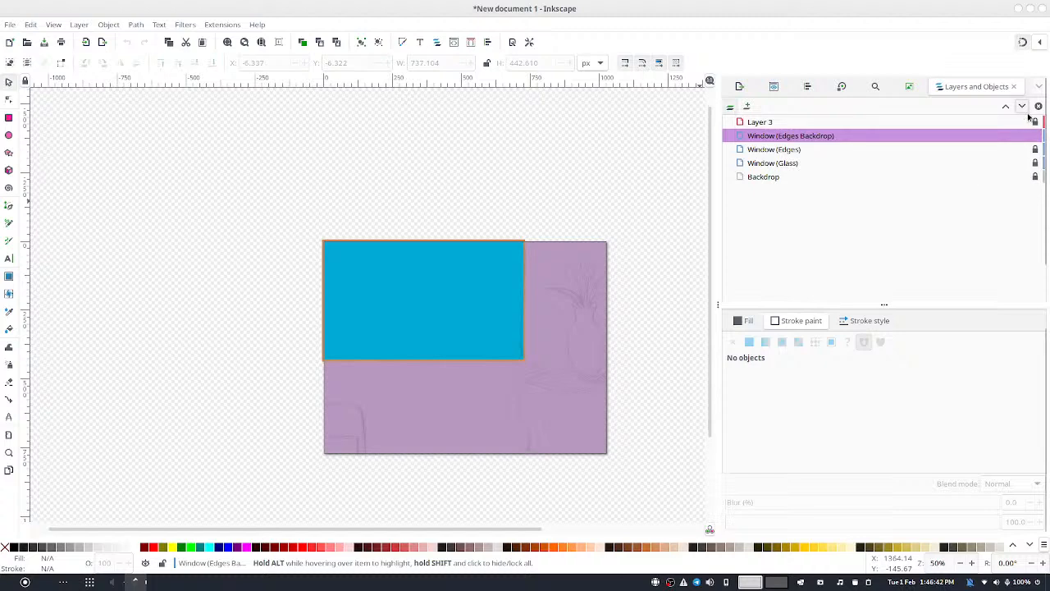
{"action": "left_click", "coordinate": [898, 136]}
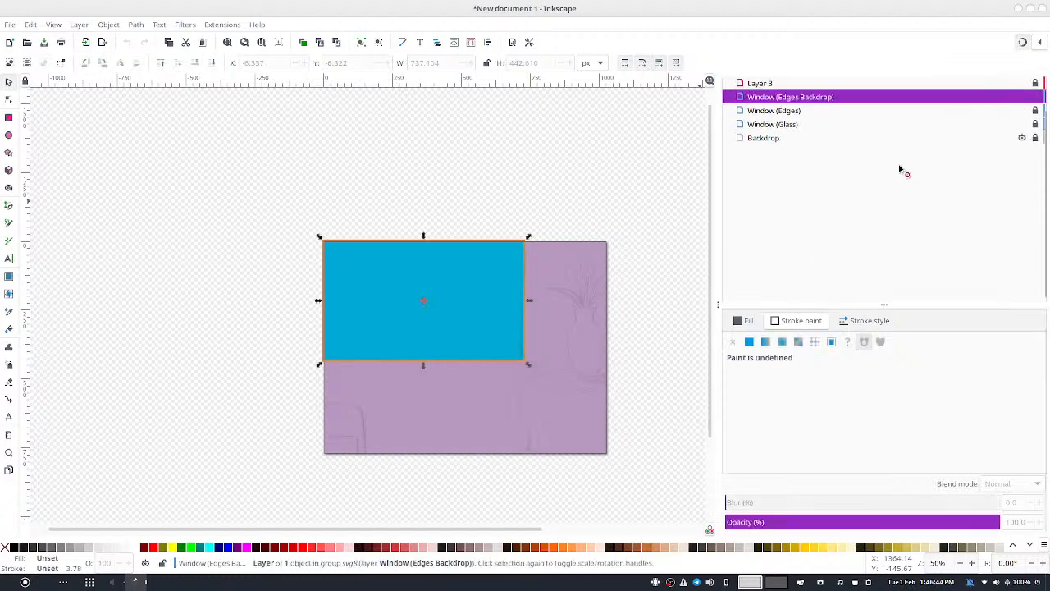
{"action": "left_click_drag", "start_coordinate": [927, 129], "coordinate": [929, 135]}
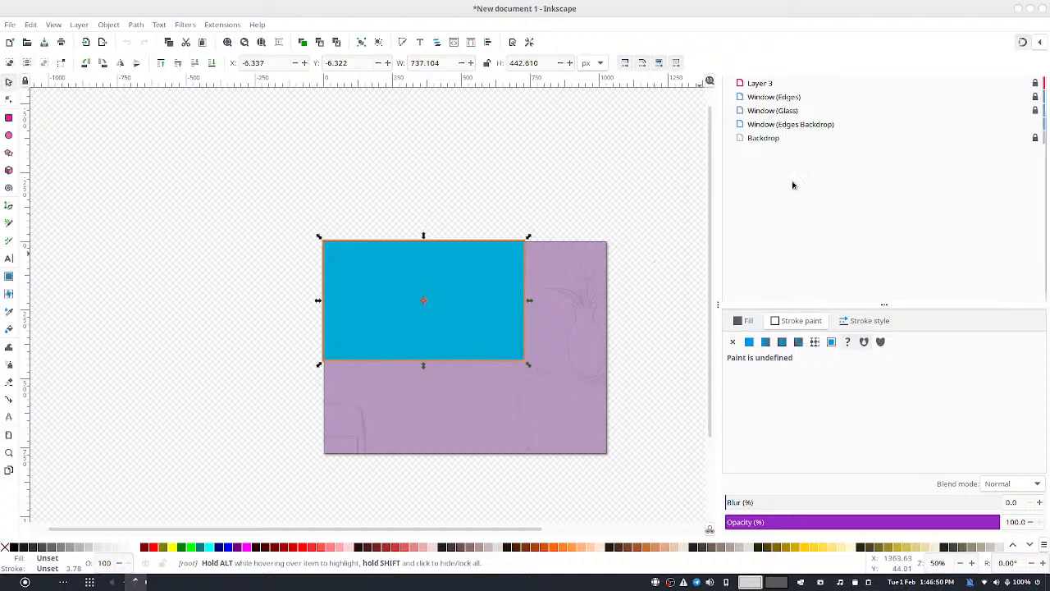
Select the frame rectangle in the Window (Edges Backdrop) layer and fill it with brown #784421
{"action": "left_click", "coordinate": [799, 124]}
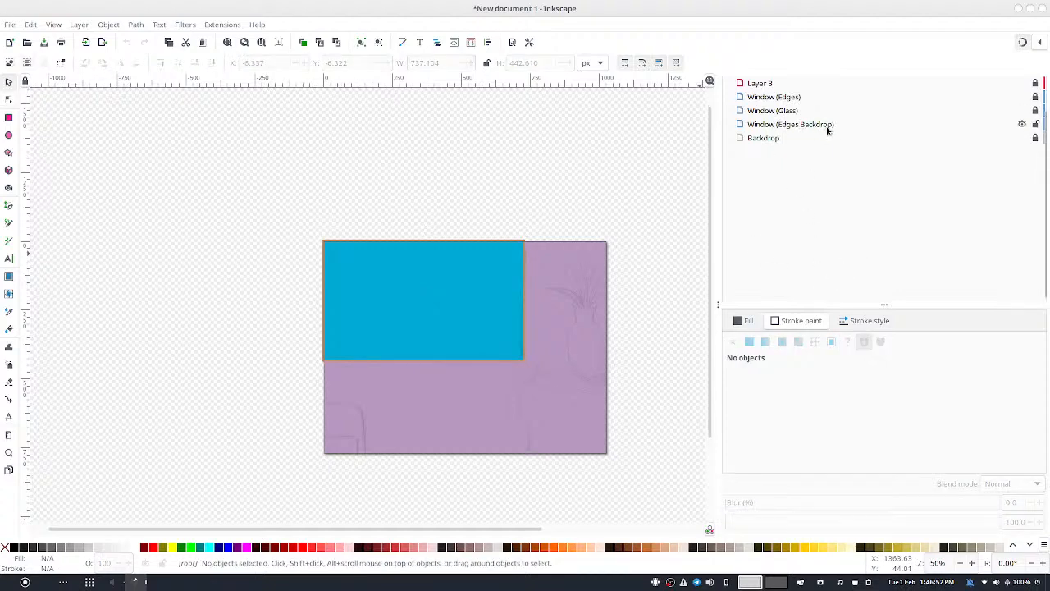
{"action": "left_click", "coordinate": [826, 129]}
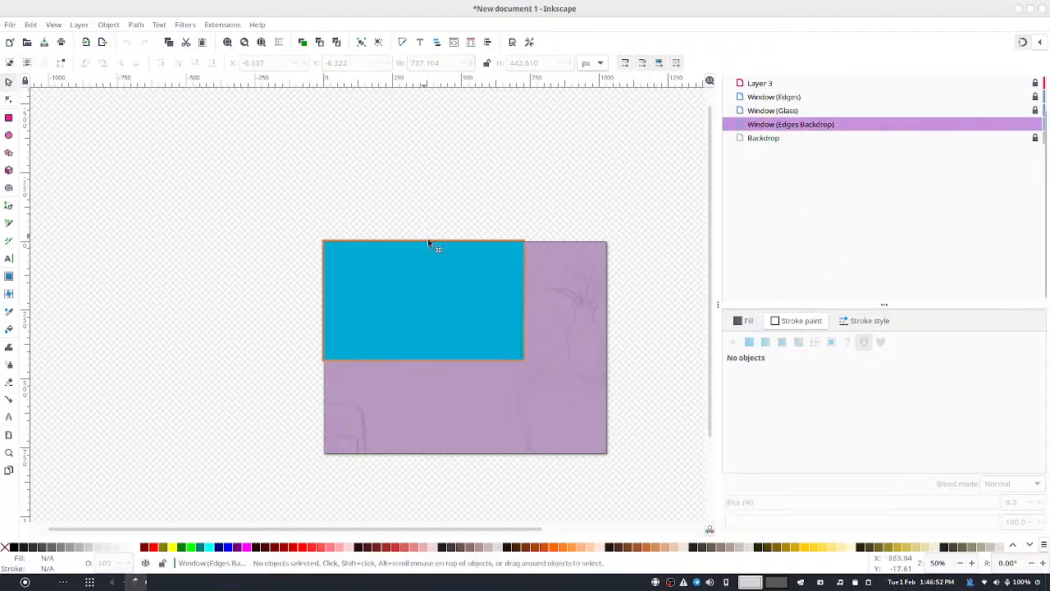
{"action": "left_click", "coordinate": [524, 253]}
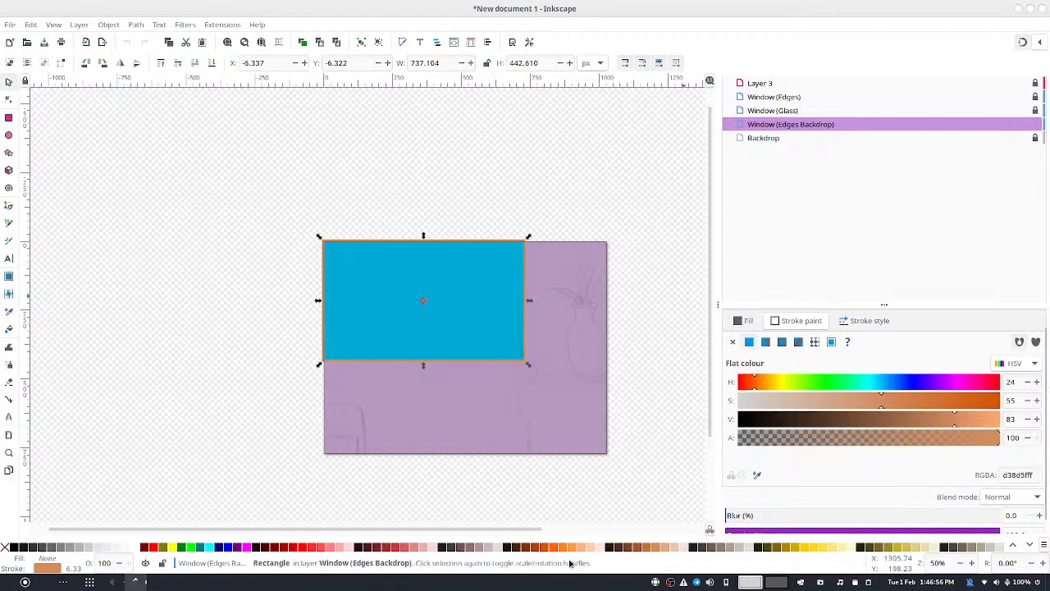
{"action": "left_click", "coordinate": [628, 550]}
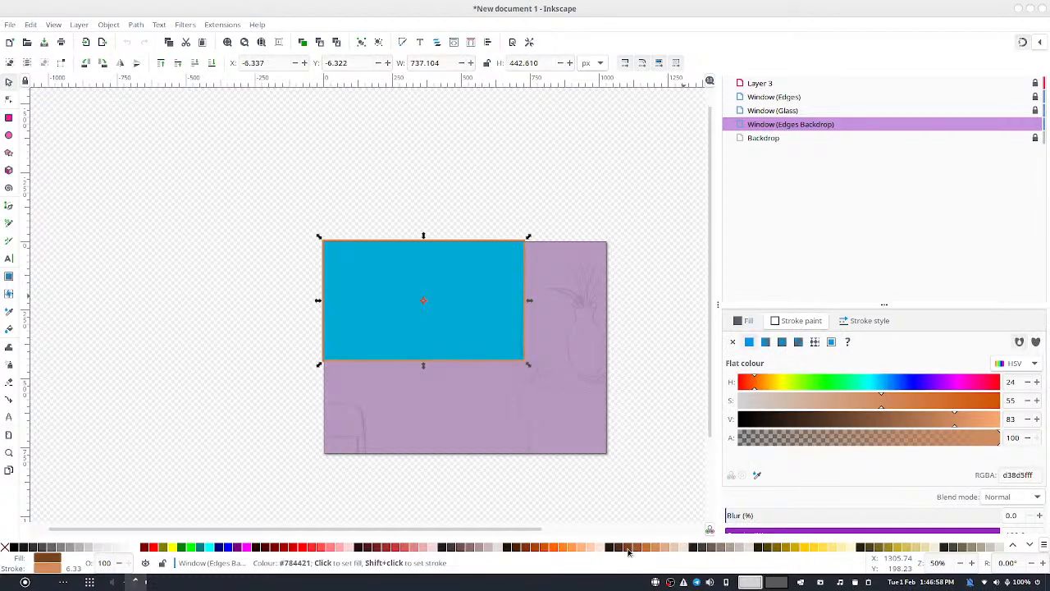
Set the backdrop rectangle's stroke width to 9.365 px
{"action": "left_click", "coordinate": [858, 320]}
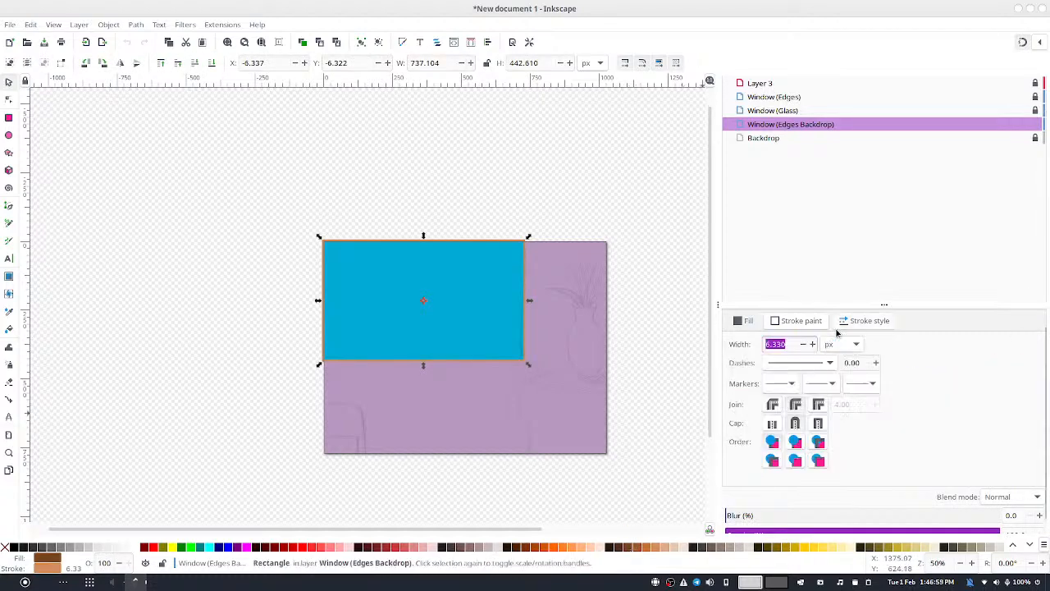
{"action": "double_click", "coordinate": [791, 344]}
{"action": "left_click", "coordinate": [792, 343]}
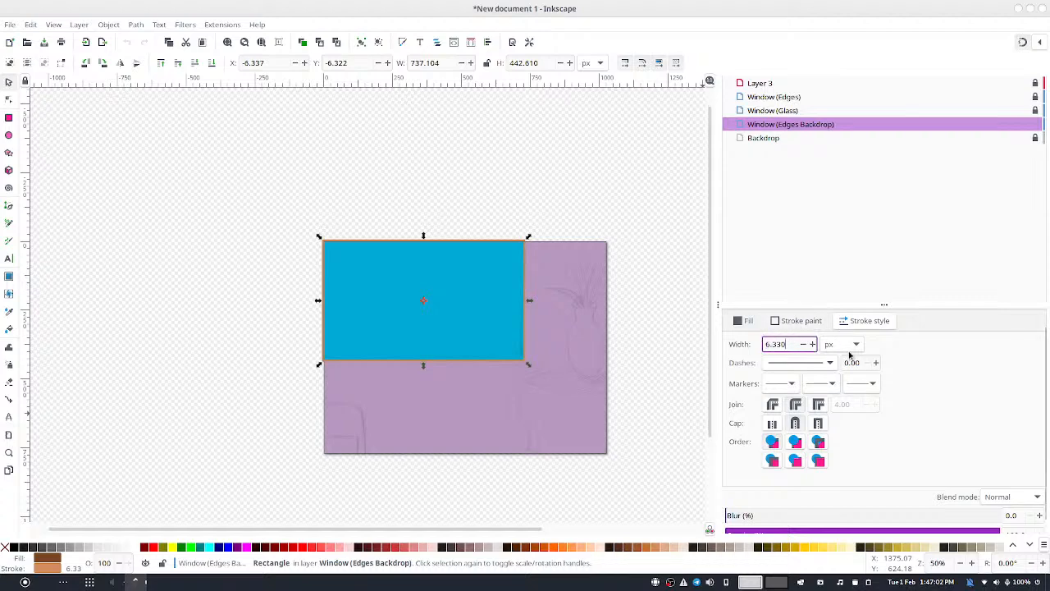
{"action": "key", "text": "ctrl+a"}
{"action": "type", "text": "9"}
{"action": "key", "text": "Return"}
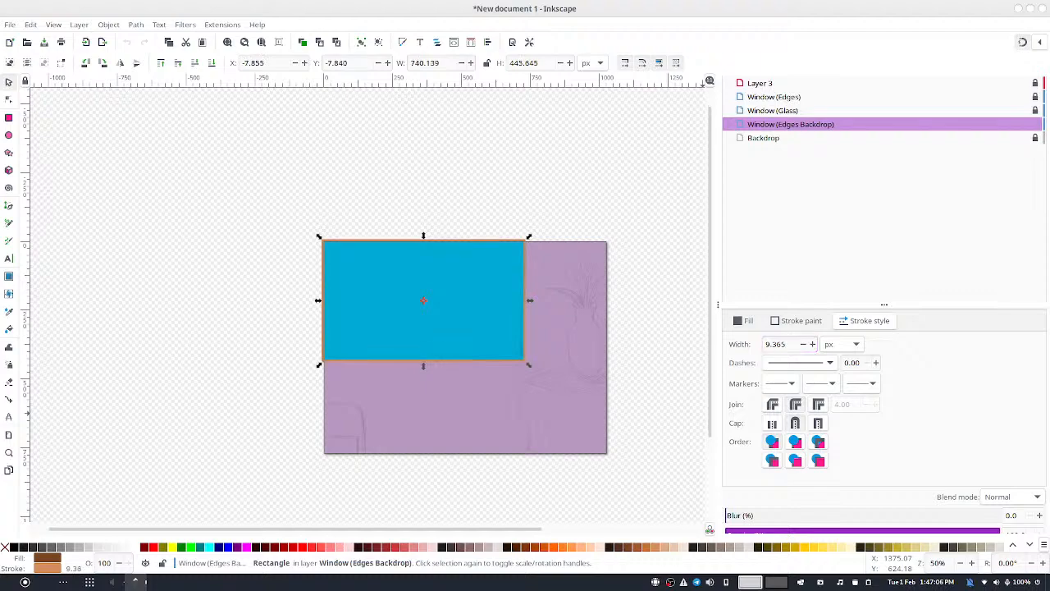
Widen the backdrop rectangle's stroke further, to about 19.2 px, checking it along the window's right edge
{"action": "scroll", "coordinate": [586, 337], "scroll_direction": "up", "scroll_amount": 4}
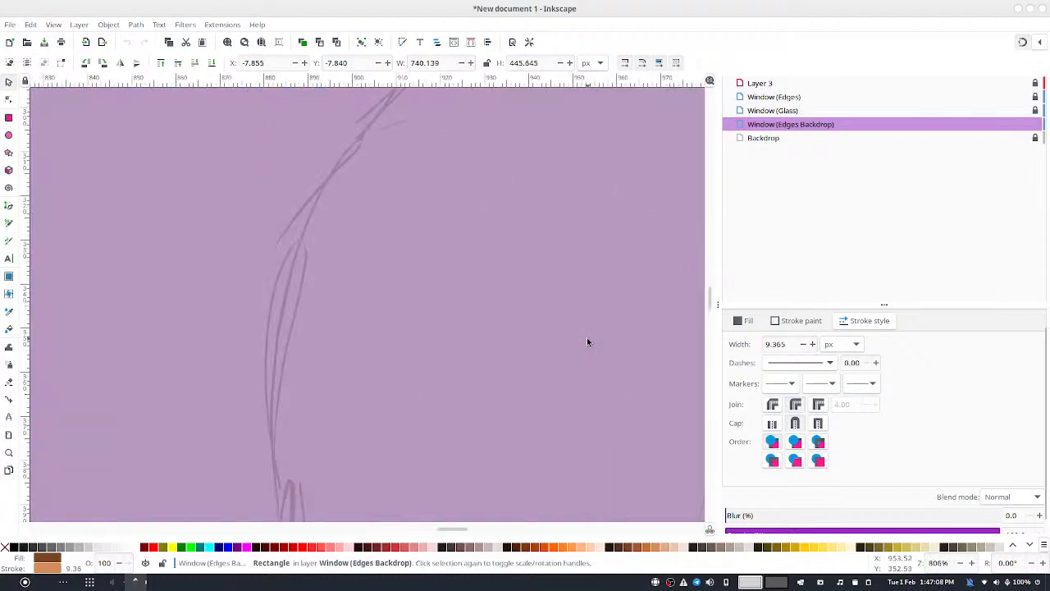
{"action": "left_click_drag", "start_coordinate": [395, 239], "coordinate": [507, 373]}
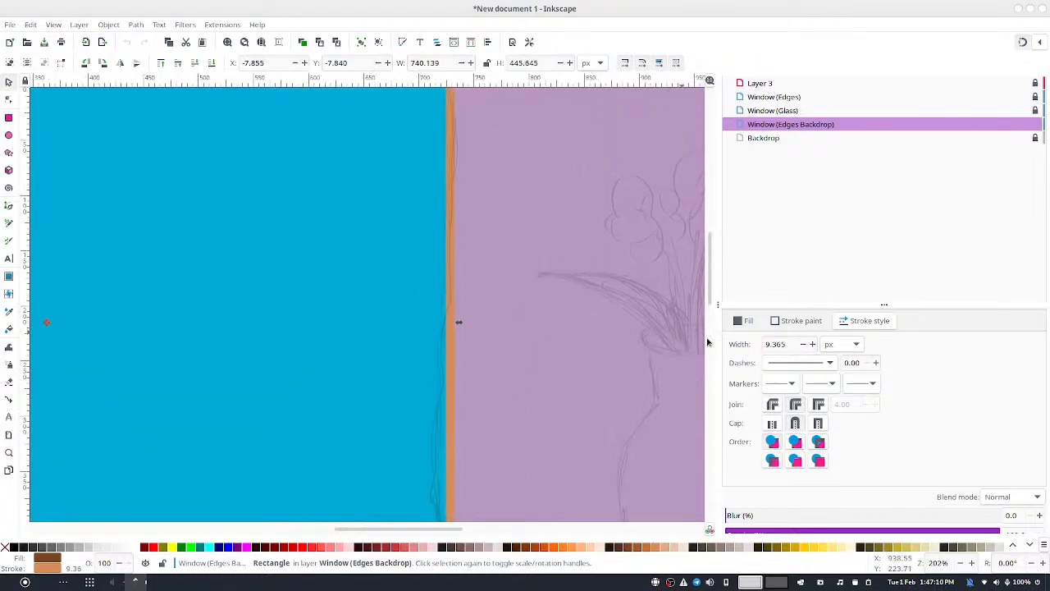
{"action": "left_click", "coordinate": [813, 345]}
{"action": "left_click", "coordinate": [813, 345]}
{"action": "left_click", "coordinate": [813, 345]}
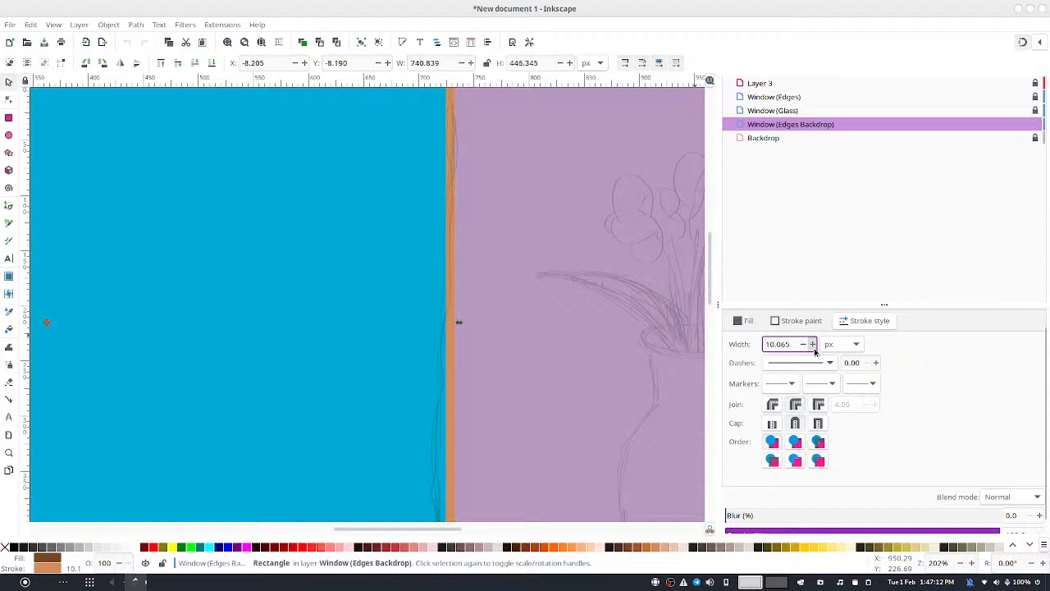
{"action": "left_click", "coordinate": [813, 346]}
{"action": "left_click", "coordinate": [813, 345]}
{"action": "left_click", "coordinate": [814, 348]}
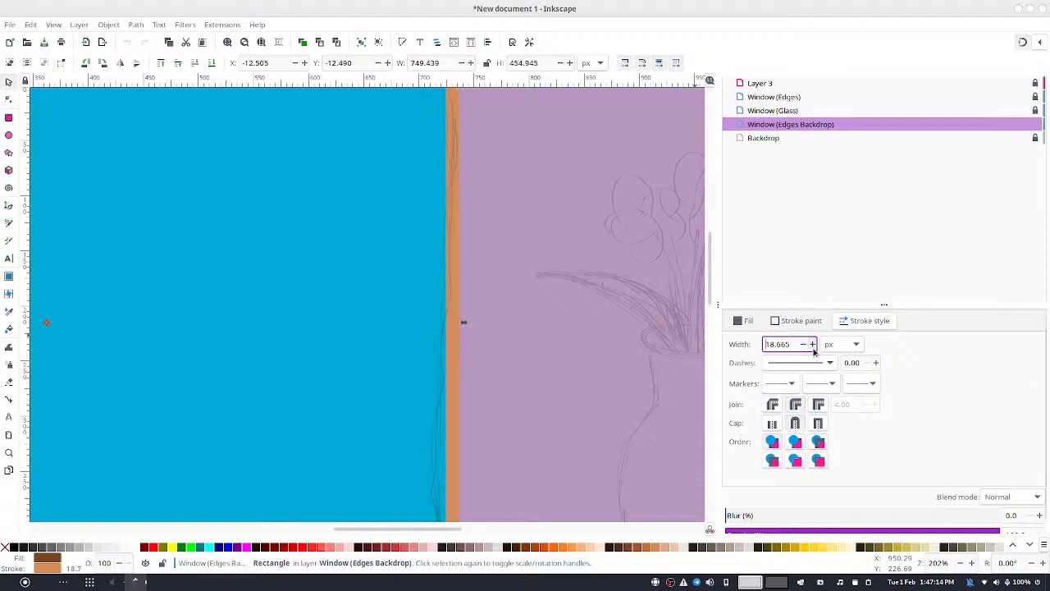
{"action": "left_click", "coordinate": [814, 347]}
Darken the backdrop rectangle's stroke to brown 7a5137ff, with hue 23, saturation 55 and value 48
{"action": "left_click", "coordinate": [795, 321]}
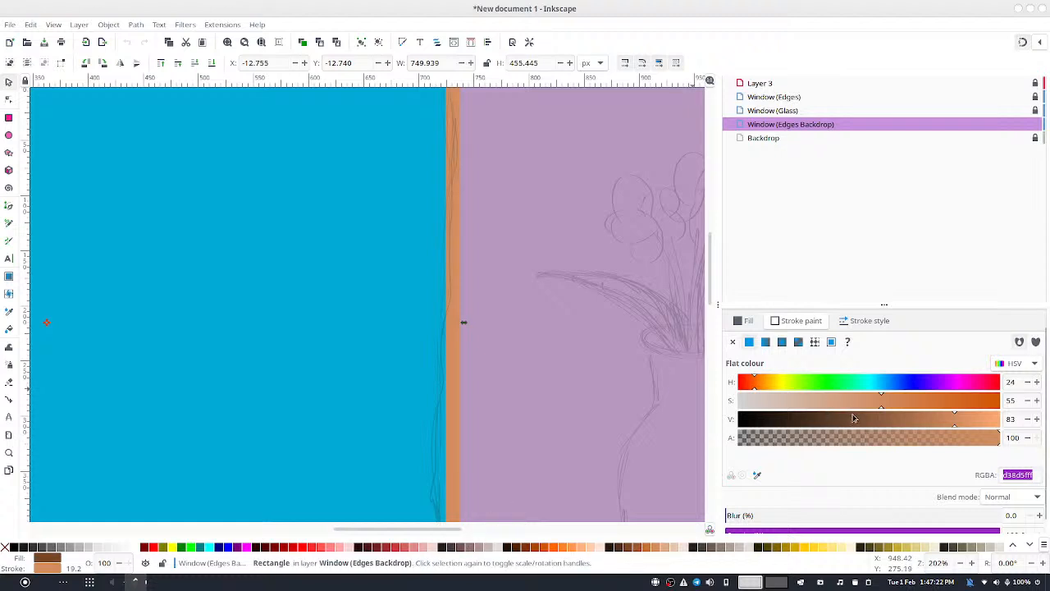
{"action": "mouse_move", "coordinate": [853, 419]}
{"action": "left_mouse_down"}
{"action": "mouse_move", "coordinate": [894, 424]}
{"action": "mouse_move", "coordinate": [876, 428]}
{"action": "left_mouse_up"}
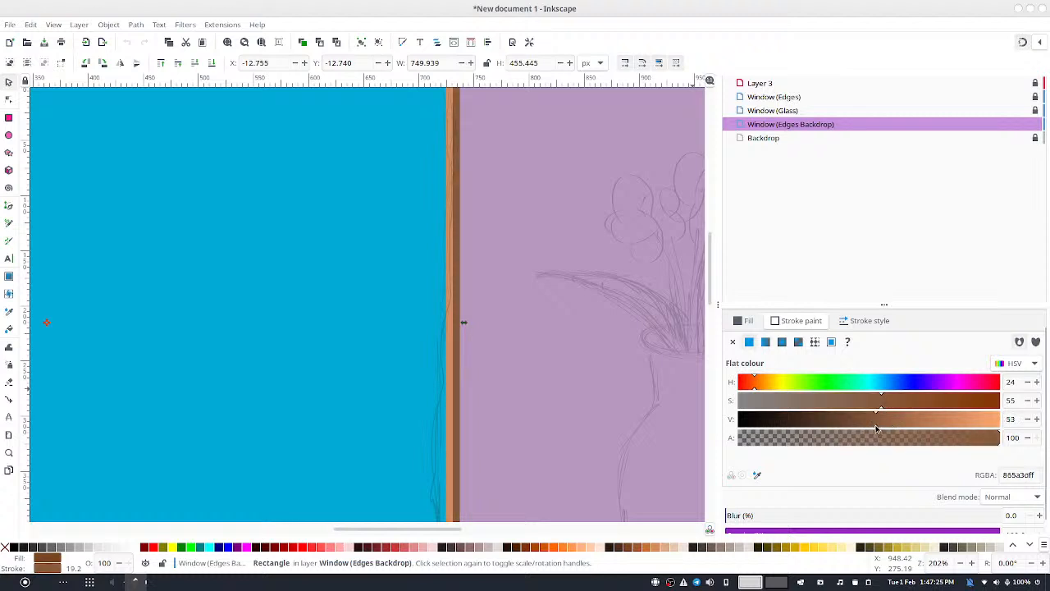
{"action": "left_click", "coordinate": [1028, 421]}
{"action": "double_click", "coordinate": [1027, 421]}
{"action": "left_click", "coordinate": [1028, 421]}
{"action": "left_click", "coordinate": [1028, 421]}
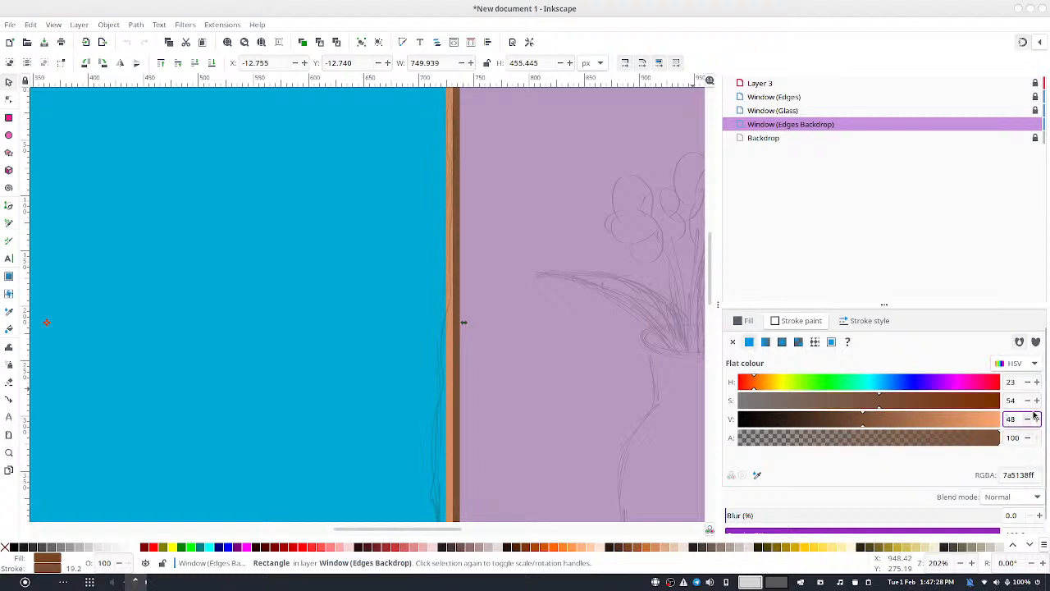
{"action": "left_click", "coordinate": [1036, 400]}
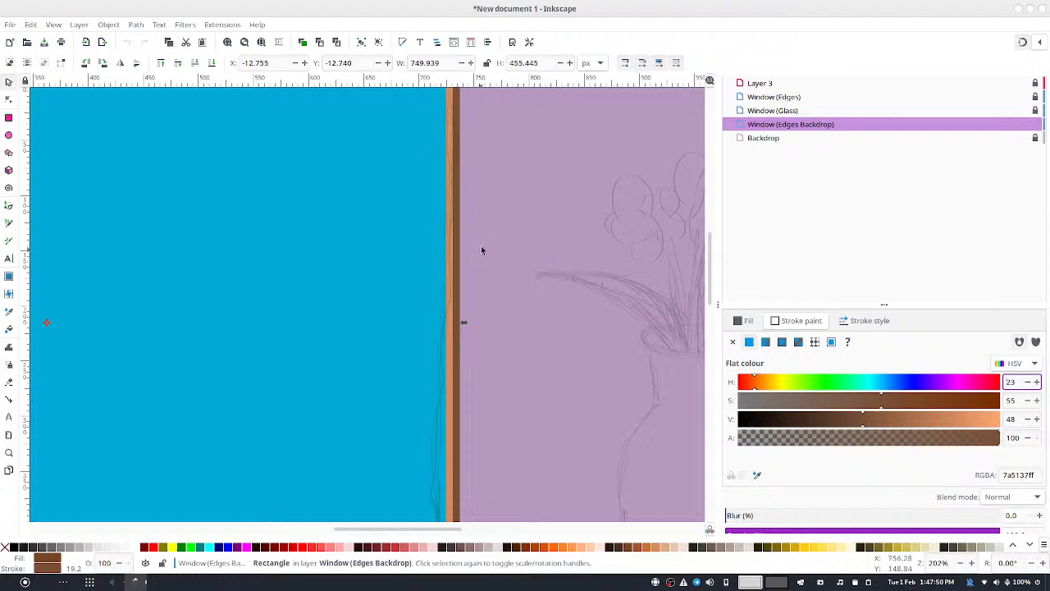
Blur the backdrop rectangle by 11% and lower its stroke alpha to 23
{"action": "scroll", "coordinate": [523, 226], "scroll_direction": "down", "scroll_amount": 6}
{"action": "scroll", "coordinate": [523, 227], "scroll_direction": "up", "scroll_amount": 4}
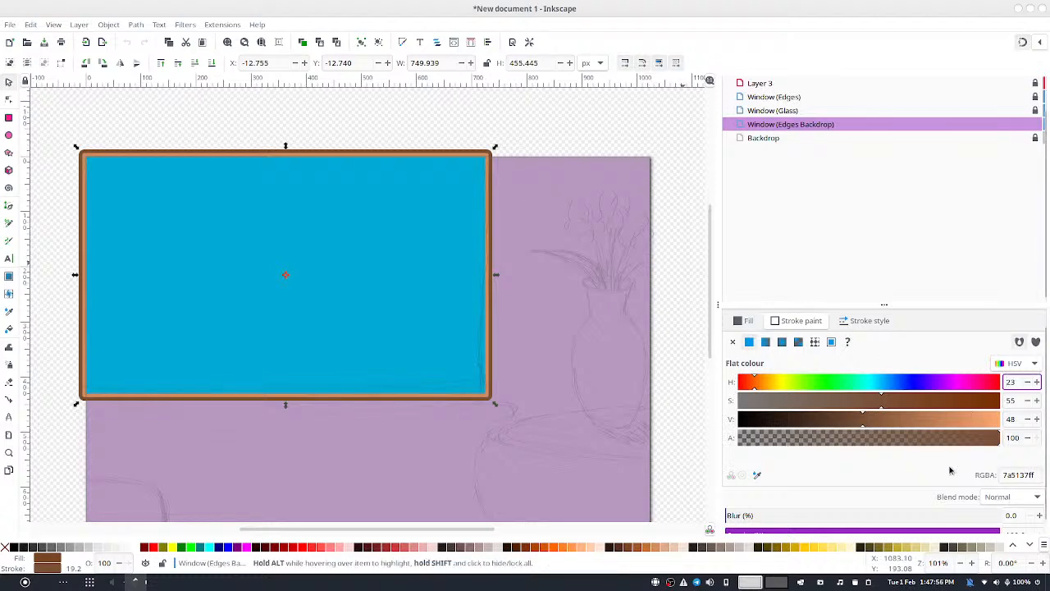
{"action": "left_click", "coordinate": [1039, 515]}
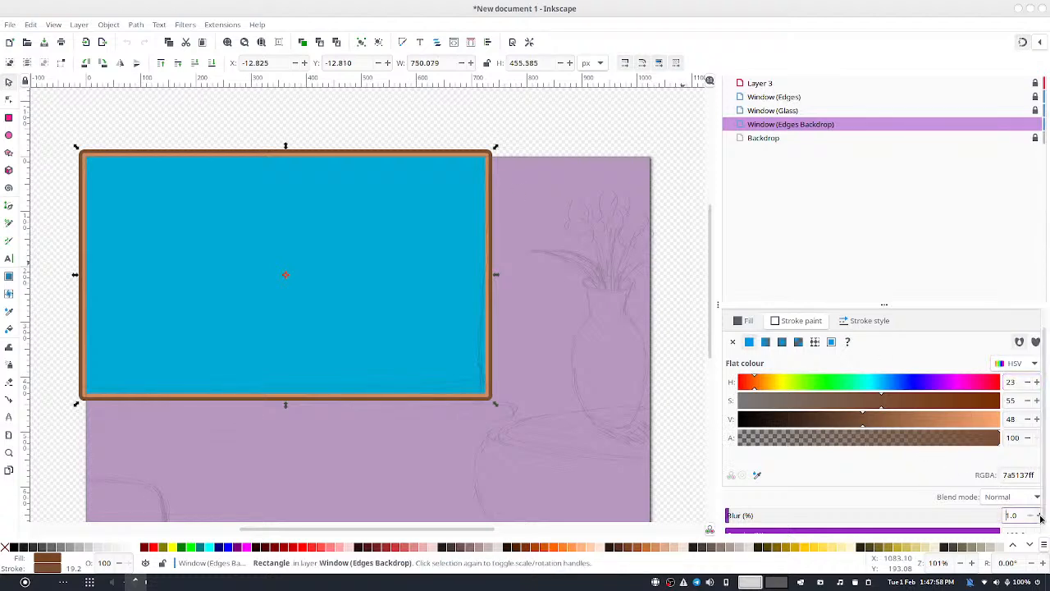
{"action": "left_click", "coordinate": [1039, 516]}
{"action": "left_click", "coordinate": [1039, 515]}
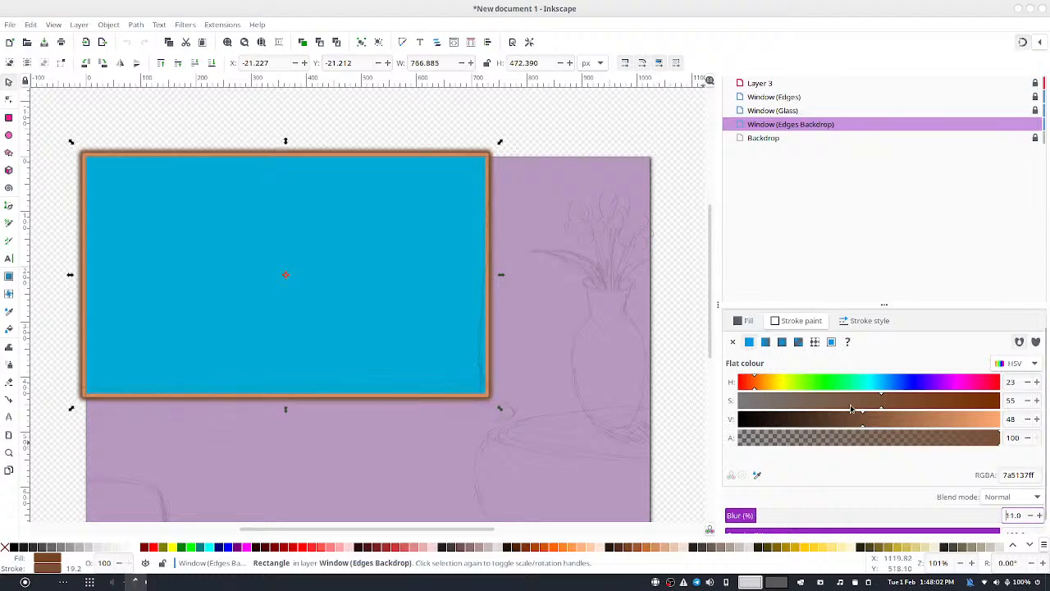
{"action": "left_click_drag", "start_coordinate": [865, 439], "coordinate": [799, 440]}
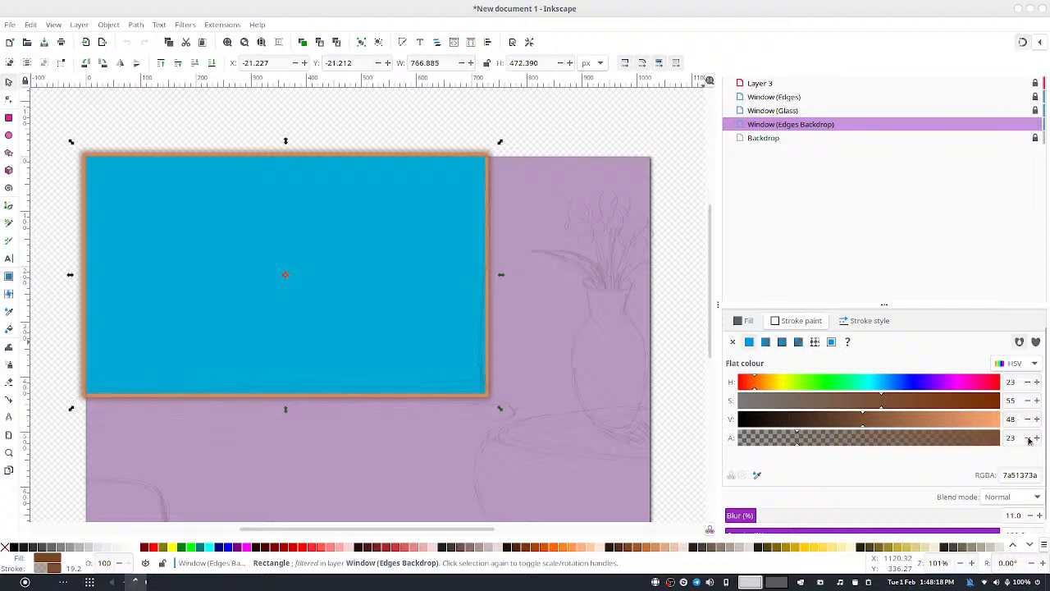
Try a much stronger blur on the backdrop rectangle and undo it
{"action": "left_click_drag", "start_coordinate": [828, 519], "coordinate": [481, 485]}
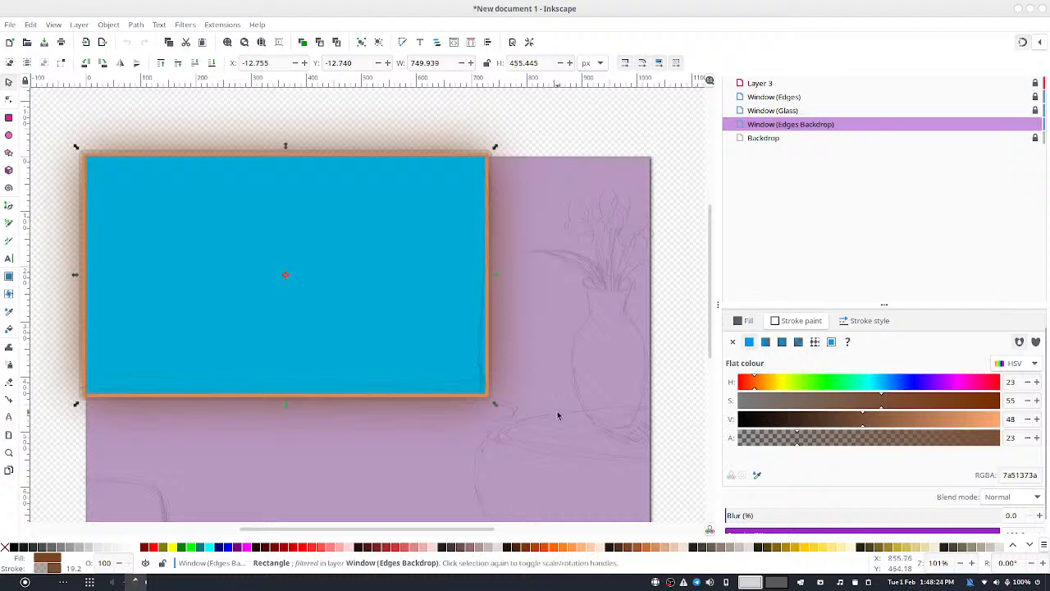
{"action": "key", "text": "ctrl+z"}
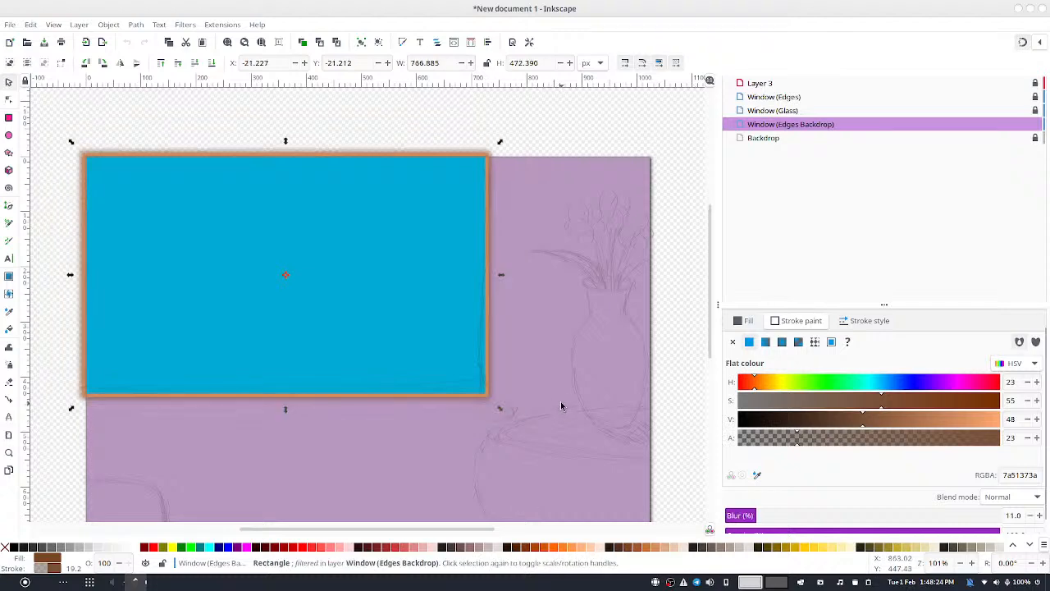
Reduce the backdrop rectangle's blur to 0% and set its stroke alpha to 63
{"action": "left_click", "coordinate": [1031, 515]}
{"action": "left_click", "coordinate": [1031, 515]}
{"action": "left_click", "coordinate": [1031, 515]}
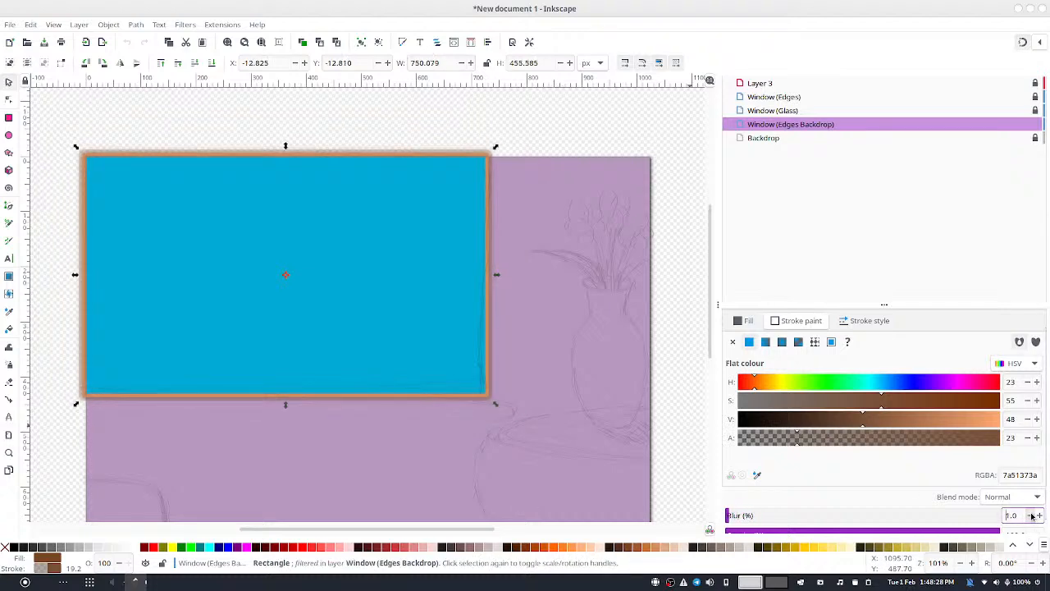
{"action": "left_click", "coordinate": [1032, 515]}
{"action": "left_click", "coordinate": [904, 444]}
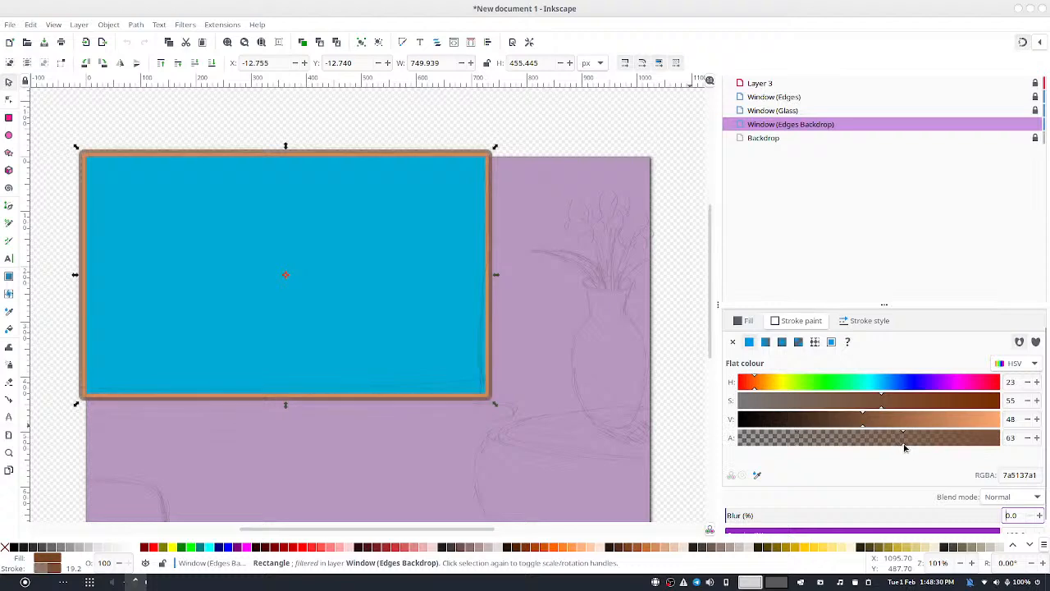
Set the backdrop rectangle's stroke alpha to 100 and narrow its stroke width to about 8.36 px
{"action": "left_click_drag", "start_coordinate": [904, 445], "coordinate": [1001, 443]}
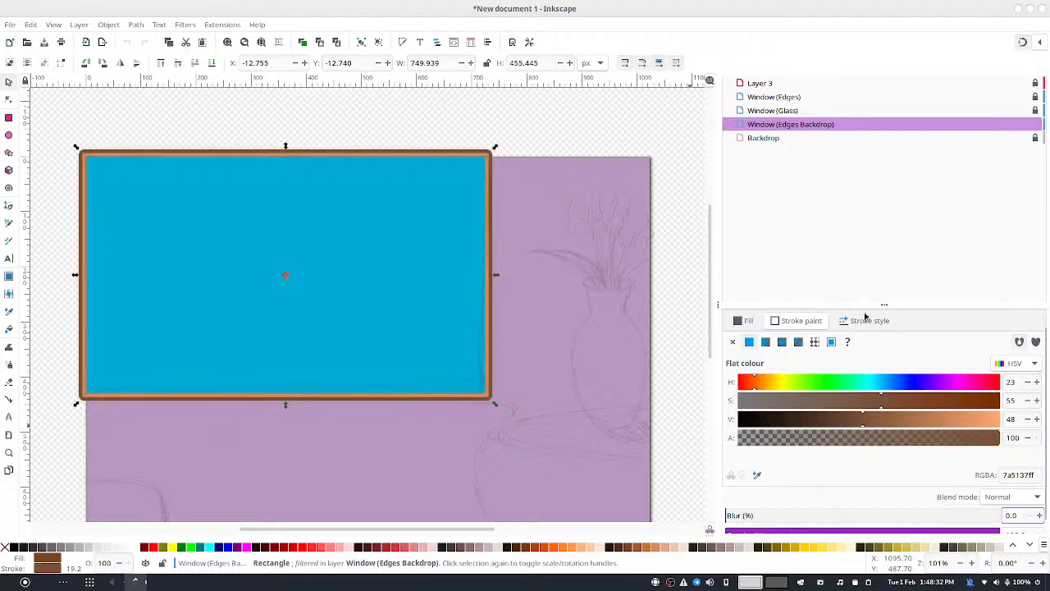
{"action": "left_click", "coordinate": [866, 320]}
{"action": "left_click_drag", "start_coordinate": [804, 344], "coordinate": [804, 346]}
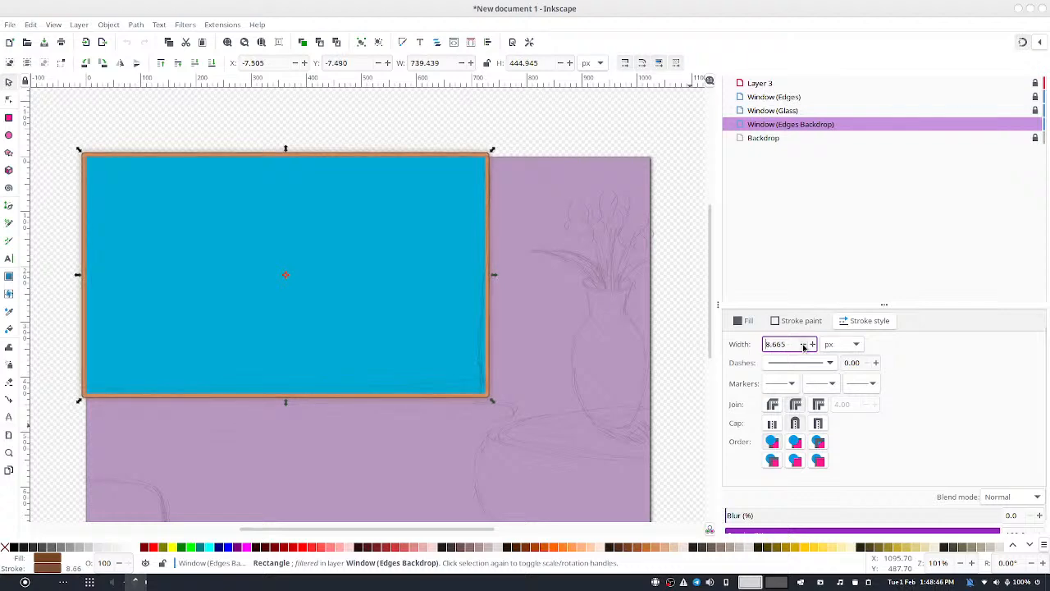
{"action": "left_click", "coordinate": [804, 346]}
Lighten the backdrop rectangle's stroke to brown a36b49ff by setting its value to 64
{"action": "left_click", "coordinate": [800, 322]}
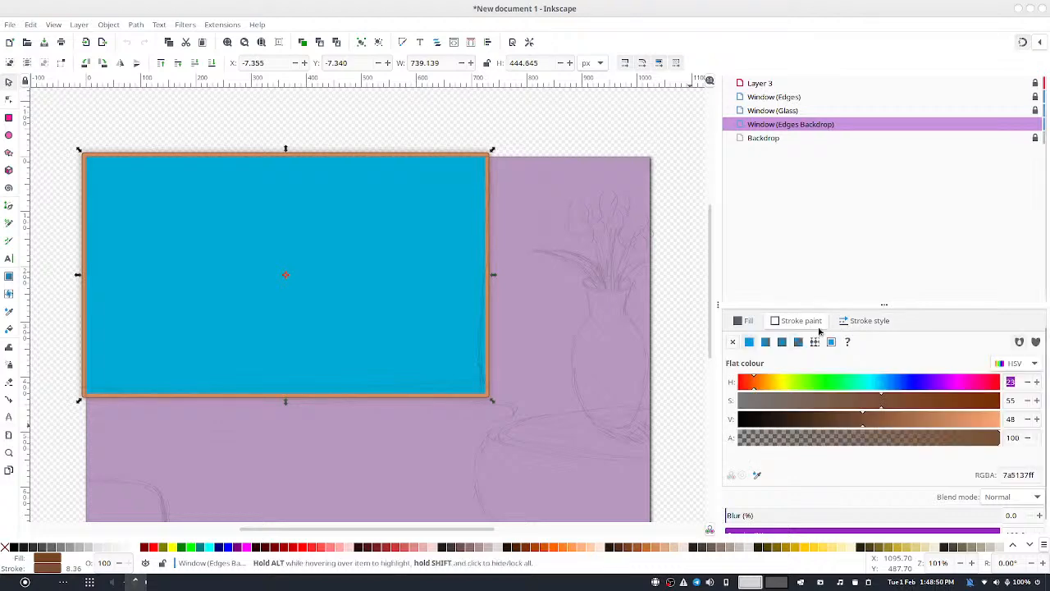
{"action": "left_click", "coordinate": [885, 420]}
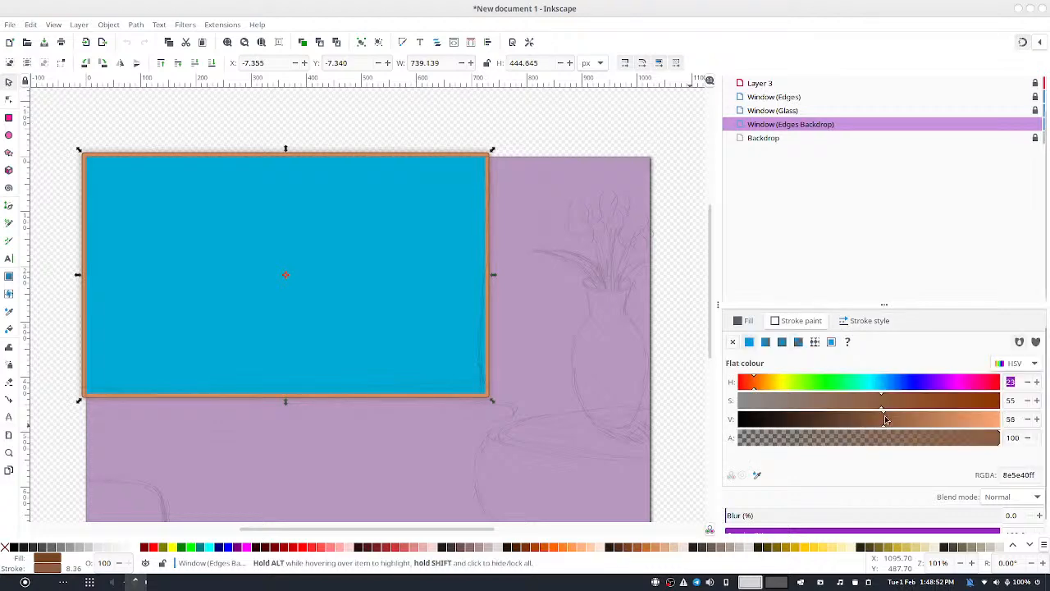
{"action": "left_click_drag", "start_coordinate": [885, 420], "coordinate": [891, 420]}
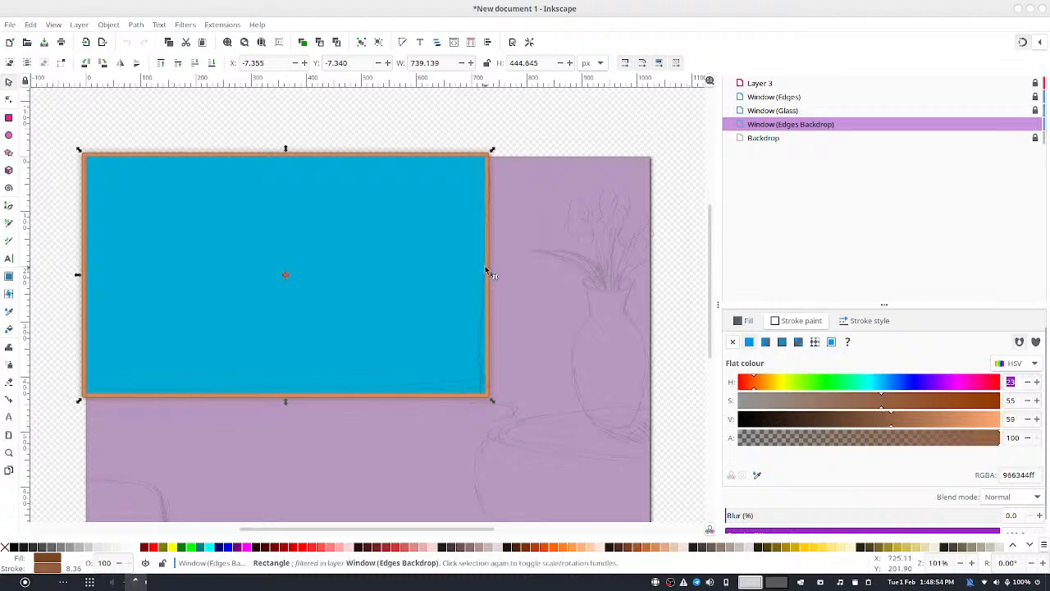
{"action": "scroll", "coordinate": [489, 273], "scroll_direction": "up", "scroll_amount": 6}
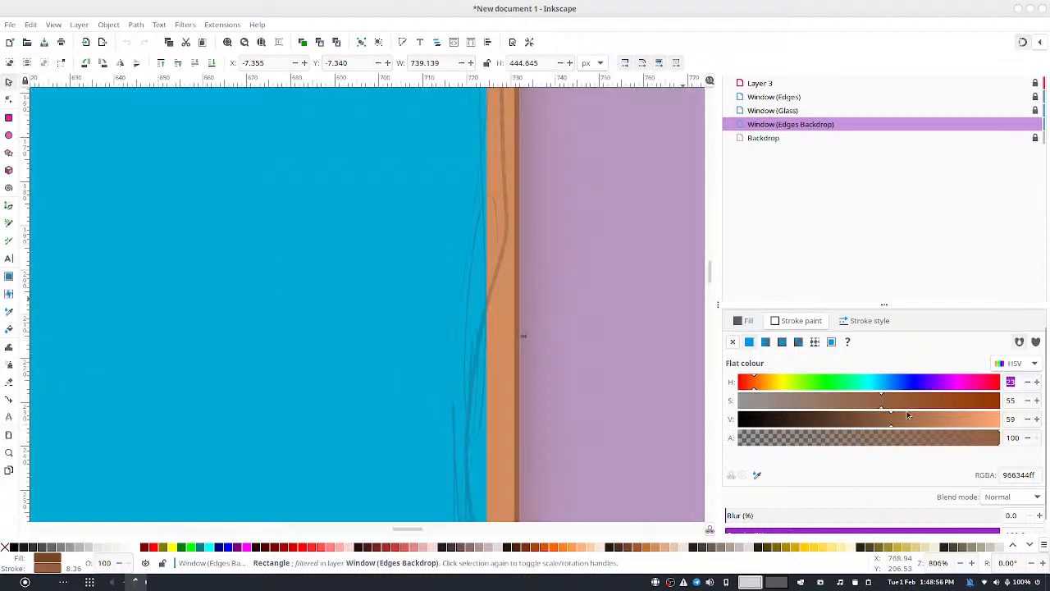
{"action": "left_click", "coordinate": [902, 420]}
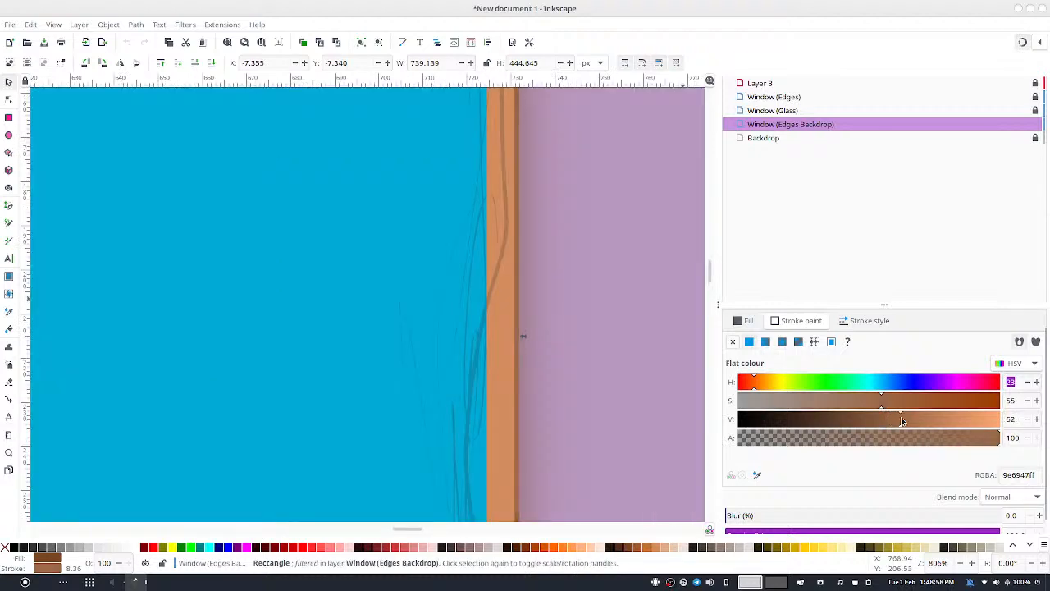
{"action": "double_click", "coordinate": [1038, 419]}
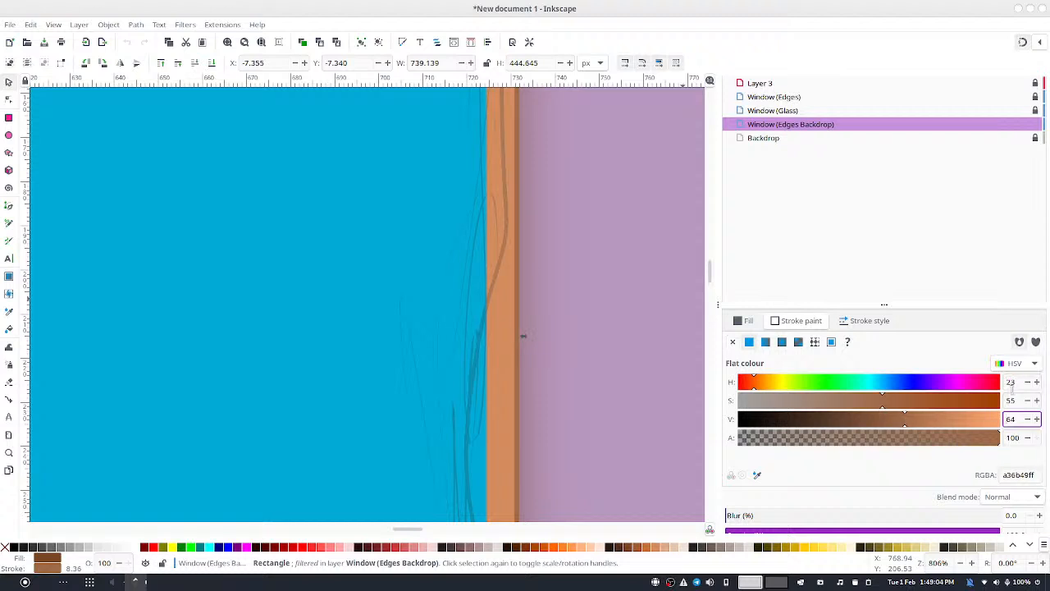
Set the blur of the rectangle in the Window (Edges Backdrop) layer to 7.6%
{"action": "scroll", "coordinate": [583, 215], "scroll_direction": "down", "scroll_amount": 6}
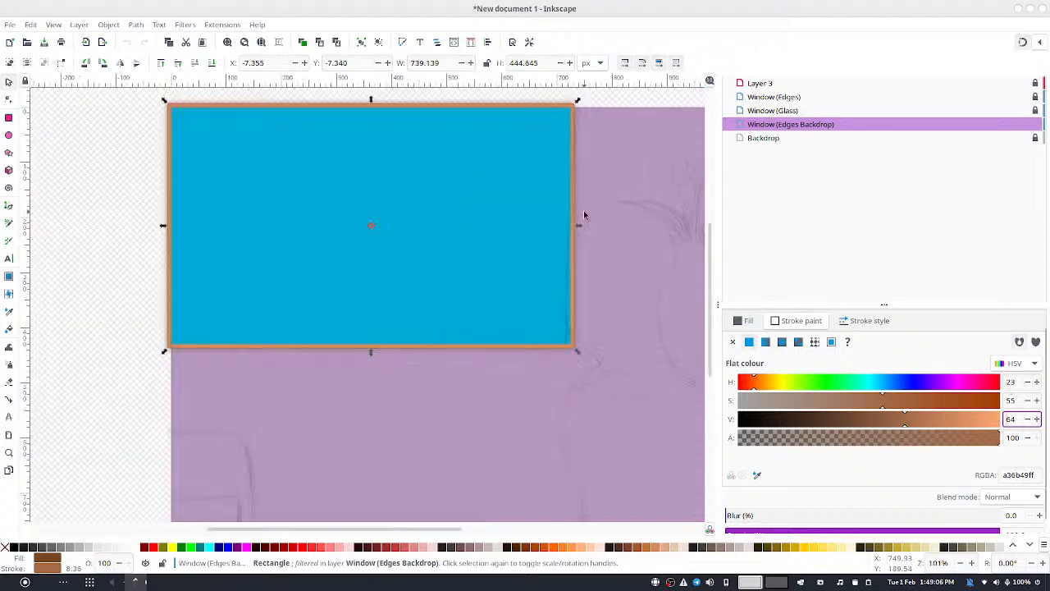
{"action": "scroll", "coordinate": [583, 210], "scroll_direction": "up", "scroll_amount": 10}
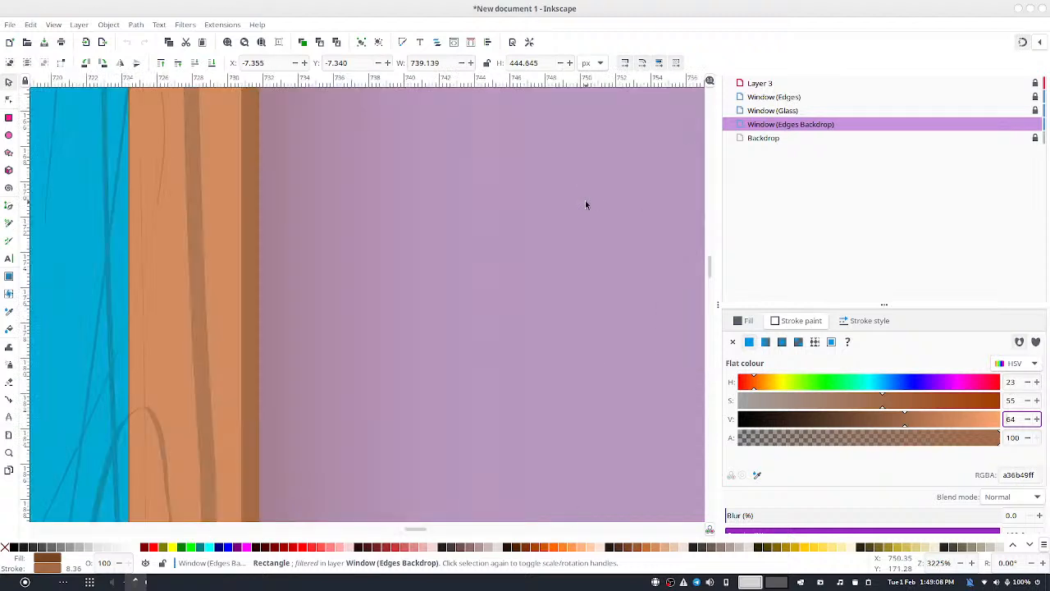
{"action": "scroll", "coordinate": [585, 205], "scroll_direction": "down", "scroll_amount": 2}
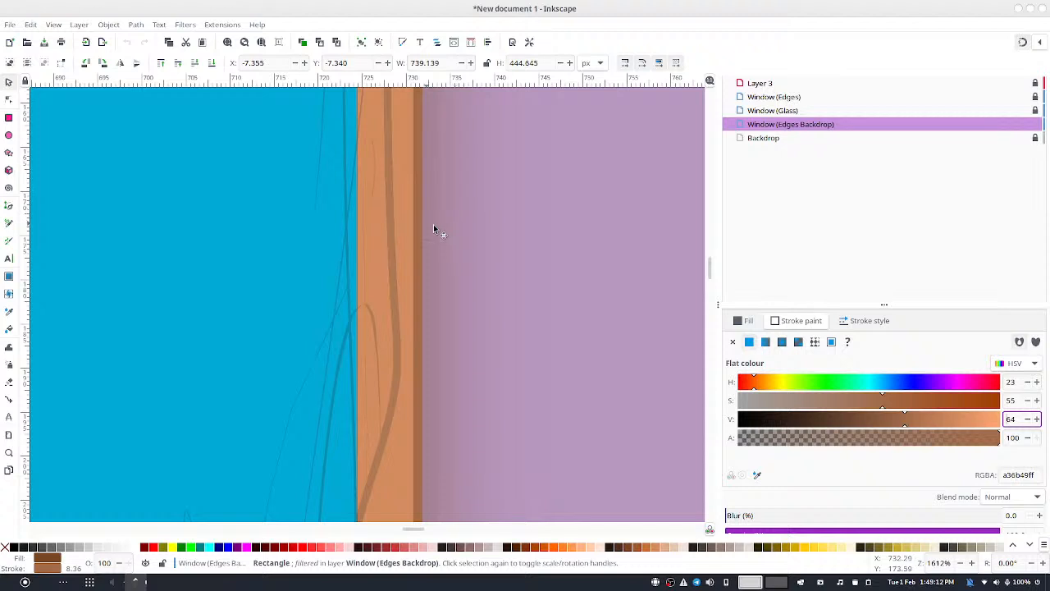
{"action": "scroll", "coordinate": [517, 209], "scroll_direction": "down", "scroll_amount": 8}
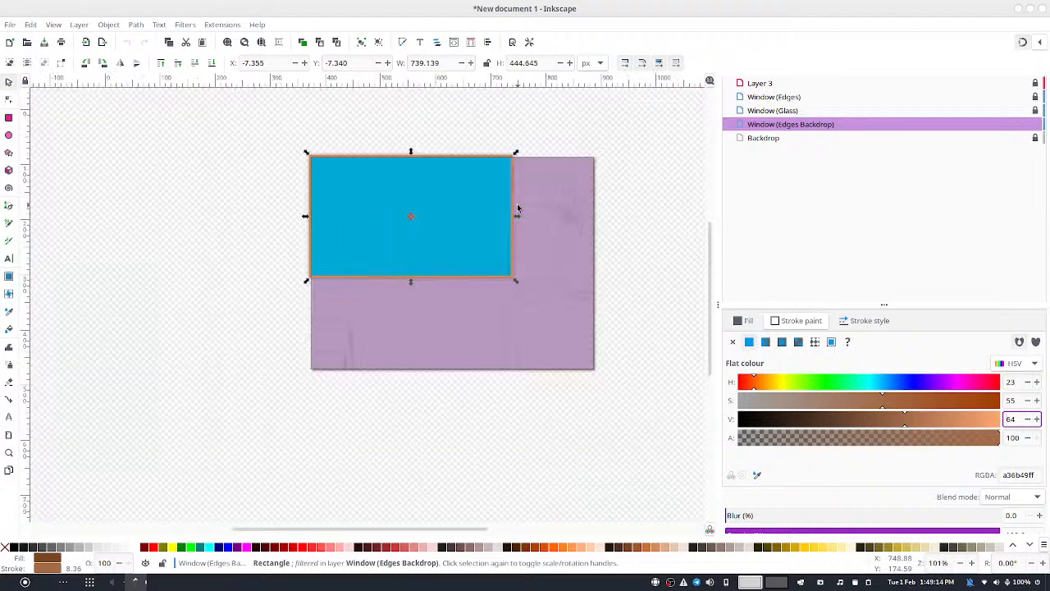
{"action": "scroll", "coordinate": [517, 205], "scroll_direction": "up", "scroll_amount": 2}
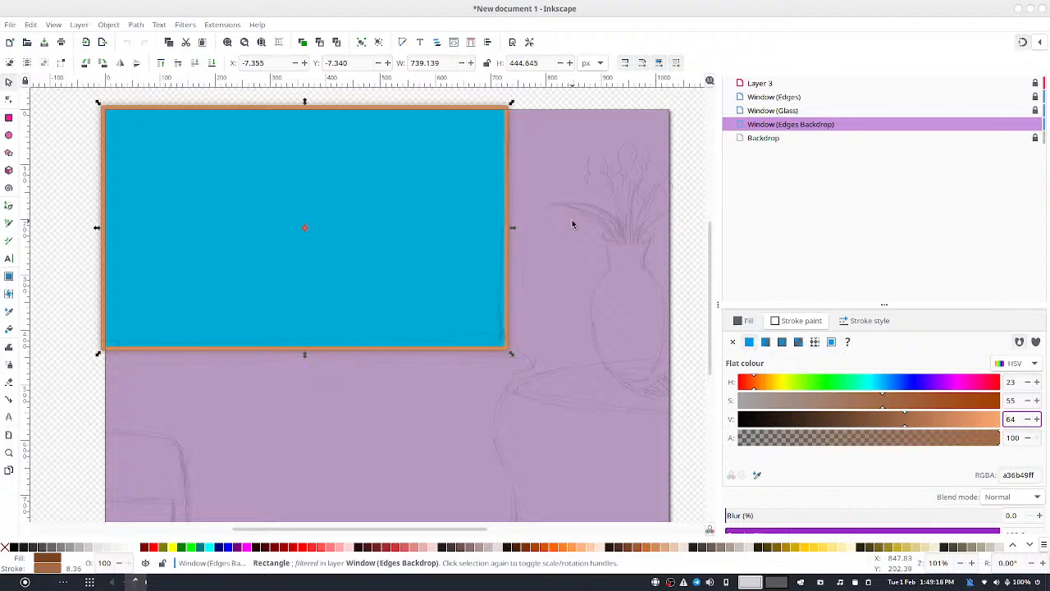
{"action": "left_click", "coordinate": [596, 253]}
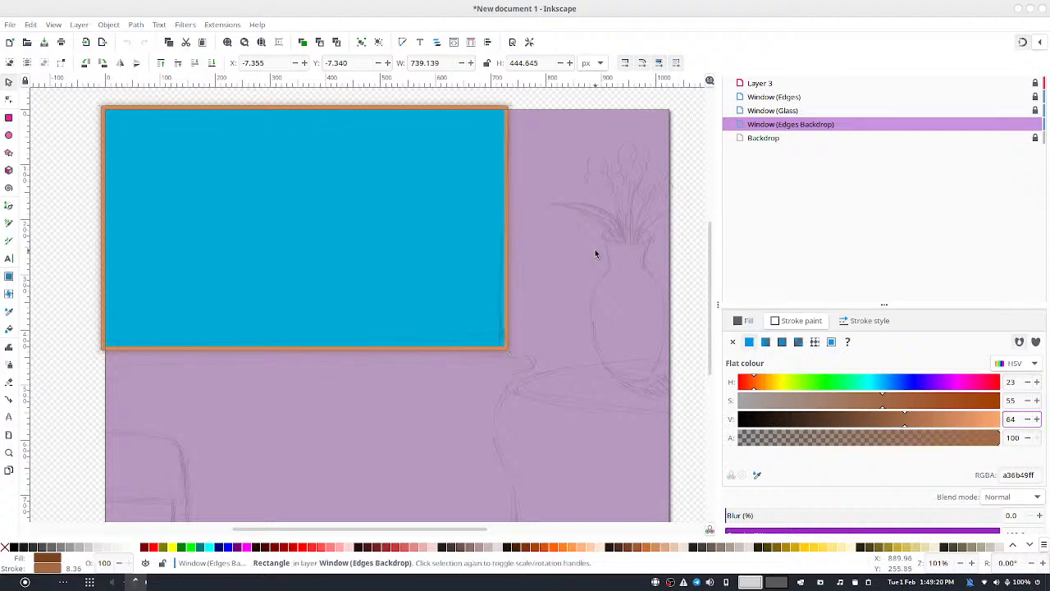
{"action": "left_click", "coordinate": [1038, 515]}
{"action": "left_click", "coordinate": [1039, 515]}
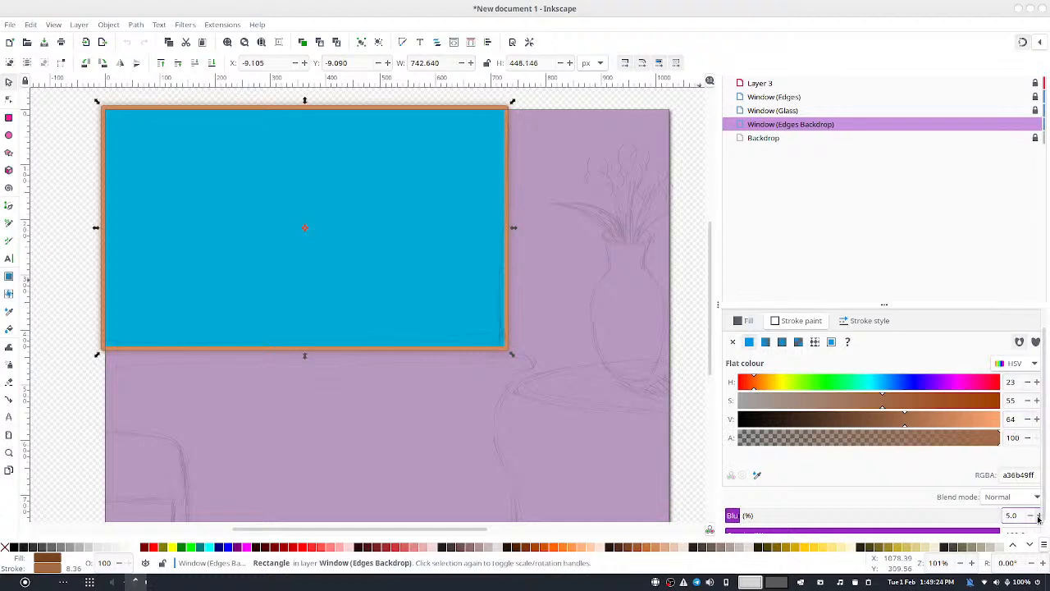
{"action": "left_click", "coordinate": [1038, 515]}
{"action": "left_click", "coordinate": [1039, 515]}
{"action": "left_click", "coordinate": [1038, 515]}
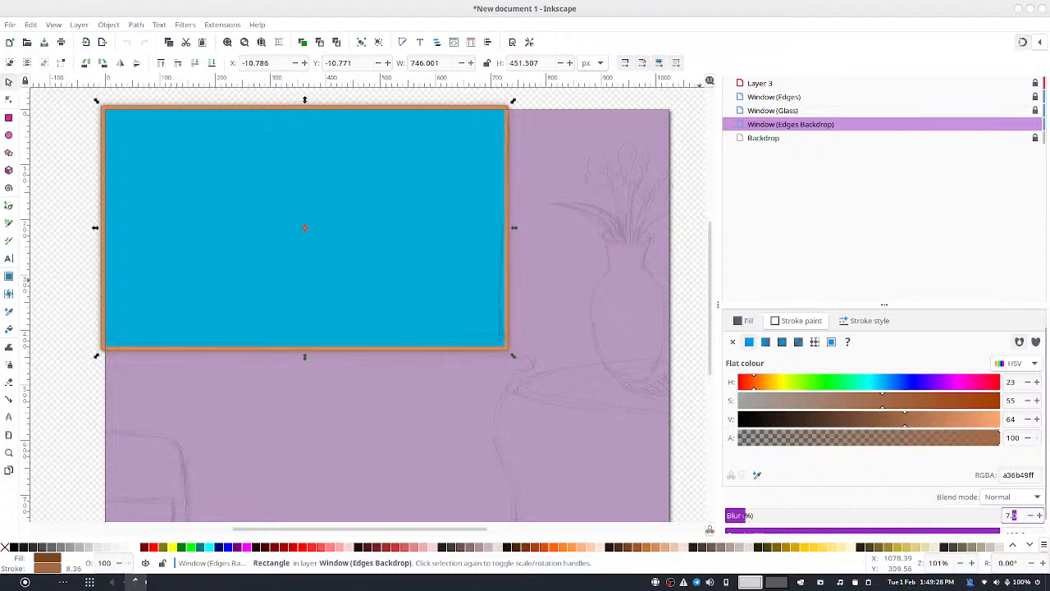
{"action": "type", "text": "6"}
{"action": "key", "text": "Return"}
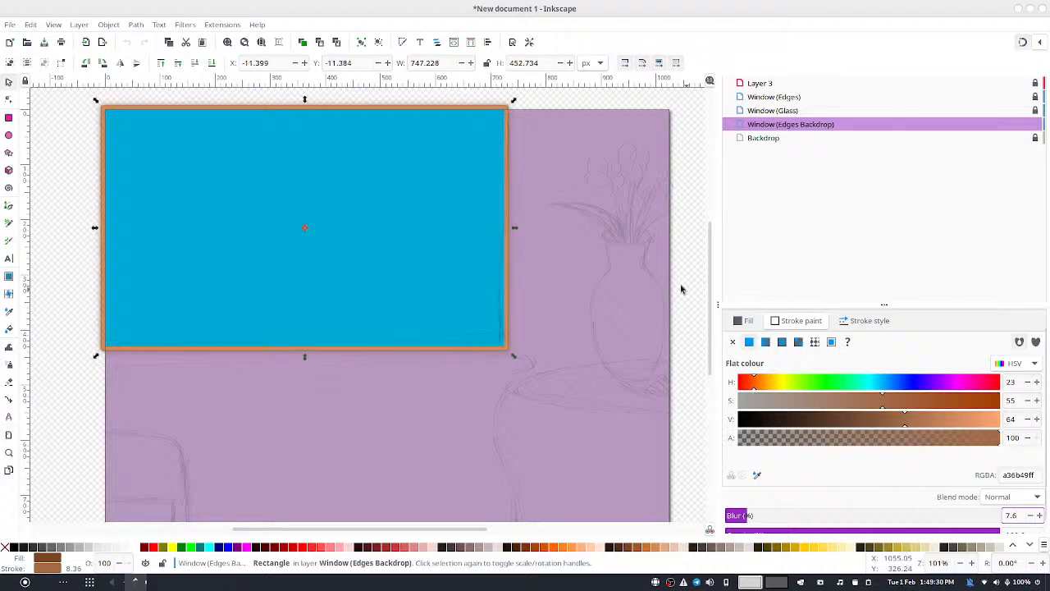
Deselect the backdrop rectangle and lock the Window (Edges Backdrop) layer
{"action": "left_click", "coordinate": [567, 137]}
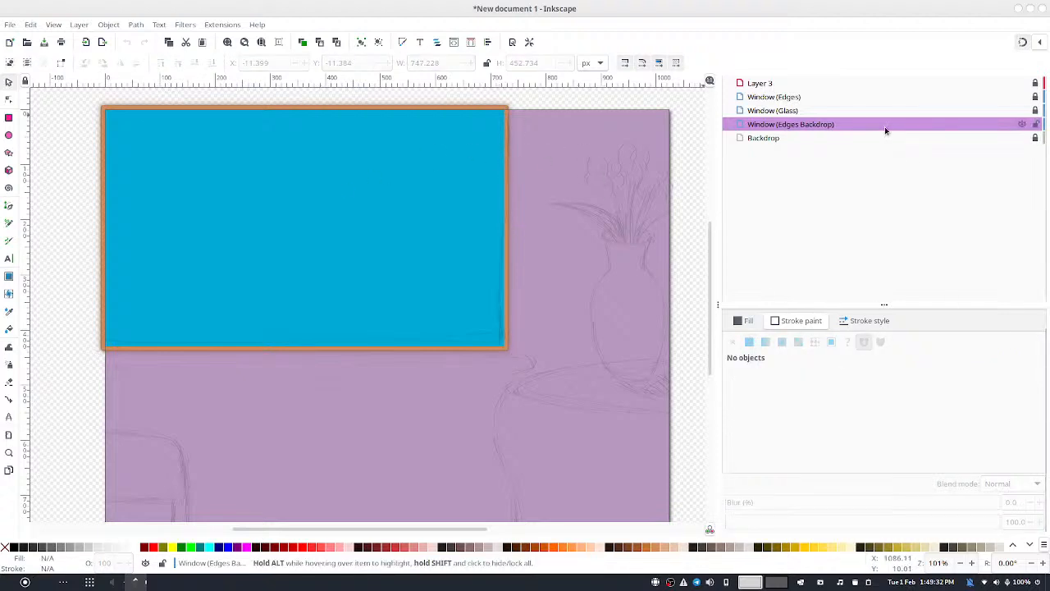
{"action": "scroll", "coordinate": [868, 136], "scroll_direction": "up", "scroll_amount": 2}
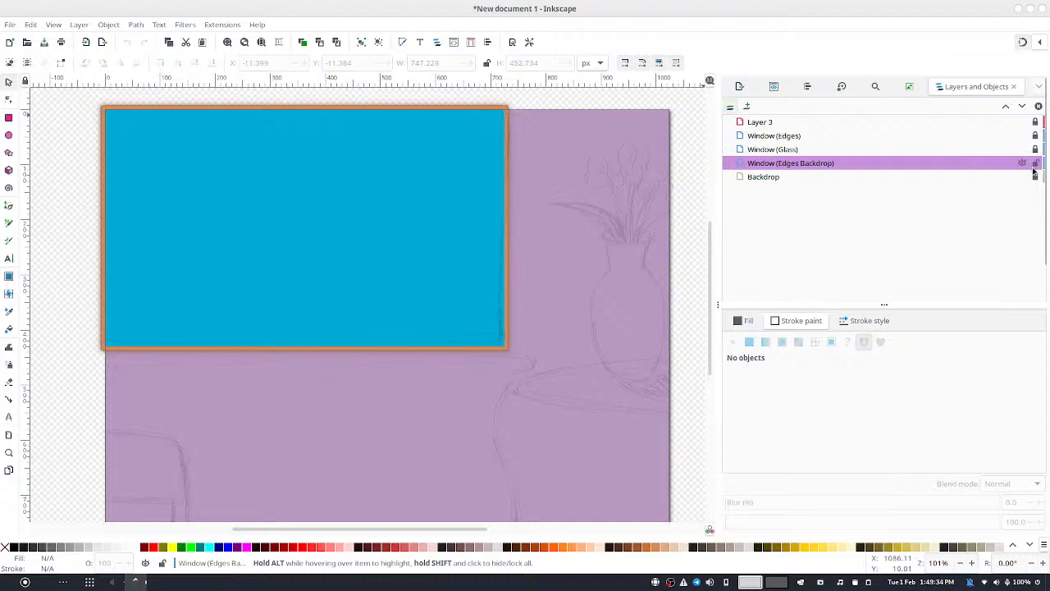
{"action": "scroll", "coordinate": [1035, 170], "scroll_direction": "down", "scroll_amount": 2}
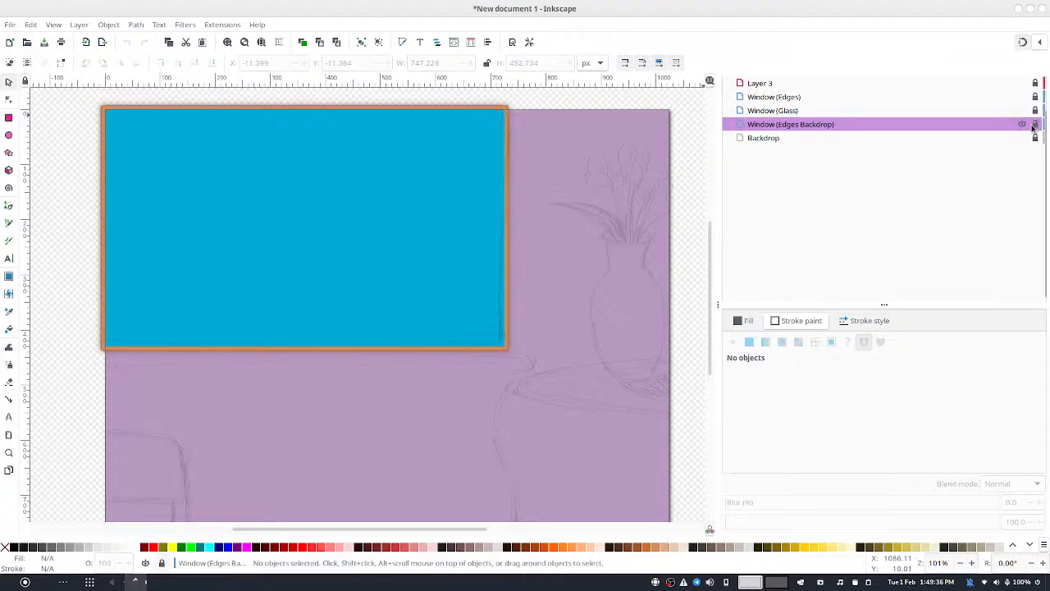
{"action": "scroll", "coordinate": [767, 131], "scroll_direction": "up", "scroll_amount": 2}
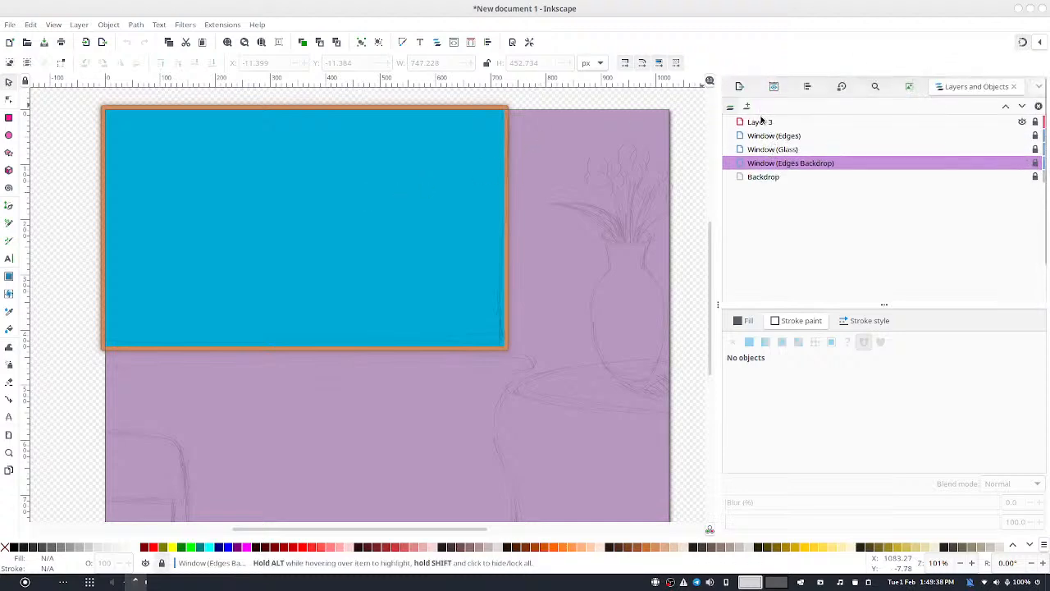
Hide and show the Window (Edges Backdrop) layer and the sketch in Layer 3 to compare the artwork with and without each
{"action": "scroll", "coordinate": [1022, 124], "scroll_direction": "down", "scroll_amount": 2}
{"action": "left_click", "coordinate": [1023, 125]}
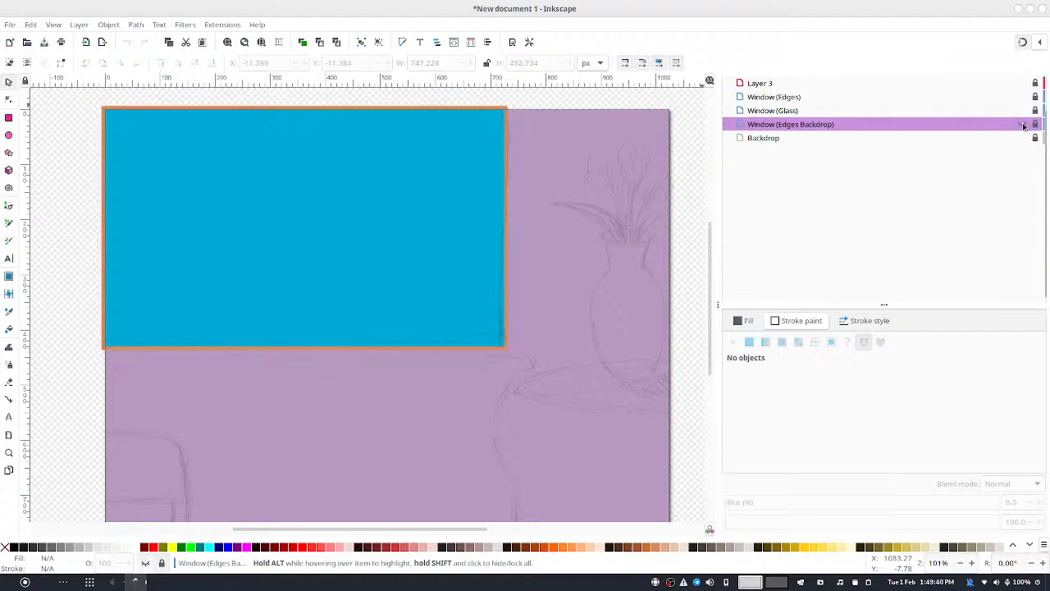
{"action": "left_click", "coordinate": [1023, 124]}
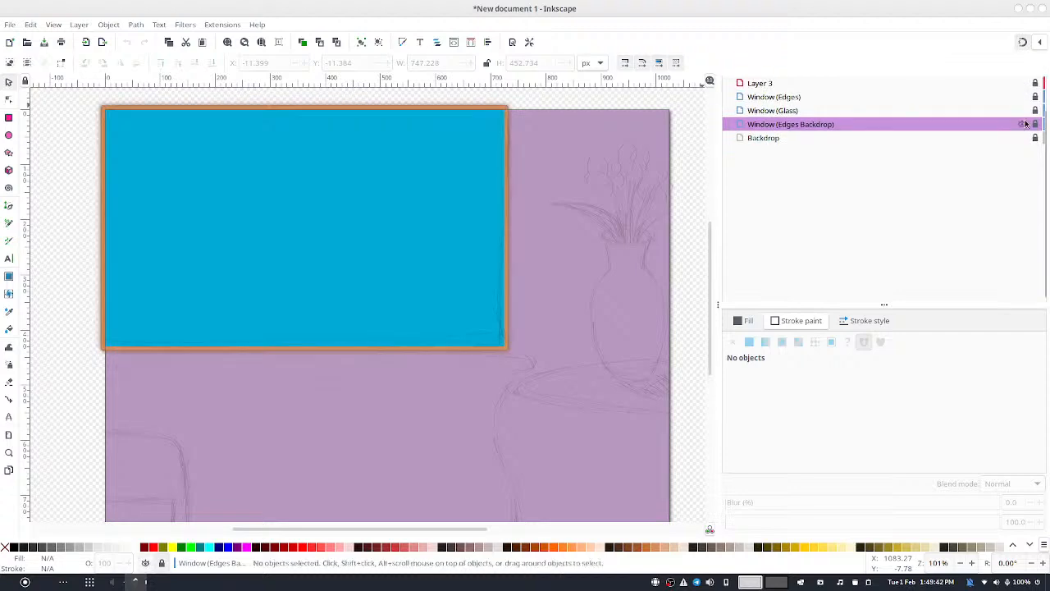
{"action": "scroll", "coordinate": [1023, 125], "scroll_direction": "up", "scroll_amount": 2}
{"action": "left_click", "coordinate": [1023, 123]}
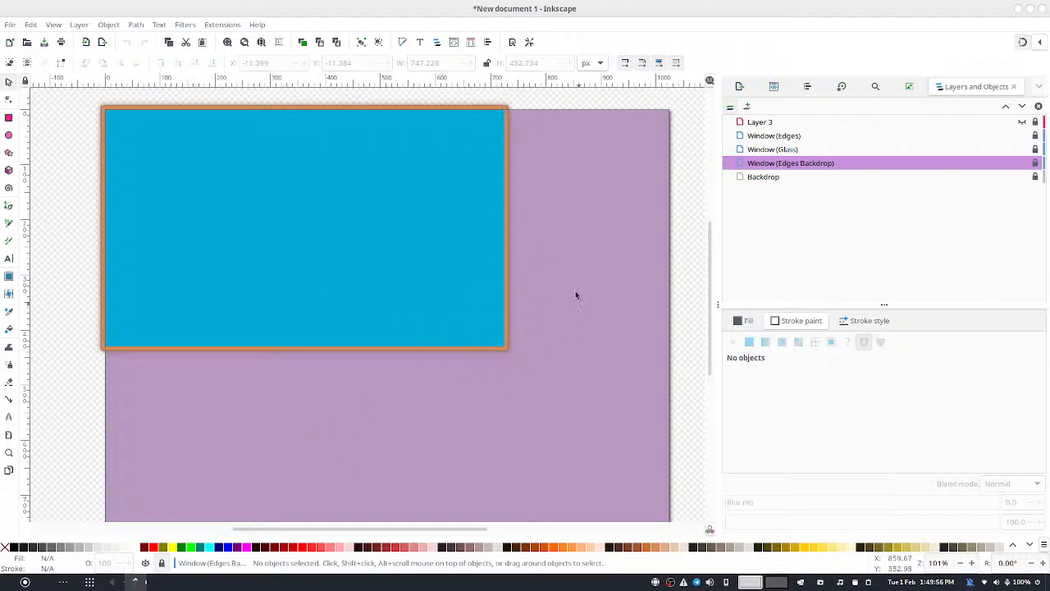
{"action": "left_click", "coordinate": [1023, 123]}
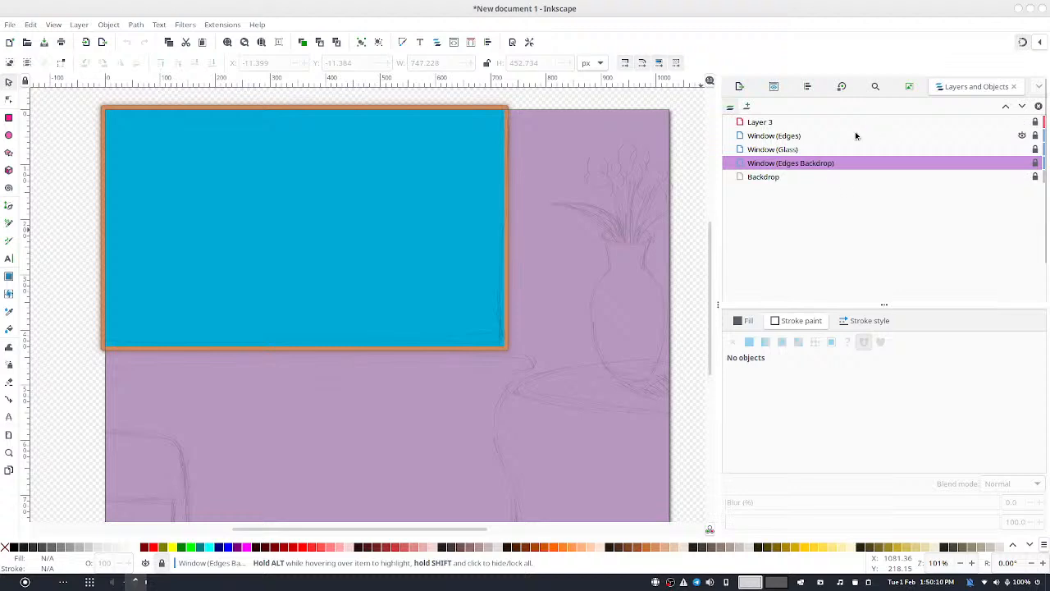
Add a new layer named Window (Sill) directly above the Window (Edges) layer
{"action": "left_click", "coordinate": [806, 147]}
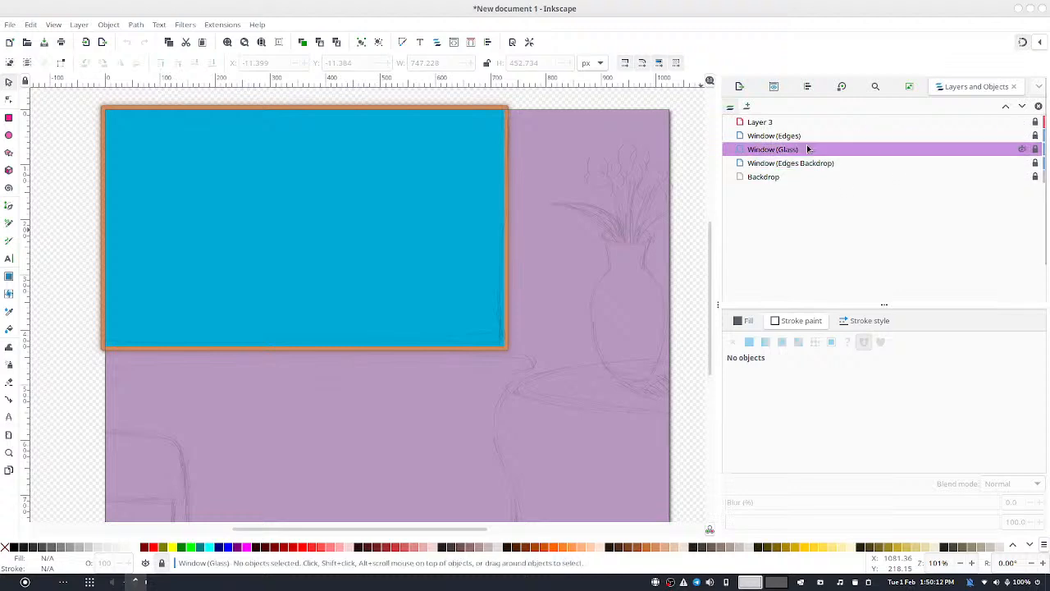
{"action": "left_click", "coordinate": [811, 136]}
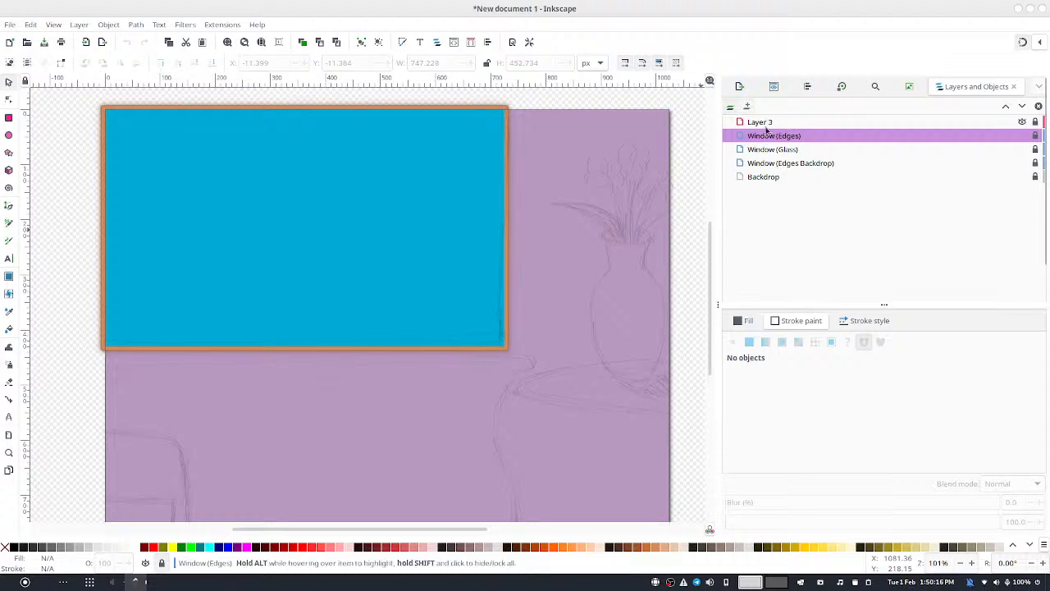
{"action": "left_click", "coordinate": [747, 108]}
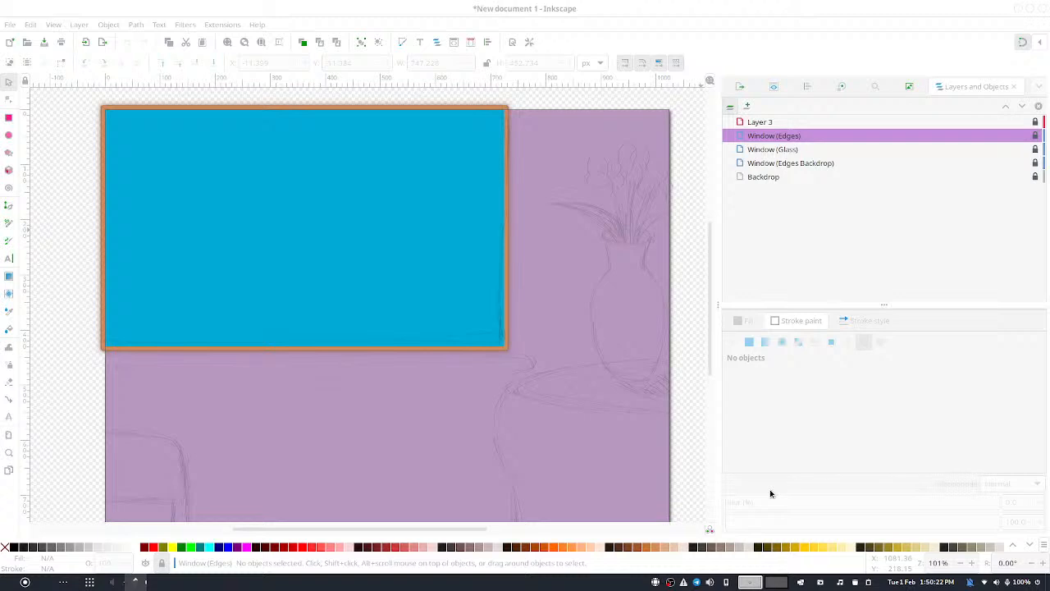
{"action": "key", "text": "Return"}
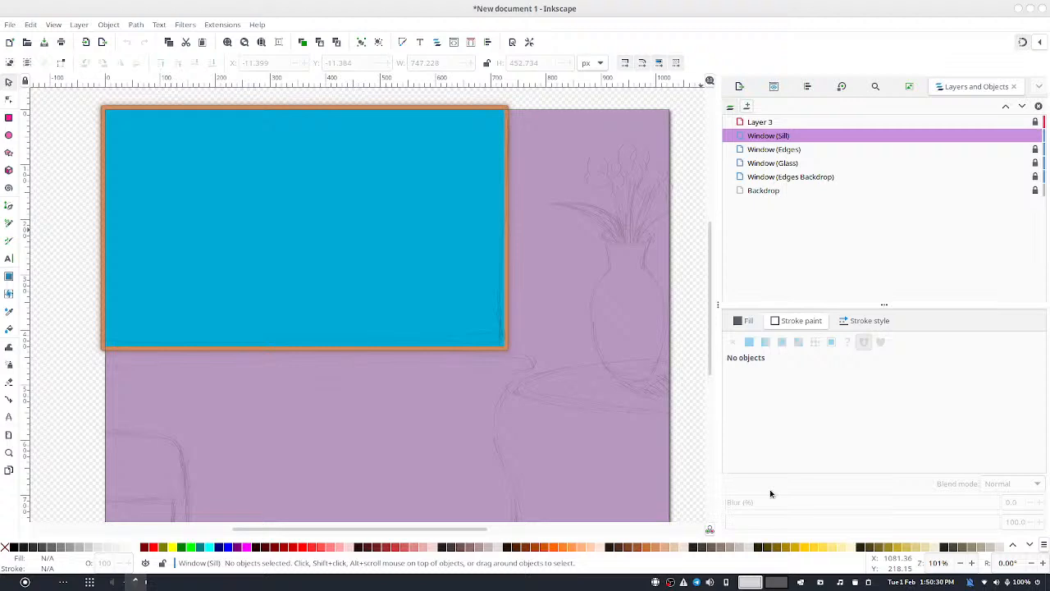
Draw a greyish-brown sill rectangle about 780 by 39 px along the window's lower edge on the Window (Sill) layer
{"action": "left_click", "coordinate": [8, 117]}
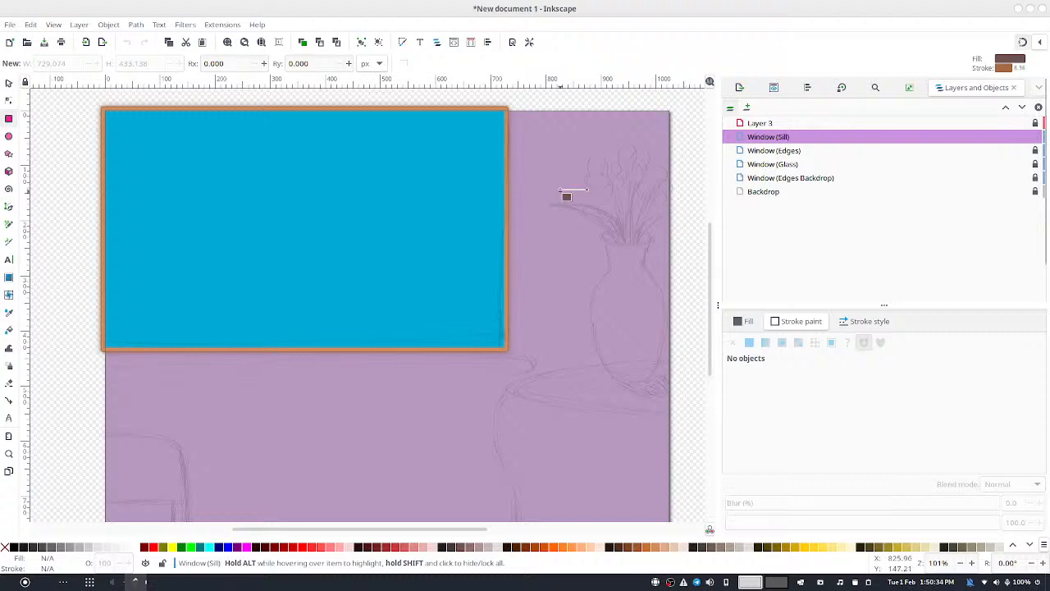
{"action": "scroll", "coordinate": [886, 140], "scroll_direction": "down", "scroll_amount": 1}
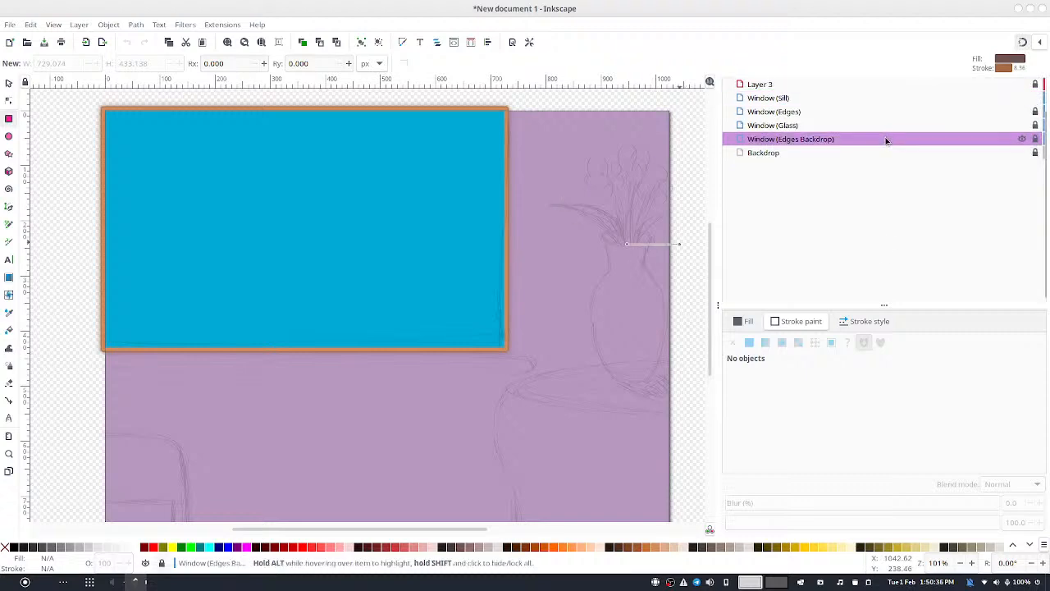
{"action": "left_click", "coordinate": [847, 97]}
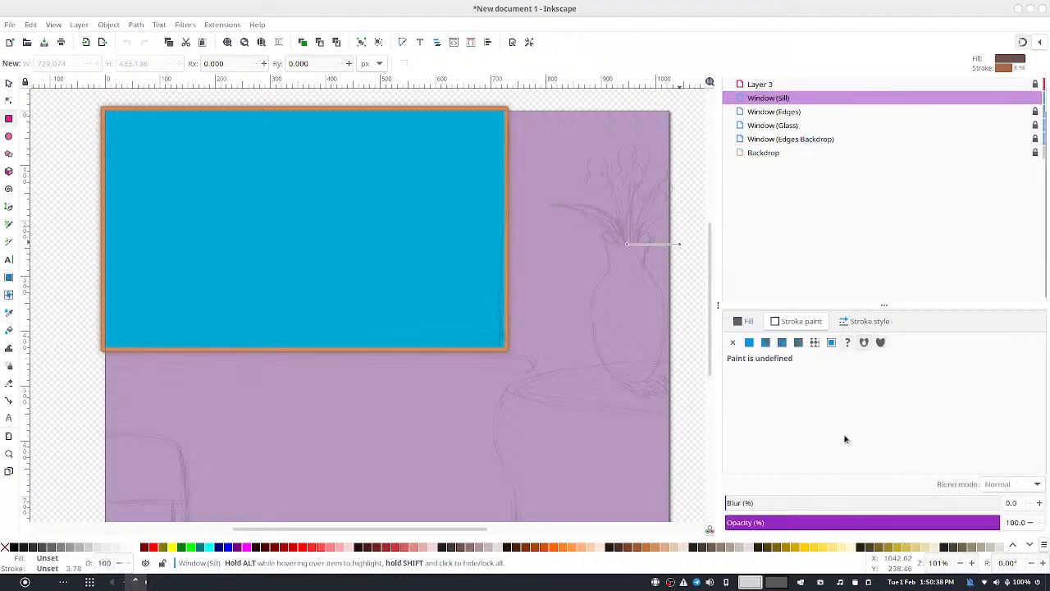
{"action": "left_click", "coordinate": [630, 548]}
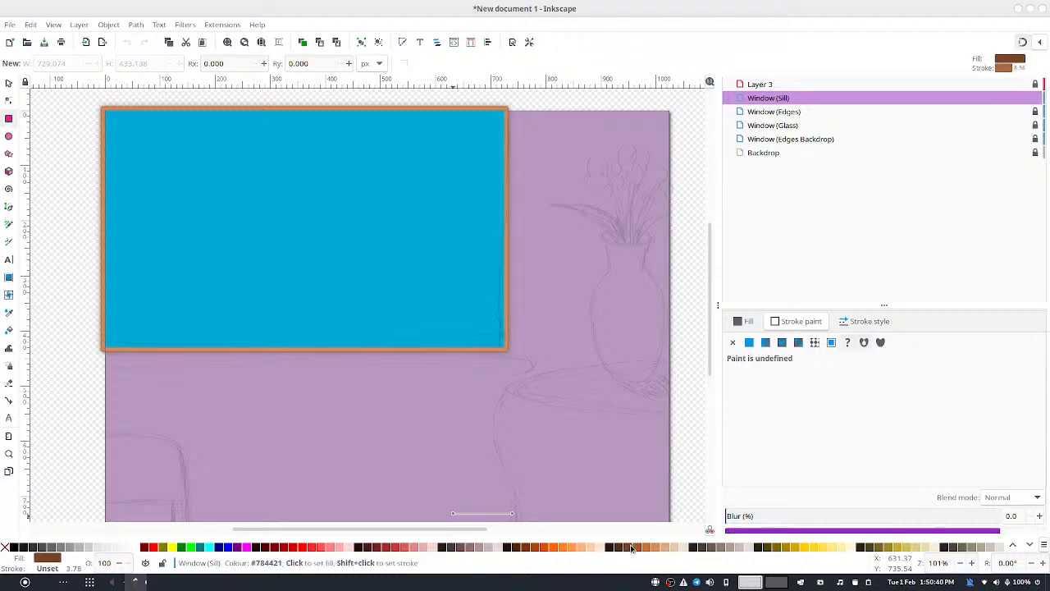
{"action": "left_click", "coordinate": [724, 548]}
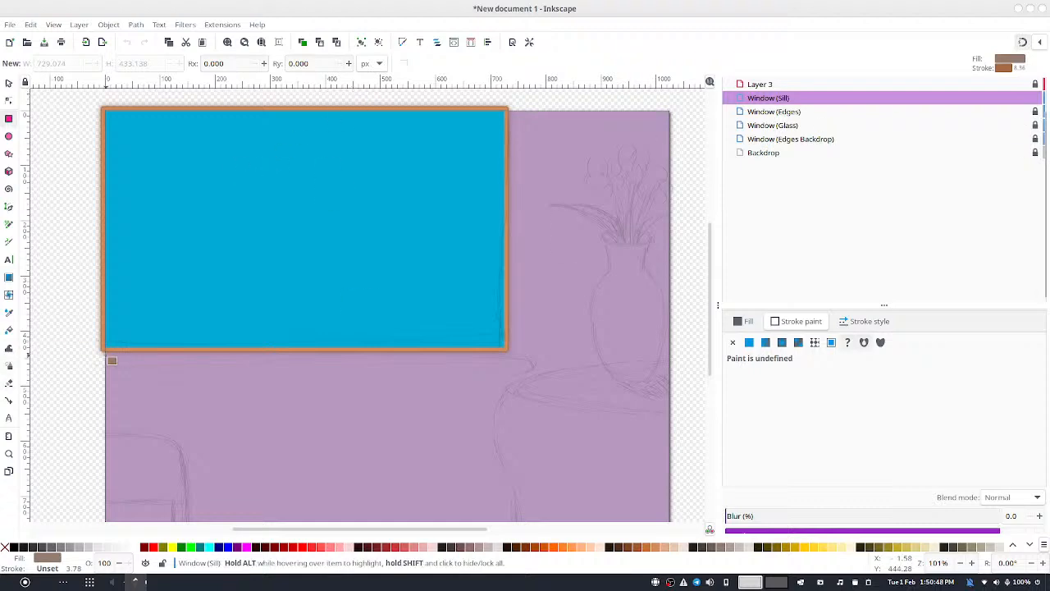
{"action": "left_click_drag", "start_coordinate": [106, 354], "coordinate": [477, 336]}
{"action": "left_click_drag", "start_coordinate": [473, 332], "coordinate": [540, 377]}
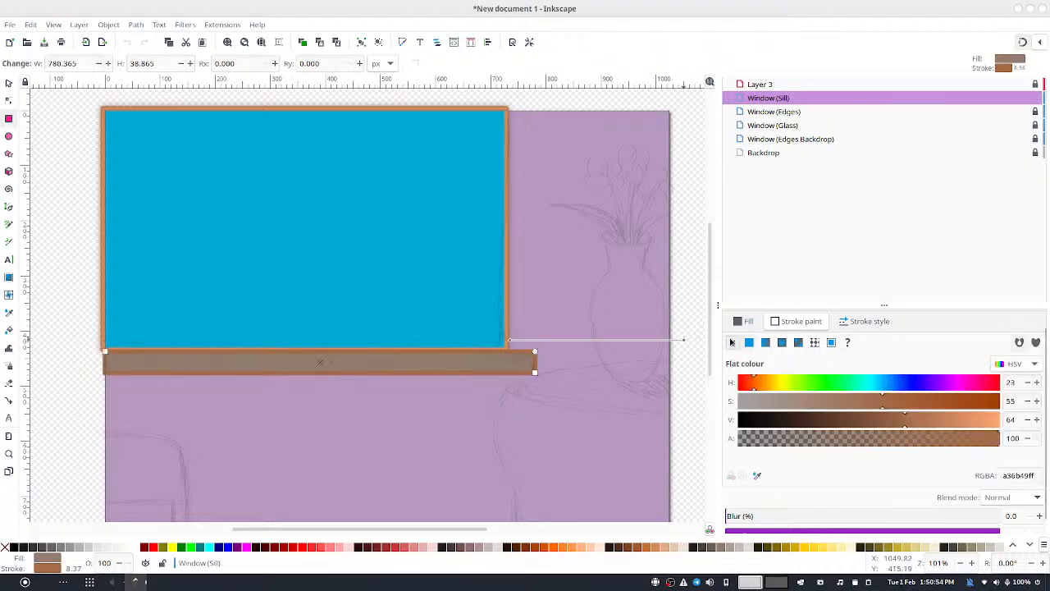
Remove the sill rectangle's stroke and reposition and widen it to about 819 px, extending past the window's left edge
{"action": "left_click", "coordinate": [731, 342]}
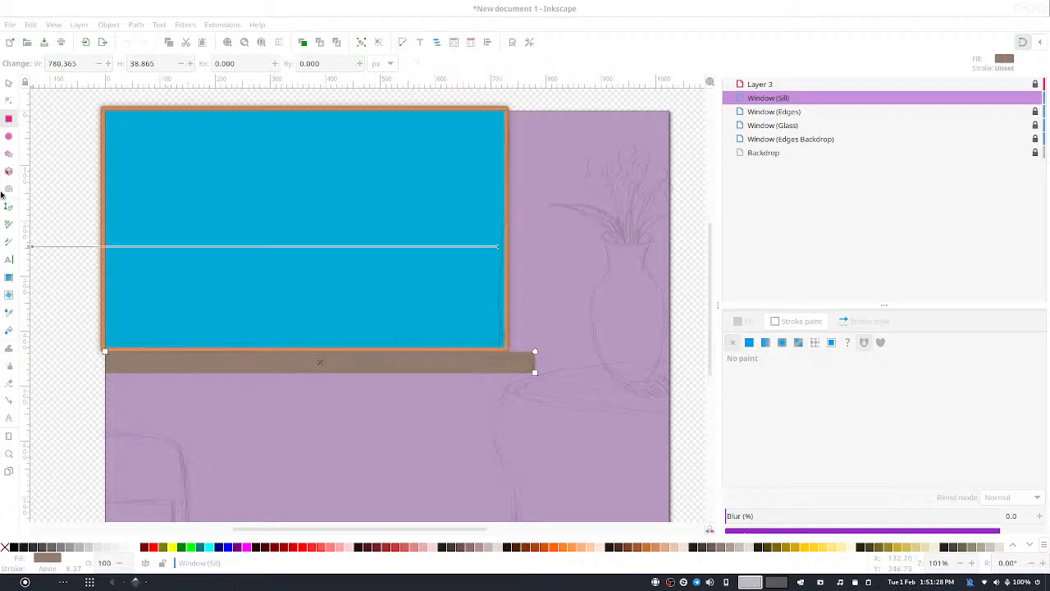
{"action": "left_click", "coordinate": [11, 88]}
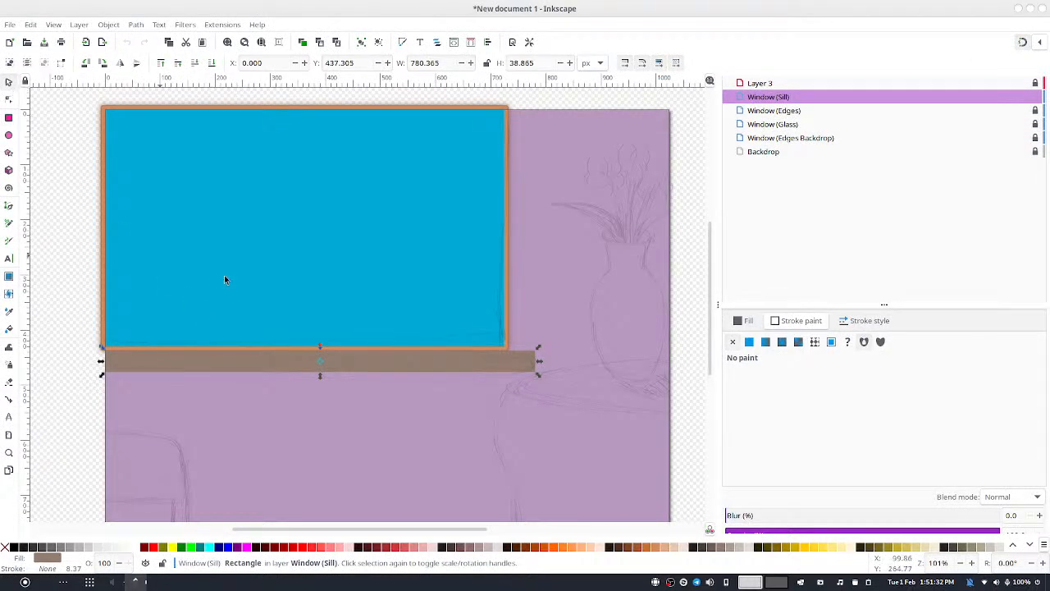
{"action": "left_click_drag", "start_coordinate": [546, 364], "coordinate": [586, 321]}
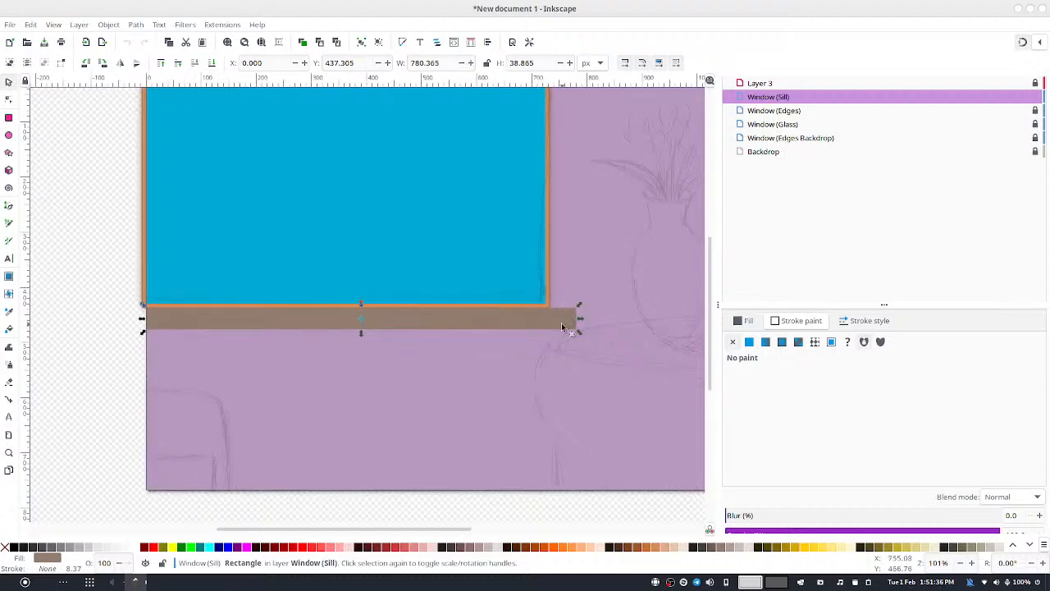
{"action": "mouse_move", "coordinate": [562, 329]}
{"action": "left_mouse_down"}
{"action": "mouse_move", "coordinate": [535, 320]}
{"action": "mouse_move", "coordinate": [546, 332]}
{"action": "mouse_move", "coordinate": [533, 332]}
{"action": "mouse_move", "coordinate": [577, 324]}
{"action": "left_mouse_up"}
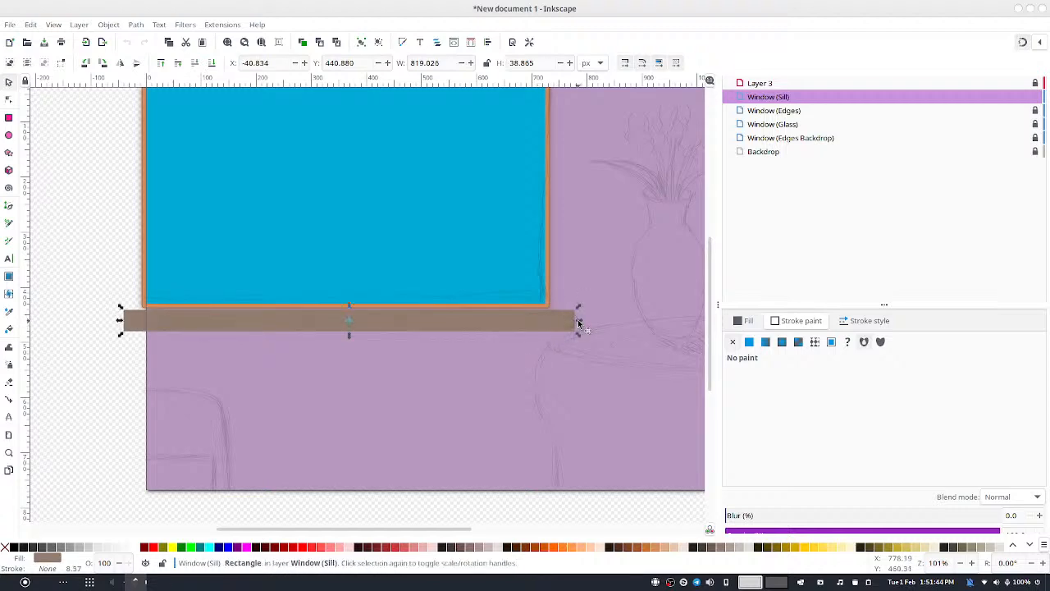
Round the sill rectangle's corners, setting the horizontal radius to 18 px
{"action": "left_click", "coordinate": [9, 118]}
{"action": "left_click", "coordinate": [237, 64]}
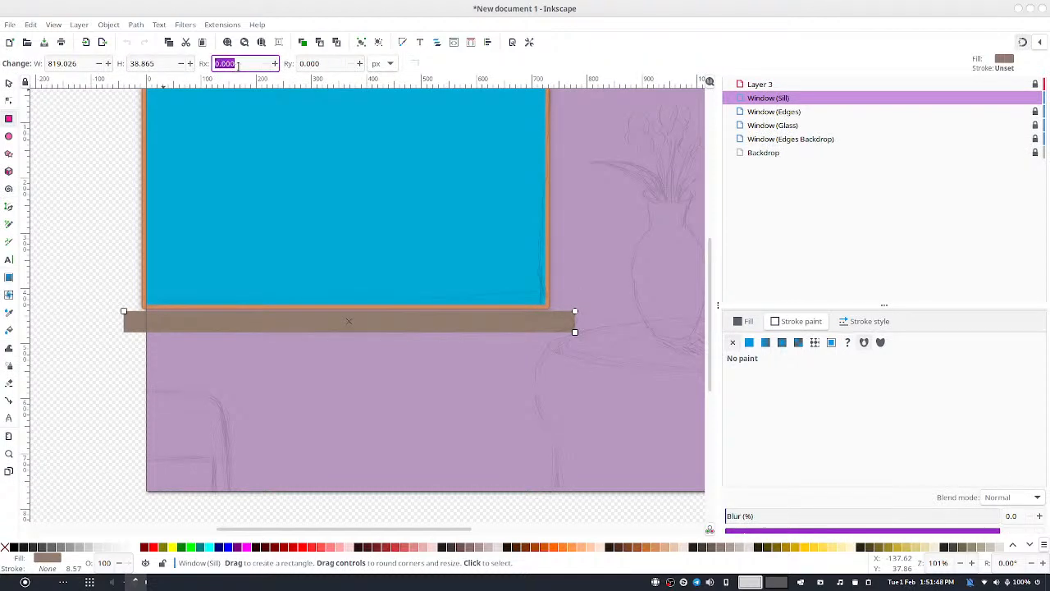
{"action": "key", "text": "BackSpace"}
{"action": "key", "text": "Tab"}
{"action": "type", "text": "1"}
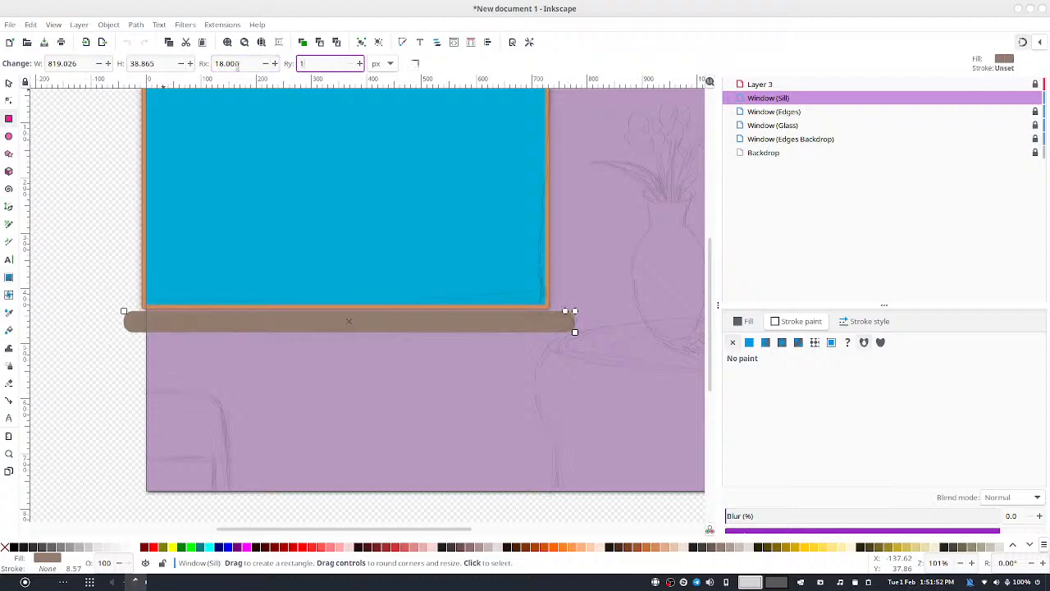
{"action": "key", "text": "Return"}
Move the sill up against the lower edge of the orange window frame, at about X -36, Y 436 px
{"action": "left_click", "coordinate": [9, 82]}
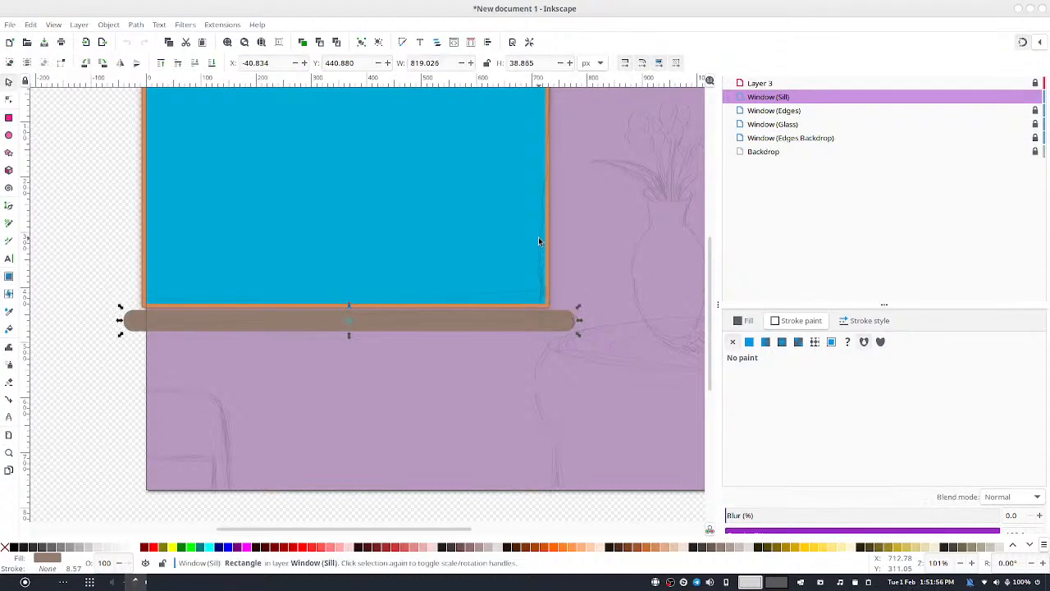
{"action": "left_click", "coordinate": [603, 236]}
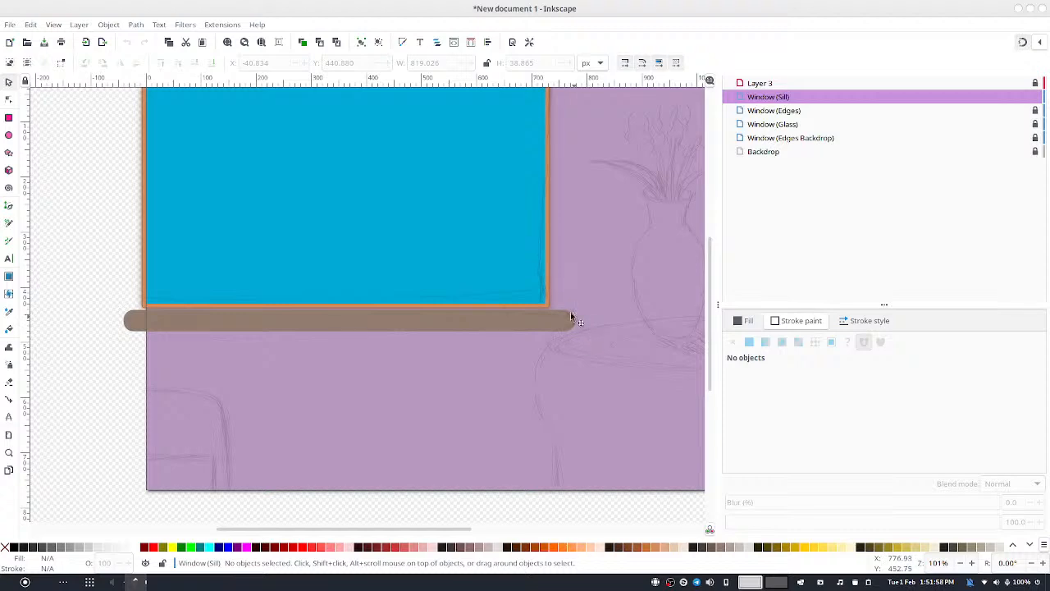
{"action": "scroll", "coordinate": [577, 328], "scroll_direction": "up", "scroll_amount": 4}
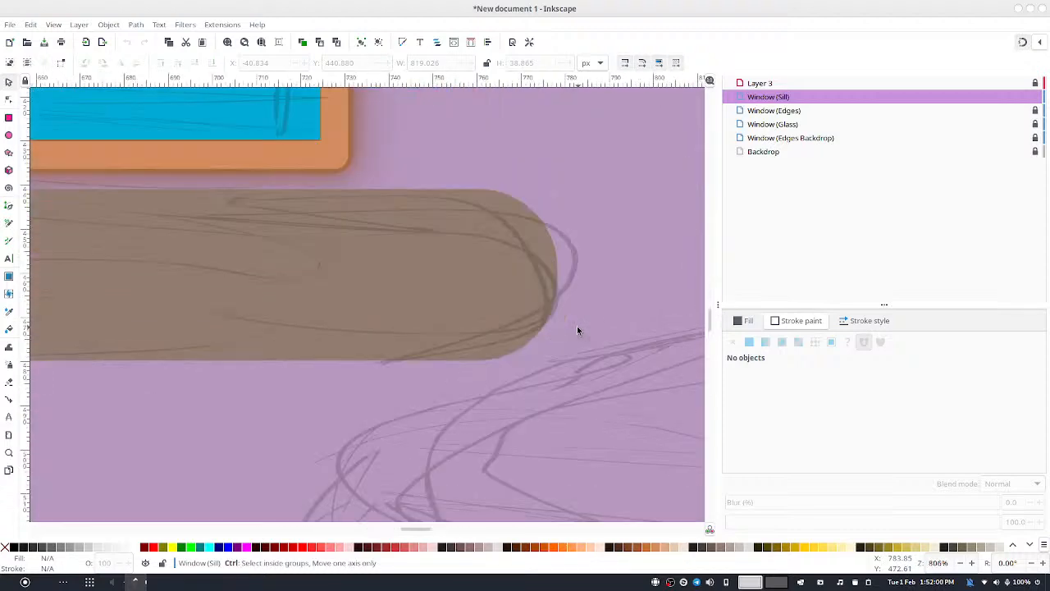
{"action": "mouse_move", "coordinate": [461, 313]}
{"action": "left_mouse_down"}
{"action": "mouse_move", "coordinate": [476, 283]}
{"action": "mouse_move", "coordinate": [478, 325]}
{"action": "mouse_move", "coordinate": [463, 309]}
{"action": "left_mouse_up"}
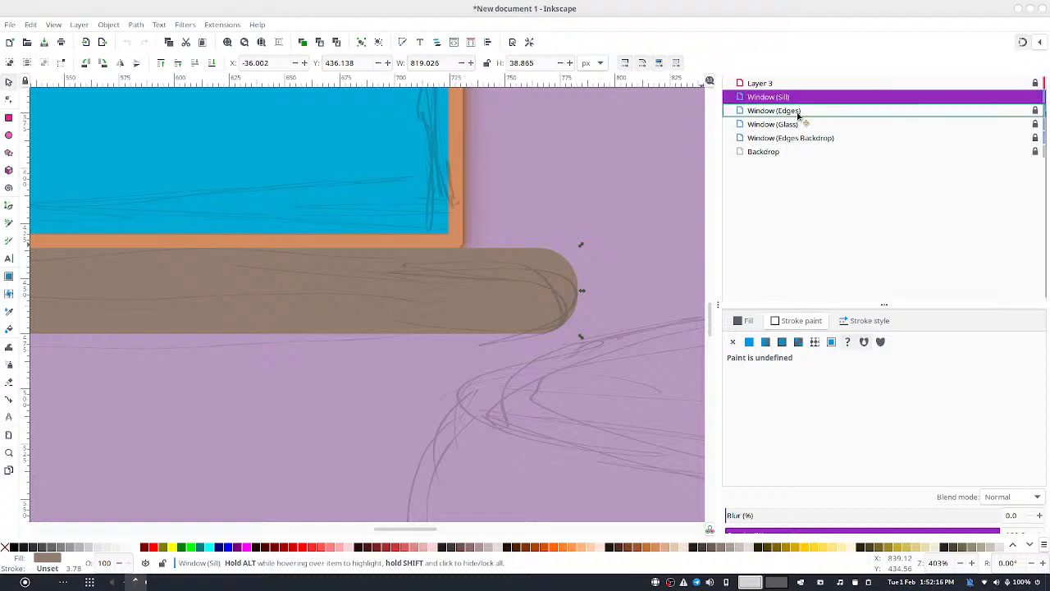
Move the Window (Sill) layer below Window (Edges Backdrop), directly above the Backdrop layer
{"action": "left_click_drag", "start_coordinate": [824, 145], "coordinate": [816, 166]}
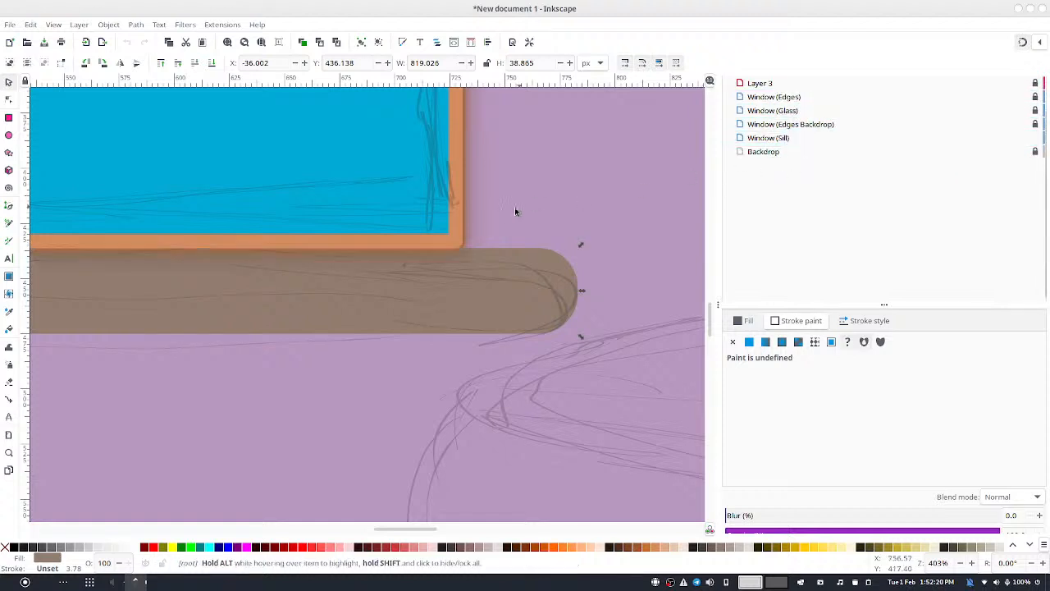
{"action": "scroll", "coordinate": [381, 243], "scroll_direction": "left", "scroll_amount": 5}
{"action": "left_click_drag", "start_coordinate": [233, 259], "coordinate": [553, 267]}
{"action": "left_click_drag", "start_coordinate": [435, 280], "coordinate": [474, 286]}
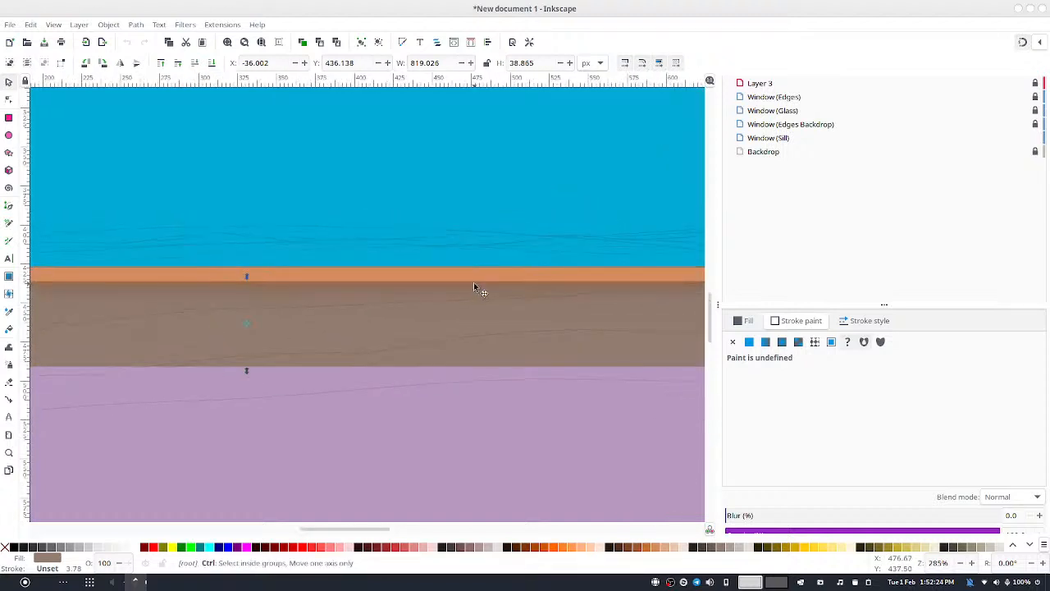
{"action": "scroll", "coordinate": [474, 288], "scroll_direction": "down", "scroll_amount": 3}
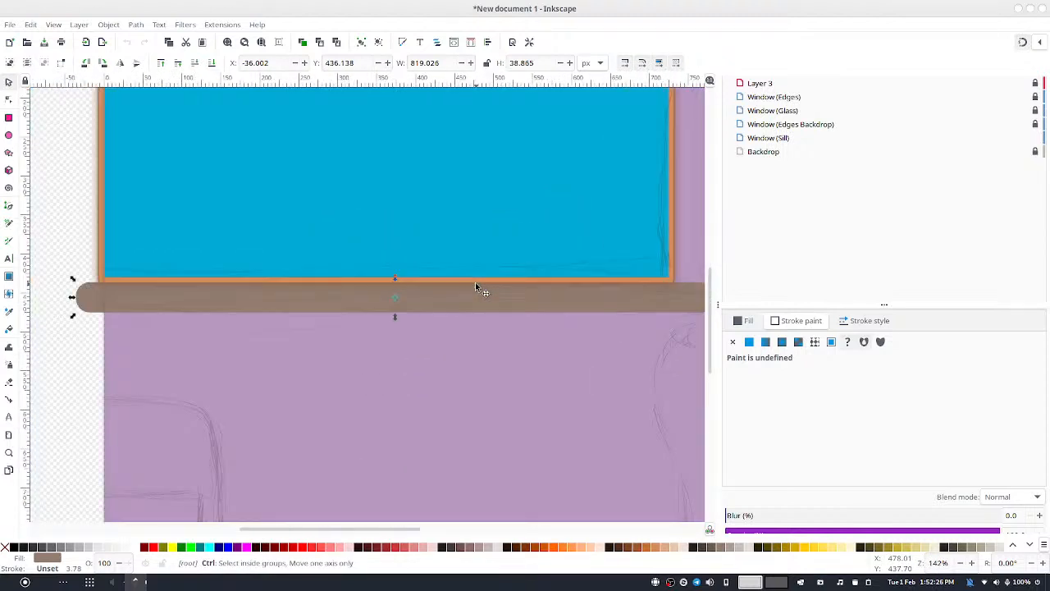
{"action": "left_click_drag", "start_coordinate": [534, 257], "coordinate": [432, 286]}
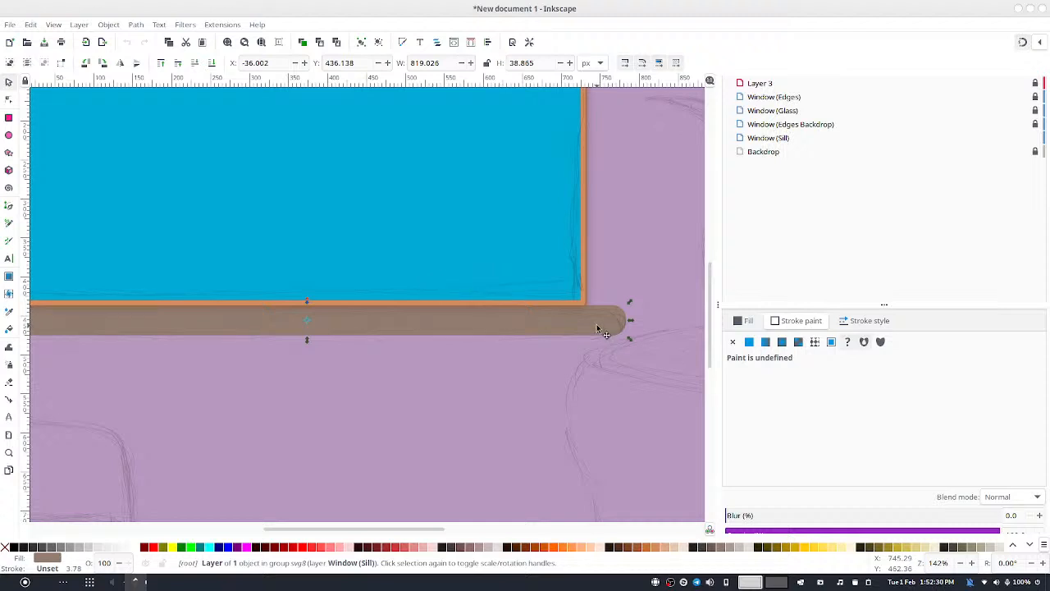
Shift the sill up and left to about X -41, Y 429 px so its upper edge tucks under the frame
{"action": "left_click_drag", "start_coordinate": [596, 327], "coordinate": [594, 322]}
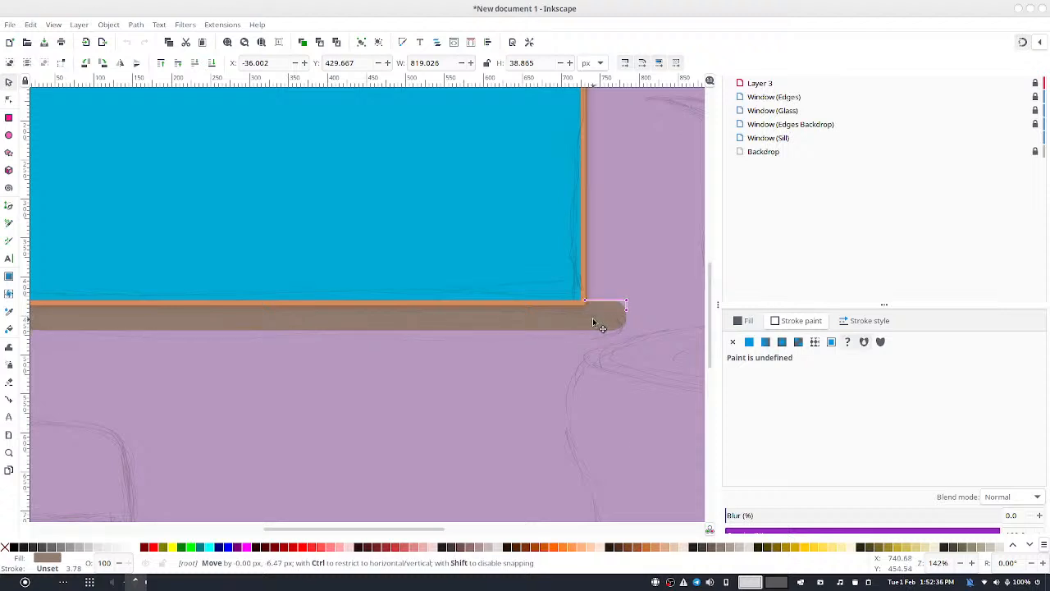
{"action": "left_click_drag", "start_coordinate": [594, 321], "coordinate": [590, 321]}
{"action": "scroll", "coordinate": [630, 256], "scroll_direction": "left", "scroll_amount": 10}
{"action": "left_click_drag", "start_coordinate": [630, 251], "coordinate": [437, 260]}
{"action": "scroll", "coordinate": [443, 259], "scroll_direction": "down", "scroll_amount": 2}
{"action": "scroll", "coordinate": [443, 258], "scroll_direction": "left", "scroll_amount": 1}
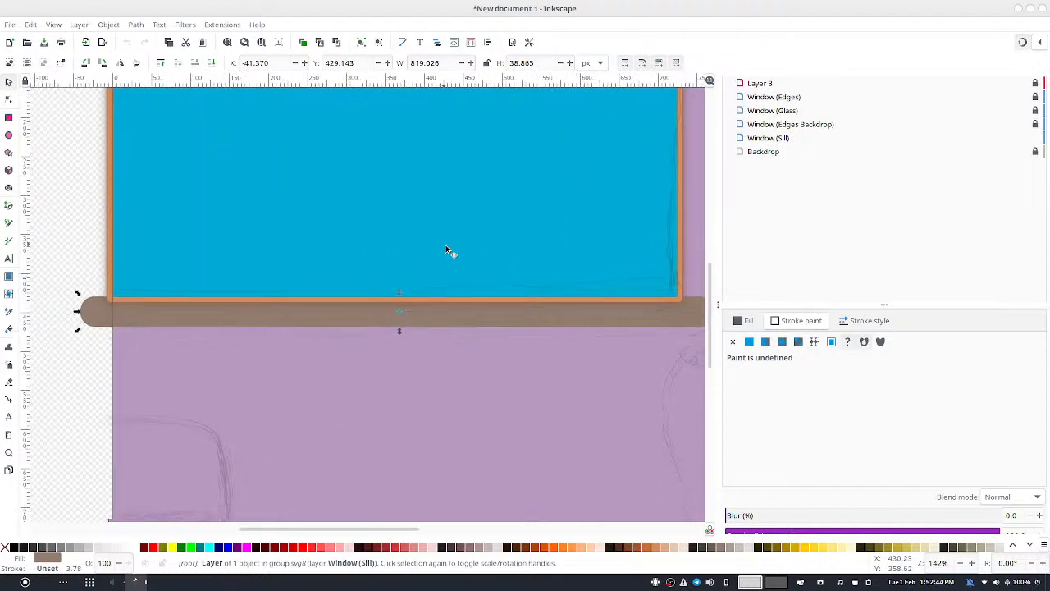
{"action": "scroll", "coordinate": [150, 223], "scroll_direction": "left", "scroll_amount": 2}
{"action": "scroll", "coordinate": [150, 224], "scroll_direction": "up", "scroll_amount": 1}
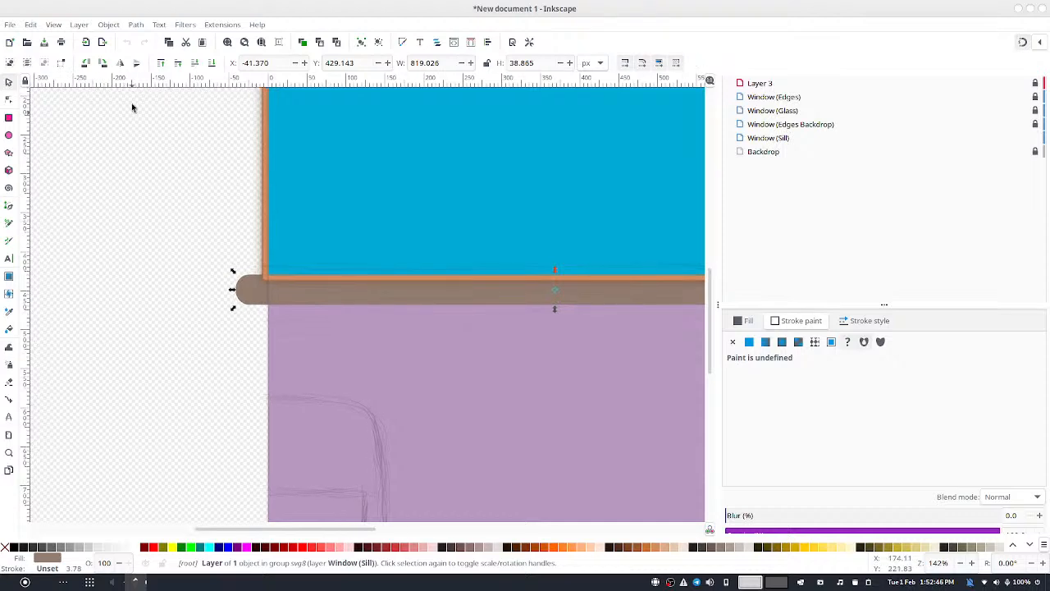
Convert the sill to a path and delete the two outermost nodes of its rounded left end
{"action": "left_click", "coordinate": [134, 26]}
{"action": "left_click", "coordinate": [143, 39]}
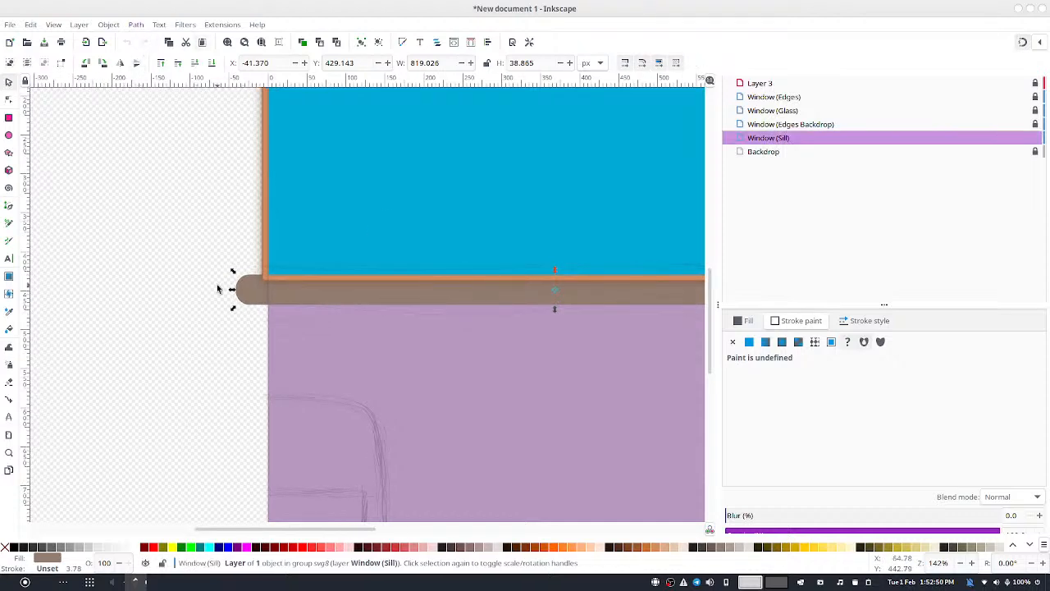
{"action": "left_click", "coordinate": [235, 279]}
{"action": "double_click", "coordinate": [257, 292]}
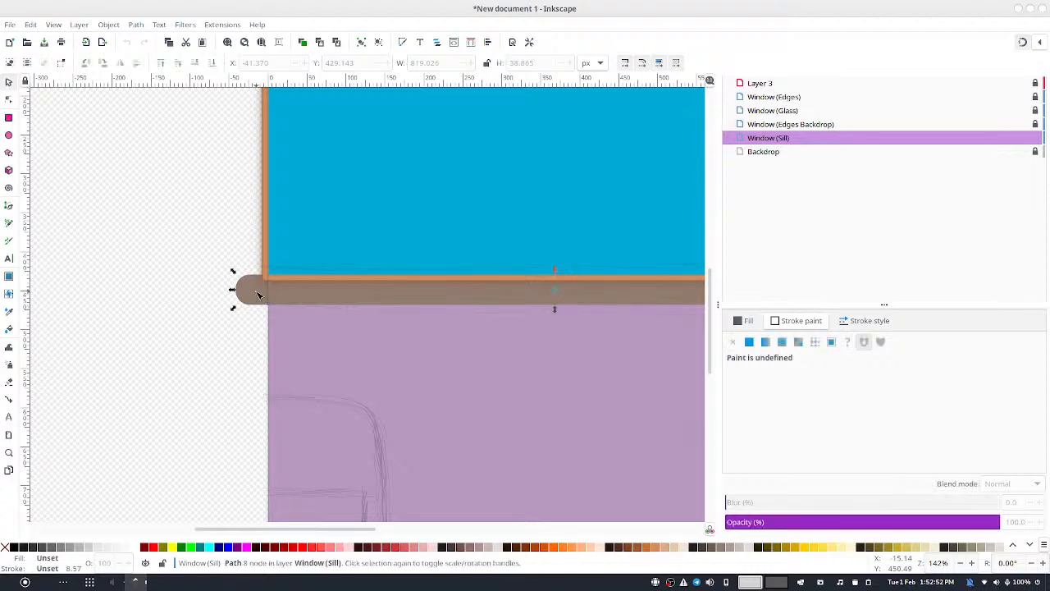
{"action": "left_click_drag", "start_coordinate": [216, 260], "coordinate": [243, 391]}
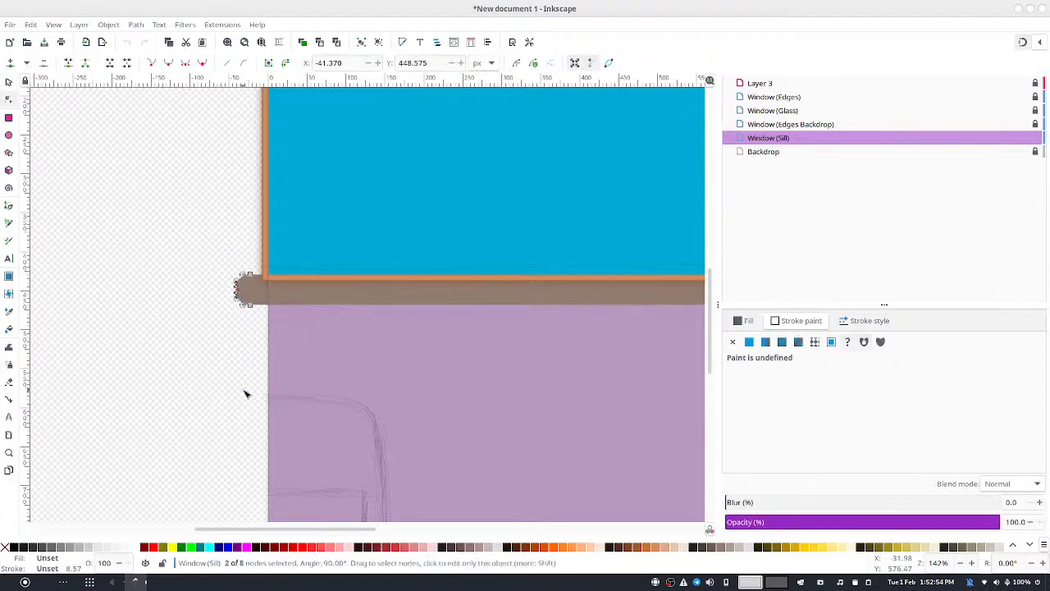
{"action": "left_click", "coordinate": [43, 62]}
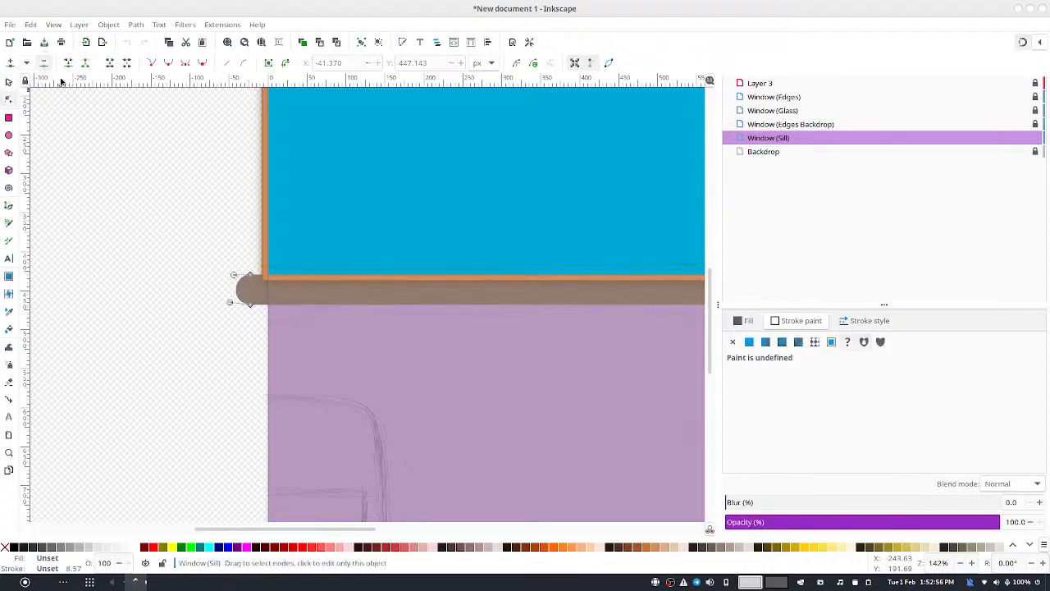
Make the two remaining left-end nodes of the sill corner nodes and align them vertically
{"action": "left_click_drag", "start_coordinate": [201, 223], "coordinate": [305, 408]}
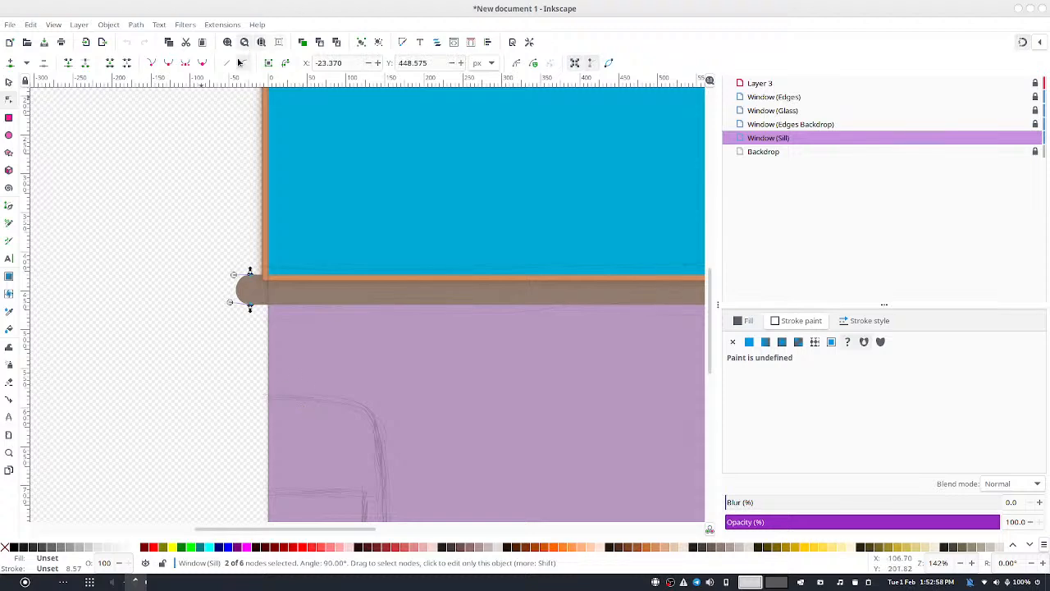
{"action": "left_click", "coordinate": [155, 62]}
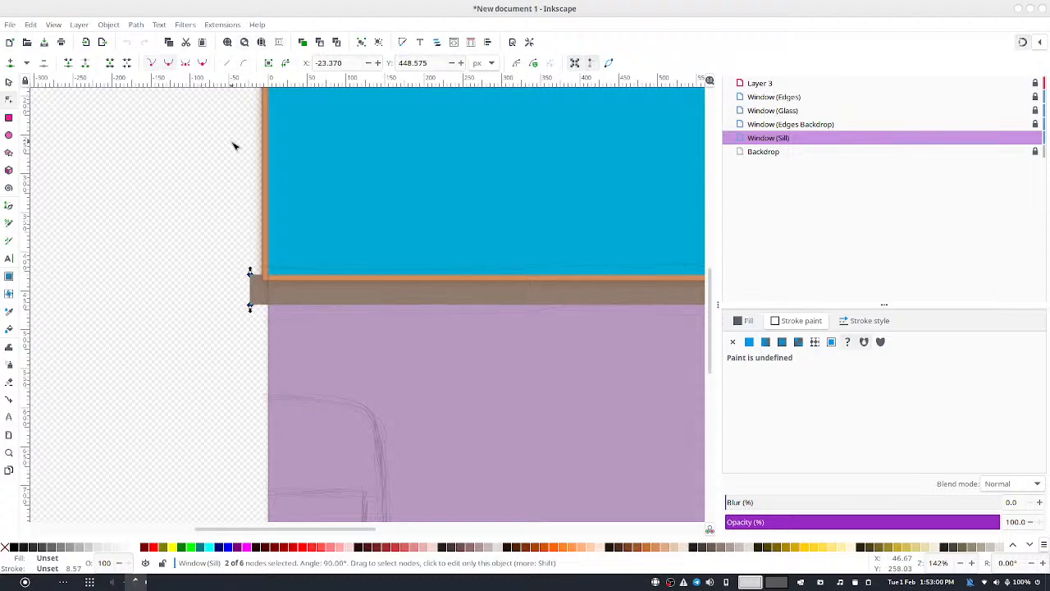
{"action": "left_click_drag", "start_coordinate": [169, 159], "coordinate": [327, 374]}
{"action": "left_click", "coordinate": [487, 42]}
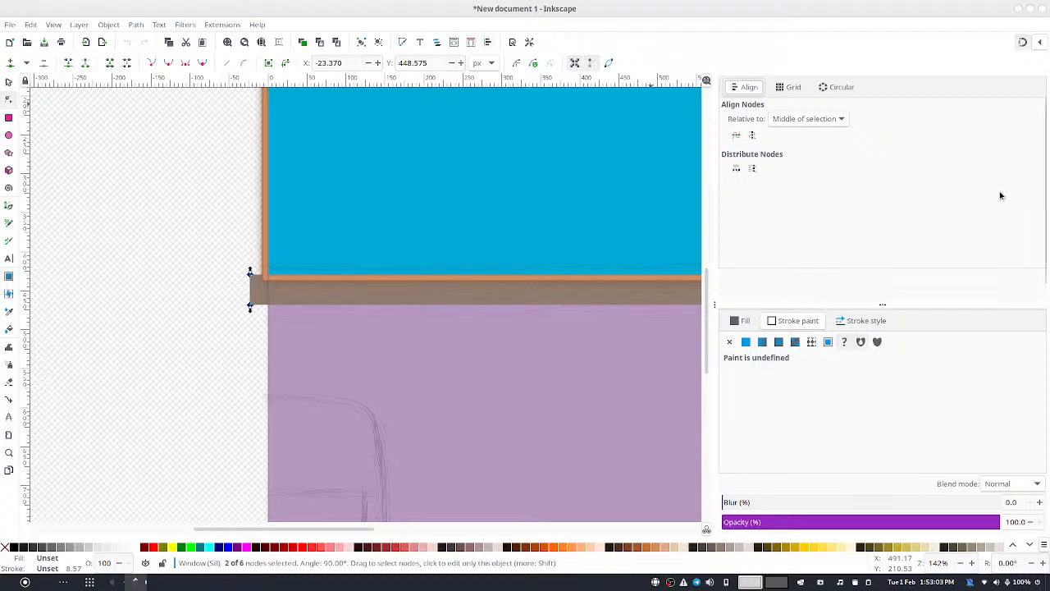
{"action": "left_click", "coordinate": [753, 139]}
{"action": "left_click", "coordinate": [151, 252]}
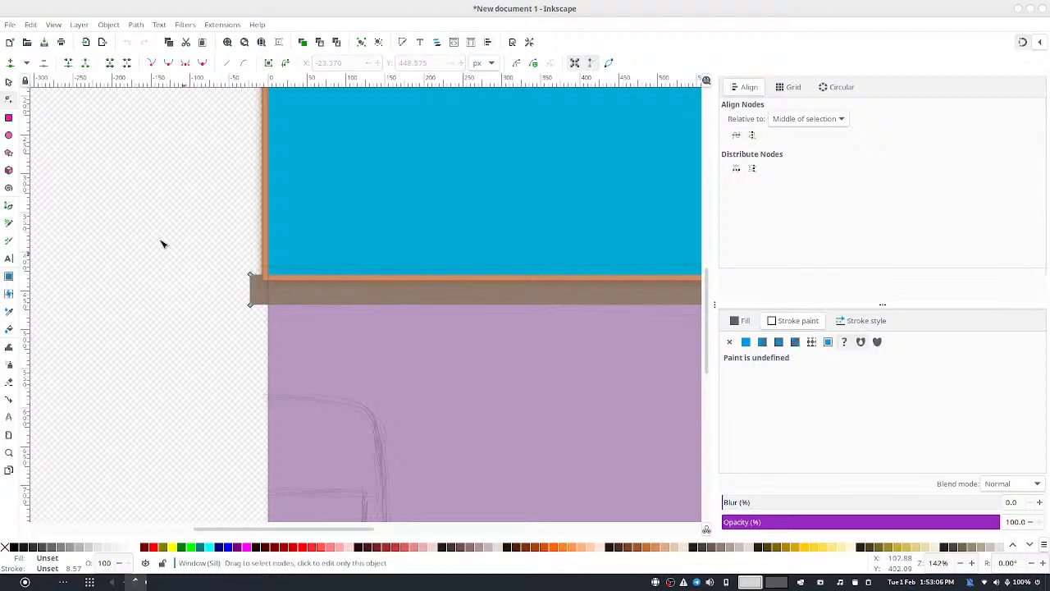
Nudge the sill's two left-end nodes right to X 0.630 px, close to the page's left edge
{"action": "left_click_drag", "start_coordinate": [169, 215], "coordinate": [350, 432]}
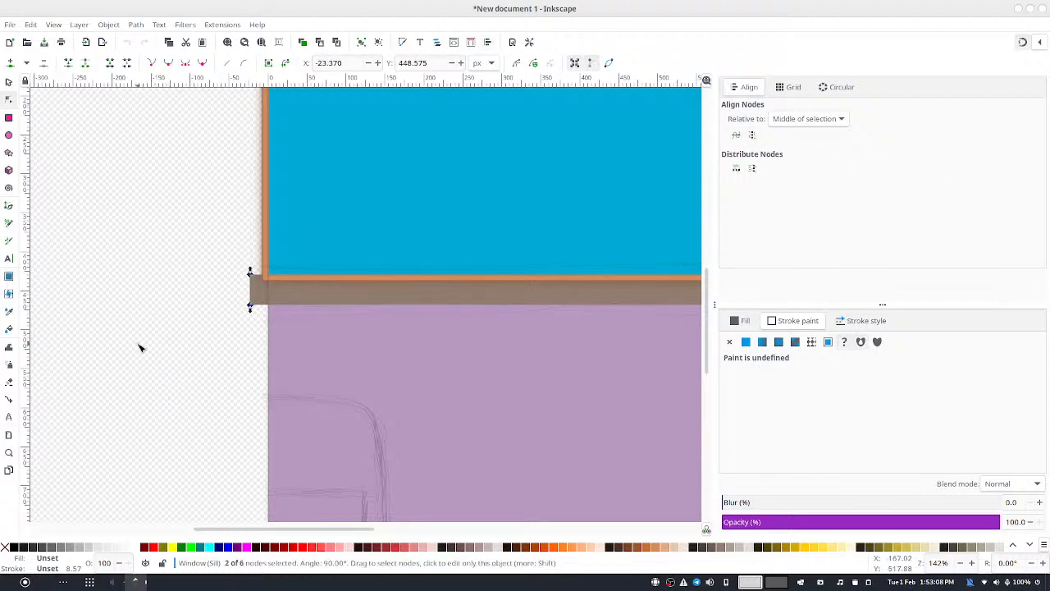
{"action": "key", "text": "Right"}
{"action": "key", "text": "Right"}
{"action": "key", "text": "Right"}
{"action": "key", "text": "Right"}
{"action": "key", "text": "Right"}
{"action": "key", "text": "Right"}
{"action": "key", "text": "Right"}
{"action": "key", "text": "Right"}
{"action": "key", "text": "Right"}
{"action": "key", "text": "Right"}
{"action": "key", "text": "Right"}
{"action": "key", "text": "Right"}
{"action": "left_click", "coordinate": [173, 341]}
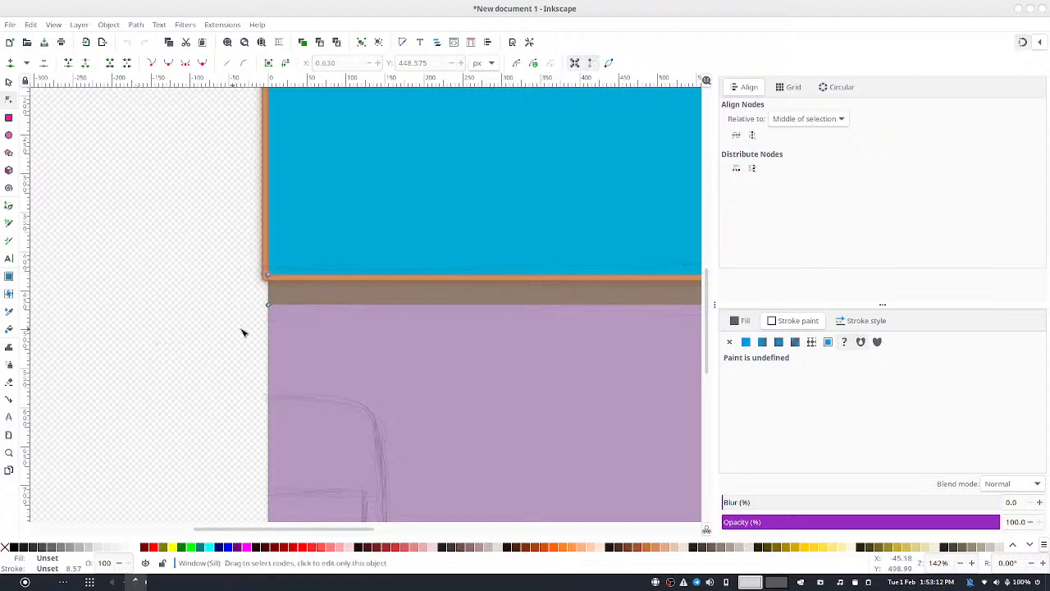
Snap the sill's two left-end nodes to the page's left edge at X 0 and deselect the path
{"action": "scroll", "coordinate": [259, 308], "scroll_direction": "up", "scroll_amount": 8}
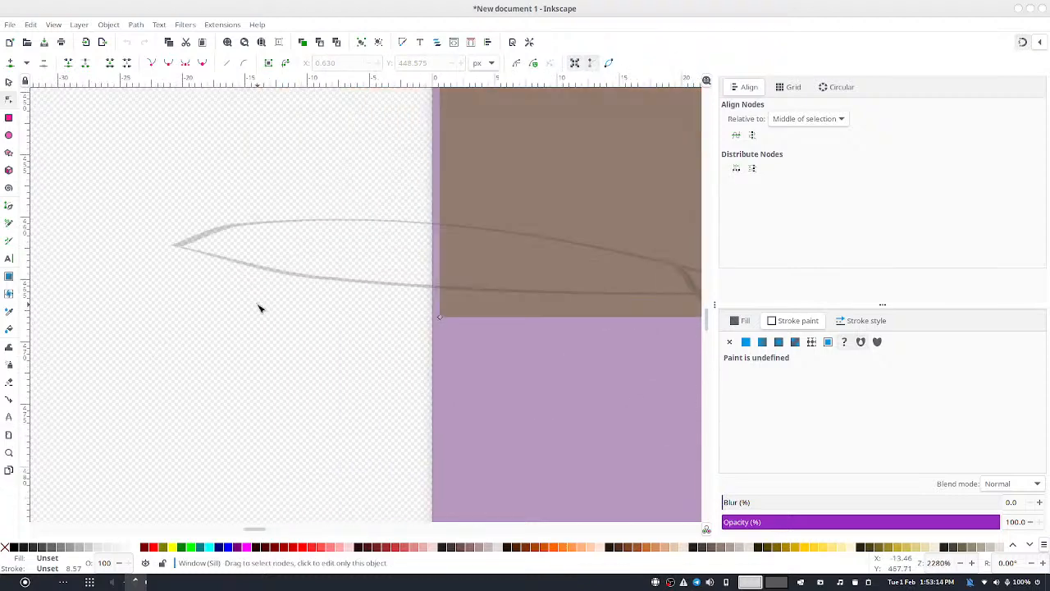
{"action": "scroll", "coordinate": [259, 309], "scroll_direction": "down", "scroll_amount": 4}
{"action": "left_click_drag", "start_coordinate": [298, 164], "coordinate": [337, 355]}
{"action": "scroll", "coordinate": [336, 351], "scroll_direction": "up", "scroll_amount": 4}
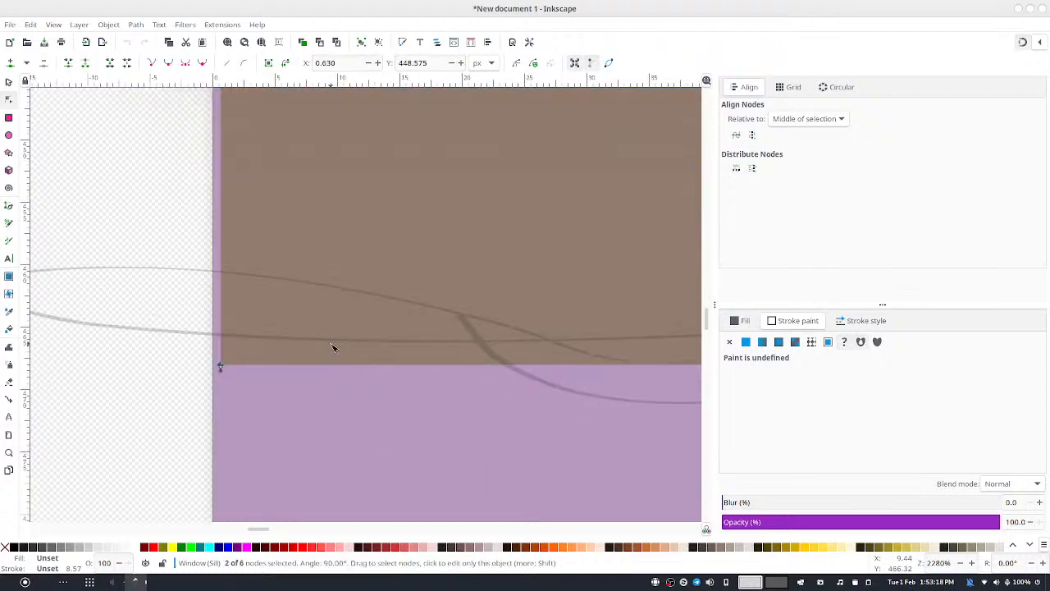
{"action": "key", "text": "Left"}
{"action": "key", "text": "Right"}
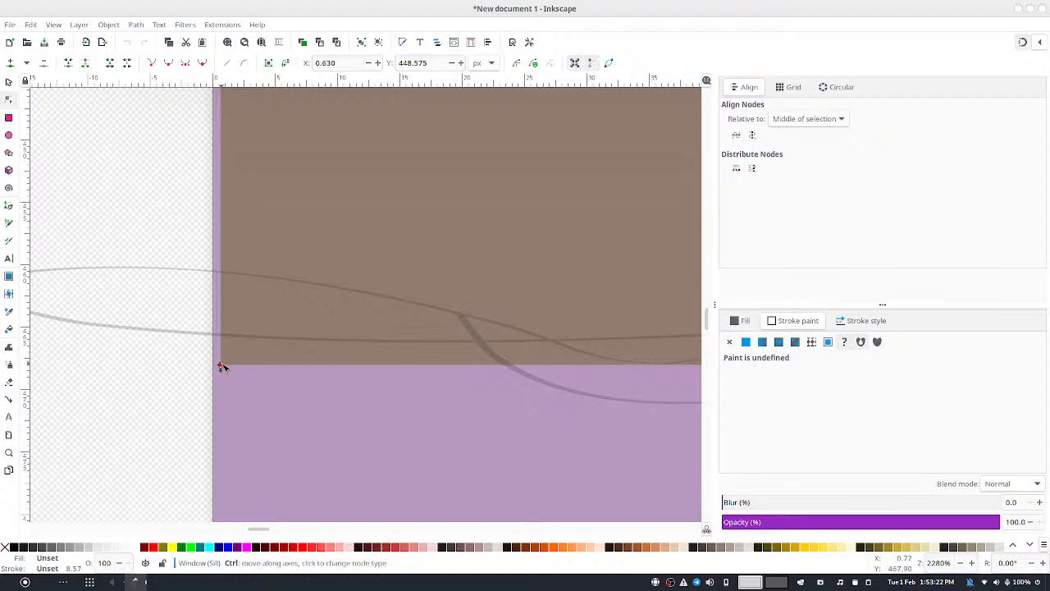
{"action": "left_click_drag", "start_coordinate": [222, 367], "coordinate": [214, 365]}
{"action": "scroll", "coordinate": [363, 286], "scroll_direction": "down", "scroll_amount": 4}
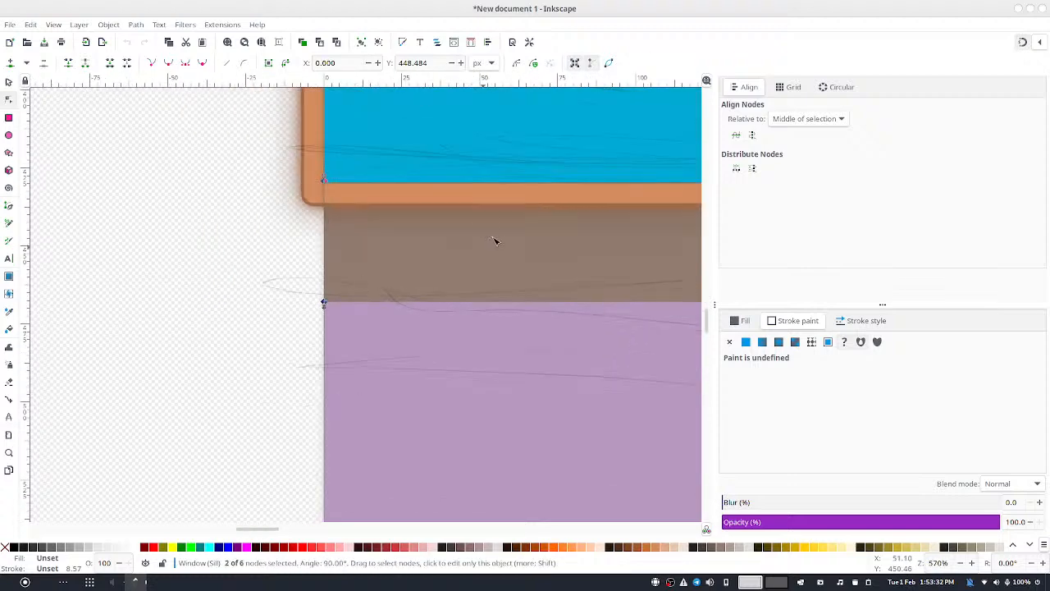
{"action": "left_click_drag", "start_coordinate": [493, 238], "coordinate": [146, 212]}
{"action": "scroll", "coordinate": [566, 271], "scroll_direction": "down", "scroll_amount": 3}
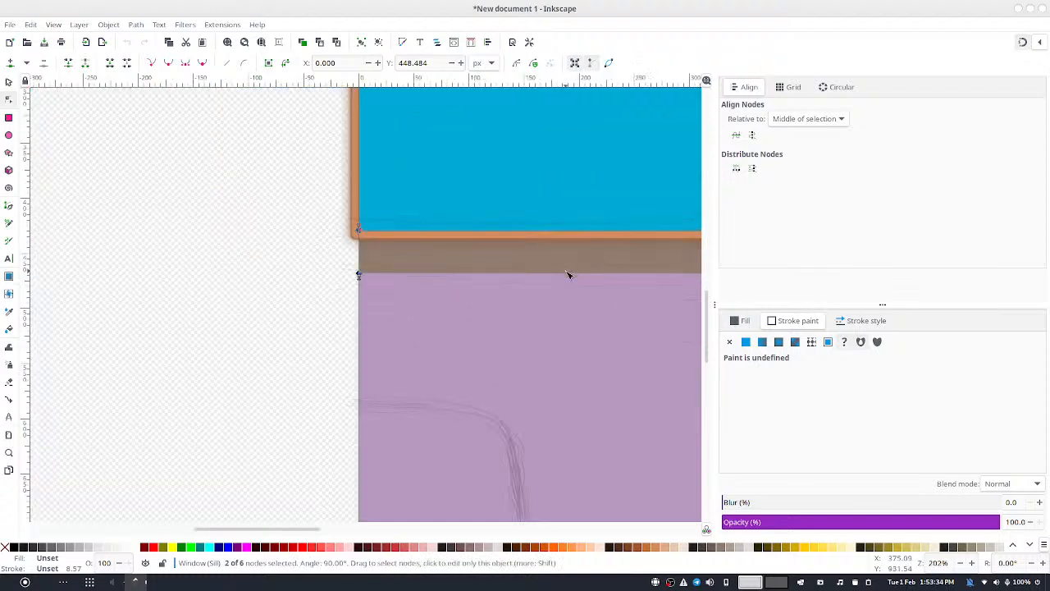
{"action": "left_click_drag", "start_coordinate": [568, 274], "coordinate": [125, 224]}
{"action": "scroll", "coordinate": [666, 246], "scroll_direction": "down", "scroll_amount": 1}
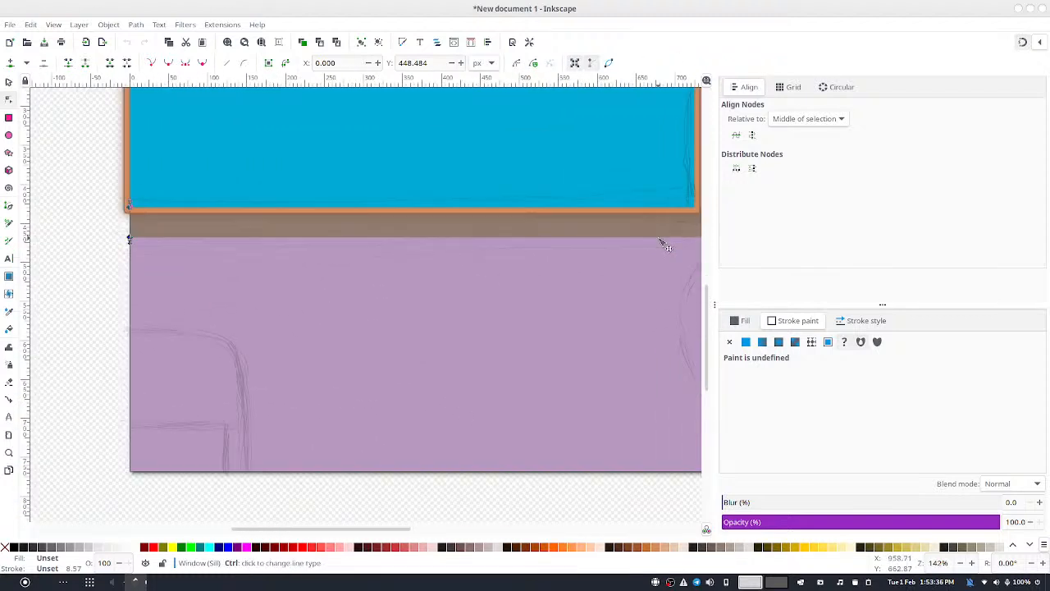
{"action": "scroll", "coordinate": [665, 243], "scroll_direction": "down", "scroll_amount": 2}
{"action": "left_click_drag", "start_coordinate": [626, 268], "coordinate": [497, 321]}
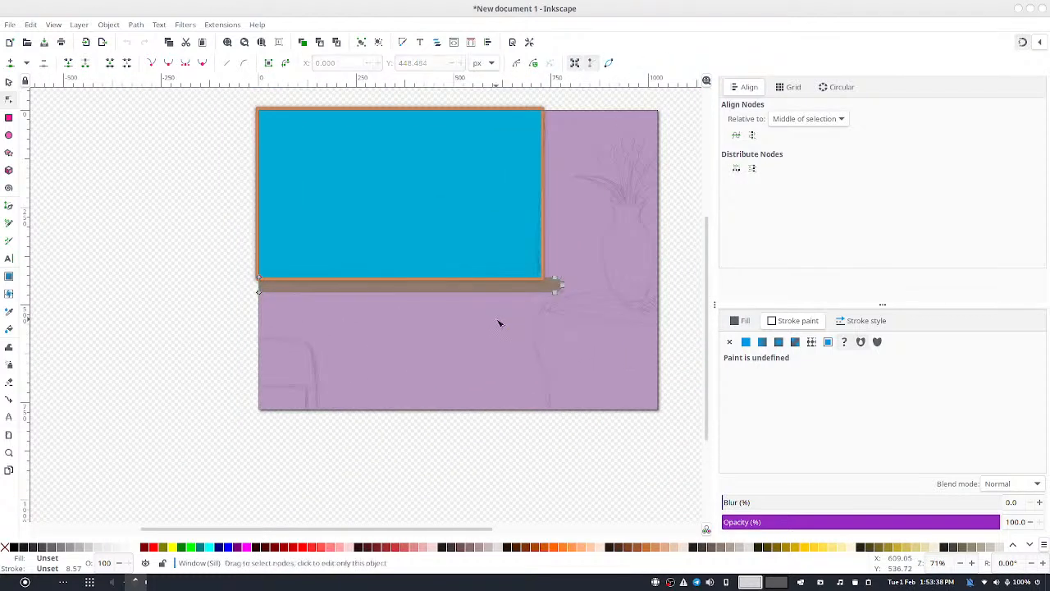
{"action": "key", "text": "Escape"}
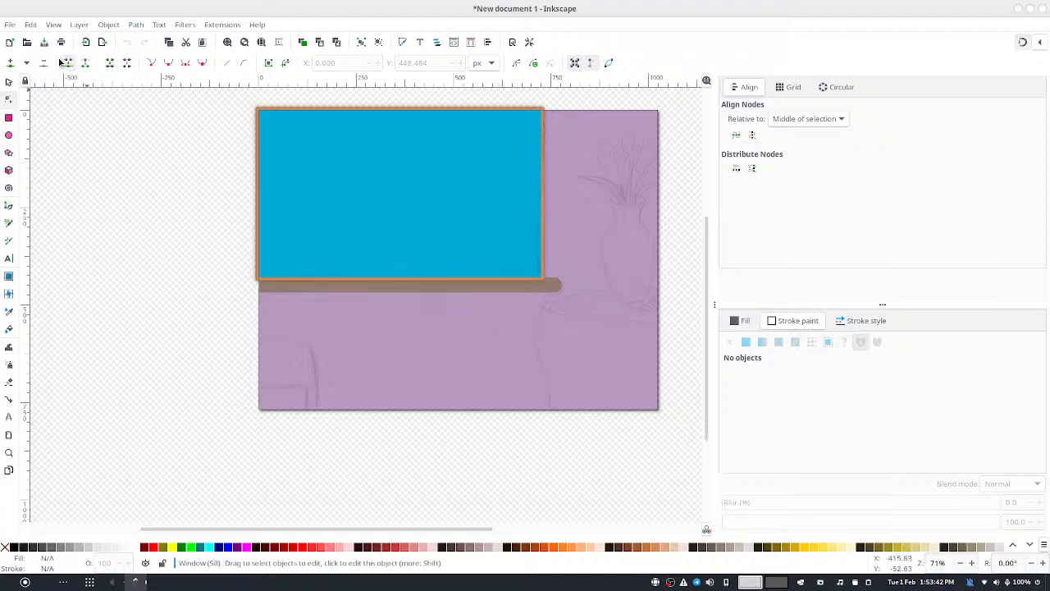
Duplicate the sill and fill the copy with dark brown (483e37)
{"action": "left_click", "coordinate": [8, 82]}
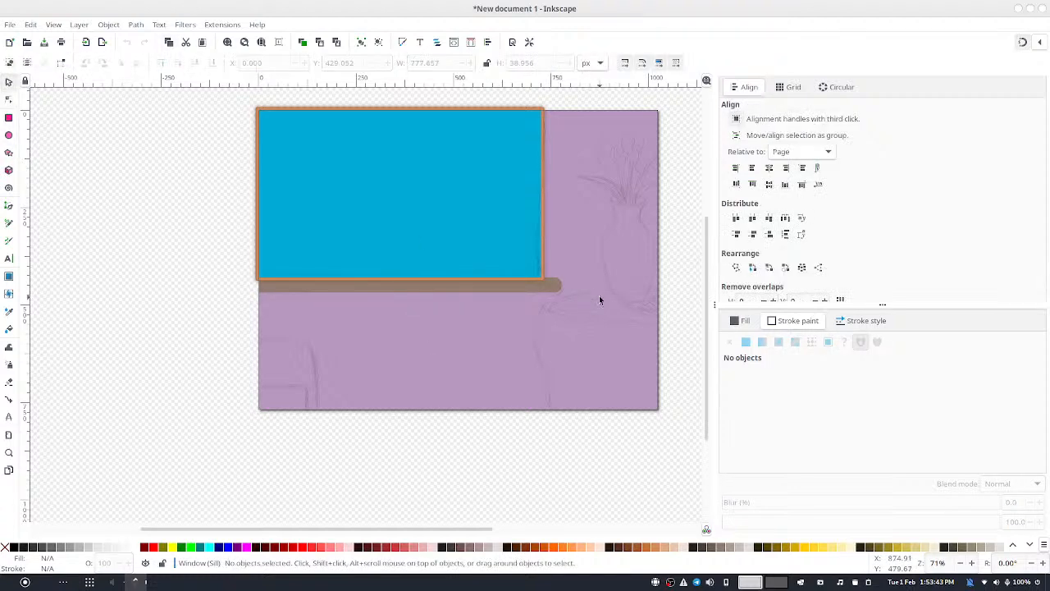
{"action": "left_click", "coordinate": [538, 287]}
{"action": "left_click", "coordinate": [539, 288]}
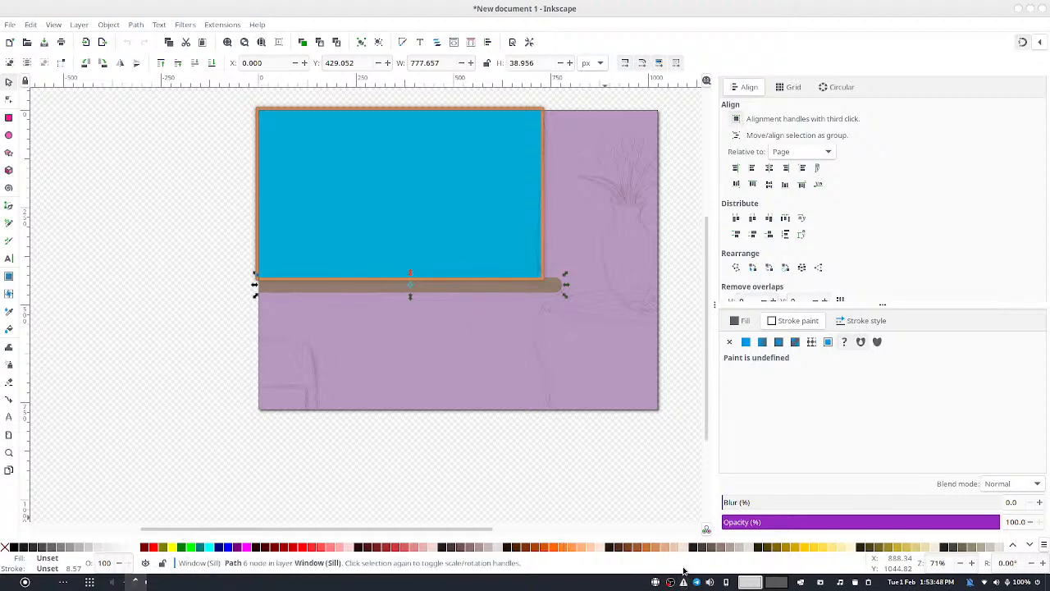
{"action": "left_click", "coordinate": [706, 548]}
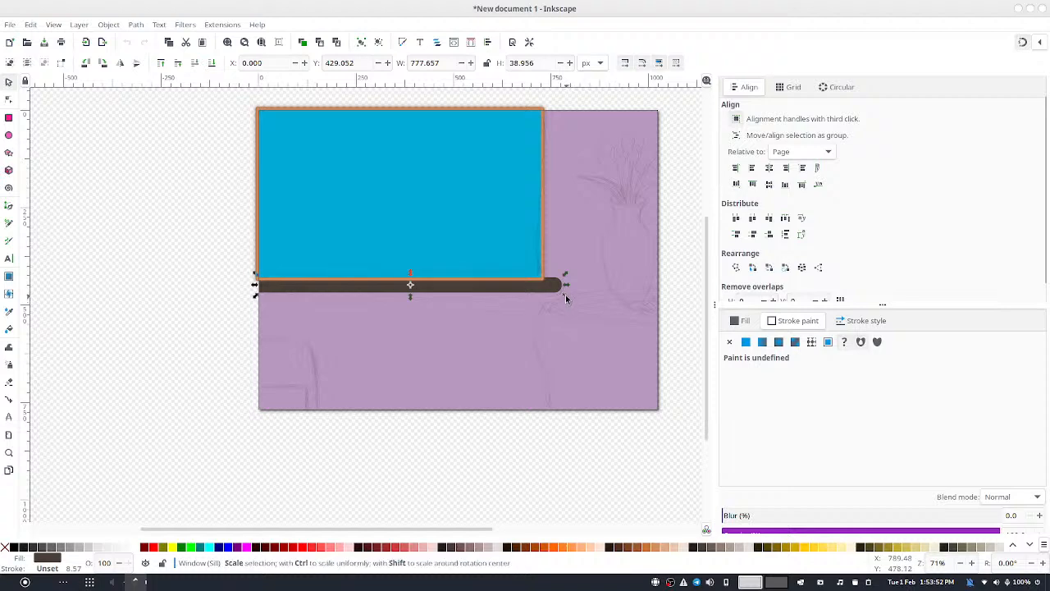
Lock the proportions and scale the dark sill copy down about its centre to about 345 × 17 px
{"action": "left_click_drag", "start_coordinate": [565, 294], "coordinate": [550, 293]}
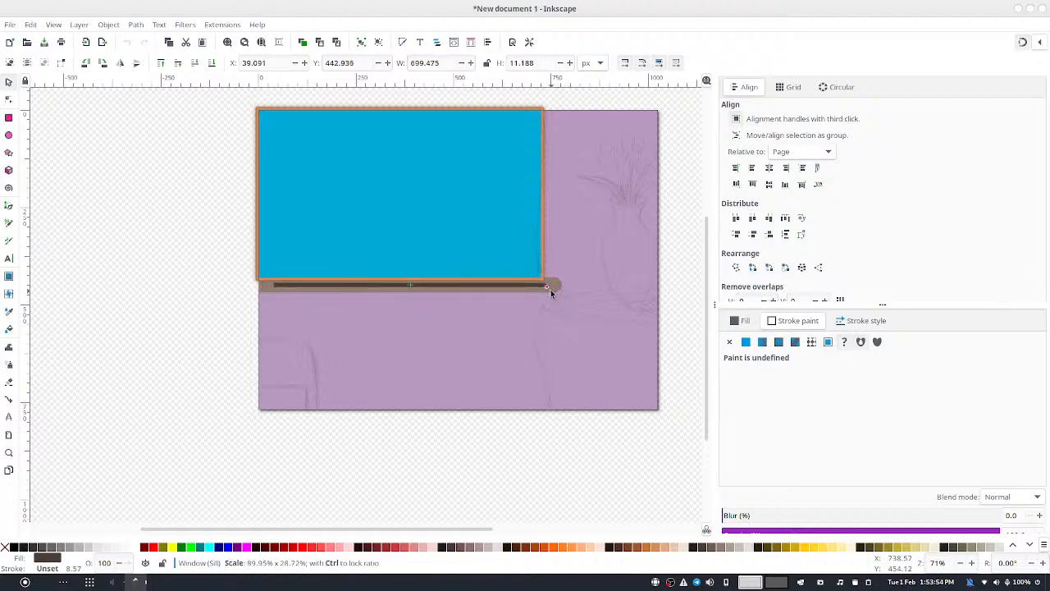
{"action": "key", "text": "Escape"}
{"action": "left_click", "coordinate": [486, 63]}
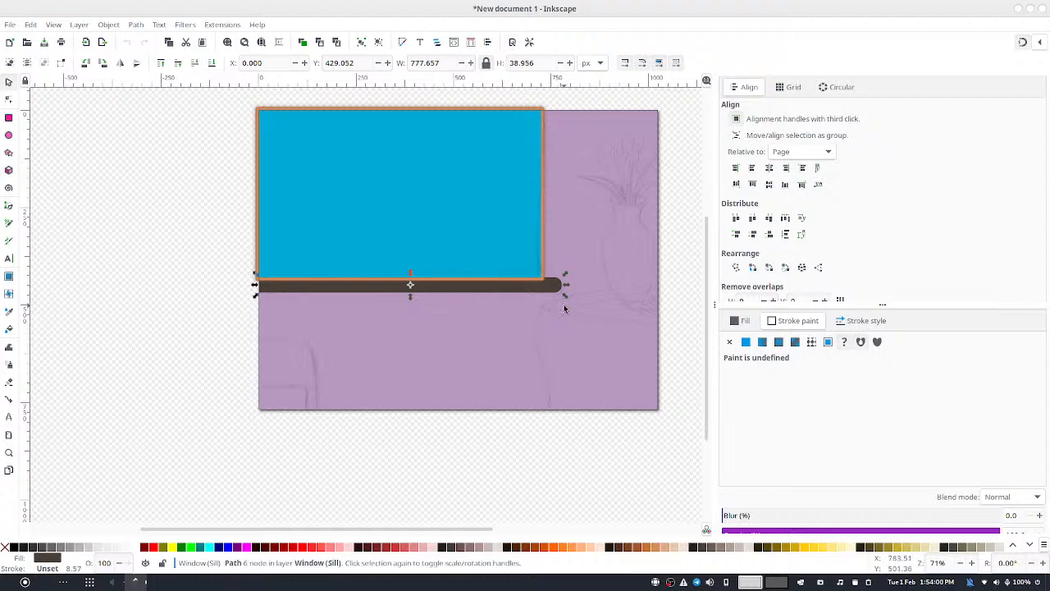
{"action": "left_click_drag", "start_coordinate": [565, 296], "coordinate": [495, 287]}
{"action": "key", "text": "ctrl+z"}
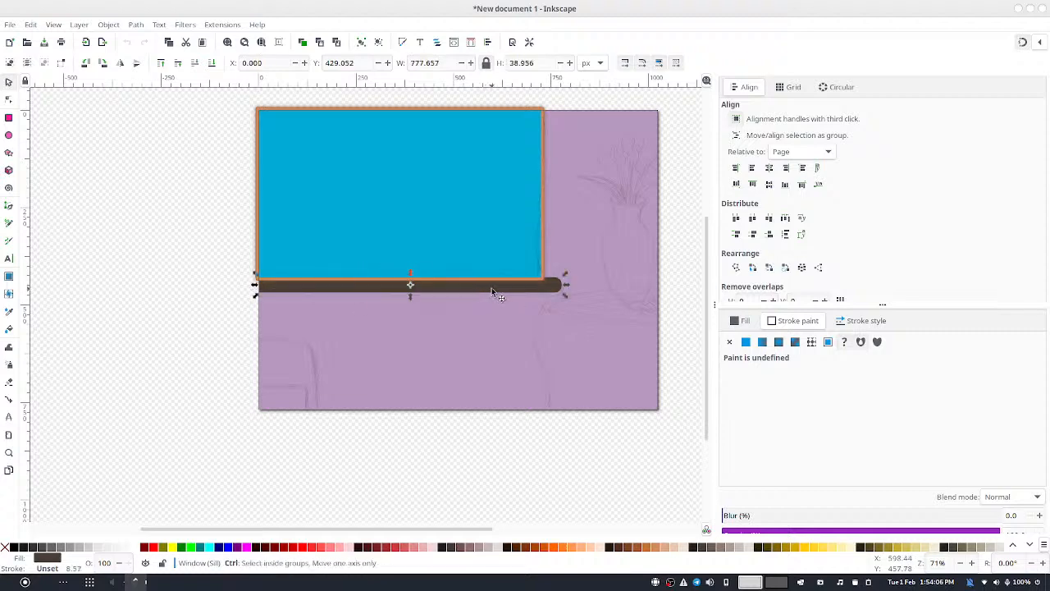
{"action": "key", "text": "ctrl+shift+z"}
{"action": "left_click_drag", "start_coordinate": [473, 295], "coordinate": [403, 291]}
Move the dark bar into the sill's rounded right end, at about X 422, Y 439 px
{"action": "left_click_drag", "start_coordinate": [365, 284], "coordinate": [548, 289]}
{"action": "scroll", "coordinate": [579, 320], "scroll_direction": "up", "scroll_amount": 8, "text": "ctrl"}
{"action": "scroll", "coordinate": [578, 323], "scroll_direction": "down", "scroll_amount": 2, "text": "ctrl"}
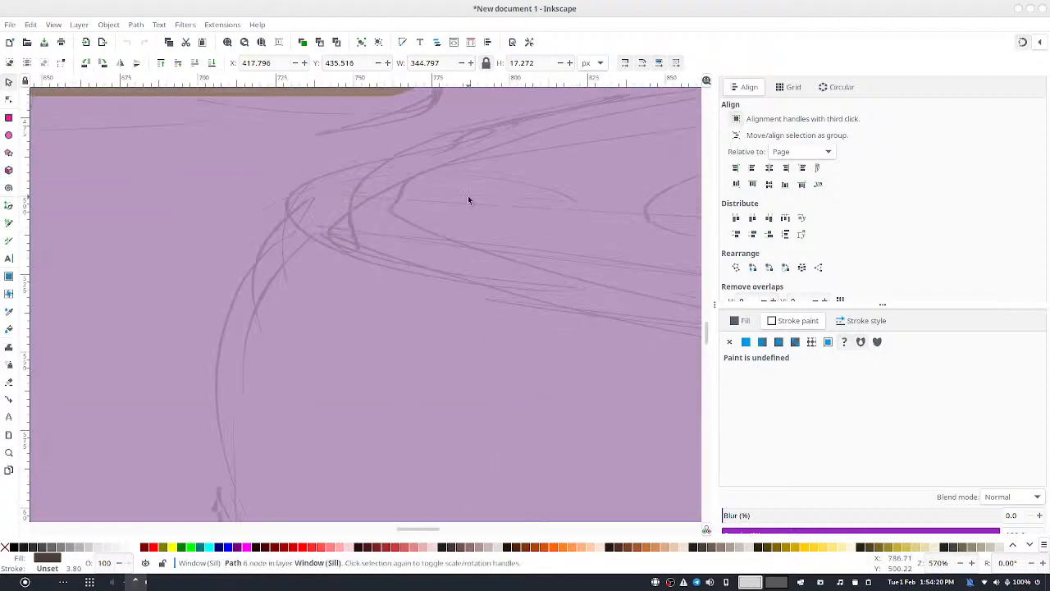
{"action": "left_click_drag", "start_coordinate": [534, 301], "coordinate": [546, 309]}
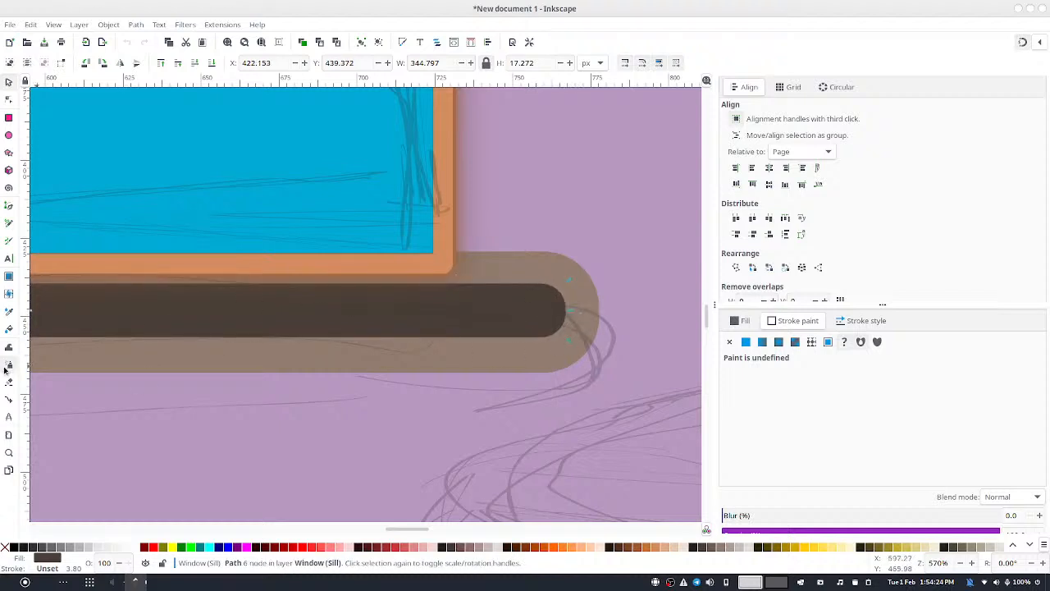
Scale the dark bar down proportionally about its centre to about 169 × 8.5 px
{"action": "left_click_drag", "start_coordinate": [569, 340], "coordinate": [390, 330]}
{"action": "key", "text": "ctrl+z"}
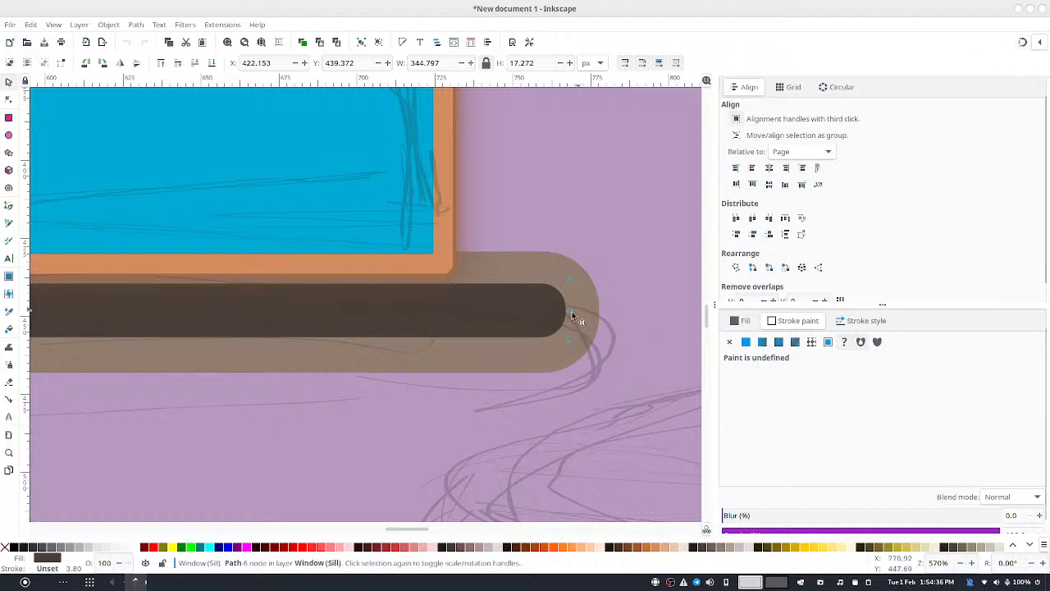
{"action": "left_click_drag", "start_coordinate": [566, 340], "coordinate": [332, 326]}
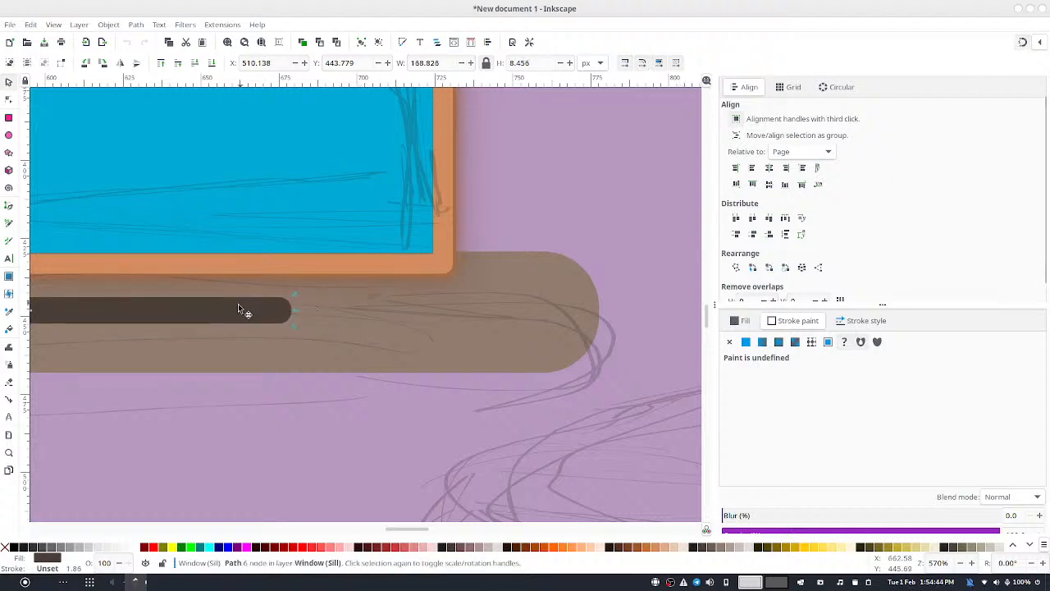
Reposition the thin dark bar near the sill's right end, at about X 594, Y 443 px, and deselect it
{"action": "left_click_drag", "start_coordinate": [229, 312], "coordinate": [509, 309]}
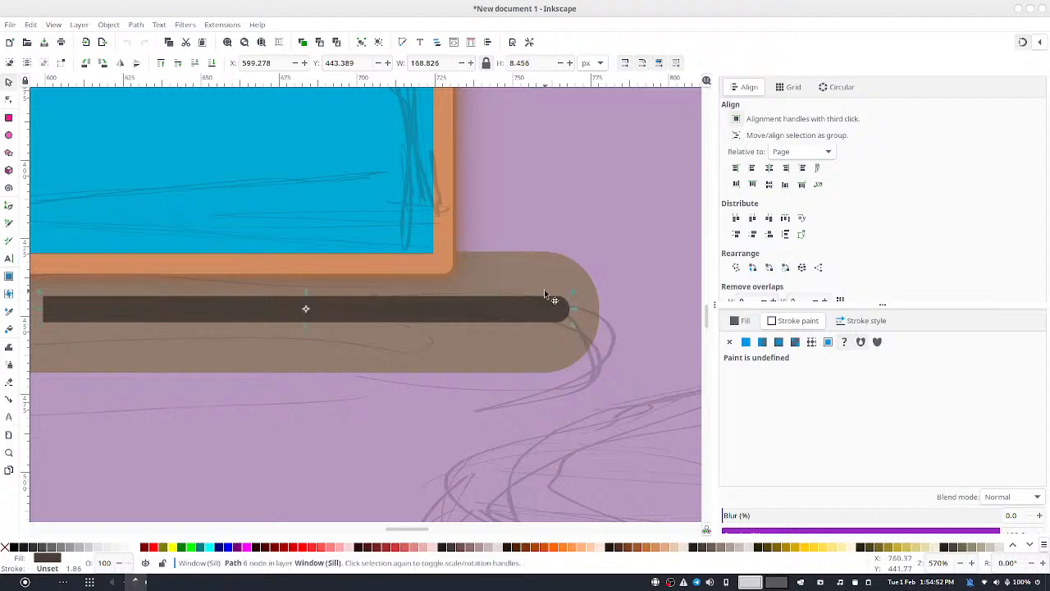
{"action": "scroll", "coordinate": [257, 304], "scroll_direction": "down", "scroll_amount": 2}
{"action": "scroll", "coordinate": [260, 287], "scroll_direction": "up", "scroll_amount": 2}
{"action": "left_click_drag", "start_coordinate": [488, 313], "coordinate": [480, 311]}
{"action": "left_click", "coordinate": [577, 249]}
Select the dark bar's two left-end nodes and extend them left along the sill to X 9.767 px
{"action": "scroll", "coordinate": [493, 239], "scroll_direction": "down", "scroll_amount": 4}
{"action": "scroll", "coordinate": [454, 232], "scroll_direction": "down", "scroll_amount": 5}
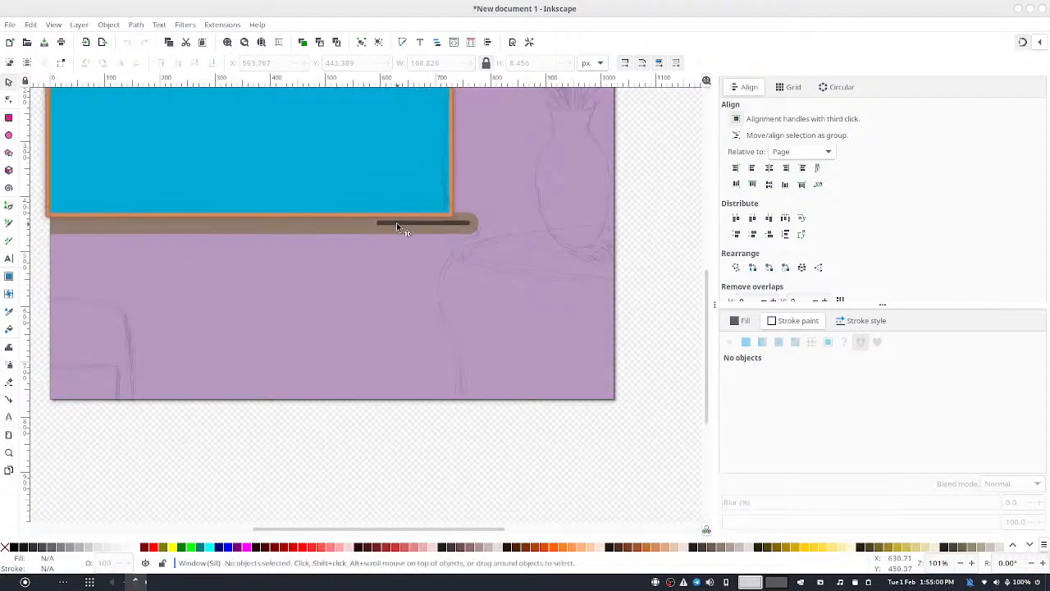
{"action": "double_click", "coordinate": [396, 222]}
{"action": "left_click_drag", "start_coordinate": [371, 232], "coordinate": [402, 278]}
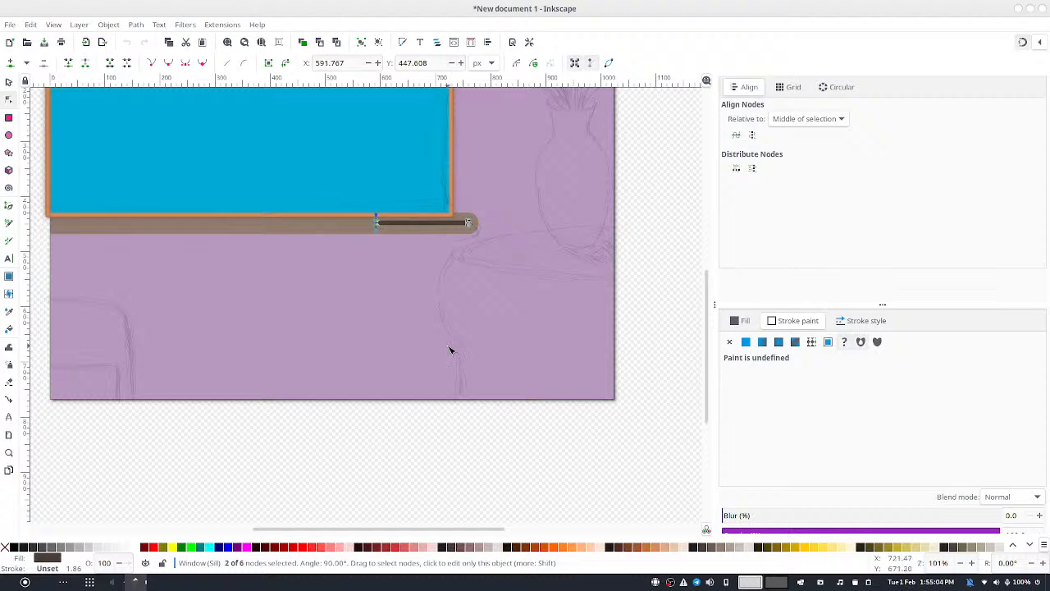
{"action": "key", "text": "Left"}
{"action": "key", "text": "Left"}
{"action": "key", "text": "Left"}
{"action": "key", "text": "Left"}
{"action": "key", "text": "Left"}
{"action": "key", "text": "Left"}
{"action": "key", "text": "Left"}
{"action": "key", "text": "Left"}
{"action": "key", "text": "Left"}
{"action": "key", "text": "Left"}
{"action": "key", "text": "Left"}
{"action": "key", "text": "Left"}
{"action": "key", "text": "Left"}
{"action": "key", "text": "Left"}
{"action": "key", "text": "Left"}
{"action": "key", "text": "Left"}
{"action": "key", "text": "Left"}
{"action": "key", "text": "Left"}
{"action": "key", "text": "Left"}
{"action": "key", "text": "Left"}
{"action": "key", "text": "Left"}
{"action": "key", "text": "Left"}
{"action": "key", "text": "Left"}
{"action": "key", "text": "Left"}
{"action": "key", "text": "Left"}
{"action": "key", "text": "Left"}
{"action": "key", "text": "Left"}
{"action": "key", "text": "Left"}
{"action": "key", "text": "Left"}
{"action": "key", "text": "Left"}
{"action": "key", "text": "Left"}
{"action": "key", "text": "Left"}
{"action": "key", "text": "Left"}
{"action": "key", "text": "Left"}
{"action": "key", "text": "Left"}
{"action": "key", "text": "Left"}
{"action": "key", "text": "Left"}
{"action": "key", "text": "Left"}
{"action": "key", "text": "Left"}
{"action": "key", "text": "Left"}
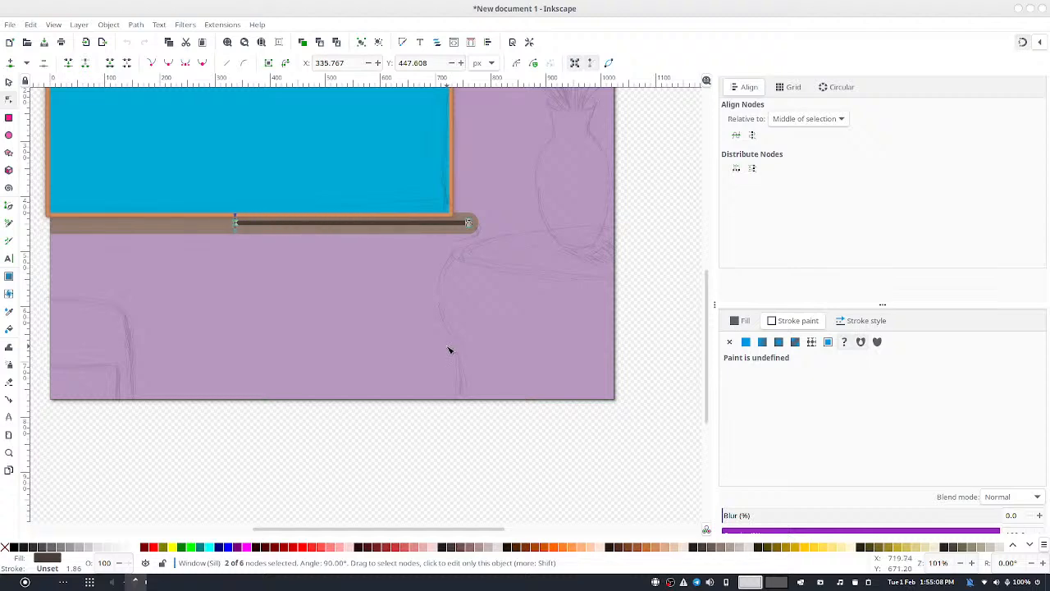
{"action": "key", "text": "Left"}
{"action": "key", "text": "Left"}
{"action": "key", "text": "Left"}
{"action": "key", "text": "Left"}
{"action": "key", "text": "Left"}
{"action": "key", "text": "Left"}
{"action": "key", "text": "Left"}
{"action": "key", "text": "Left"}
{"action": "key", "text": "Left"}
{"action": "key", "text": "Left"}
{"action": "key", "text": "Left"}
{"action": "key", "text": "Left"}
{"action": "key", "text": "Left"}
{"action": "key", "text": "Left"}
{"action": "key", "text": "Left"}
{"action": "key", "text": "Left"}
{"action": "key", "text": "Left"}
{"action": "key", "text": "Left"}
{"action": "key", "text": "Left"}
{"action": "key", "text": "Left"}
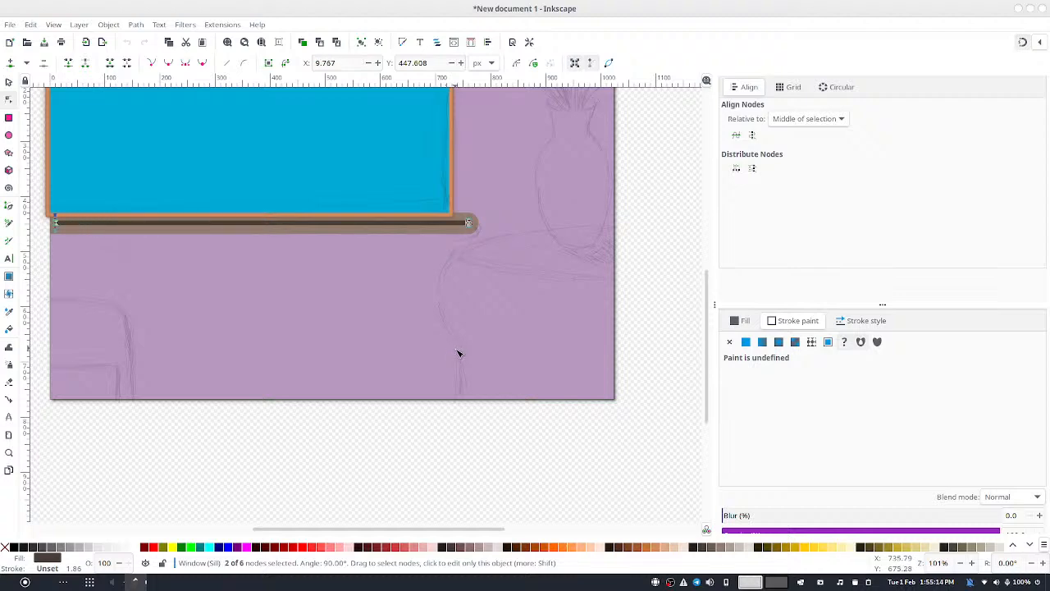
Nudge the dark bar's left-end nodes back right to X 21.767 px and deselect the path
{"action": "scroll", "coordinate": [129, 272], "scroll_direction": "up", "scroll_amount": 3, "text": "ctrl"}
{"action": "scroll", "coordinate": [136, 271], "scroll_direction": "down", "scroll_amount": 3, "text": "ctrl"}
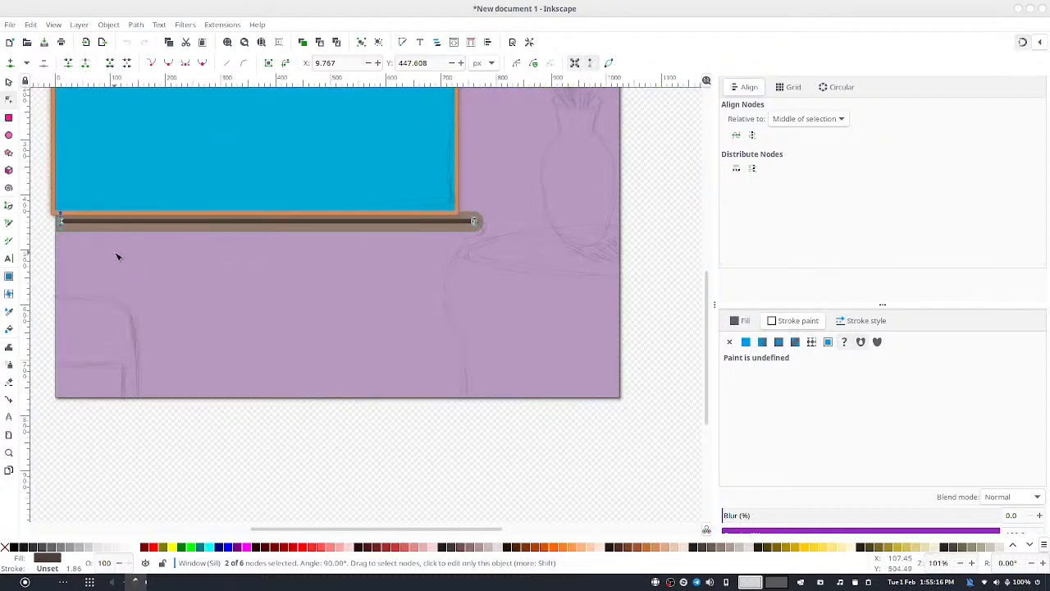
{"action": "scroll", "coordinate": [527, 359], "scroll_direction": "up", "scroll_amount": 6, "text": "ctrl"}
{"action": "scroll", "coordinate": [520, 369], "scroll_direction": "down", "scroll_amount": 2, "text": "ctrl"}
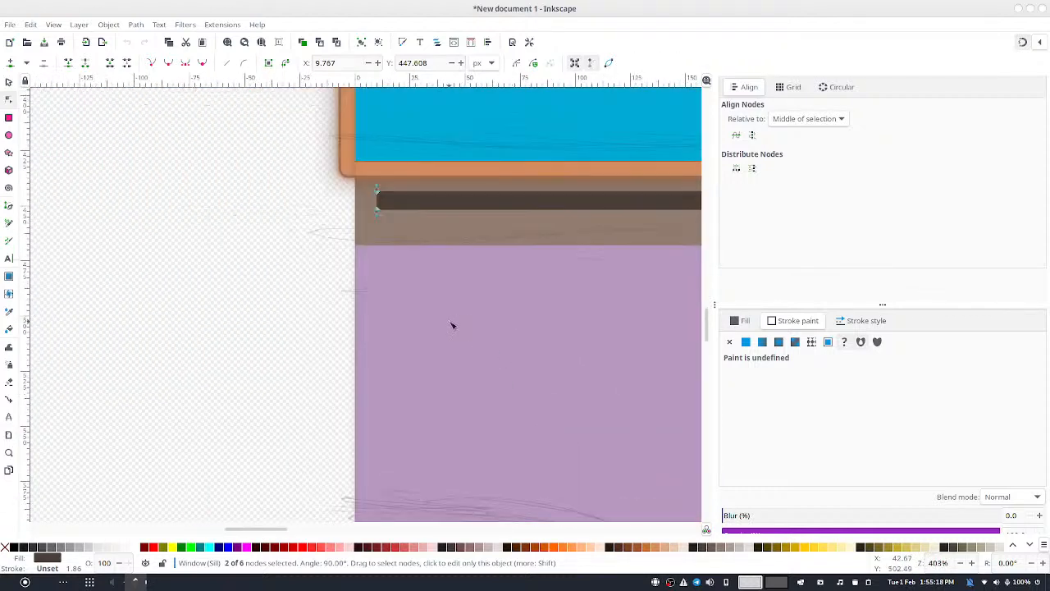
{"action": "key", "text": "Right"}
{"action": "key", "text": "Up"}
{"action": "key", "text": "Right"}
{"action": "key", "text": "Down"}
{"action": "key", "text": "Right"}
{"action": "key", "text": "Right"}
{"action": "key", "text": "Right"}
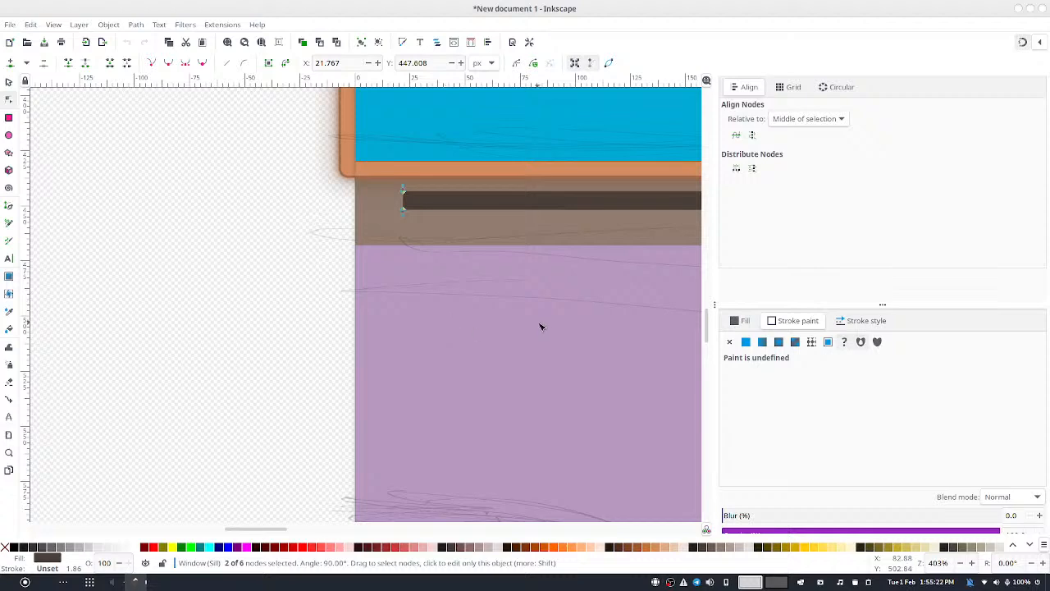
{"action": "key", "text": "Escape"}
{"action": "key", "text": "Escape"}
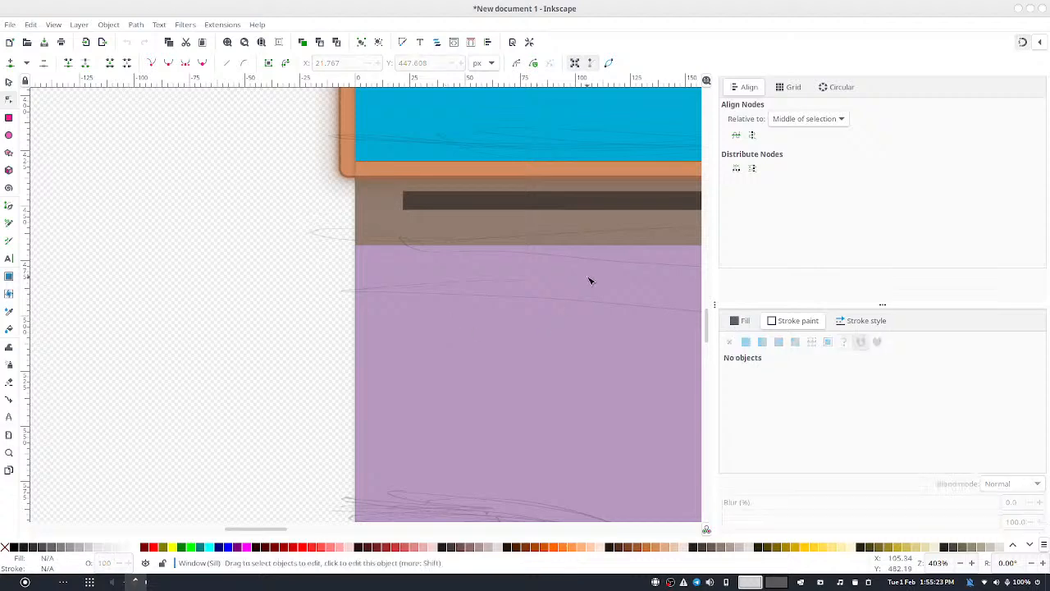
Select the dark bar and set its blur to 23.6% so it shades the sill softly
{"action": "left_click", "coordinate": [13, 83]}
{"action": "left_click", "coordinate": [429, 205]}
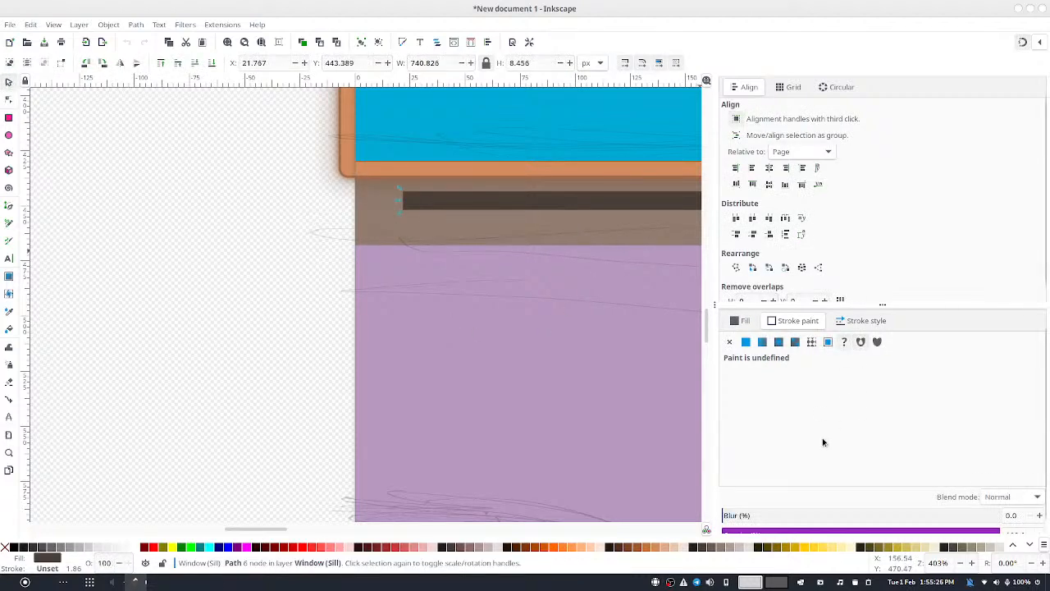
{"action": "left_click", "coordinate": [767, 514]}
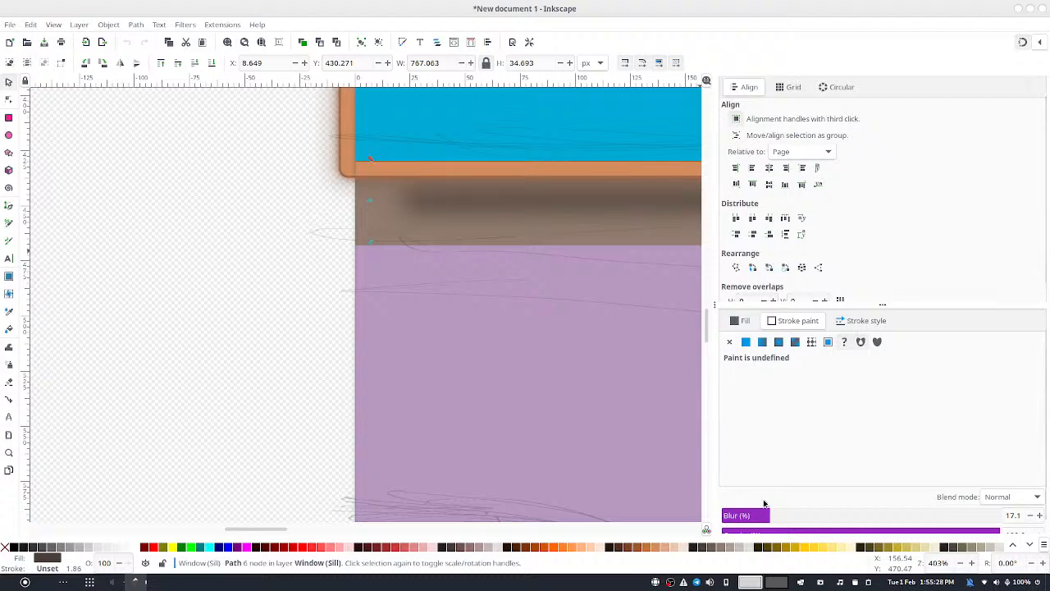
{"action": "left_click_drag", "start_coordinate": [768, 515], "coordinate": [790, 515]}
{"action": "scroll", "coordinate": [274, 368], "scroll_direction": "right", "scroll_amount": 10}
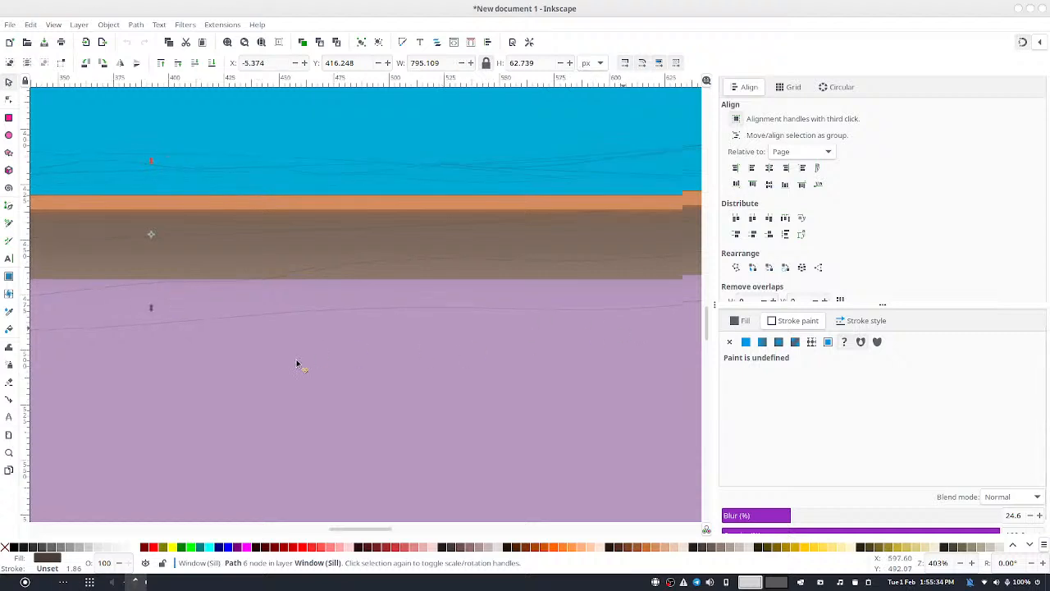
{"action": "scroll", "coordinate": [194, 346], "scroll_direction": "down", "scroll_amount": 2}
{"action": "left_click_drag", "start_coordinate": [233, 283], "coordinate": [543, 398]}
{"action": "scroll", "coordinate": [545, 399], "scroll_direction": "down", "scroll_amount": 1}
{"action": "scroll", "coordinate": [544, 400], "scroll_direction": "down", "scroll_amount": 1}
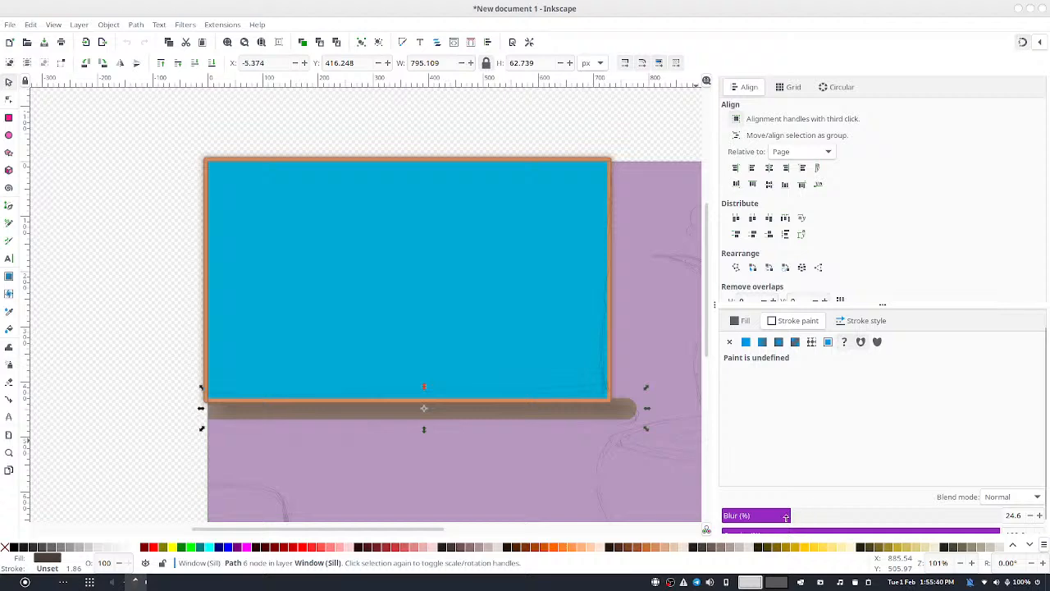
{"action": "left_click_drag", "start_coordinate": [785, 515], "coordinate": [782, 515]}
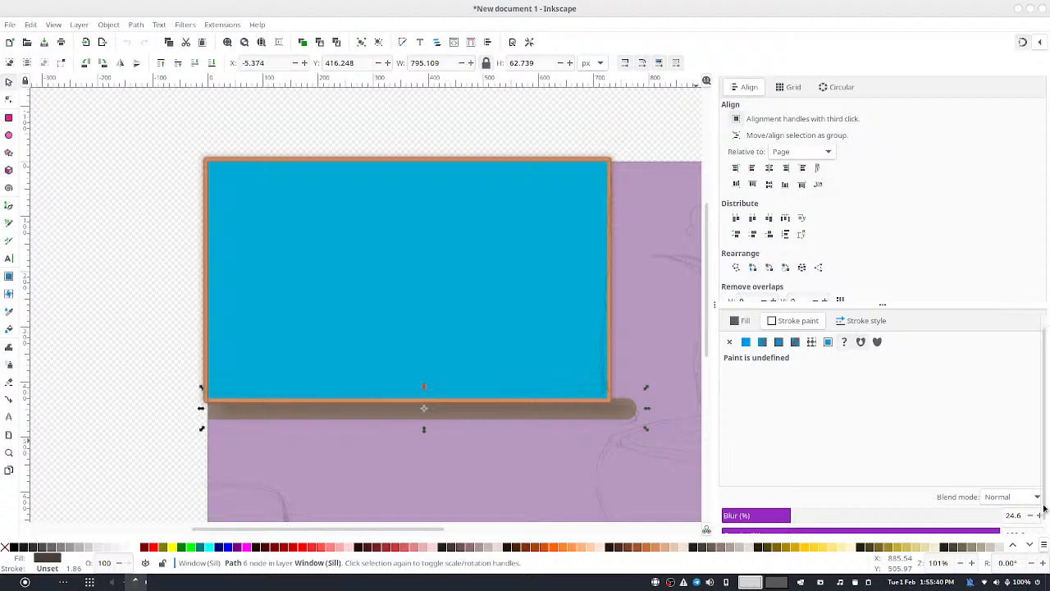
Give the blurred bar a linear gradient fill and set its end stop to fully opaque red (ff0000)
{"action": "left_click", "coordinate": [734, 328]}
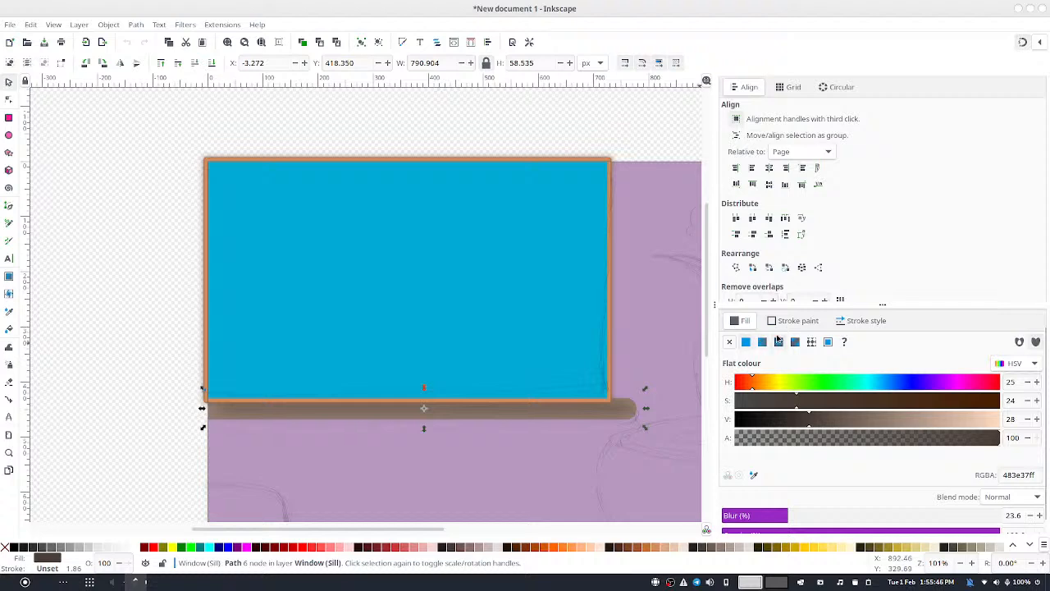
{"action": "left_click", "coordinate": [762, 342]}
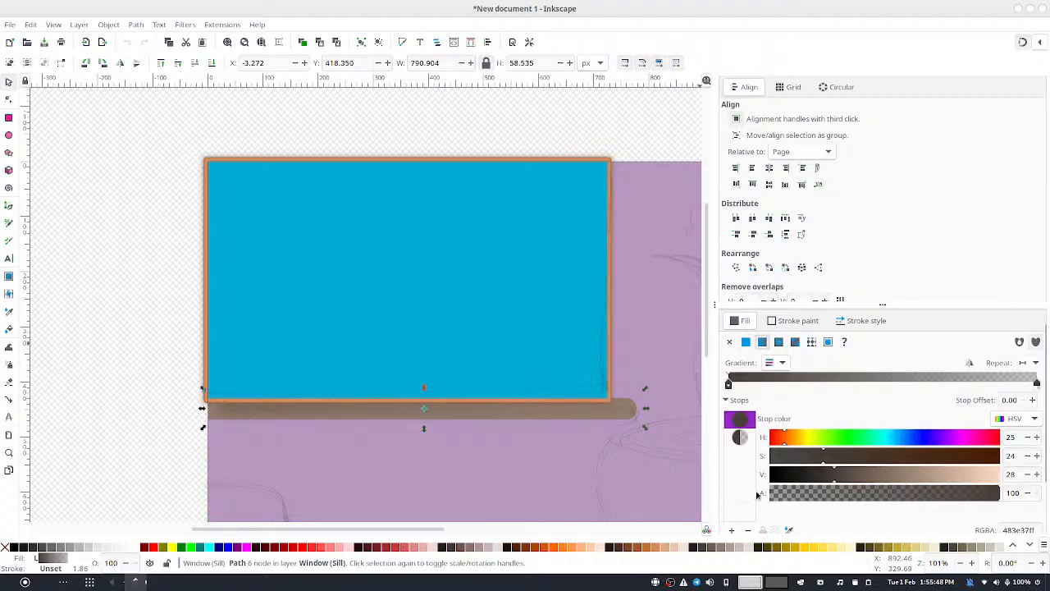
{"action": "scroll", "coordinate": [829, 525], "scroll_direction": "down", "scroll_amount": 2}
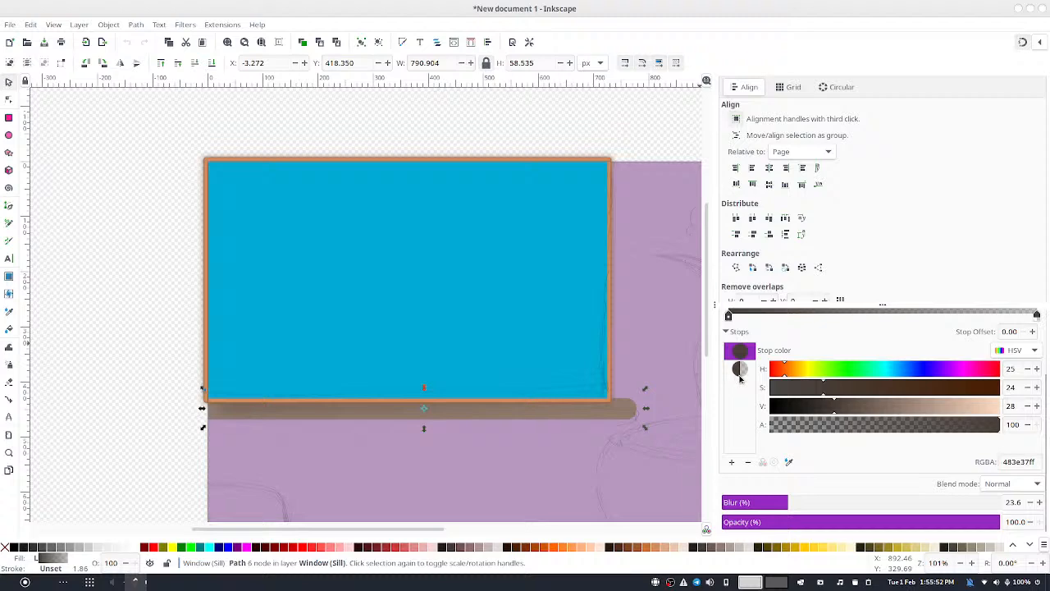
{"action": "left_click", "coordinate": [741, 371]}
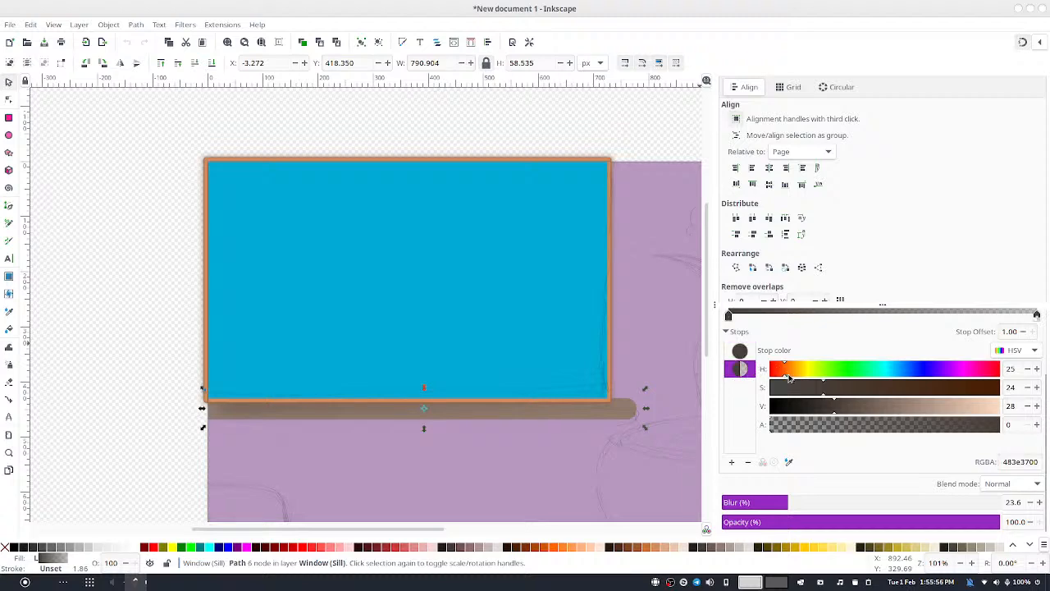
{"action": "left_click_drag", "start_coordinate": [785, 371], "coordinate": [755, 372]}
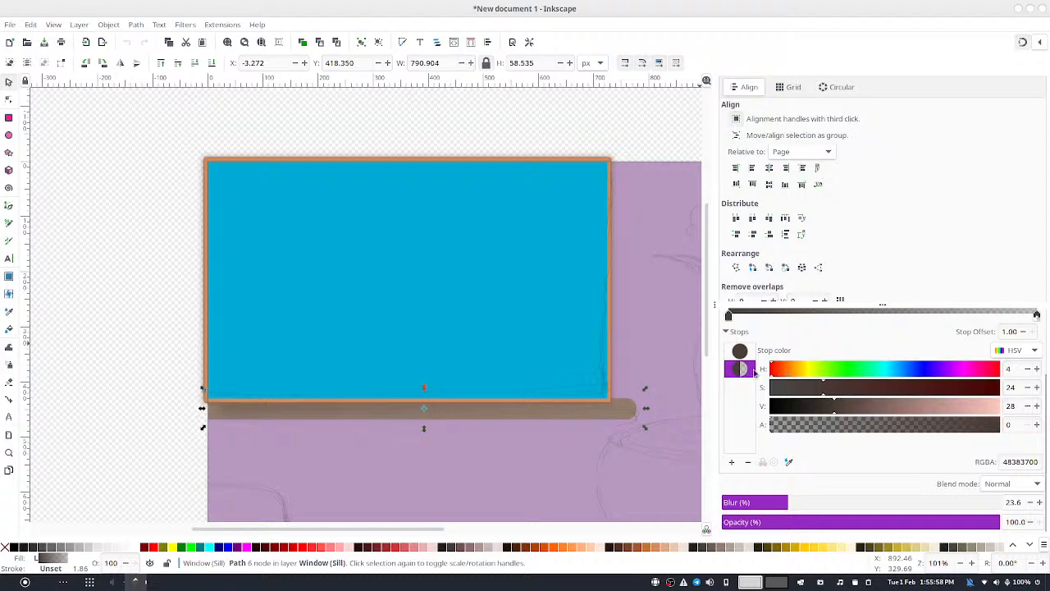
{"action": "mouse_move", "coordinate": [886, 392]}
{"action": "left_mouse_down"}
{"action": "mouse_move", "coordinate": [983, 387]}
{"action": "mouse_move", "coordinate": [1039, 402]}
{"action": "left_mouse_up"}
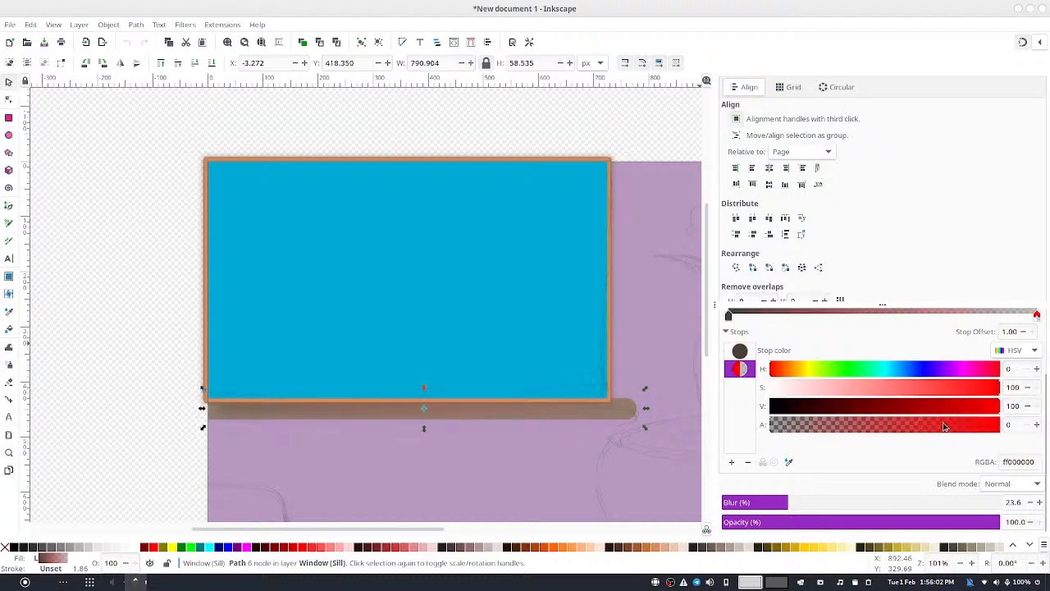
{"action": "left_click_drag", "start_coordinate": [946, 425], "coordinate": [1028, 427]}
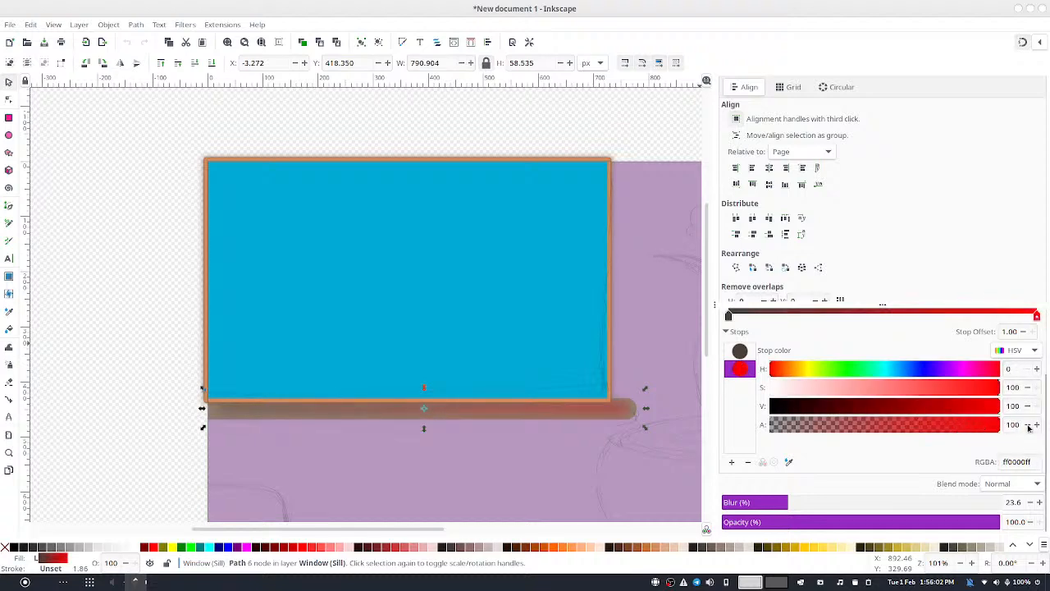
Tilt and shorten the bar's gradient by moving its end handle inward and down and its start handle inward and up
{"action": "double_click", "coordinate": [508, 407]}
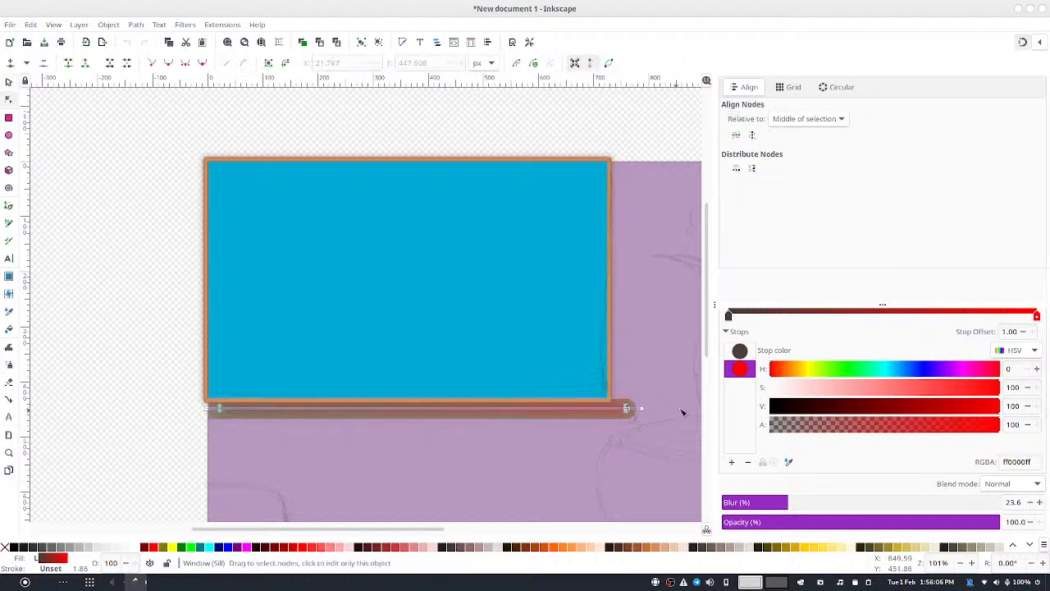
{"action": "left_click_drag", "start_coordinate": [645, 411], "coordinate": [580, 420]}
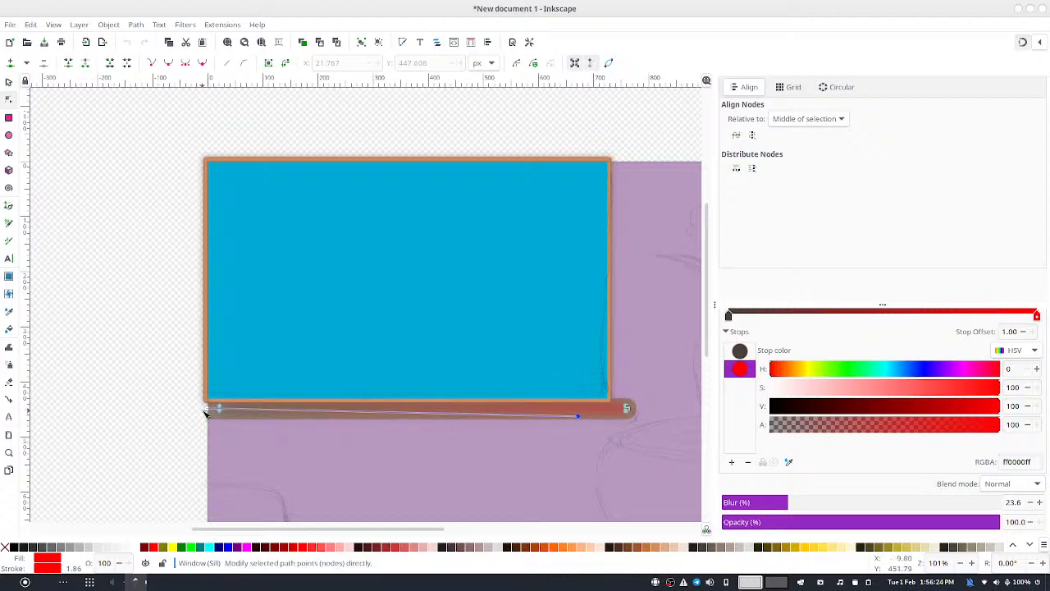
{"action": "left_click_drag", "start_coordinate": [208, 413], "coordinate": [260, 396]}
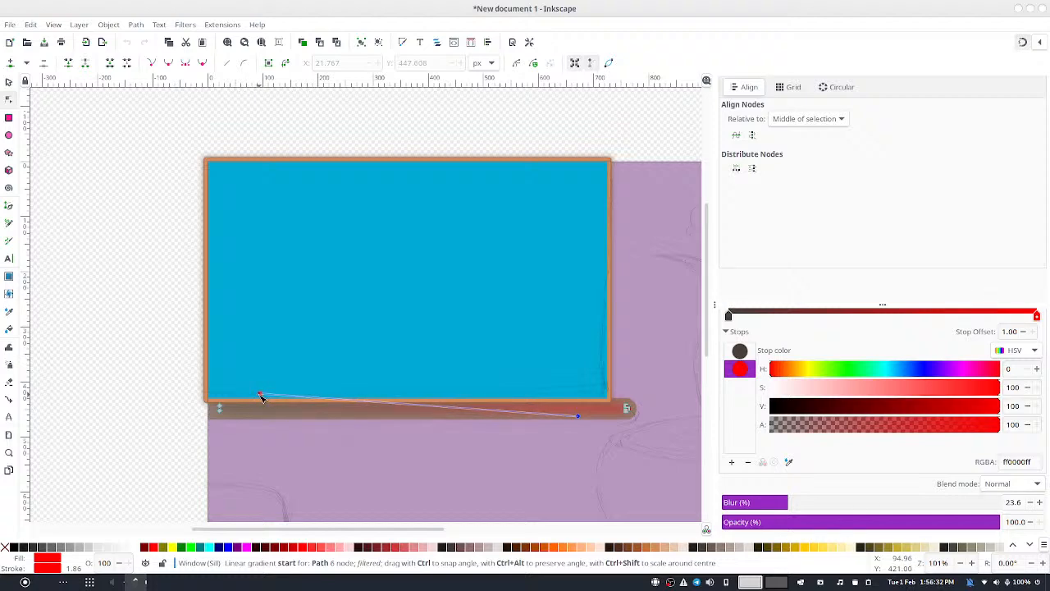
{"action": "left_click_drag", "start_coordinate": [261, 397], "coordinate": [235, 387]}
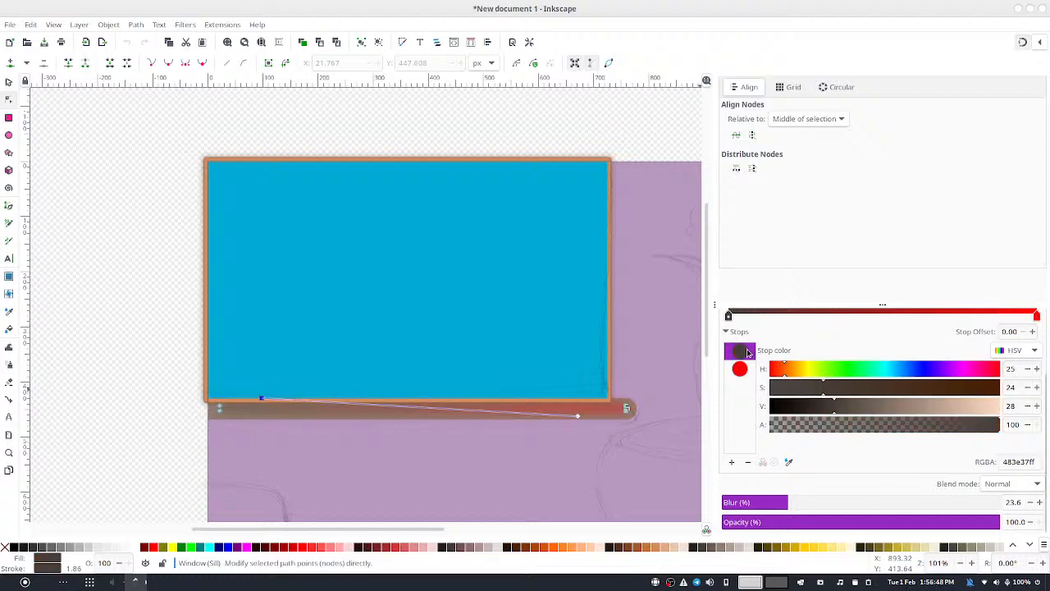
Pull the bar gradient's end handle further inward and recolour its end stop to fully transparent dark brown (483e3700)
{"action": "left_click_drag", "start_coordinate": [576, 416], "coordinate": [535, 421]}
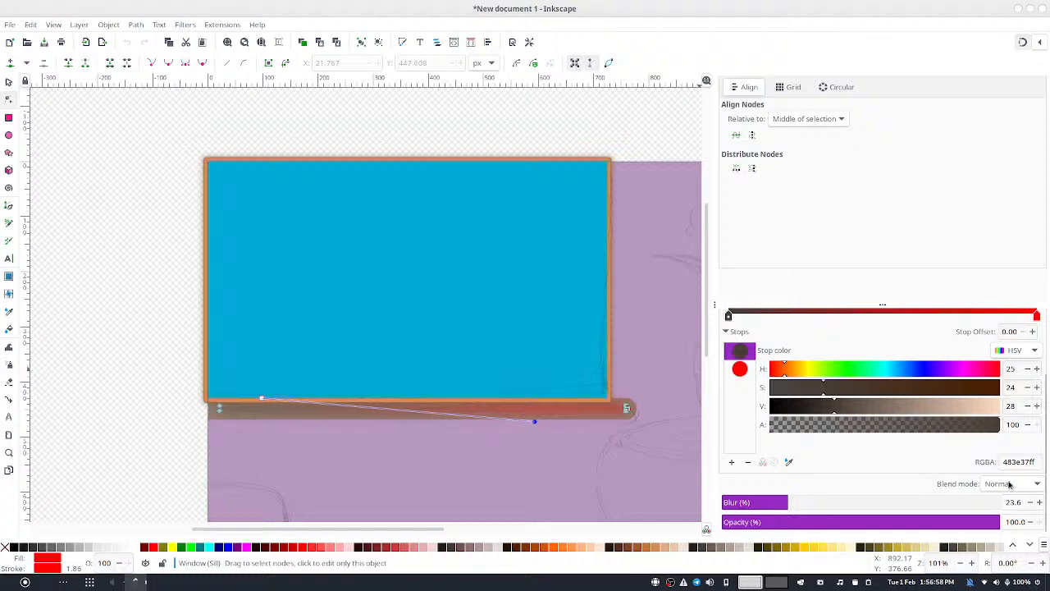
{"action": "double_click", "coordinate": [1017, 458]}
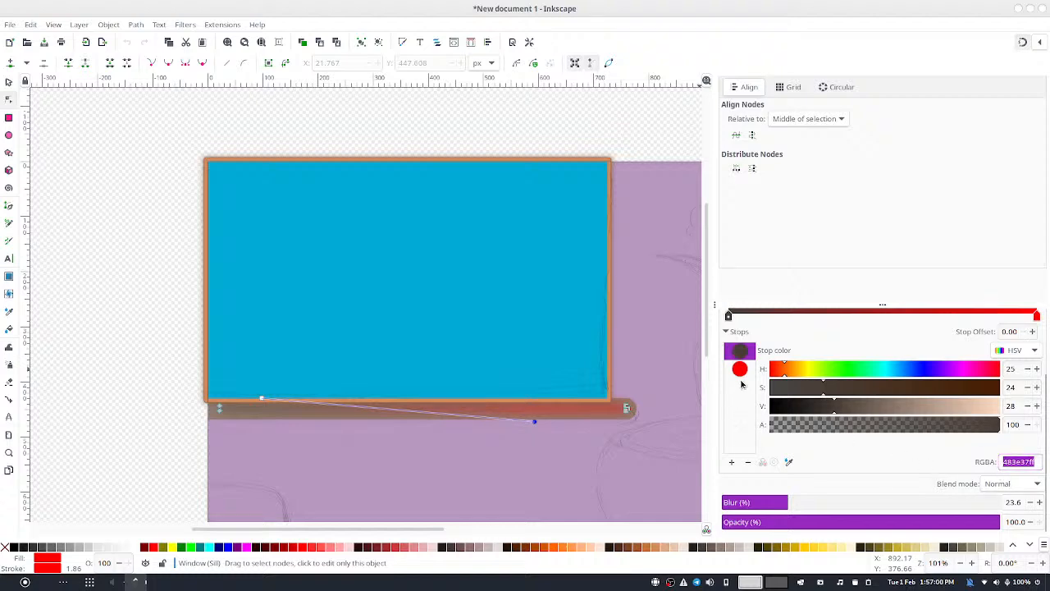
{"action": "left_click", "coordinate": [740, 370]}
{"action": "double_click", "coordinate": [1014, 459]}
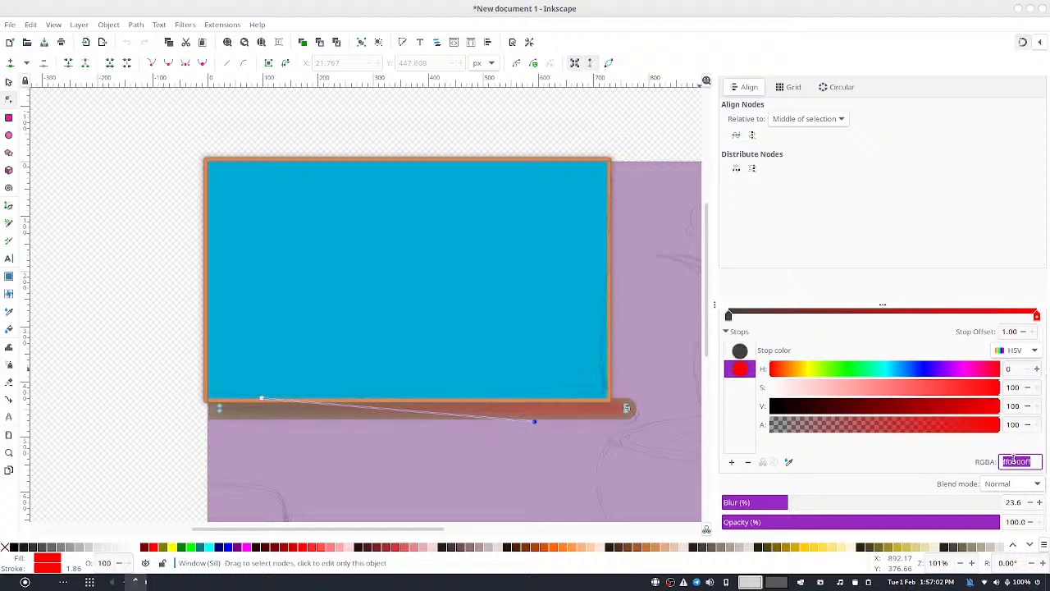
{"action": "type", "text": "483e3770"}
{"action": "left_click_drag", "start_coordinate": [803, 431], "coordinate": [71, 433]}
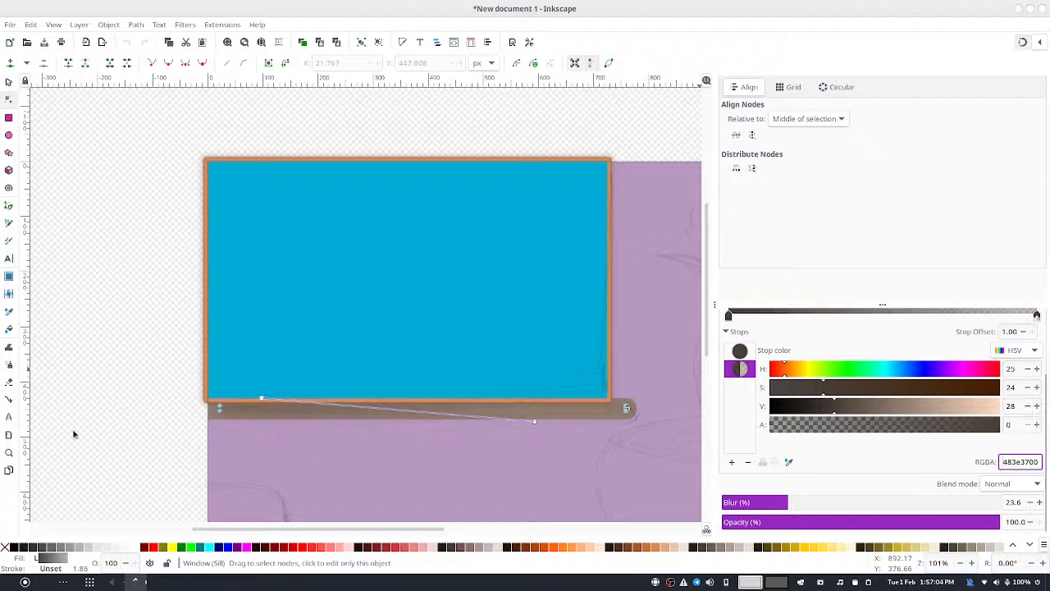
{"action": "left_click", "coordinate": [8, 82]}
{"action": "left_click", "coordinate": [428, 118]}
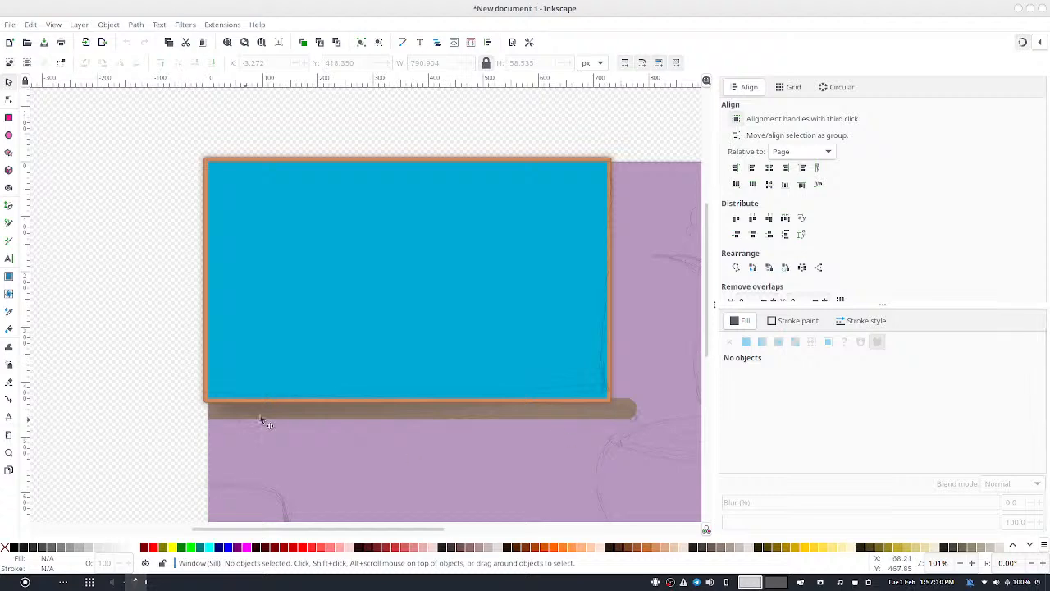
Select the blurred bar and raise its gradient end stop's saturation to 25 (483d3600)
{"action": "left_click", "coordinate": [282, 402]}
{"action": "left_click", "coordinate": [332, 408]}
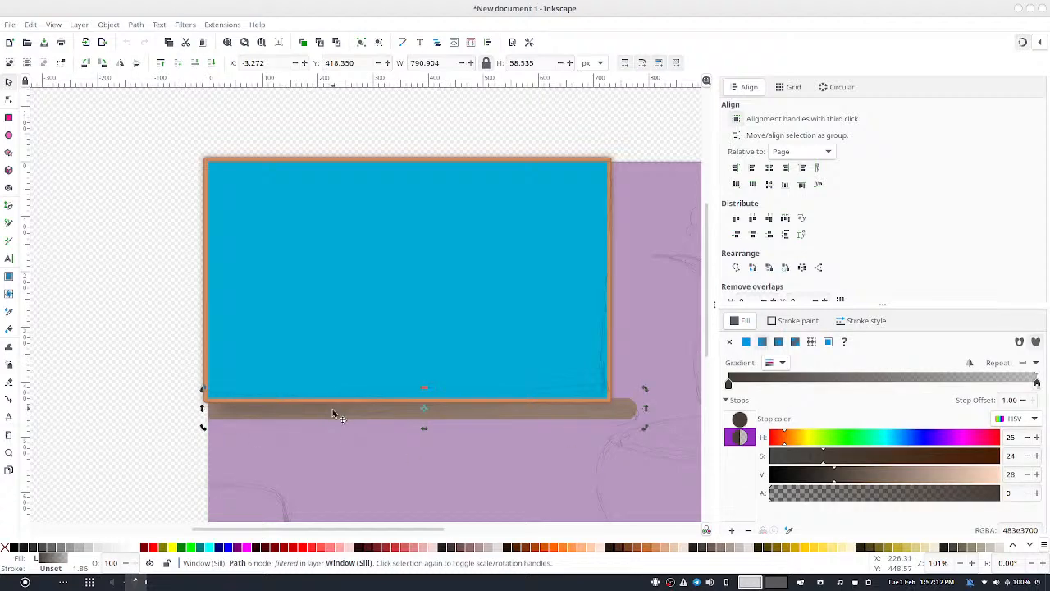
{"action": "key", "text": "Tab"}
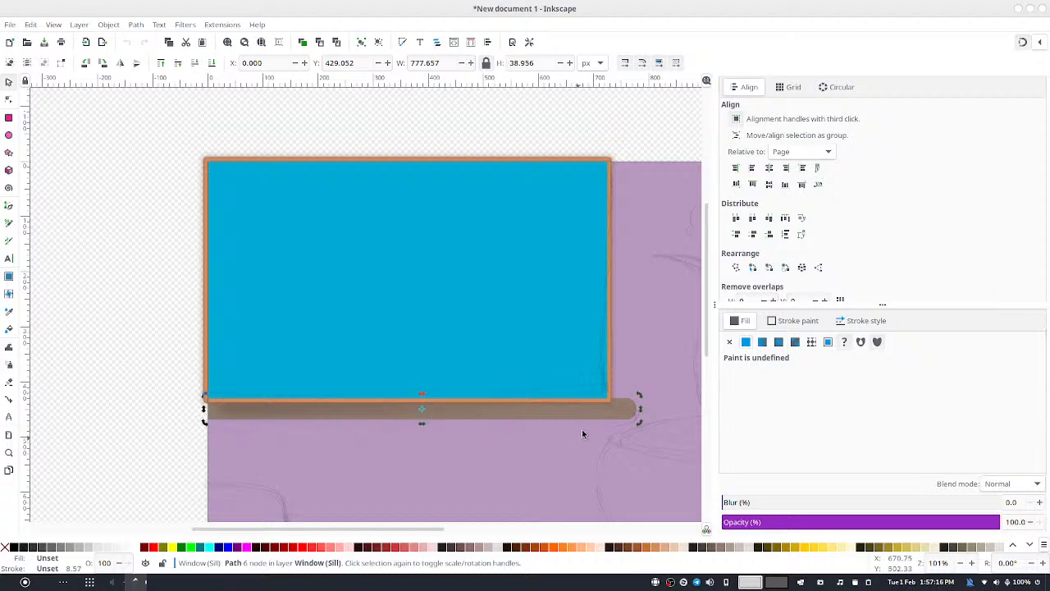
{"action": "key", "text": "Tab"}
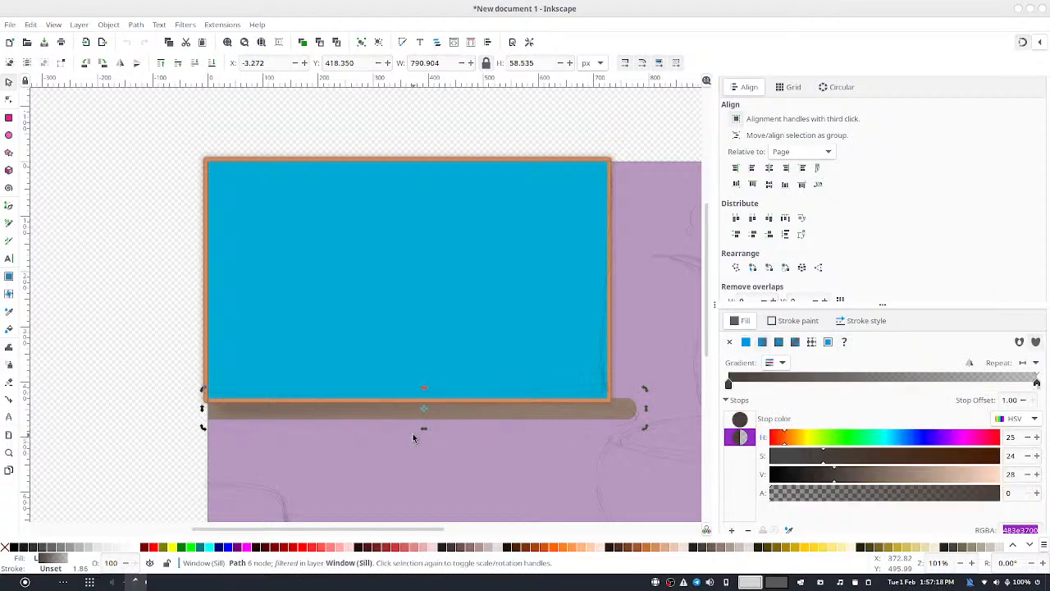
{"action": "key", "text": "ctrl"}
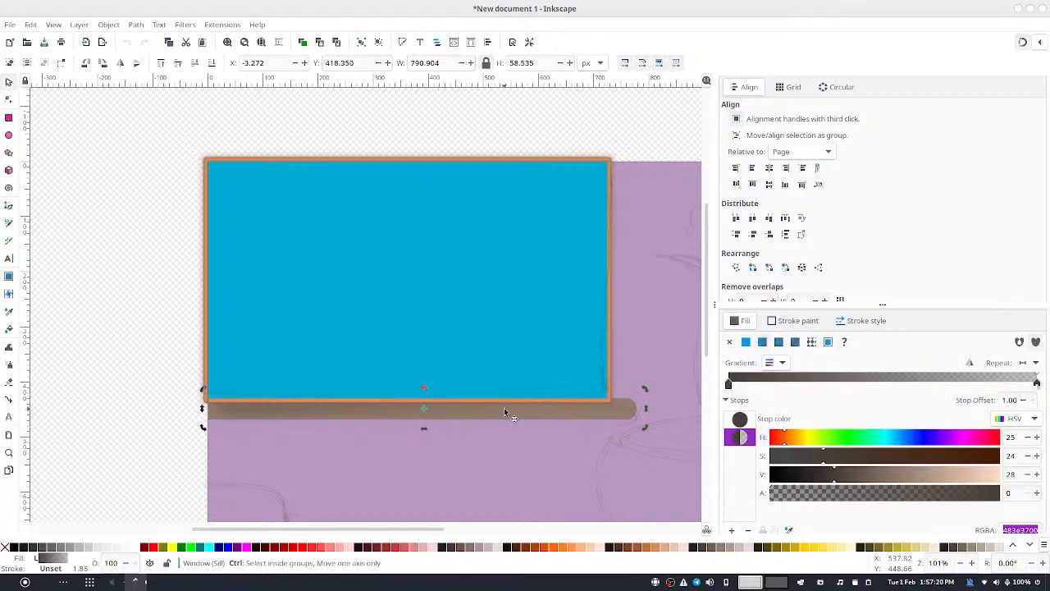
{"action": "left_click", "coordinate": [1037, 455]}
{"action": "left_click", "coordinate": [1037, 455]}
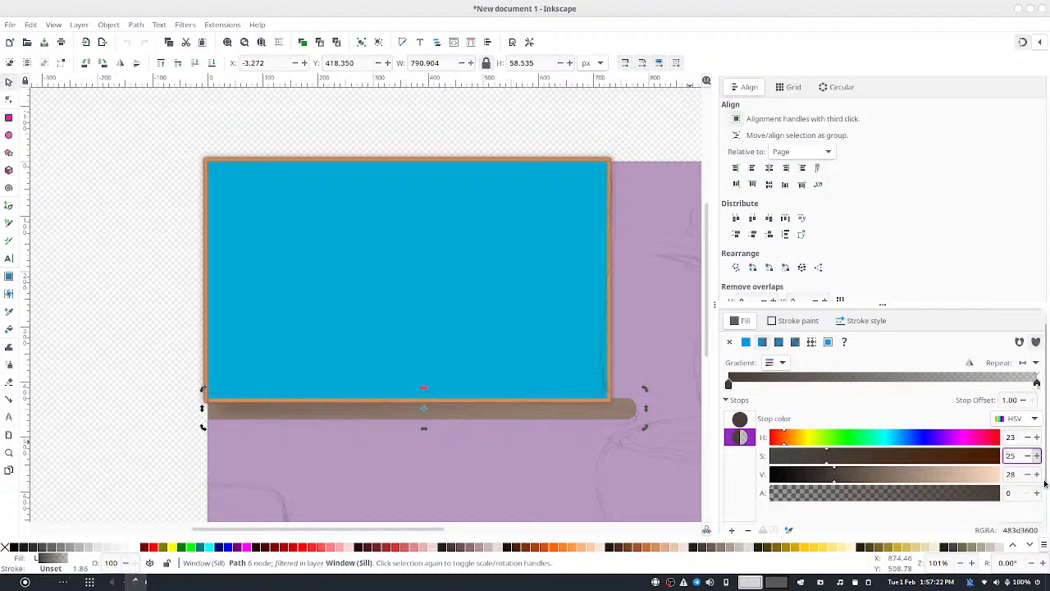
{"action": "left_click", "coordinate": [1037, 455]}
{"action": "left_click", "coordinate": [1037, 456]}
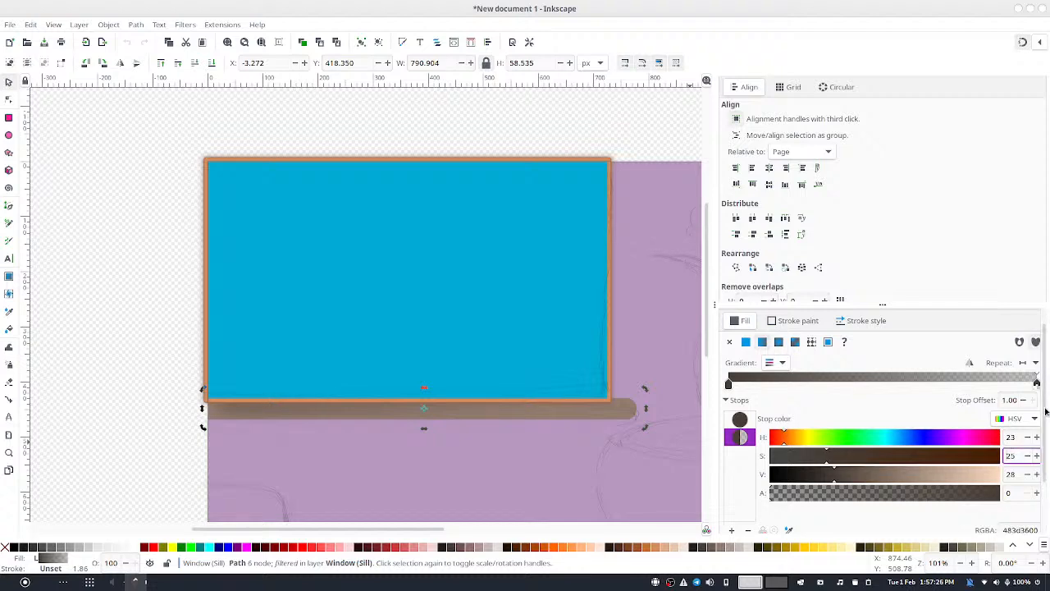
{"action": "scroll", "coordinate": [1042, 408], "scroll_direction": "down", "scroll_amount": 3}
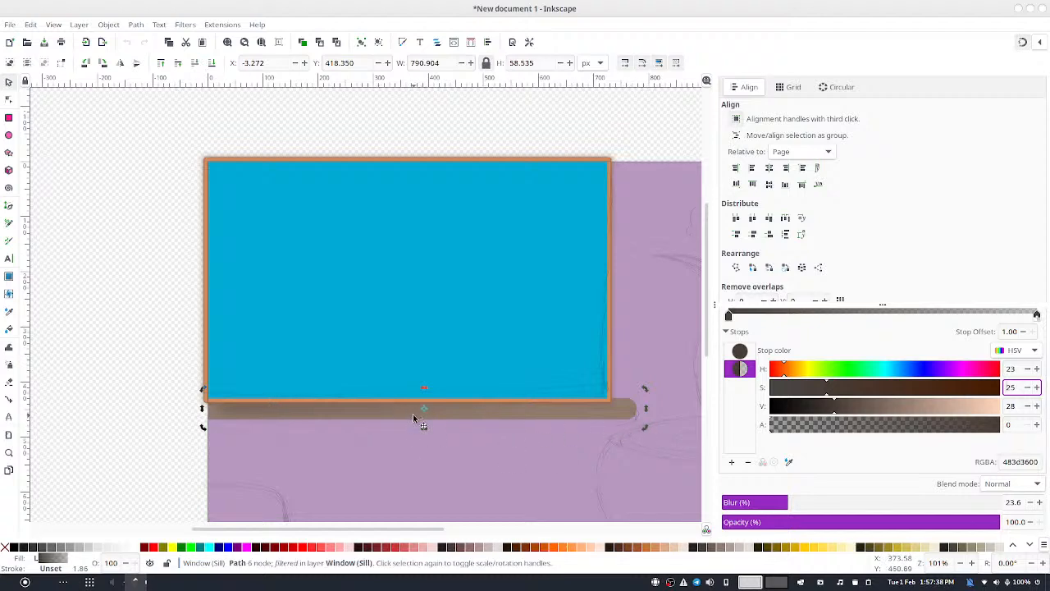
Duplicate the blurred bar and shift it right along the sill to X 128.130, Y 419.480 px to deepen the shading
{"action": "left_click", "coordinate": [480, 415]}
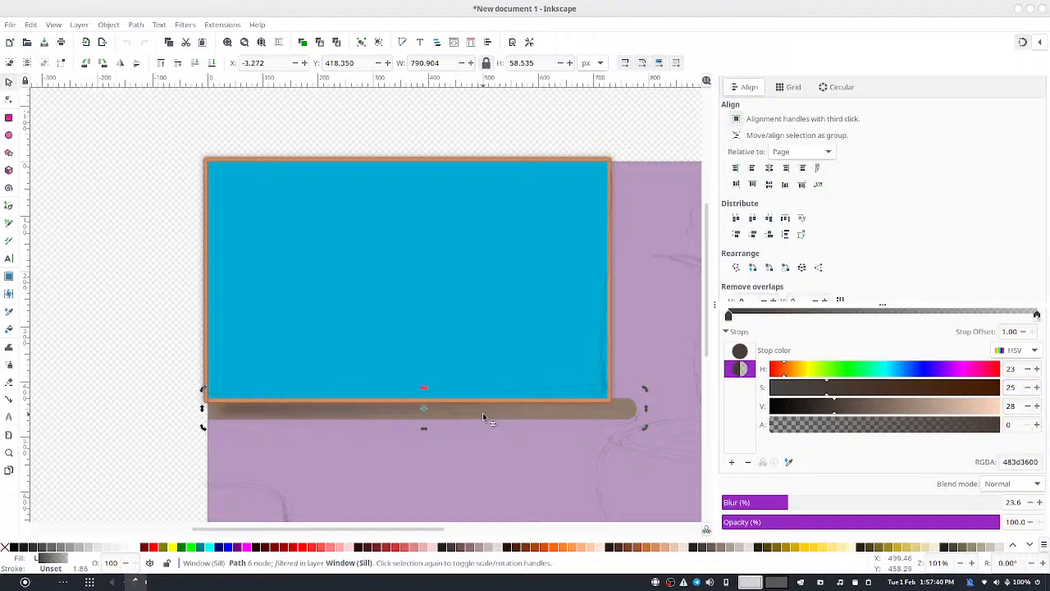
{"action": "left_click_drag", "start_coordinate": [320, 410], "coordinate": [386, 411]}
{"action": "left_click", "coordinate": [301, 408]}
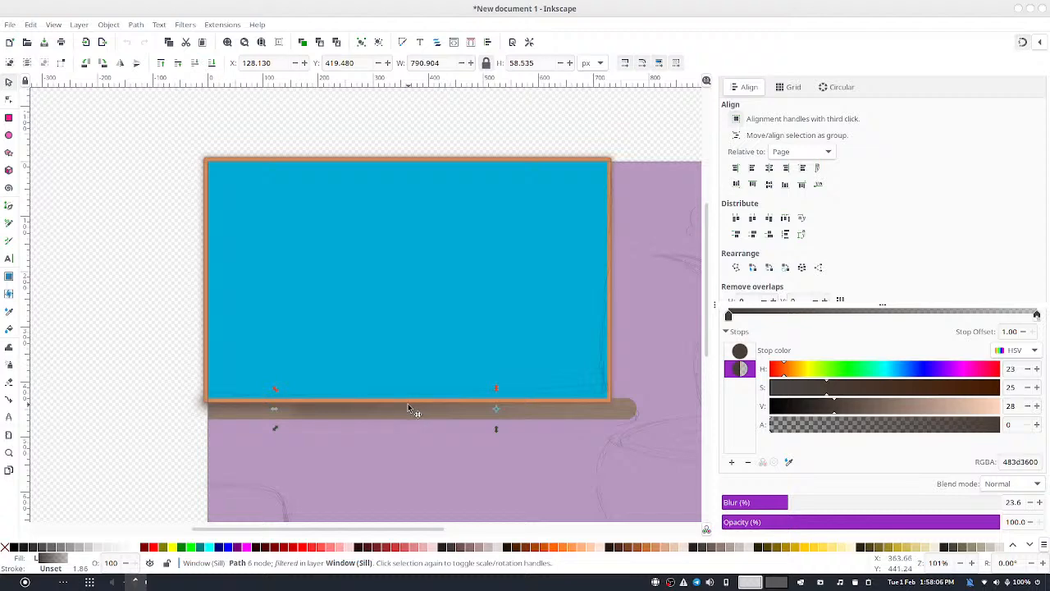
{"action": "left_click", "coordinate": [337, 483]}
{"action": "left_click", "coordinate": [319, 415]}
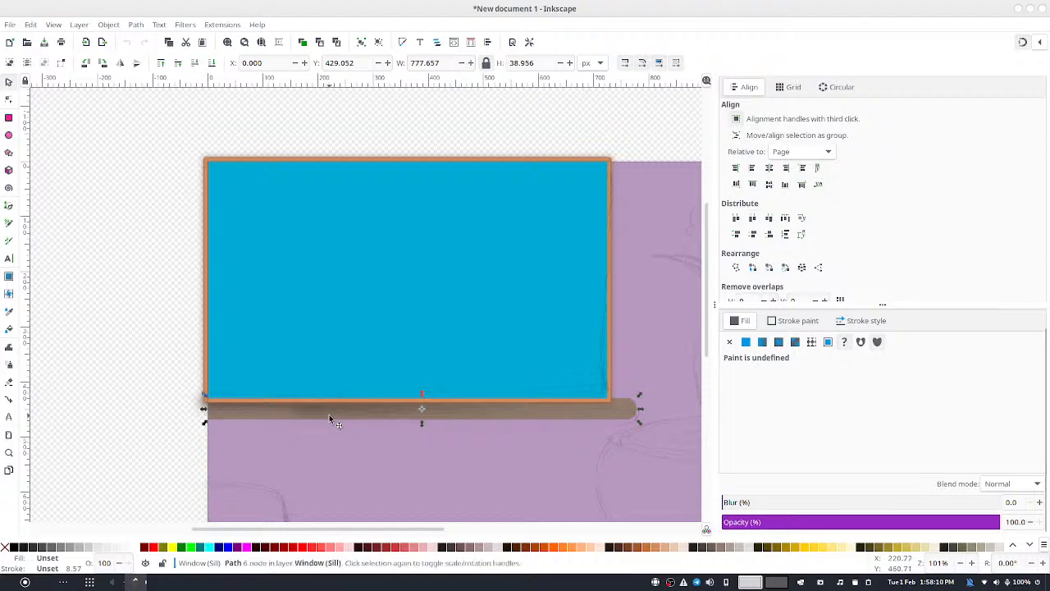
Place more overlapping blurred bar copies along the sill, at about X -17, Y 413 px and X -197, Y 396 px
{"action": "key", "text": "ctrl+a"}
{"action": "left_click", "coordinate": [365, 456]}
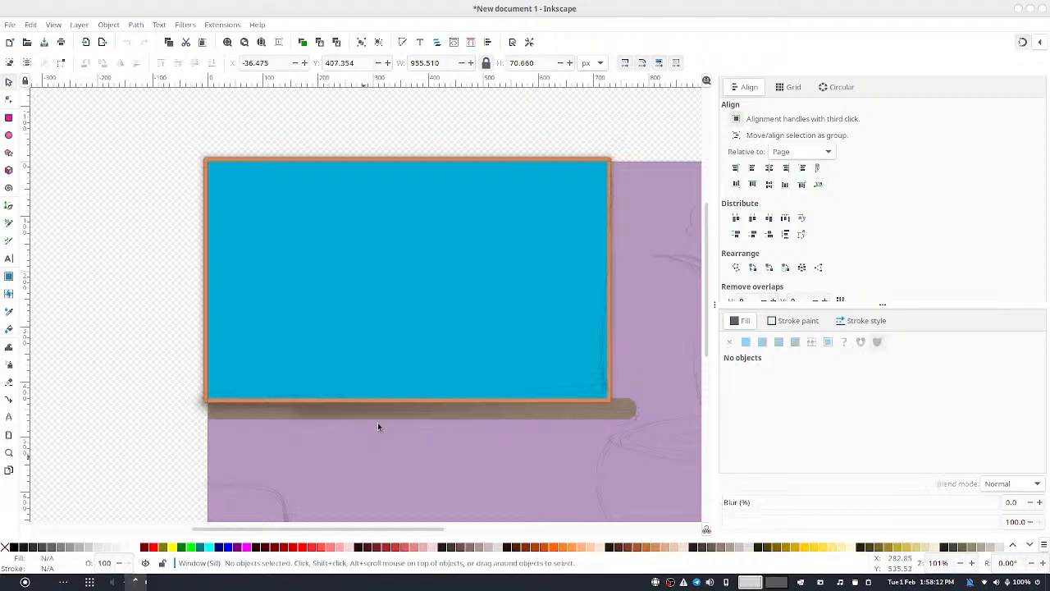
{"action": "left_click", "coordinate": [374, 425]}
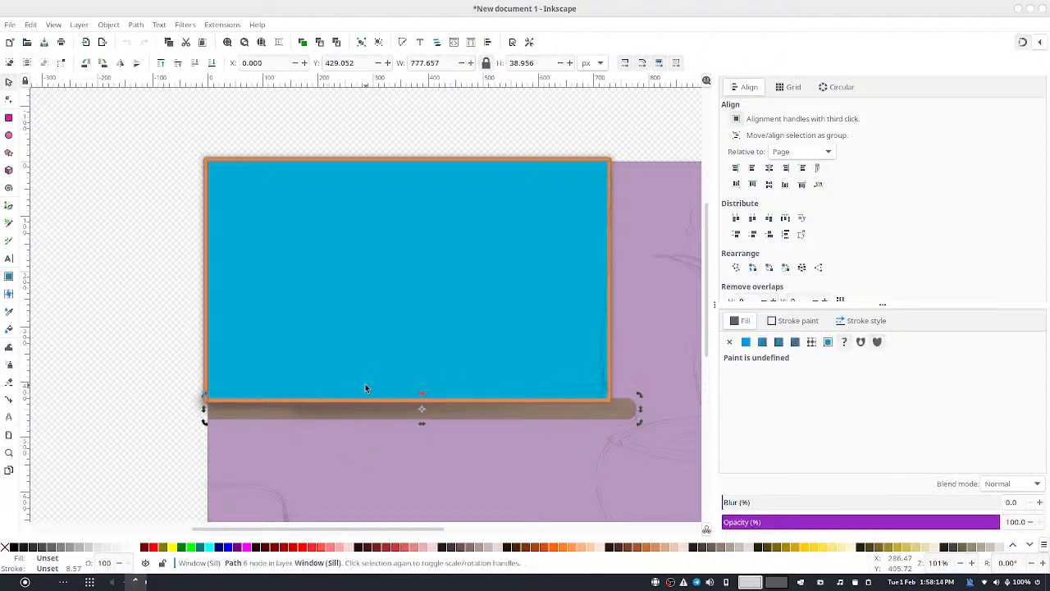
{"action": "key", "text": "Tab"}
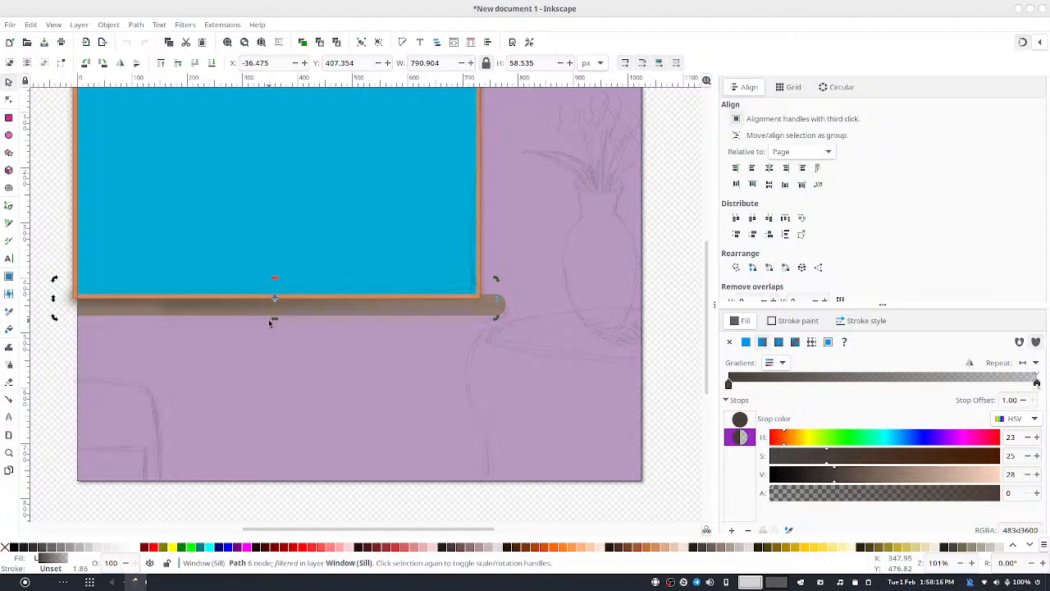
{"action": "left_click_drag", "start_coordinate": [229, 301], "coordinate": [378, 306]}
{"action": "key", "text": "Delete"}
{"action": "left_click", "coordinate": [204, 305]}
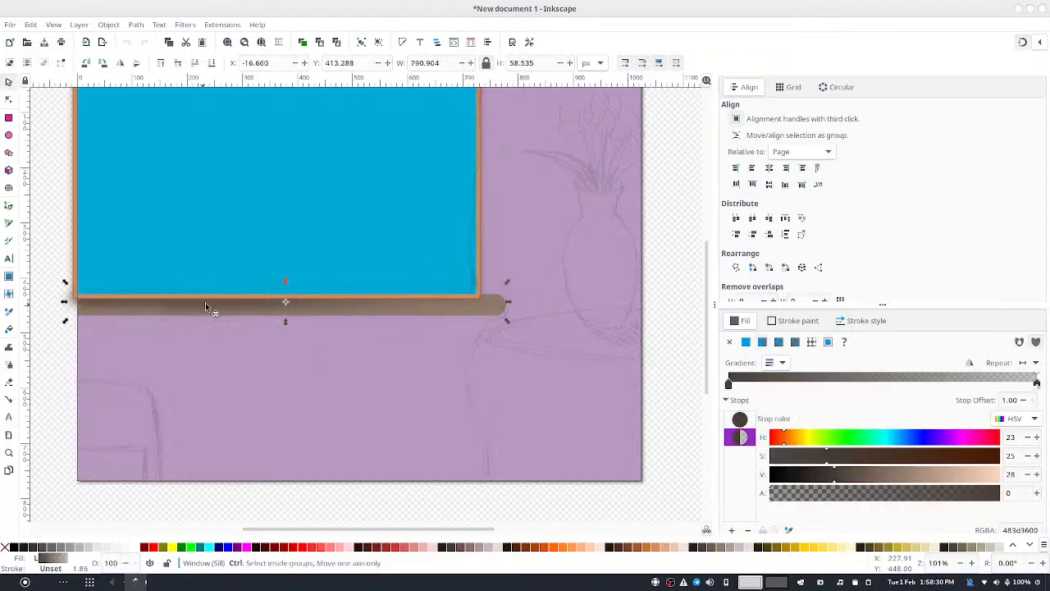
{"action": "left_click_drag", "start_coordinate": [205, 304], "coordinate": [321, 353]}
{"action": "left_click", "coordinate": [636, 453]}
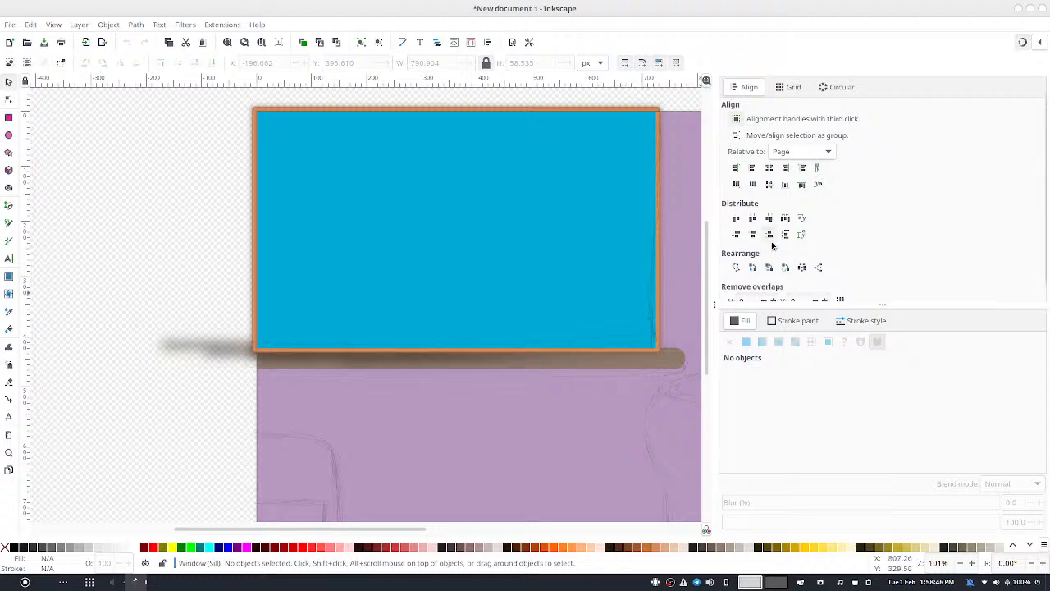
Expand the Window (Sill) layer's objects and duplicate the base sill shape rect35727
{"action": "left_click", "coordinate": [676, 359]}
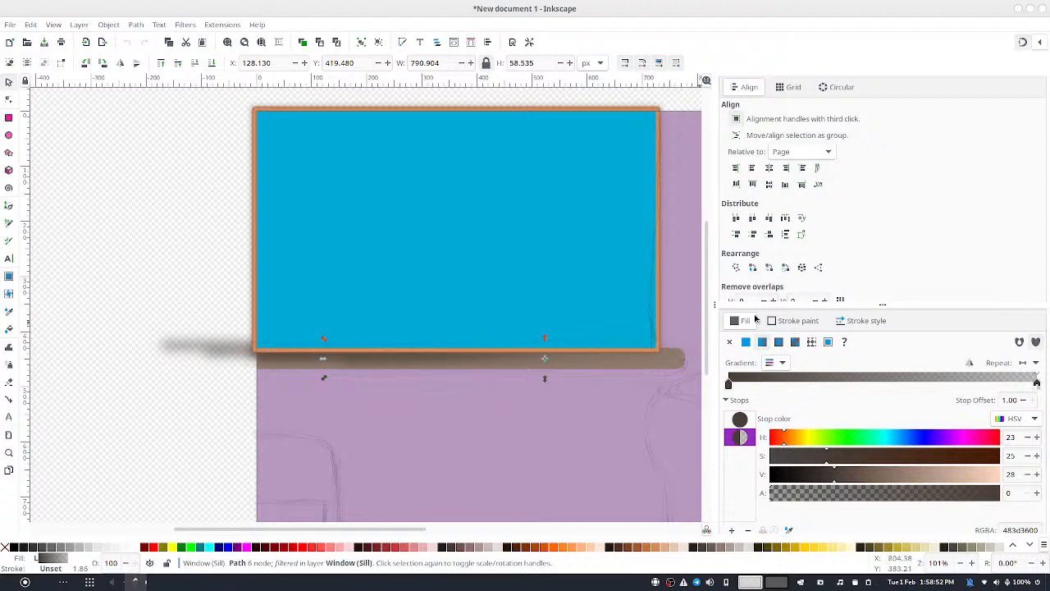
{"action": "scroll", "coordinate": [996, 143], "scroll_direction": "up", "scroll_amount": 2}
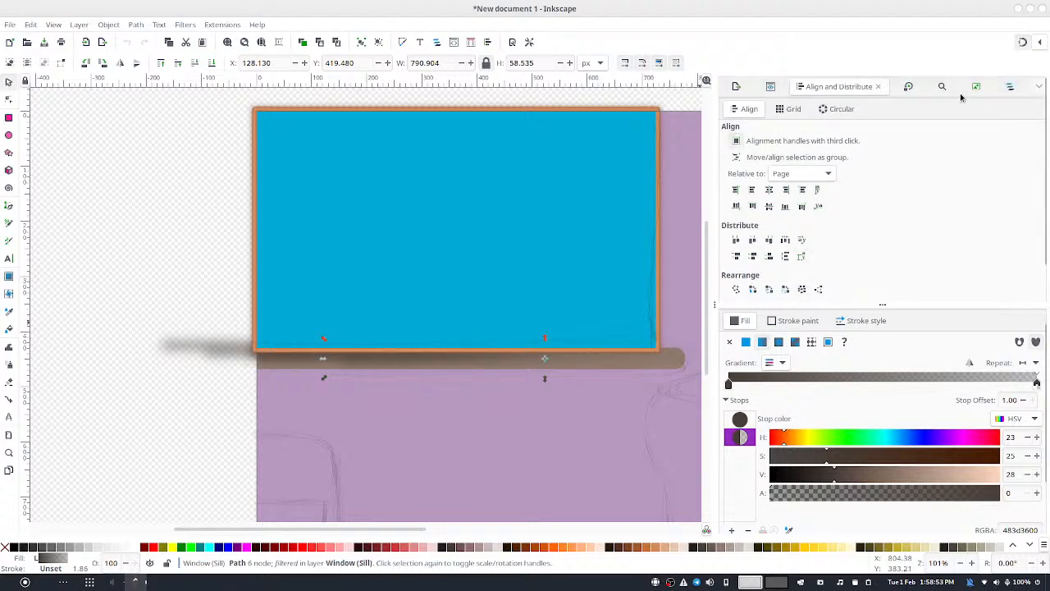
{"action": "left_click", "coordinate": [1009, 87]}
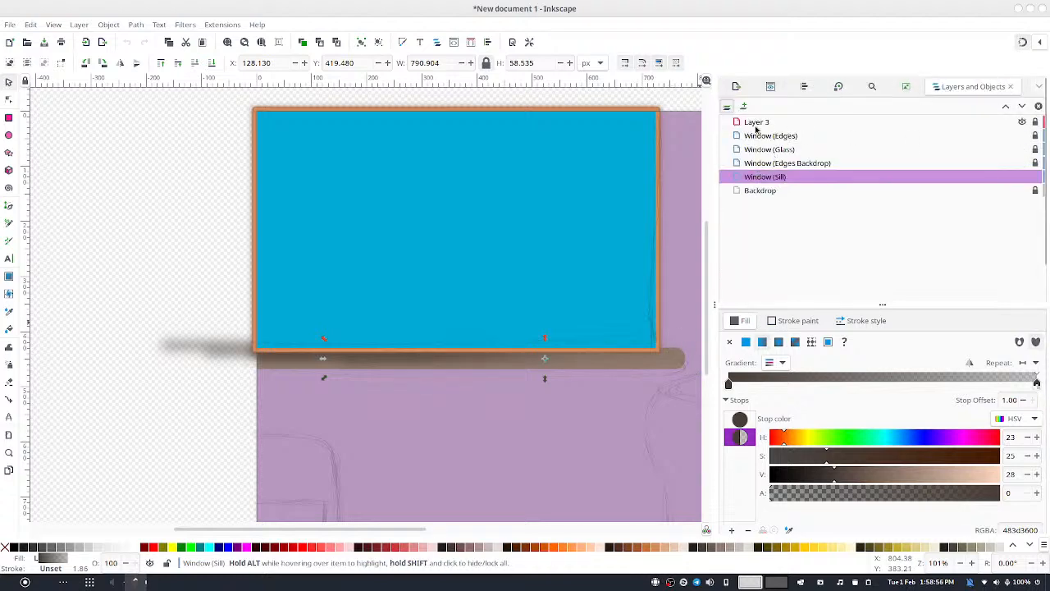
{"action": "left_click", "coordinate": [725, 176]}
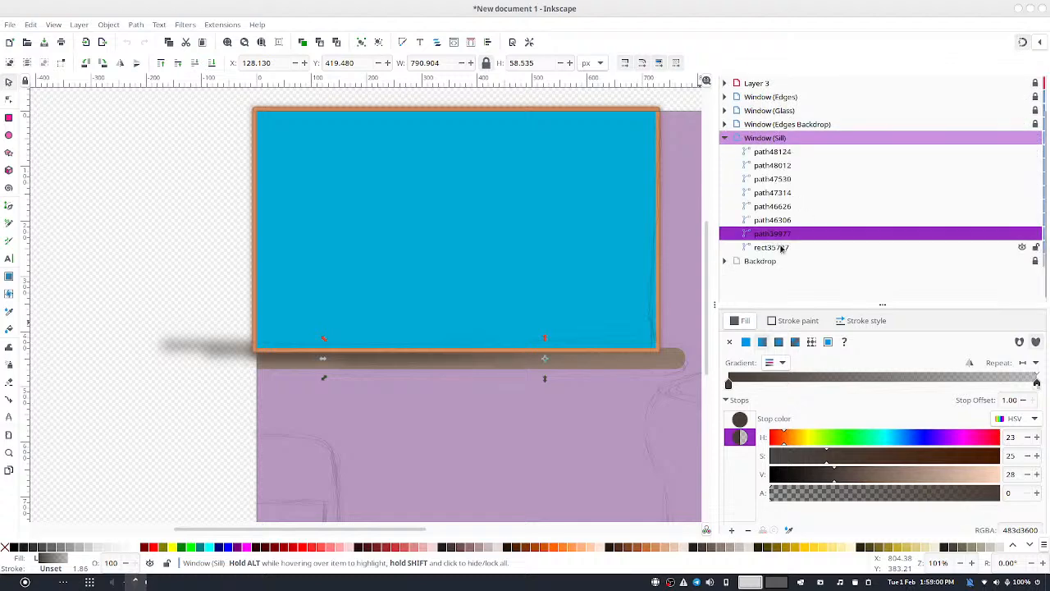
{"action": "left_click", "coordinate": [781, 249]}
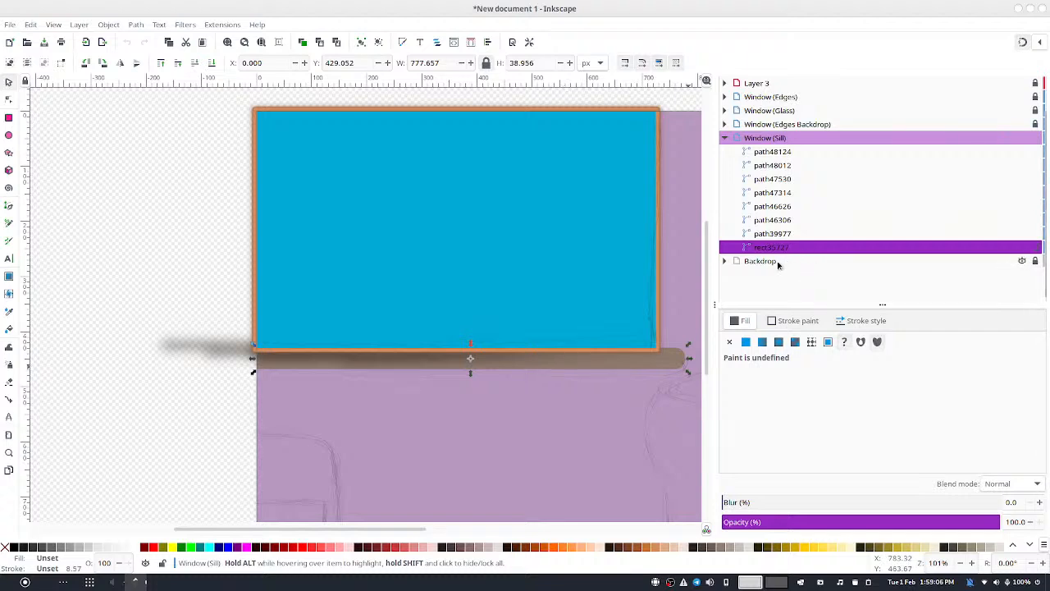
{"action": "key", "text": "ctrl+d"}
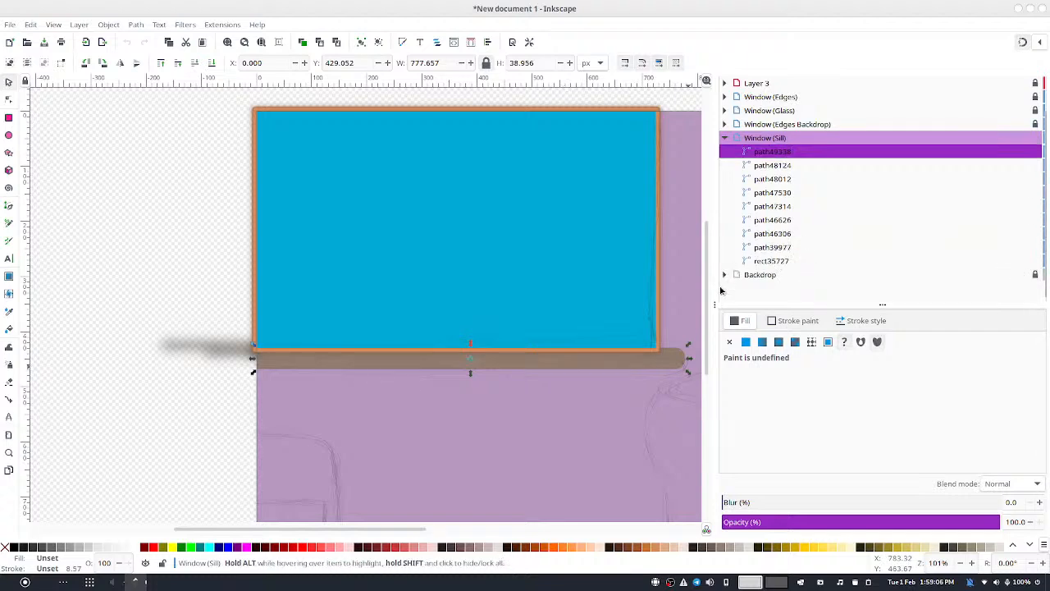
Nudge the duplicated sill down and left to X 773.657, Y 437.052 px, measured from its upper-right corner, and deselect it
{"action": "left_click", "coordinate": [688, 345]}
{"action": "key", "text": "Down"}
{"action": "key", "text": "Down"}
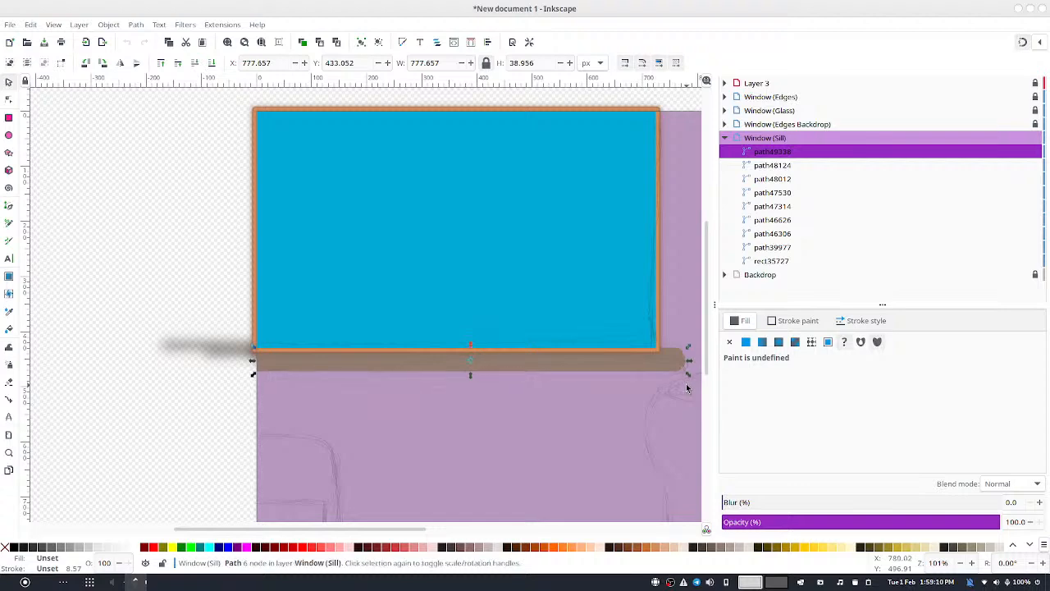
{"action": "key", "text": "Down"}
{"action": "key", "text": "Left"}
{"action": "key", "text": "Left"}
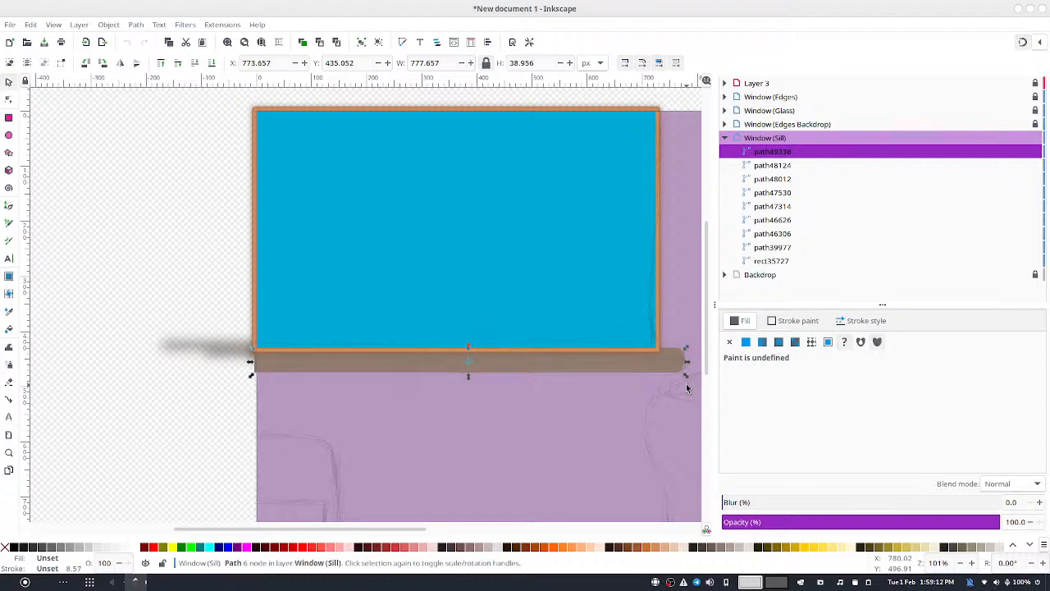
{"action": "key", "text": "Down"}
{"action": "key", "text": "Up"}
{"action": "key", "text": "Down"}
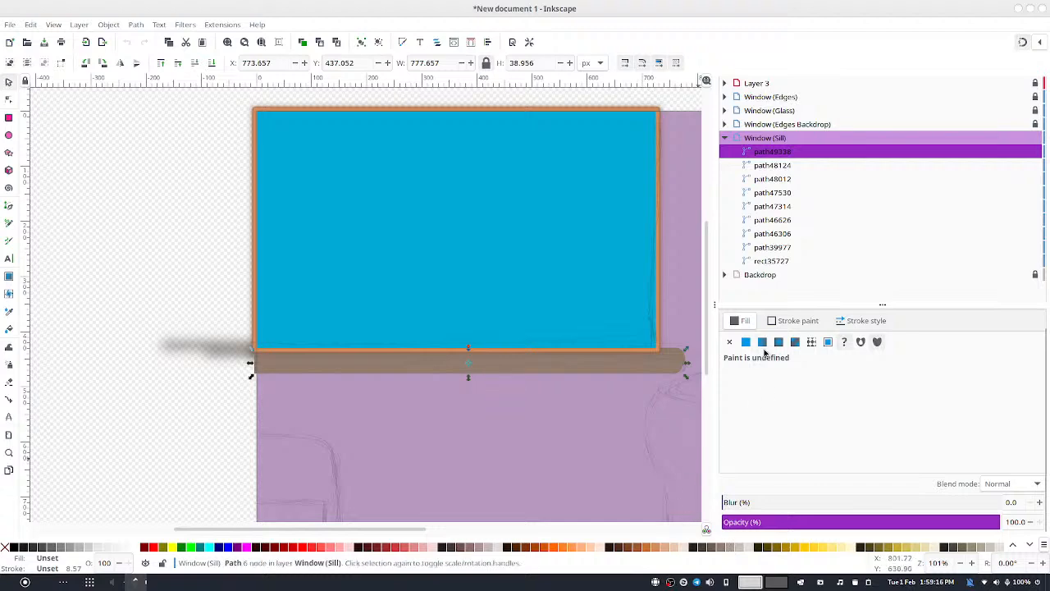
{"action": "left_click", "coordinate": [612, 409]}
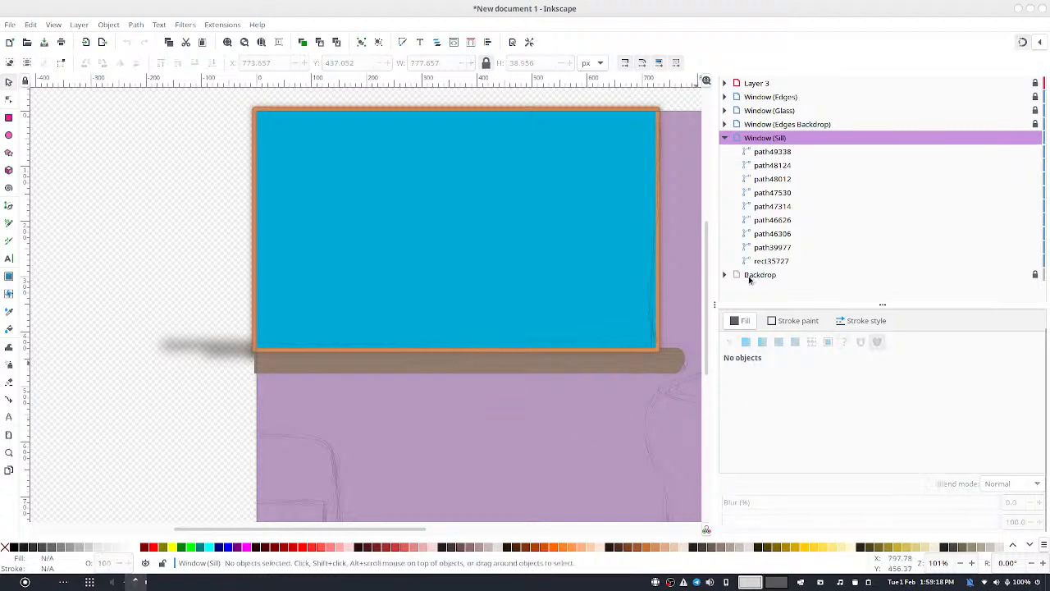
Select the offset sill copy and give it a flat light brown fill with value 69 (af9786ff)
{"action": "left_click", "coordinate": [775, 260]}
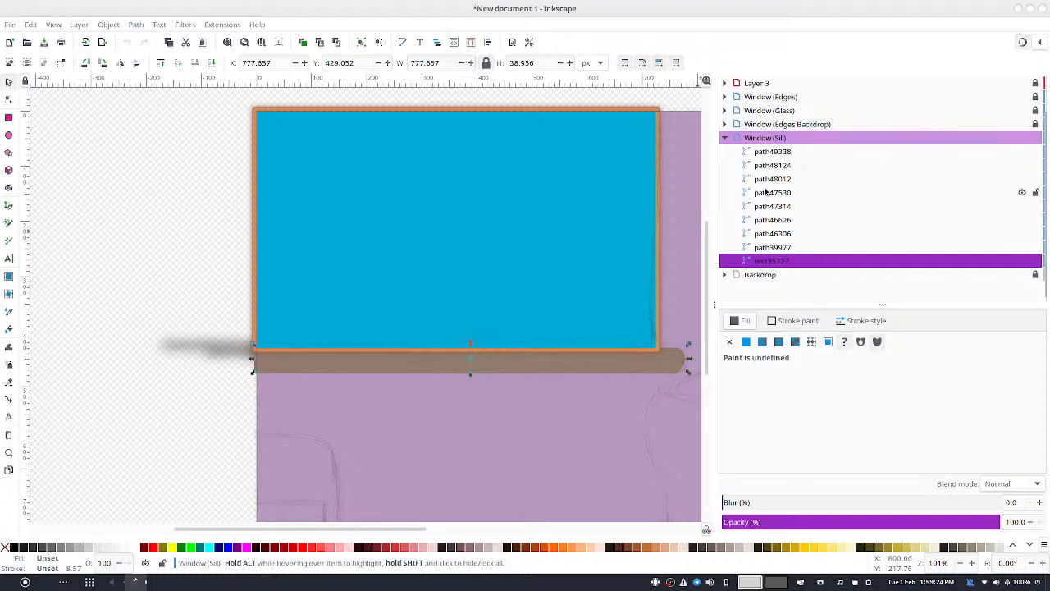
{"action": "left_click", "coordinate": [778, 152]}
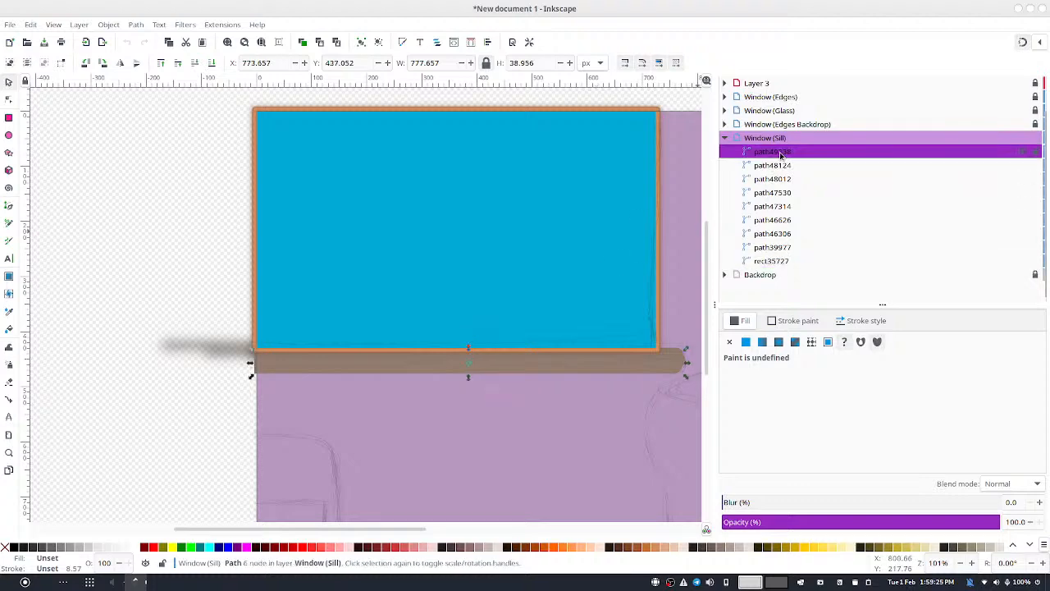
{"action": "left_click", "coordinate": [746, 341]}
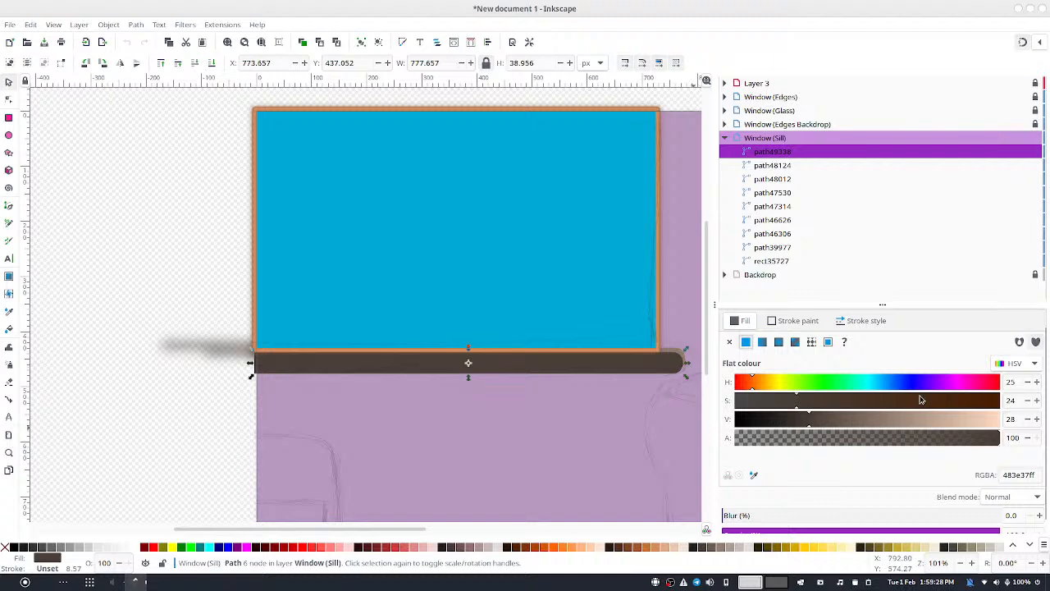
{"action": "left_click", "coordinate": [927, 437]}
{"action": "key", "text": "ctrl+z"}
{"action": "left_click", "coordinate": [935, 416]}
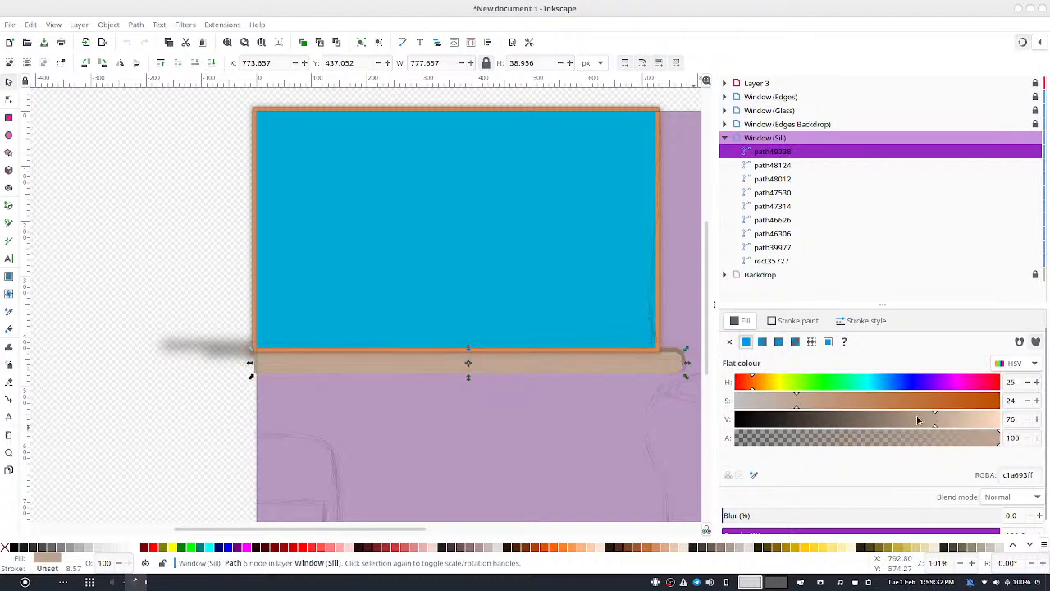
{"action": "left_click", "coordinate": [918, 420]}
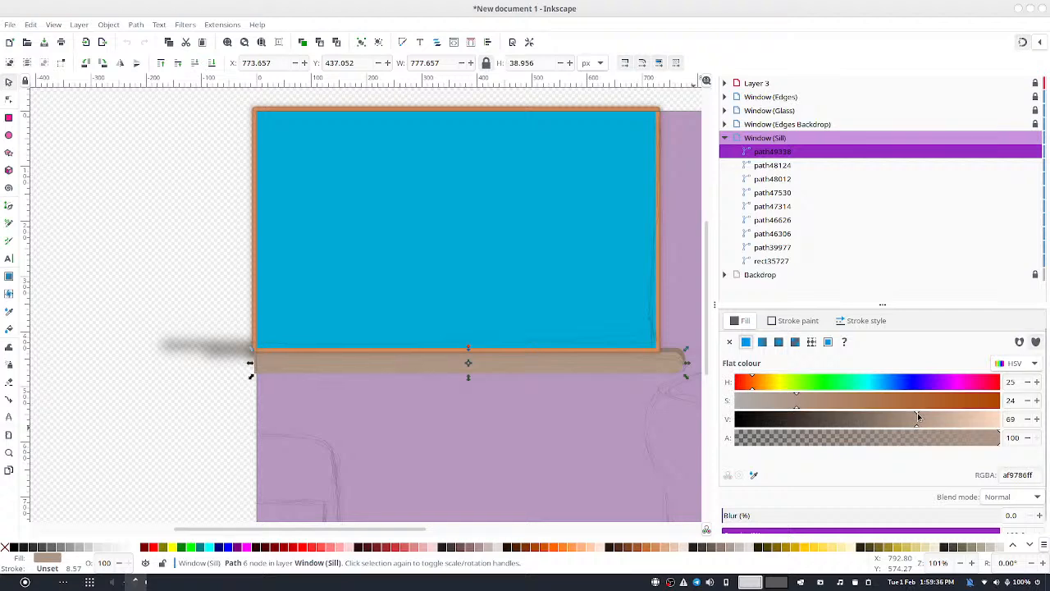
Darken the offset sill copy's fill to value 45 (726358ff) and lower it to the bottom of the Window (Sill) layer
{"action": "left_click", "coordinate": [916, 418]}
{"action": "mouse_move", "coordinate": [916, 417]}
{"action": "left_mouse_down"}
{"action": "mouse_move", "coordinate": [864, 432]}
{"action": "mouse_move", "coordinate": [853, 425]}
{"action": "left_mouse_up"}
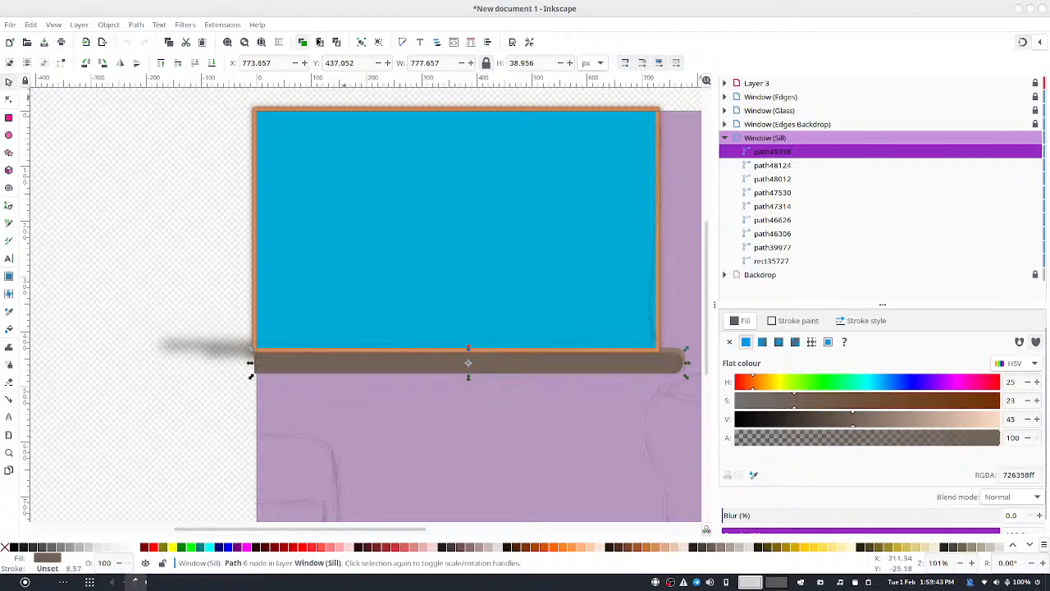
{"action": "left_click", "coordinate": [215, 64]}
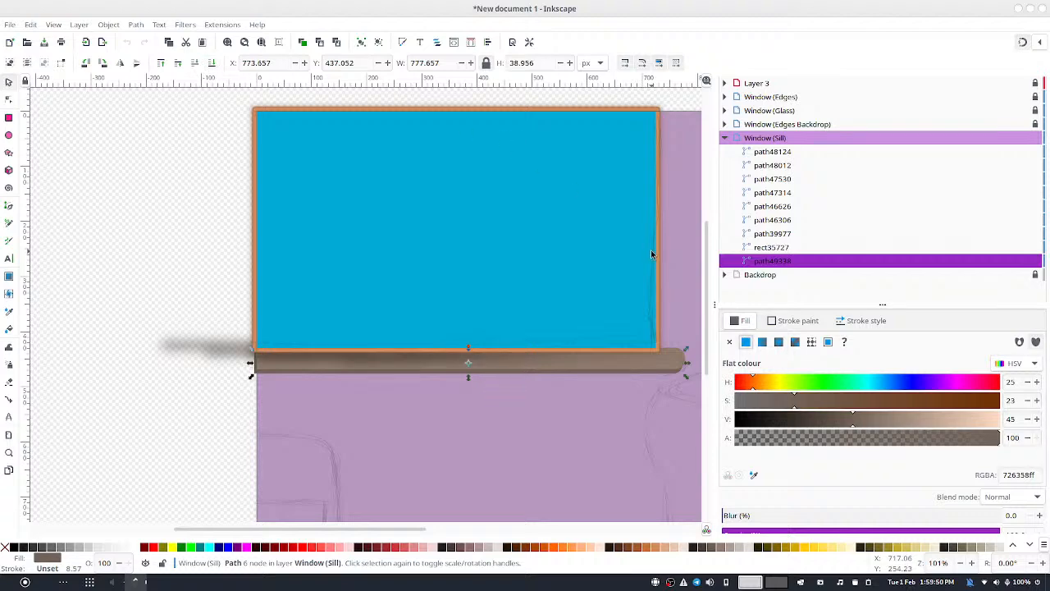
Nudge the dark sill copy slightly left beneath the base sill, ending at X 769.657, Y 437.052 px
{"action": "left_click", "coordinate": [688, 350]}
{"action": "left_click", "coordinate": [688, 350]}
{"action": "key", "text": "Left"}
{"action": "key", "text": "Left"}
{"action": "key", "text": "Left"}
{"action": "key", "text": "Up"}
{"action": "key", "text": "Up"}
{"action": "key", "text": "Right"}
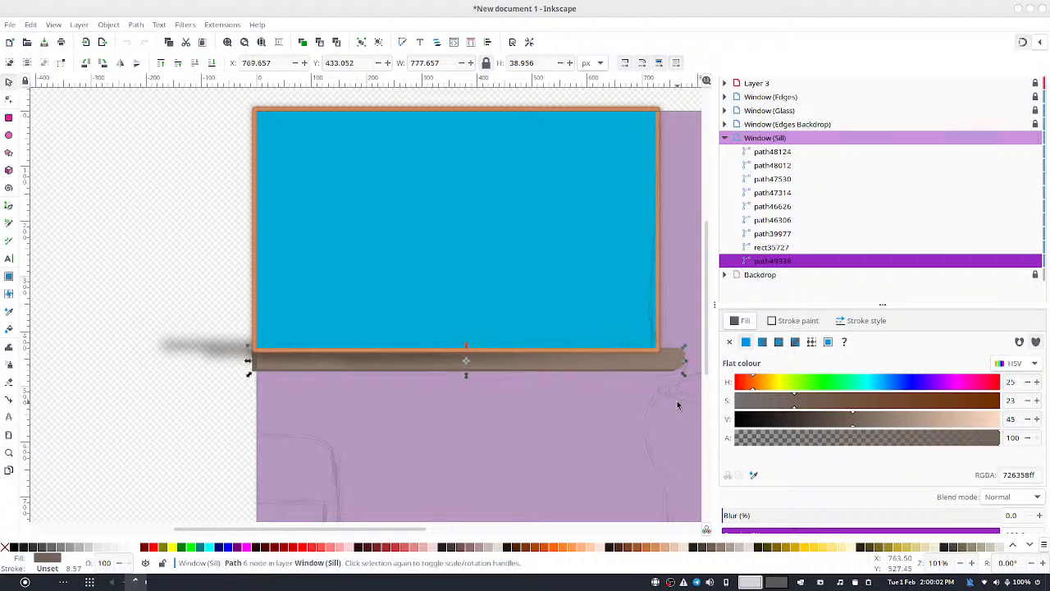
{"action": "key", "text": "Right"}
{"action": "key", "text": "Down"}
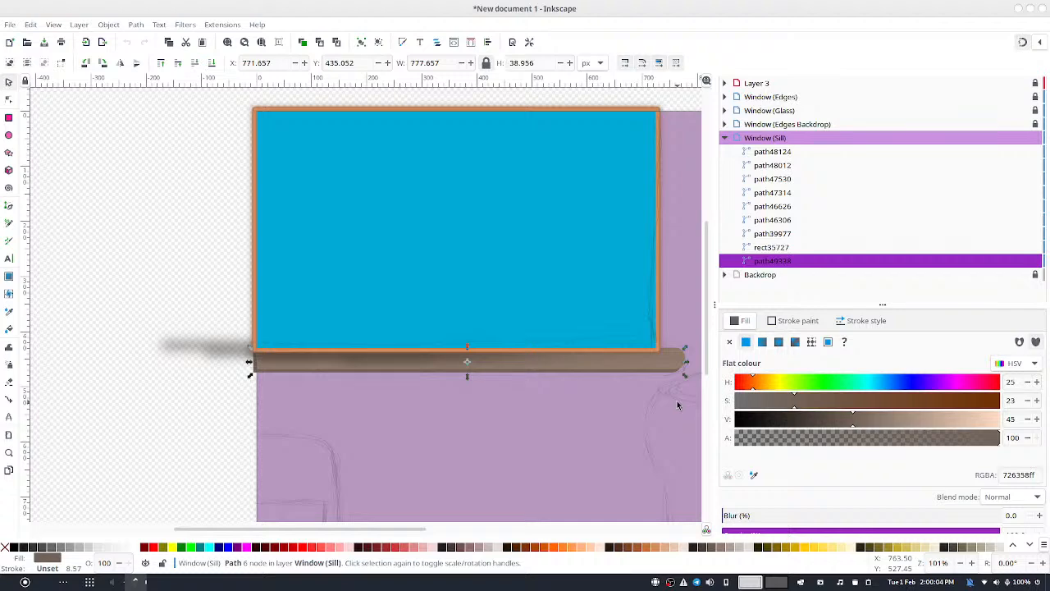
{"action": "key", "text": "Left"}
{"action": "key", "text": "Down"}
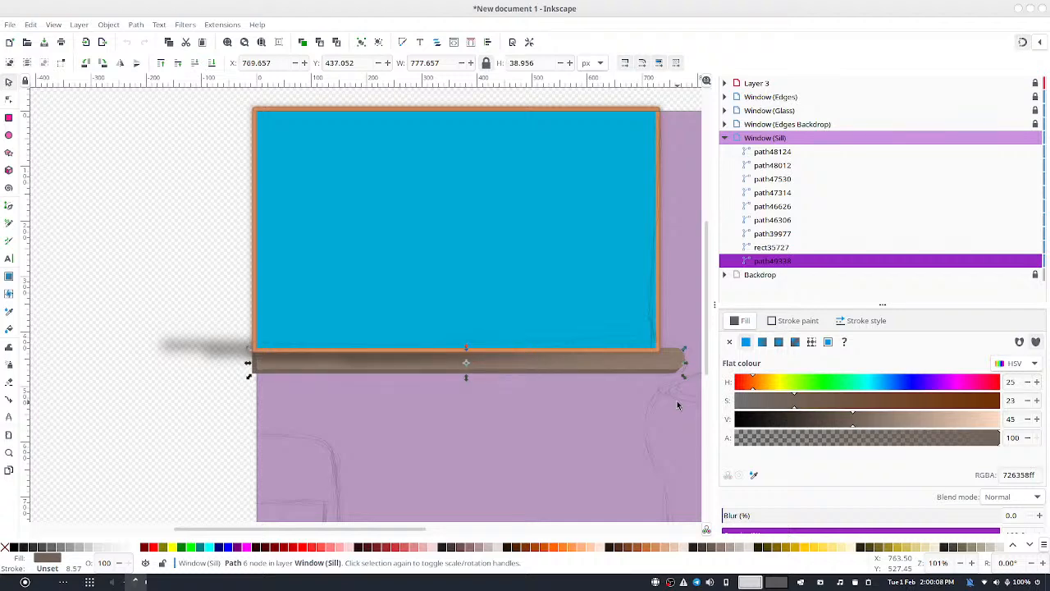
Adjust the lower sill copy's brown fill to hue 29, saturation 22 and a value slightly below 49, and deselect it
{"action": "left_click_drag", "start_coordinate": [902, 419], "coordinate": [869, 419]}
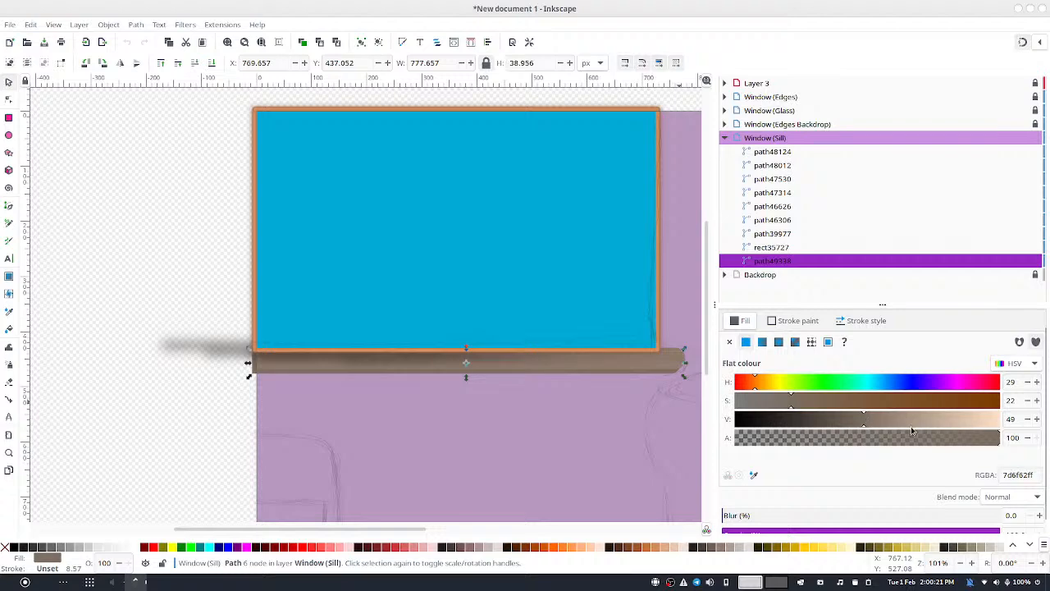
{"action": "left_click", "coordinate": [1027, 420]}
{"action": "left_click", "coordinate": [1027, 419]}
{"action": "left_click", "coordinate": [1028, 419]}
{"action": "left_click", "coordinate": [695, 287]}
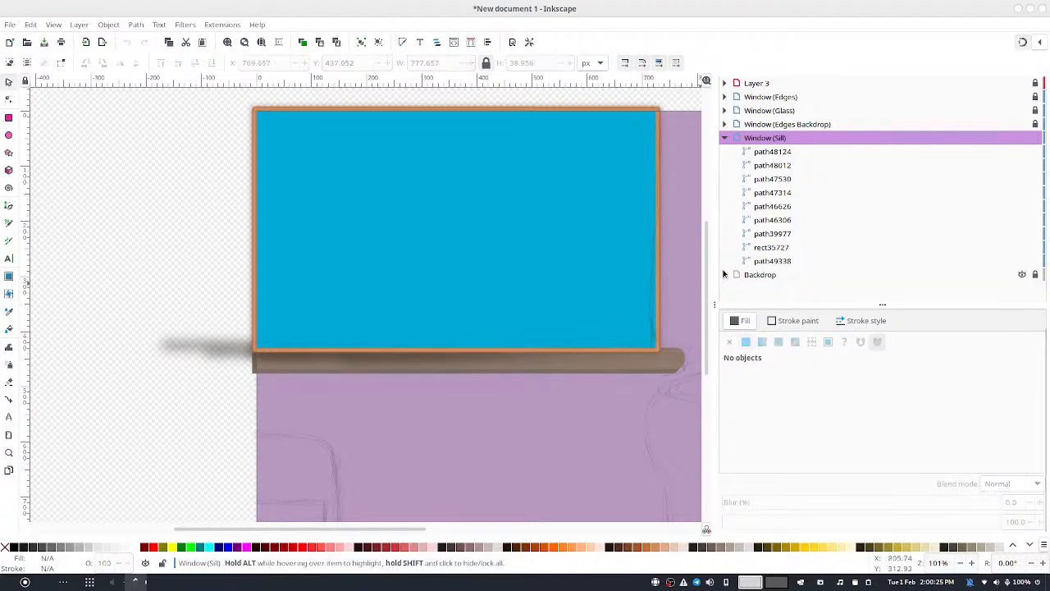
Duplicate the base sill rect35727 and give the copy a semi-transparent light brown flat fill, value 67, alpha 48 (aa97857a)
{"action": "left_click", "coordinate": [784, 248]}
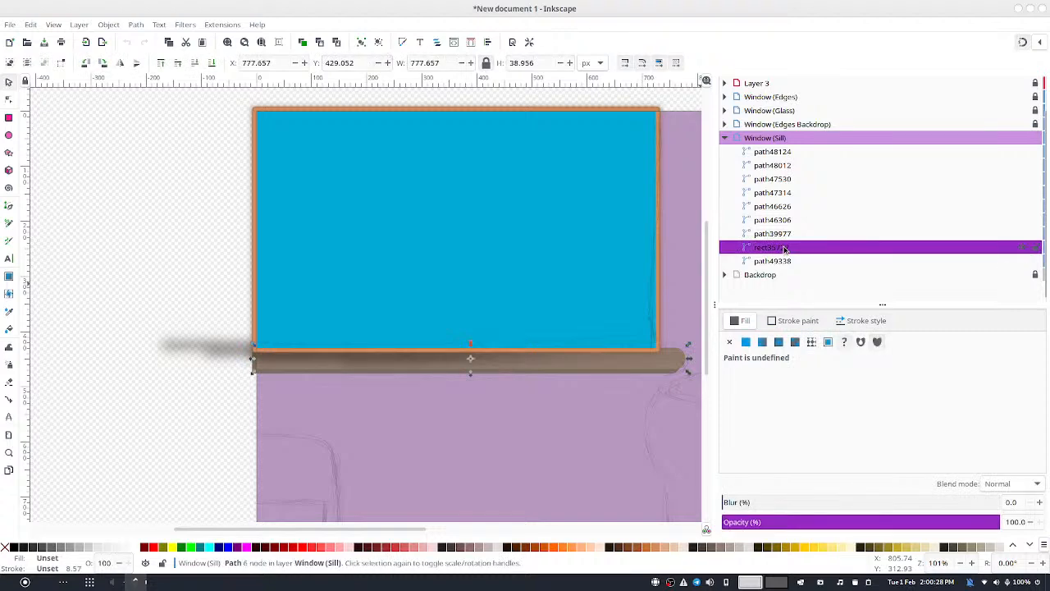
{"action": "key", "text": "ctrl+d"}
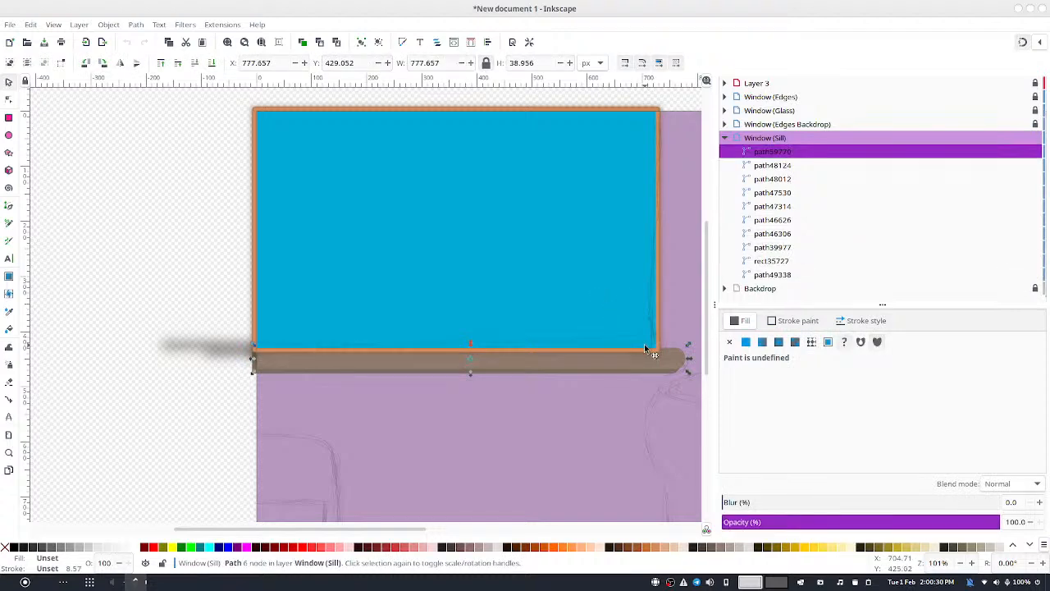
{"action": "left_click", "coordinate": [753, 343]}
{"action": "left_click", "coordinate": [908, 420]}
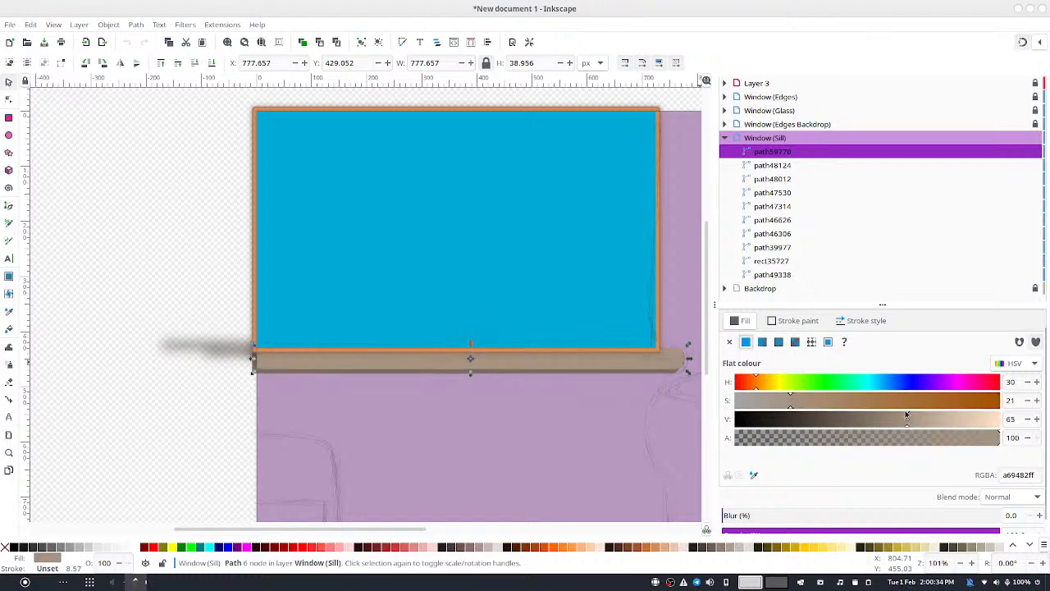
{"action": "left_click", "coordinate": [928, 419]}
{"action": "left_click", "coordinate": [912, 419]}
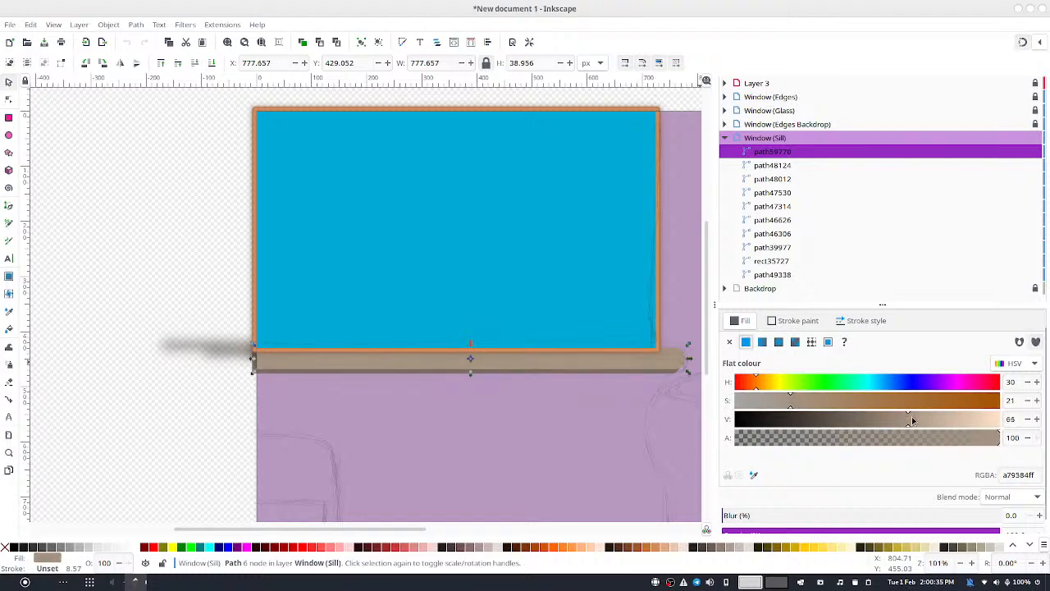
{"action": "left_click", "coordinate": [863, 440]}
{"action": "mouse_move", "coordinate": [861, 440]}
{"action": "left_mouse_down"}
{"action": "mouse_move", "coordinate": [846, 433]}
{"action": "mouse_move", "coordinate": [860, 437]}
{"action": "left_mouse_up"}
{"action": "left_click", "coordinate": [1036, 437]}
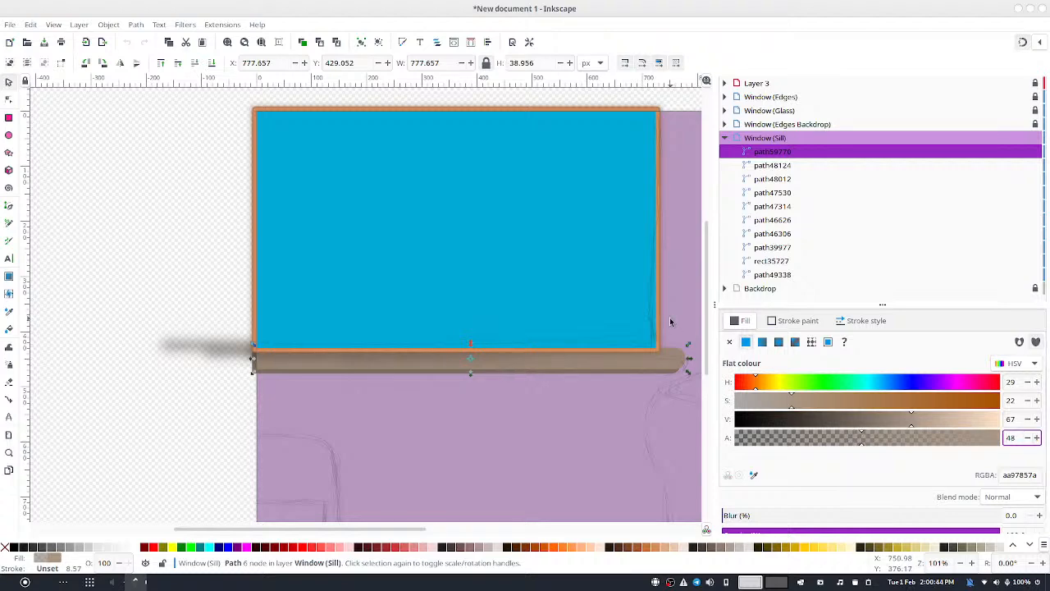
{"action": "left_click_drag", "start_coordinate": [687, 346], "coordinate": [681, 356]}
{"action": "key", "text": "ctrl+z"}
{"action": "left_click_drag", "start_coordinate": [550, 363], "coordinate": [455, 335]}
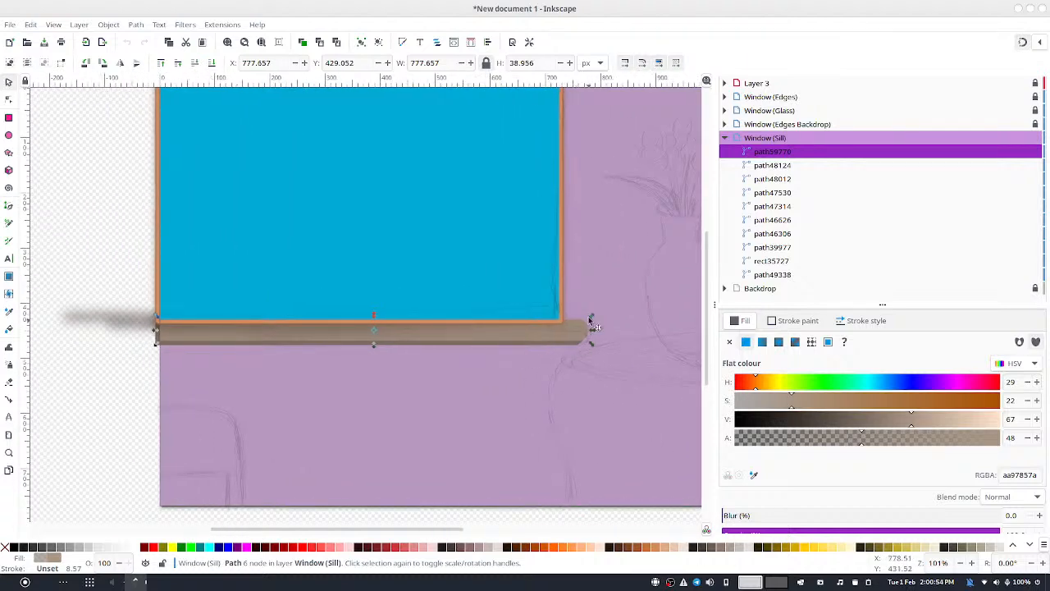
{"action": "left_click_drag", "start_coordinate": [591, 320], "coordinate": [587, 327]}
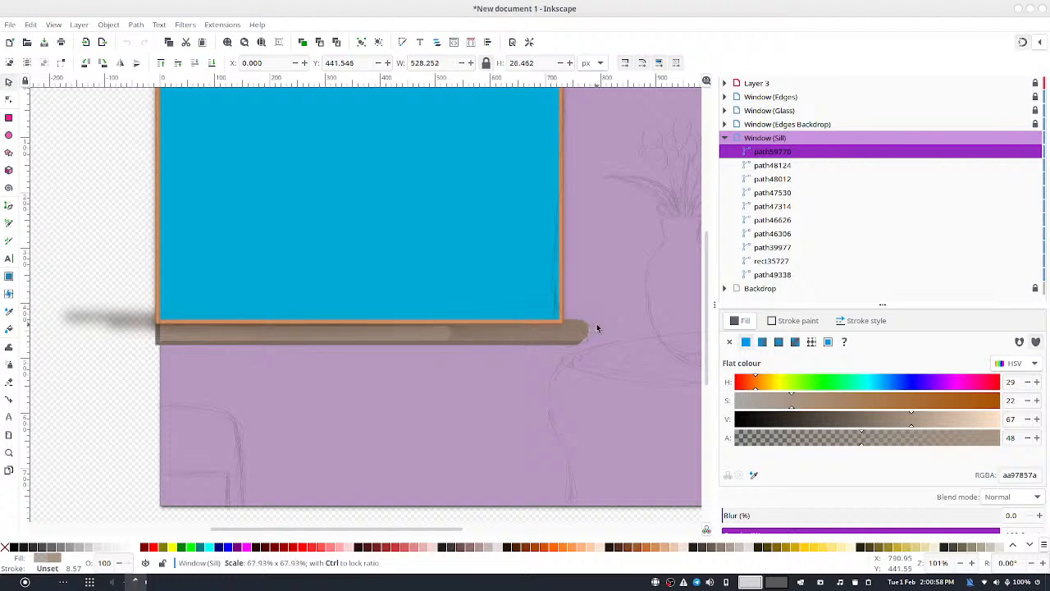
{"action": "key", "text": "ctrl+z"}
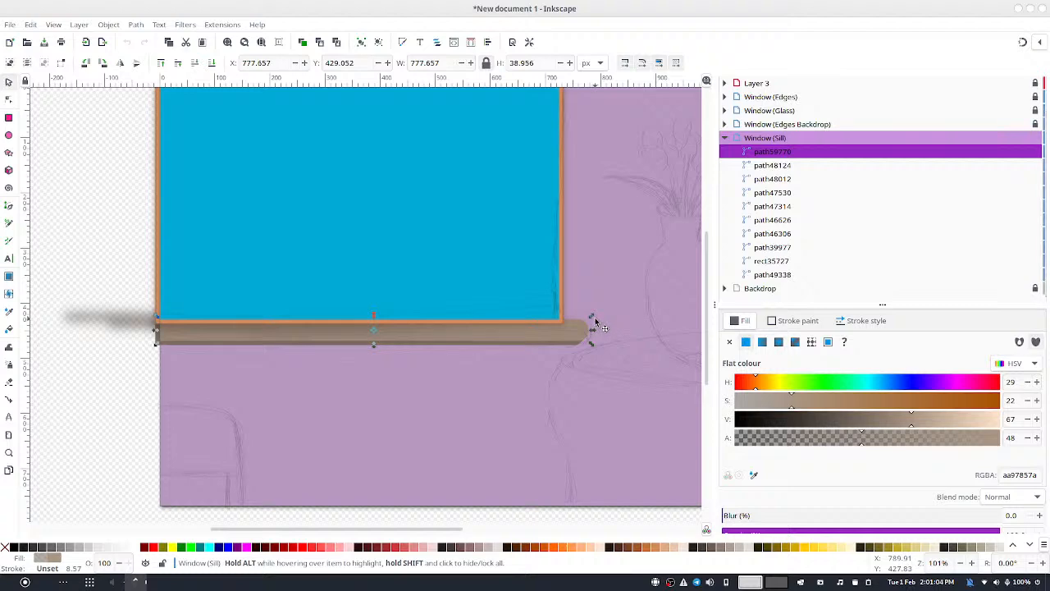
Resize the light sill copy to about 708.7 × 22.7 px and place it inside the sill at about X 755.3, Y 442.1 px
{"action": "left_click_drag", "start_coordinate": [592, 319], "coordinate": [632, 317]}
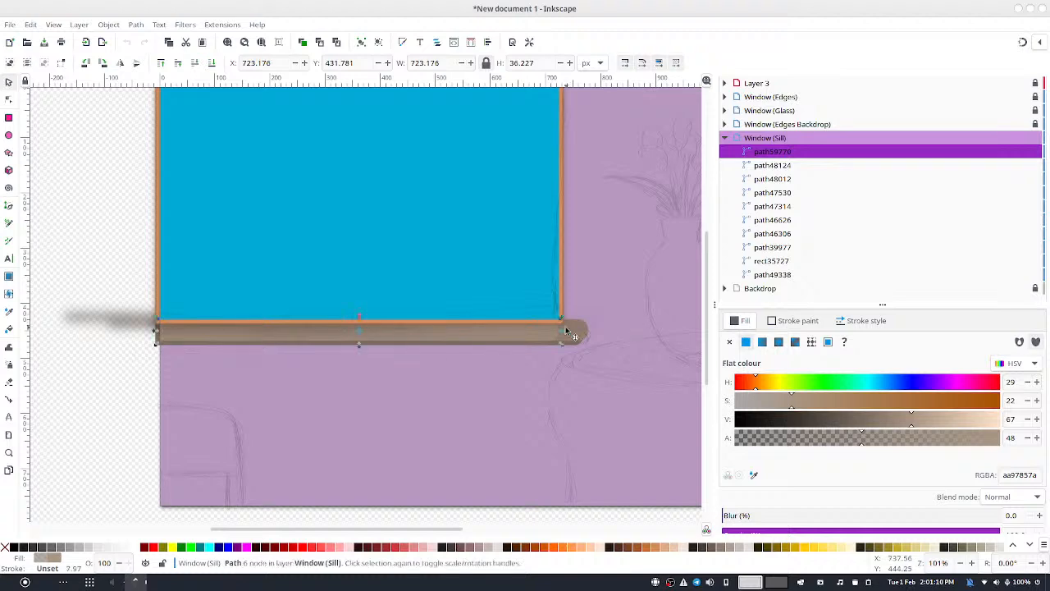
{"action": "left_click_drag", "start_coordinate": [535, 328], "coordinate": [558, 334]}
{"action": "left_click_drag", "start_coordinate": [383, 344], "coordinate": [397, 342]}
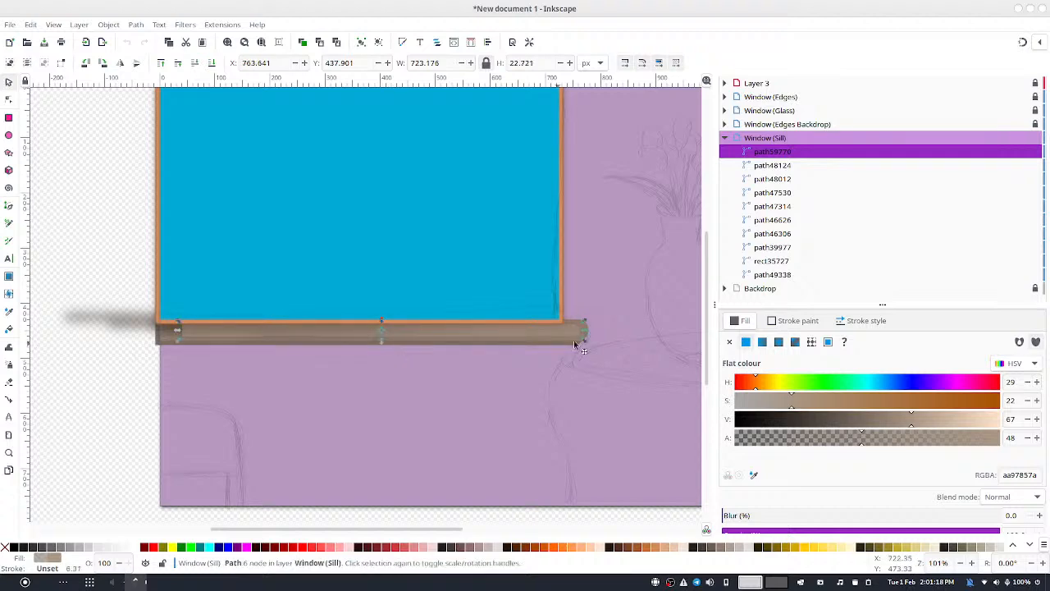
{"action": "left_click_drag", "start_coordinate": [574, 334], "coordinate": [535, 332]}
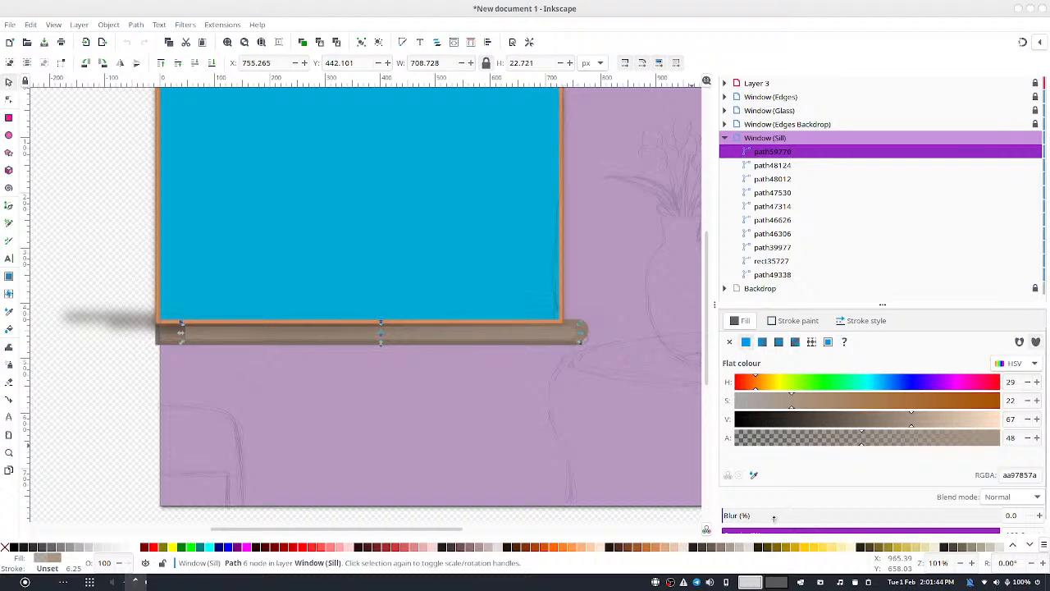
Blur the inset light sill copy by 27.6%
{"action": "left_click", "coordinate": [789, 515]}
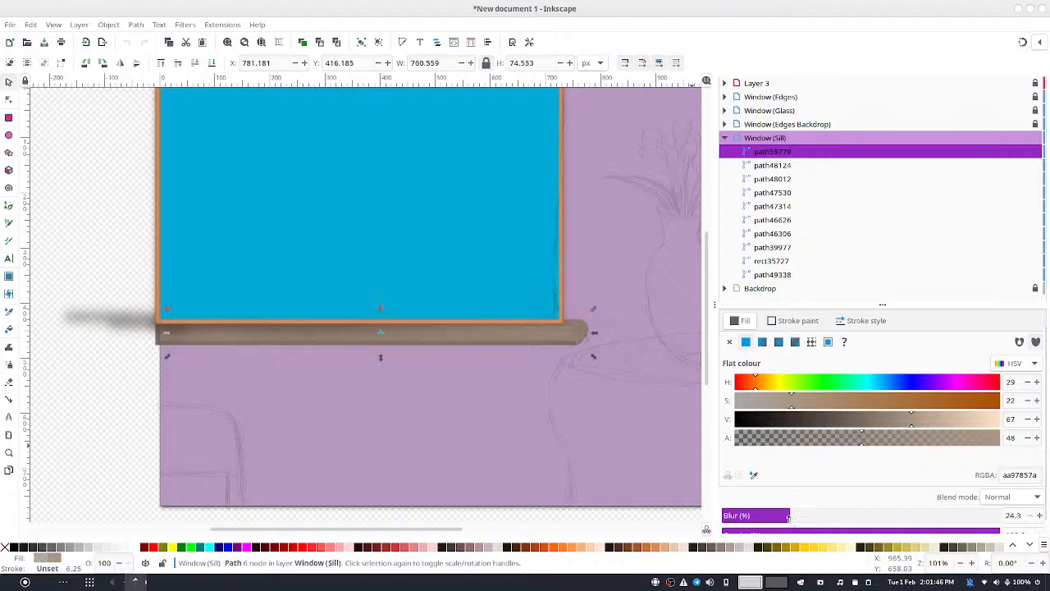
{"action": "left_click_drag", "start_coordinate": [788, 517], "coordinate": [786, 530]}
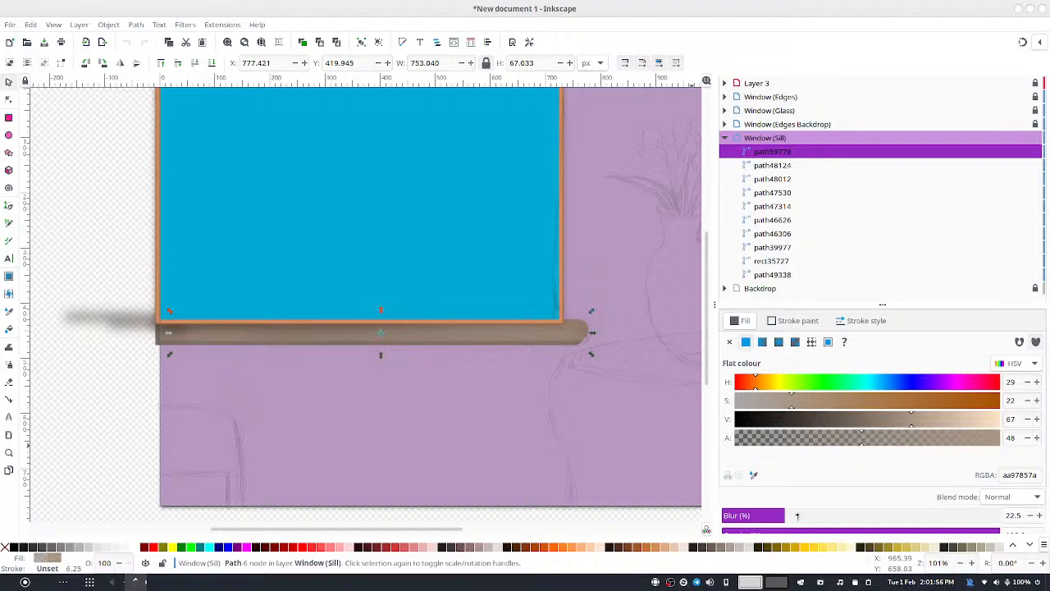
{"action": "mouse_move", "coordinate": [786, 529]}
{"action": "left_mouse_down"}
{"action": "mouse_move", "coordinate": [809, 515]}
{"action": "mouse_move", "coordinate": [798, 514]}
{"action": "left_mouse_up"}
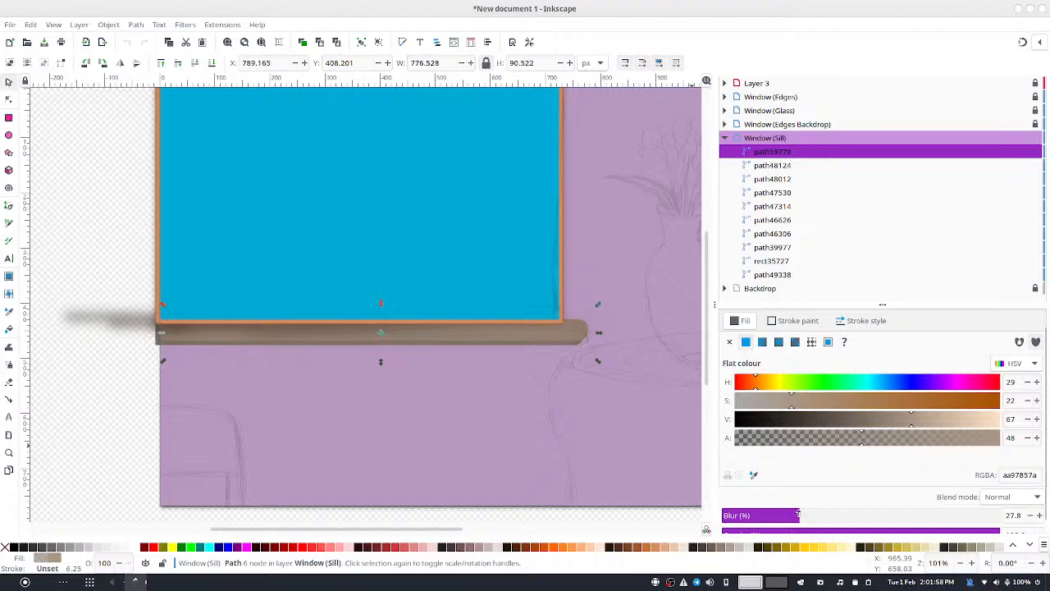
{"action": "left_click_drag", "start_coordinate": [1016, 516], "coordinate": [1045, 520]}
{"action": "type", "text": "6"}
{"action": "key", "text": "Return"}
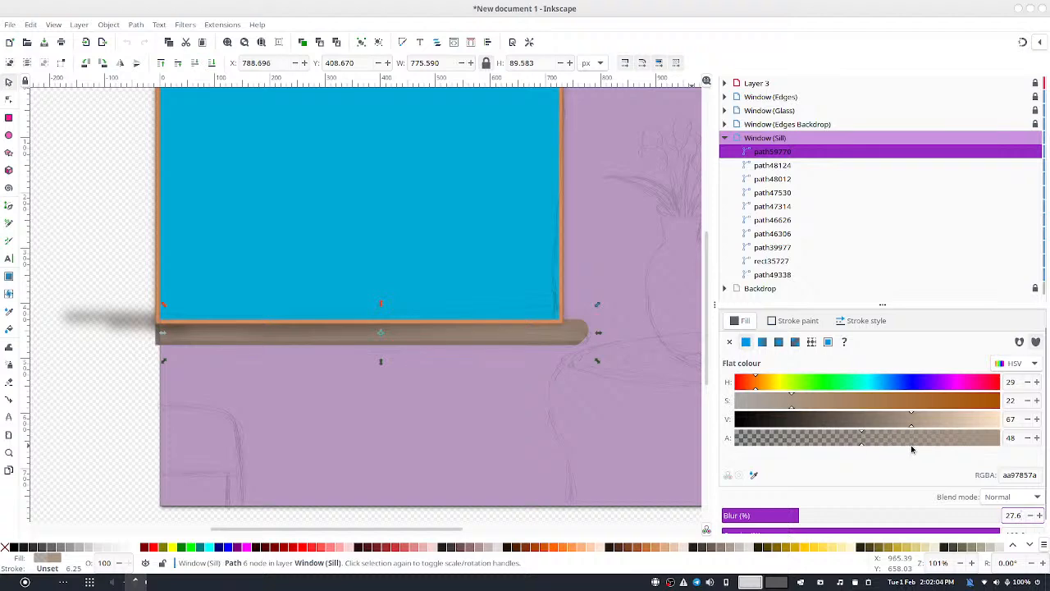
Make the blurred light bar fully opaque (alpha 100) and restack it directly above rect35727, below the other shading bars
{"action": "left_click_drag", "start_coordinate": [912, 446], "coordinate": [1014, 439]}
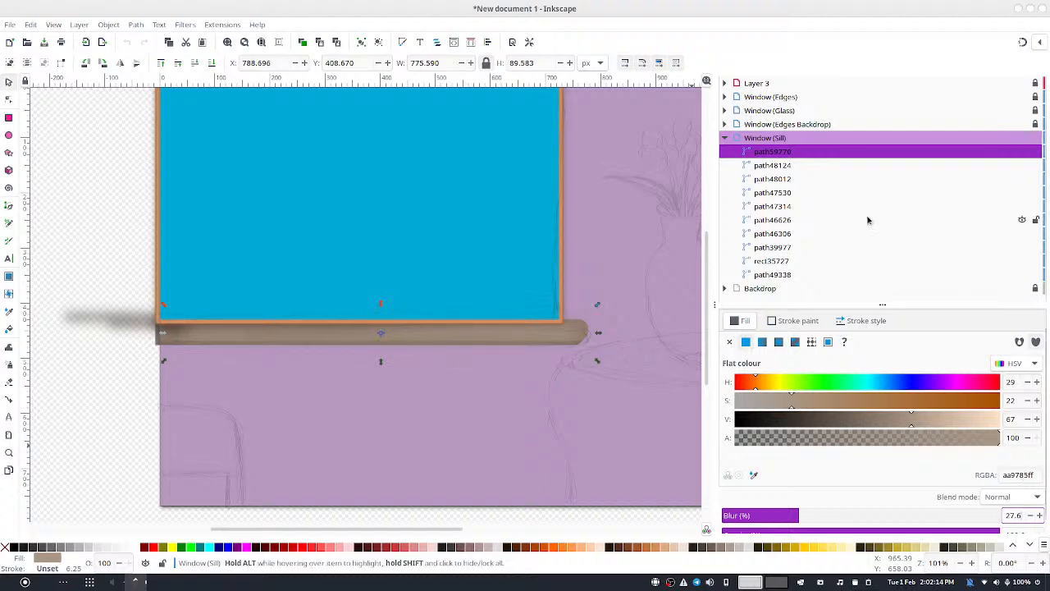
{"action": "left_click", "coordinate": [212, 64]}
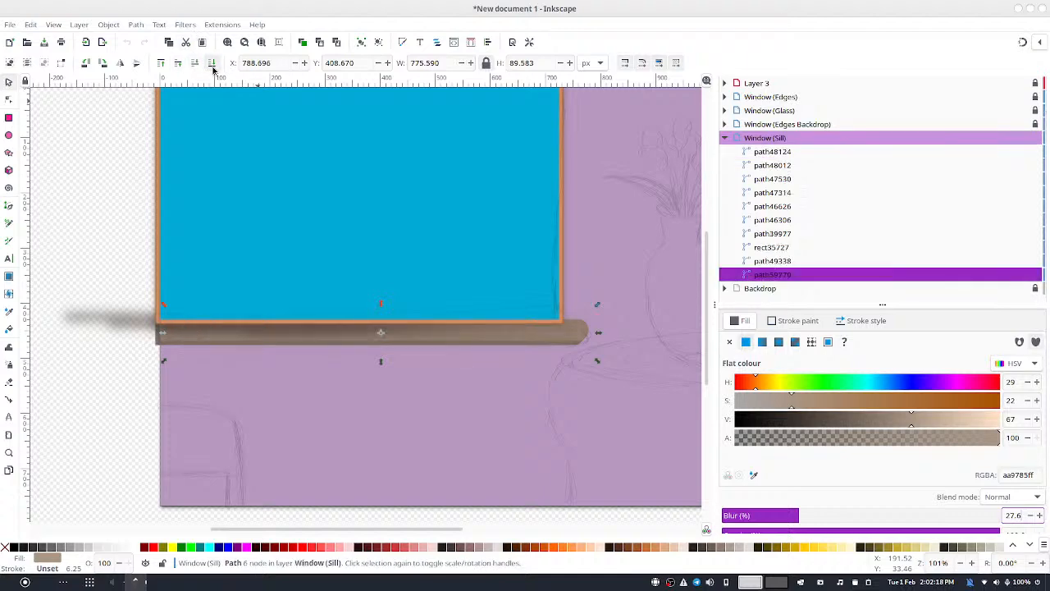
{"action": "left_click", "coordinate": [177, 64]}
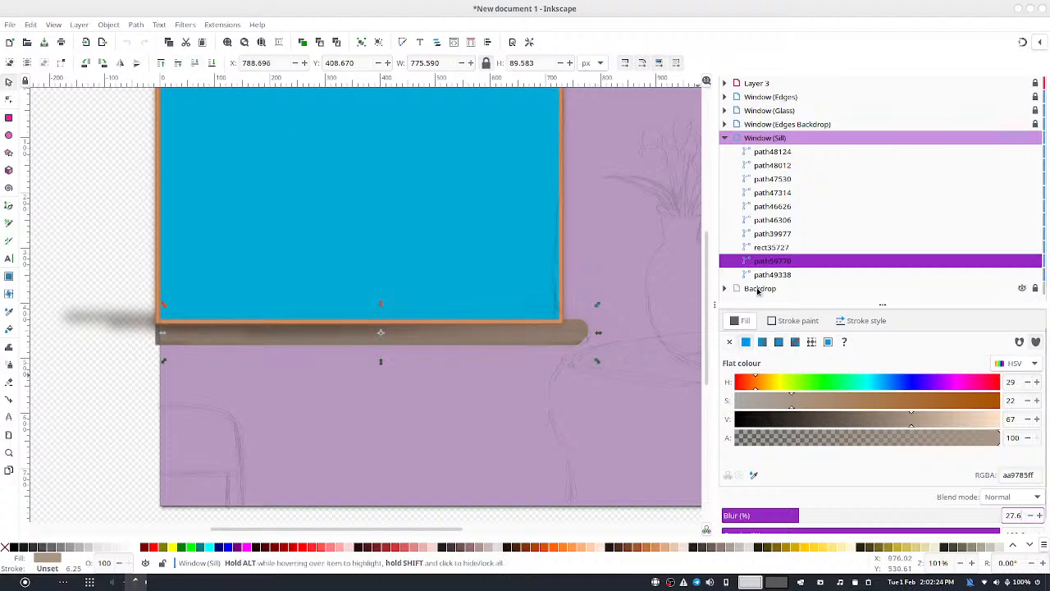
{"action": "left_click", "coordinate": [178, 64]}
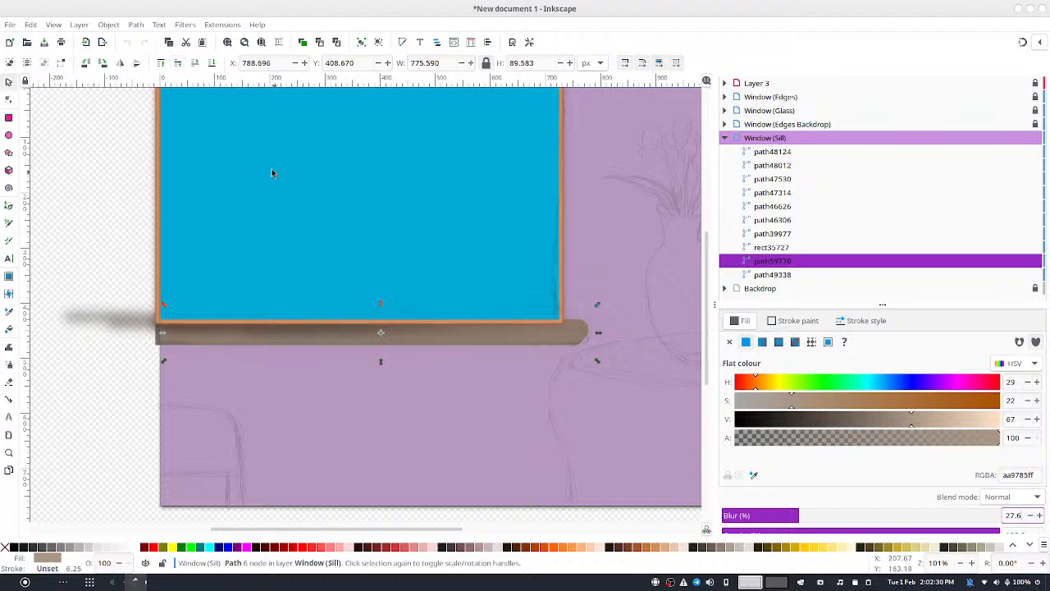
{"action": "left_click", "coordinate": [181, 65]}
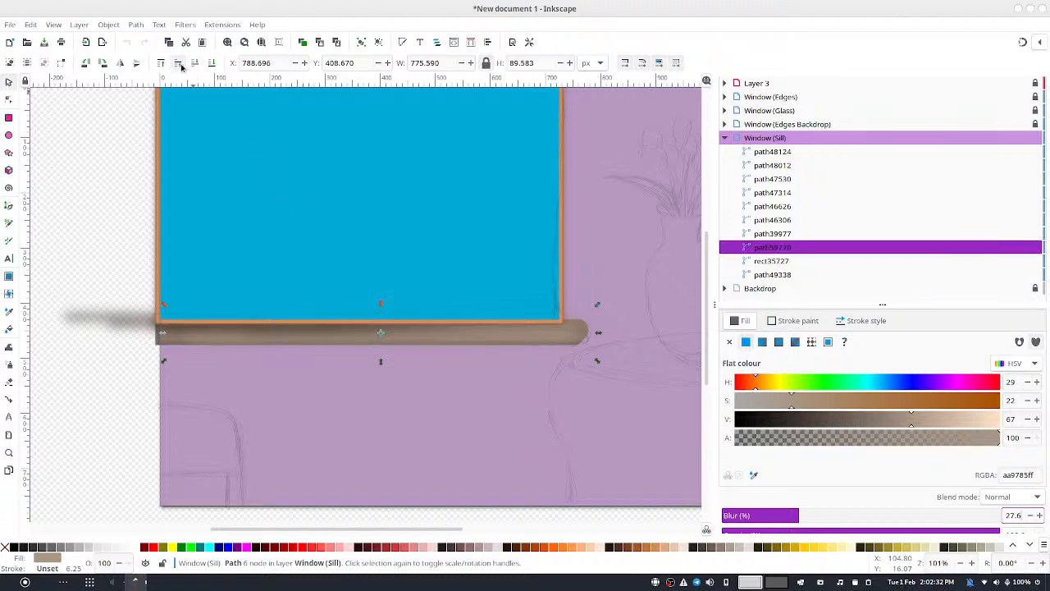
Duplicate the blurred light bar, darken the copy to about value 43, and turn its fill into a linear gradient fading to transparent
{"action": "scroll", "coordinate": [563, 301], "scroll_direction": "down", "scroll_amount": 2}
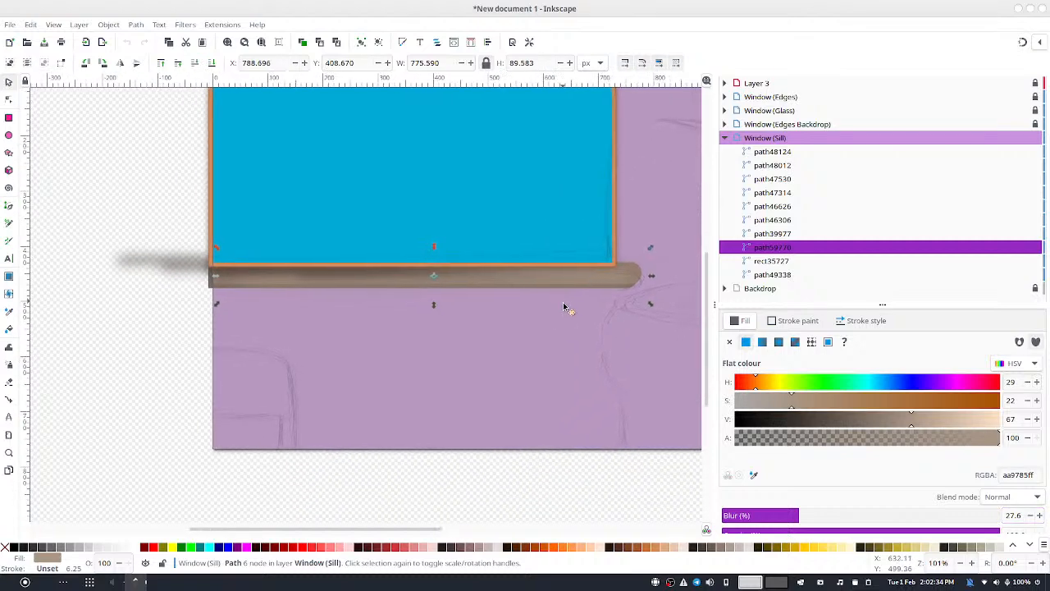
{"action": "scroll", "coordinate": [492, 303], "scroll_direction": "right", "scroll_amount": 2}
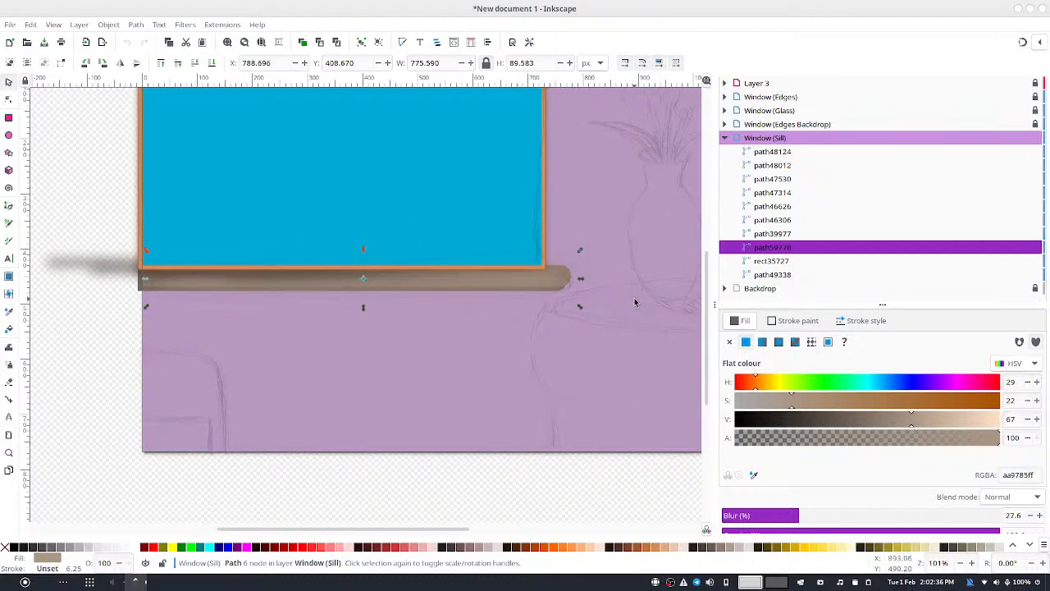
{"action": "key", "text": "ctrl+alt+v"}
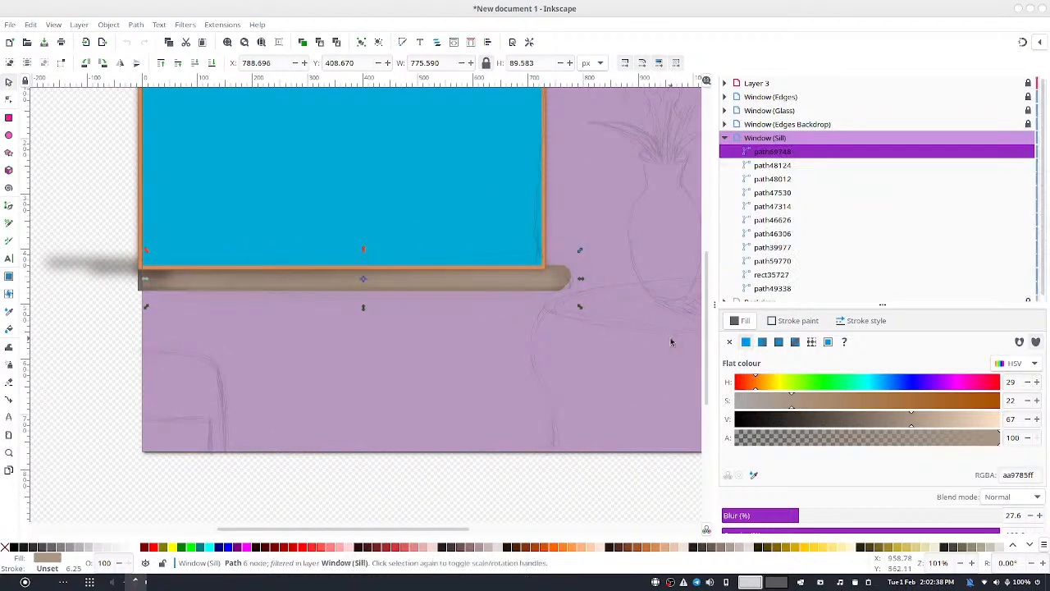
{"action": "left_click", "coordinate": [870, 420]}
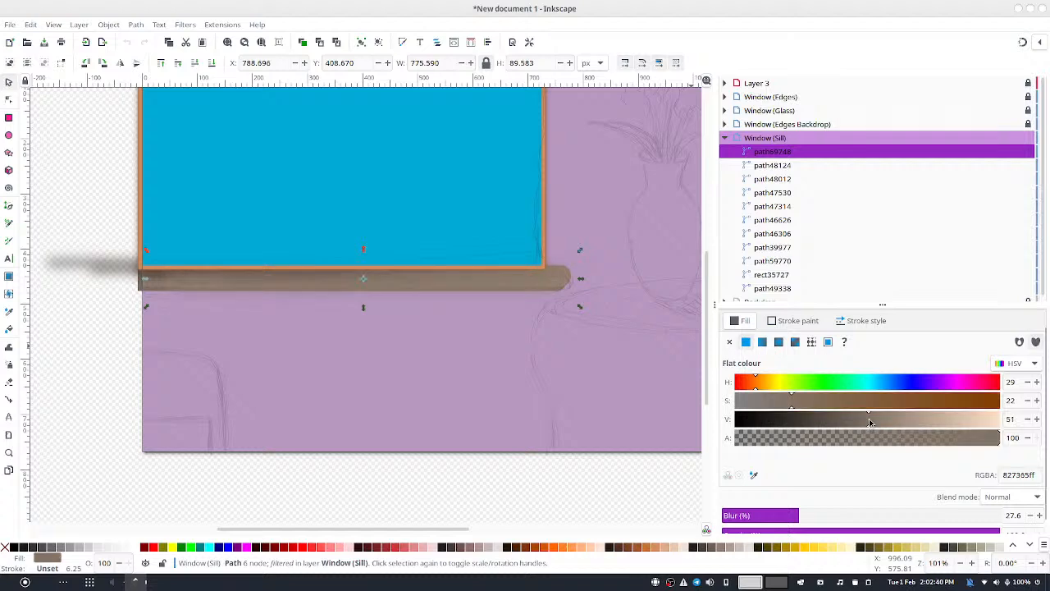
{"action": "left_click_drag", "start_coordinate": [863, 421], "coordinate": [850, 417]}
{"action": "left_click", "coordinate": [762, 341]}
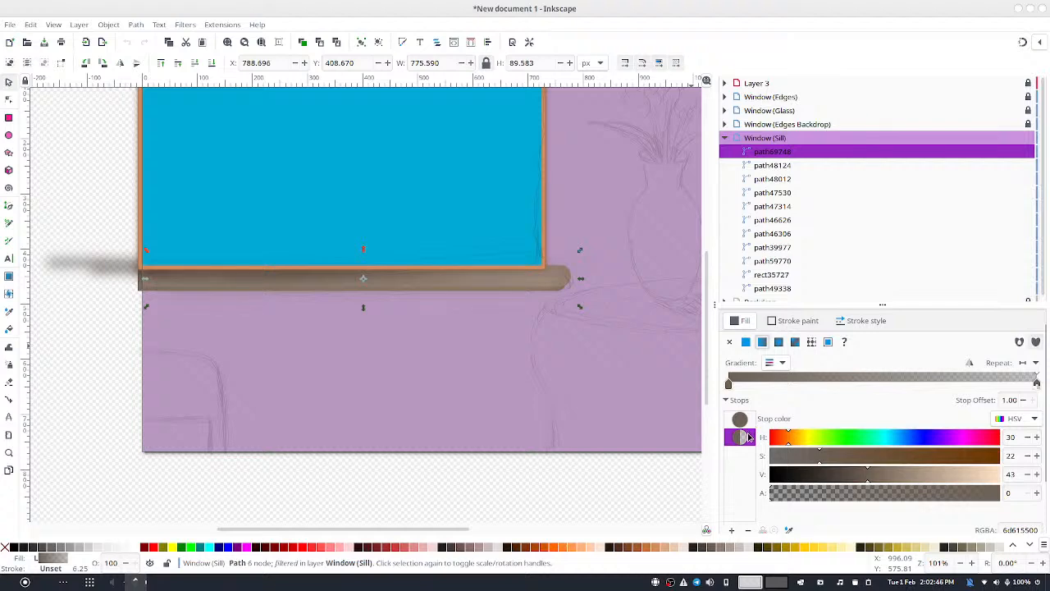
Shorten and tilt the dark bar's gradient across the sill, and darken its opaque start stop to value 24 (3e3730ff)
{"action": "left_click", "coordinate": [13, 97]}
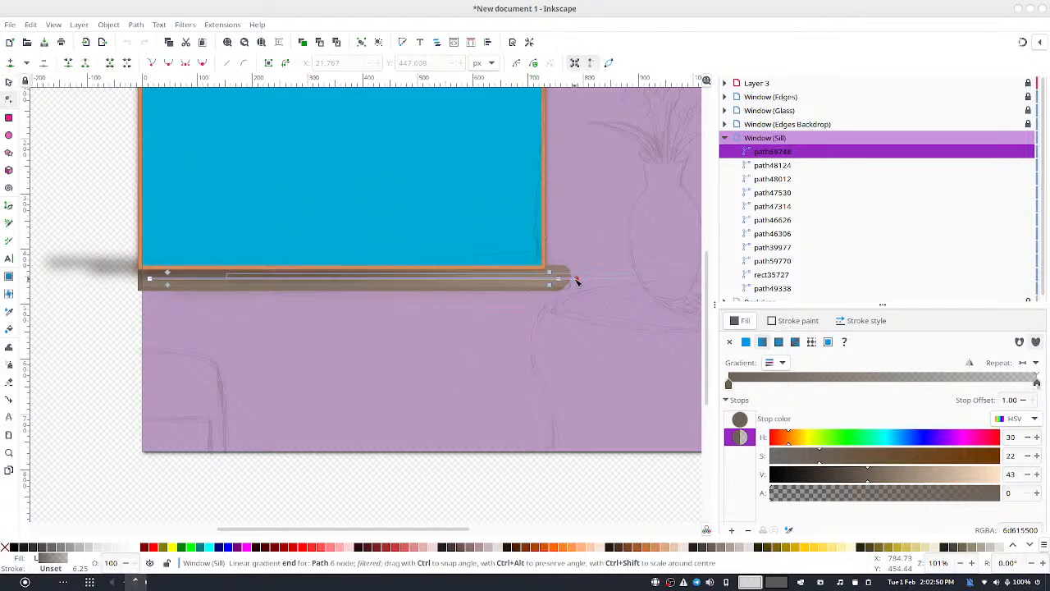
{"action": "left_click_drag", "start_coordinate": [564, 279], "coordinate": [476, 277]}
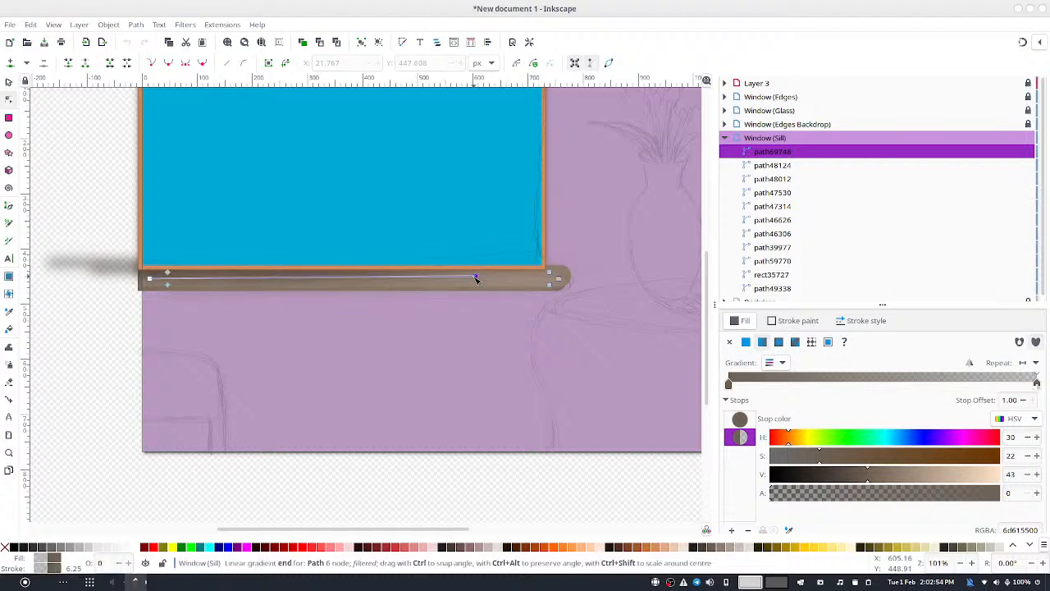
{"action": "left_click_drag", "start_coordinate": [150, 279], "coordinate": [159, 297]}
{"action": "left_click", "coordinate": [827, 473]}
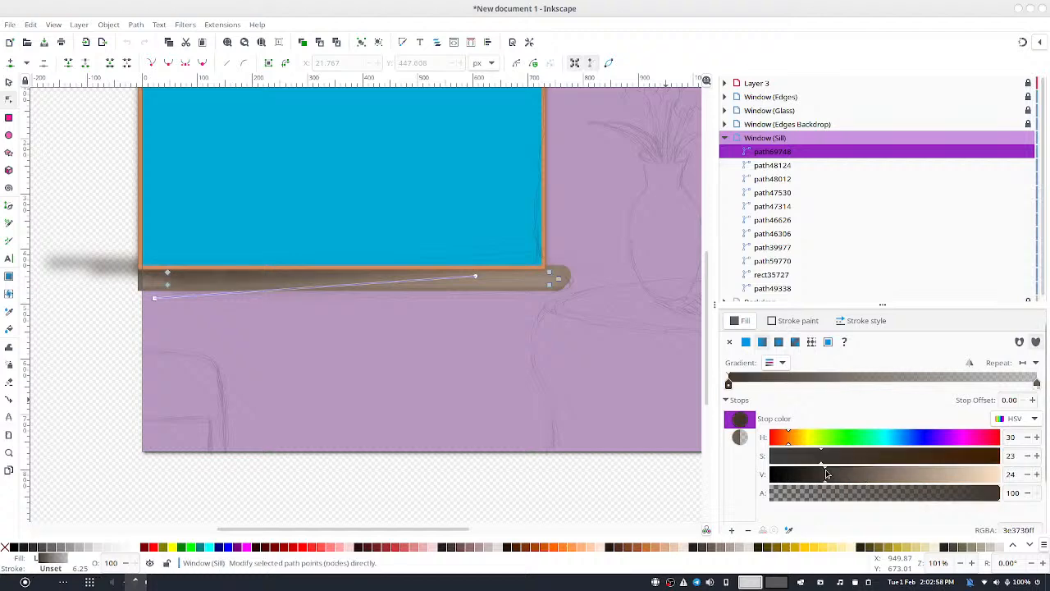
Lighten the opaque start stop of the dark sill bar's gradient to value 35 (5a4e47ff) and deselect the bar
{"action": "left_click_drag", "start_coordinate": [826, 473], "coordinate": [850, 478]}
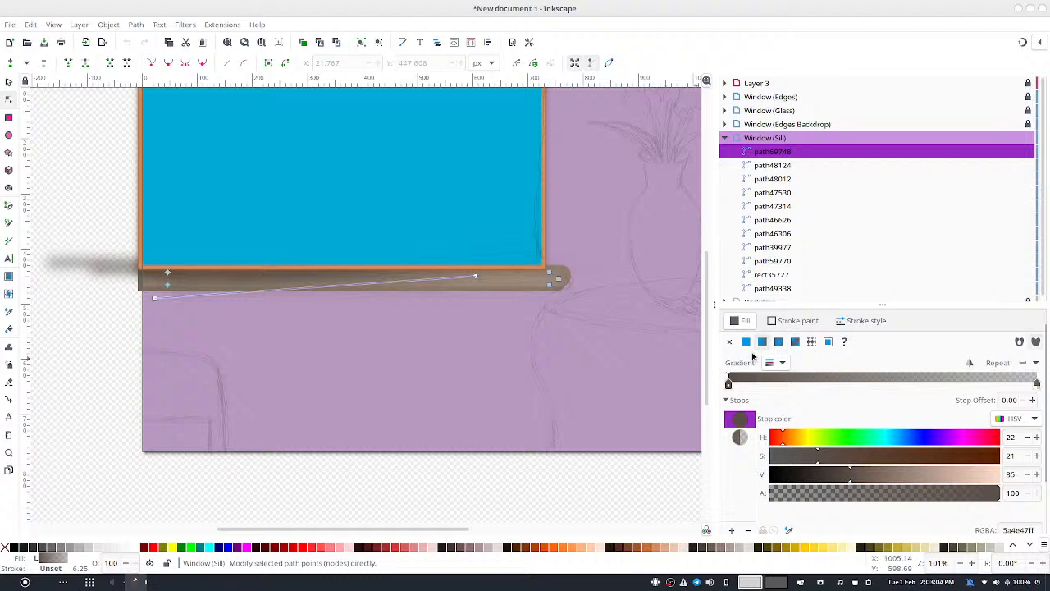
{"action": "left_click", "coordinate": [8, 82]}
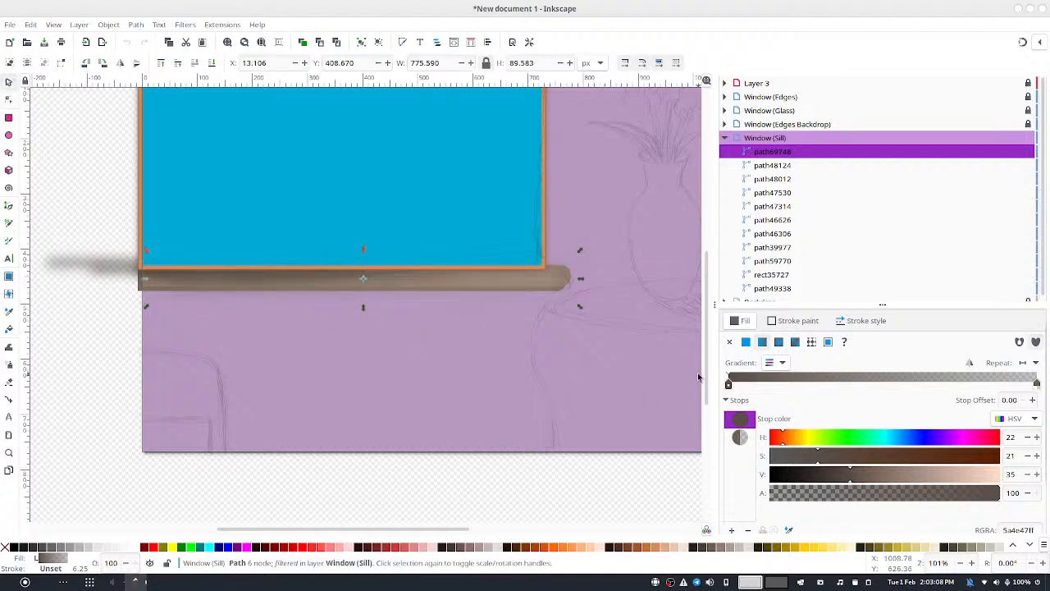
{"action": "left_click", "coordinate": [577, 332]}
{"action": "left_click_drag", "start_coordinate": [308, 310], "coordinate": [308, 424]}
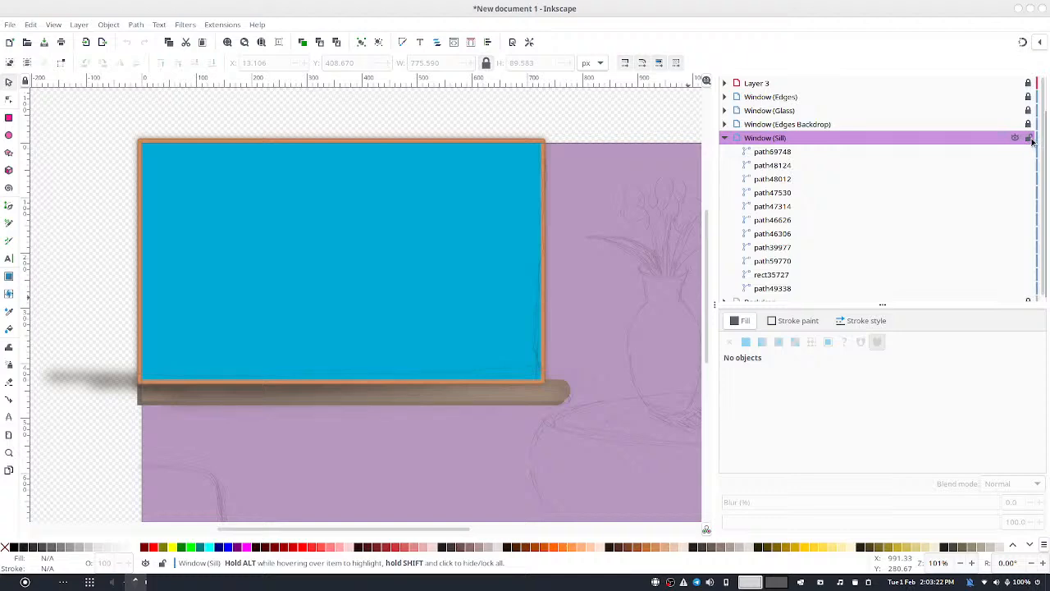
Lock the Window (Sill) layer and collapse its object list
{"action": "left_click", "coordinate": [1029, 138]}
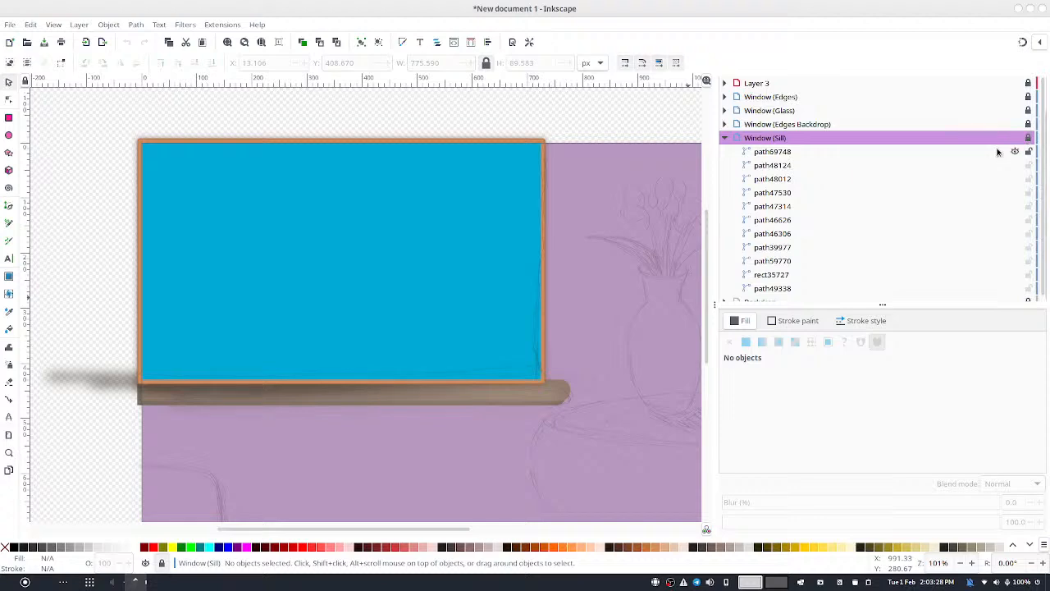
{"action": "left_click", "coordinate": [724, 138]}
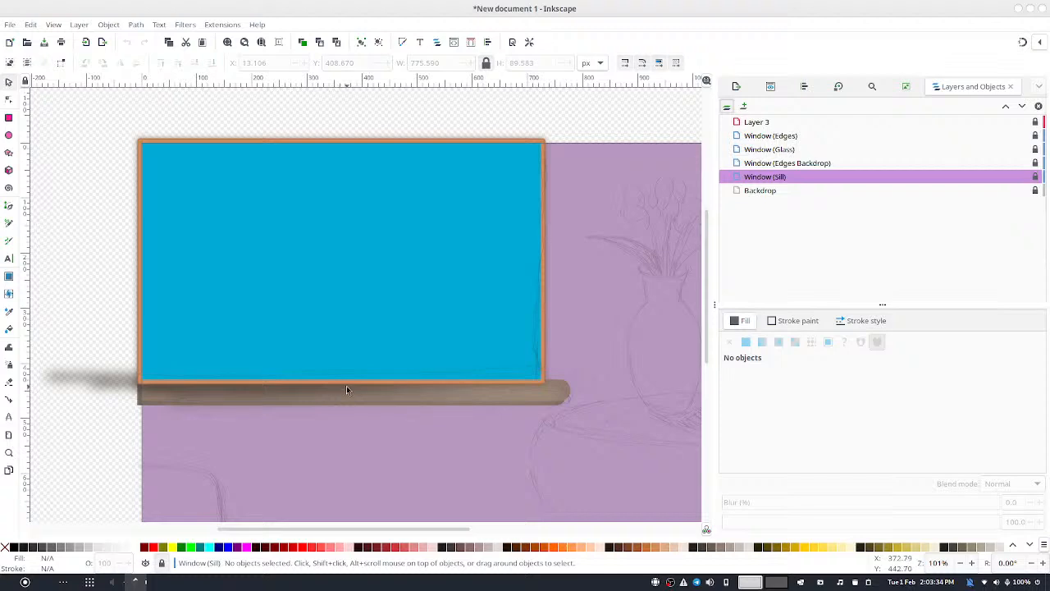
Examine the shading along the window sill and its rounded end, up close and in the whole picture
{"action": "scroll", "coordinate": [346, 391], "scroll_direction": "down", "scroll_amount": 5}
{"action": "scroll", "coordinate": [346, 385], "scroll_direction": "up", "scroll_amount": 4}
{"action": "left_click_drag", "start_coordinate": [345, 385], "coordinate": [277, 443]}
{"action": "scroll", "coordinate": [276, 440], "scroll_direction": "up", "scroll_amount": 1, "text": "ctrl"}
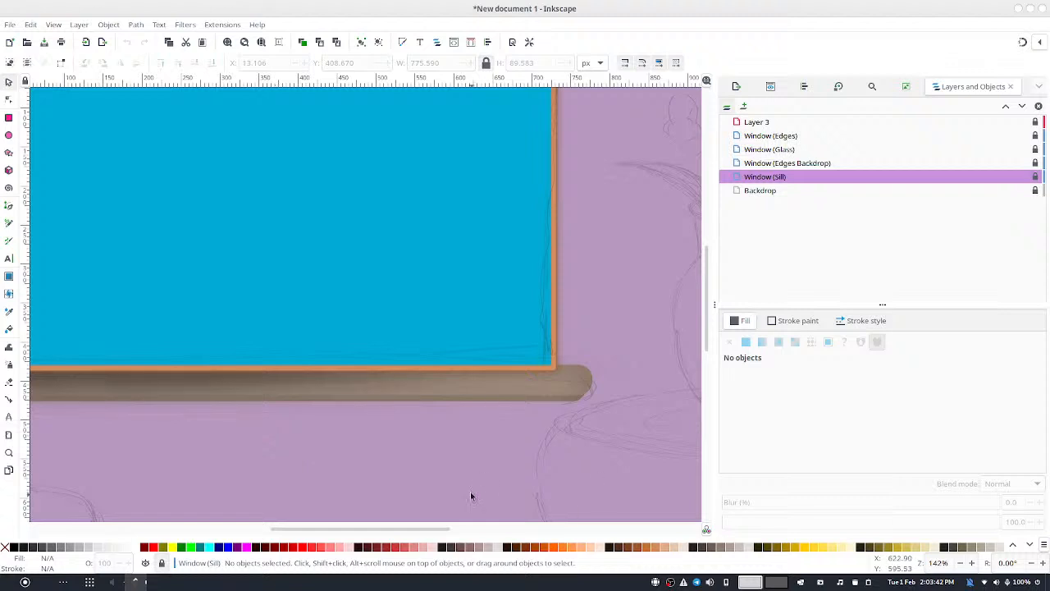
{"action": "scroll", "coordinate": [536, 319], "scroll_direction": "down", "scroll_amount": 2}
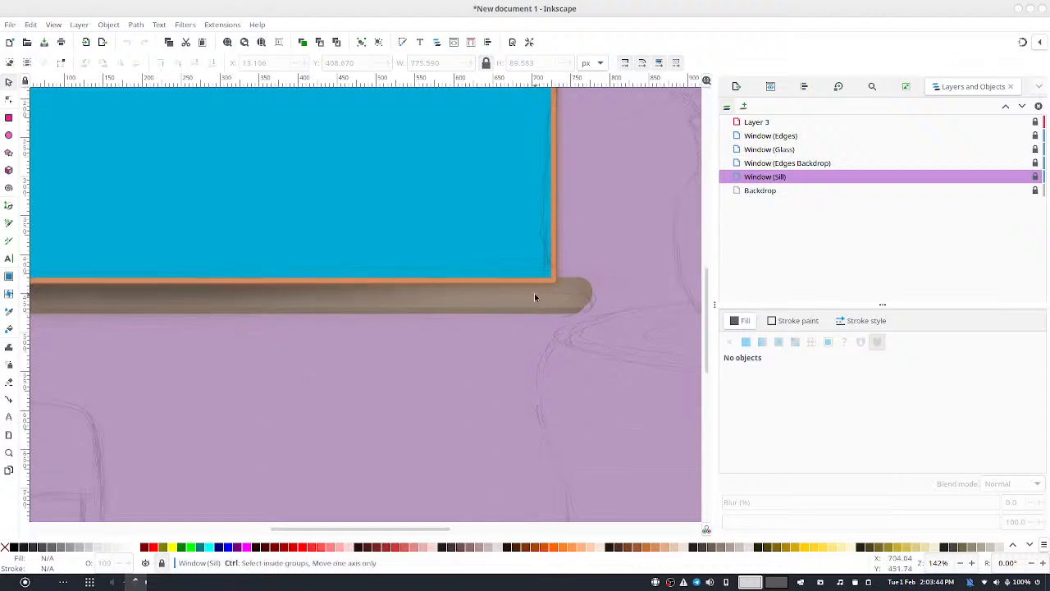
{"action": "scroll", "coordinate": [534, 296], "scroll_direction": "down", "scroll_amount": 4, "text": "ctrl"}
{"action": "scroll", "coordinate": [526, 301], "scroll_direction": "up", "scroll_amount": 2, "text": "ctrl"}
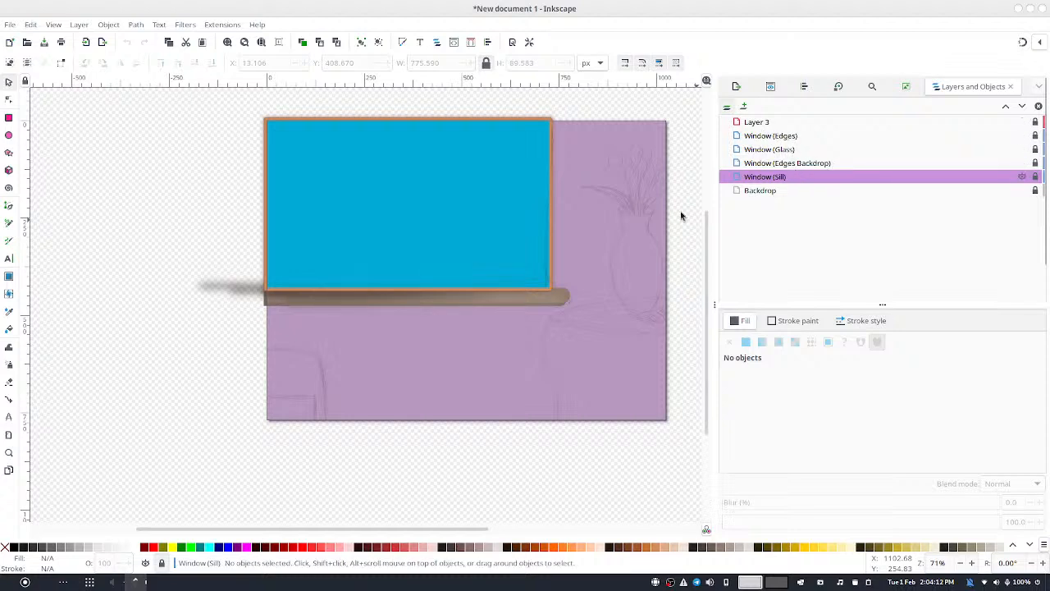
Undo the accidental move of the Window (Edges) layer and add a new layer named Table directly above it
{"action": "left_click_drag", "start_coordinate": [772, 138], "coordinate": [773, 131]}
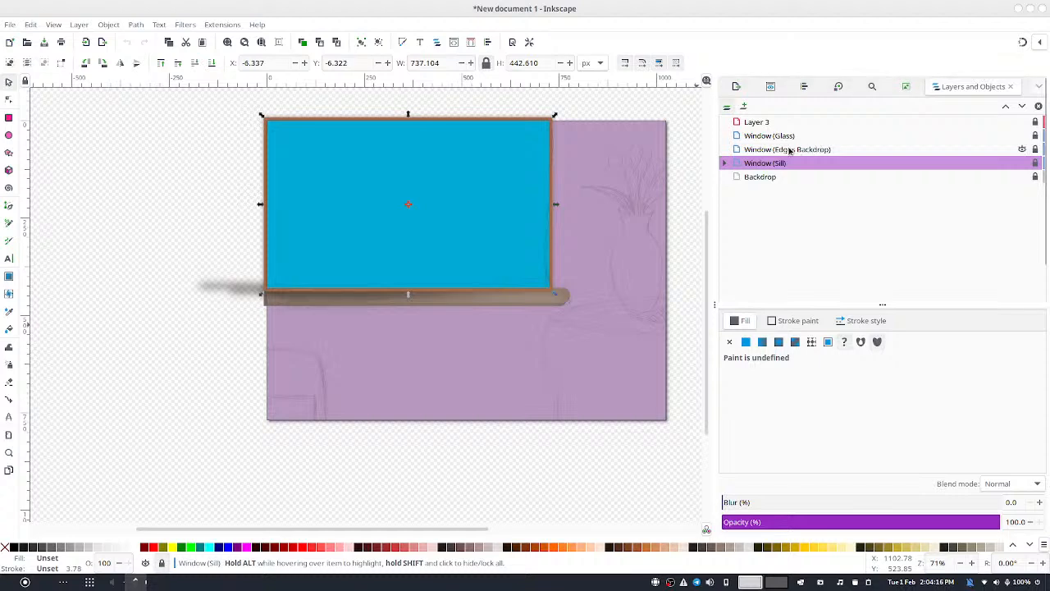
{"action": "key", "text": "ctrl+z"}
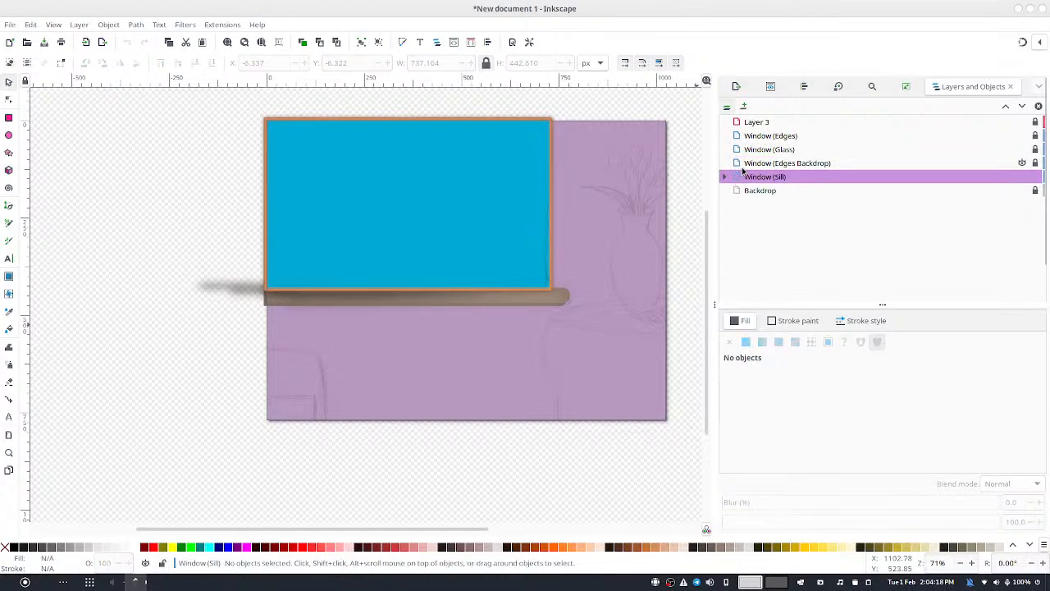
{"action": "left_click", "coordinate": [771, 137]}
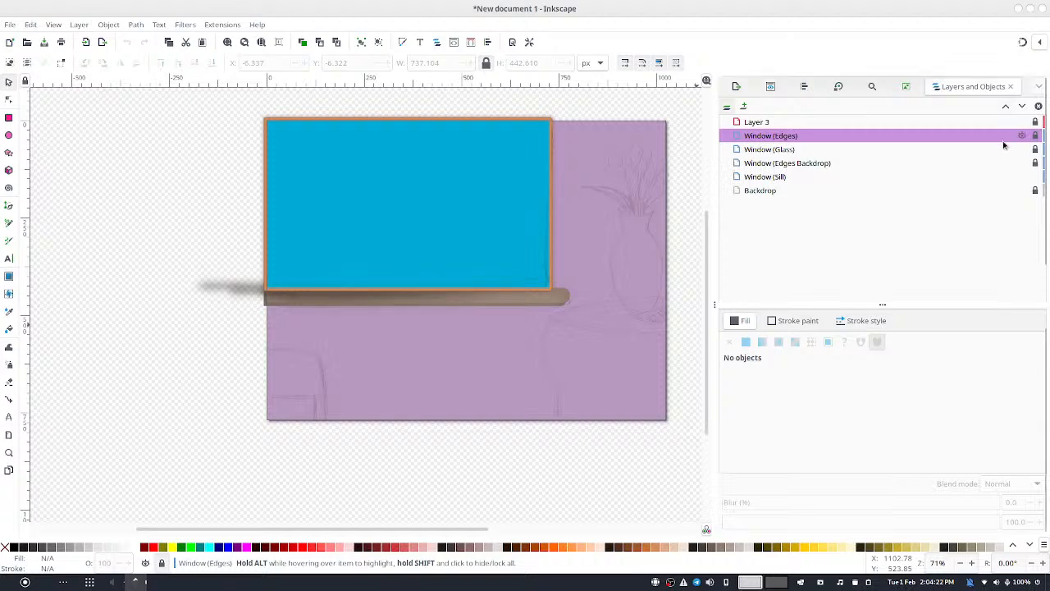
{"action": "left_click", "coordinate": [750, 110]}
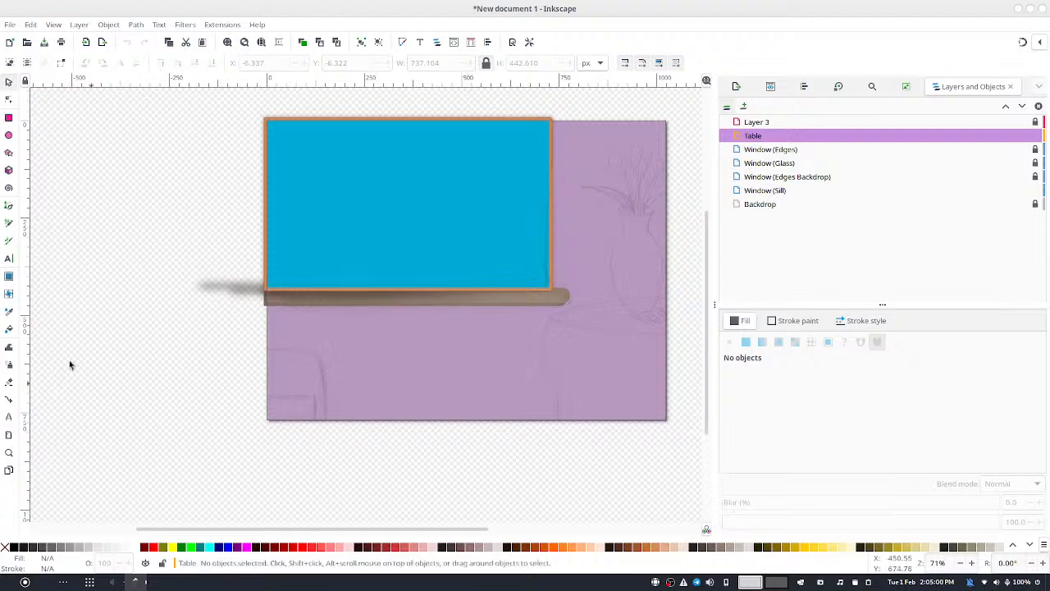
Draw a teal rectangle about 305 by 317 px over the sketched table and set both corner radii to 0
{"action": "left_click", "coordinate": [8, 118]}
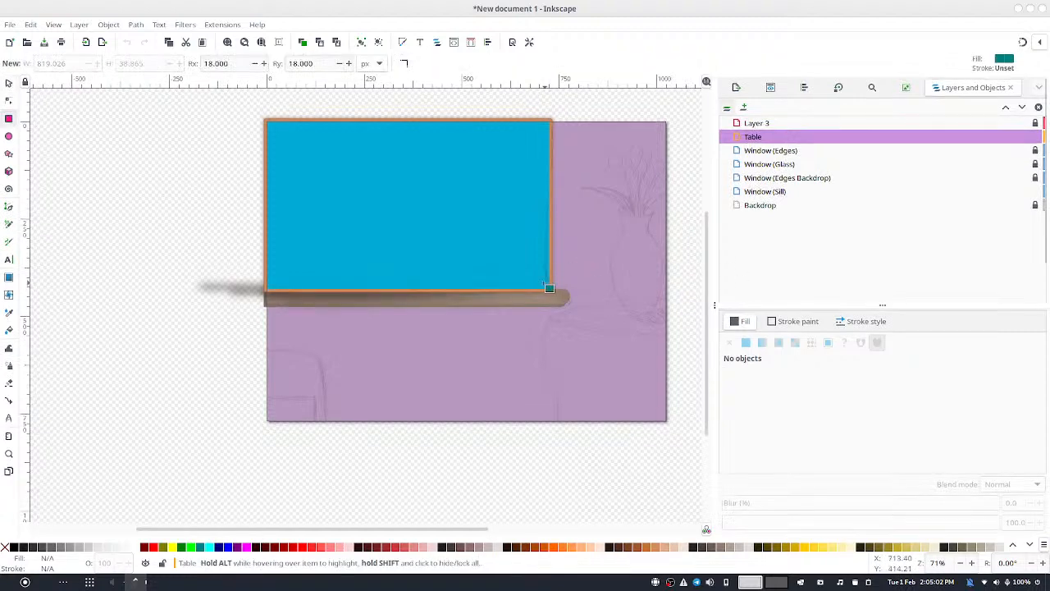
{"action": "left_click_drag", "start_coordinate": [554, 305], "coordinate": [667, 424]}
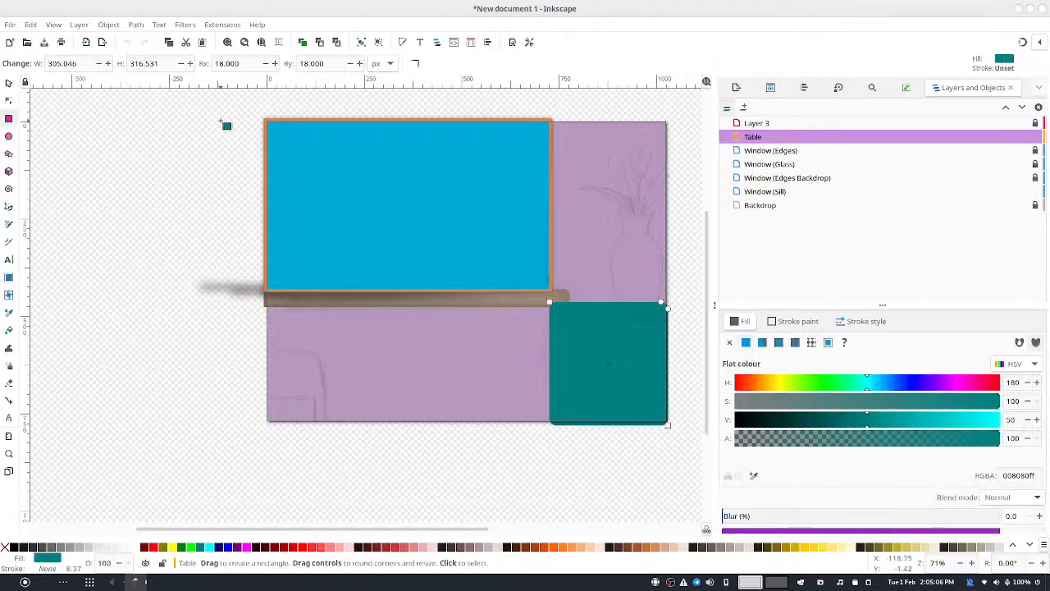
{"action": "double_click", "coordinate": [227, 64]}
{"action": "type", "text": "0"}
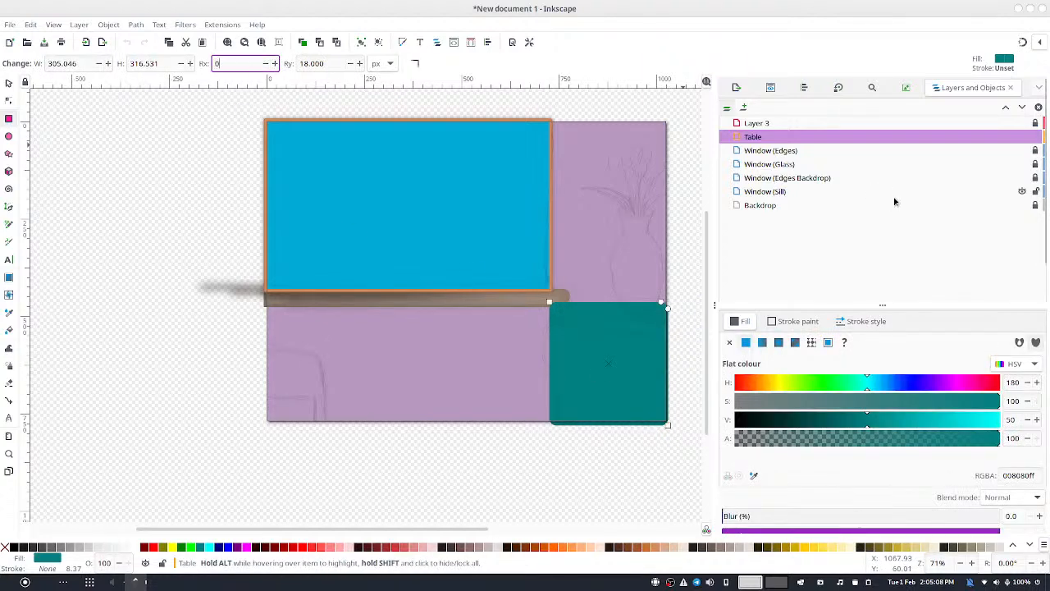
{"action": "key", "text": "Tab"}
{"action": "type", "text": "0"}
{"action": "key", "text": "Return"}
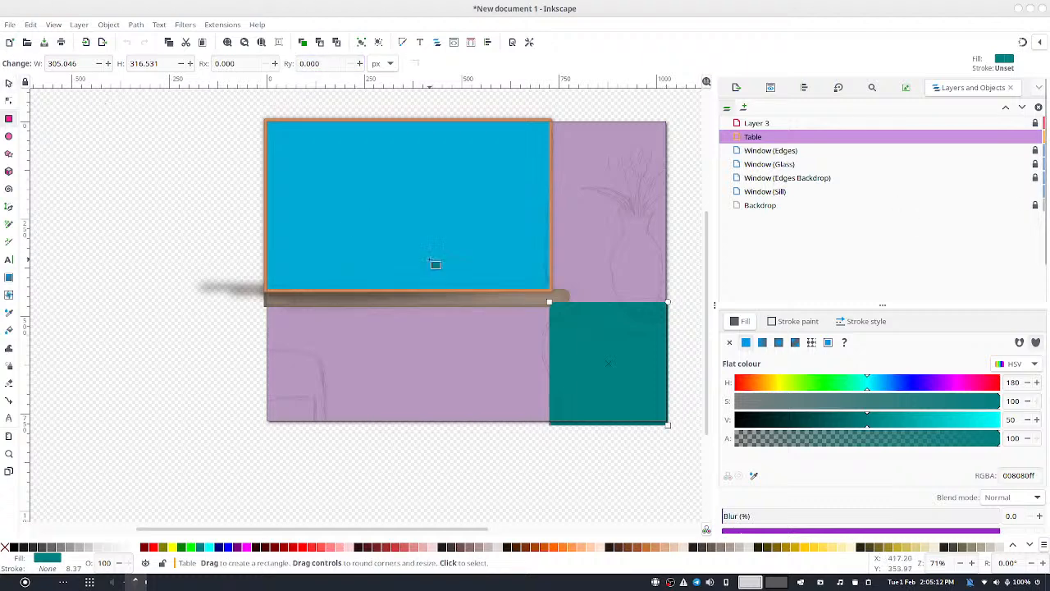
Convert the table rectangle to a path and lower its upper-left corner node to about X 718, Y 500
{"action": "left_click", "coordinate": [9, 82]}
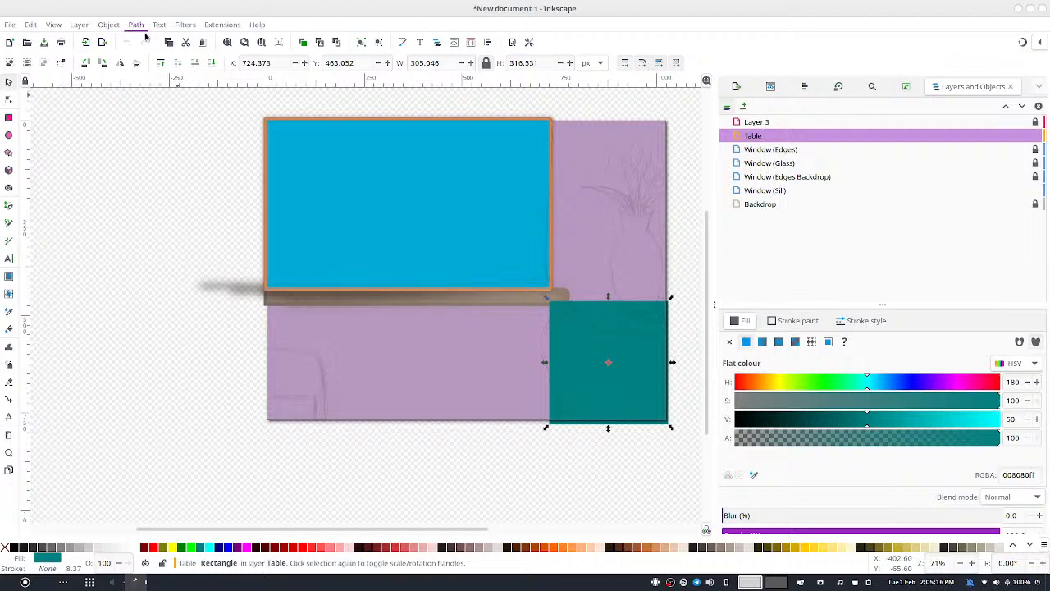
{"action": "key", "text": "n"}
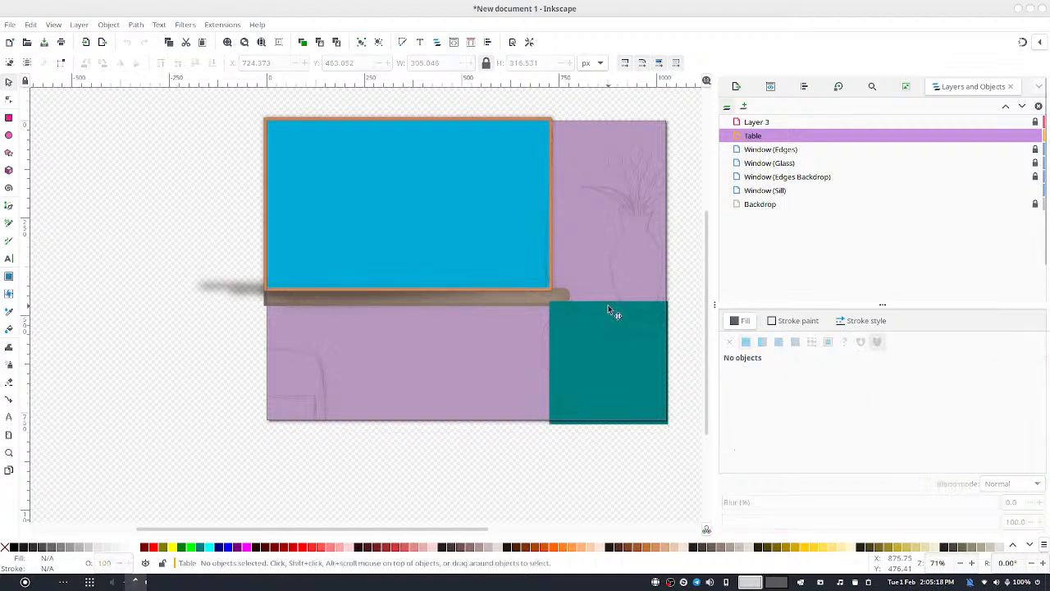
{"action": "left_click", "coordinate": [611, 309]}
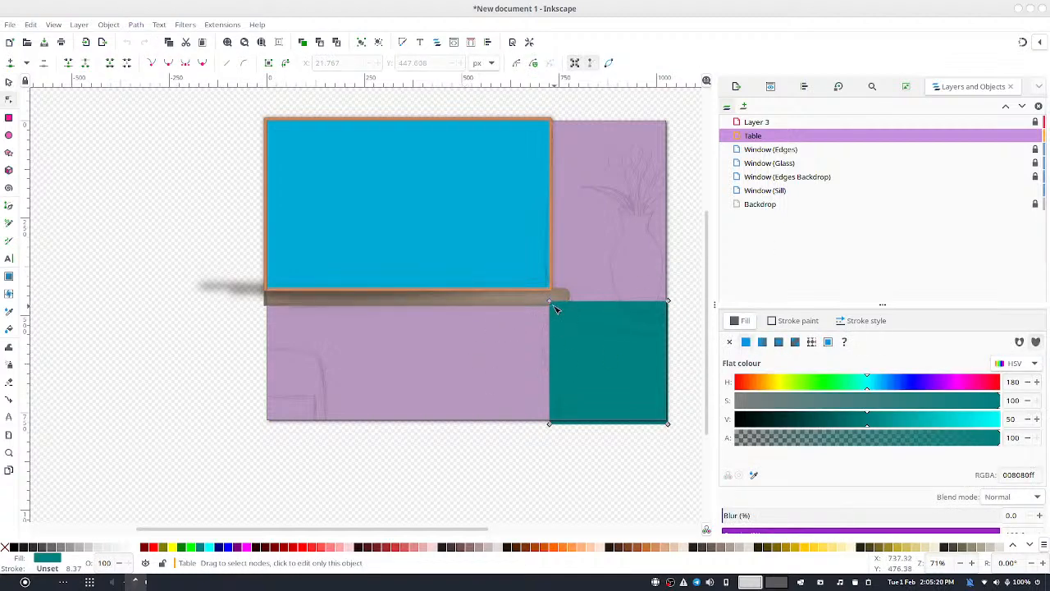
{"action": "mouse_move", "coordinate": [555, 306]}
{"action": "left_mouse_down"}
{"action": "mouse_move", "coordinate": [547, 318]}
{"action": "mouse_move", "coordinate": [556, 320]}
{"action": "mouse_move", "coordinate": [547, 317]}
{"action": "left_mouse_up"}
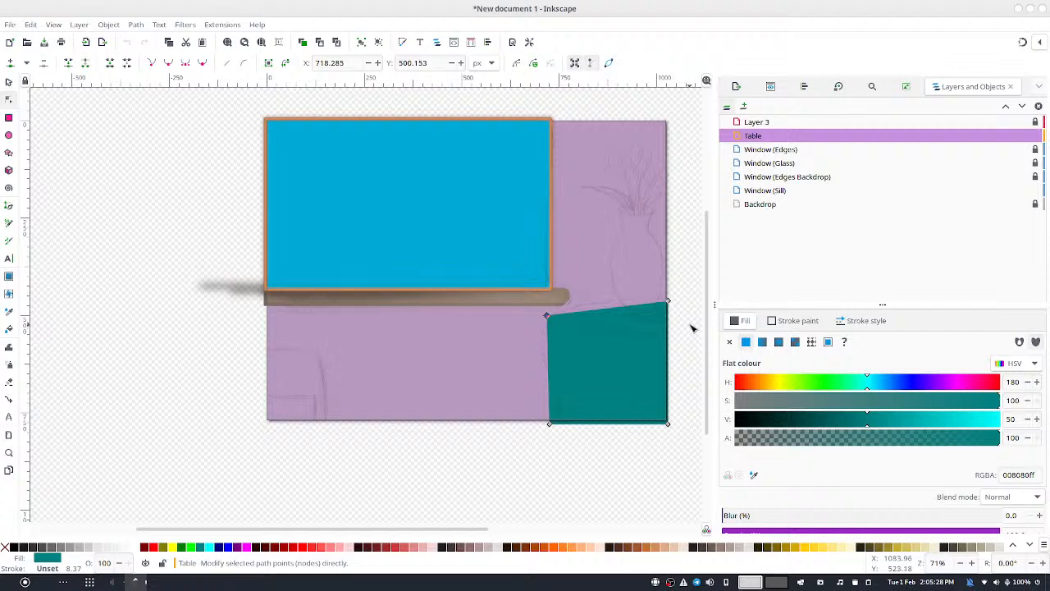
Insert a middle node in the table's top edge, raise it to about X 884, Y 457, and fit both upper corners to the sketch
{"action": "left_click_drag", "start_coordinate": [686, 268], "coordinate": [537, 328]}
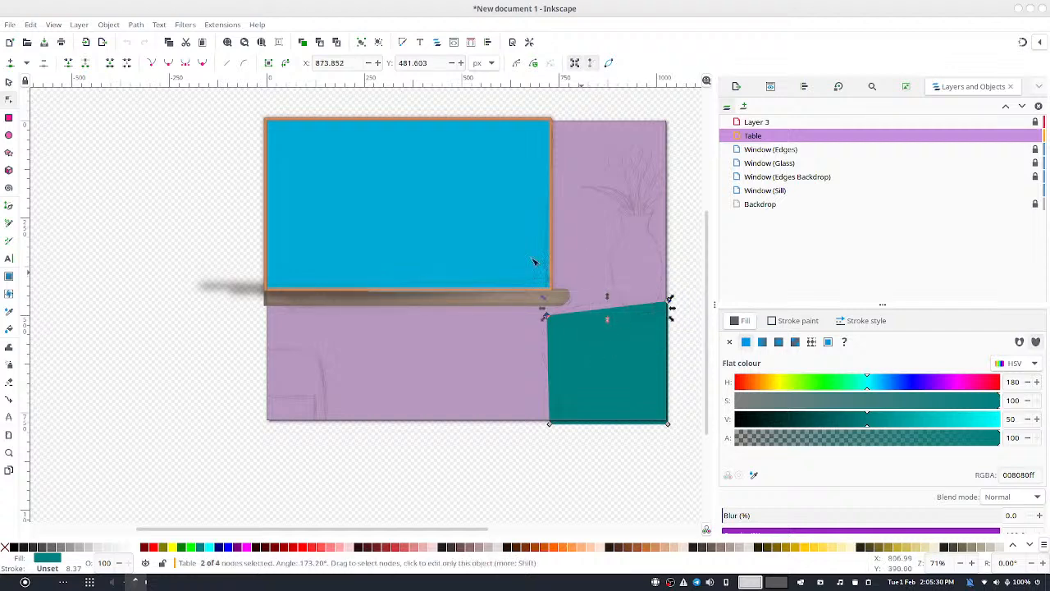
{"action": "left_click", "coordinate": [12, 65]}
{"action": "left_click", "coordinate": [663, 252]}
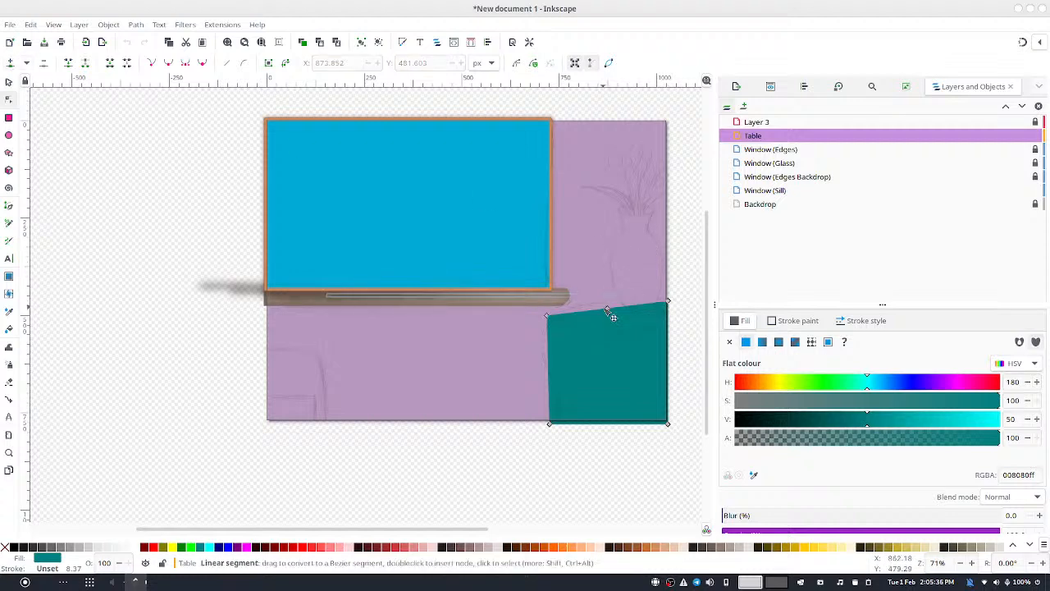
{"action": "left_click_drag", "start_coordinate": [608, 311], "coordinate": [668, 298]}
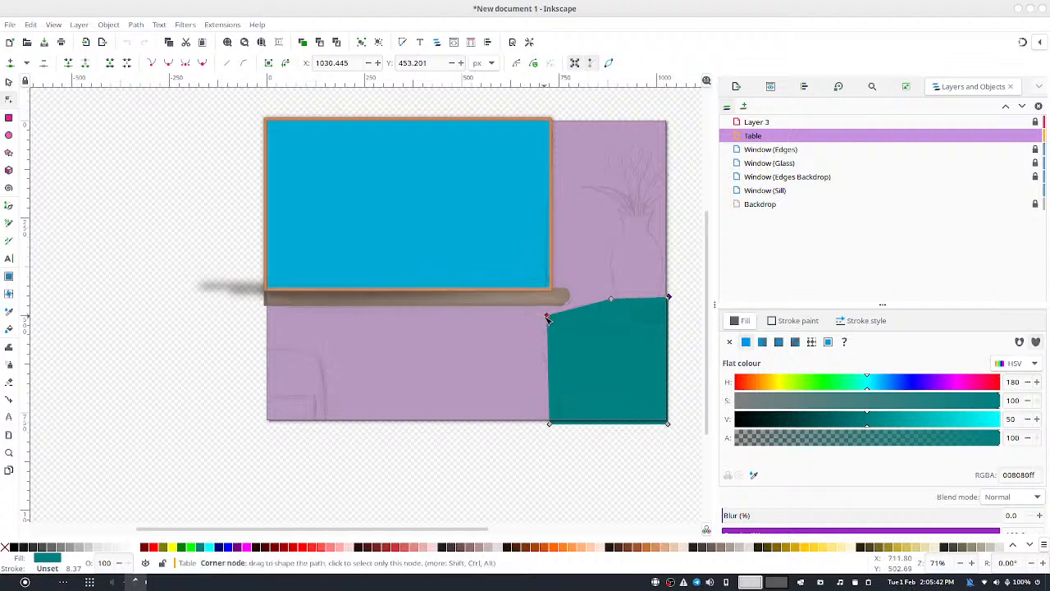
{"action": "left_click_drag", "start_coordinate": [547, 319], "coordinate": [544, 317]}
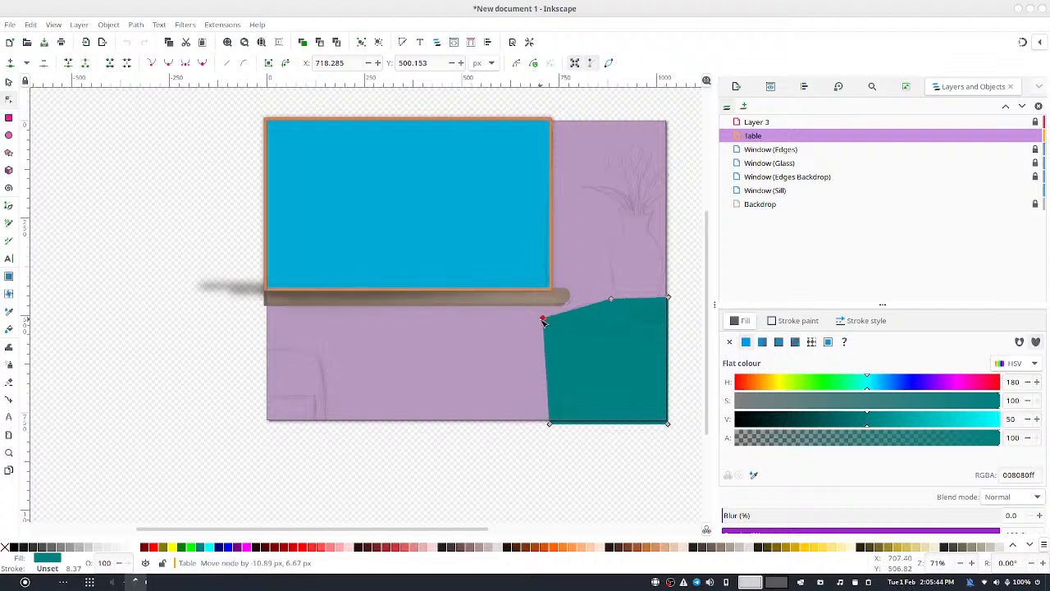
{"action": "scroll", "coordinate": [663, 368], "scroll_direction": "up", "scroll_amount": 1}
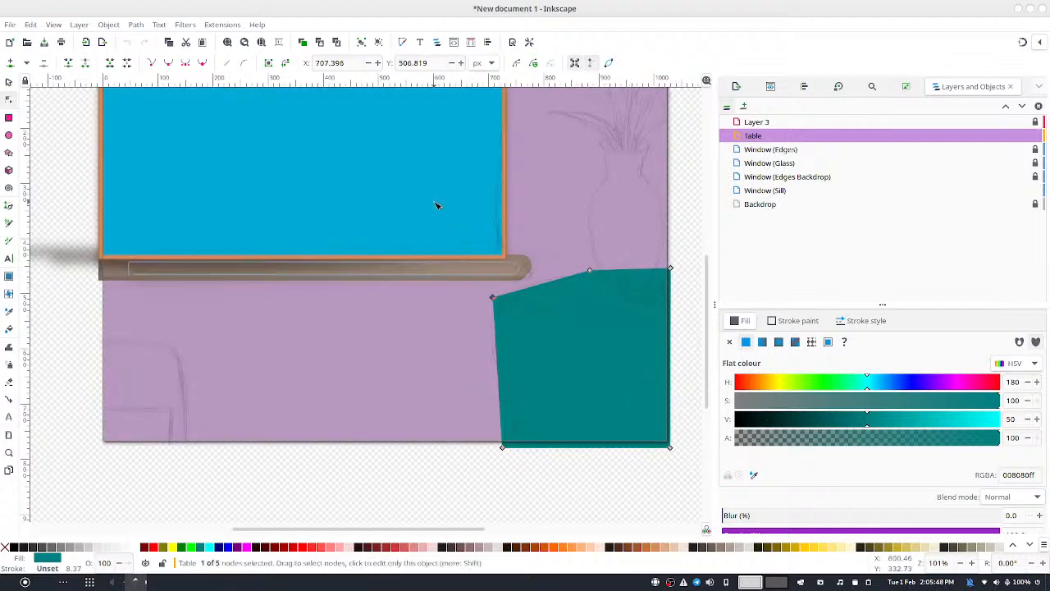
Make the top edge's middle node auto-smooth at about X 870, Y 459, and align the upper-left corner with the lower-left one
{"action": "left_click", "coordinate": [202, 63]}
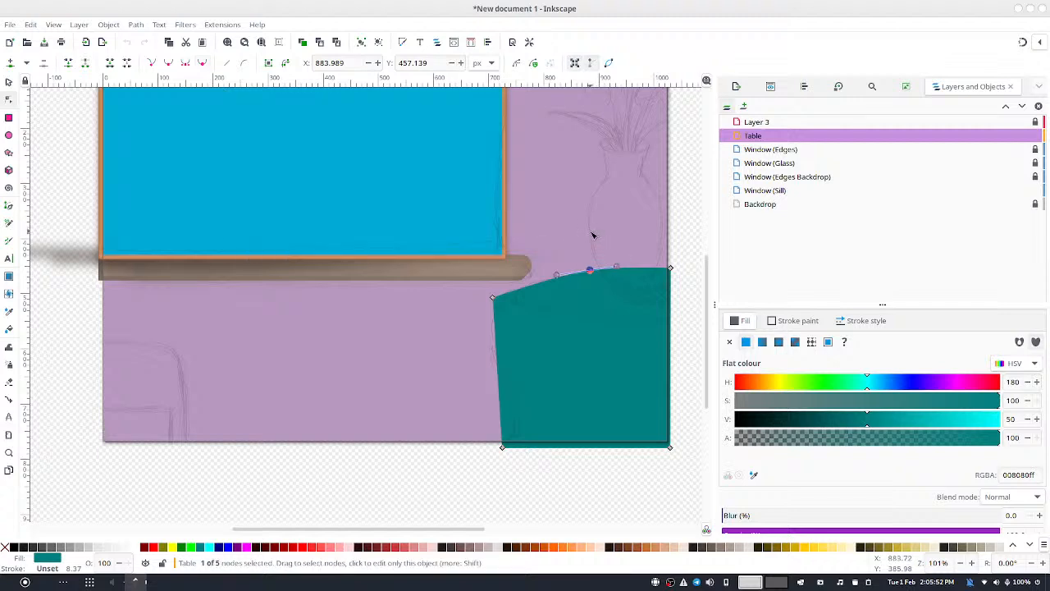
{"action": "left_click_drag", "start_coordinate": [591, 272], "coordinate": [584, 277]}
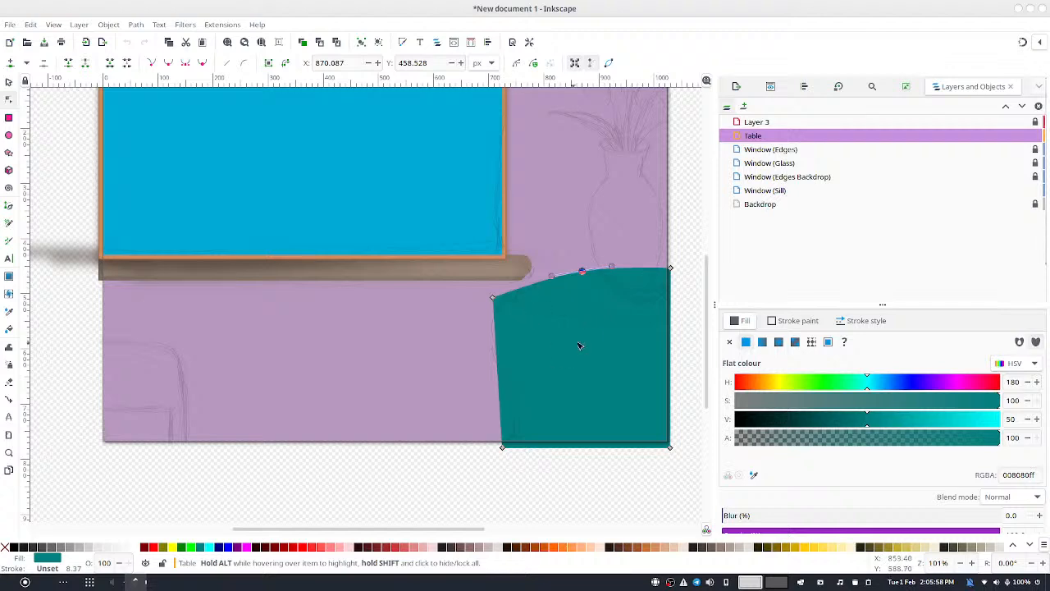
{"action": "left_click_drag", "start_coordinate": [499, 300], "coordinate": [501, 293]}
Insert a new node at the midpoint of the table shape's left edge
{"action": "left_click_drag", "start_coordinate": [431, 237], "coordinate": [530, 476]}
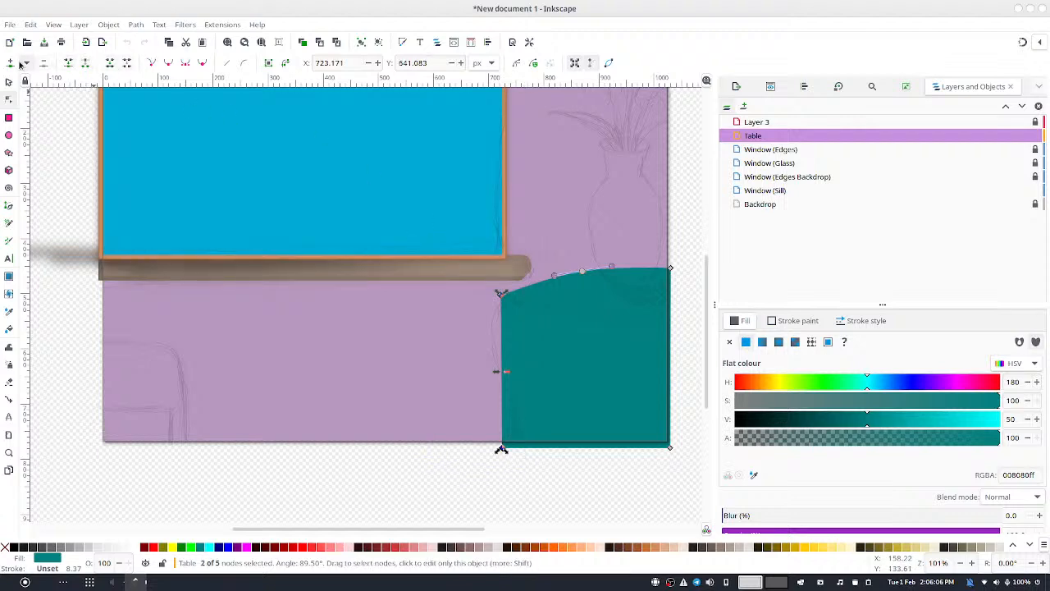
{"action": "left_click", "coordinate": [449, 449]}
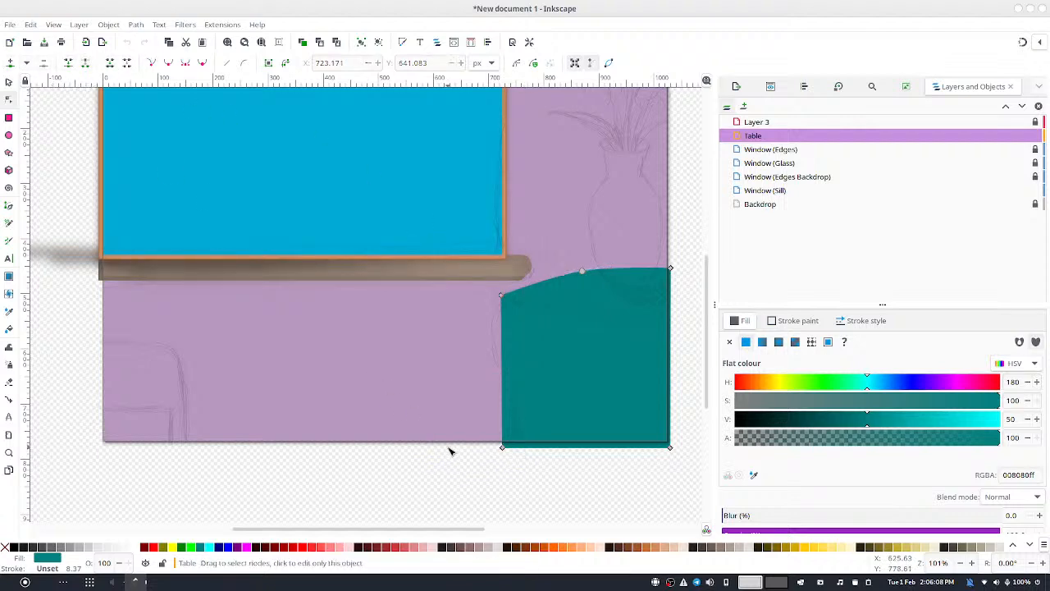
{"action": "left_click_drag", "start_coordinate": [391, 212], "coordinate": [536, 498]}
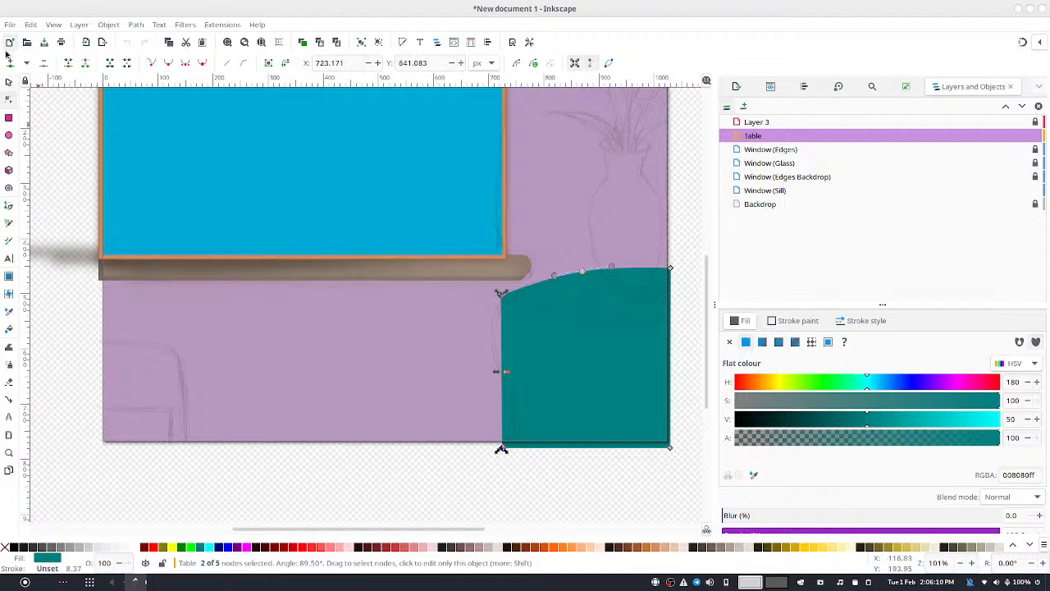
{"action": "left_click", "coordinate": [10, 63]}
{"action": "left_click", "coordinate": [476, 382]}
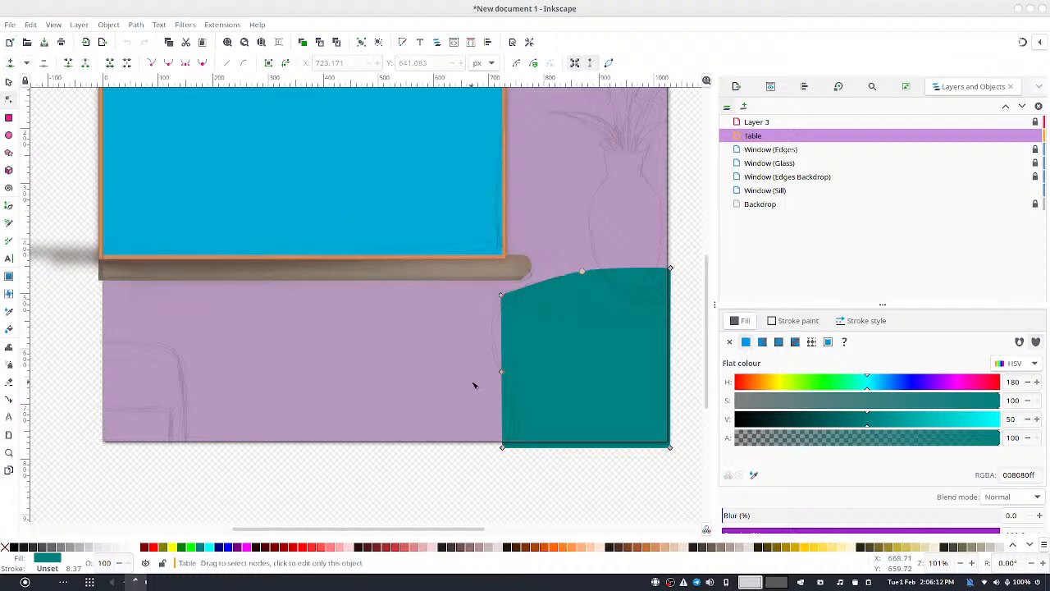
Make the left edge's middle node auto-smooth and move it up and outward to about X 703, Y 549
{"action": "left_click_drag", "start_coordinate": [456, 363], "coordinate": [564, 394]}
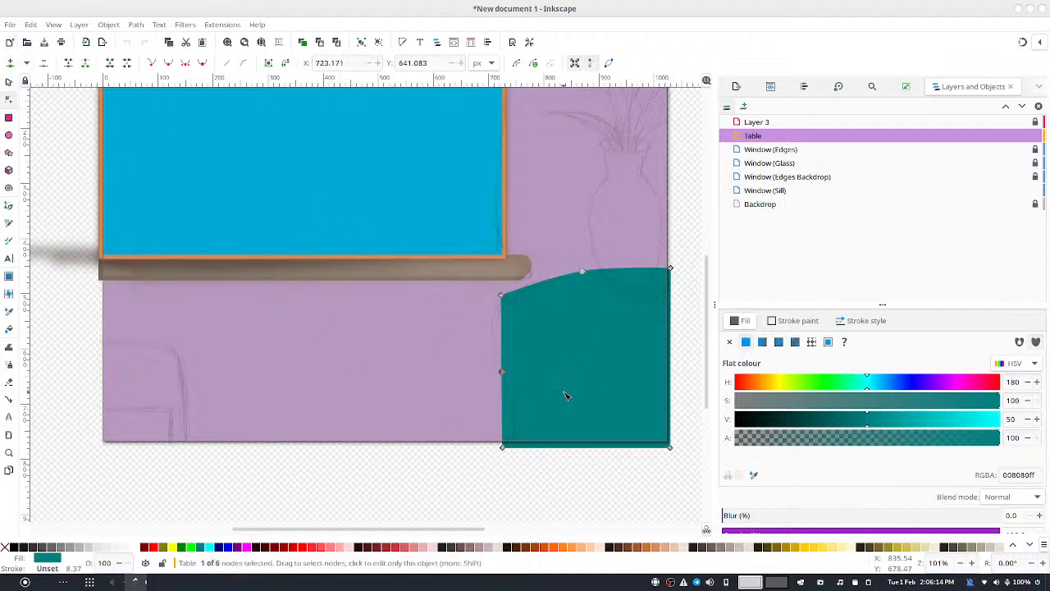
{"action": "left_click", "coordinate": [204, 65]}
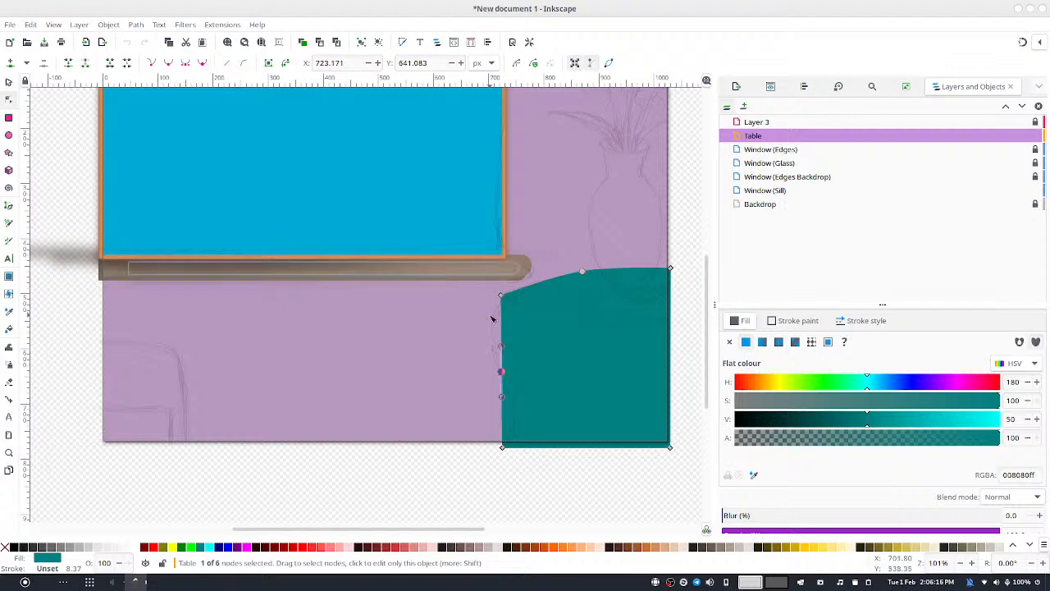
{"action": "left_click", "coordinate": [493, 320]}
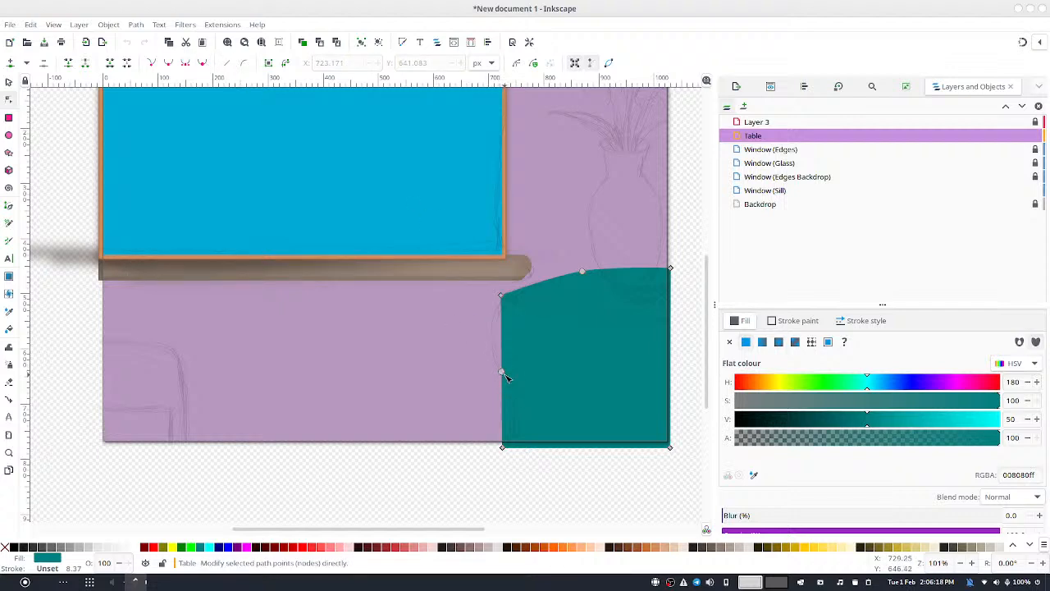
{"action": "left_click_drag", "start_coordinate": [502, 372], "coordinate": [491, 321]}
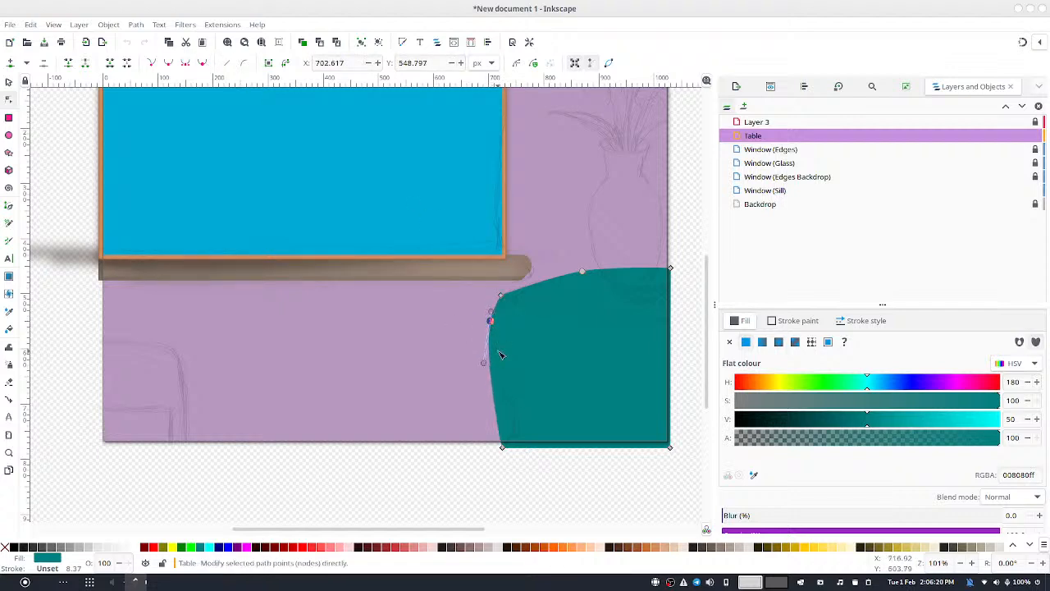
Pull curve handles out of the table's lower-left corner node, bending the lower left edge inward and flattening the bottom edge
{"action": "left_click_drag", "start_coordinate": [472, 422], "coordinate": [519, 459]}
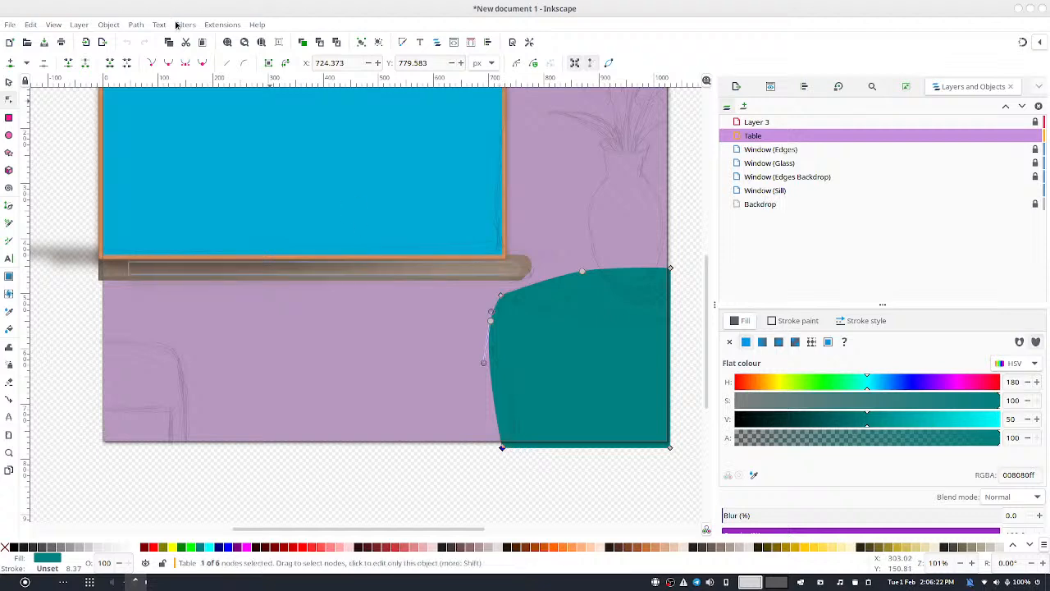
{"action": "left_click", "coordinate": [166, 64]}
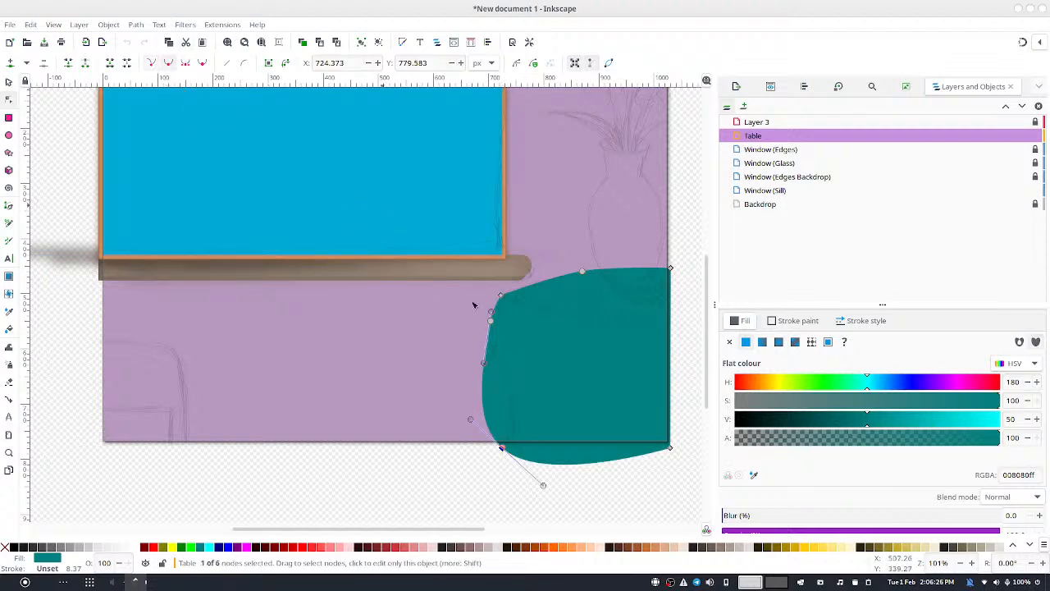
{"action": "left_click", "coordinate": [459, 416]}
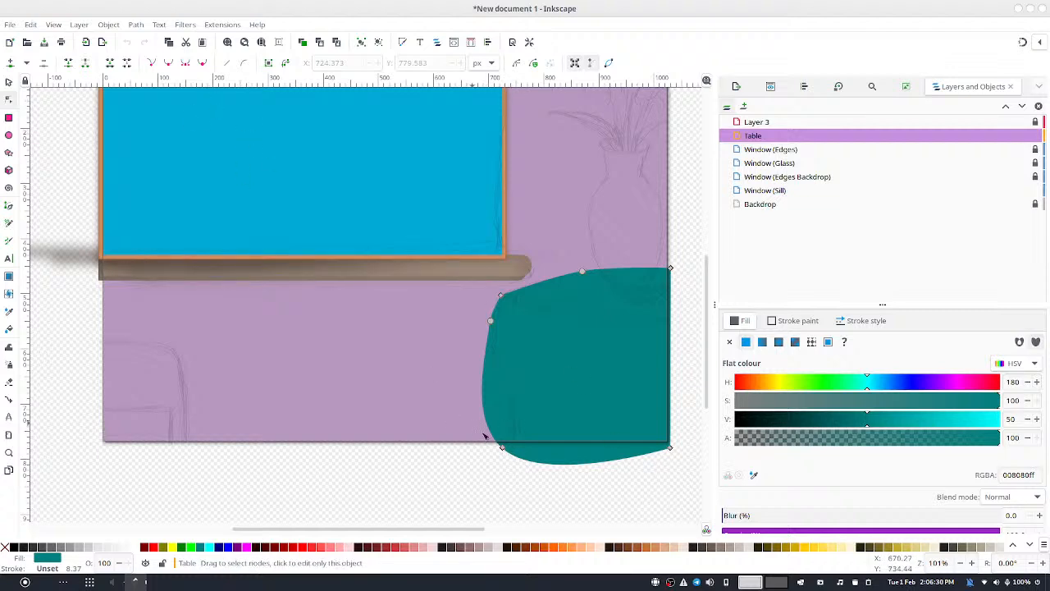
{"action": "left_click", "coordinate": [502, 448]}
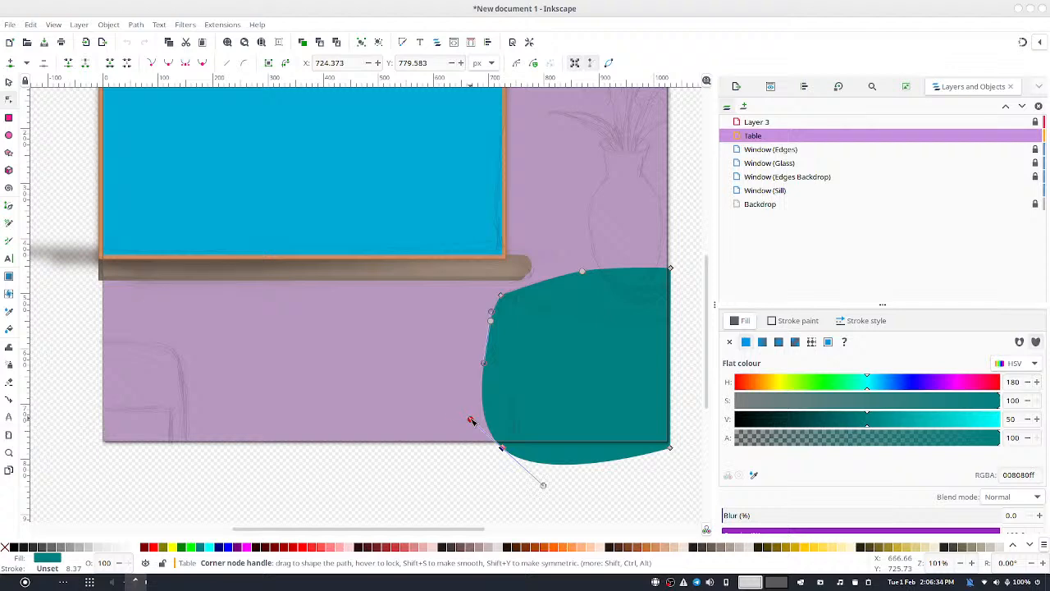
{"action": "left_click_drag", "start_coordinate": [471, 420], "coordinate": [530, 400]}
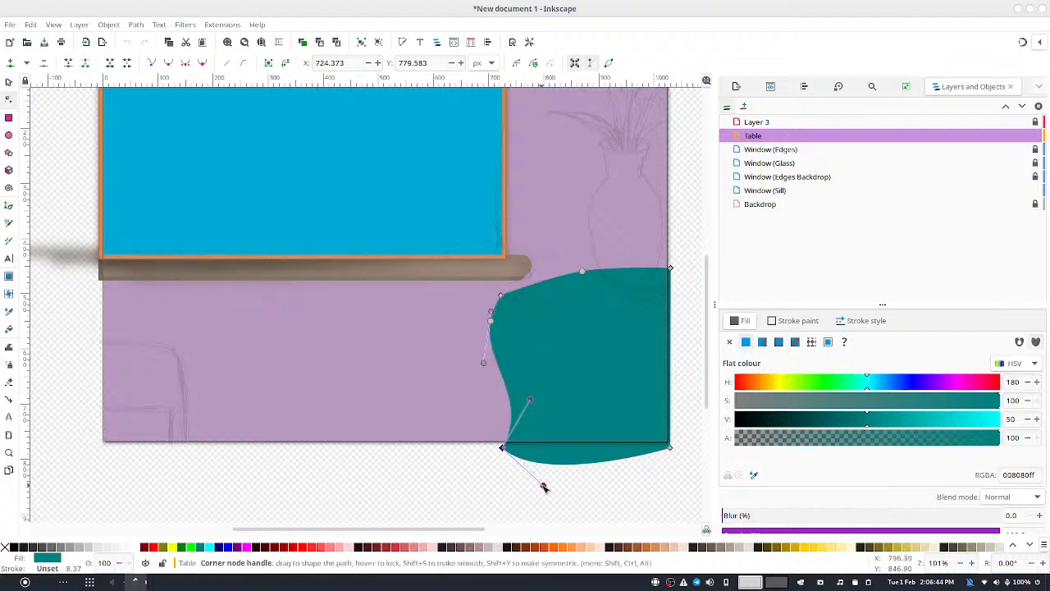
{"action": "left_click_drag", "start_coordinate": [543, 484], "coordinate": [594, 437]}
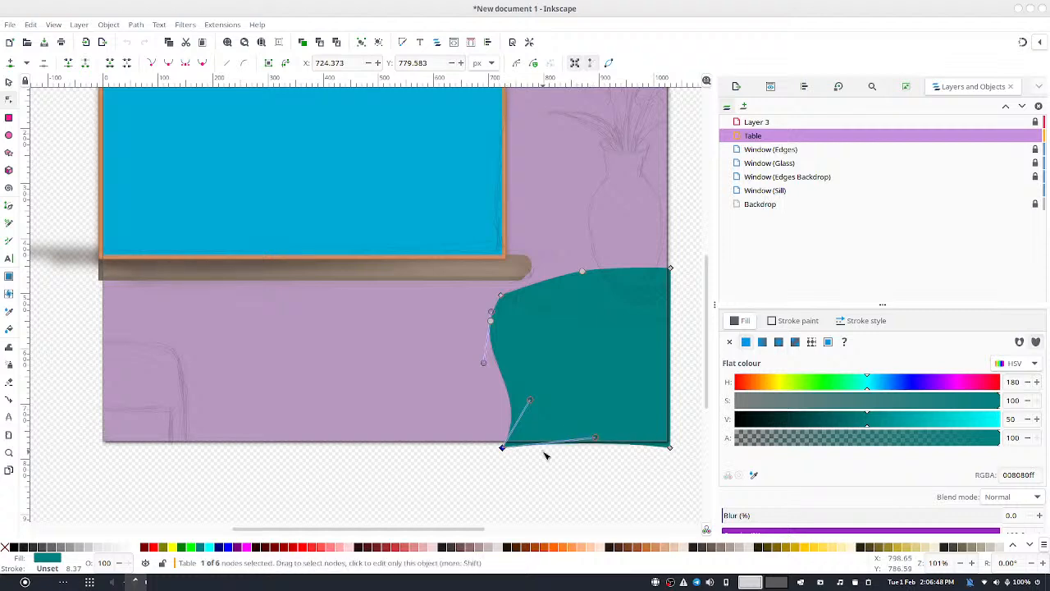
Move the table's lower-left corner node onto the page's bottom border at about X 736, Y 768
{"action": "scroll", "coordinate": [545, 455], "scroll_direction": "down", "scroll_amount": 1}
{"action": "scroll", "coordinate": [520, 449], "scroll_direction": "up", "scroll_amount": 4}
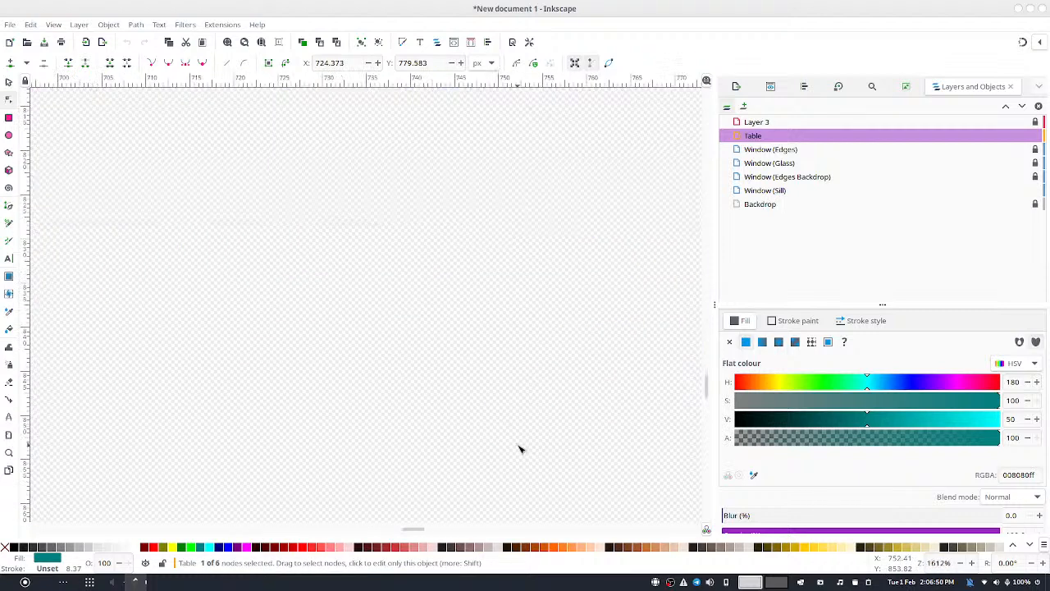
{"action": "scroll", "coordinate": [469, 500], "scroll_direction": "up", "scroll_amount": 5}
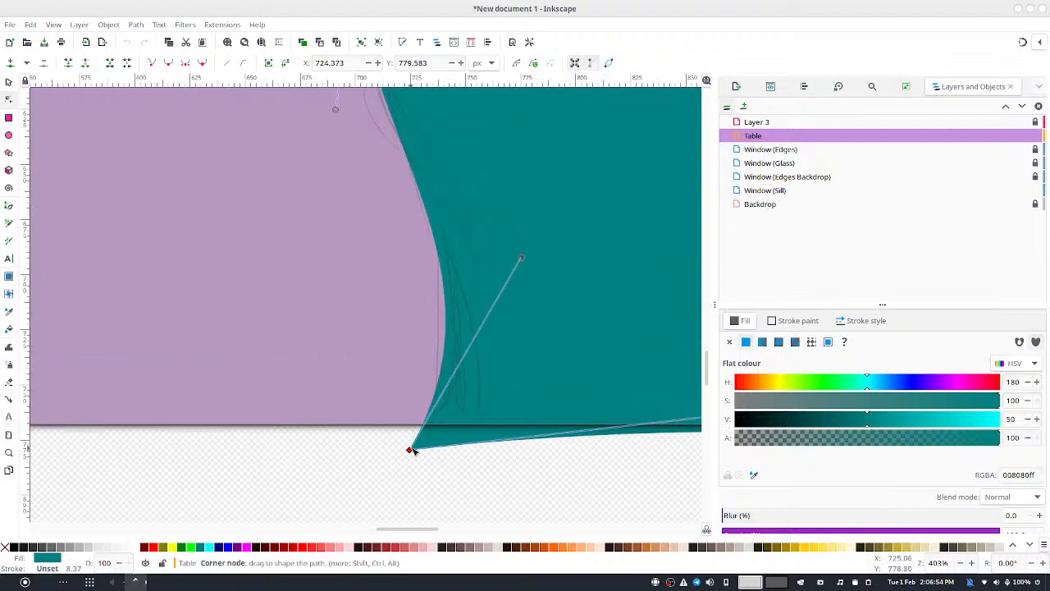
{"action": "left_click_drag", "start_coordinate": [411, 449], "coordinate": [436, 424]}
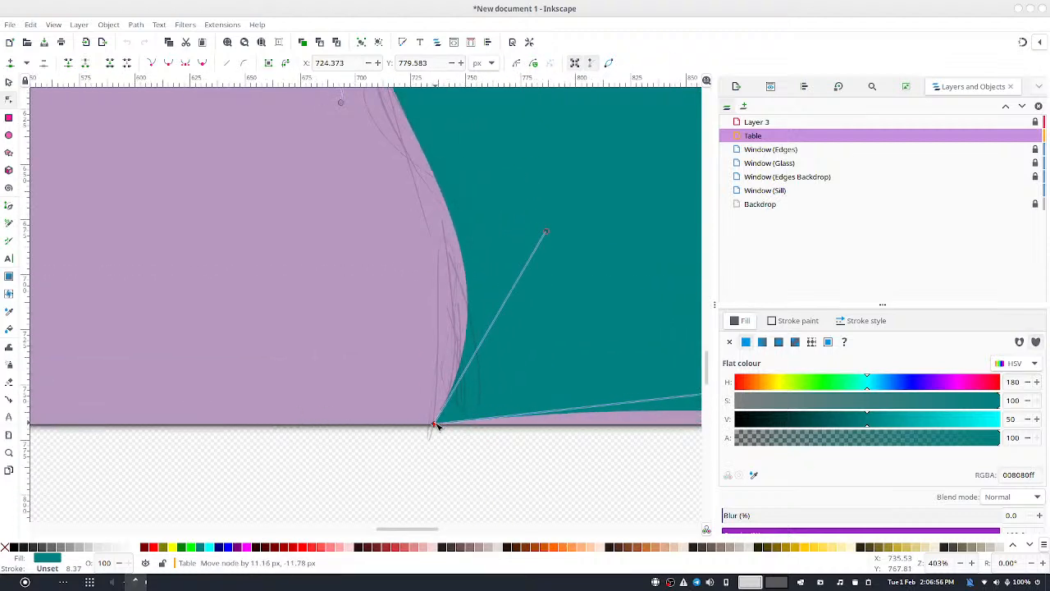
Steepen the lower-left corner's upper handle to match the sketch, and move the left edge's middle node to about X 701, Y 553
{"action": "left_click_drag", "start_coordinate": [545, 232], "coordinate": [467, 134]}
{"action": "scroll", "coordinate": [467, 206], "scroll_direction": "up", "scroll_amount": 1}
{"action": "scroll", "coordinate": [468, 206], "scroll_direction": "up", "scroll_amount": 1}
{"action": "scroll", "coordinate": [486, 201], "scroll_direction": "up", "scroll_amount": 1, "text": "ctrl"}
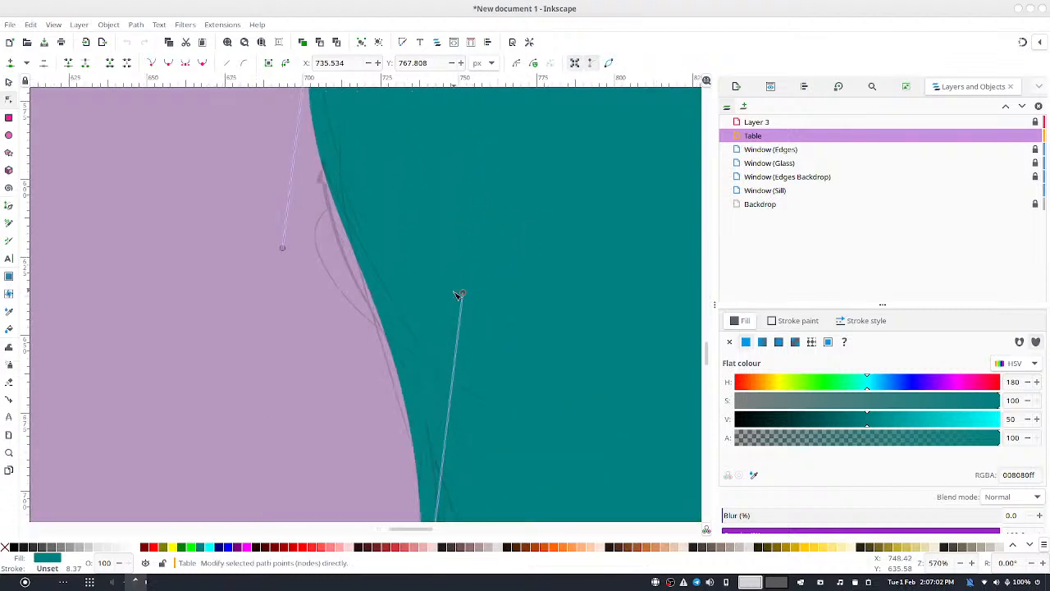
{"action": "left_click_drag", "start_coordinate": [459, 295], "coordinate": [388, 357]}
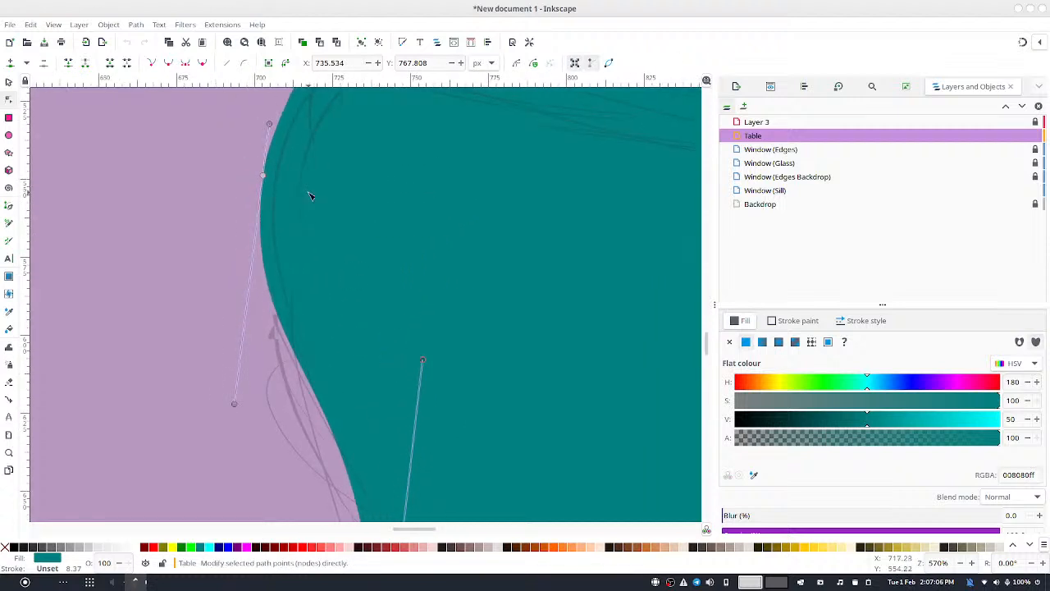
{"action": "mouse_move", "coordinate": [266, 177]}
{"action": "left_mouse_down"}
{"action": "mouse_move", "coordinate": [254, 181]}
{"action": "mouse_move", "coordinate": [259, 207]}
{"action": "mouse_move", "coordinate": [257, 188]}
{"action": "left_mouse_up"}
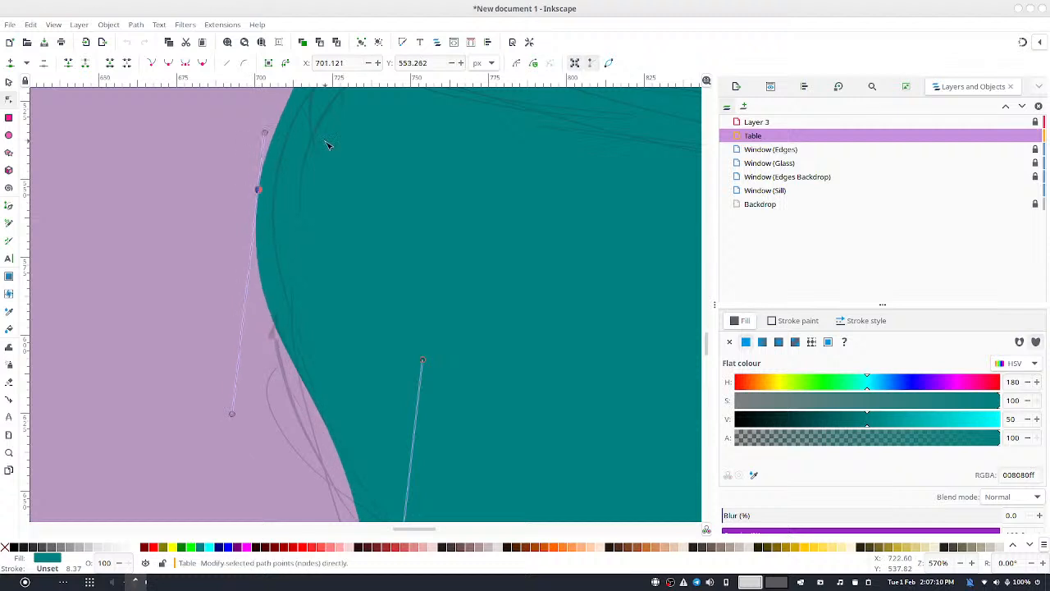
Pull curve handles out of the table's upper-left corner node and adjust both so the outline follows the sketch
{"action": "scroll", "coordinate": [356, 136], "scroll_direction": "down", "scroll_amount": 4}
{"action": "scroll", "coordinate": [361, 141], "scroll_direction": "down", "scroll_amount": 2, "text": "ctrl"}
{"action": "scroll", "coordinate": [402, 156], "scroll_direction": "up", "scroll_amount": 3}
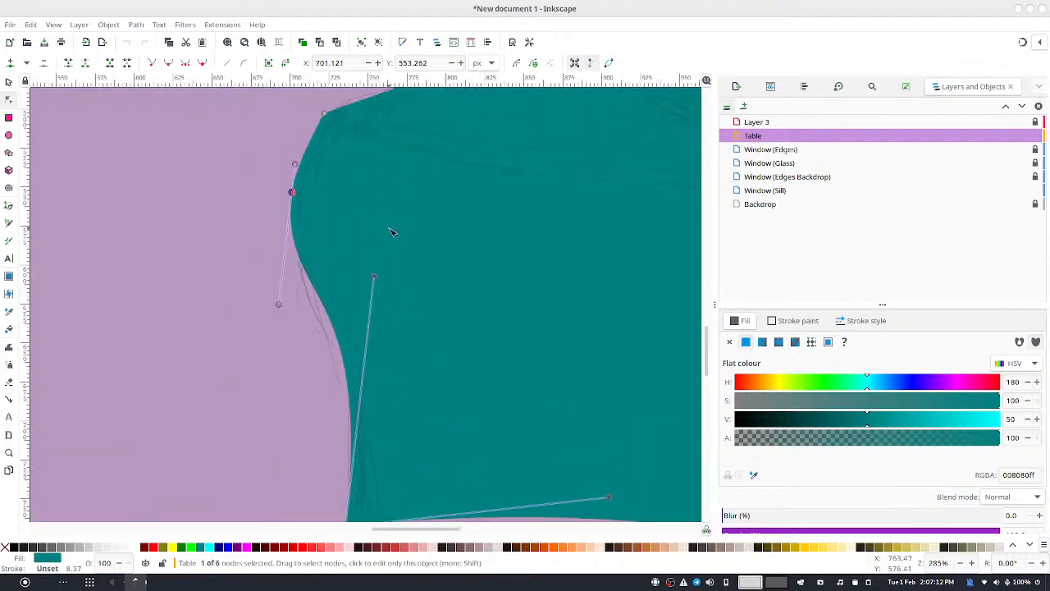
{"action": "left_click_drag", "start_coordinate": [419, 169], "coordinate": [379, 338]}
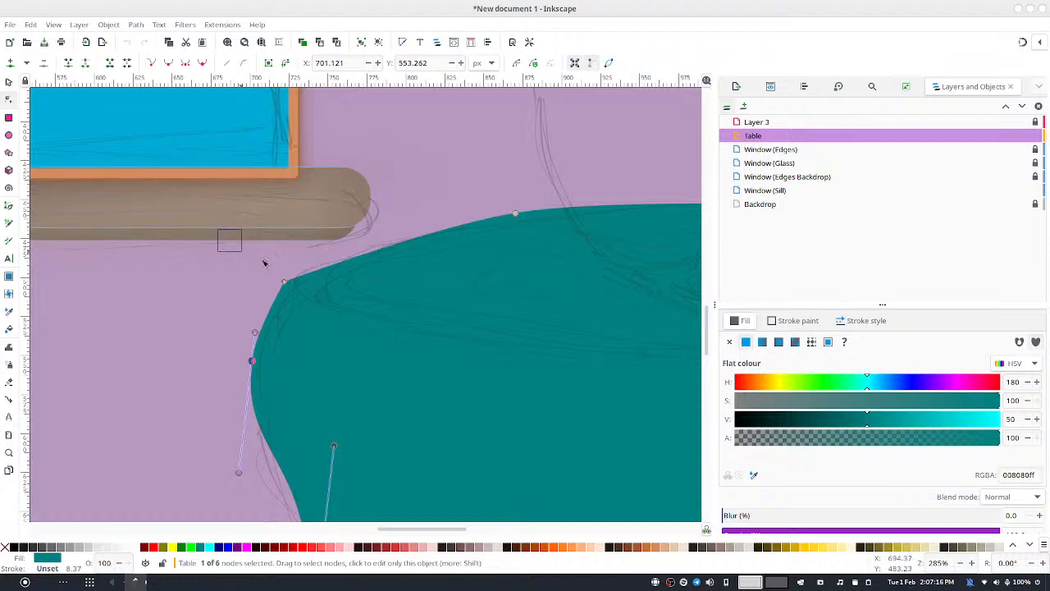
{"action": "left_click", "coordinate": [283, 281]}
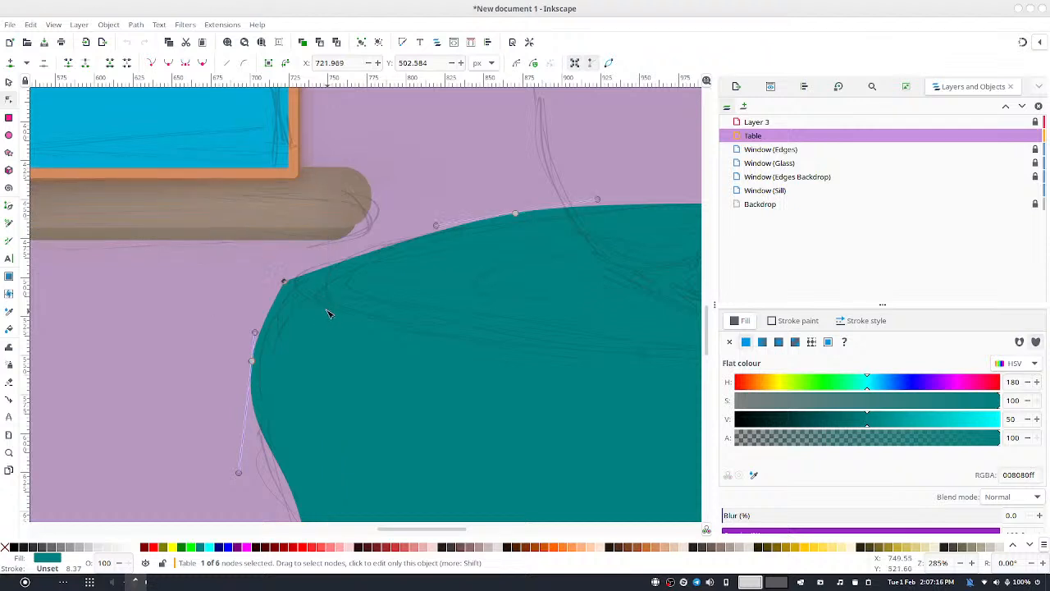
{"action": "left_click", "coordinate": [168, 63]}
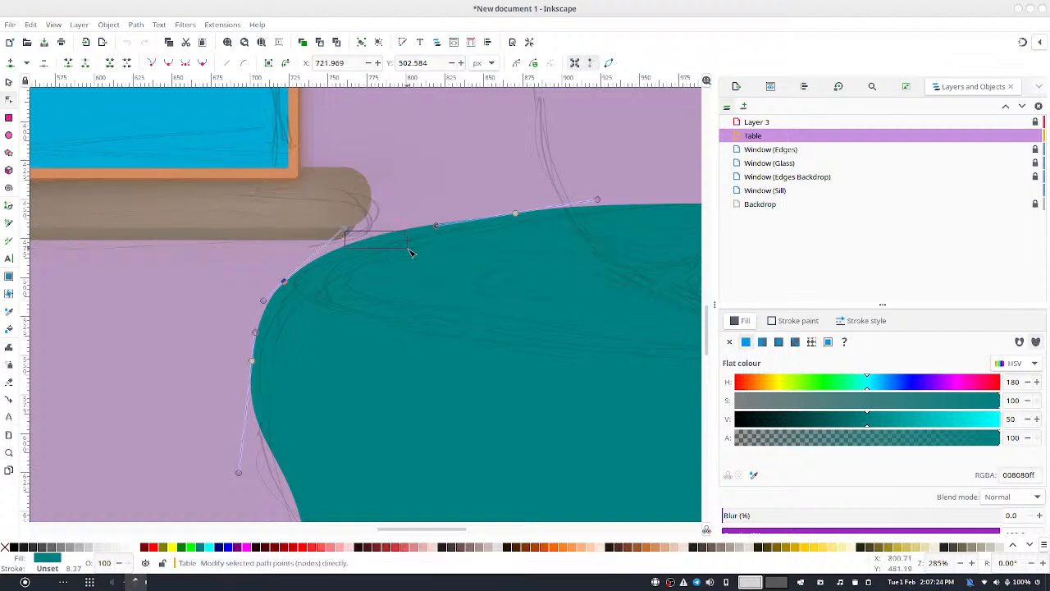
{"action": "left_click", "coordinate": [369, 239]}
{"action": "left_click", "coordinate": [284, 282]}
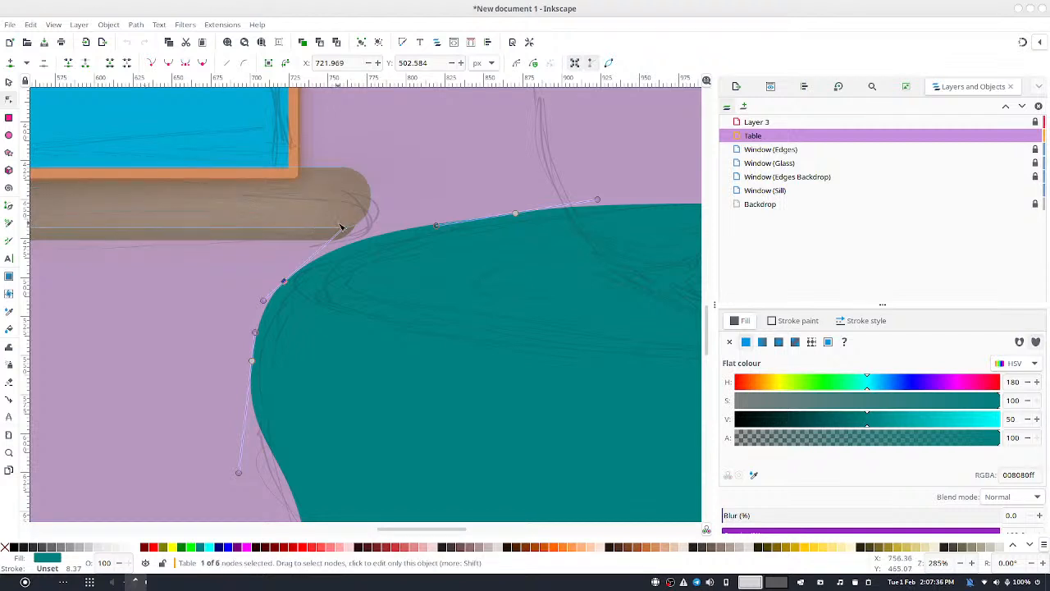
{"action": "left_click_drag", "start_coordinate": [344, 227], "coordinate": [385, 236]}
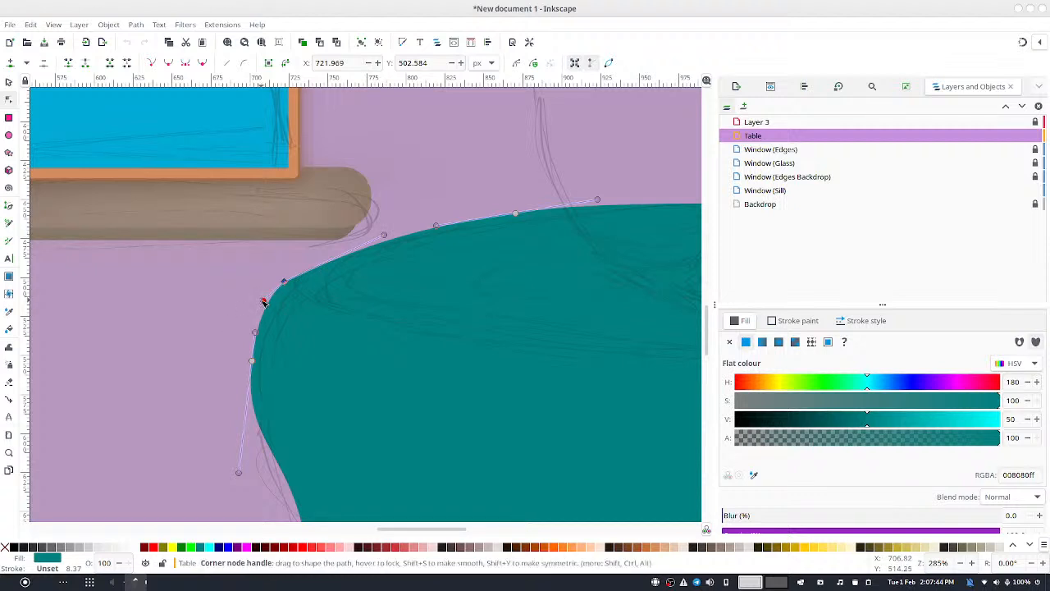
{"action": "mouse_move", "coordinate": [265, 303]}
{"action": "left_mouse_down"}
{"action": "mouse_move", "coordinate": [262, 324]}
{"action": "mouse_move", "coordinate": [232, 307]}
{"action": "mouse_move", "coordinate": [276, 294]}
{"action": "mouse_move", "coordinate": [264, 302]}
{"action": "mouse_move", "coordinate": [274, 287]}
{"action": "mouse_move", "coordinate": [273, 300]}
{"action": "left_mouse_up"}
Insert a node between the upper-left corner and the top edge's middle node, and make all three nodes auto-smooth
{"action": "left_click_drag", "start_coordinate": [271, 205], "coordinate": [550, 330]}
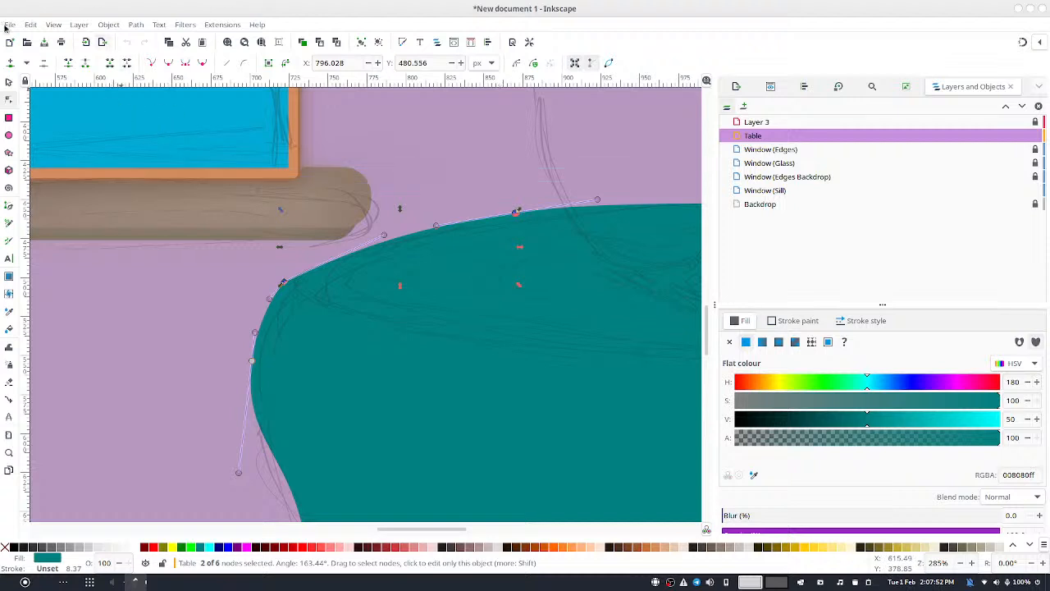
{"action": "left_click", "coordinate": [284, 227]}
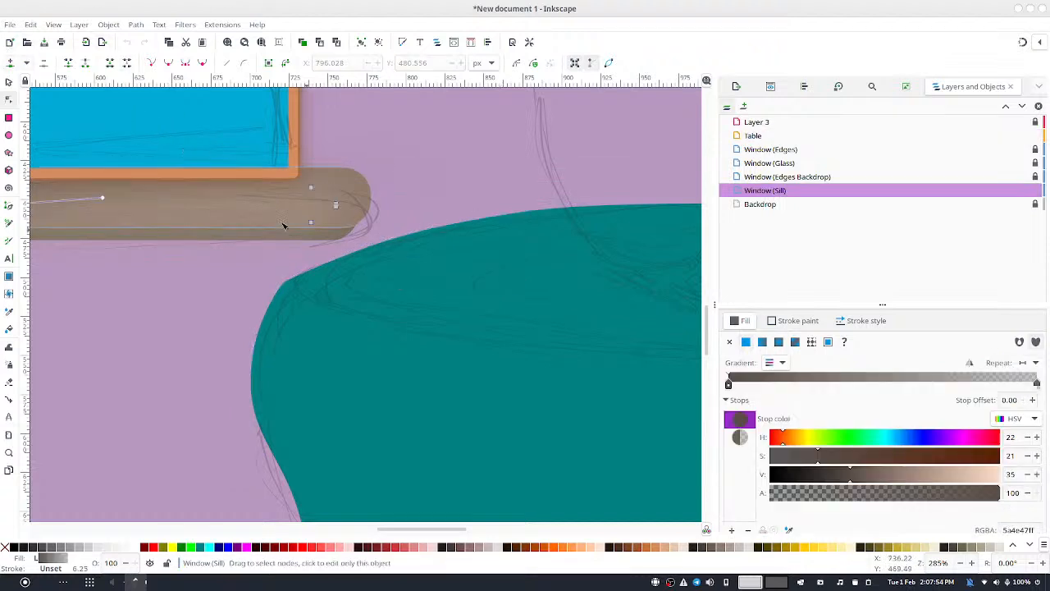
{"action": "left_click", "coordinate": [436, 330]}
{"action": "left_click_drag", "start_coordinate": [263, 188], "coordinate": [474, 333]}
{"action": "left_click_drag", "start_coordinate": [279, 174], "coordinate": [609, 289]}
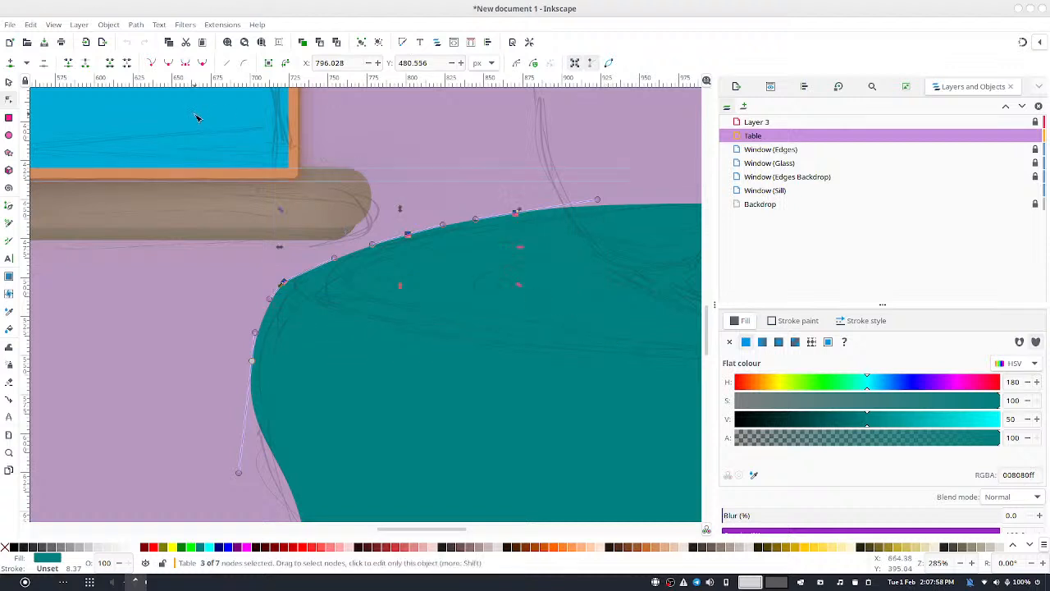
{"action": "left_click", "coordinate": [201, 65]}
{"action": "left_click", "coordinate": [399, 160]}
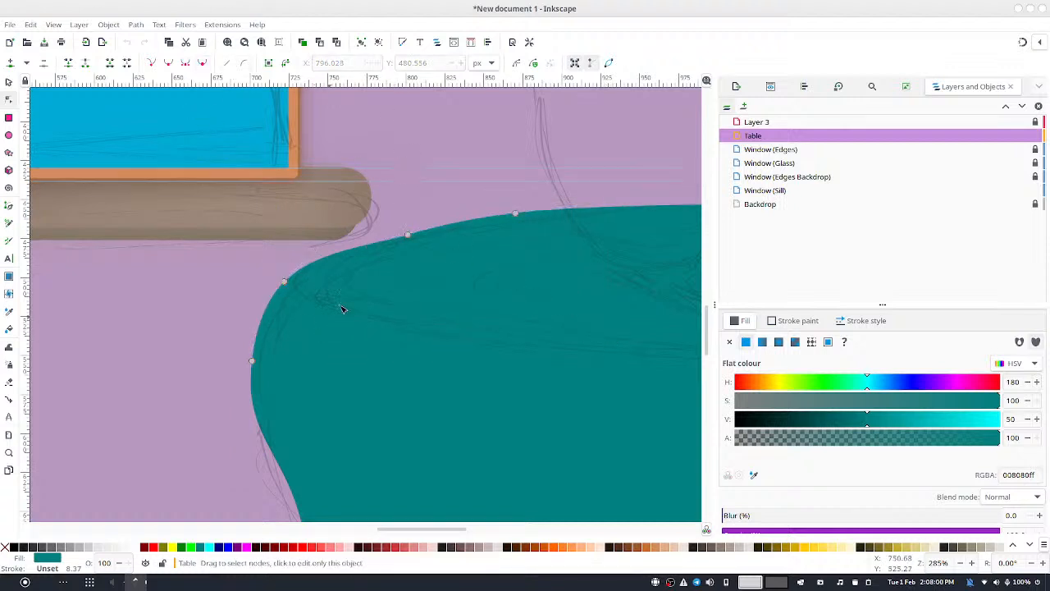
Reset the canvas rotation to 0°
{"action": "left_click_drag", "start_coordinate": [641, 216], "coordinate": [597, 224]}
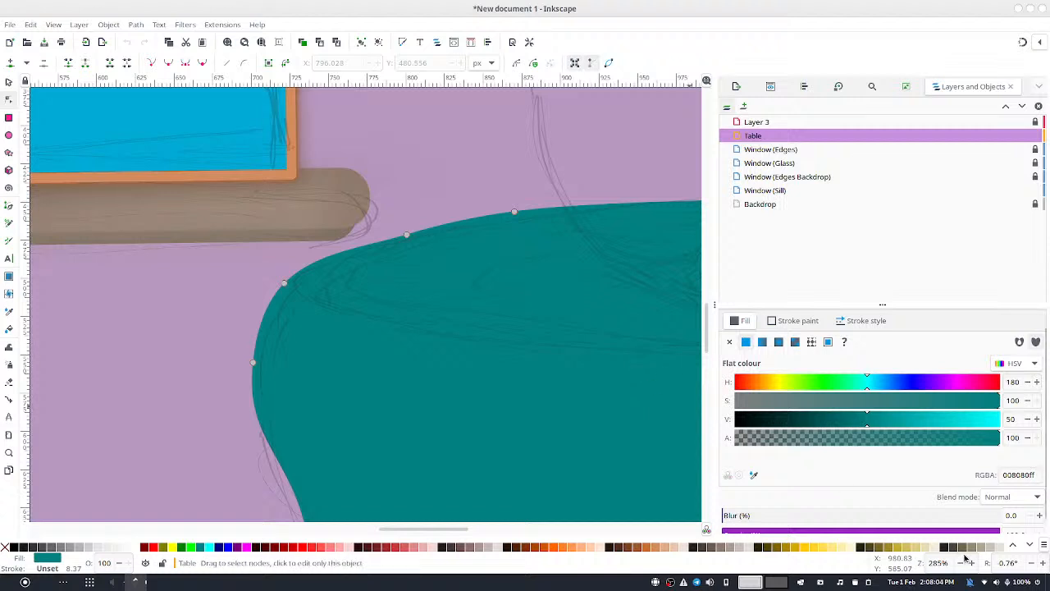
{"action": "double_click", "coordinate": [999, 565]}
{"action": "type", "text": "0"}
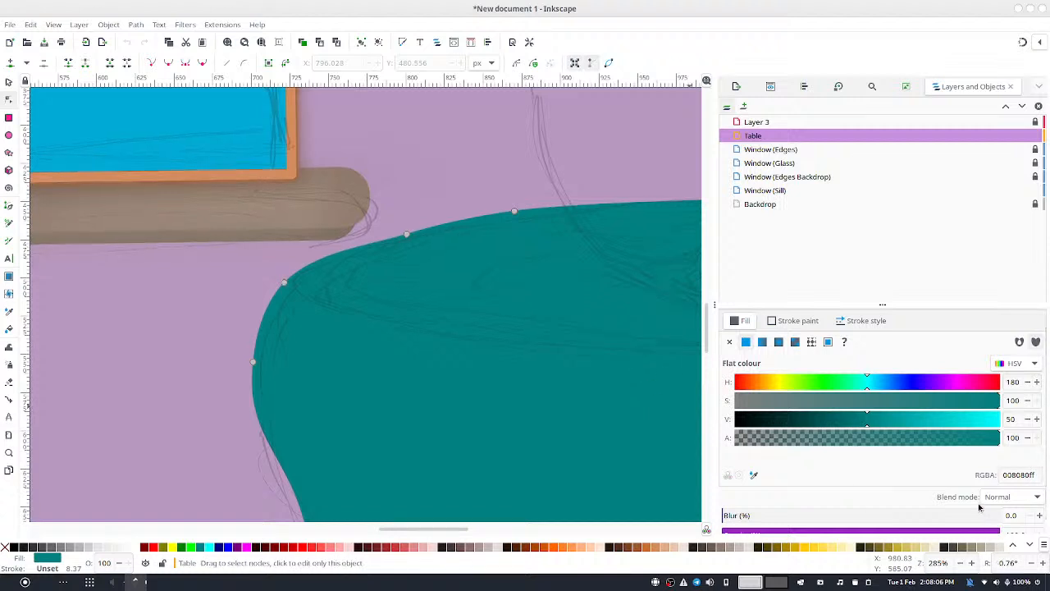
{"action": "key", "text": "Return"}
Shift the top edge's smooth nodes to about X 938, Y 455 and X 826, Y 467, and the upper-left node to X 727, Y 505
{"action": "scroll", "coordinate": [461, 191], "scroll_direction": "right", "scroll_amount": 5}
{"action": "scroll", "coordinate": [461, 191], "scroll_direction": "up", "scroll_amount": 1}
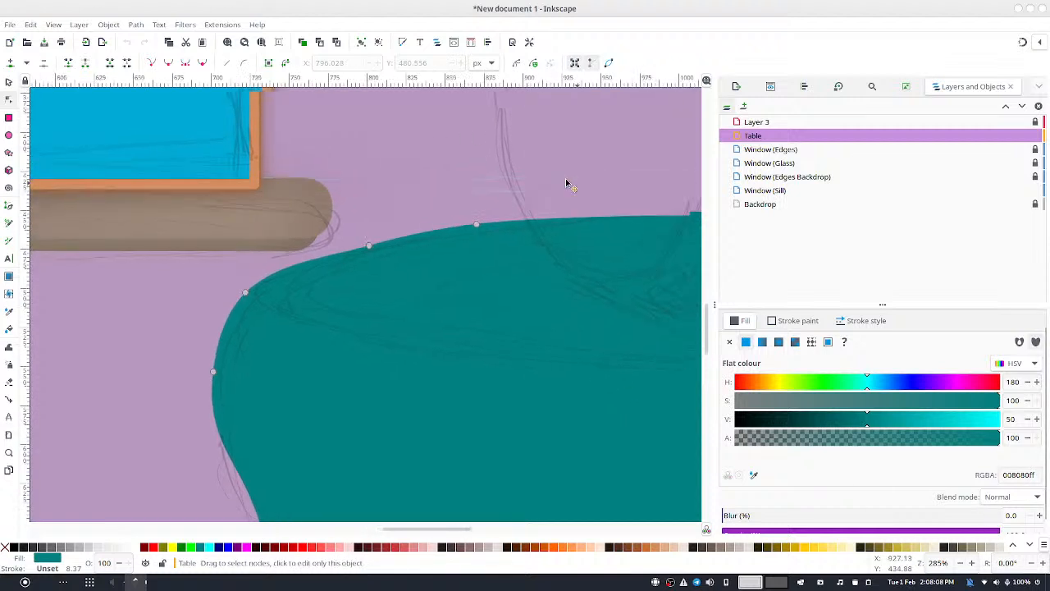
{"action": "left_click_drag", "start_coordinate": [355, 260], "coordinate": [460, 255]}
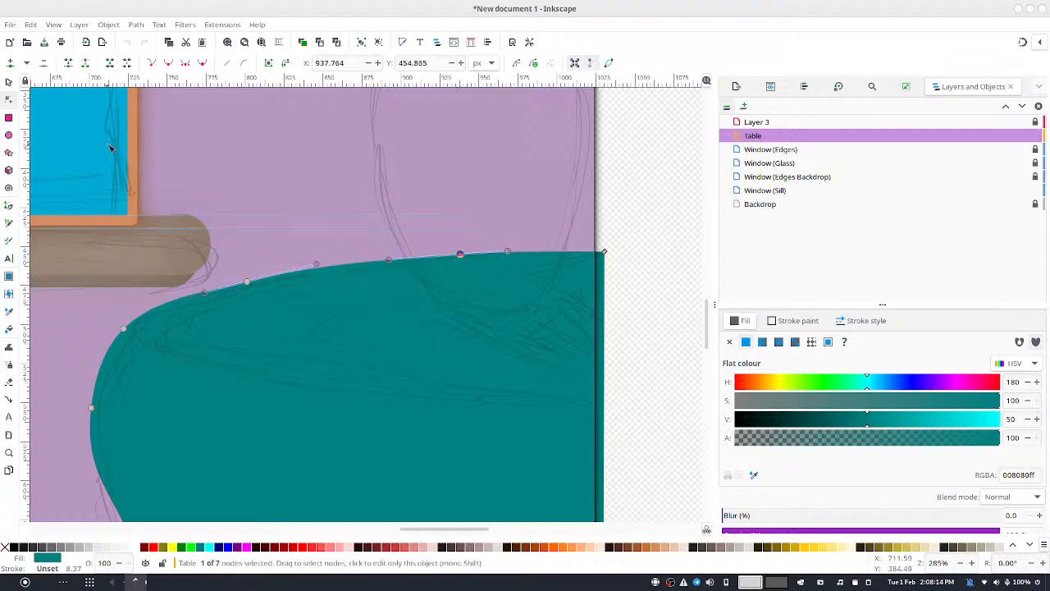
{"action": "left_click_drag", "start_coordinate": [178, 189], "coordinate": [286, 274]}
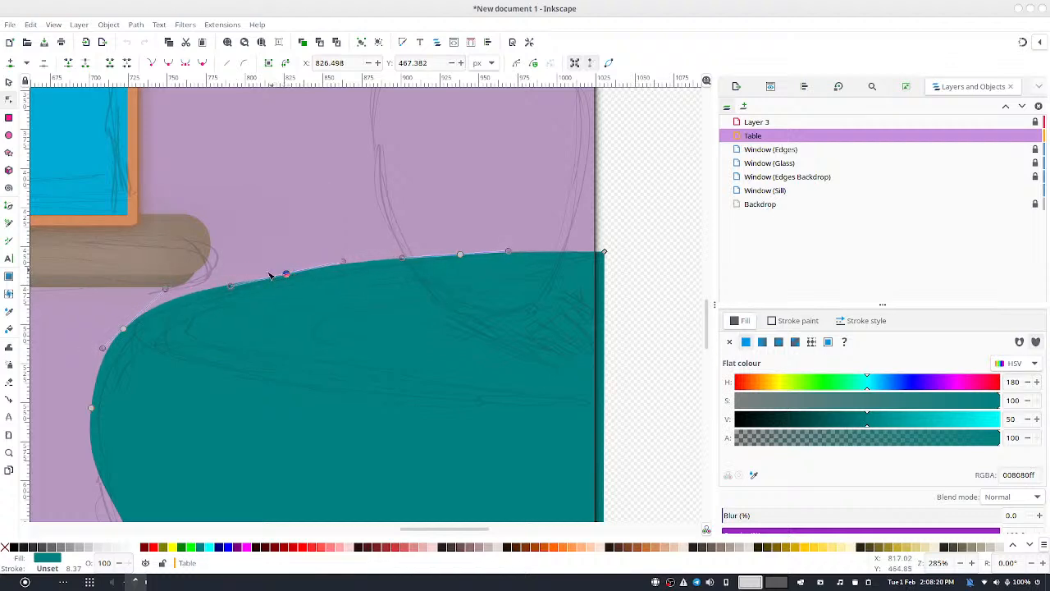
{"action": "left_click", "coordinate": [123, 328]}
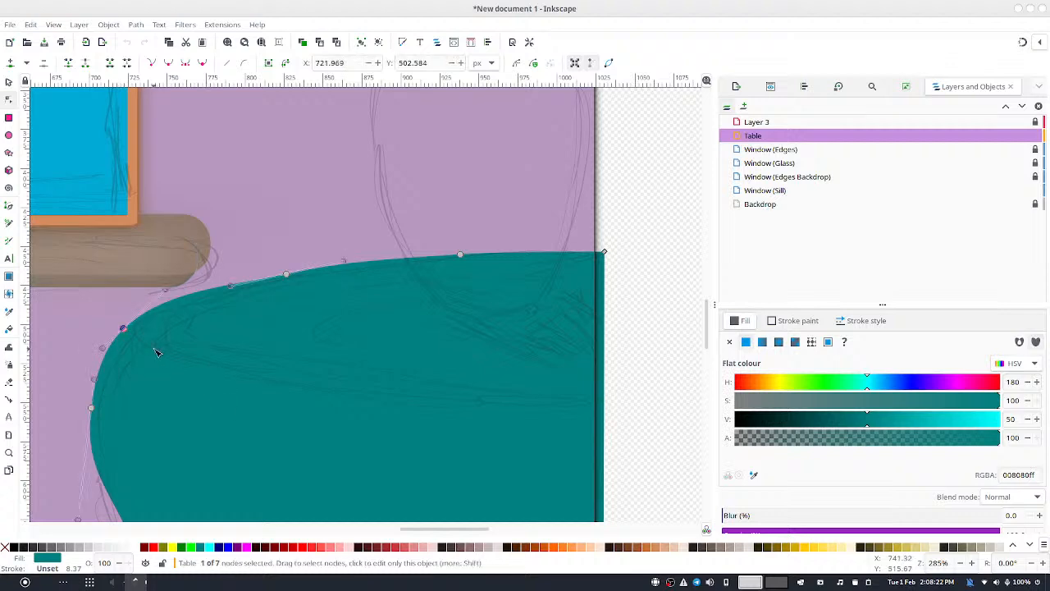
{"action": "mouse_move", "coordinate": [124, 329]}
{"action": "left_mouse_down"}
{"action": "mouse_move", "coordinate": [151, 308]}
{"action": "mouse_move", "coordinate": [142, 323]}
{"action": "mouse_move", "coordinate": [135, 312]}
{"action": "mouse_move", "coordinate": [136, 334]}
{"action": "left_mouse_up"}
Move the table's lower-right node to the page corner at about X 1024, Y 769, and straighten the bottom edge along the page border
{"action": "scroll", "coordinate": [271, 229], "scroll_direction": "down", "scroll_amount": 5}
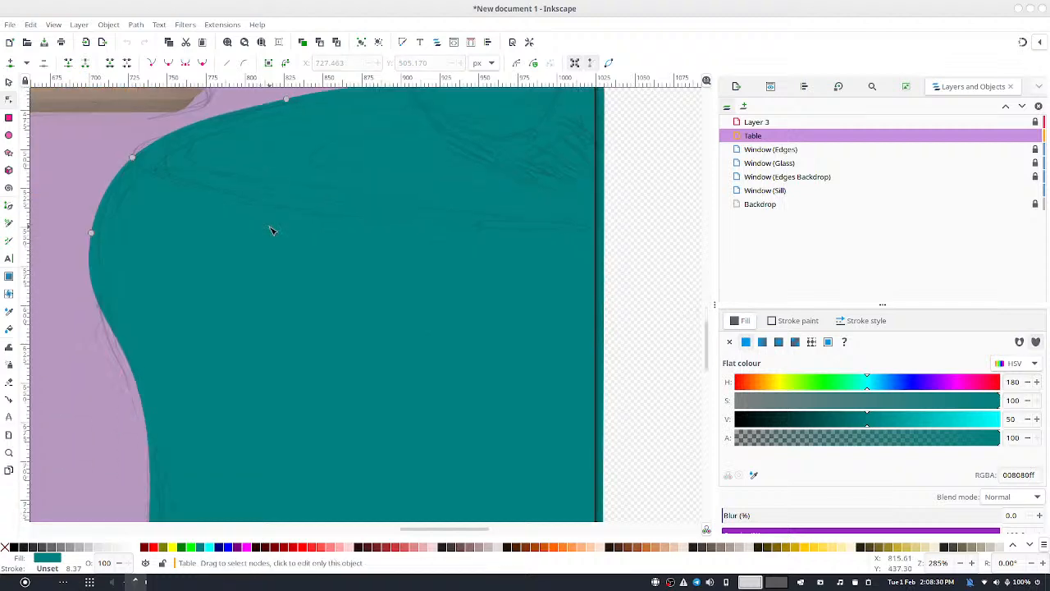
{"action": "left_click_drag", "start_coordinate": [519, 362], "coordinate": [665, 464]}
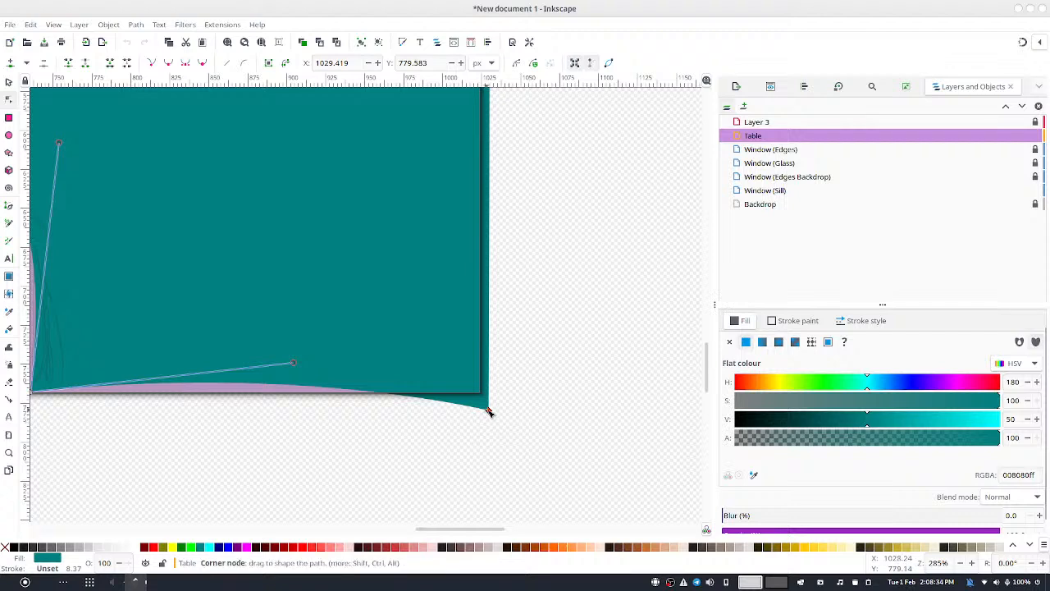
{"action": "left_click_drag", "start_coordinate": [487, 412], "coordinate": [481, 395]}
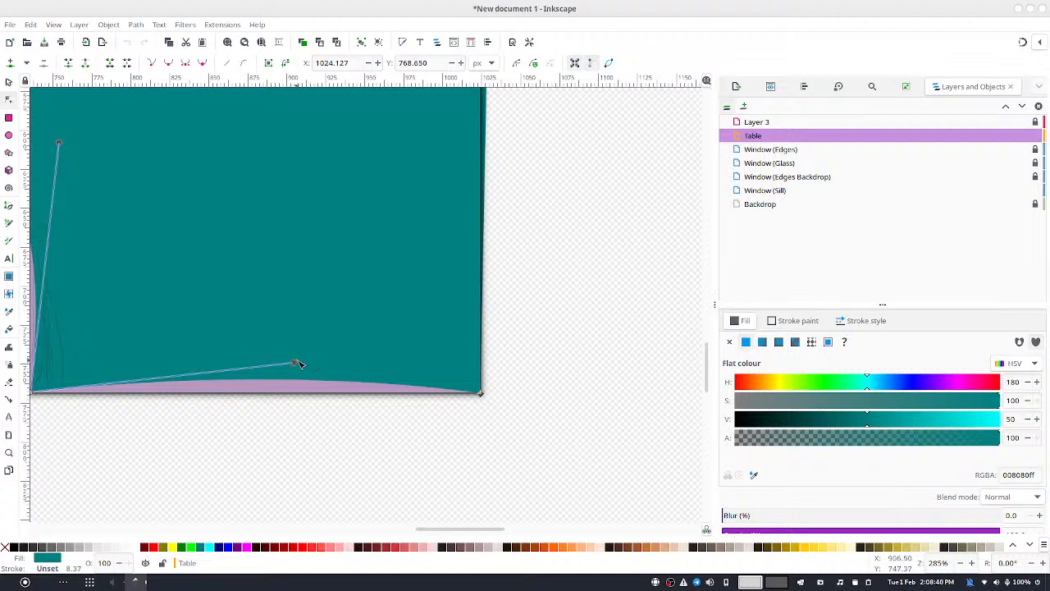
{"action": "left_click_drag", "start_coordinate": [293, 363], "coordinate": [480, 395]}
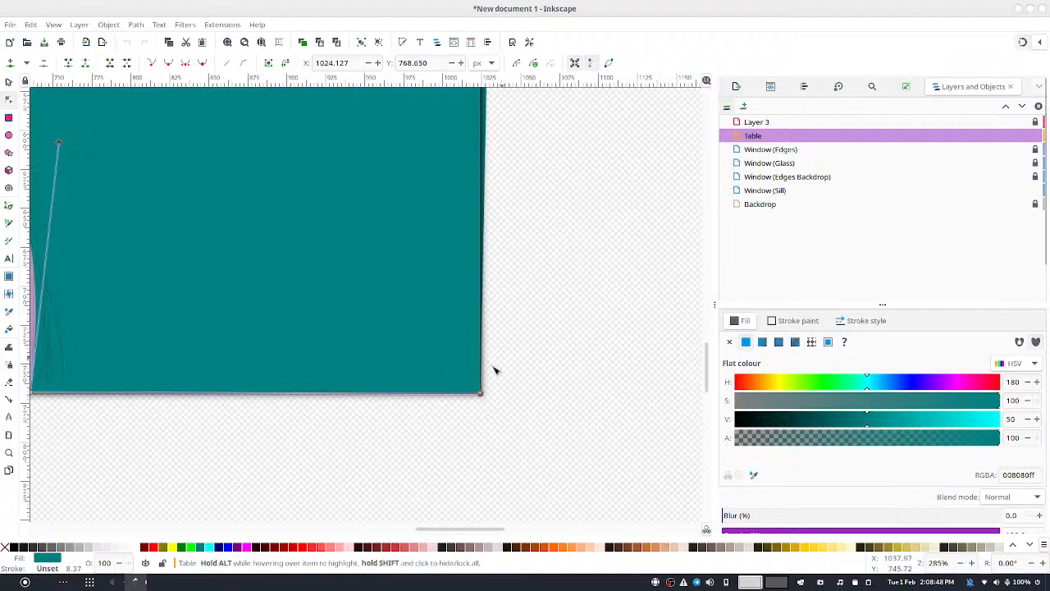
{"action": "left_click_drag", "start_coordinate": [481, 395], "coordinate": [484, 397]}
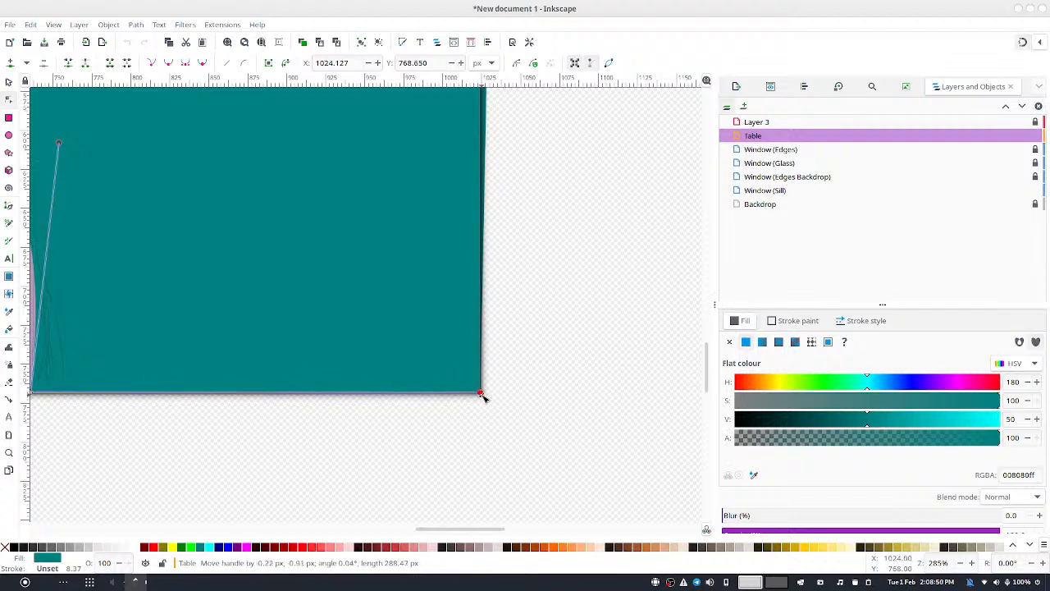
{"action": "left_click_drag", "start_coordinate": [254, 227], "coordinate": [436, 251]}
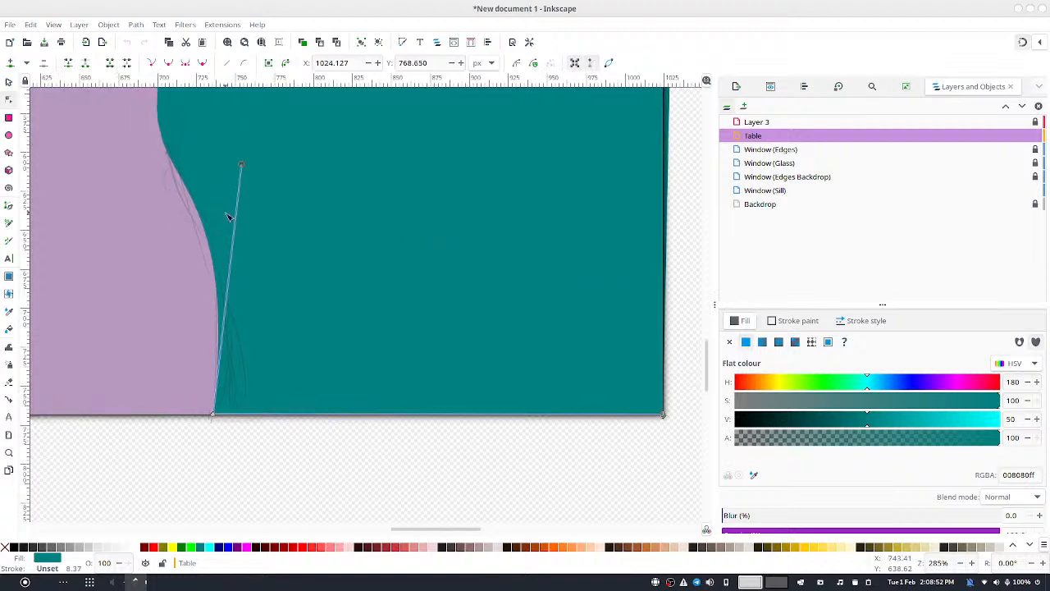
{"action": "key", "text": "Escape"}
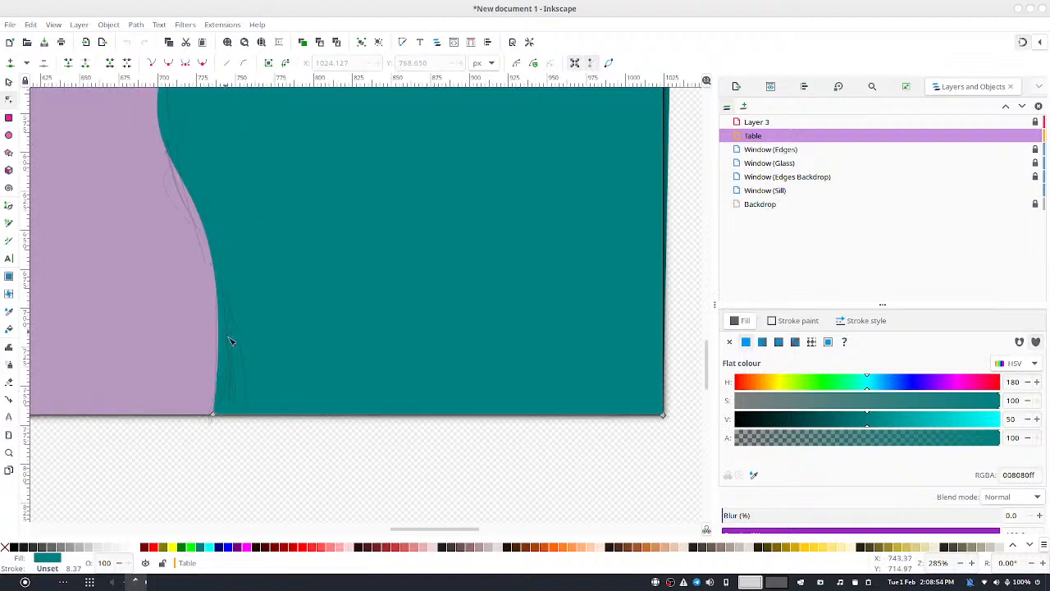
Shorten the curve handle of the table's lower-left node and snap the node to the page's bottom edge at X 734.776, Y 768 px
{"action": "left_click", "coordinate": [218, 413]}
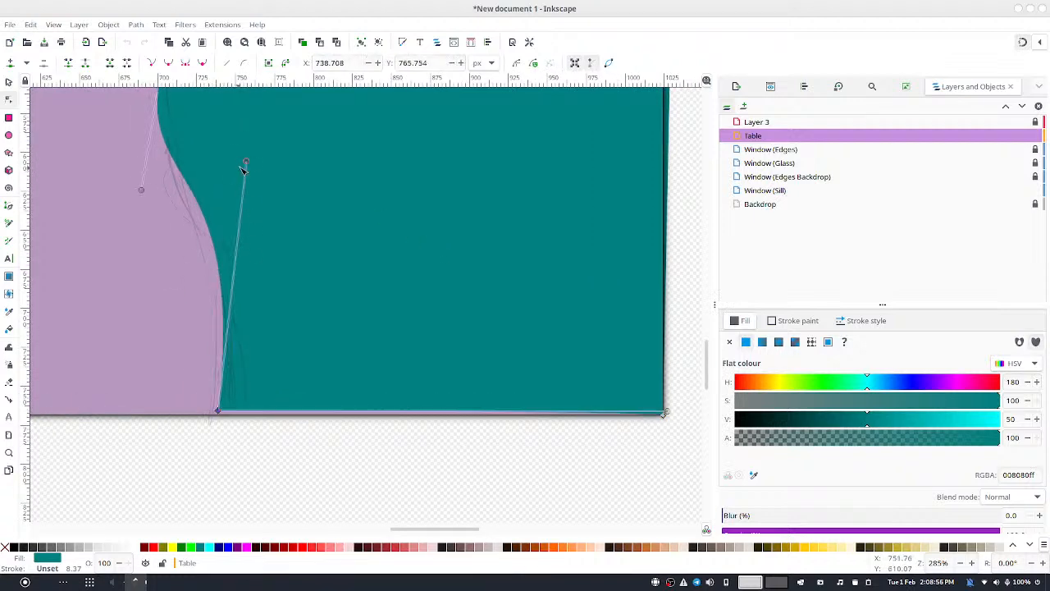
{"action": "left_click_drag", "start_coordinate": [247, 162], "coordinate": [236, 189]}
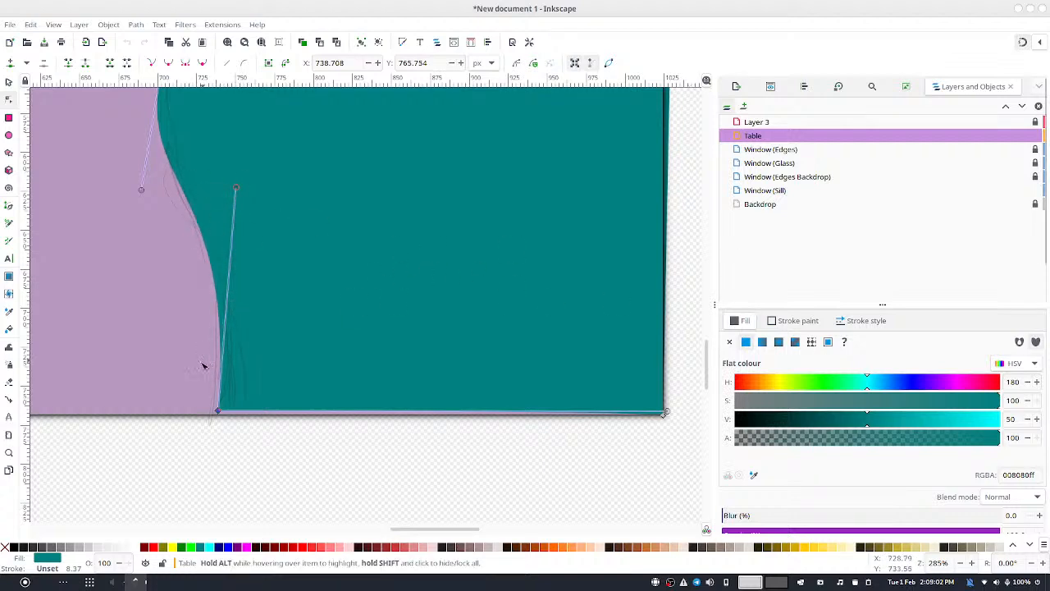
{"action": "left_click", "coordinate": [277, 388]}
{"action": "left_click_drag", "start_coordinate": [181, 367], "coordinate": [240, 416]}
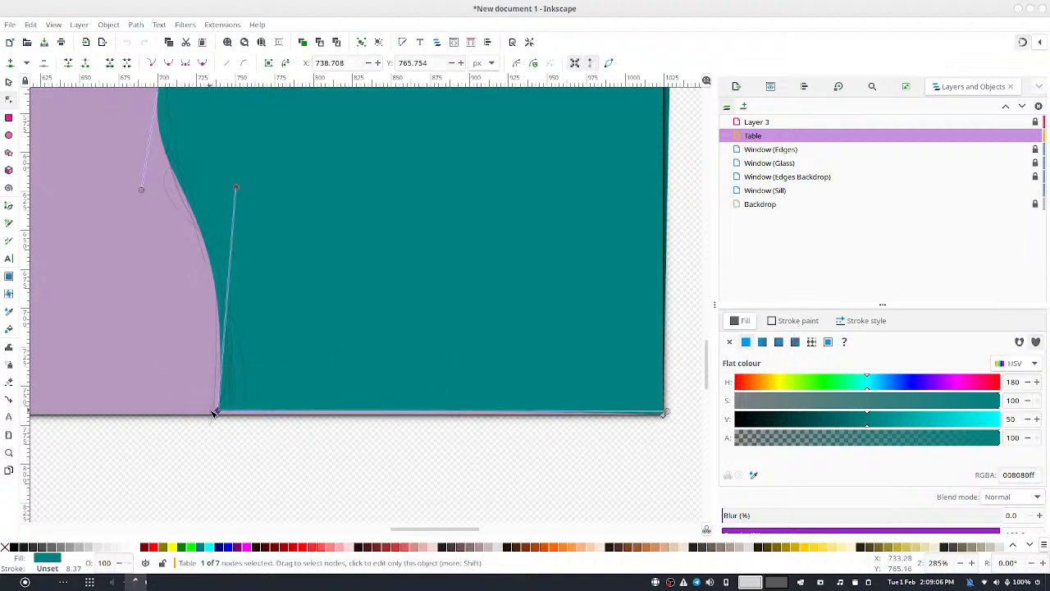
{"action": "left_click_drag", "start_coordinate": [221, 419], "coordinate": [228, 422]}
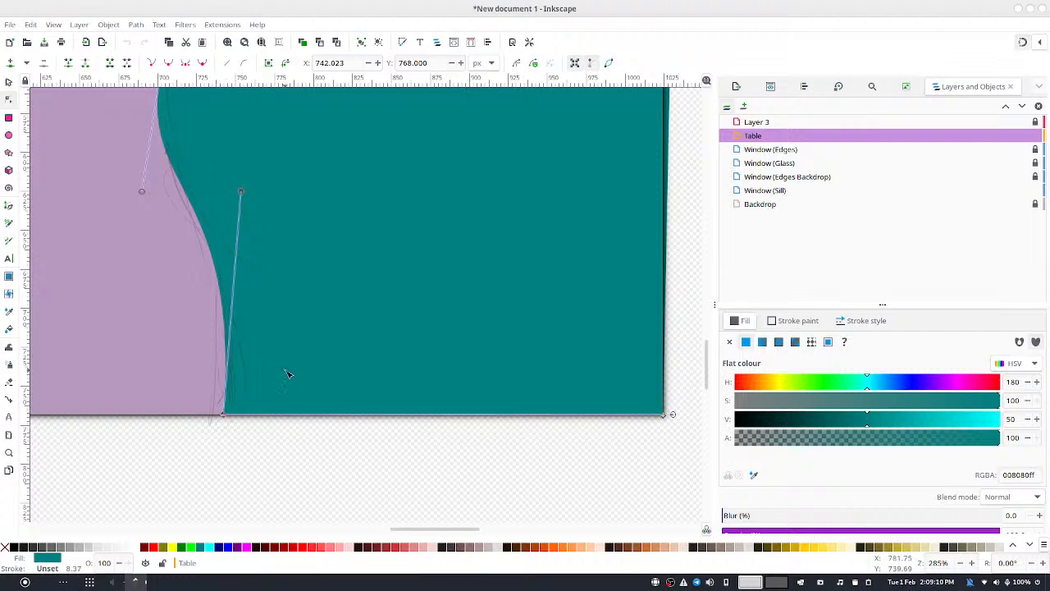
{"action": "key", "text": "ctrl+z"}
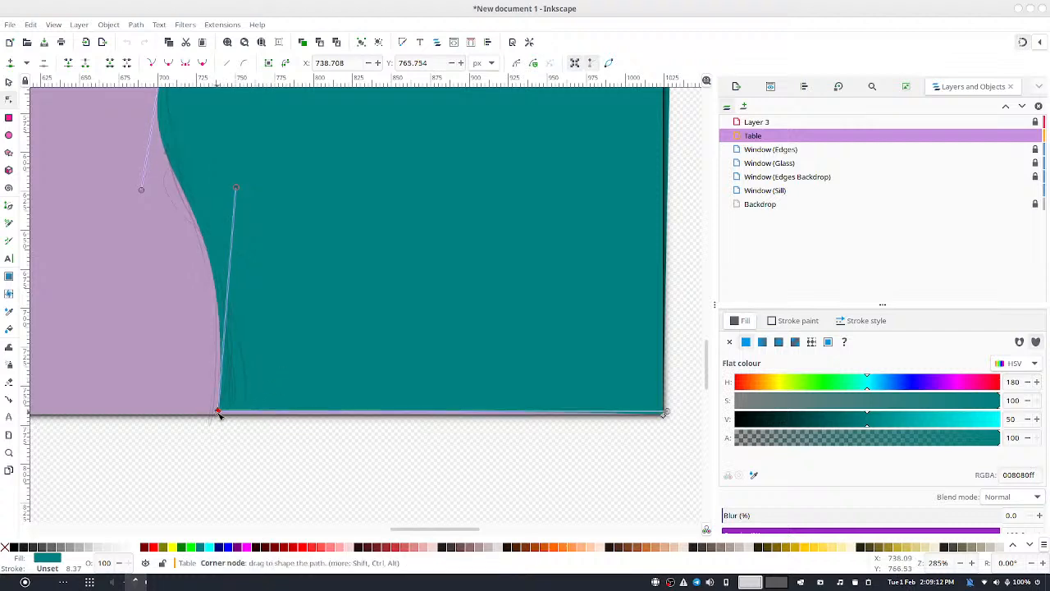
{"action": "left_click_drag", "start_coordinate": [219, 414], "coordinate": [212, 417]}
{"action": "left_click", "coordinate": [263, 469]}
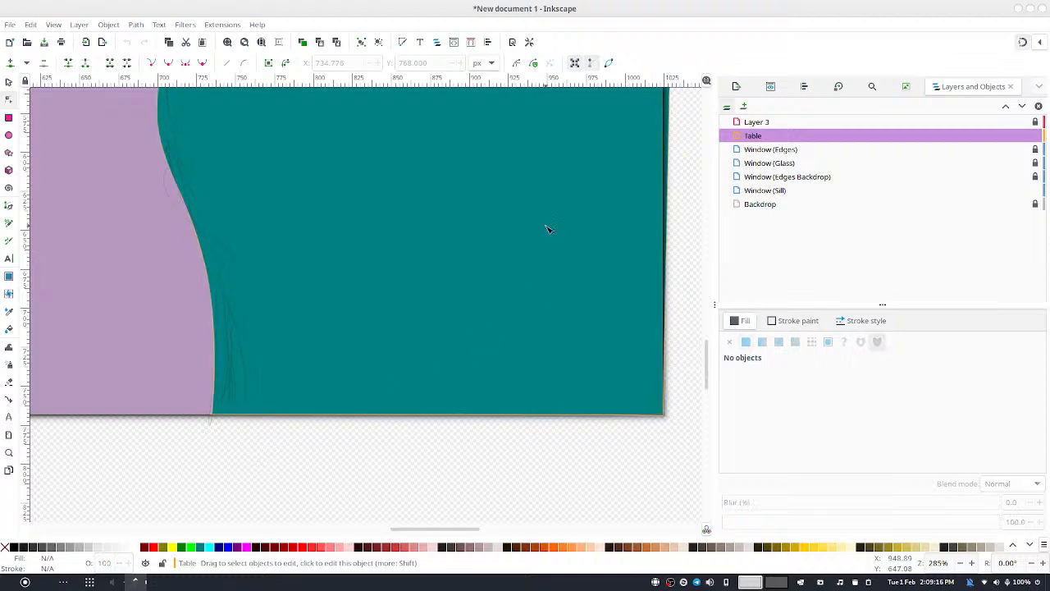
Snap the table's upper-right corner node to the page's right edge at X 1024, Y 452.789 px
{"action": "scroll", "coordinate": [548, 229], "scroll_direction": "down", "scroll_amount": 2}
{"action": "left_click_drag", "start_coordinate": [600, 194], "coordinate": [443, 362]}
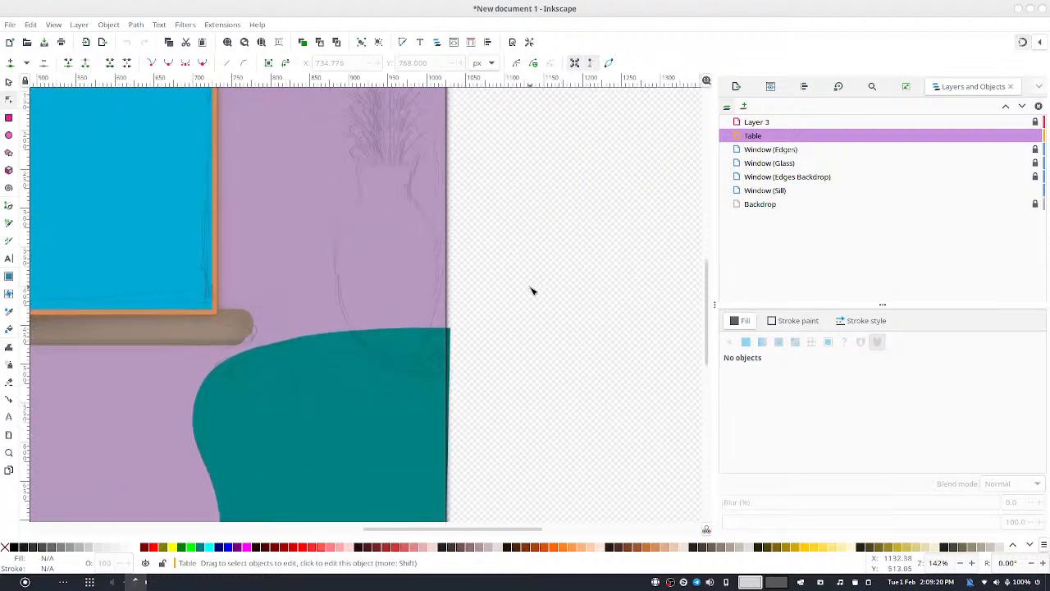
{"action": "scroll", "coordinate": [498, 291], "scroll_direction": "up", "scroll_amount": 4}
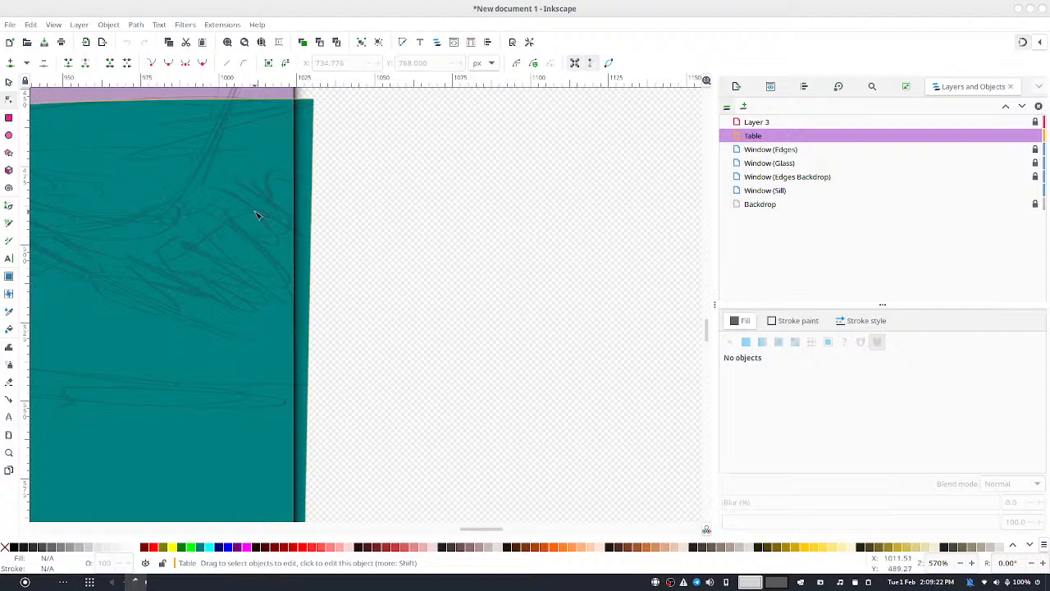
{"action": "left_click_drag", "start_coordinate": [293, 155], "coordinate": [494, 322]}
{"action": "left_click", "coordinate": [511, 276]}
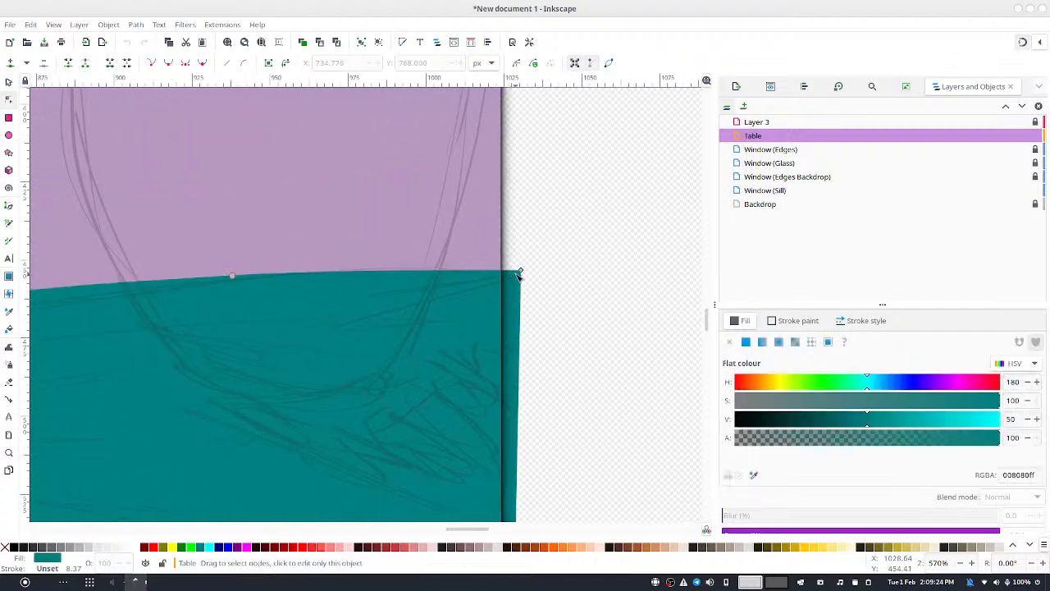
{"action": "left_click_drag", "start_coordinate": [543, 209], "coordinate": [504, 270]}
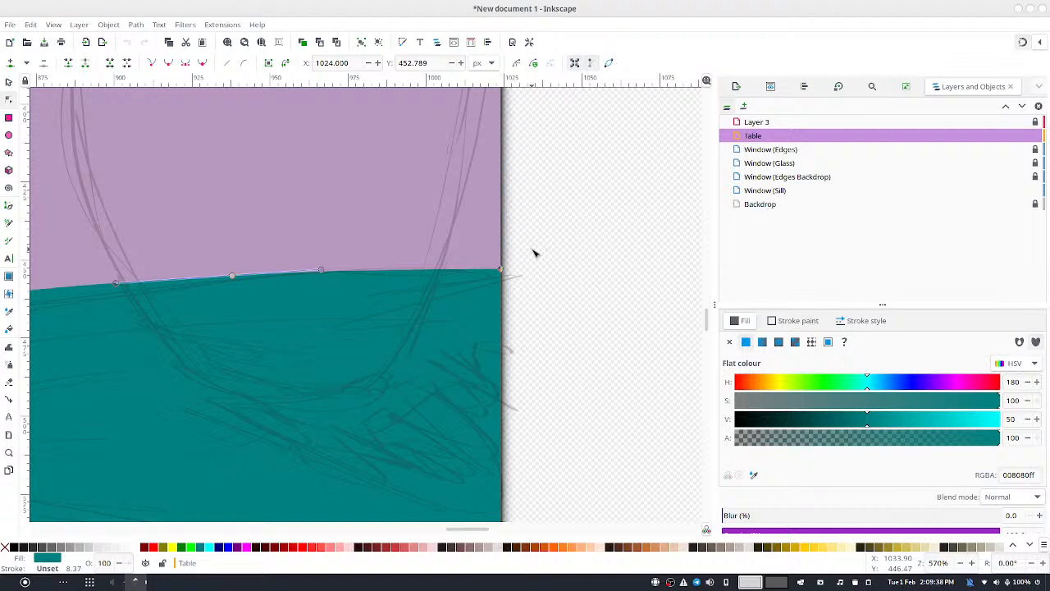
Review the advanced snapping options, including page border snapping, and deselect the table's corner node
{"action": "left_click", "coordinate": [1039, 45]}
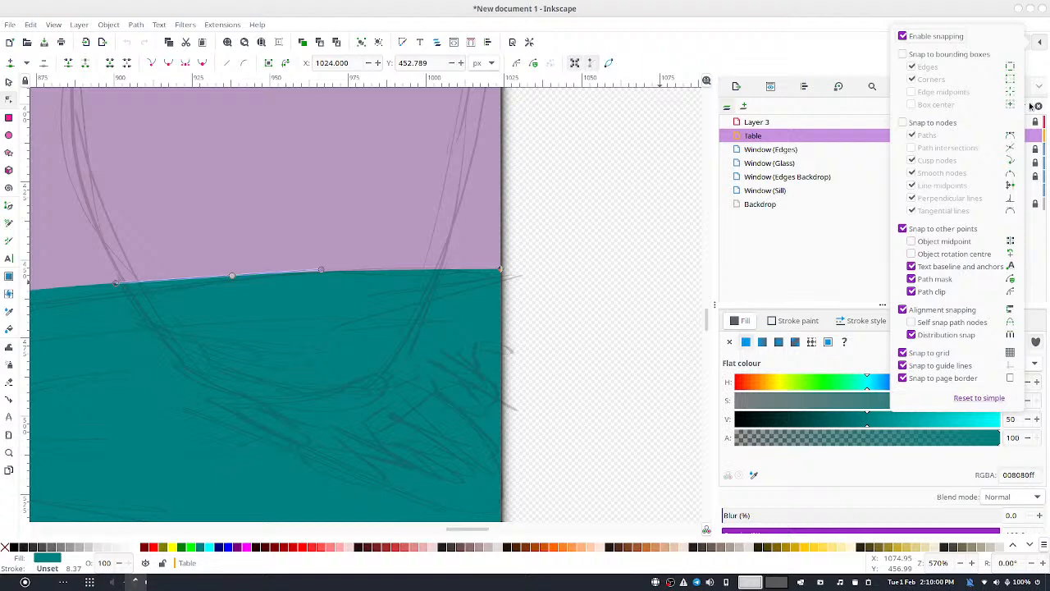
{"action": "left_click", "coordinate": [1041, 40]}
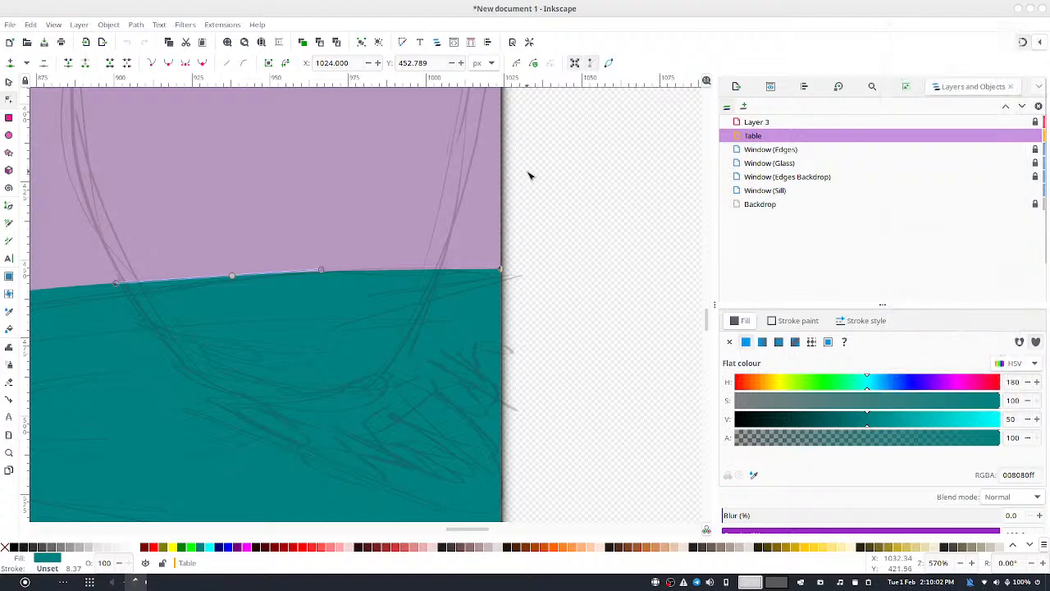
{"action": "key", "text": "Escape"}
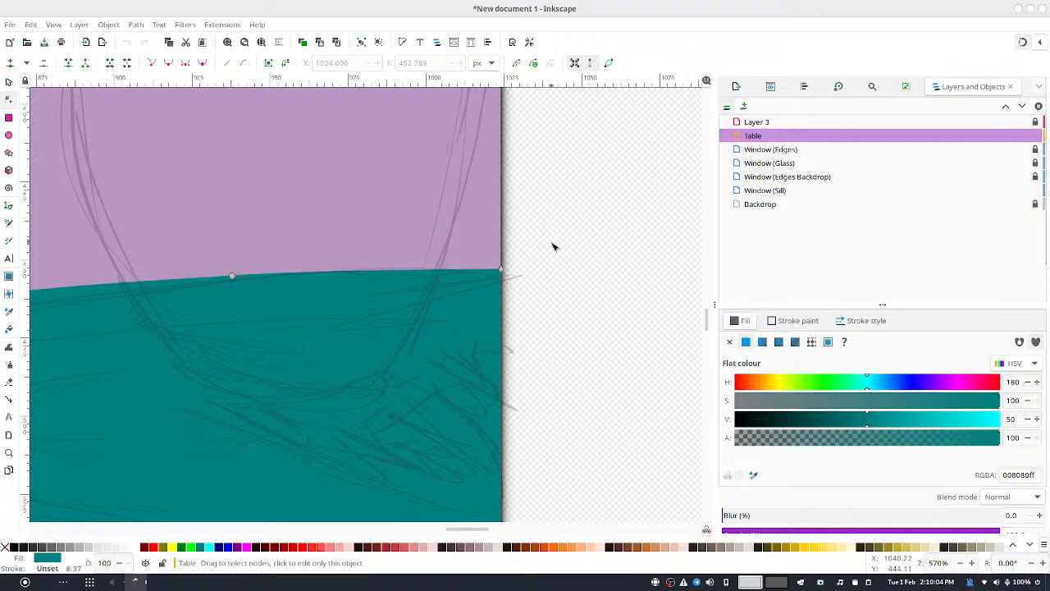
Switch to the Selector tool and examine the table shape and the vase sketch within the whole drawing
{"action": "left_click", "coordinate": [8, 81]}
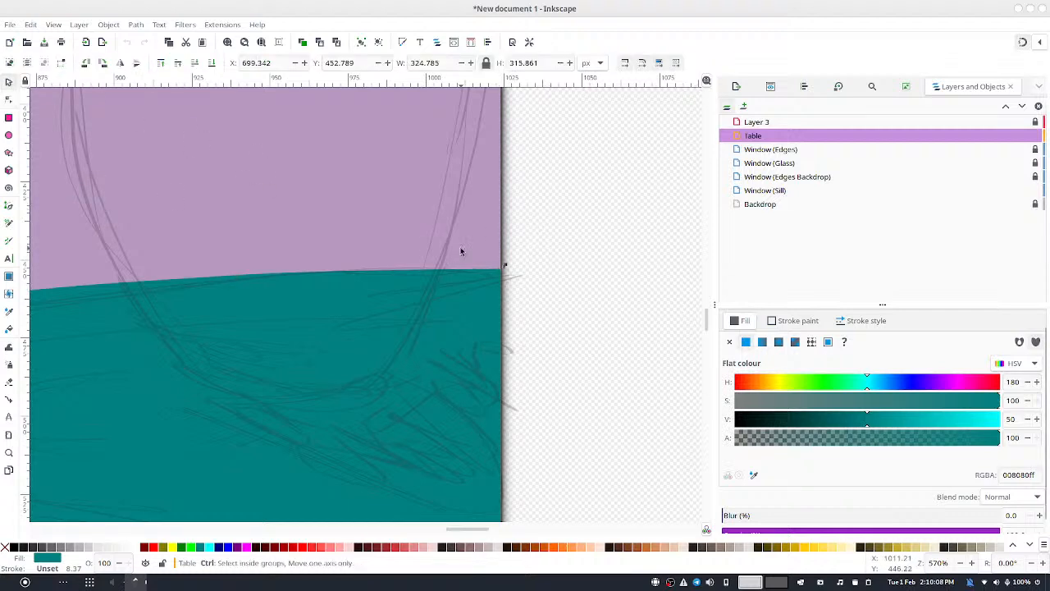
{"action": "scroll", "coordinate": [462, 254], "scroll_direction": "down", "scroll_amount": 6, "text": "ctrl"}
{"action": "scroll", "coordinate": [462, 253], "scroll_direction": "down", "scroll_amount": 1, "text": "ctrl"}
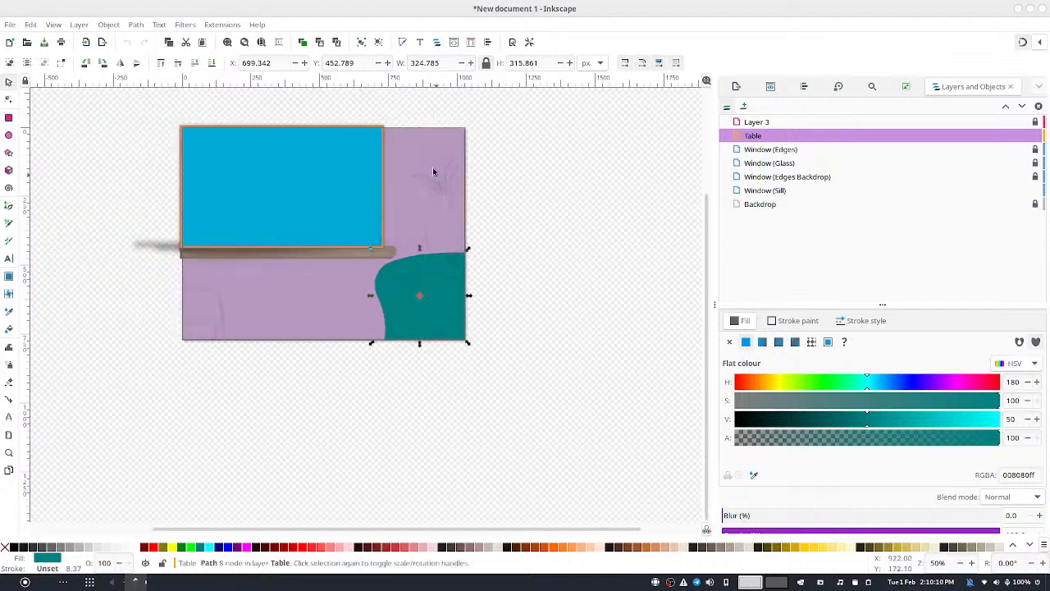
{"action": "mouse_move", "coordinate": [464, 156]}
{"action": "left_mouse_down"}
{"action": "mouse_move", "coordinate": [565, 246]}
{"action": "mouse_move", "coordinate": [547, 239]}
{"action": "left_mouse_up"}
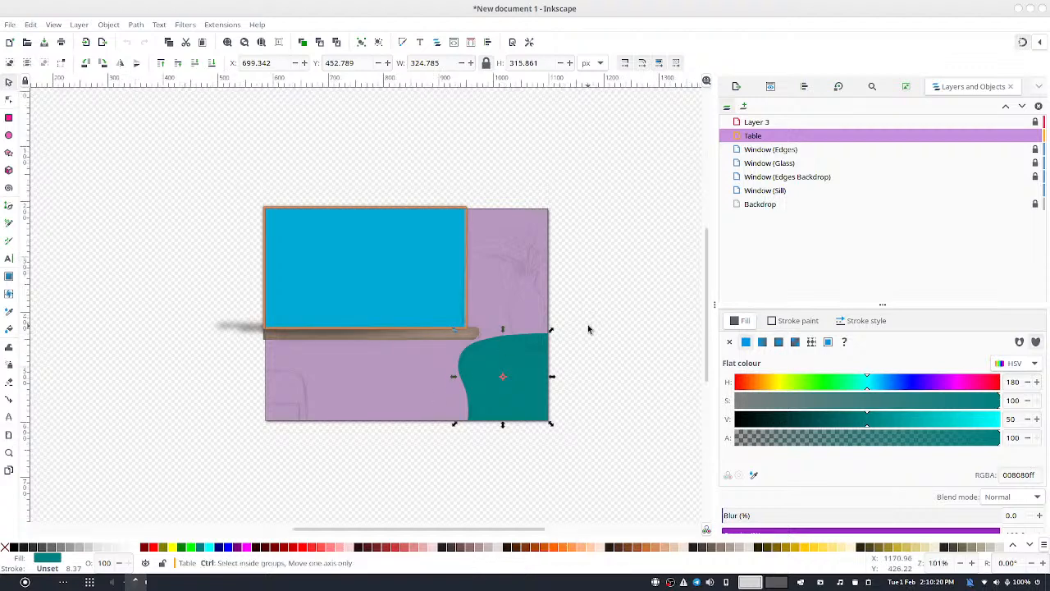
{"action": "scroll", "coordinate": [587, 324], "scroll_direction": "up", "scroll_amount": 4, "text": "ctrl"}
{"action": "left_click_drag", "start_coordinate": [462, 284], "coordinate": [518, 340]}
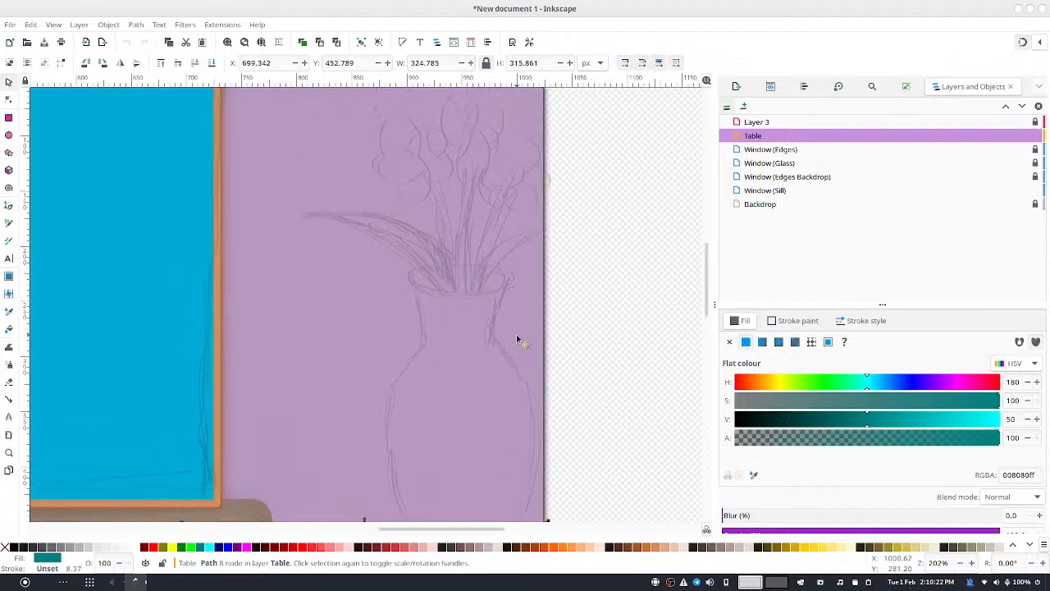
{"action": "scroll", "coordinate": [504, 311], "scroll_direction": "down", "scroll_amount": 4, "text": "ctrl"}
{"action": "scroll", "coordinate": [504, 310], "scroll_direction": "up", "scroll_amount": 2, "text": "ctrl"}
{"action": "scroll", "coordinate": [502, 307], "scroll_direction": "down", "scroll_amount": 2, "text": "ctrl"}
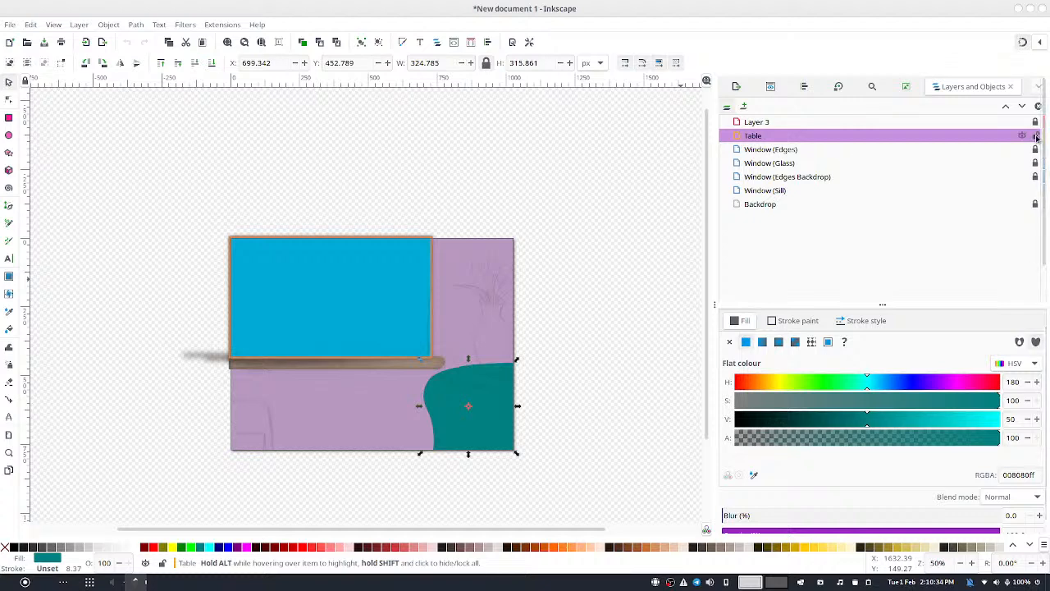
Lock the Window (Edges Backdrop), Window (Sill) and Table layers
{"action": "scroll", "coordinate": [1032, 149], "scroll_direction": "down", "scroll_amount": 2}
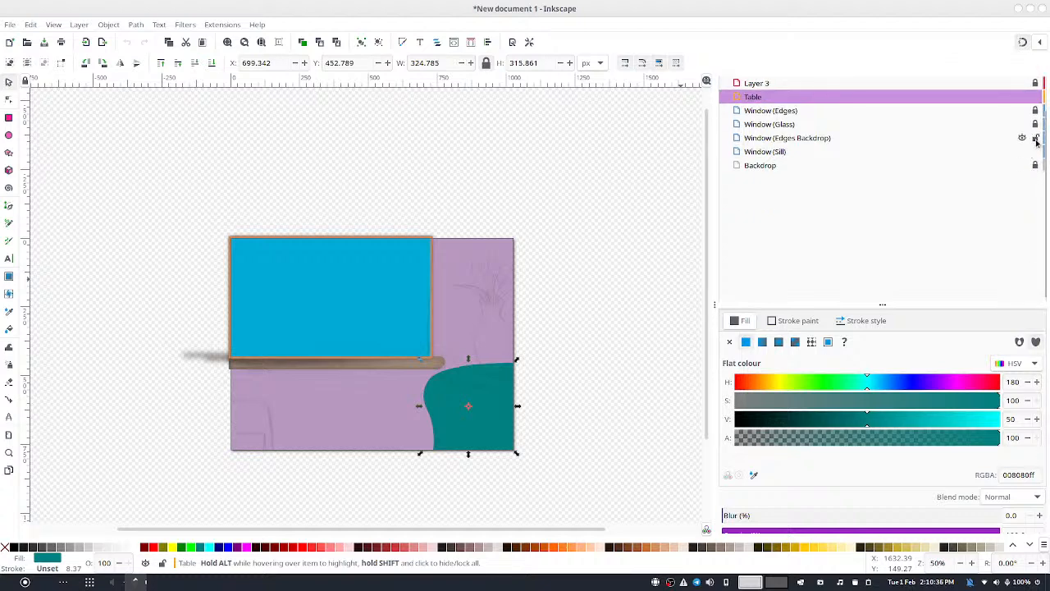
{"action": "left_click", "coordinate": [1036, 138]}
{"action": "left_click", "coordinate": [1035, 151]}
{"action": "left_click", "coordinate": [1036, 96]}
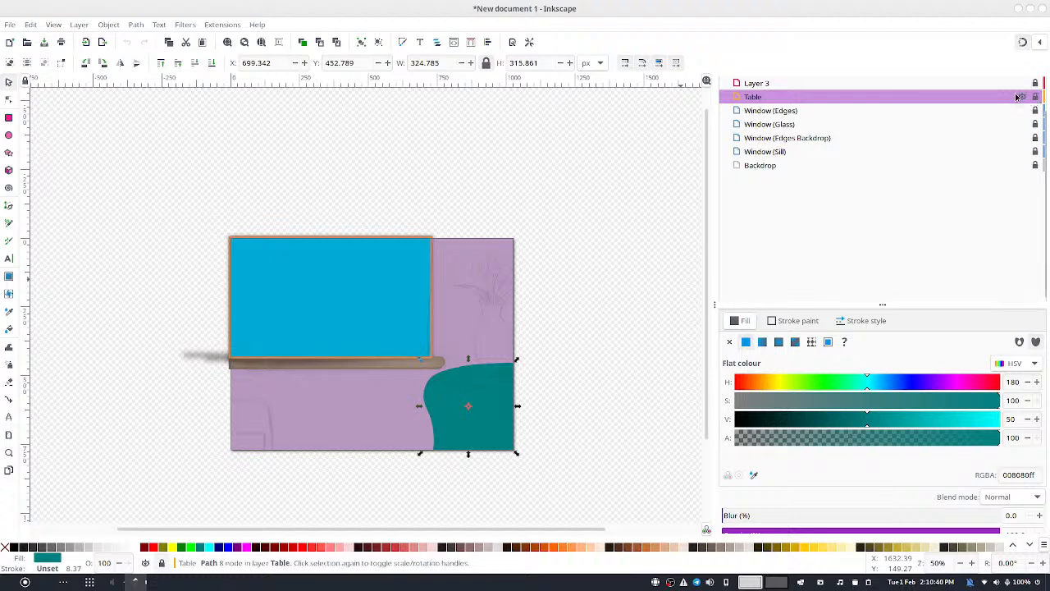
{"action": "scroll", "coordinate": [932, 114], "scroll_direction": "up", "scroll_amount": 1}
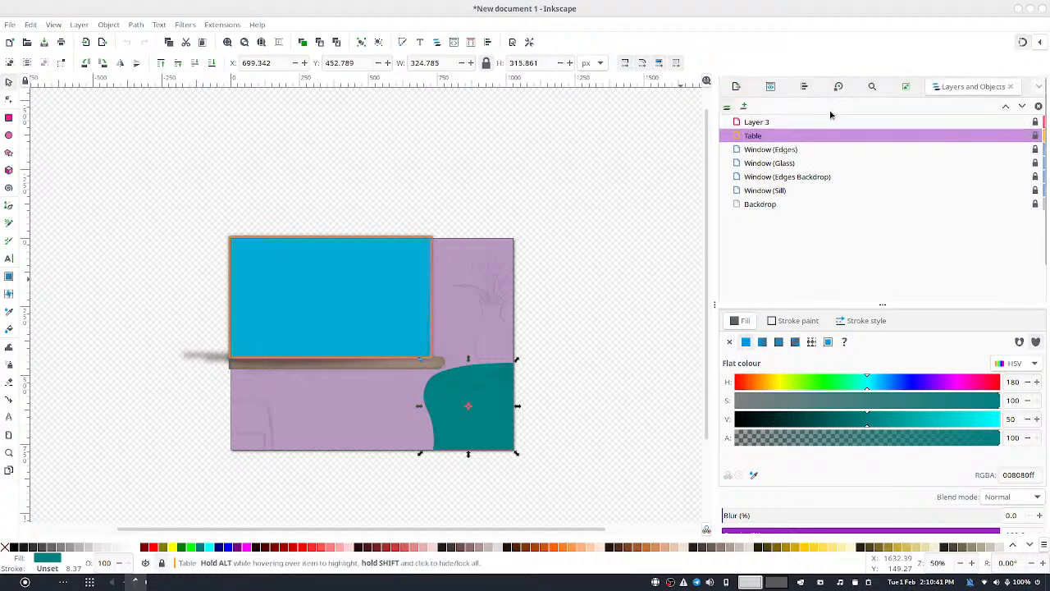
Add a new layer named Vase above the Table layer
{"action": "left_click", "coordinate": [744, 105]}
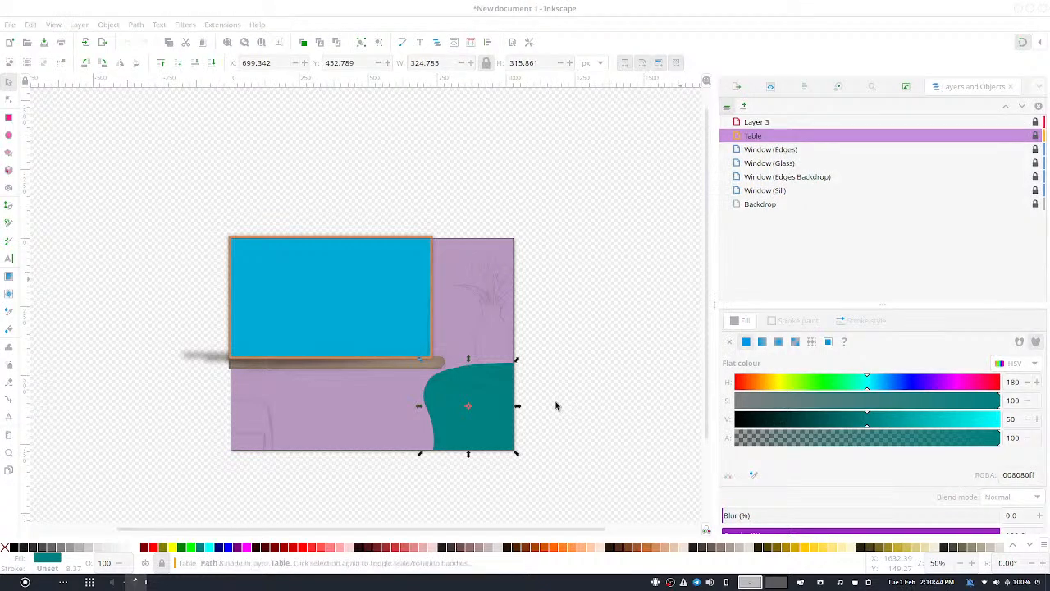
{"action": "type", "text": "Vase"}
{"action": "key", "text": "Return"}
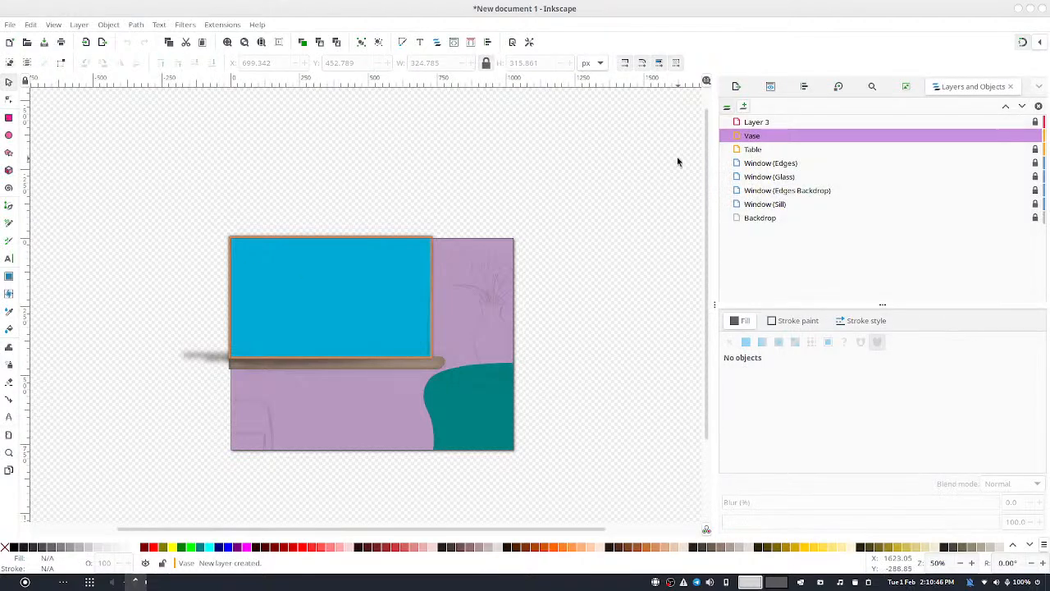
Lock the Vase layer and open its object properties
{"action": "scroll", "coordinate": [740, 137], "scroll_direction": "down", "scroll_amount": 1}
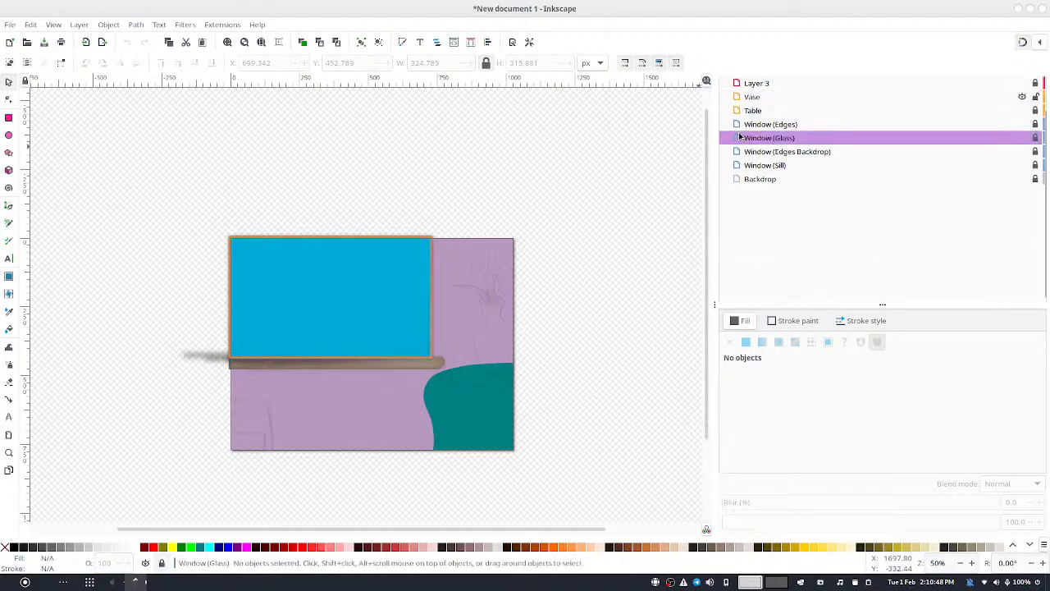
{"action": "left_click", "coordinate": [743, 97]}
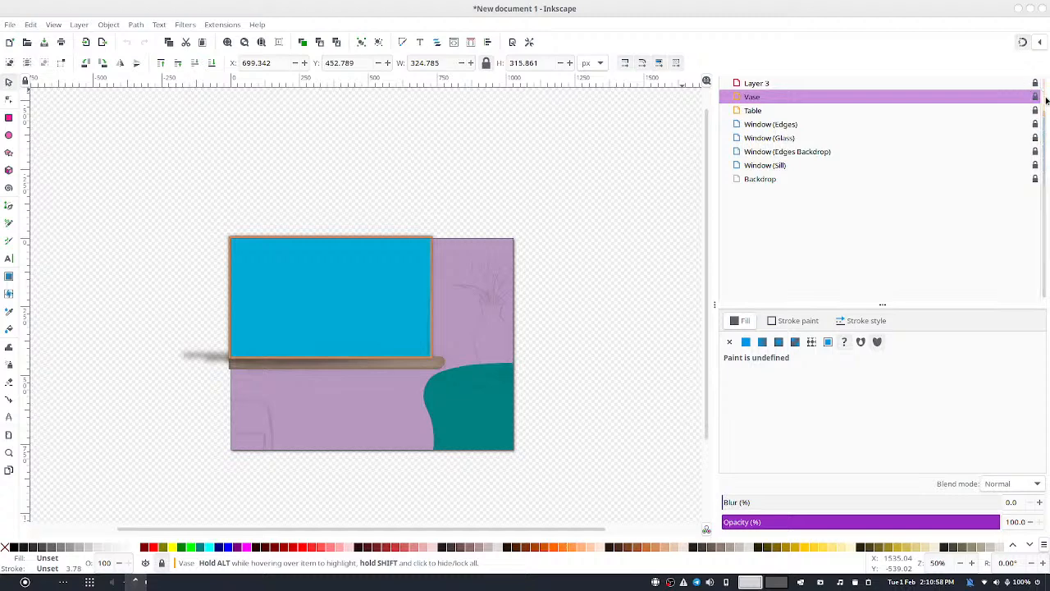
{"action": "scroll", "coordinate": [1030, 128], "scroll_direction": "up", "scroll_amount": 2}
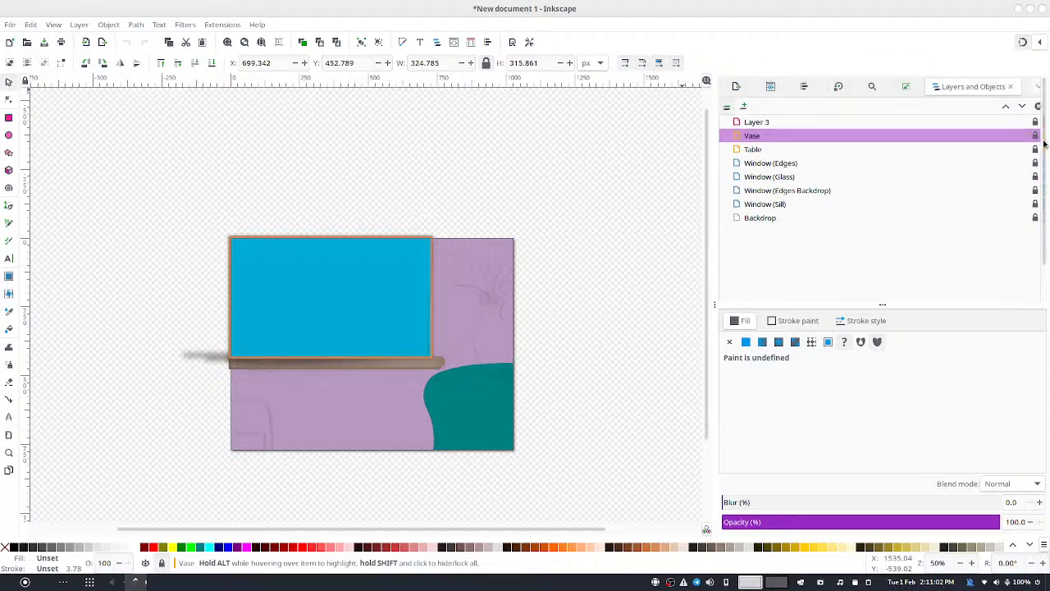
{"action": "left_click", "coordinate": [737, 139]}
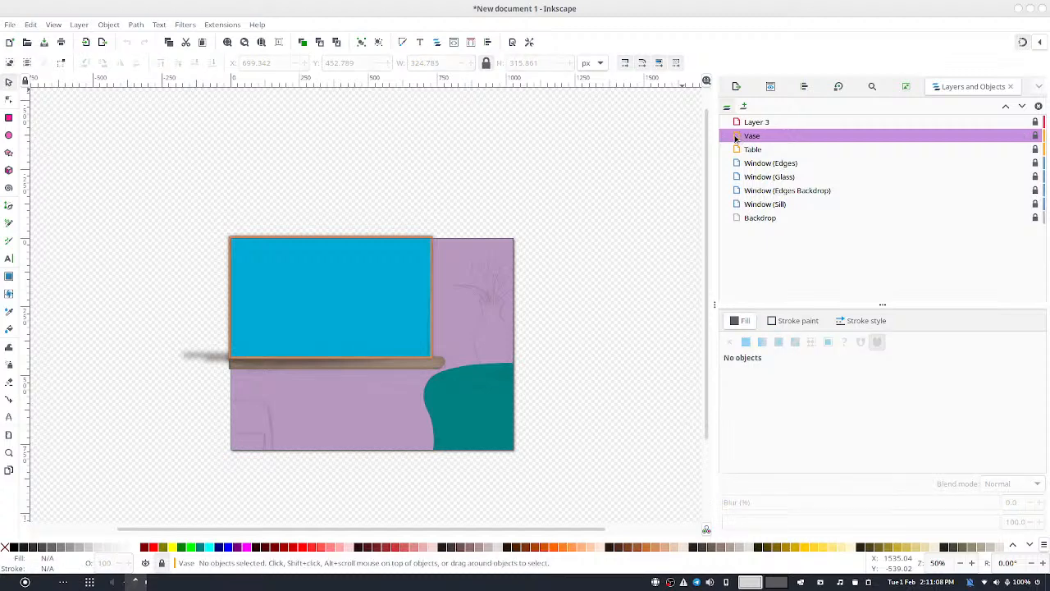
{"action": "left_click", "coordinate": [829, 215]}
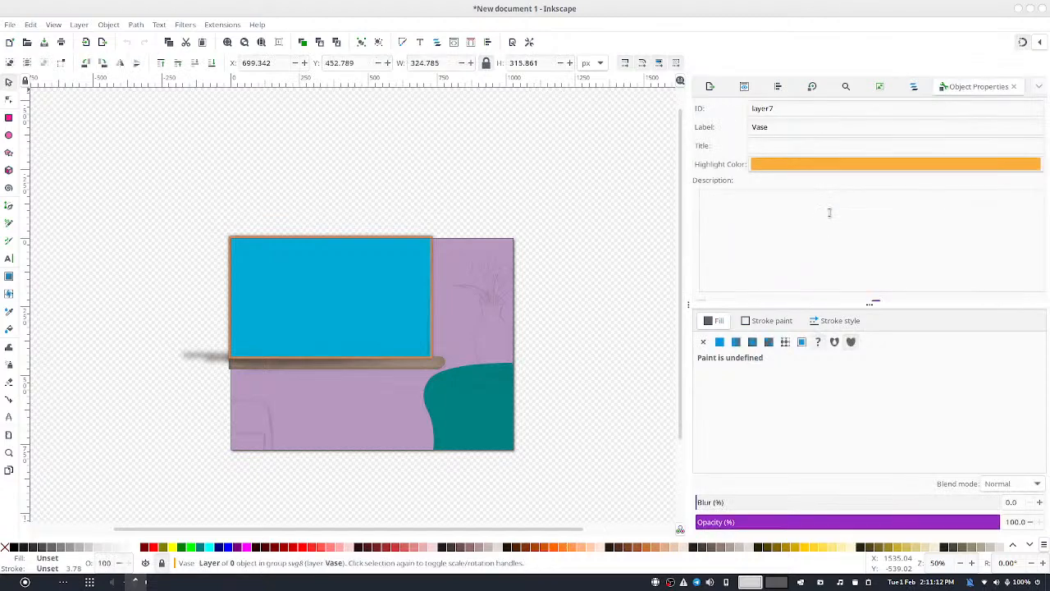
Change the Vase layer's highlight colour to a pale beige and return to the layer list
{"action": "left_click", "coordinate": [896, 169]}
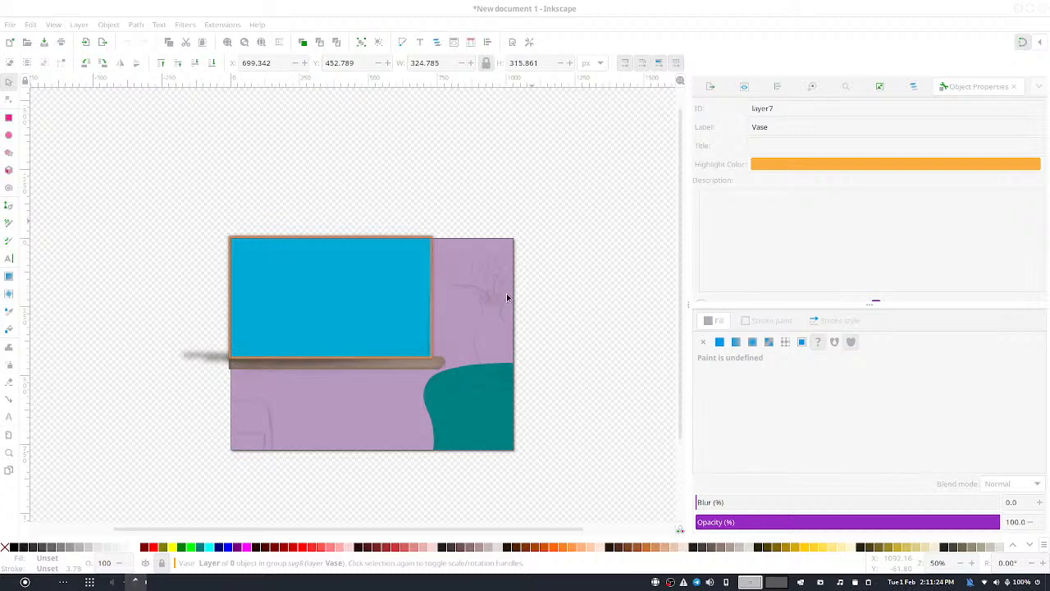
{"action": "left_click", "coordinate": [507, 298]}
{"action": "left_click", "coordinate": [497, 293]}
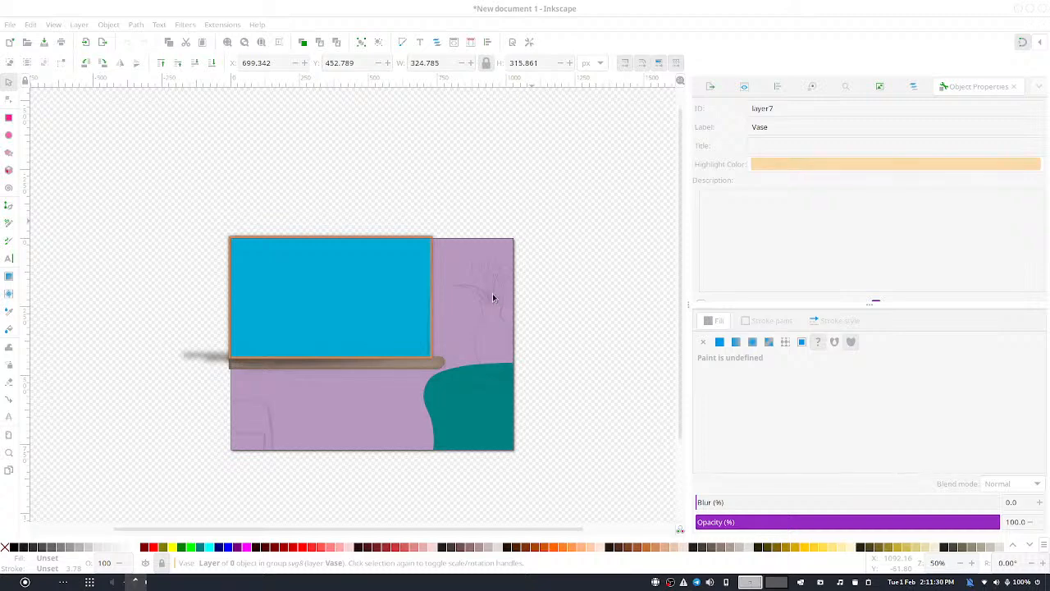
{"action": "left_click_drag", "start_coordinate": [492, 294], "coordinate": [497, 299]}
{"action": "left_click", "coordinate": [486, 294]}
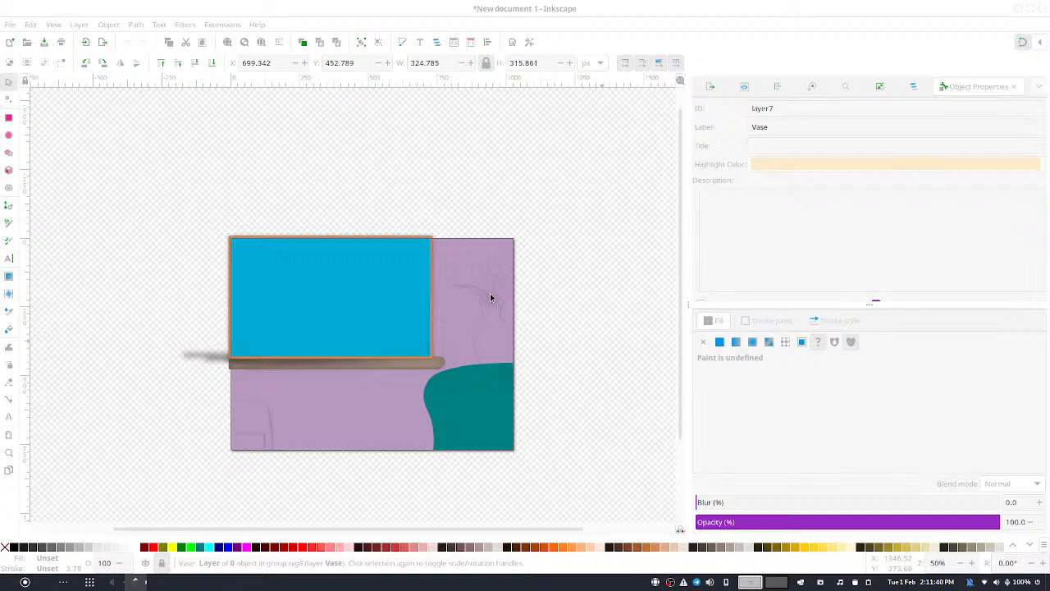
{"action": "left_click", "coordinate": [541, 311]}
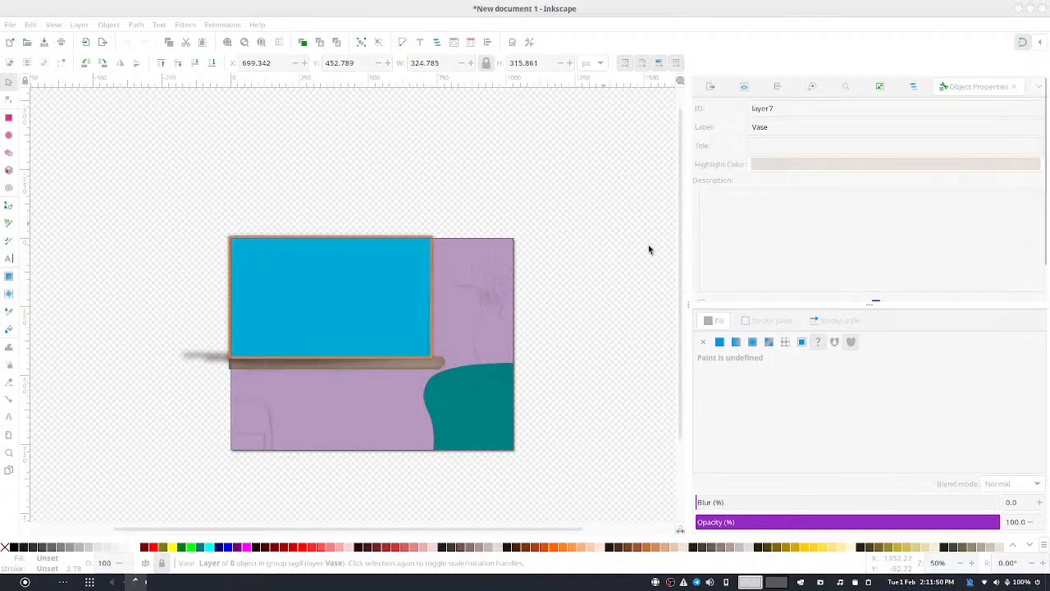
{"action": "left_click", "coordinate": [911, 87]}
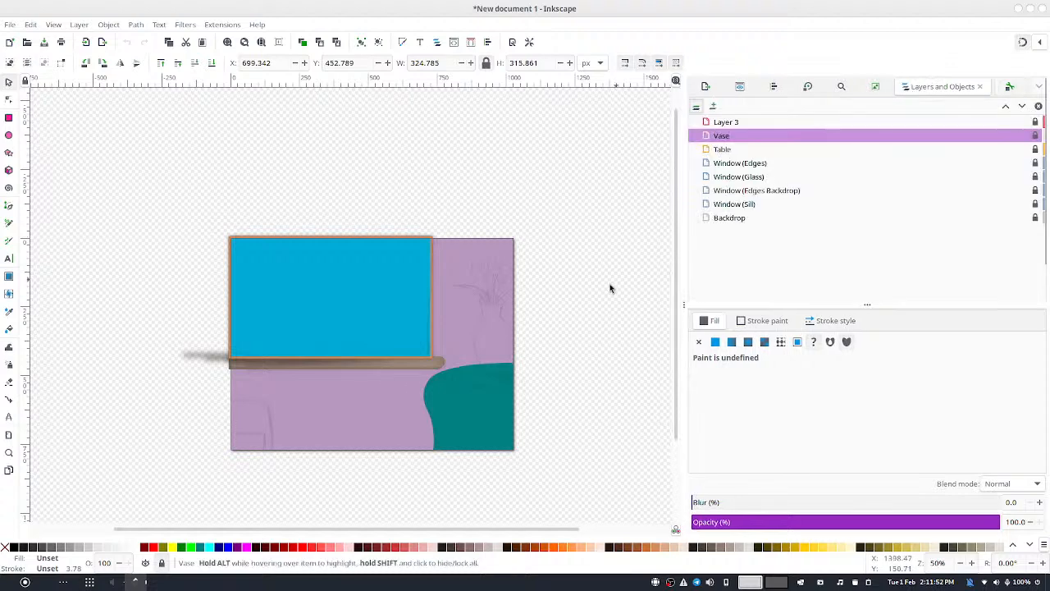
{"action": "scroll", "coordinate": [546, 358], "scroll_direction": "up", "scroll_amount": 4}
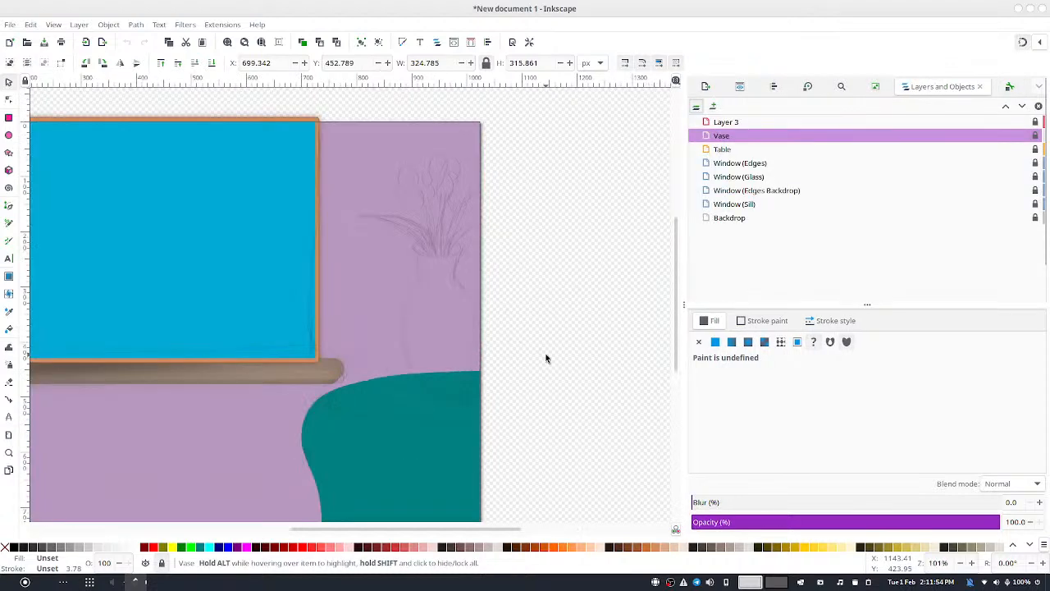
{"action": "scroll", "coordinate": [515, 352], "scroll_direction": "down", "scroll_amount": 1}
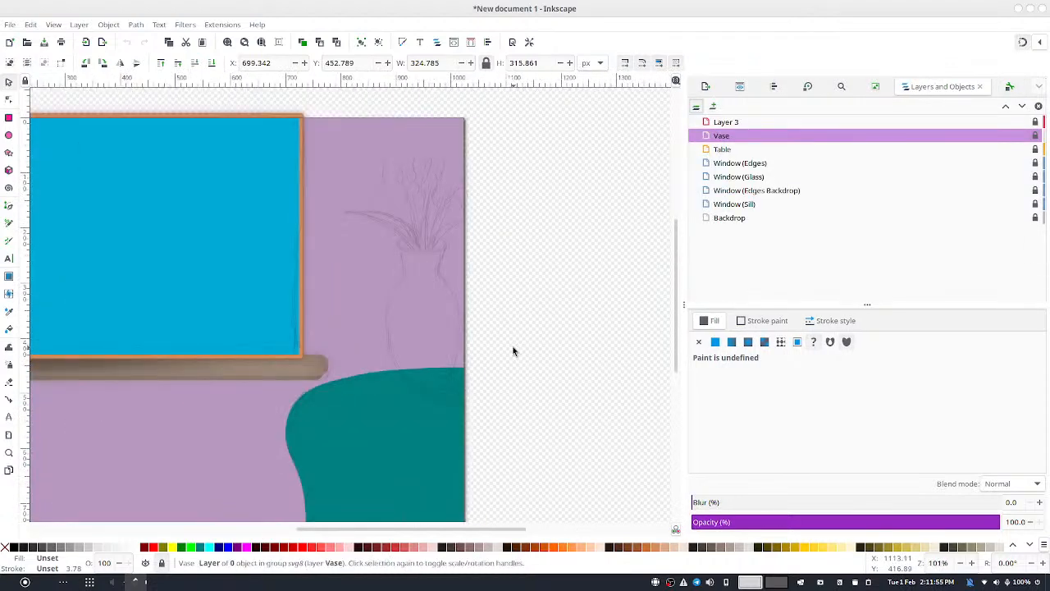
Unlock the Vase layer and draw a rectangle about 115 by 265 px over the sketched vase
{"action": "left_click", "coordinate": [8, 119]}
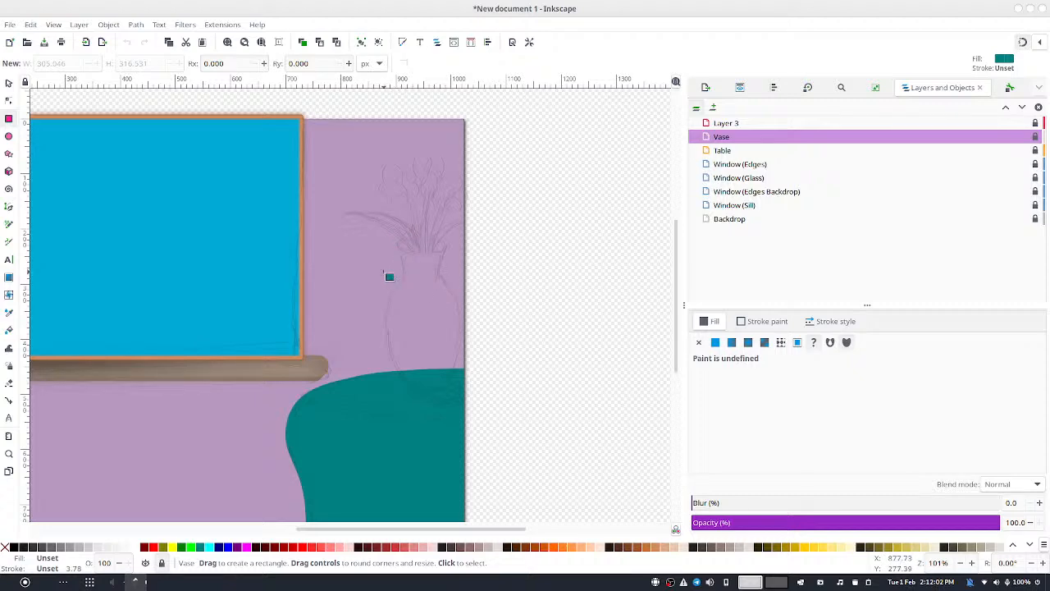
{"action": "left_click", "coordinate": [398, 236]}
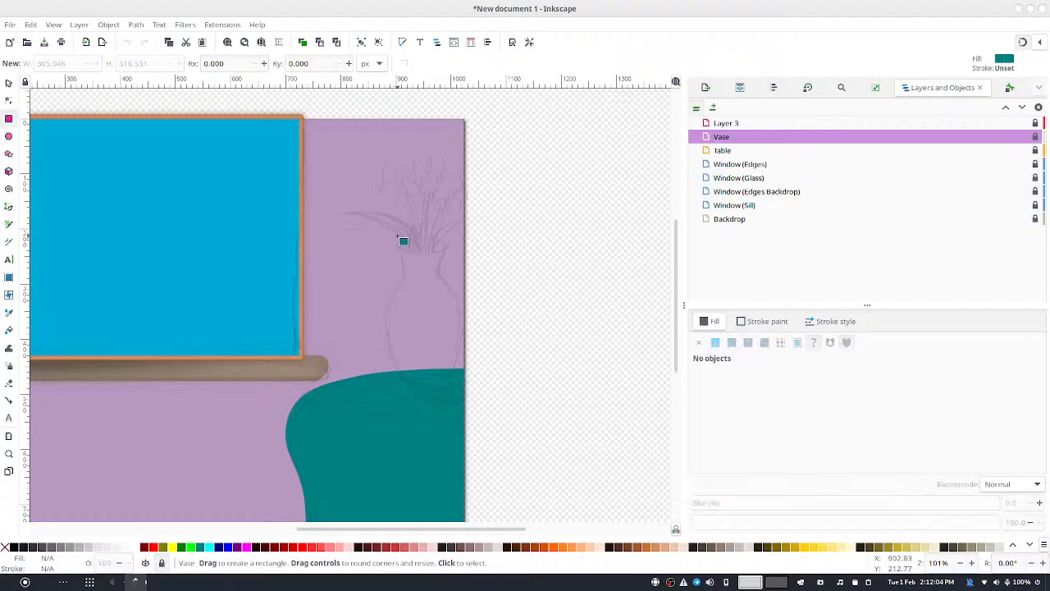
{"action": "left_click", "coordinate": [403, 241]}
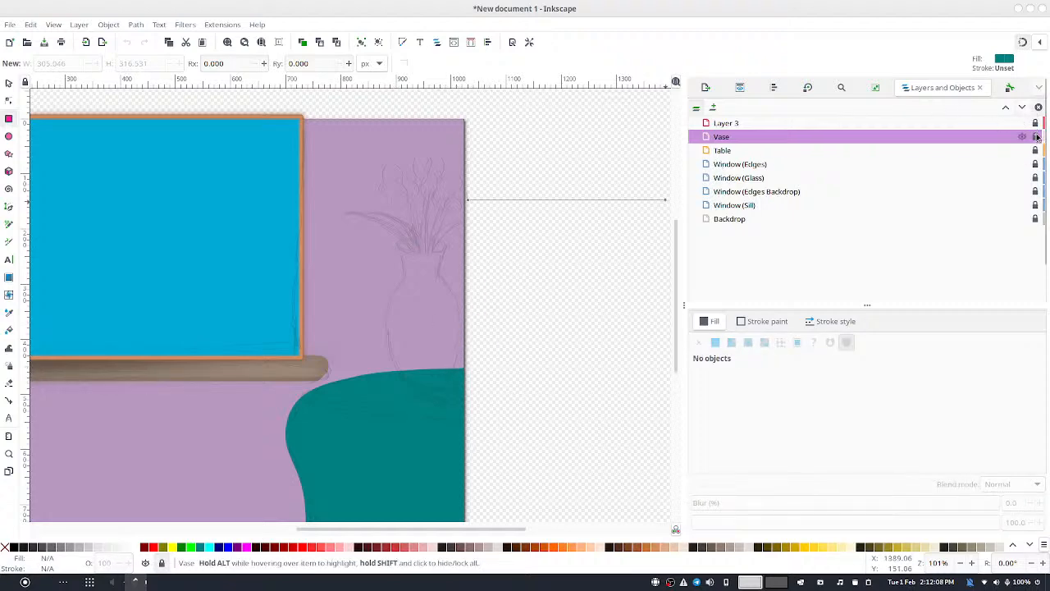
{"action": "scroll", "coordinate": [1035, 137], "scroll_direction": "down", "scroll_amount": 1}
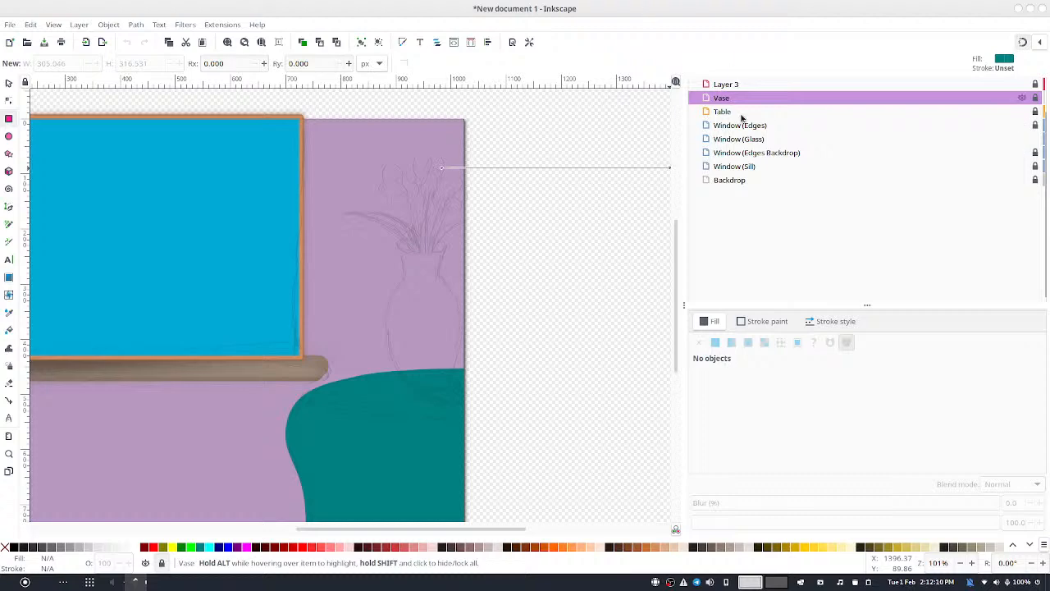
{"action": "scroll", "coordinate": [741, 117], "scroll_direction": "up", "scroll_amount": 1}
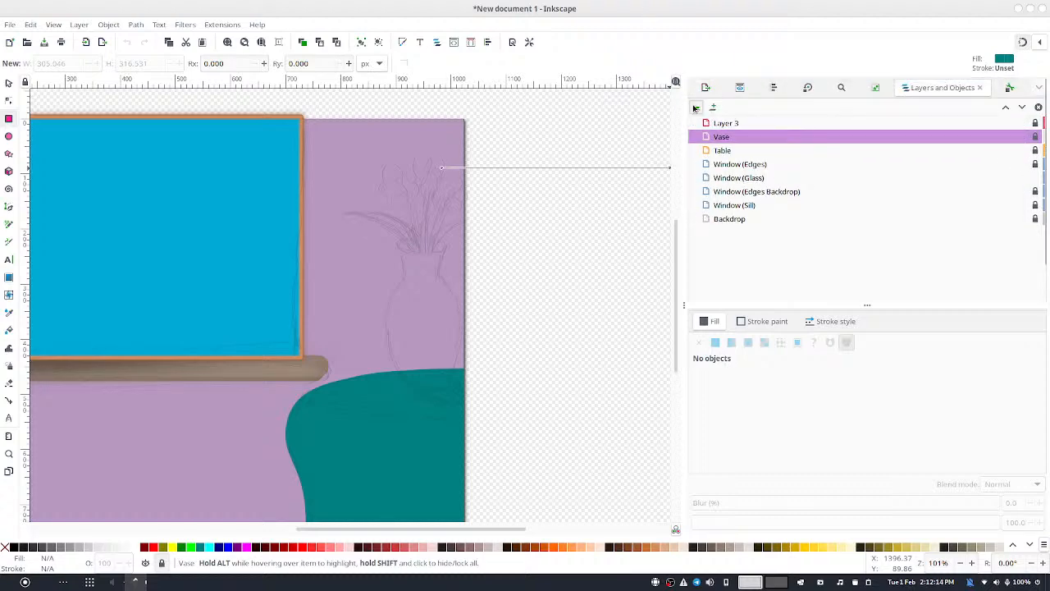
{"action": "left_click", "coordinate": [394, 245]}
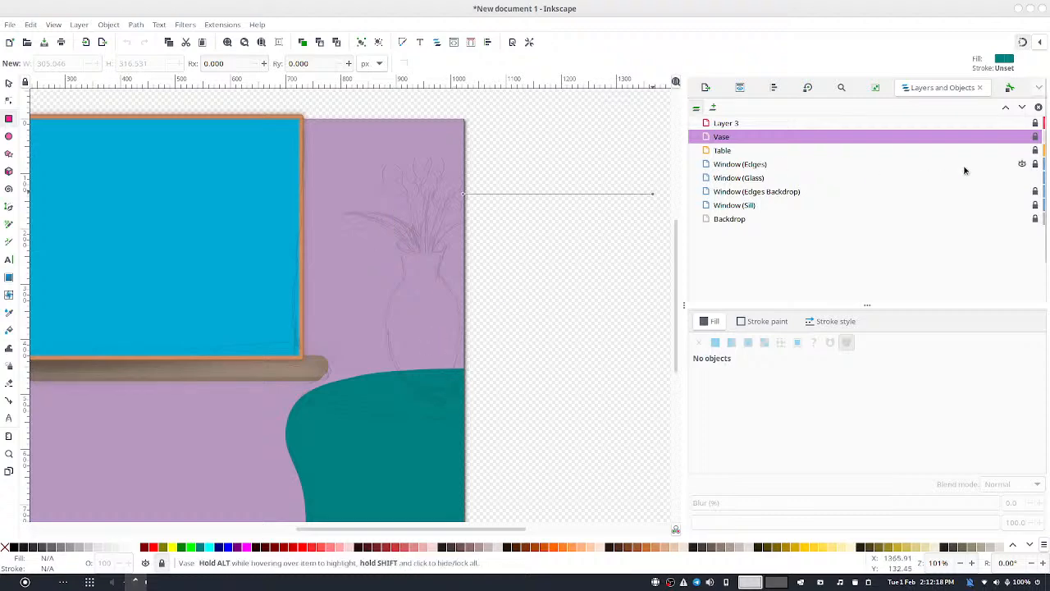
{"action": "left_click", "coordinate": [1035, 139]}
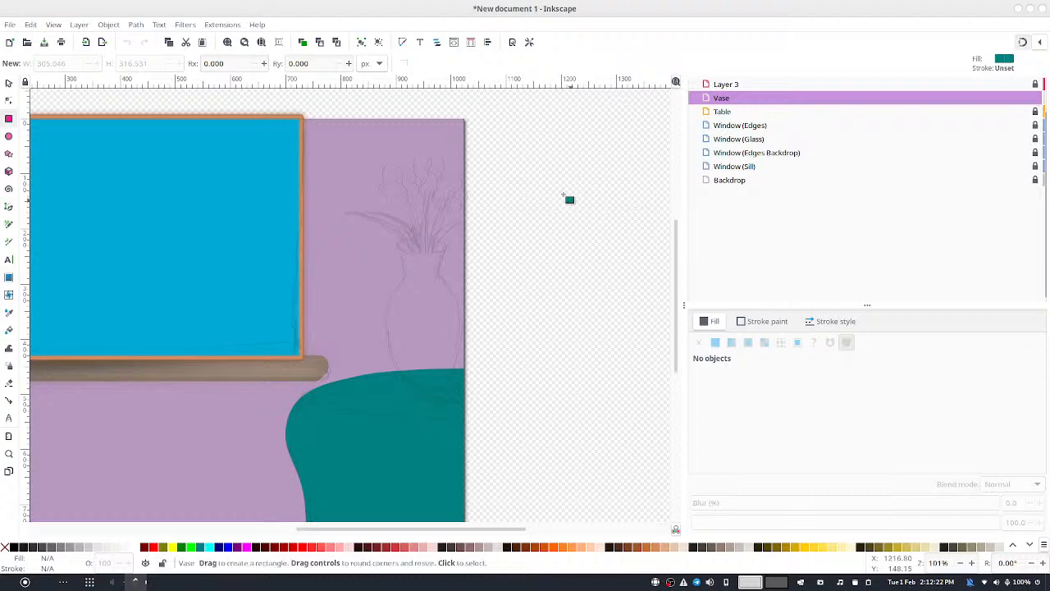
{"action": "left_click_drag", "start_coordinate": [395, 233], "coordinate": [457, 379]}
{"action": "mouse_move", "coordinate": [883, 148]}
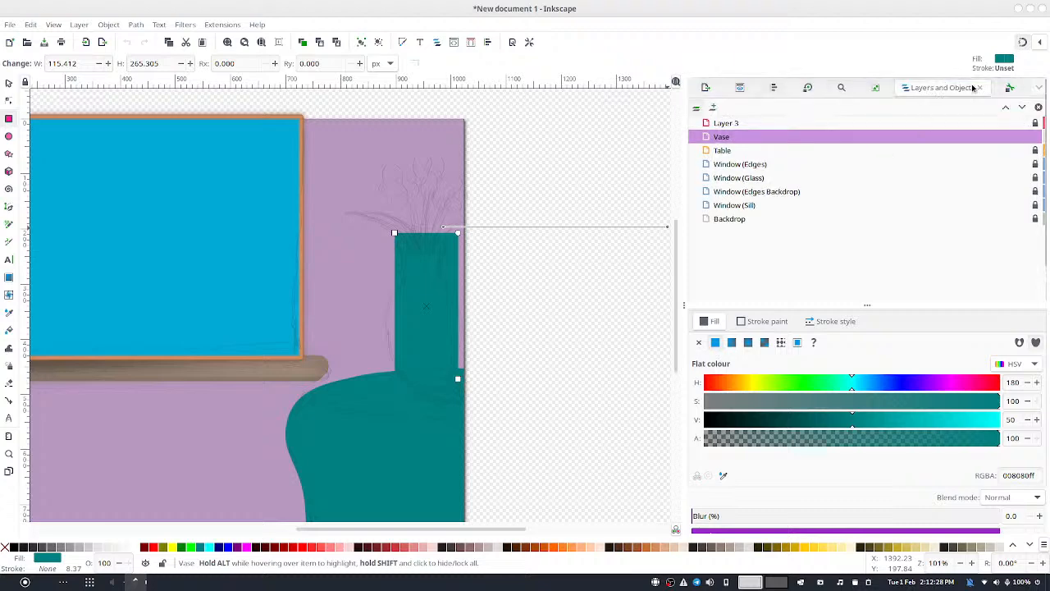
Set the vase rectangle's fill colour to e5e0d8ff and return to the layer list
{"action": "left_click", "coordinate": [1016, 91]}
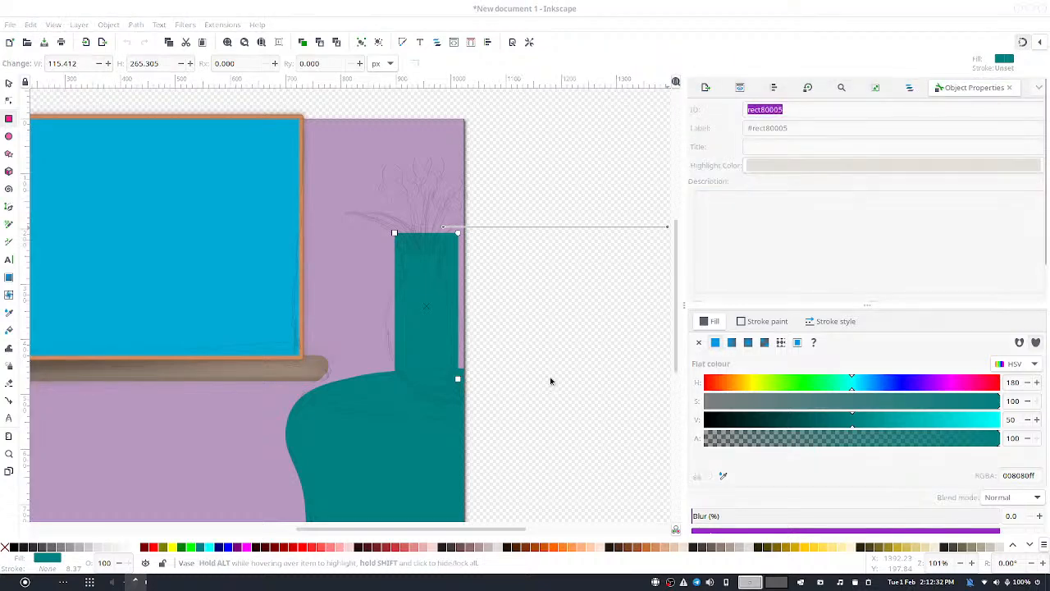
{"action": "key", "text": "r"}
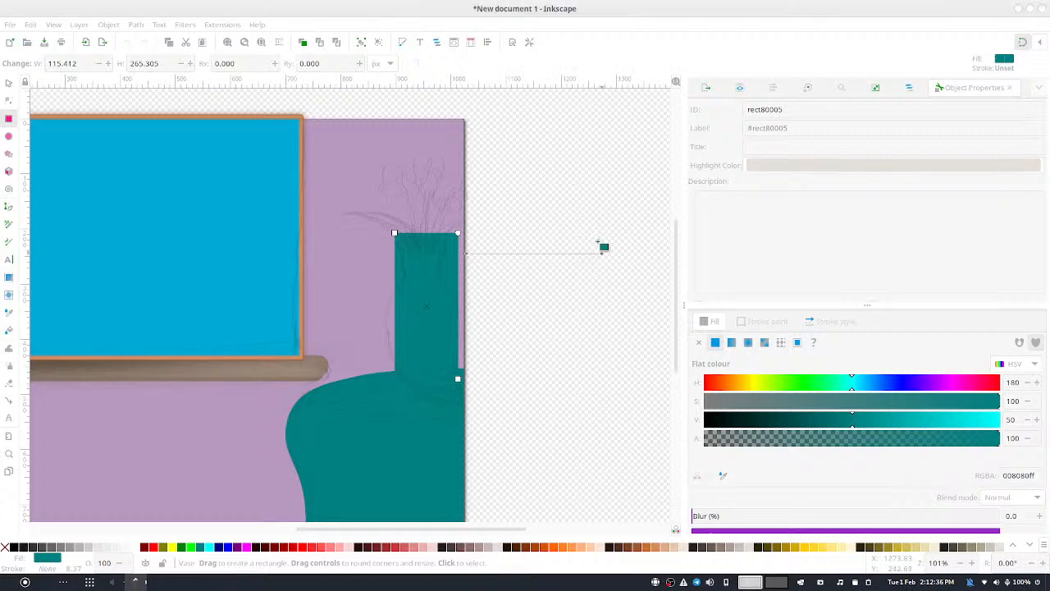
{"action": "double_click", "coordinate": [1015, 475]}
{"action": "left_click", "coordinate": [1014, 469]}
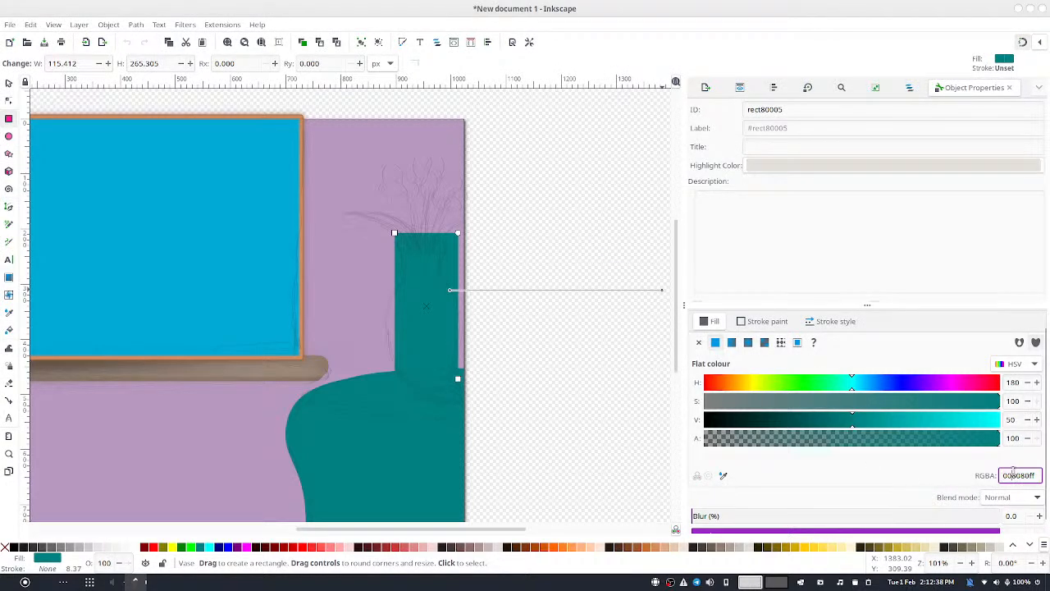
{"action": "double_click", "coordinate": [1016, 472]}
{"action": "left_click", "coordinate": [1033, 468]}
{"action": "double_click", "coordinate": [1033, 471]}
{"action": "type", "text": "e5e0d8ff"}
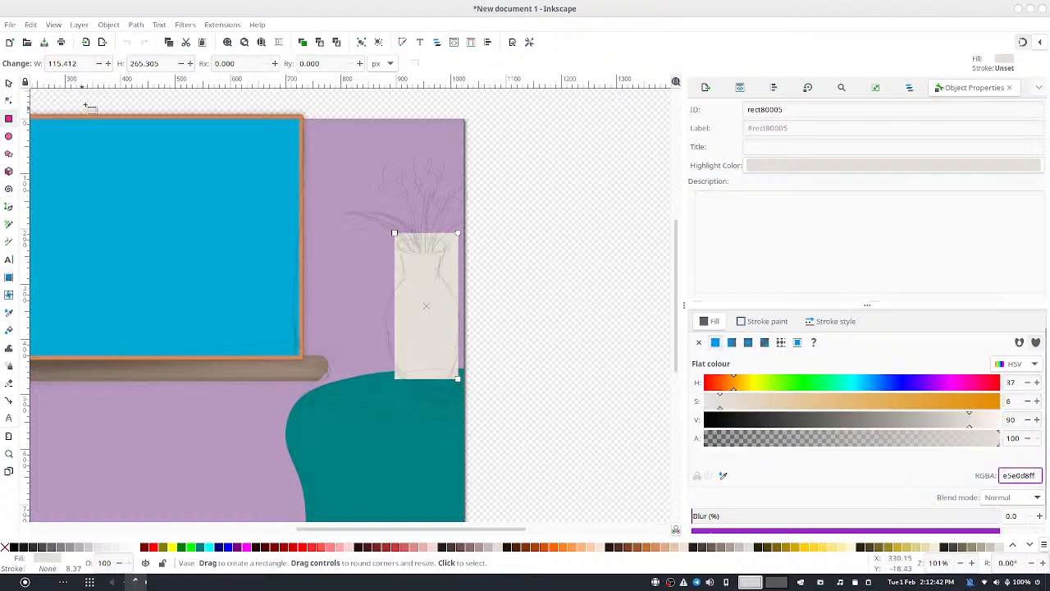
{"action": "left_click", "coordinate": [907, 88]}
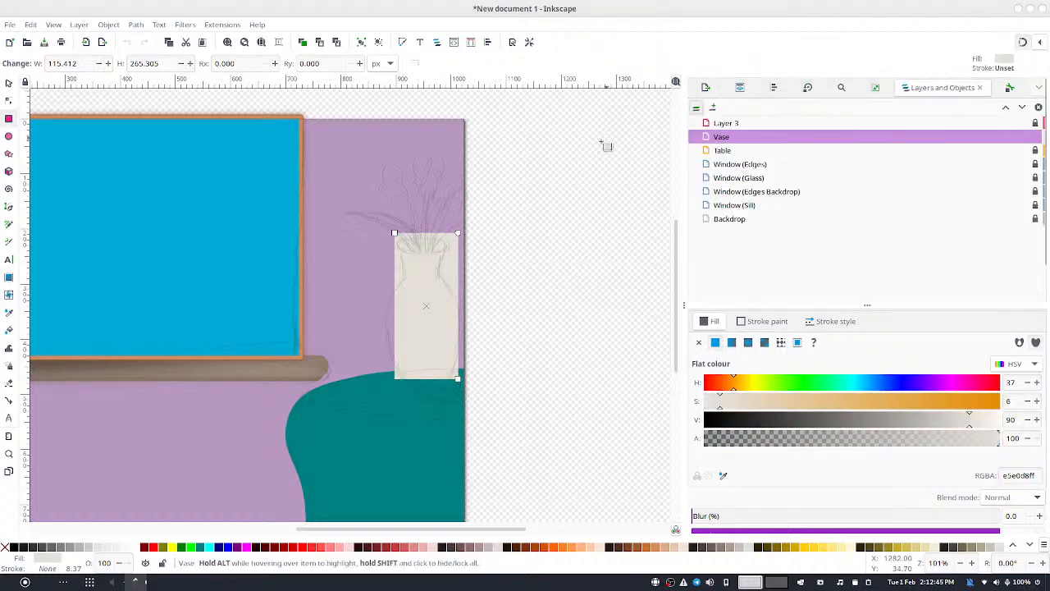
Extend the rectangle's bottom edge and lower its top edge to fit the sketched vase, making it about 281 px high
{"action": "left_click", "coordinate": [8, 83]}
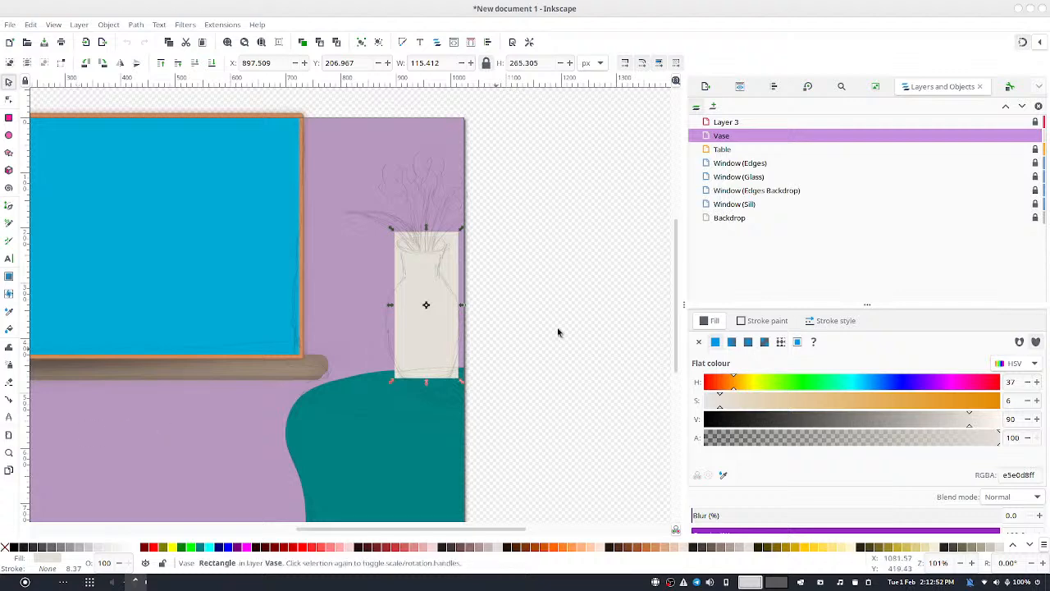
{"action": "scroll", "coordinate": [485, 375], "scroll_direction": "up", "scroll_amount": 6}
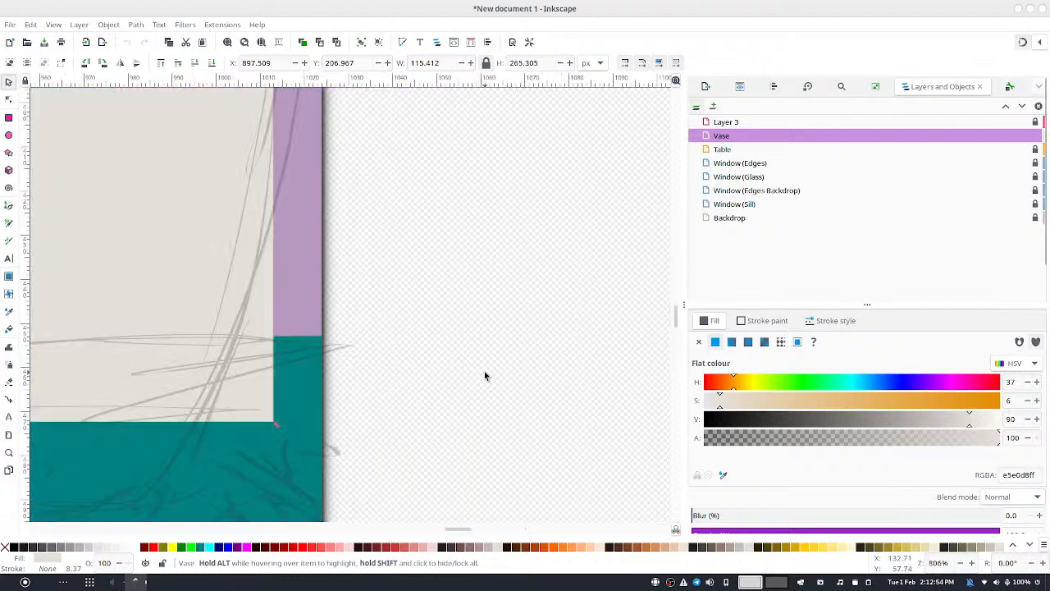
{"action": "scroll", "coordinate": [485, 376], "scroll_direction": "down", "scroll_amount": 2}
{"action": "left_click_drag", "start_coordinate": [382, 285], "coordinate": [472, 274]}
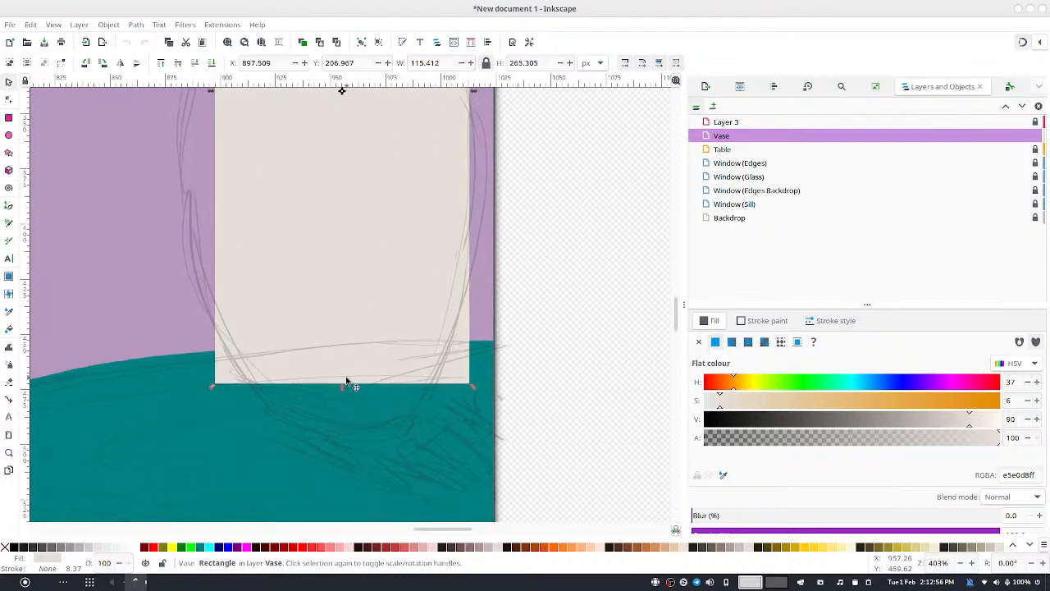
{"action": "left_click_drag", "start_coordinate": [342, 386], "coordinate": [353, 431]}
{"action": "scroll", "coordinate": [562, 279], "scroll_direction": "up", "scroll_amount": 5}
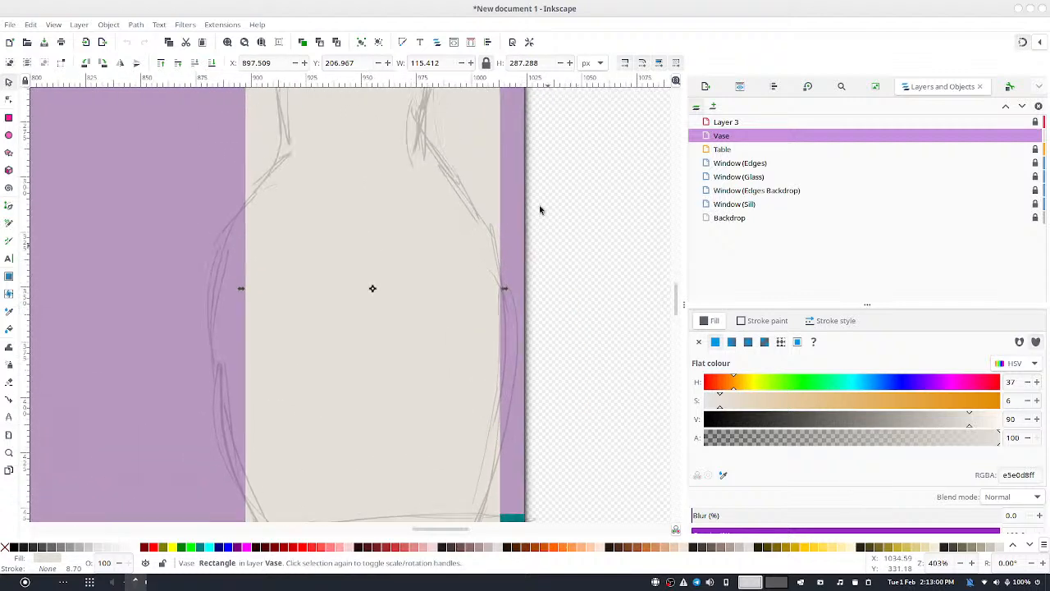
{"action": "left_click_drag", "start_coordinate": [559, 129], "coordinate": [596, 389]}
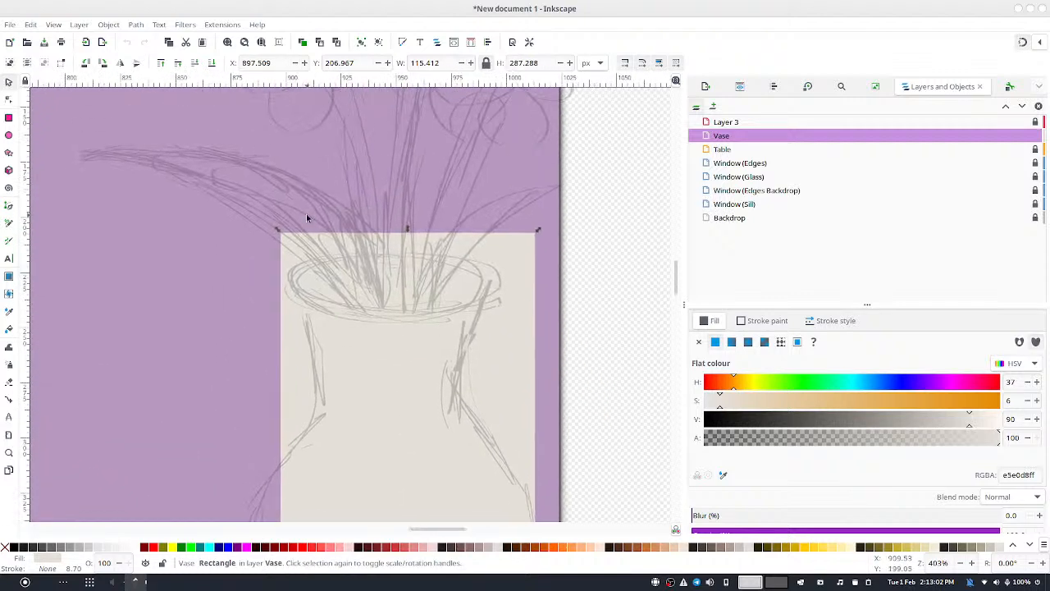
{"action": "left_click_drag", "start_coordinate": [409, 230], "coordinate": [402, 245]}
{"action": "left_click_drag", "start_coordinate": [550, 270], "coordinate": [507, 144]}
{"action": "left_click_drag", "start_coordinate": [421, 362], "coordinate": [439, 290]}
{"action": "scroll", "coordinate": [440, 289], "scroll_direction": "down", "scroll_amount": 3}
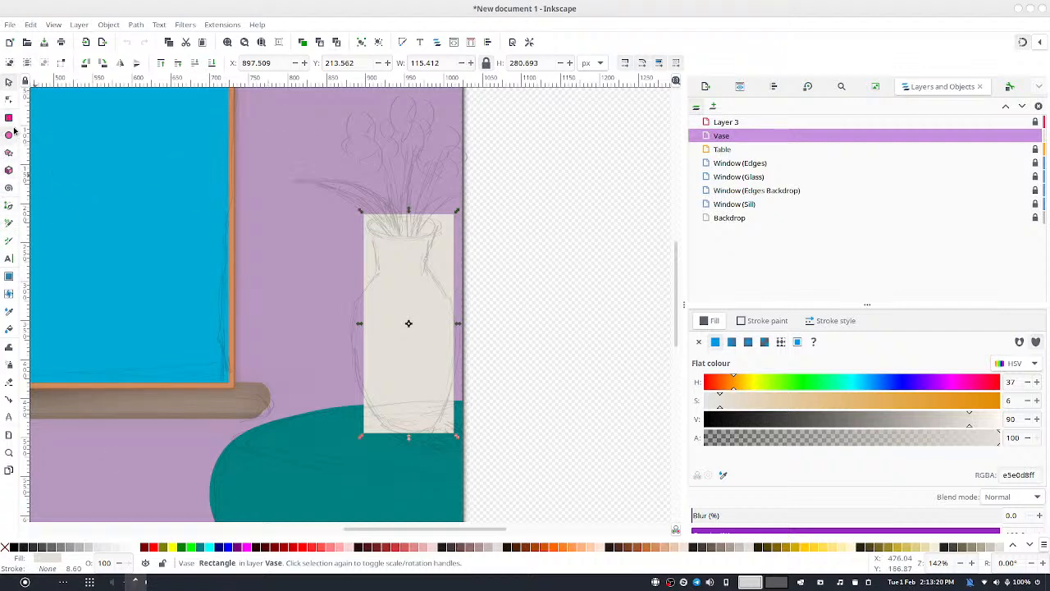
Convert the vase rectangle to a path and insert a node midway along each of its four sides
{"action": "left_click", "coordinate": [9, 98]}
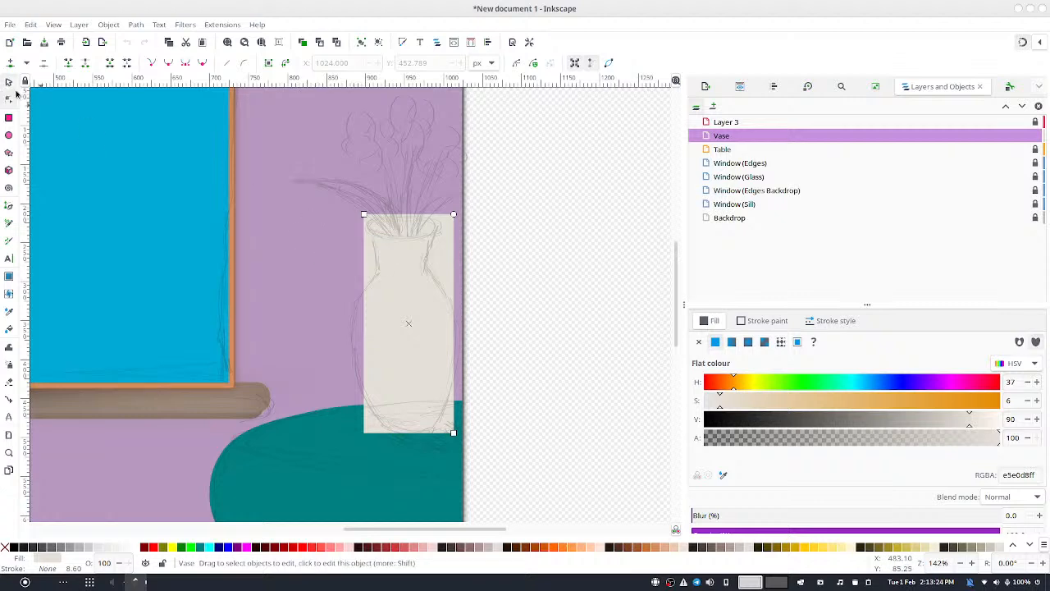
{"action": "left_click", "coordinate": [8, 82]}
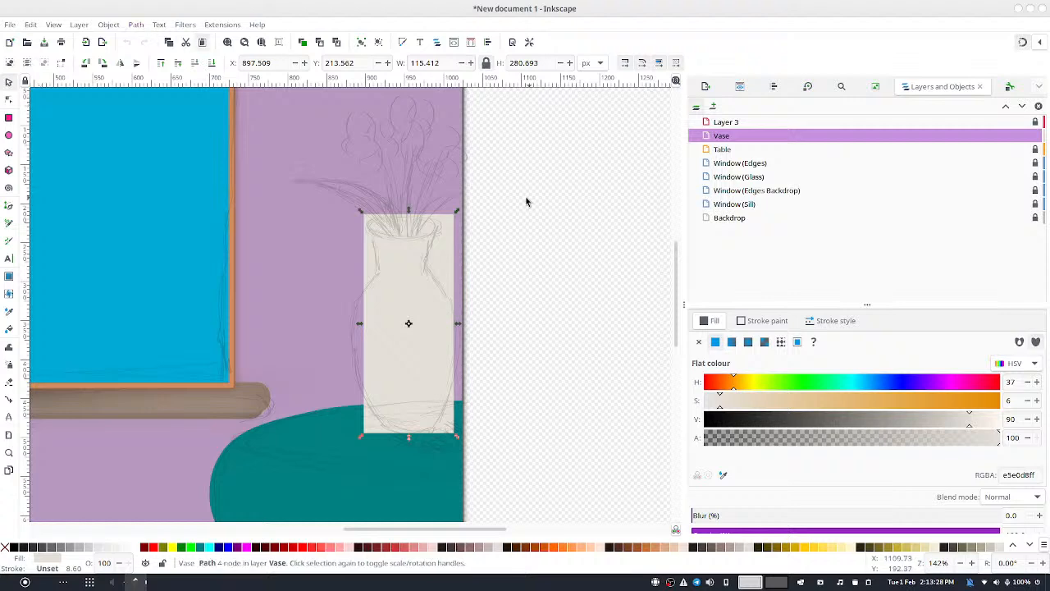
{"action": "key", "text": "n"}
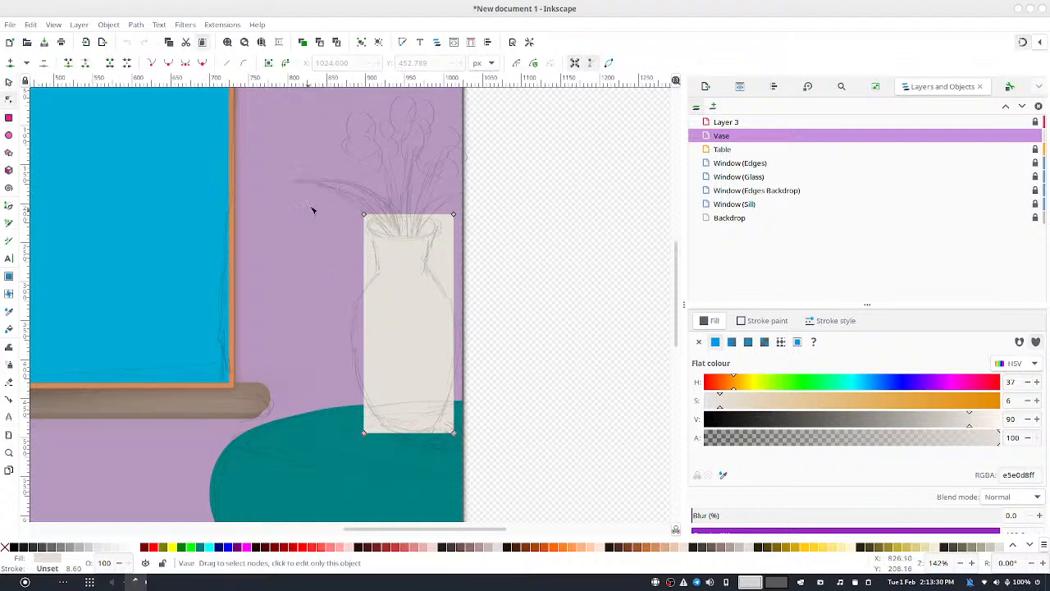
{"action": "left_click_drag", "start_coordinate": [320, 192], "coordinate": [502, 452]}
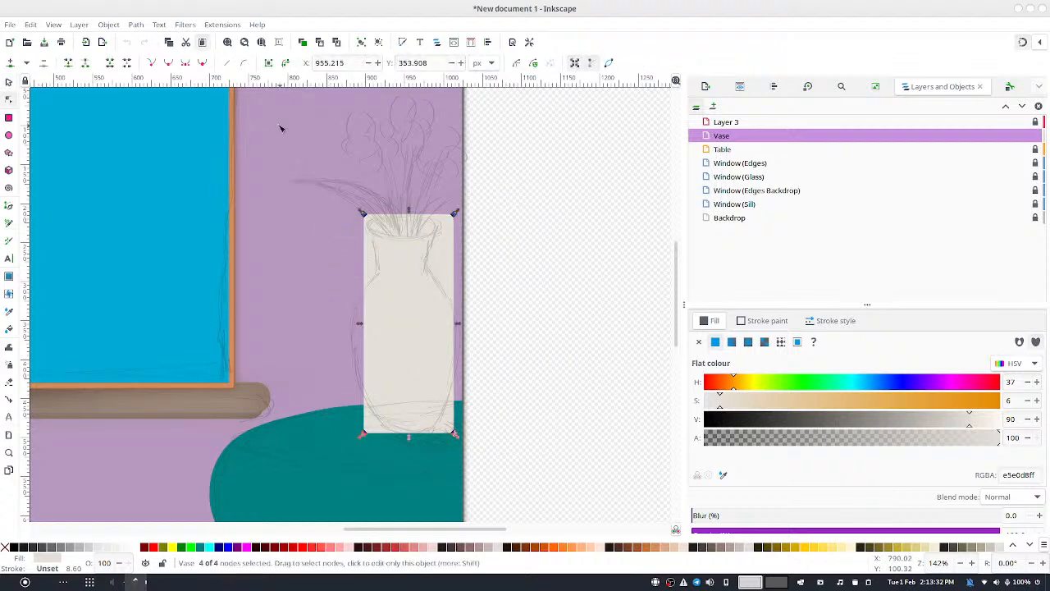
{"action": "left_click", "coordinate": [13, 63]}
Make the two mid-side nodes auto-smooth and scale them symmetrically outward to about 125% so the vase's body bulges
{"action": "left_click", "coordinate": [380, 301]}
{"action": "left_click_drag", "start_coordinate": [360, 303], "coordinate": [528, 361]}
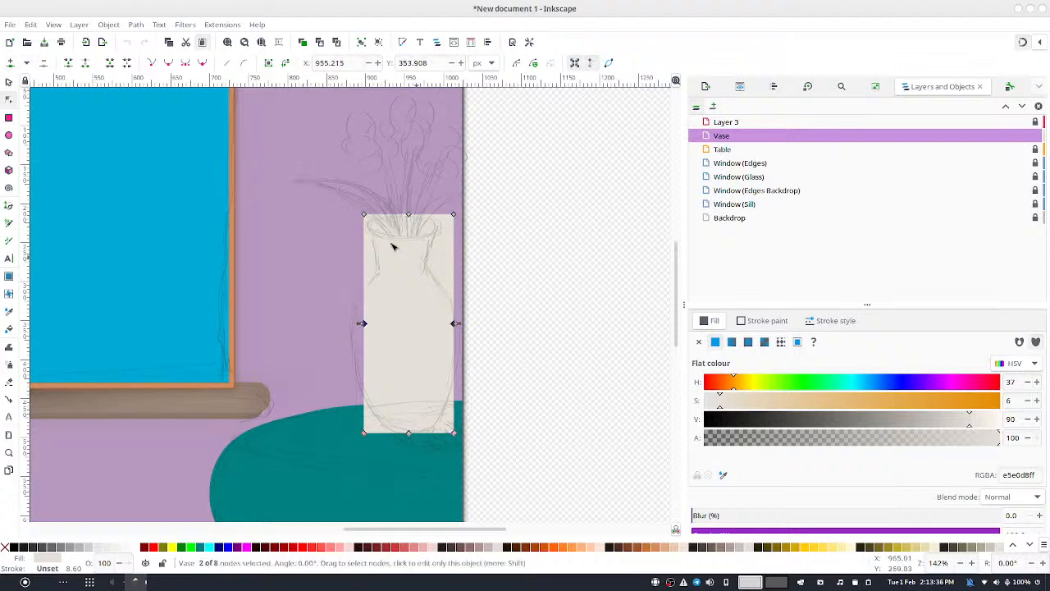
{"action": "left_click", "coordinate": [202, 61]}
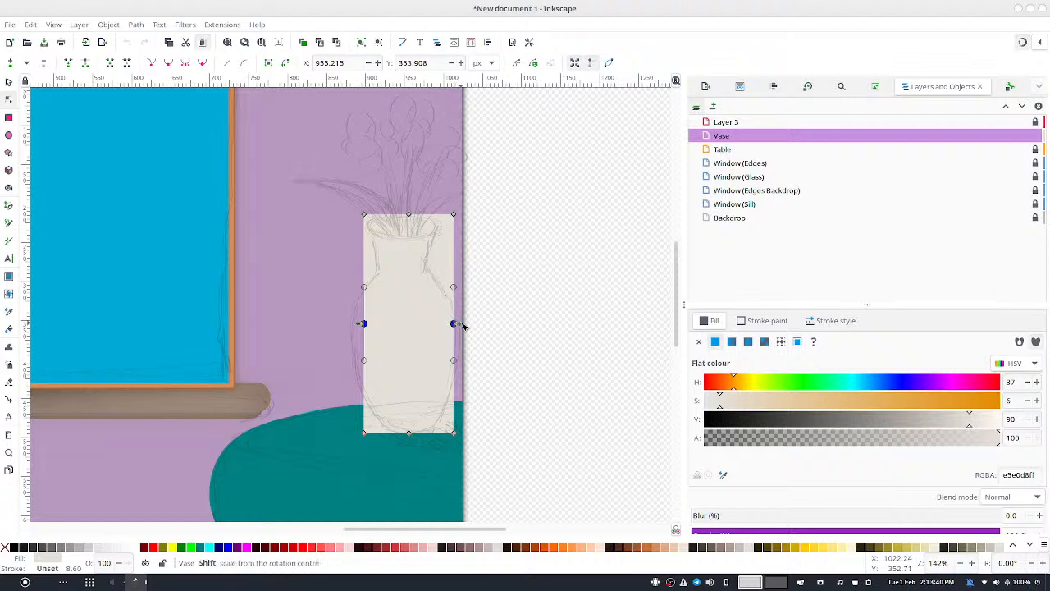
{"action": "left_click_drag", "start_coordinate": [460, 324], "coordinate": [474, 338]}
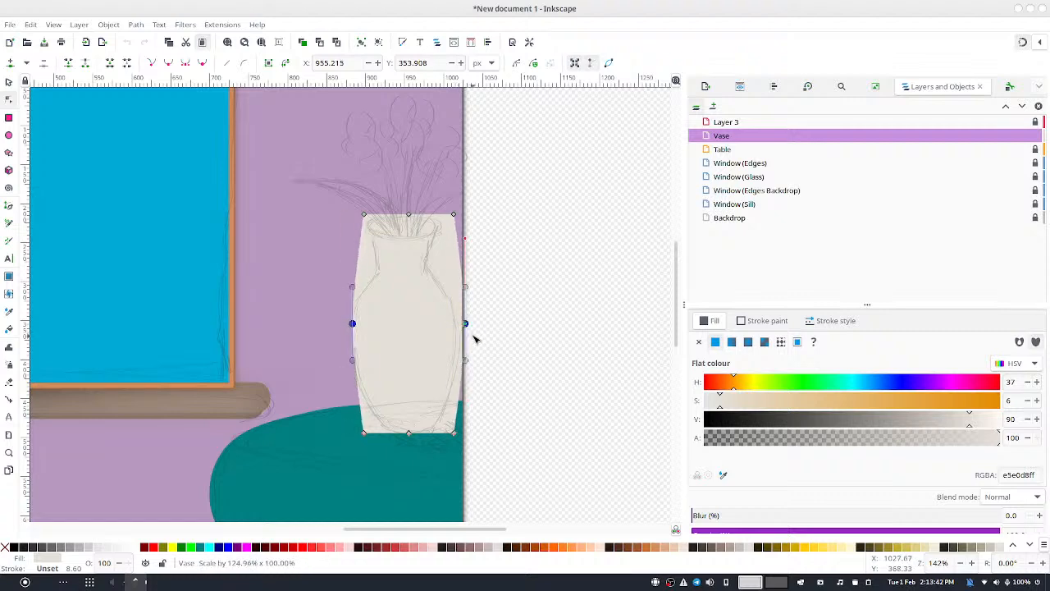
{"action": "left_click", "coordinate": [516, 276]}
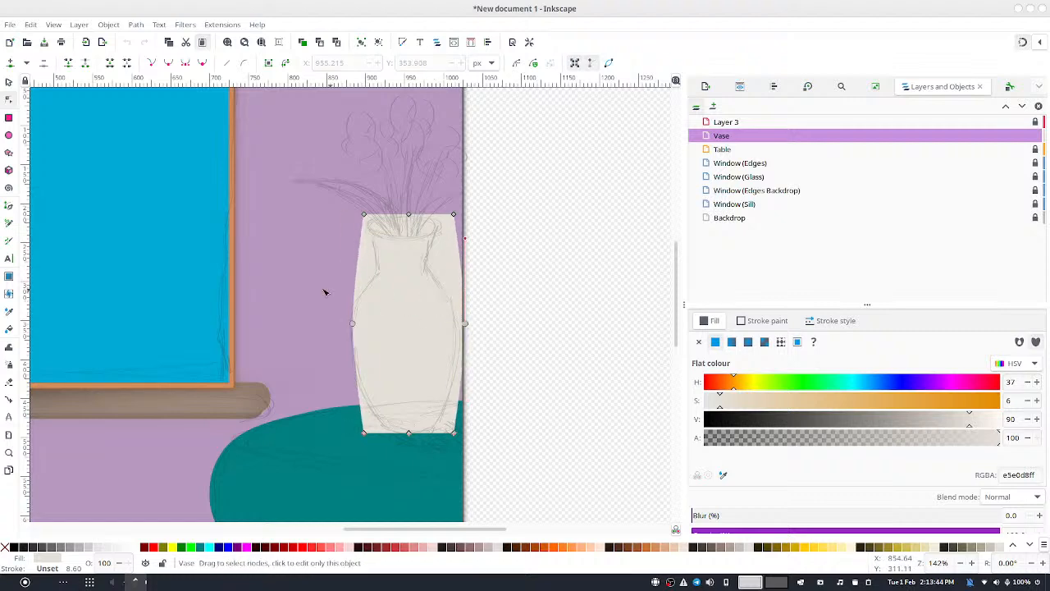
Move the two mid-side nodes down about 28 px and slightly to the left to follow the sketched vase body
{"action": "left_click_drag", "start_coordinate": [314, 282], "coordinate": [497, 356]}
{"action": "key", "text": "Down"}
{"action": "key", "text": "Down"}
{"action": "key", "text": "Down"}
{"action": "key", "text": "Down"}
{"action": "key", "text": "Down"}
{"action": "key", "text": "Down"}
{"action": "key", "text": "Down"}
{"action": "key", "text": "Down"}
{"action": "key", "text": "Down"}
{"action": "key", "text": "Down"}
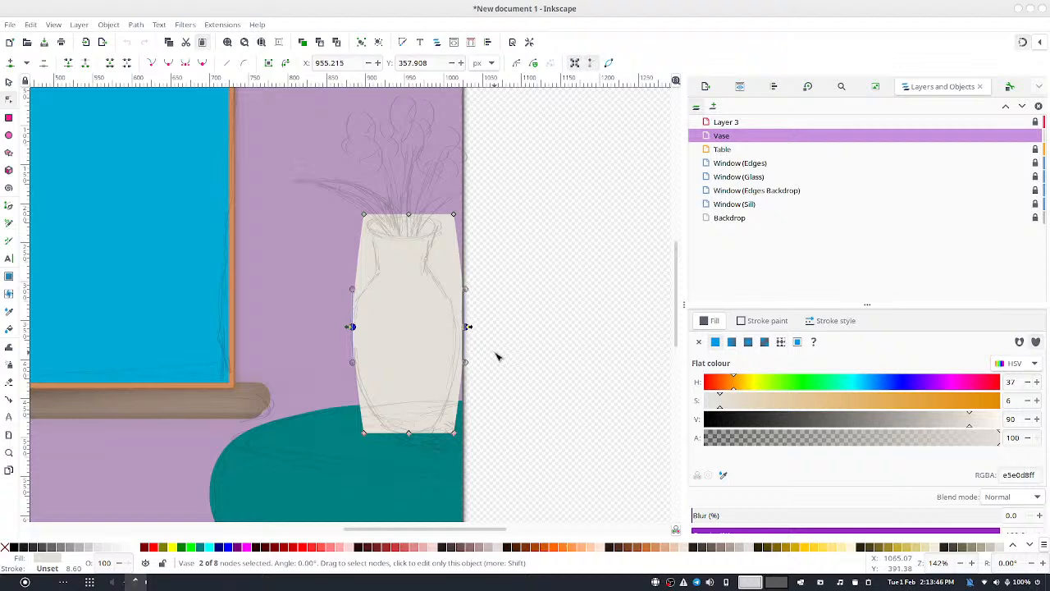
{"action": "key", "text": "Down"}
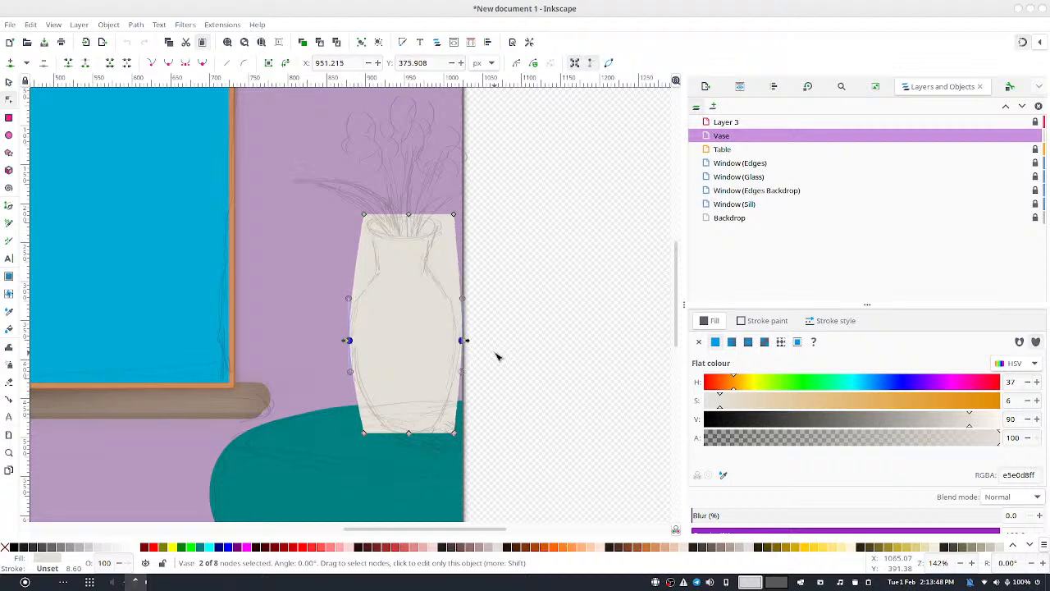
{"action": "key", "text": "Down"}
{"action": "key", "text": "Down"}
{"action": "key", "text": "Down"}
{"action": "key", "text": "Down"}
{"action": "key", "text": "Down"}
{"action": "key", "text": "Up"}
{"action": "key", "text": "Up"}
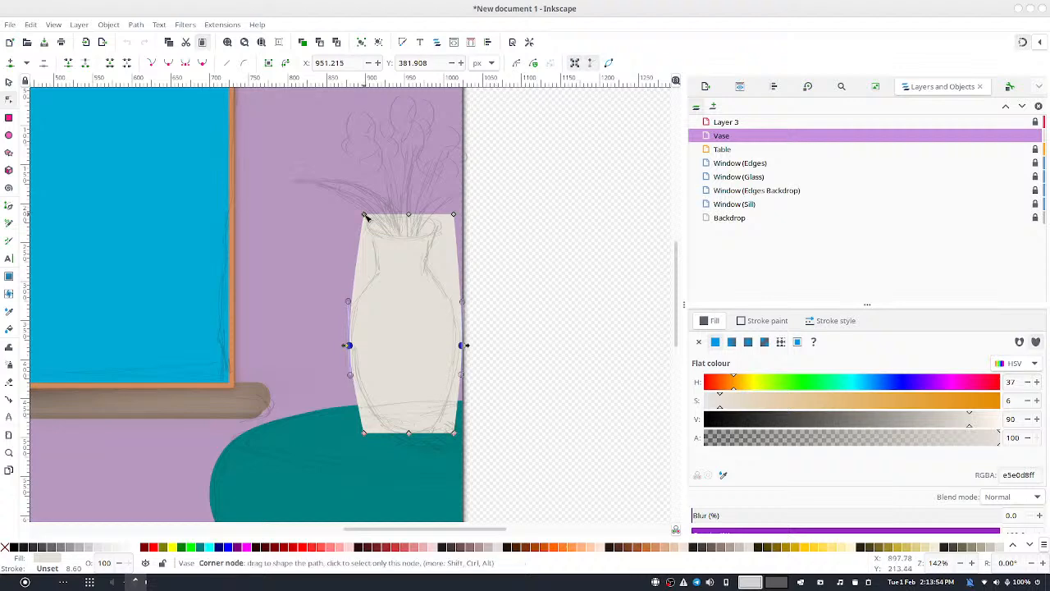
Insert a node between each top corner and its mid-side node, and make both new nodes auto-smooth
{"action": "left_click_drag", "start_coordinate": [319, 176], "coordinate": [405, 274], "text": "shift"}
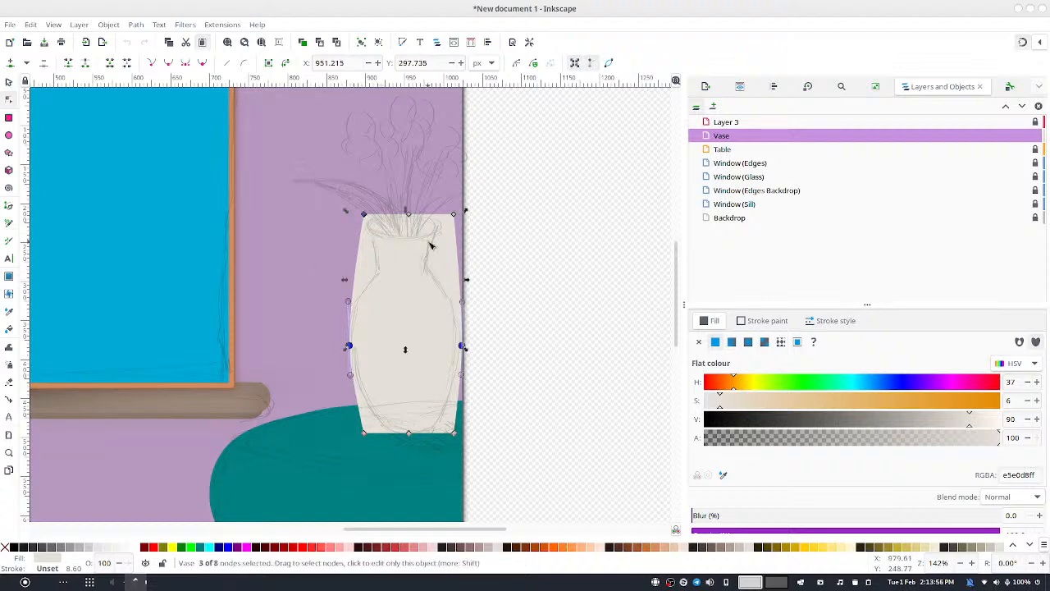
{"action": "left_click_drag", "start_coordinate": [432, 165], "coordinate": [484, 233], "text": "shift"}
{"action": "left_click", "coordinate": [9, 63]}
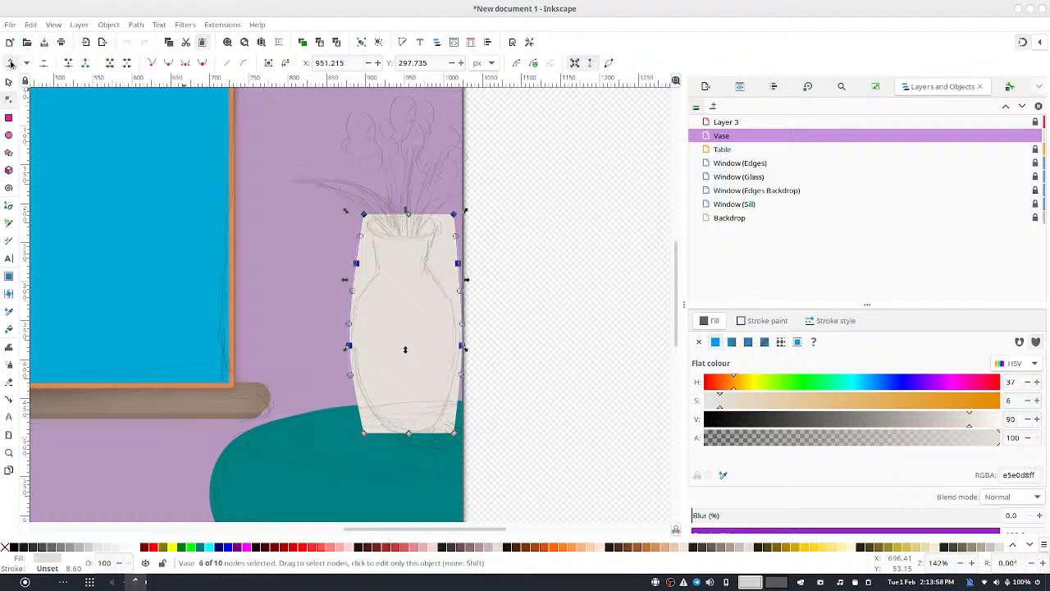
{"action": "left_click_drag", "start_coordinate": [283, 238], "coordinate": [515, 296]}
{"action": "left_click", "coordinate": [203, 62]}
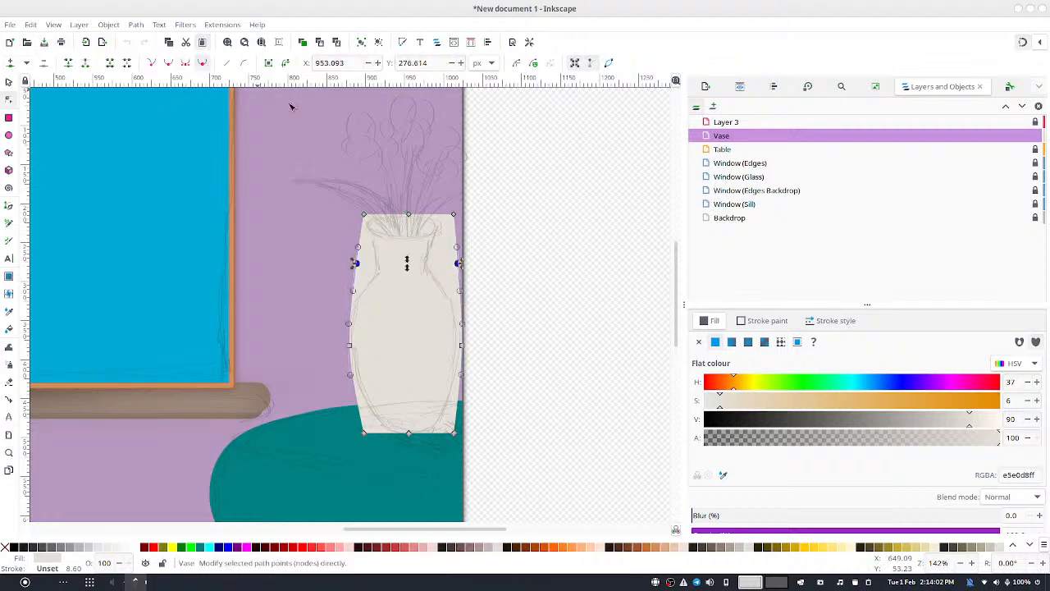
{"action": "left_click", "coordinate": [525, 251]}
{"action": "left_click_drag", "start_coordinate": [333, 276], "coordinate": [515, 296]}
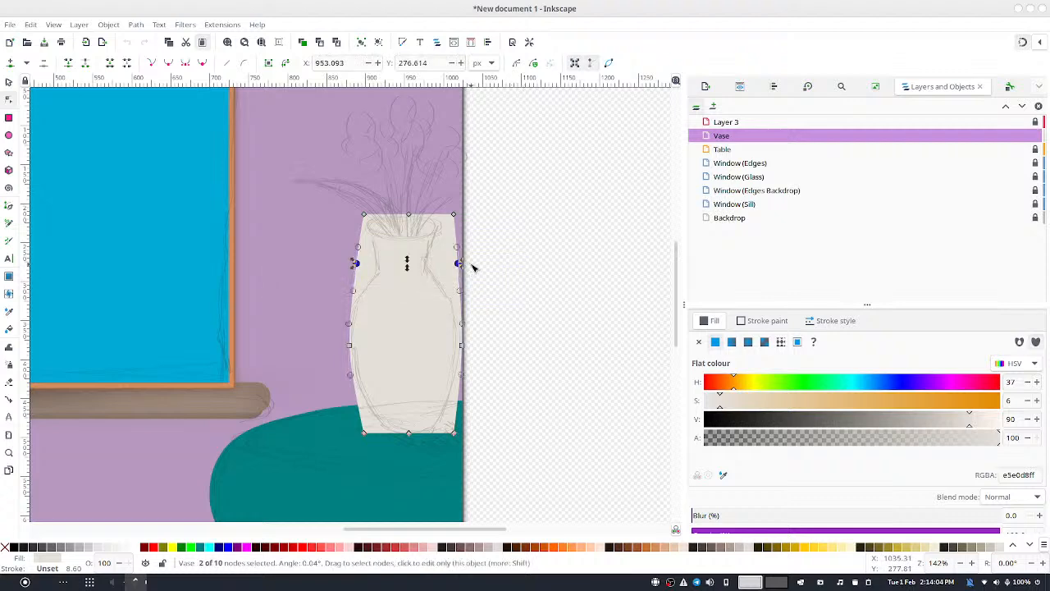
{"action": "scroll", "coordinate": [468, 281], "scroll_direction": "up", "scroll_amount": 2}
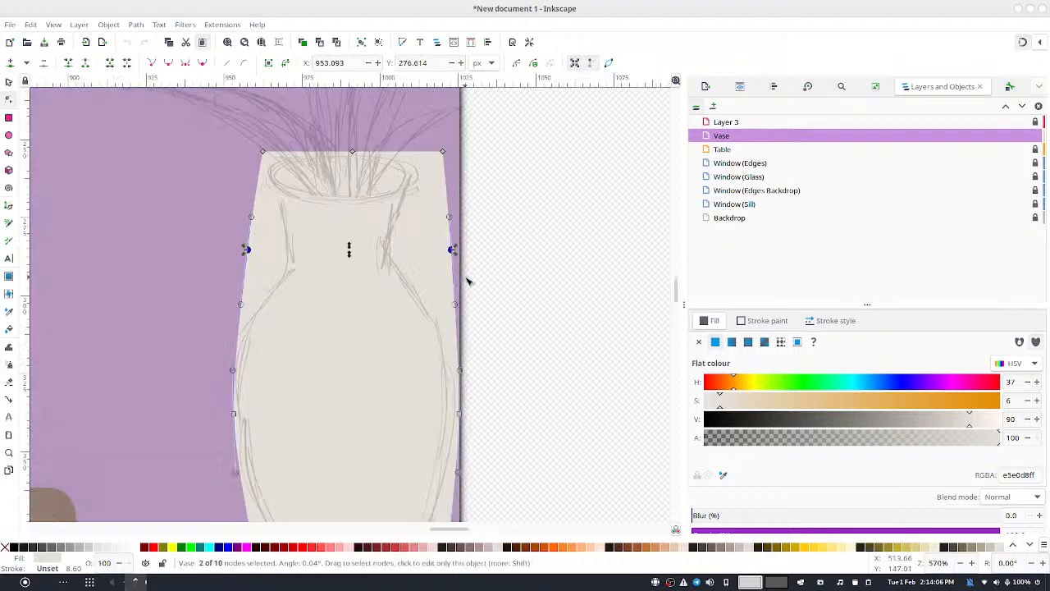
{"action": "scroll", "coordinate": [468, 282], "scroll_direction": "down", "scroll_amount": 2}
{"action": "scroll", "coordinate": [467, 276], "scroll_direction": "up", "scroll_amount": 2}
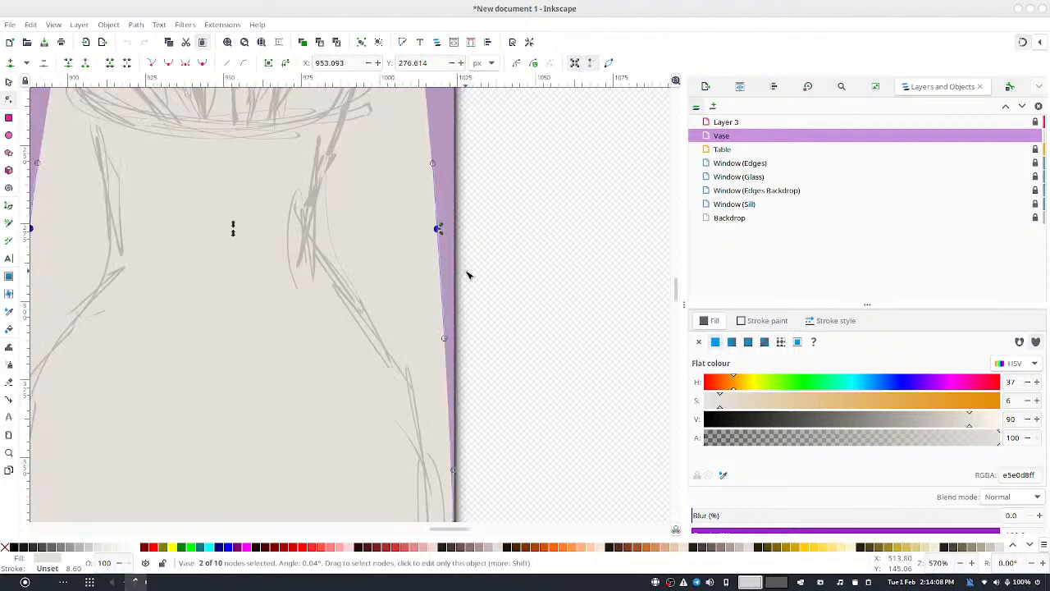
{"action": "scroll", "coordinate": [467, 276], "scroll_direction": "down", "scroll_amount": 2}
{"action": "left_click", "coordinate": [518, 226]}
{"action": "left_click_drag", "start_coordinate": [516, 210], "coordinate": [151, 310]}
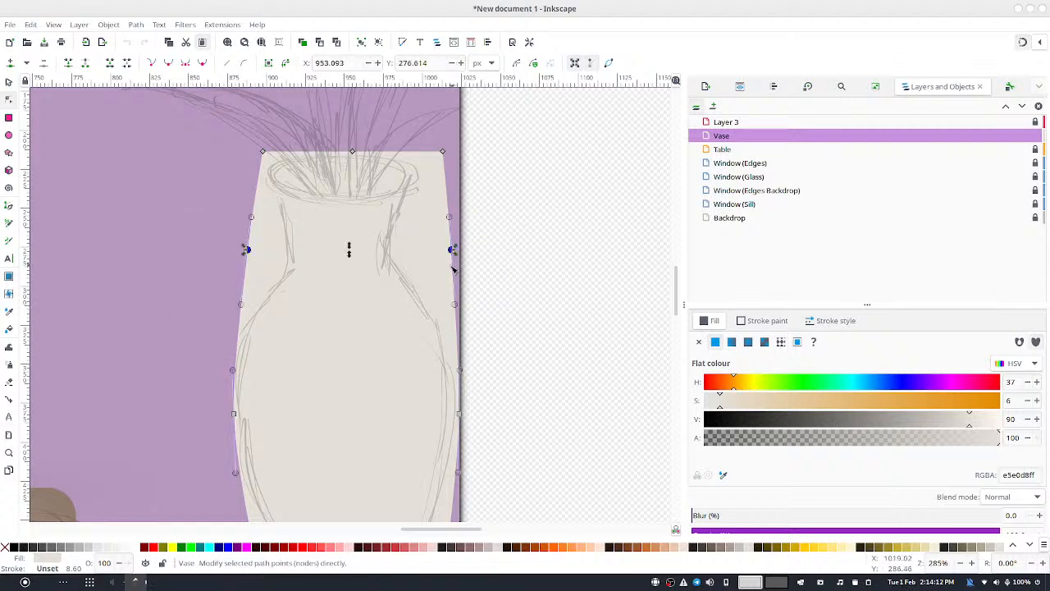
{"action": "key", "text": "Escape"}
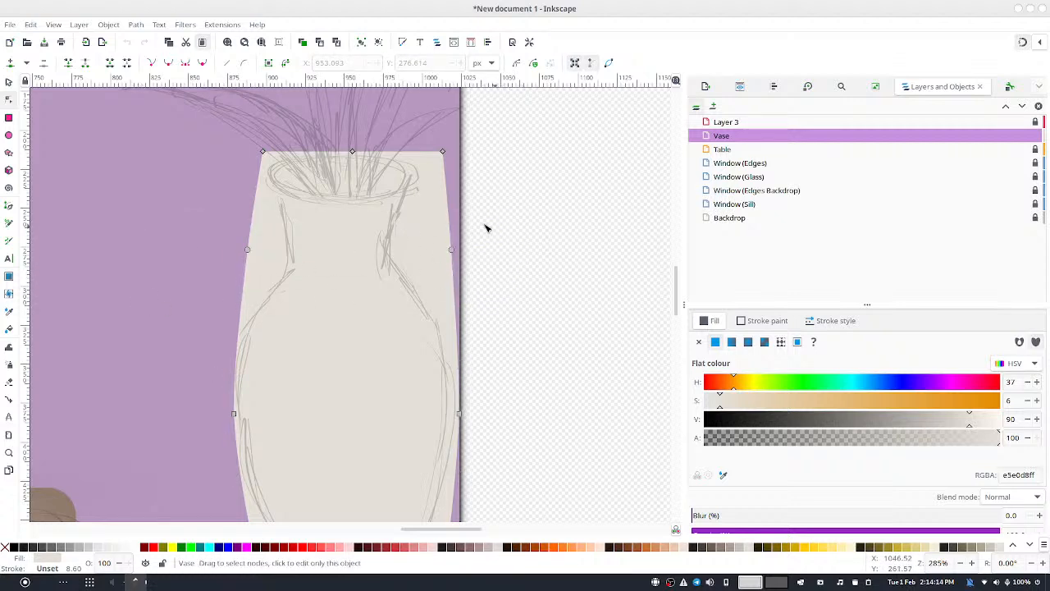
Try to nudge the vase's upper right side node inward and vertically to match the sketched neck
{"action": "left_click_drag", "start_coordinate": [497, 221], "coordinate": [401, 286]}
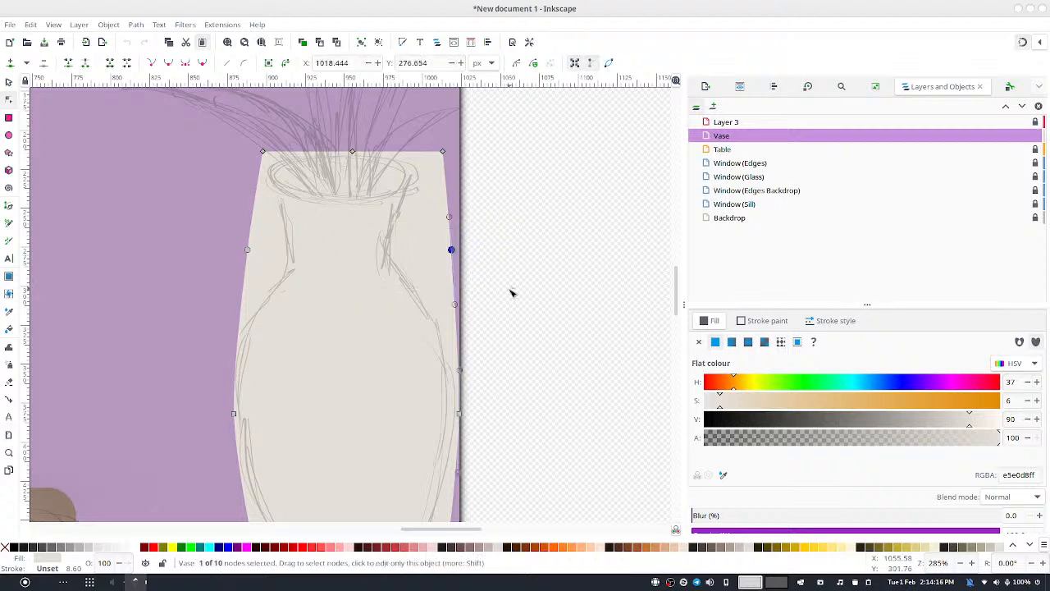
{"action": "key", "text": "Left"}
{"action": "key", "text": "Left"}
{"action": "key", "text": "Left"}
{"action": "key", "text": "Left"}
{"action": "key", "text": "Left"}
{"action": "key", "text": "Left"}
{"action": "key", "text": "Left"}
{"action": "key", "text": "Left"}
{"action": "key", "text": "Left"}
{"action": "key", "text": "Left"}
{"action": "key", "text": "Left"}
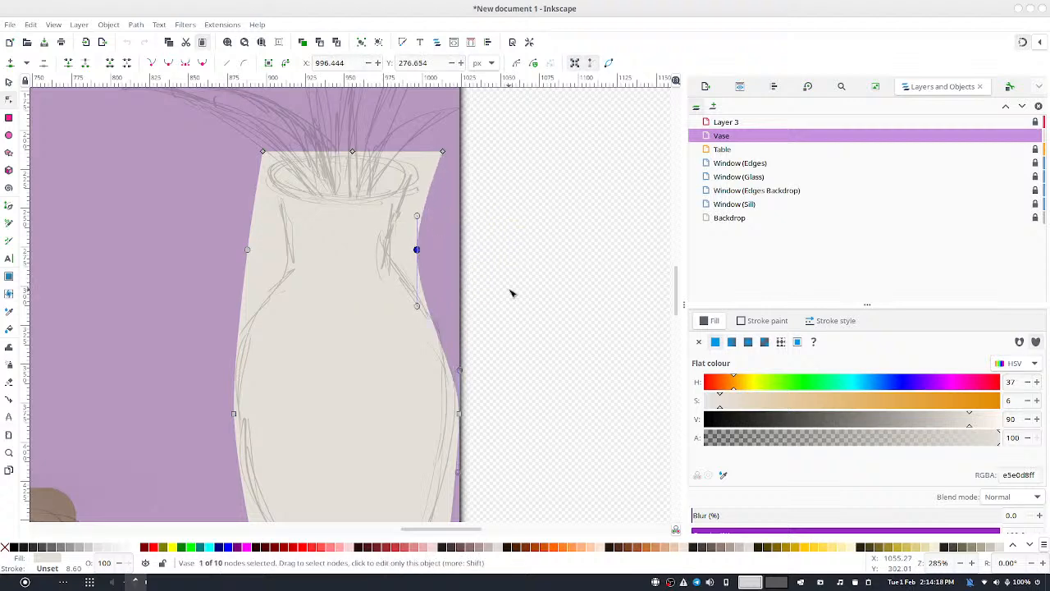
{"action": "key", "text": "Right"}
{"action": "key", "text": "Right"}
{"action": "key", "text": "Down"}
{"action": "key", "text": "Down"}
{"action": "key", "text": "Down"}
{"action": "key", "text": "Down"}
{"action": "key", "text": "Down"}
{"action": "key", "text": "Down"}
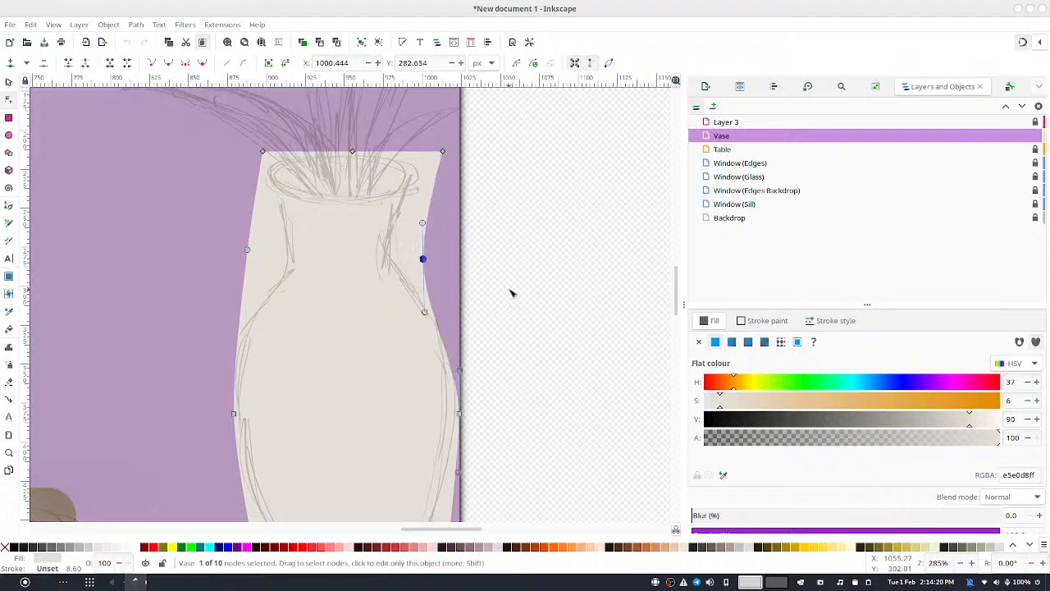
{"action": "key", "text": "Down"}
{"action": "key", "text": "Down"}
{"action": "key", "text": "Down"}
{"action": "key", "text": "Down"}
{"action": "key", "text": "Right"}
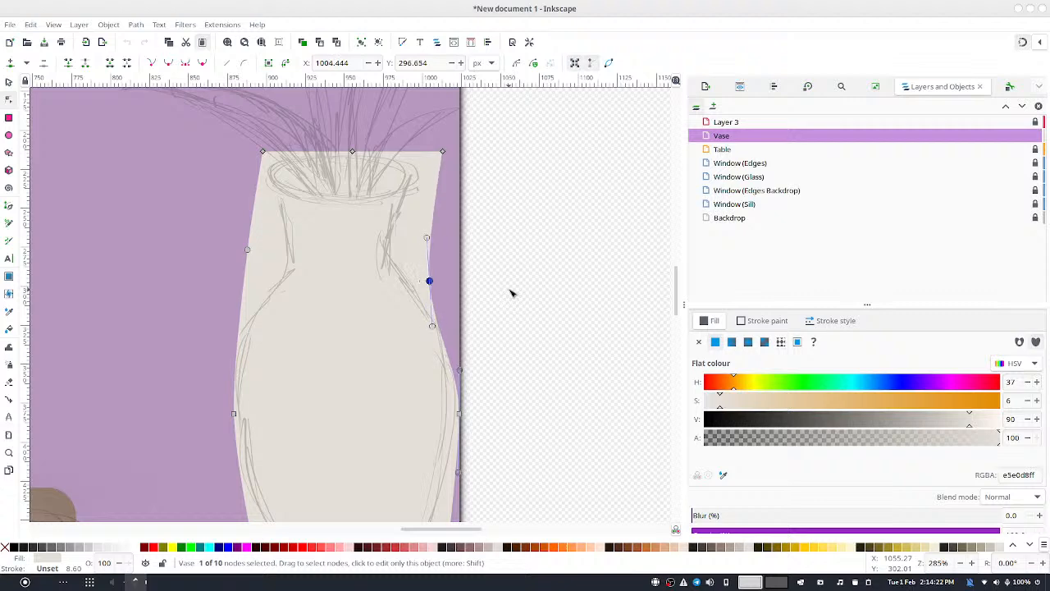
{"action": "key", "text": "Up"}
{"action": "key", "text": "Up"}
{"action": "key", "text": "Up"}
{"action": "key", "text": "Up"}
{"action": "key", "text": "Up"}
{"action": "key", "text": "Up"}
{"action": "key", "text": "Up"}
{"action": "key", "text": "Up"}
{"action": "key", "text": "Up"}
{"action": "key", "text": "Up"}
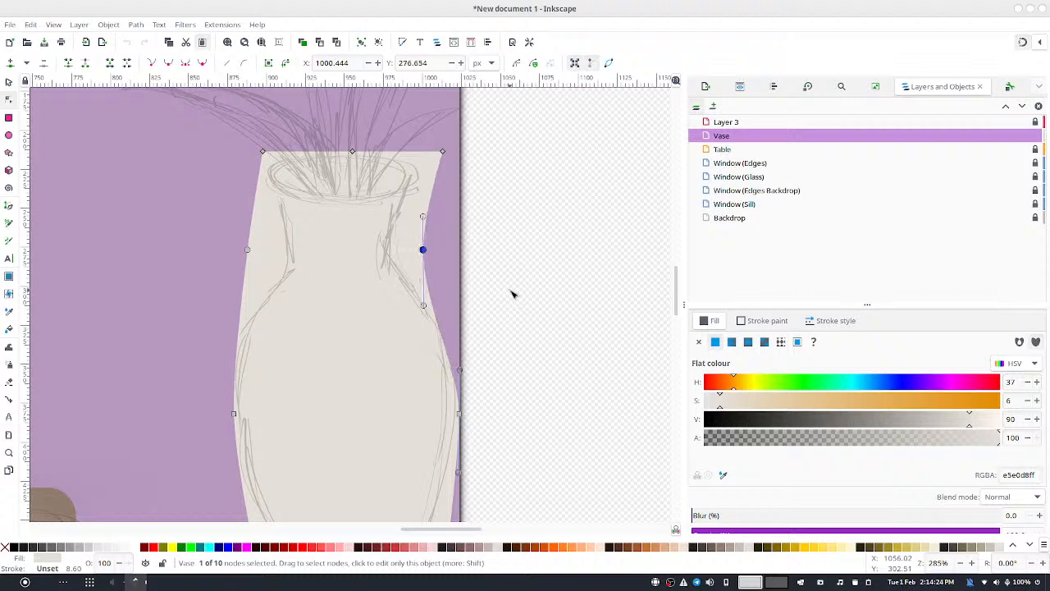
{"action": "key", "text": "Right"}
{"action": "key", "text": "Right"}
{"action": "key", "text": "Right"}
{"action": "key", "text": "Right"}
{"action": "key", "text": "Right"}
{"action": "key", "text": "Right"}
{"action": "key", "text": "Right"}
{"action": "key", "text": "Right"}
Undo the nudges of the upper right side node and restore the two inserted auto-smooth nodes
{"action": "key", "text": "ctrl+z"}
{"action": "key", "text": "ctrl+z"}
{"action": "key", "text": "ctrl+z"}
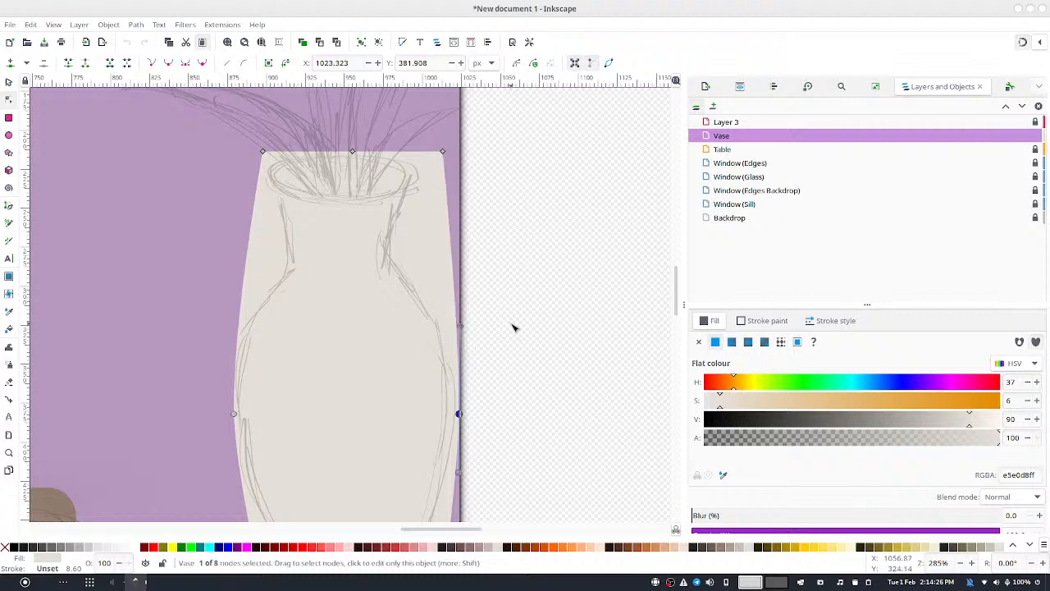
{"action": "key", "text": "ctrl+shift+z"}
{"action": "key", "text": "ctrl+shift+z"}
{"action": "key", "text": "ctrl+shift+z"}
Make the four nodes on the vase's sides, two on each side, auto-smooth
{"action": "left_click_drag", "start_coordinate": [535, 226], "coordinate": [80, 477]}
{"action": "left_click", "coordinate": [203, 63]}
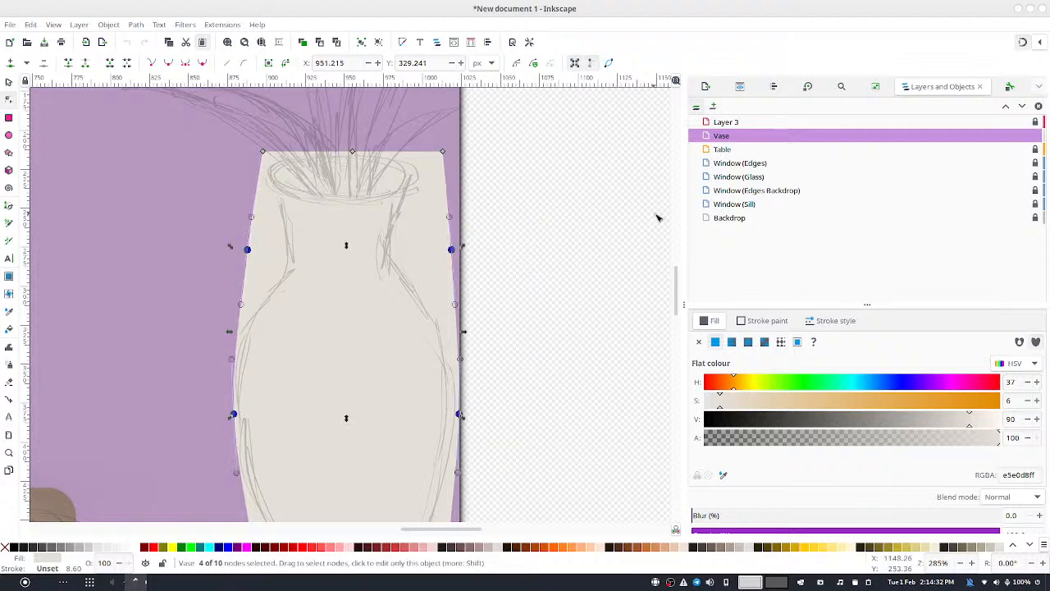
{"action": "left_click", "coordinate": [599, 245]}
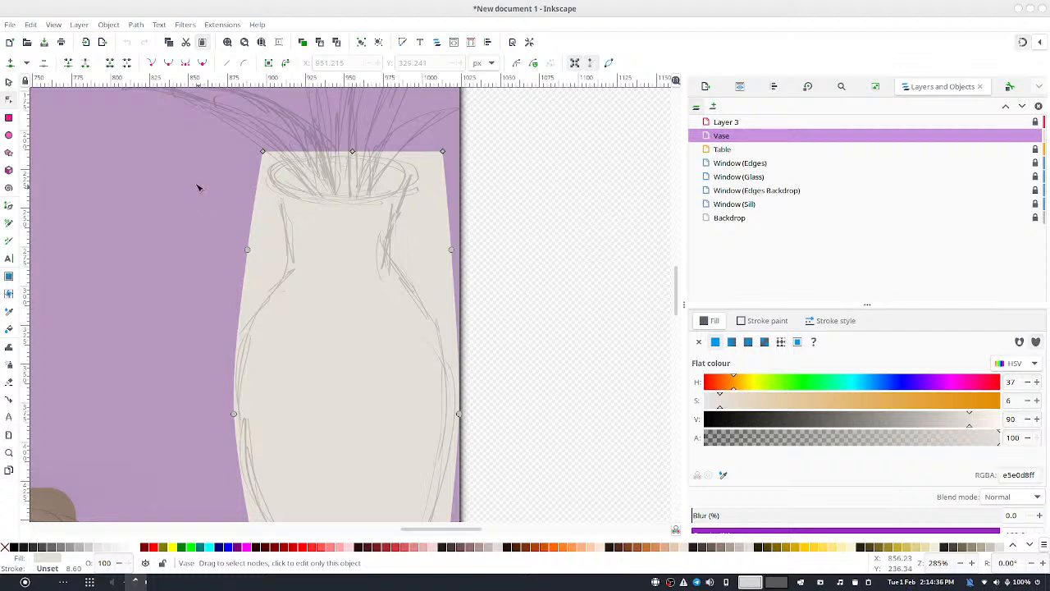
Move the two upper side nodes down onto the sketched shoulders, placing the right one at about X 1011, Y 321 px
{"action": "left_click_drag", "start_coordinate": [197, 230], "coordinate": [549, 251]}
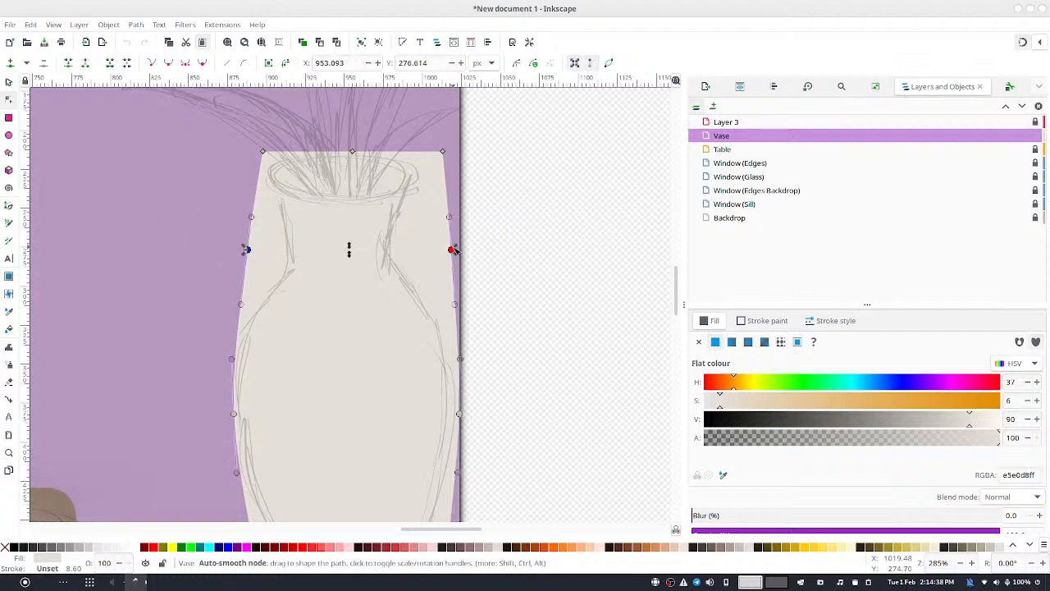
{"action": "left_click", "coordinate": [485, 233]}
{"action": "left_click_drag", "start_coordinate": [463, 219], "coordinate": [435, 293]}
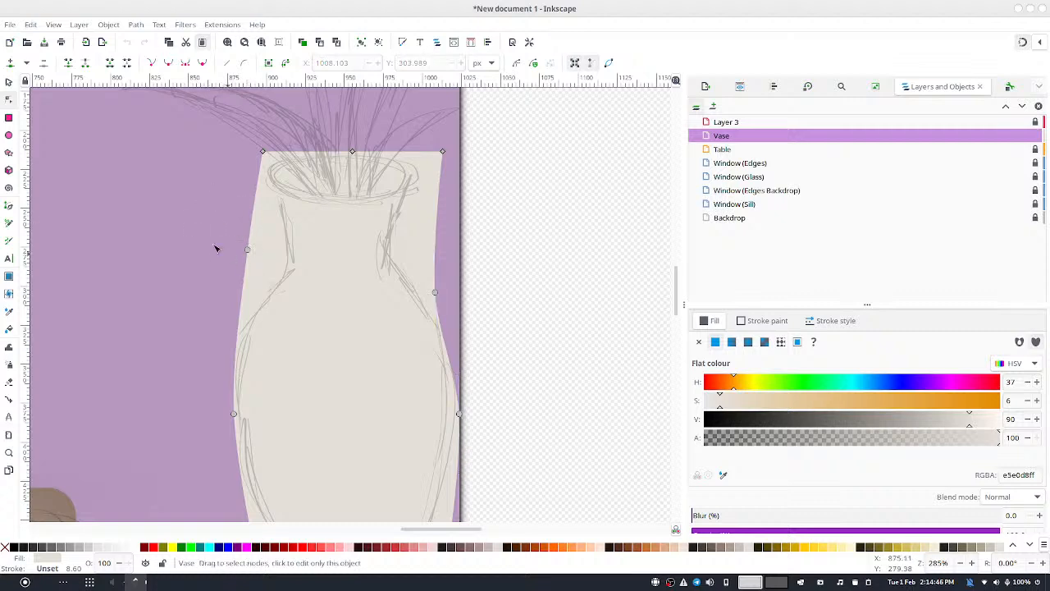
{"action": "left_click", "coordinate": [247, 250]}
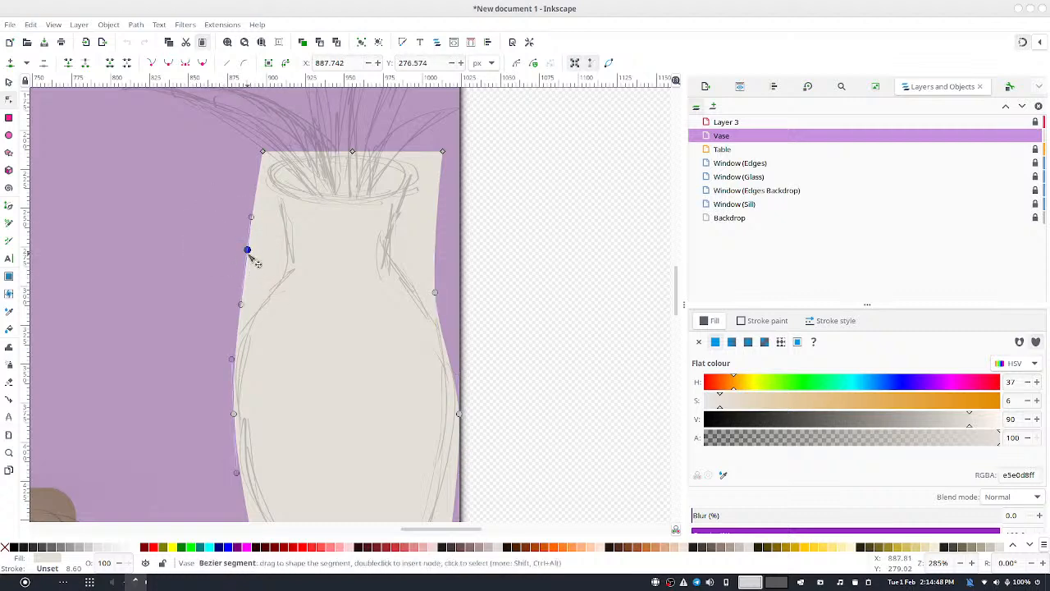
{"action": "left_click_drag", "start_coordinate": [248, 255], "coordinate": [259, 325]}
{"action": "left_click_drag", "start_coordinate": [437, 293], "coordinate": [438, 320]}
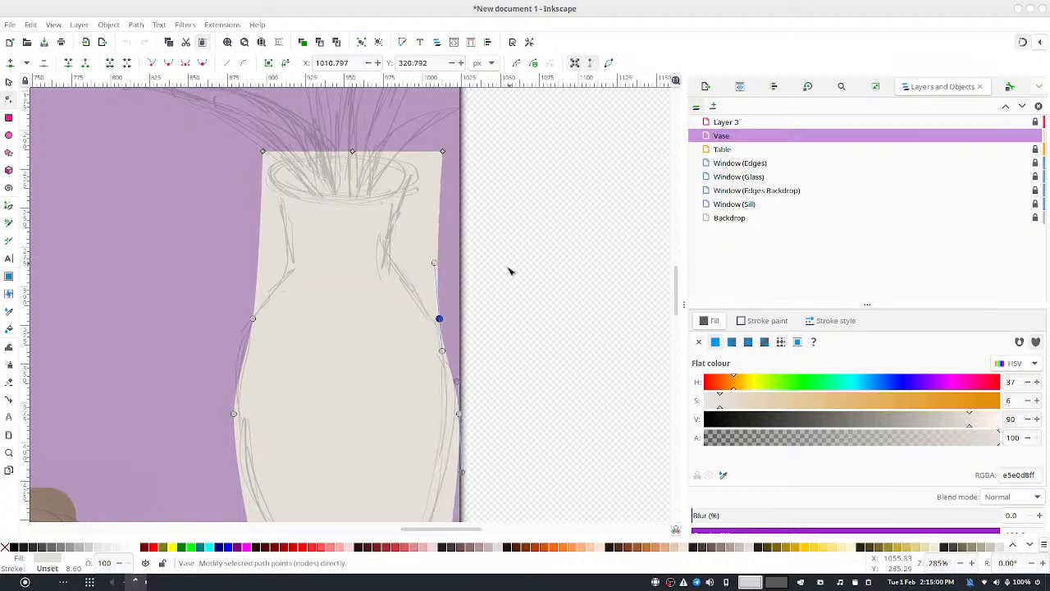
Insert three nodes on each side of the vase between its top corner and shoulder node
{"action": "left_click_drag", "start_coordinate": [189, 143], "coordinate": [310, 341]}
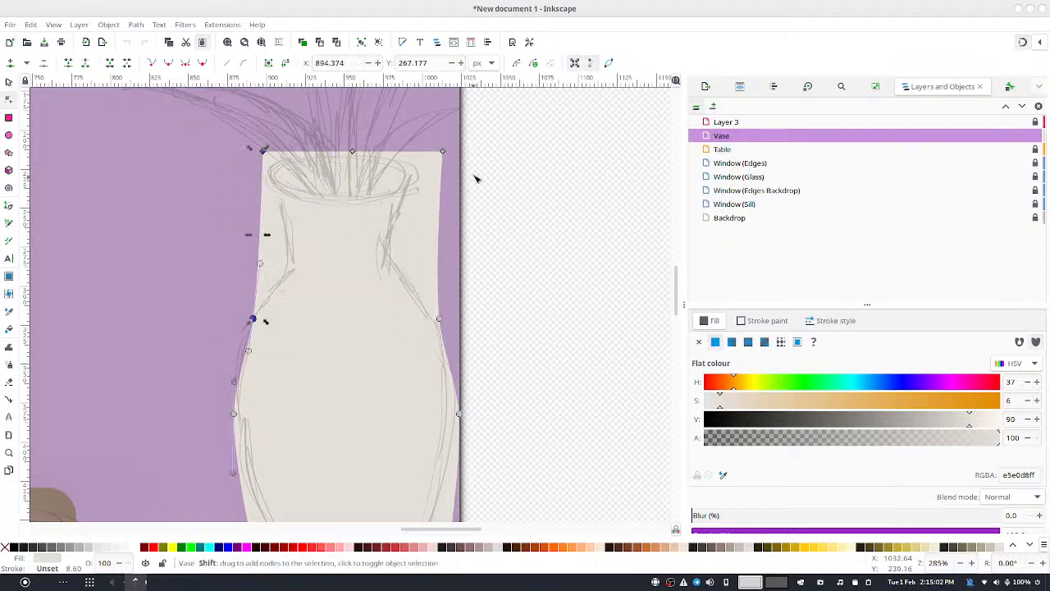
{"action": "left_click_drag", "start_coordinate": [418, 133], "coordinate": [555, 371]}
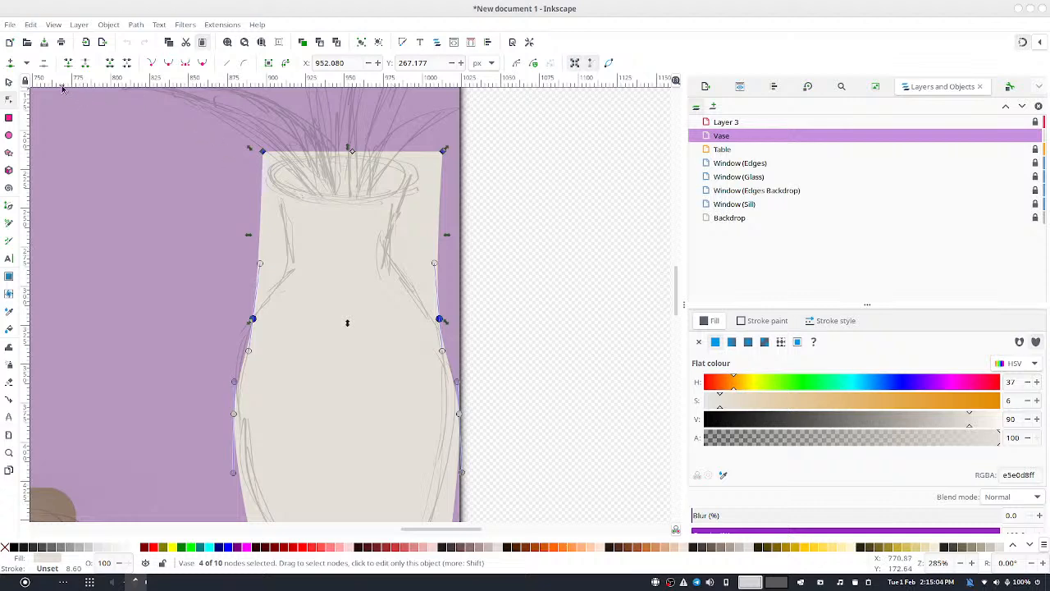
{"action": "left_click", "coordinate": [10, 64]}
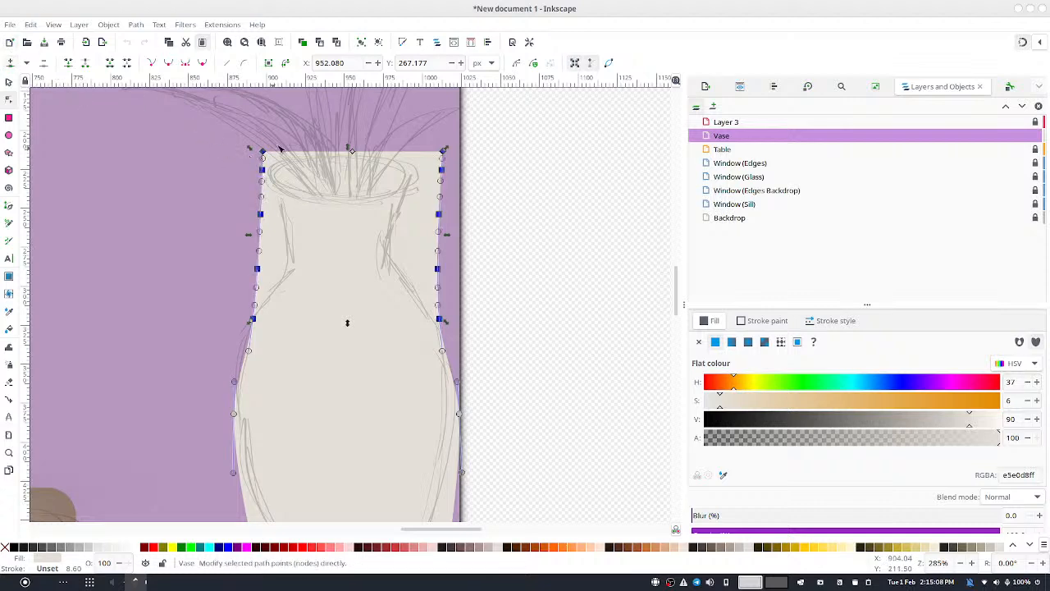
{"action": "left_click", "coordinate": [558, 206]}
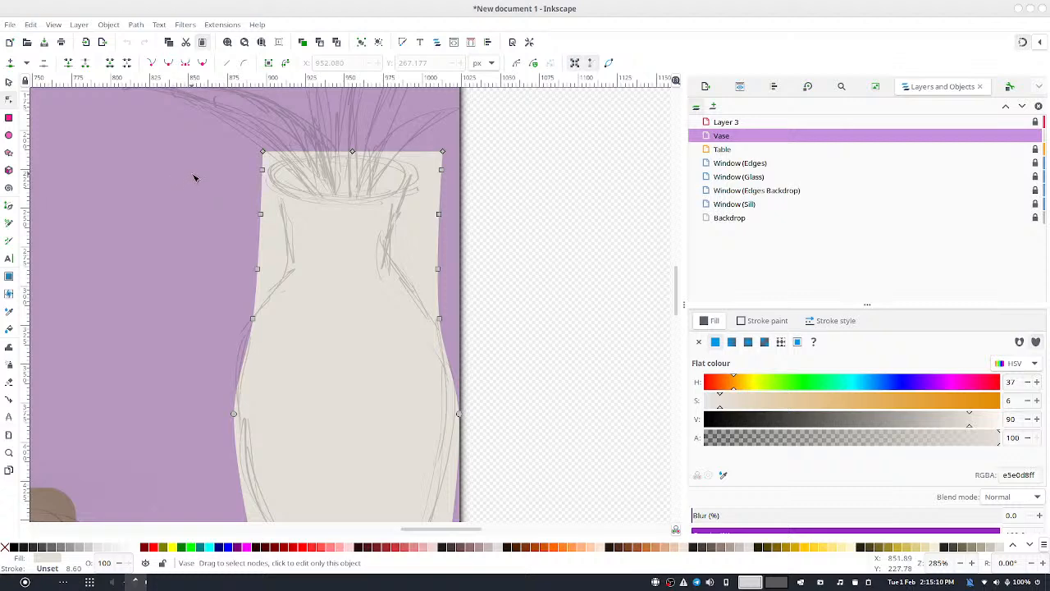
Make the six new neck nodes and the two shoulder nodes auto-smooth
{"action": "left_click_drag", "start_coordinate": [189, 166], "coordinate": [504, 357]}
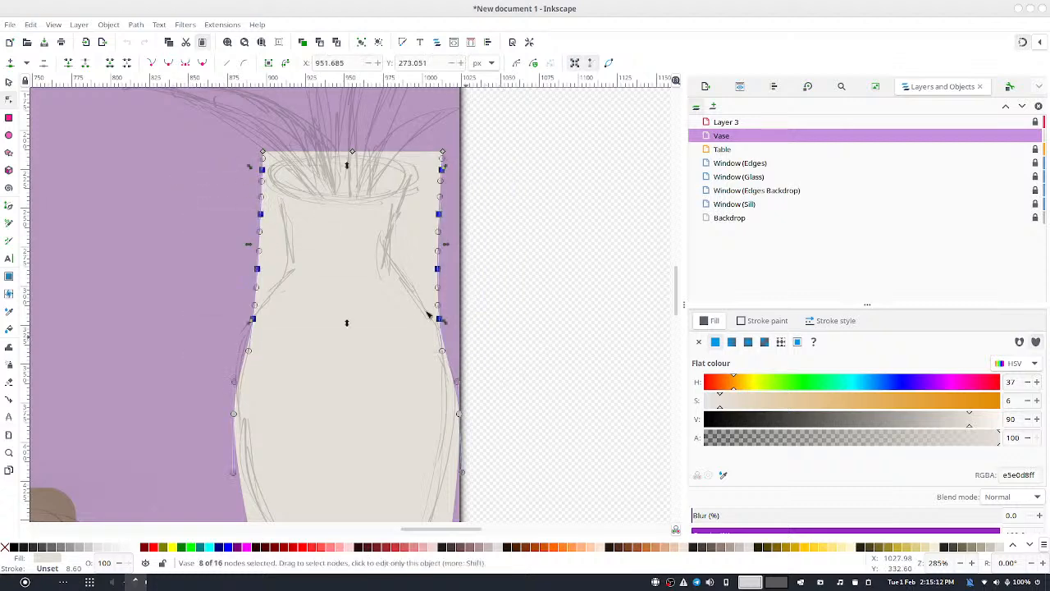
{"action": "left_click", "coordinate": [203, 62]}
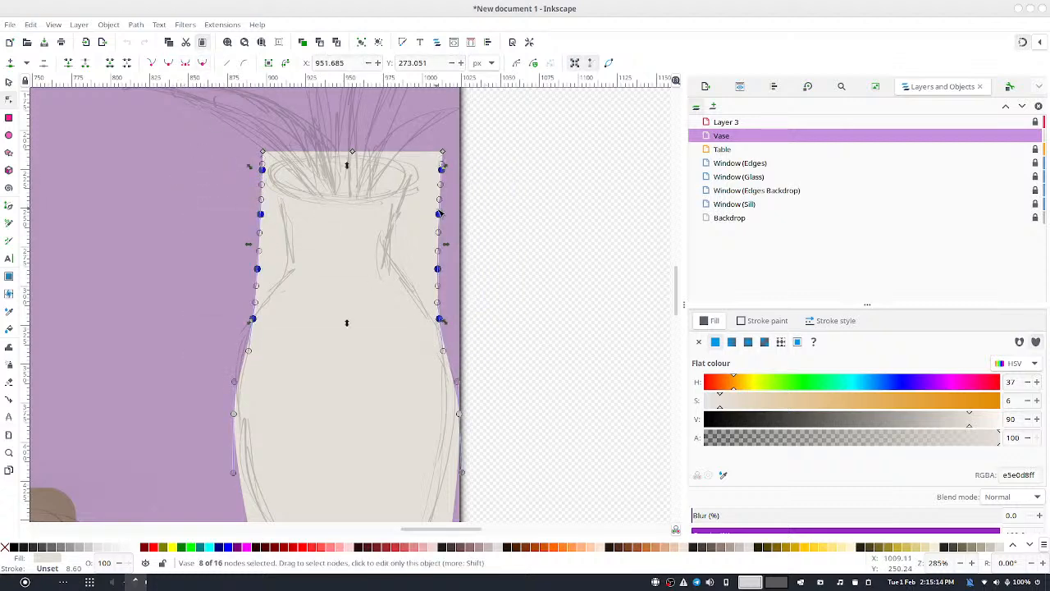
{"action": "key", "text": "Escape"}
{"action": "left_click_drag", "start_coordinate": [225, 248], "coordinate": [480, 300]}
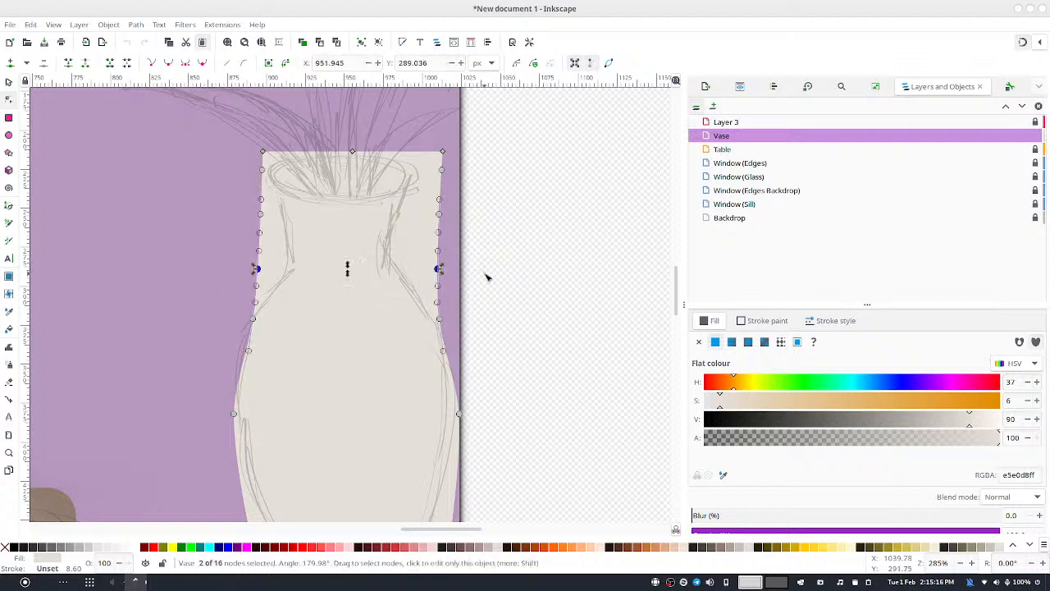
{"action": "key", "text": "Escape"}
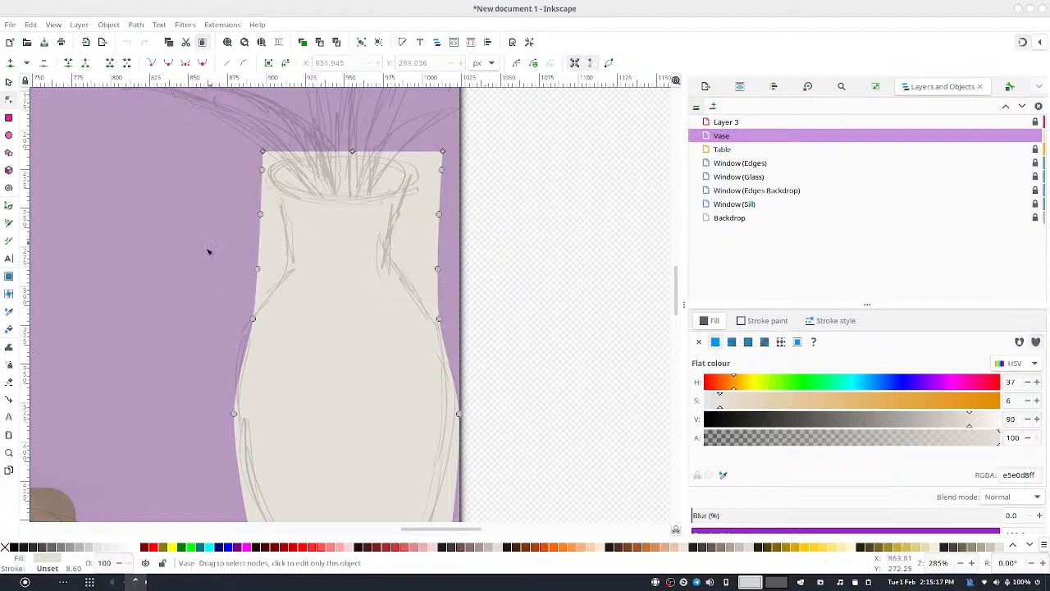
Reposition both shoulder nodes onto the sketched outline, with the right one at about X 1013, Y 330 px
{"action": "left_click", "coordinate": [252, 319]}
{"action": "mouse_move", "coordinate": [254, 319]}
{"action": "left_mouse_down"}
{"action": "mouse_move", "coordinate": [252, 338]}
{"action": "mouse_move", "coordinate": [245, 327]}
{"action": "left_mouse_up"}
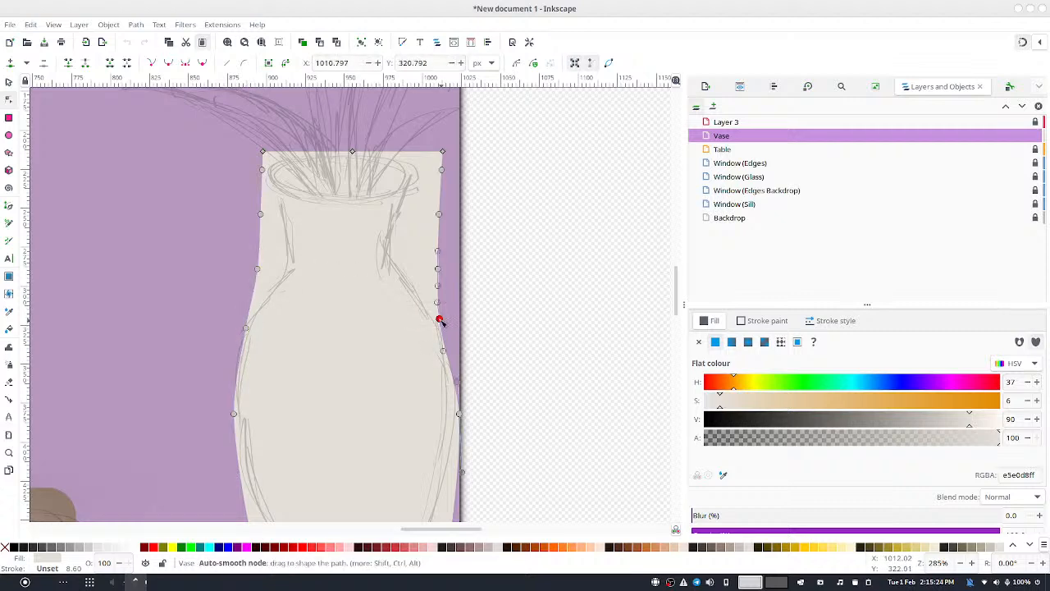
{"action": "left_click_drag", "start_coordinate": [438, 320], "coordinate": [451, 341]}
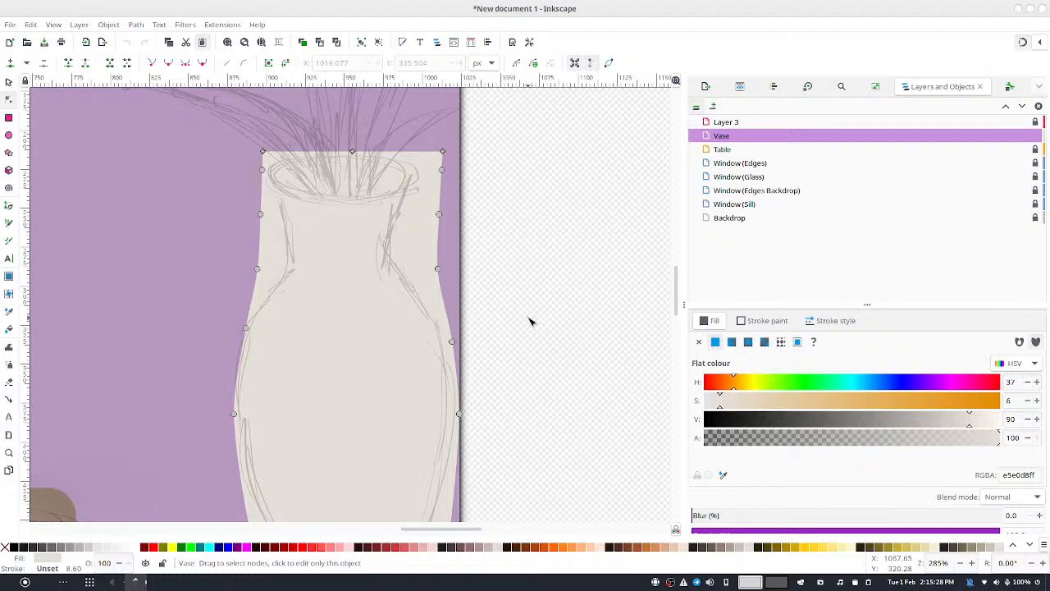
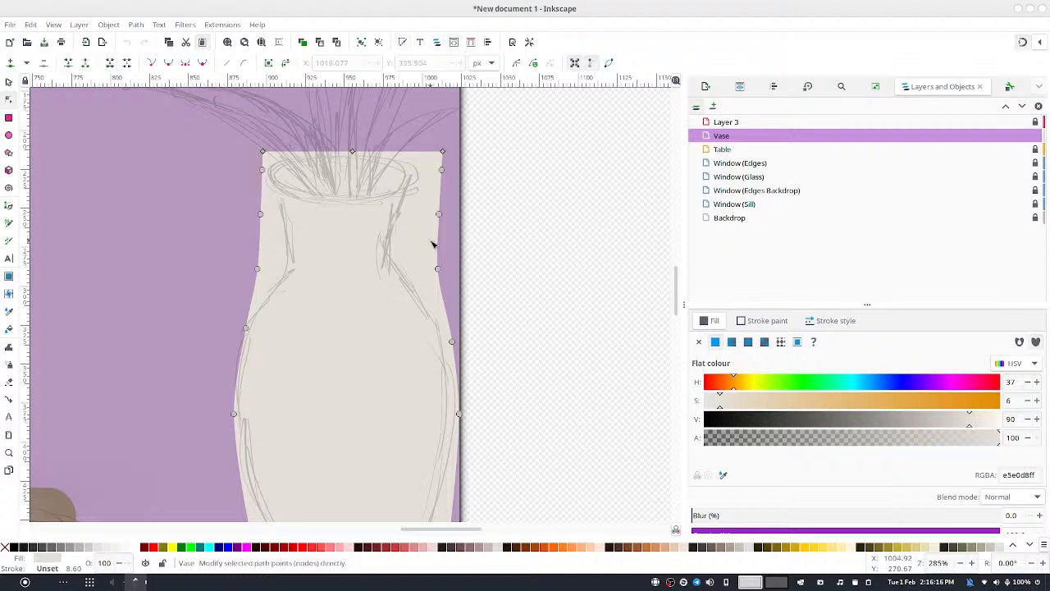
{"action": "left_click_drag", "start_coordinate": [478, 324], "coordinate": [442, 333]}
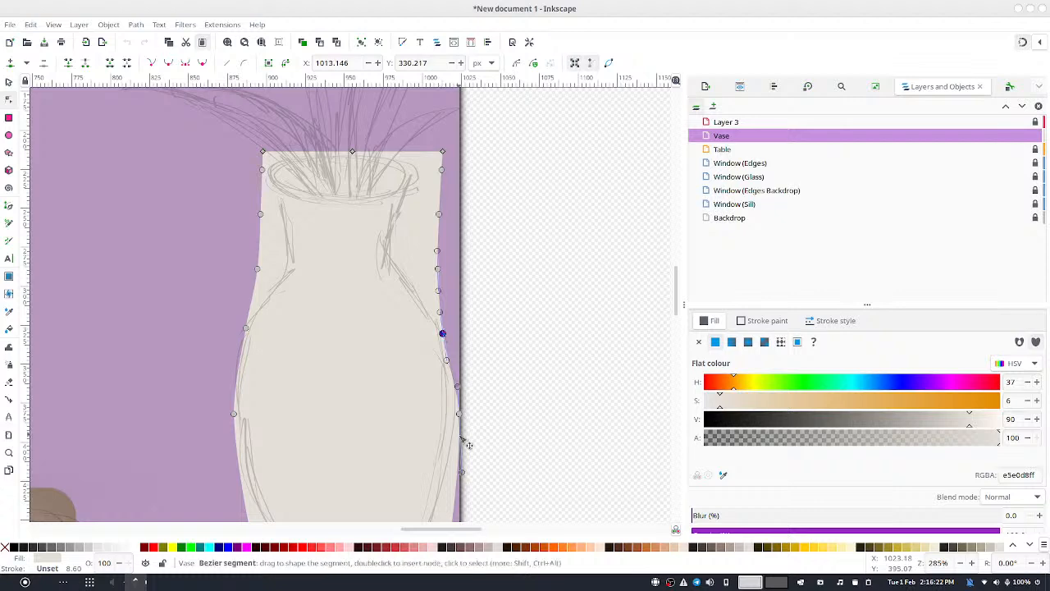
Move the widest node on the vase's right side up and inward to about X 1020, Y 374 px
{"action": "mouse_move", "coordinate": [460, 414]}
{"action": "left_mouse_down"}
{"action": "mouse_move", "coordinate": [452, 419]}
{"action": "mouse_move", "coordinate": [465, 402]}
{"action": "left_mouse_up"}
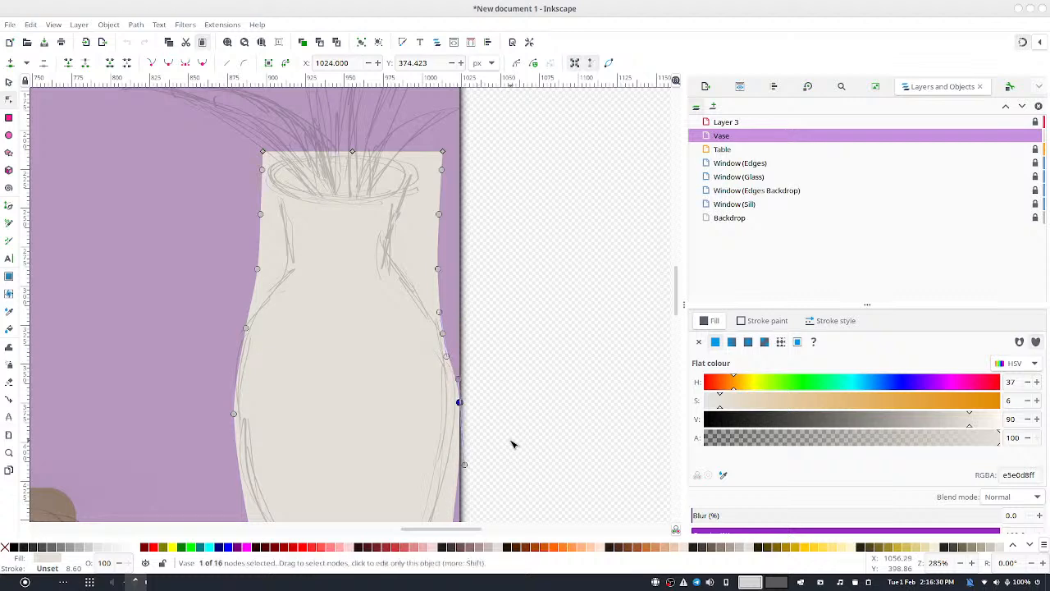
{"action": "key", "text": "Left"}
{"action": "key", "text": "Left"}
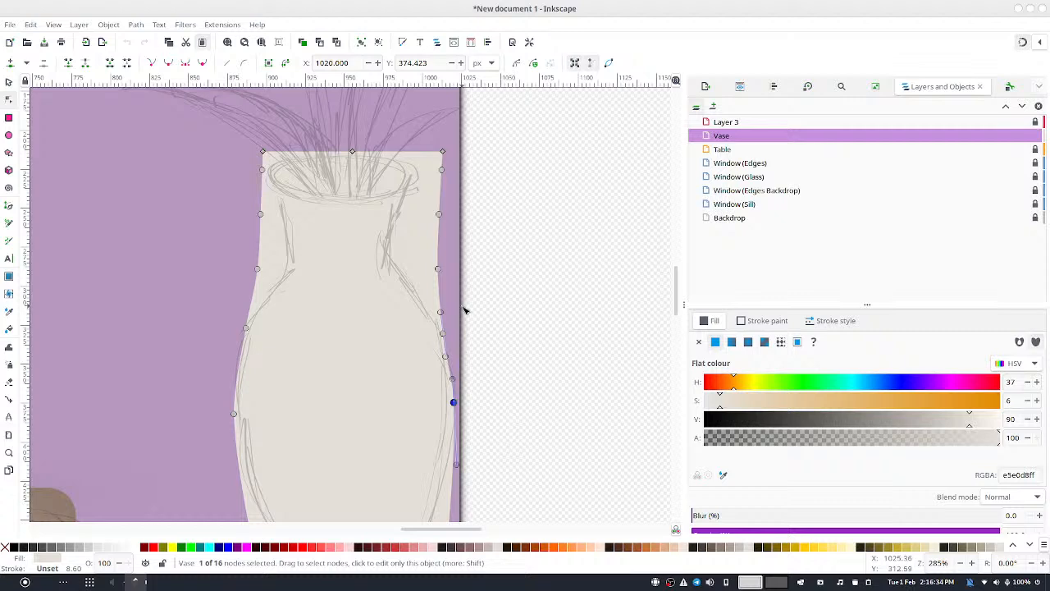
{"action": "key", "text": "Escape"}
Pull the lowest left neck node to about X 913, Y 285 px and the three right neck nodes inward along the sketched neck
{"action": "left_click_drag", "start_coordinate": [242, 257], "coordinate": [287, 264]}
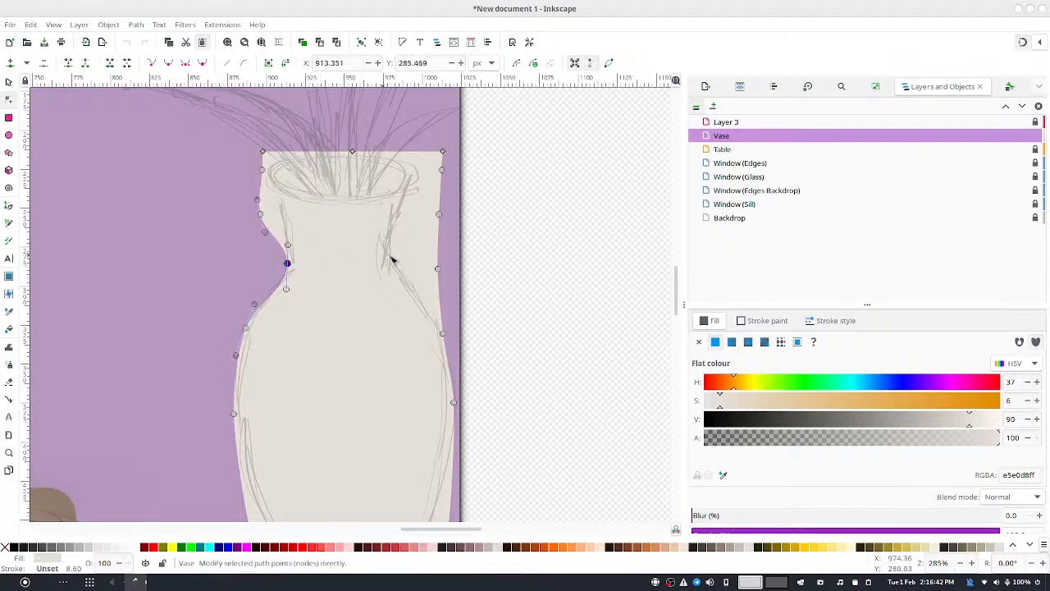
{"action": "left_click_drag", "start_coordinate": [437, 269], "coordinate": [407, 279]}
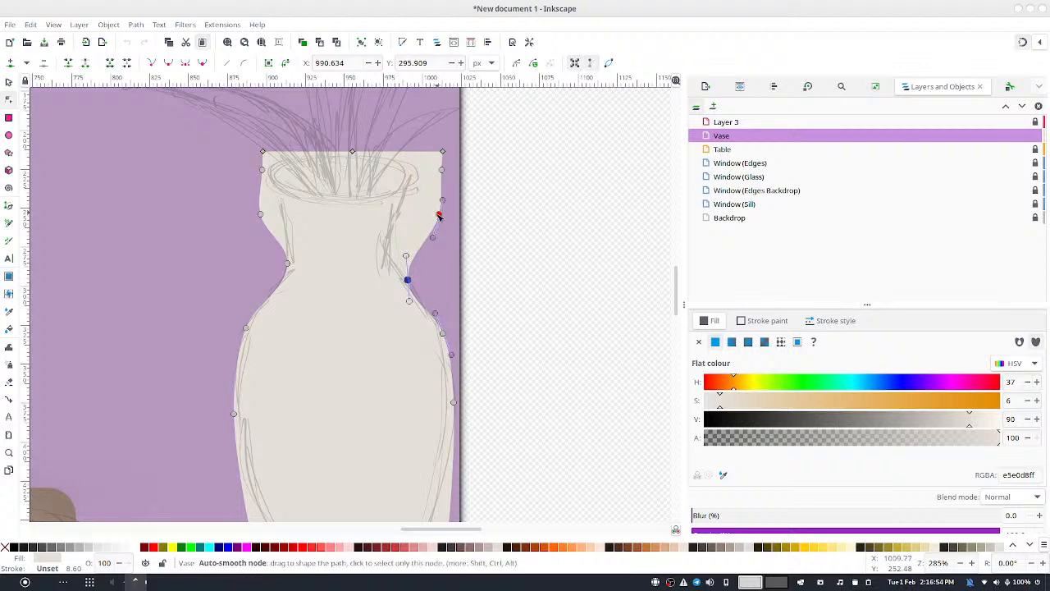
{"action": "left_click_drag", "start_coordinate": [439, 217], "coordinate": [388, 248]}
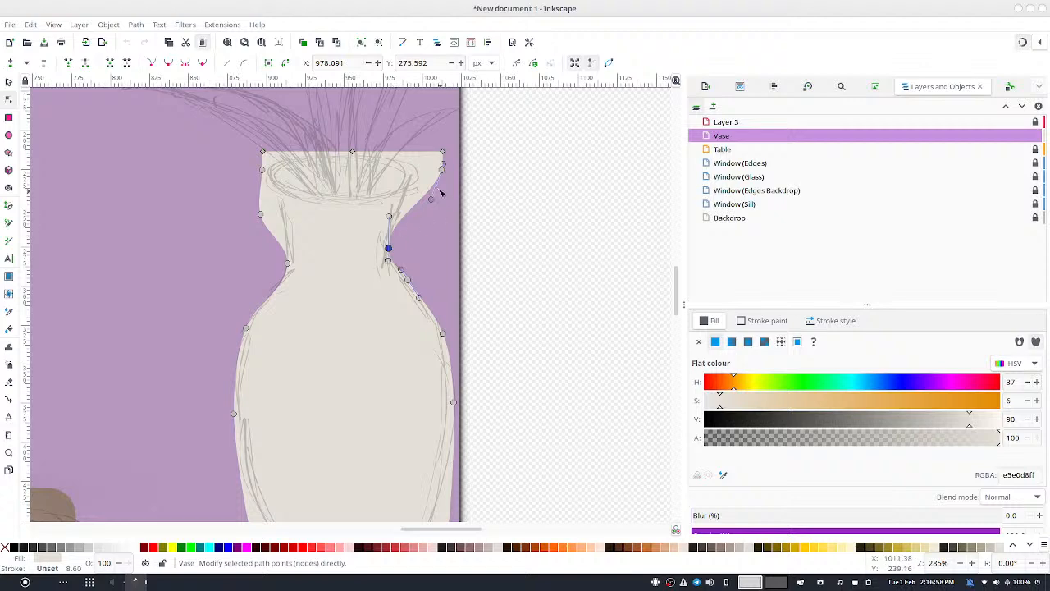
{"action": "left_click_drag", "start_coordinate": [442, 170], "coordinate": [405, 201]}
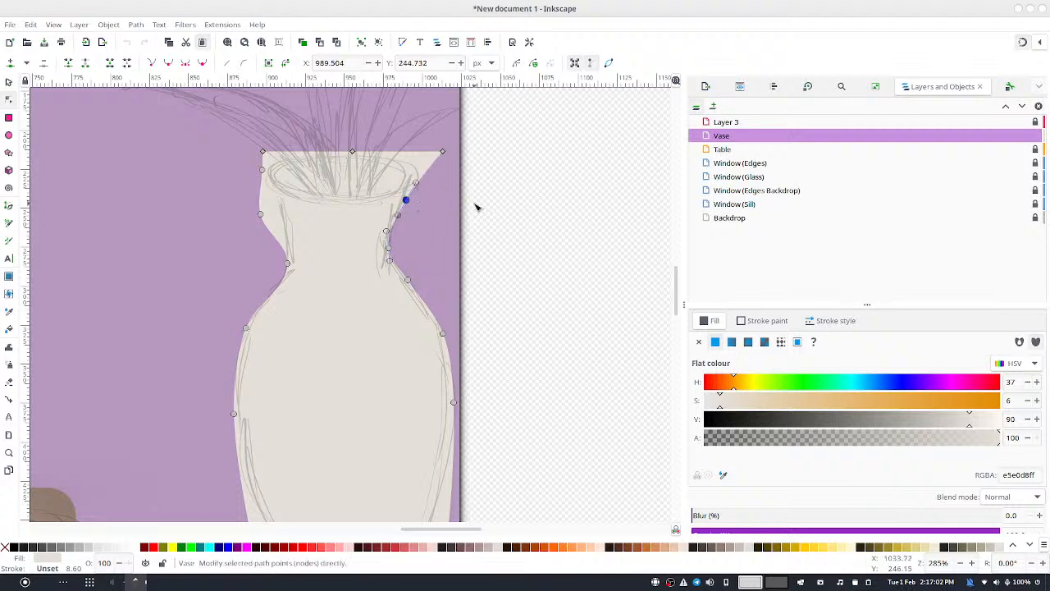
Fit both upper left neck nodes to the sketch, the lower at about X 913, Y 264 px, and lower the upper right one to about Y 248 px
{"action": "left_click", "coordinate": [476, 206]}
{"action": "left_click_drag", "start_coordinate": [261, 215], "coordinate": [287, 231]}
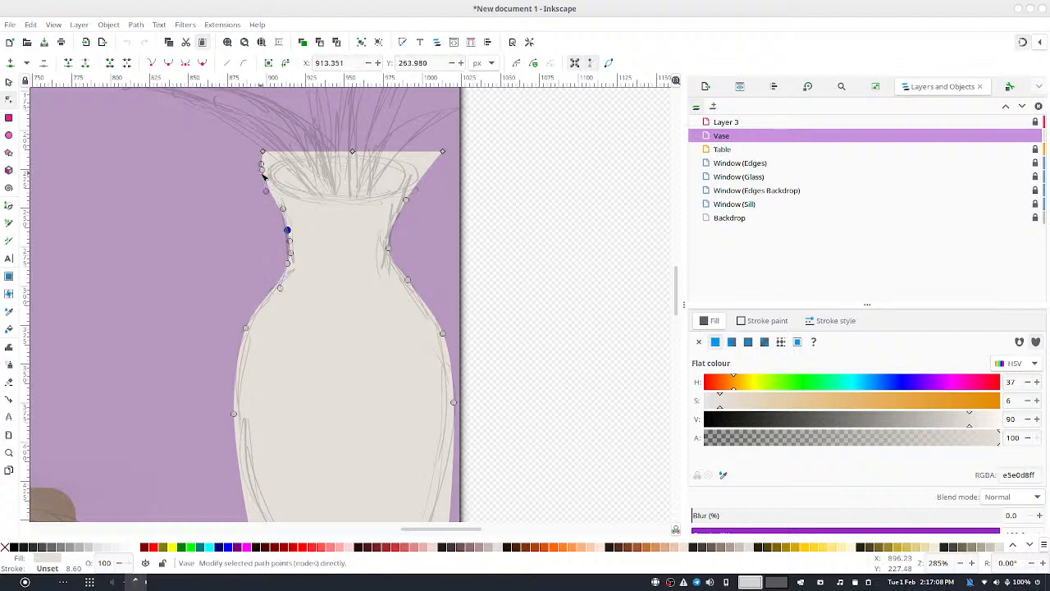
{"action": "left_click_drag", "start_coordinate": [264, 167], "coordinate": [269, 192]}
{"action": "left_click_drag", "start_coordinate": [406, 200], "coordinate": [407, 209]}
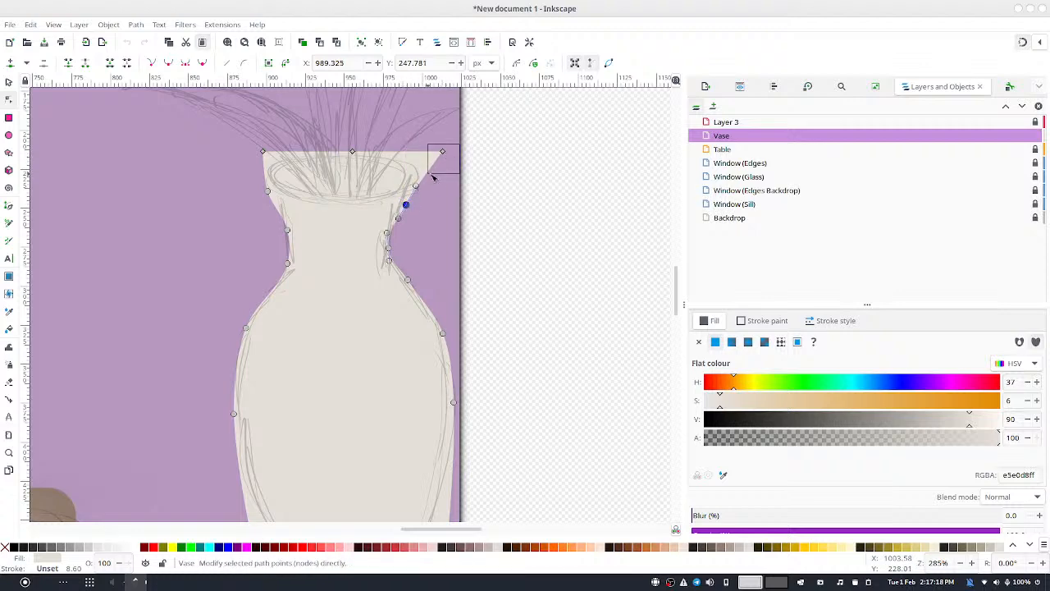
Bring the two top corner nodes of the vase closer together symmetrically and make them auto-smooth
{"action": "left_click", "coordinate": [443, 151]}
{"action": "left_click_drag", "start_coordinate": [229, 123], "coordinate": [282, 169]}
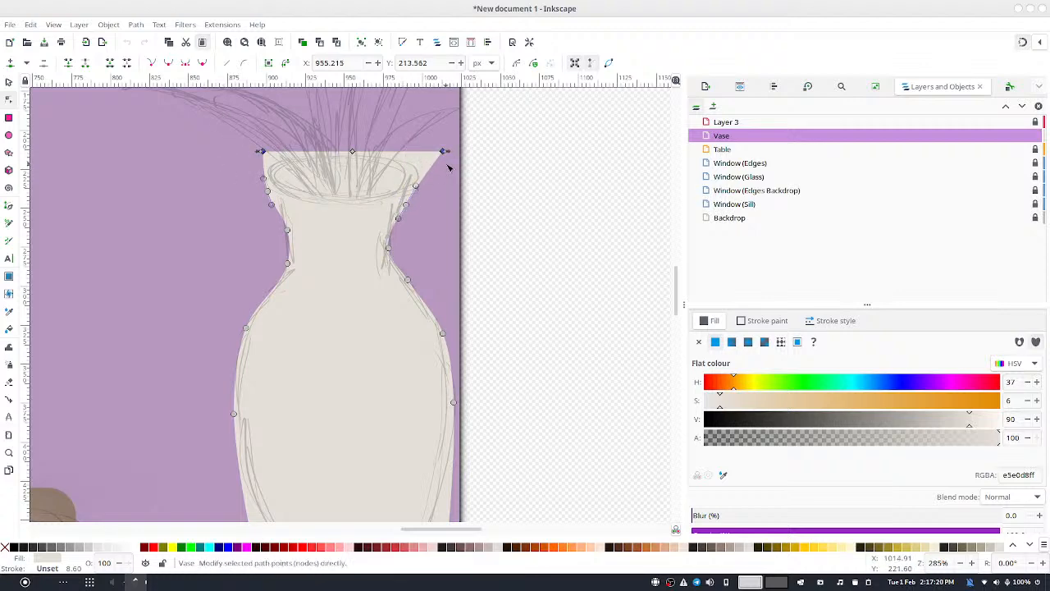
{"action": "left_click_drag", "start_coordinate": [448, 151], "coordinate": [410, 169]}
{"action": "left_click", "coordinate": [198, 64]}
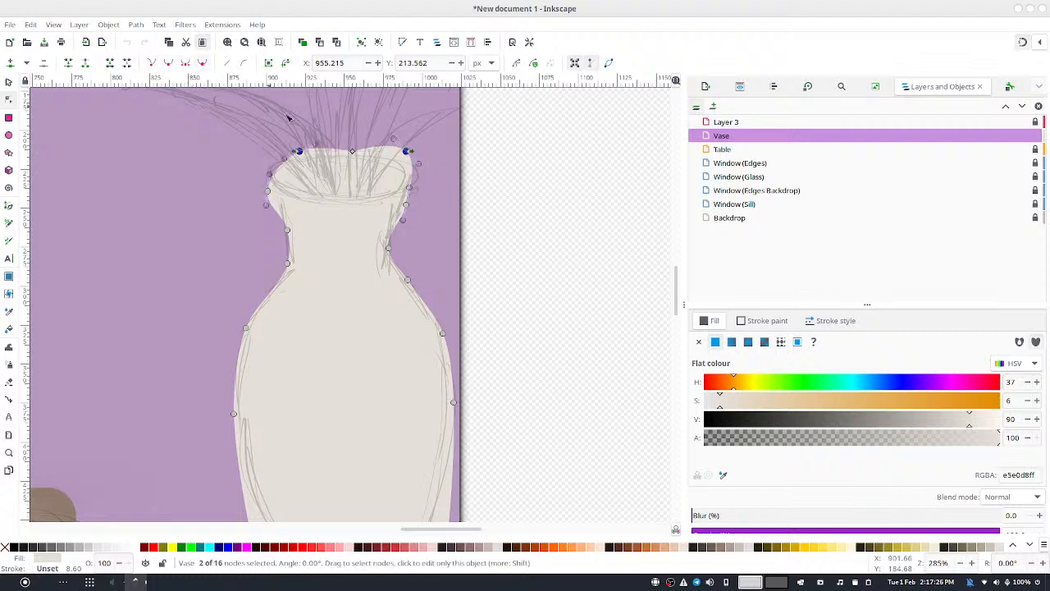
Place the rim nodes on the sketch: left about X 899, Y 227 px, right about X 998, Y 225 px, and top middle about X 945 px
{"action": "left_click_drag", "start_coordinate": [404, 151], "coordinate": [415, 175]}
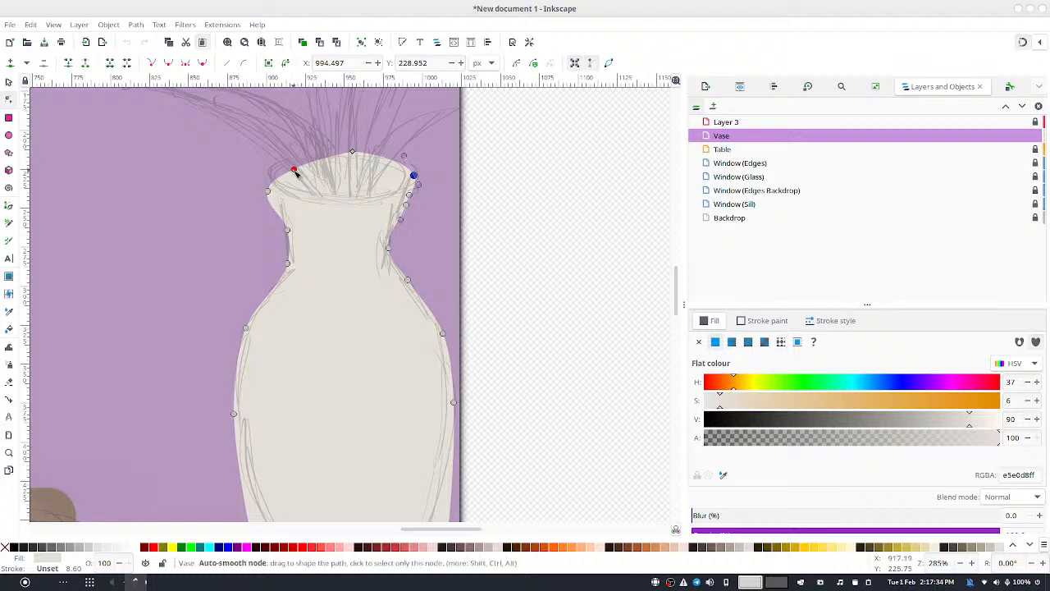
{"action": "left_click_drag", "start_coordinate": [295, 170], "coordinate": [265, 174]}
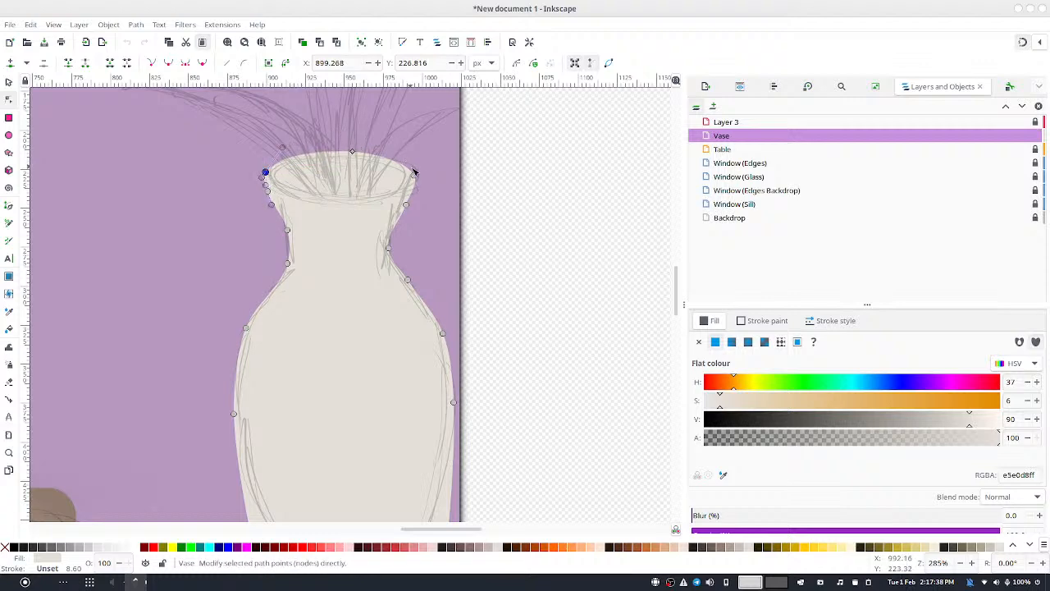
{"action": "left_click_drag", "start_coordinate": [415, 175], "coordinate": [420, 169]}
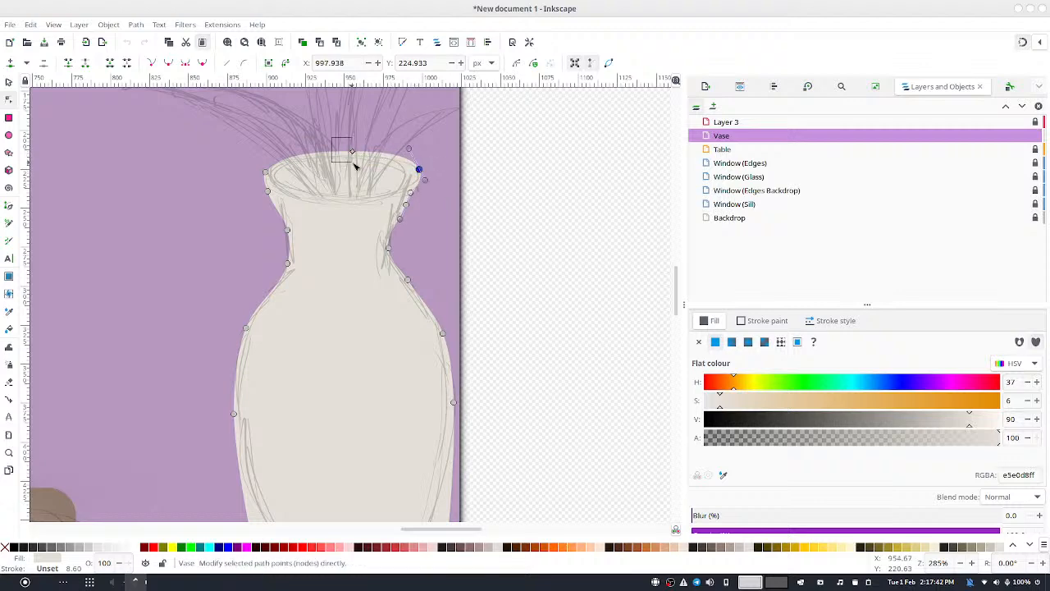
{"action": "left_click_drag", "start_coordinate": [355, 164], "coordinate": [339, 155]}
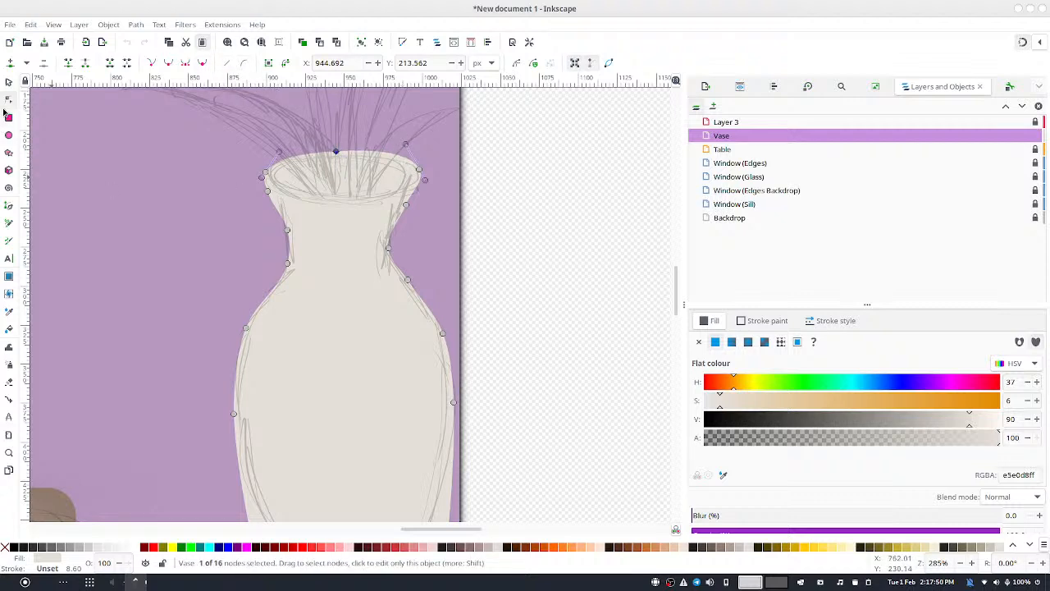
Draw an ellipse of about 48.7 by 16.5 px radii over the vase opening and darken its fill to about V 66
{"action": "left_click", "coordinate": [8, 136]}
{"action": "left_click_drag", "start_coordinate": [258, 153], "coordinate": [411, 203]}
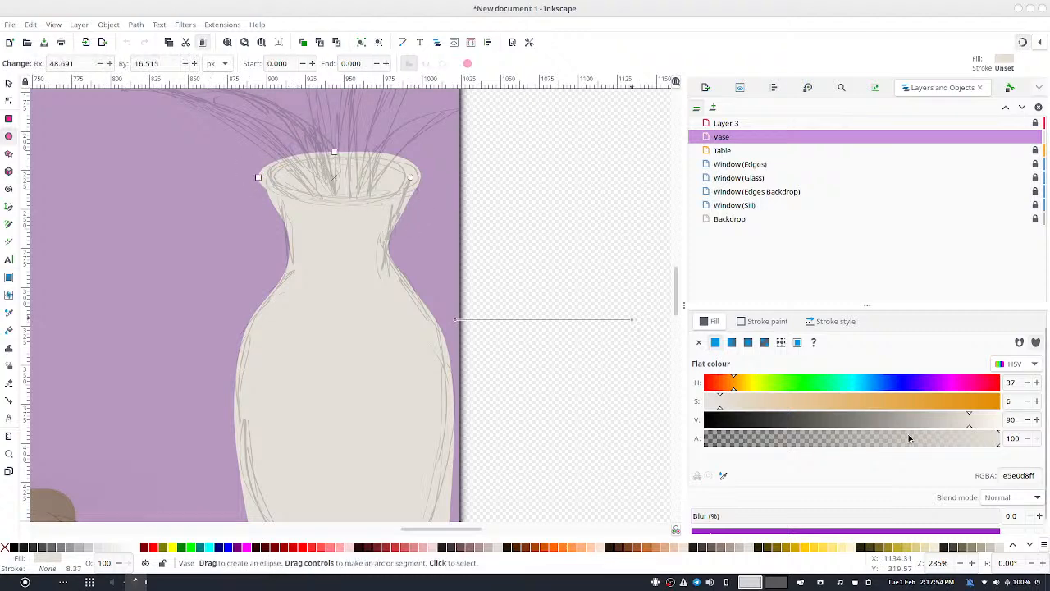
{"action": "left_click", "coordinate": [884, 427]}
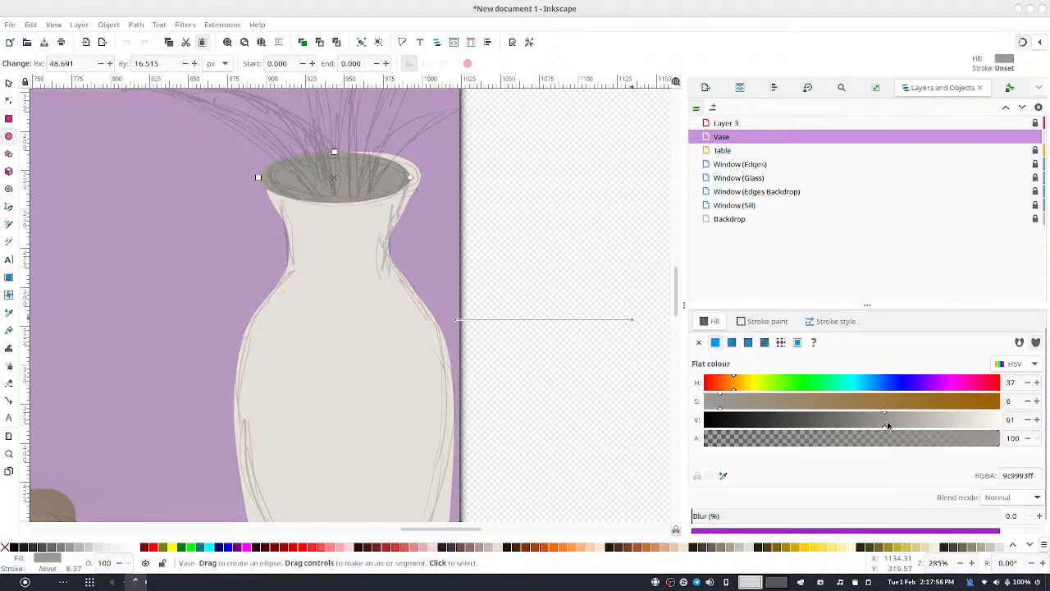
{"action": "left_click_drag", "start_coordinate": [887, 425], "coordinate": [901, 423]}
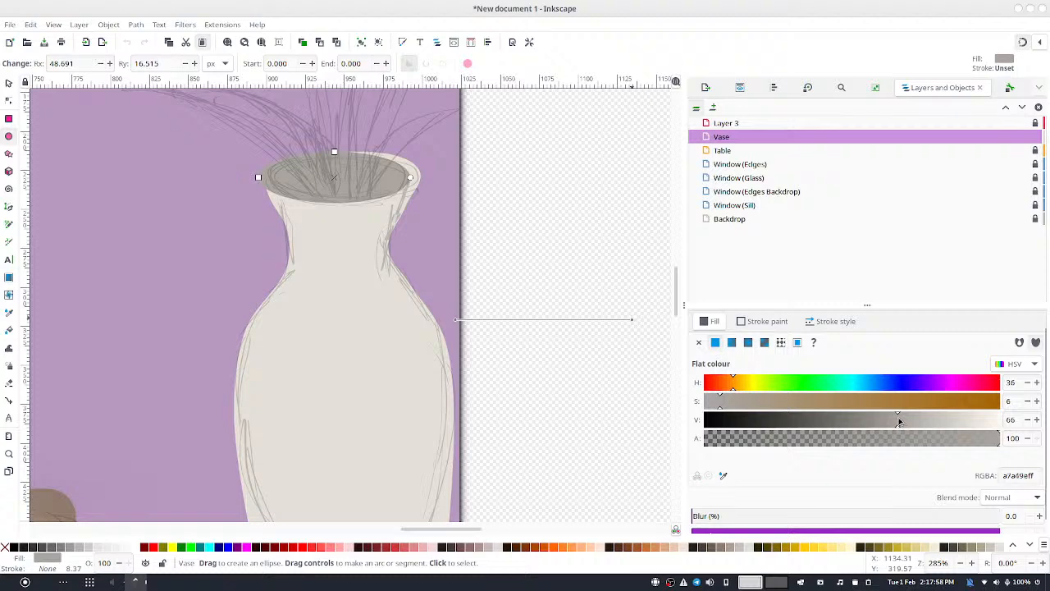
Resize, reposition and slightly rotate the opening ellipse to fit inside the rim, about 89.8 px wide and 27.8 px high
{"action": "left_click", "coordinate": [8, 82]}
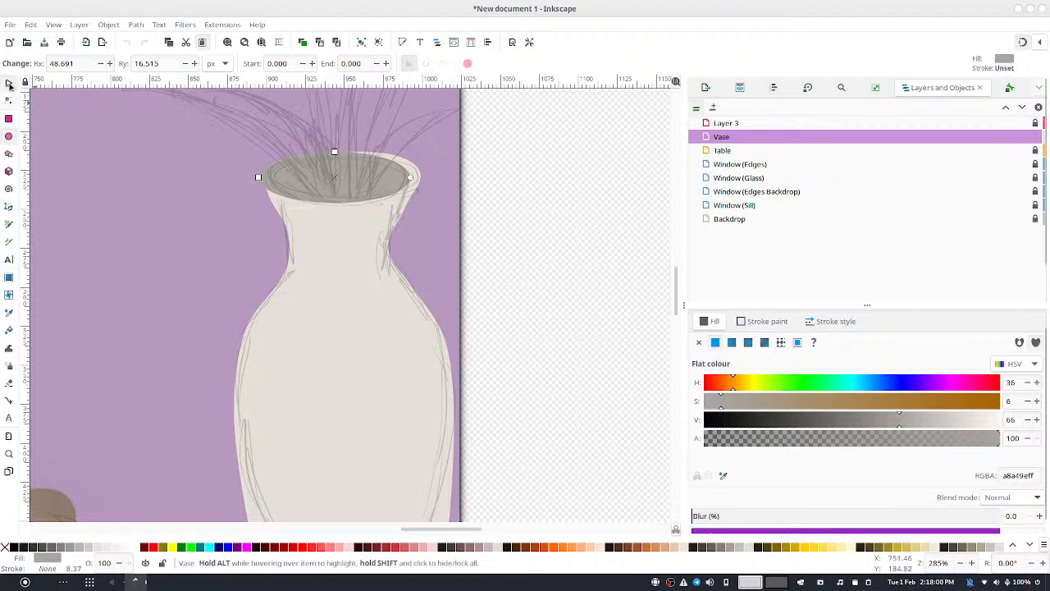
{"action": "left_click_drag", "start_coordinate": [364, 194], "coordinate": [437, 197]}
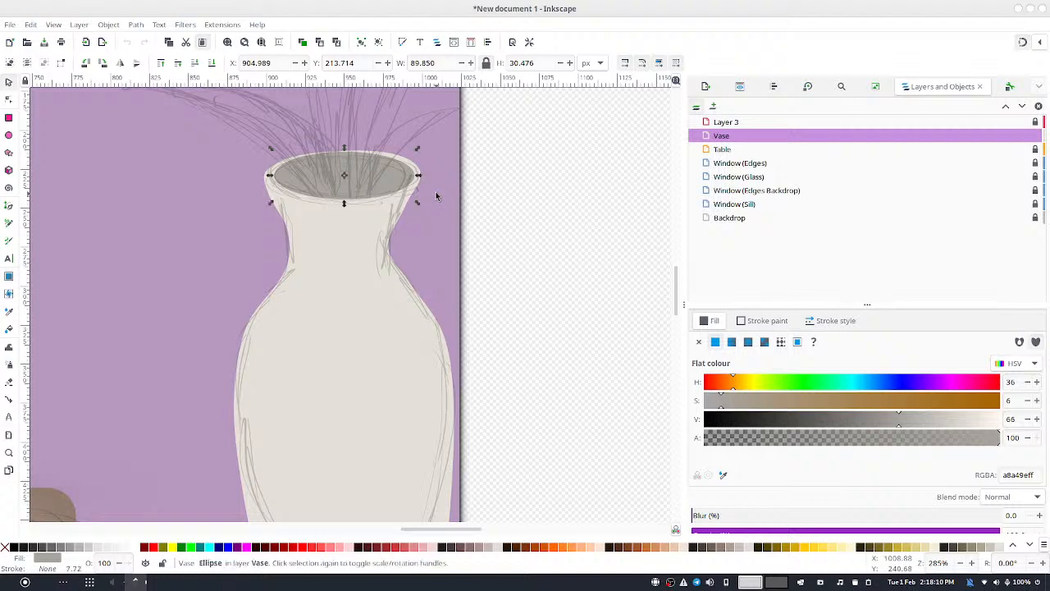
{"action": "left_click", "coordinate": [398, 164]}
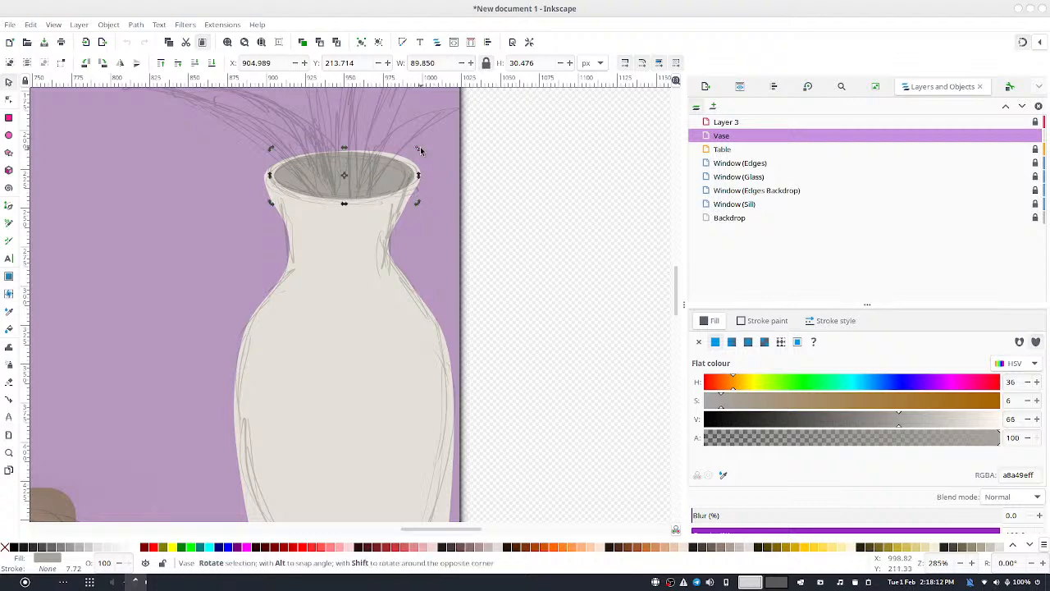
{"action": "left_click_drag", "start_coordinate": [420, 149], "coordinate": [421, 149]}
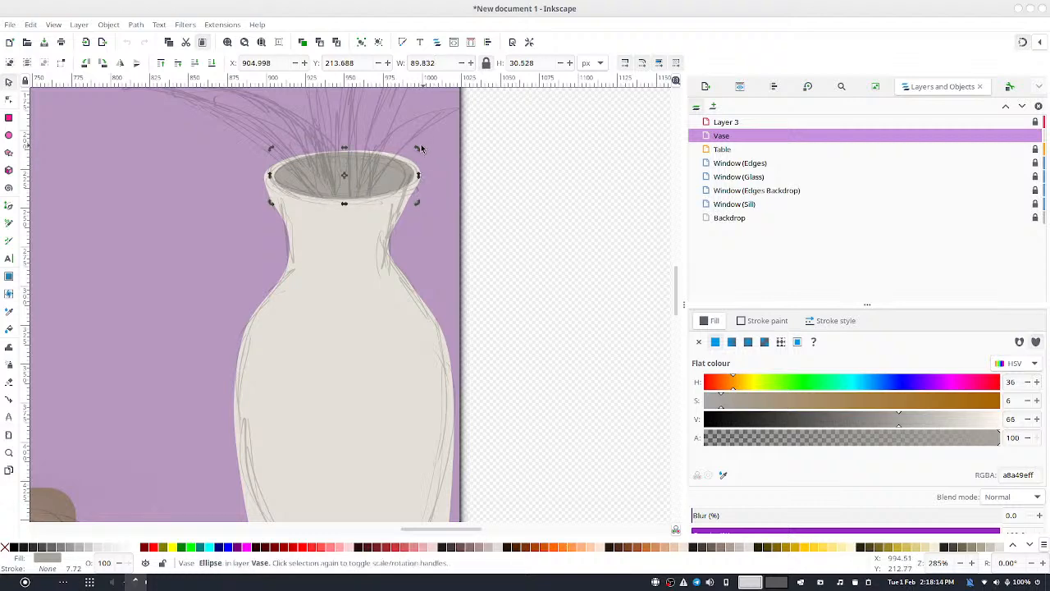
{"action": "left_click", "coordinate": [436, 154]}
{"action": "left_click", "coordinate": [370, 172]}
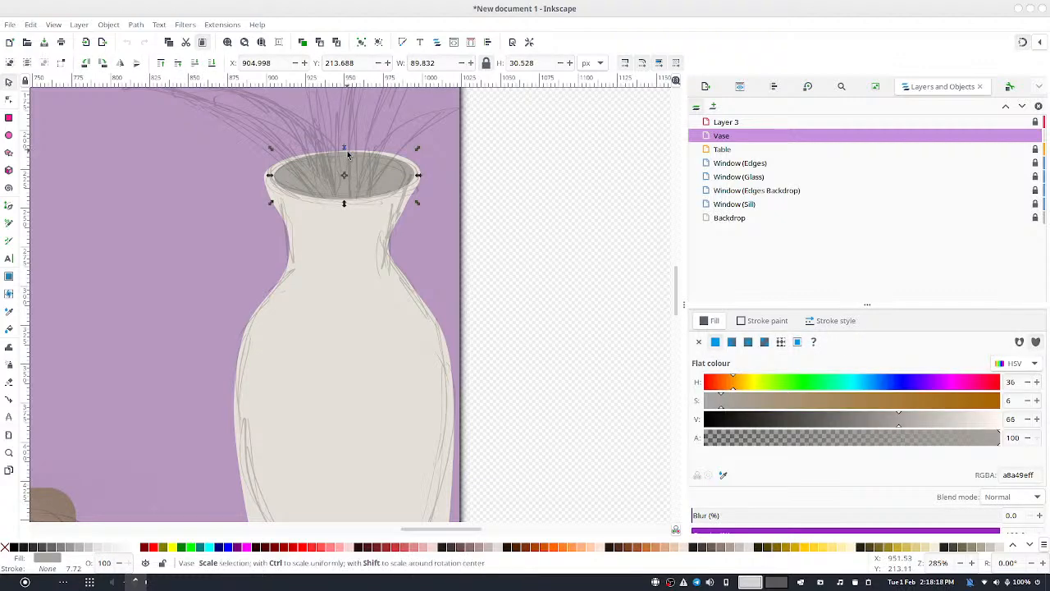
{"action": "left_click_drag", "start_coordinate": [347, 154], "coordinate": [347, 160]}
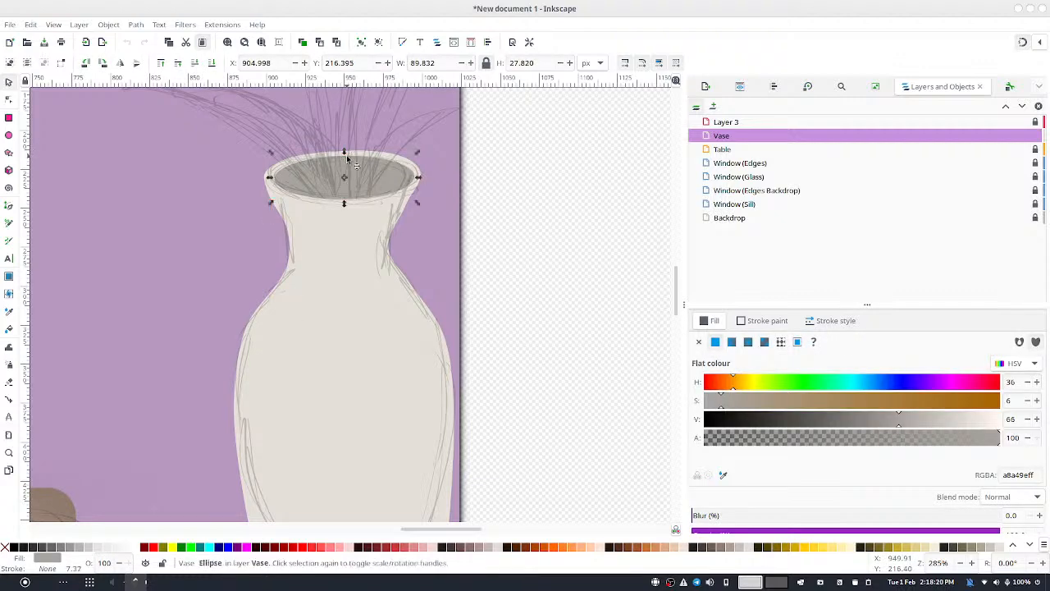
{"action": "left_click", "coordinate": [496, 200]}
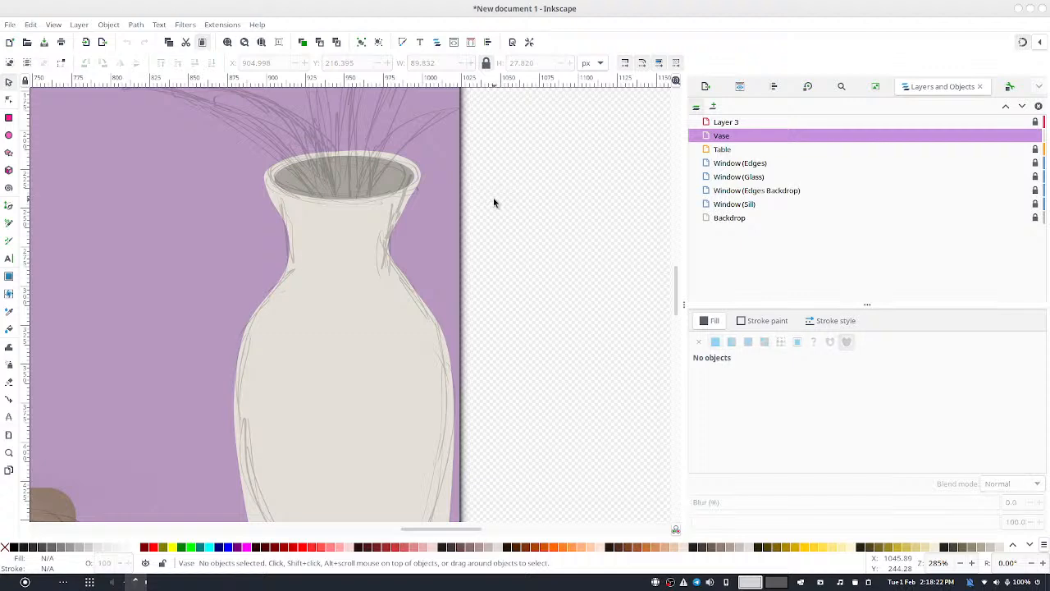
Make the two bottom corner nodes of the vase path auto-smooth
{"action": "scroll", "coordinate": [494, 203], "scroll_direction": "down", "scroll_amount": 6}
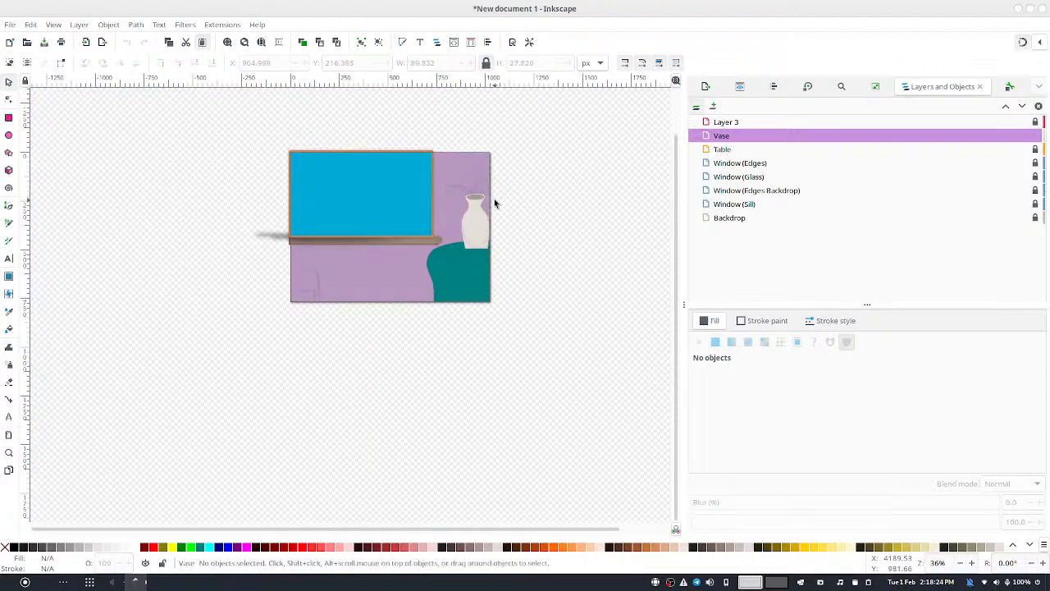
{"action": "scroll", "coordinate": [529, 223], "scroll_direction": "up", "scroll_amount": 4}
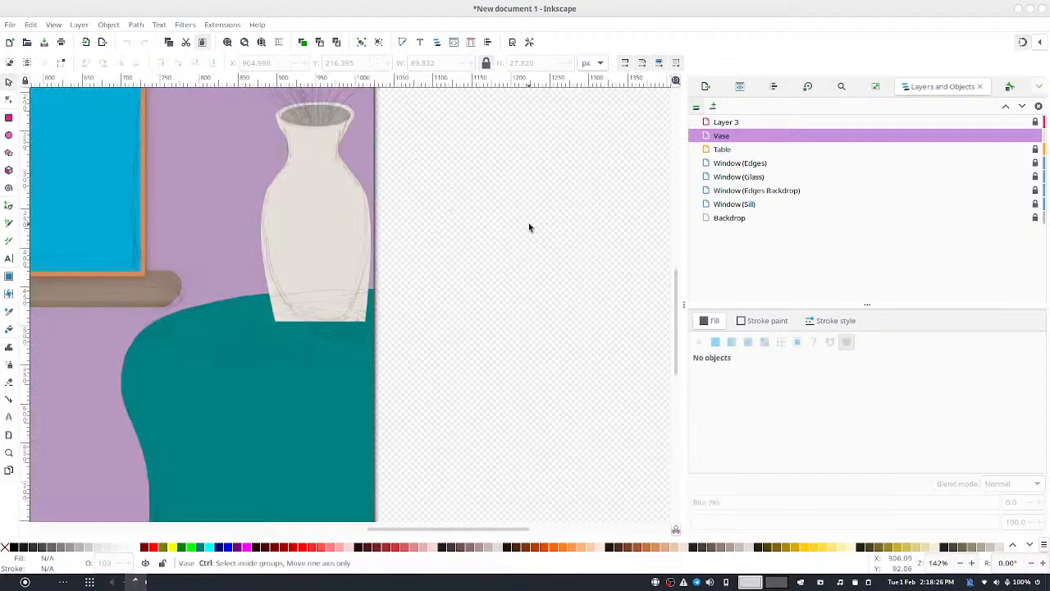
{"action": "left_click_drag", "start_coordinate": [423, 291], "coordinate": [470, 263]}
{"action": "scroll", "coordinate": [423, 300], "scroll_direction": "up", "scroll_amount": 5}
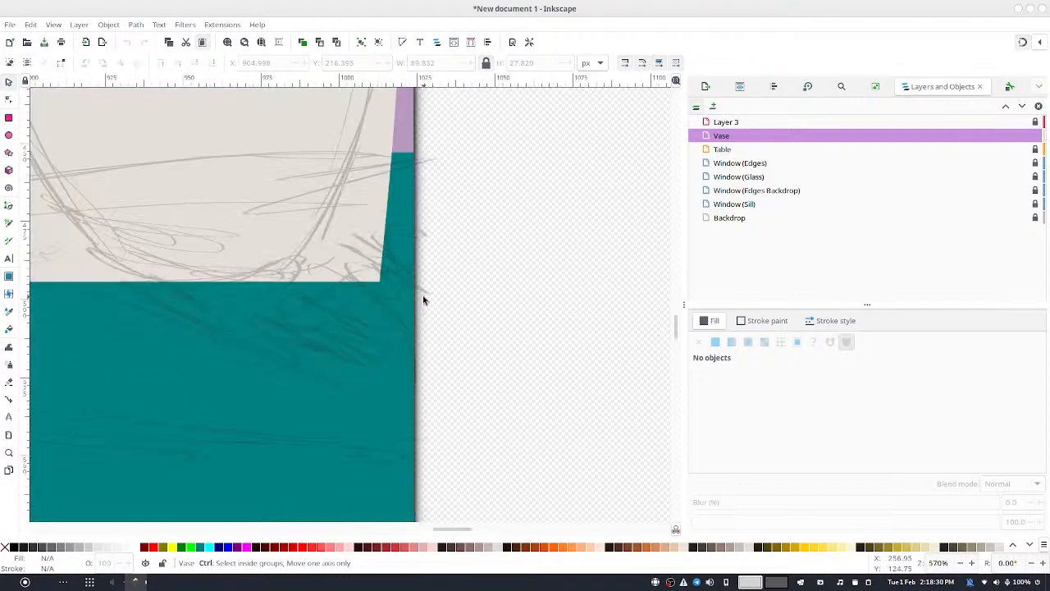
{"action": "scroll", "coordinate": [445, 328], "scroll_direction": "down", "scroll_amount": 1}
{"action": "left_click", "coordinate": [450, 337]}
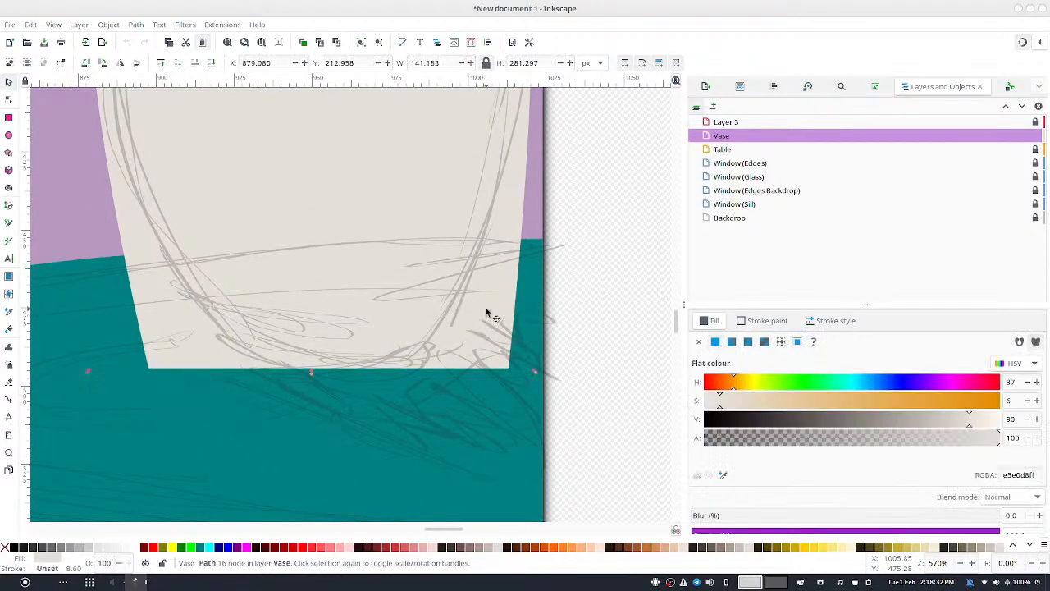
{"action": "key", "text": "n"}
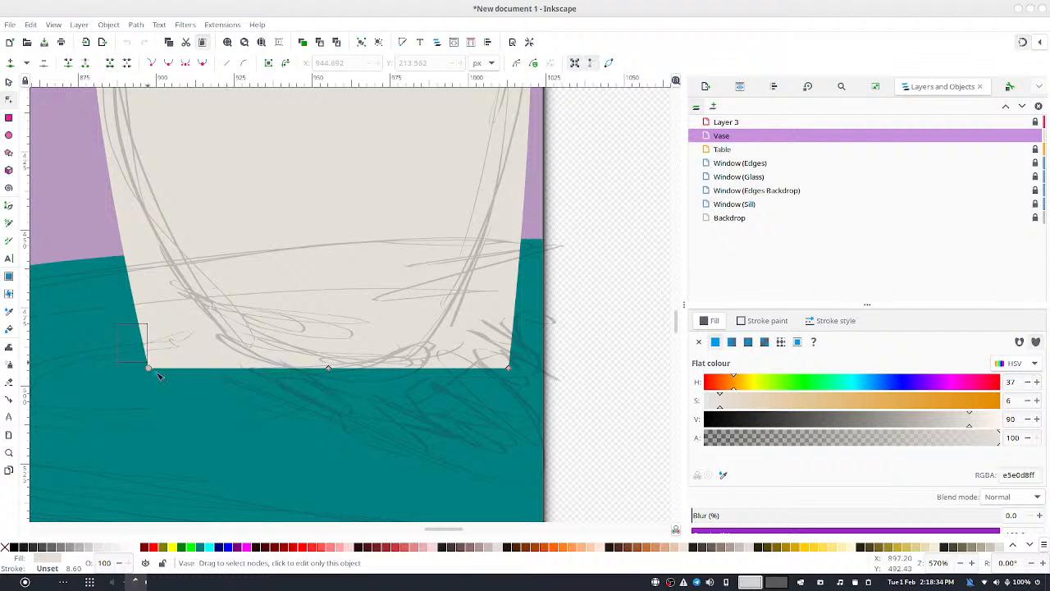
{"action": "left_click_drag", "start_coordinate": [159, 376], "coordinate": [162, 378]}
{"action": "left_click", "coordinate": [509, 367], "text": "shift"}
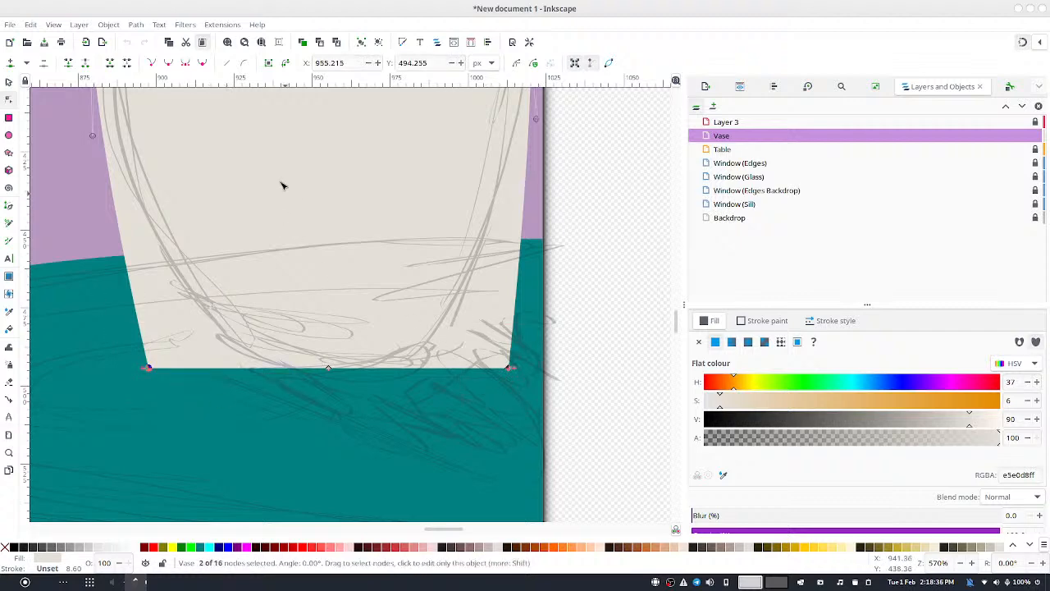
{"action": "key", "text": "shift+s"}
{"action": "key", "text": "Escape"}
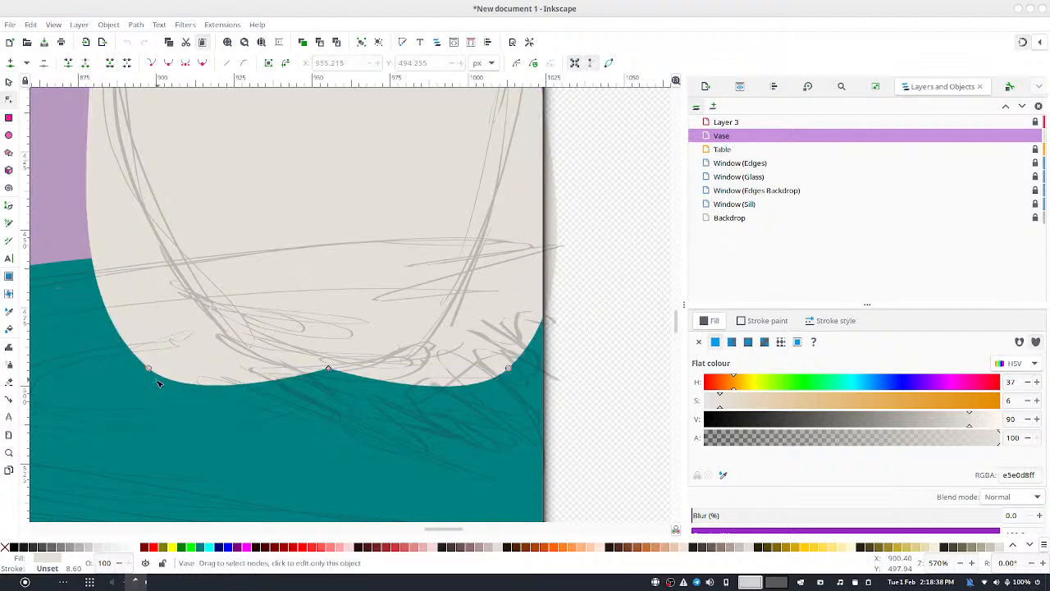
Move both bottom corner nodes inward onto the sketched base, the left one to about X 924, Y 486 px, and make the bottom middle node auto-smooth
{"action": "left_click_drag", "start_coordinate": [146, 370], "coordinate": [233, 343]}
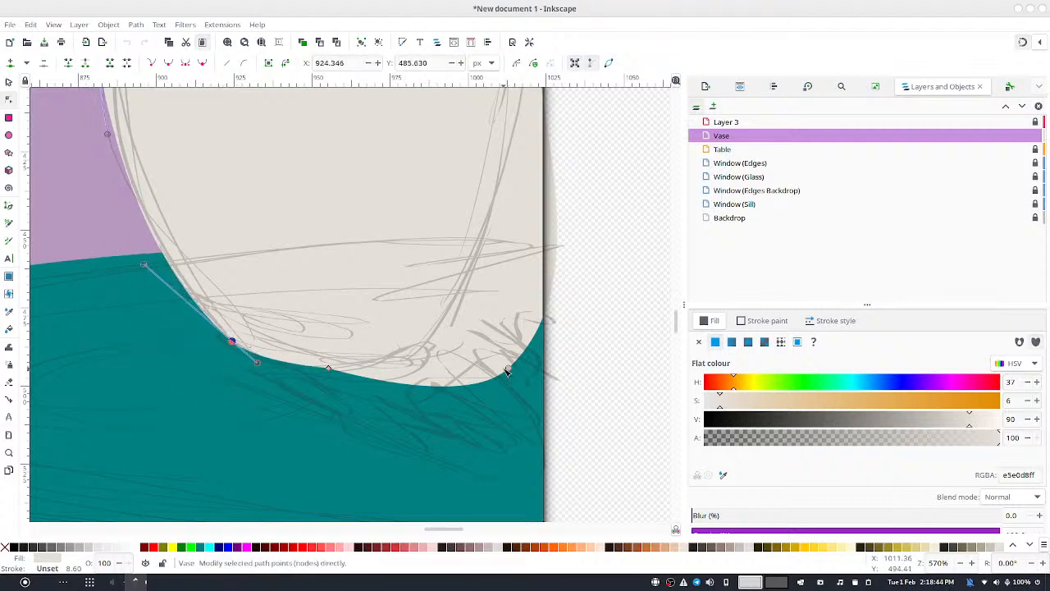
{"action": "left_click_drag", "start_coordinate": [512, 373], "coordinate": [438, 320]}
{"action": "left_click", "coordinate": [328, 367]}
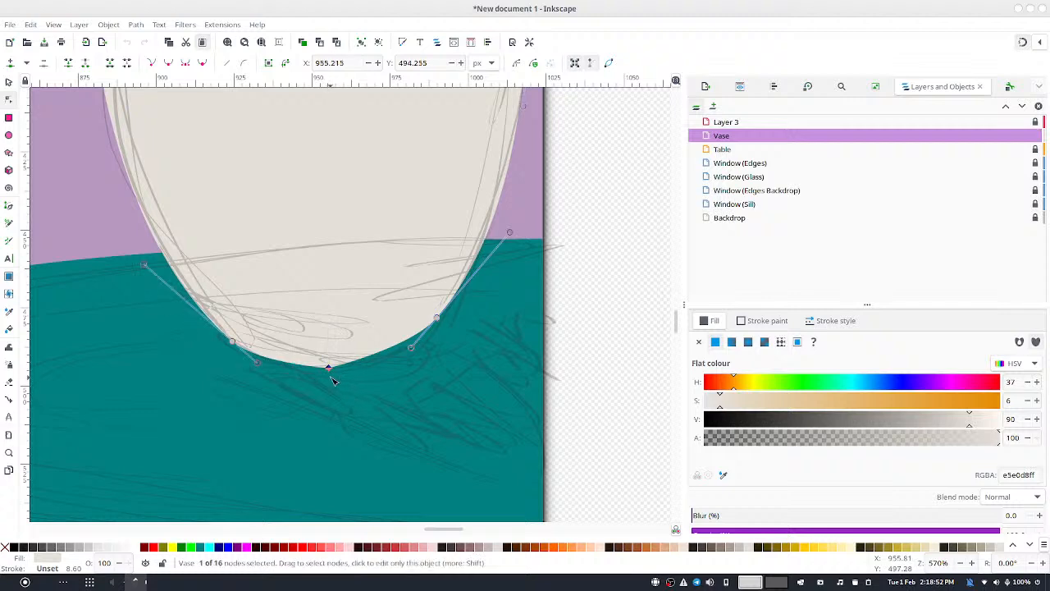
{"action": "key", "text": "Escape"}
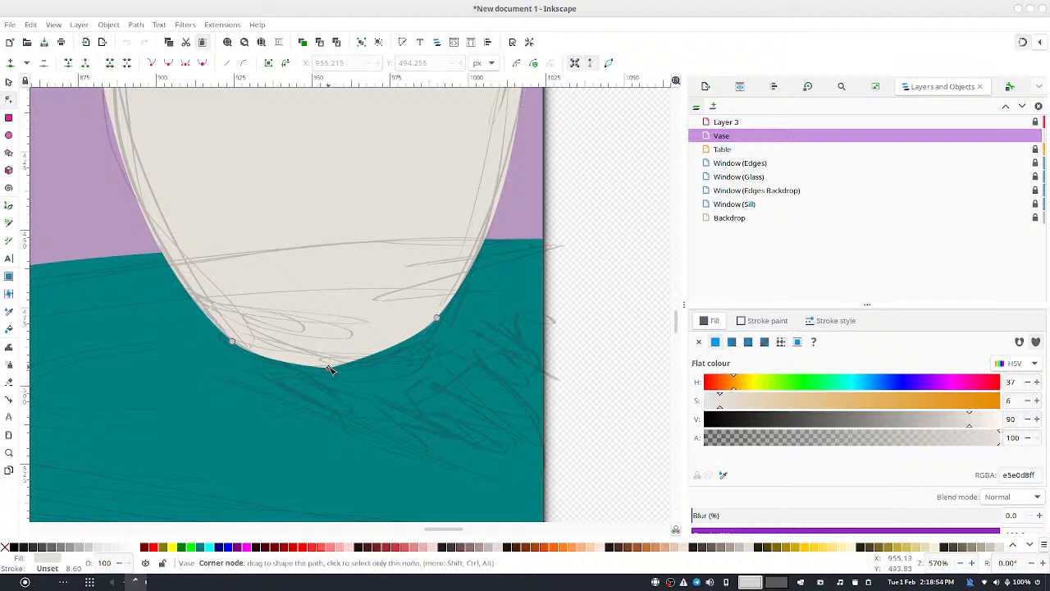
{"action": "left_click", "coordinate": [328, 367]}
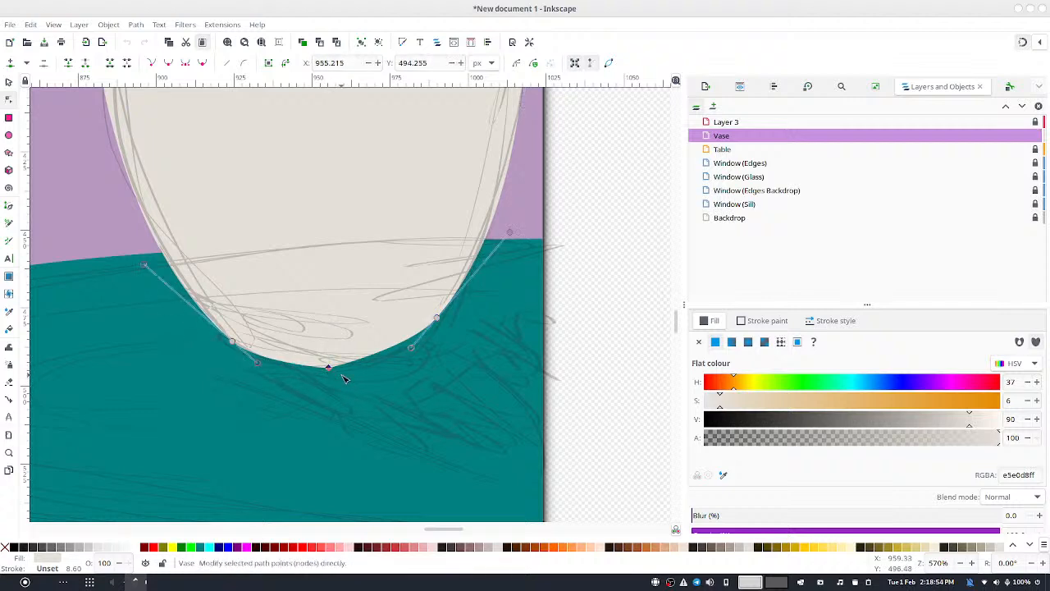
{"action": "left_click", "coordinate": [206, 64]}
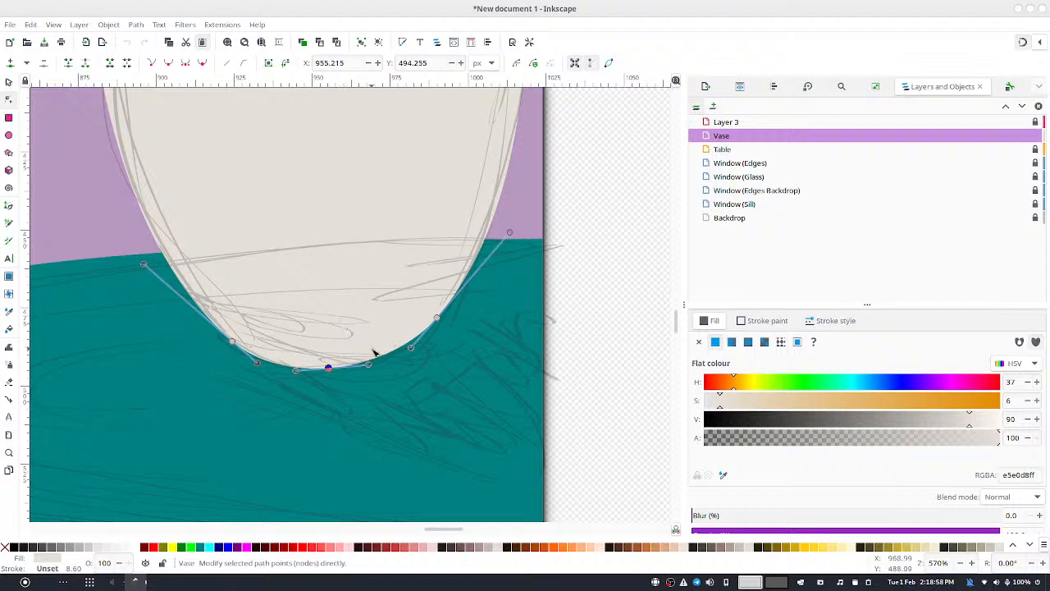
{"action": "left_click_drag", "start_coordinate": [369, 363], "coordinate": [403, 358]}
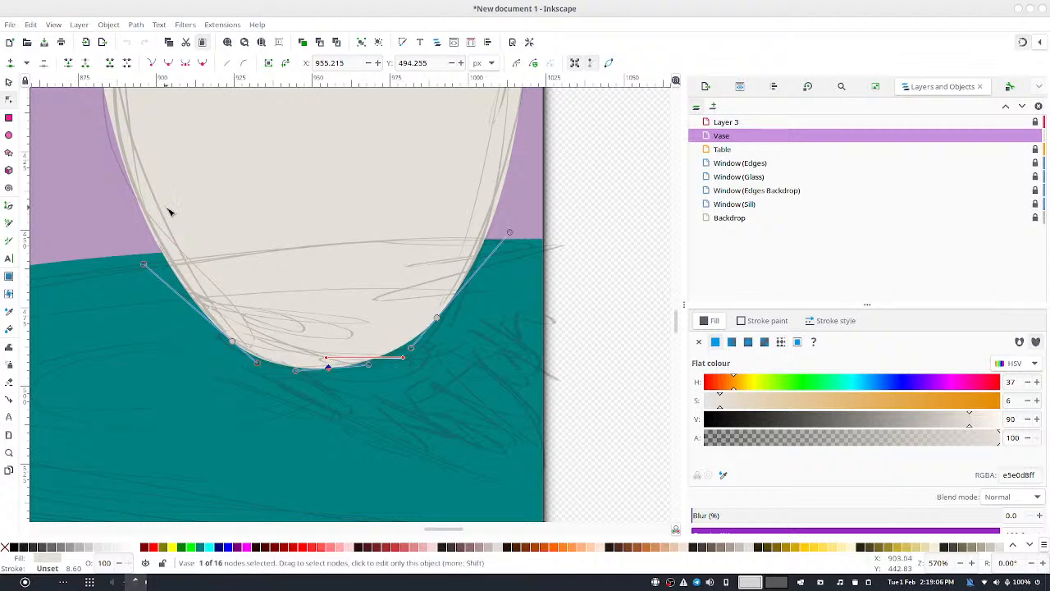
Insert nodes between the three base nodes, make all of them auto-smooth, and move the rightmost to about X 993, Y 476 px
{"action": "left_click_drag", "start_coordinate": [174, 225], "coordinate": [491, 446]}
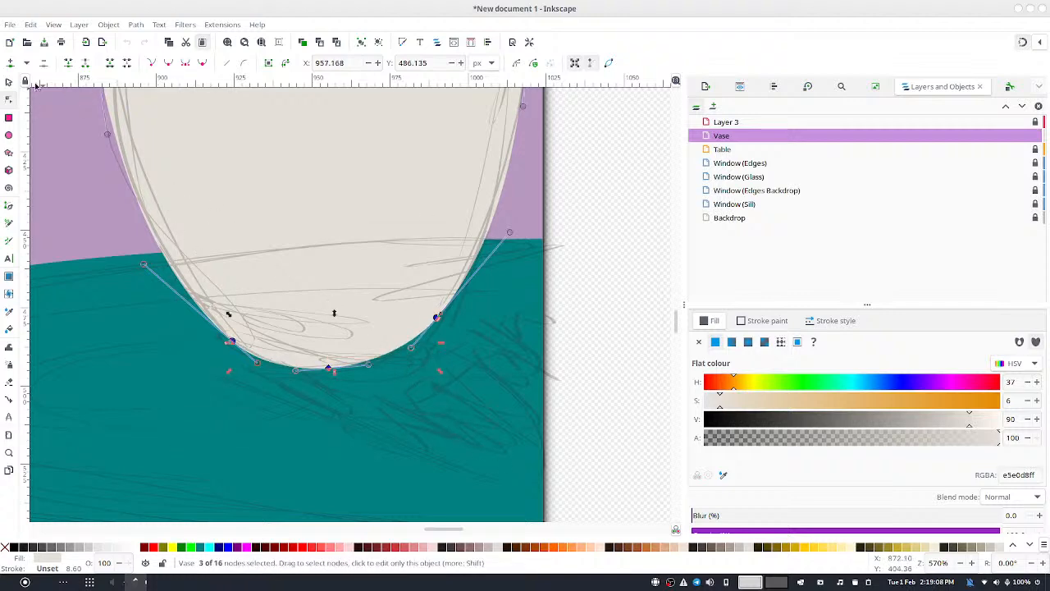
{"action": "left_click", "coordinate": [12, 64]}
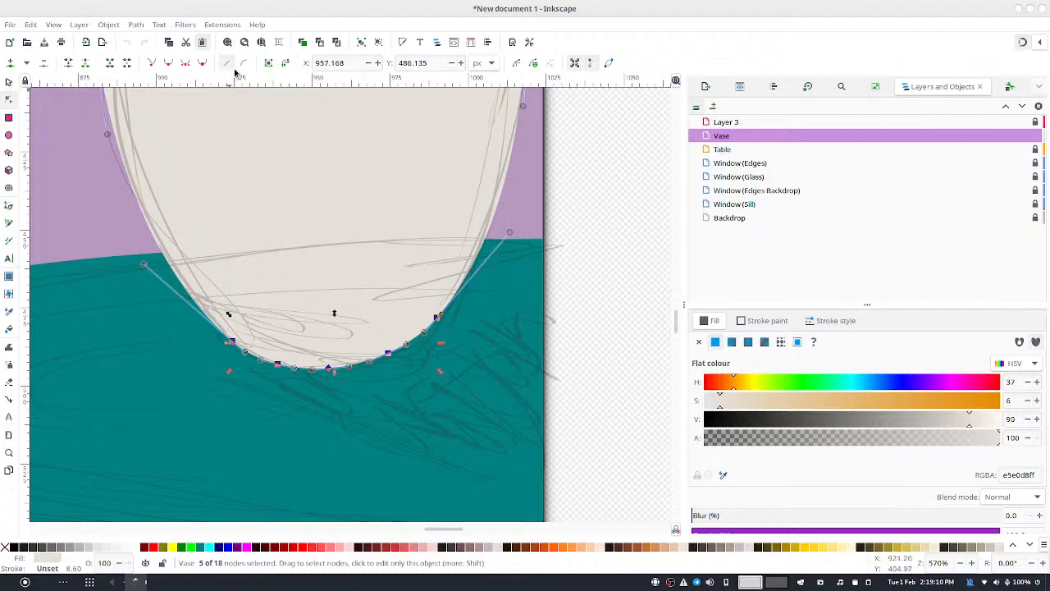
{"action": "left_click", "coordinate": [205, 61]}
{"action": "key", "text": "Escape"}
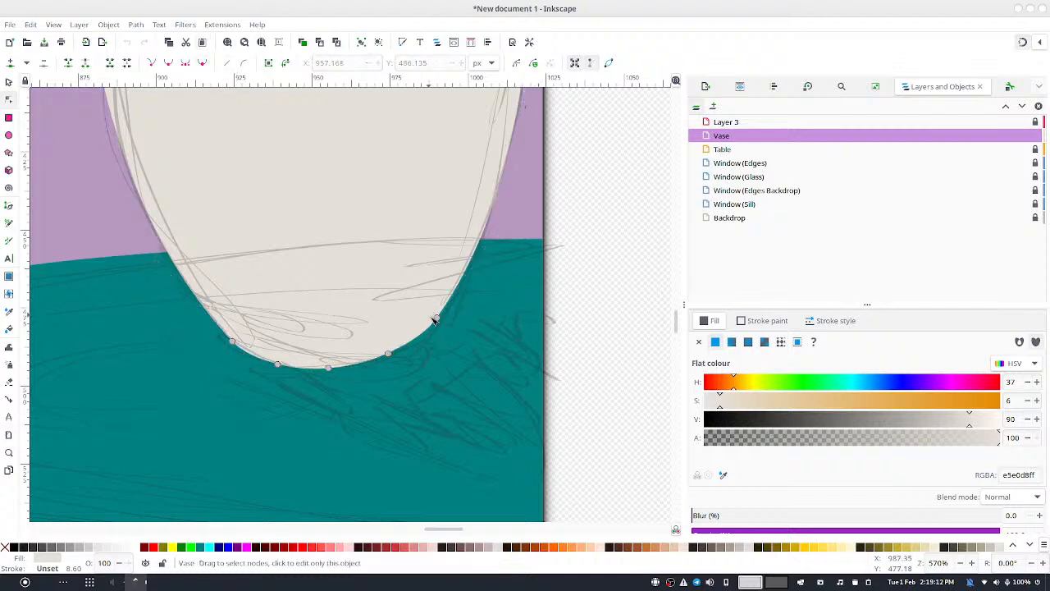
{"action": "mouse_move", "coordinate": [436, 320]}
{"action": "left_mouse_down"}
{"action": "mouse_move", "coordinate": [457, 310]}
{"action": "mouse_move", "coordinate": [445, 311]}
{"action": "left_mouse_up"}
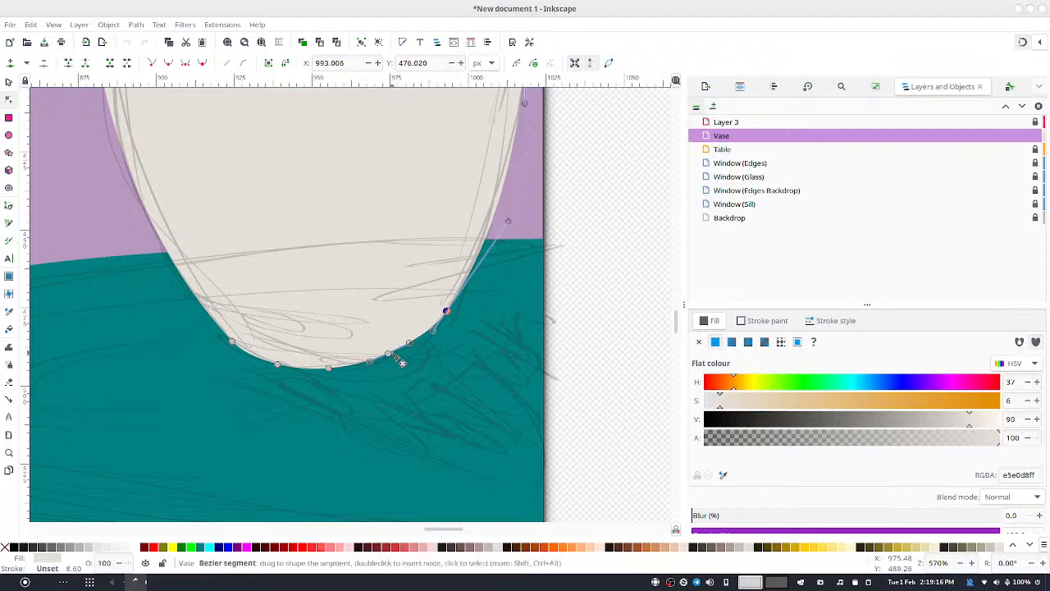
Move the vase's base nodes onto the sketched curve to round the base, placing the bottom middle node at about X 954, Y 497 px
{"action": "mouse_move", "coordinate": [388, 353]}
{"action": "left_mouse_down"}
{"action": "mouse_move", "coordinate": [408, 361]}
{"action": "mouse_move", "coordinate": [403, 351]}
{"action": "left_mouse_up"}
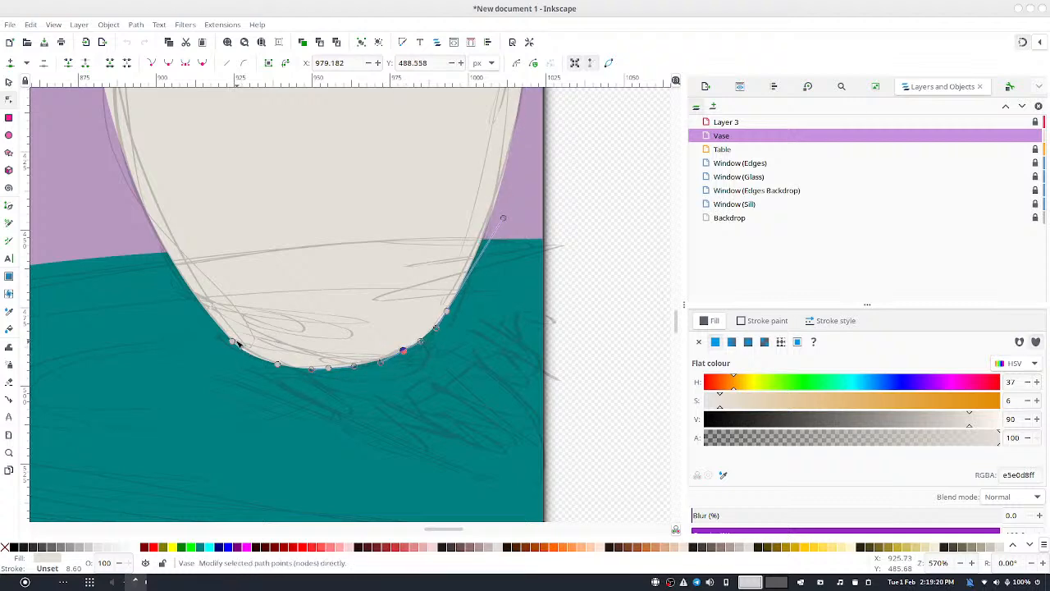
{"action": "left_click_drag", "start_coordinate": [236, 342], "coordinate": [166, 264]}
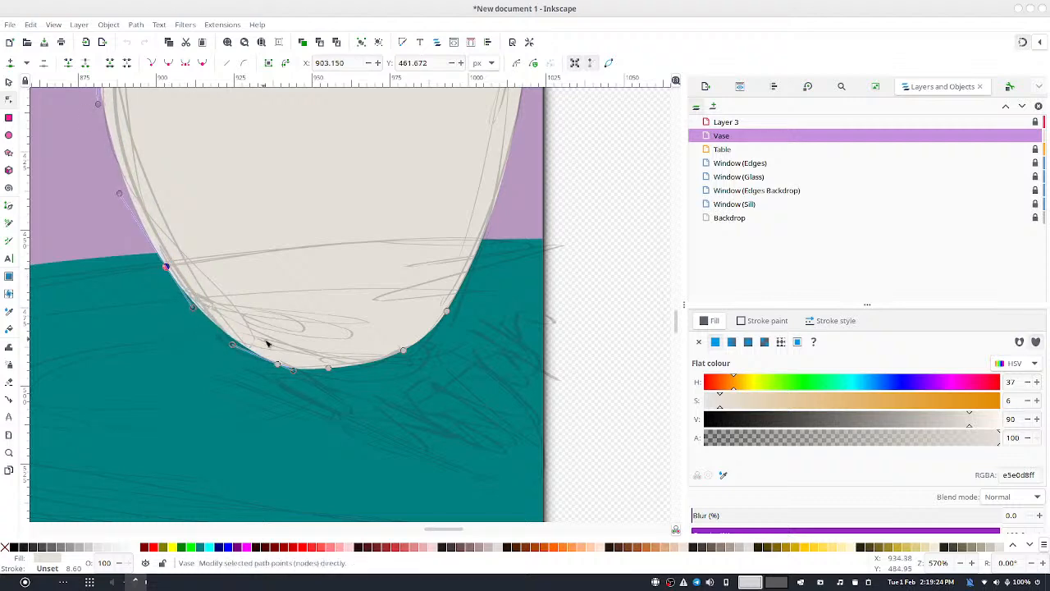
{"action": "left_click_drag", "start_coordinate": [278, 364], "coordinate": [252, 355]}
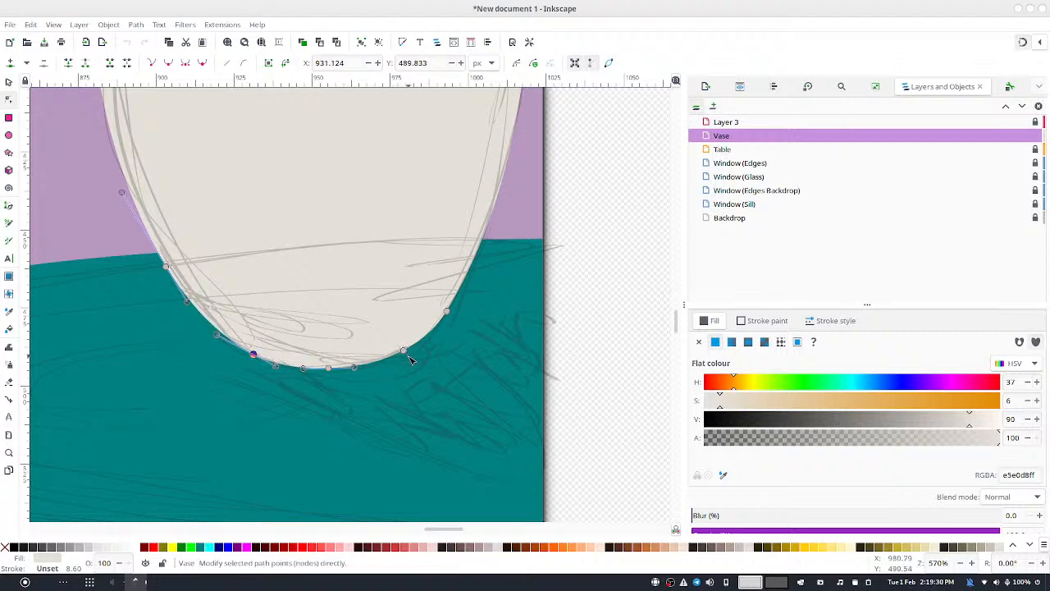
{"action": "left_click_drag", "start_coordinate": [404, 351], "coordinate": [413, 353]}
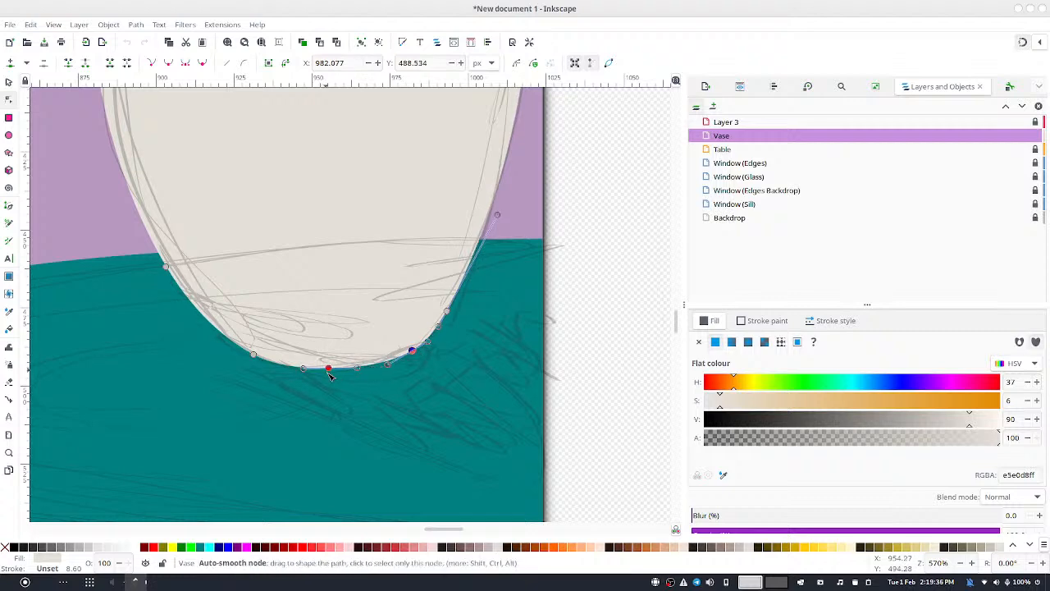
{"action": "left_click_drag", "start_coordinate": [329, 371], "coordinate": [326, 375]}
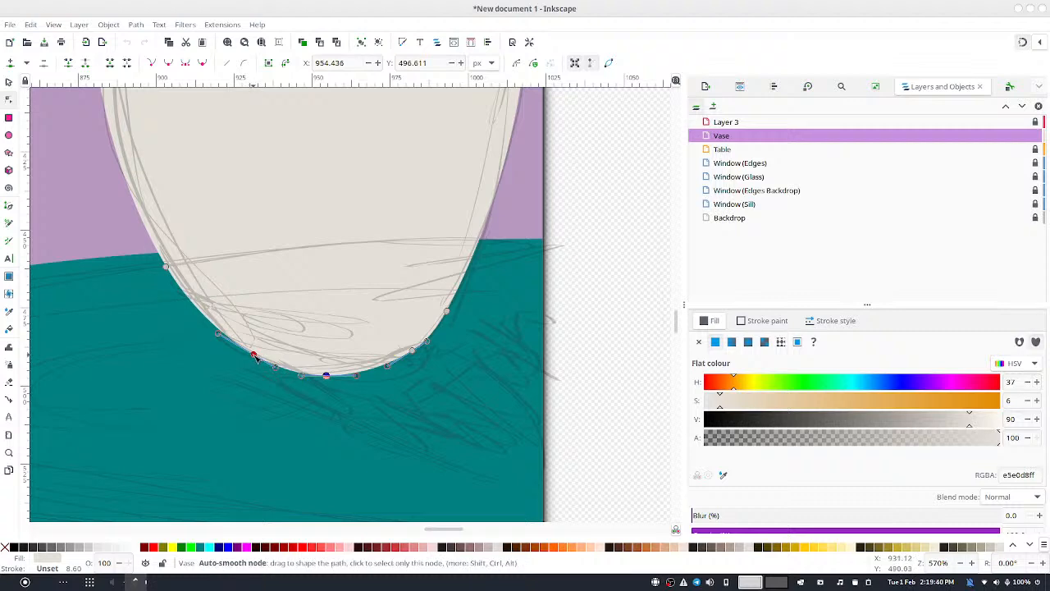
{"action": "mouse_move", "coordinate": [255, 355]}
{"action": "left_mouse_down"}
{"action": "mouse_move", "coordinate": [244, 362]}
{"action": "mouse_move", "coordinate": [259, 368]}
{"action": "mouse_move", "coordinate": [250, 355]}
{"action": "left_mouse_up"}
{"action": "left_click", "coordinate": [534, 220]}
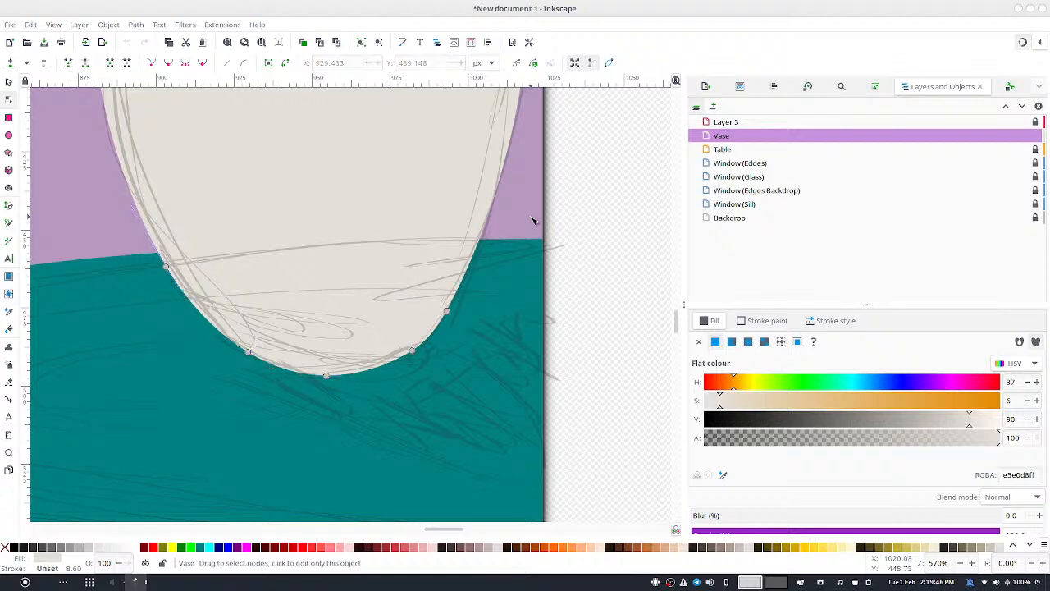
Hide the Layer 3 sketch to check the vase against the whole page, and show the sketch again
{"action": "scroll", "coordinate": [531, 205], "scroll_direction": "down", "scroll_amount": 8}
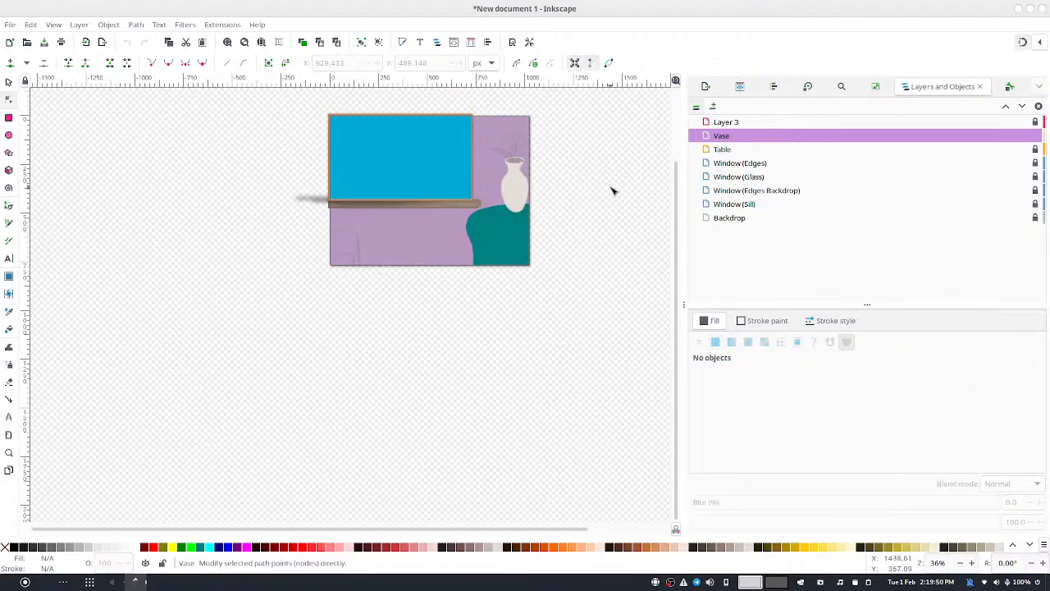
{"action": "left_click", "coordinate": [9, 82]}
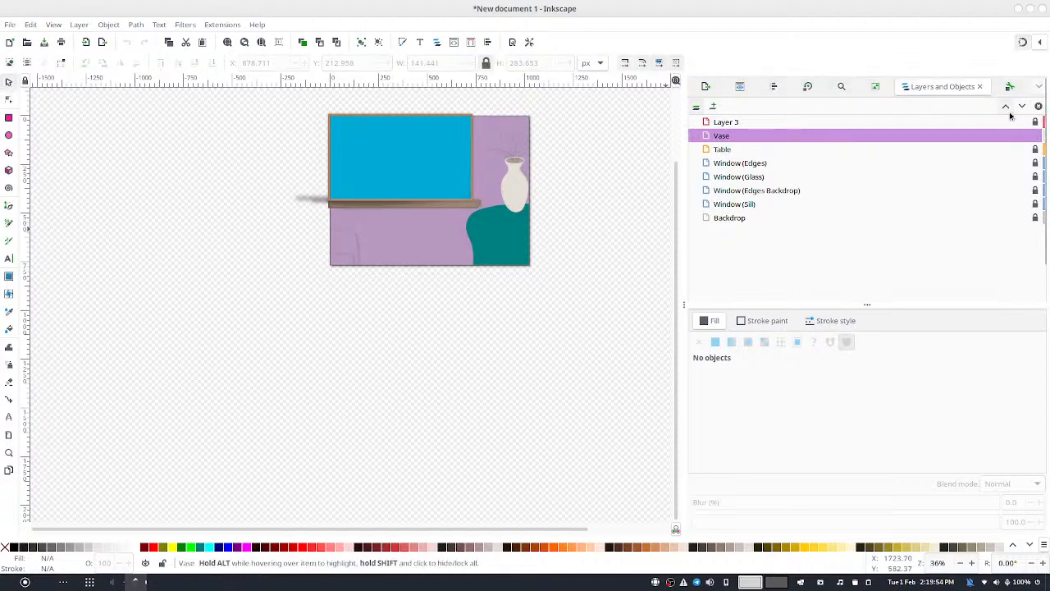
{"action": "scroll", "coordinate": [1024, 122], "scroll_direction": "down", "scroll_amount": 1}
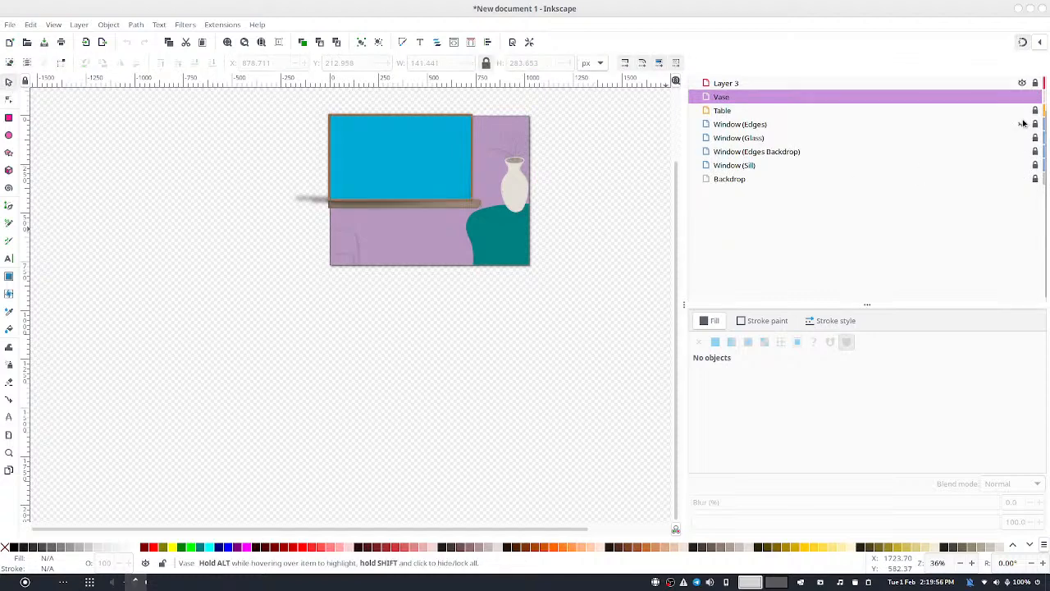
{"action": "scroll", "coordinate": [1023, 122], "scroll_direction": "up", "scroll_amount": 1}
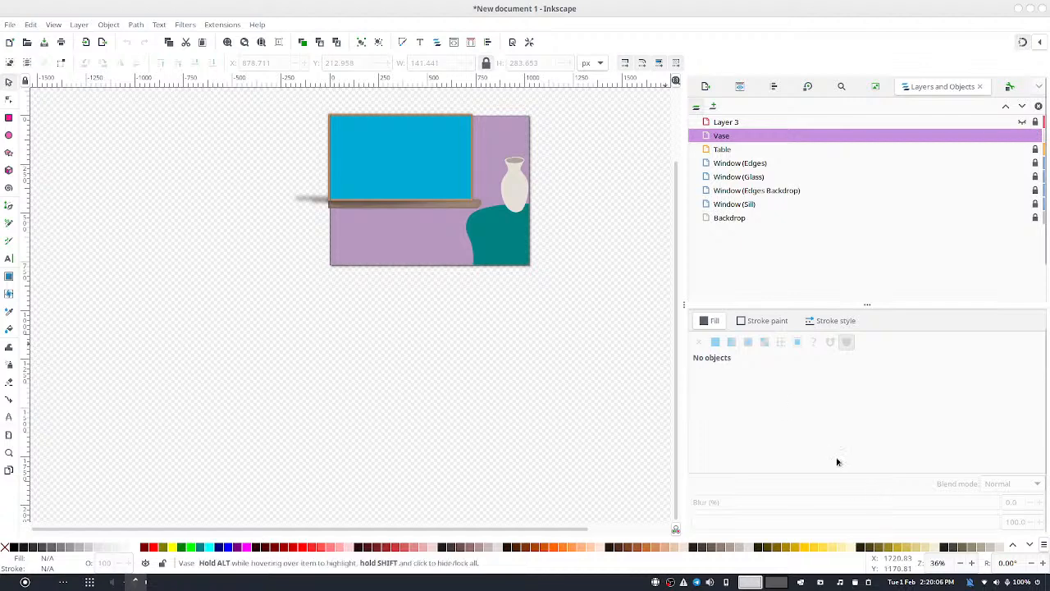
{"action": "left_click", "coordinate": [264, 45]}
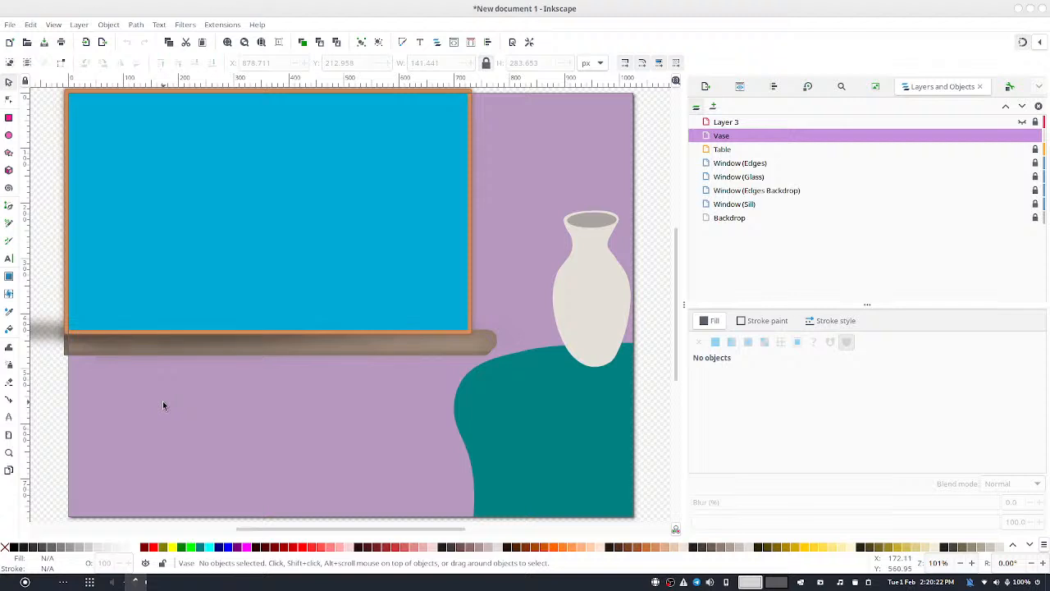
{"action": "left_click", "coordinate": [1022, 123]}
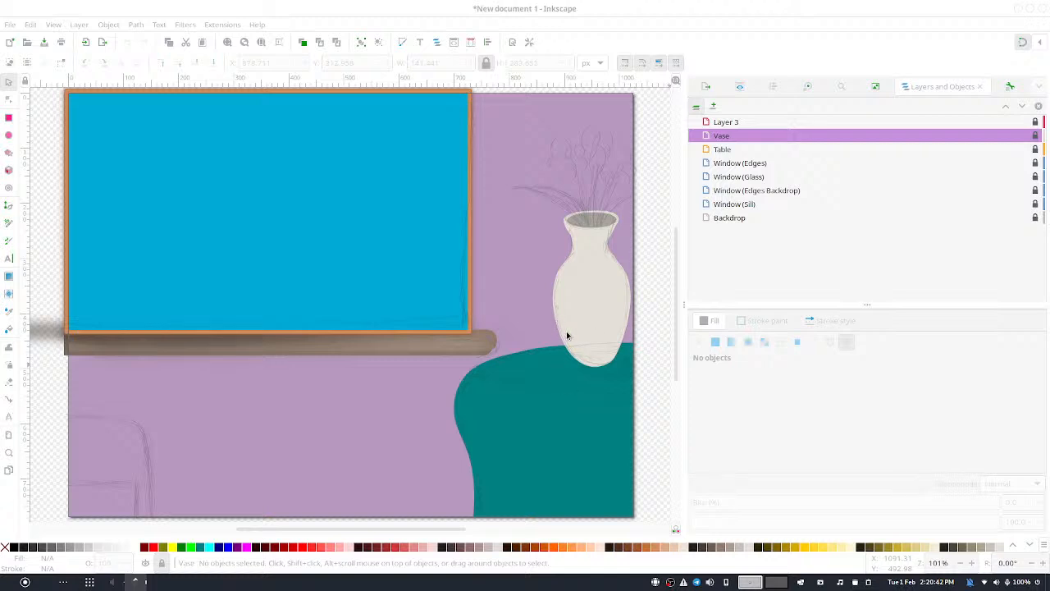
Add a layer named Vase (Shadow) below the Vase layer and draw an ellipse about 91 px wide and 47 px high under the vase's base
{"action": "key", "text": "Return"}
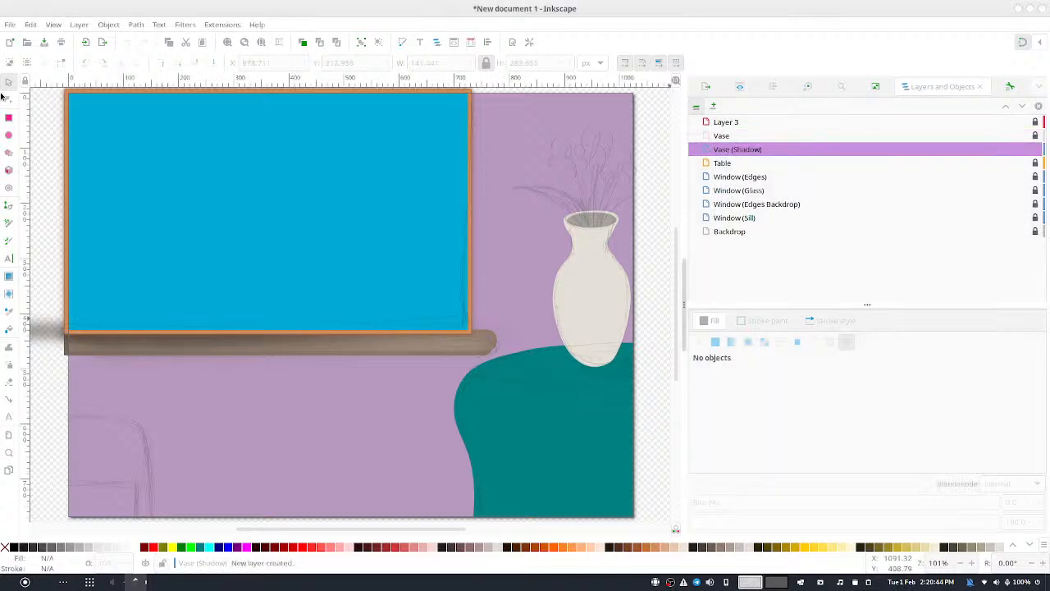
{"action": "left_click", "coordinate": [8, 134]}
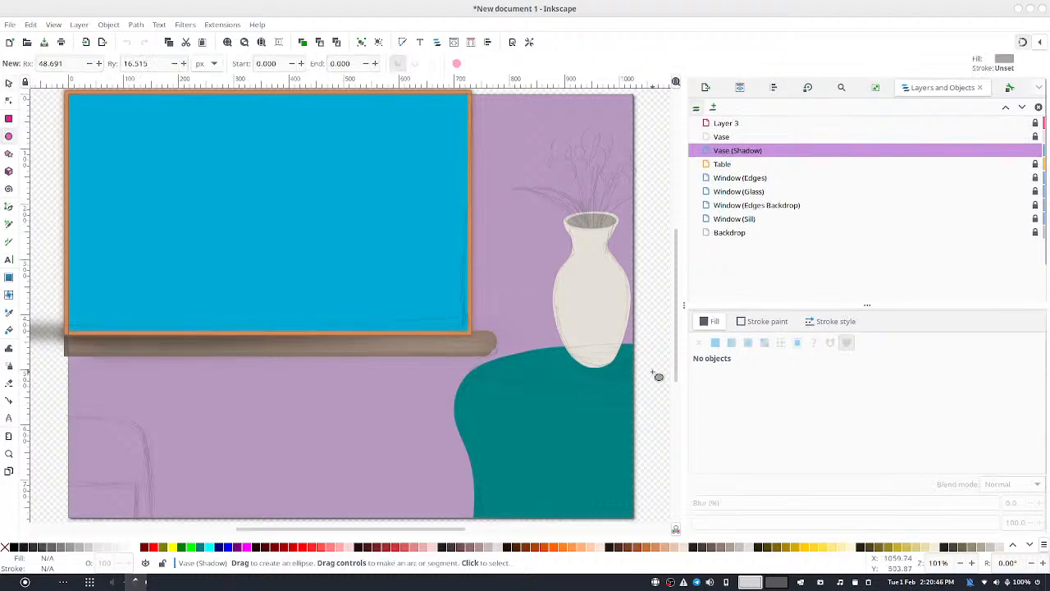
{"action": "left_click_drag", "start_coordinate": [589, 355], "coordinate": [632, 375]}
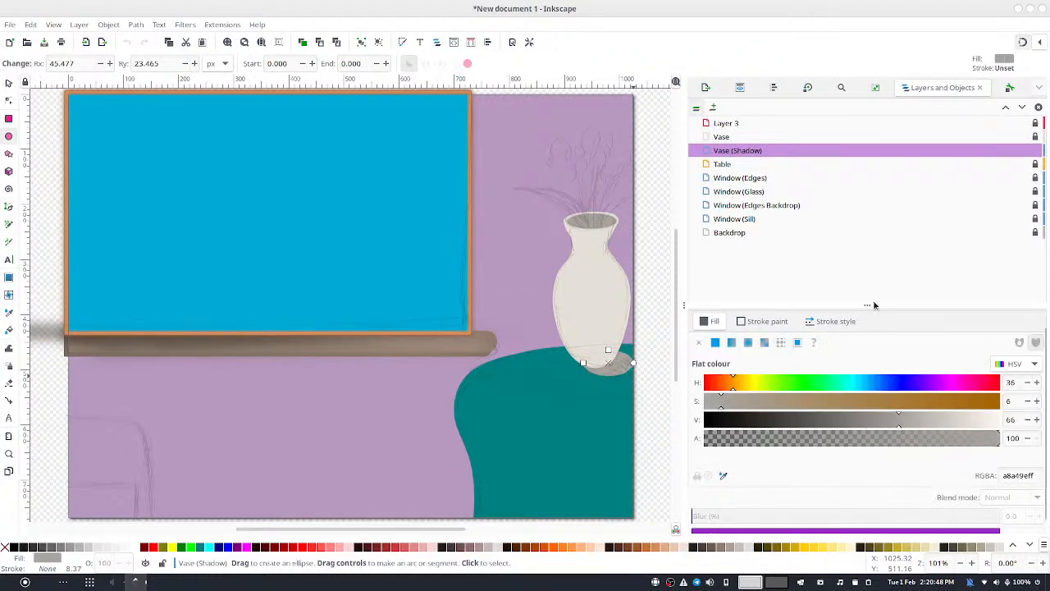
Change the shadow ellipse's flat fill to black
{"action": "scroll", "coordinate": [639, 221], "scroll_direction": "right", "scroll_amount": 1}
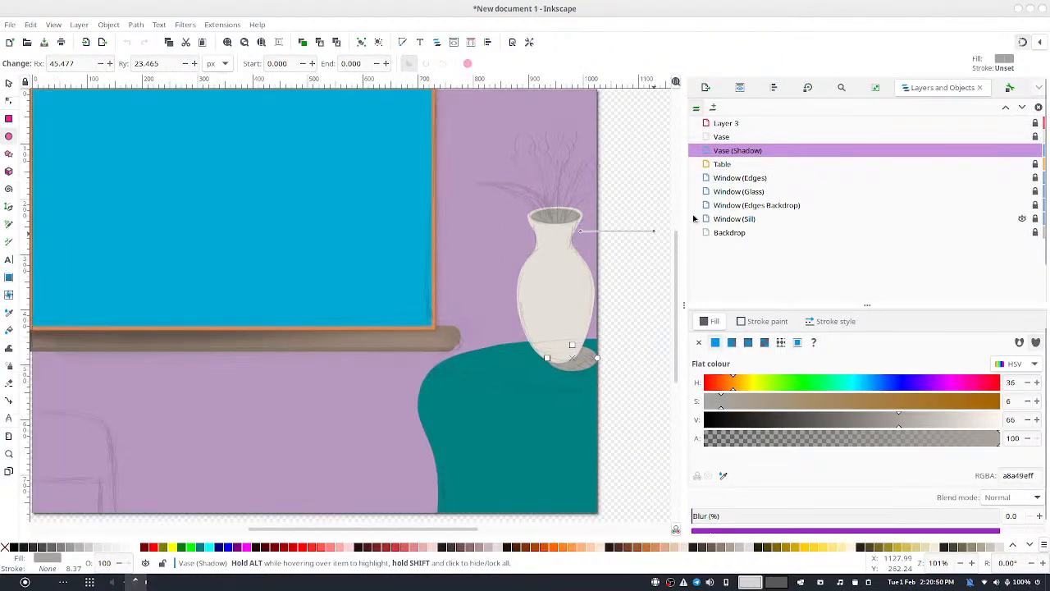
{"action": "scroll", "coordinate": [628, 265], "scroll_direction": "right", "scroll_amount": 3}
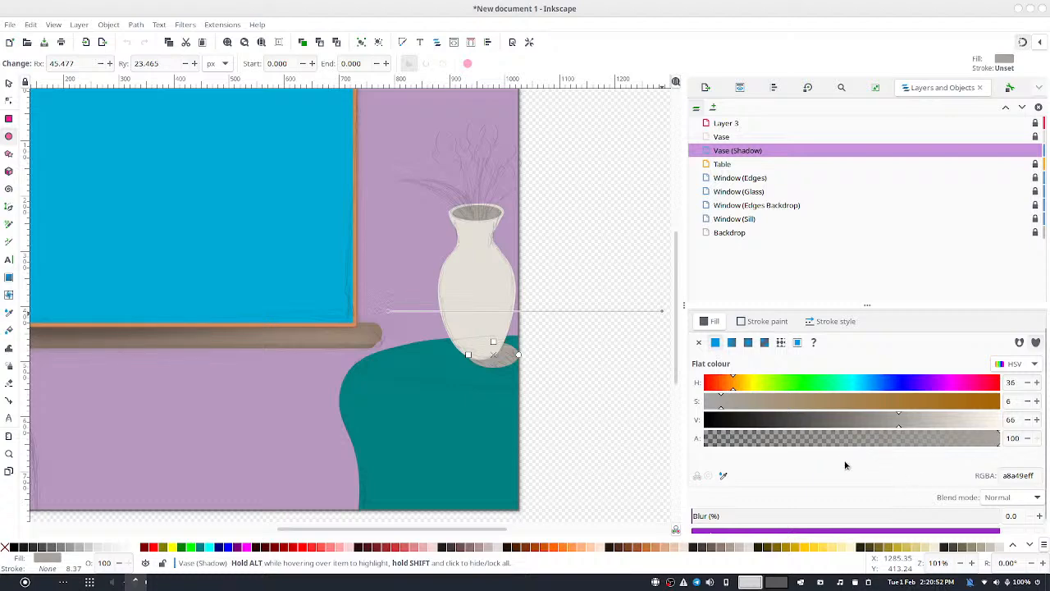
{"action": "left_click_drag", "start_coordinate": [725, 423], "coordinate": [670, 425]}
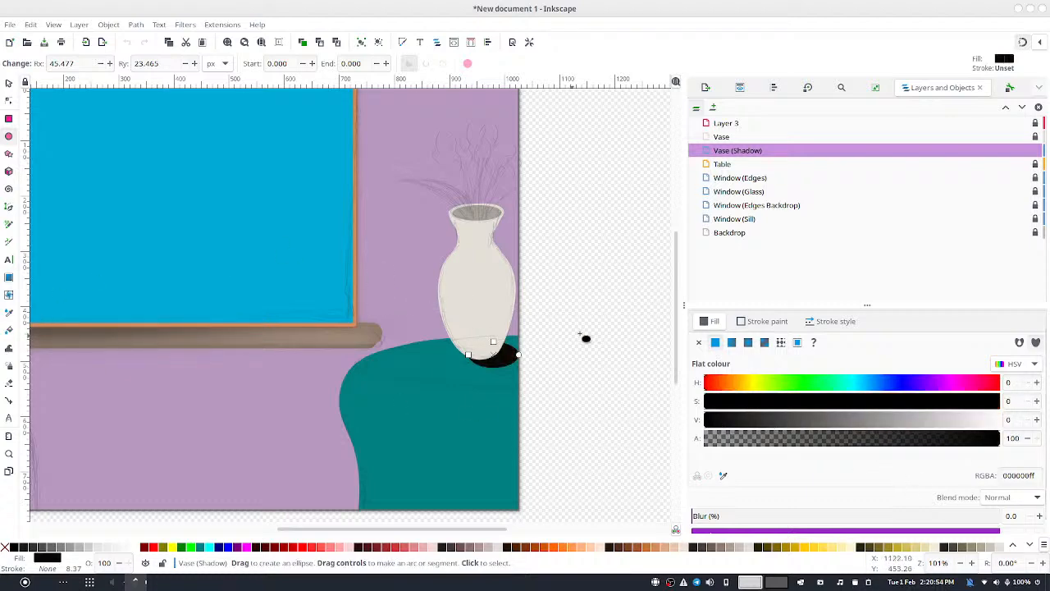
Flatten the shadow ellipse to about 31 px high and reposition it under the vase's base at about X 927, Y 472 px
{"action": "left_click_drag", "start_coordinate": [556, 344], "coordinate": [523, 342]}
{"action": "scroll", "coordinate": [434, 384], "scroll_direction": "up", "scroll_amount": 4}
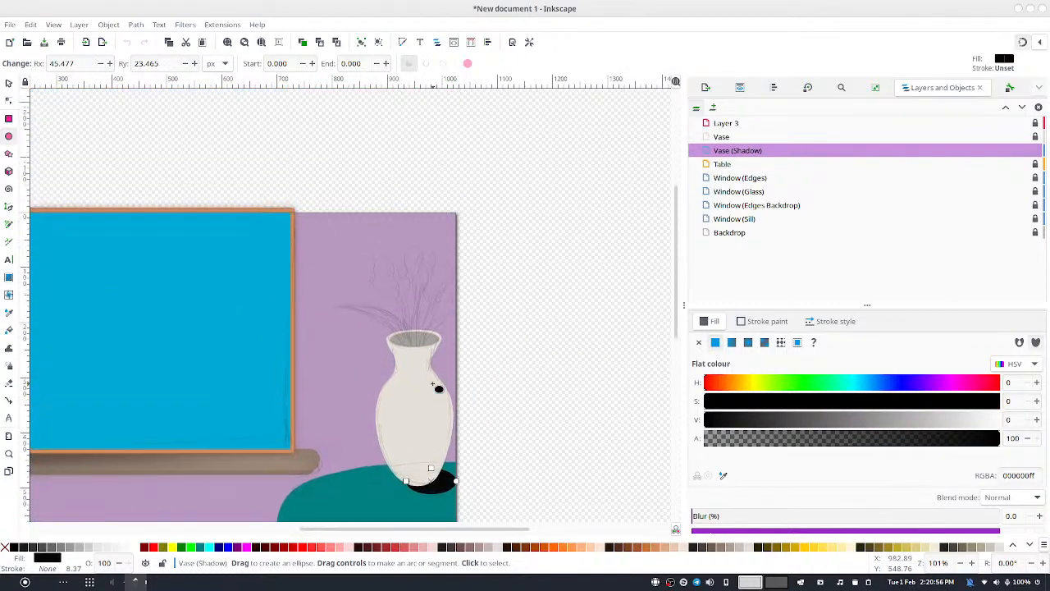
{"action": "scroll", "coordinate": [433, 384], "scroll_direction": "down", "scroll_amount": 4}
{"action": "scroll", "coordinate": [439, 388], "scroll_direction": "up", "scroll_amount": 8}
{"action": "scroll", "coordinate": [445, 389], "scroll_direction": "down", "scroll_amount": 4}
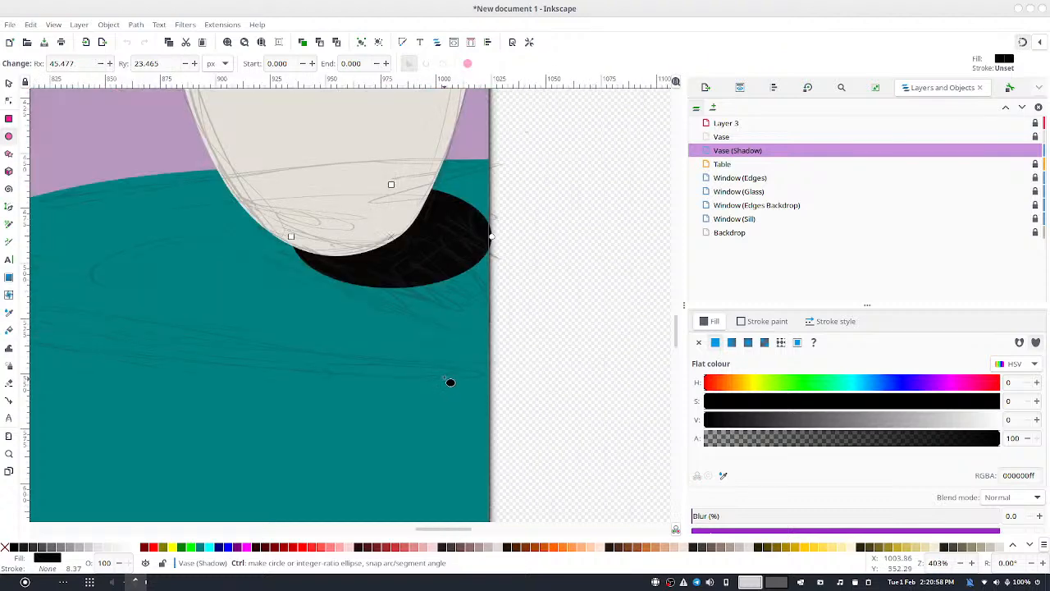
{"action": "scroll", "coordinate": [449, 382], "scroll_direction": "up", "scroll_amount": 3}
{"action": "left_click_drag", "start_coordinate": [478, 279], "coordinate": [520, 421]}
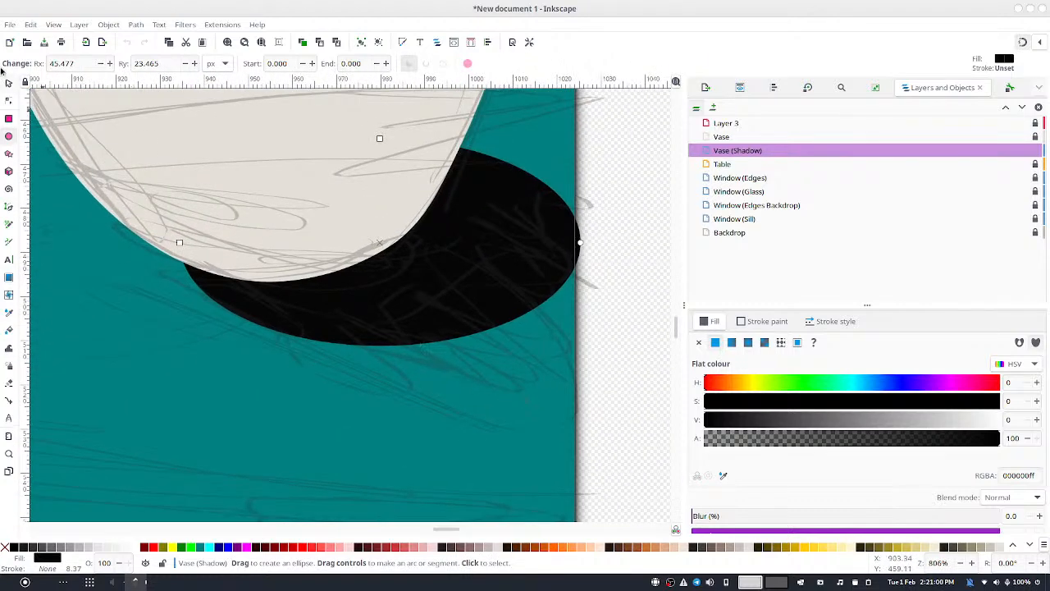
{"action": "left_click", "coordinate": [8, 83]}
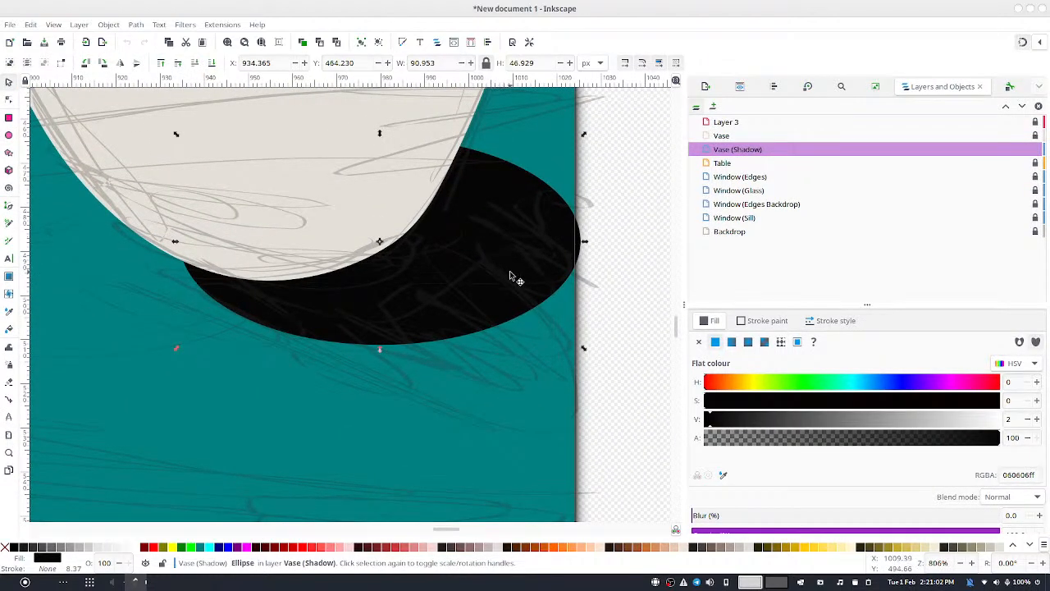
{"action": "key", "text": "Escape"}
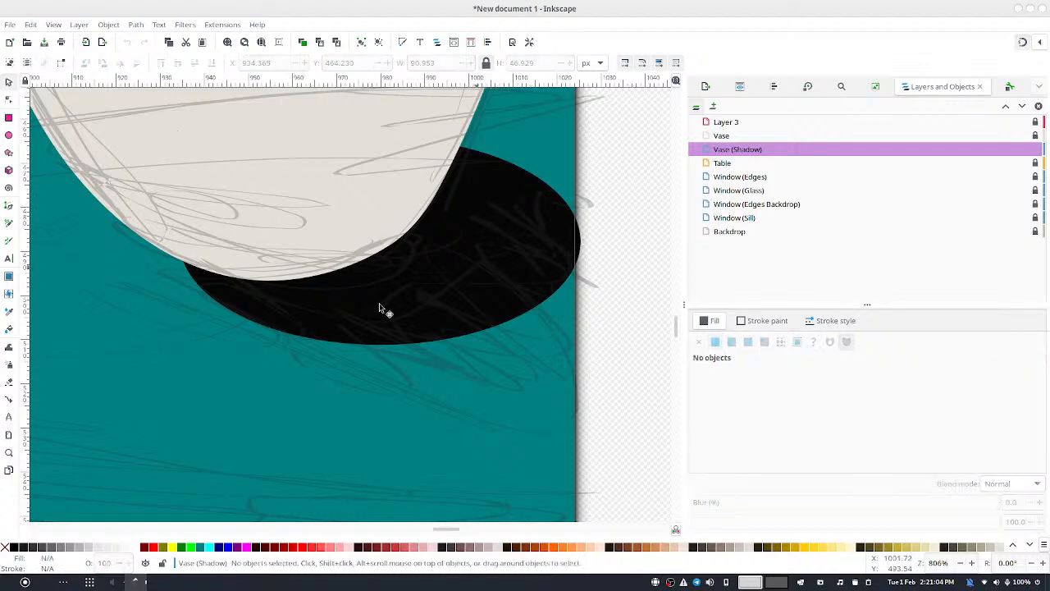
{"action": "left_click", "coordinate": [379, 304]}
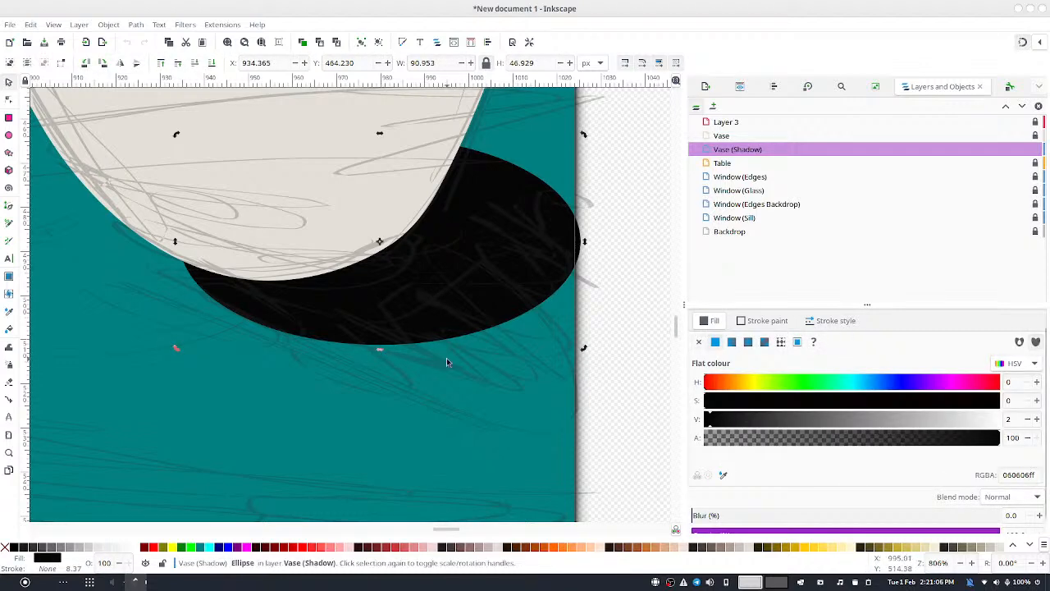
{"action": "left_click", "coordinate": [601, 303]}
{"action": "left_click", "coordinate": [496, 322]}
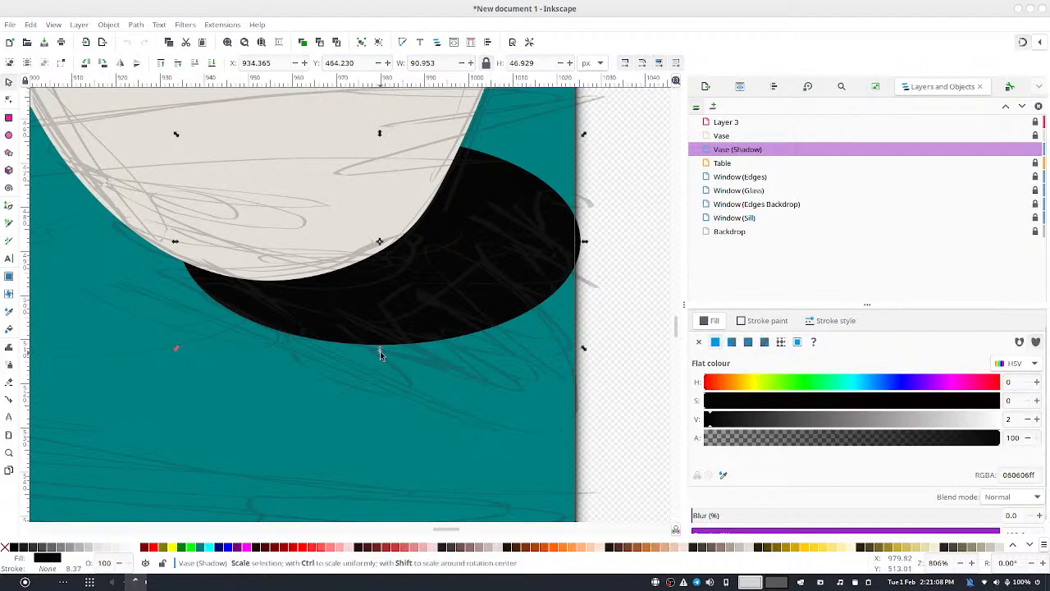
{"action": "left_click_drag", "start_coordinate": [380, 351], "coordinate": [447, 282]}
{"action": "left_click_drag", "start_coordinate": [541, 189], "coordinate": [497, 227]}
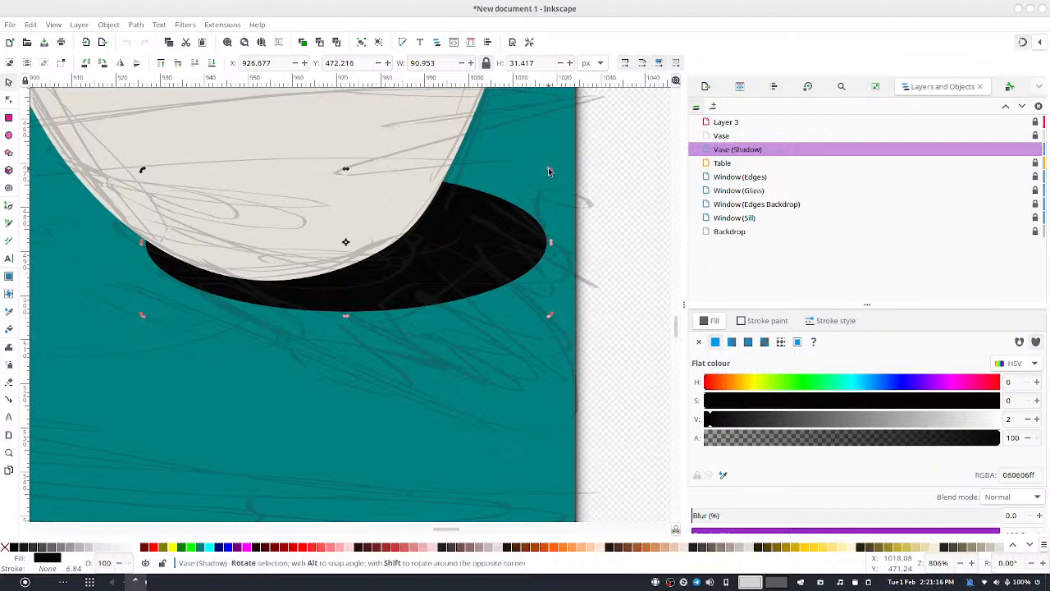
Rotate the shadow ellipse slightly clockwise and skew it to fit the vase's base, about 86.8 px wide and 32.9 px high
{"action": "left_click_drag", "start_coordinate": [550, 167], "coordinate": [575, 190]}
{"action": "key", "text": "Escape"}
{"action": "left_click", "coordinate": [541, 297]}
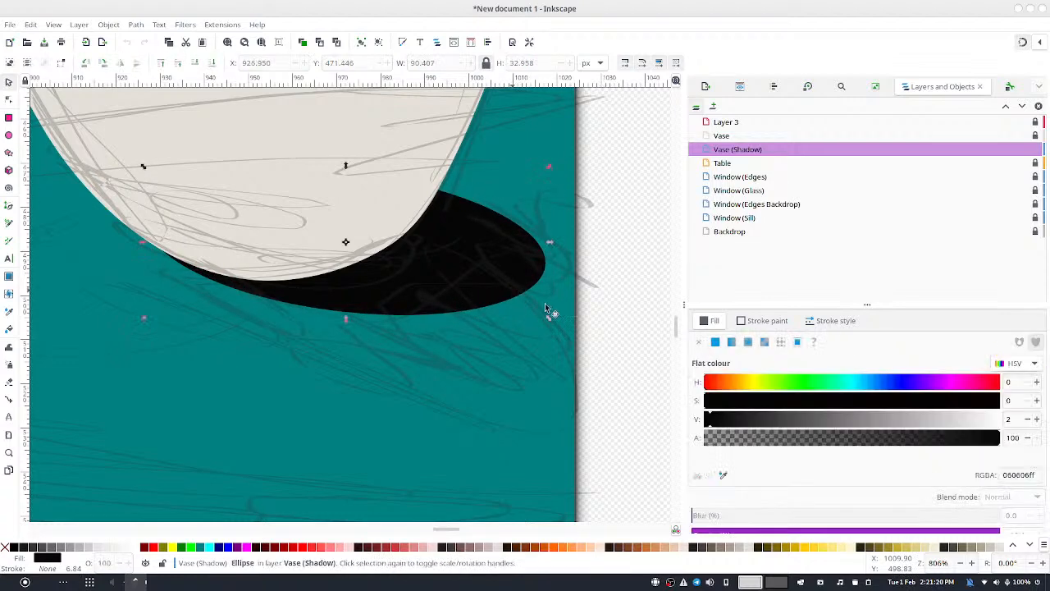
{"action": "left_click", "coordinate": [545, 303]}
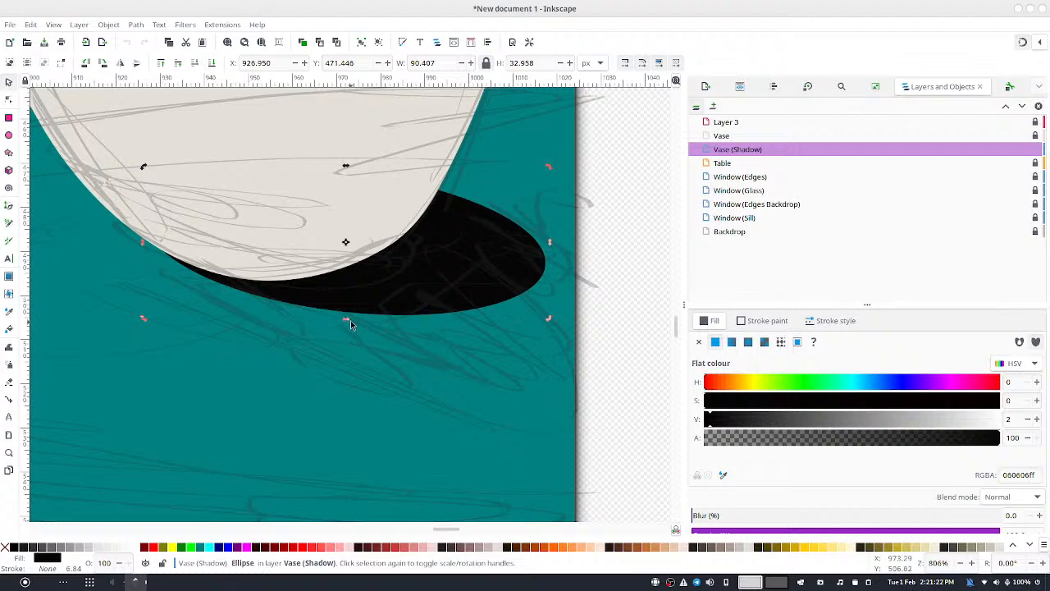
{"action": "left_click_drag", "start_coordinate": [349, 321], "coordinate": [300, 307]}
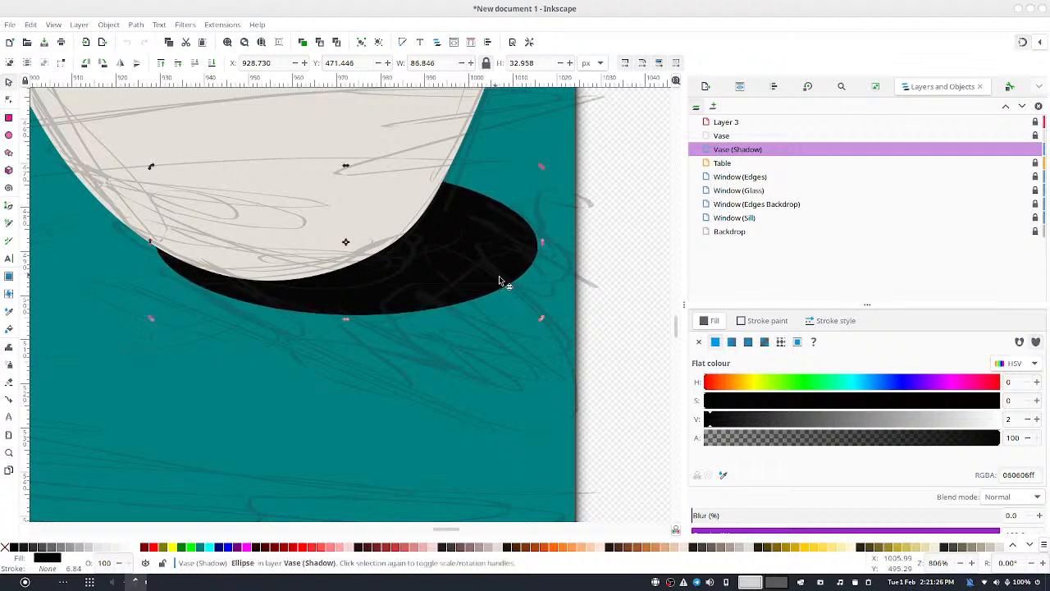
{"action": "mouse_move", "coordinate": [540, 243]}
{"action": "left_mouse_down"}
{"action": "mouse_move", "coordinate": [559, 273]}
{"action": "mouse_move", "coordinate": [543, 243]}
{"action": "left_mouse_up"}
{"action": "left_click", "coordinate": [621, 246]}
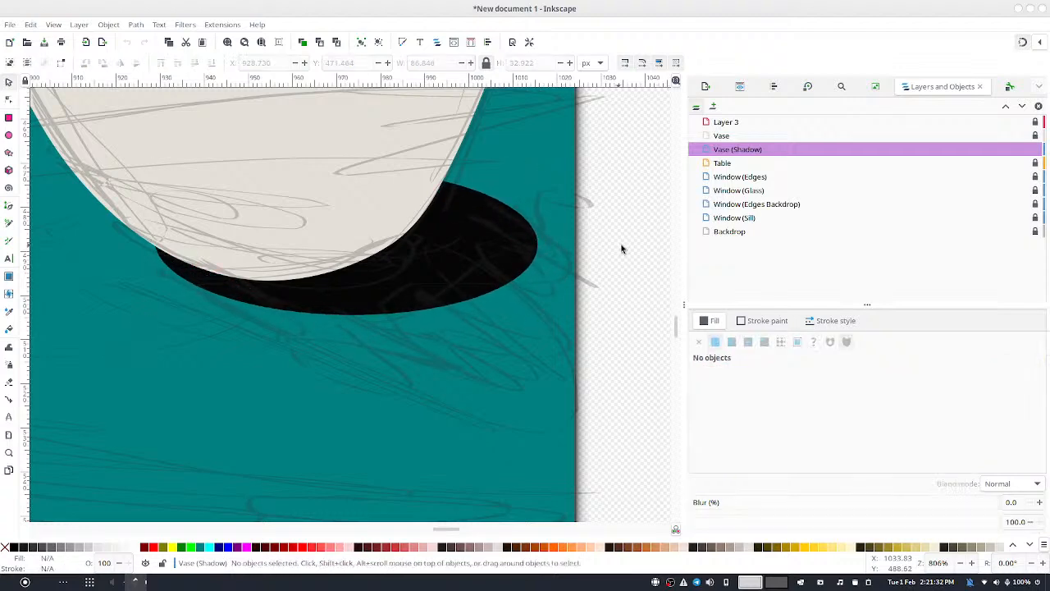
Apply a radial gradient fill to the shadow ellipse and set its outer stop to value 0 with 36% alpha
{"action": "left_click", "coordinate": [472, 250]}
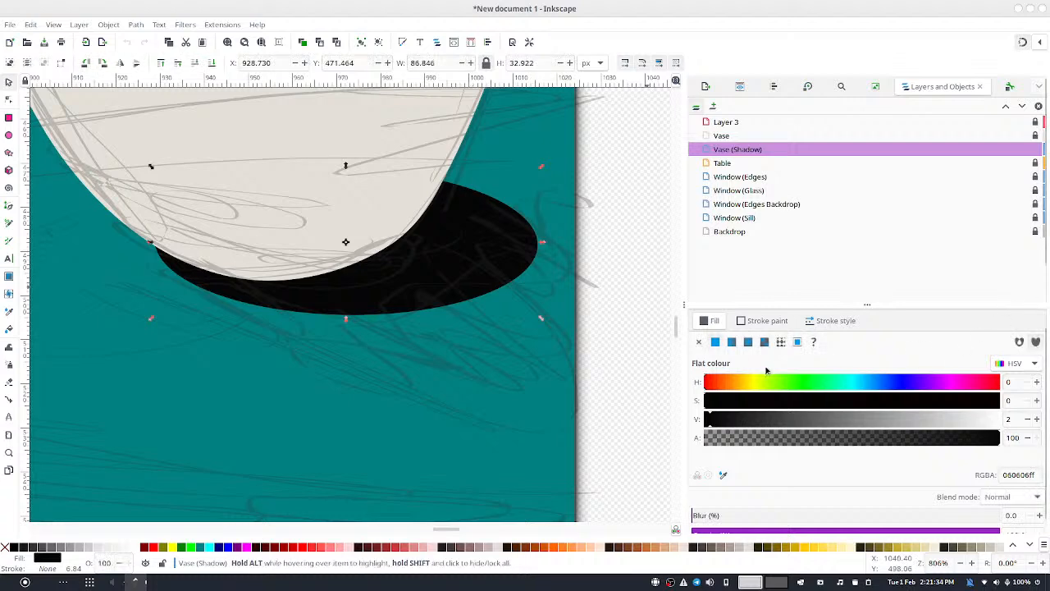
{"action": "left_click", "coordinate": [745, 343]}
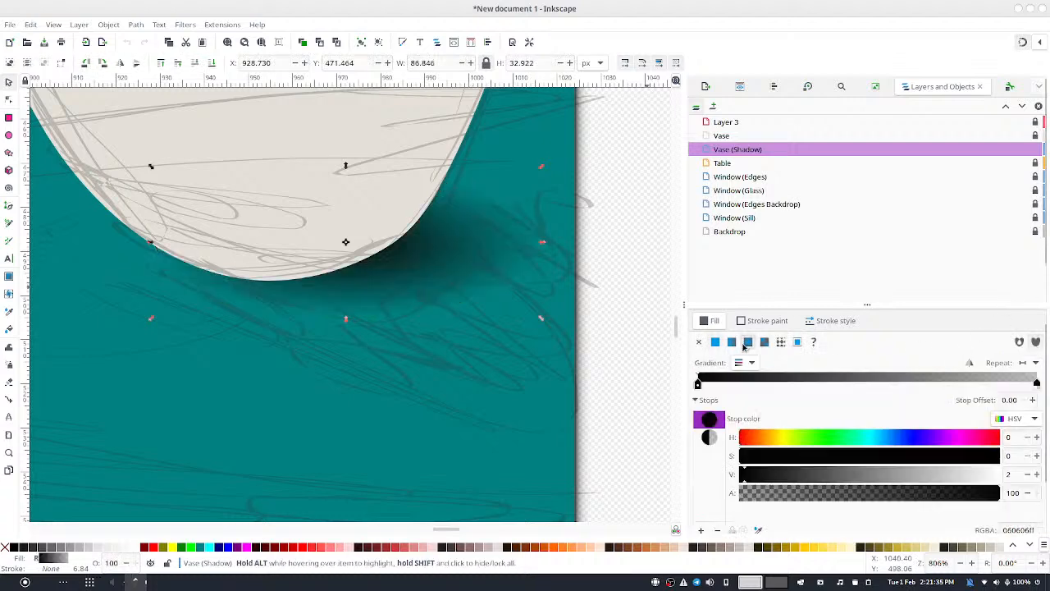
{"action": "left_click", "coordinate": [703, 436]}
{"action": "left_click", "coordinate": [826, 492]}
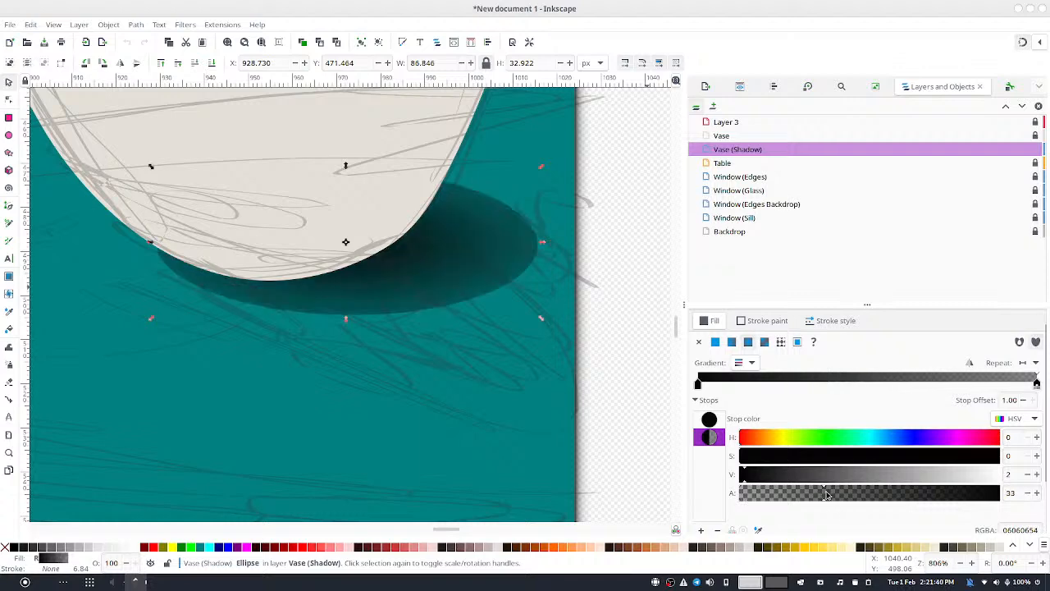
{"action": "left_click", "coordinate": [1037, 494]}
{"action": "left_click", "coordinate": [1037, 494]}
{"action": "left_click", "coordinate": [1037, 494]}
{"action": "left_click", "coordinate": [1028, 476]}
{"action": "left_click", "coordinate": [1028, 476]}
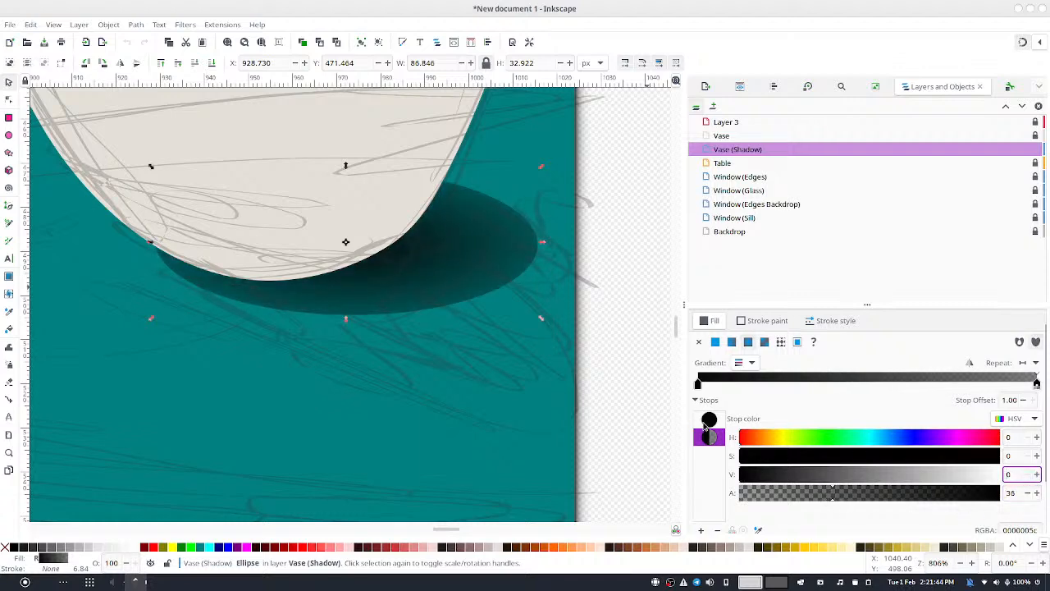
Set the inner stop of the shadow's radial gradient to value 0 with 64% alpha
{"action": "left_click", "coordinate": [710, 420]}
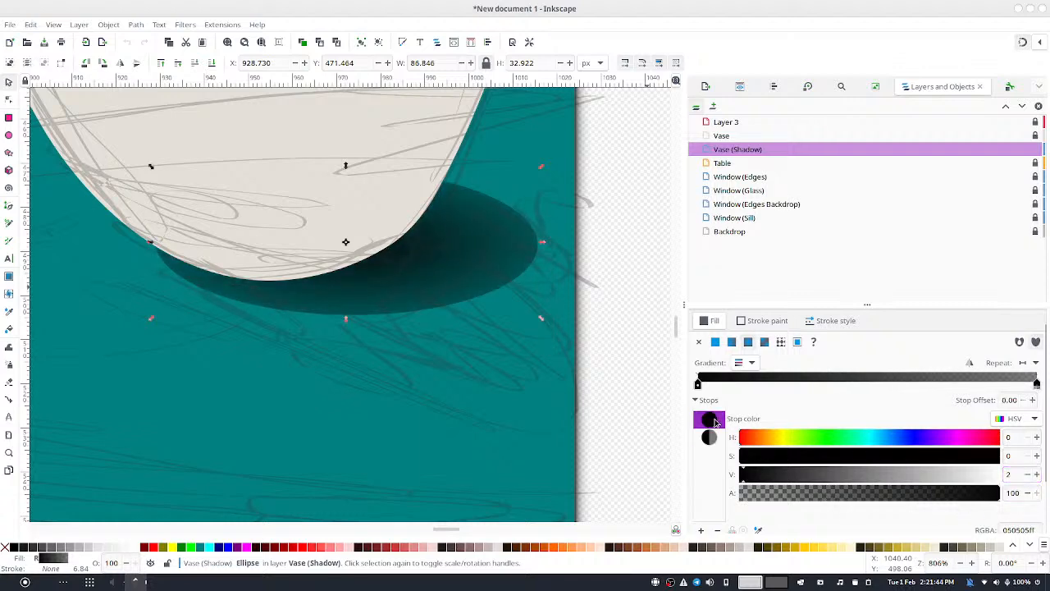
{"action": "left_click", "coordinate": [1028, 474]}
{"action": "left_click", "coordinate": [1027, 474]}
{"action": "left_click", "coordinate": [900, 498]}
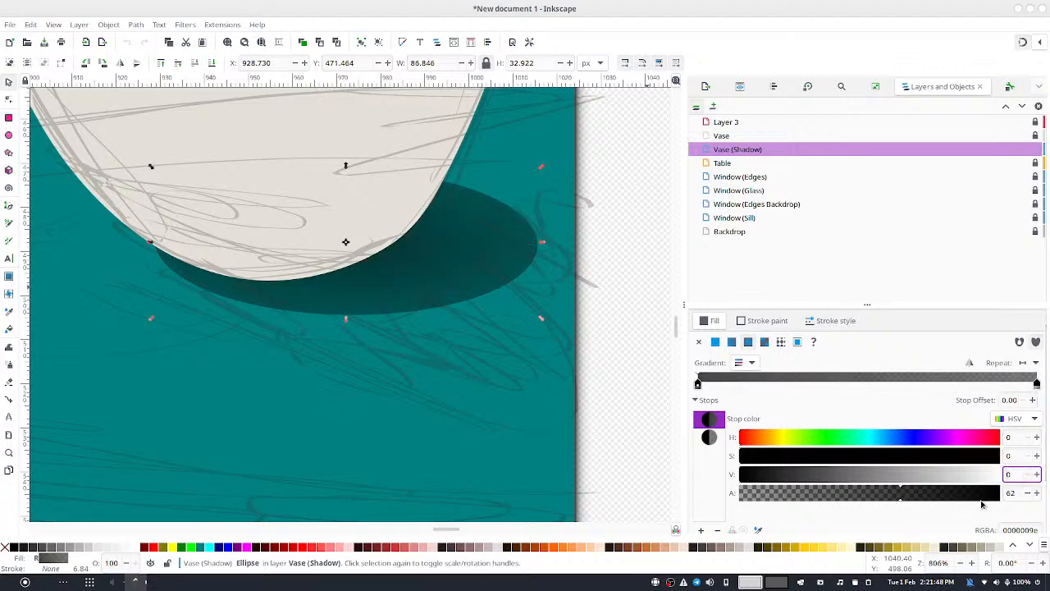
{"action": "left_click", "coordinate": [1037, 494]}
{"action": "left_click", "coordinate": [1037, 493]}
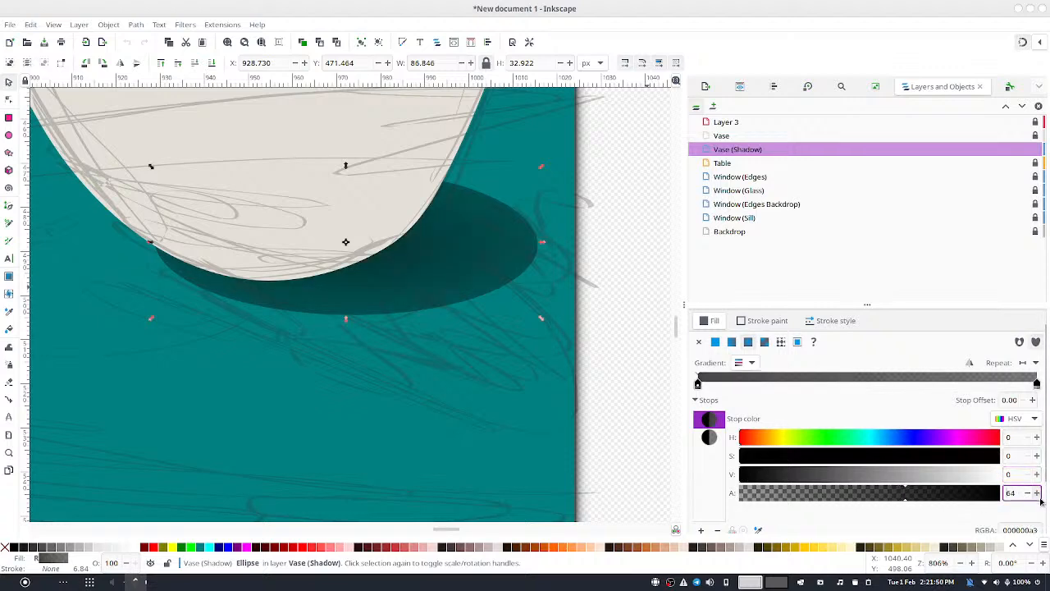
Set the shadow ellipse's blur to 57.5% and its opacity to 17.6%
{"action": "scroll", "coordinate": [1040, 493], "scroll_direction": "down", "scroll_amount": 2}
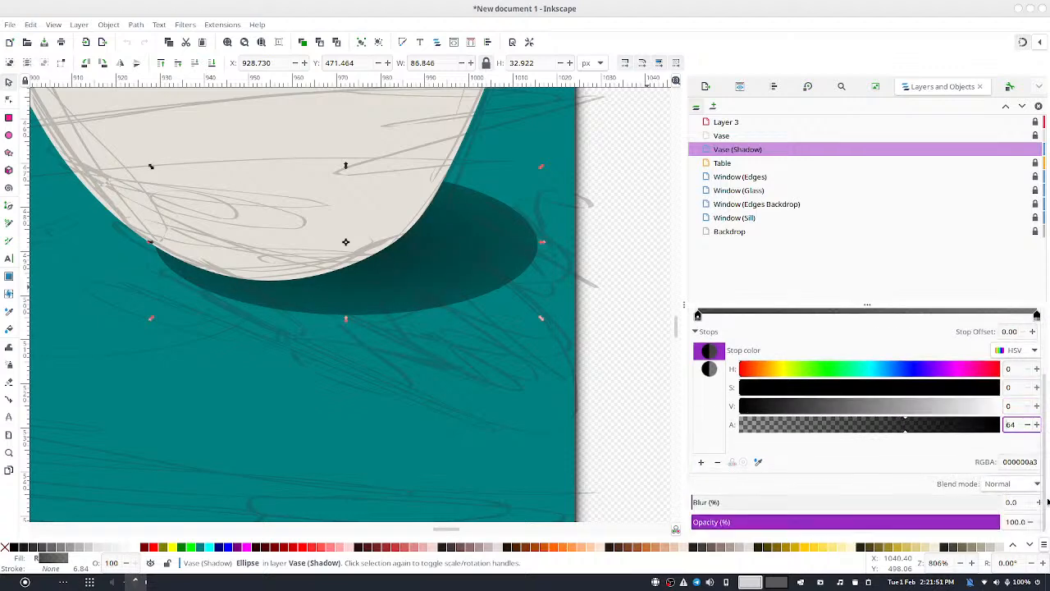
{"action": "left_click", "coordinate": [842, 503]}
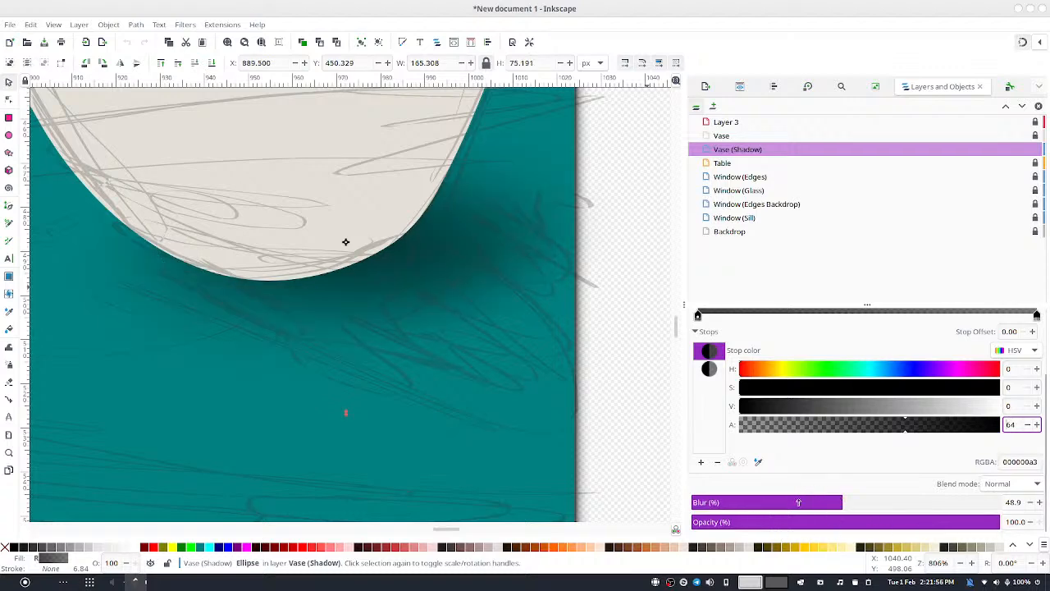
{"action": "left_click_drag", "start_coordinate": [800, 502], "coordinate": [868, 518]}
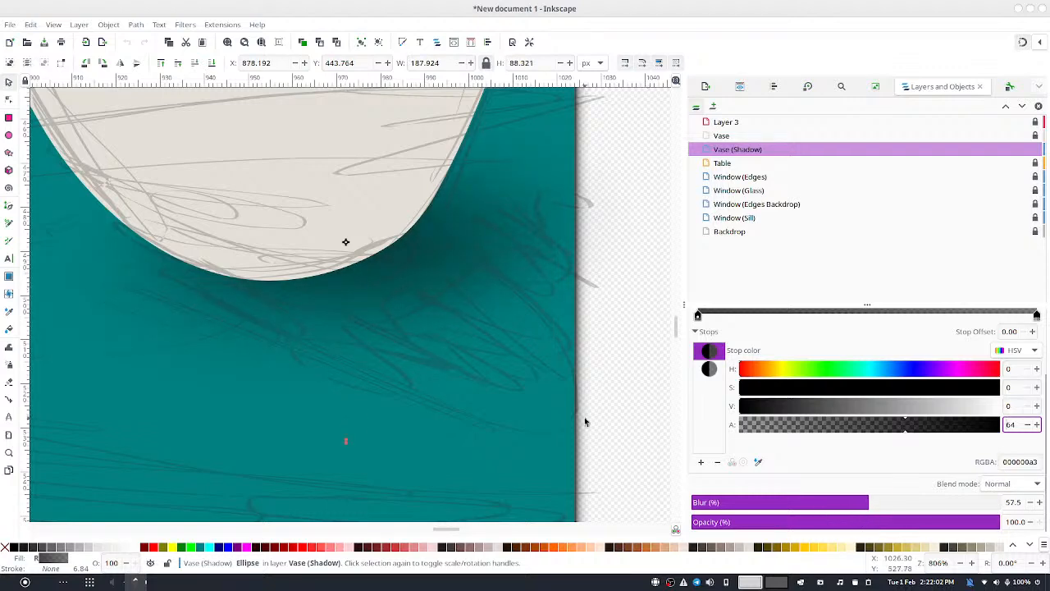
{"action": "left_click_drag", "start_coordinate": [873, 526], "coordinate": [745, 524]}
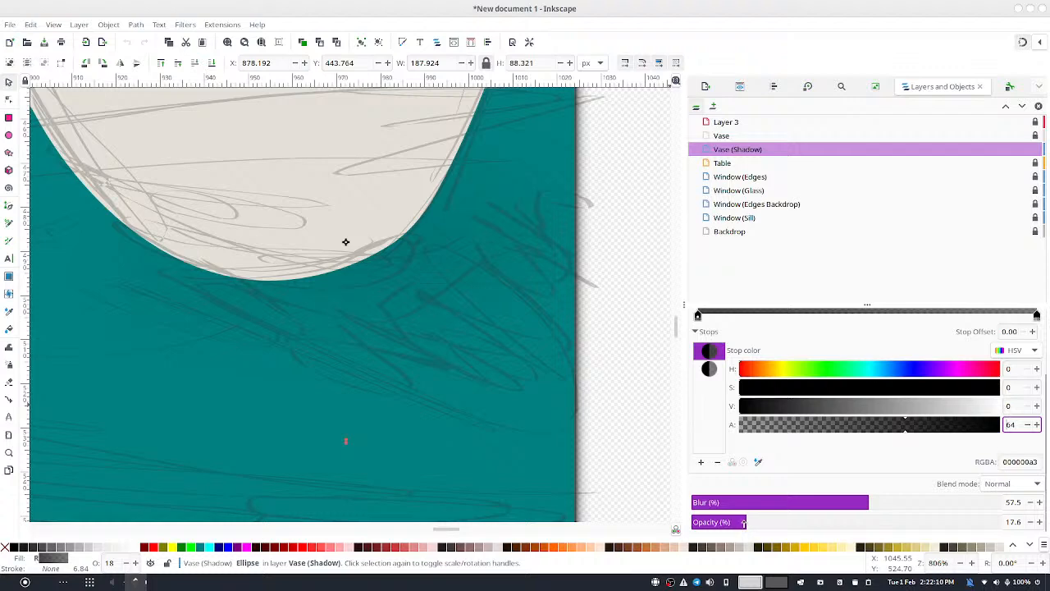
{"action": "double_click", "coordinate": [1019, 521]}
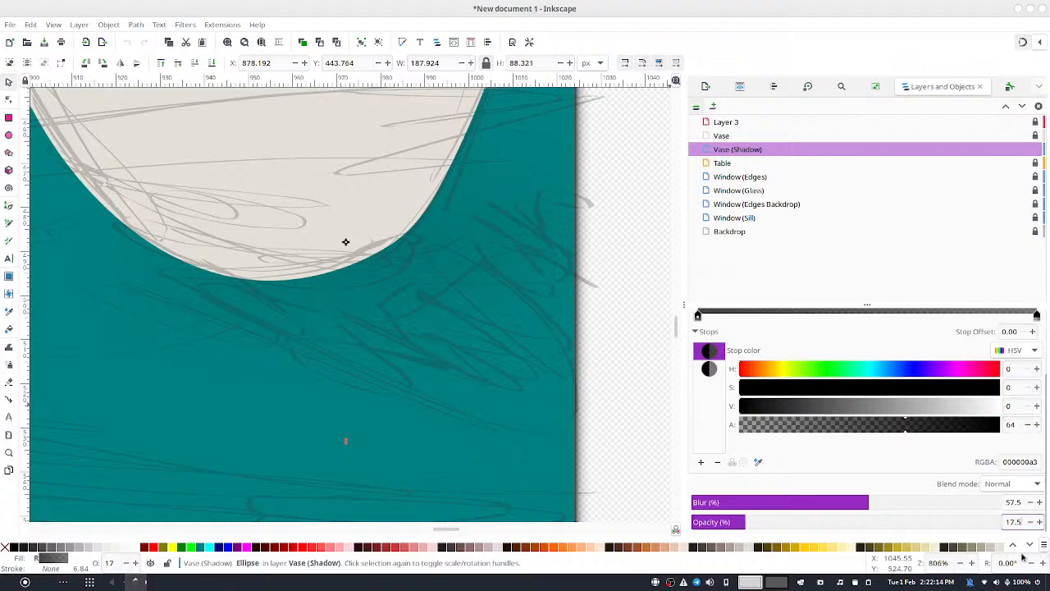
{"action": "key", "text": "shift+Left"}
{"action": "type", "text": "6"}
Increase the shadow ellipse's blur to 73.6%
{"action": "left_click", "coordinate": [1039, 502]}
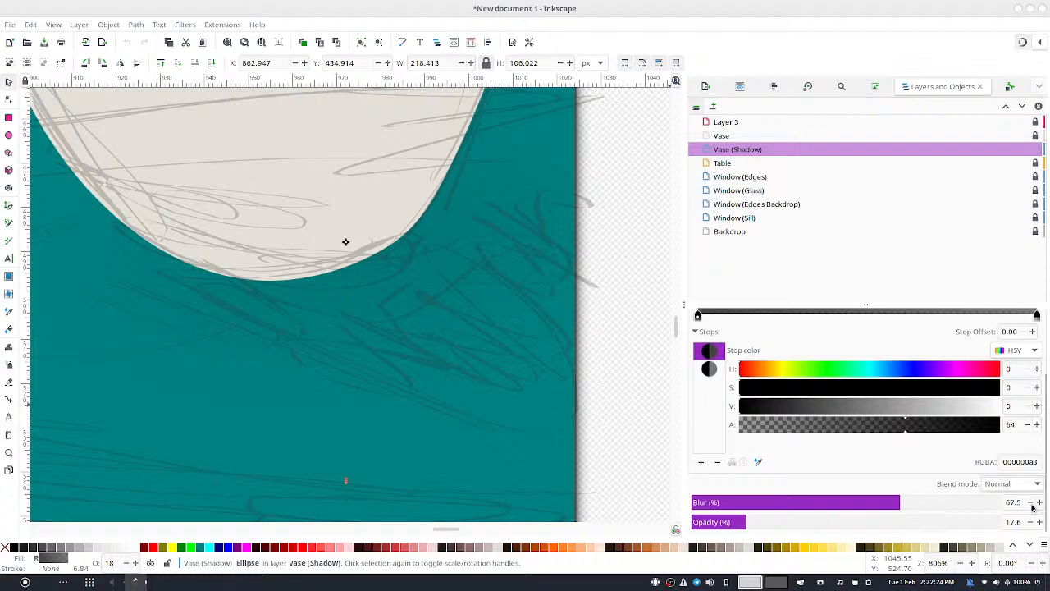
{"action": "left_click_drag", "start_coordinate": [1017, 503], "coordinate": [1048, 519]}
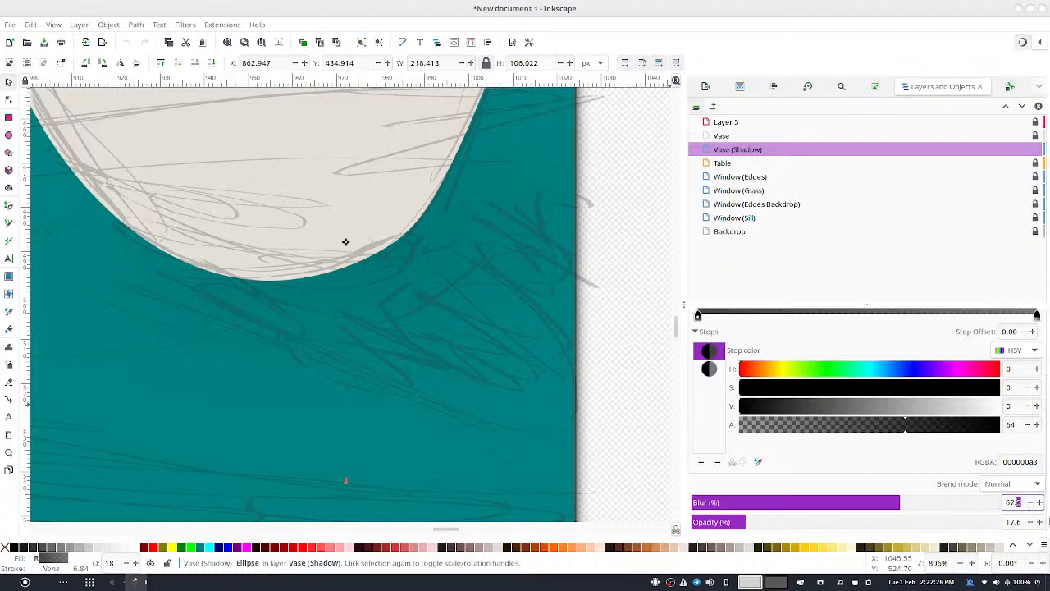
{"action": "key", "text": "Return"}
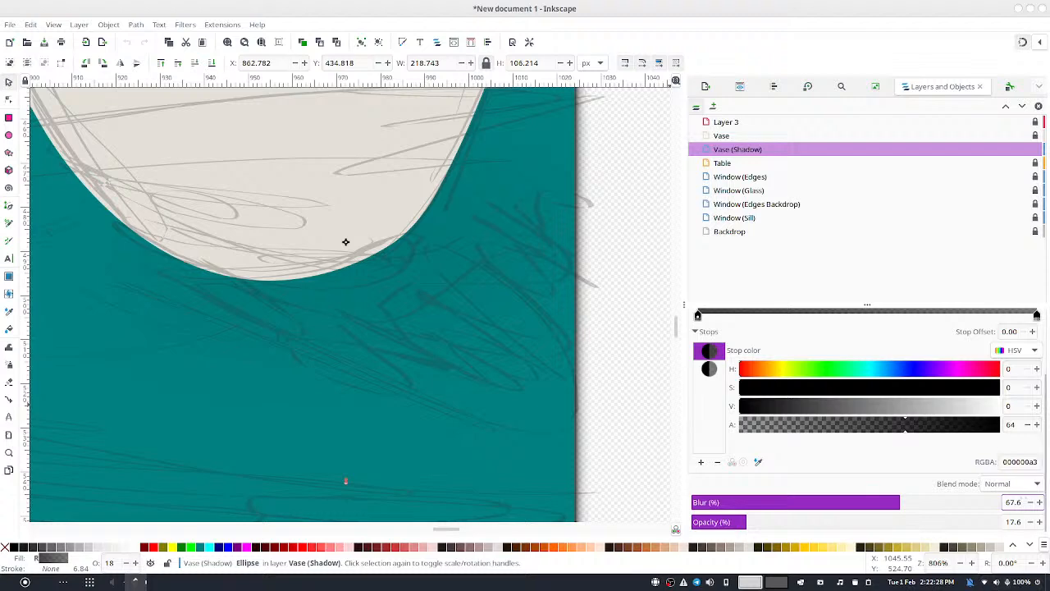
{"action": "left_click", "coordinate": [1039, 503]}
{"action": "left_click", "coordinate": [1039, 503]}
{"action": "left_click", "coordinate": [1039, 503]}
{"action": "left_click", "coordinate": [1039, 503]}
{"action": "left_click", "coordinate": [1038, 502]}
{"action": "left_click", "coordinate": [1039, 503]}
{"action": "left_click", "coordinate": [1038, 503]}
{"action": "left_click", "coordinate": [1030, 504]}
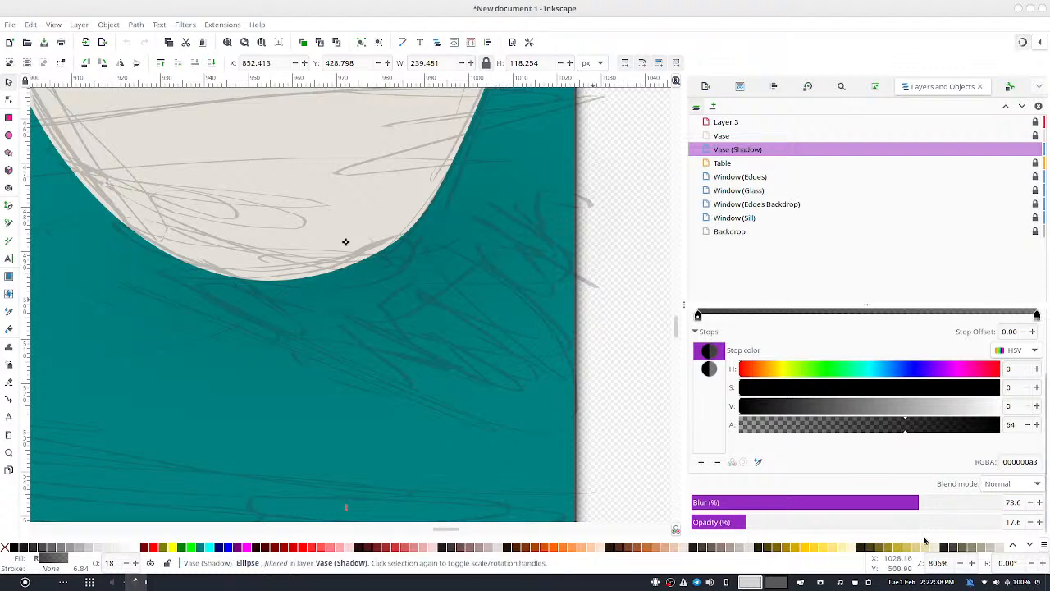
Duplicate the blurred shadow ellipse in place and reduce the copy's blur to 17.6%
{"action": "left_click", "coordinate": [820, 502]}
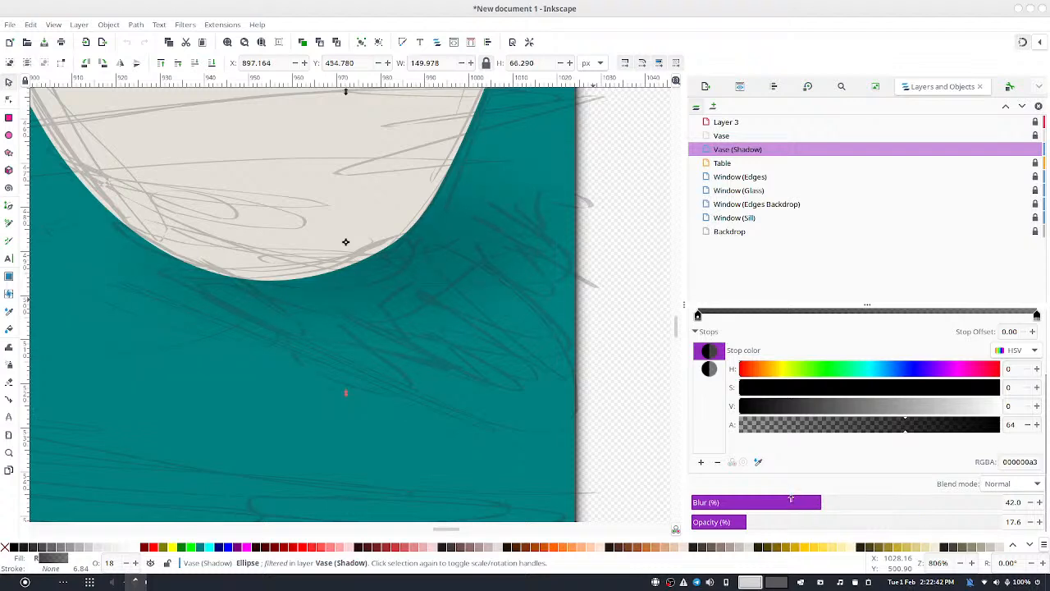
{"action": "left_click", "coordinate": [790, 500]}
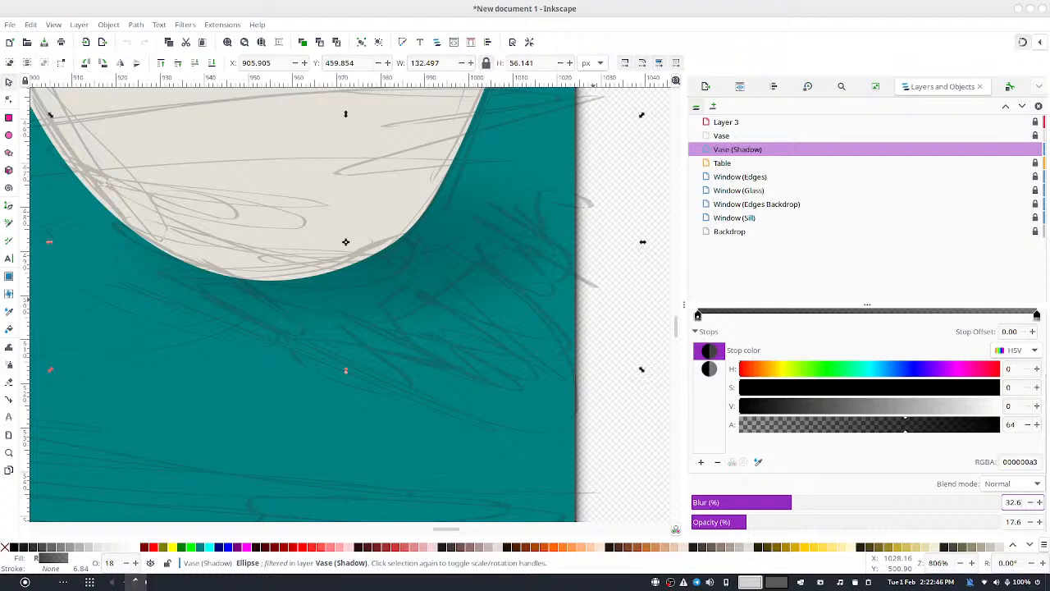
{"action": "key", "text": "Return"}
{"action": "left_click", "coordinate": [1028, 506]}
{"action": "left_click", "coordinate": [1029, 506]}
{"action": "left_click", "coordinate": [1029, 506]}
{"action": "left_click", "coordinate": [1029, 506]}
{"action": "left_click", "coordinate": [1029, 507]}
{"action": "left_click", "coordinate": [1029, 507]}
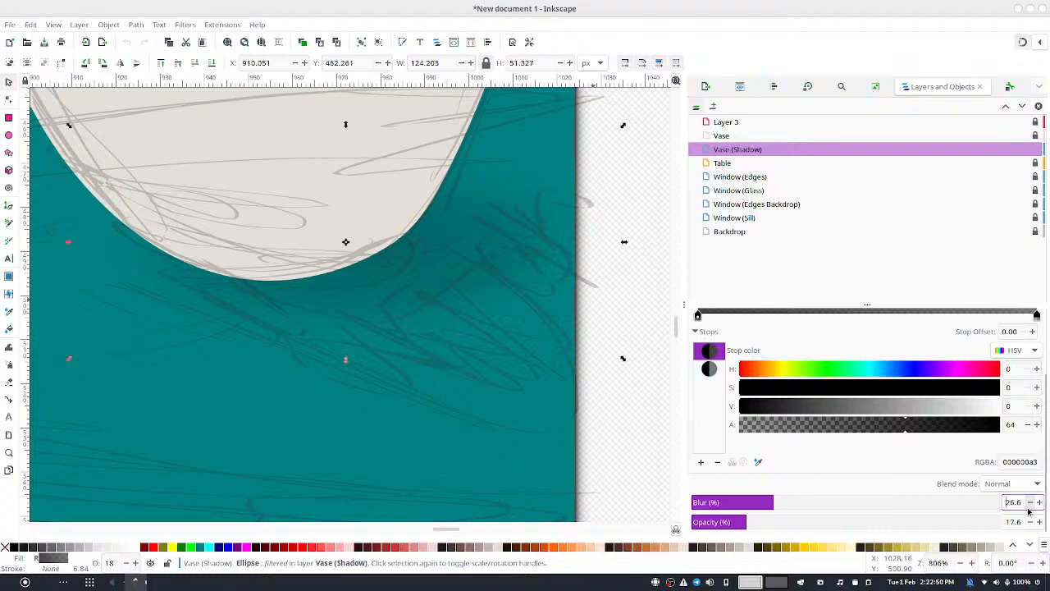
{"action": "left_click", "coordinate": [1029, 510]}
{"action": "left_click", "coordinate": [1029, 509]}
{"action": "left_click", "coordinate": [1028, 509]}
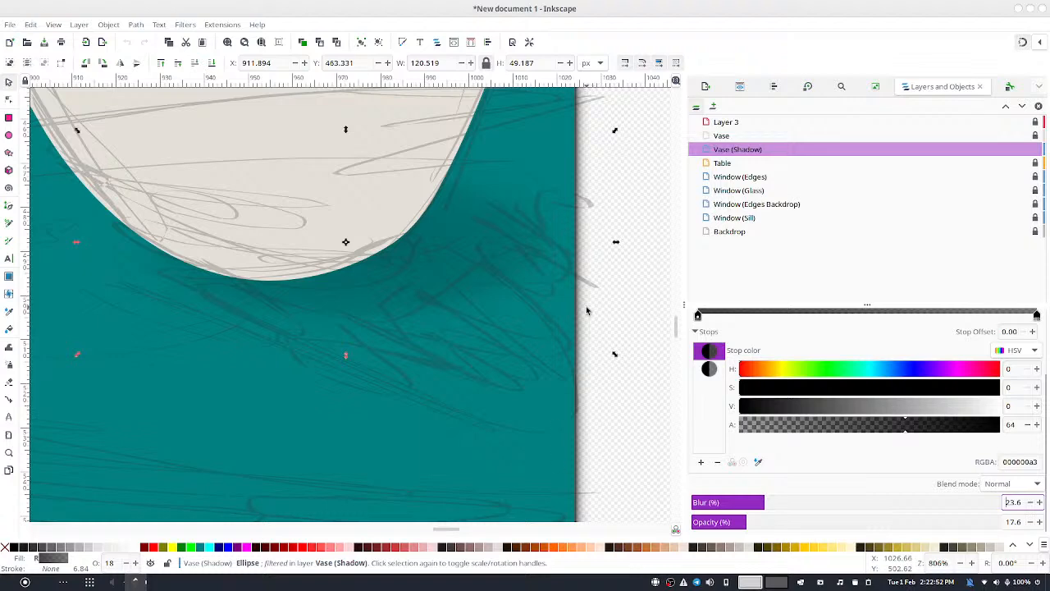
{"action": "left_click", "coordinate": [1028, 506]}
{"action": "left_click", "coordinate": [1029, 505]}
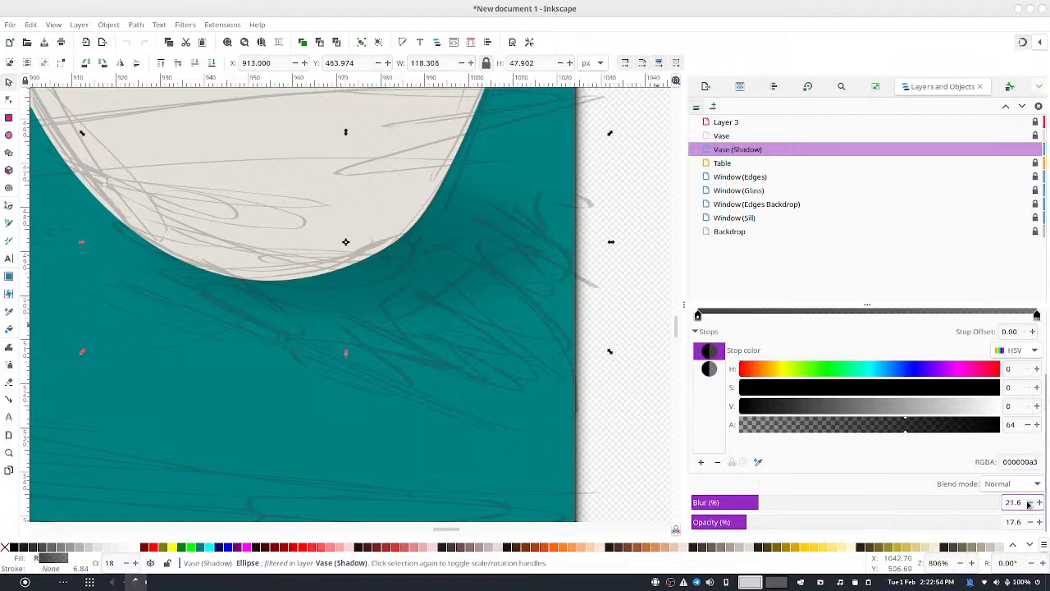
{"action": "left_click", "coordinate": [1028, 506]}
{"action": "left_click", "coordinate": [1029, 505]}
{"action": "left_click", "coordinate": [1028, 505]}
{"action": "left_click", "coordinate": [1029, 505]}
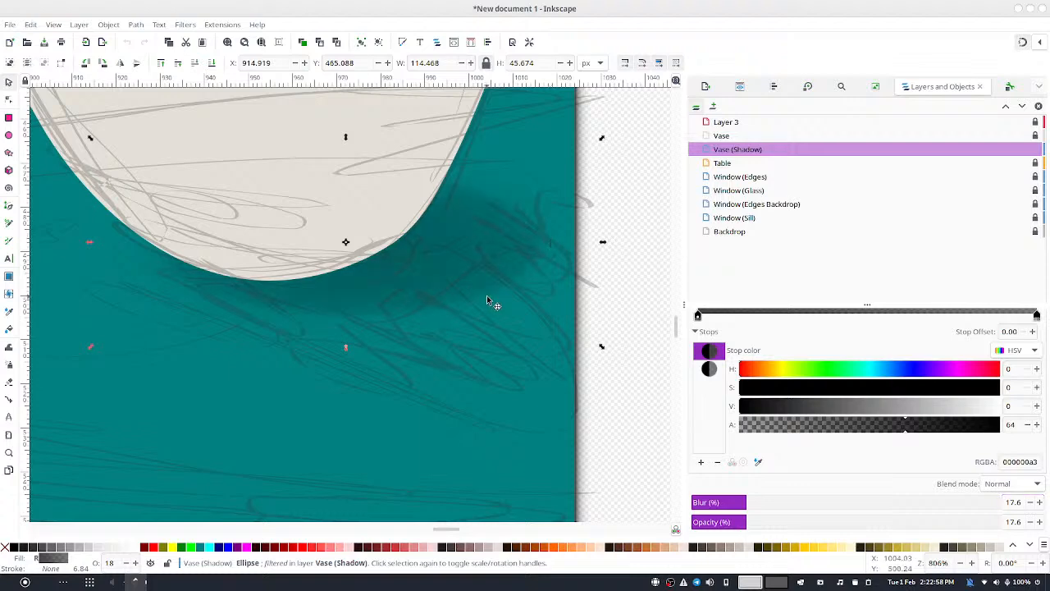
Duplicate the sharper shadow ellipse, rotate the copy clockwise under the vase's base, and set its opacity to 47.6%
{"action": "left_click", "coordinate": [524, 235]}
{"action": "left_click_drag", "start_coordinate": [603, 141], "coordinate": [561, 276]}
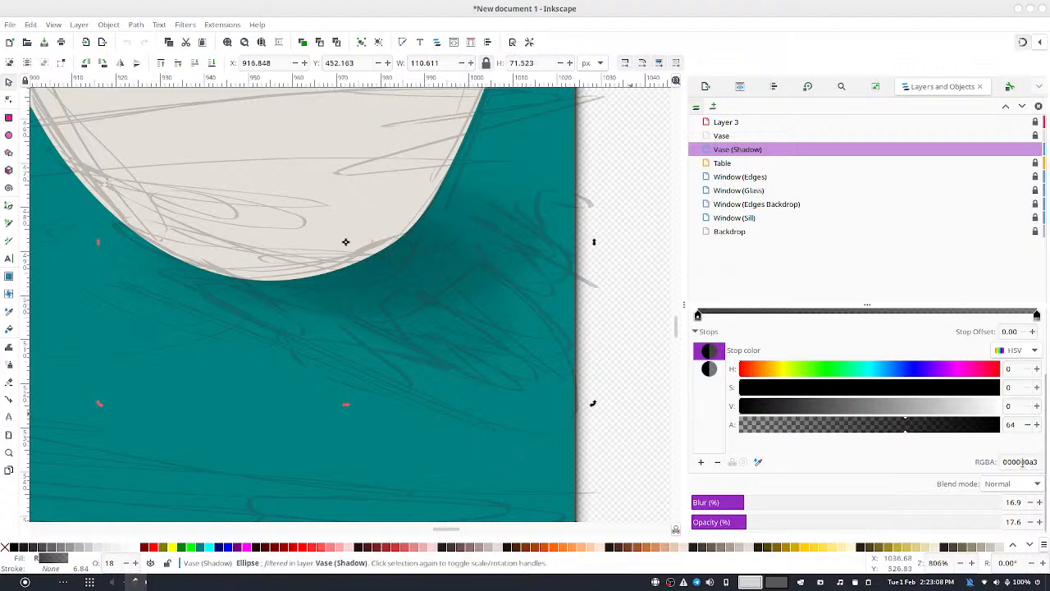
{"action": "left_click", "coordinate": [1039, 523]}
{"action": "left_click", "coordinate": [1039, 523]}
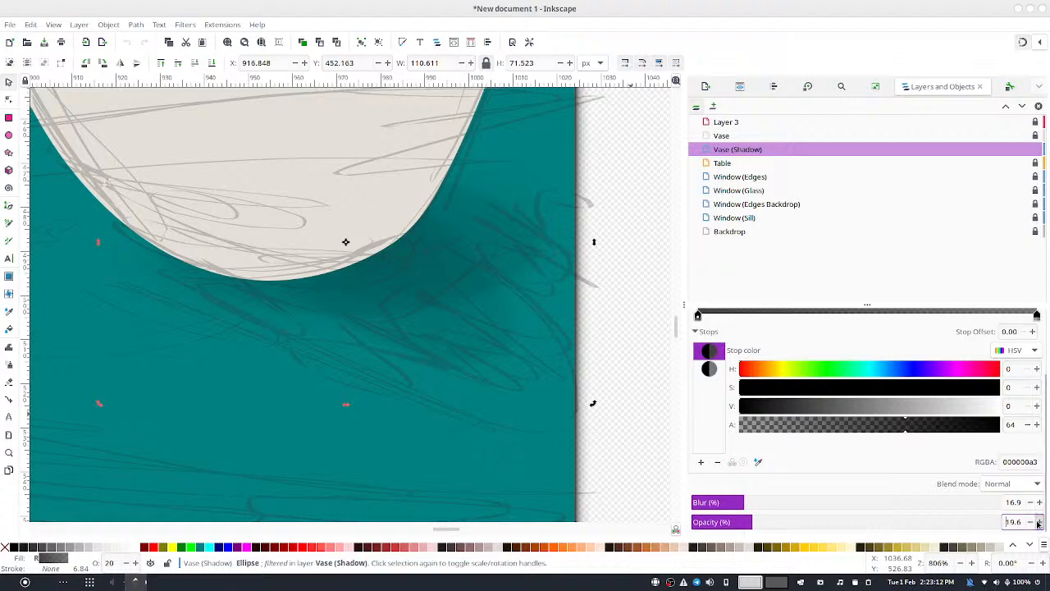
{"action": "left_click_drag", "start_coordinate": [1039, 523], "coordinate": [1039, 524]}
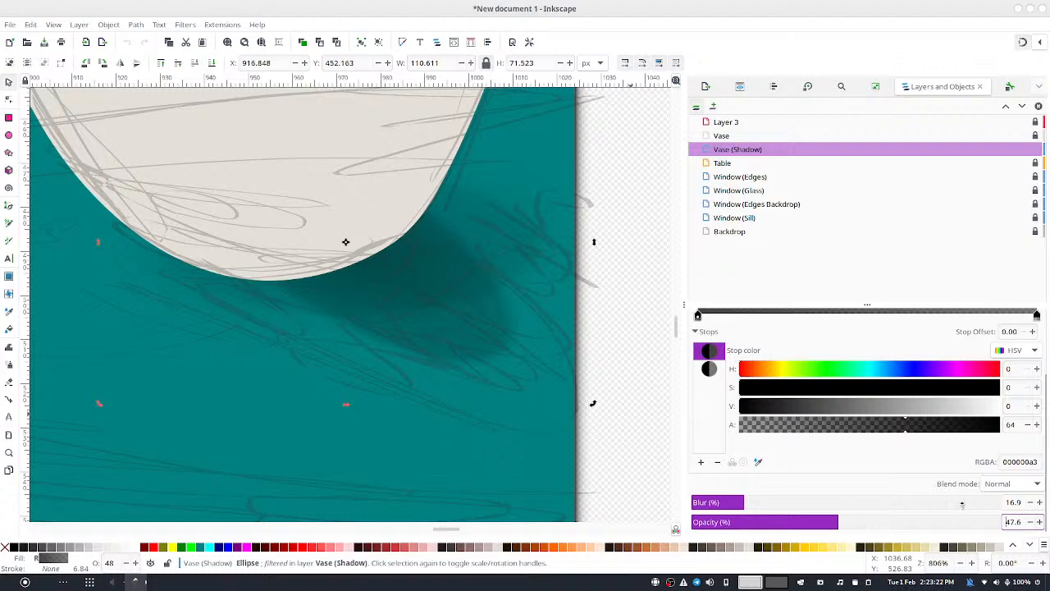
Increase the rotated shadow ellipse's blur to 43.6% and deselect it
{"action": "left_click", "coordinate": [1039, 502]}
{"action": "left_click", "coordinate": [1039, 502]}
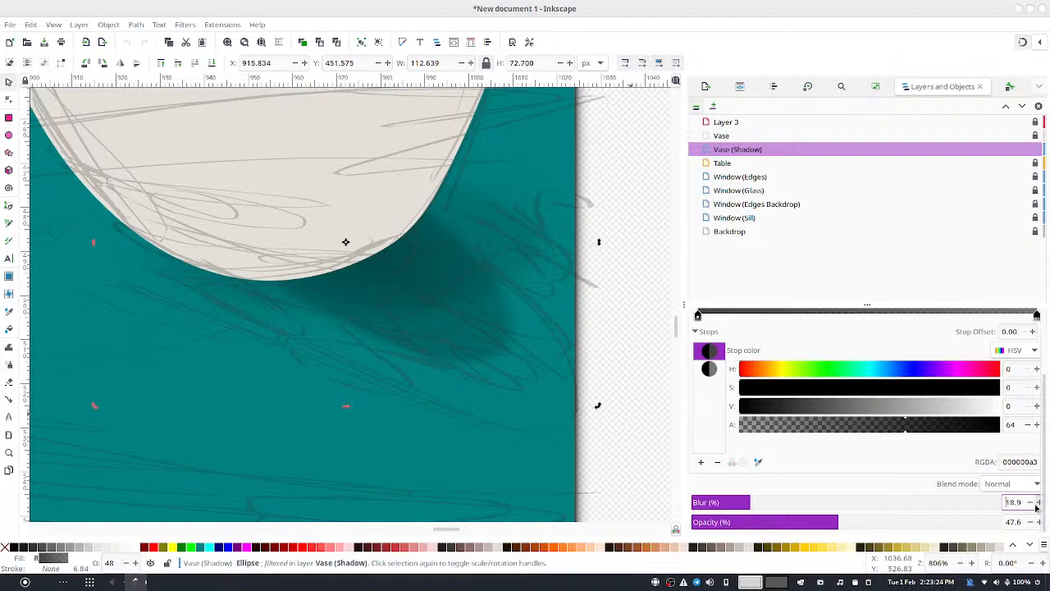
{"action": "left_click", "coordinate": [1039, 502]}
{"action": "left_click", "coordinate": [1037, 502]}
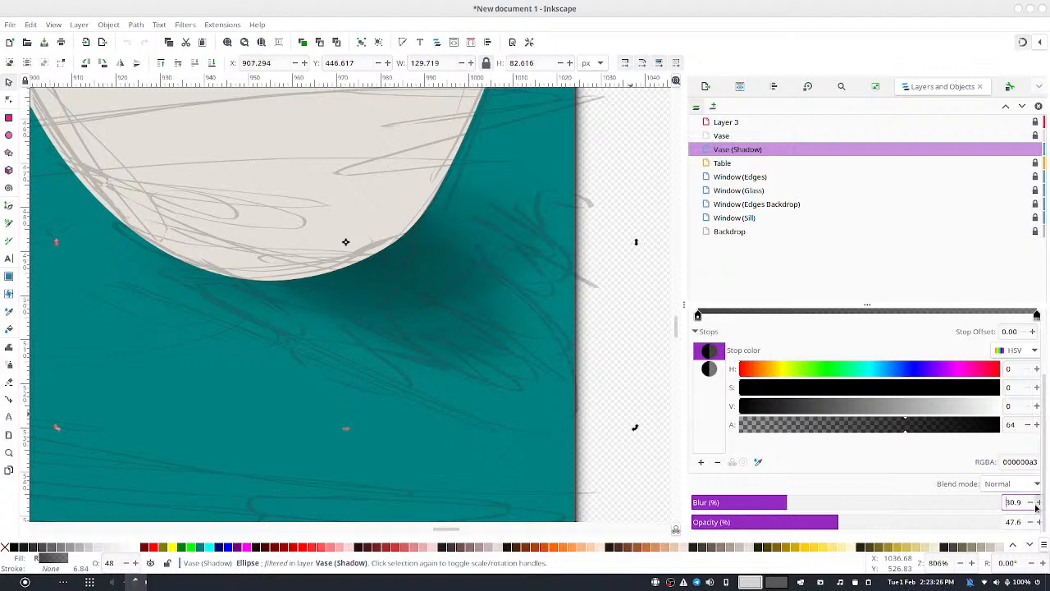
{"action": "left_click", "coordinate": [1037, 502]}
{"action": "left_click", "coordinate": [1036, 502]}
{"action": "left_click", "coordinate": [1037, 502]}
{"action": "left_click", "coordinate": [1037, 503]}
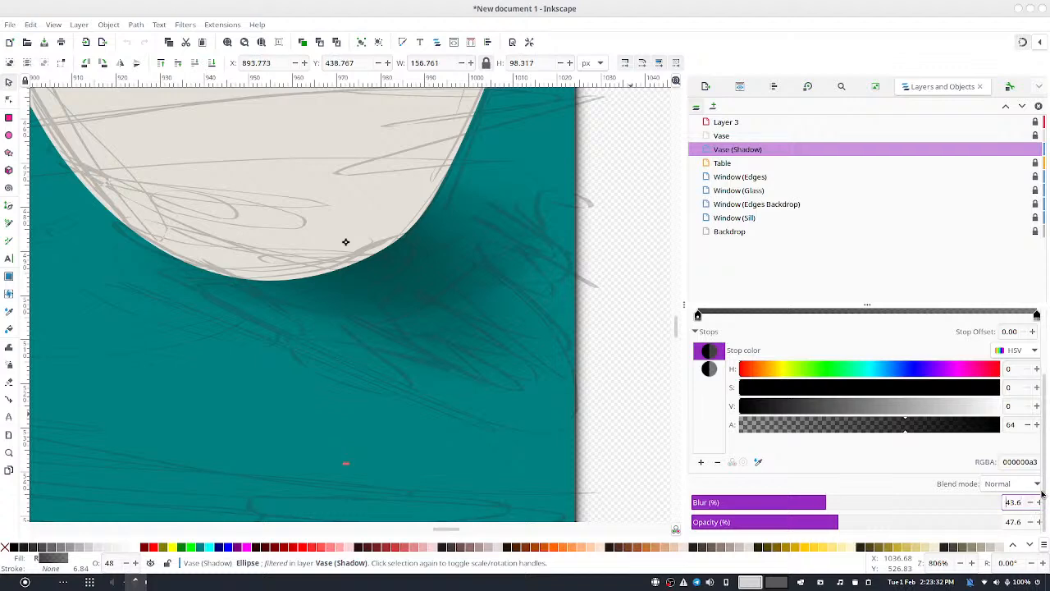
{"action": "left_click", "coordinate": [541, 377]}
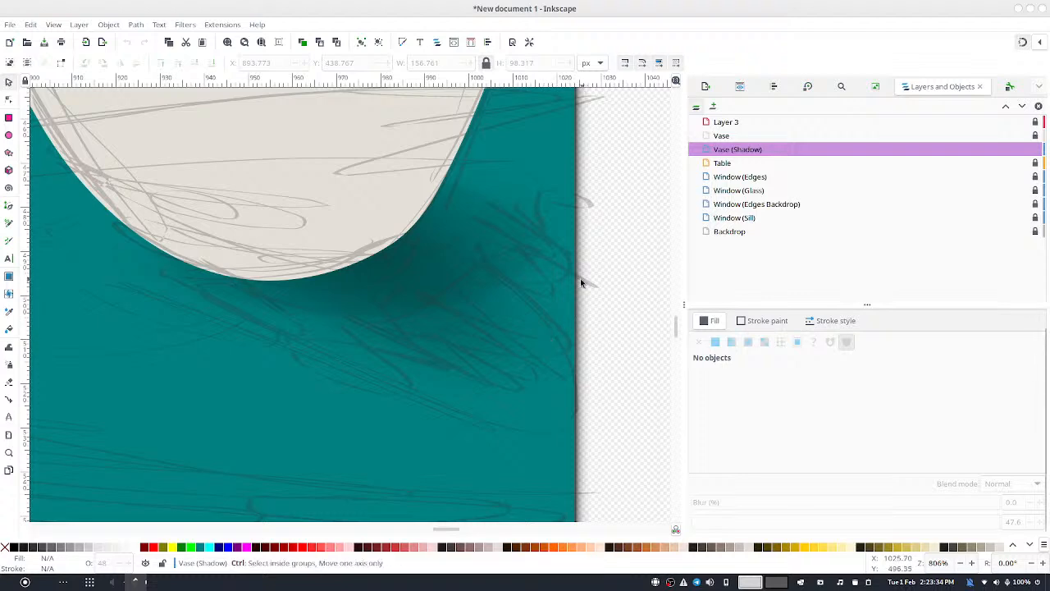
Select all three shadow ellipses in the Vase (Shadow) layer and group them
{"action": "scroll", "coordinate": [580, 282], "scroll_direction": "down", "scroll_amount": 4}
{"action": "left_click_drag", "start_coordinate": [627, 295], "coordinate": [596, 313]}
{"action": "left_click_drag", "start_coordinate": [682, 270], "coordinate": [505, 363]}
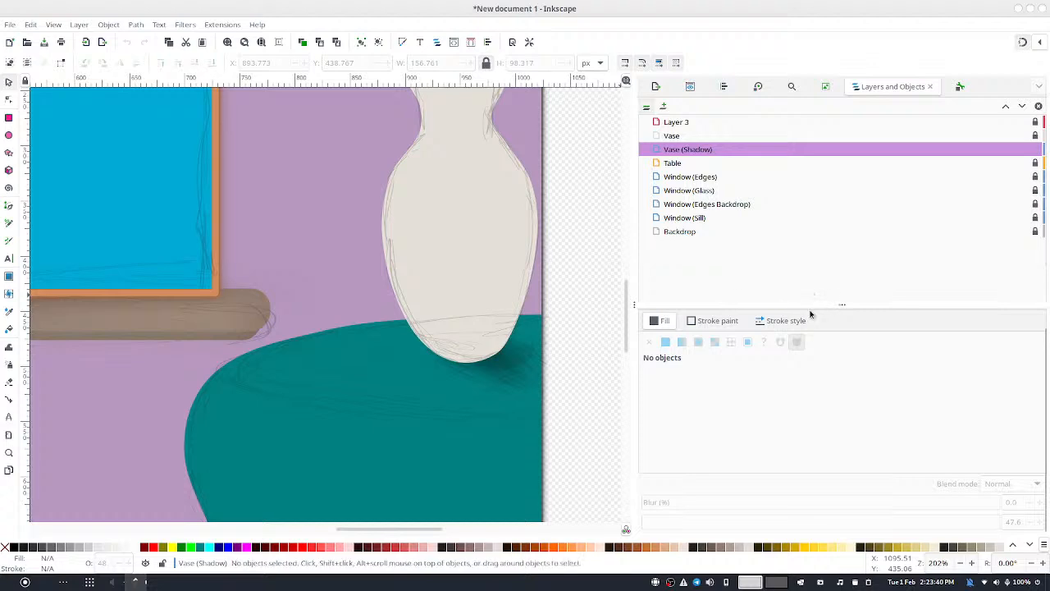
{"action": "key", "text": "ctrl+a"}
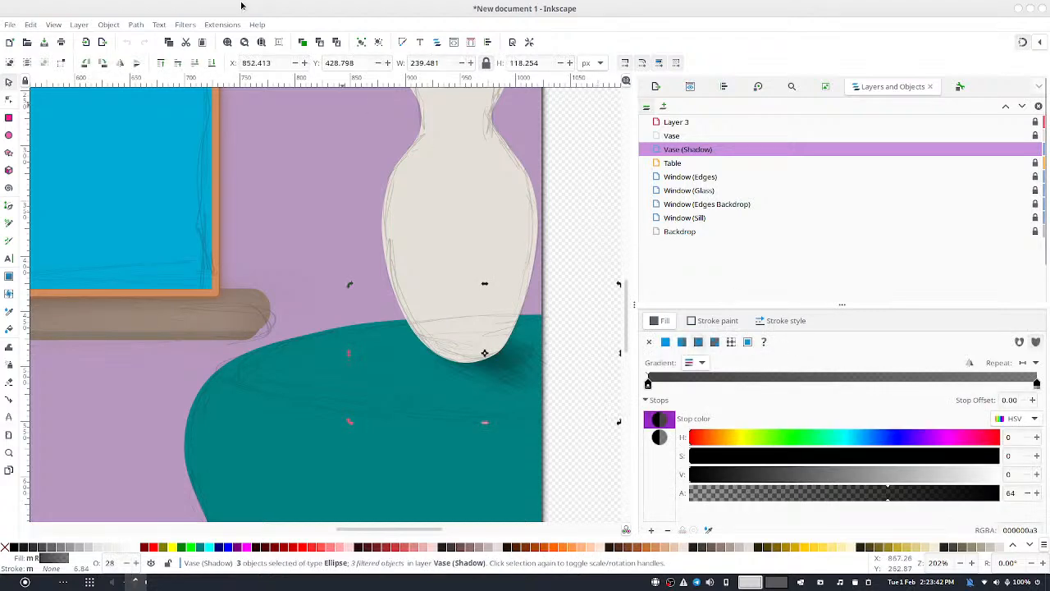
{"action": "left_click", "coordinate": [363, 42]}
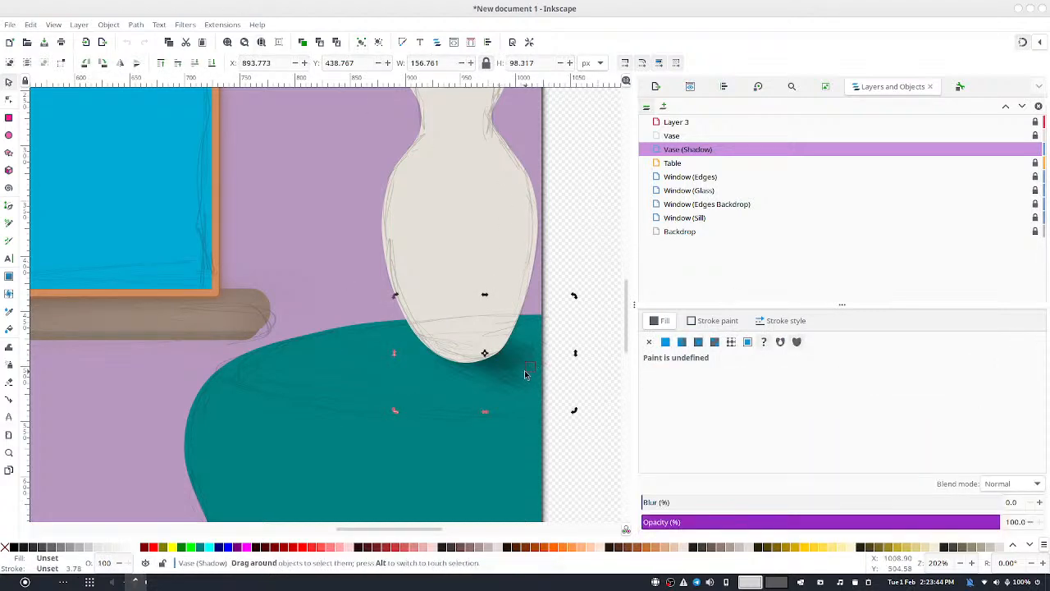
Reshape and enlarge the shadow group to about 214 by 98.5 px, placed under the vase's base at about X 855, Y 446 px
{"action": "mouse_move", "coordinate": [517, 365]}
{"action": "left_mouse_down"}
{"action": "mouse_move", "coordinate": [513, 347]}
{"action": "mouse_move", "coordinate": [495, 352]}
{"action": "mouse_move", "coordinate": [513, 357]}
{"action": "left_mouse_up"}
{"action": "left_click_drag", "start_coordinate": [487, 416], "coordinate": [507, 397]}
{"action": "left_click_drag", "start_coordinate": [516, 358], "coordinate": [521, 363]}
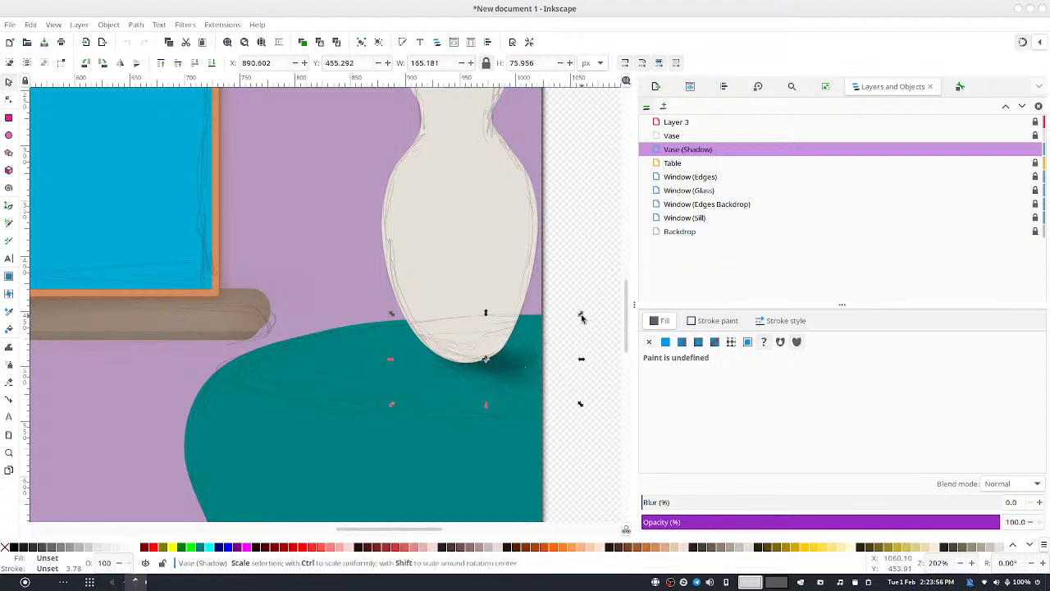
{"action": "left_click_drag", "start_coordinate": [581, 316], "coordinate": [629, 300]}
{"action": "mouse_move", "coordinate": [352, 368]}
{"action": "left_mouse_down"}
{"action": "mouse_move", "coordinate": [375, 375]}
{"action": "mouse_move", "coordinate": [344, 373]}
{"action": "left_mouse_up"}
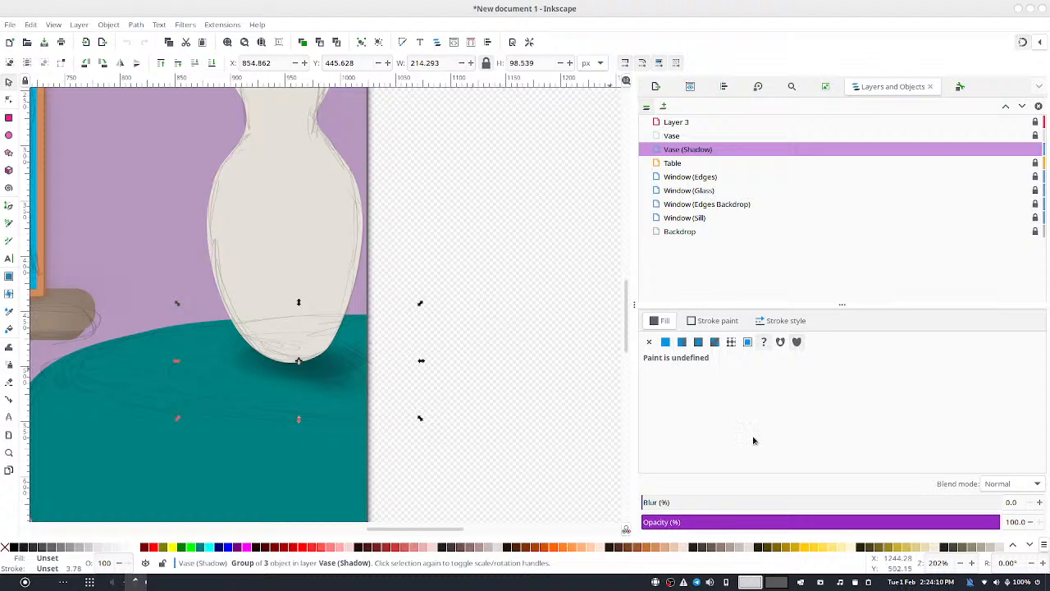
Set the vase shadow group's opacity to 69.2%
{"action": "left_click", "coordinate": [749, 523]}
{"action": "left_click_drag", "start_coordinate": [749, 523], "coordinate": [890, 577]}
{"action": "scroll", "coordinate": [506, 356], "scroll_direction": "down", "scroll_amount": 6, "text": "ctrl"}
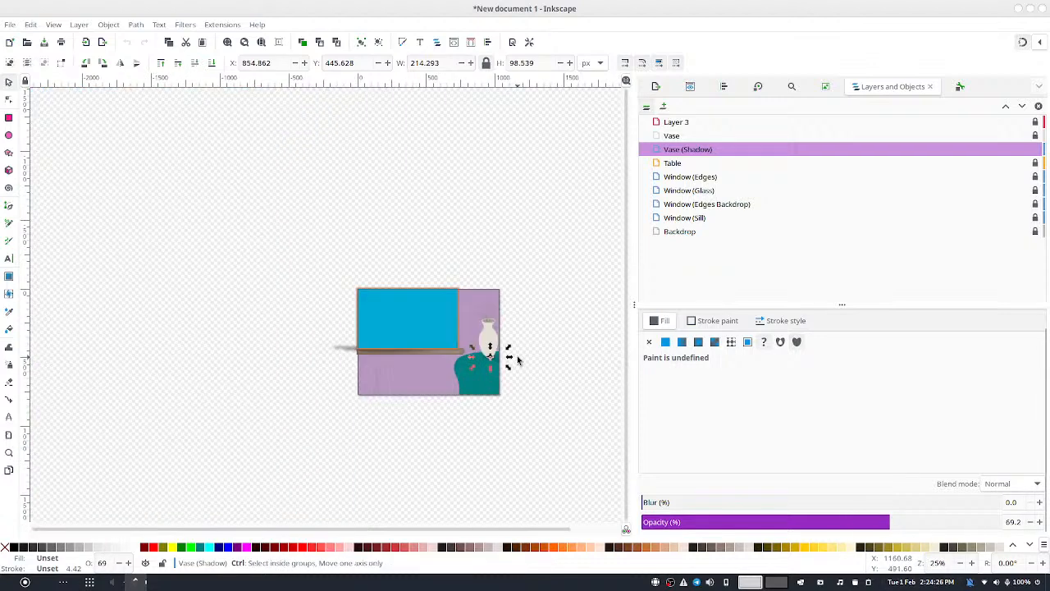
Hide the Layer 3 sketch layer while keeping the Table layer visible
{"action": "scroll", "coordinate": [520, 359], "scroll_direction": "up", "scroll_amount": 2, "text": "ctrl"}
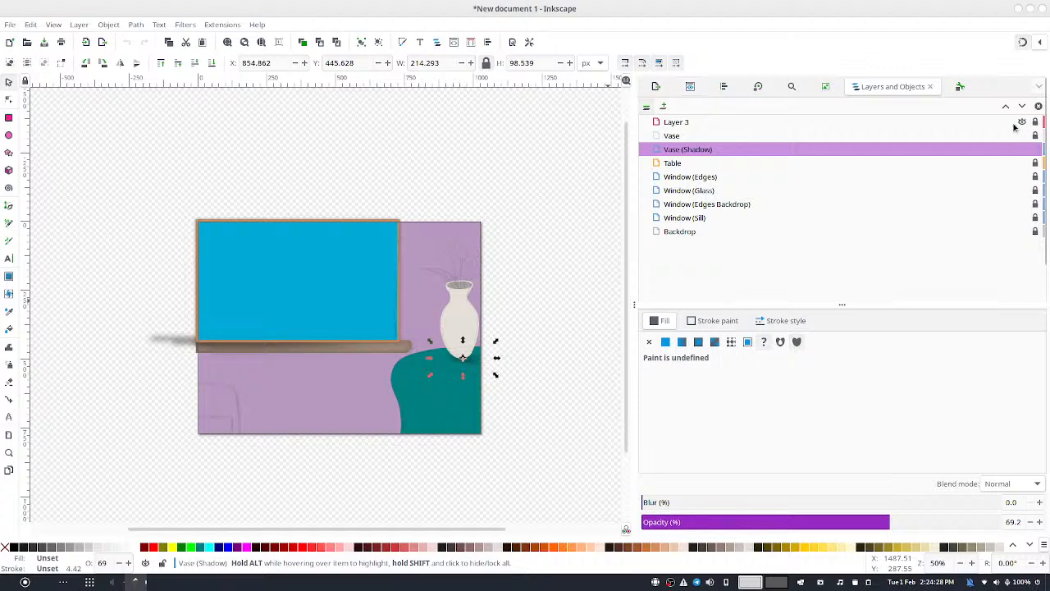
{"action": "scroll", "coordinate": [1023, 127], "scroll_direction": "down", "scroll_amount": 1}
{"action": "left_click", "coordinate": [1022, 124]}
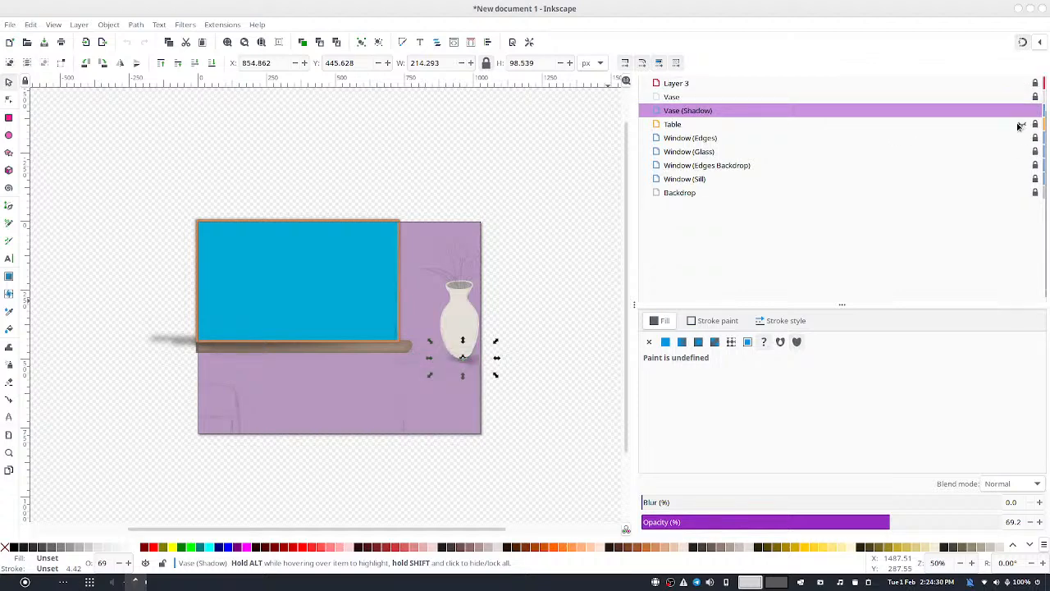
{"action": "left_click", "coordinate": [1021, 124]}
{"action": "scroll", "coordinate": [1021, 123], "scroll_direction": "up", "scroll_amount": 1}
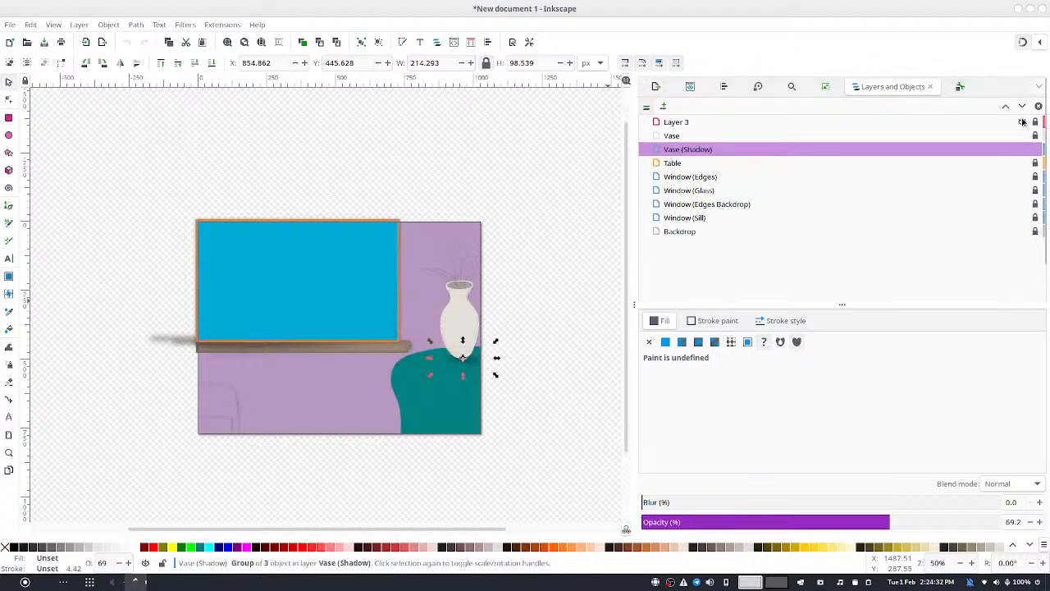
{"action": "left_click", "coordinate": [1022, 121]}
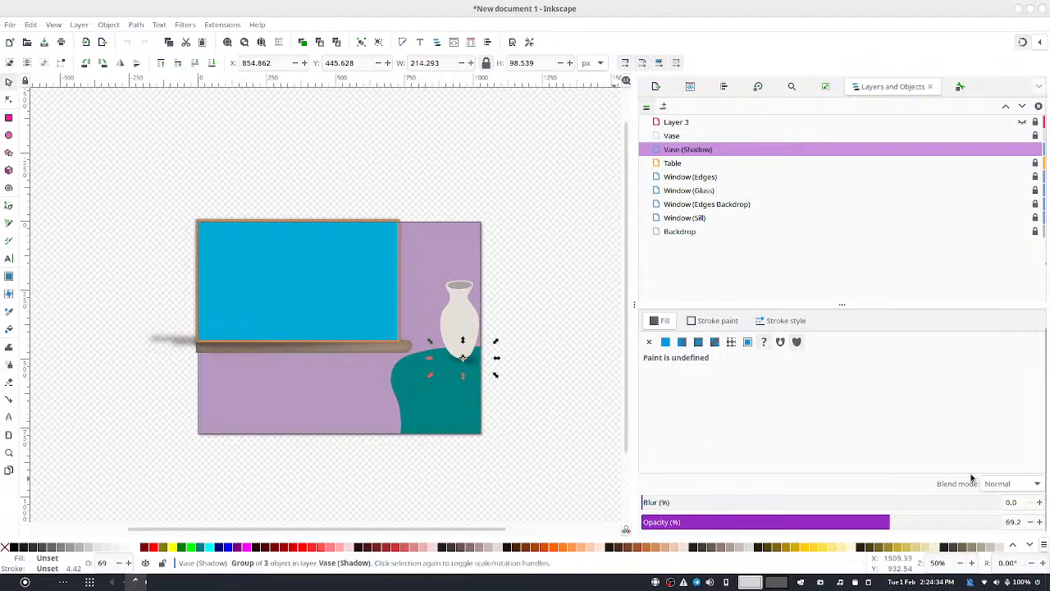
Lower the vase shadow group's opacity to 58.3% and enlarge the group to about 280 by 129 px
{"action": "left_click_drag", "start_coordinate": [911, 533], "coordinate": [844, 538]}
{"action": "left_click", "coordinate": [551, 349]}
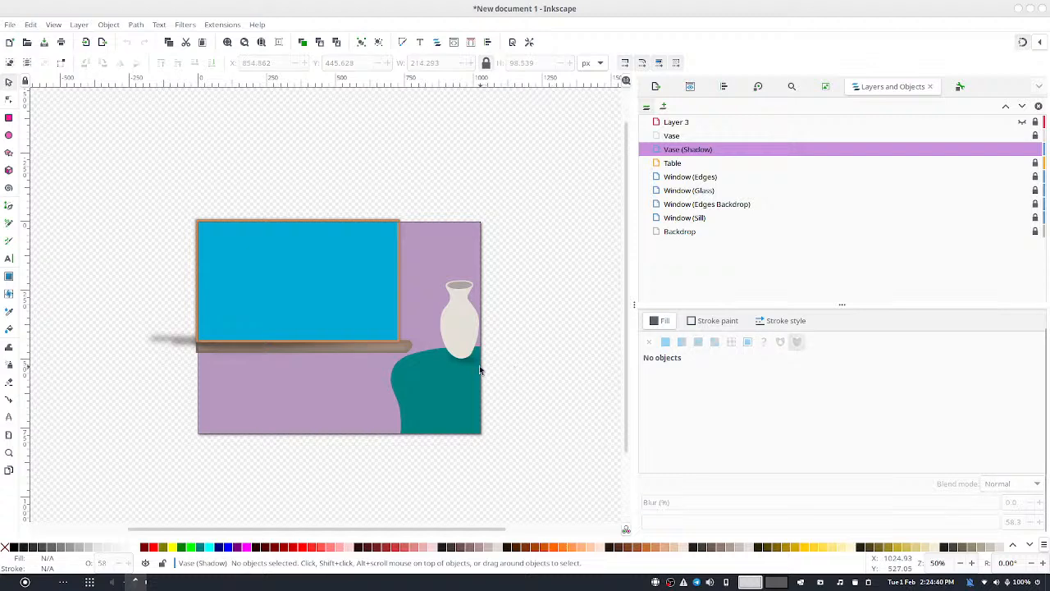
{"action": "left_click", "coordinate": [482, 367]}
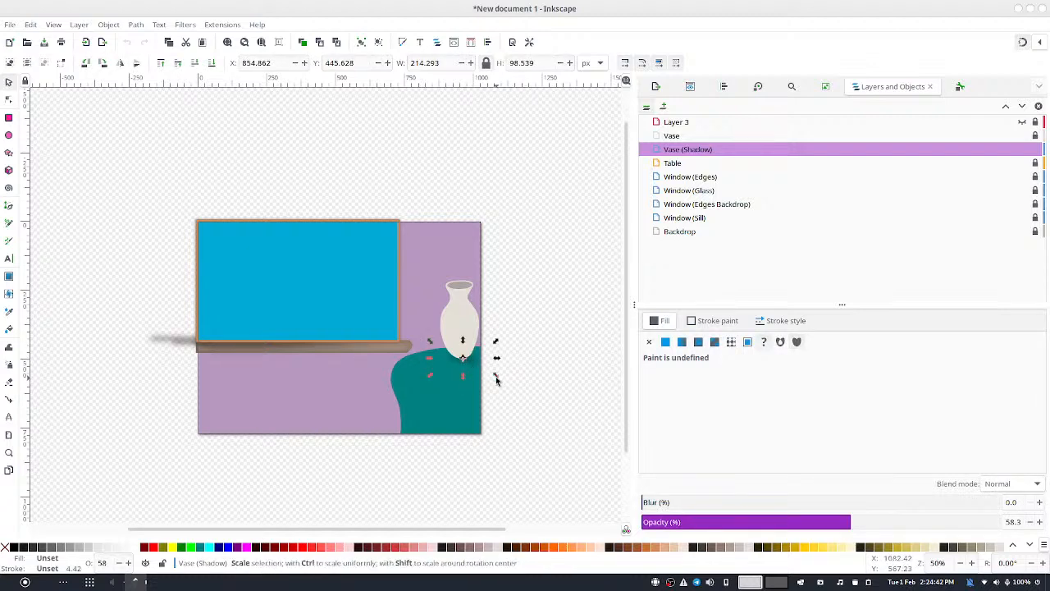
{"action": "left_click_drag", "start_coordinate": [495, 379], "coordinate": [509, 383]}
{"action": "left_click", "coordinate": [500, 324]}
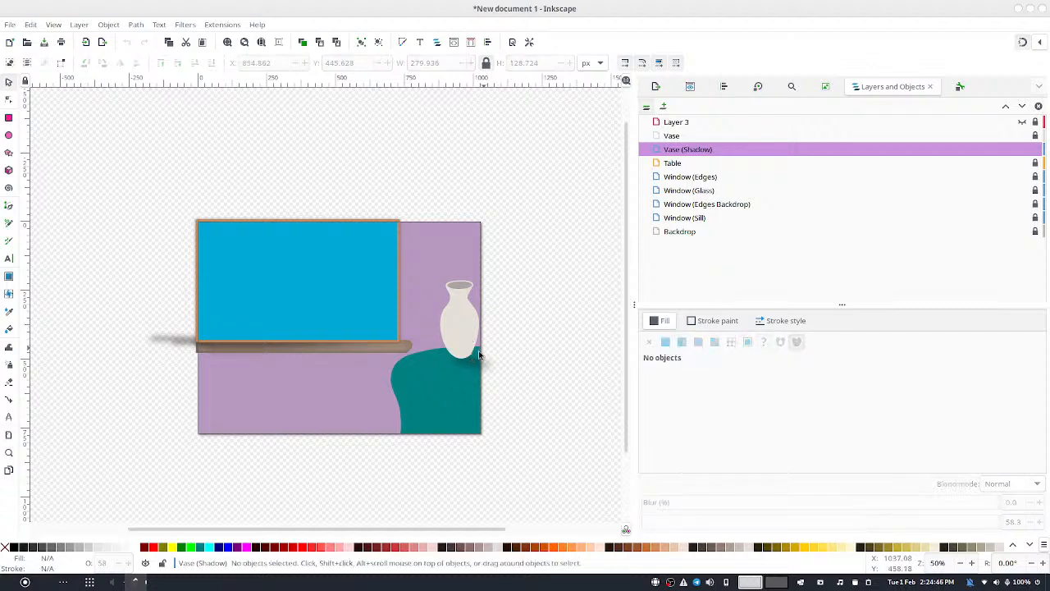
Enlarge the vase shadow group to about 578 by 266 px and place it at about X 731, Y 394 px
{"action": "mouse_move", "coordinate": [483, 370]}
{"action": "left_mouse_down"}
{"action": "mouse_move", "coordinate": [473, 367]}
{"action": "mouse_move", "coordinate": [482, 373]}
{"action": "left_mouse_up"}
{"action": "left_click", "coordinate": [529, 274]}
{"action": "left_click", "coordinate": [478, 369]}
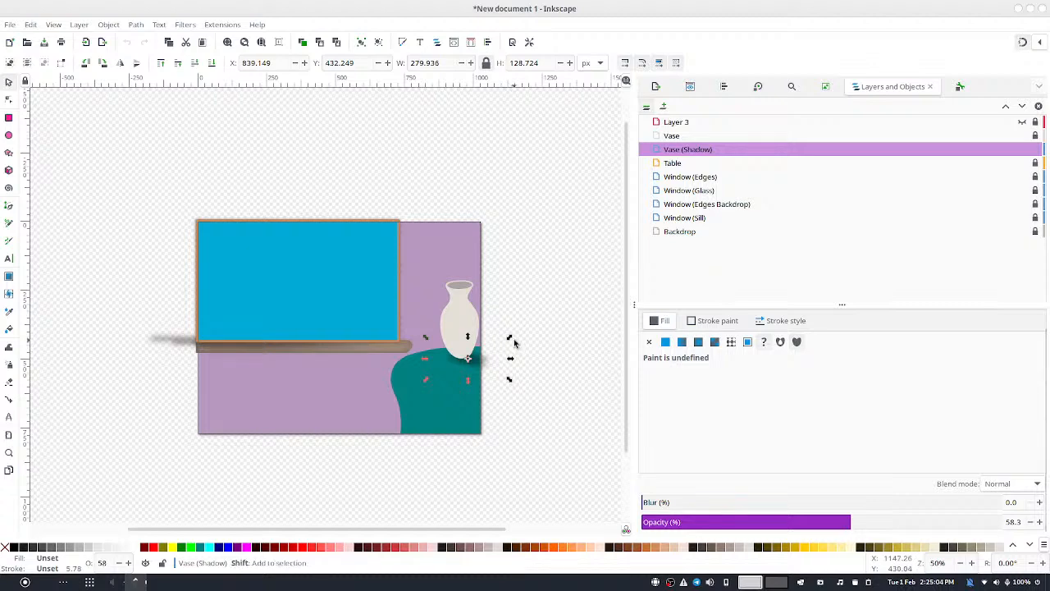
{"action": "left_click_drag", "start_coordinate": [510, 338], "coordinate": [551, 321]}
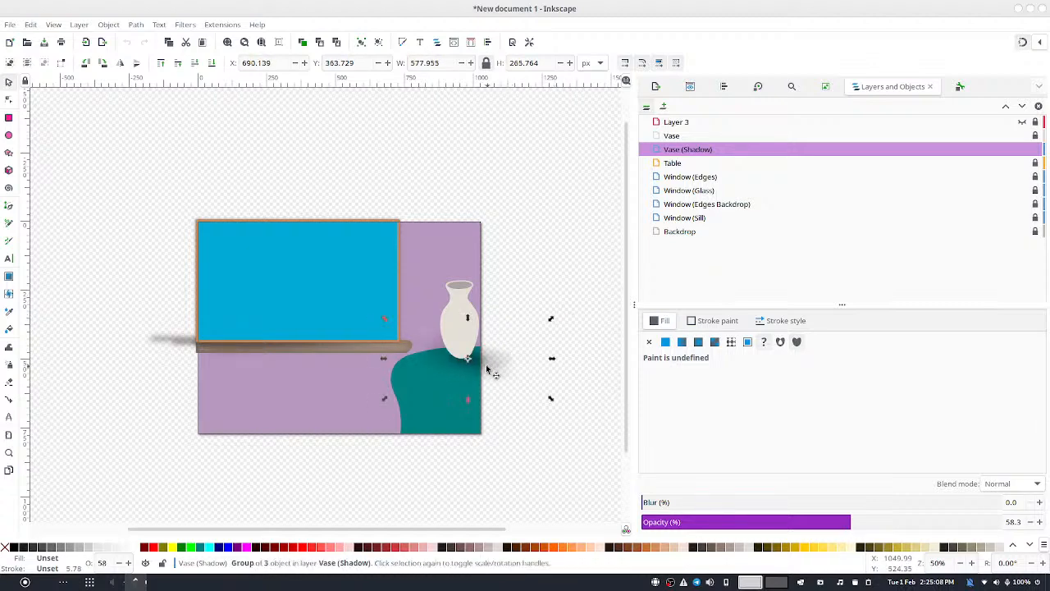
{"action": "left_click_drag", "start_coordinate": [484, 363], "coordinate": [499, 373]}
{"action": "left_click", "coordinate": [566, 300]}
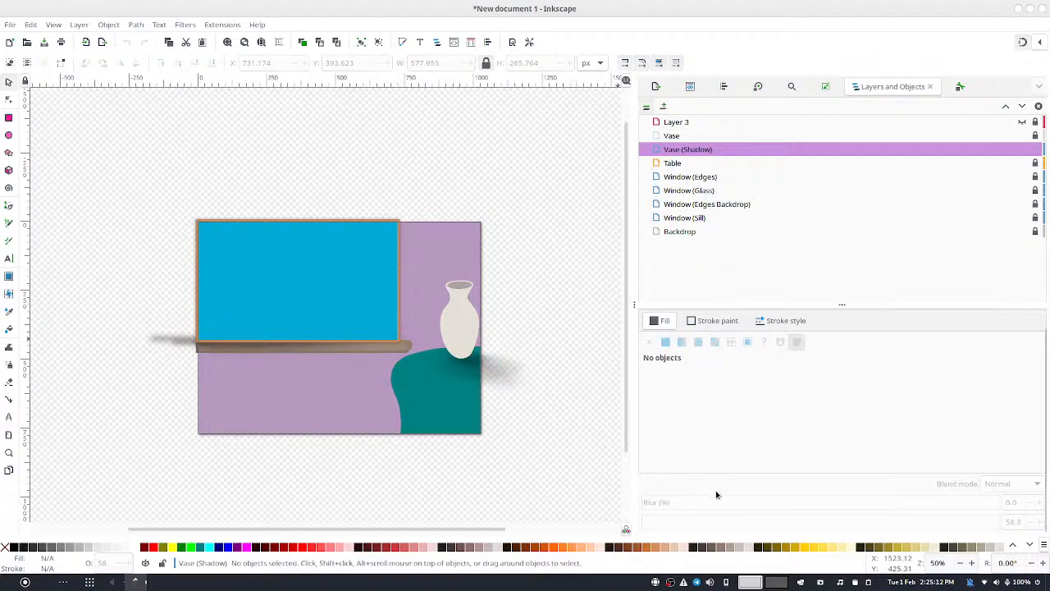
Blur the whole Vase (Shadow) layer by 36.6%, deselect it and lock the layer
{"action": "scroll", "coordinate": [693, 150], "scroll_direction": "down", "scroll_amount": 1}
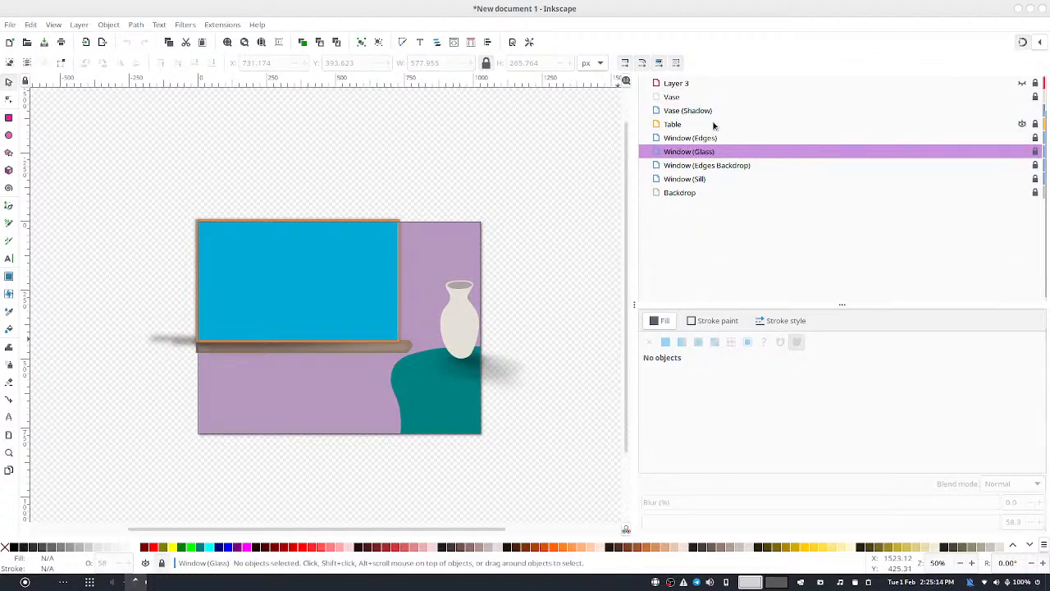
{"action": "left_click", "coordinate": [709, 120]}
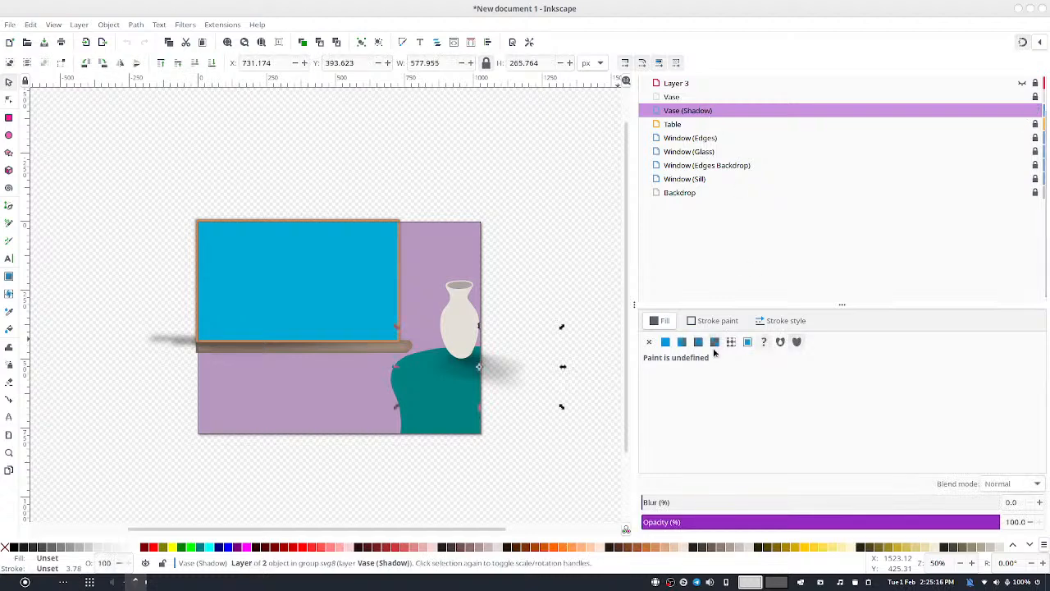
{"action": "mouse_move", "coordinate": [715, 503]}
{"action": "left_mouse_down"}
{"action": "mouse_move", "coordinate": [804, 503]}
{"action": "mouse_move", "coordinate": [816, 514]}
{"action": "mouse_move", "coordinate": [772, 509]}
{"action": "left_mouse_up"}
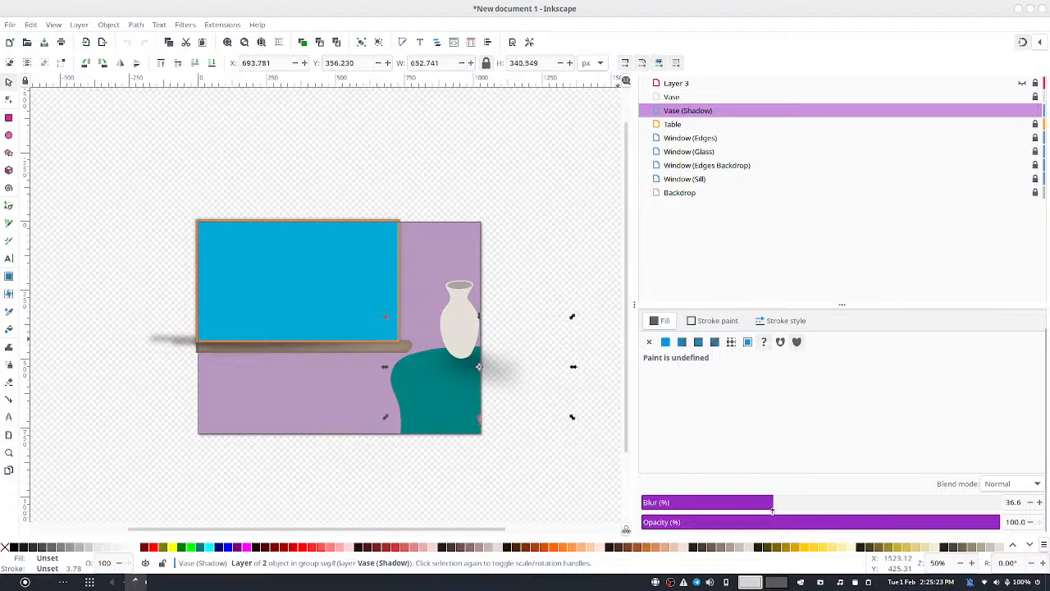
{"action": "left_click", "coordinate": [567, 246]}
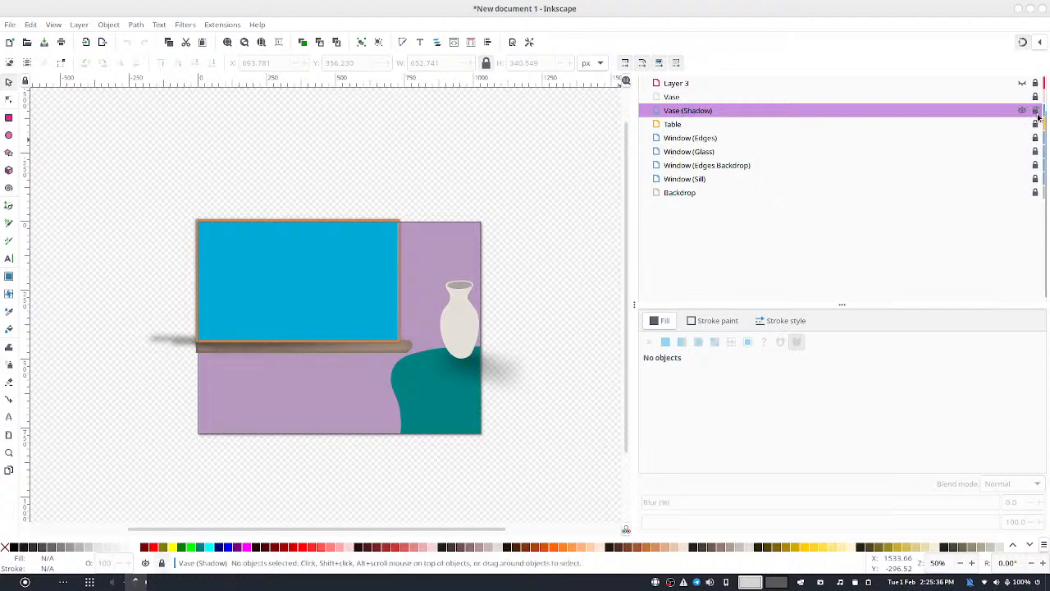
Duplicate the Table layer and rename the copy Table Edge
{"action": "left_click", "coordinate": [672, 124]}
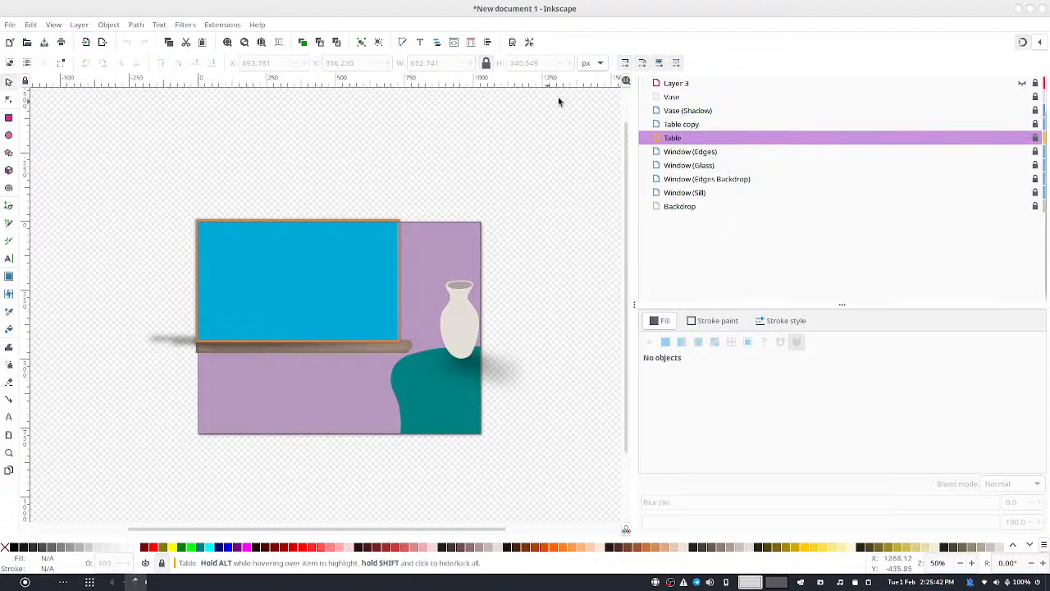
{"action": "left_click", "coordinate": [687, 125]}
{"action": "left_click", "coordinate": [694, 126]}
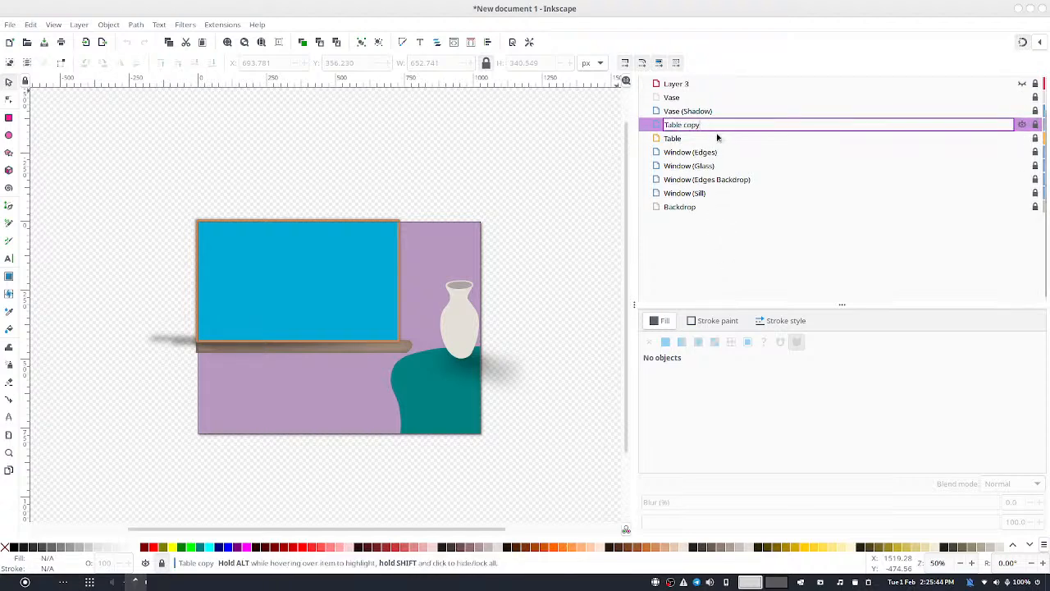
{"action": "key", "text": "ctrl+shift+Left"}
{"action": "type", "text": "Edge"}
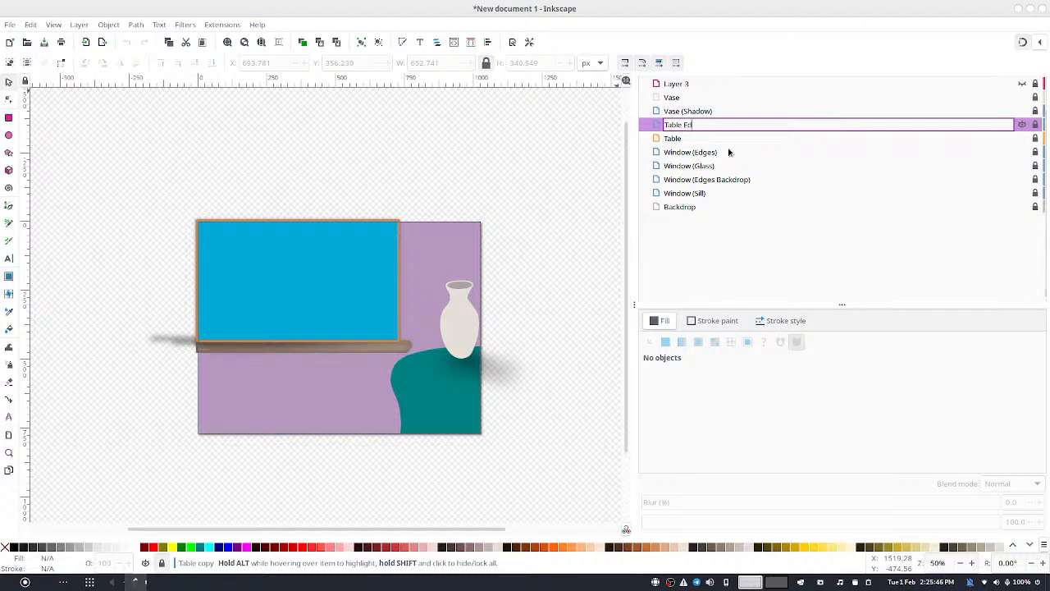
{"action": "key", "text": "Return"}
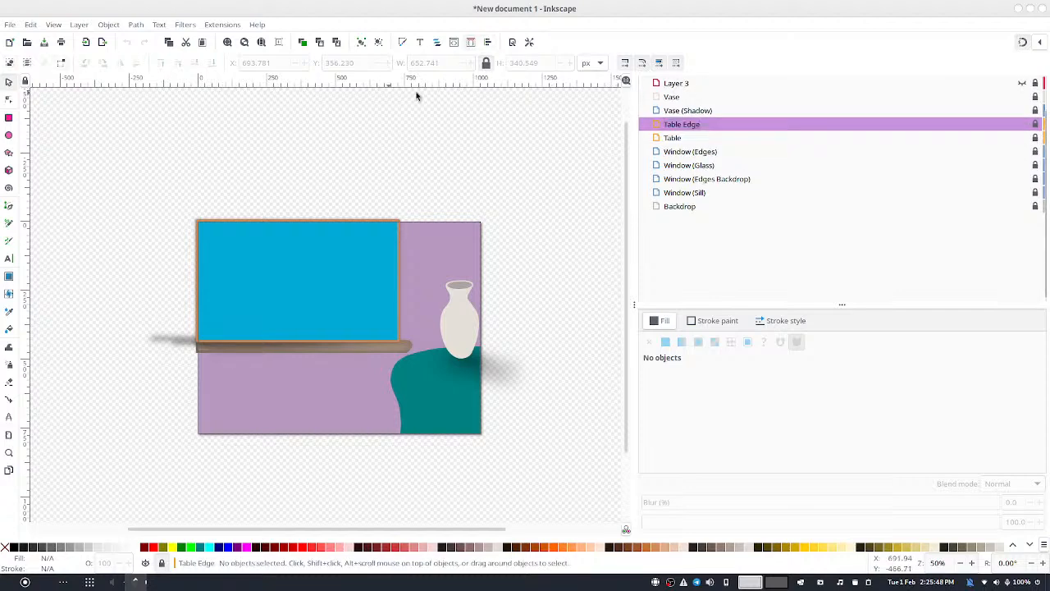
Unlock the Table Edge layer and select its table shape
{"action": "left_click", "coordinate": [1034, 126]}
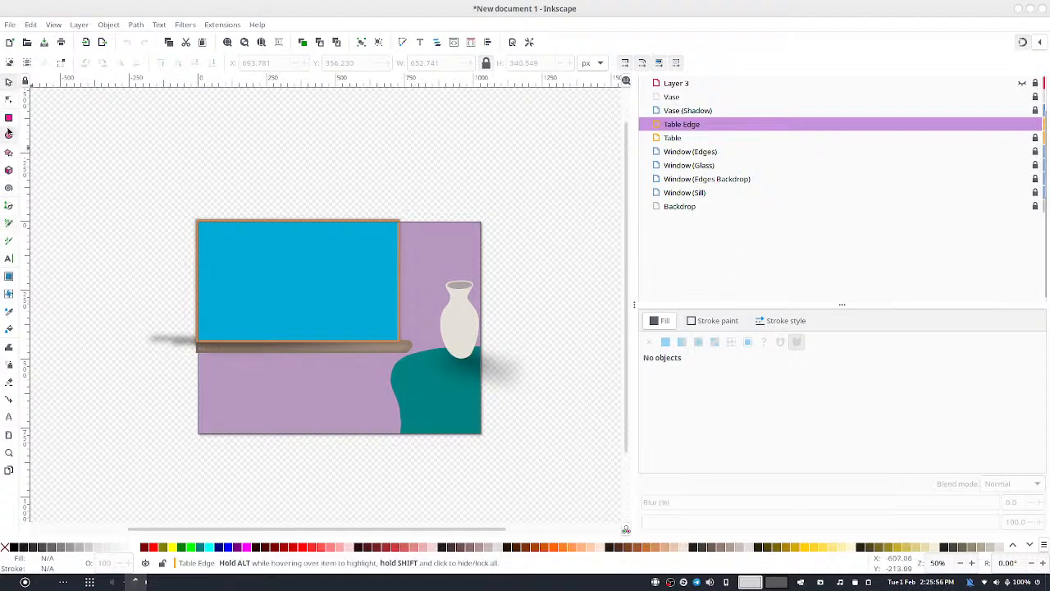
{"action": "left_click", "coordinate": [439, 412]}
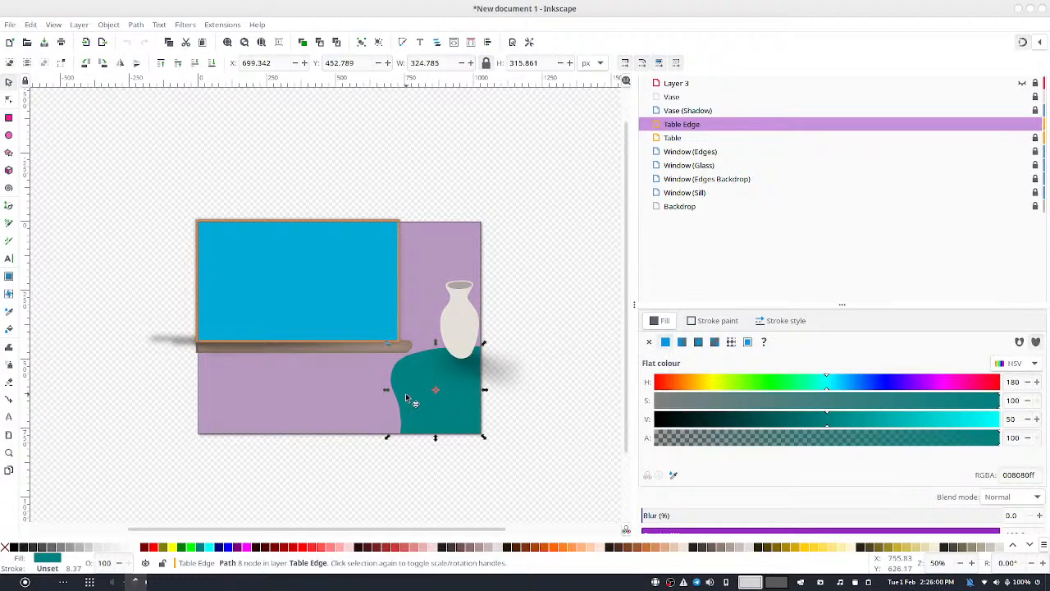
{"action": "key", "text": "ctrl+d"}
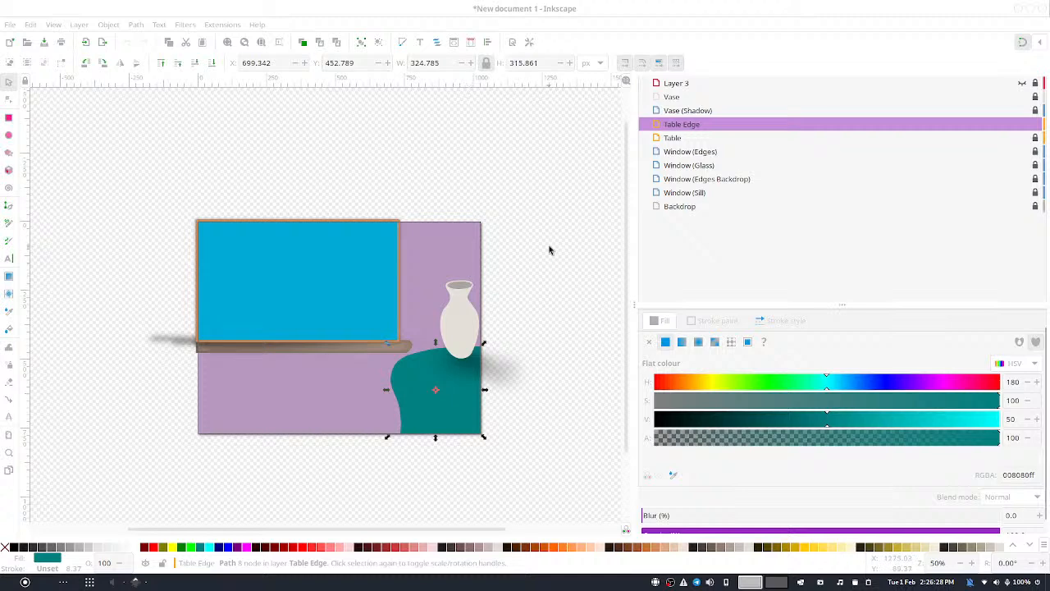
{"action": "left_click", "coordinate": [482, 297]}
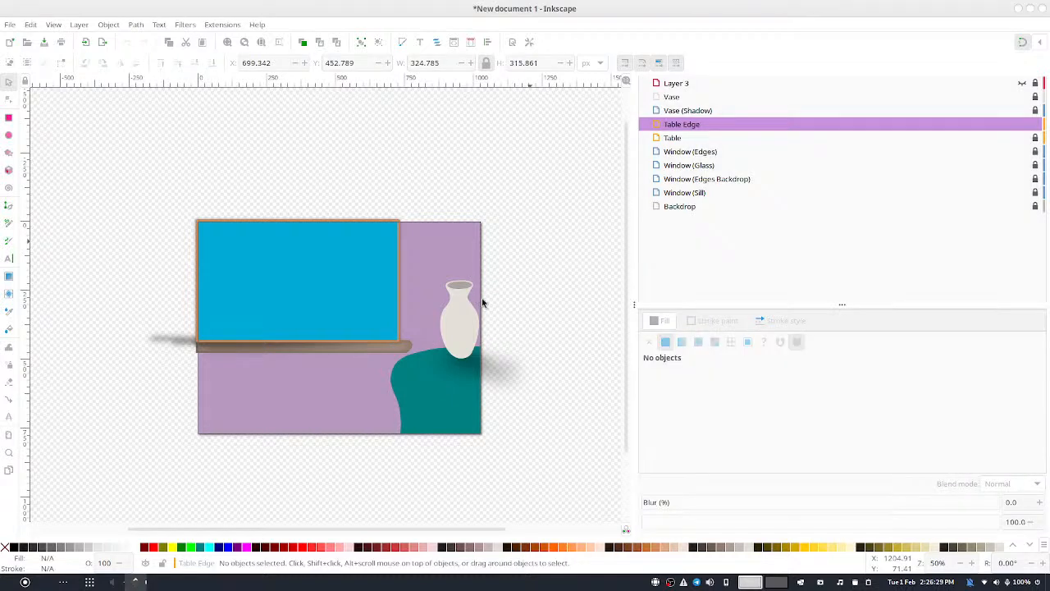
{"action": "left_click", "coordinate": [421, 362]}
Give the Table Edge shape a flat black stroke (000000ff) and remove its fill
{"action": "left_click", "coordinate": [696, 323]}
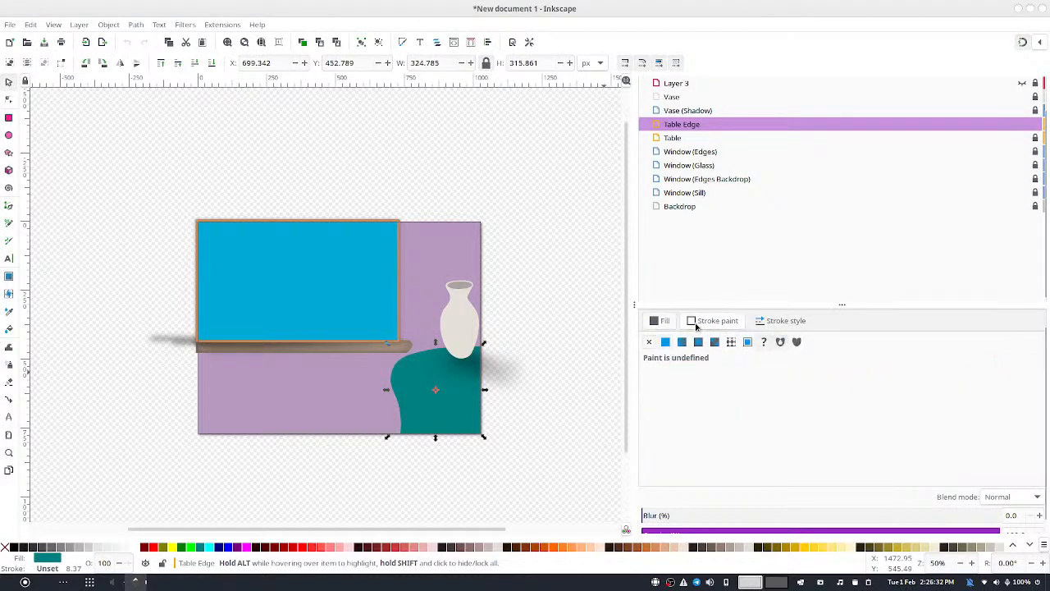
{"action": "left_click", "coordinate": [662, 322]}
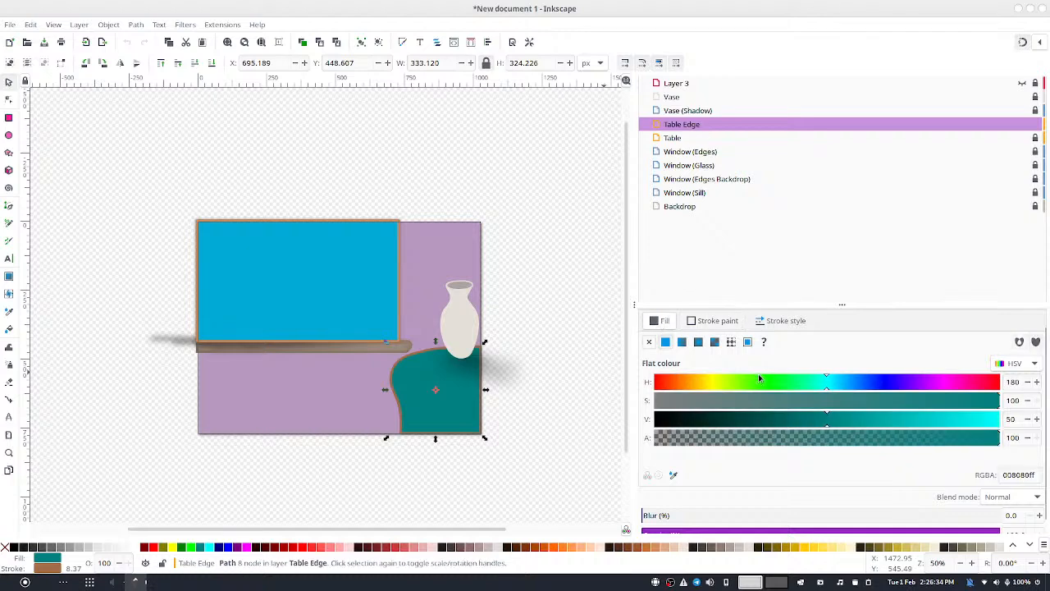
{"action": "left_click", "coordinate": [669, 418]}
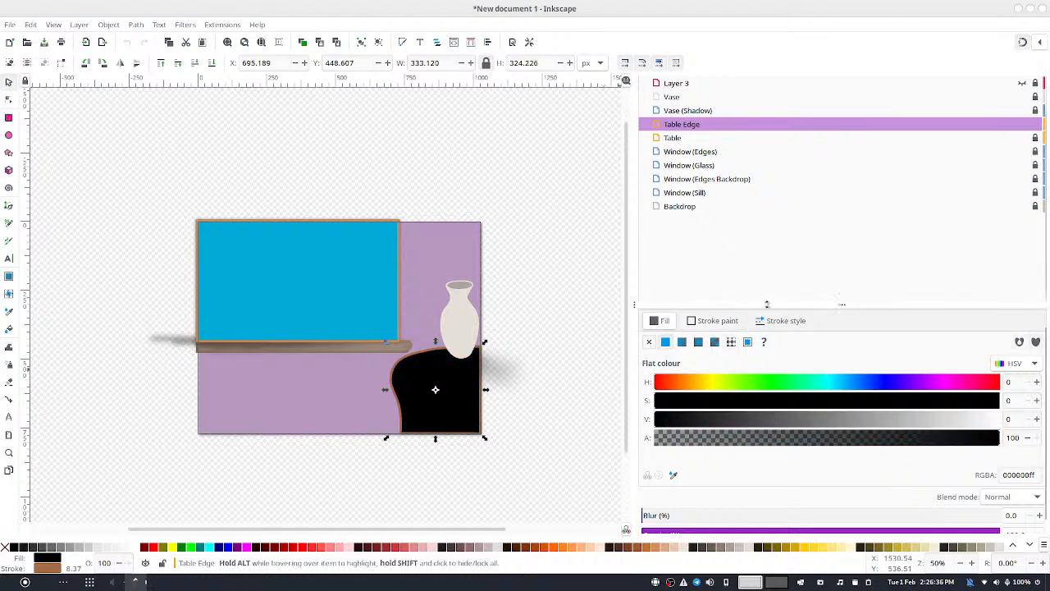
{"action": "left_click", "coordinate": [649, 342]}
{"action": "left_click", "coordinate": [707, 321]}
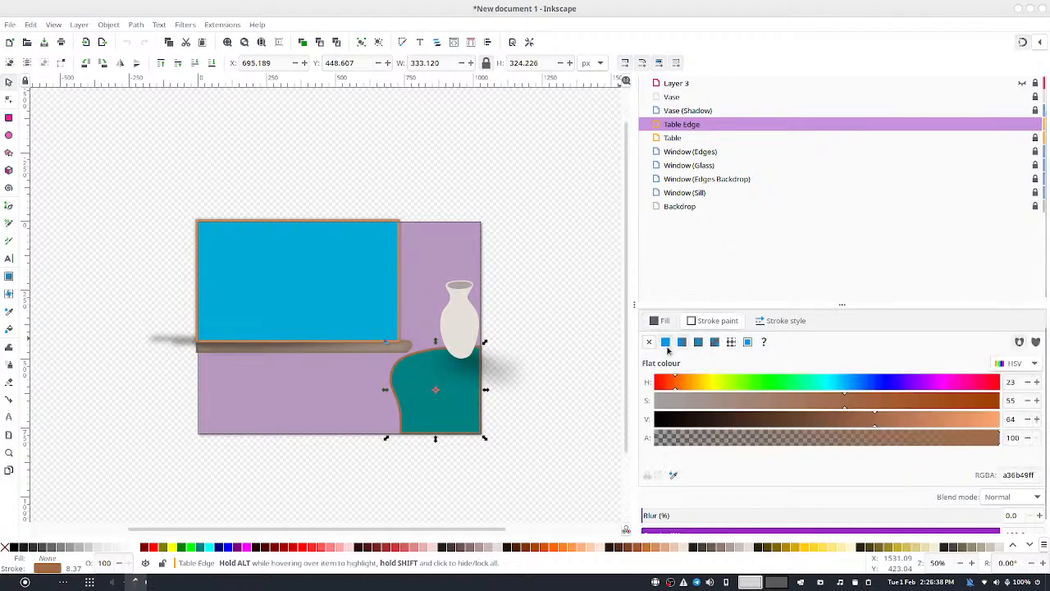
{"action": "left_click_drag", "start_coordinate": [731, 418], "coordinate": [654, 418]}
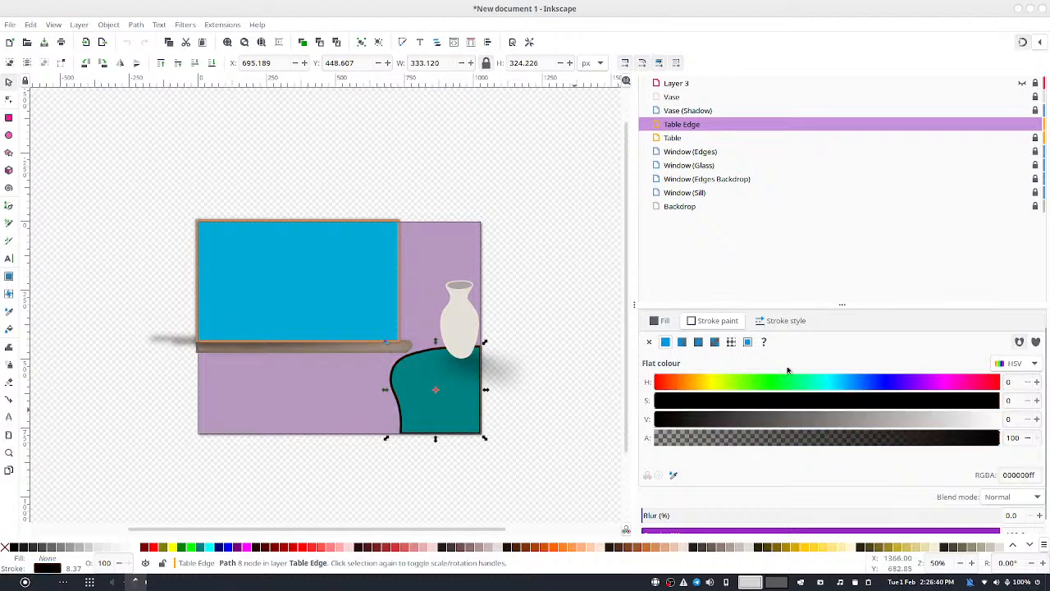
Reduce the table edge outline's stroke width to 0.765 px
{"action": "left_click", "coordinate": [788, 321]}
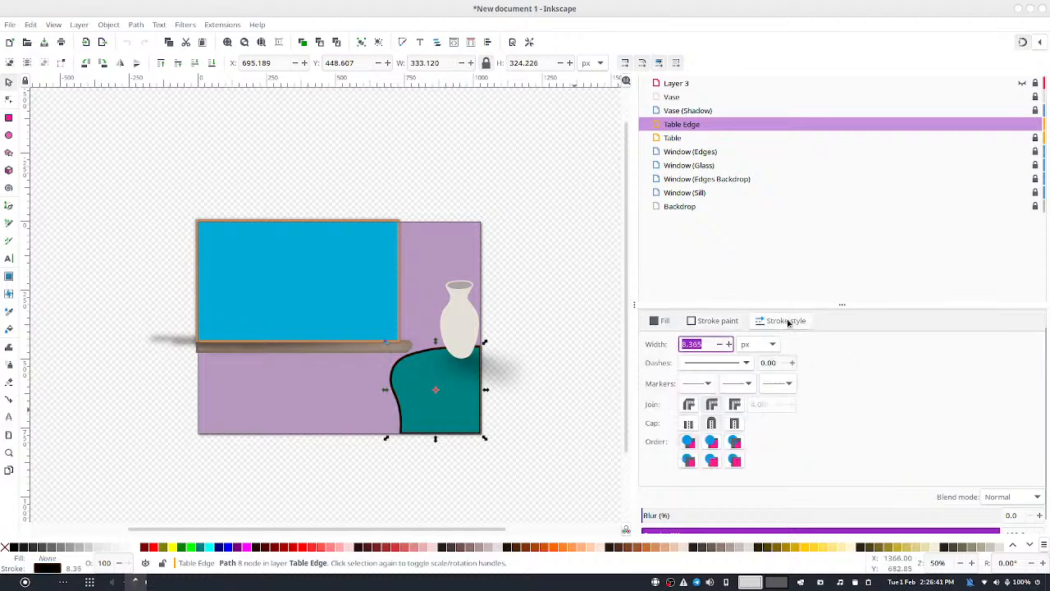
{"action": "left_click", "coordinate": [719, 345]}
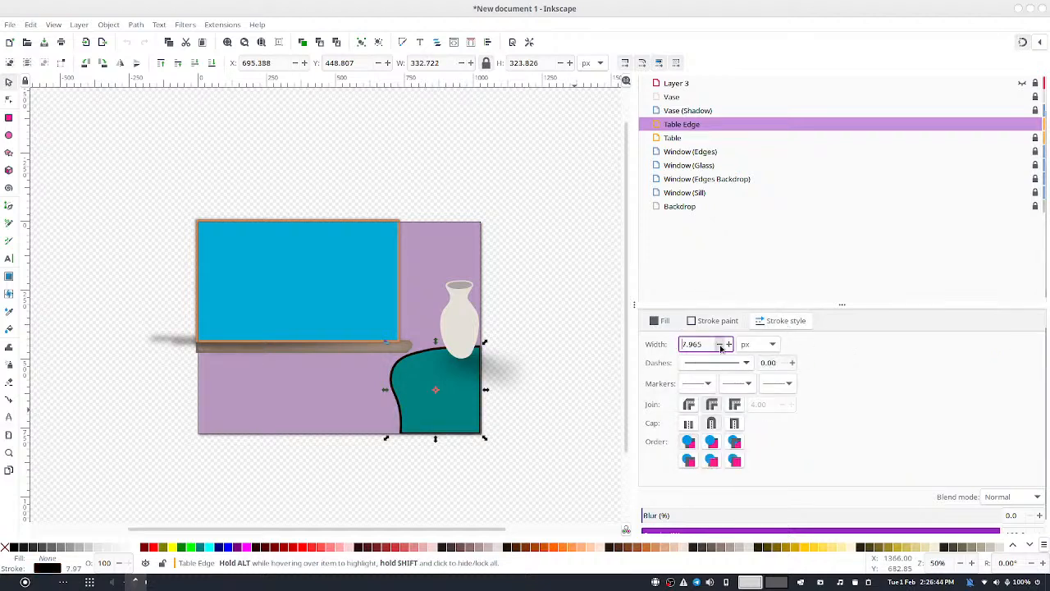
{"action": "left_click", "coordinate": [720, 345]}
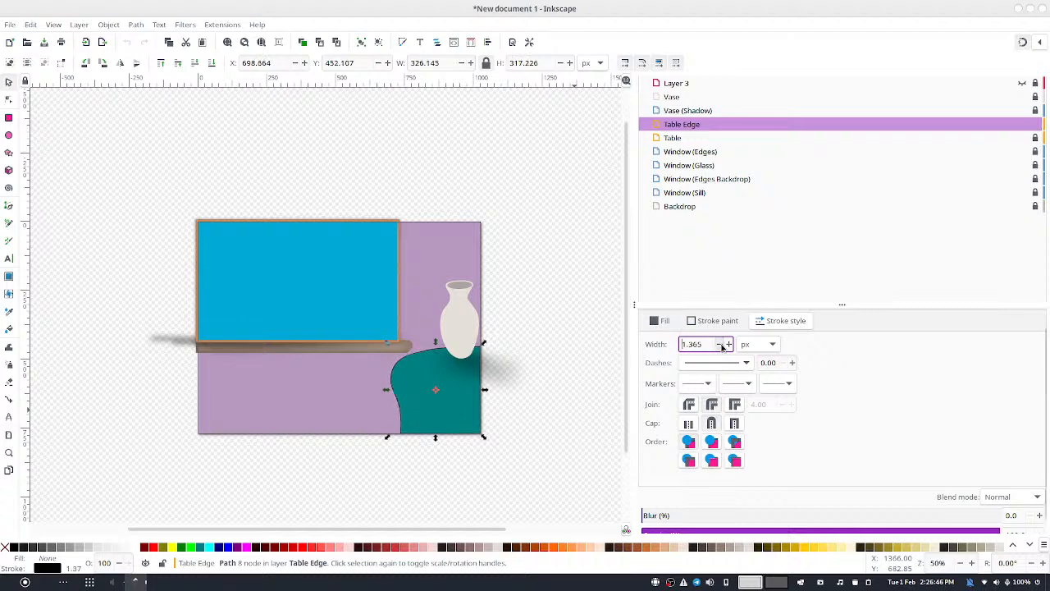
{"action": "left_click", "coordinate": [721, 344]}
{"action": "left_click", "coordinate": [726, 345]}
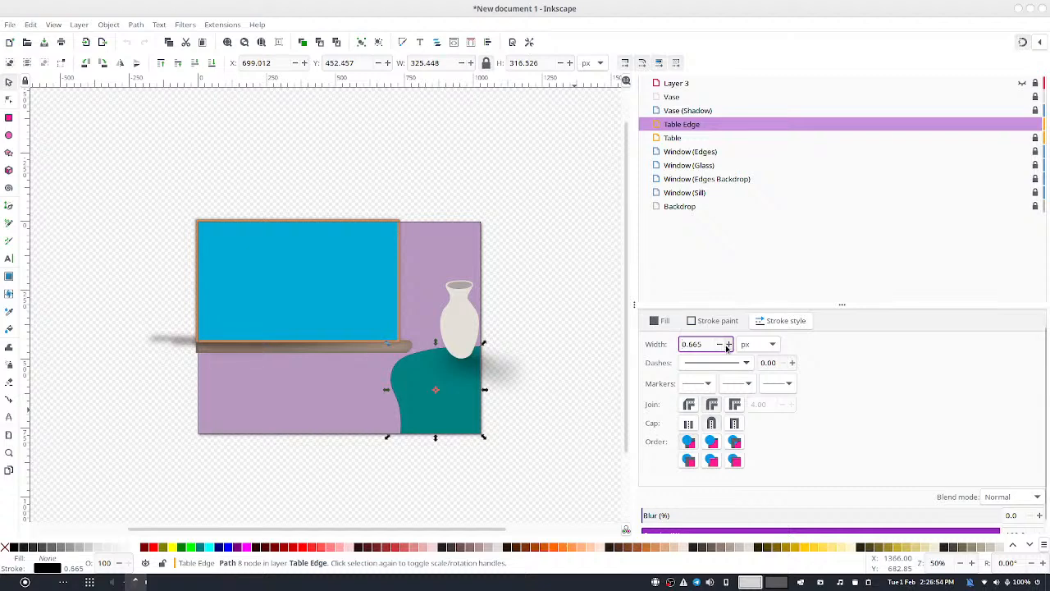
{"action": "left_click", "coordinate": [728, 344]}
Set the table edge outline's blur to 9.6%
{"action": "left_click", "coordinate": [1037, 517]}
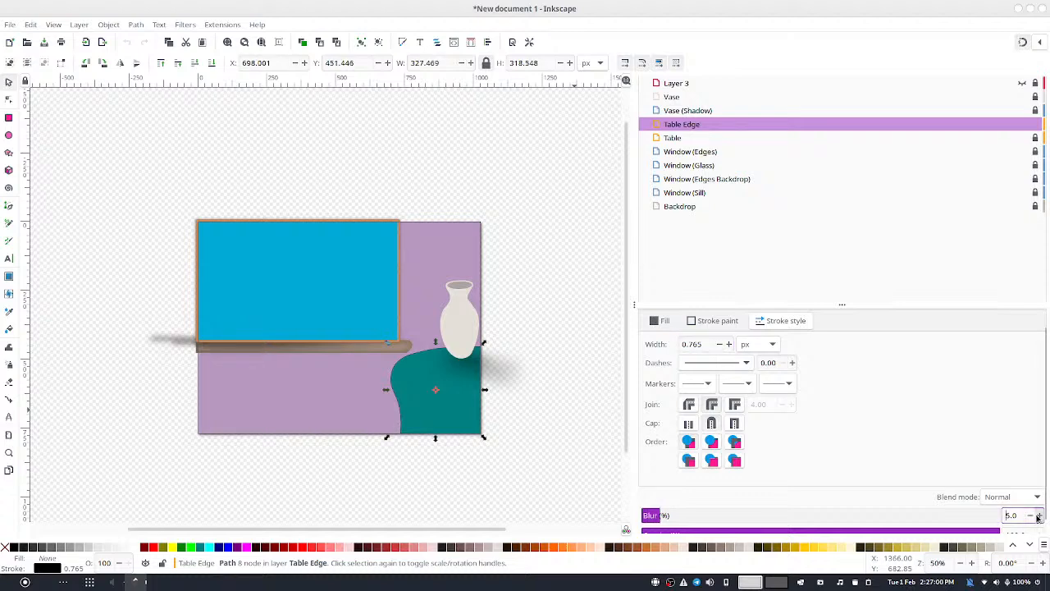
{"action": "left_click", "coordinate": [1038, 516]}
{"action": "left_click", "coordinate": [1038, 517]}
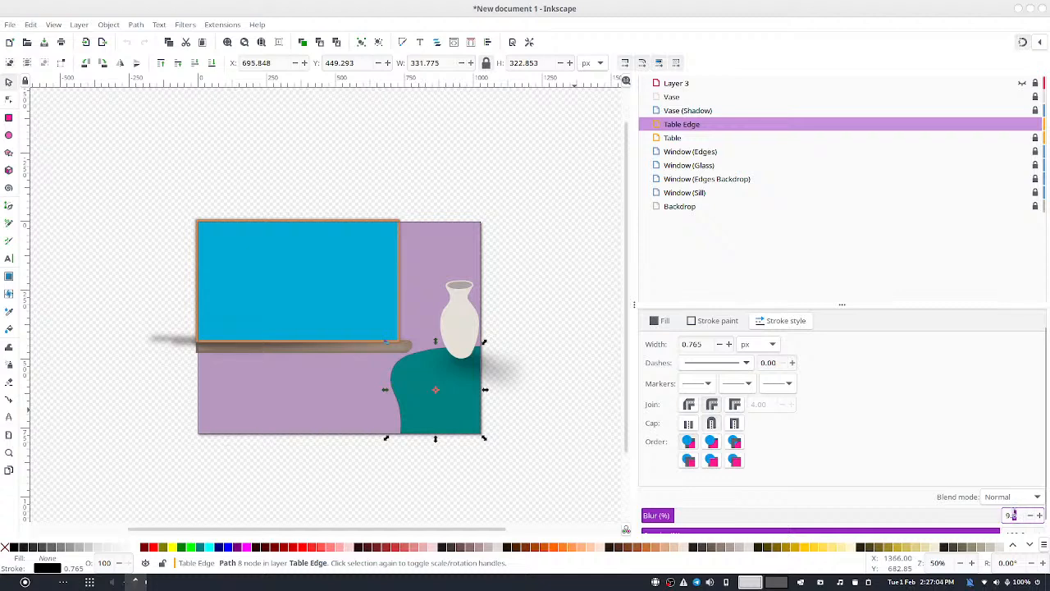
{"action": "type", "text": "6"}
{"action": "key", "text": "Return"}
Increase the table edge outline's stroke width to 1.065 px and its blur to 13.6%
{"action": "left_click", "coordinate": [729, 344]}
{"action": "left_click", "coordinate": [729, 344]}
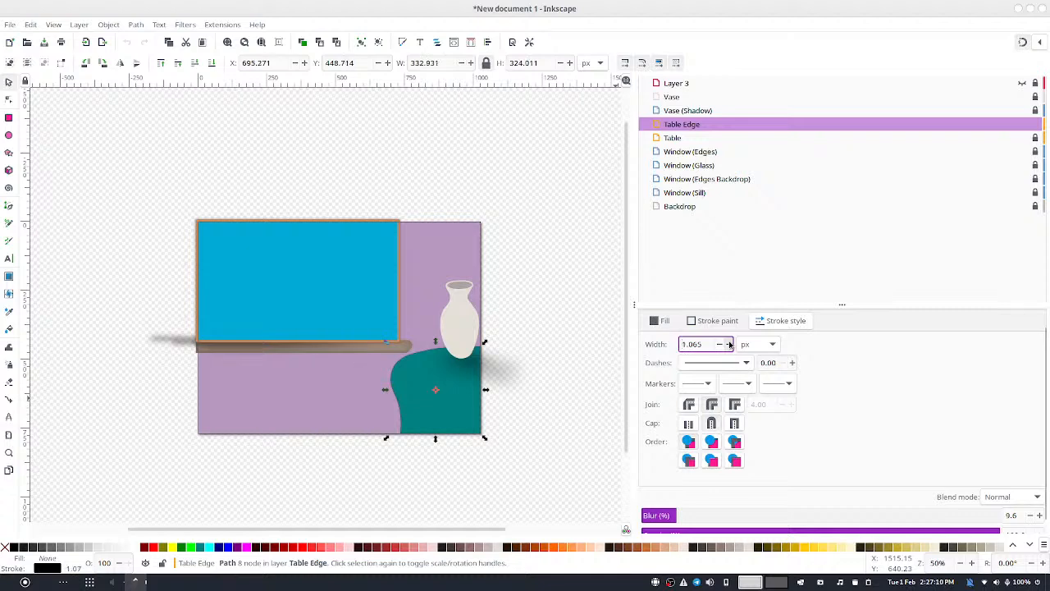
{"action": "left_click", "coordinate": [1038, 516]}
{"action": "left_click", "coordinate": [1038, 516]}
{"action": "left_click", "coordinate": [1037, 516]}
{"action": "left_click", "coordinate": [1038, 516]}
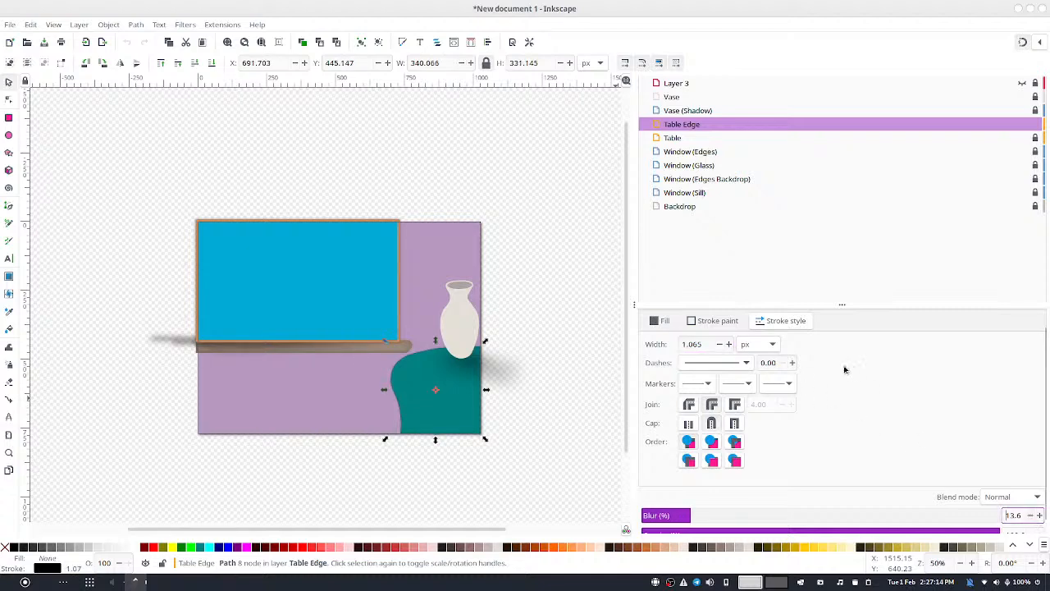
Set the table edge outline's stroke width to 1.365 px and move the Table Edge layer below the Table layer
{"action": "left_click", "coordinate": [729, 344]}
{"action": "left_click", "coordinate": [728, 345]}
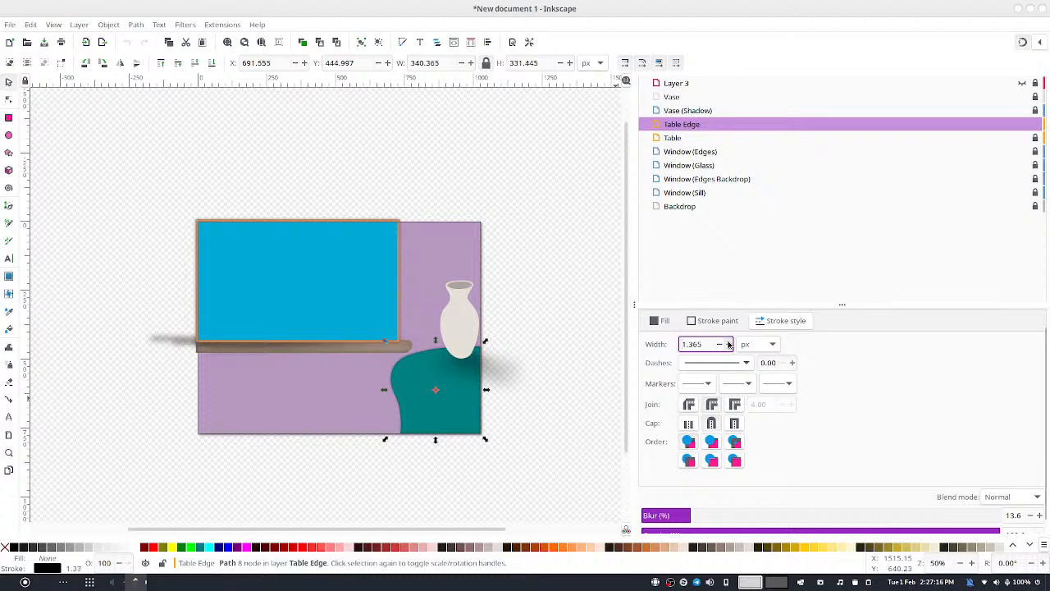
{"action": "left_click", "coordinate": [957, 127]}
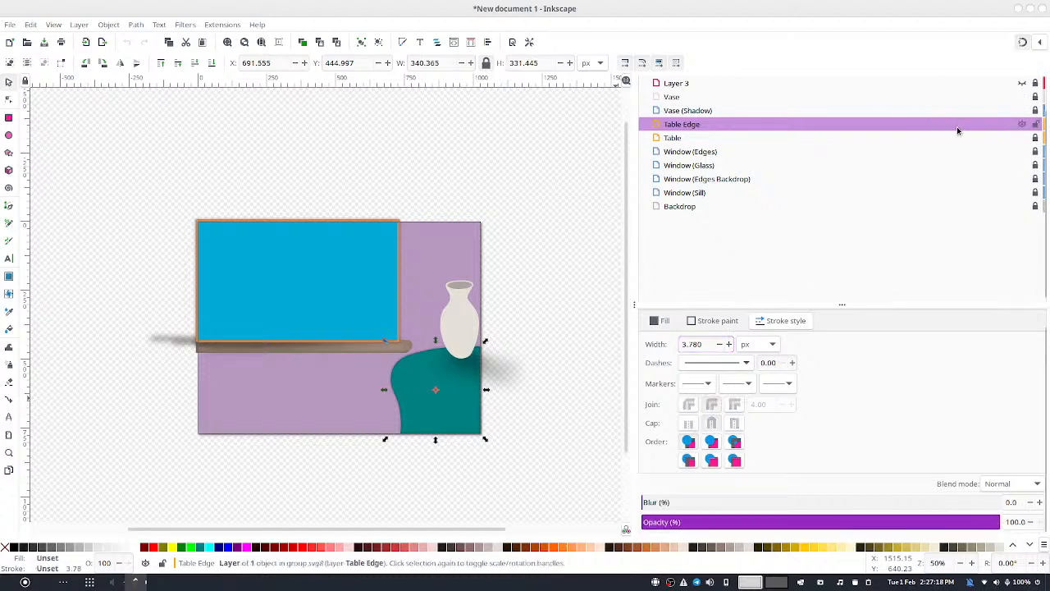
{"action": "scroll", "coordinate": [894, 99], "scroll_direction": "up", "scroll_amount": 2}
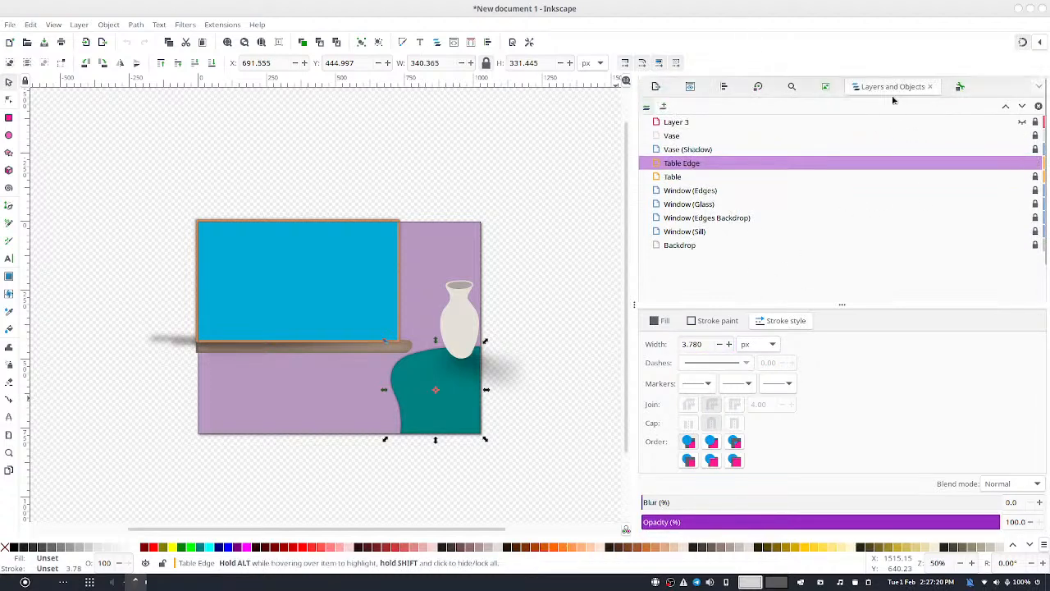
{"action": "left_click", "coordinate": [1024, 106]}
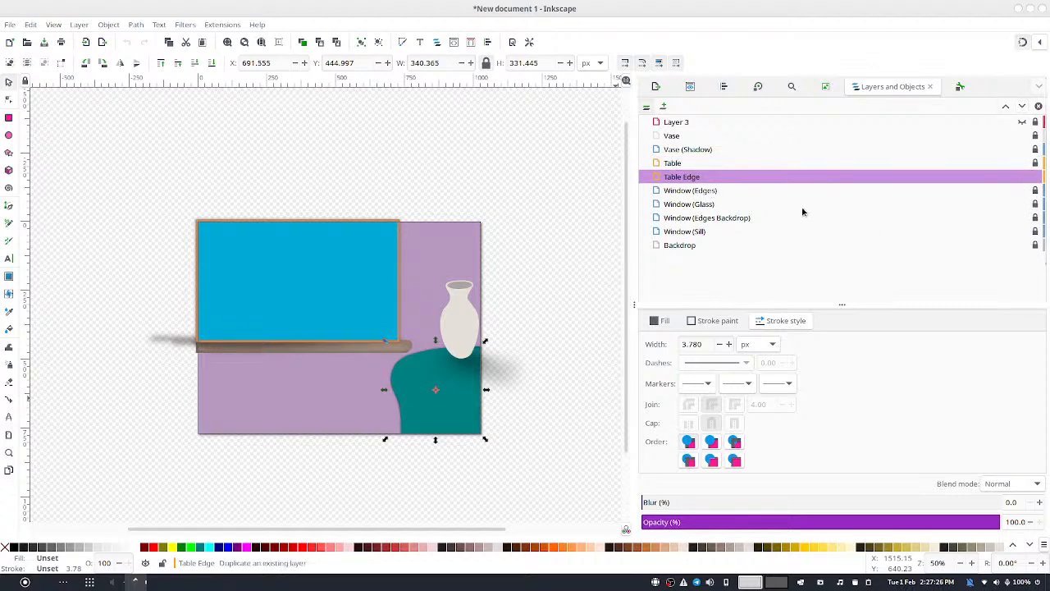
Duplicate the Table Edge layer and move the copy directly above the Table layer
{"action": "key", "text": "ctrl+d"}
{"action": "scroll", "coordinate": [944, 174], "scroll_direction": "down", "scroll_amount": 1}
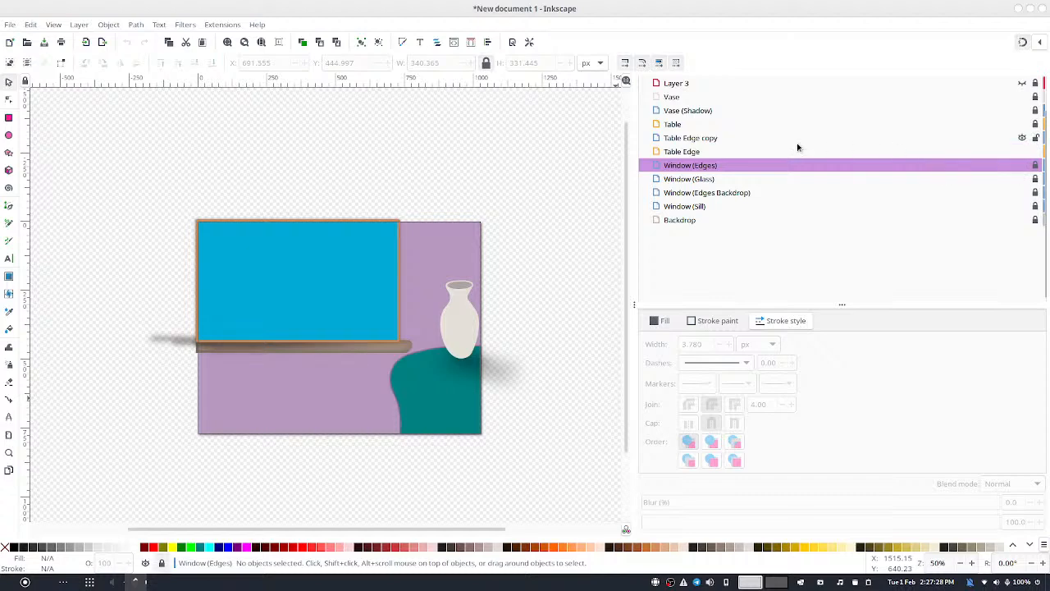
{"action": "left_click", "coordinate": [758, 137]}
{"action": "scroll", "coordinate": [1022, 111], "scroll_direction": "up", "scroll_amount": 1}
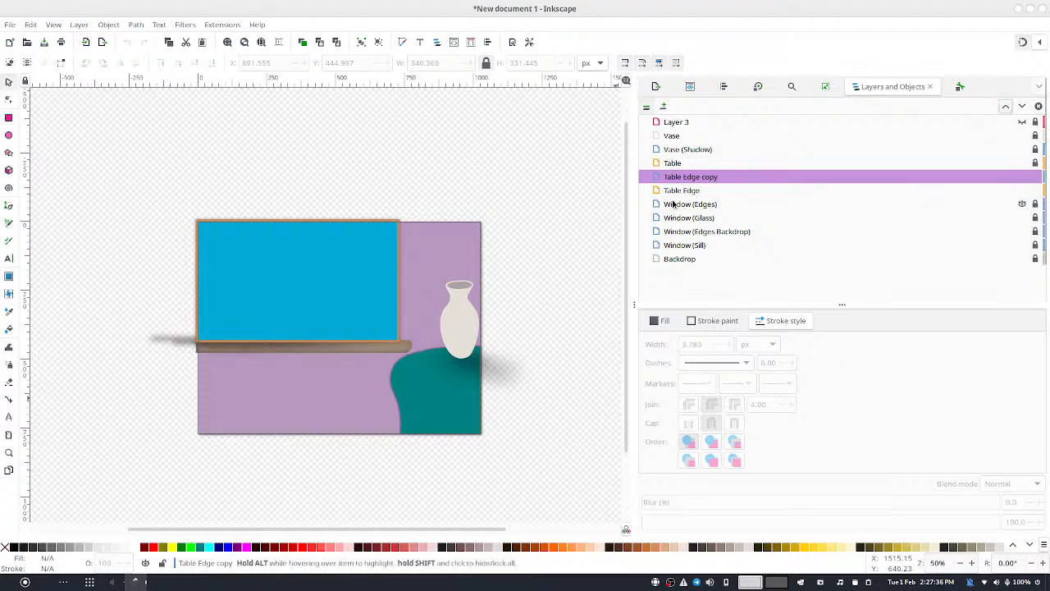
{"action": "scroll", "coordinate": [705, 193], "scroll_direction": "down", "scroll_amount": 1}
{"action": "left_click_drag", "start_coordinate": [707, 138], "coordinate": [691, 122]}
{"action": "key", "text": "Escape"}
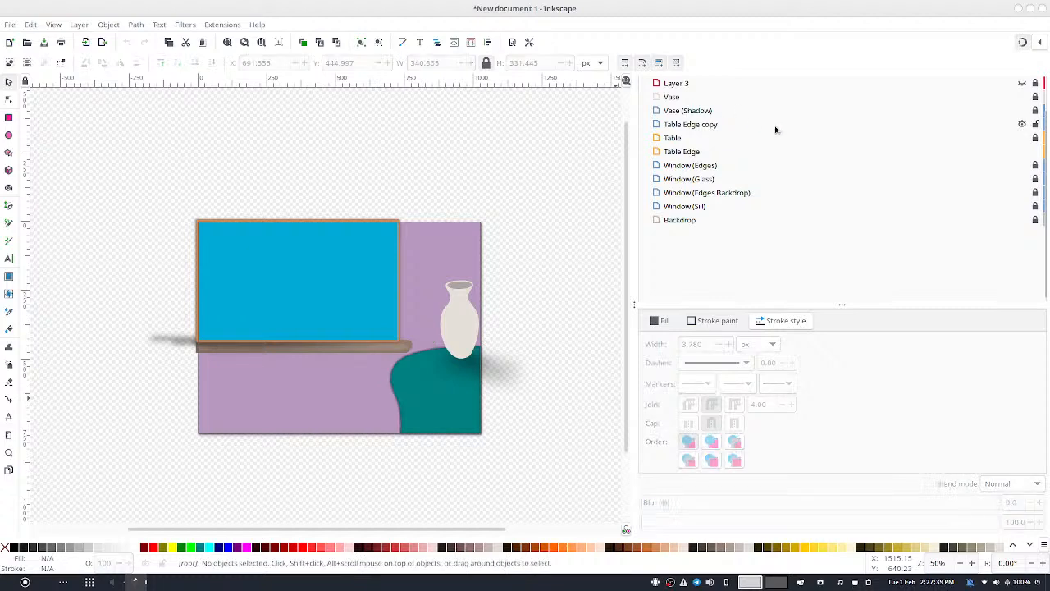
Reduce the blur of the outline in the Table Edge copy layer to 7.6%
{"action": "left_click", "coordinate": [693, 124]}
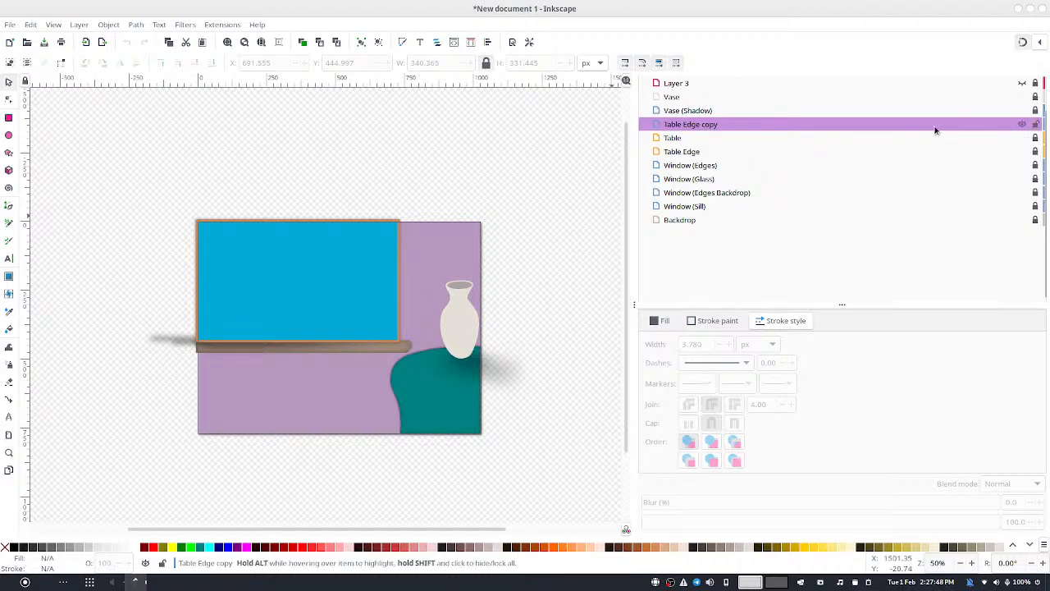
{"action": "left_click", "coordinate": [399, 361]}
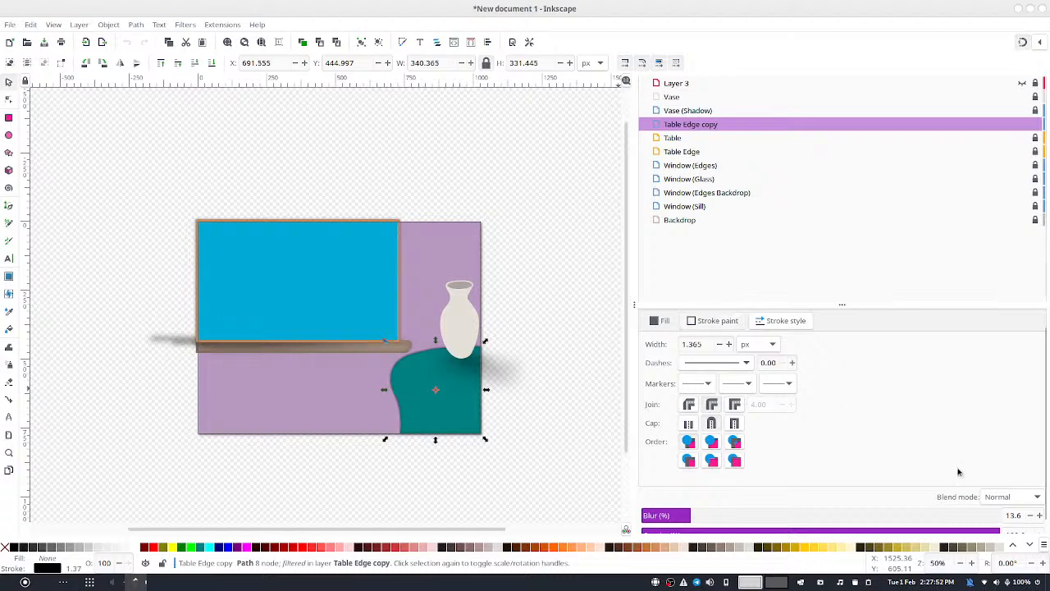
{"action": "left_click", "coordinate": [1030, 515]}
{"action": "left_click", "coordinate": [1031, 515]}
{"action": "left_click", "coordinate": [1030, 515]}
{"action": "left_click", "coordinate": [1030, 515]}
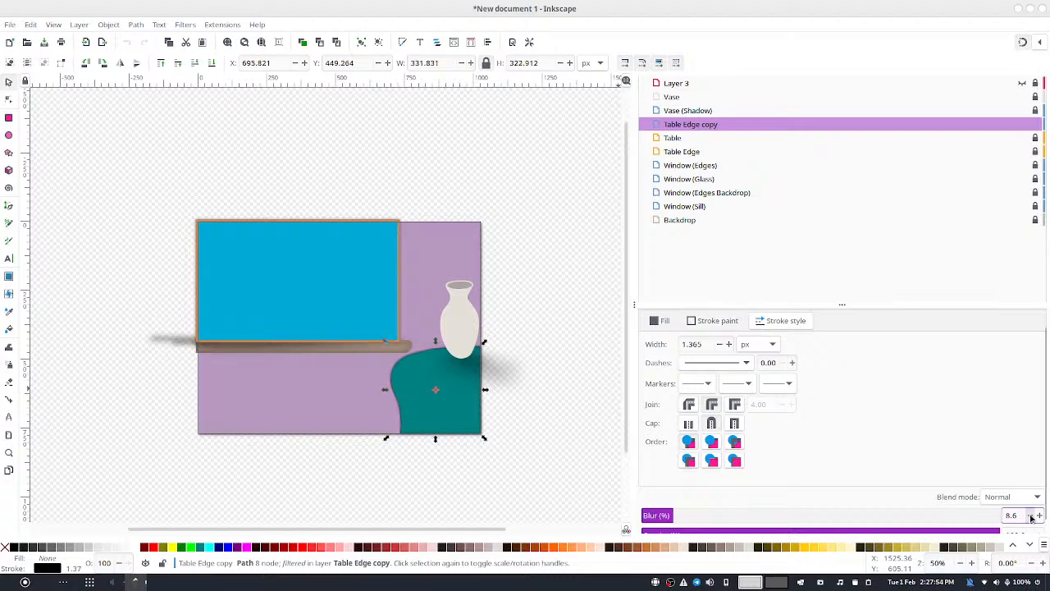
{"action": "left_click", "coordinate": [1030, 516]}
{"action": "left_click", "coordinate": [1031, 515]}
Reduce the copied table edge outline's stroke width to 0.765 px
{"action": "left_click", "coordinate": [718, 345]}
{"action": "left_click", "coordinate": [719, 345]}
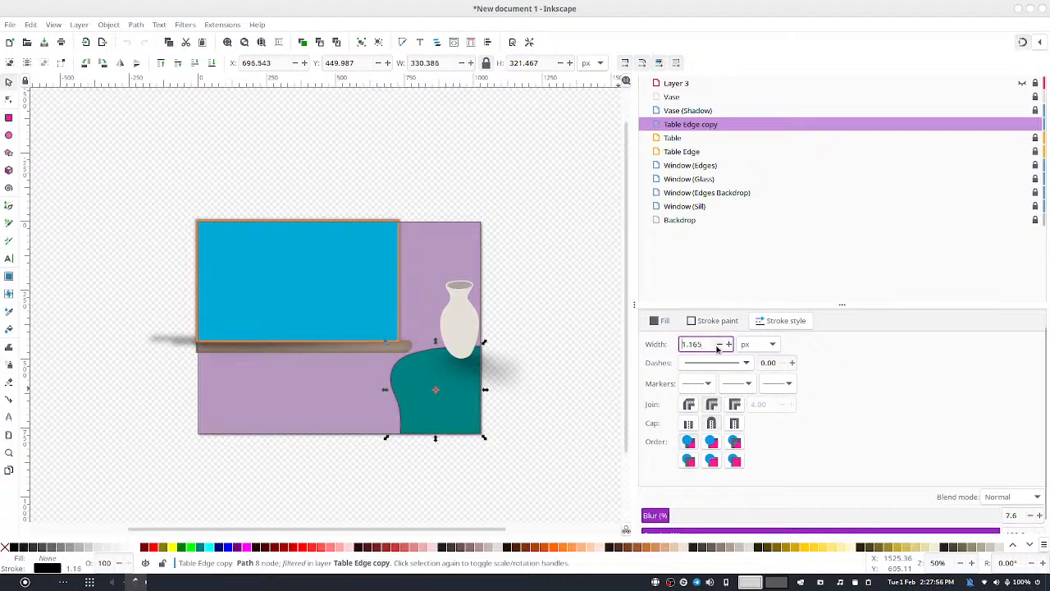
{"action": "left_click", "coordinate": [719, 345]}
{"action": "left_click", "coordinate": [719, 346]}
Lower the opacity of the original Table Edge layer to 47.5%
{"action": "left_click", "coordinate": [688, 154]}
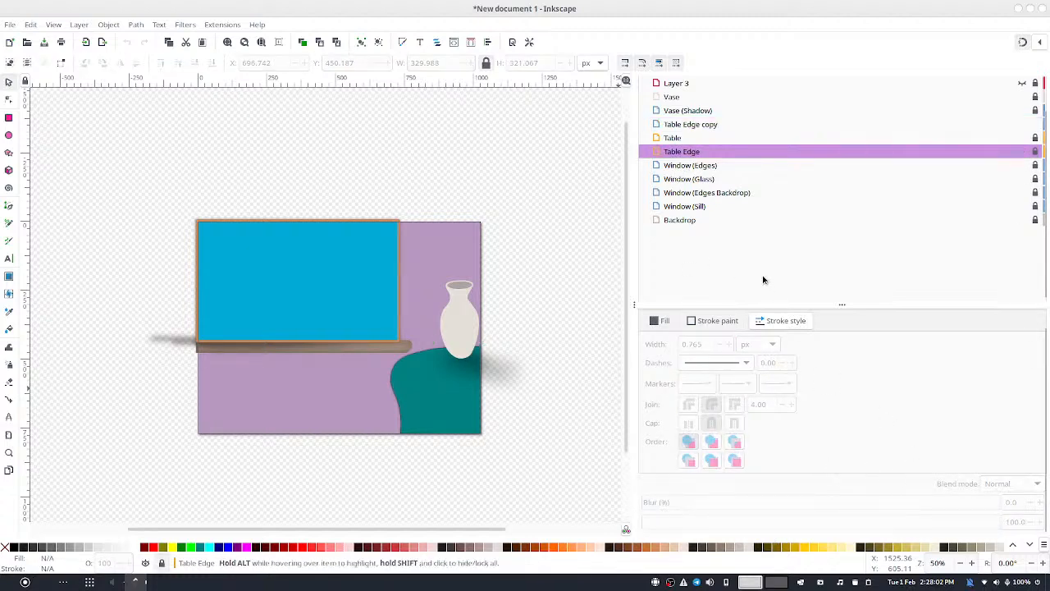
{"action": "left_click", "coordinate": [707, 152]}
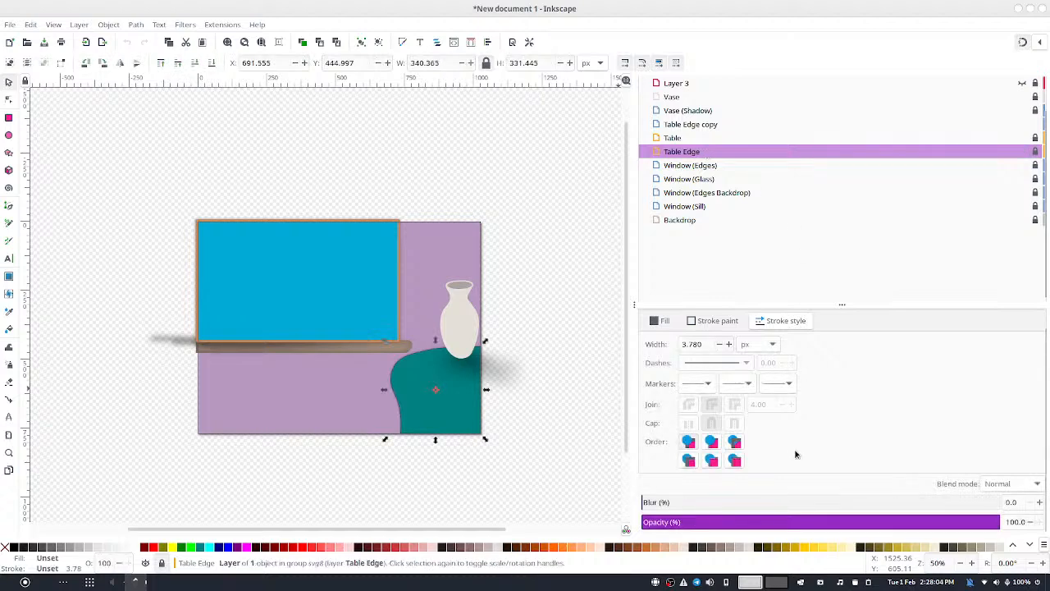
{"action": "mouse_move", "coordinate": [804, 522]}
{"action": "left_mouse_down"}
{"action": "mouse_move", "coordinate": [775, 520]}
{"action": "mouse_move", "coordinate": [827, 521]}
{"action": "mouse_move", "coordinate": [793, 522]}
{"action": "mouse_move", "coordinate": [811, 530]}
{"action": "left_mouse_up"}
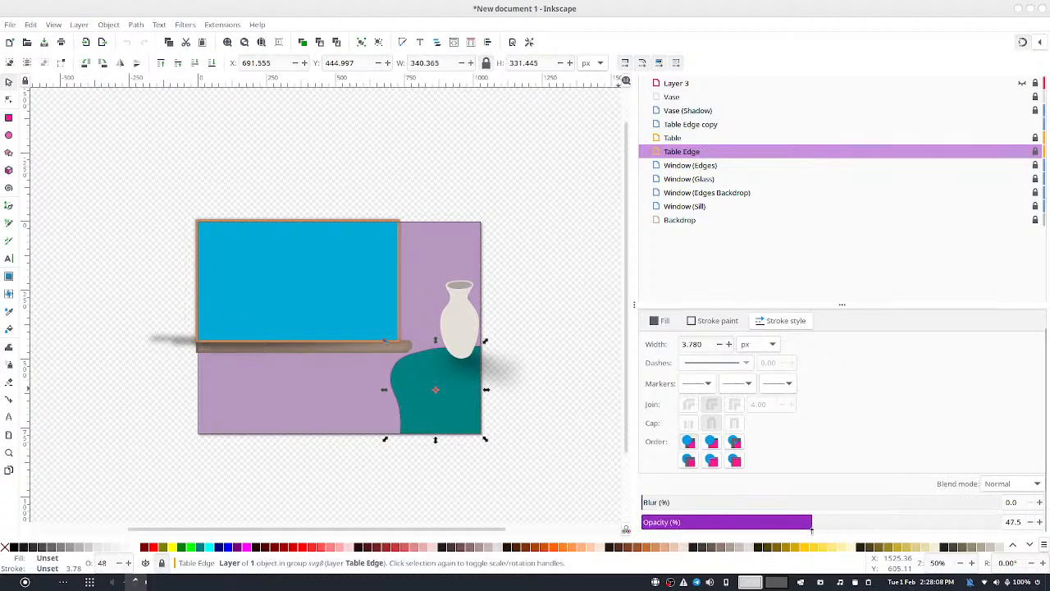
Lower the opacity of the Table Edge copy layer to 58.8%
{"action": "left_click", "coordinate": [699, 124]}
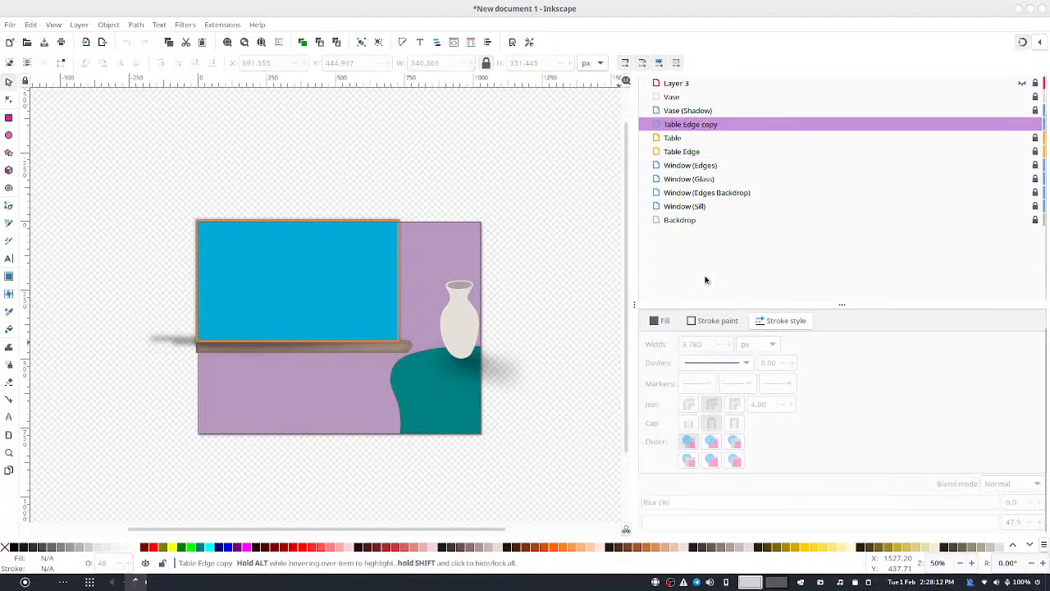
{"action": "left_click", "coordinate": [678, 125]}
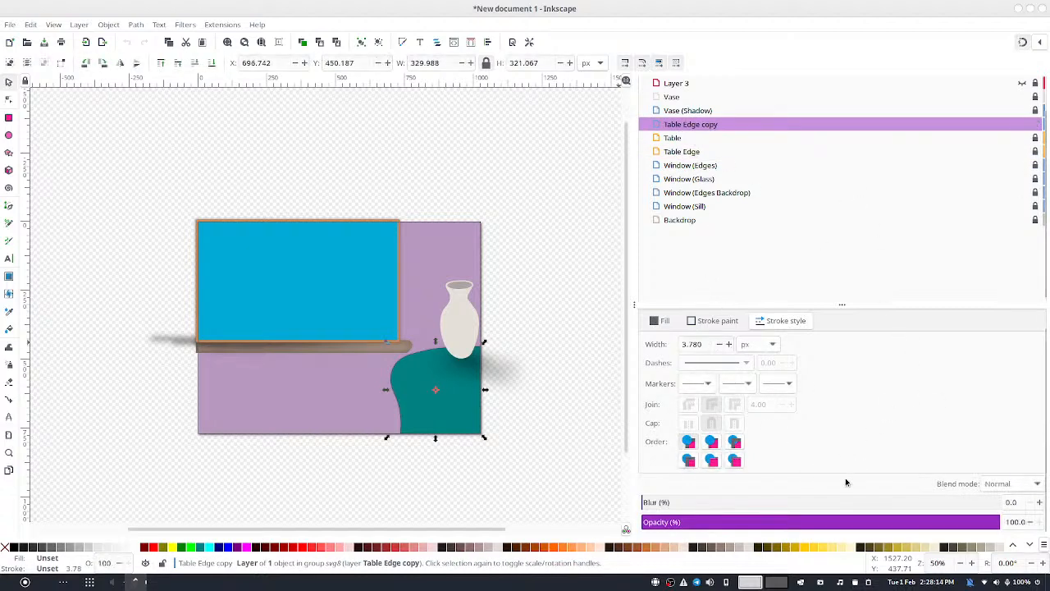
{"action": "left_click_drag", "start_coordinate": [809, 520], "coordinate": [853, 526]}
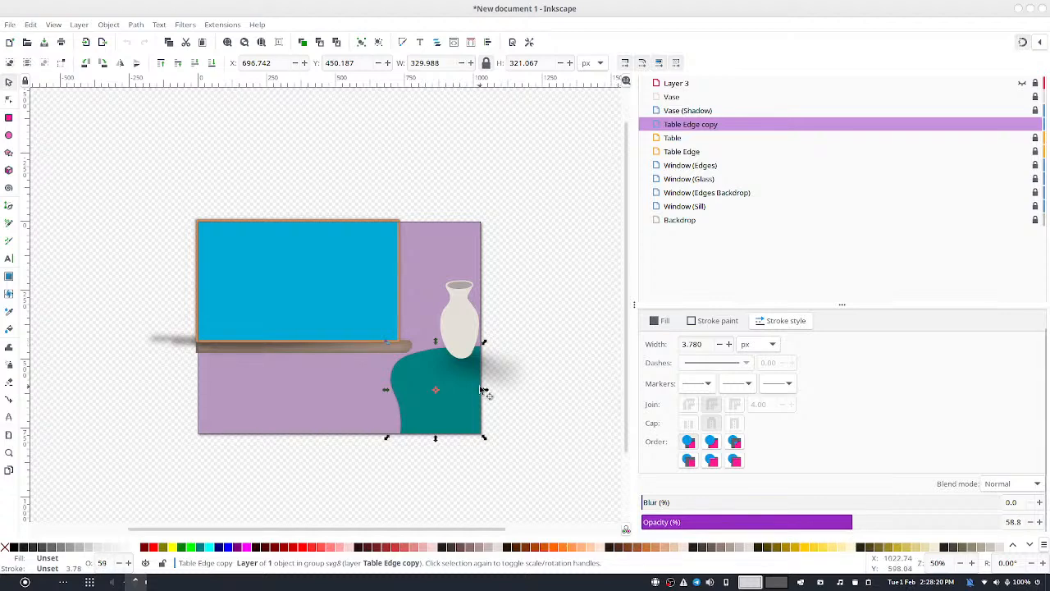
Deselect everything and examine the softened table edges up close and in the whole picture
{"action": "left_click", "coordinate": [484, 388]}
{"action": "left_click", "coordinate": [483, 387]}
{"action": "left_click", "coordinate": [436, 452]}
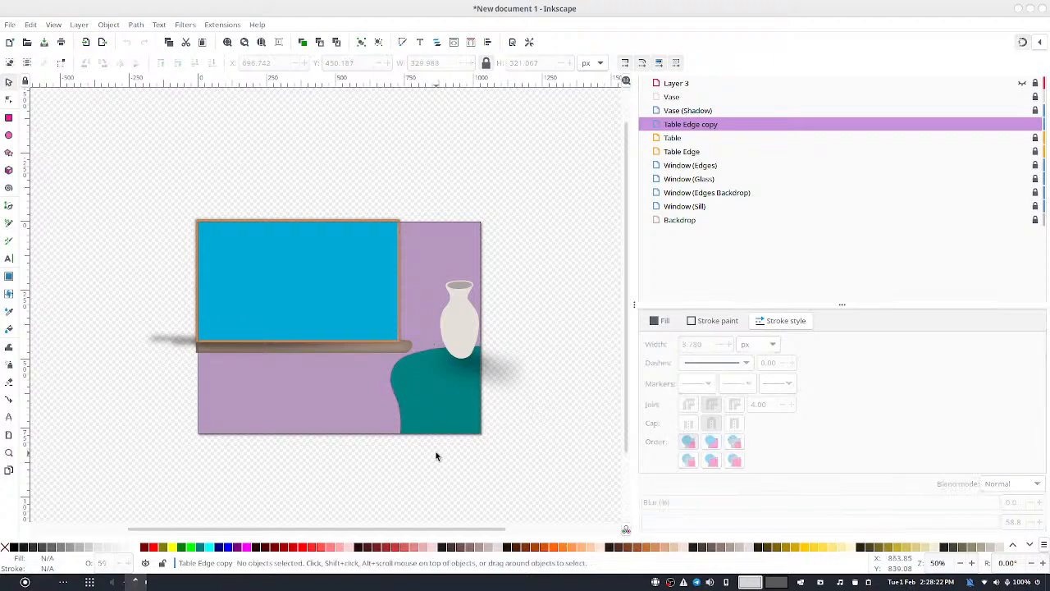
{"action": "scroll", "coordinate": [435, 453], "scroll_direction": "up", "scroll_amount": 12}
{"action": "scroll", "coordinate": [435, 455], "scroll_direction": "down", "scroll_amount": 12}
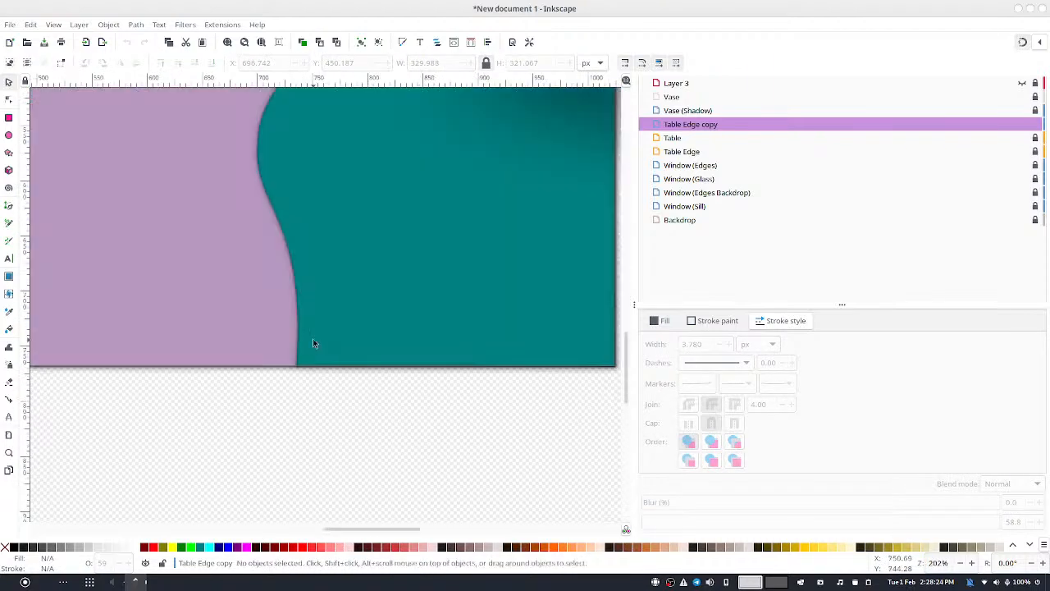
{"action": "scroll", "coordinate": [411, 262], "scroll_direction": "down", "scroll_amount": 6}
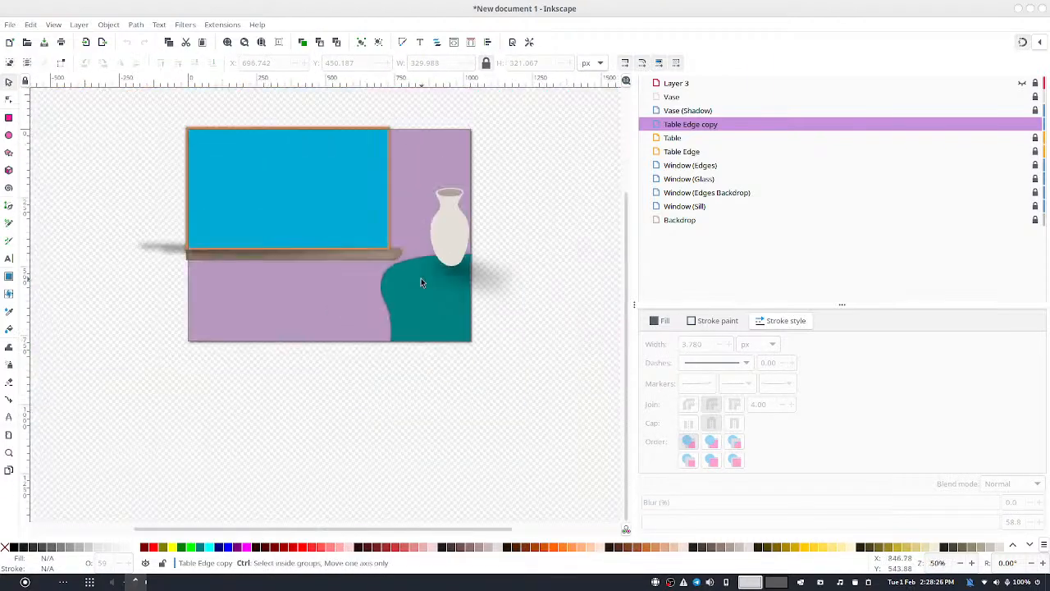
Lock the Table Edge copy layer and make the sketch in Layer 3 visible
{"action": "scroll", "coordinate": [421, 282], "scroll_direction": "up", "scroll_amount": 2}
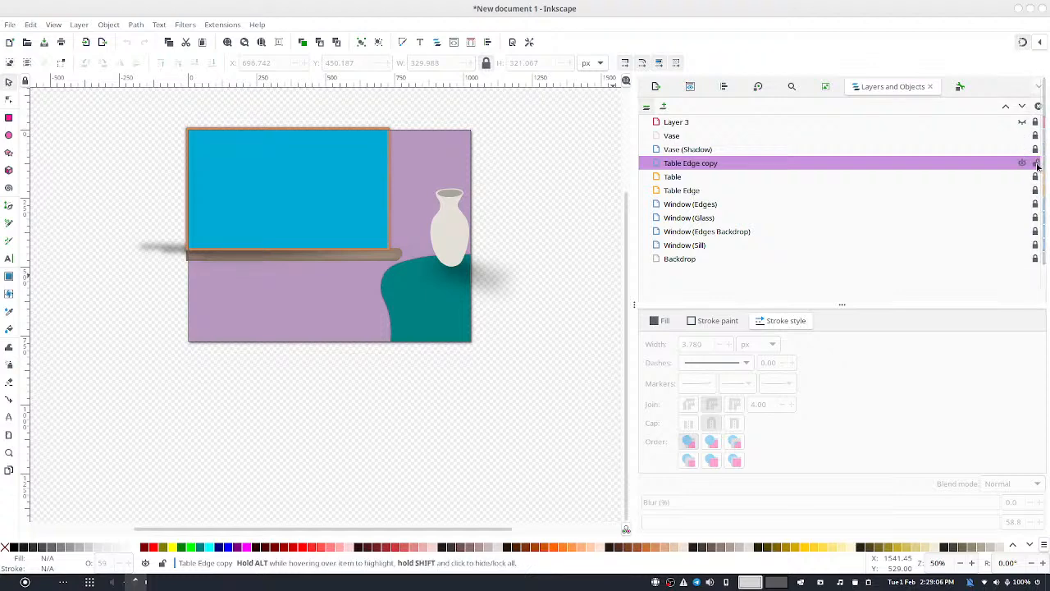
{"action": "scroll", "coordinate": [1037, 167], "scroll_direction": "down", "scroll_amount": 1}
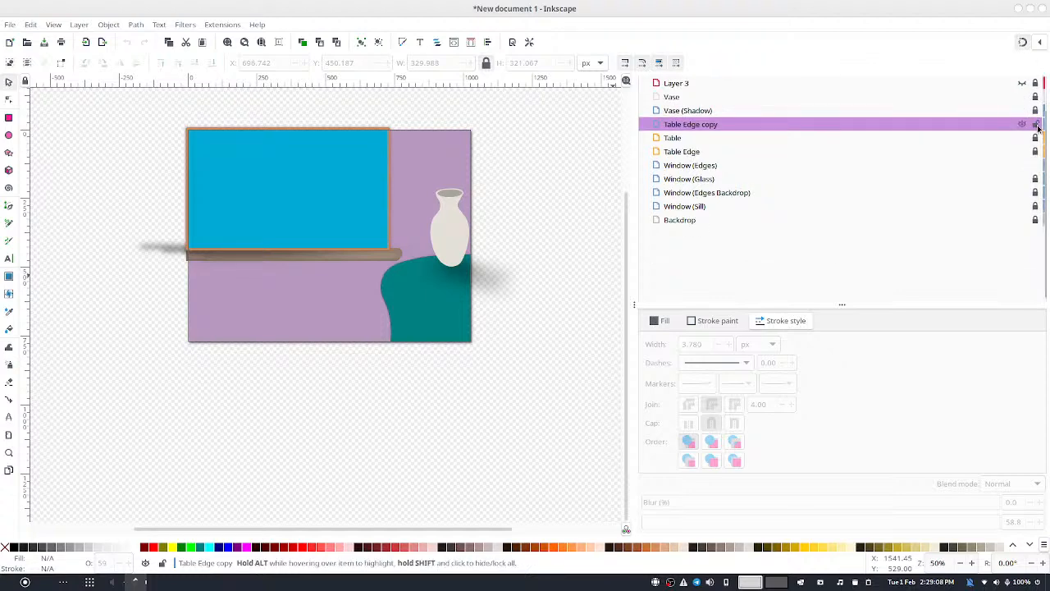
{"action": "left_click", "coordinate": [1036, 125]}
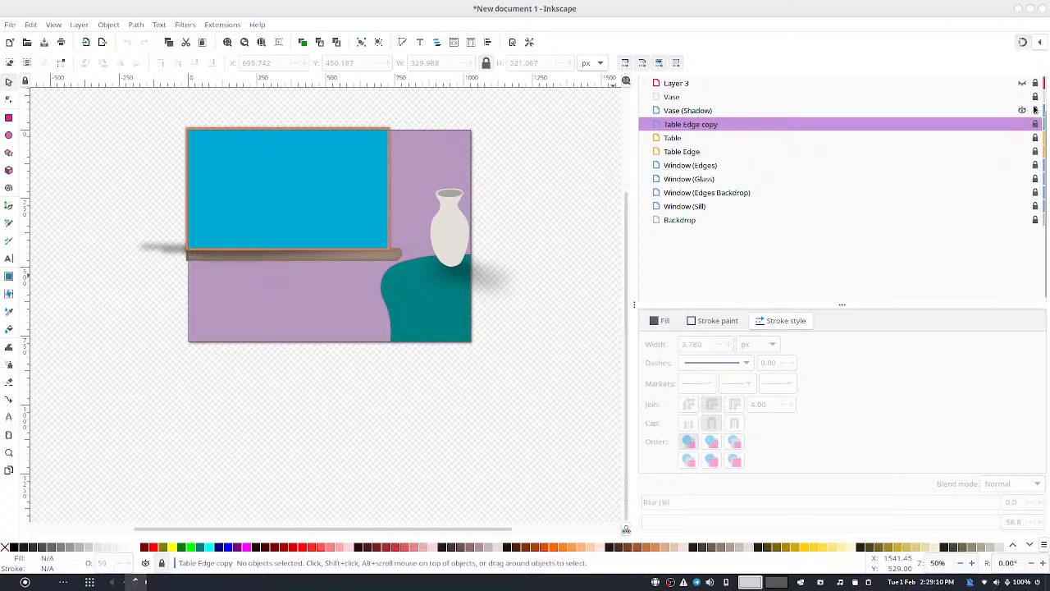
{"action": "scroll", "coordinate": [1028, 106], "scroll_direction": "up", "scroll_amount": 1}
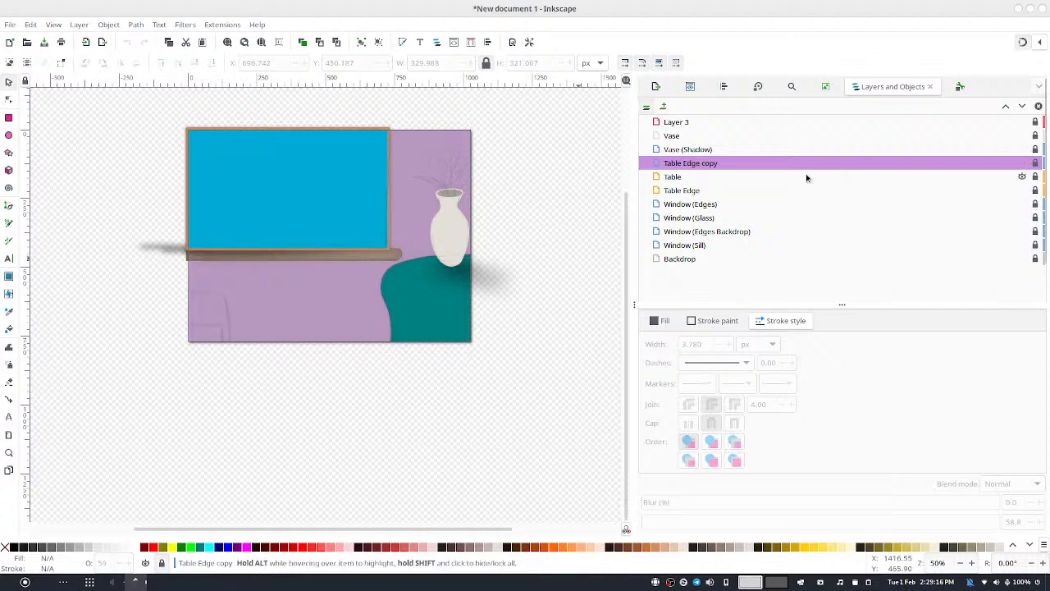
Add a layer named Chair below the Vase layer and draw a rectangle about 168 by 118 px over the chair sketch
{"action": "left_click", "coordinate": [760, 137]}
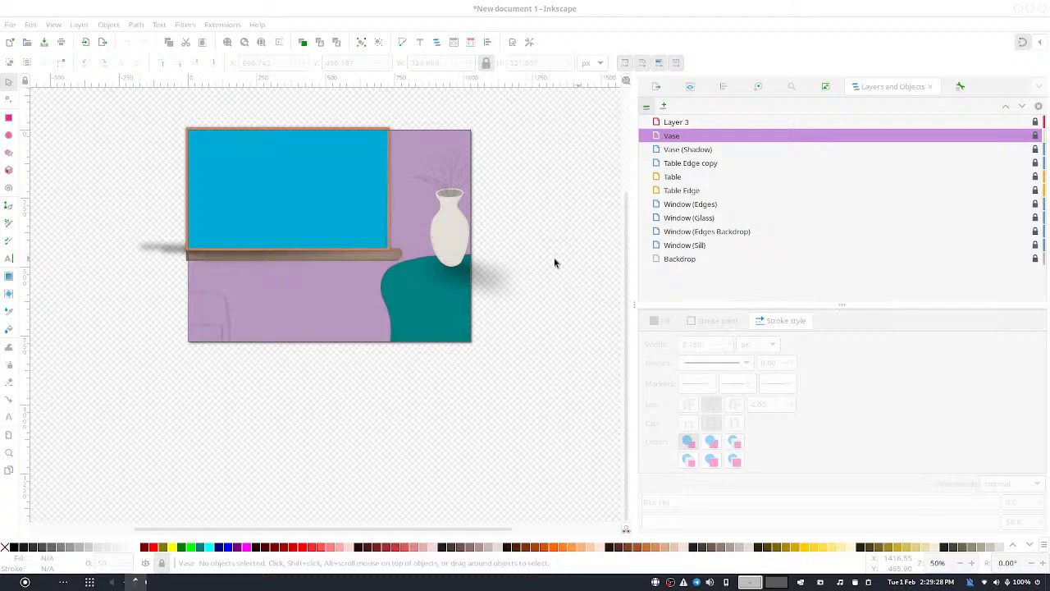
{"action": "key", "text": "Return"}
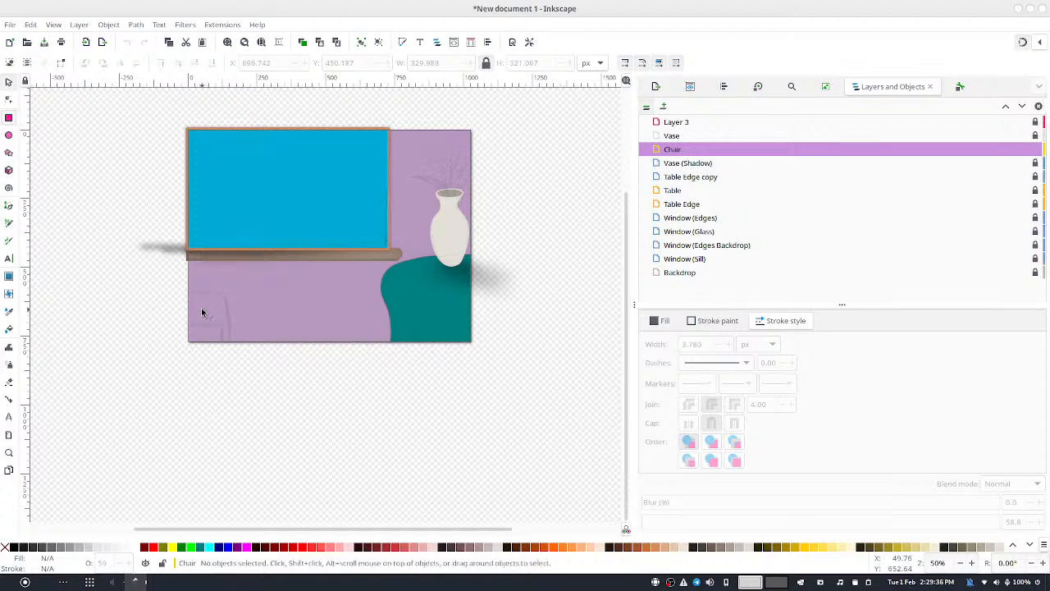
{"action": "left_click", "coordinate": [9, 135]}
{"action": "left_click", "coordinate": [8, 117]}
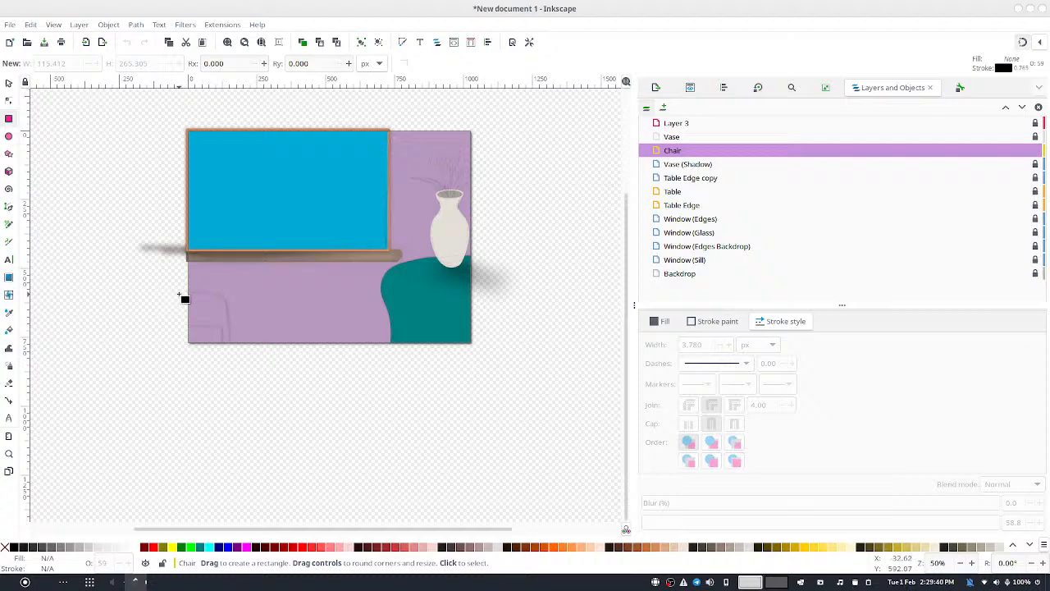
{"action": "left_click_drag", "start_coordinate": [181, 294], "coordinate": [226, 326]}
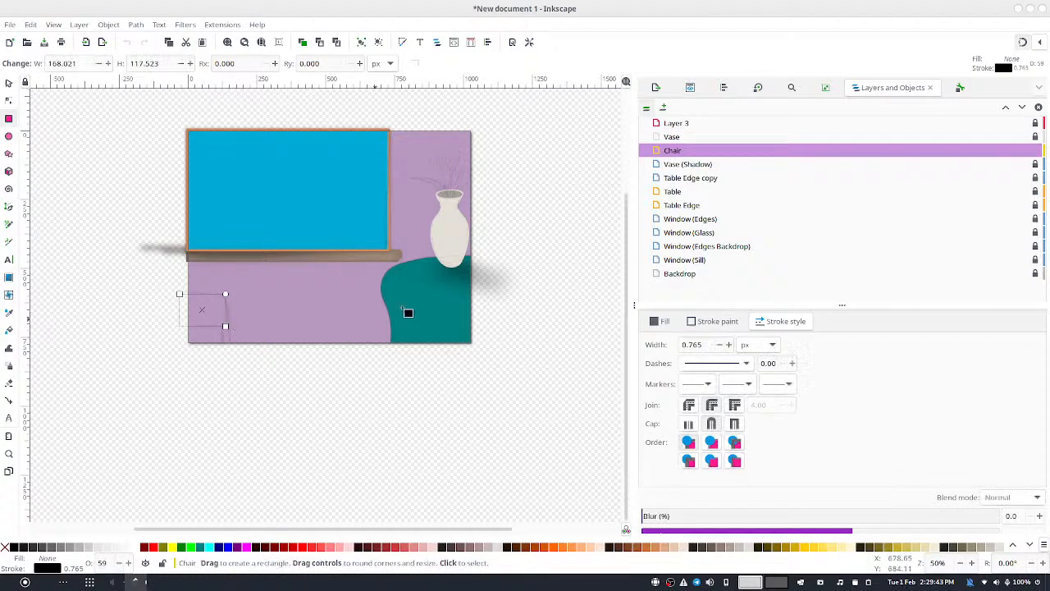
Move the Chair layer above the Vase layer and make it the active layer for work on the chair sketch
{"action": "left_click", "coordinate": [752, 157]}
{"action": "left_click", "coordinate": [679, 112]}
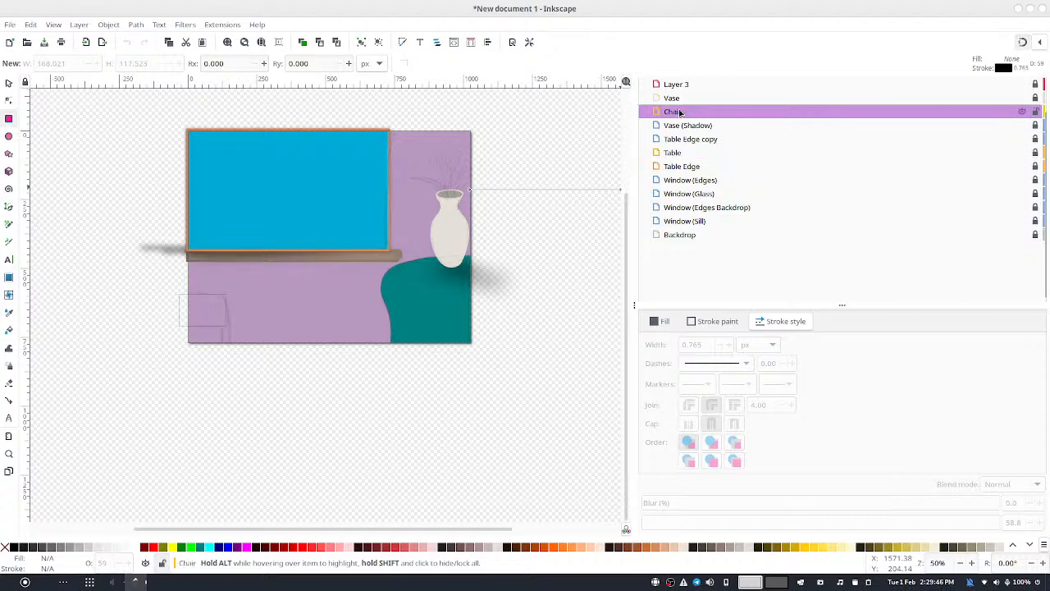
{"action": "scroll", "coordinate": [808, 172], "scroll_direction": "up", "scroll_amount": 2}
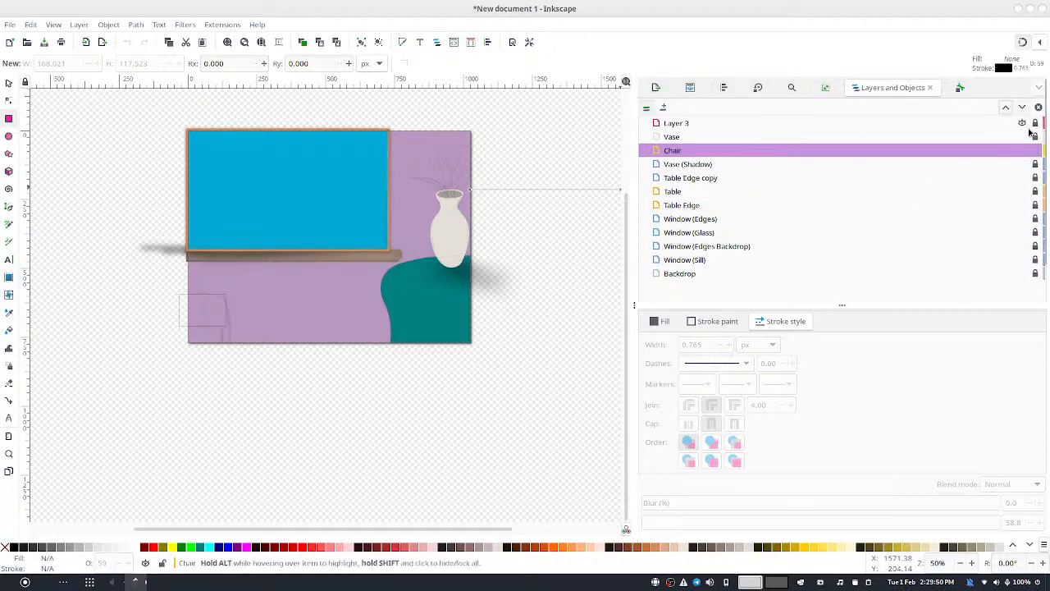
{"action": "mouse_move", "coordinate": [991, 150]}
{"action": "left_mouse_down"}
{"action": "mouse_move", "coordinate": [898, 101]}
{"action": "mouse_move", "coordinate": [966, 107]}
{"action": "mouse_move", "coordinate": [961, 90]}
{"action": "mouse_move", "coordinate": [975, 99]}
{"action": "left_mouse_up"}
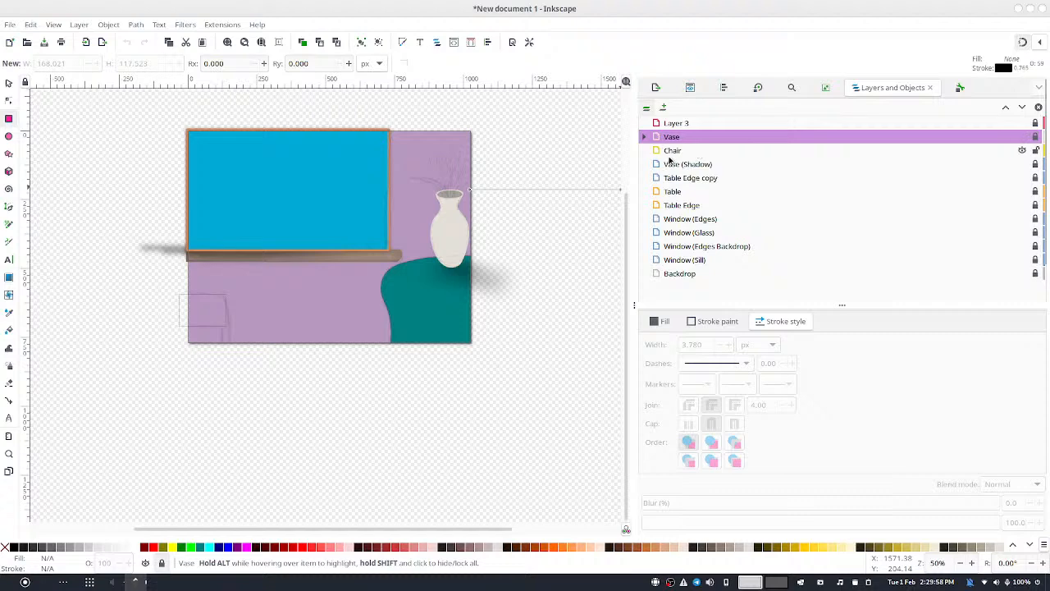
{"action": "left_click", "coordinate": [673, 153]}
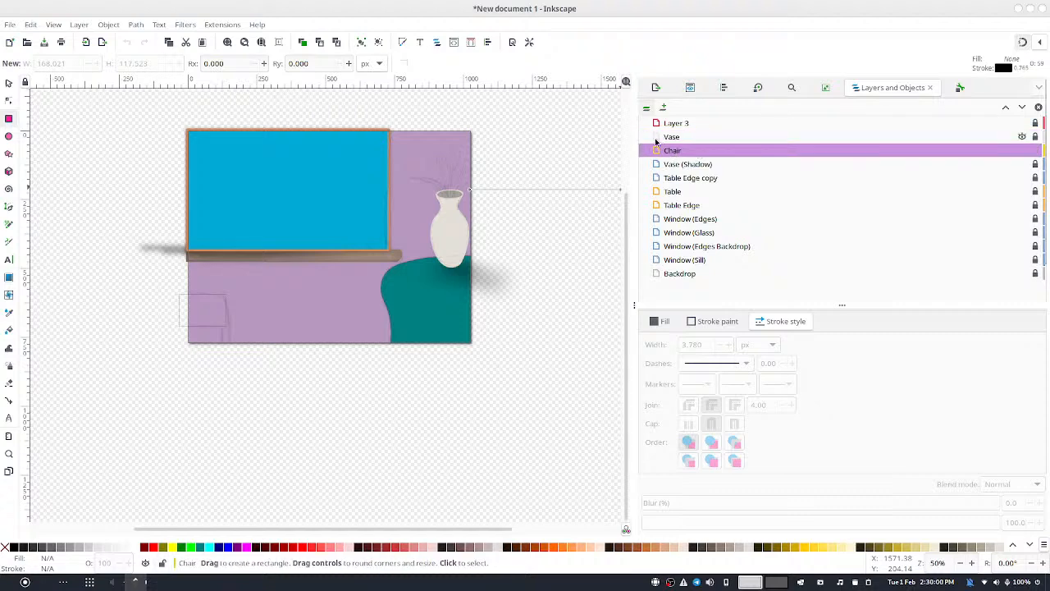
{"action": "left_click_drag", "start_coordinate": [668, 150], "coordinate": [696, 135]}
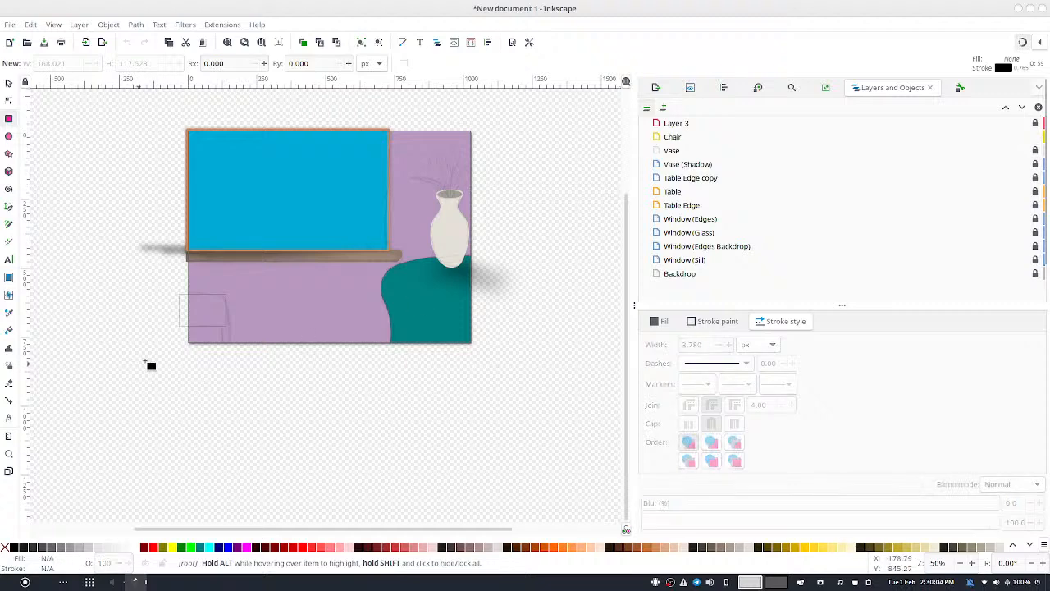
{"action": "left_click", "coordinate": [668, 138]}
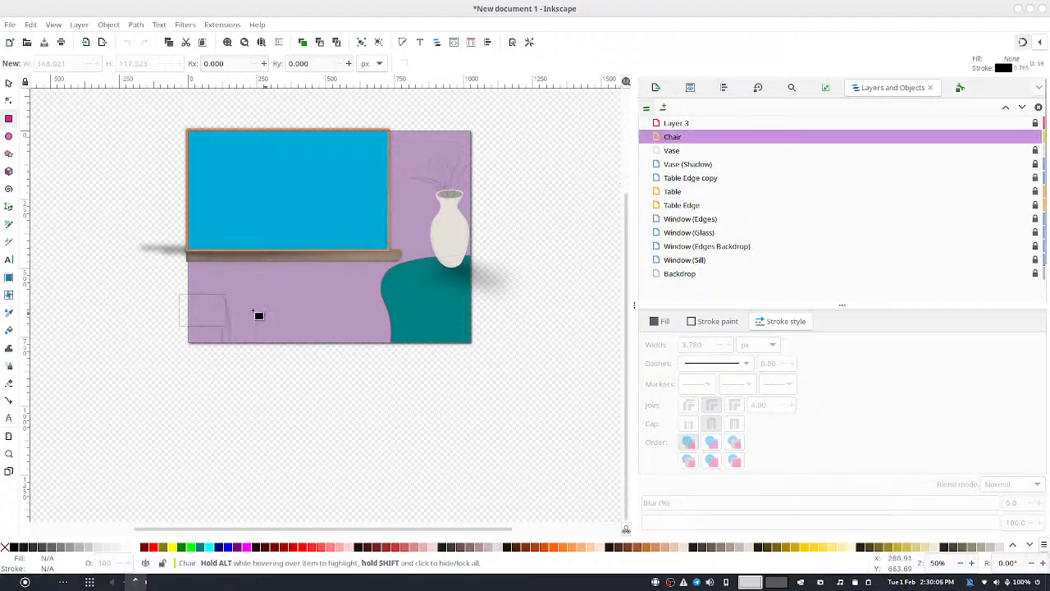
{"action": "scroll", "coordinate": [220, 334], "scroll_direction": "up", "scroll_amount": 4}
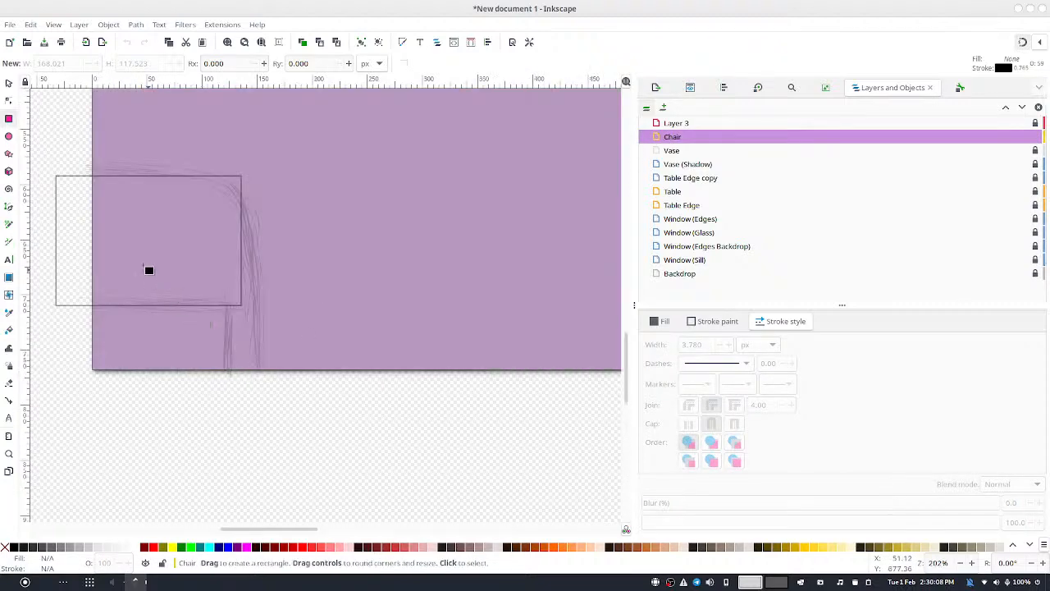
Widen the rectangle over the chair sketch to about 189 px so its outer side reaches the edge of the sketched backrest
{"action": "left_click_drag", "start_coordinate": [141, 278], "coordinate": [229, 310]}
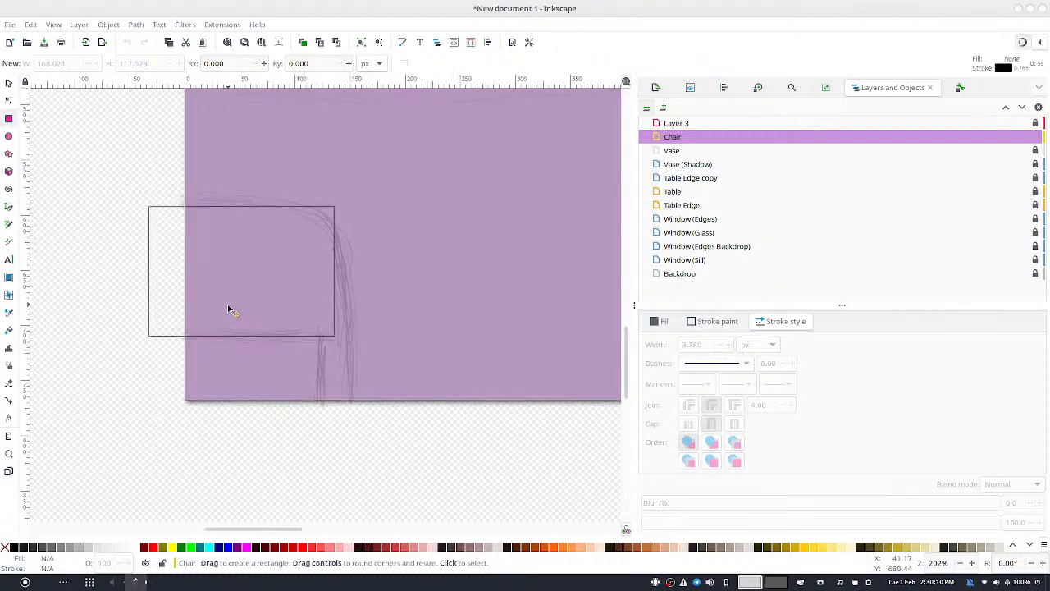
{"action": "left_click", "coordinate": [9, 83]}
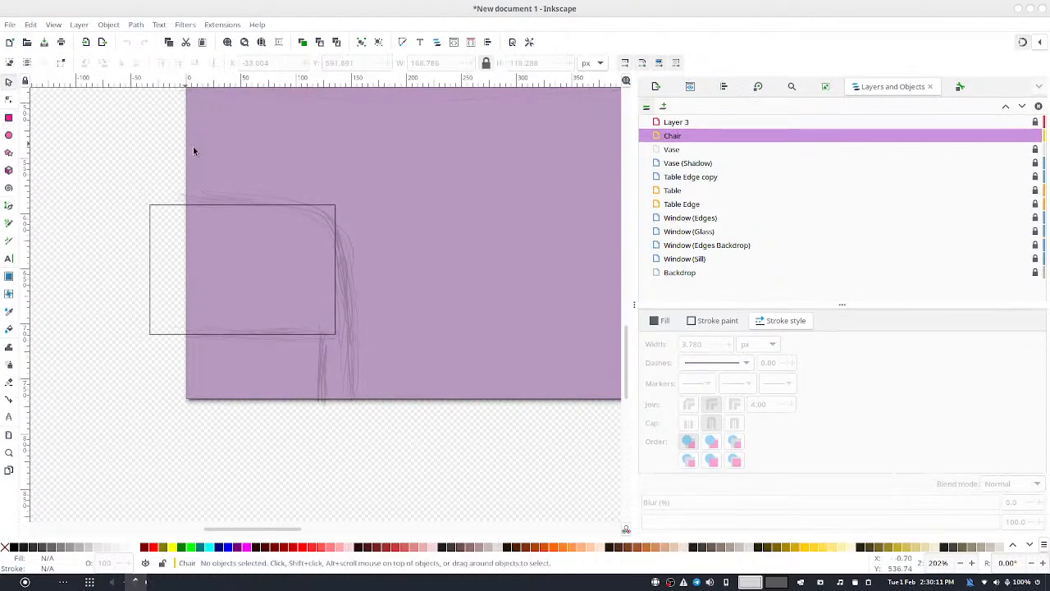
{"action": "left_click", "coordinate": [288, 213]}
{"action": "left_click_drag", "start_coordinate": [339, 270], "coordinate": [360, 270]}
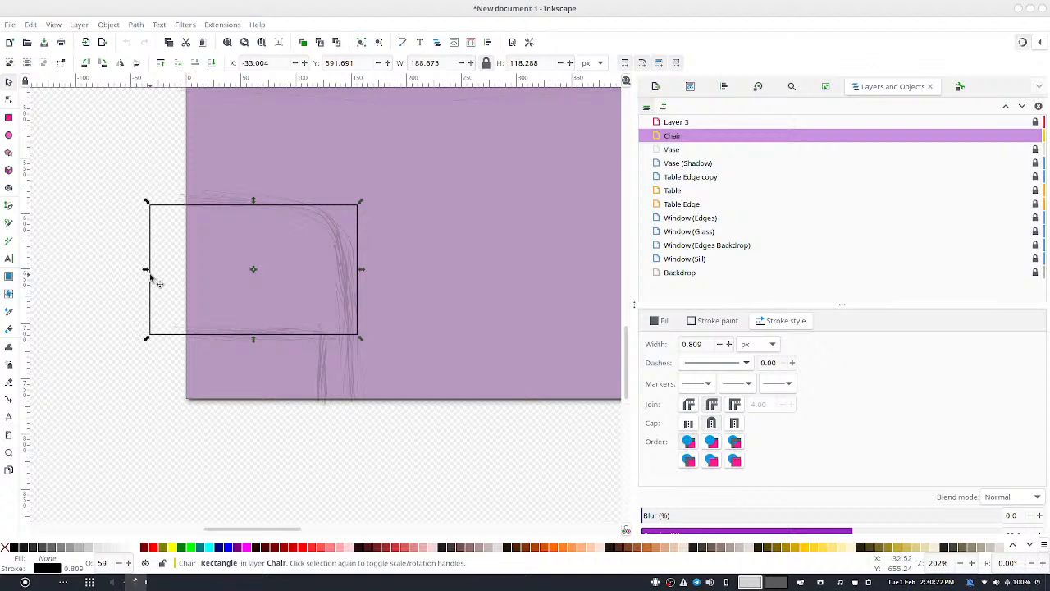
Duplicate the rectangle and resize the copy to about 25 by 114 px over the sketched chair leg
{"action": "left_click_drag", "start_coordinate": [148, 271], "coordinate": [341, 410]}
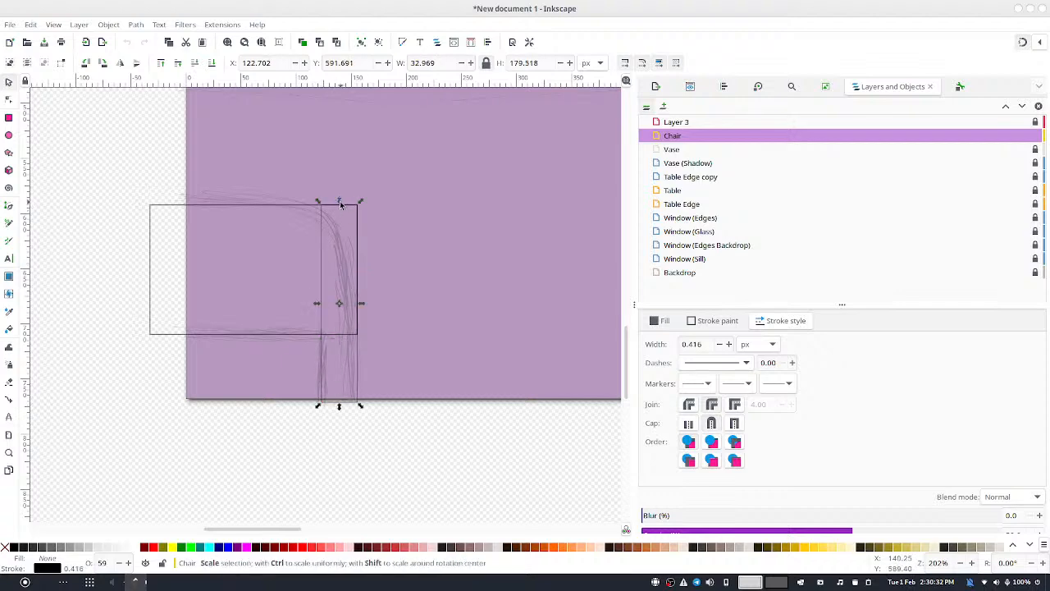
{"action": "left_click_drag", "start_coordinate": [340, 201], "coordinate": [342, 276]}
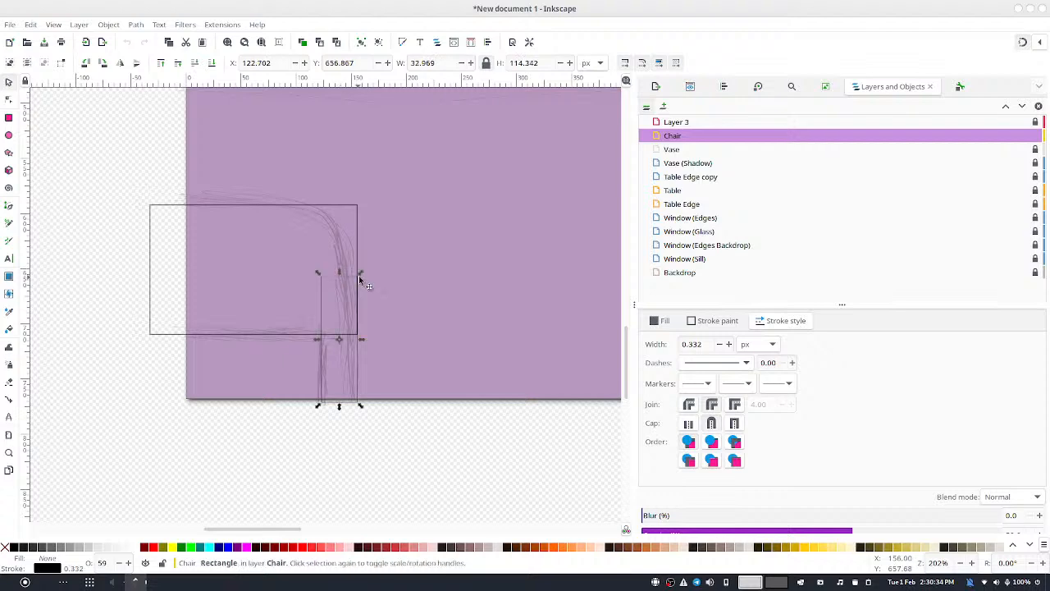
{"action": "left_click_drag", "start_coordinate": [361, 339], "coordinate": [354, 339]}
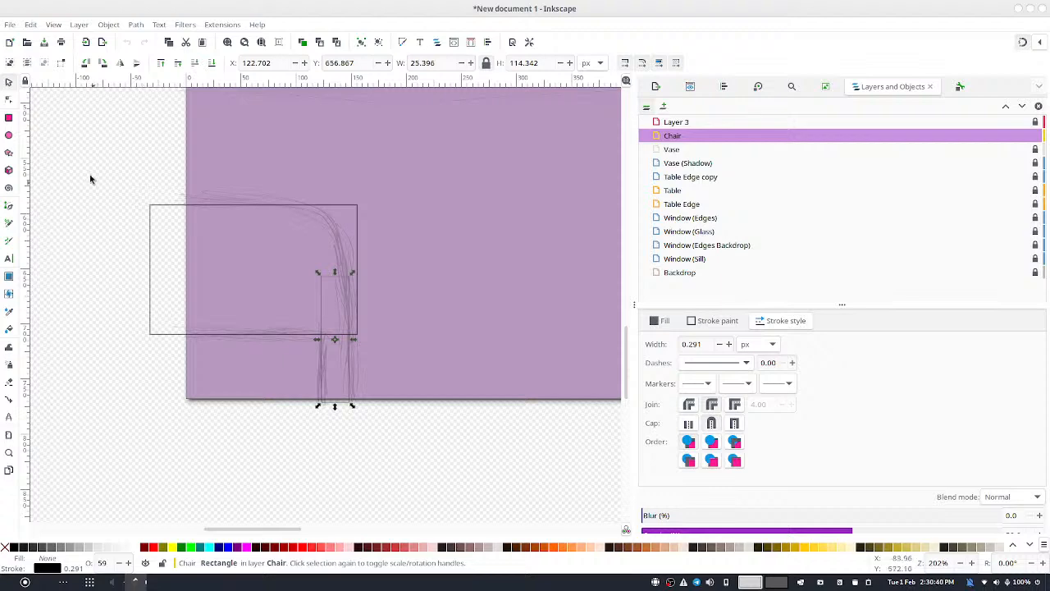
Convert the large backrest rectangle to a path and insert a node midway along its upper edge
{"action": "left_click", "coordinate": [353, 208]}
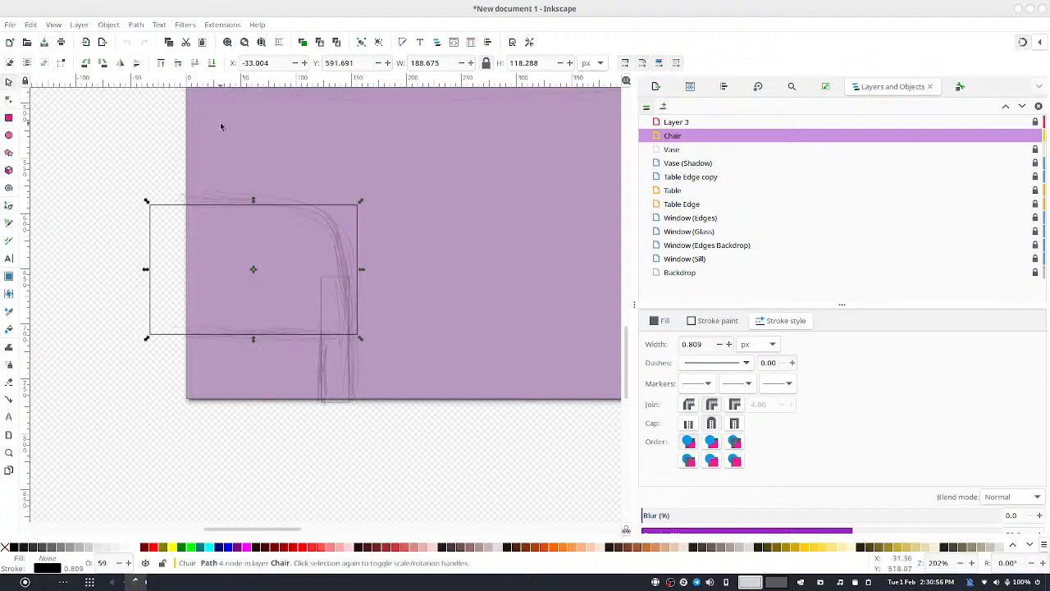
{"action": "double_click", "coordinate": [334, 210]}
{"action": "left_click_drag", "start_coordinate": [309, 176], "coordinate": [392, 231]}
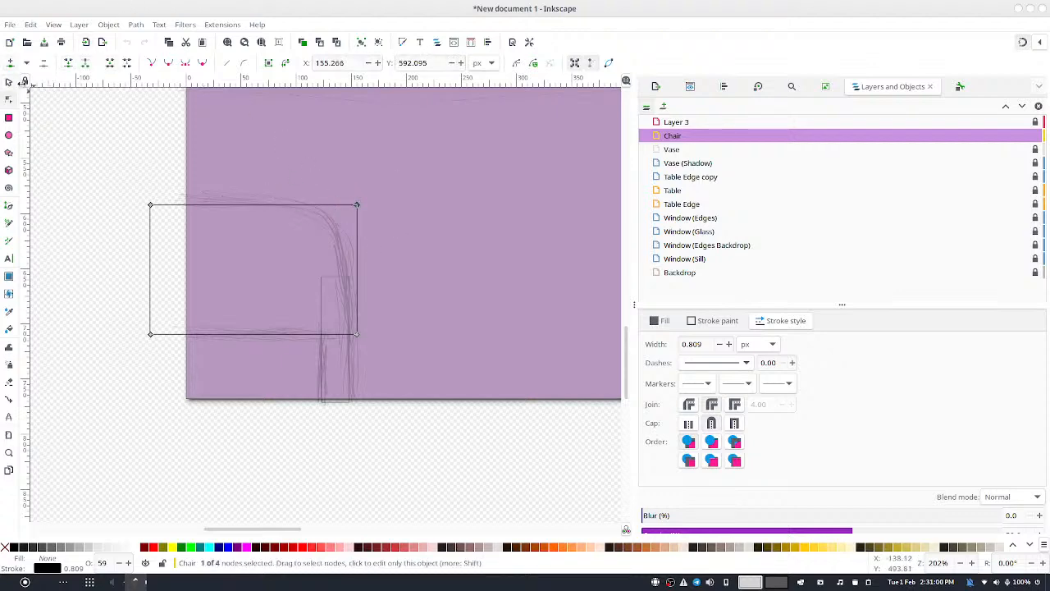
{"action": "left_click_drag", "start_coordinate": [100, 162], "coordinate": [190, 233]}
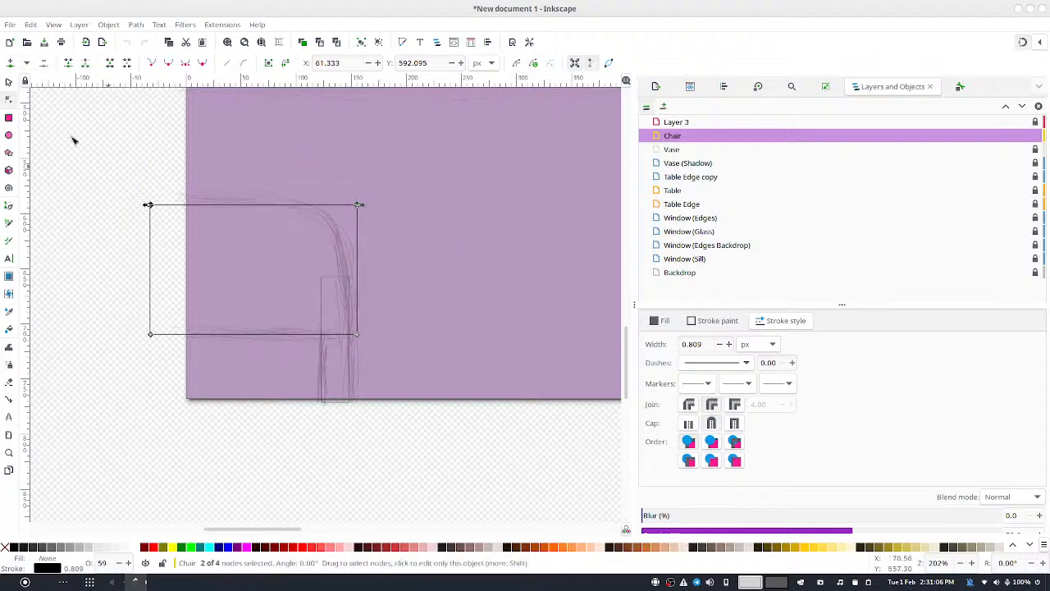
{"action": "key", "text": "Insert"}
{"action": "key", "text": "Escape"}
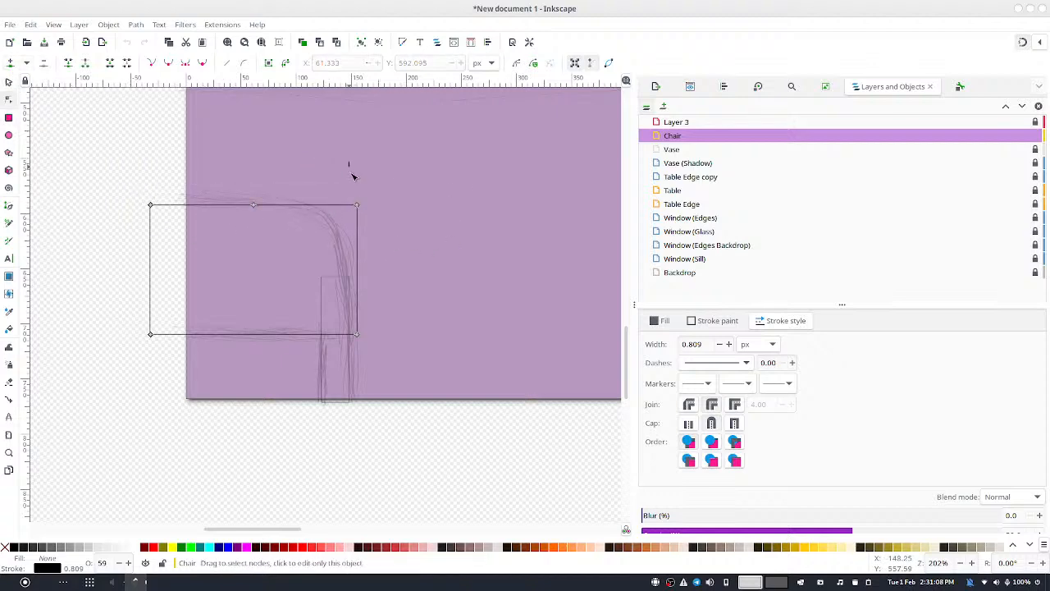
Insert a node midway along the backrest's right edge and make the upper right corner node auto-smooth
{"action": "left_click_drag", "start_coordinate": [349, 162], "coordinate": [421, 398]}
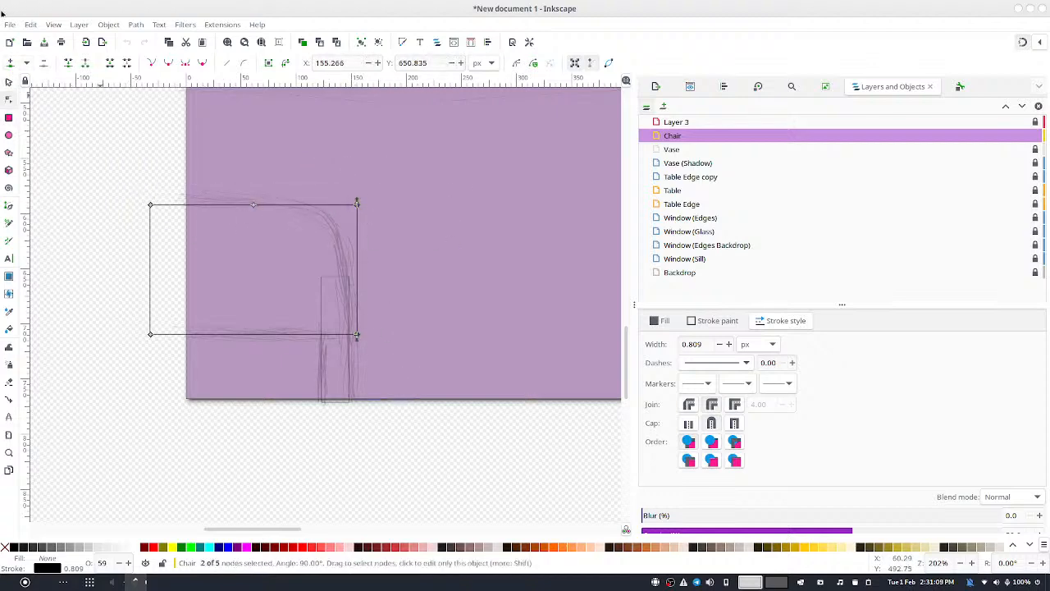
{"action": "left_click", "coordinate": [316, 175]}
{"action": "left_click_drag", "start_coordinate": [310, 142], "coordinate": [435, 243]}
{"action": "left_click", "coordinate": [203, 63]}
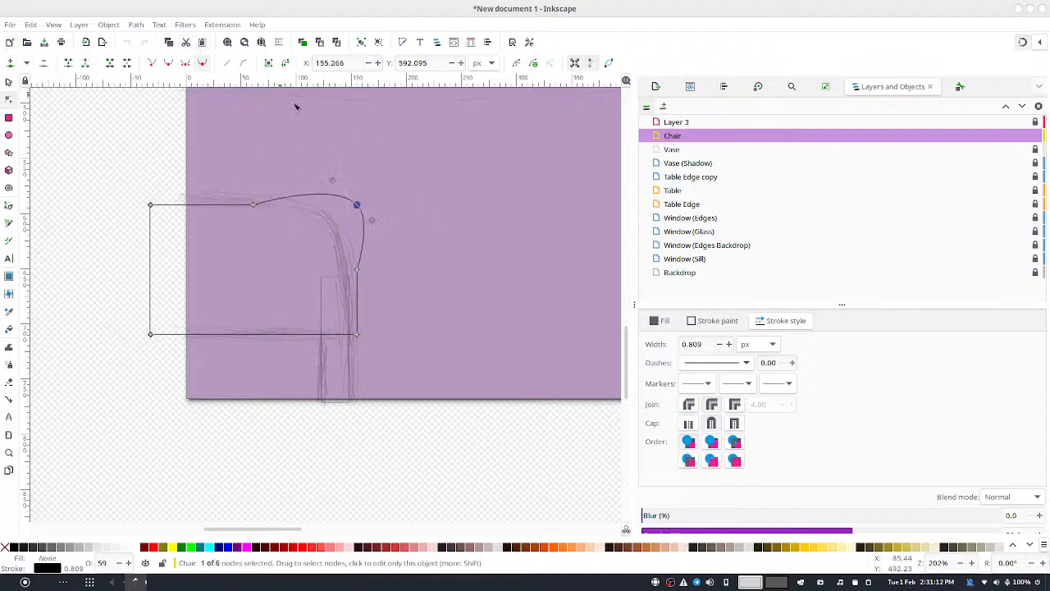
Shift the backrest's inserted upper-edge node left to about X 34 px and raise it together with the upper left corner node
{"action": "key", "text": "Escape"}
{"action": "left_click", "coordinate": [253, 204]}
{"action": "key", "text": "Left"}
{"action": "key", "text": "Left"}
{"action": "key", "text": "Left"}
{"action": "key", "text": "Left"}
{"action": "key", "text": "Left"}
{"action": "key", "text": "Left"}
{"action": "key", "text": "Left"}
{"action": "key", "text": "Left"}
{"action": "key", "text": "Left"}
{"action": "key", "text": "Left"}
{"action": "key", "text": "Left"}
{"action": "key", "text": "Left"}
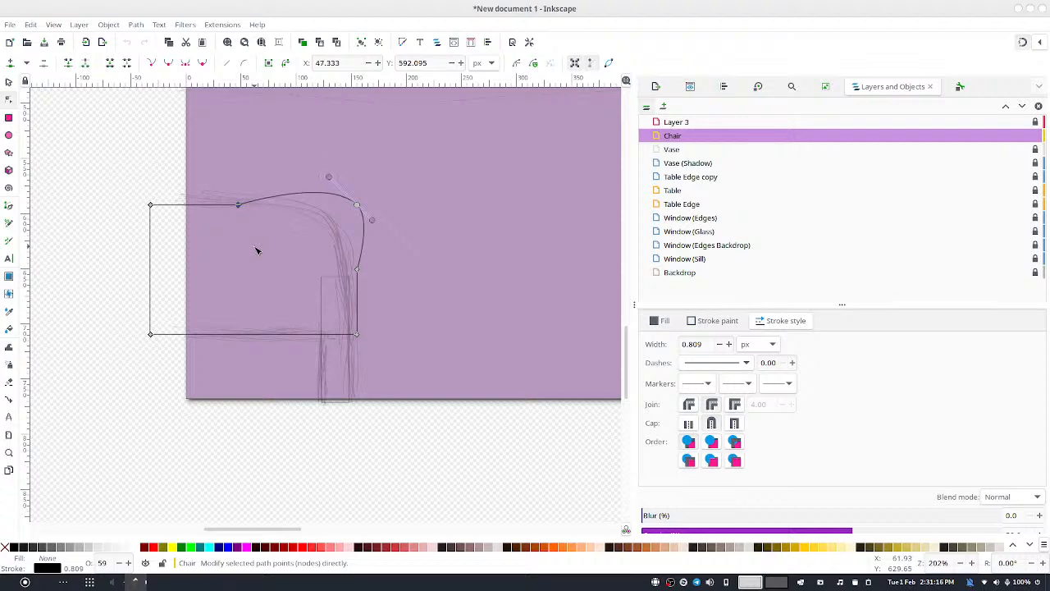
{"action": "key", "text": "Up"}
{"action": "key", "text": "Up"}
{"action": "key", "text": "Left"}
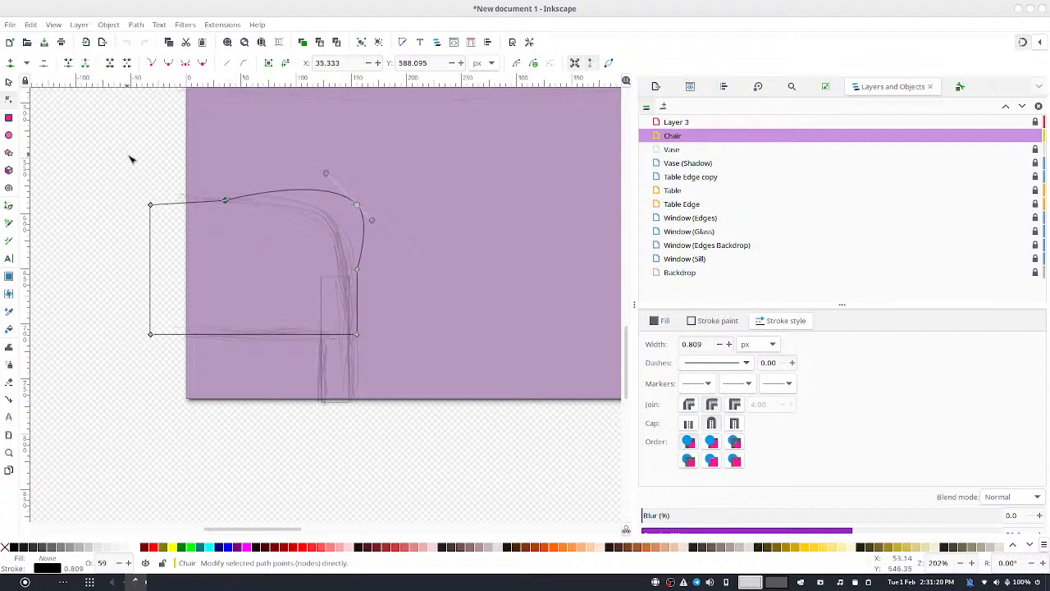
{"action": "left_click_drag", "start_coordinate": [130, 158], "coordinate": [255, 246]}
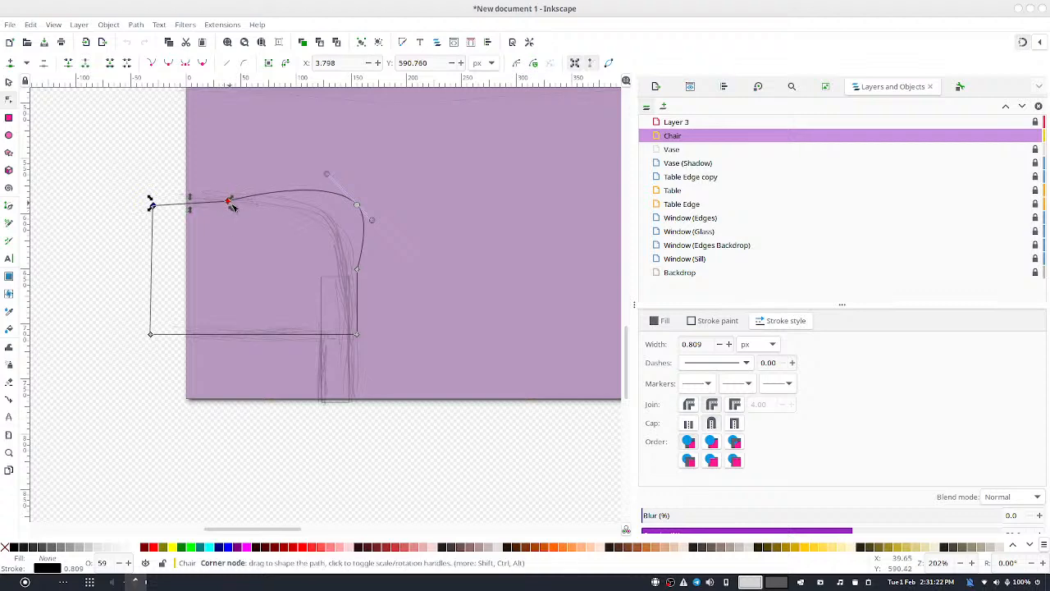
{"action": "left_click_drag", "start_coordinate": [230, 206], "coordinate": [225, 196]}
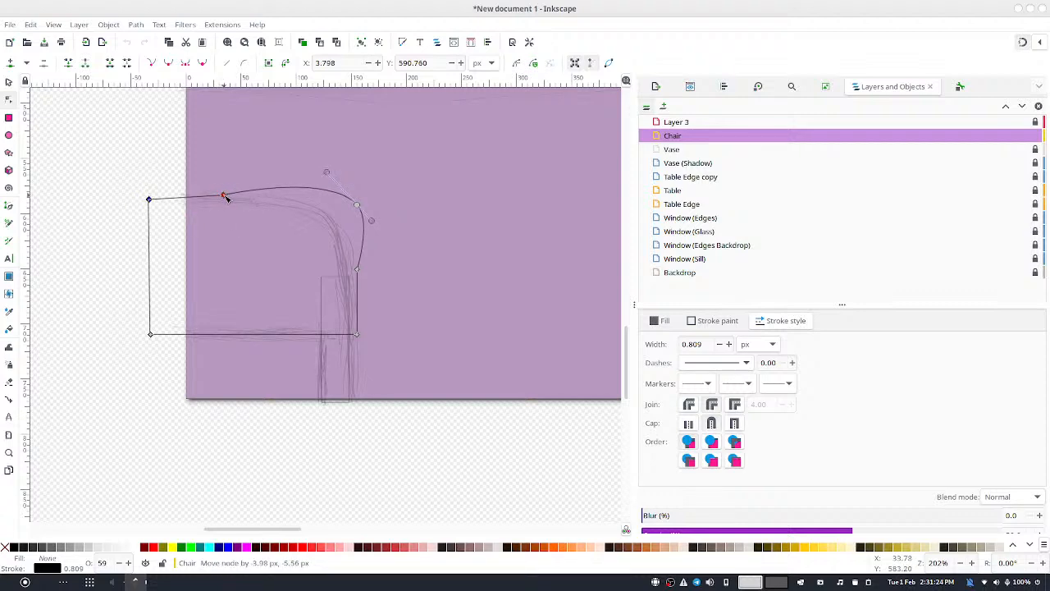
Move the smoothed corner node inward to about X 119, Y 596 px so the curve follows the sketched backrest
{"action": "left_click_drag", "start_coordinate": [378, 172], "coordinate": [309, 235]}
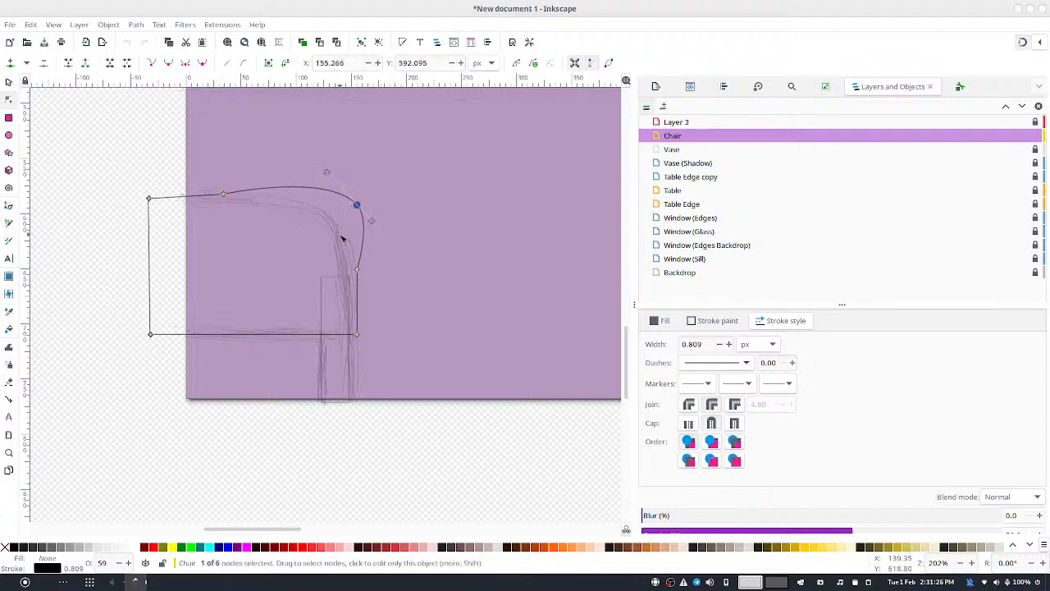
{"action": "key", "text": "Left"}
{"action": "key", "text": "Left"}
{"action": "key", "text": "Left"}
{"action": "key", "text": "Left"}
{"action": "key", "text": "Left"}
{"action": "key", "text": "Left"}
{"action": "key", "text": "Left"}
{"action": "key", "text": "Left"}
{"action": "key", "text": "Left"}
{"action": "key", "text": "Left"}
{"action": "key", "text": "Left"}
{"action": "key", "text": "Left"}
{"action": "key", "text": "Left"}
{"action": "key", "text": "Left"}
{"action": "key", "text": "Left"}
{"action": "key", "text": "Left"}
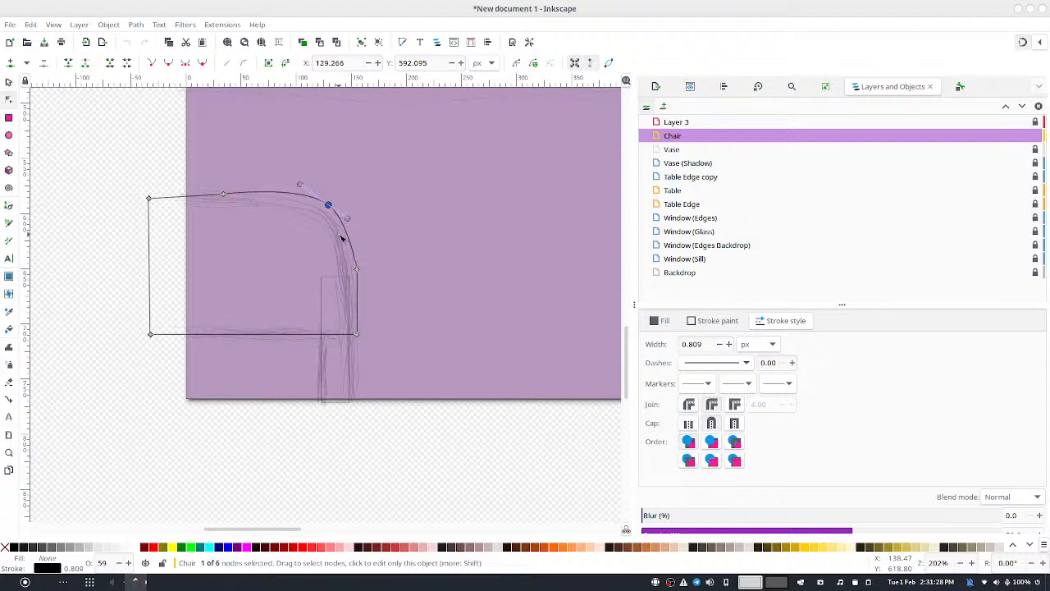
{"action": "key", "text": "Left"}
{"action": "key", "text": "Left"}
{"action": "key", "text": "Left"}
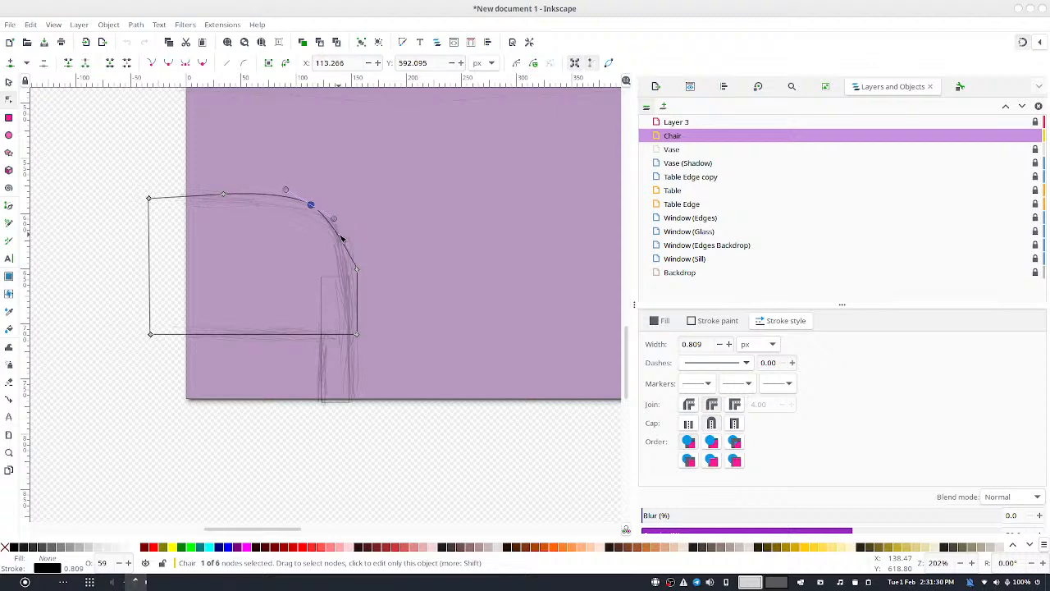
{"action": "key", "text": "Right"}
{"action": "key", "text": "Right"}
{"action": "key", "text": "Right"}
{"action": "key", "text": "Right"}
{"action": "key", "text": "Down"}
{"action": "key", "text": "Down"}
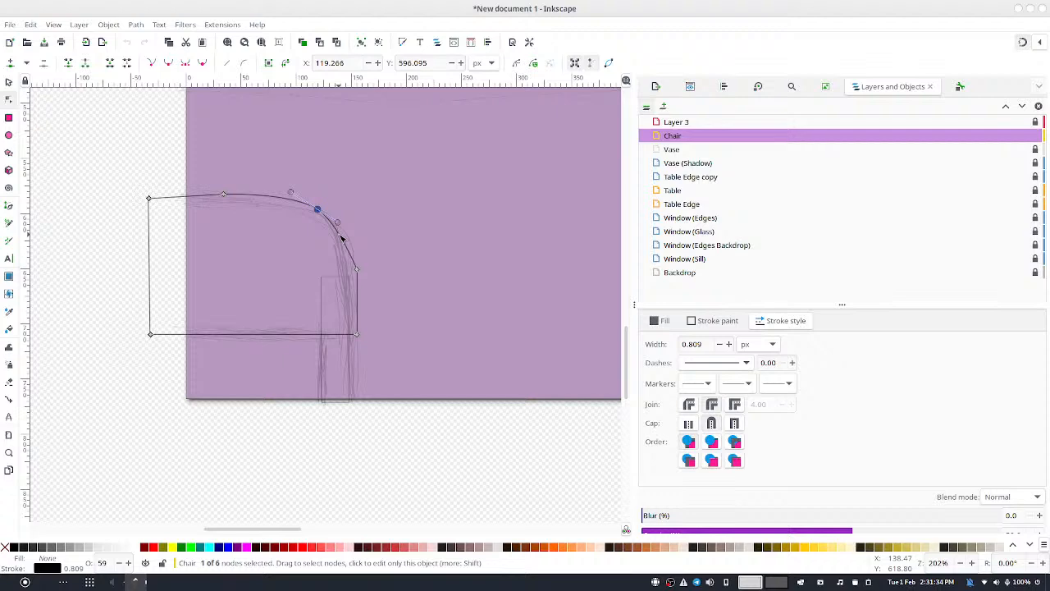
Make the backrest's right-edge middle node auto-smooth and move it to about X 149, Y 637 px
{"action": "left_click", "coordinate": [357, 269]}
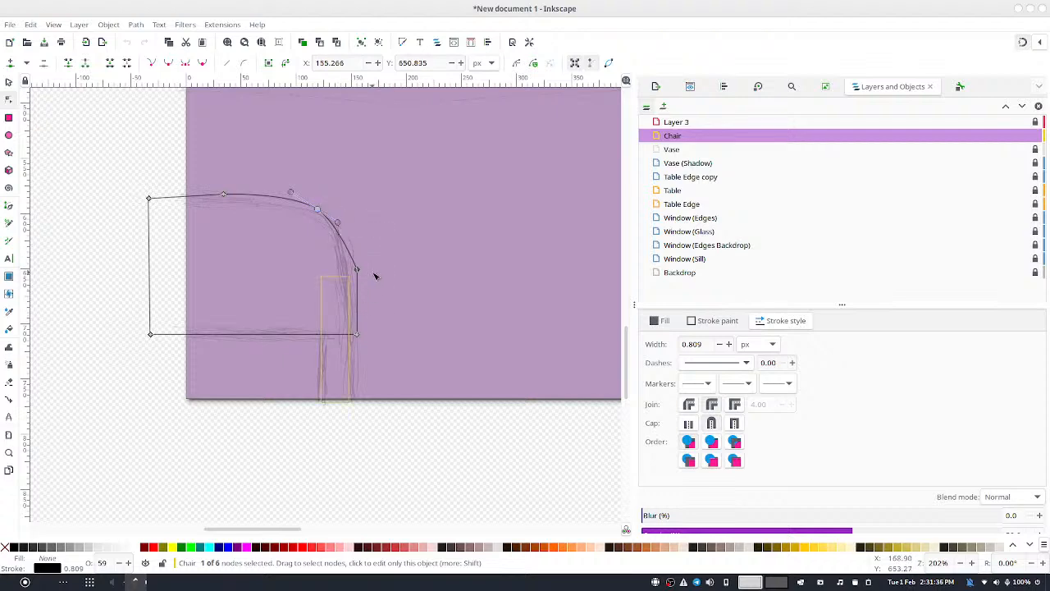
{"action": "left_click", "coordinate": [201, 64]}
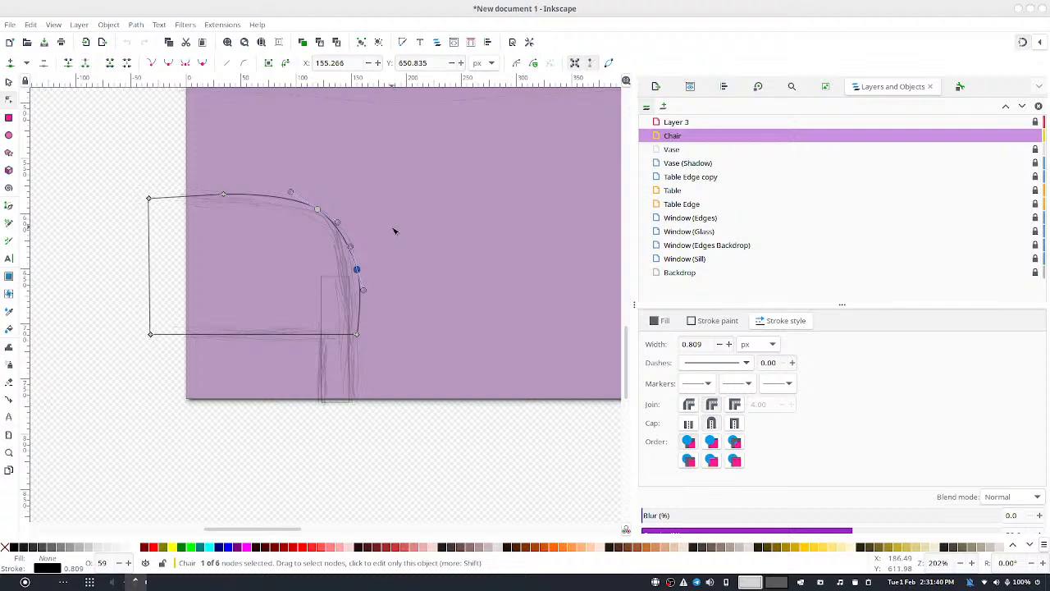
{"action": "key", "text": "Left"}
{"action": "key", "text": "Left"}
{"action": "key", "text": "Left"}
{"action": "key", "text": "Up"}
{"action": "key", "text": "Up"}
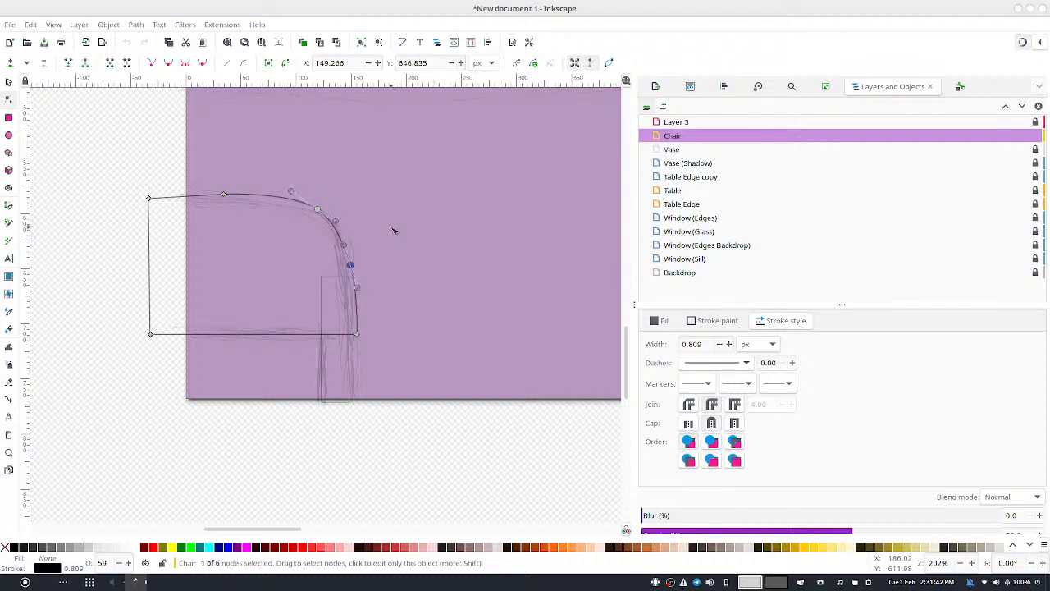
{"action": "key", "text": "Up"}
{"action": "key", "text": "Up"}
{"action": "key", "text": "Up"}
{"action": "key", "text": "Up"}
{"action": "key", "text": "Up"}
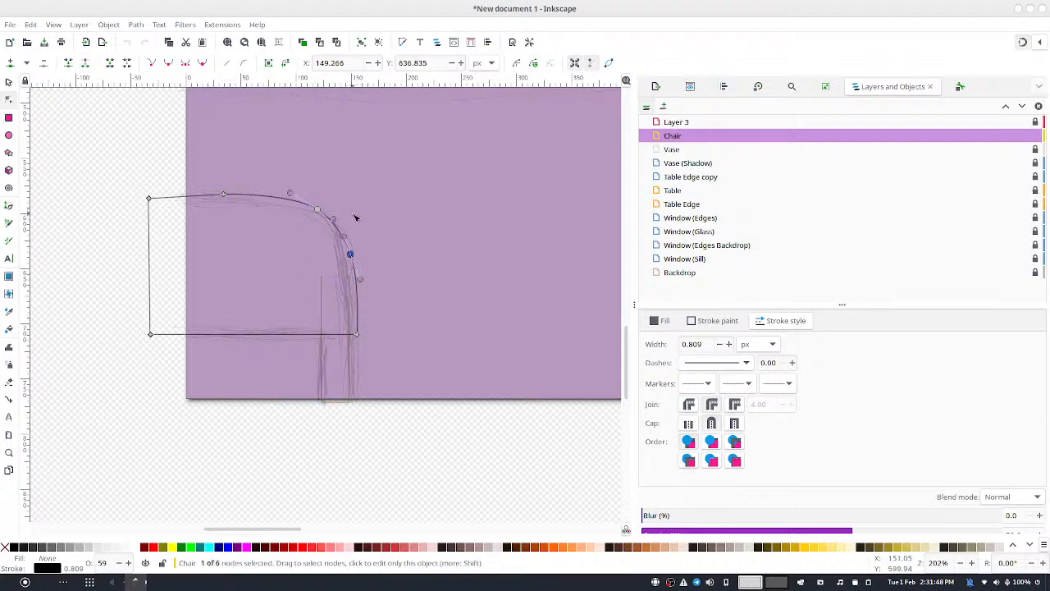
Select the backrest's three curve nodes and scale them together into a tighter rounded corner that follows the sketch
{"action": "left_click_drag", "start_coordinate": [192, 139], "coordinate": [402, 285]}
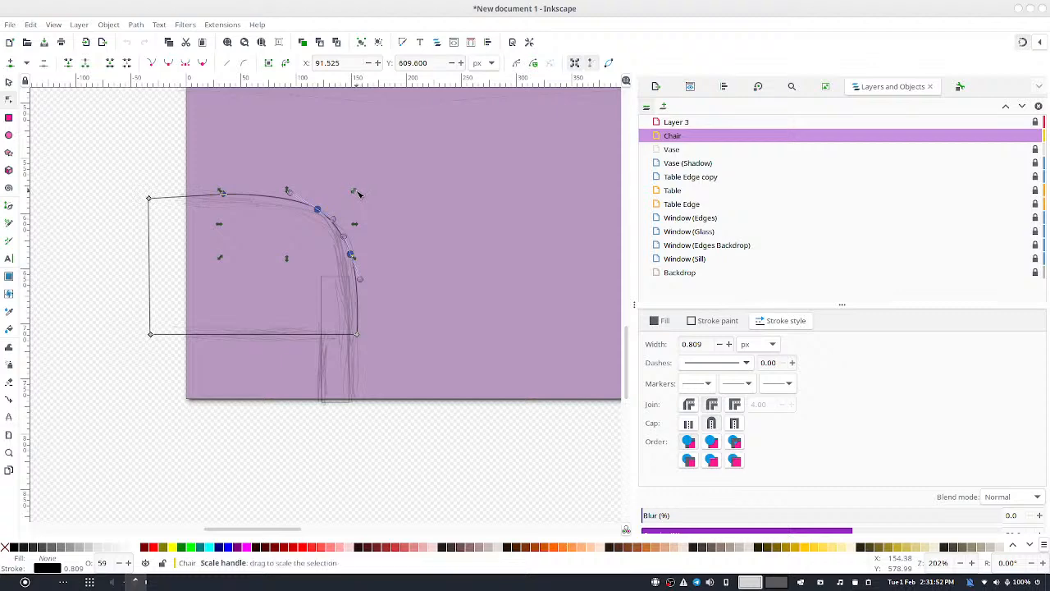
{"action": "mouse_move", "coordinate": [356, 192]}
{"action": "left_mouse_down"}
{"action": "mouse_move", "coordinate": [363, 198]}
{"action": "mouse_move", "coordinate": [353, 191]}
{"action": "left_mouse_up"}
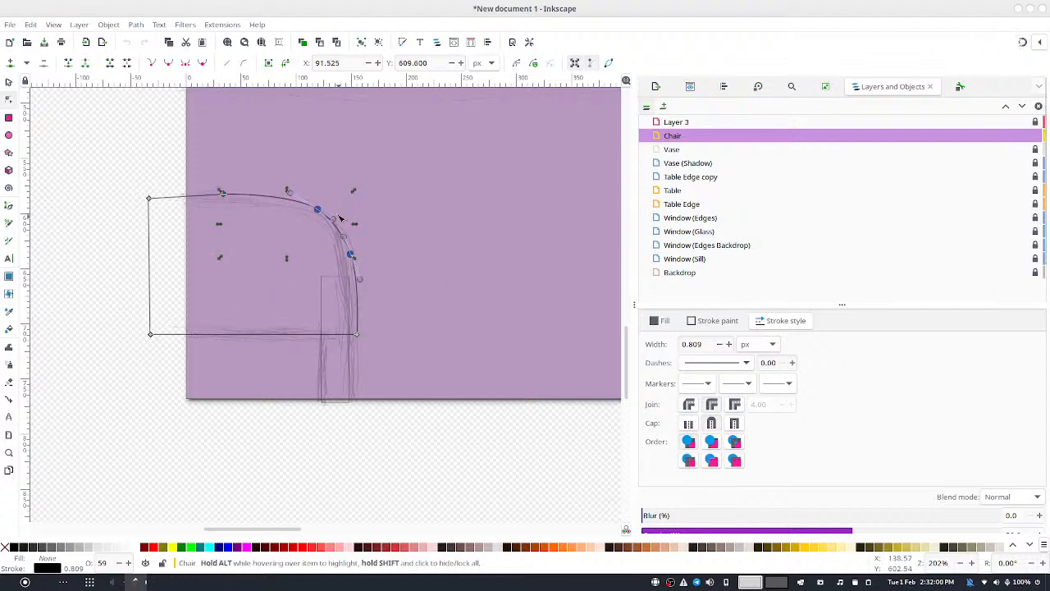
{"action": "left_click_drag", "start_coordinate": [356, 191], "coordinate": [352, 195]}
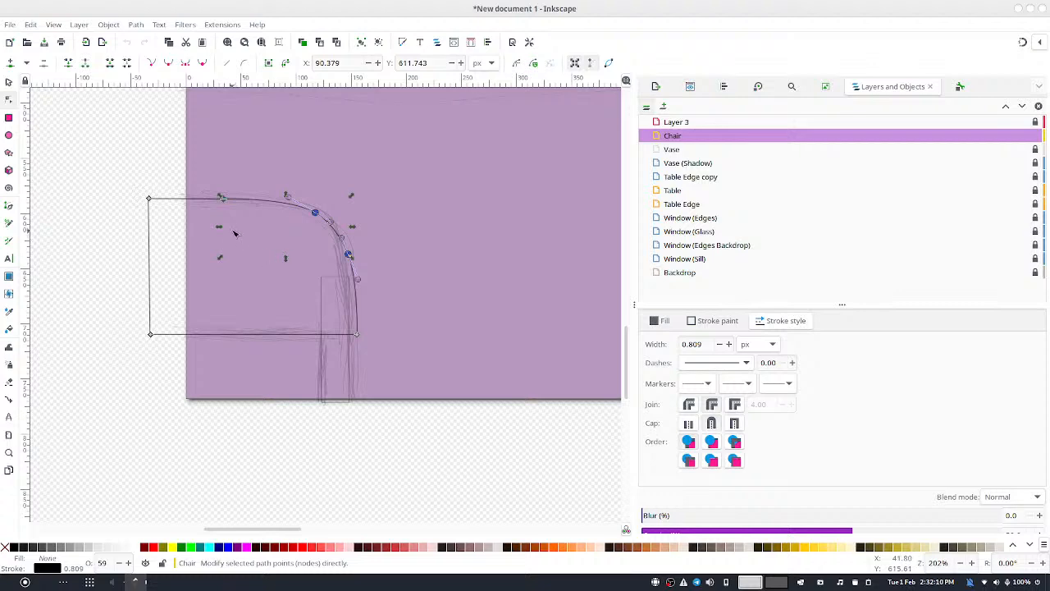
{"action": "left_click_drag", "start_coordinate": [219, 227], "coordinate": [238, 230]}
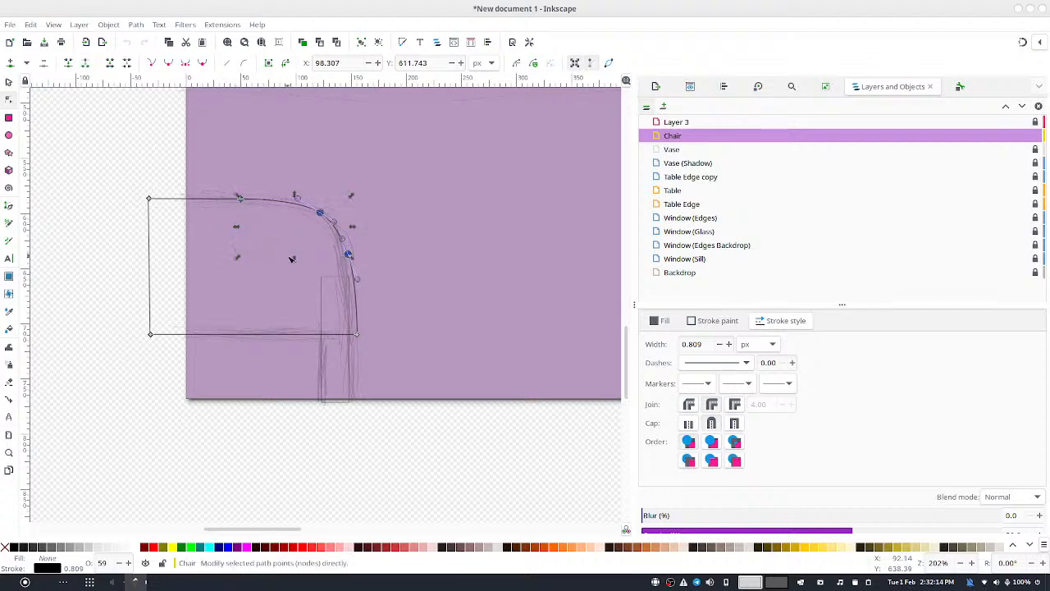
{"action": "mouse_move", "coordinate": [296, 259]}
{"action": "left_mouse_down"}
{"action": "mouse_move", "coordinate": [310, 244]}
{"action": "mouse_move", "coordinate": [300, 264]}
{"action": "mouse_move", "coordinate": [305, 256]}
{"action": "left_mouse_up"}
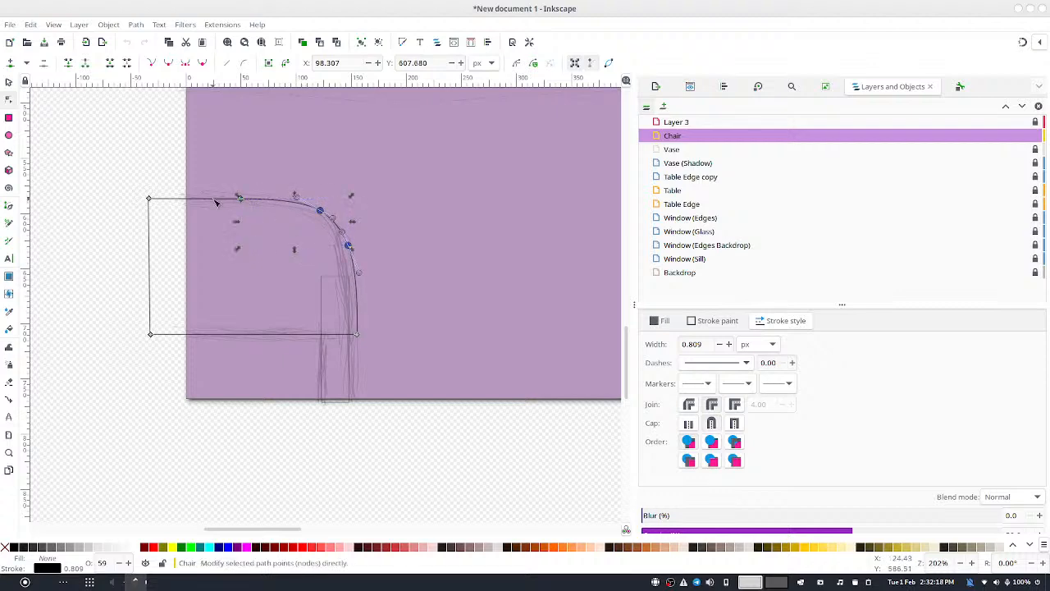
Move the backrest's upper left corner node to about X -28, Y 587 px and deselect the path
{"action": "left_click_drag", "start_coordinate": [106, 176], "coordinate": [198, 226]}
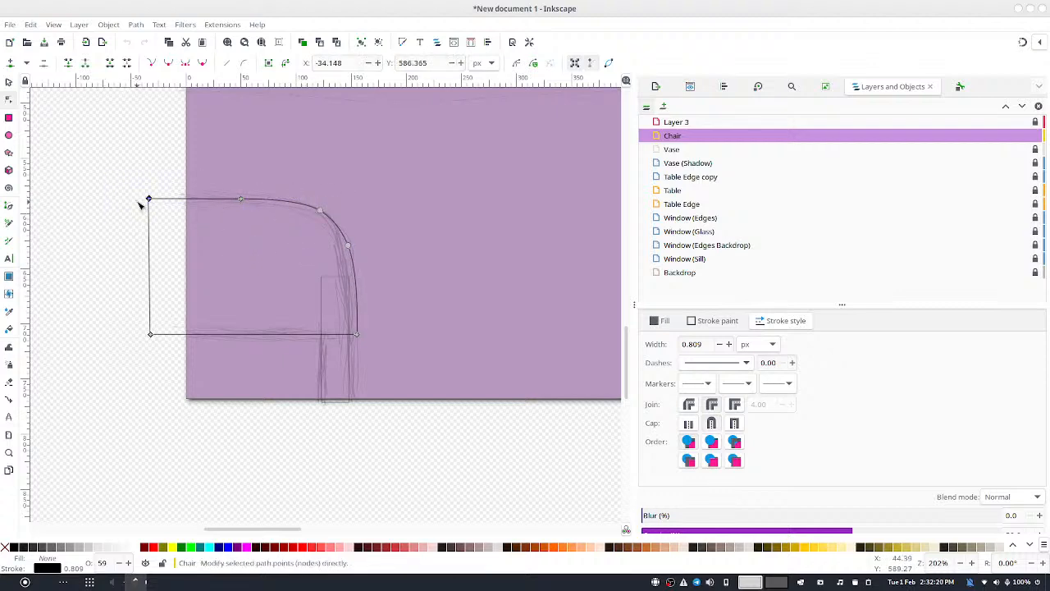
{"action": "left_click_drag", "start_coordinate": [149, 201], "coordinate": [156, 203]}
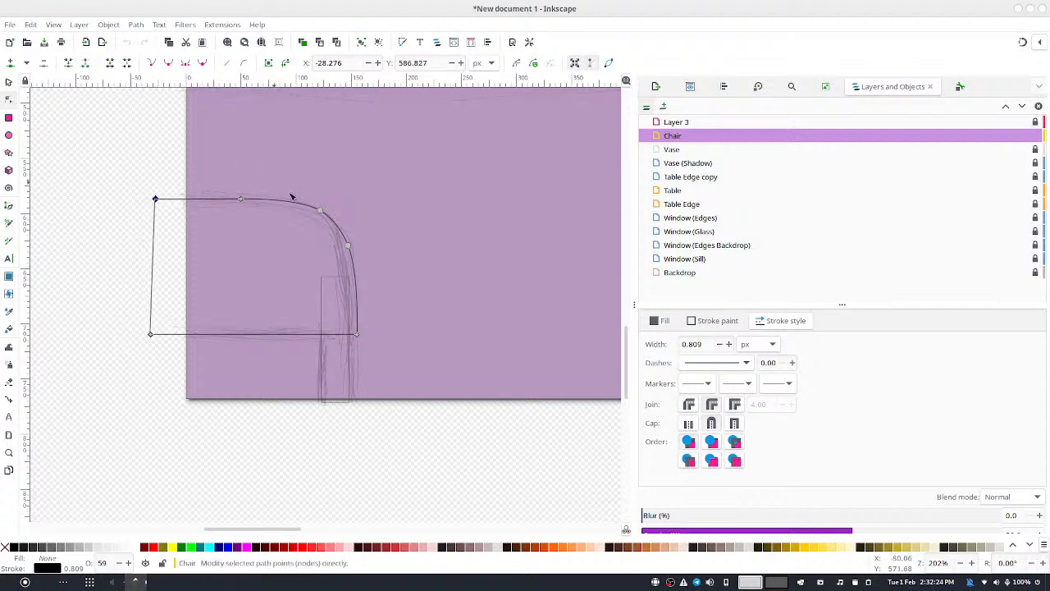
{"action": "left_click", "coordinate": [400, 222]}
{"action": "left_click", "coordinate": [399, 223]}
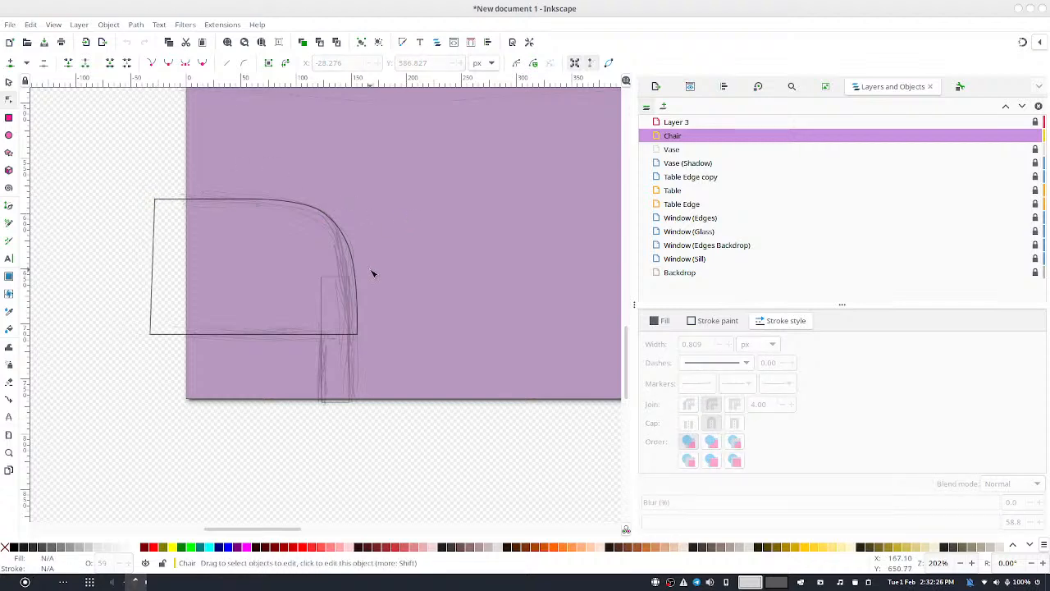
Give the rounded backrest shape a flat black fill
{"action": "left_click", "coordinate": [9, 82]}
{"action": "left_click", "coordinate": [223, 198]}
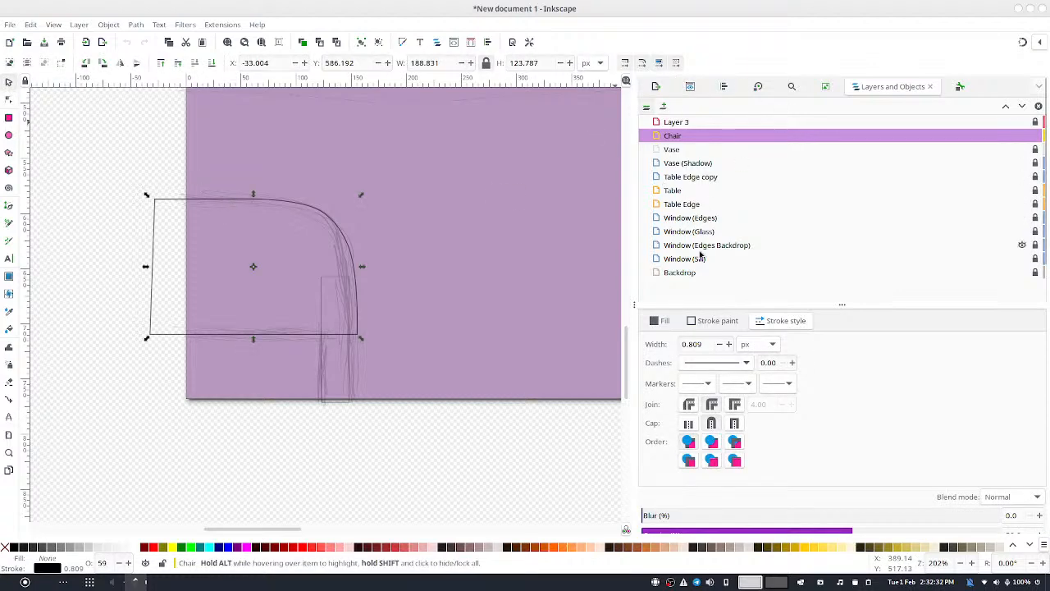
{"action": "left_click", "coordinate": [661, 321]}
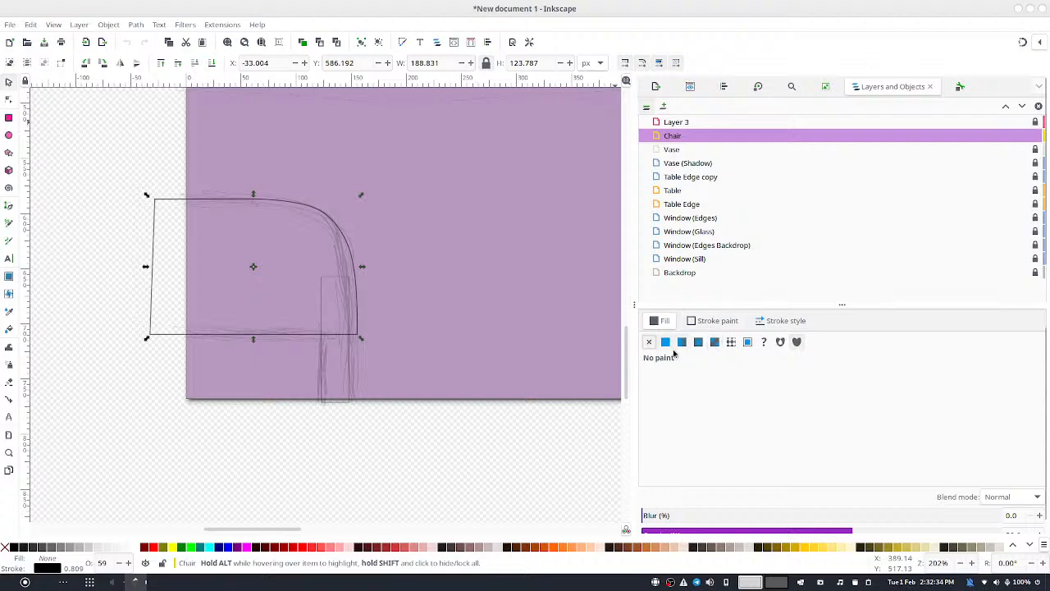
{"action": "left_click", "coordinate": [666, 343]}
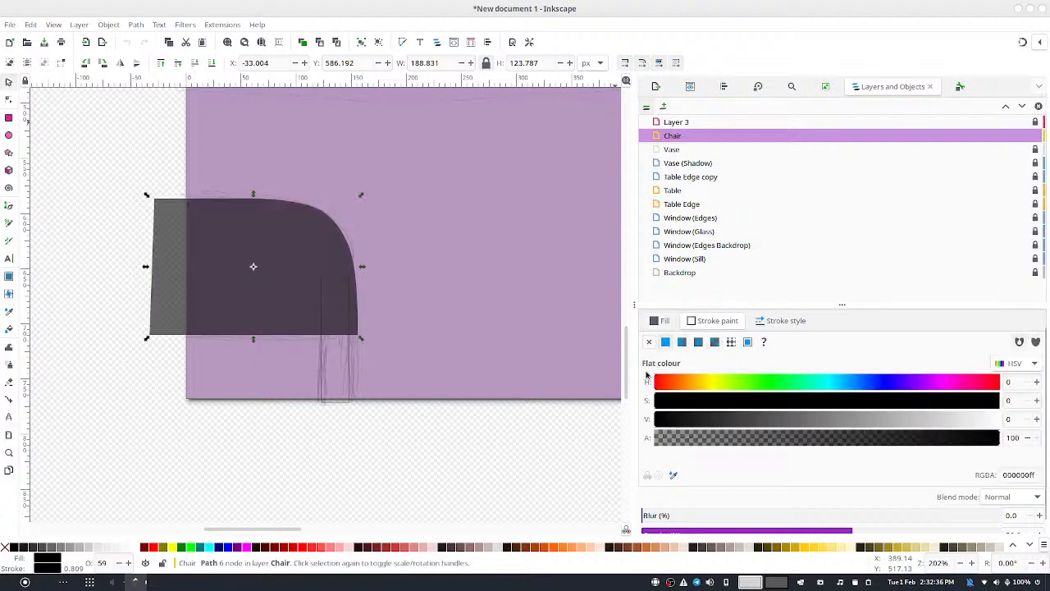
Remove the stroke from the backrest shape and raise its opacity to 100%
{"action": "left_click", "coordinate": [649, 342]}
{"action": "left_click", "coordinate": [666, 342]}
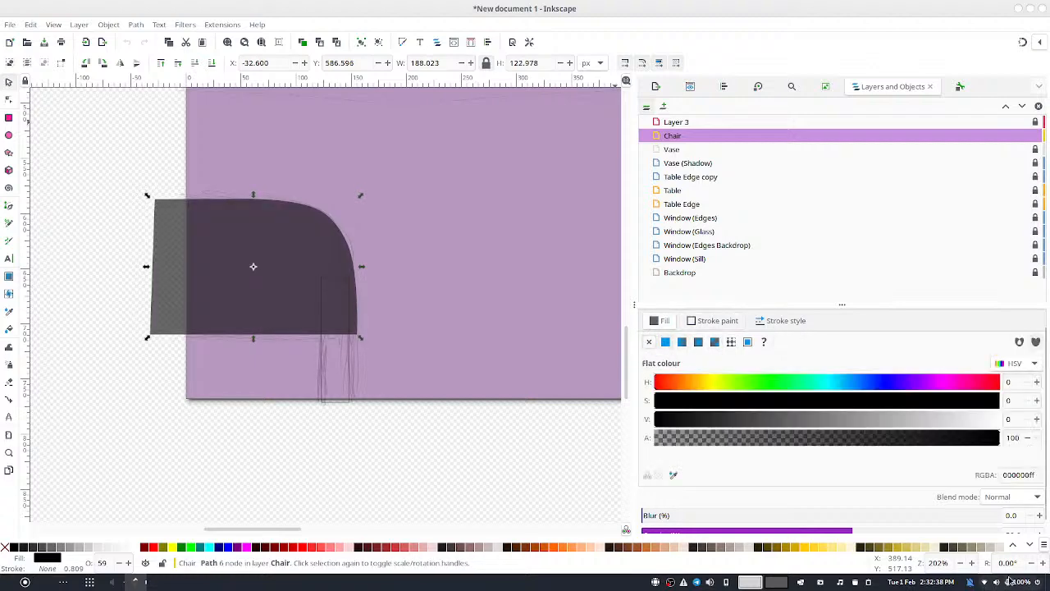
{"action": "left_click_drag", "start_coordinate": [984, 533], "coordinate": [1015, 531]}
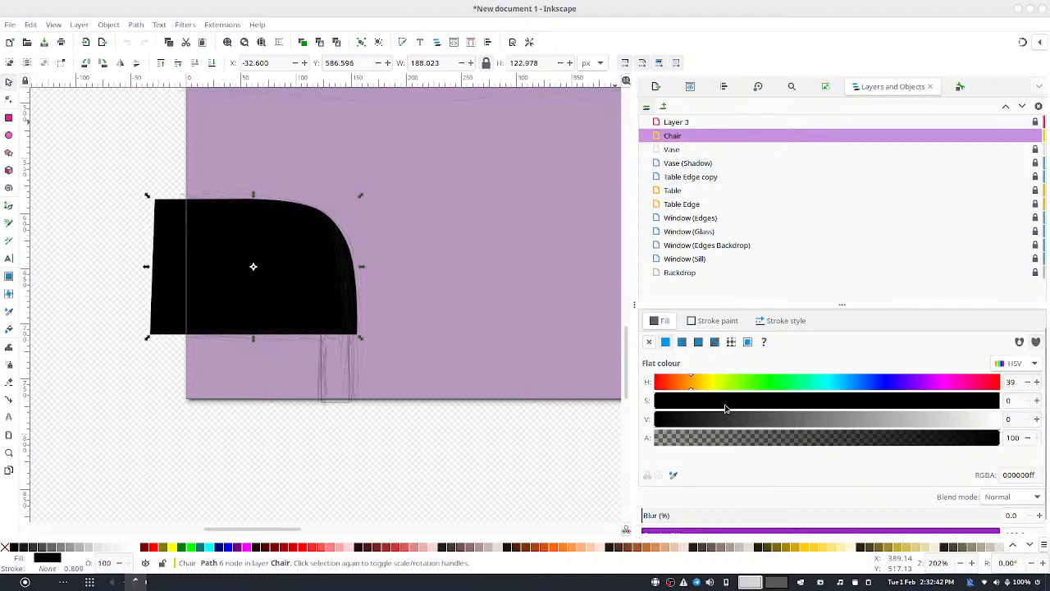
Give the backrest a flat brown fill with HSV values of about 27, 44 and 67
{"action": "left_click_drag", "start_coordinate": [751, 406], "coordinate": [1001, 401]}
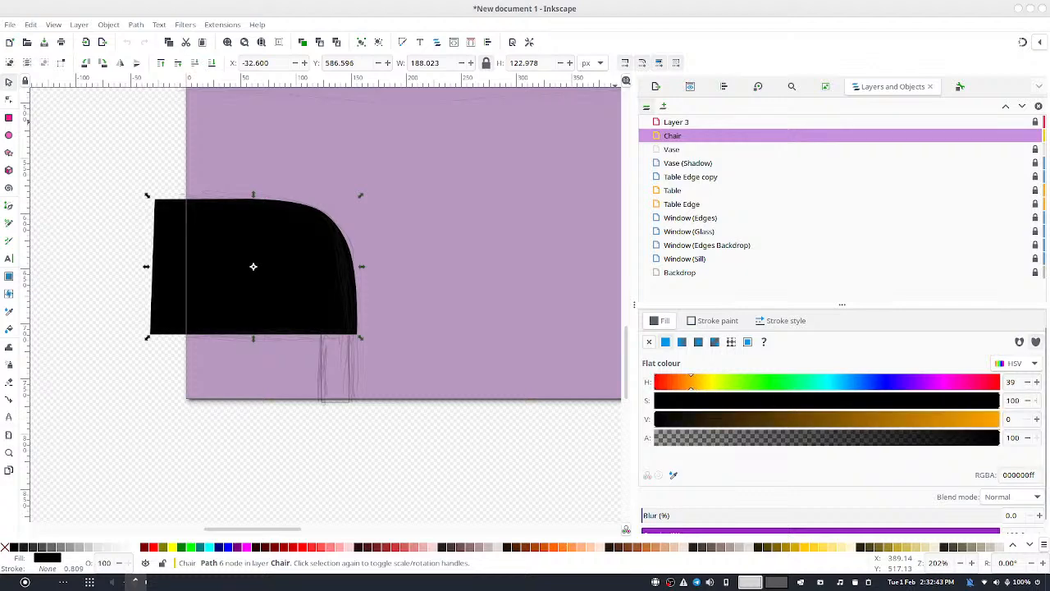
{"action": "left_click", "coordinate": [859, 419]}
{"action": "left_click_drag", "start_coordinate": [777, 399], "coordinate": [827, 407]}
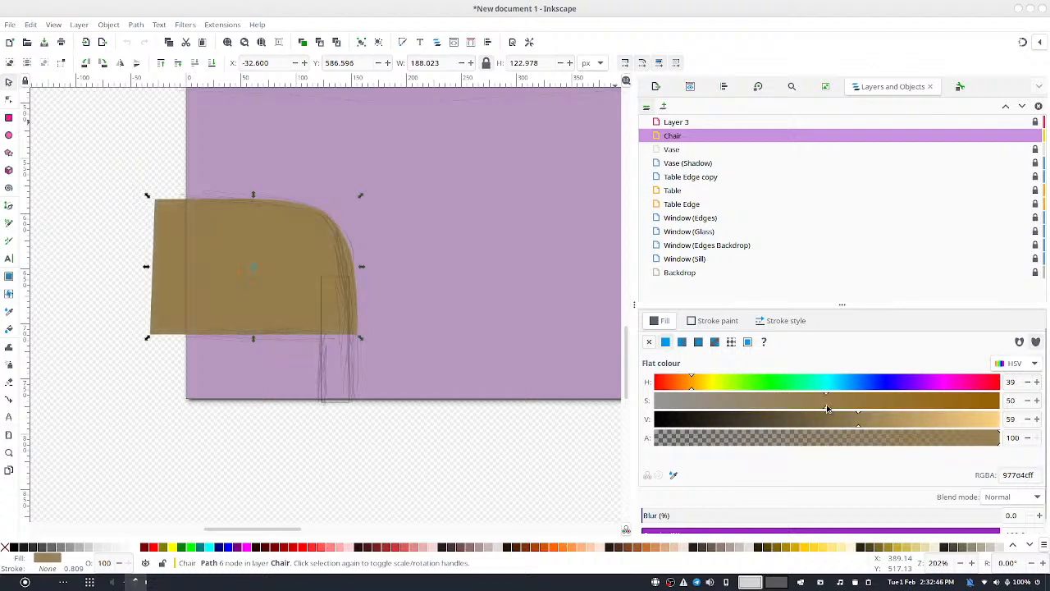
{"action": "left_click", "coordinate": [883, 425]}
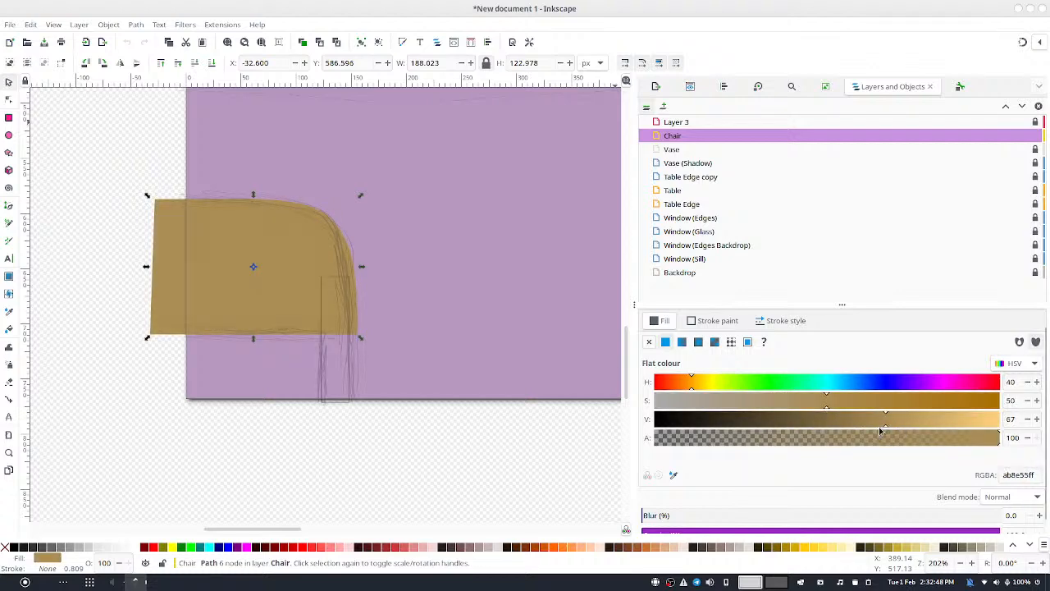
{"action": "left_click", "coordinate": [806, 401]}
{"action": "left_click", "coordinate": [687, 383]}
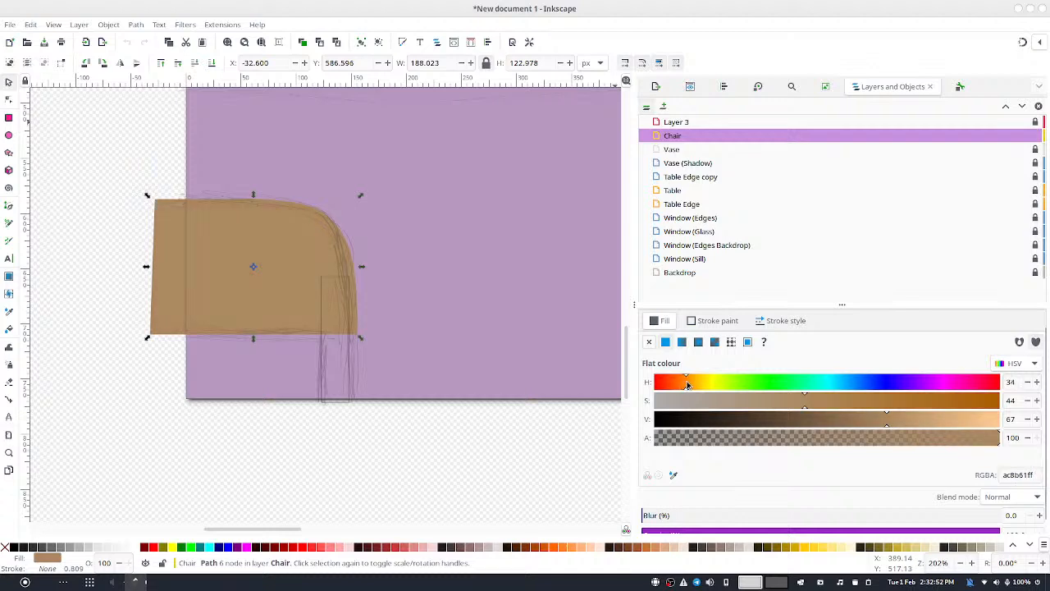
{"action": "left_click_drag", "start_coordinate": [688, 385], "coordinate": [681, 387]}
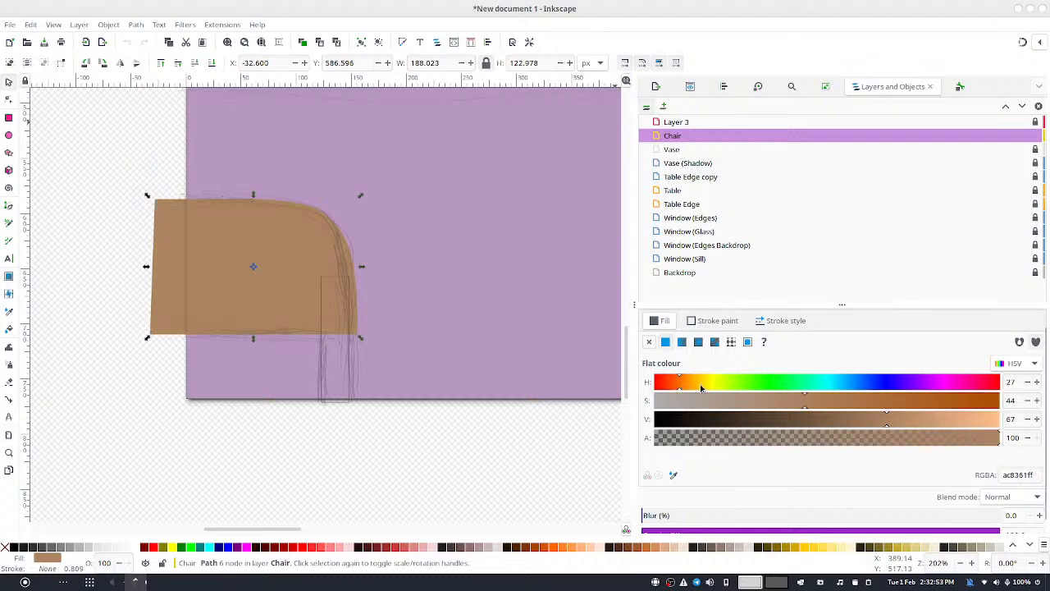
Fine-tune the backrest's fill to hue 24, saturation 48 and value 65, and deselect the shape
{"action": "left_click", "coordinate": [753, 399]}
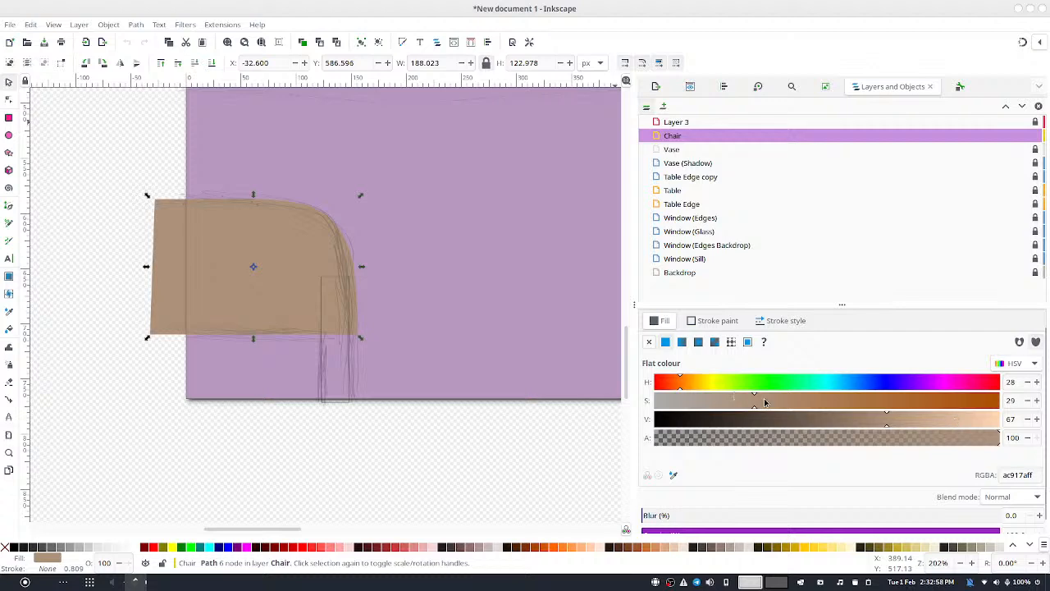
{"action": "left_click", "coordinate": [803, 401]}
{"action": "mouse_move", "coordinate": [803, 402]}
{"action": "left_mouse_down"}
{"action": "mouse_move", "coordinate": [791, 406]}
{"action": "mouse_move", "coordinate": [814, 397]}
{"action": "left_mouse_up"}
{"action": "left_click", "coordinate": [1028, 381]}
{"action": "left_click", "coordinate": [1028, 382]}
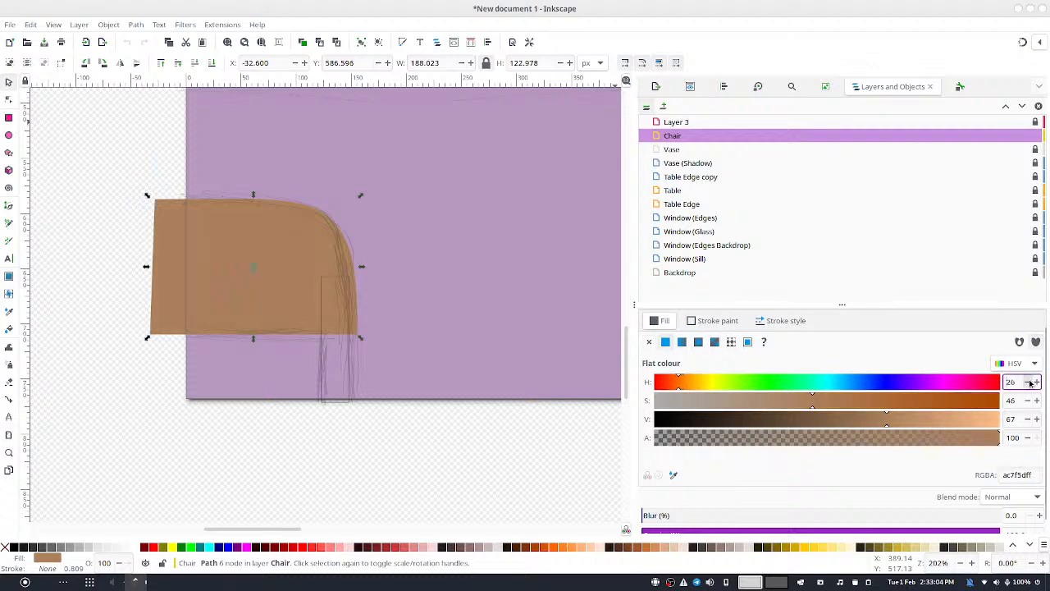
{"action": "left_click", "coordinate": [1028, 381]}
{"action": "left_click", "coordinate": [1027, 382]}
{"action": "left_click", "coordinate": [1036, 401]}
{"action": "left_click", "coordinate": [1036, 400]}
{"action": "left_click", "coordinate": [1030, 419]}
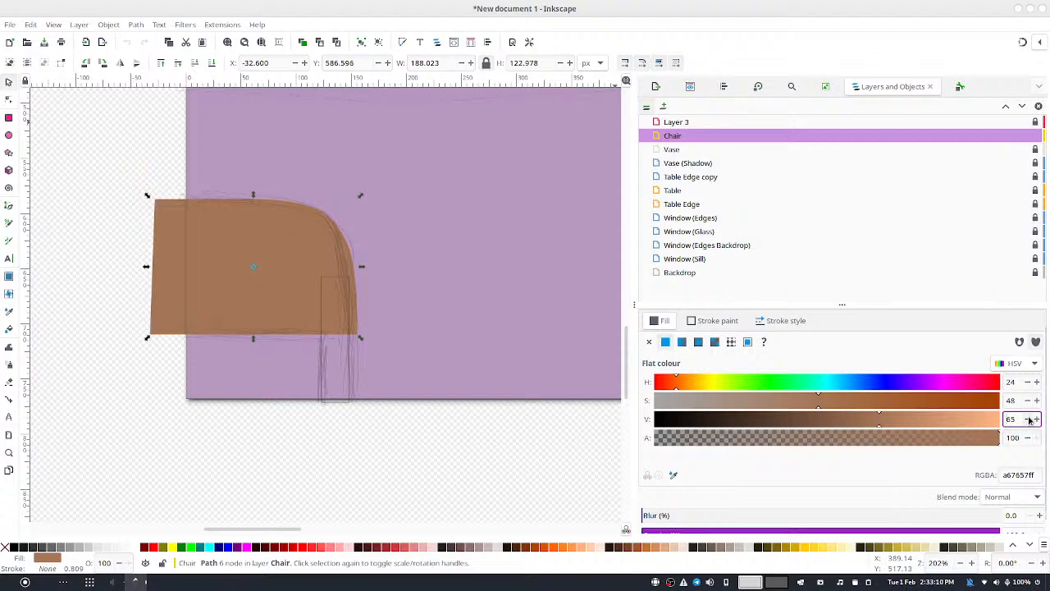
{"action": "left_click", "coordinate": [436, 272]}
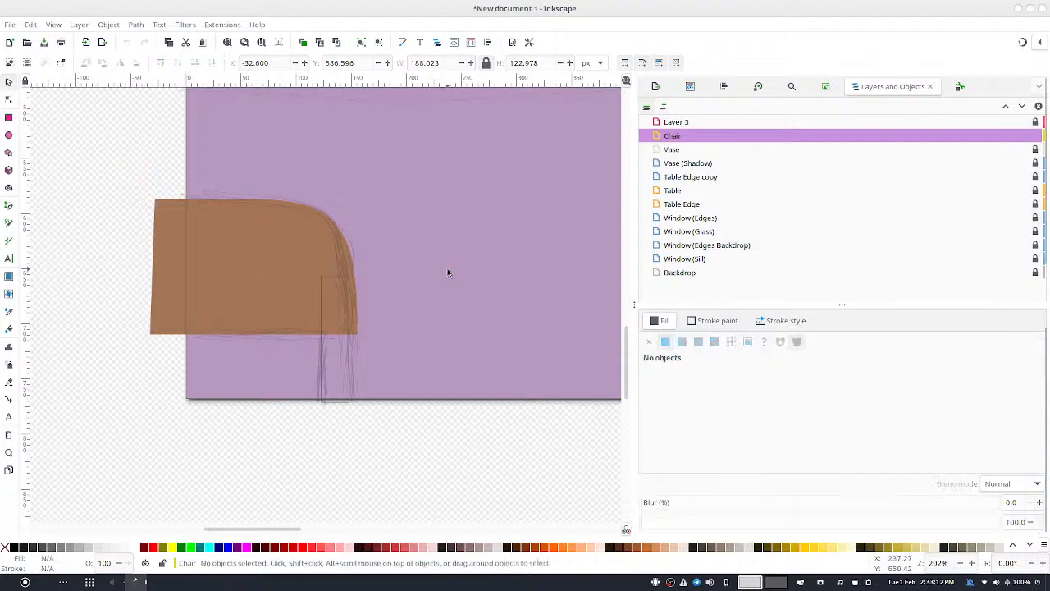
Fill the chair leg rectangle with the backrest's flat brown and raise its opacity to 100%
{"action": "left_click", "coordinate": [348, 345]}
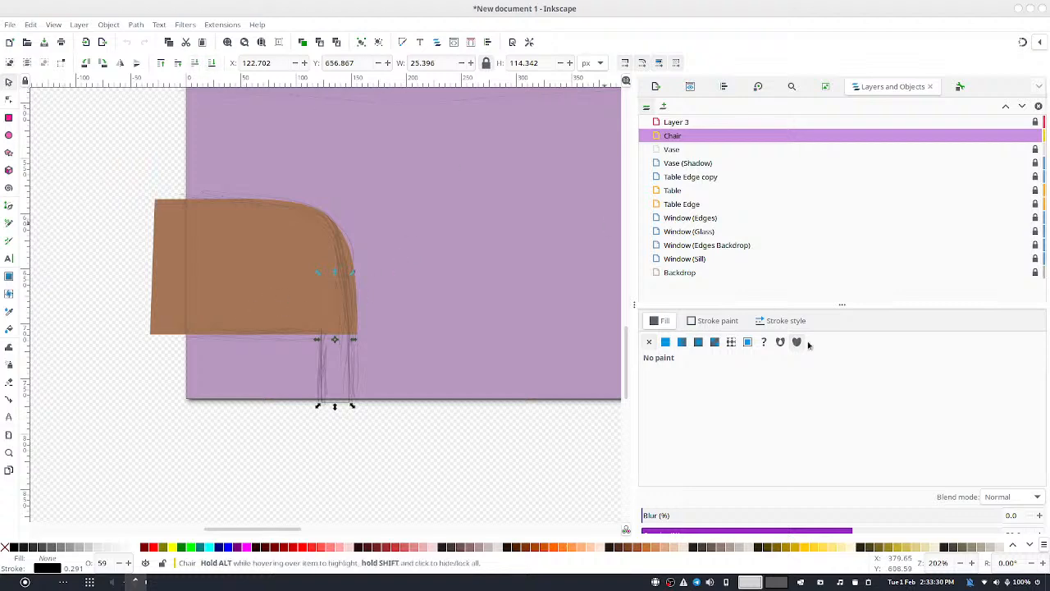
{"action": "left_click", "coordinate": [666, 341]}
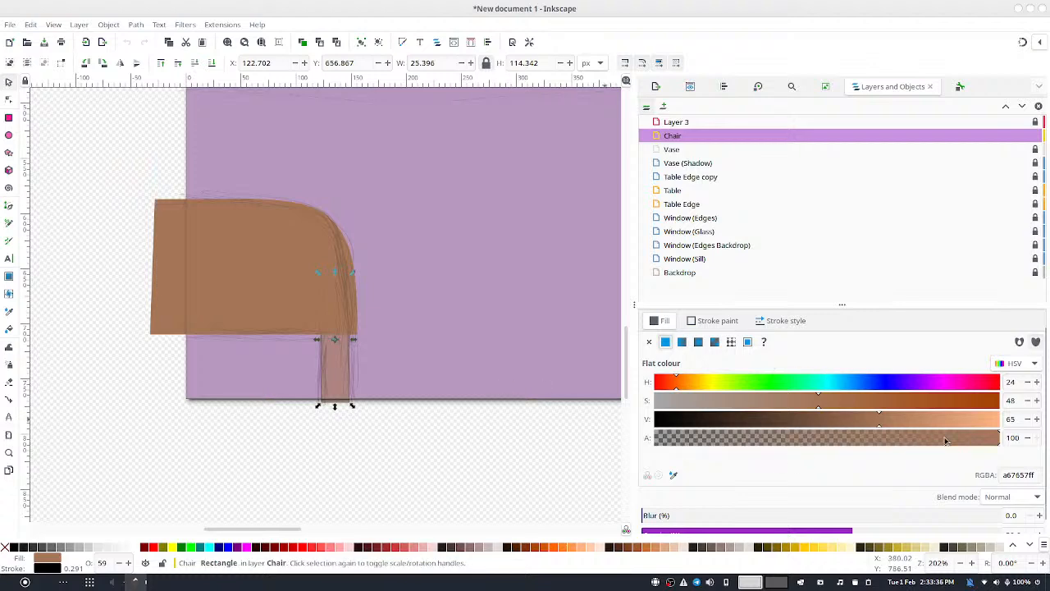
{"action": "left_click_drag", "start_coordinate": [966, 534], "coordinate": [1017, 535]}
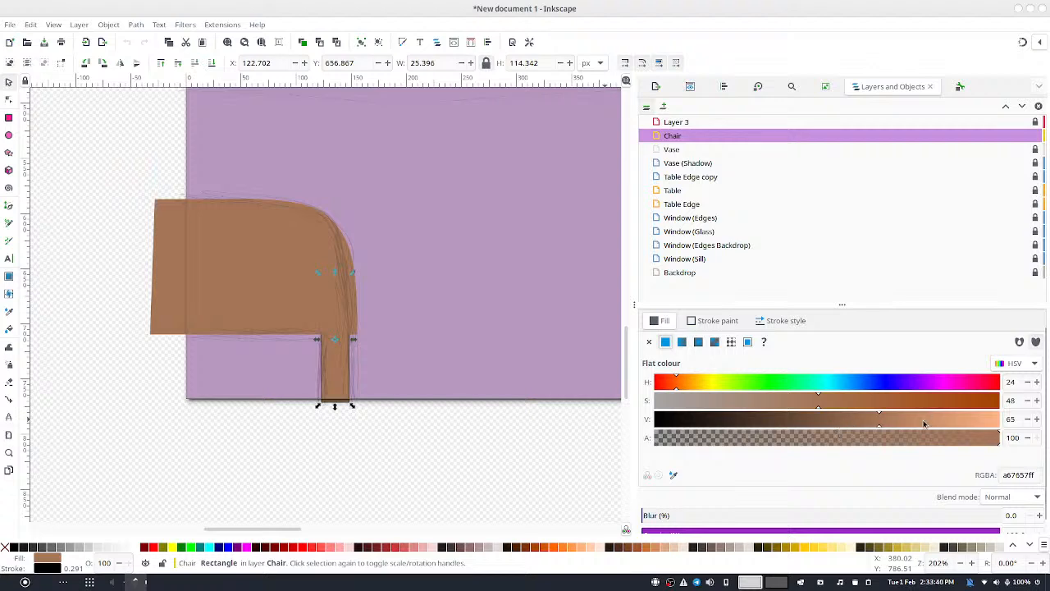
Darken the chair leg's fill to hue 21, saturation 36 and value 49, and deselect it
{"action": "left_click", "coordinate": [923, 423]}
{"action": "left_click", "coordinate": [841, 405]}
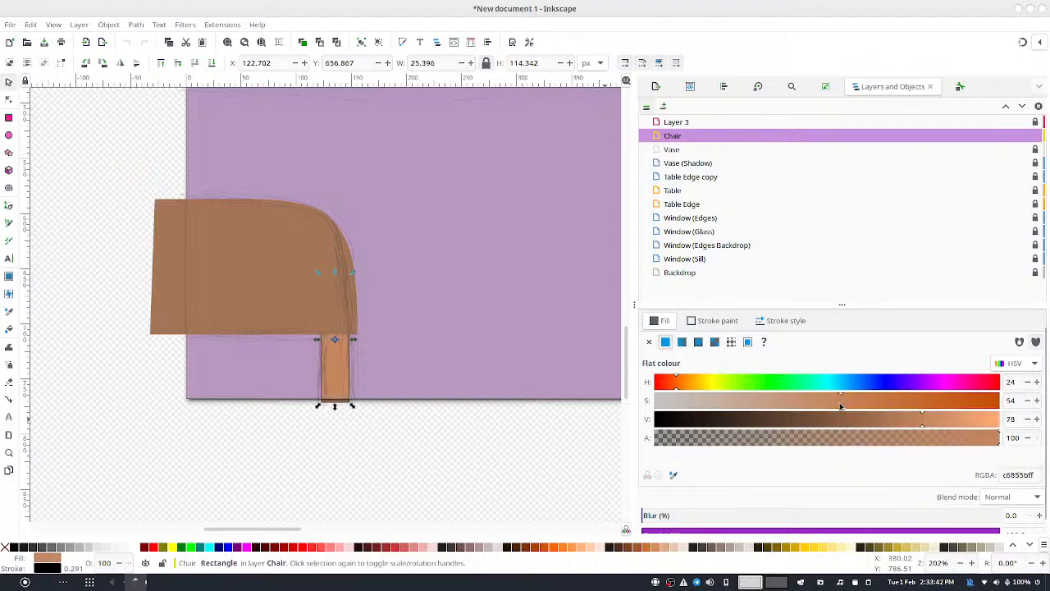
{"action": "left_click_drag", "start_coordinate": [674, 384], "coordinate": [675, 410]}
{"action": "mouse_move", "coordinate": [826, 422]}
{"action": "left_mouse_down"}
{"action": "mouse_move", "coordinate": [840, 418]}
{"action": "mouse_move", "coordinate": [779, 410]}
{"action": "mouse_move", "coordinate": [780, 400]}
{"action": "mouse_move", "coordinate": [812, 422]}
{"action": "mouse_move", "coordinate": [820, 415]}
{"action": "left_mouse_up"}
{"action": "left_click", "coordinate": [377, 209]}
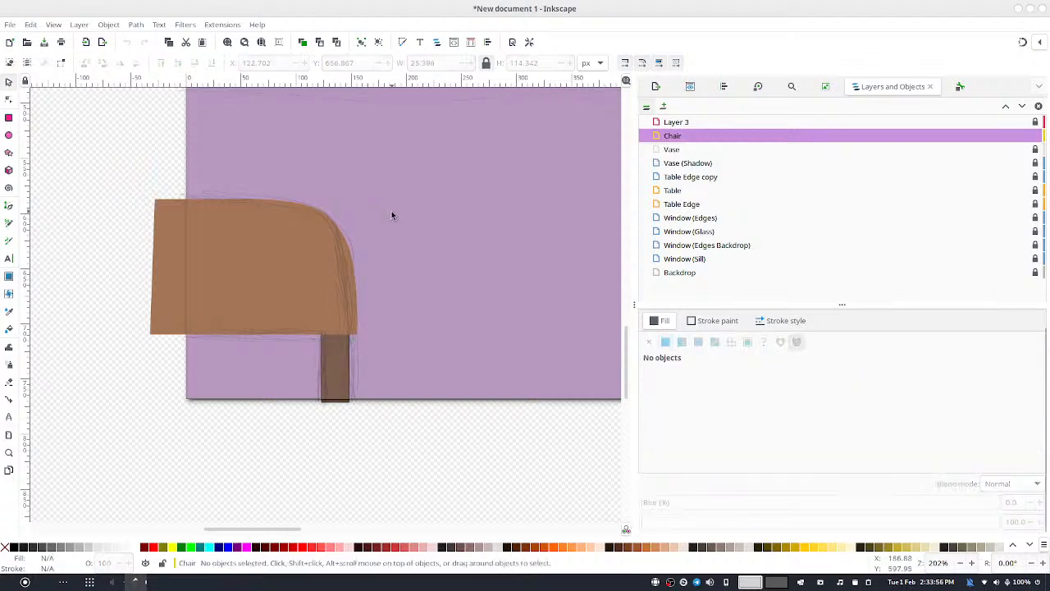
Outline the backrest with a separate unfilled path that has a flat black stroke 0.735 px wide
{"action": "left_click", "coordinate": [335, 365]}
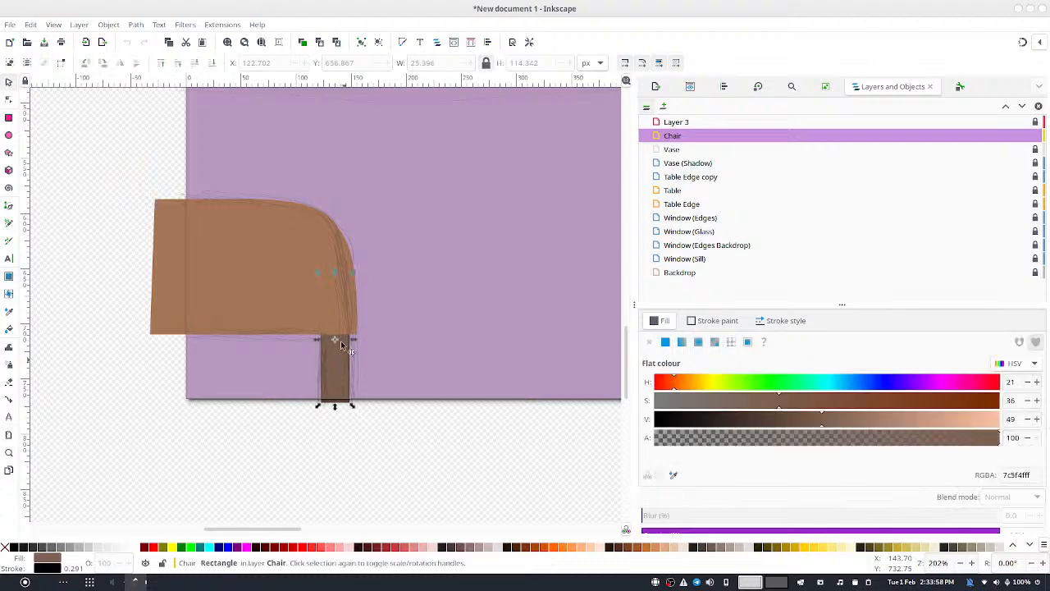
{"action": "left_click", "coordinate": [317, 288]}
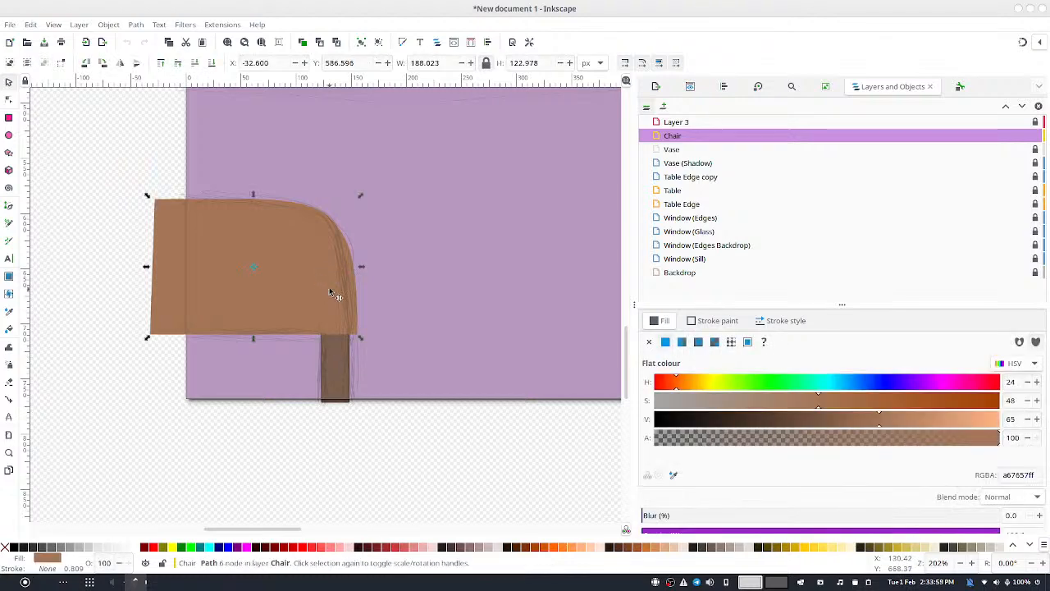
{"action": "left_click", "coordinate": [715, 320]}
{"action": "left_click", "coordinate": [665, 341]}
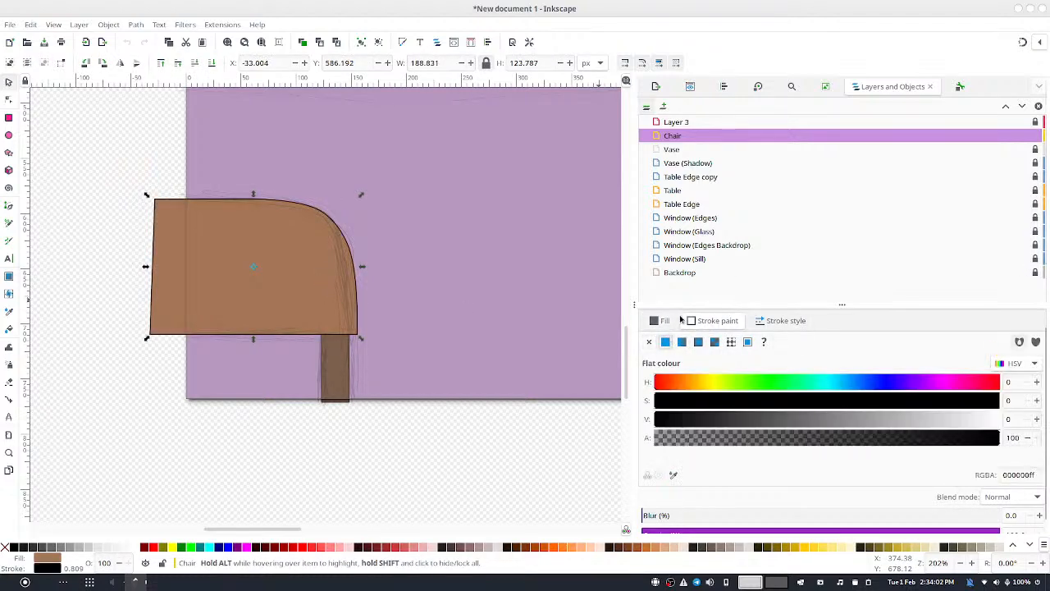
{"action": "left_click", "coordinate": [786, 320]}
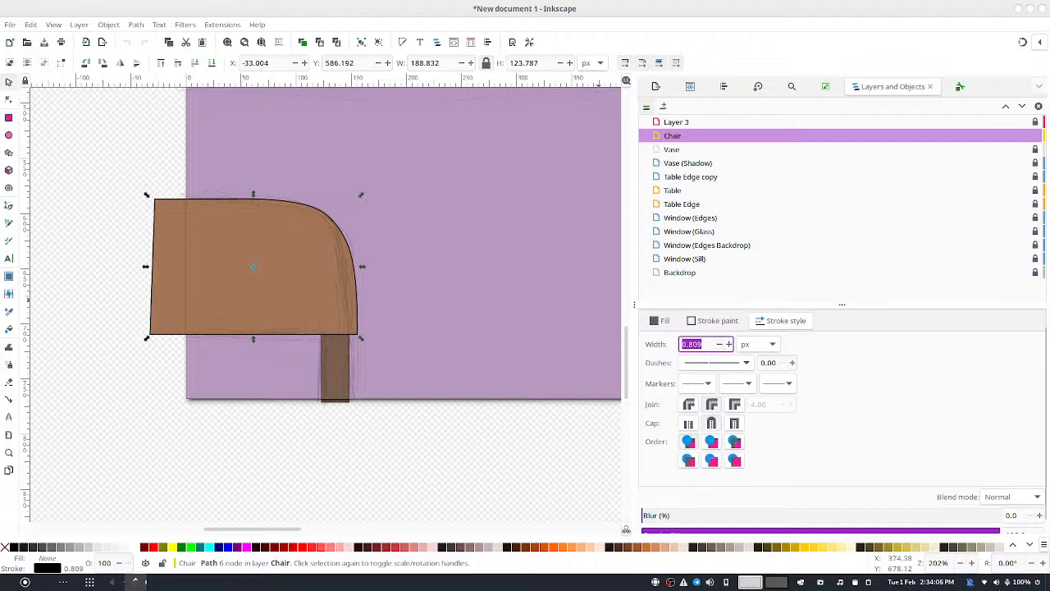
{"action": "type", "text": ".735"}
{"action": "key", "text": "Return"}
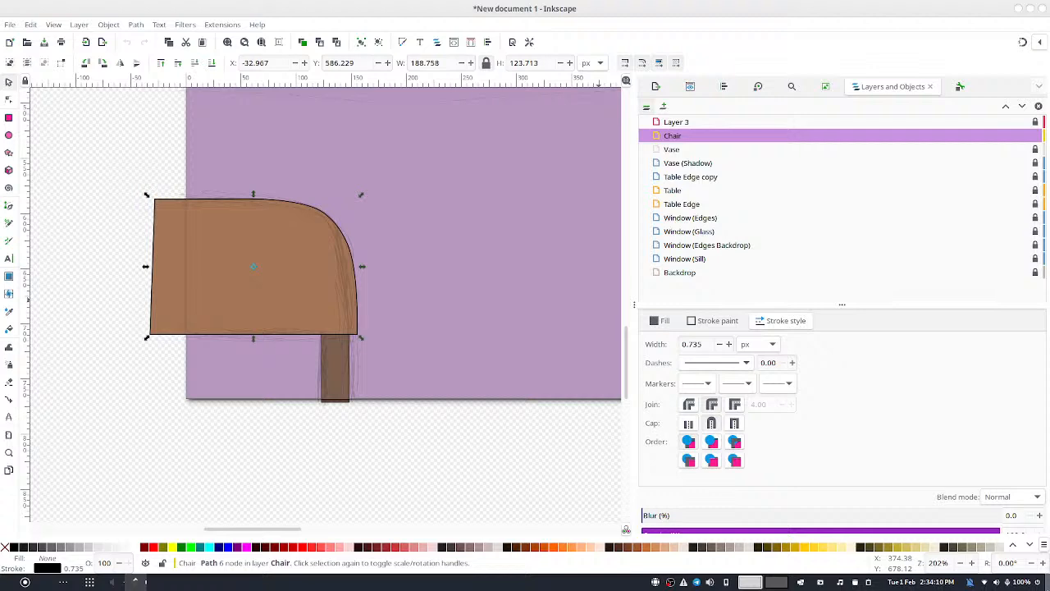
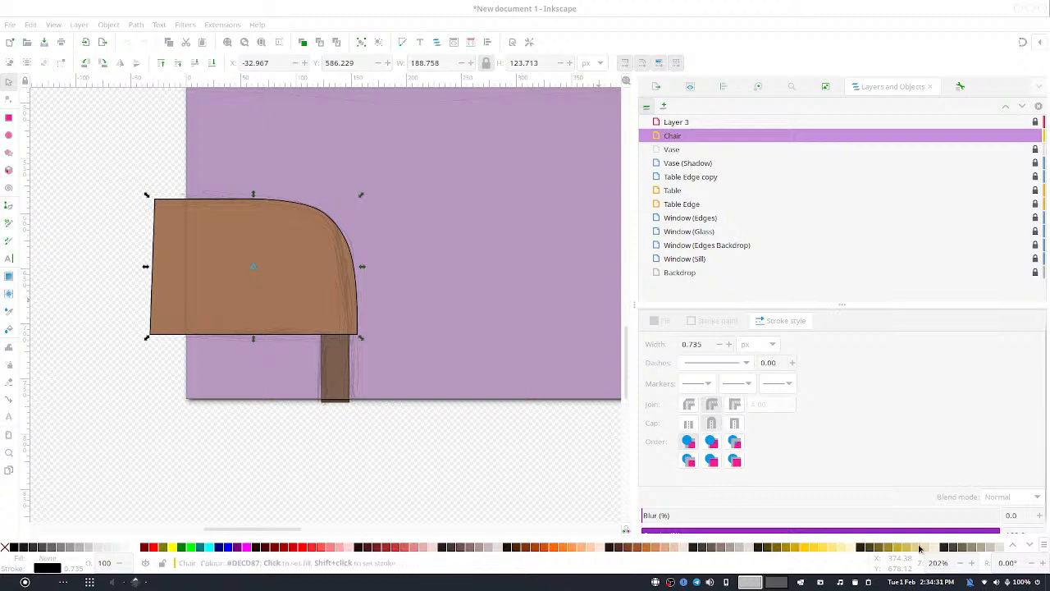
Thin the backrest outline's stroke width to 0.235 px and deselect the path
{"action": "left_click", "coordinate": [720, 345]}
{"action": "left_click", "coordinate": [719, 345]}
{"action": "left_click", "coordinate": [719, 346]}
{"action": "left_click", "coordinate": [720, 346]}
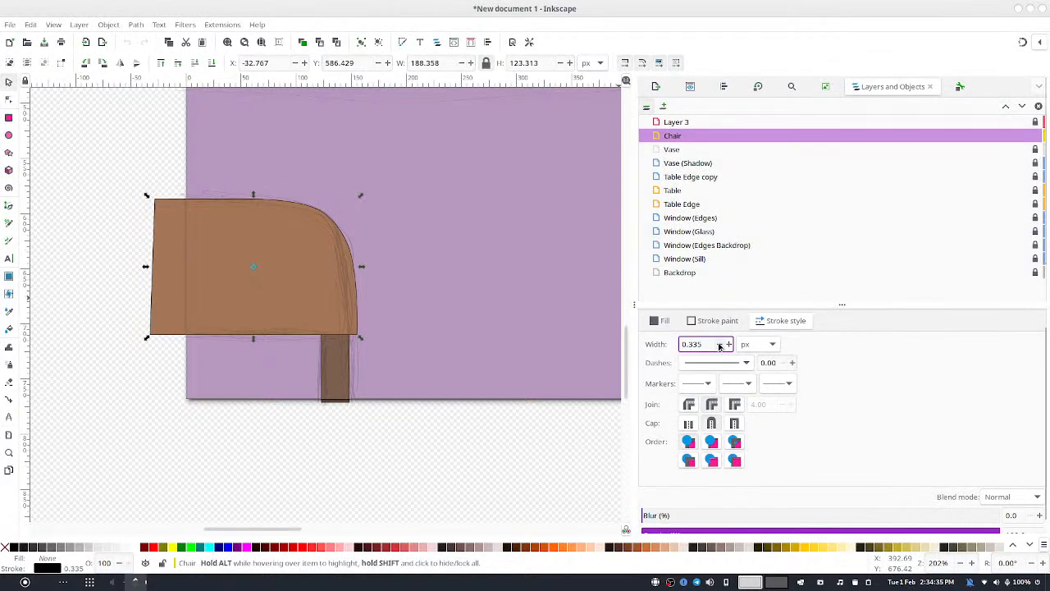
{"action": "left_click", "coordinate": [719, 345]}
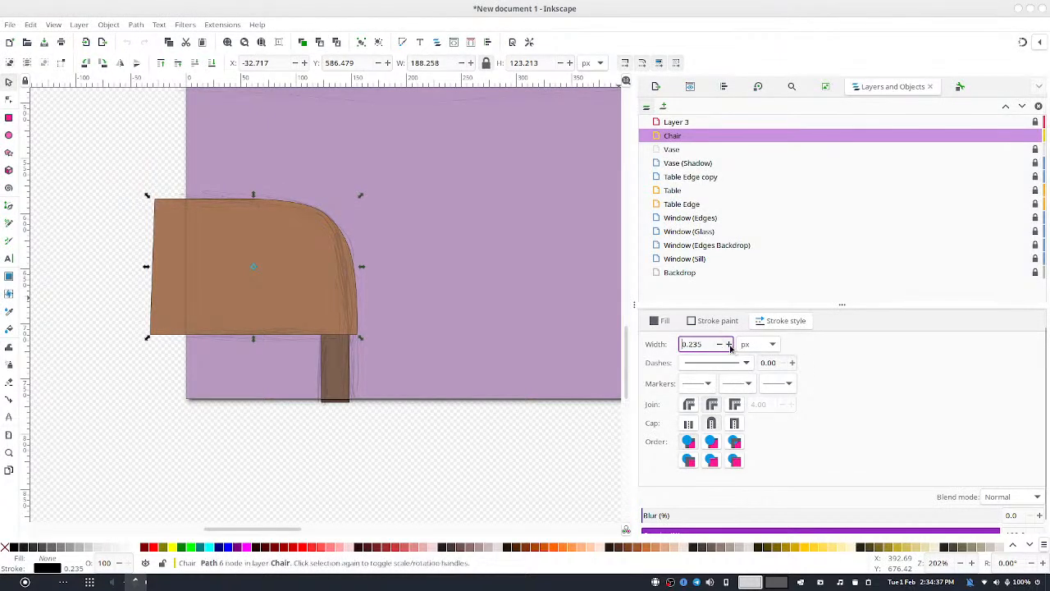
{"action": "left_click", "coordinate": [728, 344]}
{"action": "left_click", "coordinate": [722, 345]}
{"action": "left_click", "coordinate": [397, 268]}
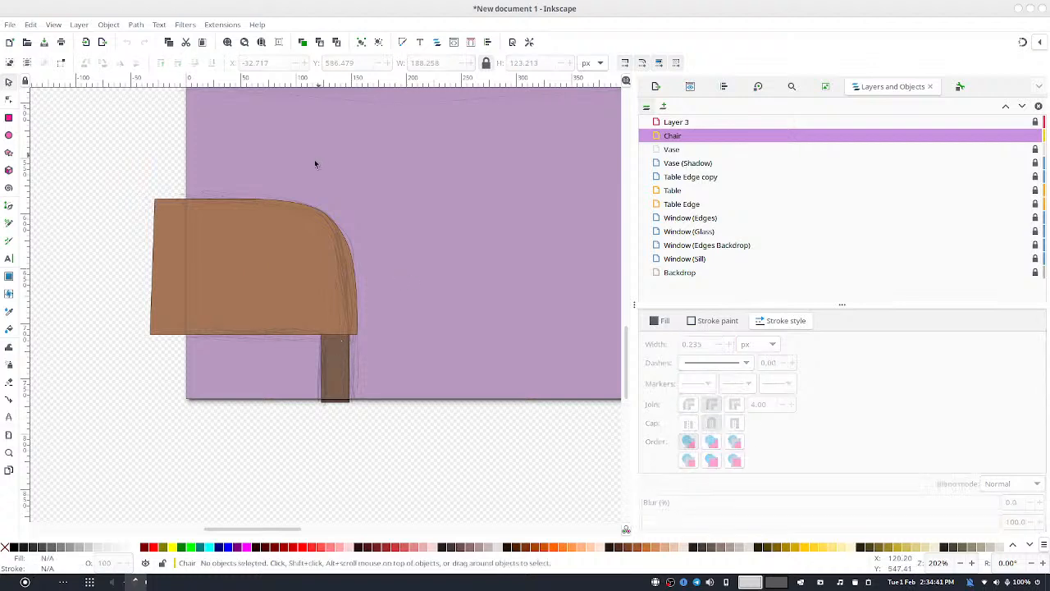
Move the backrest fill's two left nodes inward to the page's left edge, placing the upper one at X -0.276 px
{"action": "left_click_drag", "start_coordinate": [129, 183], "coordinate": [169, 270]}
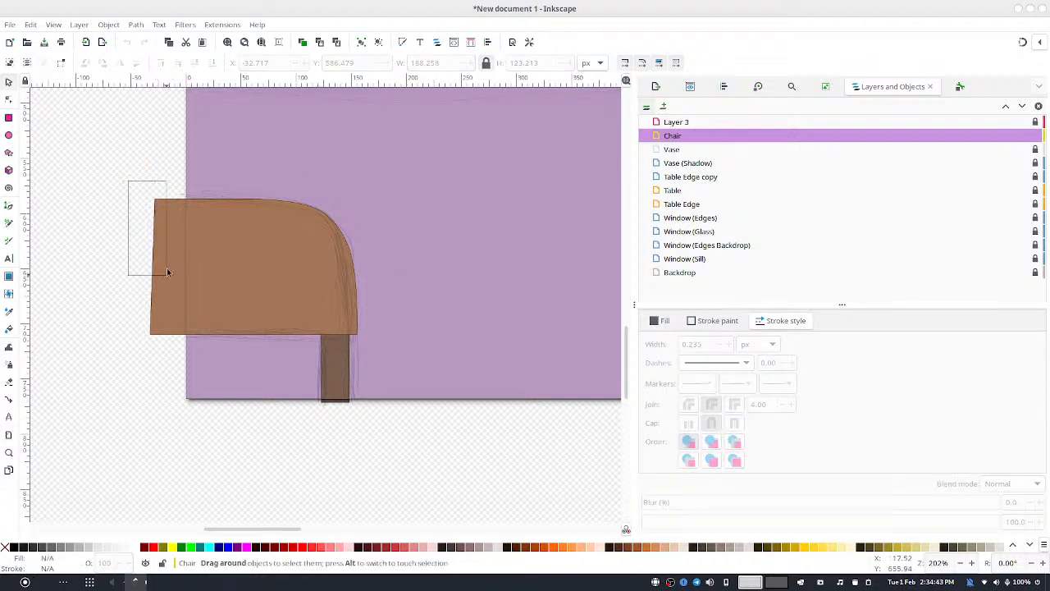
{"action": "double_click", "coordinate": [171, 240]}
{"action": "left_click_drag", "start_coordinate": [129, 156], "coordinate": [177, 416]}
{"action": "key", "text": "Right"}
{"action": "key", "text": "Right"}
{"action": "key", "text": "Right"}
{"action": "key", "text": "Right"}
{"action": "key", "text": "Right"}
{"action": "key", "text": "Right"}
{"action": "key", "text": "Right"}
{"action": "key", "text": "Right"}
{"action": "key", "text": "Right"}
{"action": "key", "text": "Right"}
{"action": "key", "text": "Right"}
{"action": "key", "text": "Right"}
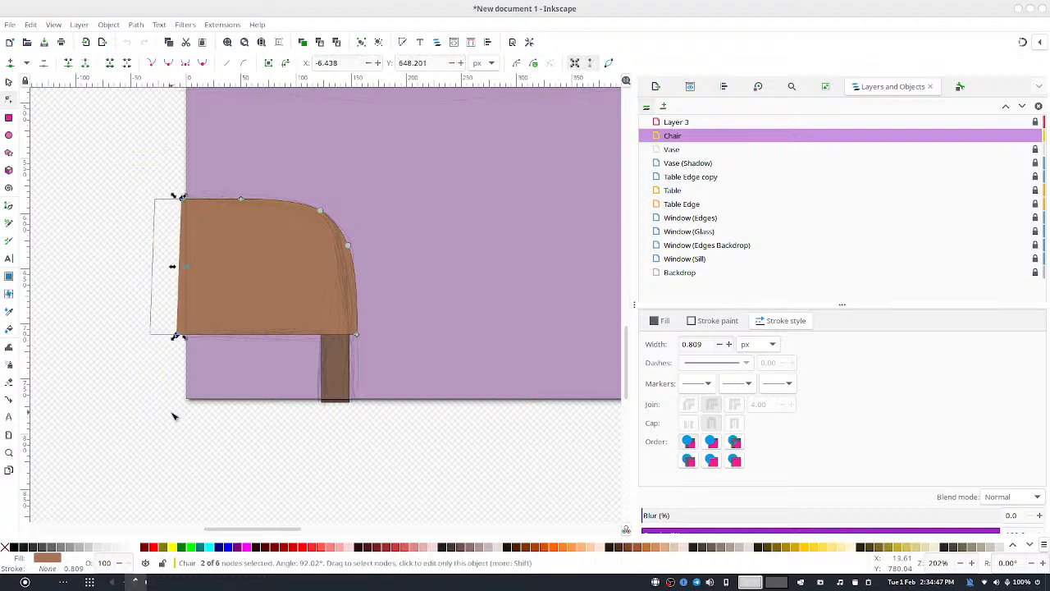
{"action": "key", "text": "Right"}
{"action": "key", "text": "Right"}
{"action": "key", "text": "Right"}
{"action": "key", "text": "Right"}
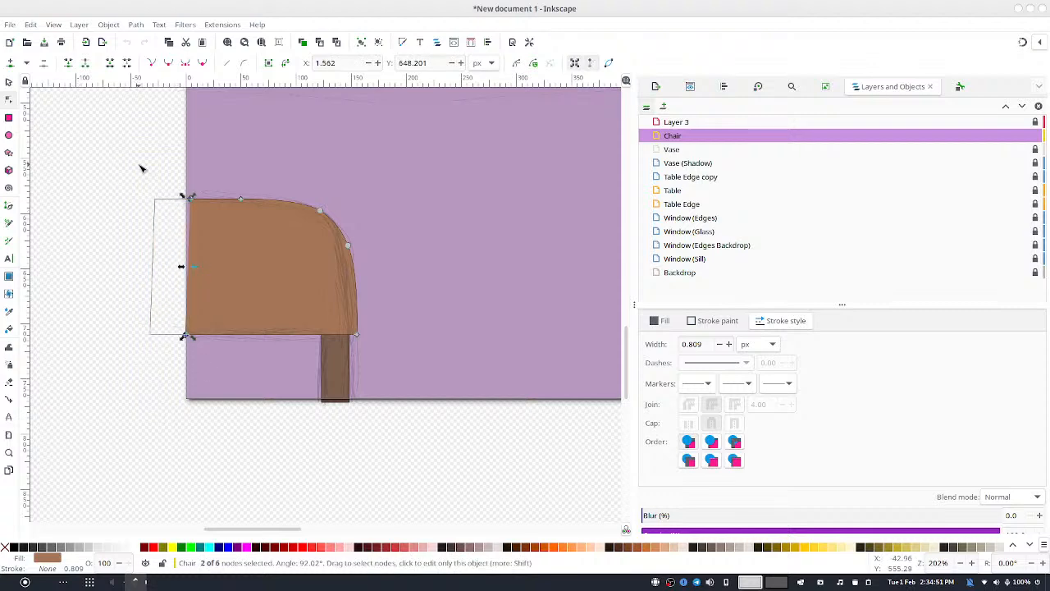
{"action": "left_click_drag", "start_coordinate": [141, 164], "coordinate": [226, 236]}
{"action": "key", "text": "Left"}
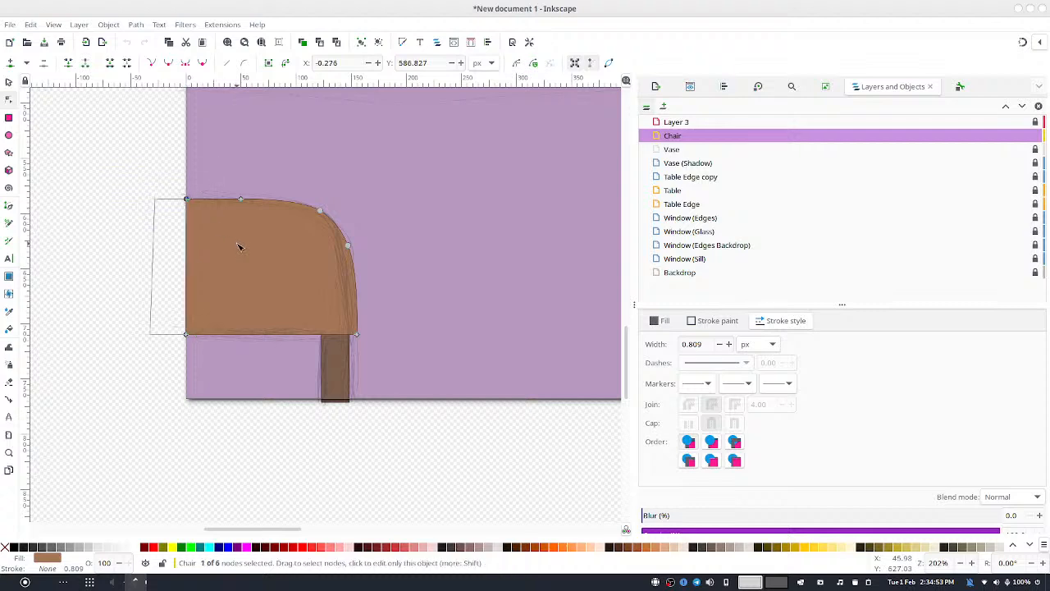
Move the backrest outline's upper left node inward to the page edge at X -0.276 px
{"action": "left_click", "coordinate": [155, 205]}
{"action": "left_click_drag", "start_coordinate": [141, 188], "coordinate": [171, 271]}
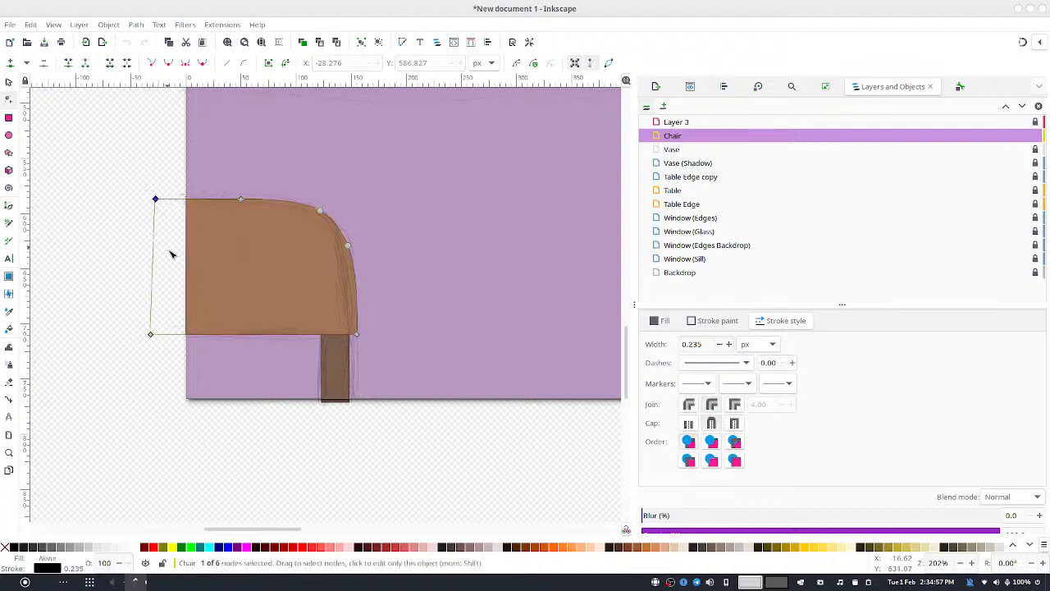
{"action": "key", "text": "Right"}
{"action": "key", "text": "Right"}
{"action": "key", "text": "Right"}
{"action": "key", "text": "Right"}
{"action": "key", "text": "Right"}
{"action": "key", "text": "Right"}
{"action": "key", "text": "Right"}
{"action": "key", "text": "Right"}
{"action": "key", "text": "Right"}
{"action": "key", "text": "Right"}
{"action": "key", "text": "Right"}
{"action": "key", "text": "Right"}
{"action": "key", "text": "Right"}
{"action": "key", "text": "Right"}
{"action": "key", "text": "Right"}
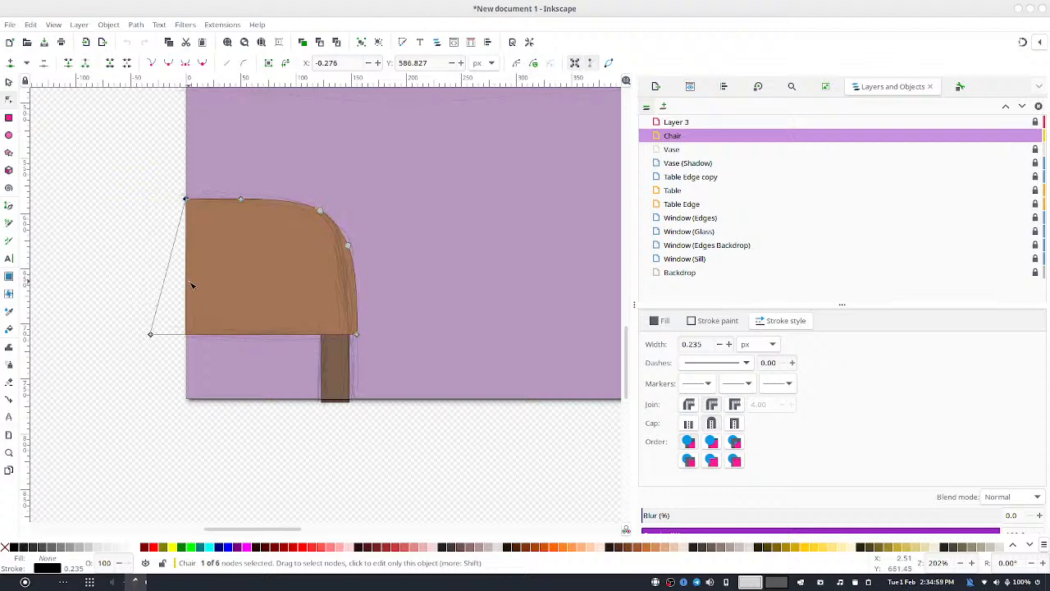
Move the backrest outline's lower left node inward to the page edge at X -0.600 px and deselect the path
{"action": "left_click_drag", "start_coordinate": [107, 287], "coordinate": [157, 361]}
{"action": "key", "text": "Right"}
{"action": "key", "text": "Right"}
{"action": "key", "text": "Right"}
{"action": "key", "text": "Right"}
{"action": "key", "text": "Right"}
{"action": "key", "text": "Right"}
{"action": "key", "text": "Right"}
{"action": "key", "text": "Right"}
{"action": "key", "text": "Right"}
{"action": "key", "text": "Right"}
{"action": "key", "text": "Right"}
{"action": "key", "text": "Right"}
{"action": "key", "text": "Right"}
{"action": "key", "text": "Right"}
{"action": "key", "text": "Right"}
{"action": "key", "text": "Right"}
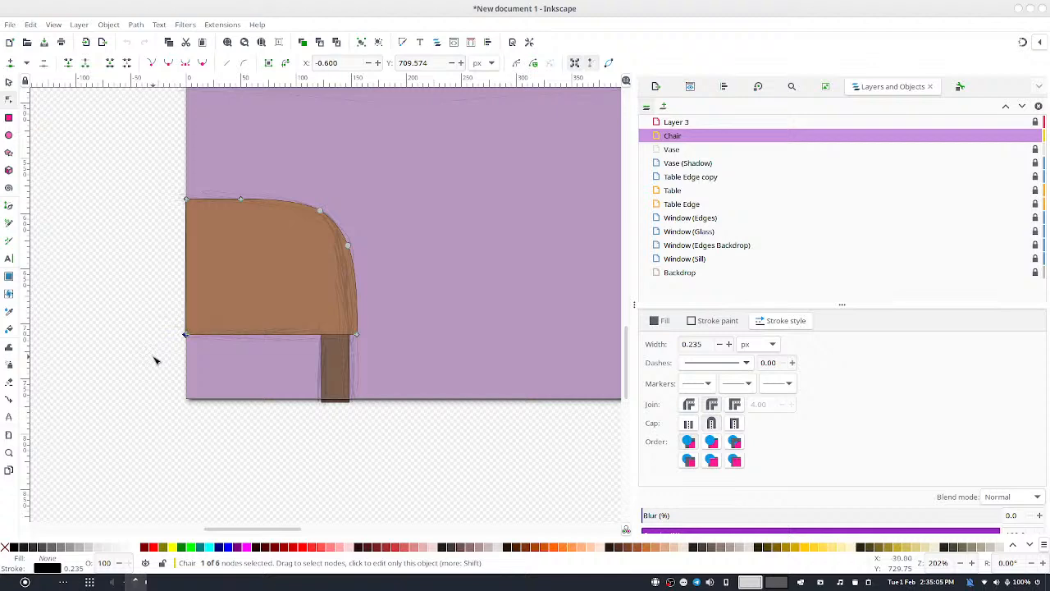
{"action": "left_click", "coordinate": [503, 295]}
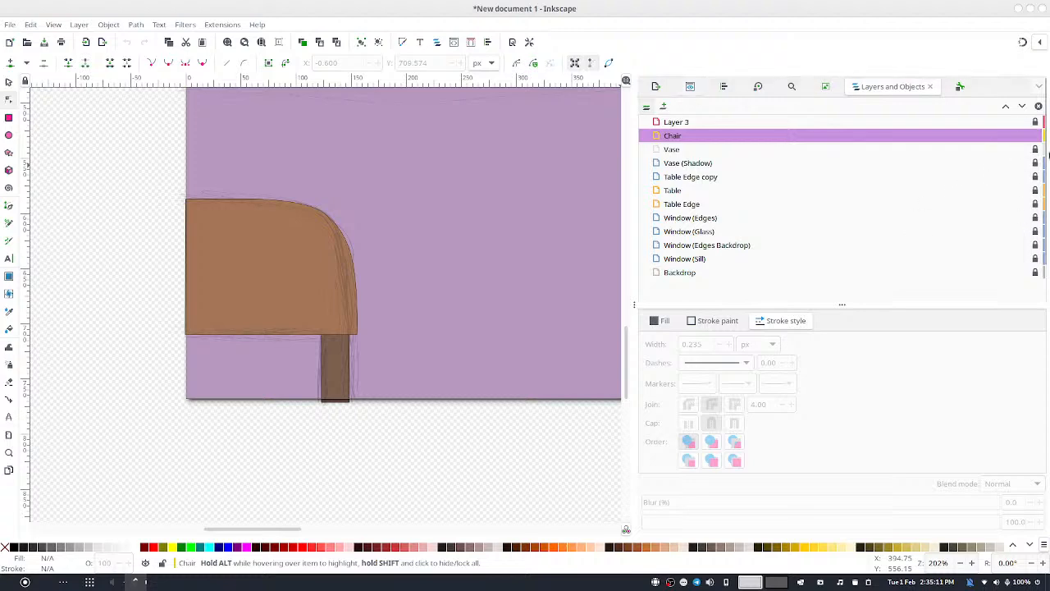
Blur the backrest outline by 7.6% and deselect it
{"action": "scroll", "coordinate": [1027, 120], "scroll_direction": "down", "scroll_amount": 1}
{"action": "scroll", "coordinate": [1019, 123], "scroll_direction": "up", "scroll_amount": 1}
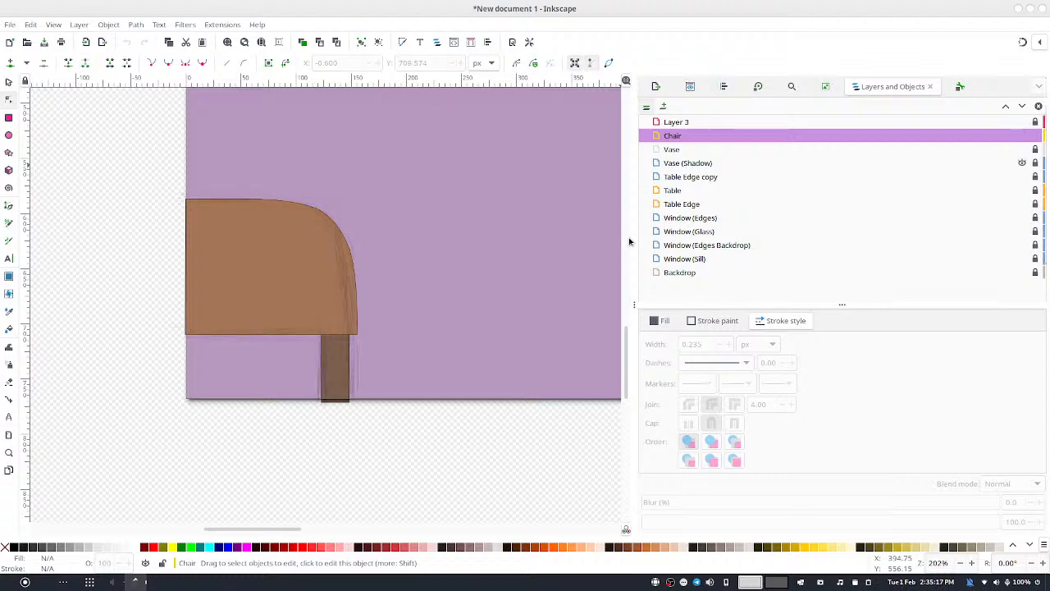
{"action": "left_click", "coordinate": [351, 244]}
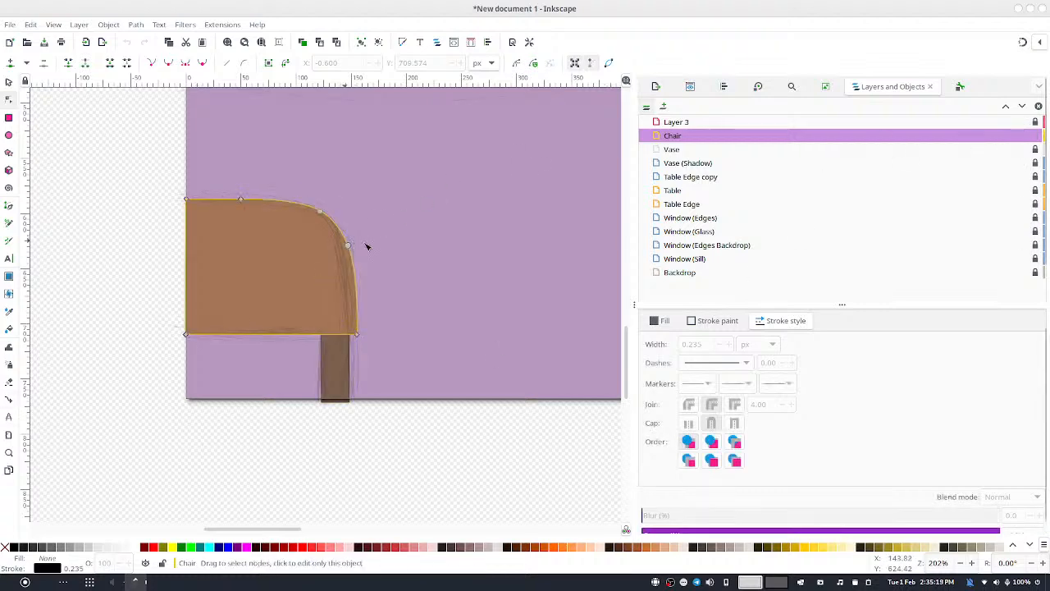
{"action": "left_click", "coordinate": [8, 82]}
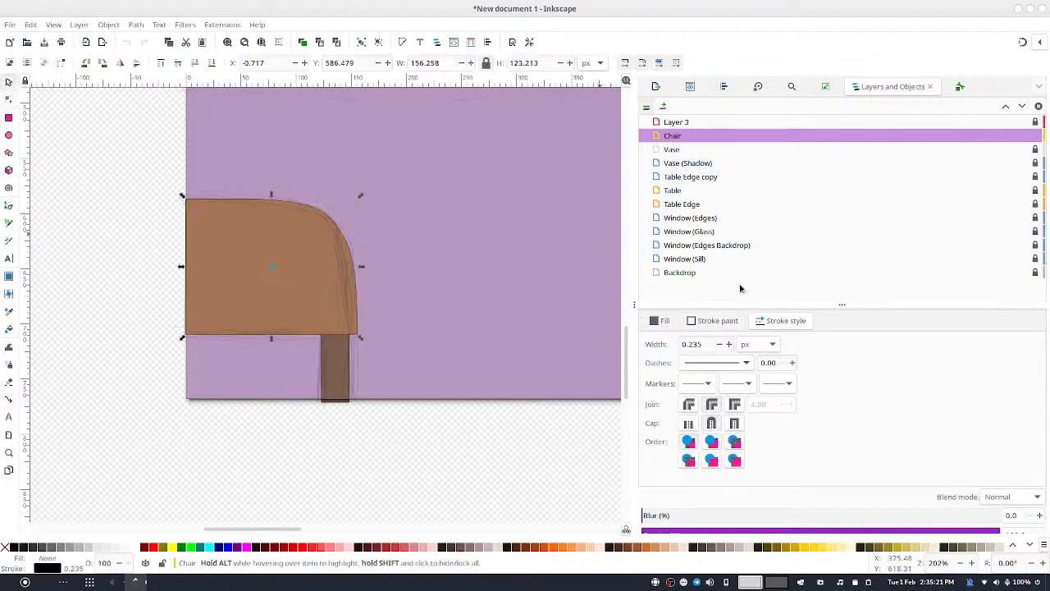
{"action": "left_click", "coordinate": [1039, 515]}
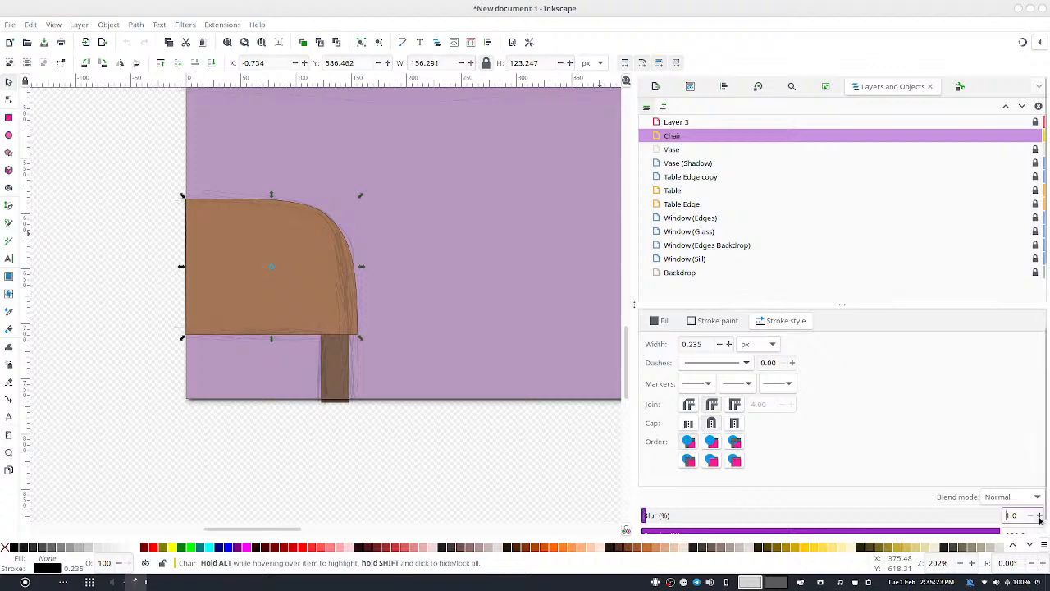
{"action": "left_click", "coordinate": [1040, 515]}
{"action": "left_click", "coordinate": [1040, 515]}
{"action": "left_click", "coordinate": [1039, 516]}
{"action": "left_click", "coordinate": [1039, 515]}
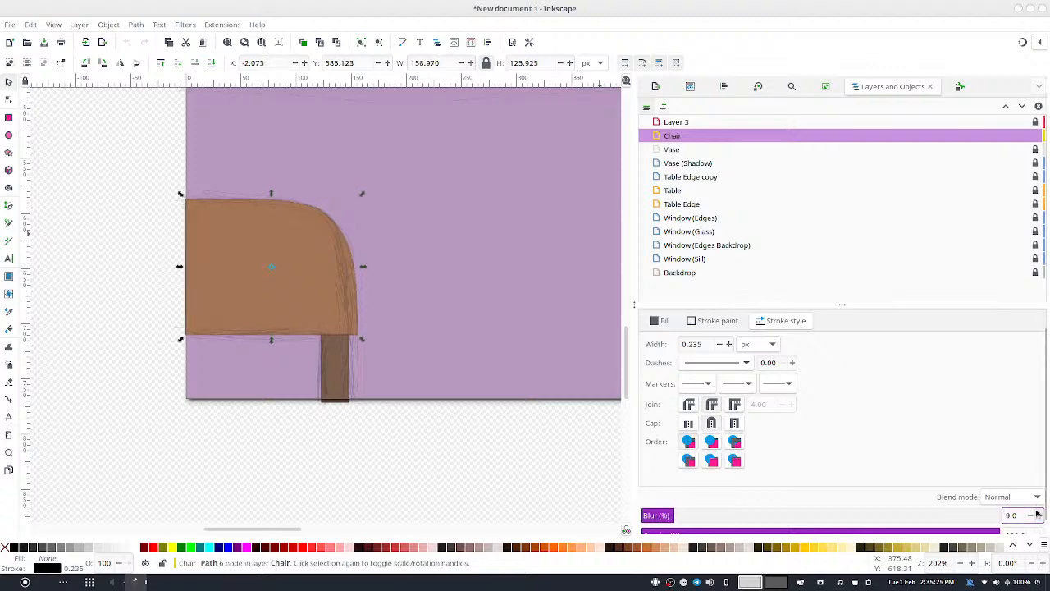
{"action": "left_click", "coordinate": [1029, 515]}
{"action": "left_click", "coordinate": [1029, 516]}
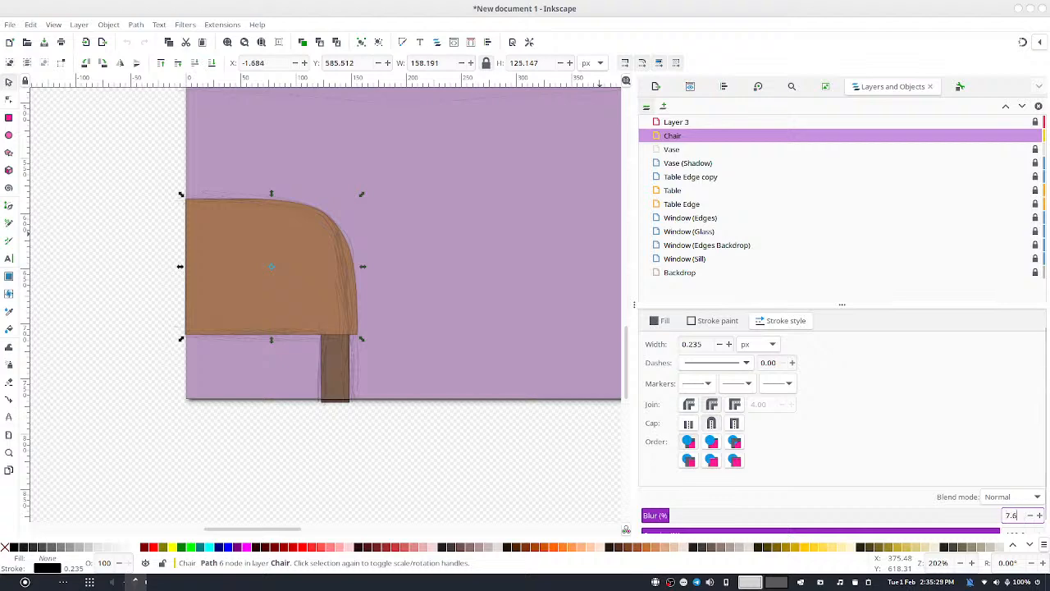
{"action": "left_click", "coordinate": [348, 351]}
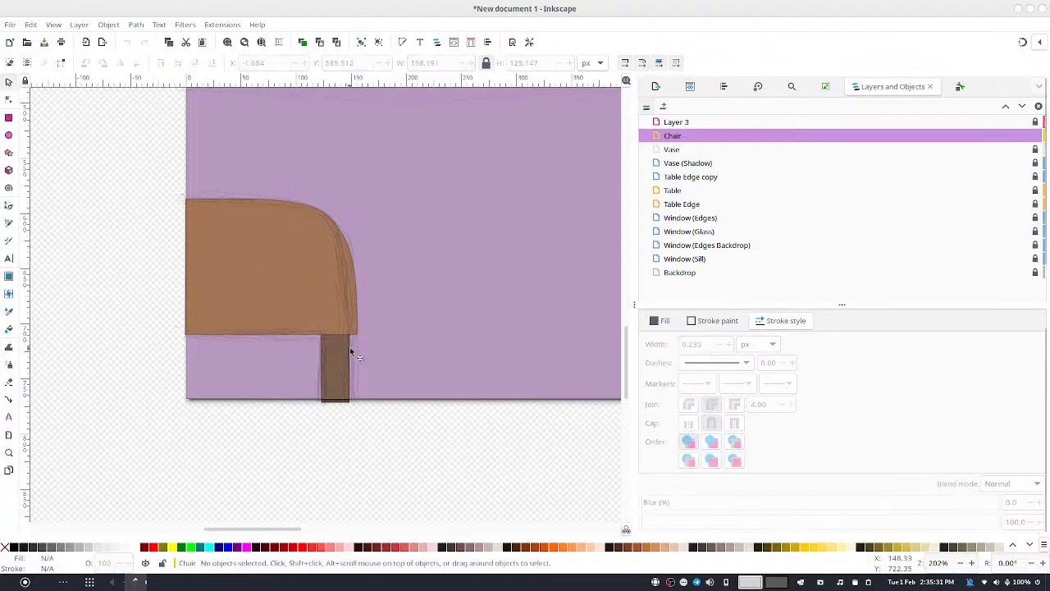
Select the chair leg rectangle and set its stroke width to 0.296 px
{"action": "left_click", "coordinate": [349, 347]}
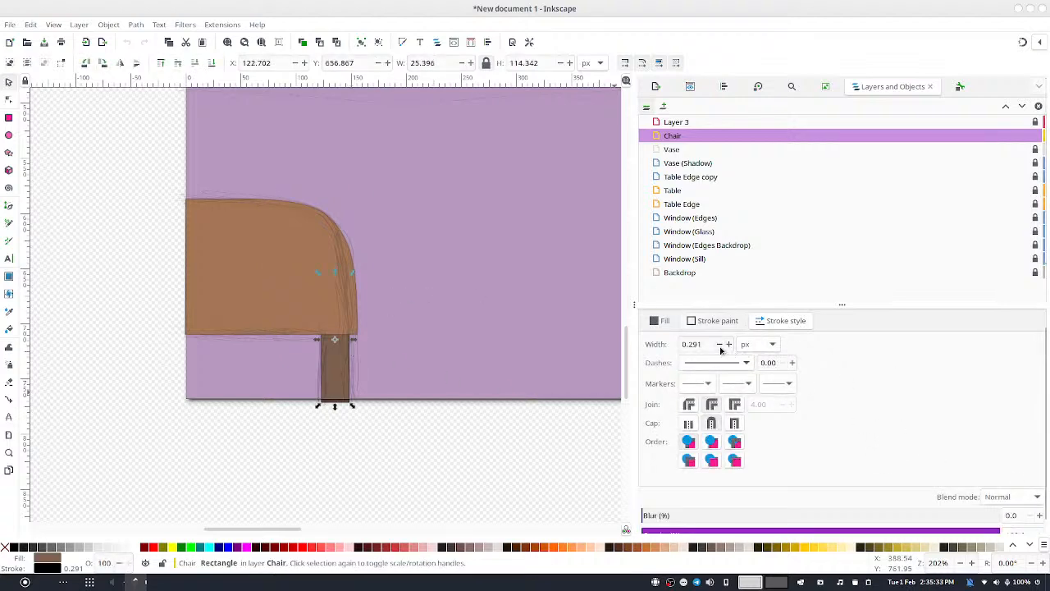
{"action": "left_click_drag", "start_coordinate": [697, 347], "coordinate": [707, 349]}
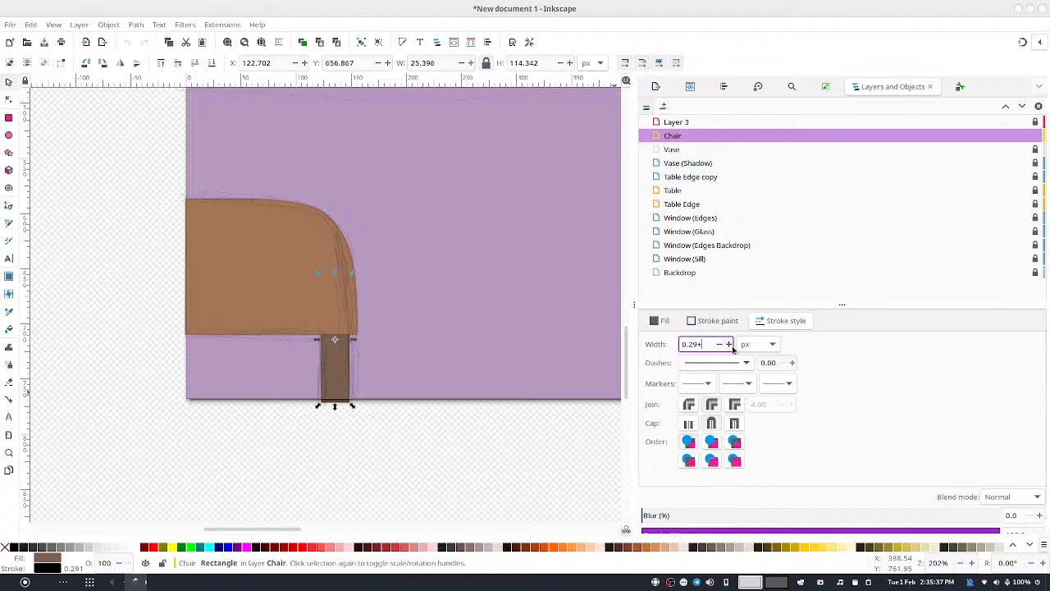
{"action": "key", "text": "Return"}
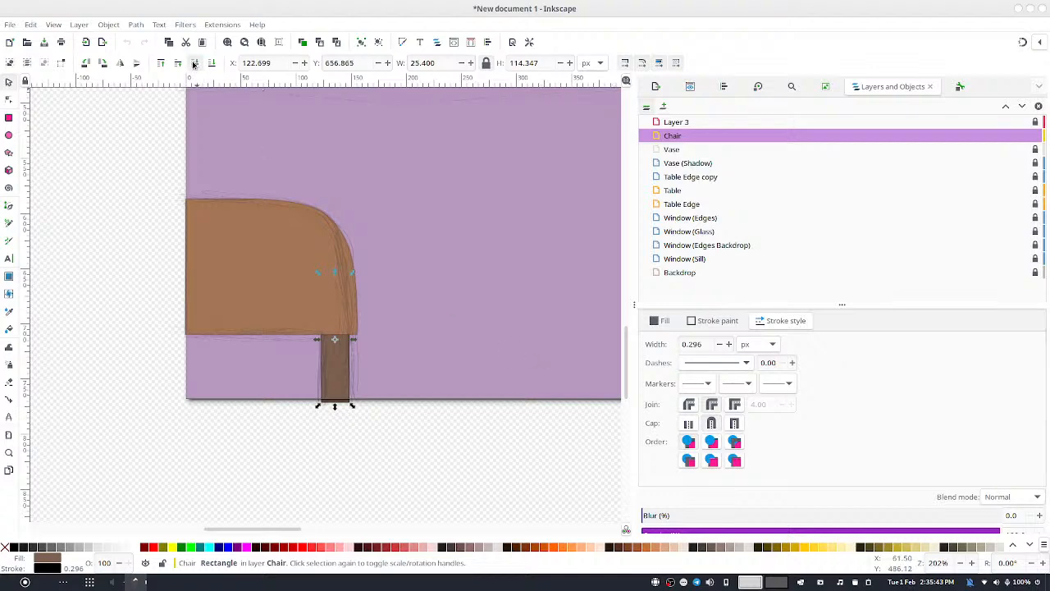
Try a 9% blur on the whole chair leg rectangle and undo it
{"action": "left_click", "coordinate": [1038, 515]}
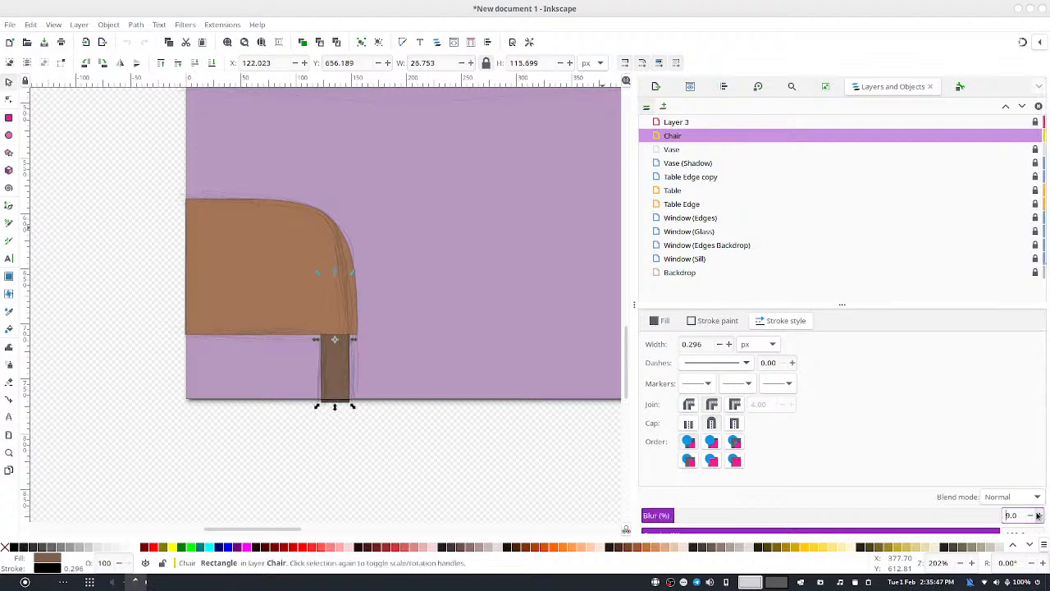
{"action": "left_click_drag", "start_coordinate": [1038, 515], "coordinate": [1038, 515]}
{"action": "key", "text": "ctrl+z"}
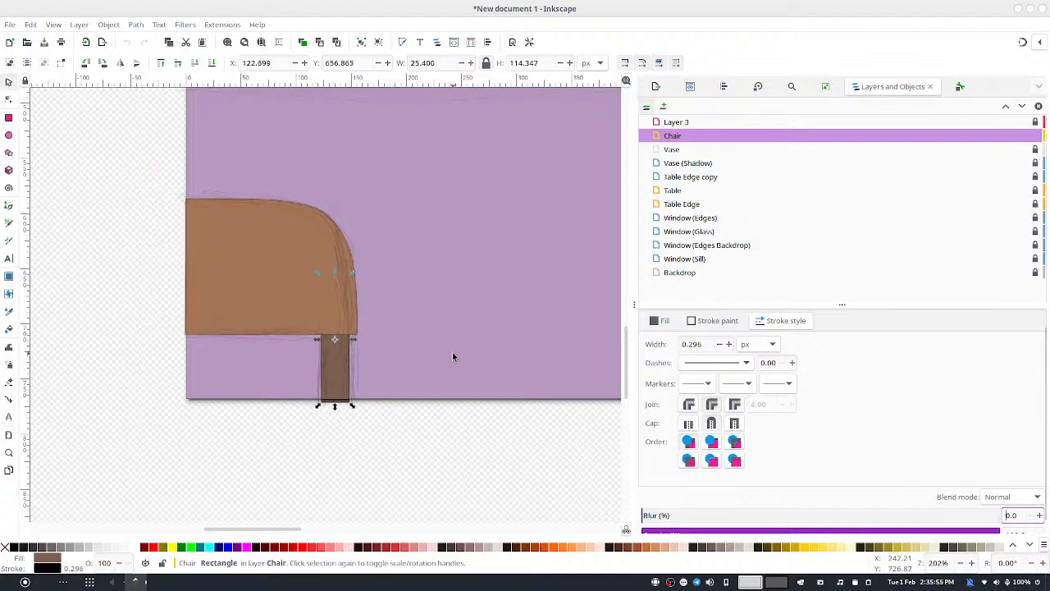
{"action": "key", "text": "ctrl+shift+z"}
{"action": "key", "text": "ctrl+z"}
Duplicate the chair leg rectangle, raising the copy above the backrest, and remove the copy's fill so only its stroke remains
{"action": "left_click", "coordinate": [674, 324]}
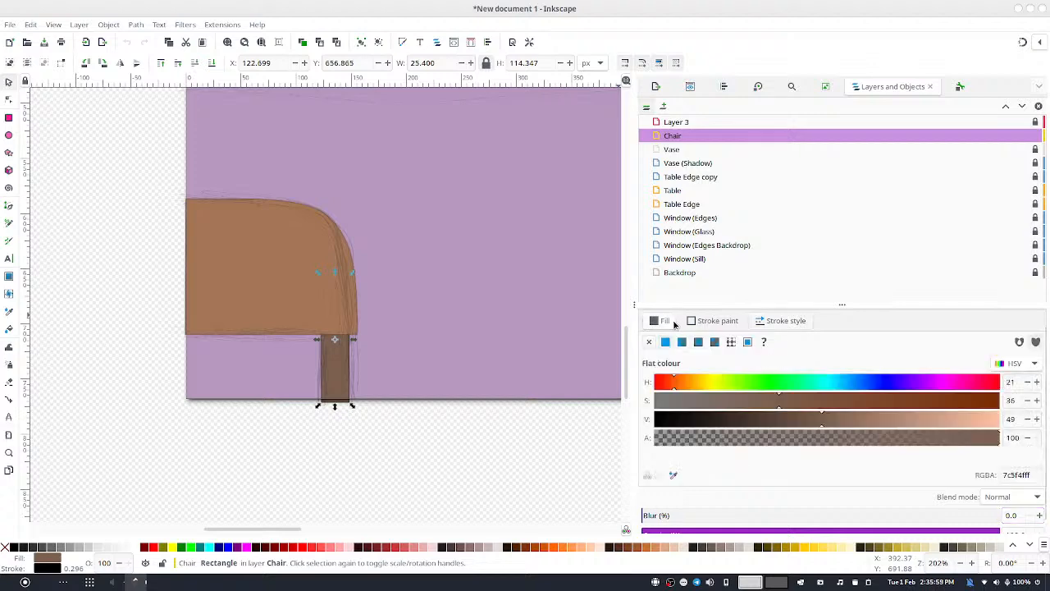
{"action": "left_click", "coordinate": [698, 321]}
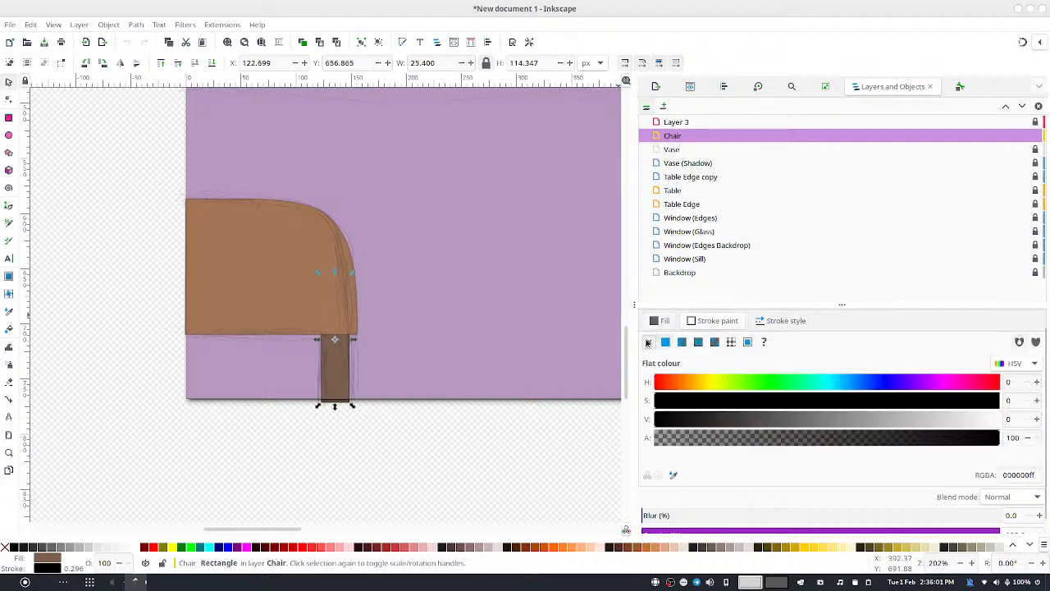
{"action": "key", "text": "Page_Up"}
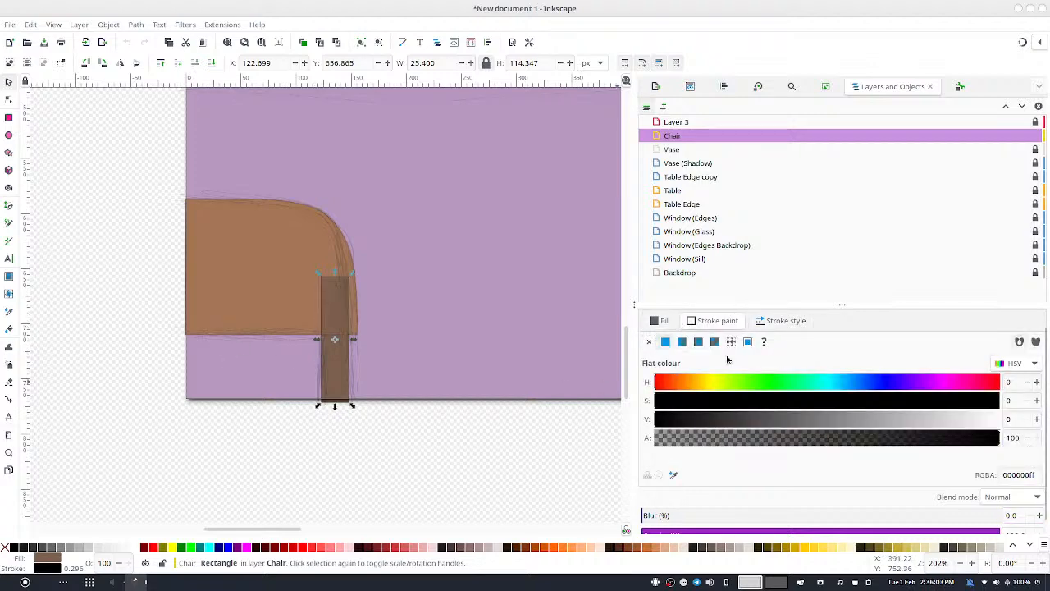
{"action": "left_click", "coordinate": [661, 322]}
{"action": "left_click", "coordinate": [648, 341]}
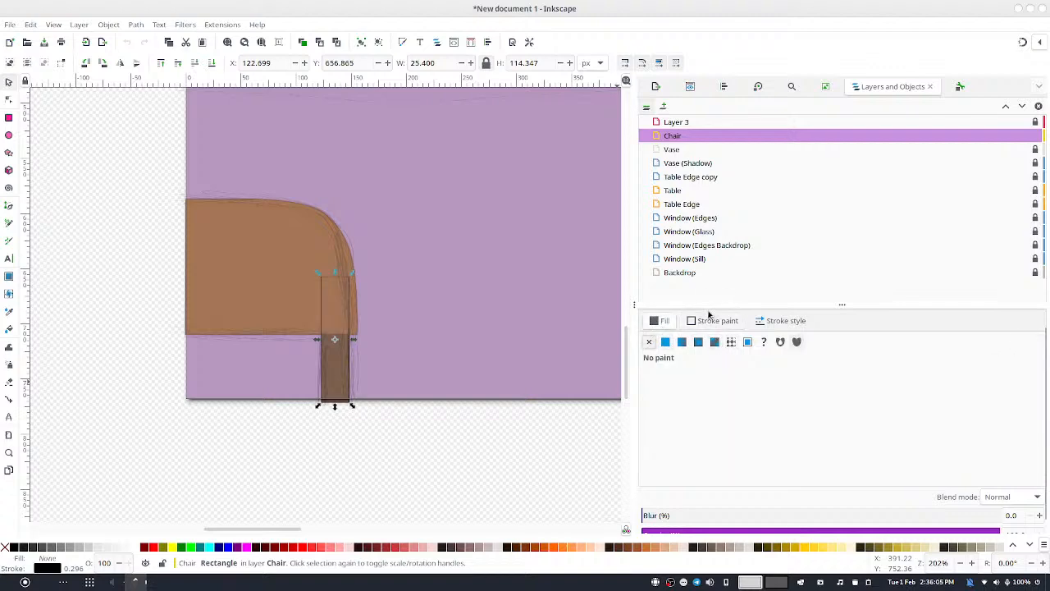
Blur the unfilled leg outline copy by 15% and lower it behind the backrest
{"action": "left_click", "coordinate": [709, 321]}
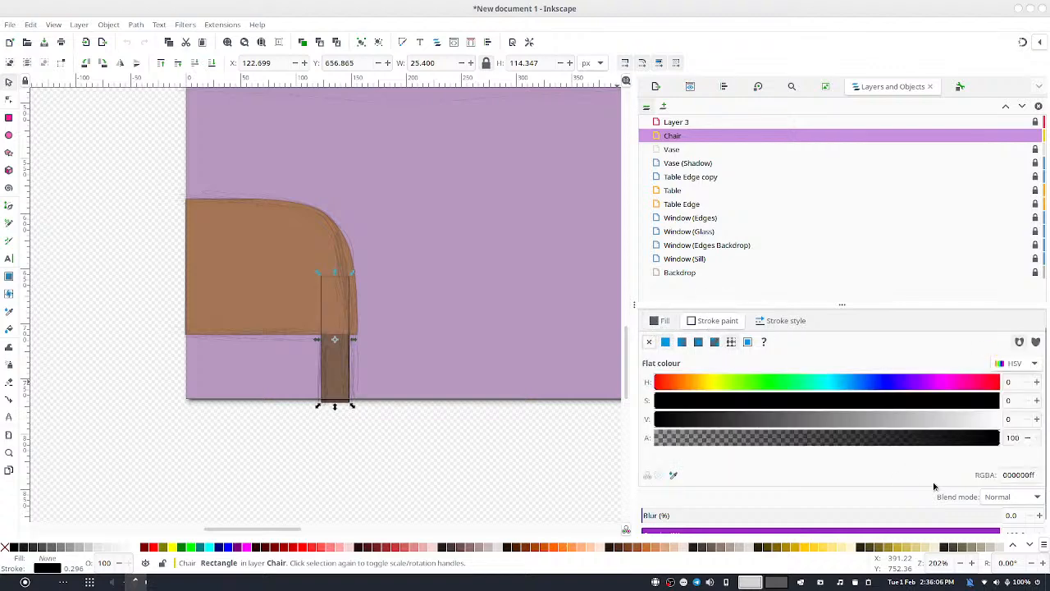
{"action": "left_click", "coordinate": [1037, 517]}
{"action": "left_click", "coordinate": [1037, 517]}
{"action": "left_click", "coordinate": [1037, 517]}
{"action": "left_click", "coordinate": [1039, 517]}
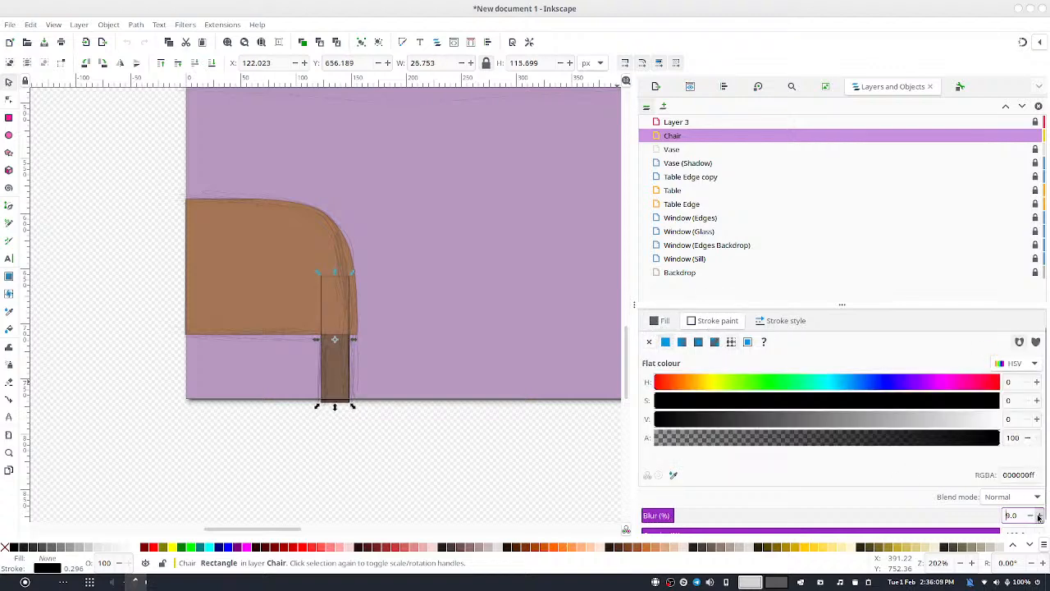
{"action": "left_click", "coordinate": [1038, 516]}
{"action": "left_click", "coordinate": [1039, 517]}
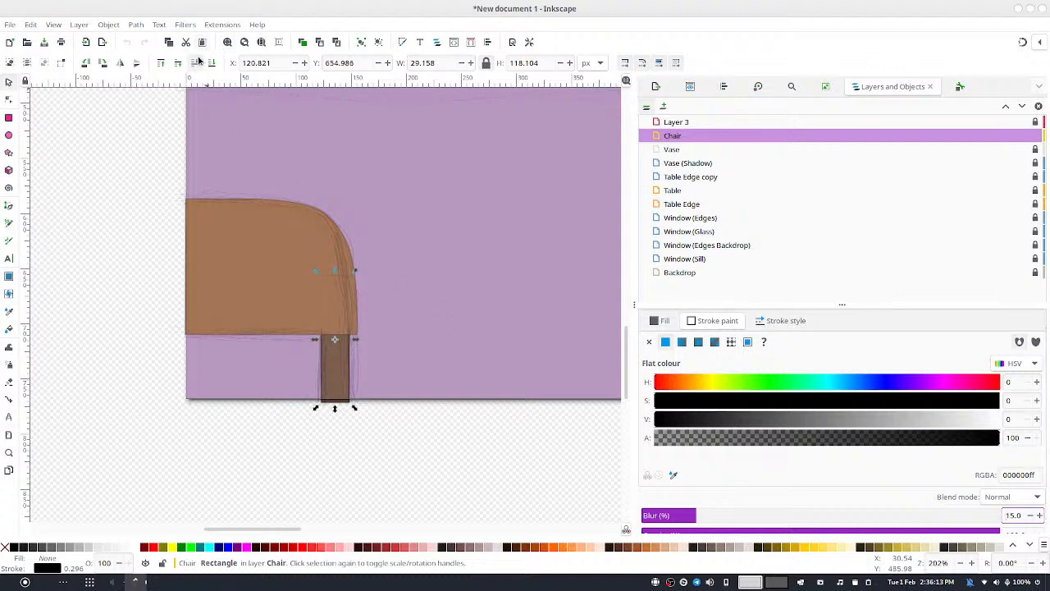
Remove the stroke from the original filled leg rectangle and hide Layer 3
{"action": "key", "text": "ctrl+z"}
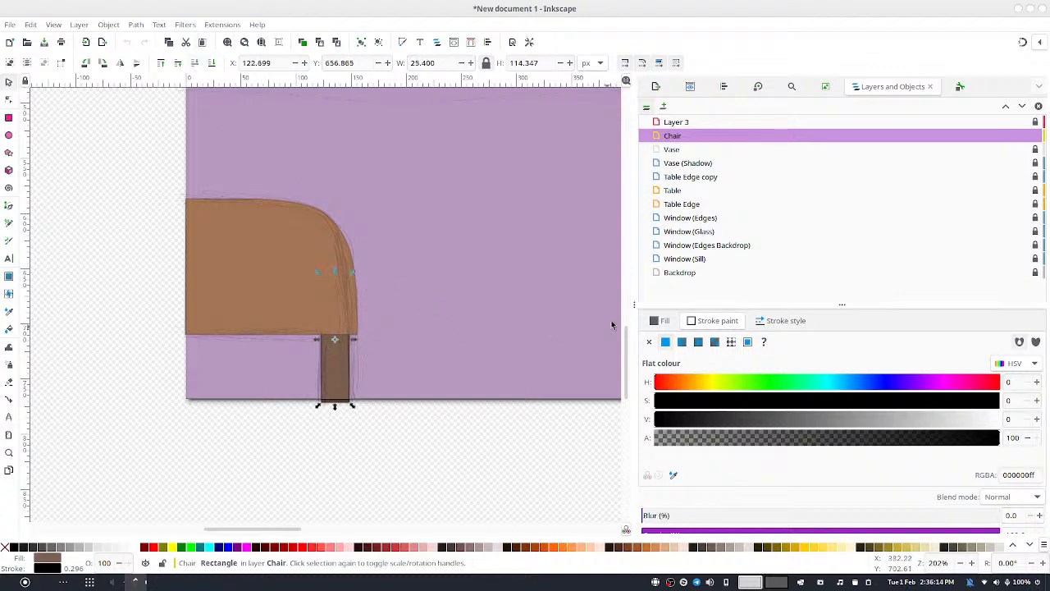
{"action": "left_click", "coordinate": [649, 342]}
{"action": "left_click", "coordinate": [537, 306]}
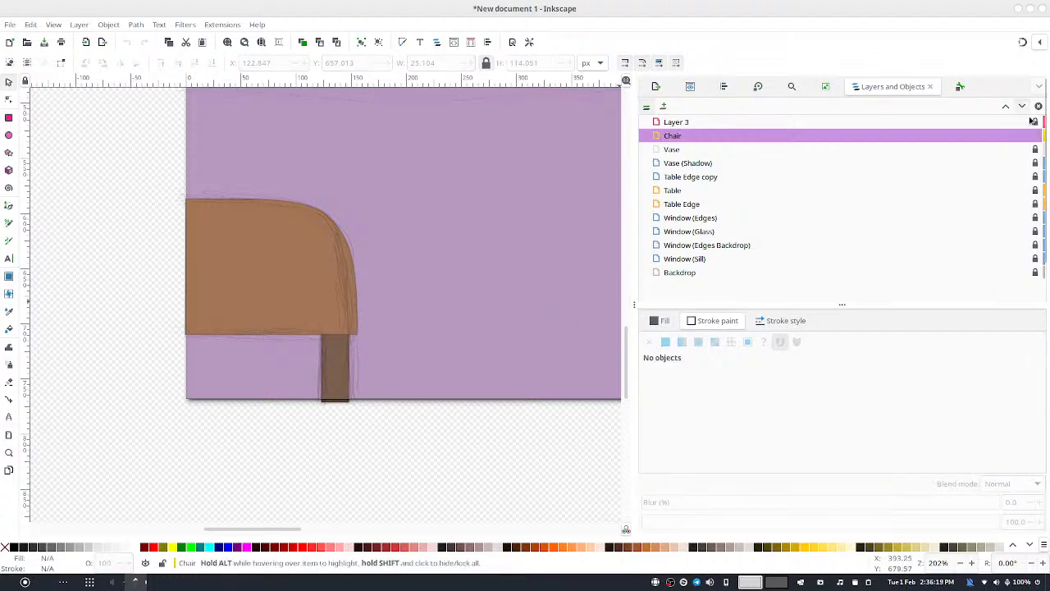
{"action": "scroll", "coordinate": [1026, 124], "scroll_direction": "down", "scroll_amount": 1}
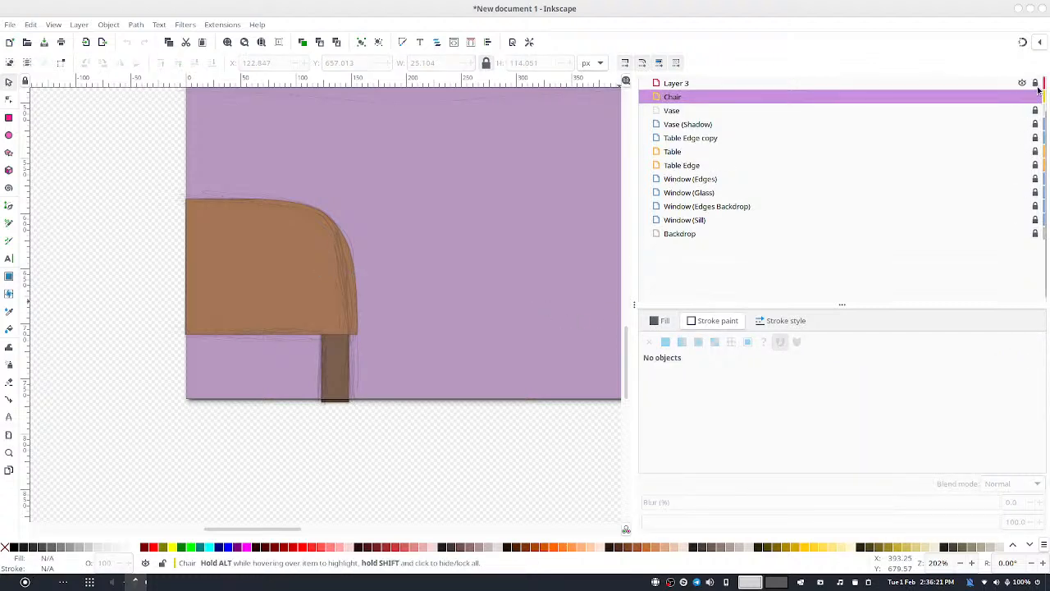
{"action": "left_click", "coordinate": [1022, 85]}
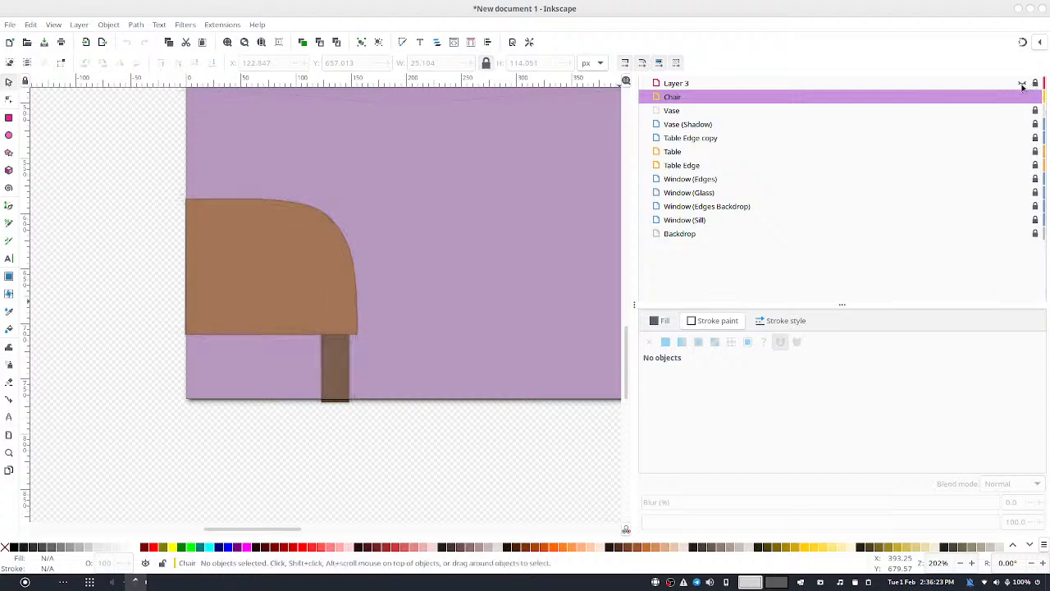
Select the blurred leg outline and reduce its blur to 9.6%
{"action": "left_click", "coordinate": [346, 374]}
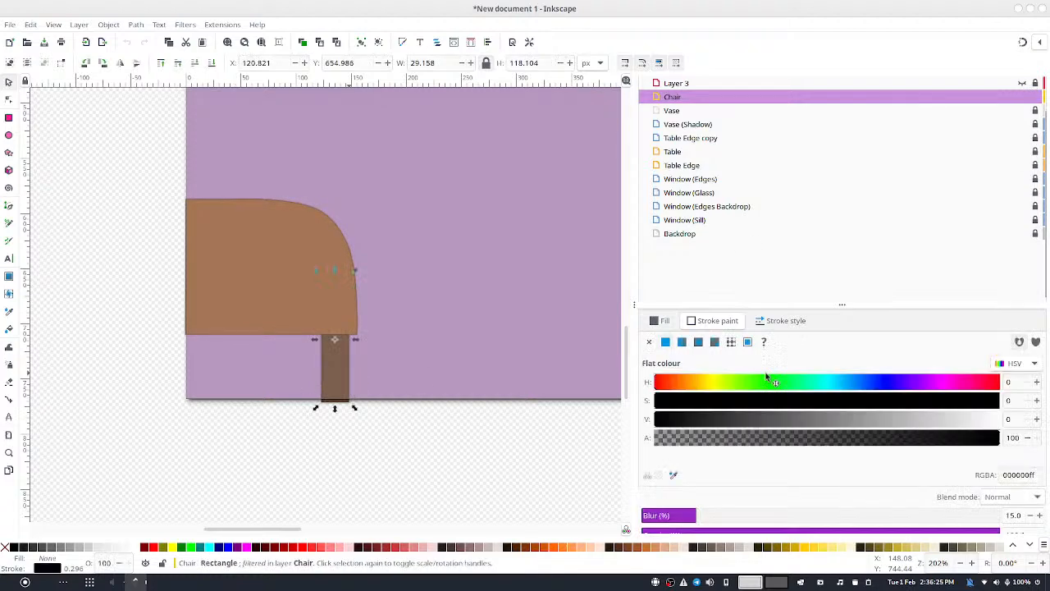
{"action": "left_click", "coordinate": [1030, 515]}
{"action": "left_click", "coordinate": [1030, 516]}
{"action": "left_click", "coordinate": [1030, 516]}
{"action": "left_click", "coordinate": [1030, 516]}
{"action": "left_click", "coordinate": [1030, 516]}
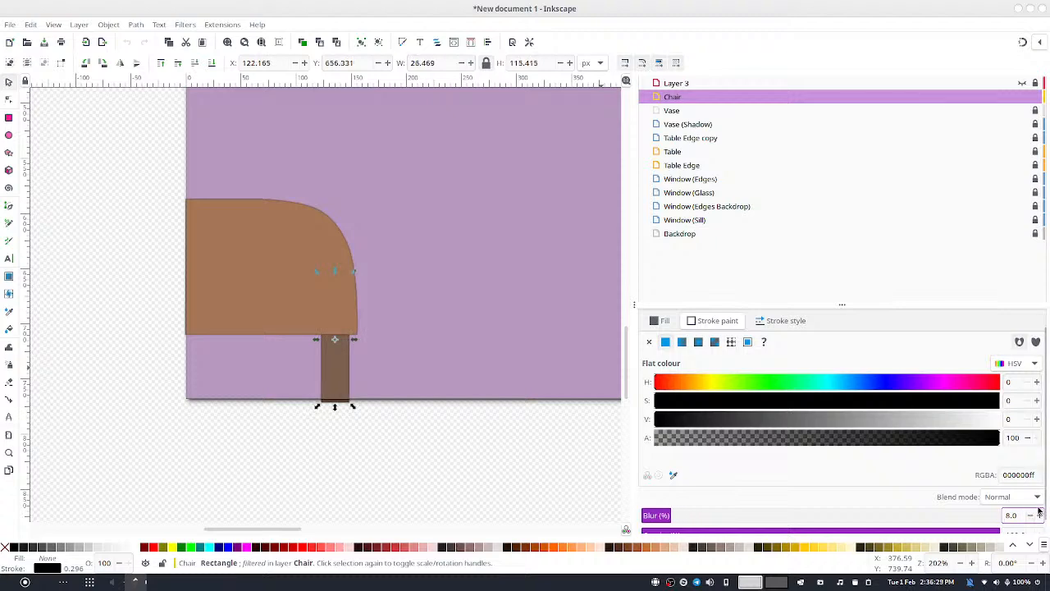
{"action": "left_click", "coordinate": [1039, 514]}
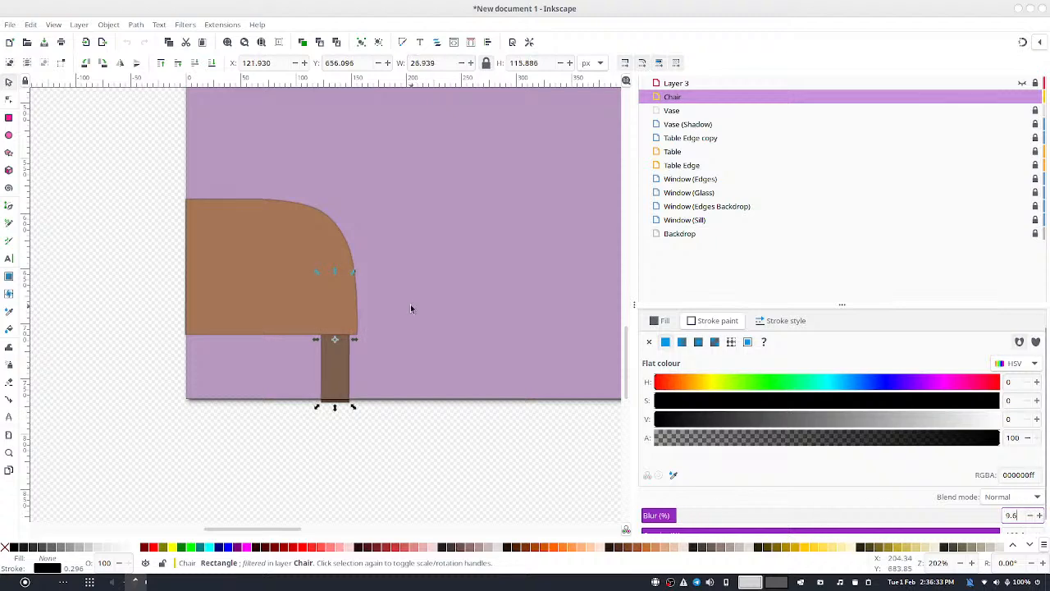
Lower the leg outline's stroke alpha to about 76 and deselect it
{"action": "mouse_move", "coordinate": [869, 439]}
{"action": "left_mouse_down"}
{"action": "mouse_move", "coordinate": [817, 441]}
{"action": "mouse_move", "coordinate": [899, 442]}
{"action": "left_mouse_up"}
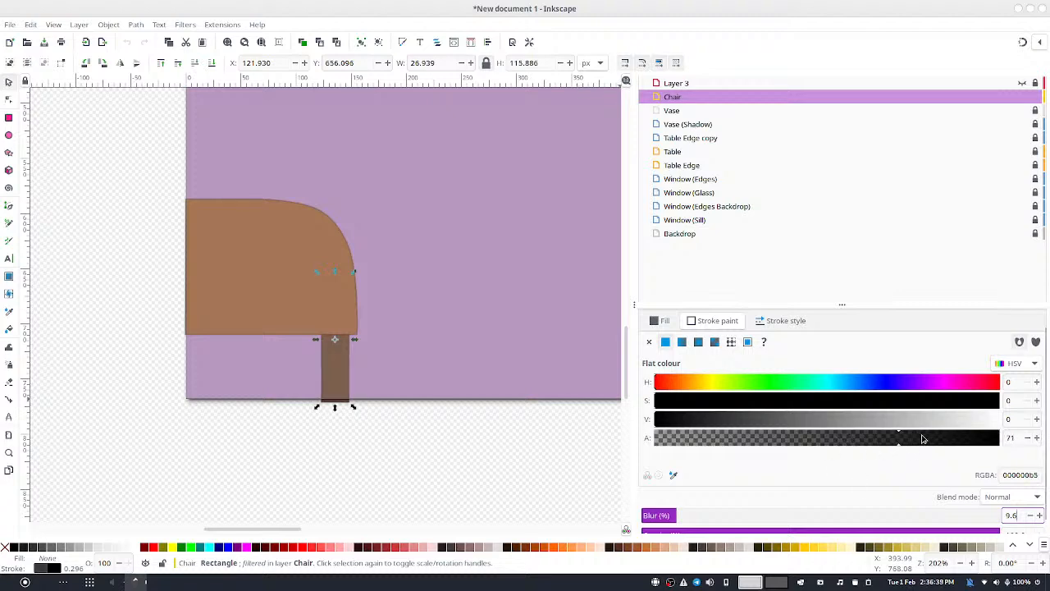
{"action": "left_click", "coordinate": [1036, 437]}
{"action": "left_click", "coordinate": [1036, 437]}
{"action": "left_click", "coordinate": [1036, 437]}
{"action": "left_click", "coordinate": [1036, 437]}
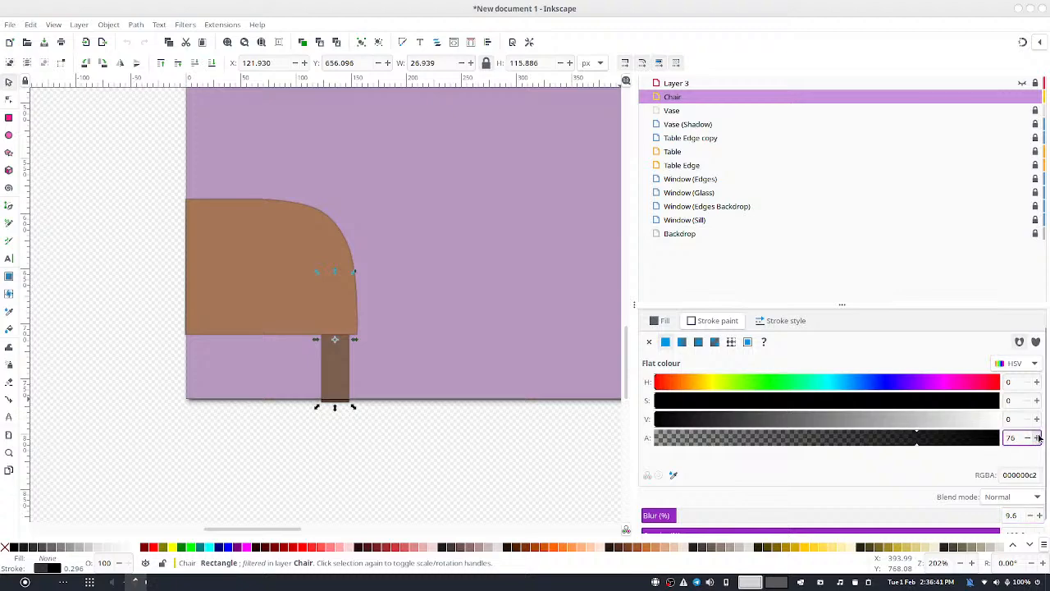
{"action": "left_click", "coordinate": [1036, 438]}
{"action": "left_click", "coordinate": [472, 307]}
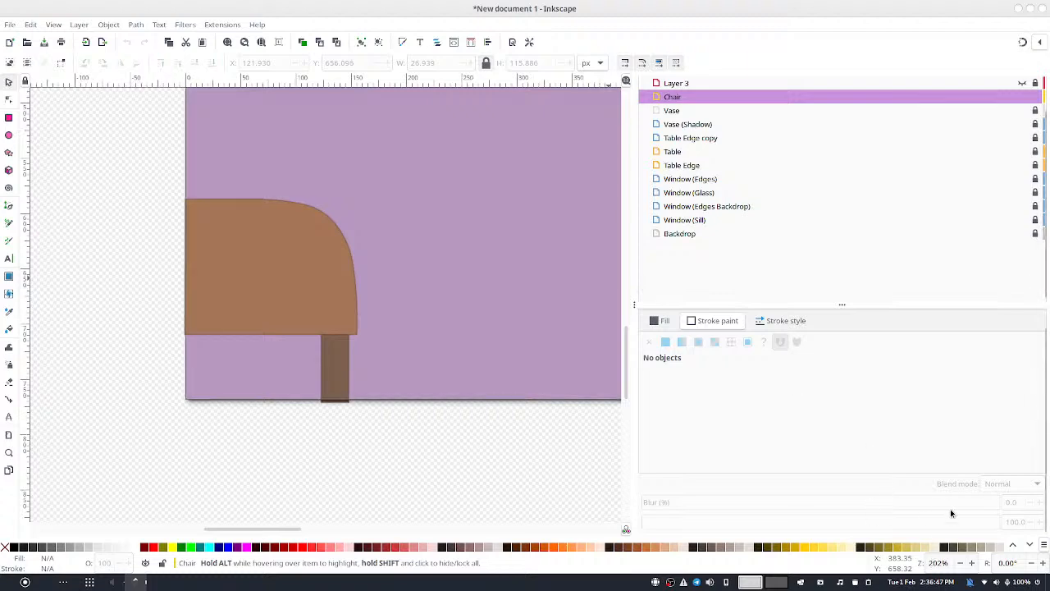
Examine the whole room illustration, including the chair, window sill, vase and table, against the page edges
{"action": "key", "text": "5"}
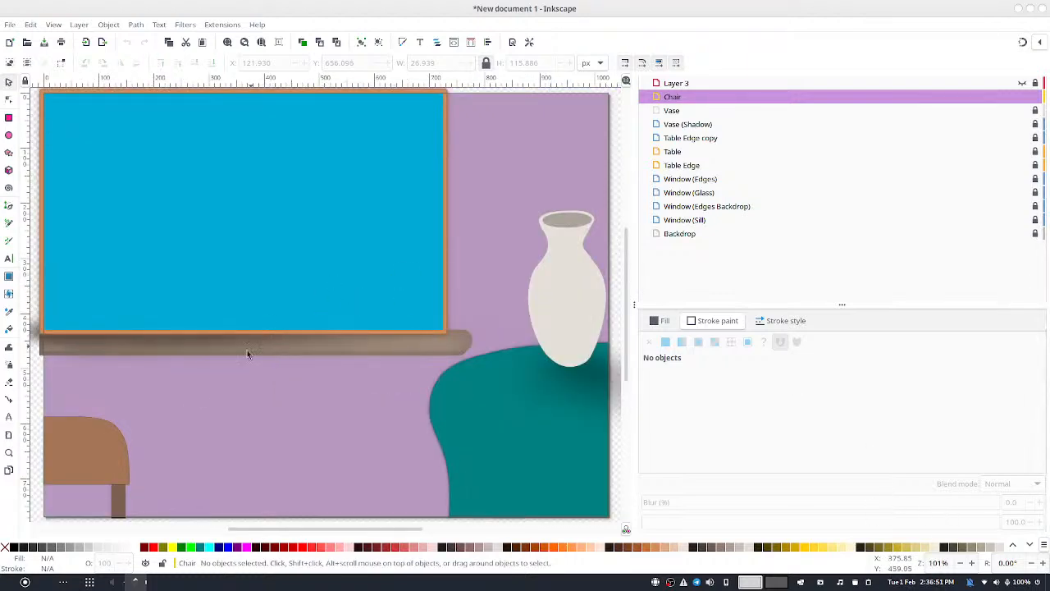
{"action": "scroll", "coordinate": [160, 376], "scroll_direction": "down", "scroll_amount": 5}
{"action": "scroll", "coordinate": [181, 370], "scroll_direction": "left", "scroll_amount": 1}
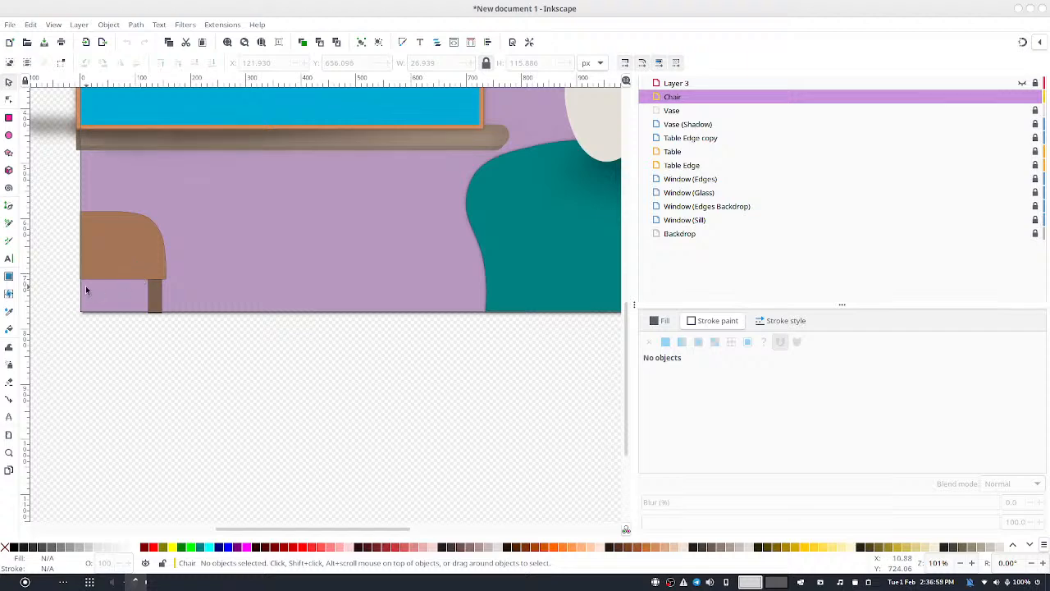
{"action": "scroll", "coordinate": [447, 187], "scroll_direction": "up", "scroll_amount": 2}
{"action": "scroll", "coordinate": [427, 221], "scroll_direction": "right", "scroll_amount": 1}
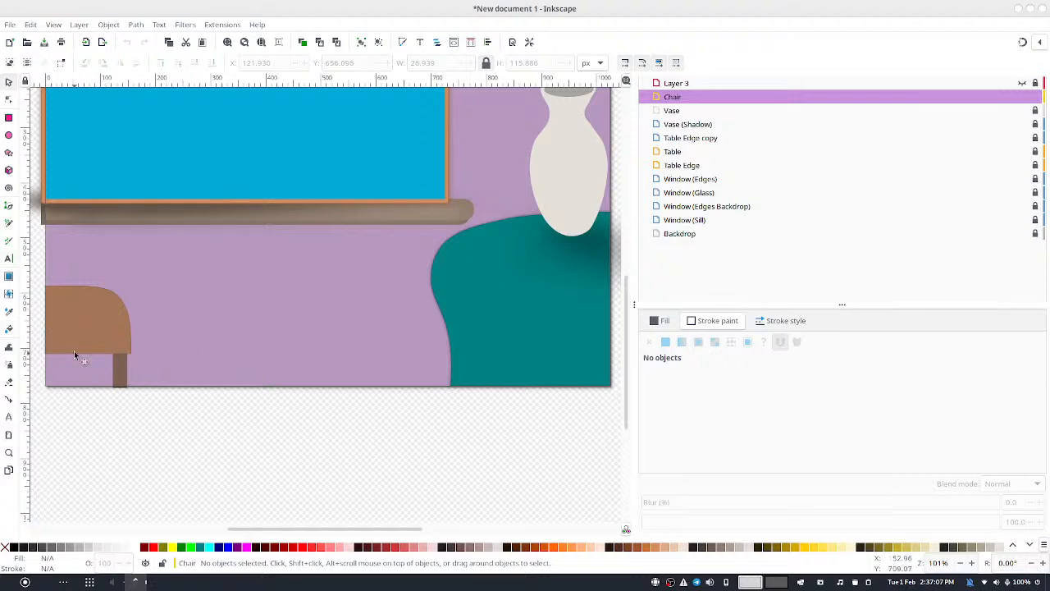
{"action": "scroll", "coordinate": [490, 216], "scroll_direction": "up", "scroll_amount": 3}
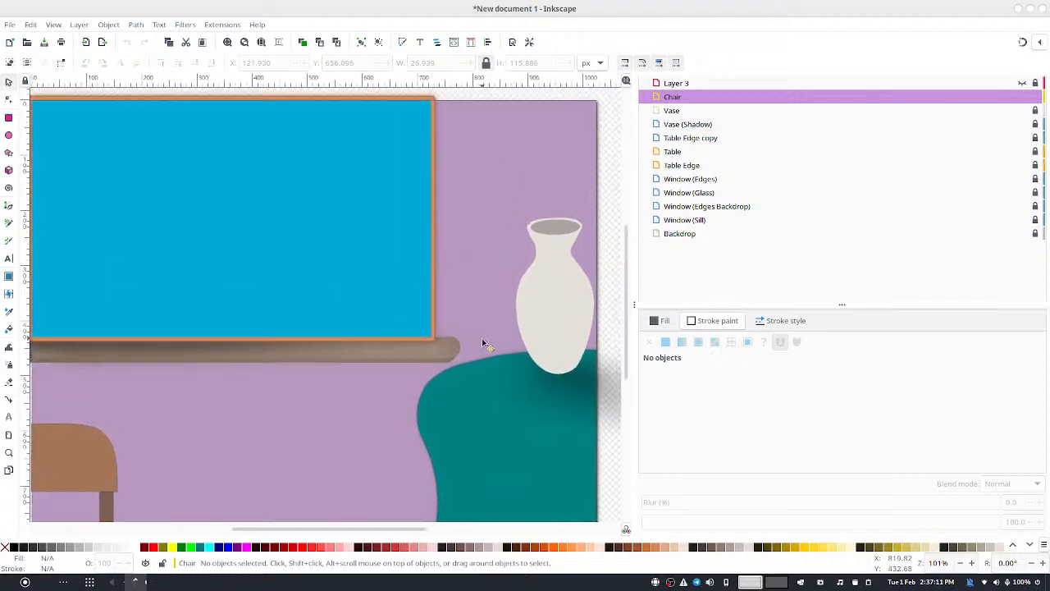
{"action": "mouse_move", "coordinate": [482, 338]}
{"action": "left_mouse_down"}
{"action": "mouse_move", "coordinate": [411, 285]}
{"action": "mouse_move", "coordinate": [502, 298]}
{"action": "mouse_move", "coordinate": [465, 361]}
{"action": "mouse_move", "coordinate": [472, 382]}
{"action": "mouse_move", "coordinate": [483, 375]}
{"action": "mouse_move", "coordinate": [277, 277]}
{"action": "mouse_move", "coordinate": [420, 303]}
{"action": "left_mouse_up"}
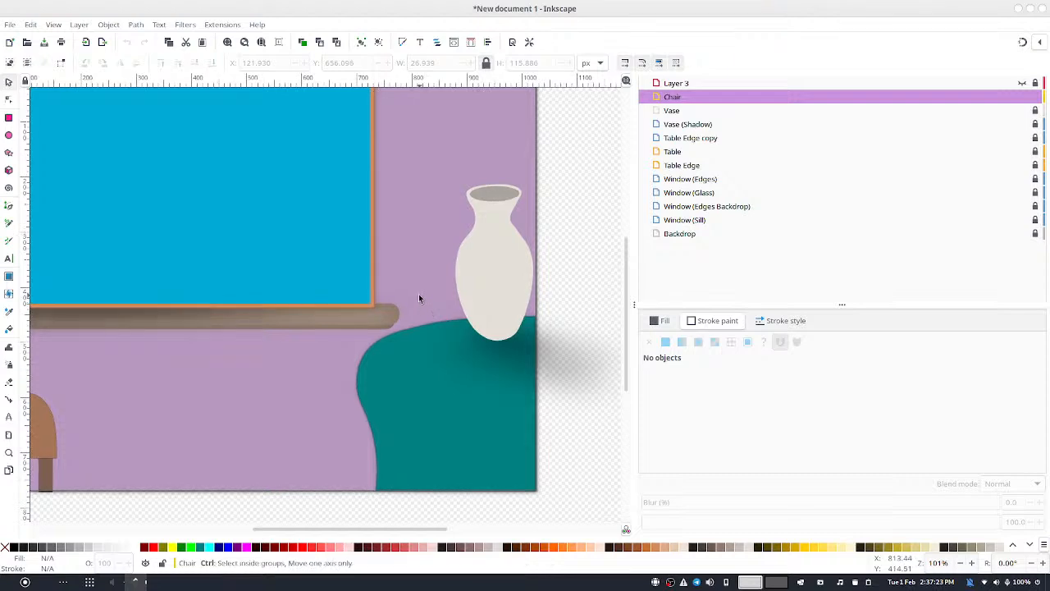
{"action": "scroll", "coordinate": [419, 299], "scroll_direction": "down", "scroll_amount": 2}
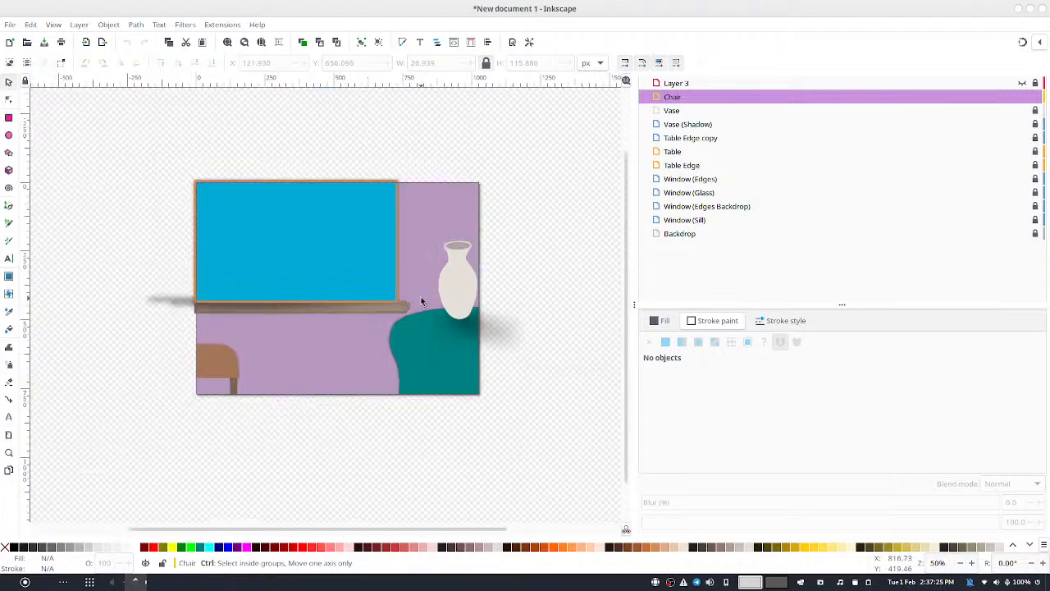
{"action": "scroll", "coordinate": [421, 301], "scroll_direction": "up", "scroll_amount": 2}
{"action": "scroll", "coordinate": [421, 301], "scroll_direction": "down", "scroll_amount": 2}
{"action": "scroll", "coordinate": [421, 301], "scroll_direction": "up", "scroll_amount": 2}
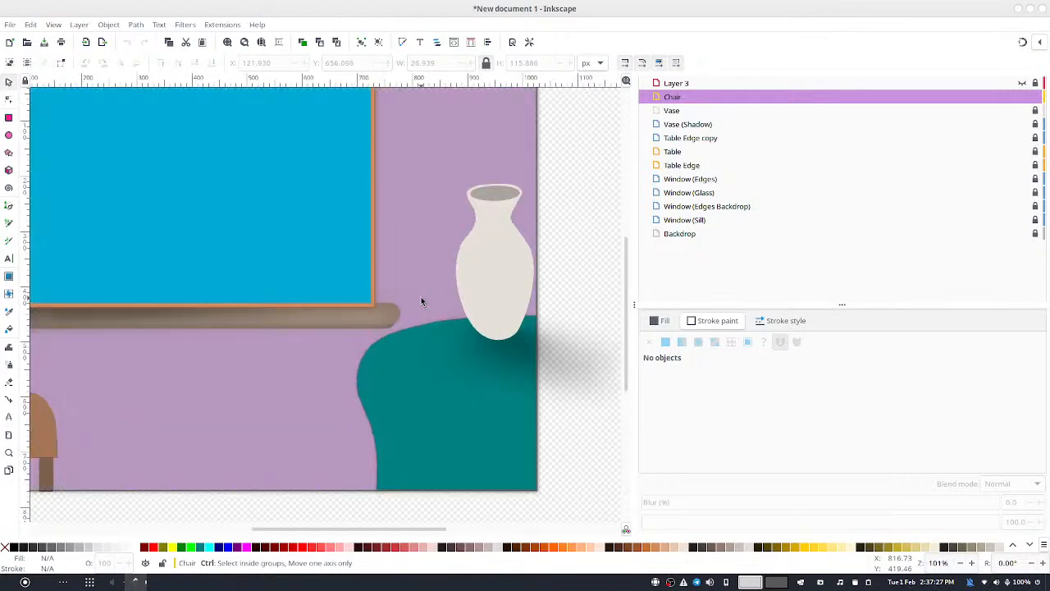
{"action": "mouse_move", "coordinate": [621, 143]}
{"action": "left_mouse_down"}
{"action": "mouse_move", "coordinate": [452, 336]}
{"action": "mouse_move", "coordinate": [501, 263]}
{"action": "mouse_move", "coordinate": [577, 247]}
{"action": "left_mouse_up"}
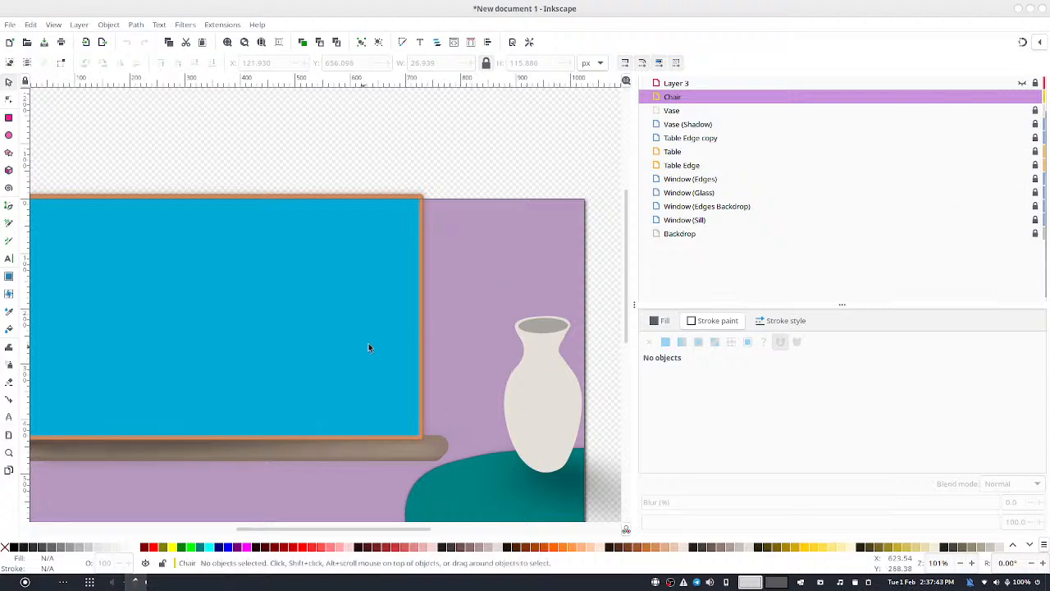
{"action": "mouse_move", "coordinate": [395, 424]}
{"action": "left_mouse_down"}
{"action": "mouse_move", "coordinate": [485, 276]}
{"action": "mouse_move", "coordinate": [358, 332]}
{"action": "mouse_move", "coordinate": [363, 345]}
{"action": "mouse_move", "coordinate": [394, 347]}
{"action": "mouse_move", "coordinate": [306, 386]}
{"action": "mouse_move", "coordinate": [407, 394]}
{"action": "mouse_move", "coordinate": [485, 330]}
{"action": "mouse_move", "coordinate": [441, 340]}
{"action": "mouse_move", "coordinate": [333, 427]}
{"action": "left_mouse_up"}
{"action": "left_click_drag", "start_coordinate": [435, 292], "coordinate": [338, 337]}
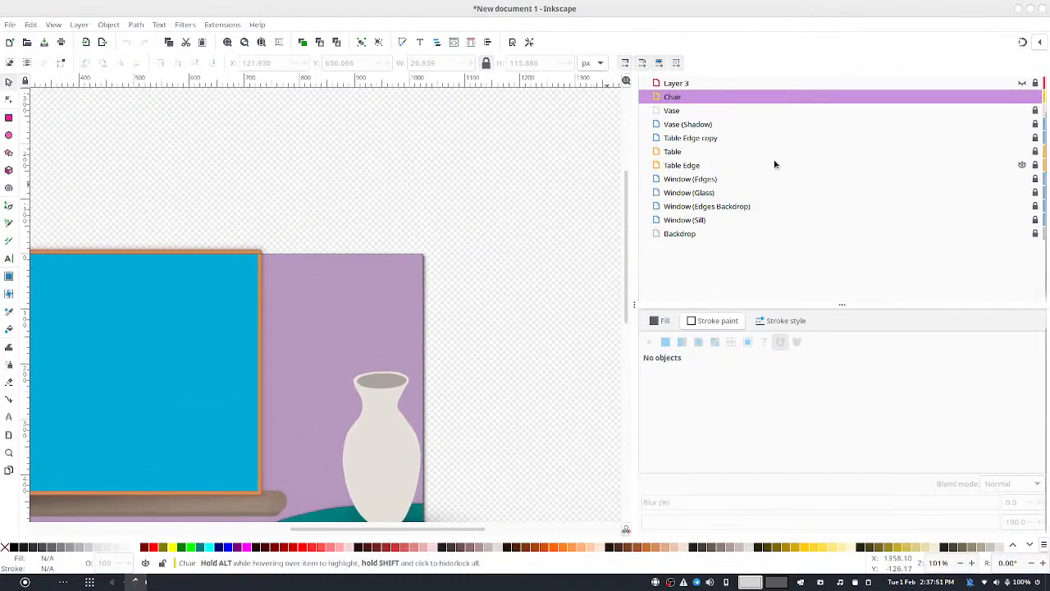
Lock the Chair layer and add a new layer named Plants directly above it in the layer order
{"action": "left_click", "coordinate": [1036, 98]}
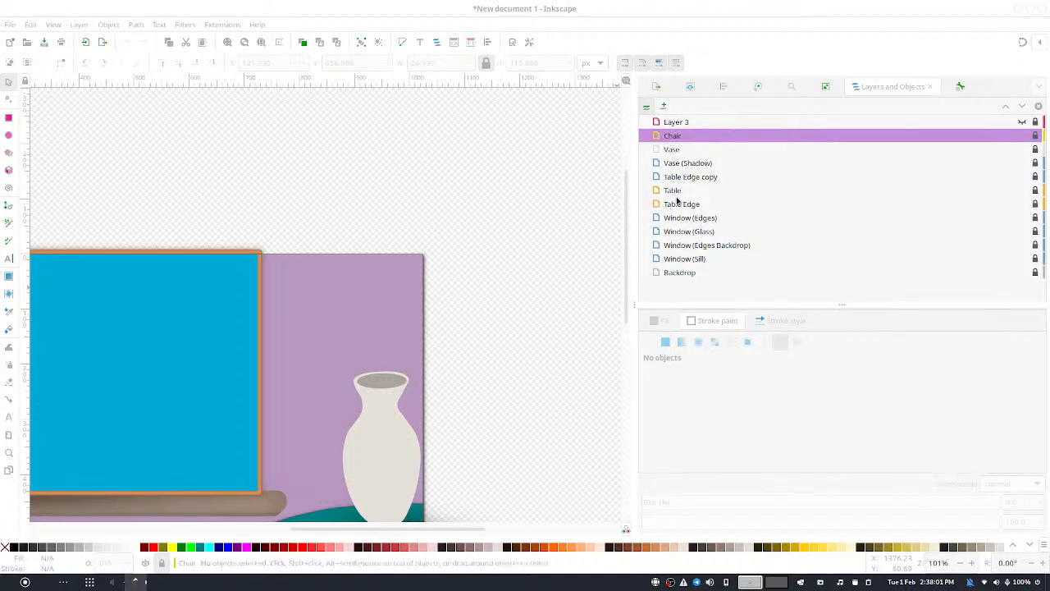
{"action": "key", "text": "Return"}
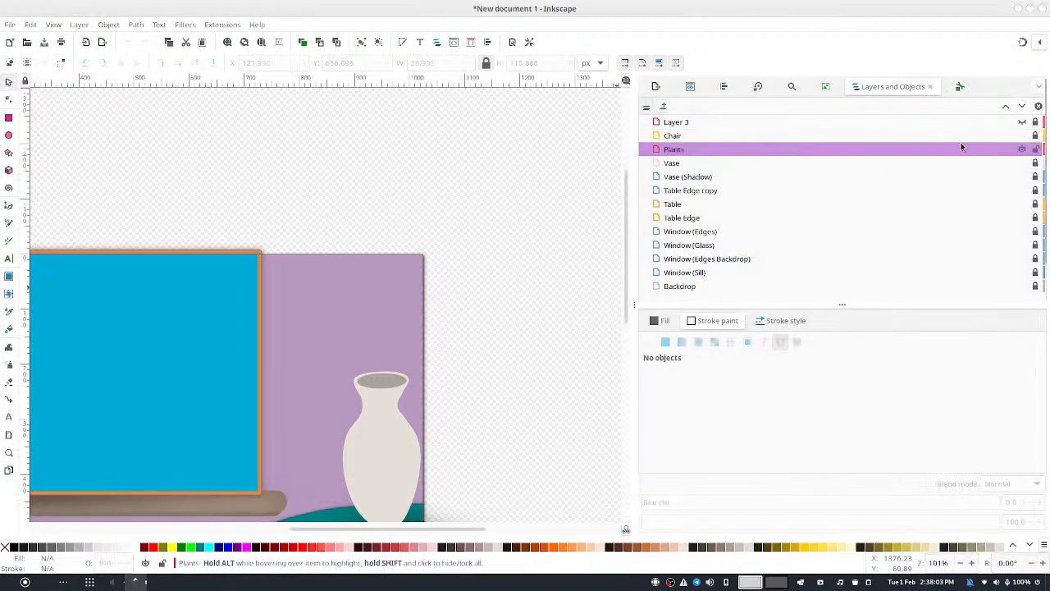
{"action": "left_click_drag", "start_coordinate": [681, 151], "coordinate": [720, 94]}
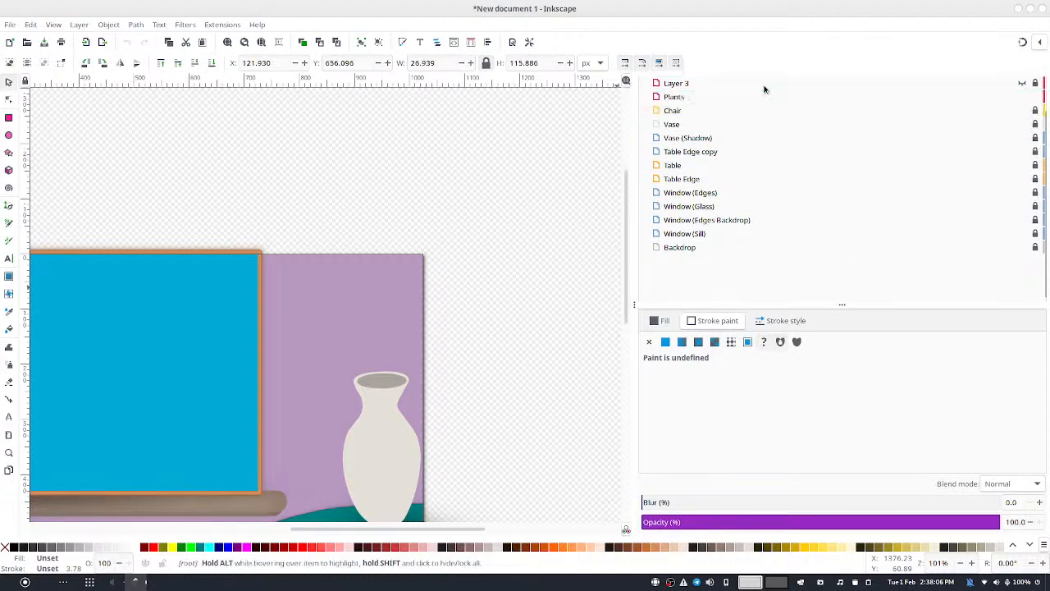
Make the Plants layer current and activate the Calligraphy tool for drawing on it
{"action": "left_click", "coordinate": [680, 97]}
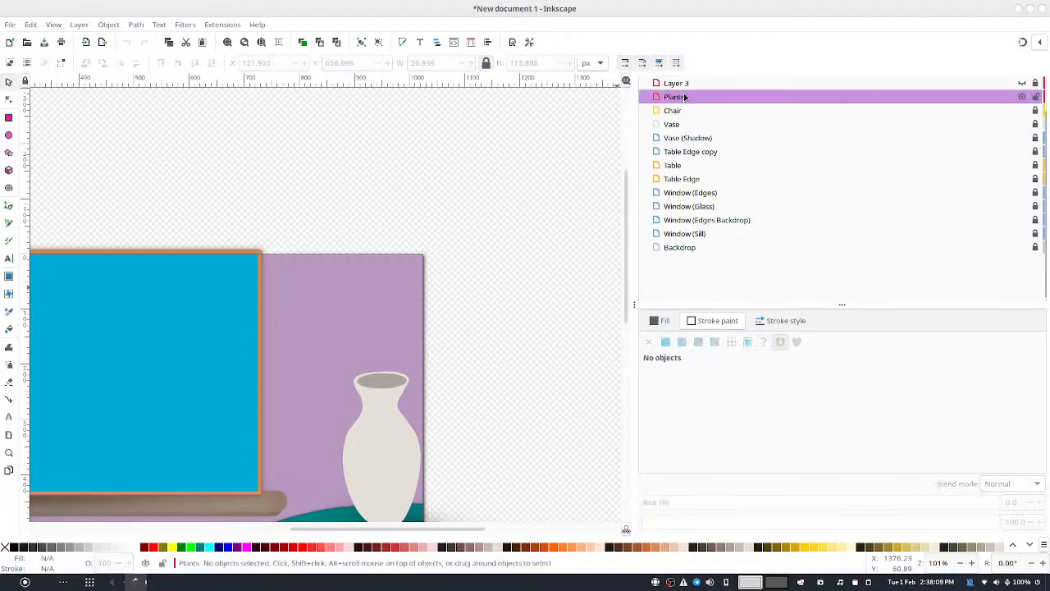
{"action": "left_click", "coordinate": [9, 240]}
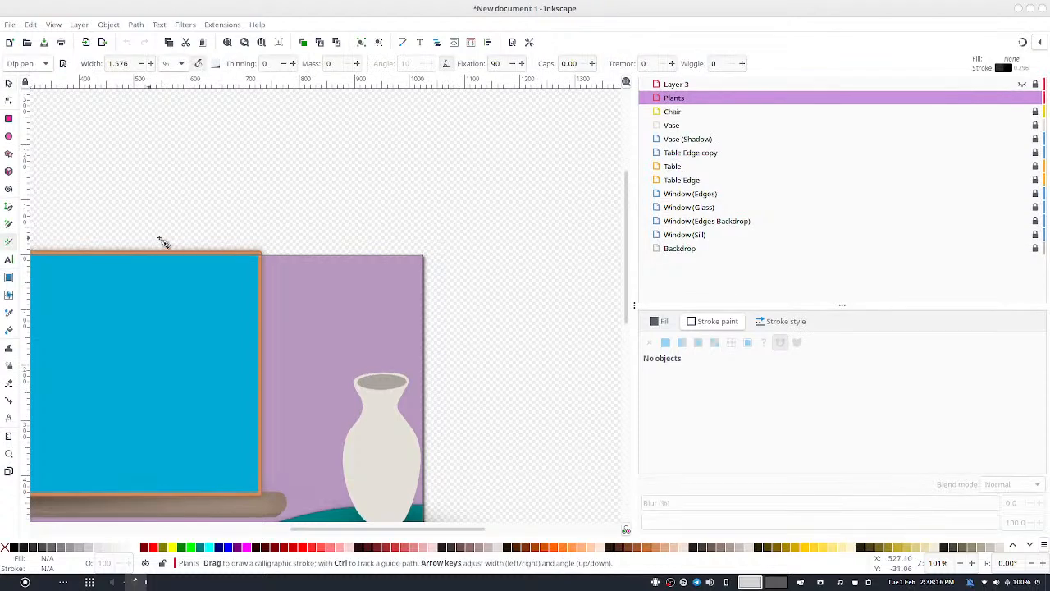
Try calligraphic strokes above the vase with the pen width at 9 and at 36, undoing each one
{"action": "double_click", "coordinate": [124, 65]}
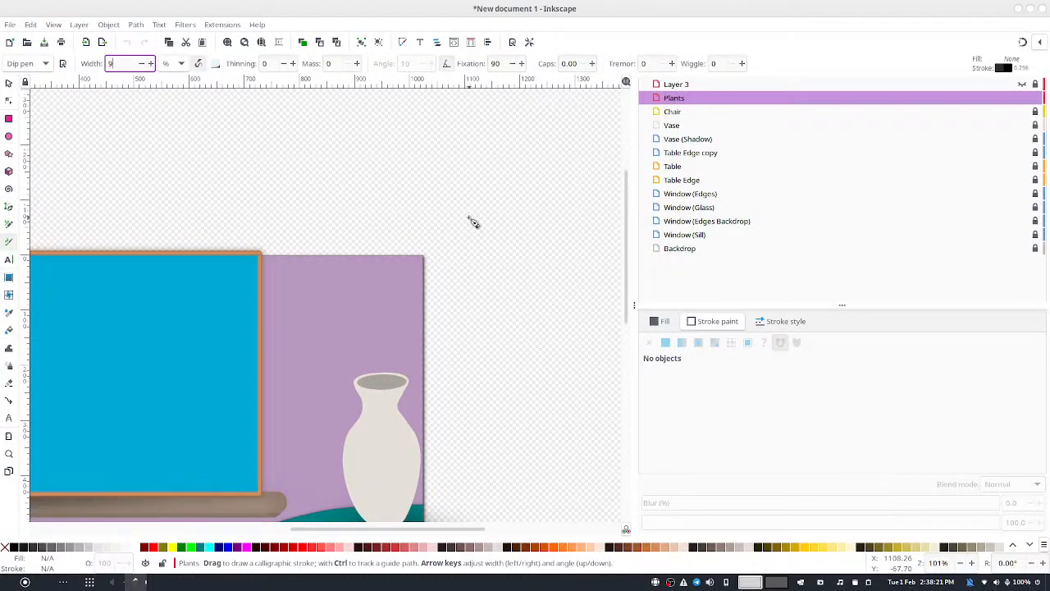
{"action": "key", "text": "Return"}
{"action": "left_click_drag", "start_coordinate": [328, 266], "coordinate": [393, 345]}
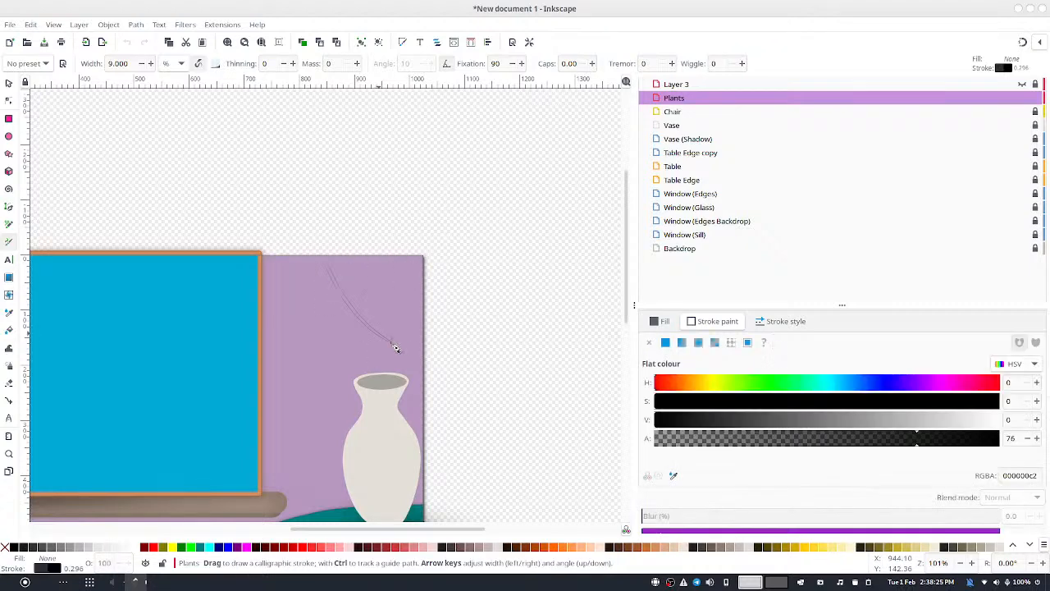
{"action": "key", "text": "ctrl+z"}
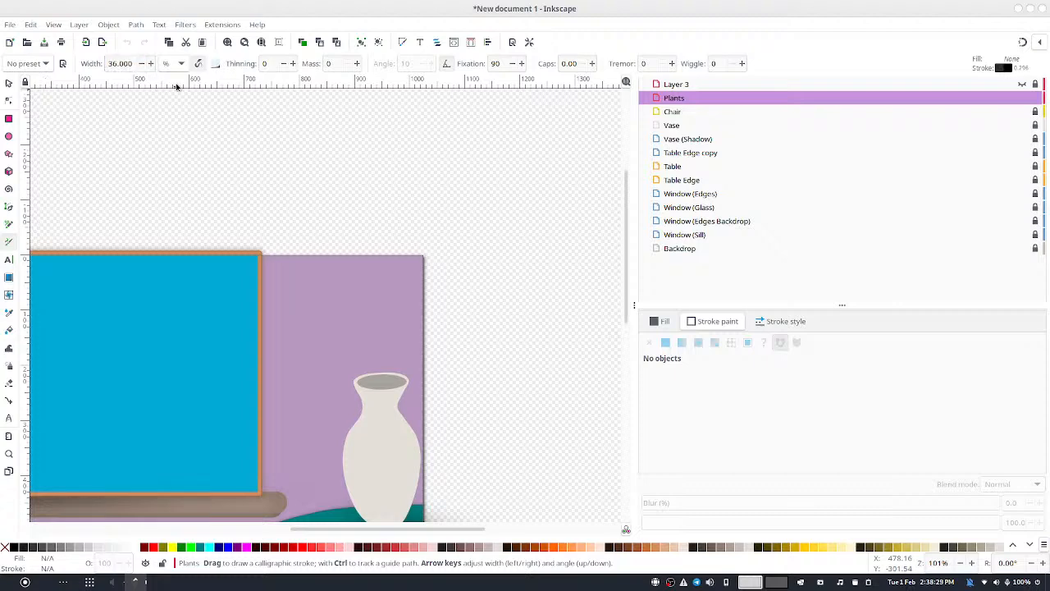
{"action": "mouse_move", "coordinate": [321, 263]}
{"action": "left_mouse_down"}
{"action": "mouse_move", "coordinate": [357, 305]}
{"action": "mouse_move", "coordinate": [368, 343]}
{"action": "left_mouse_up"}
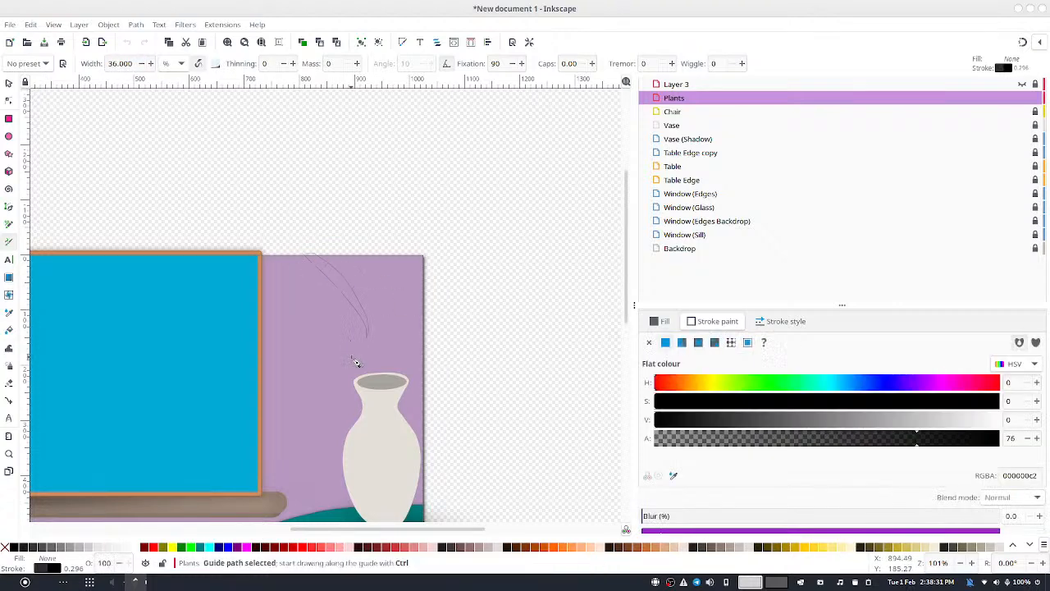
{"action": "key", "text": "ctrl+z"}
{"action": "mouse_move", "coordinate": [363, 382]}
{"action": "left_mouse_down"}
{"action": "mouse_move", "coordinate": [321, 365]}
{"action": "mouse_move", "coordinate": [348, 338]}
{"action": "mouse_move", "coordinate": [382, 379]}
{"action": "left_mouse_up"}
{"action": "key", "text": "ctrl+z"}
{"action": "key", "text": "ctrl+z"}
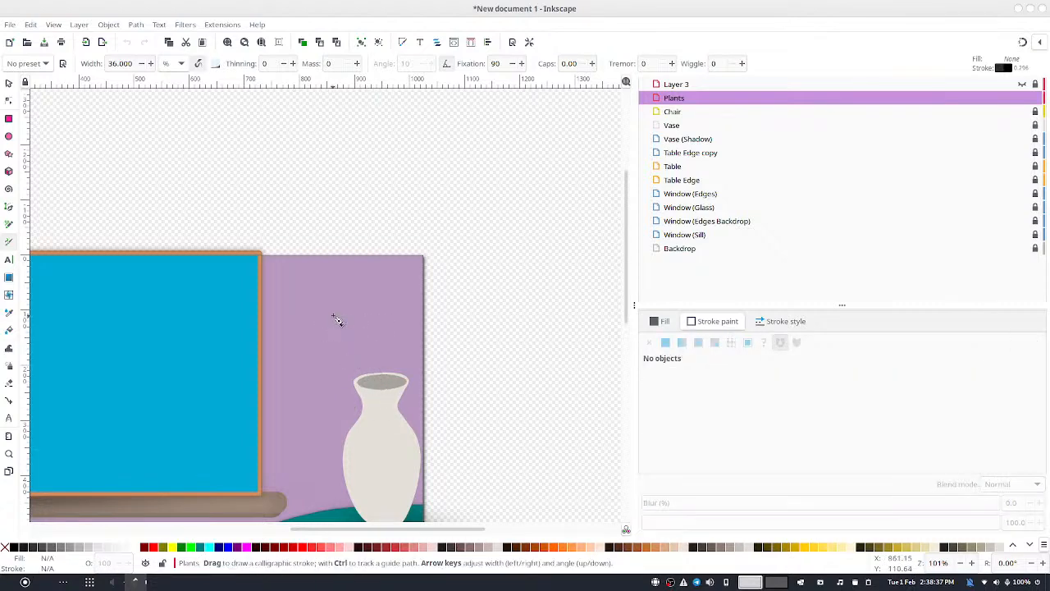
Draw five calligraphic leaf strokes fanning out of the vase opening with the pen width at 36
{"action": "left_click_drag", "start_coordinate": [333, 316], "coordinate": [380, 380]}
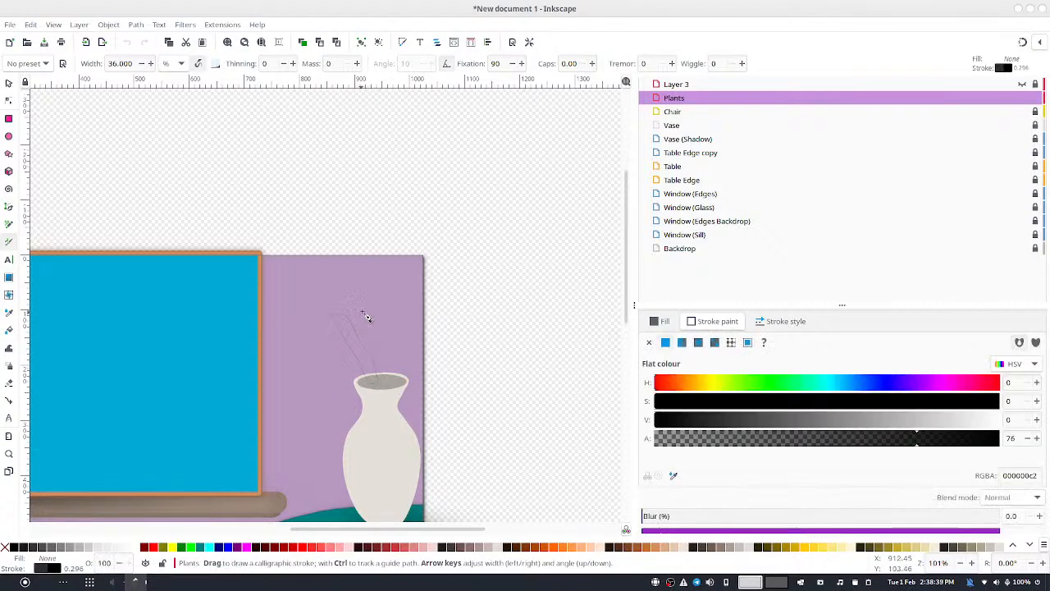
{"action": "left_click_drag", "start_coordinate": [373, 302], "coordinate": [381, 383]}
{"action": "left_click_drag", "start_coordinate": [407, 308], "coordinate": [394, 386]}
{"action": "left_click_drag", "start_coordinate": [421, 335], "coordinate": [375, 395]}
{"action": "left_click_drag", "start_coordinate": [319, 347], "coordinate": [380, 393]}
Select all five leaf paths and simplify them three times to reduce their nodes
{"action": "left_click_drag", "start_coordinate": [18, 87], "coordinate": [25, 94]}
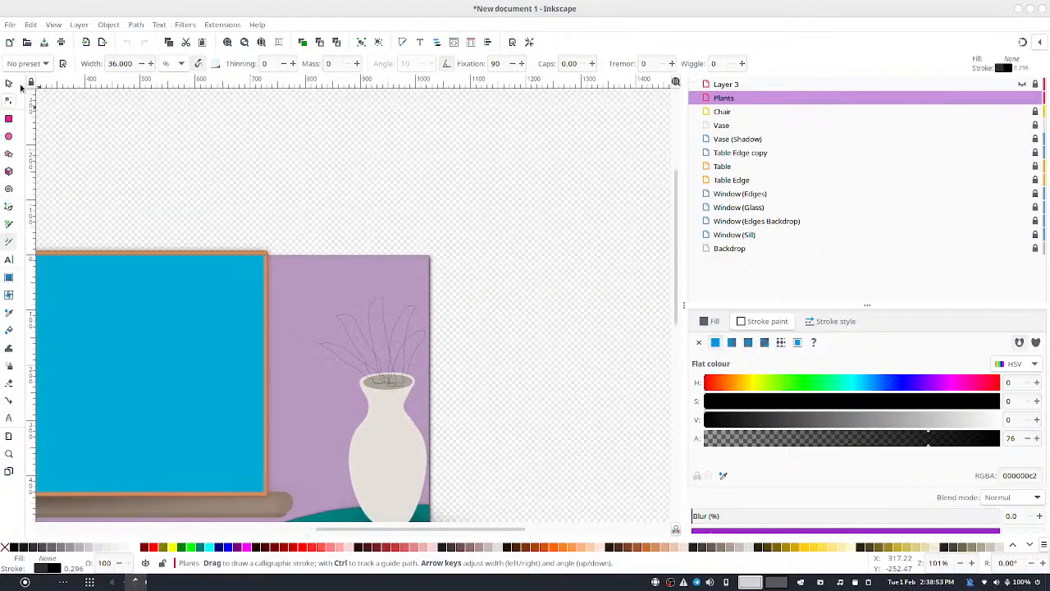
{"action": "left_click", "coordinate": [8, 84]}
{"action": "mouse_move", "coordinate": [478, 231]}
{"action": "left_mouse_down"}
{"action": "mouse_move", "coordinate": [289, 397]}
{"action": "mouse_move", "coordinate": [299, 402]}
{"action": "left_mouse_up"}
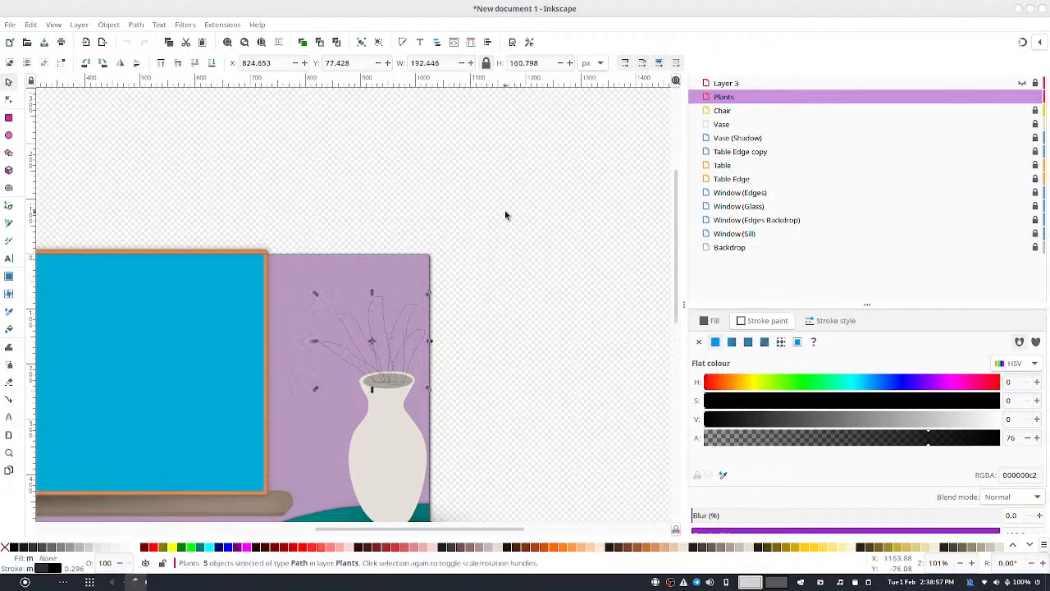
{"action": "key", "text": "ctrl"}
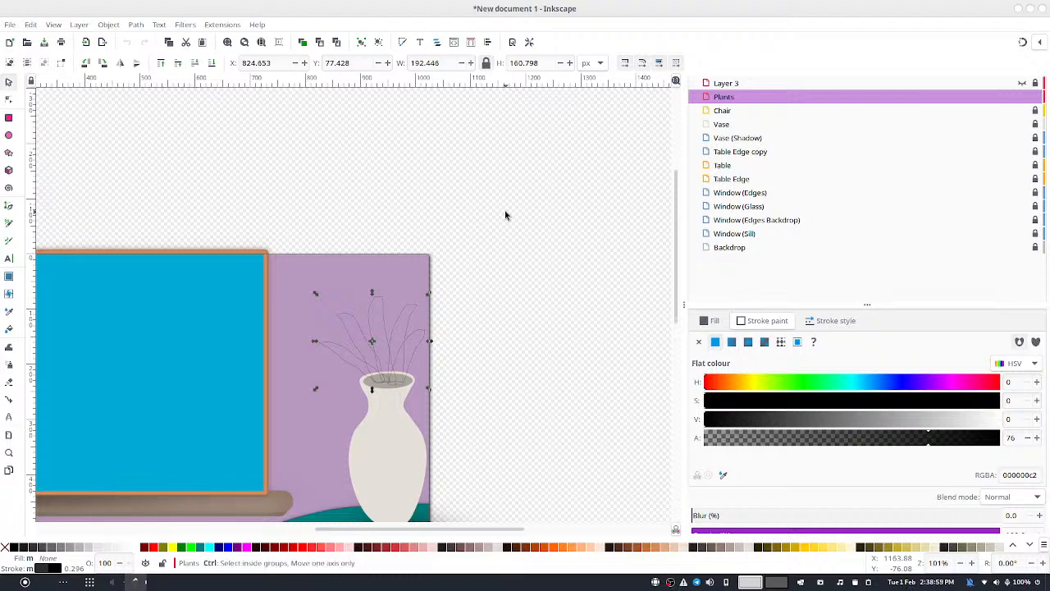
{"action": "key", "text": "ctrl+l"}
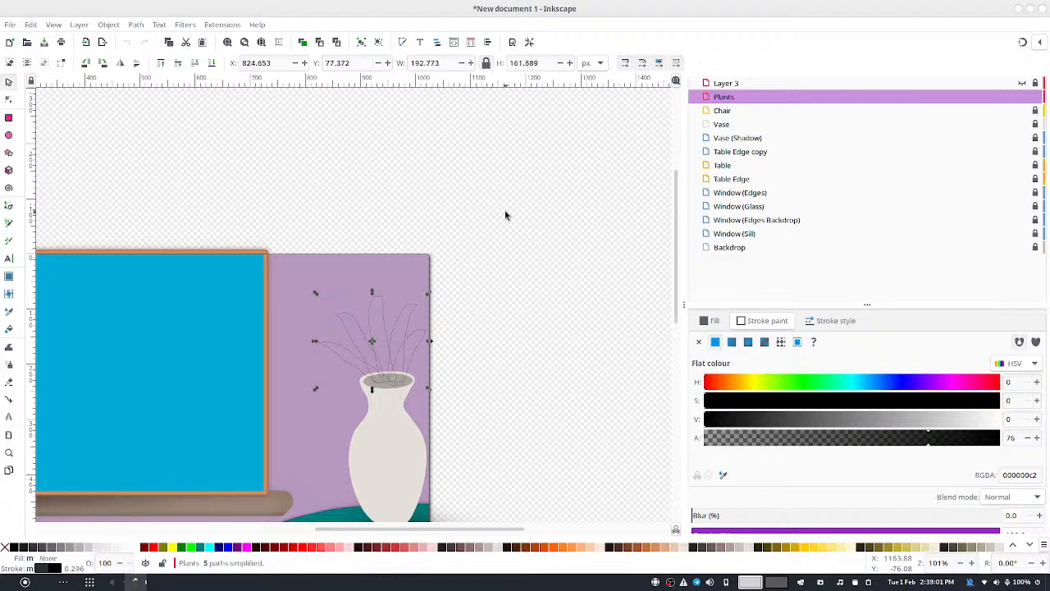
{"action": "key", "text": "ctrl+l"}
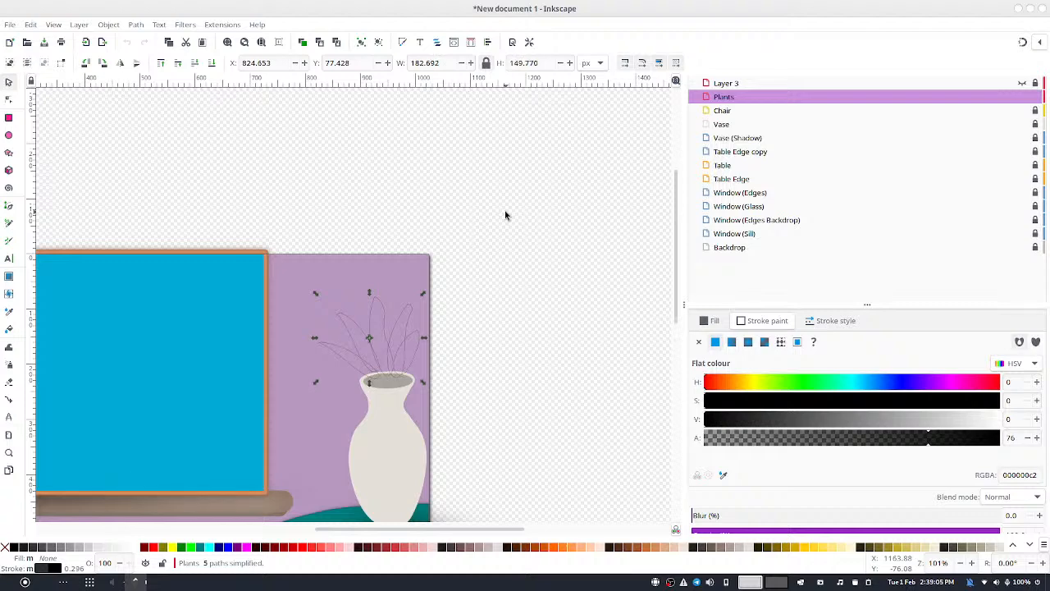
{"action": "key", "text": "ctrl+l"}
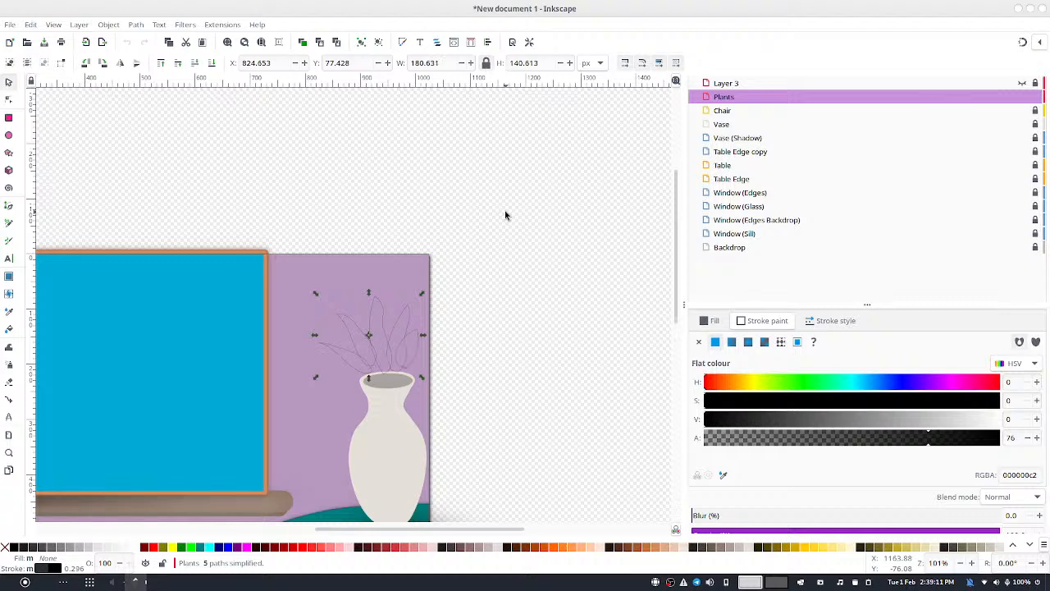
{"action": "left_click", "coordinate": [11, 100]}
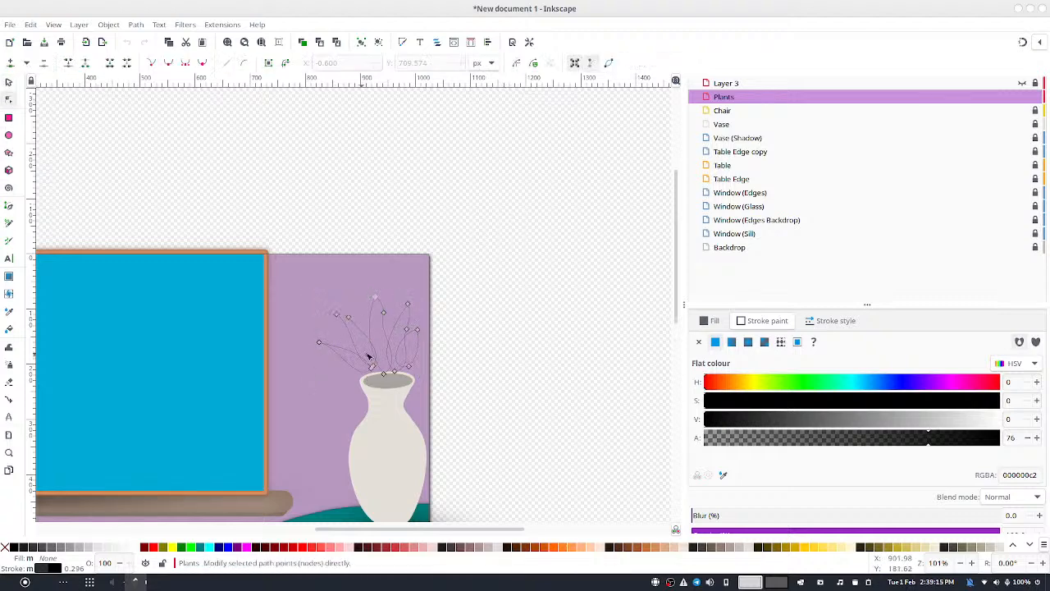
{"action": "left_click", "coordinate": [9, 82]}
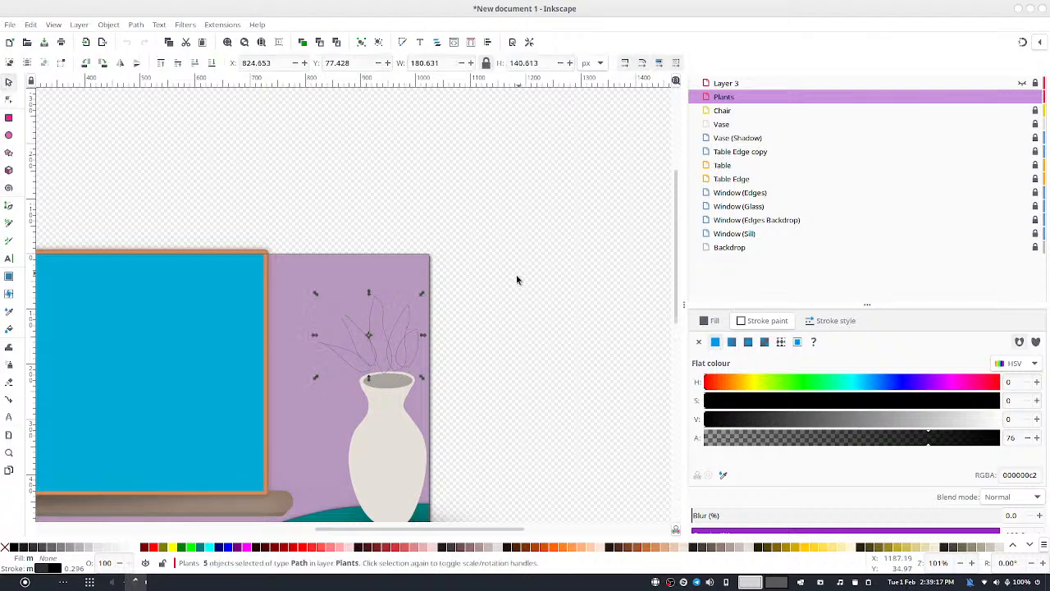
Reshape the lowest left leaf: pull its base node into the vase opening, raise its tip inward and curve its upper edge
{"action": "left_click", "coordinate": [516, 275]}
{"action": "scroll", "coordinate": [402, 320], "scroll_direction": "left", "scroll_amount": 2}
{"action": "scroll", "coordinate": [402, 320], "scroll_direction": "down", "scroll_amount": 2}
{"action": "scroll", "coordinate": [433, 281], "scroll_direction": "up", "scroll_amount": 3}
{"action": "scroll", "coordinate": [429, 296], "scroll_direction": "down", "scroll_amount": 4}
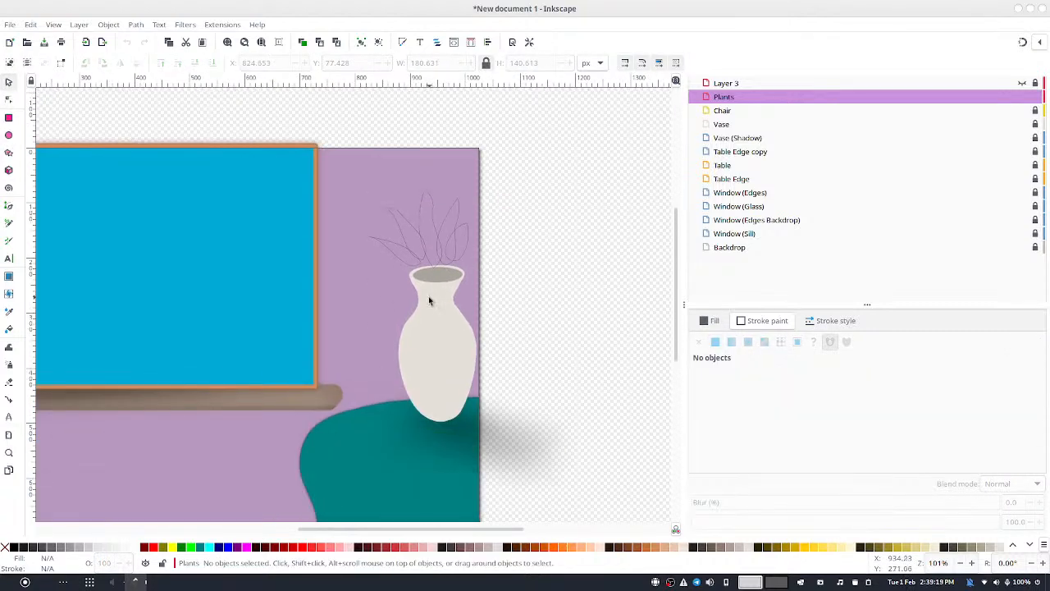
{"action": "scroll", "coordinate": [434, 283], "scroll_direction": "up", "scroll_amount": 1}
{"action": "scroll", "coordinate": [438, 282], "scroll_direction": "up", "scroll_amount": 4}
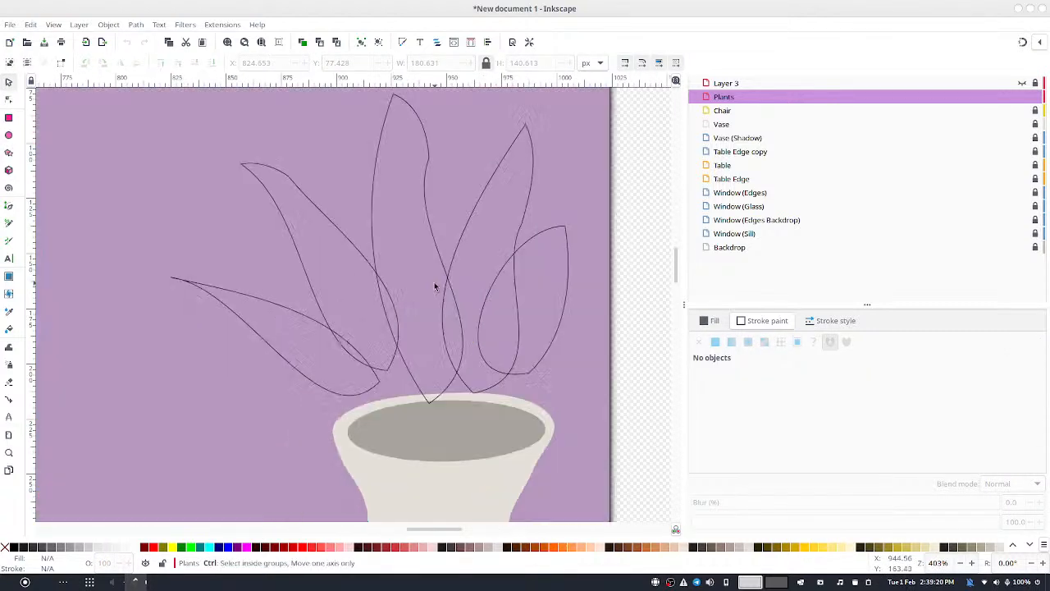
{"action": "double_click", "coordinate": [332, 337]}
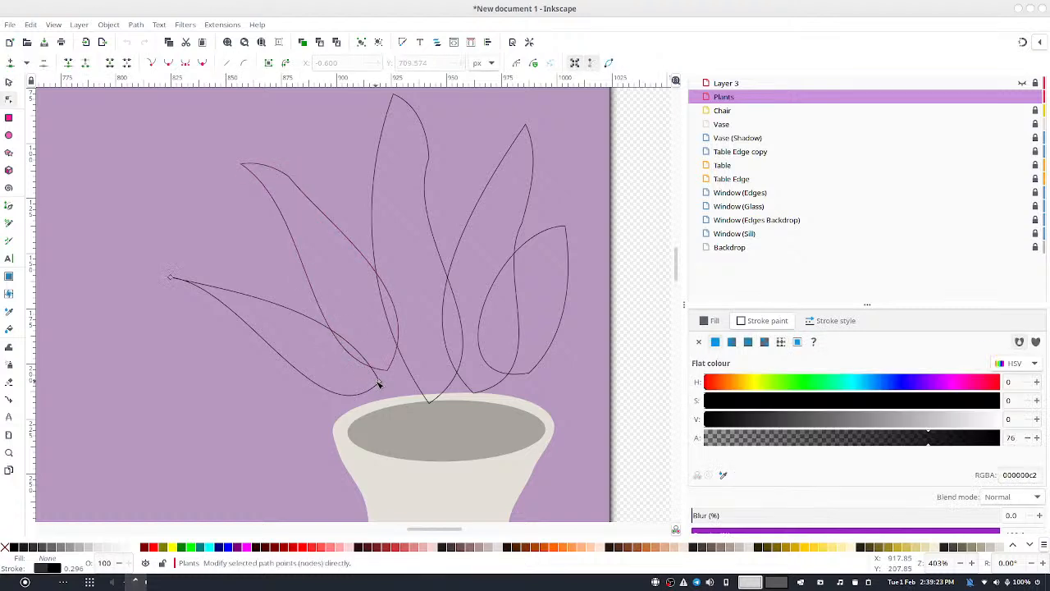
{"action": "left_click_drag", "start_coordinate": [377, 384], "coordinate": [420, 440]}
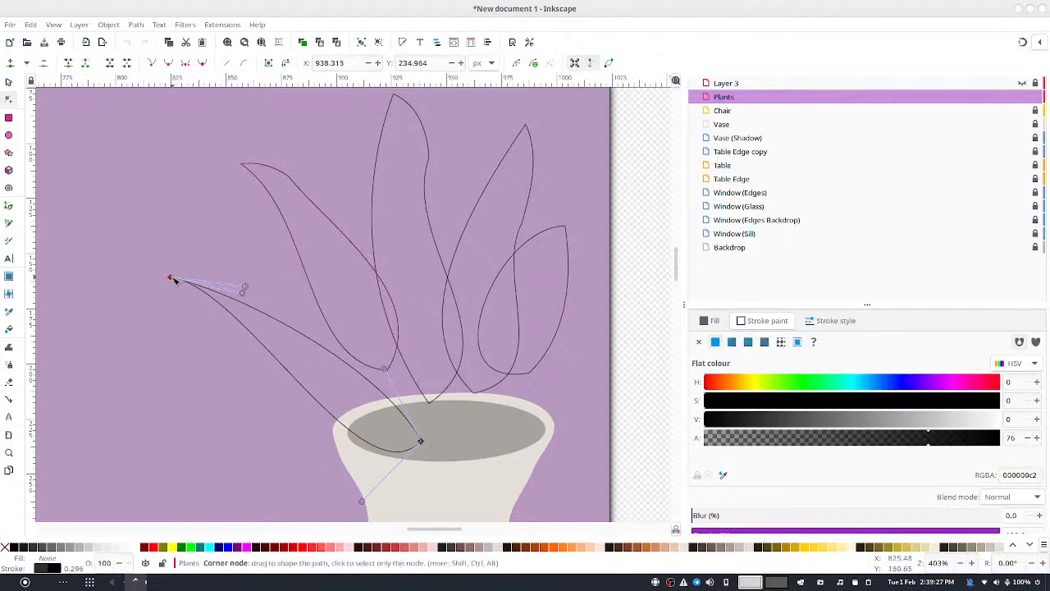
{"action": "left_click_drag", "start_coordinate": [172, 279], "coordinate": [219, 247]}
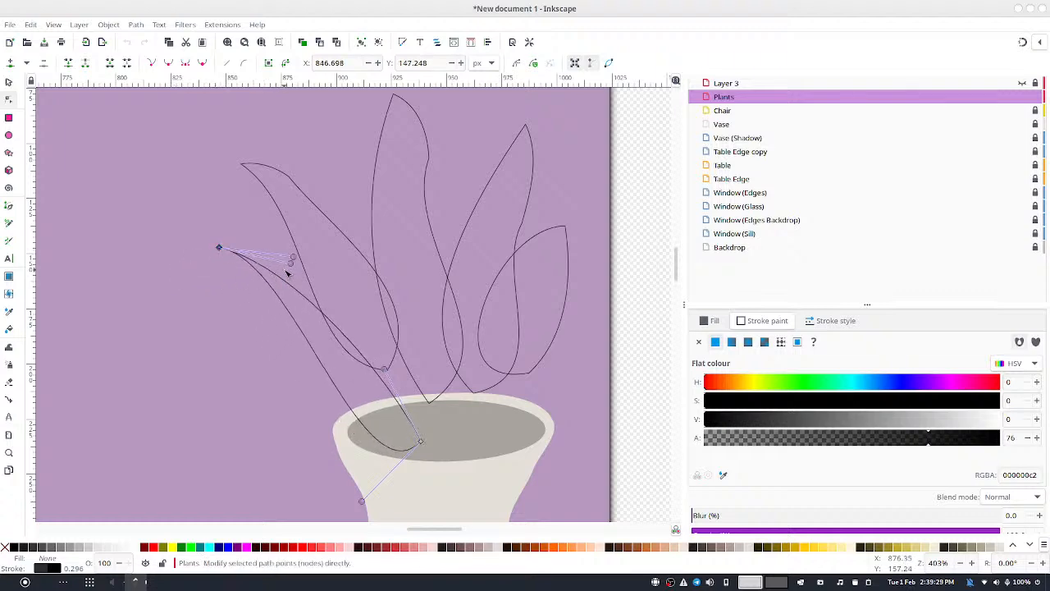
{"action": "left_click_drag", "start_coordinate": [291, 261], "coordinate": [300, 229]}
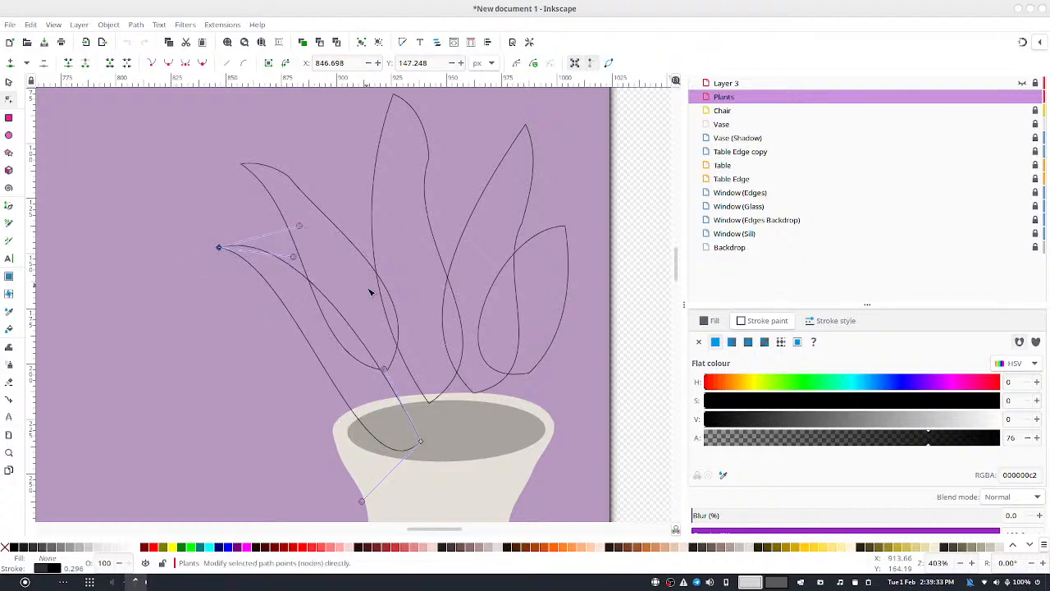
Reshape the second leaf from the left, extending its base below the vase rim, and lower the first leaf's base to match
{"action": "left_click", "coordinate": [375, 278]}
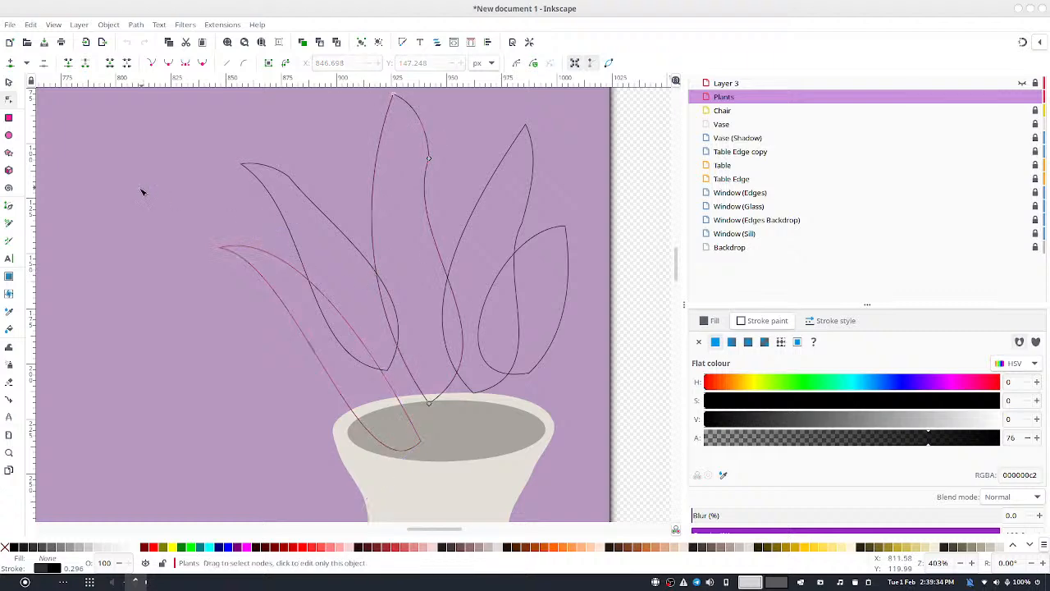
{"action": "left_click", "coordinate": [274, 169]}
{"action": "left_click_drag", "start_coordinate": [389, 372], "coordinate": [436, 454]}
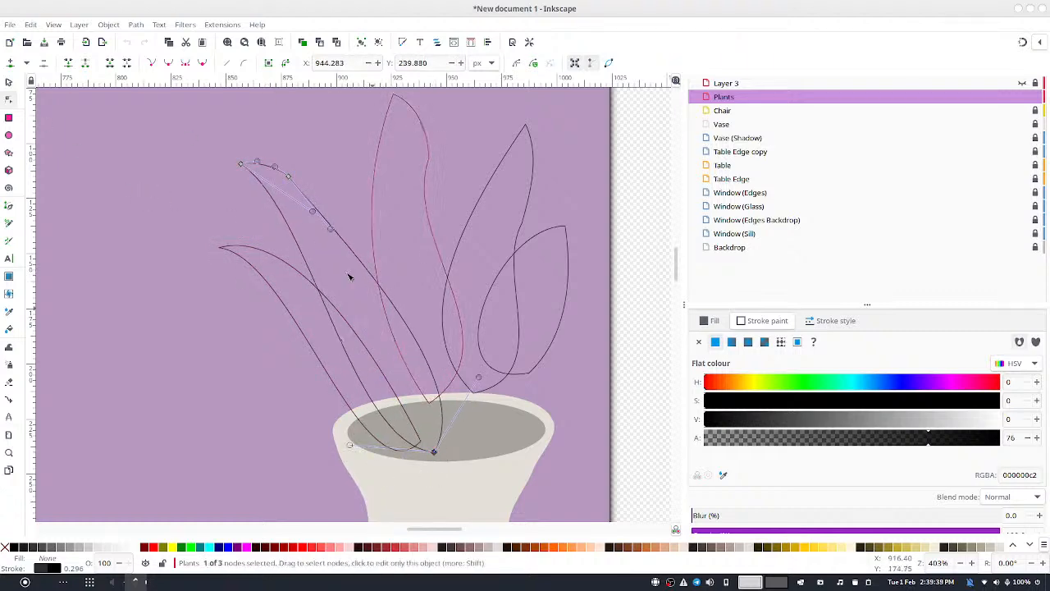
{"action": "left_click_drag", "start_coordinate": [286, 171], "coordinate": [307, 192]}
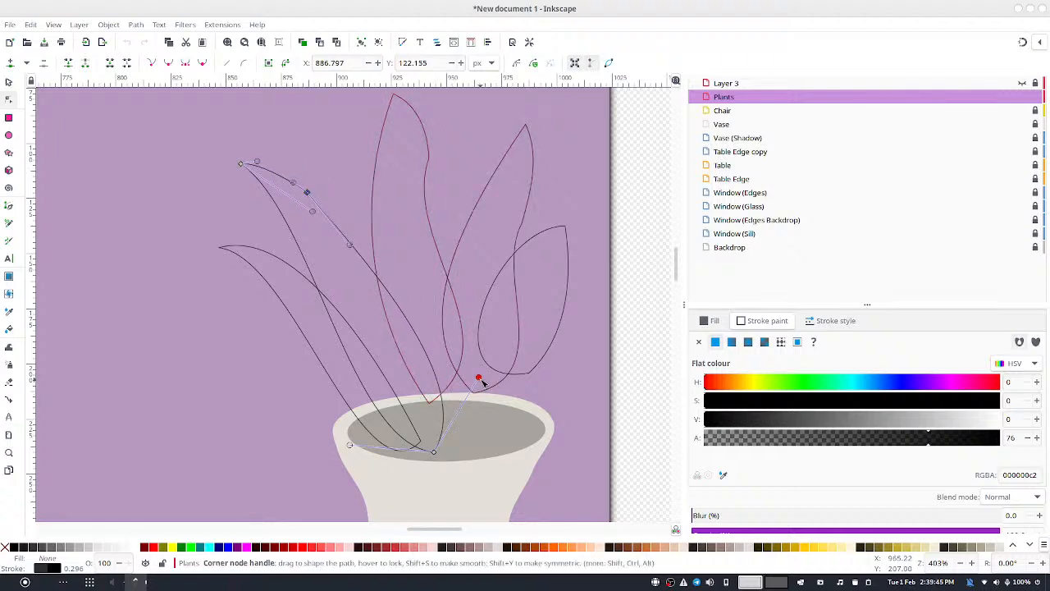
{"action": "left_click_drag", "start_coordinate": [479, 378], "coordinate": [437, 372]}
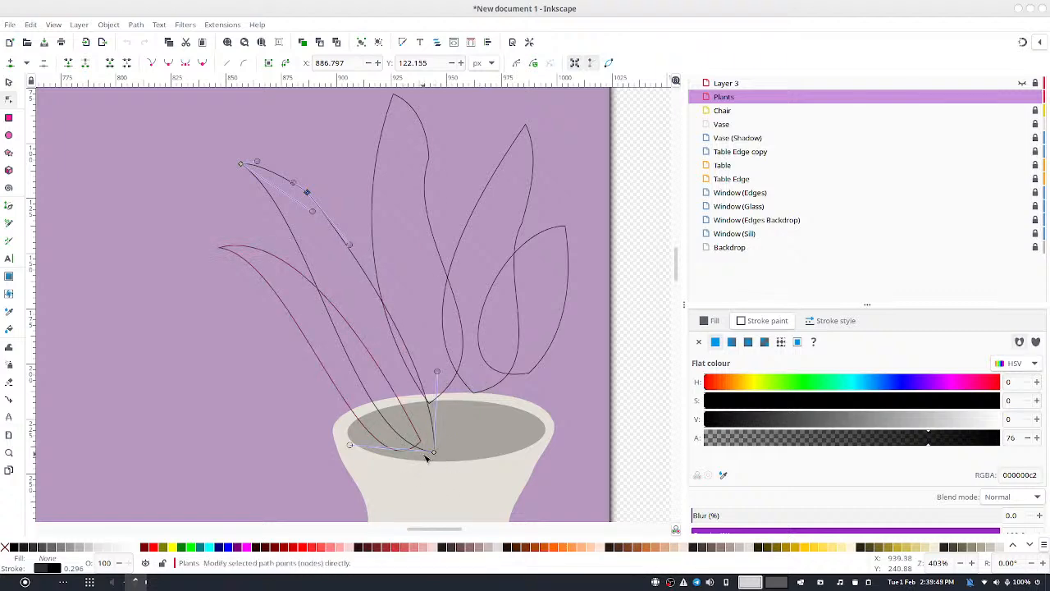
{"action": "left_click_drag", "start_coordinate": [434, 450], "coordinate": [444, 484]}
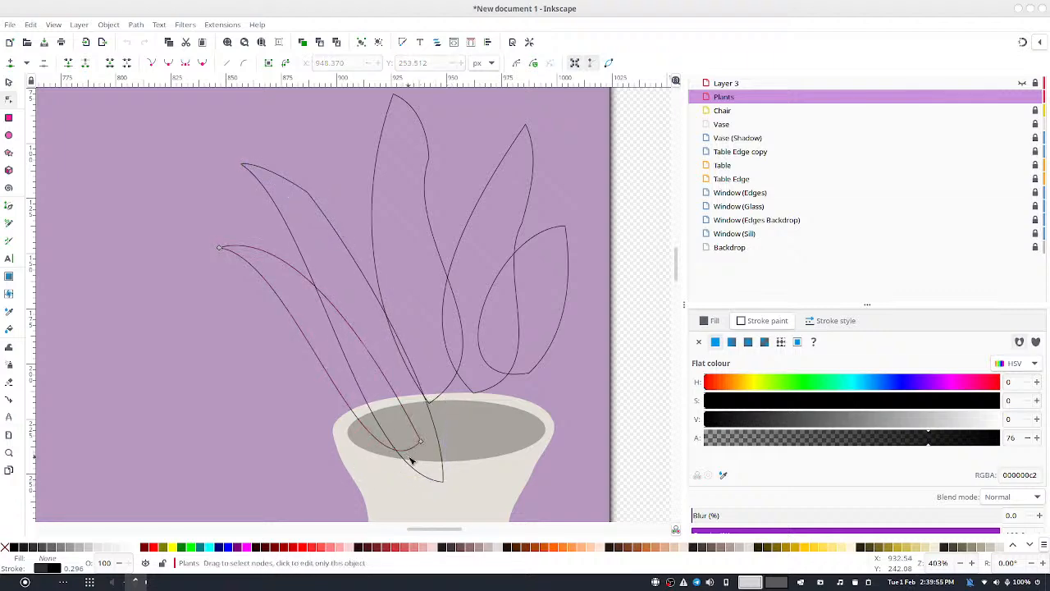
{"action": "left_click_drag", "start_coordinate": [422, 450], "coordinate": [433, 479]}
{"action": "left_click", "coordinate": [432, 331]}
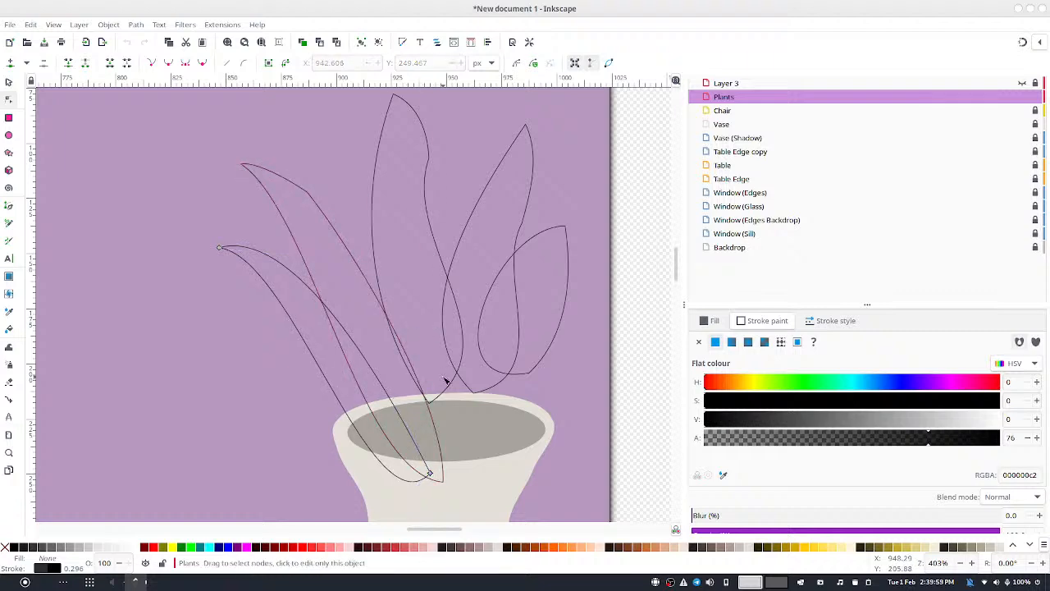
Extend the tall middle leaf's base below the vase rim and adjust its right-side node and handles to slim it
{"action": "left_click", "coordinate": [452, 385]}
{"action": "left_click_drag", "start_coordinate": [430, 404], "coordinate": [436, 475]}
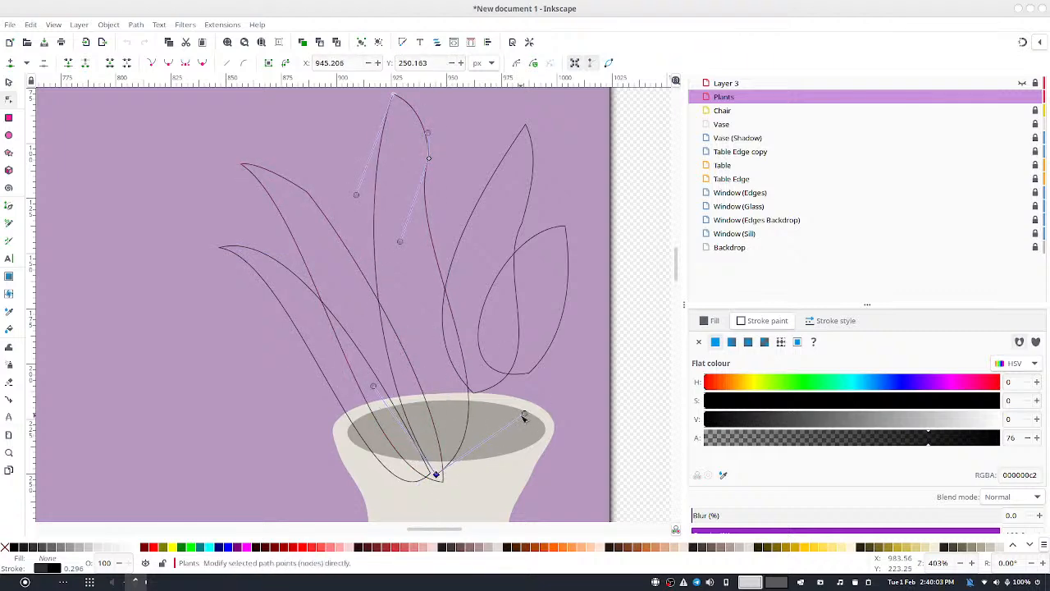
{"action": "left_click_drag", "start_coordinate": [524, 414], "coordinate": [517, 462]}
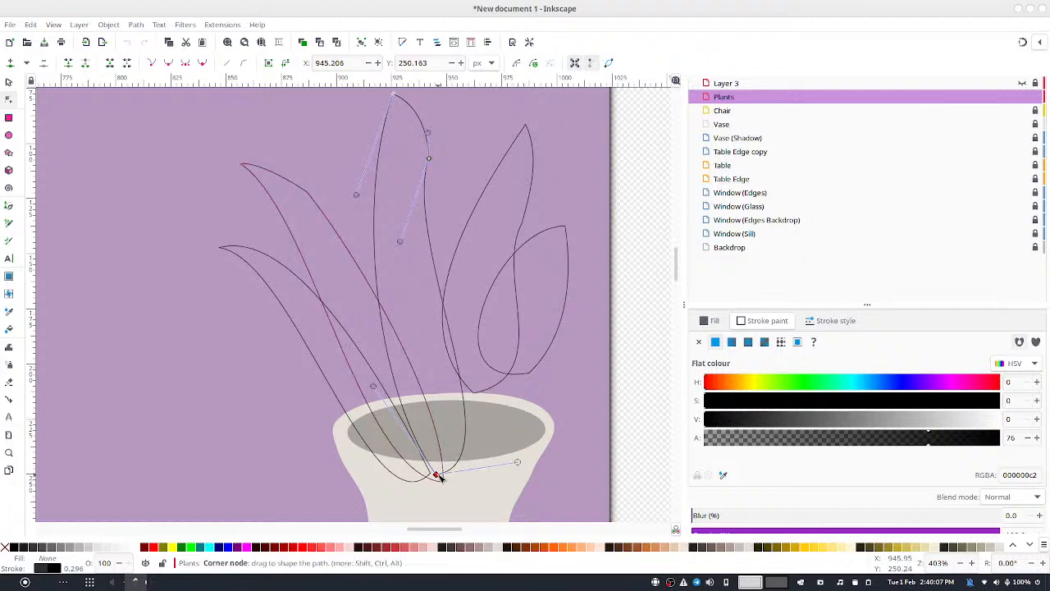
{"action": "left_click_drag", "start_coordinate": [437, 476], "coordinate": [440, 490]}
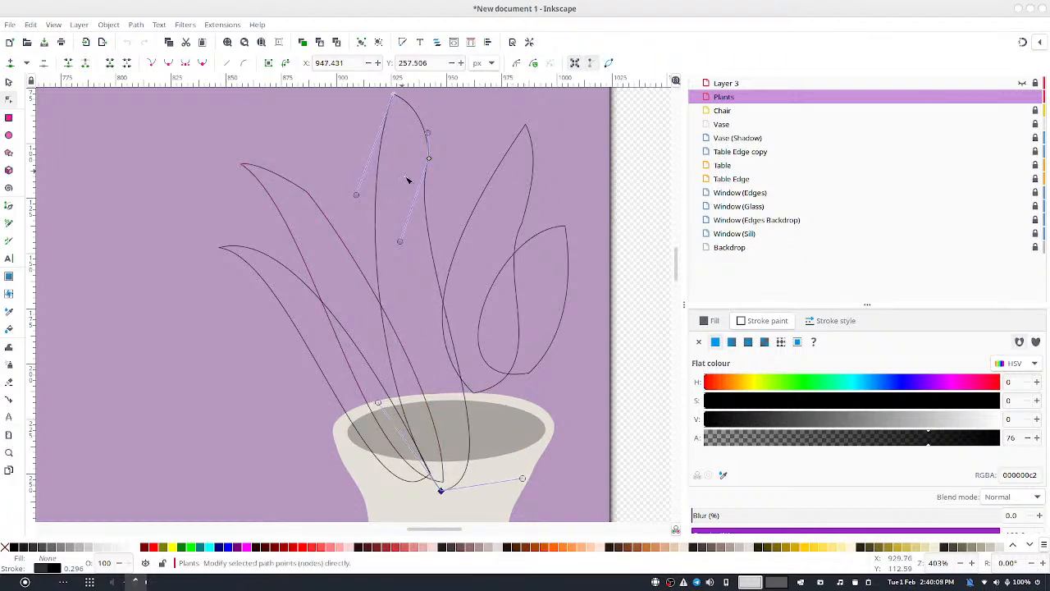
{"action": "left_click_drag", "start_coordinate": [400, 243], "coordinate": [368, 357]}
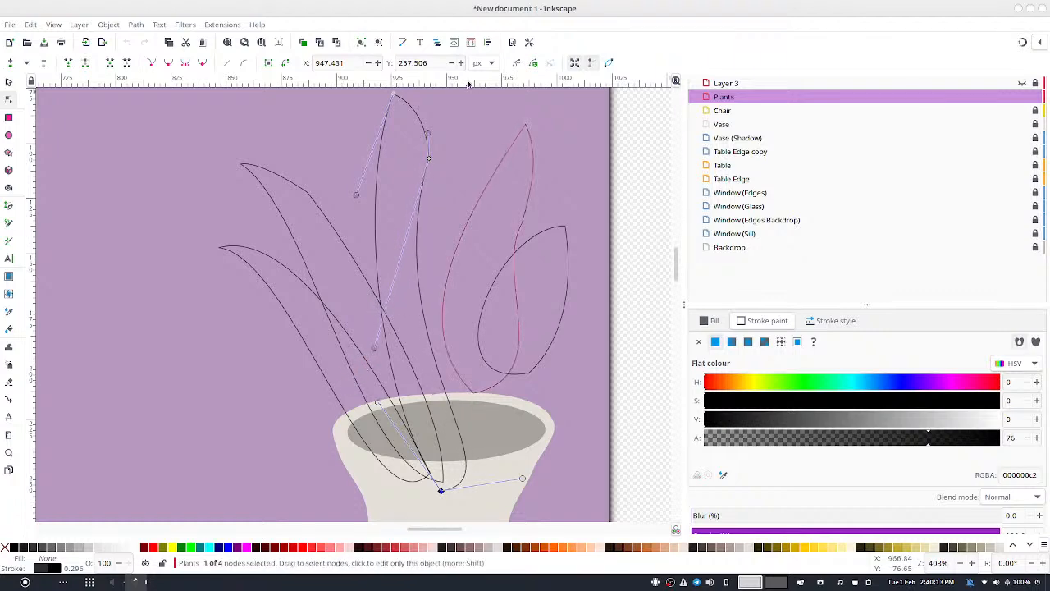
{"action": "left_click_drag", "start_coordinate": [429, 159], "coordinate": [436, 121]}
Extend the base node of the fourth leaf from the left below the vase rim and adjust its handles to round the base
{"action": "left_click", "coordinate": [508, 202]}
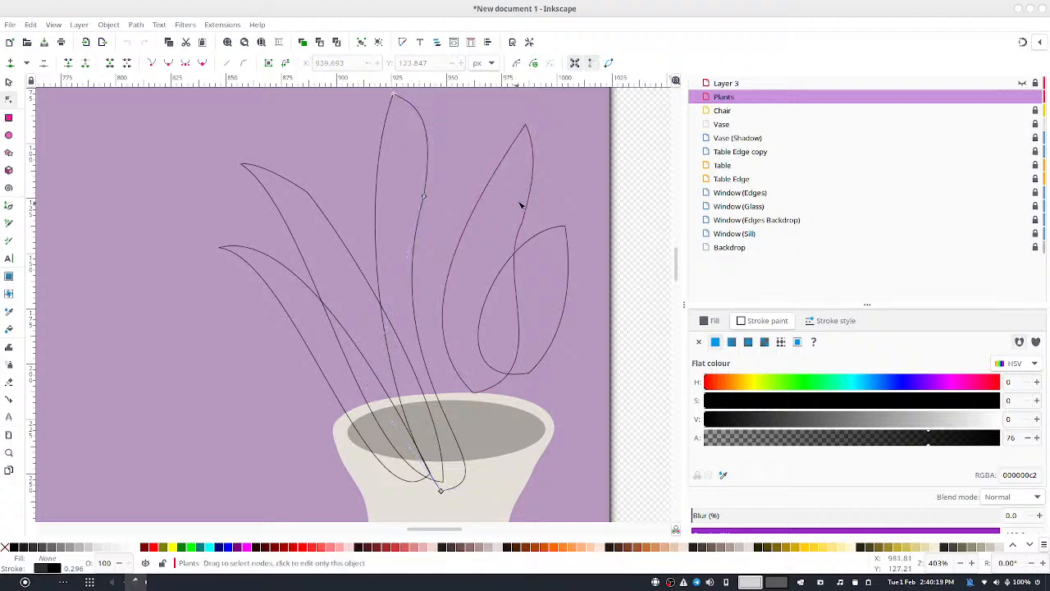
{"action": "left_click", "coordinate": [498, 163]}
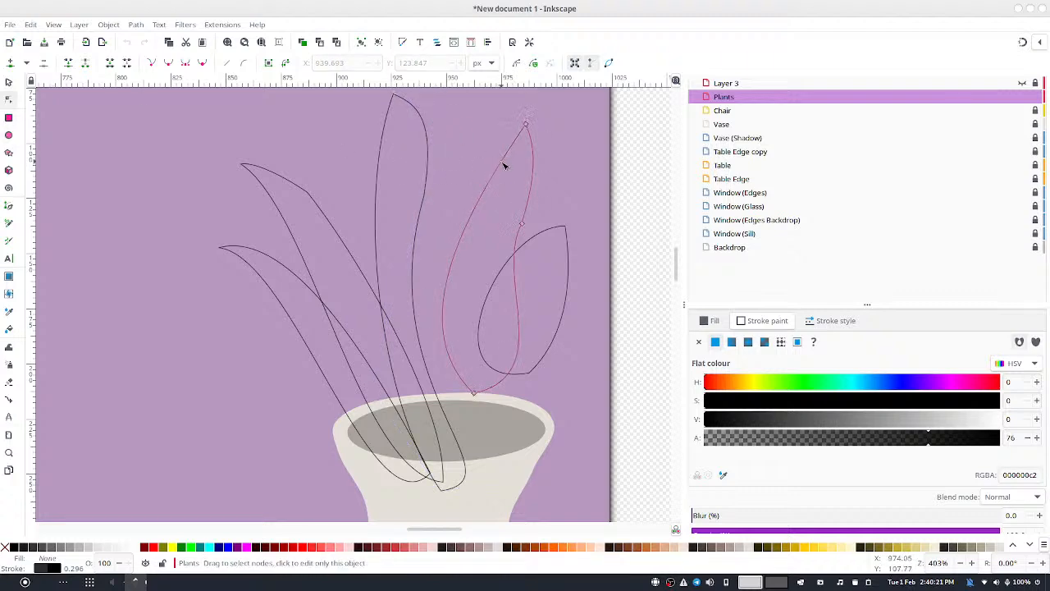
{"action": "left_click_drag", "start_coordinate": [474, 395], "coordinate": [455, 482]}
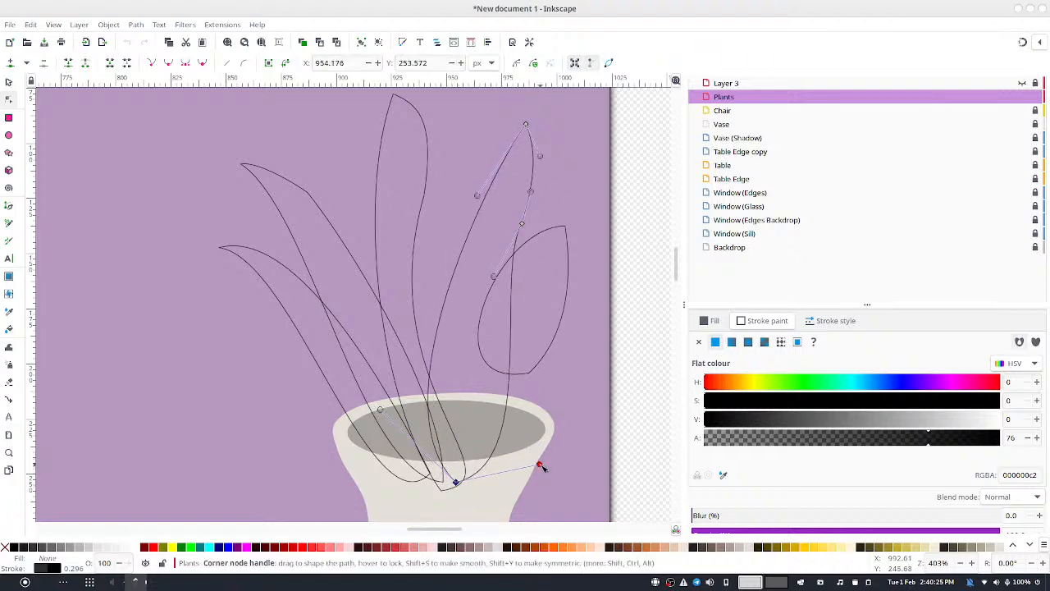
{"action": "left_click_drag", "start_coordinate": [539, 464], "coordinate": [561, 459]}
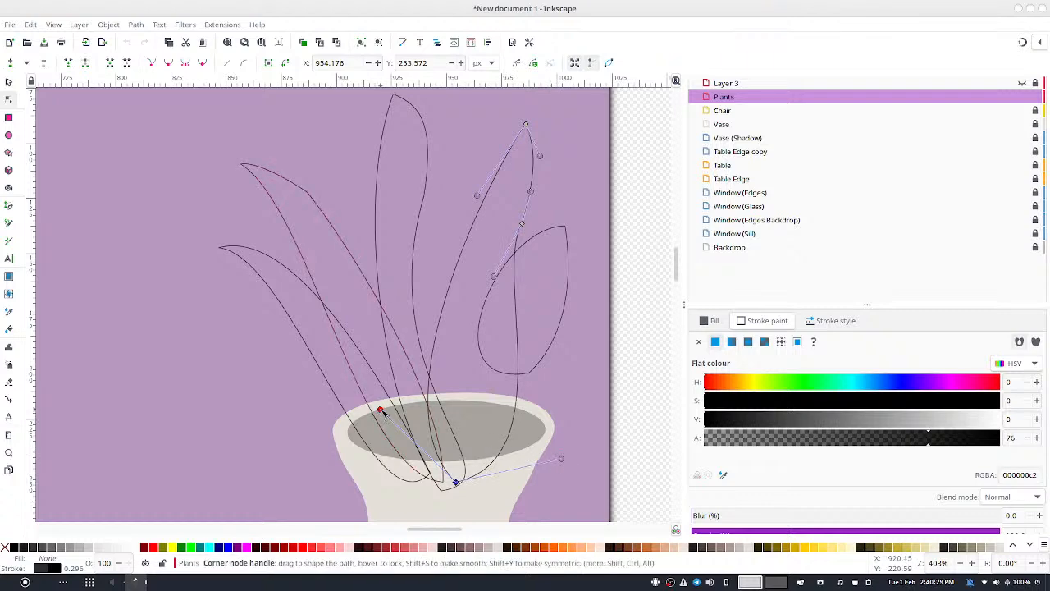
{"action": "left_click_drag", "start_coordinate": [380, 409], "coordinate": [387, 467]}
{"action": "left_click_drag", "start_coordinate": [456, 482], "coordinate": [446, 508]}
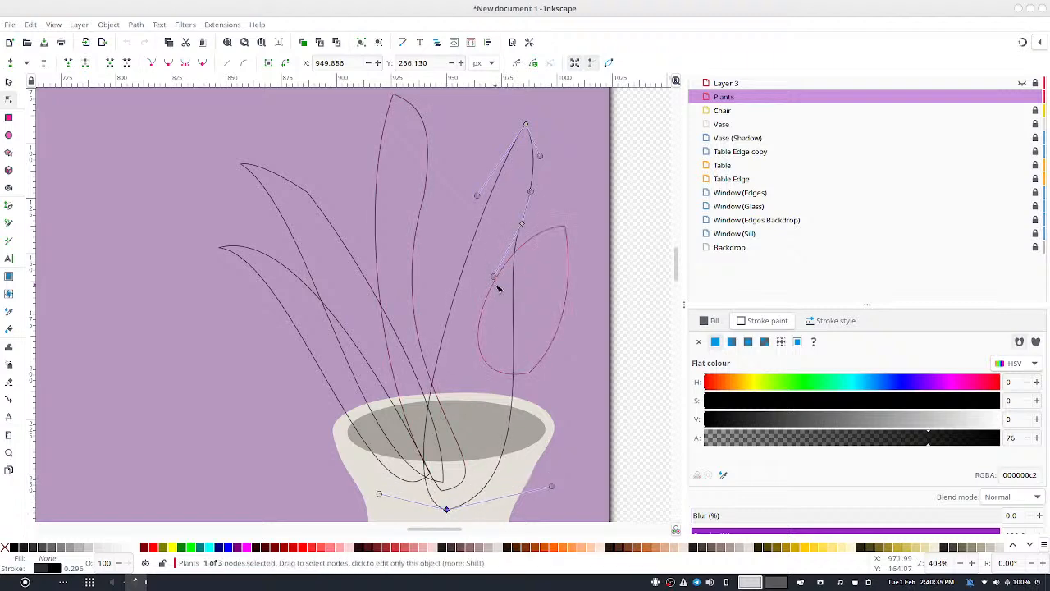
Slim the fourth leaf by reshaping its right-side node and handles, straightening its left edge and lowering its tip slightly
{"action": "left_click_drag", "start_coordinate": [493, 278], "coordinate": [369, 471]}
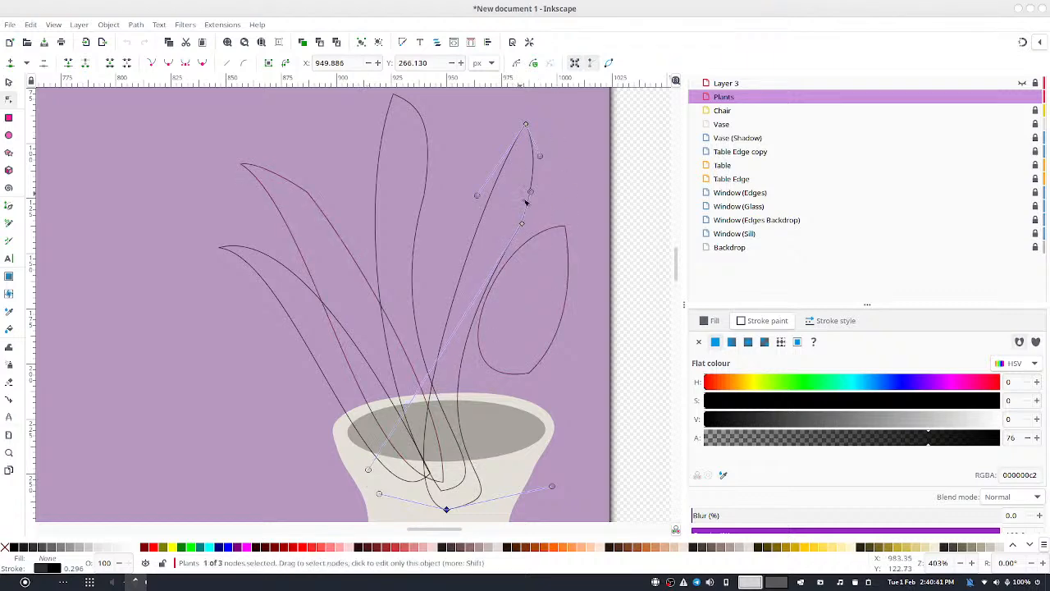
{"action": "left_click_drag", "start_coordinate": [522, 224], "coordinate": [545, 195]}
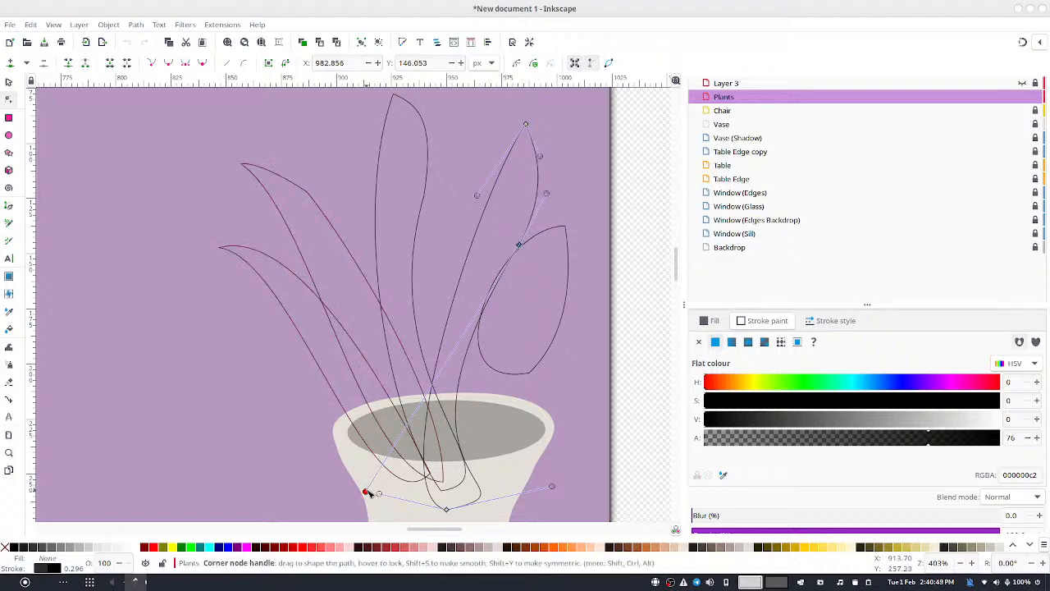
{"action": "left_click_drag", "start_coordinate": [365, 490], "coordinate": [368, 468]}
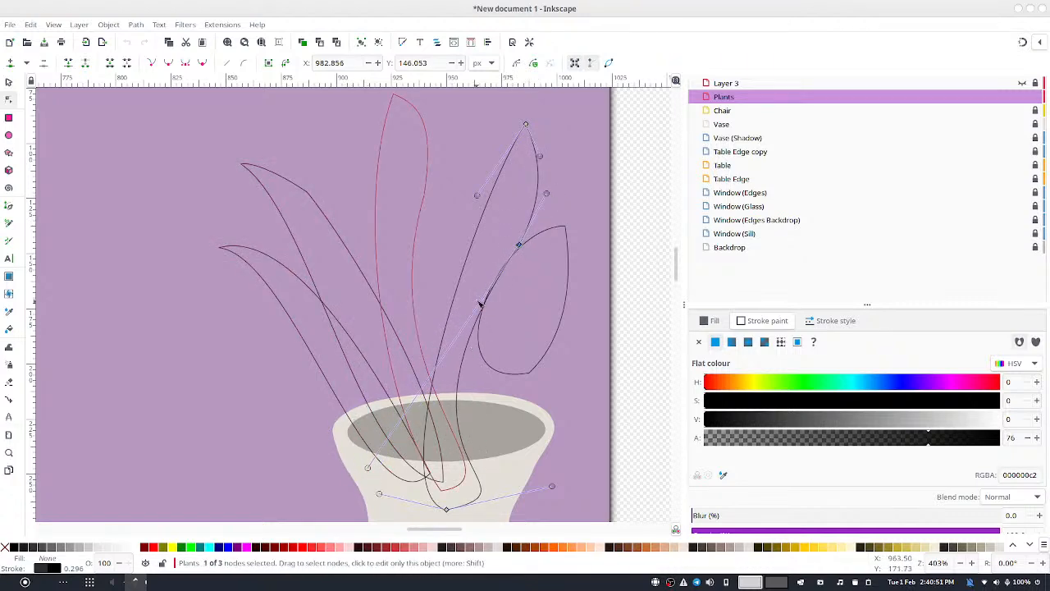
{"action": "left_click_drag", "start_coordinate": [523, 246], "coordinate": [515, 255]}
{"action": "left_click_drag", "start_coordinate": [498, 271], "coordinate": [506, 271]}
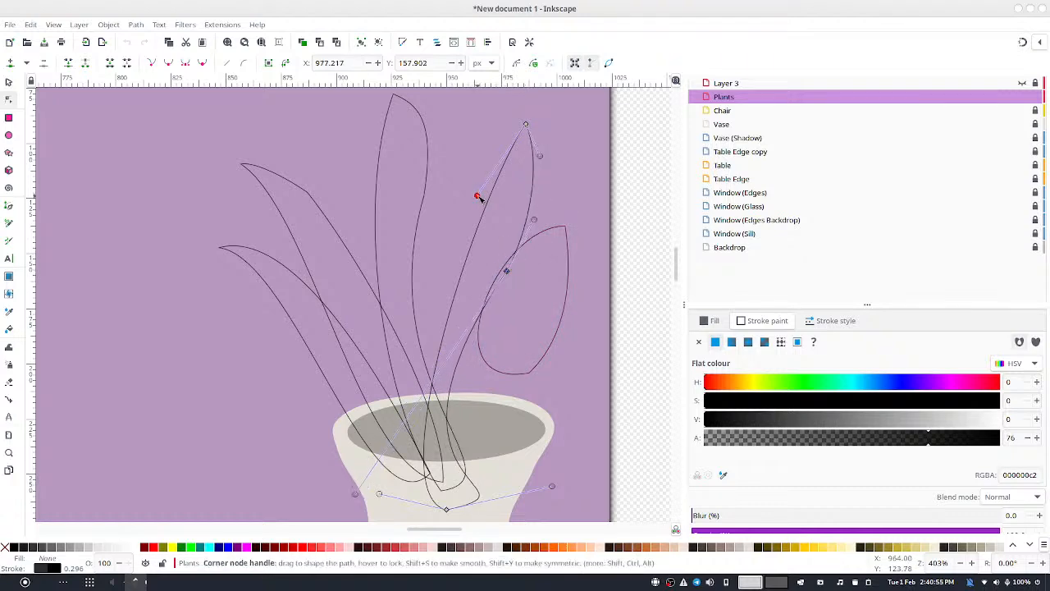
{"action": "left_click_drag", "start_coordinate": [479, 197], "coordinate": [452, 282]}
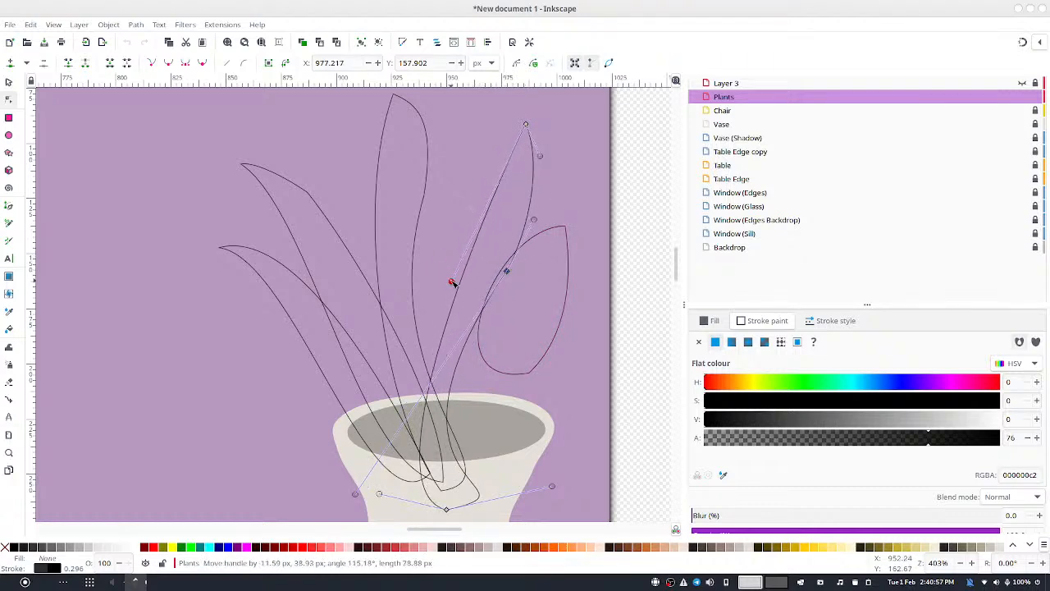
{"action": "mouse_move", "coordinate": [527, 125]}
{"action": "left_mouse_down"}
{"action": "mouse_move", "coordinate": [485, 130]}
{"action": "mouse_move", "coordinate": [520, 142]}
{"action": "left_mouse_up"}
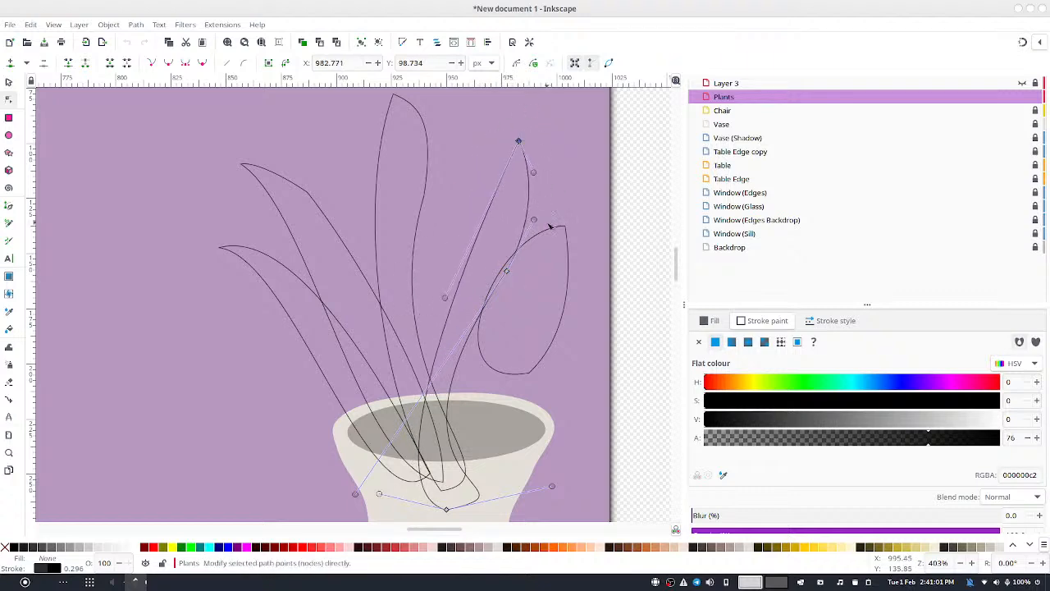
Reshape the rightmost leaf: pull its base node down into the vase and bend its left edge inward into a narrow blade
{"action": "left_click", "coordinate": [565, 257]}
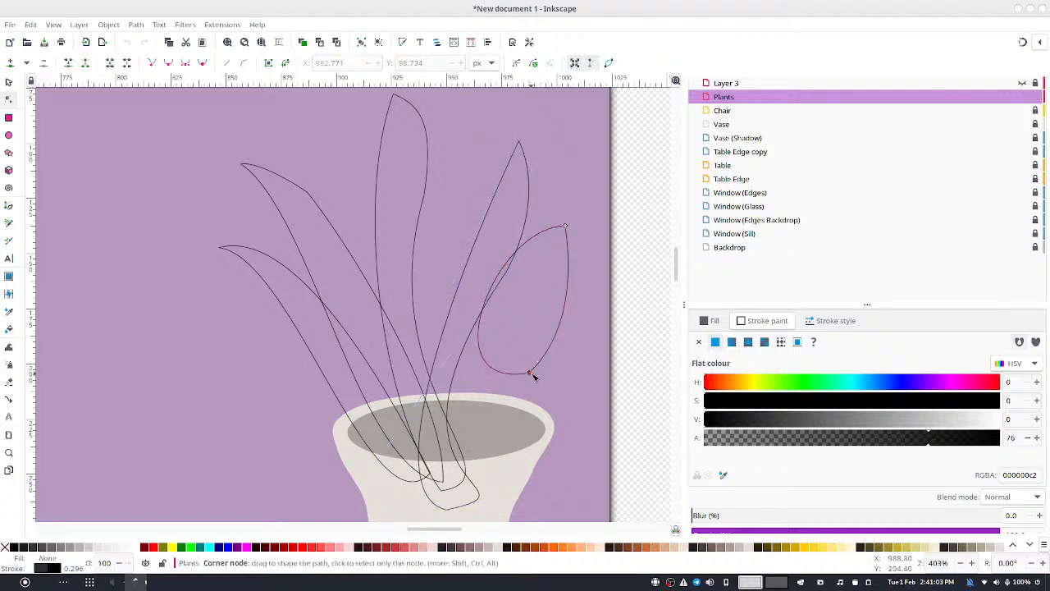
{"action": "left_click_drag", "start_coordinate": [531, 374], "coordinate": [487, 491]}
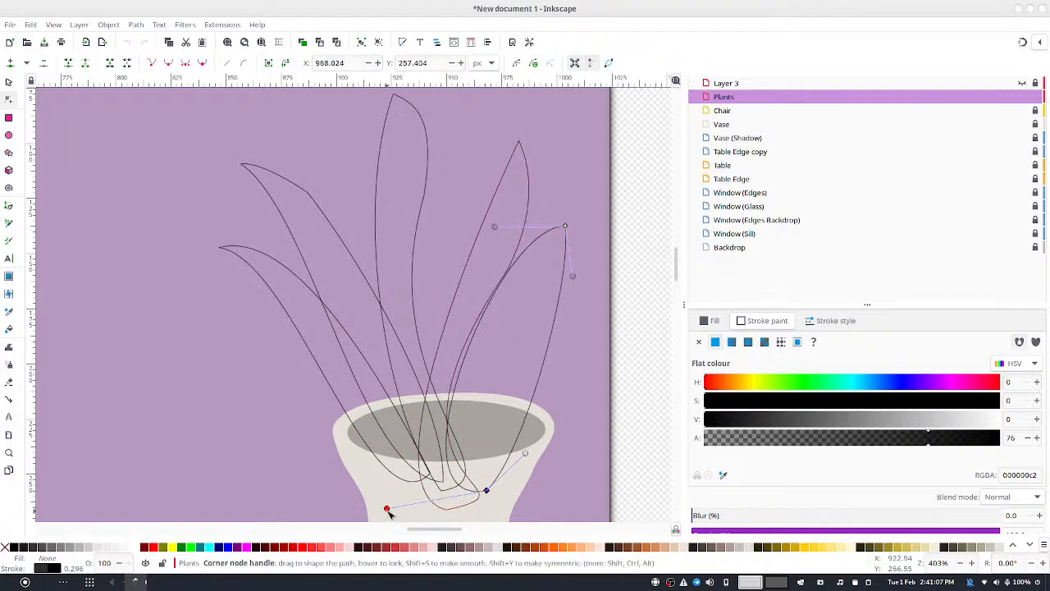
{"action": "left_click_drag", "start_coordinate": [387, 508], "coordinate": [430, 486]}
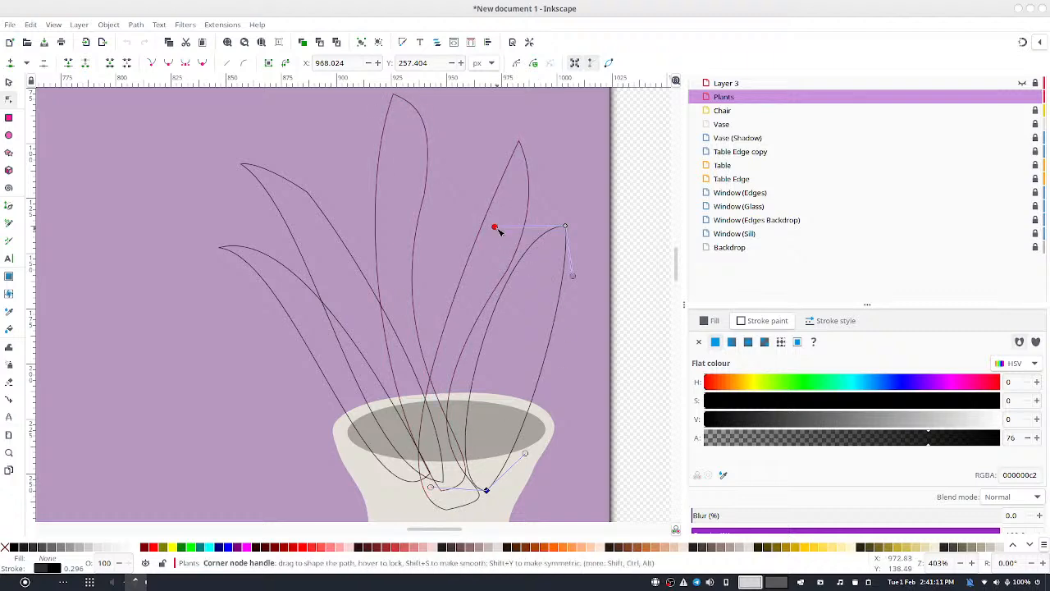
{"action": "left_click_drag", "start_coordinate": [496, 228], "coordinate": [537, 431]}
{"action": "left_click", "coordinate": [585, 379]}
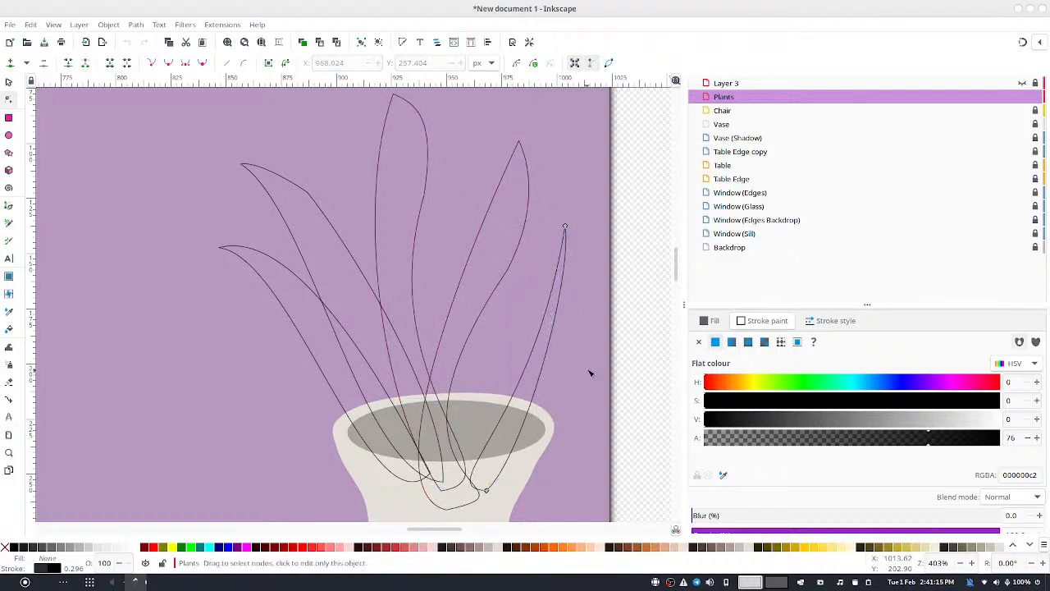
{"action": "left_click", "coordinate": [587, 371]}
Select all five leaf paths together and move them slightly down and to the right over the vase opening
{"action": "left_click", "coordinate": [7, 83]}
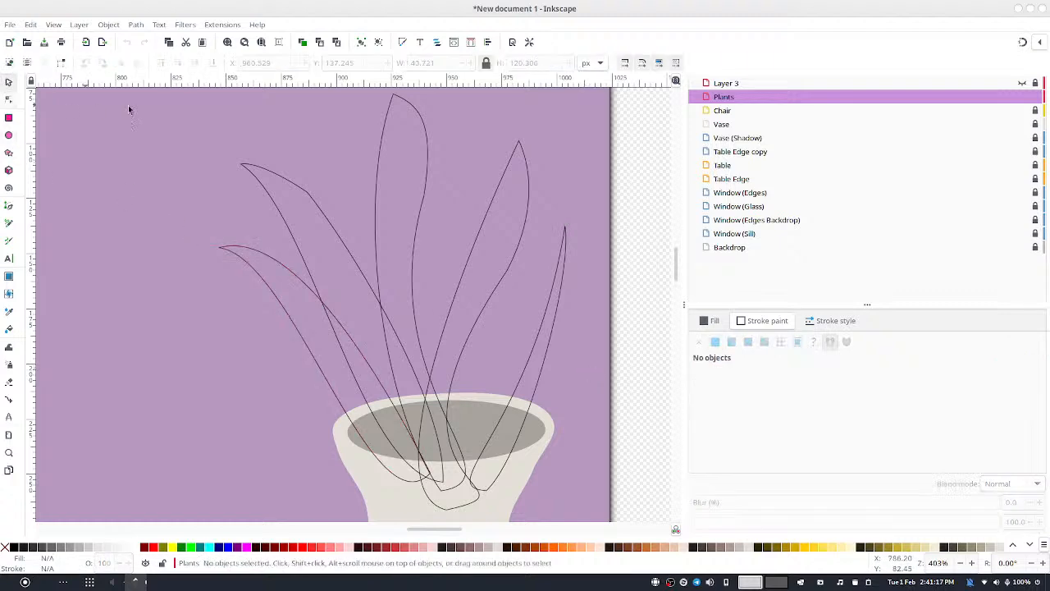
{"action": "scroll", "coordinate": [396, 206], "scroll_direction": "down", "scroll_amount": 4, "text": "ctrl"}
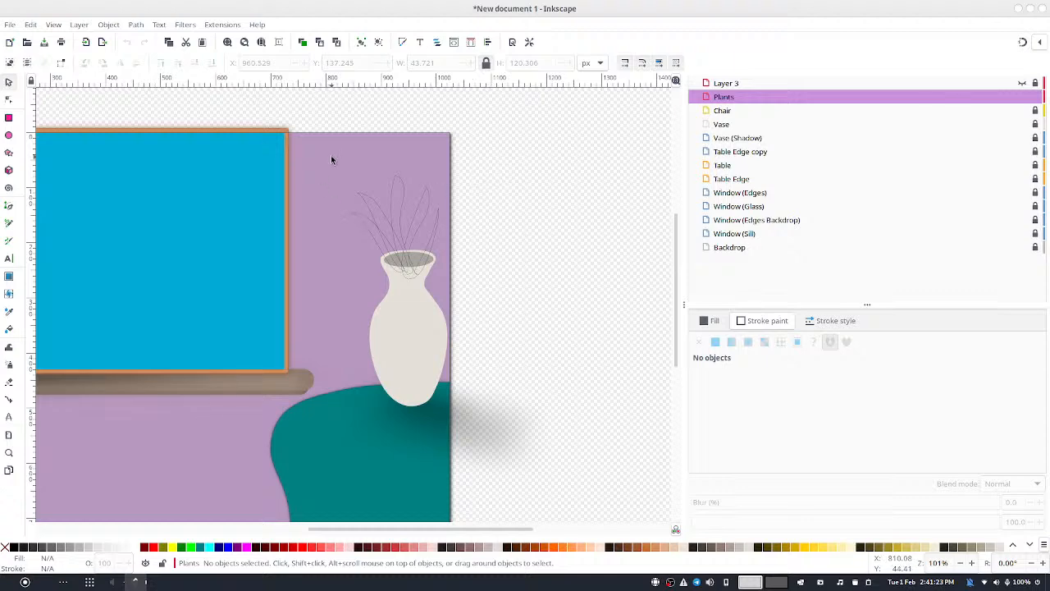
{"action": "left_click_drag", "start_coordinate": [332, 160], "coordinate": [492, 315]}
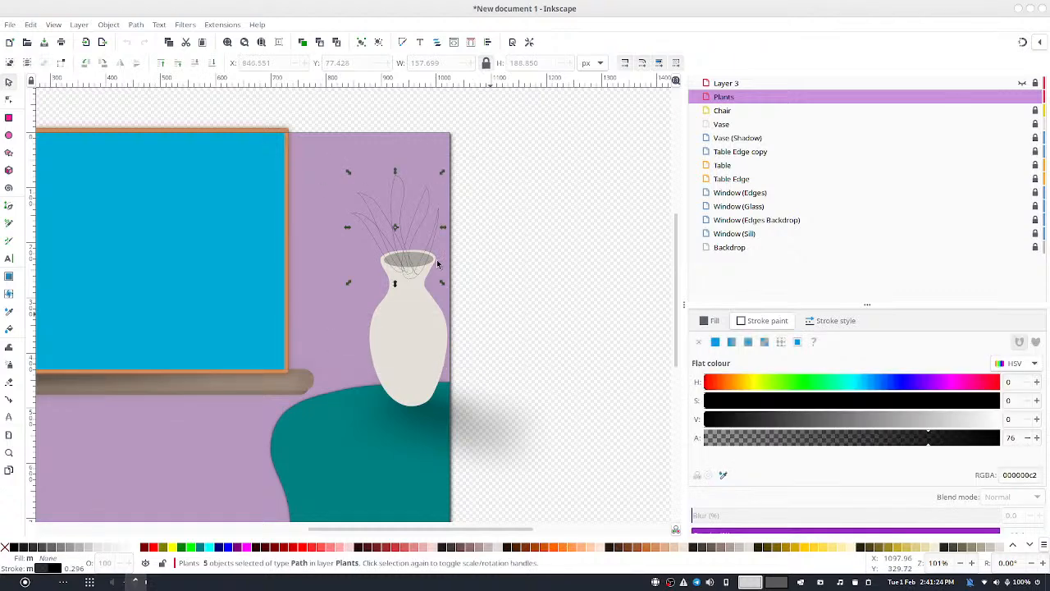
{"action": "left_click", "coordinate": [432, 207]}
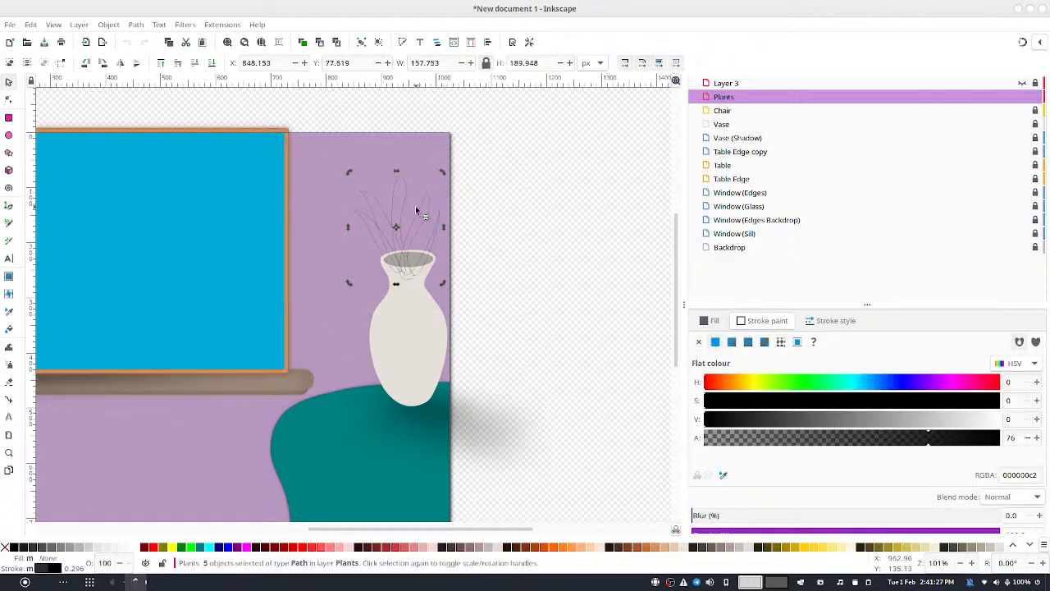
{"action": "left_click_drag", "start_coordinate": [416, 210], "coordinate": [427, 223]}
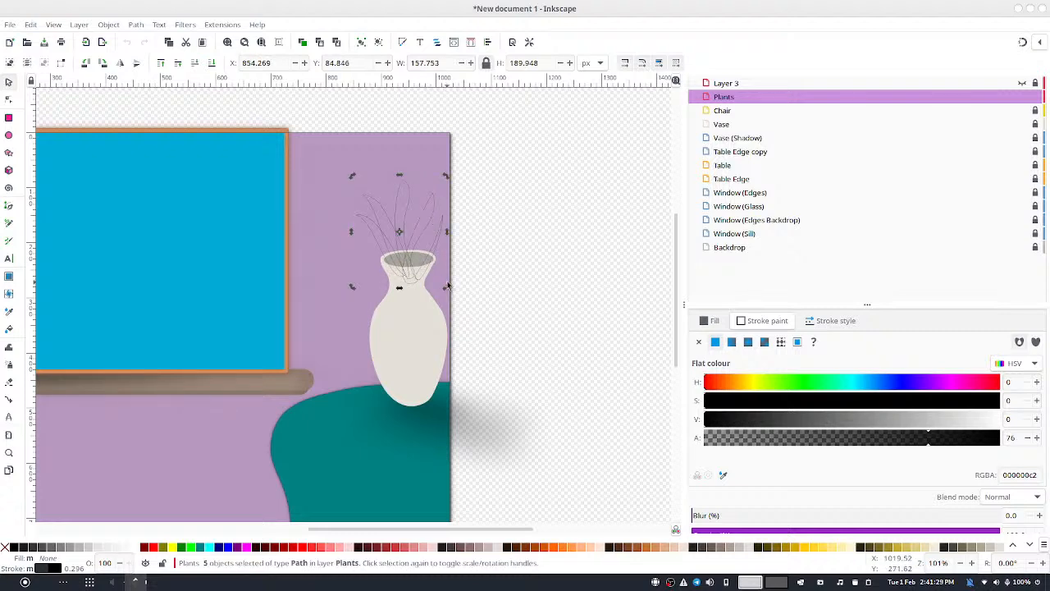
Group the five leaves and scale the group proportionally down to about 124 × 149 px
{"action": "left_click", "coordinate": [361, 41]}
{"action": "left_click", "coordinate": [465, 175]}
{"action": "left_click", "coordinate": [434, 202]}
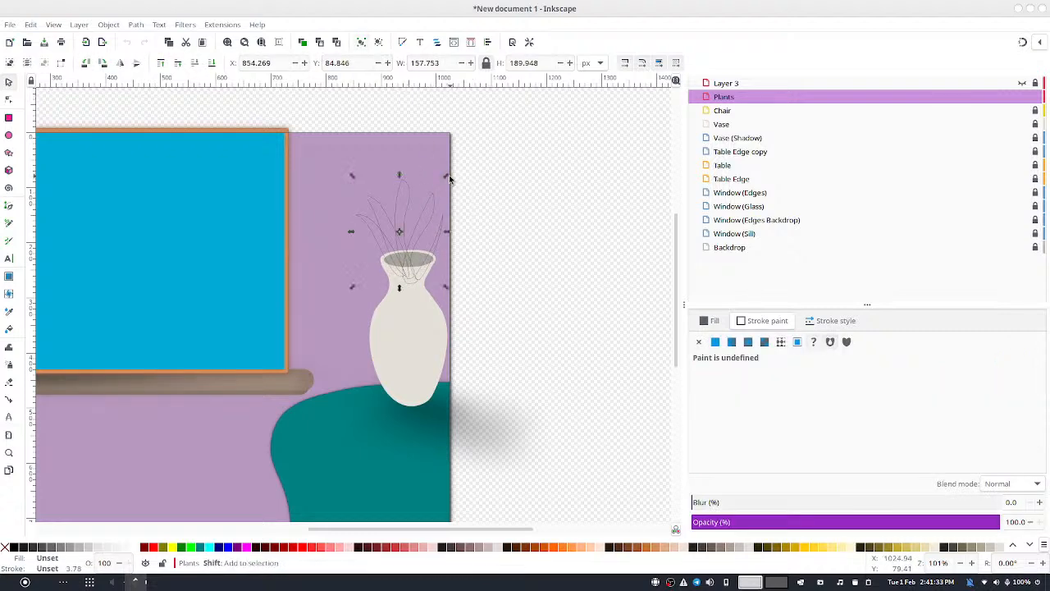
{"action": "left_click_drag", "start_coordinate": [447, 175], "coordinate": [430, 220]}
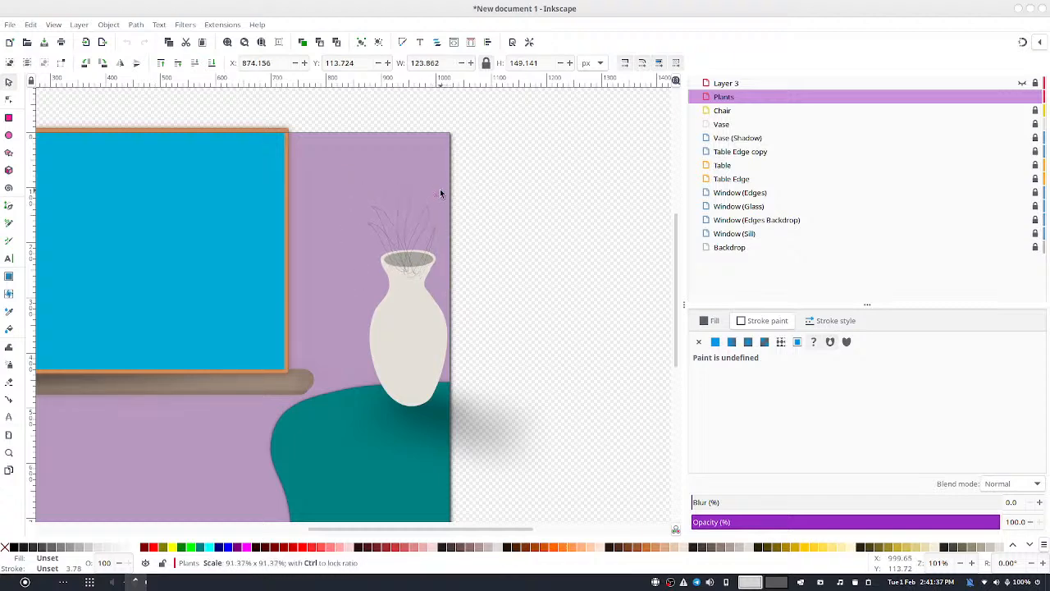
{"action": "left_click", "coordinate": [471, 164]}
{"action": "left_click", "coordinate": [425, 228]}
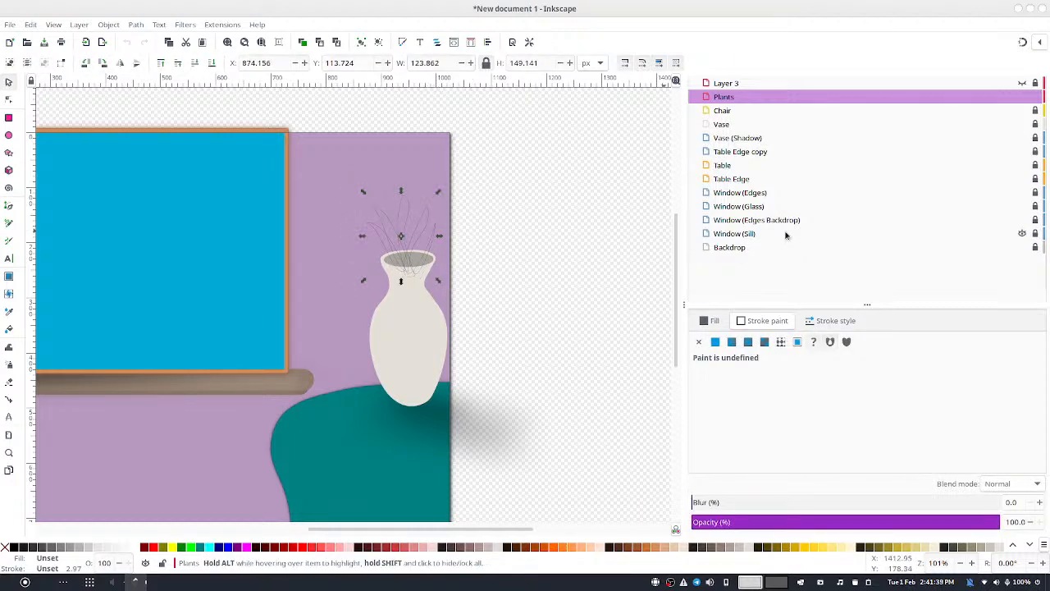
Give the leaf group a flat olive-green fill of H 86, S 36, V 48 and nudge it slightly lower into the vase
{"action": "left_click", "coordinate": [715, 343]}
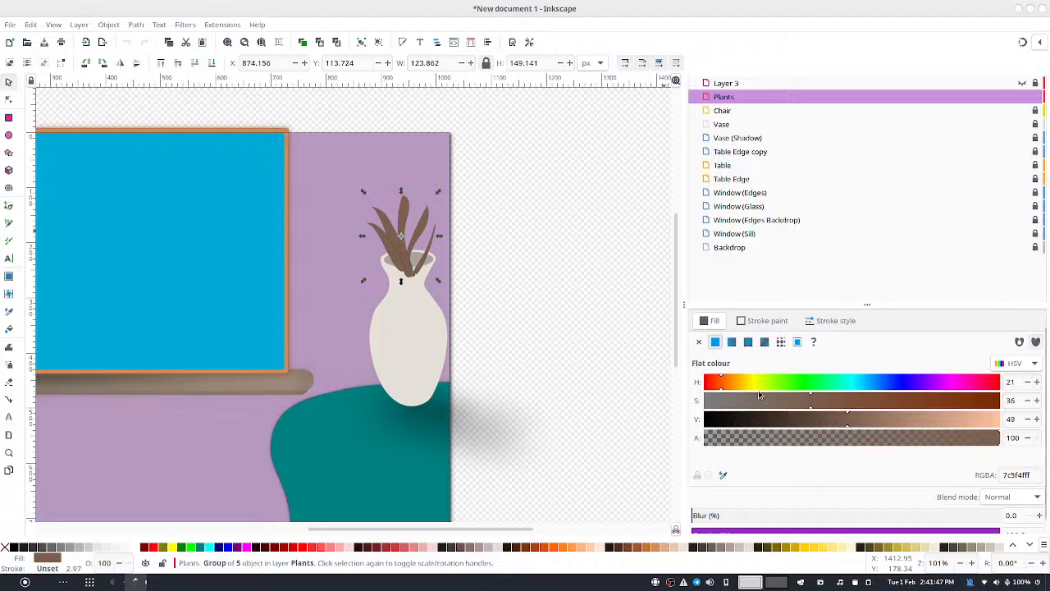
{"action": "left_click", "coordinate": [776, 381]}
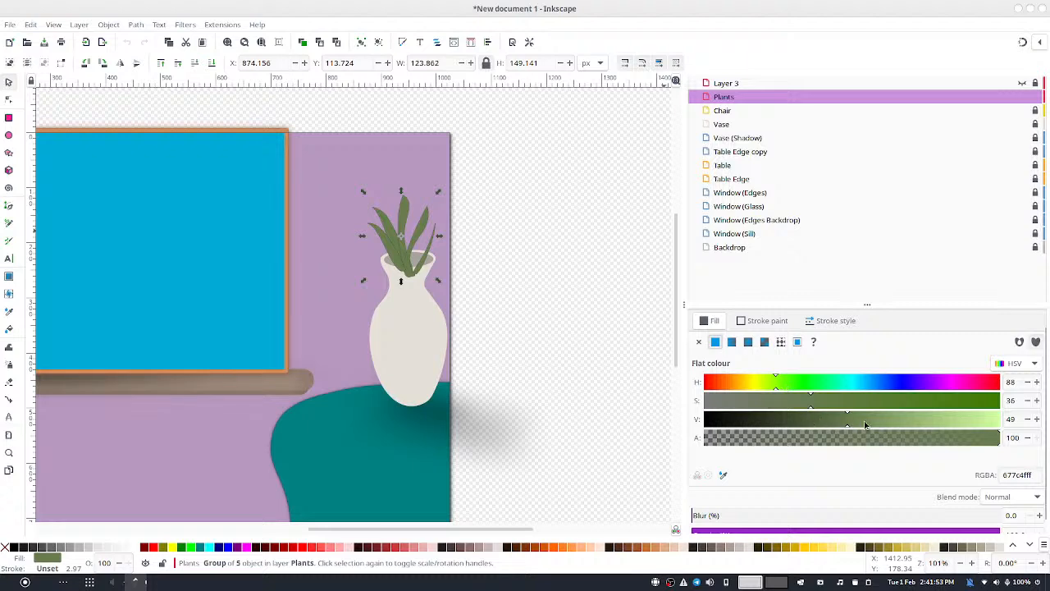
{"action": "left_click", "coordinate": [1027, 418]}
{"action": "left_click", "coordinate": [1027, 386]}
{"action": "left_click", "coordinate": [1028, 386]}
{"action": "left_click_drag", "start_coordinate": [417, 237], "coordinate": [417, 243]}
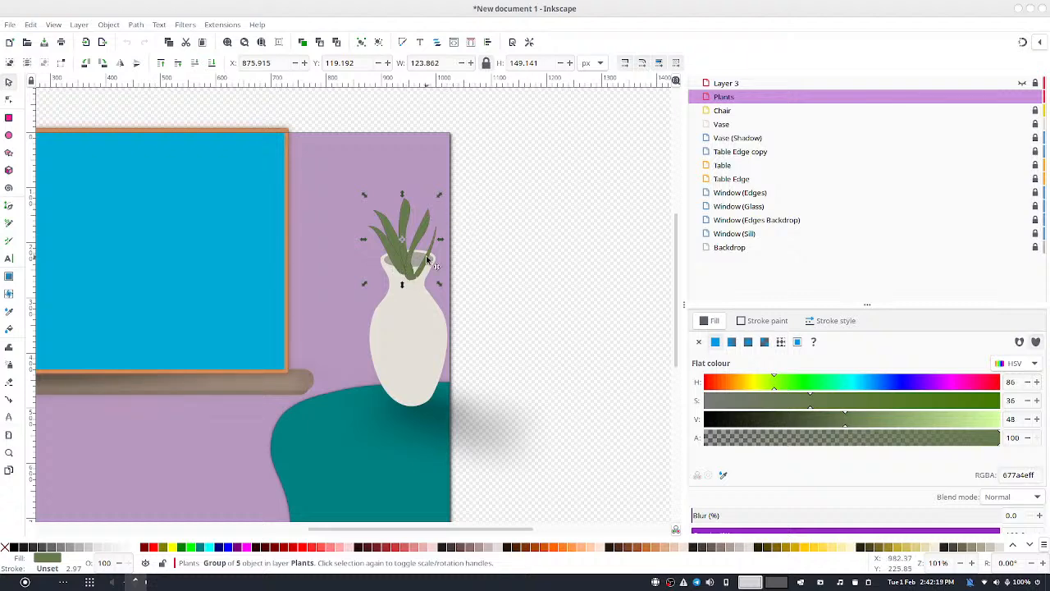
Unlock the Vase layer and copy the vase body path
{"action": "left_click", "coordinate": [750, 127]}
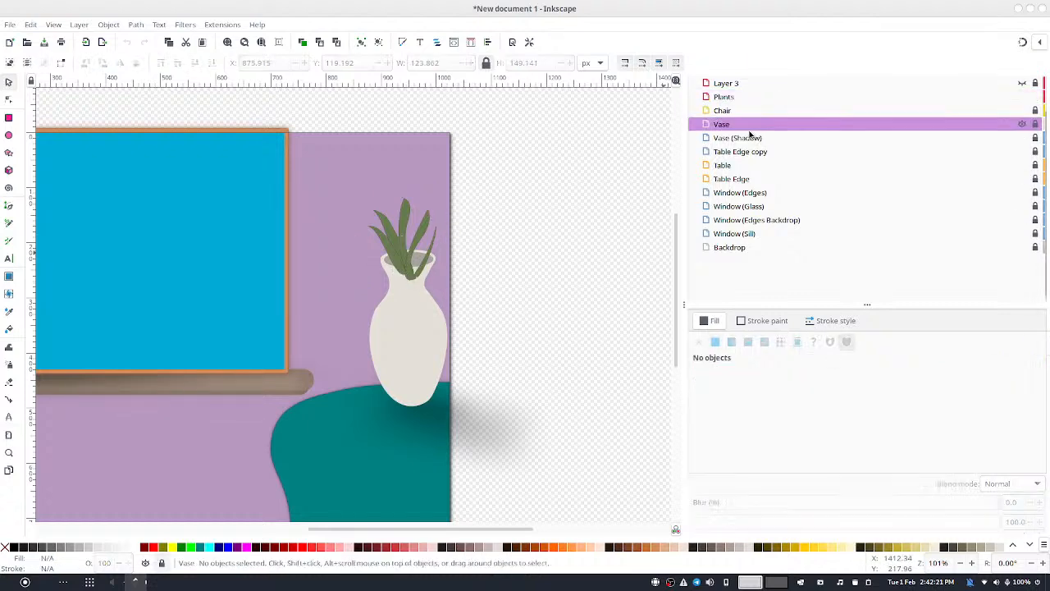
{"action": "left_click", "coordinate": [1035, 124]}
{"action": "left_click", "coordinate": [440, 353]}
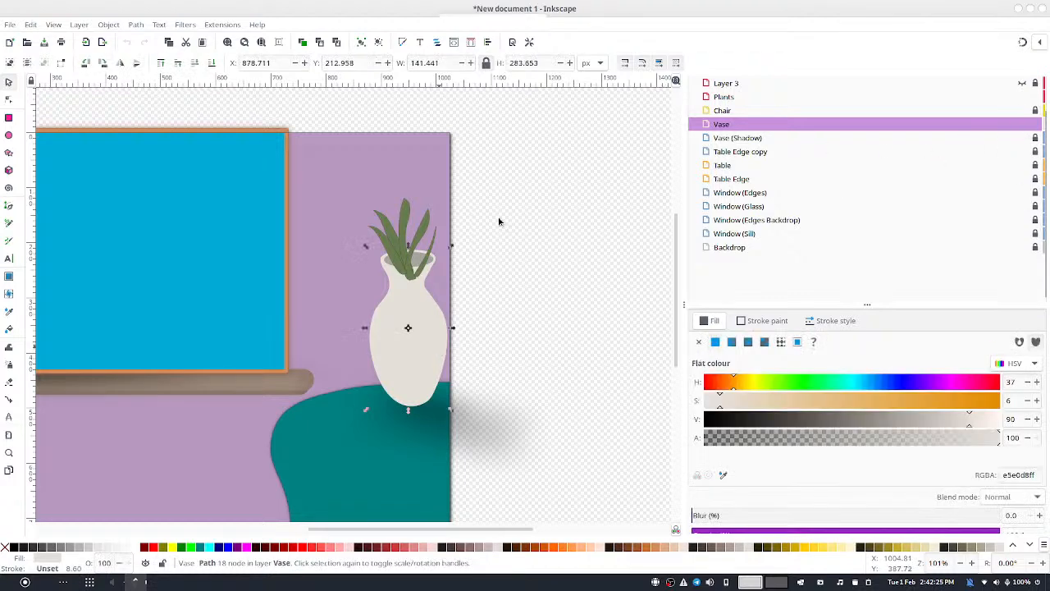
{"action": "key", "text": "ctrl+c"}
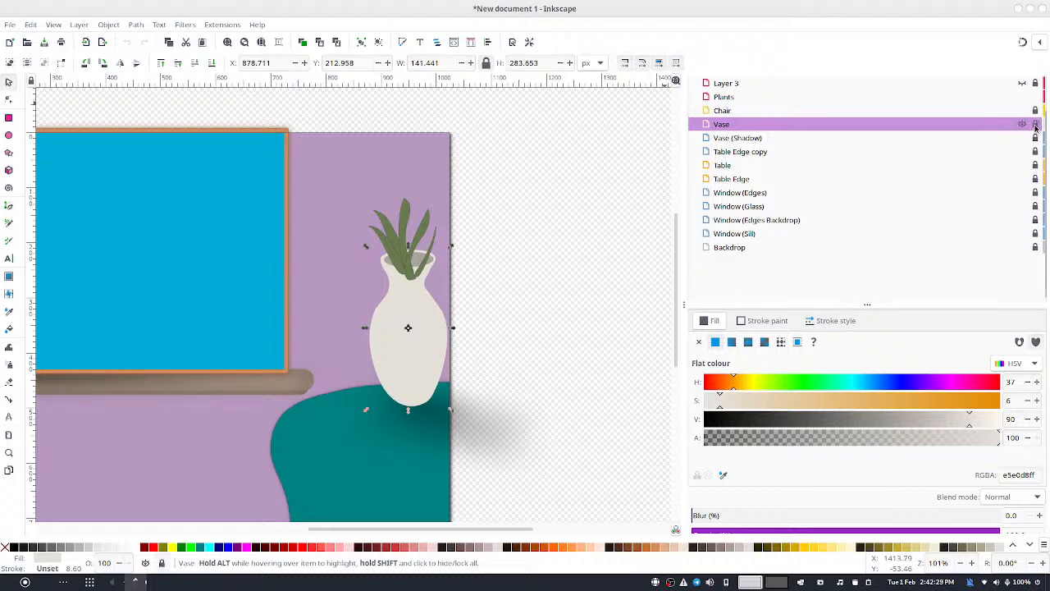
Paste the vase copy into the Plants layer and align it exactly over the original vase
{"action": "left_click", "coordinate": [758, 99]}
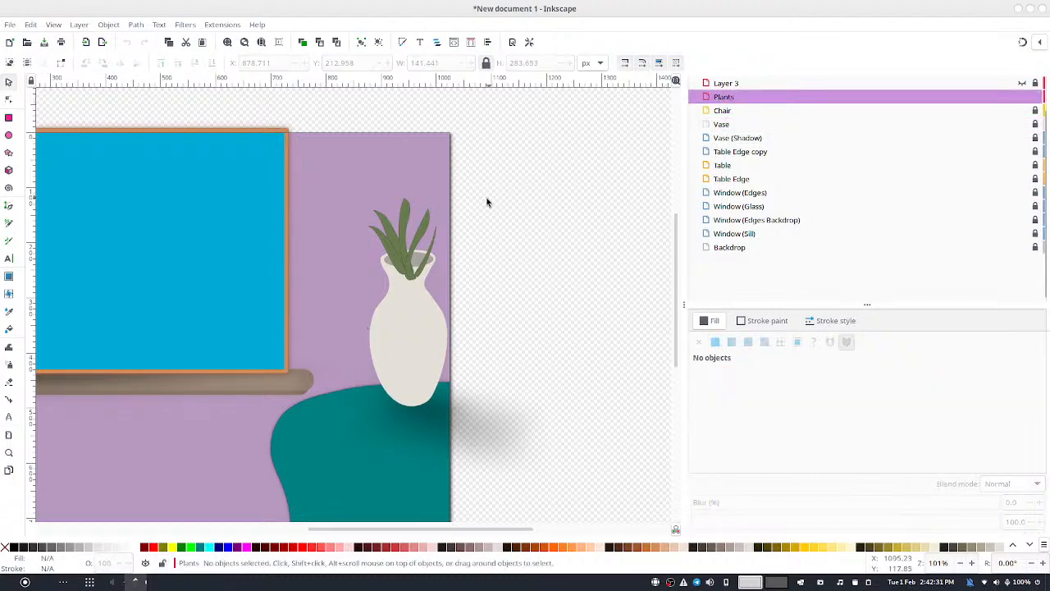
{"action": "key", "text": "ctrl+c"}
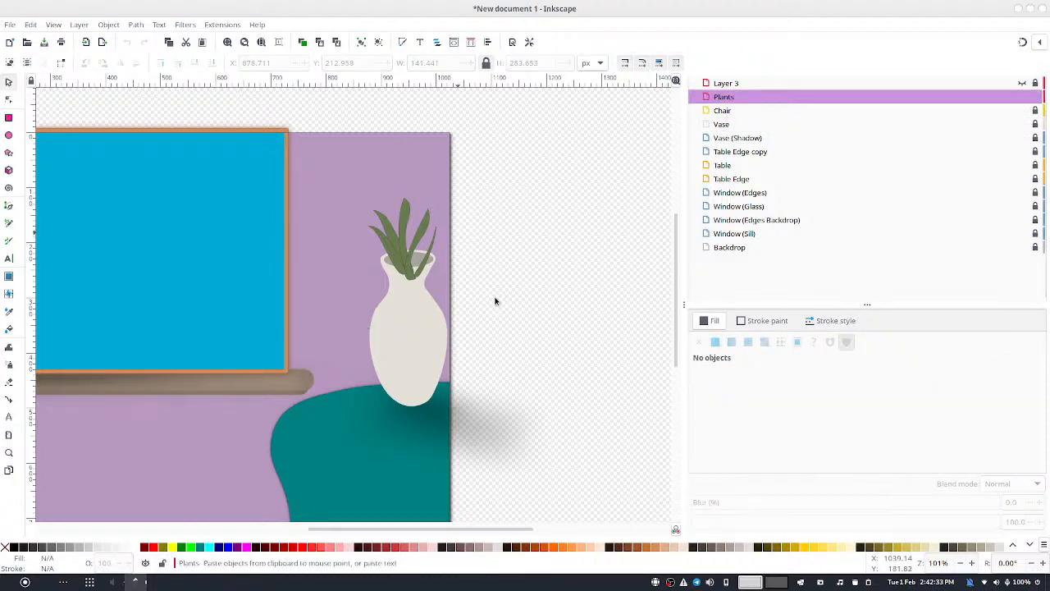
{"action": "key", "text": "ctrl+v"}
{"action": "left_click_drag", "start_coordinate": [499, 279], "coordinate": [424, 308]}
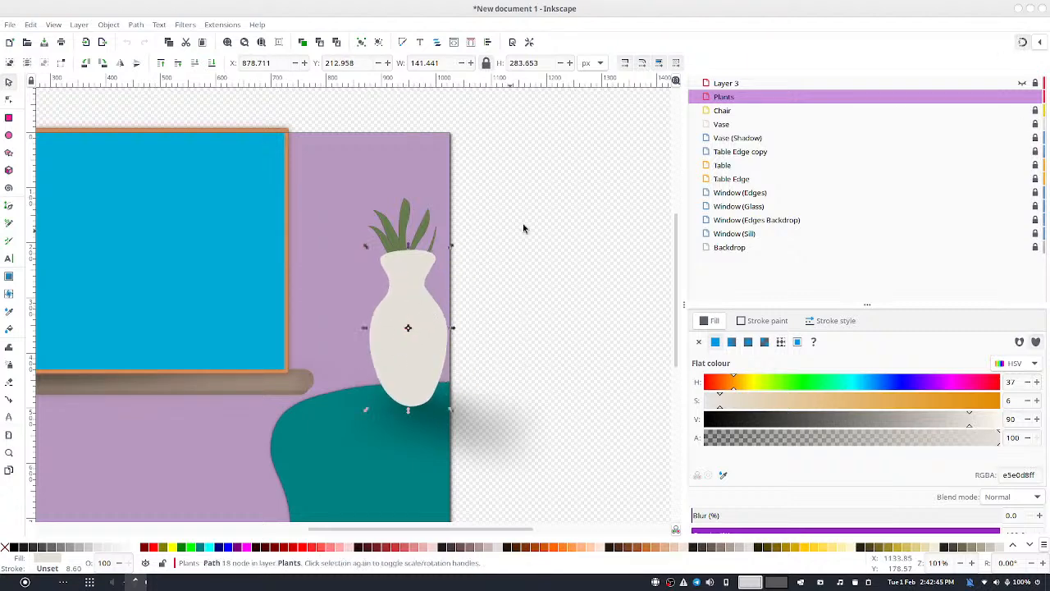
Delete the twelve lower nodes of the vase copy so only its neck and rim nodes remain
{"action": "left_click", "coordinate": [8, 98]}
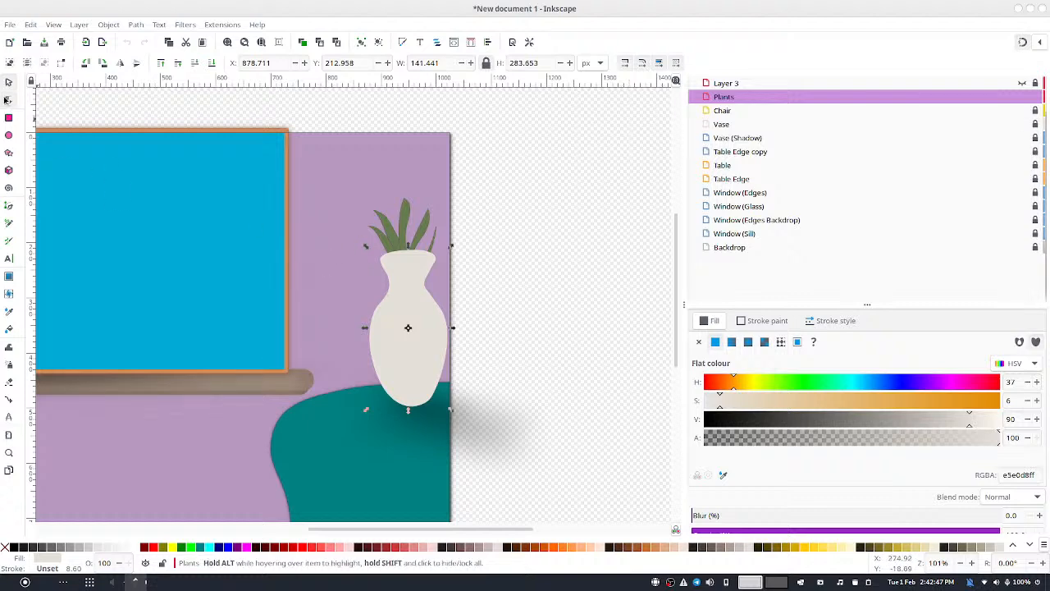
{"action": "left_click_drag", "start_coordinate": [341, 302], "coordinate": [549, 459]}
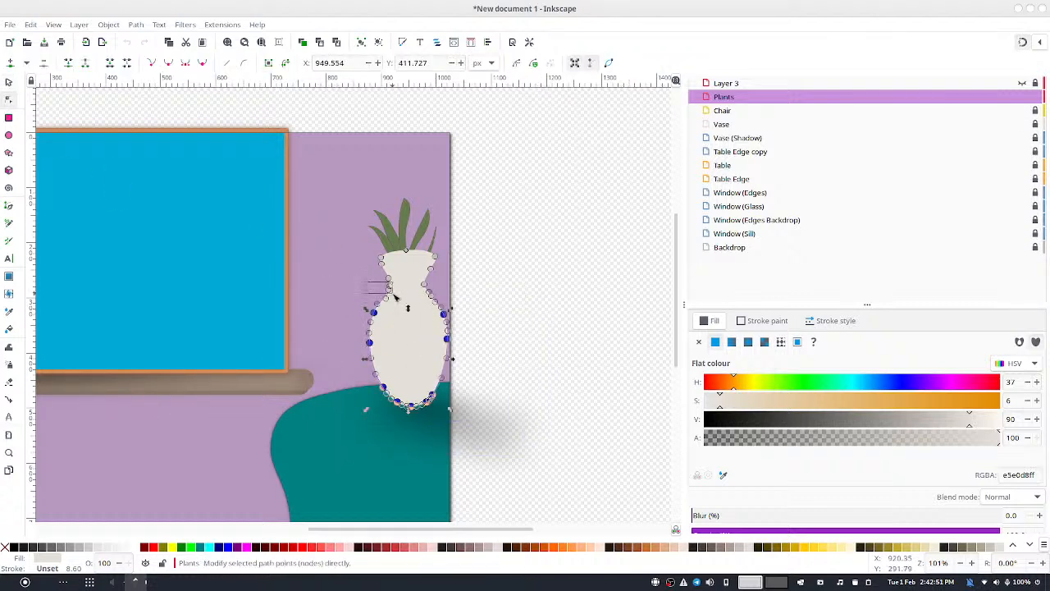
{"action": "left_click_drag", "start_coordinate": [394, 297], "coordinate": [470, 313]}
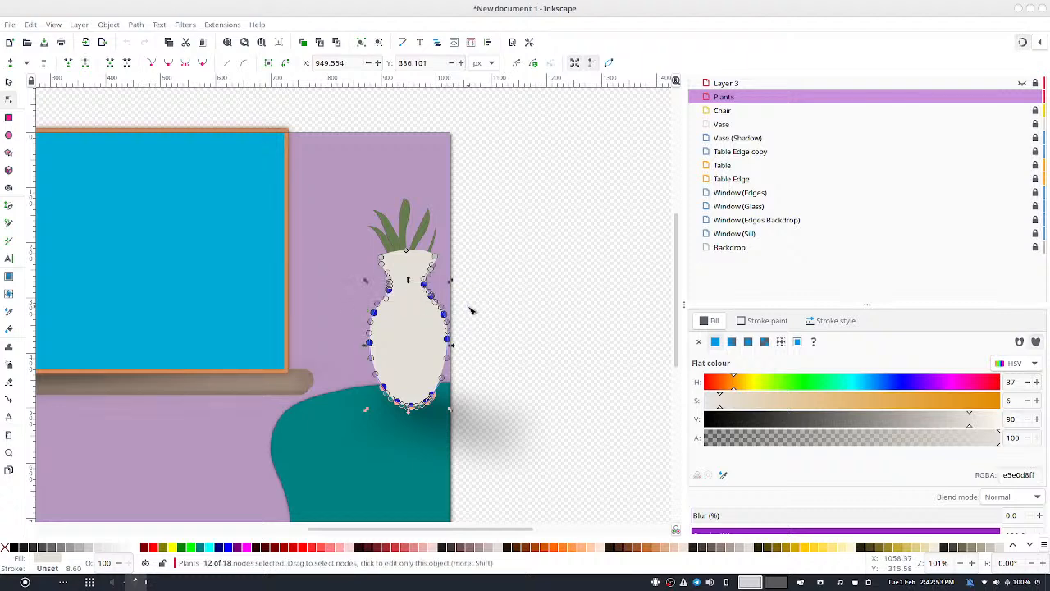
{"action": "key", "text": "Delete"}
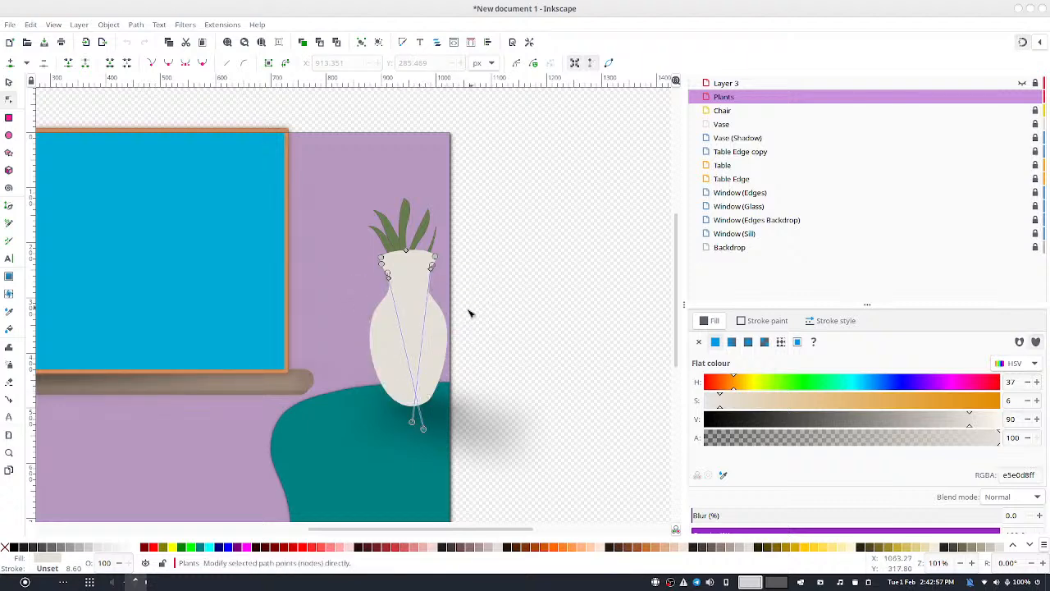
Lower the fill alpha of the trimmed vase copy to 46 so the leaf bases show through
{"action": "scroll", "coordinate": [435, 312], "scroll_direction": "up", "scroll_amount": 4, "text": "ctrl"}
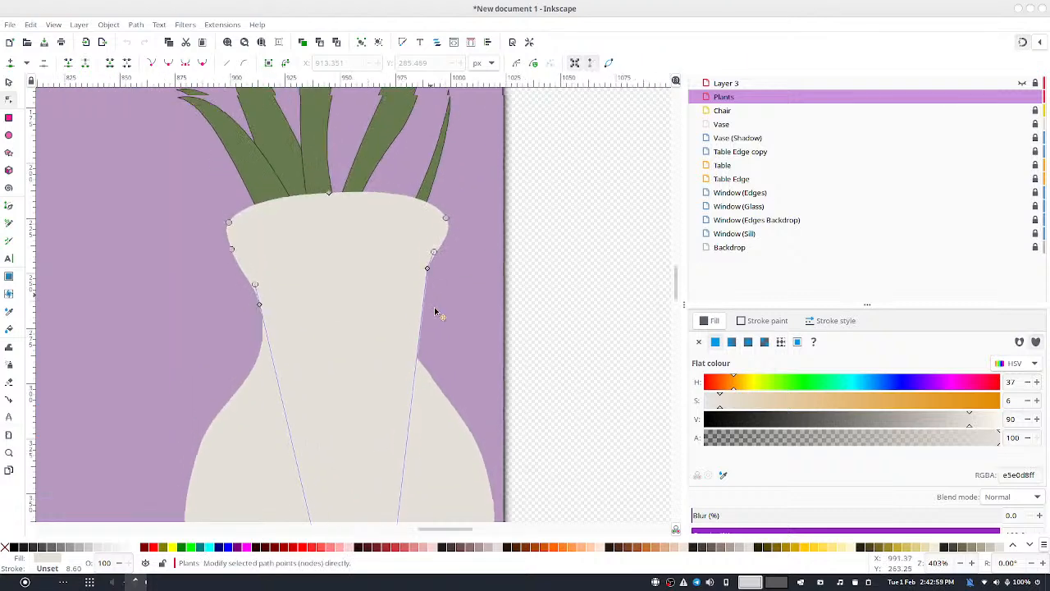
{"action": "left_click_drag", "start_coordinate": [435, 311], "coordinate": [450, 346]}
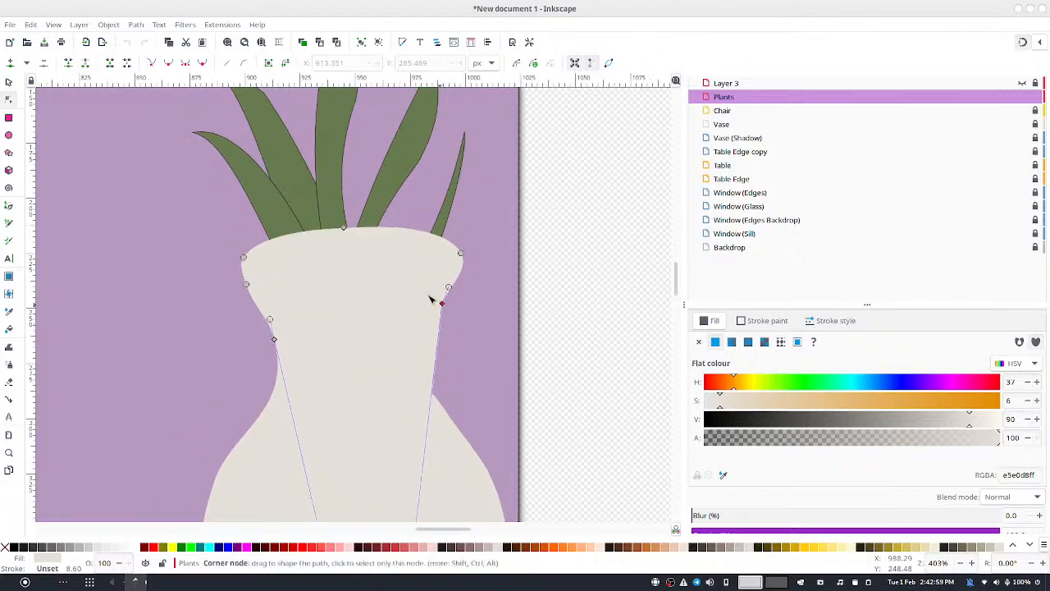
{"action": "left_click", "coordinate": [8, 84]}
{"action": "double_click", "coordinate": [358, 262]}
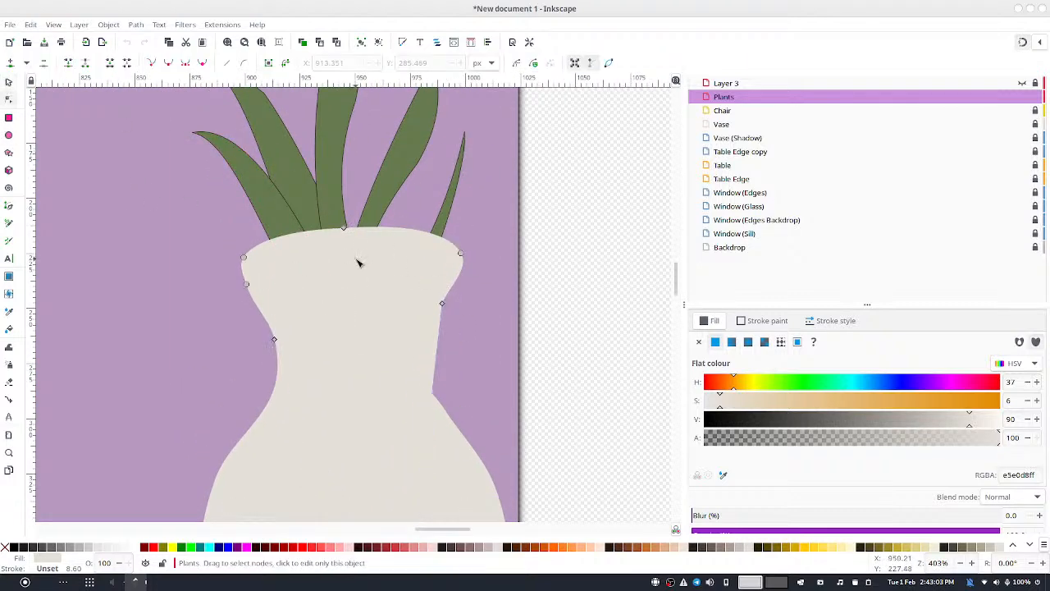
{"action": "left_click", "coordinate": [840, 437]}
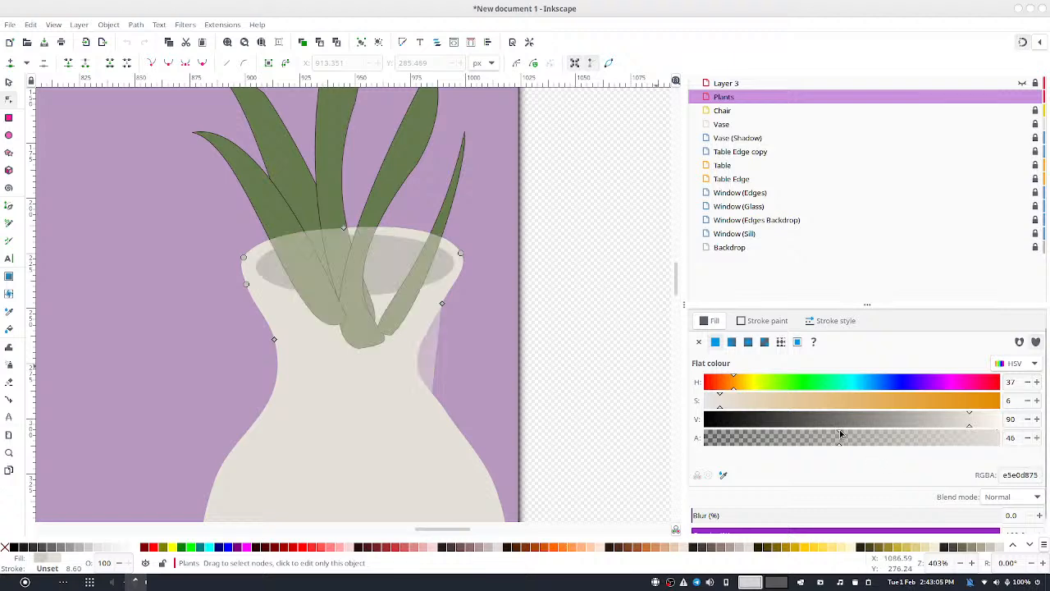
Pull in the two long lower node handles so the vase copy follows the neck, about 101 × 62 px overall
{"action": "left_click", "coordinate": [443, 313]}
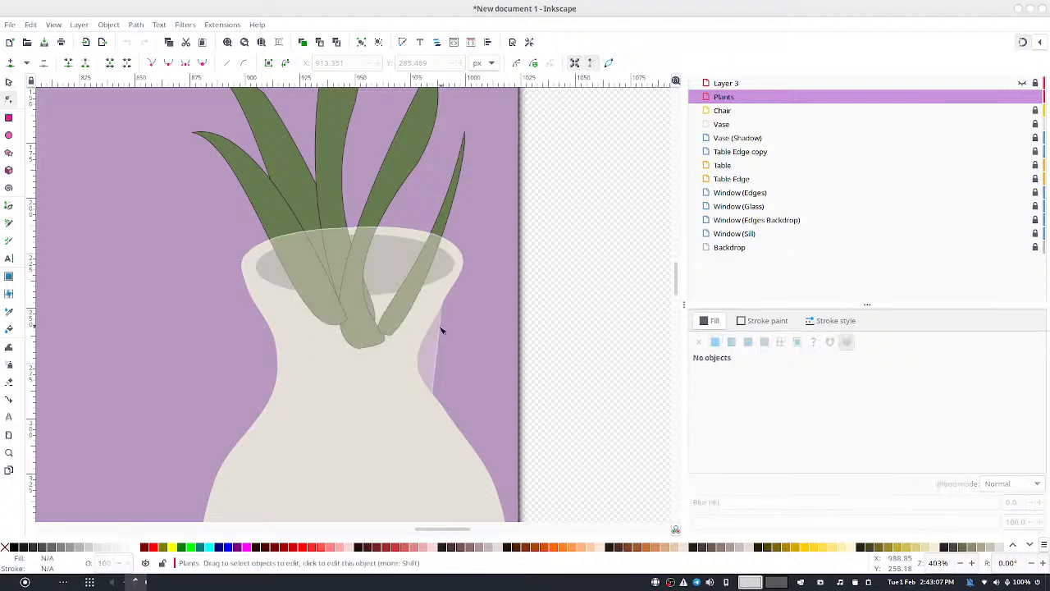
{"action": "left_click", "coordinate": [435, 374]}
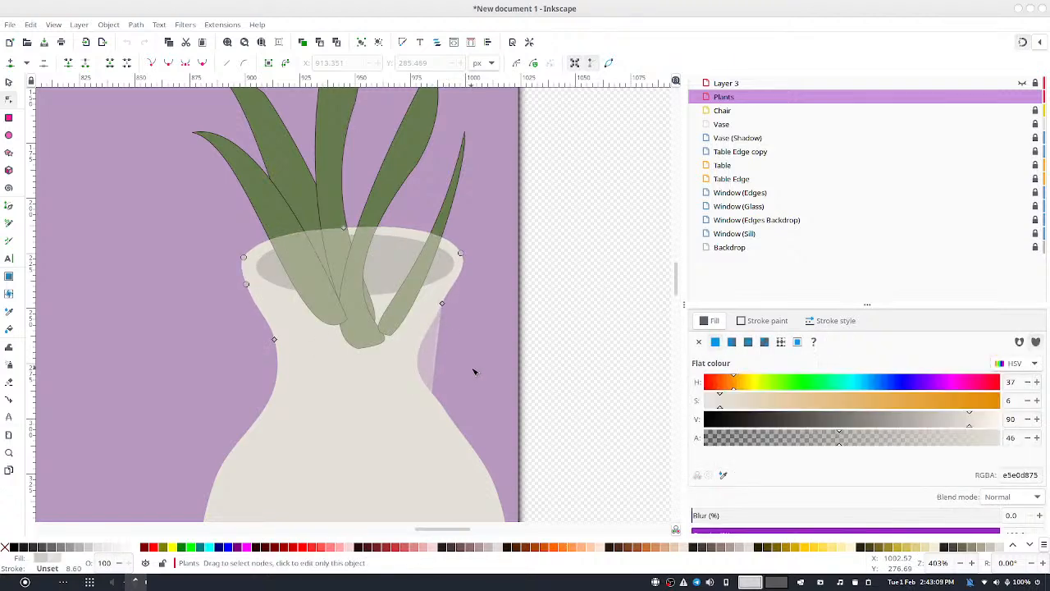
{"action": "left_click", "coordinate": [443, 302]}
{"action": "scroll", "coordinate": [459, 345], "scroll_direction": "down", "scroll_amount": 10}
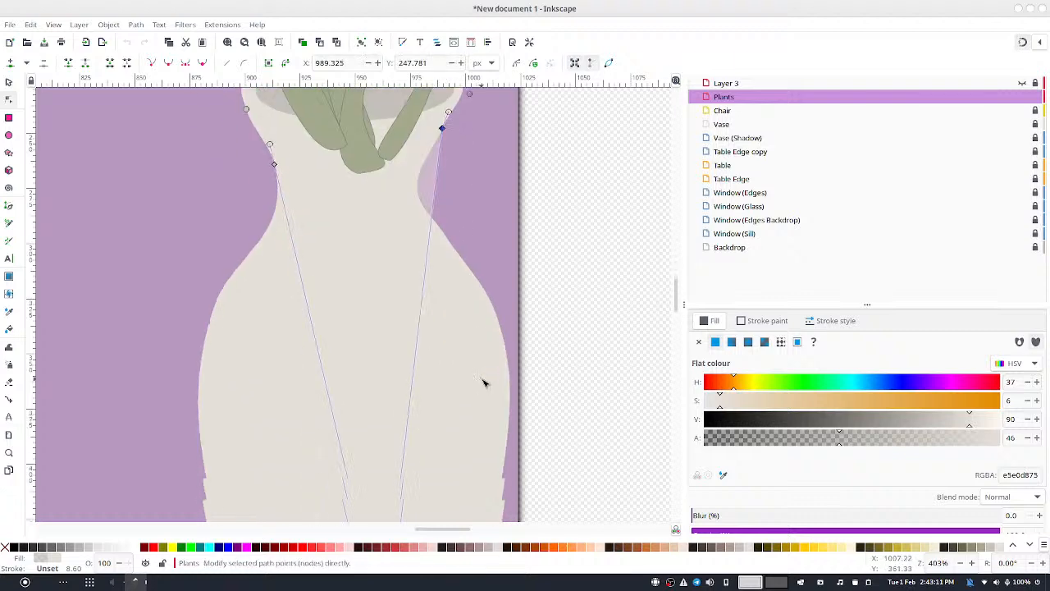
{"action": "scroll", "coordinate": [451, 372], "scroll_direction": "down", "scroll_amount": 3}
{"action": "key", "text": "5"}
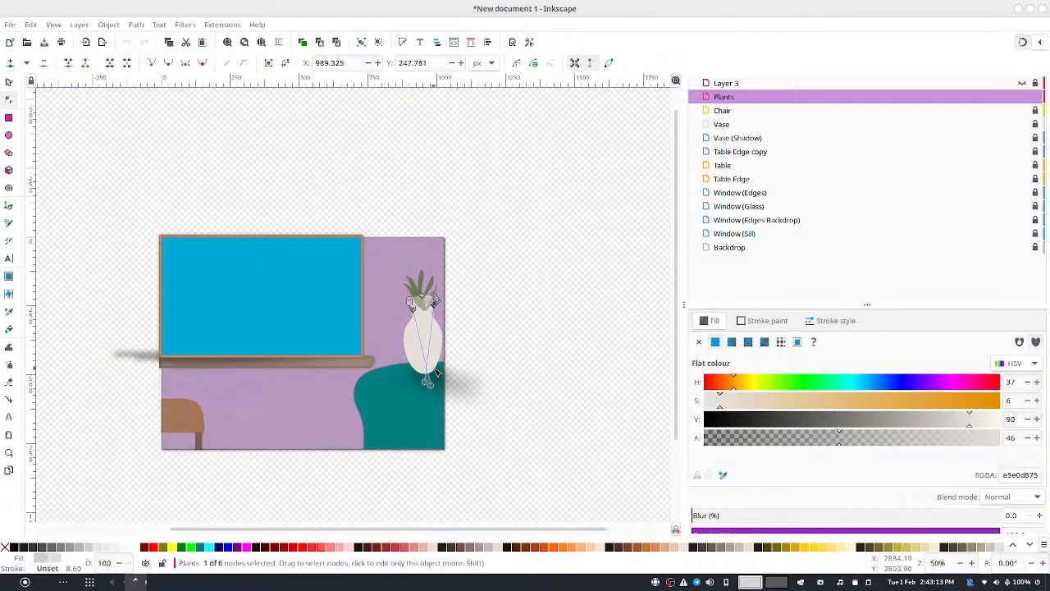
{"action": "key", "text": "1"}
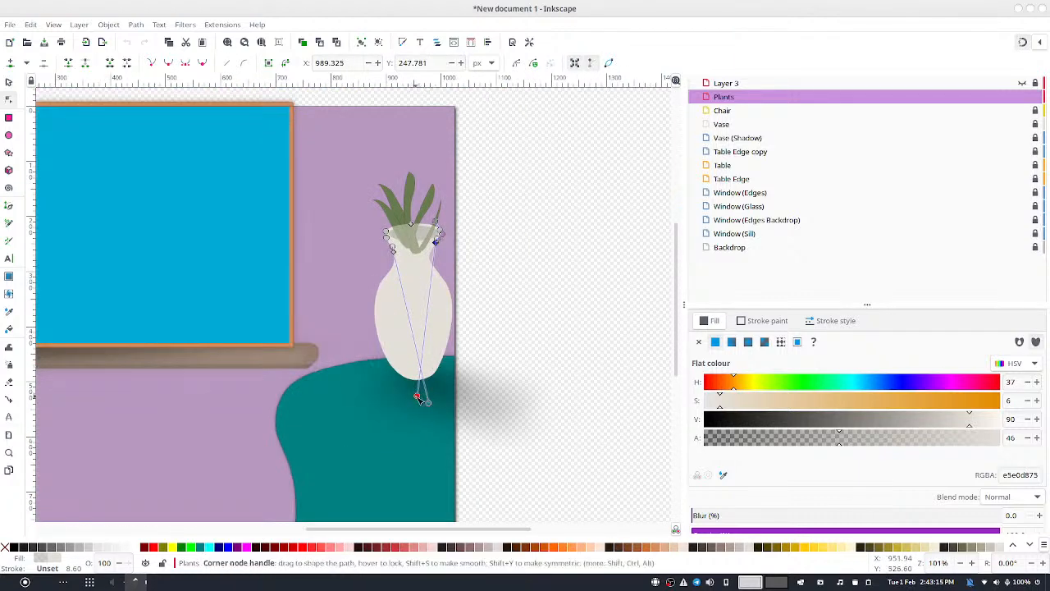
{"action": "left_click_drag", "start_coordinate": [417, 397], "coordinate": [399, 267]}
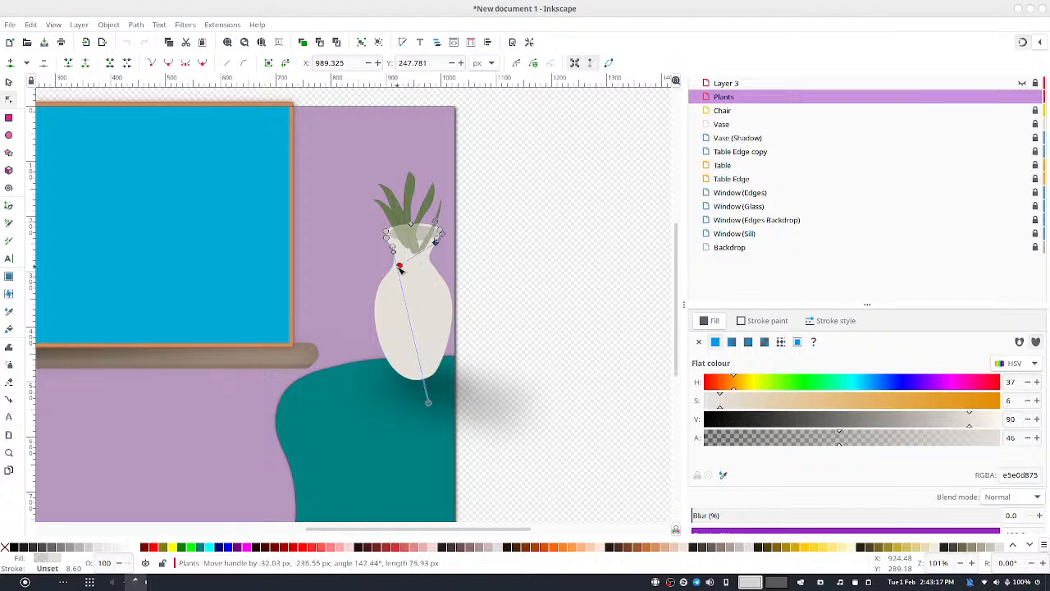
{"action": "left_click_drag", "start_coordinate": [429, 405], "coordinate": [420, 262]}
{"action": "left_click", "coordinate": [9, 82]}
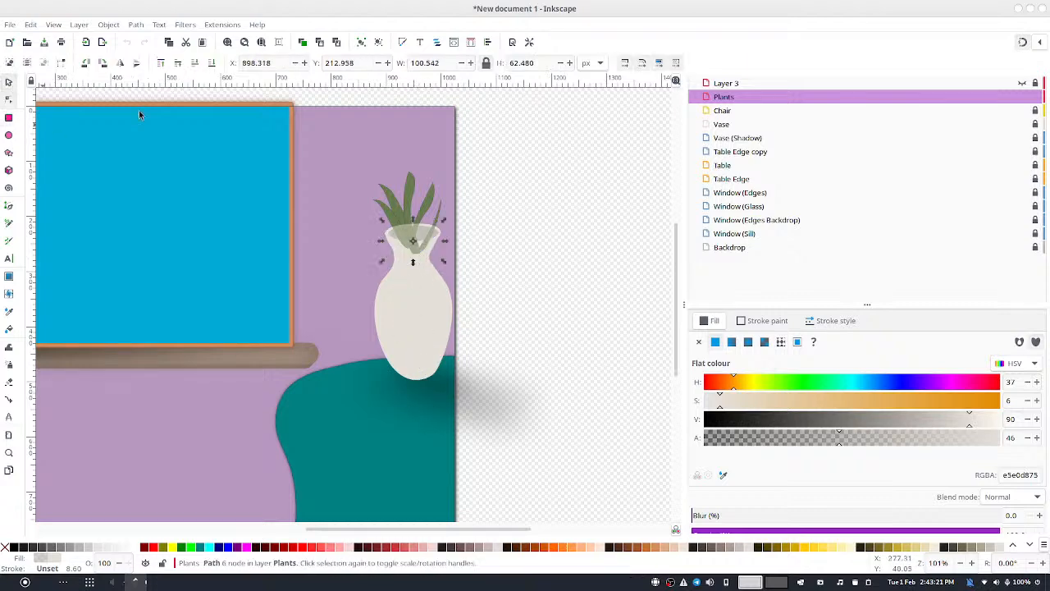
Unlock the Vase layer and lock the Plants layer to reach the vase's mouth ellipse
{"action": "scroll", "coordinate": [439, 267], "scroll_direction": "up", "scroll_amount": 4}
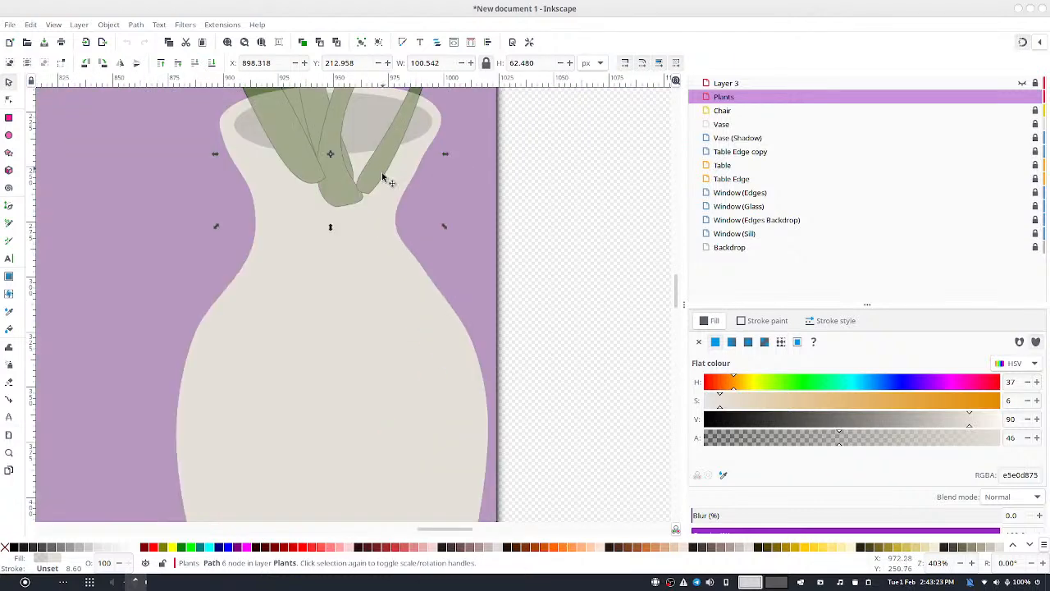
{"action": "left_click_drag", "start_coordinate": [382, 176], "coordinate": [413, 305]}
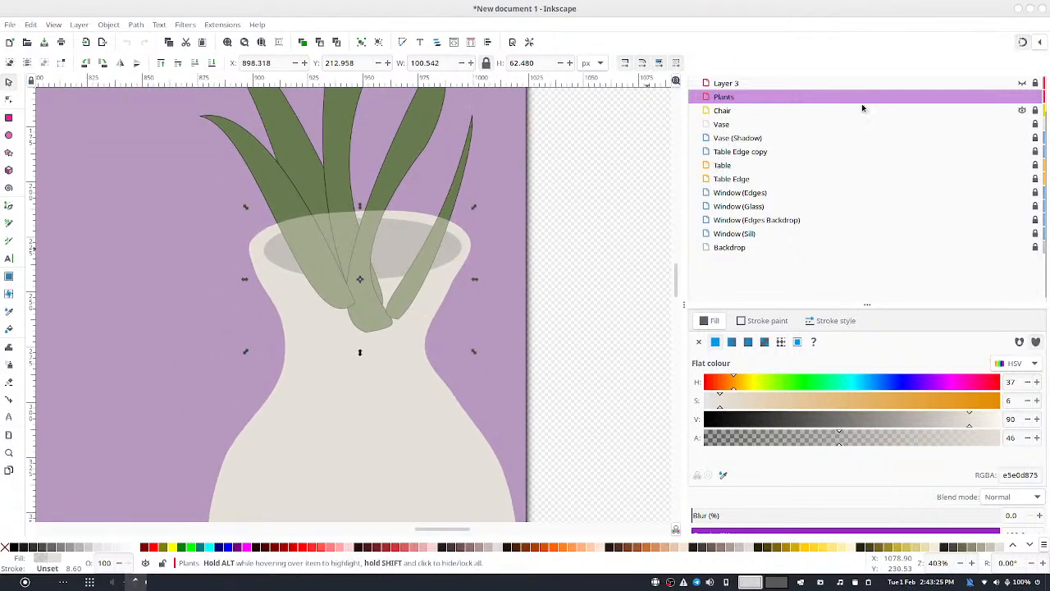
{"action": "left_click", "coordinate": [738, 127]}
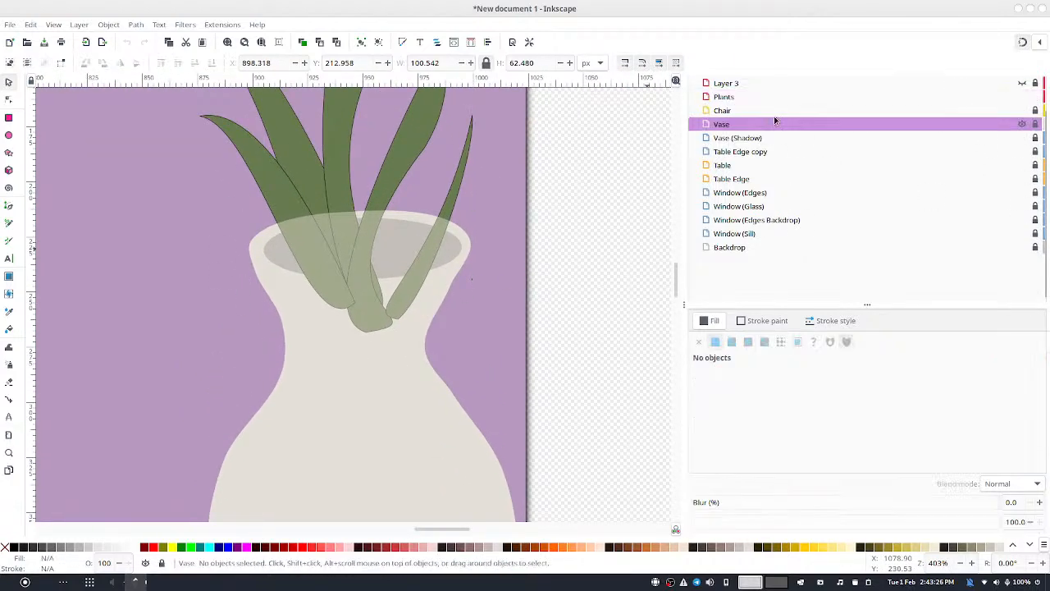
{"action": "left_click", "coordinate": [1035, 124]}
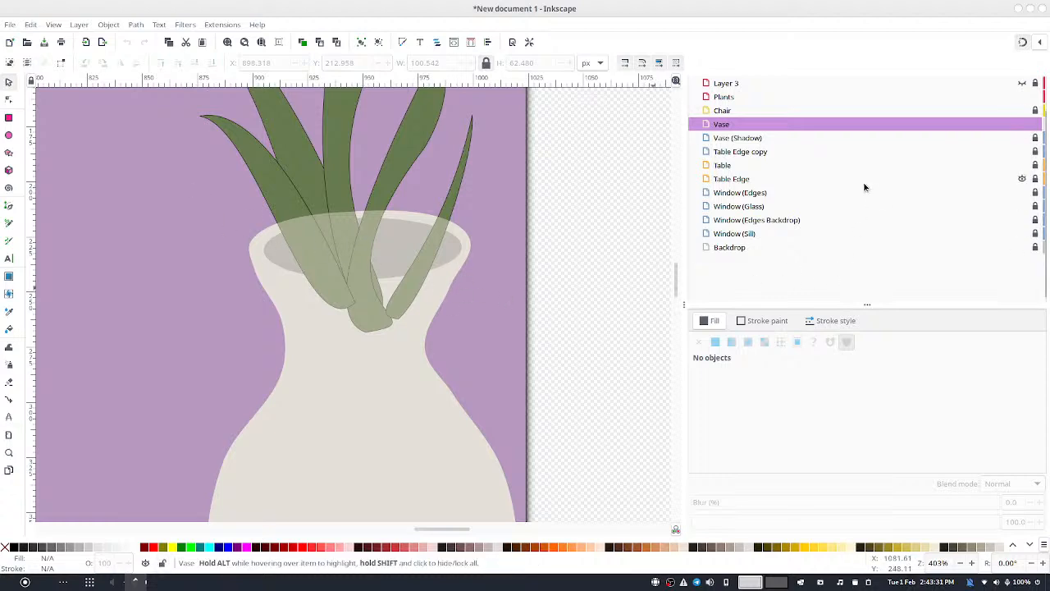
{"action": "left_click", "coordinate": [417, 235]}
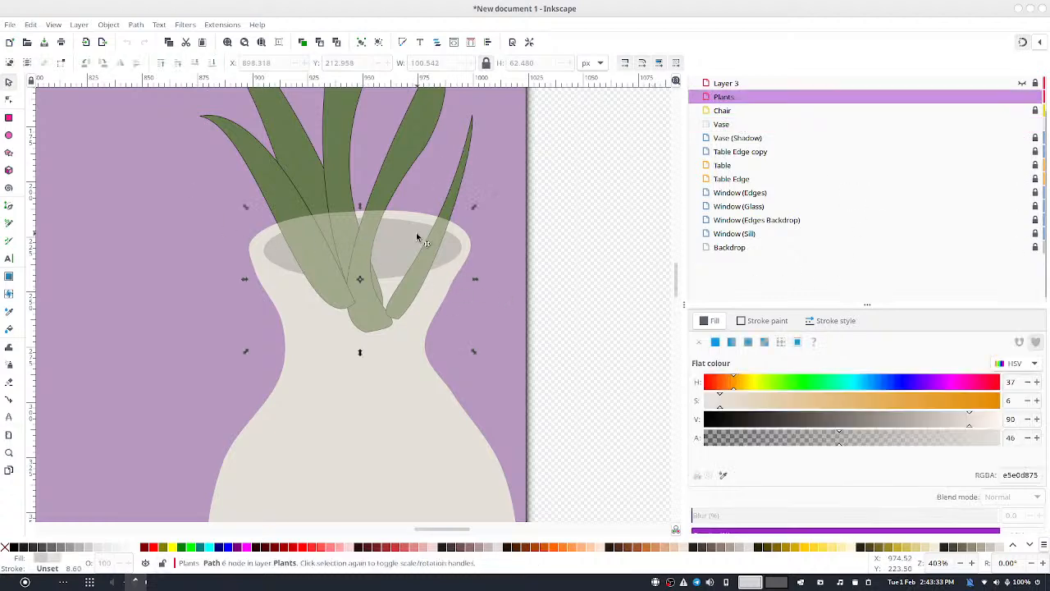
{"action": "left_click", "coordinate": [1035, 98]}
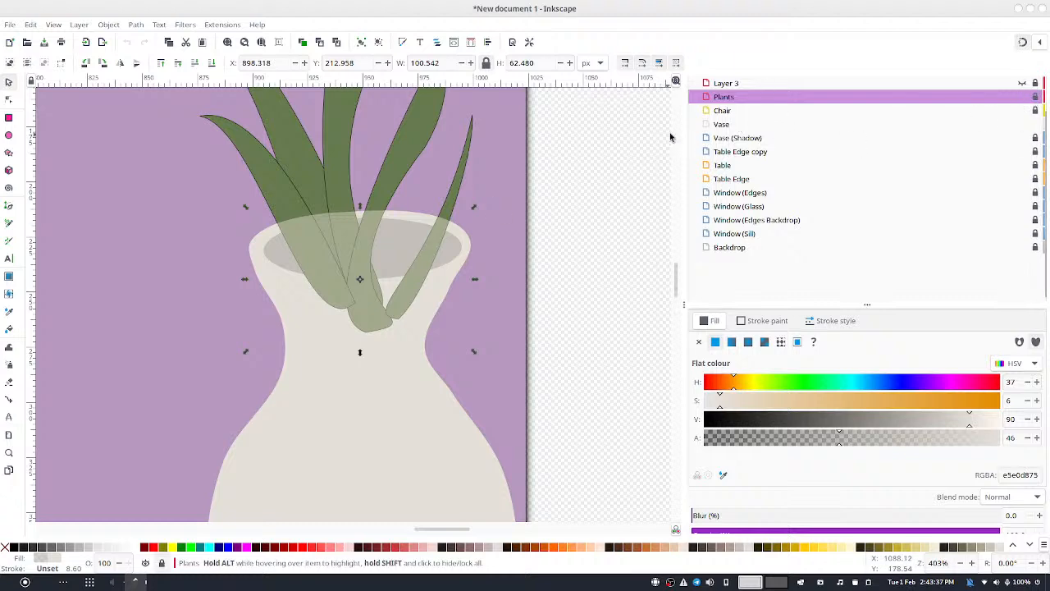
Copy the grey mouth ellipse from the Vase layer into the Plants layer, exactly over the original
{"action": "left_click", "coordinate": [748, 125]}
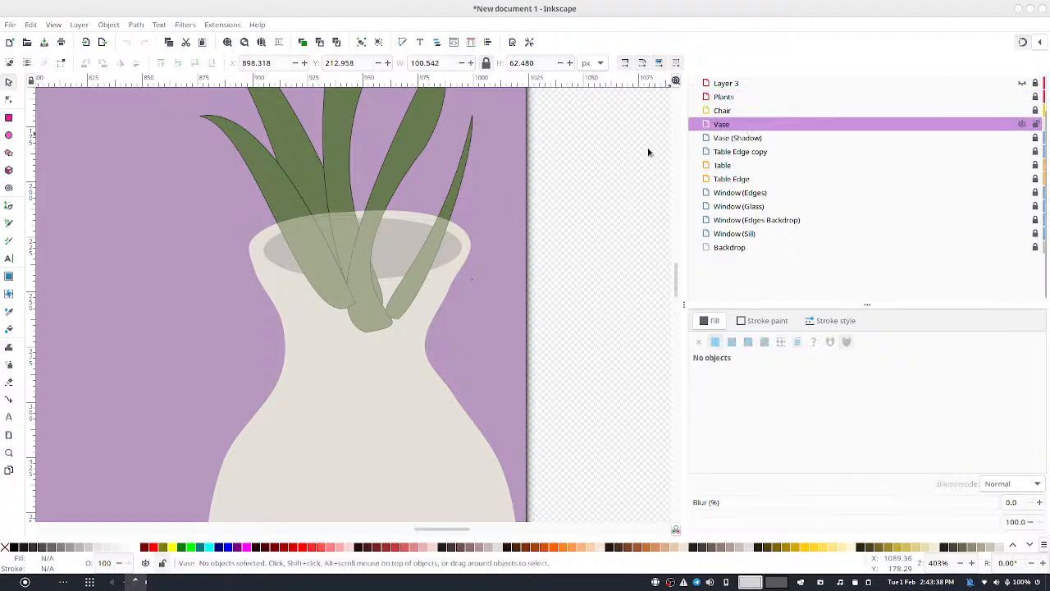
{"action": "left_click", "coordinate": [422, 246]}
{"action": "key", "text": "ctrl+c"}
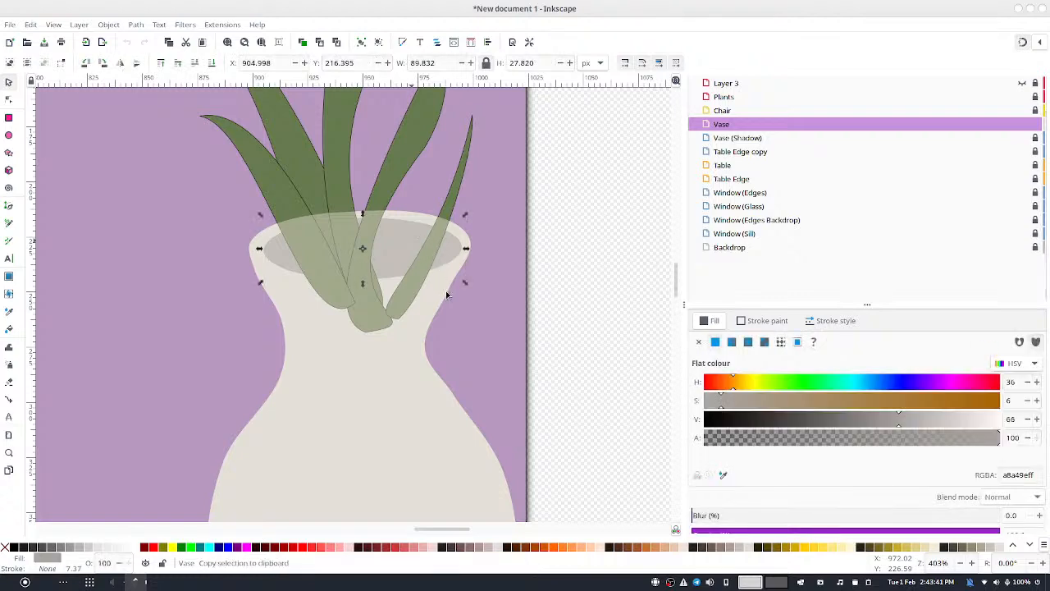
{"action": "left_click", "coordinate": [1035, 125]}
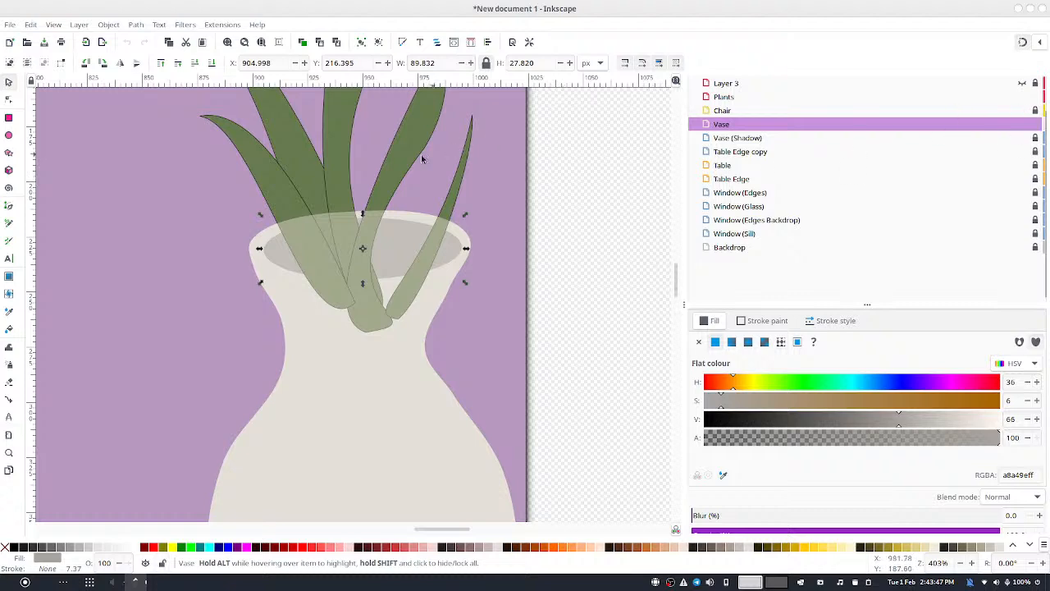
{"action": "key", "text": "ctrl+z"}
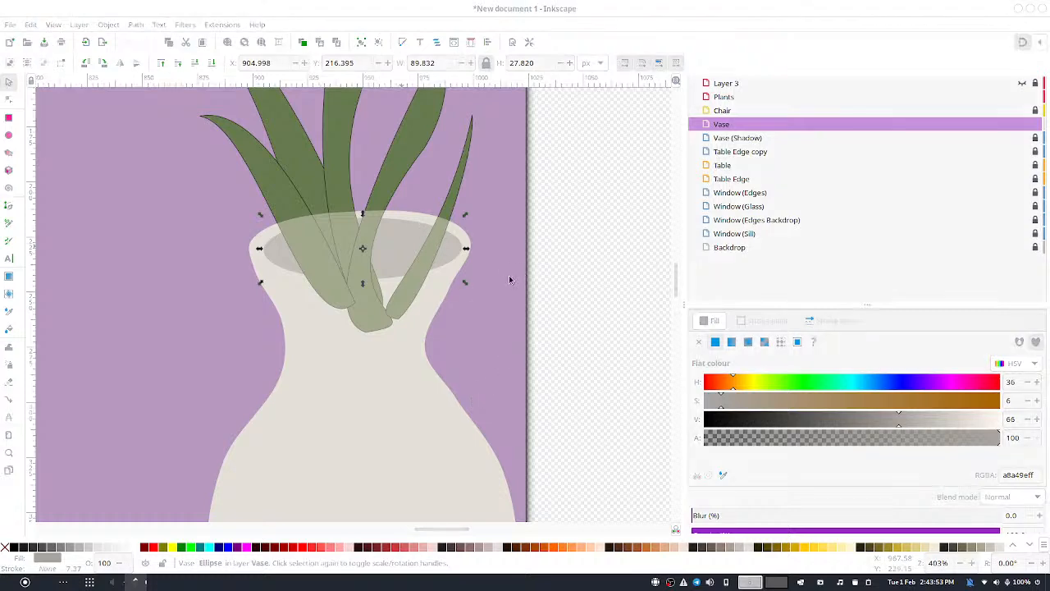
{"action": "key", "text": "shift+Page_Up"}
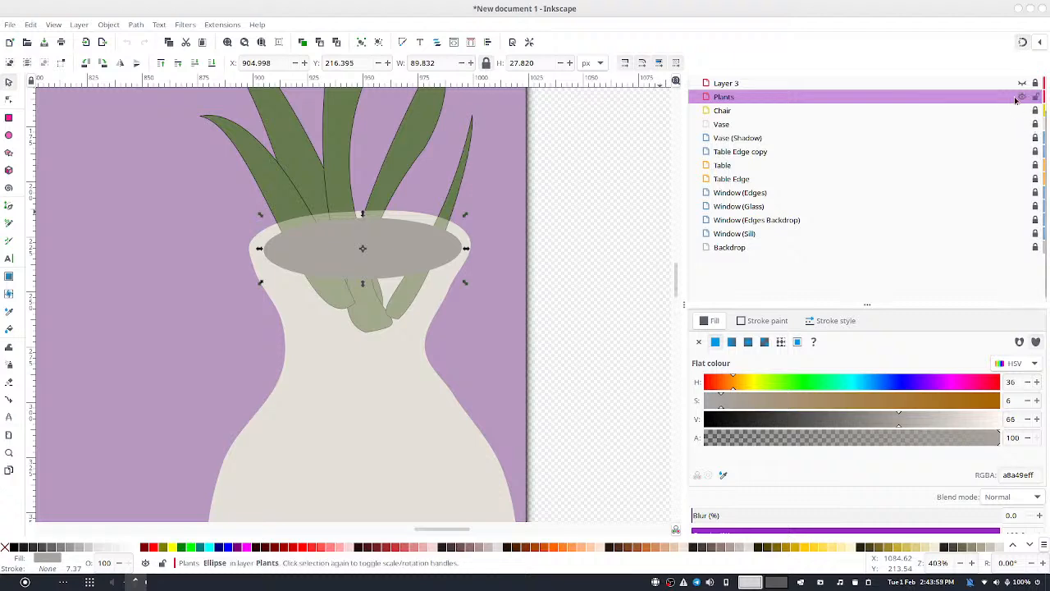
Restore the neck piece on the Plants layer to a fill alpha of 100
{"action": "left_click", "coordinate": [1011, 100]}
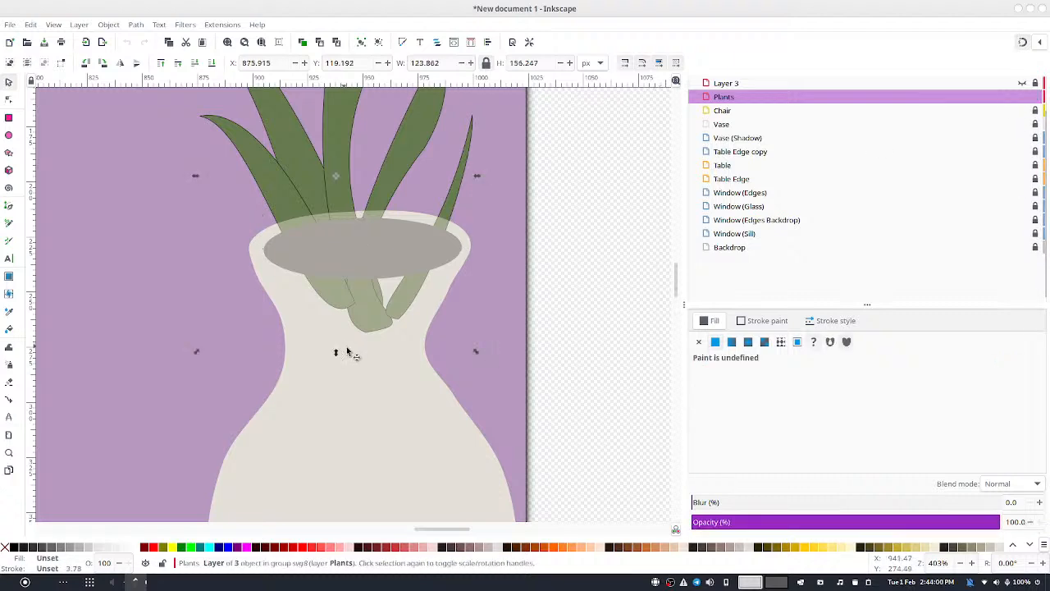
{"action": "left_click", "coordinate": [531, 298]}
{"action": "left_click", "coordinate": [400, 327]}
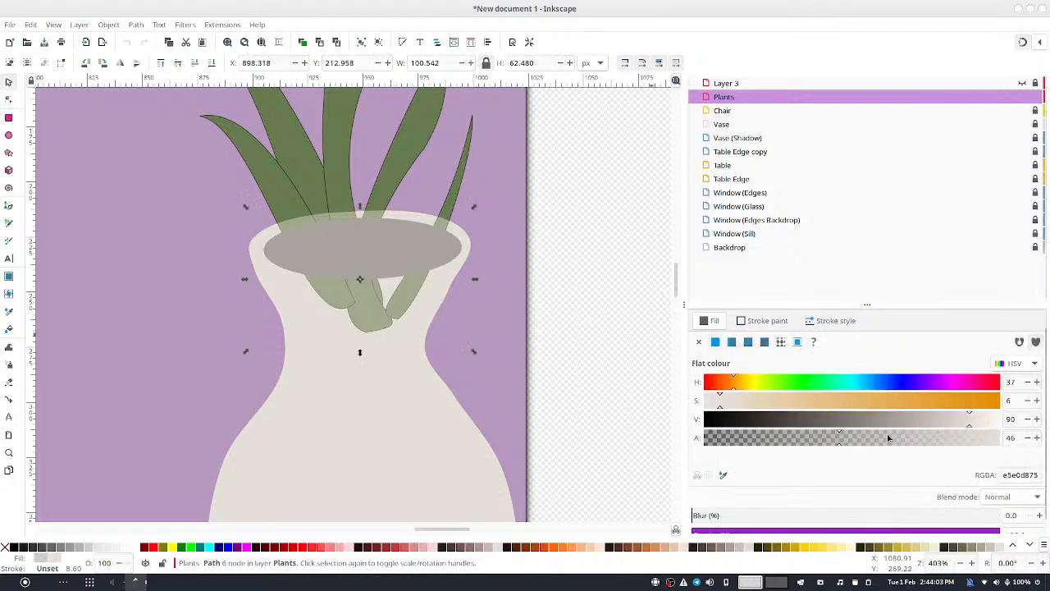
{"action": "key", "text": "Home"}
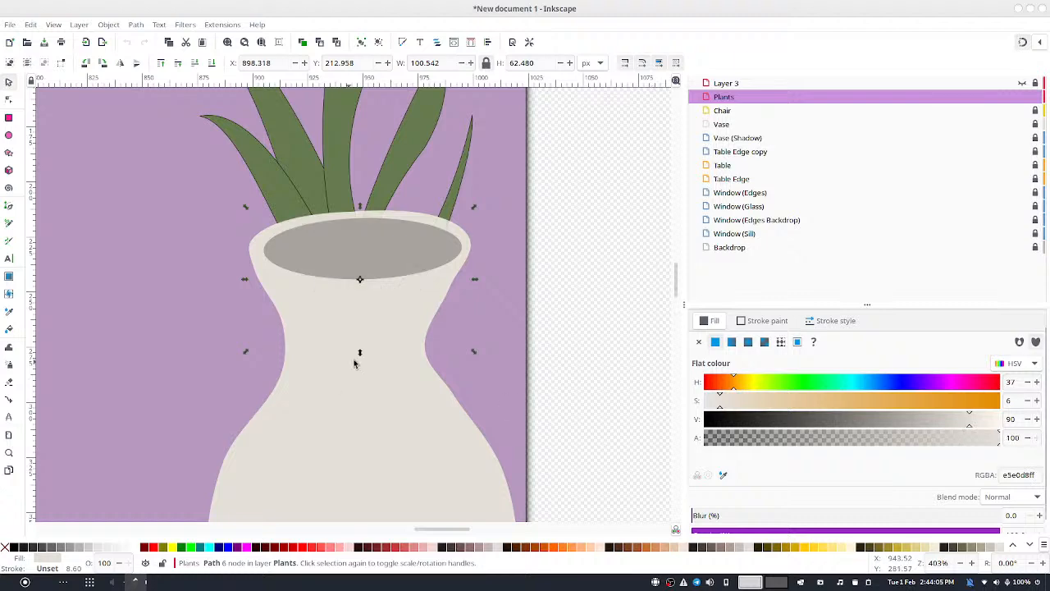
Subtract the mouth ellipse copy from the neck piece with a path Difference to open the vase mouth
{"action": "left_click", "coordinate": [365, 234]}
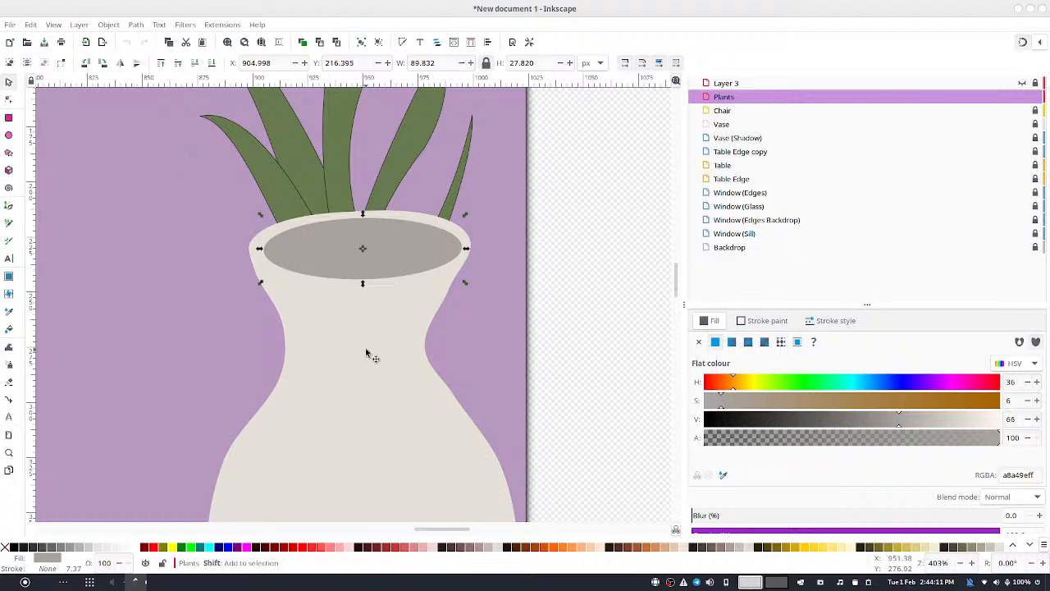
{"action": "left_click", "coordinate": [376, 322], "text": "shift"}
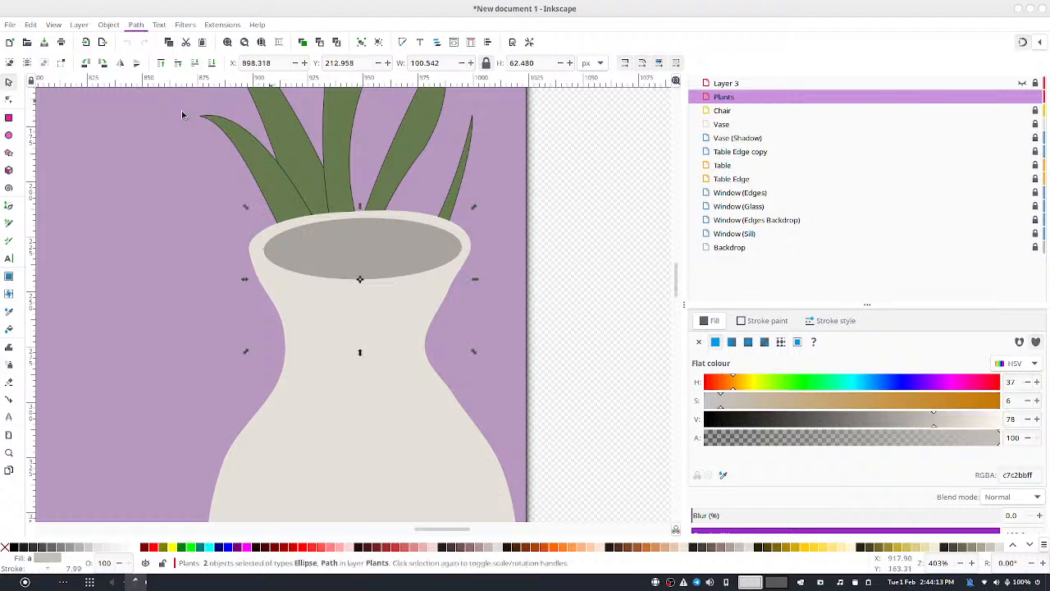
{"action": "left_click", "coordinate": [541, 194]}
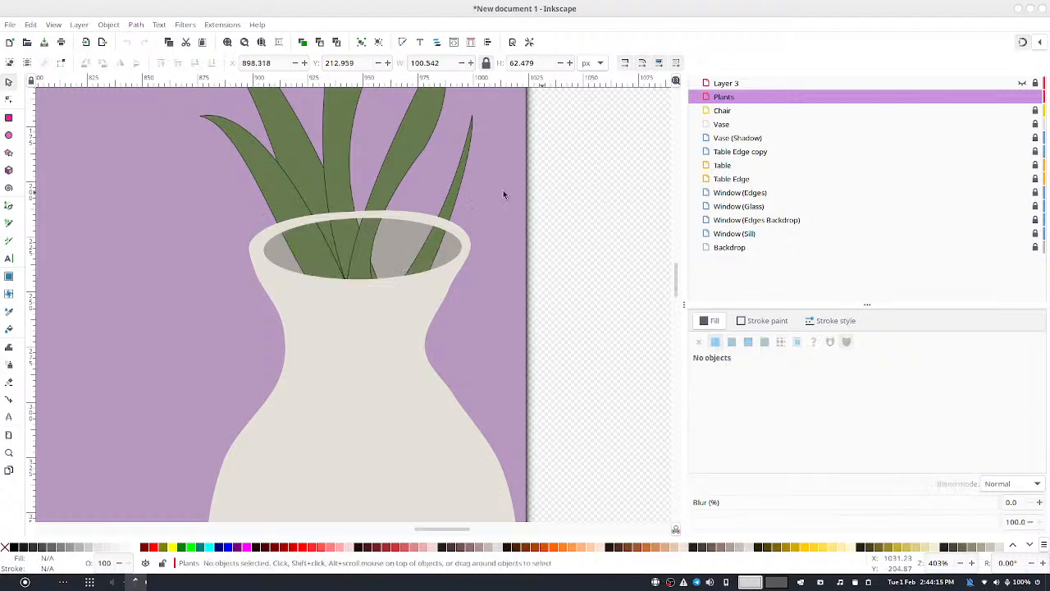
Give the neck piece on the Plants layer a linear gradient fill that fades from opaque beige to transparent
{"action": "left_click", "coordinate": [447, 226]}
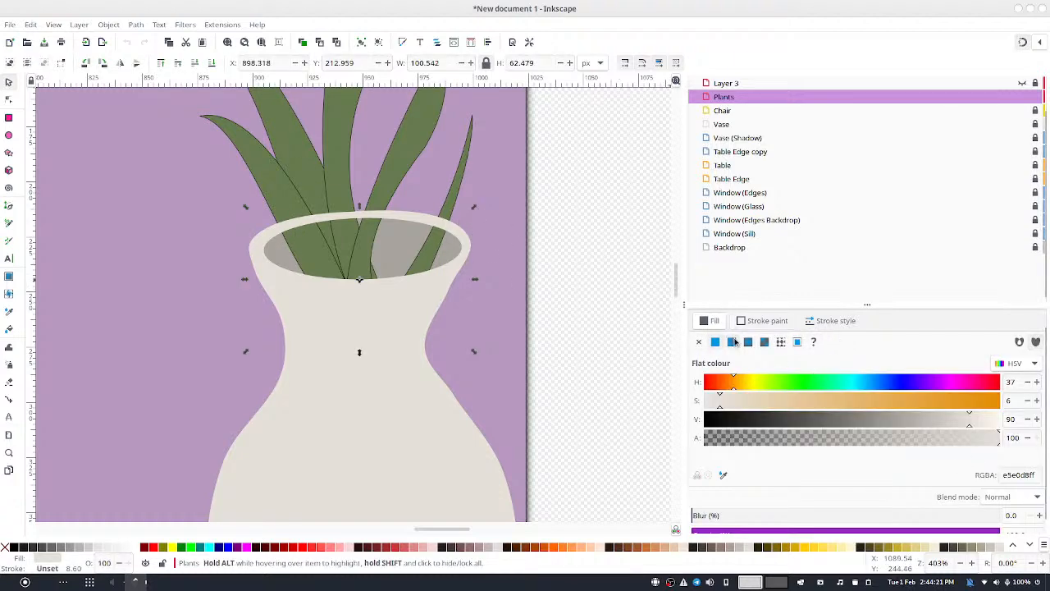
{"action": "left_click", "coordinate": [733, 341]}
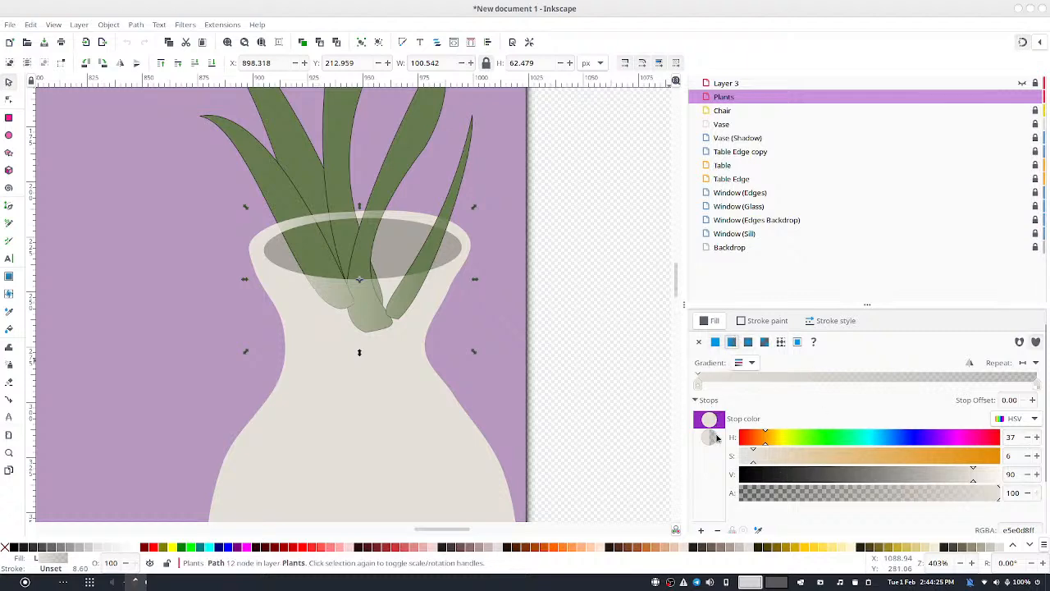
{"action": "left_click", "coordinate": [712, 437]}
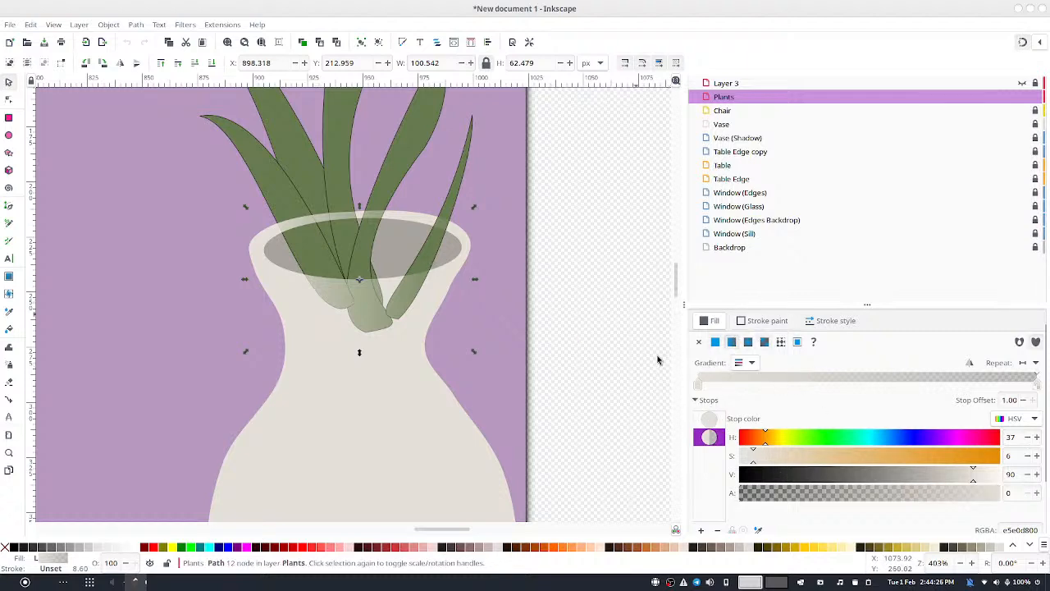
Orient the neck piece's gradient vertically, with its opaque end near the front rim and its transparent end inside the vase mouth
{"action": "double_click", "coordinate": [446, 280]}
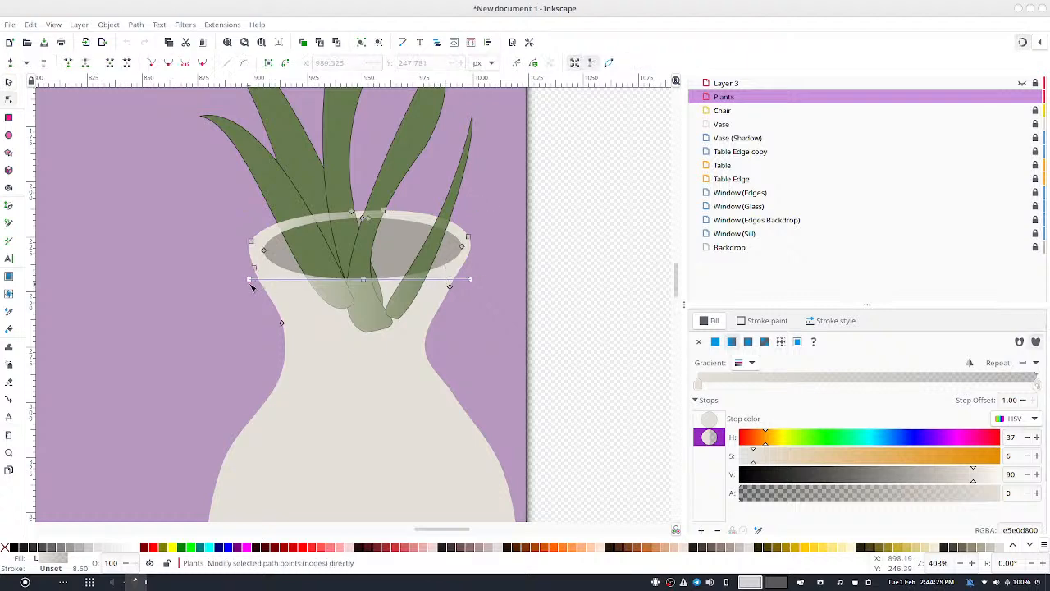
{"action": "left_click_drag", "start_coordinate": [250, 280], "coordinate": [379, 317]}
{"action": "left_click_drag", "start_coordinate": [469, 282], "coordinate": [375, 239]}
{"action": "left_click_drag", "start_coordinate": [377, 313], "coordinate": [373, 277]}
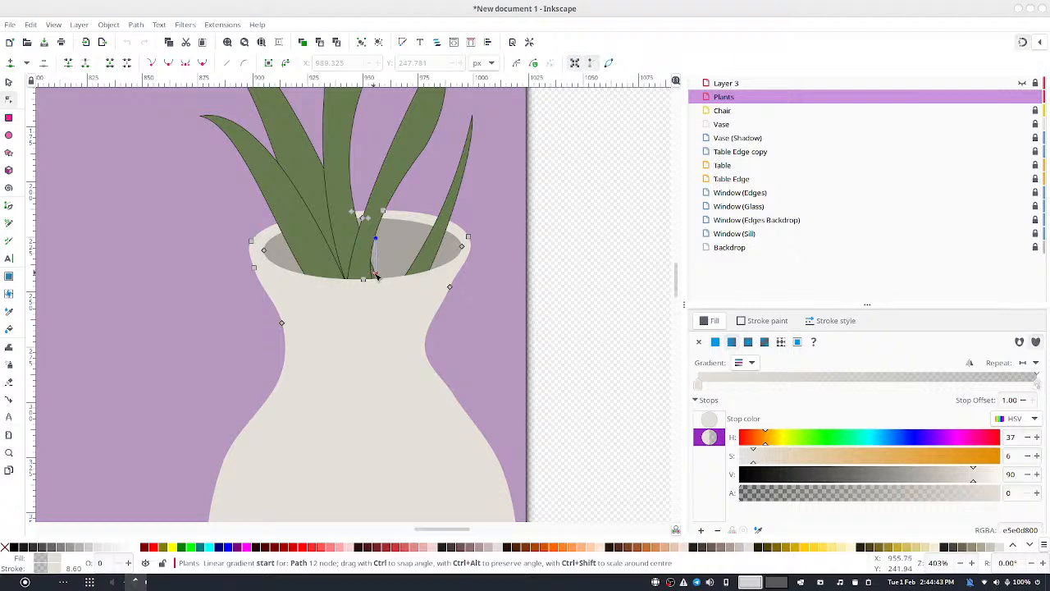
{"action": "left_click_drag", "start_coordinate": [375, 276], "coordinate": [374, 273]}
{"action": "left_click", "coordinate": [374, 273]}
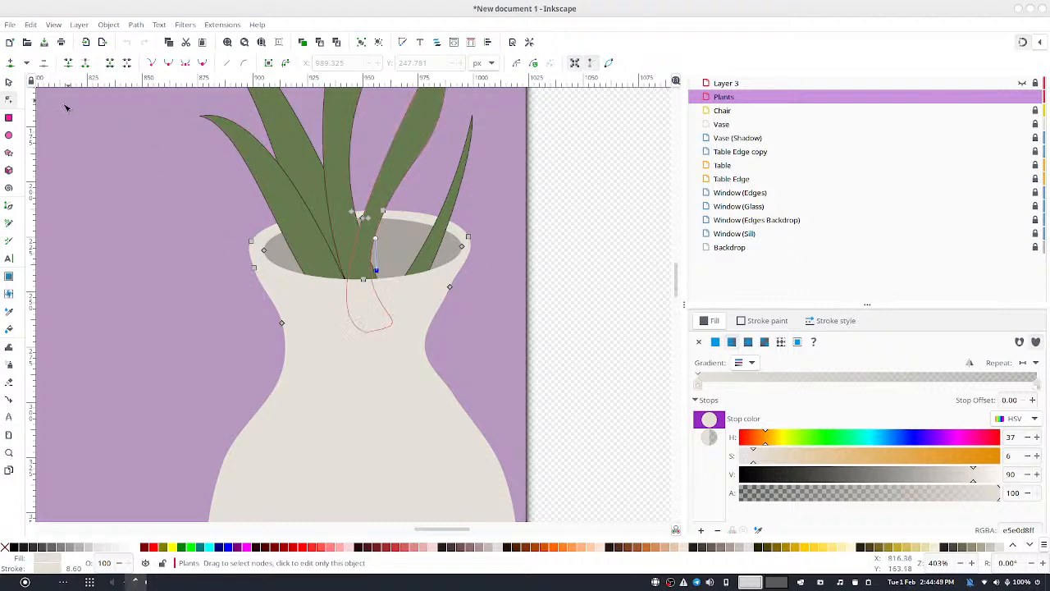
{"action": "left_click", "coordinate": [8, 82]}
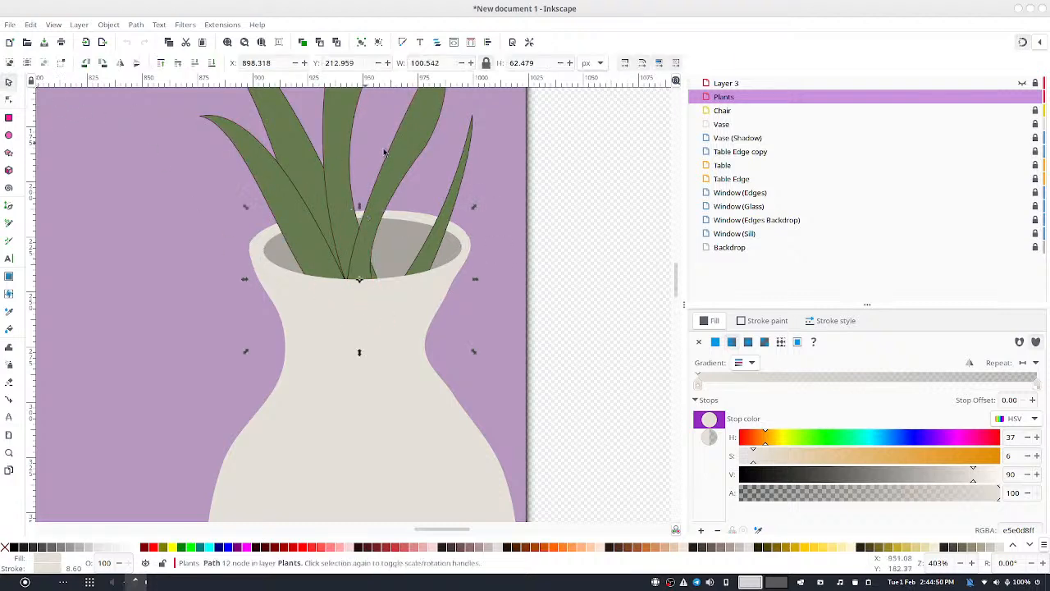
{"action": "left_click", "coordinate": [546, 205]}
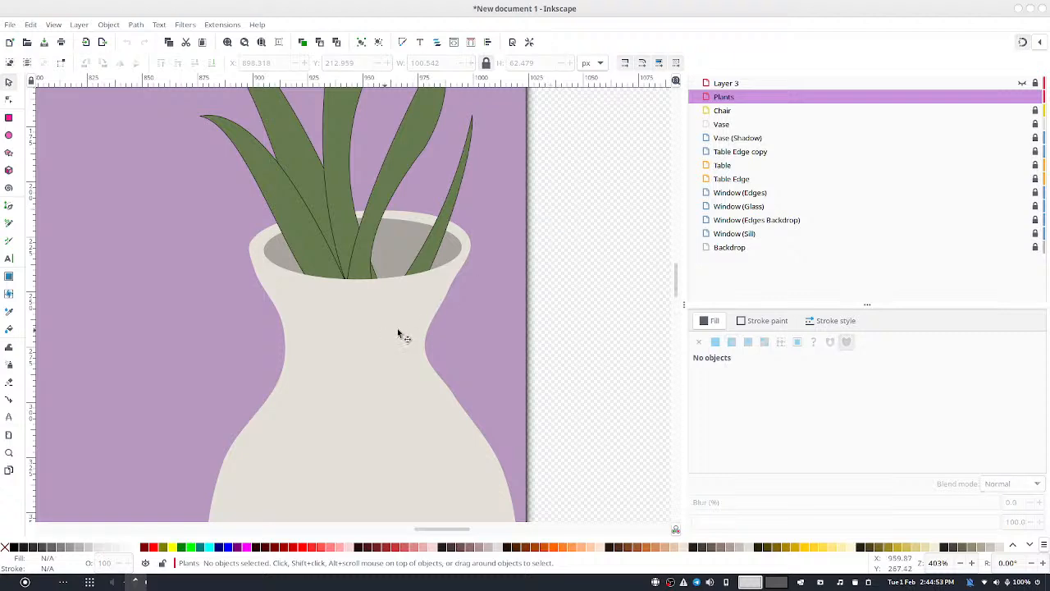
Lock the Vase layer so that only the Plants layer stays editable
{"action": "scroll", "coordinate": [493, 278], "scroll_direction": "down", "scroll_amount": 4}
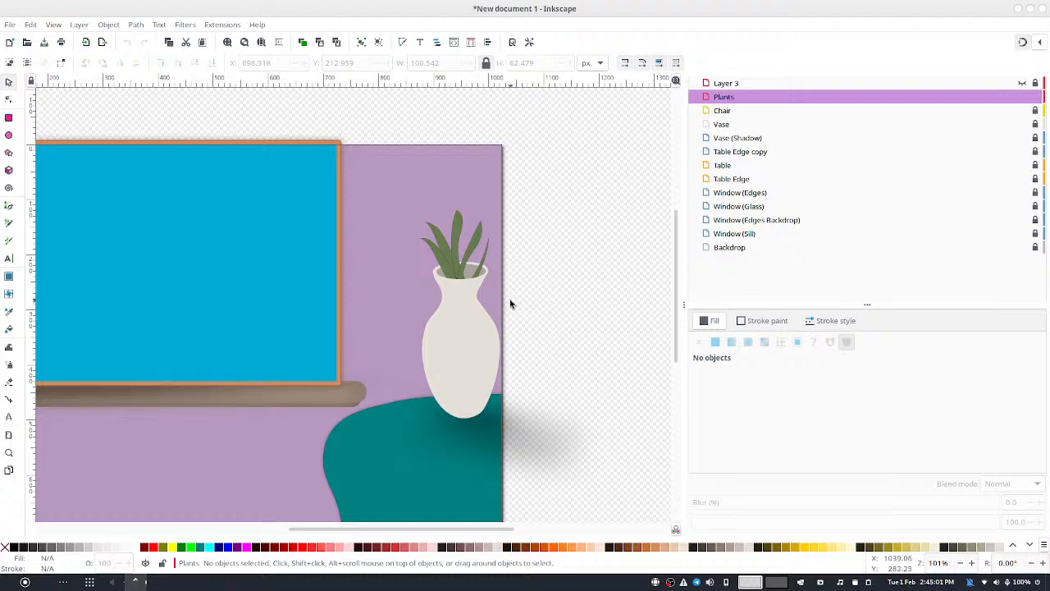
{"action": "scroll", "coordinate": [495, 325], "scroll_direction": "up", "scroll_amount": 4}
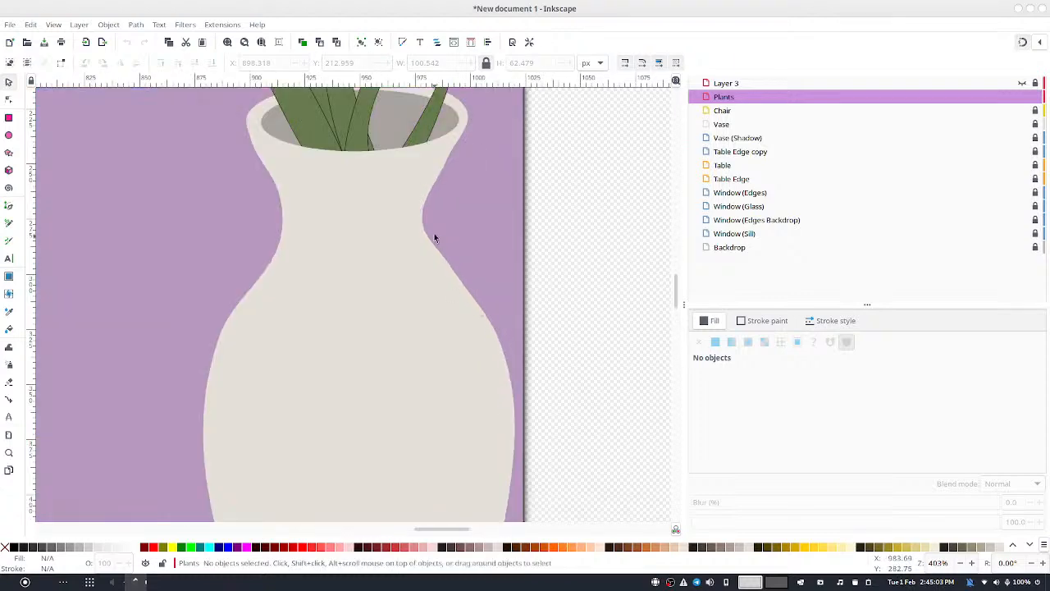
{"action": "scroll", "coordinate": [434, 237], "scroll_direction": "up", "scroll_amount": 5}
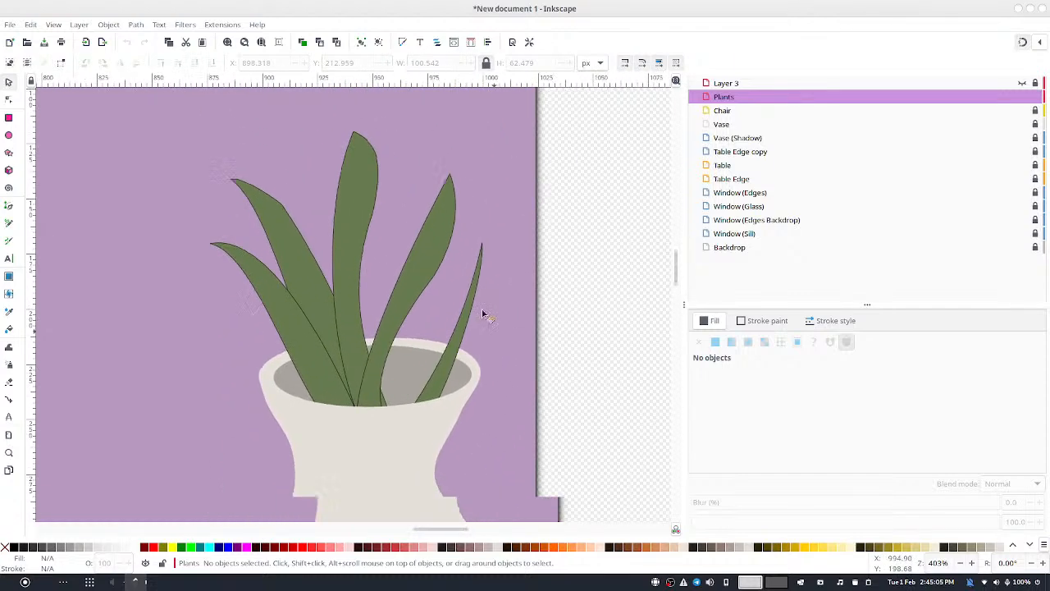
{"action": "left_click_drag", "start_coordinate": [482, 313], "coordinate": [469, 289]}
{"action": "left_click", "coordinate": [1035, 124]}
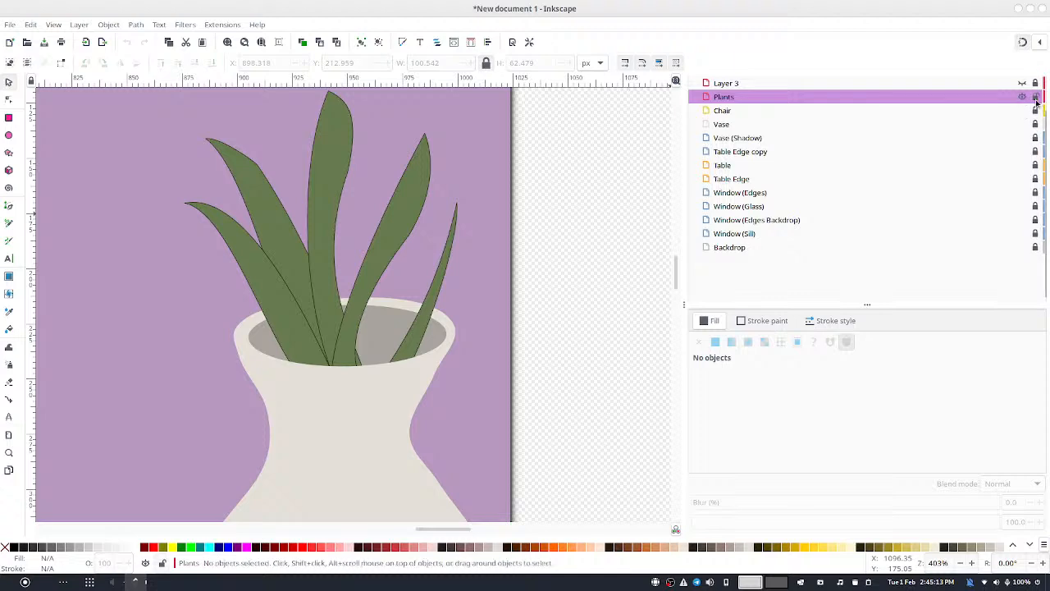
Duplicate the group of five leaves and mirror the copy horizontally
{"action": "left_click", "coordinate": [413, 214]}
{"action": "key", "text": "Home"}
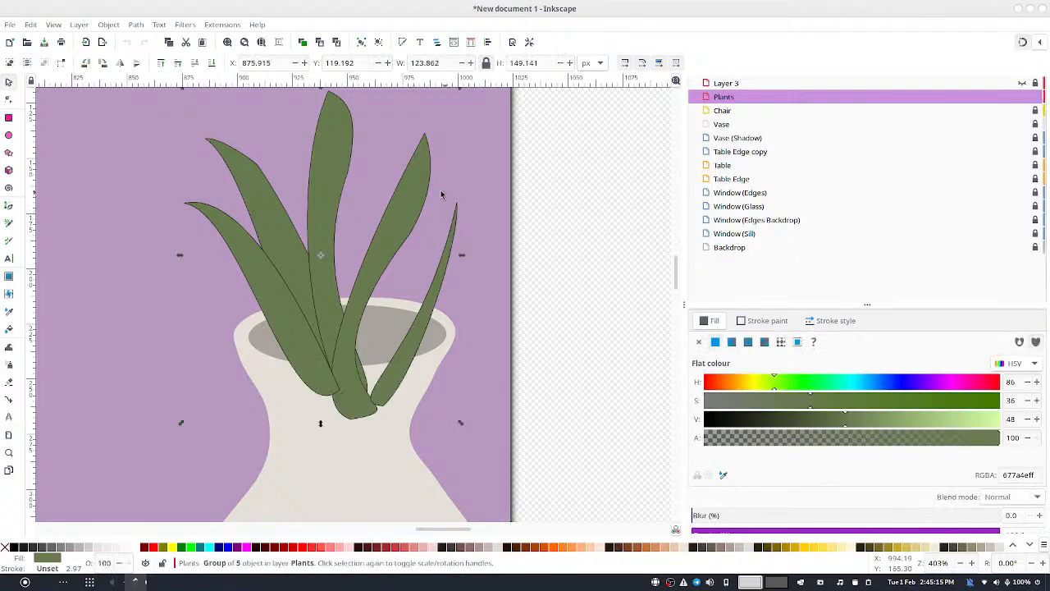
{"action": "left_click", "coordinate": [120, 63]}
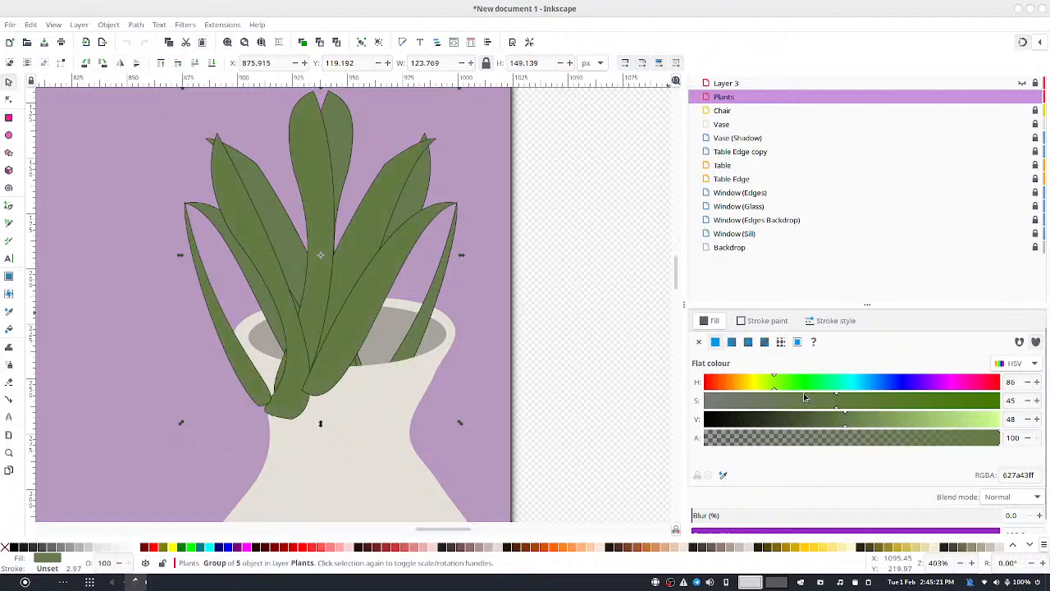
Try a brighter fill on the mirrored leaf group, stepping its HSV value down to 55
{"action": "left_click_drag", "start_coordinate": [894, 416], "coordinate": [890, 426]}
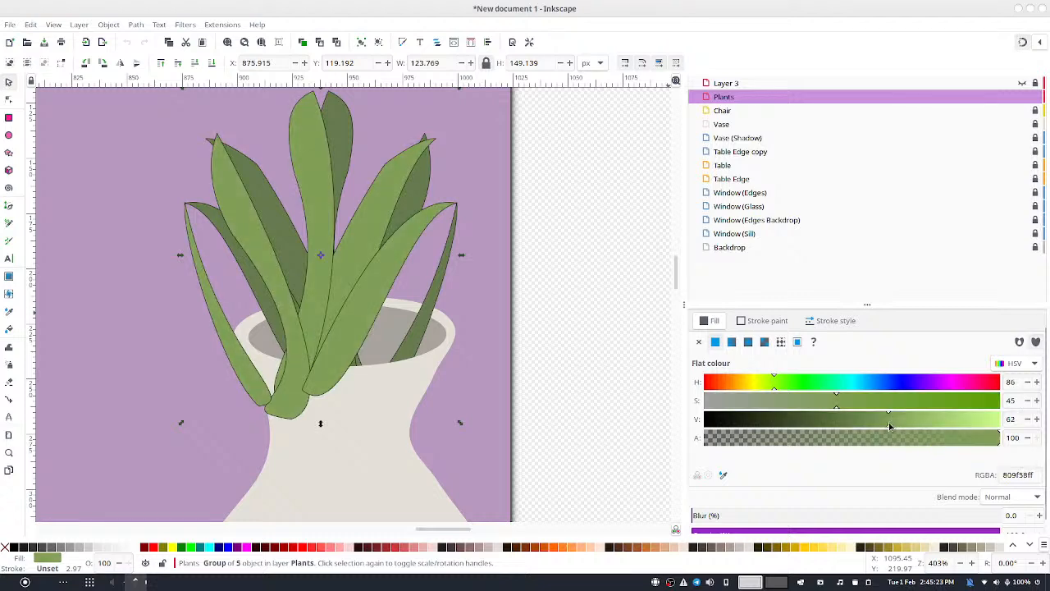
{"action": "left_click", "coordinate": [1026, 421]}
{"action": "left_click", "coordinate": [1027, 421]}
{"action": "left_click", "coordinate": [1026, 421]}
{"action": "left_click", "coordinate": [1026, 420]}
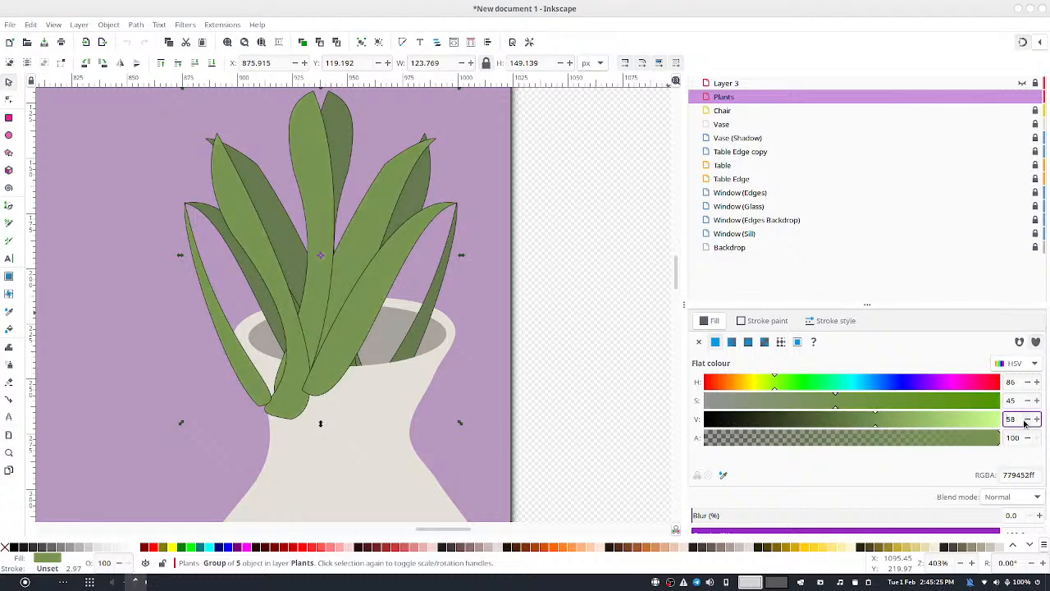
{"action": "left_click", "coordinate": [1026, 421]}
{"action": "left_click", "coordinate": [1027, 421]}
{"action": "left_click", "coordinate": [1026, 421]}
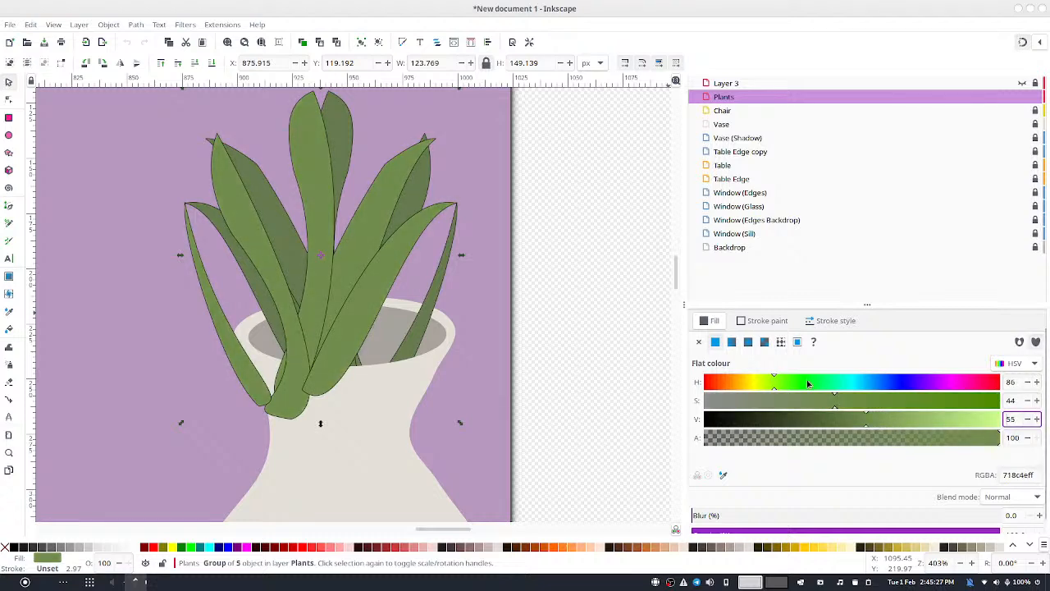
Lighten the mirrored leaf group's flat green fill to an HSV value of 76
{"action": "mouse_move", "coordinate": [769, 383]}
{"action": "left_mouse_down"}
{"action": "mouse_move", "coordinate": [798, 383]}
{"action": "mouse_move", "coordinate": [777, 385]}
{"action": "left_mouse_up"}
{"action": "mouse_move", "coordinate": [936, 424]}
{"action": "left_mouse_down"}
{"action": "mouse_move", "coordinate": [916, 421]}
{"action": "mouse_move", "coordinate": [925, 423]}
{"action": "left_mouse_up"}
{"action": "left_click", "coordinate": [1038, 420]}
{"action": "left_click", "coordinate": [1038, 420]}
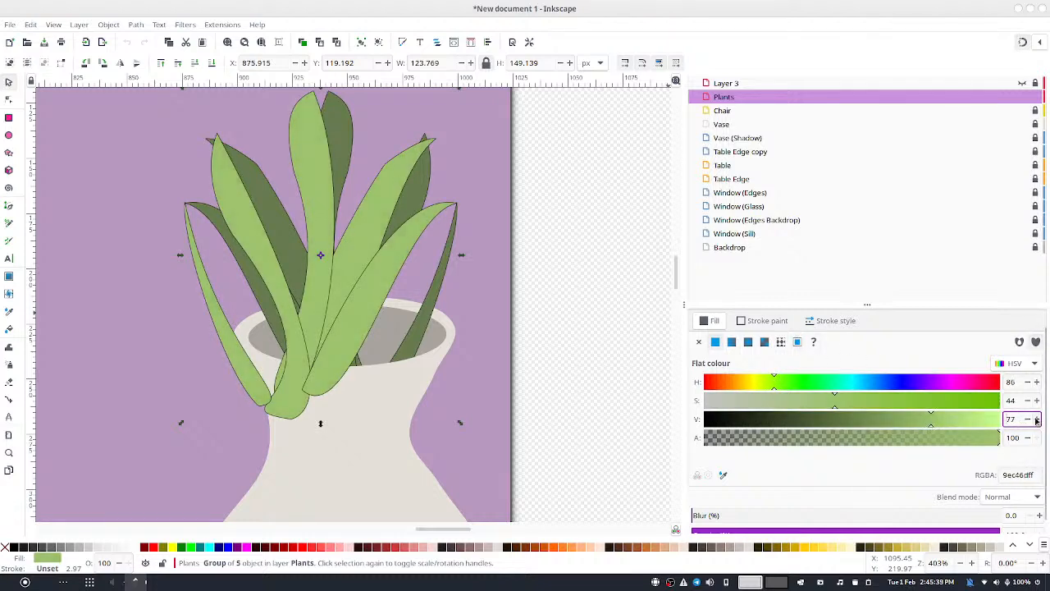
{"action": "left_click", "coordinate": [1030, 422]}
Change the mirrored leaves to a radial gradient fill, with the outer stop at alpha 100 and an HSV value of 48
{"action": "left_click", "coordinate": [749, 342]}
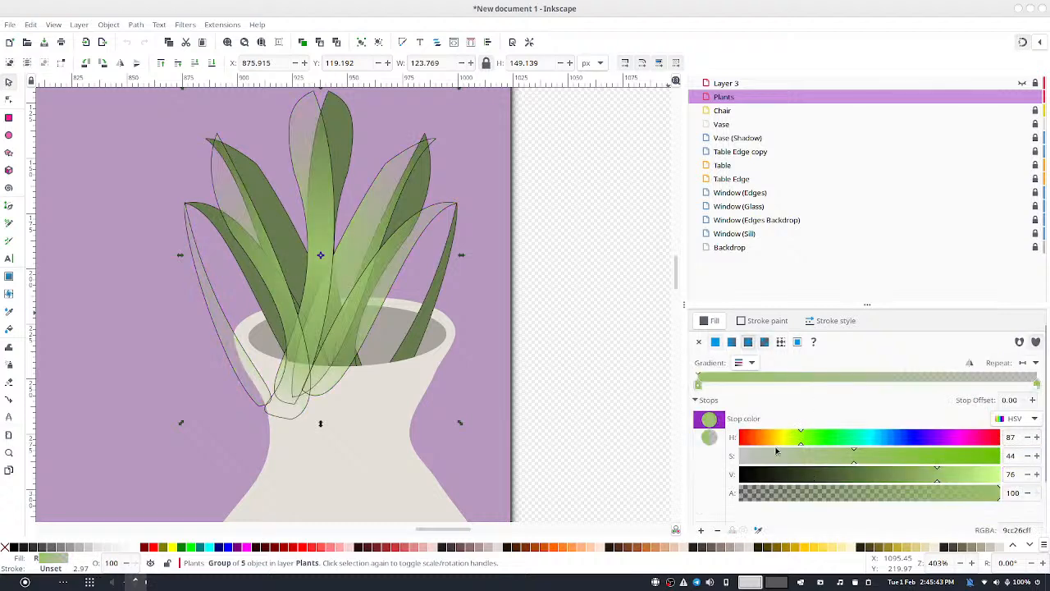
{"action": "left_click", "coordinate": [710, 438]}
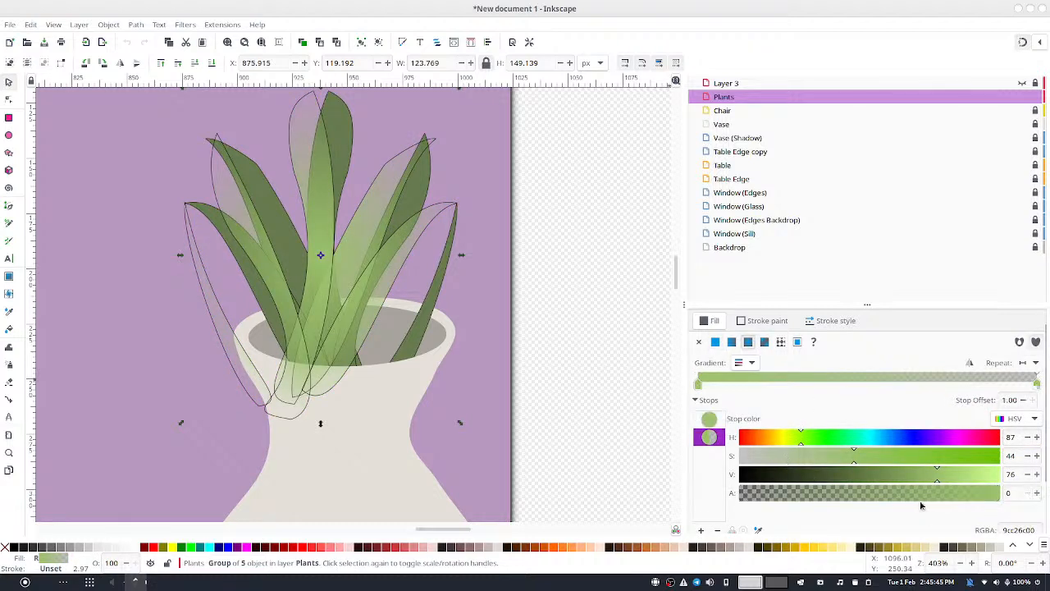
{"action": "left_click_drag", "start_coordinate": [927, 494], "coordinate": [1024, 498]}
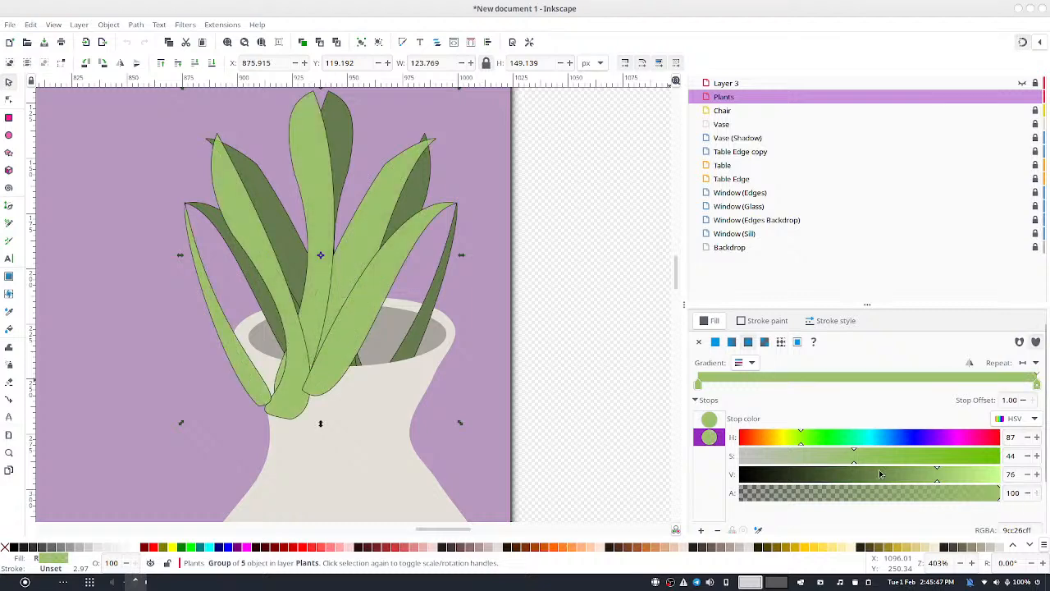
{"action": "left_click", "coordinate": [880, 474]}
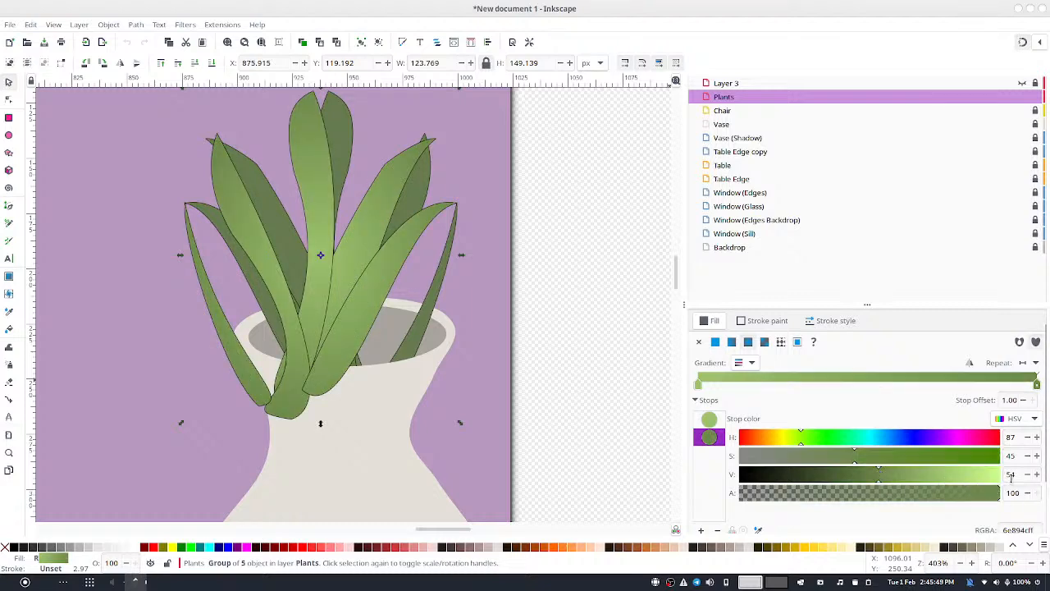
{"action": "left_click", "coordinate": [1026, 475]}
{"action": "left_click", "coordinate": [1026, 475]}
{"action": "left_click", "coordinate": [1026, 475]}
{"action": "left_click", "coordinate": [1028, 478]}
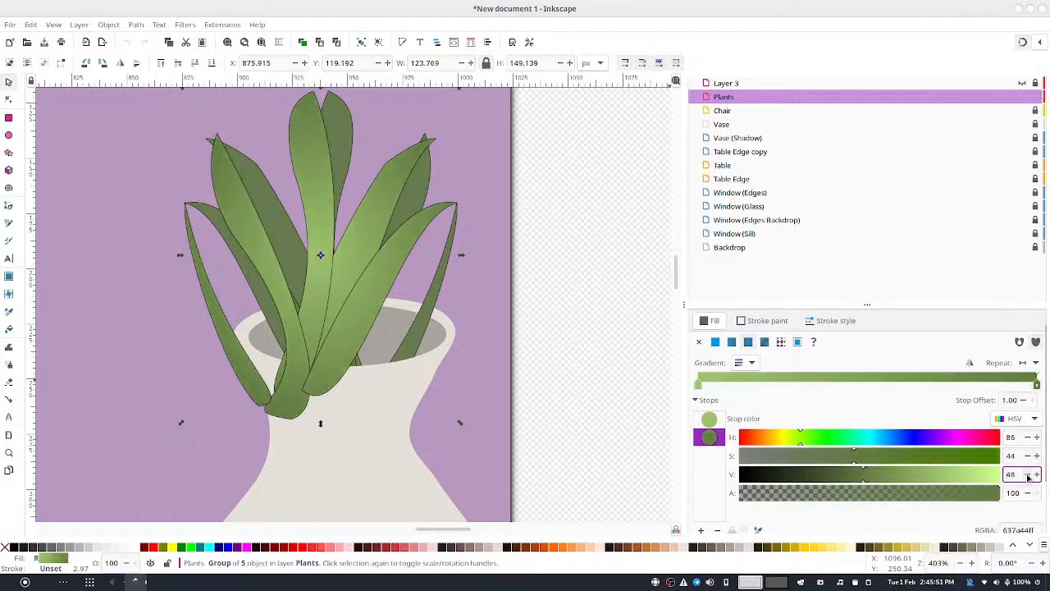
Stretch the gradient leaf group to about 109 px wide and 200 px tall, and place it over the vase mouth
{"action": "left_click_drag", "start_coordinate": [336, 340], "coordinate": [412, 323]}
{"action": "left_click_drag", "start_coordinate": [536, 168], "coordinate": [518, 304]}
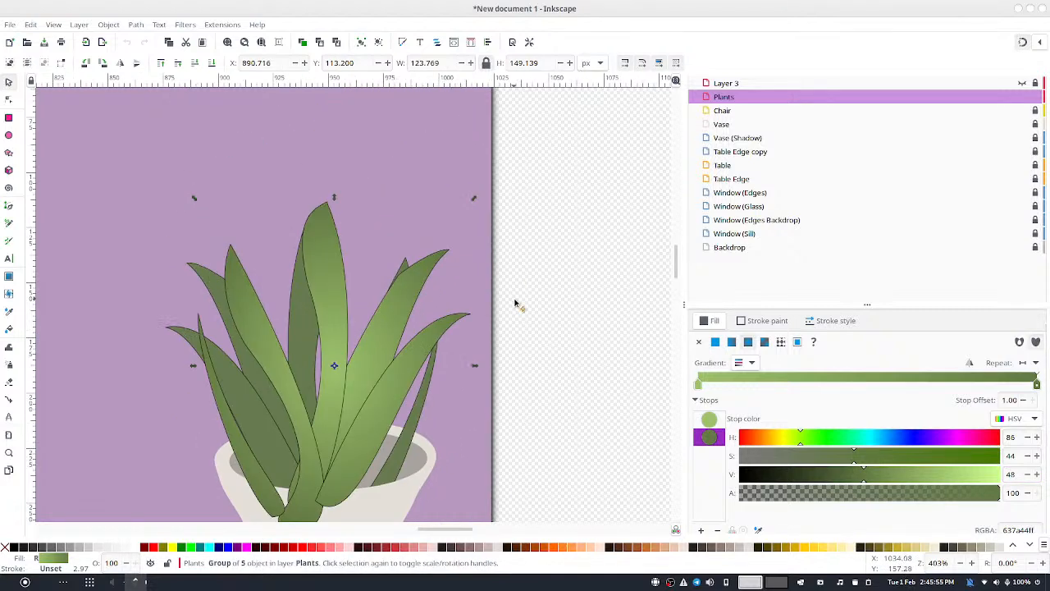
{"action": "left_click_drag", "start_coordinate": [346, 200], "coordinate": [348, 97]}
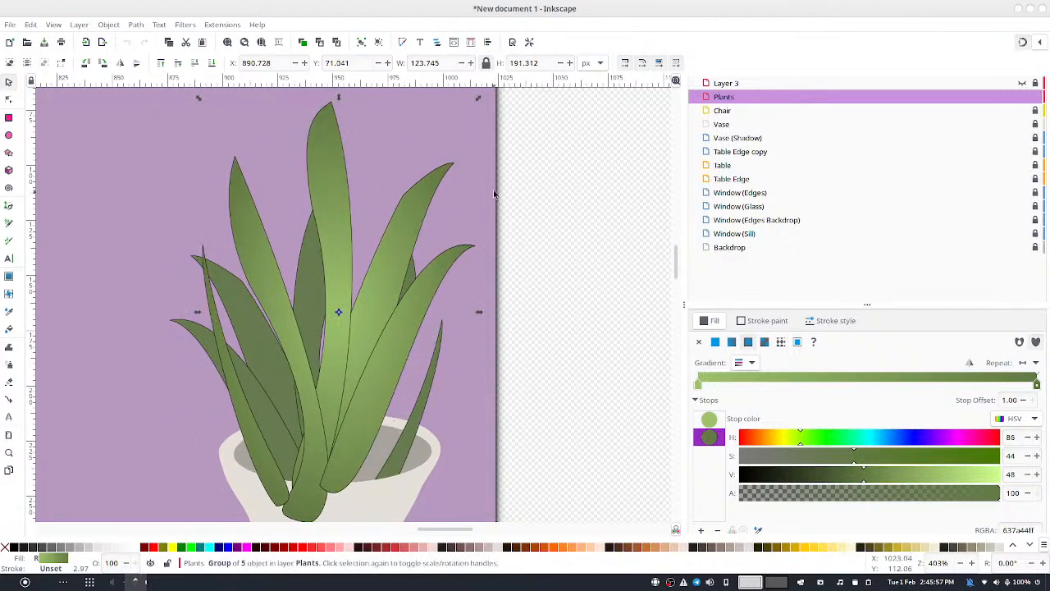
{"action": "left_click_drag", "start_coordinate": [482, 99], "coordinate": [446, 148]}
{"action": "left_click_drag", "start_coordinate": [322, 152], "coordinate": [327, 84]}
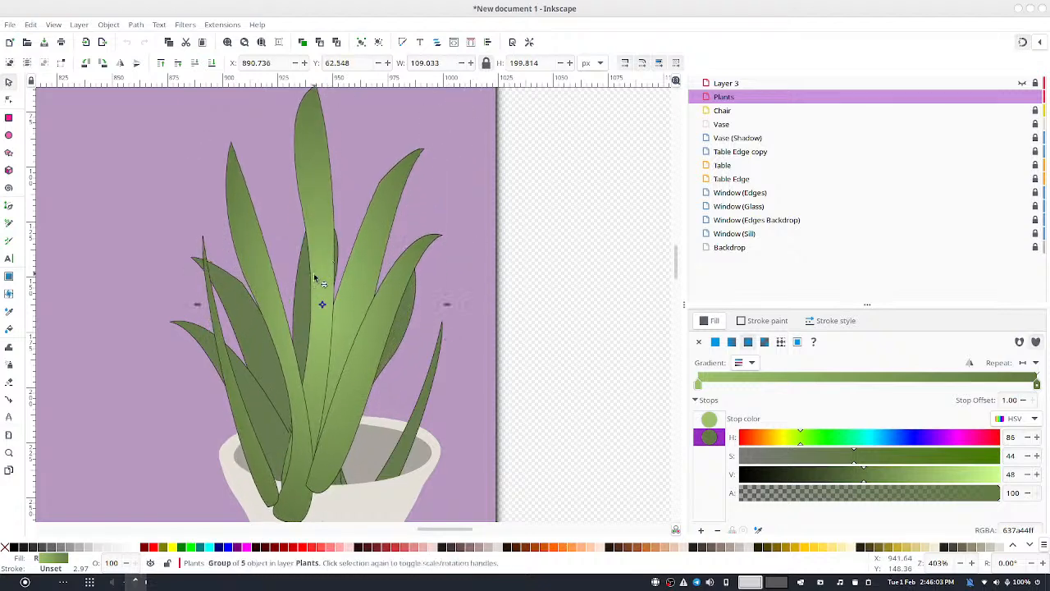
{"action": "left_click_drag", "start_coordinate": [316, 324], "coordinate": [366, 378]}
{"action": "scroll", "coordinate": [495, 323], "scroll_direction": "down", "scroll_amount": 4}
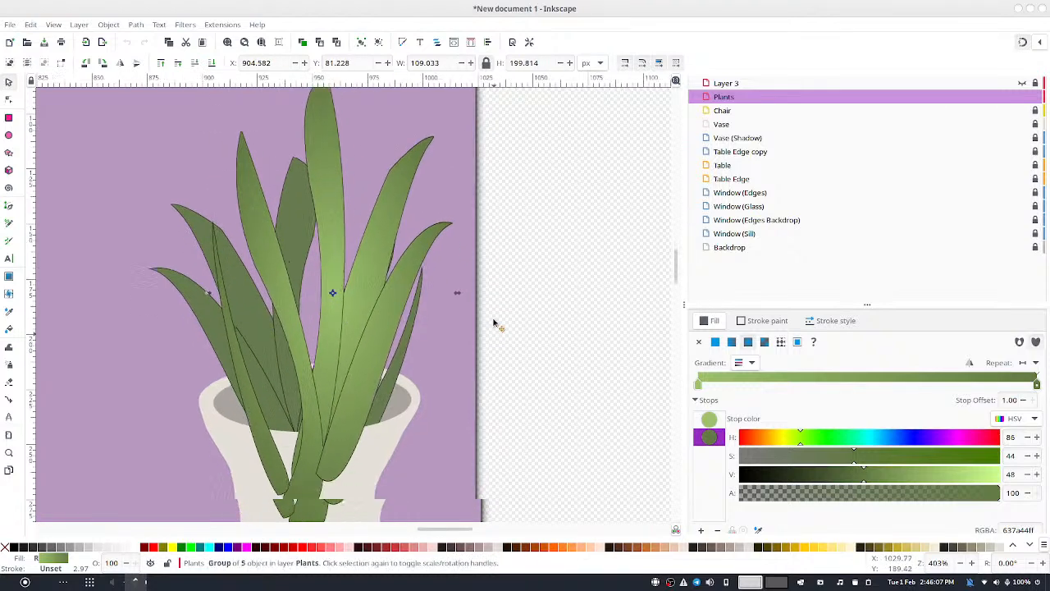
{"action": "left_click_drag", "start_coordinate": [364, 289], "coordinate": [367, 308]}
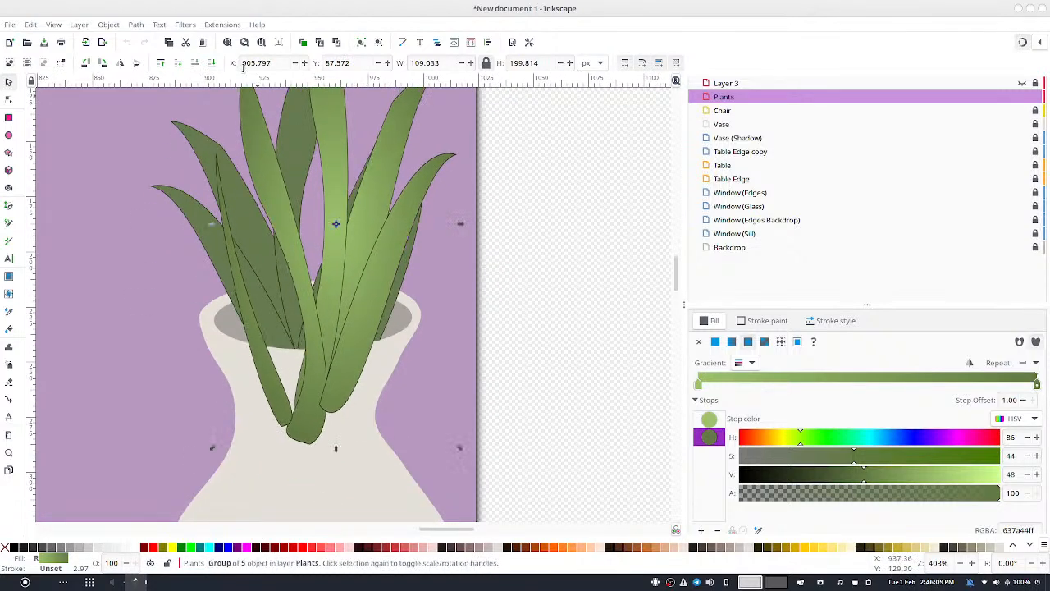
Lower the gradient leaf group behind the dark leaves and shift it down to about Y 92 px
{"action": "left_click", "coordinate": [203, 64]}
{"action": "left_click", "coordinate": [203, 64]}
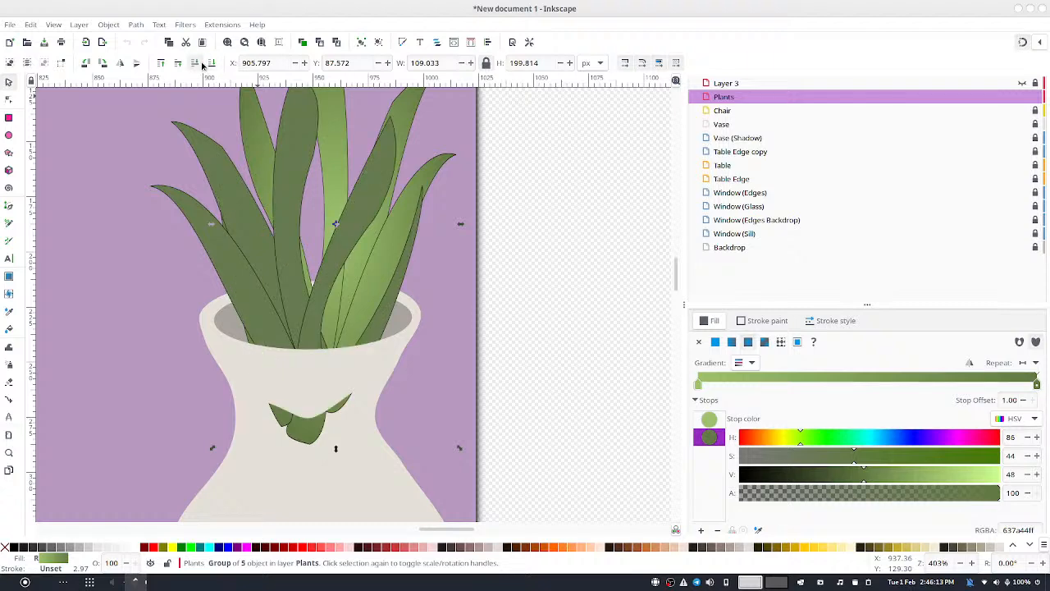
{"action": "scroll", "coordinate": [490, 229], "scroll_direction": "up", "scroll_amount": 2}
{"action": "mouse_move", "coordinate": [360, 347]}
{"action": "left_mouse_down"}
{"action": "mouse_move", "coordinate": [356, 338]}
{"action": "mouse_move", "coordinate": [365, 345]}
{"action": "left_mouse_up"}
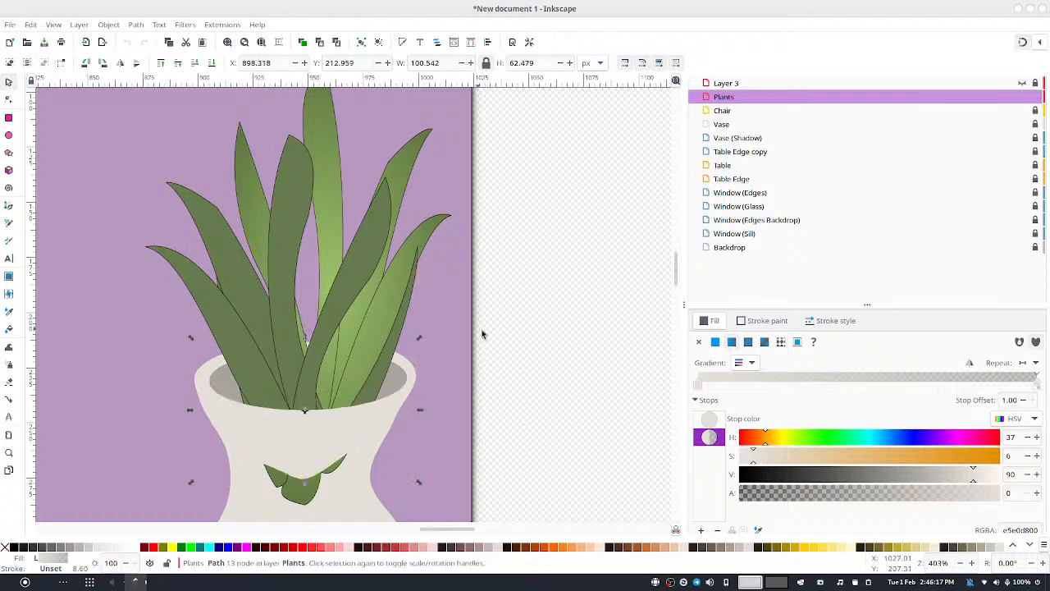
{"action": "scroll", "coordinate": [482, 333], "scroll_direction": "up", "scroll_amount": 2}
{"action": "mouse_move", "coordinate": [320, 161]}
{"action": "left_mouse_down"}
{"action": "mouse_move", "coordinate": [328, 140]}
{"action": "mouse_move", "coordinate": [334, 171]}
{"action": "left_mouse_up"}
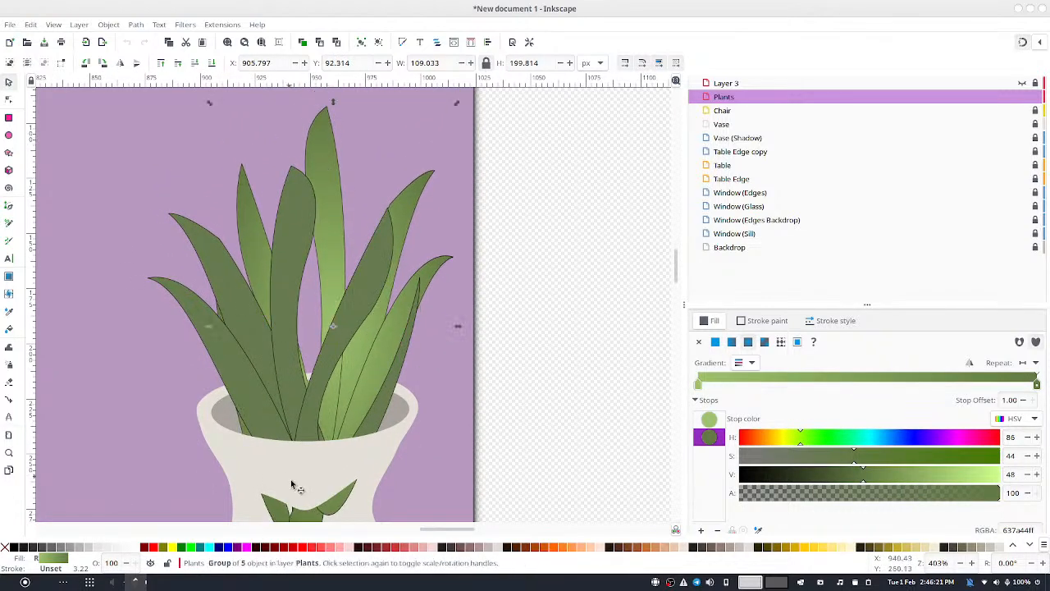
Add a node midway along the lower edge of the gradient-faded neck piece, between its two side nodes
{"action": "scroll", "coordinate": [344, 366], "scroll_direction": "down", "scroll_amount": 6}
{"action": "left_click", "coordinate": [344, 364]}
{"action": "key", "text": "n"}
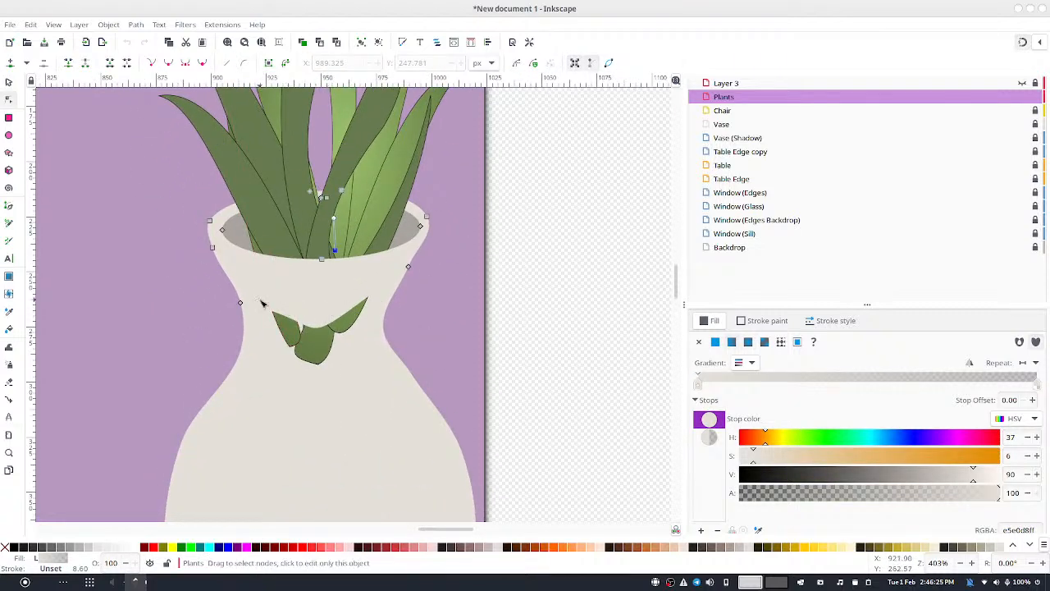
{"action": "left_click_drag", "start_coordinate": [220, 291], "coordinate": [440, 353]}
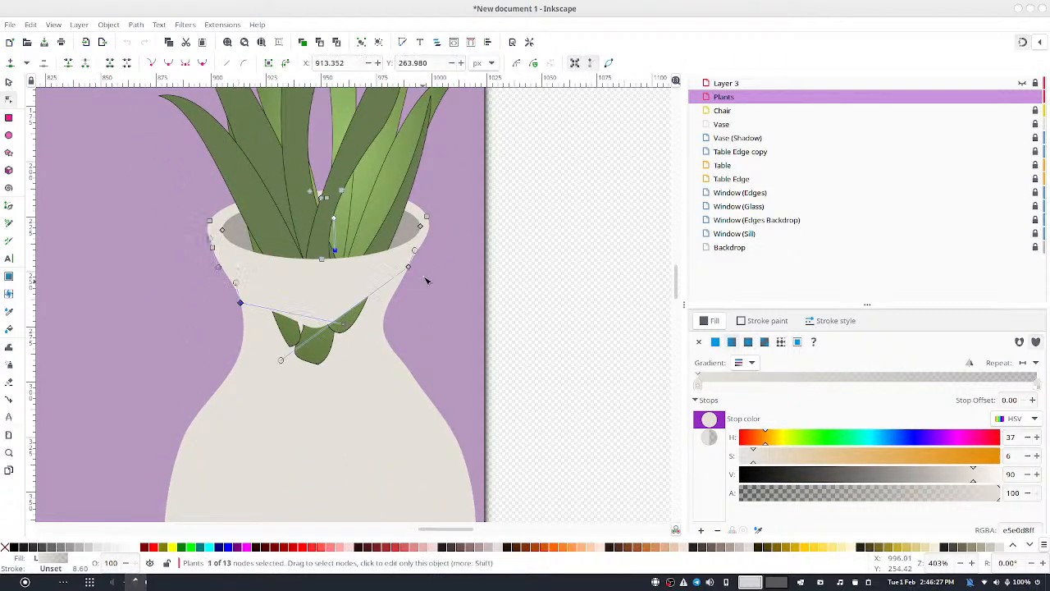
{"action": "left_click_drag", "start_coordinate": [432, 261], "coordinate": [344, 333]}
{"action": "left_click", "coordinate": [10, 63]}
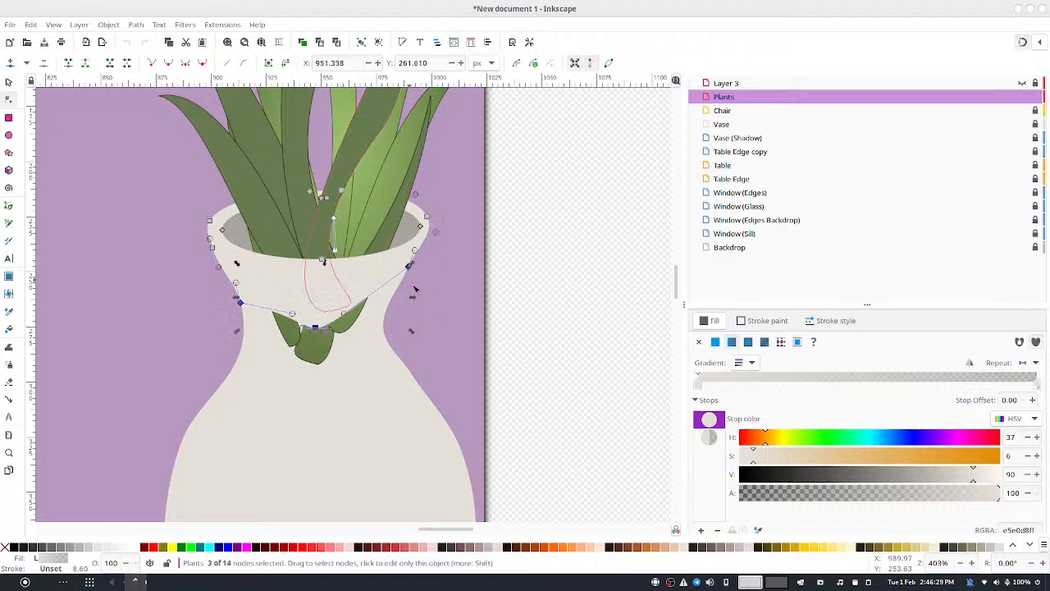
{"action": "left_click", "coordinate": [433, 275]}
Pull the neck piece's new middle node straight down to about Y 318 px so the piece covers the leaf bases
{"action": "left_click", "coordinate": [319, 326]}
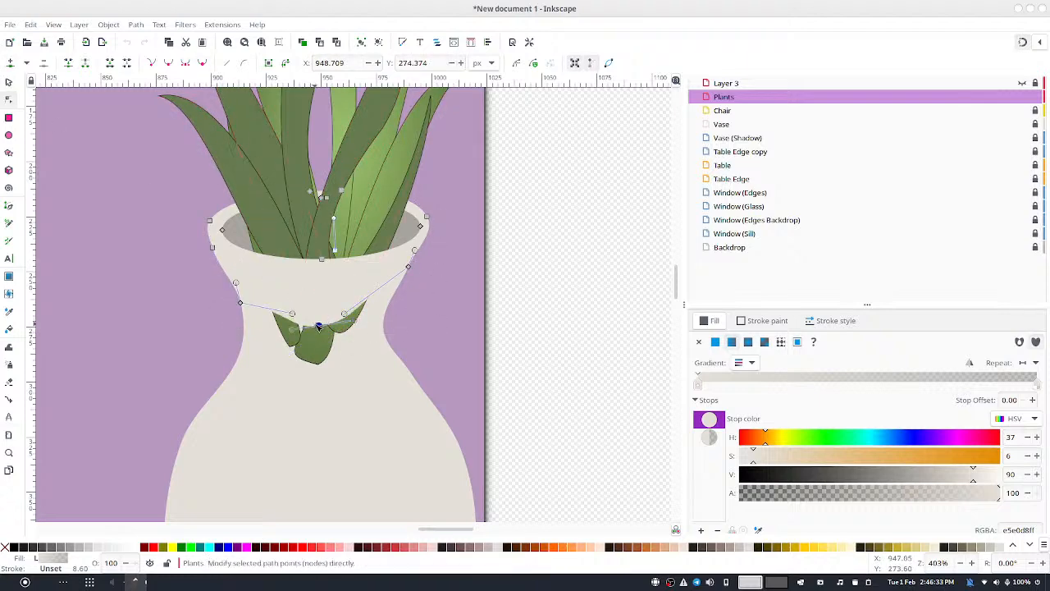
{"action": "left_click_drag", "start_coordinate": [318, 325], "coordinate": [318, 421]}
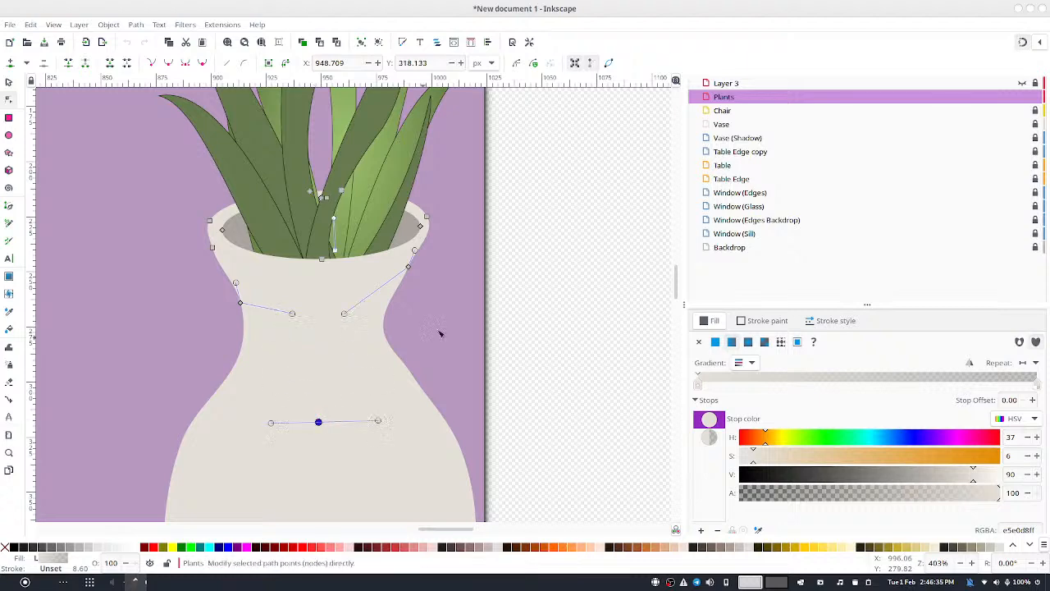
{"action": "left_click", "coordinate": [486, 306]}
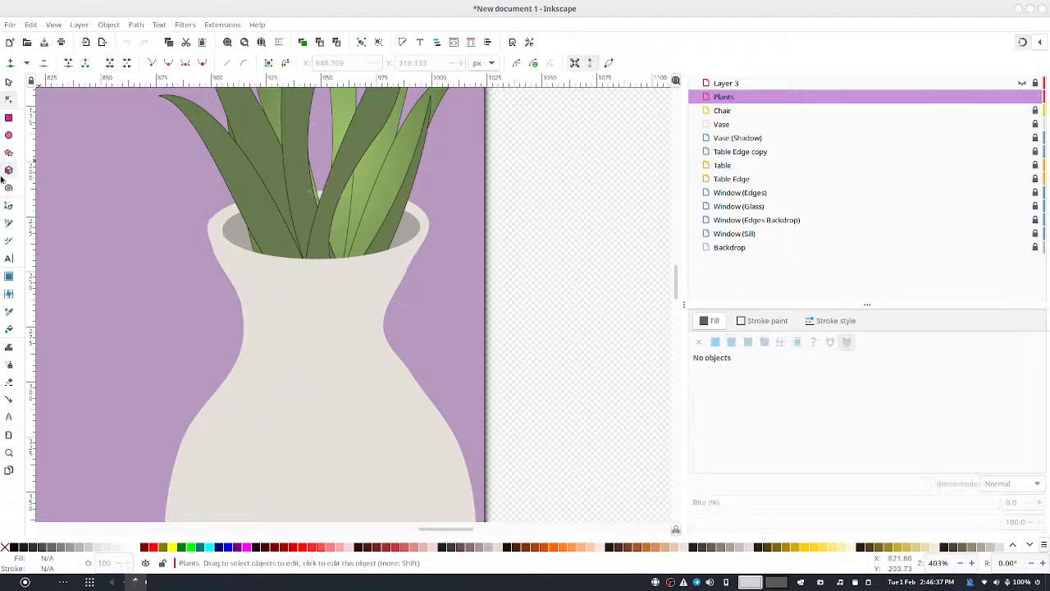
{"action": "left_click", "coordinate": [8, 82]}
{"action": "scroll", "coordinate": [469, 246], "scroll_direction": "up", "scroll_amount": 5}
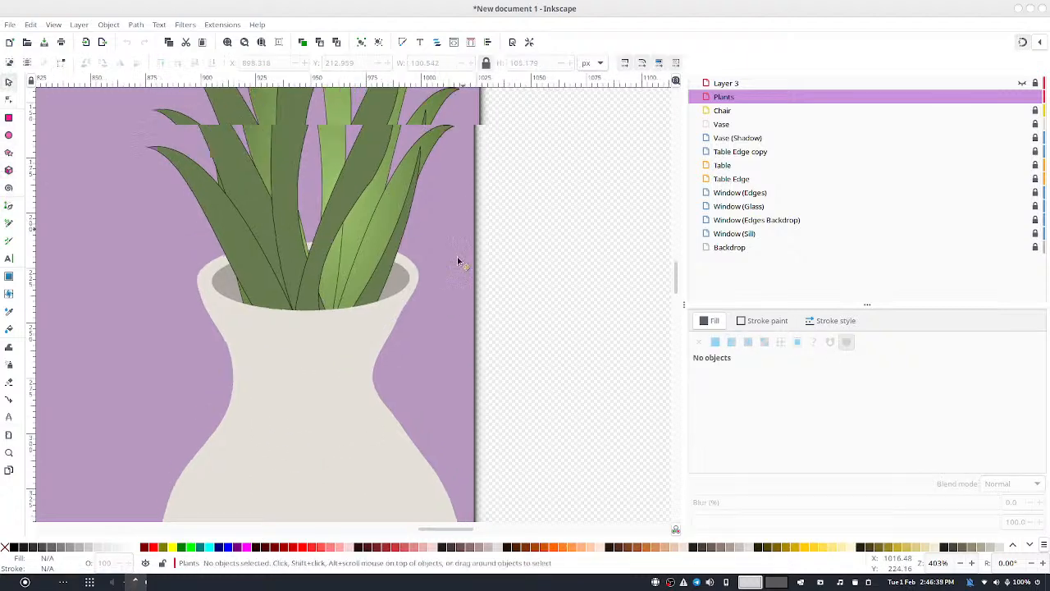
{"action": "scroll", "coordinate": [461, 341], "scroll_direction": "down", "scroll_amount": 10}
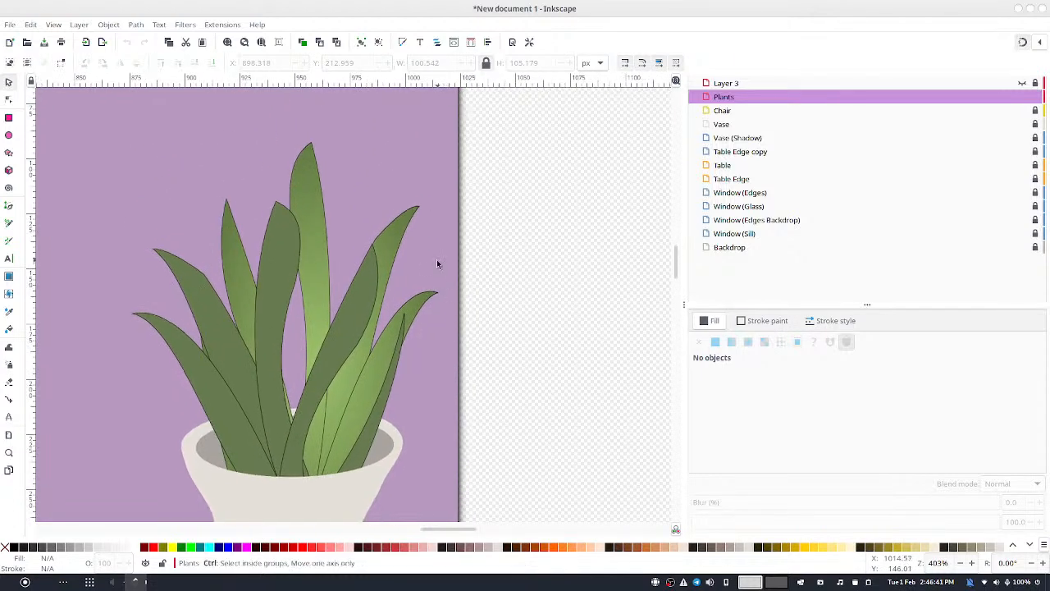
{"action": "scroll", "coordinate": [448, 260], "scroll_direction": "up", "scroll_amount": 3}
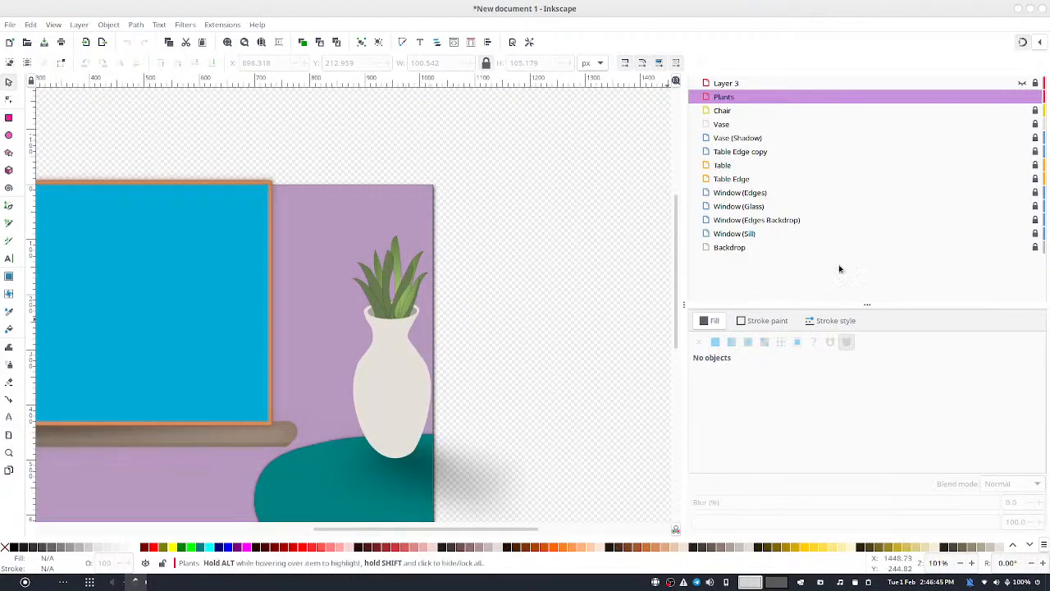
{"action": "left_click", "coordinate": [1036, 98]}
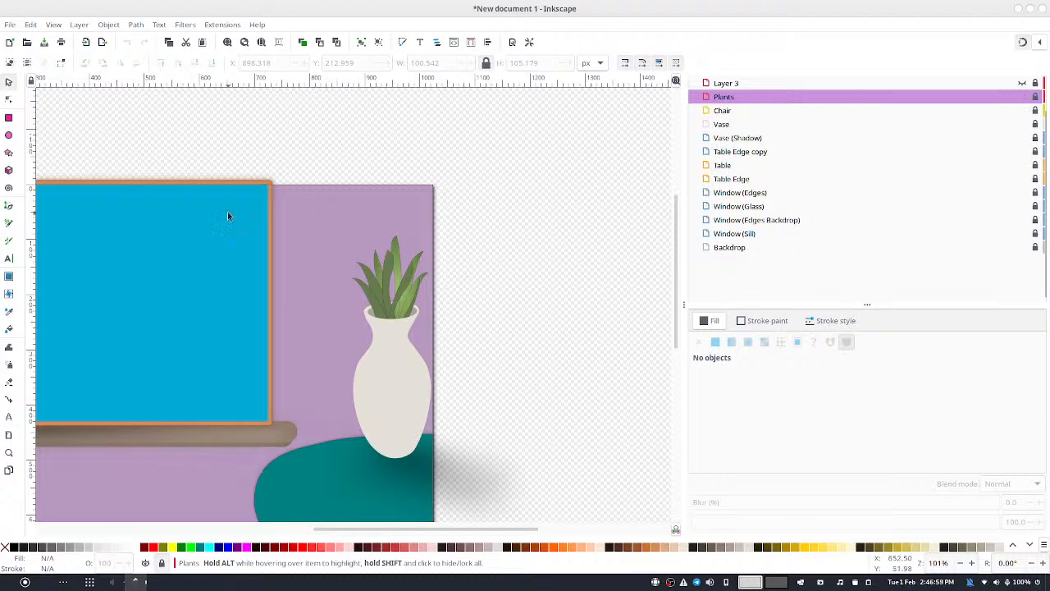
{"action": "left_click", "coordinate": [1035, 96]}
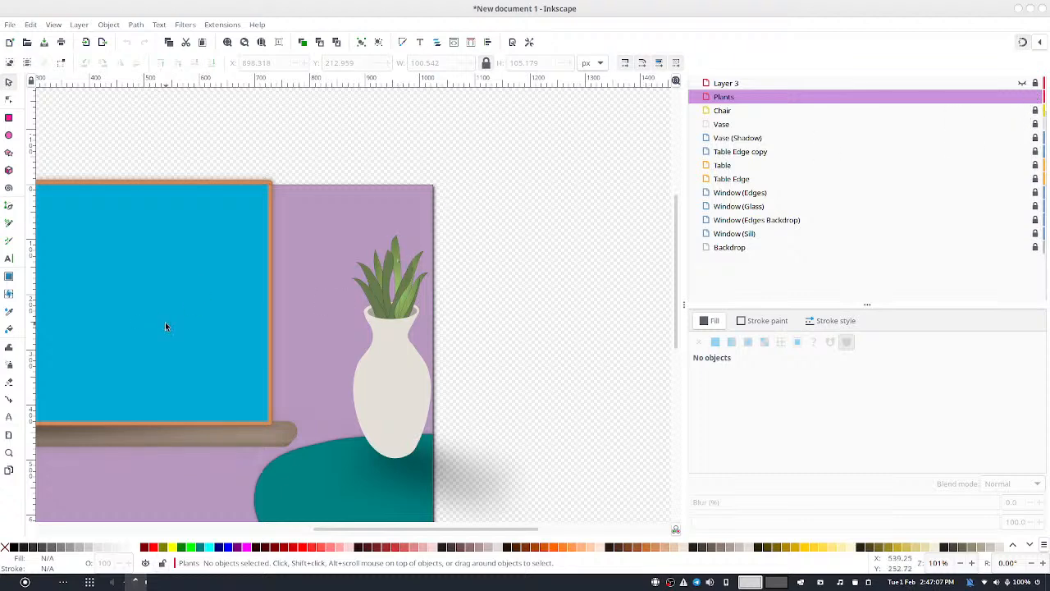
{"action": "left_click", "coordinate": [9, 119]}
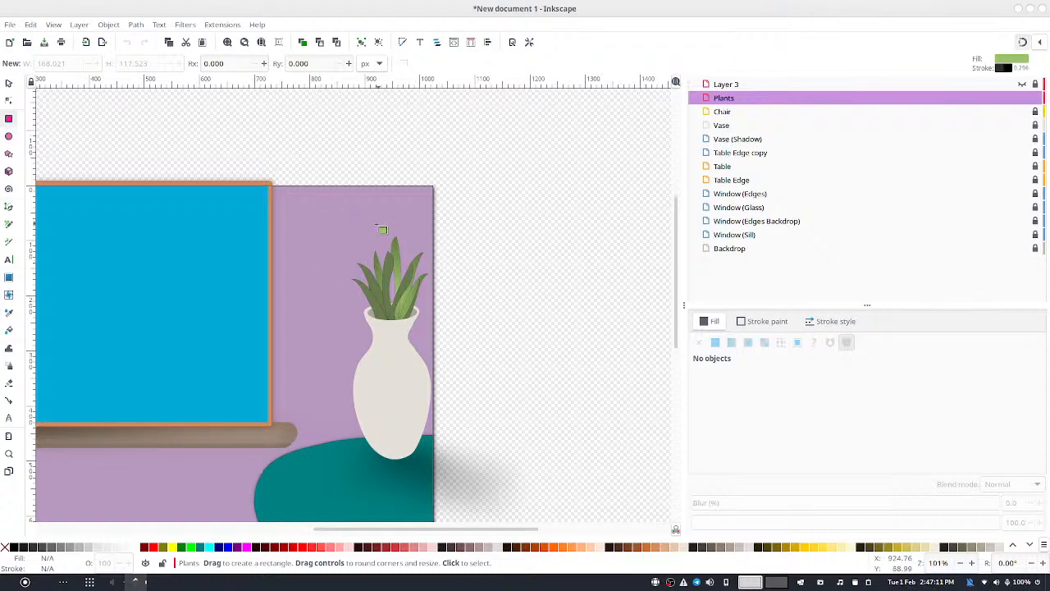
{"action": "left_click", "coordinate": [9, 83]}
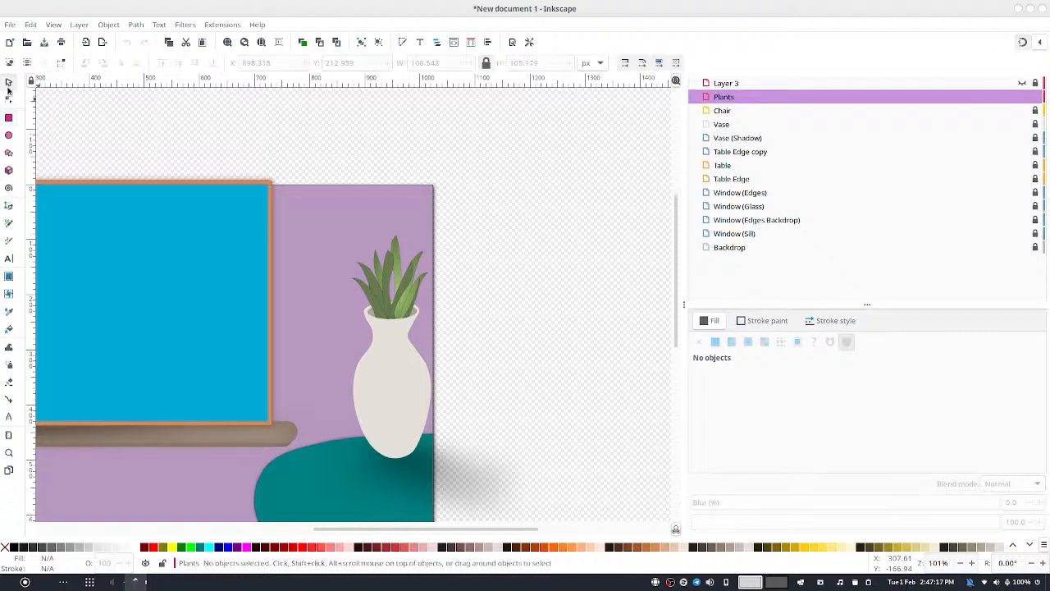
{"action": "left_click", "coordinate": [9, 224]}
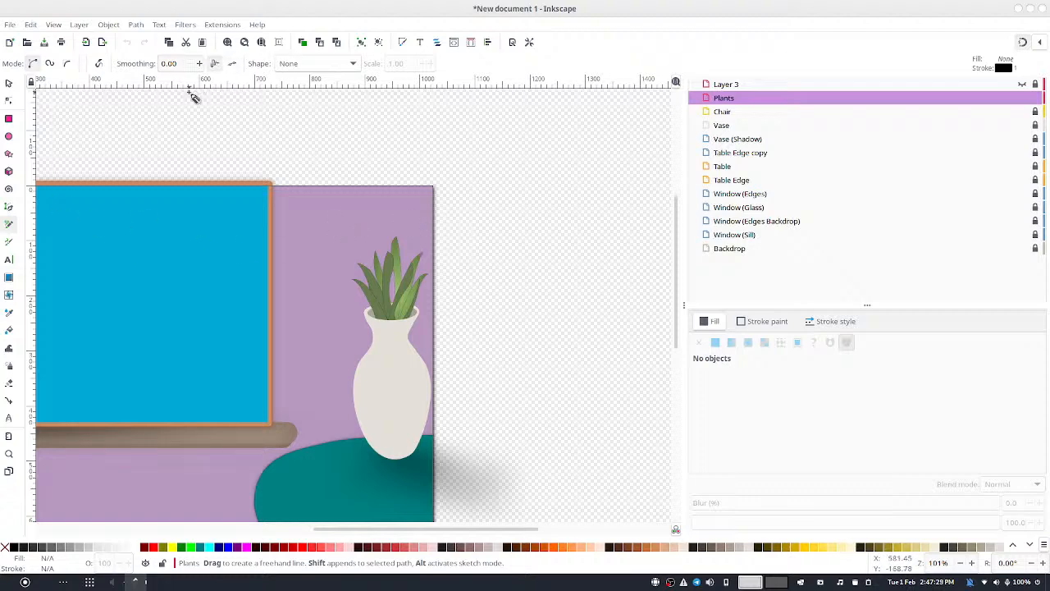
{"action": "left_click_drag", "start_coordinate": [344, 189], "coordinate": [395, 300]}
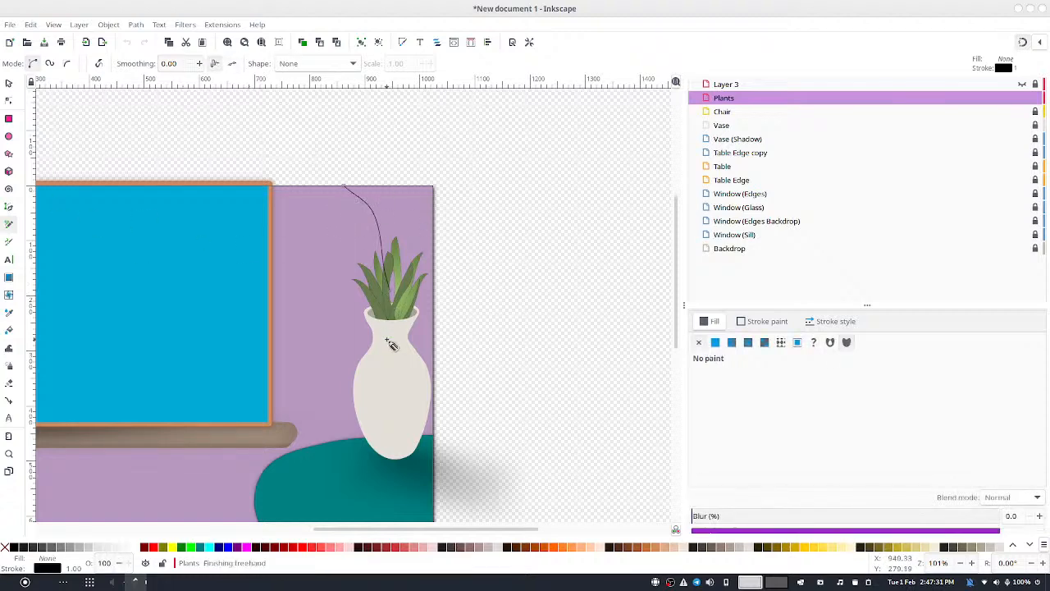
{"action": "key", "text": "Delete"}
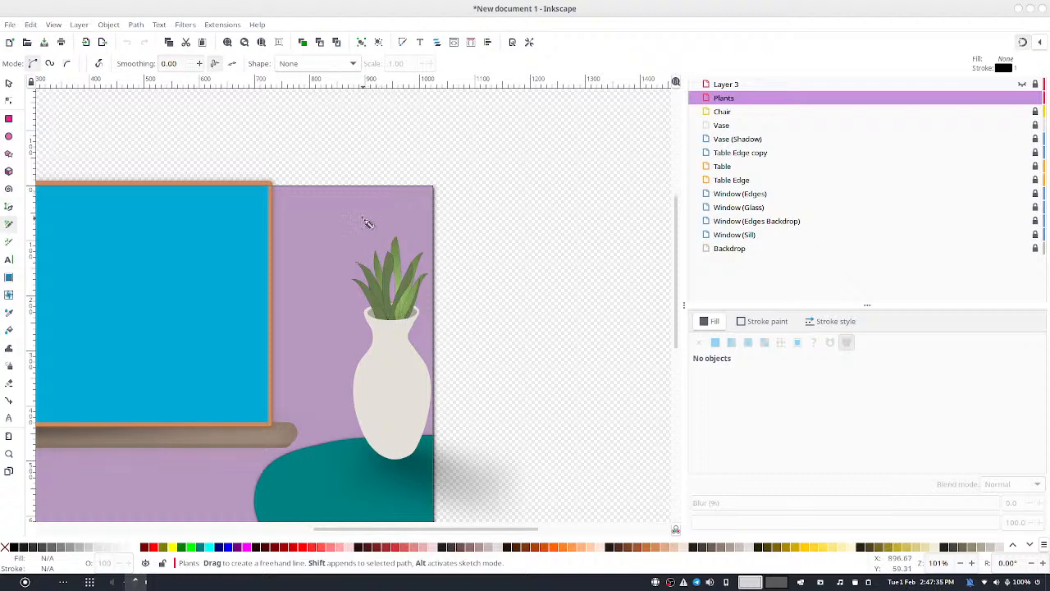
{"action": "mouse_move", "coordinate": [351, 210]}
{"action": "left_mouse_down"}
{"action": "mouse_move", "coordinate": [385, 235]}
{"action": "mouse_move", "coordinate": [405, 313]}
{"action": "left_mouse_up"}
{"action": "key", "text": "ctrl+z"}
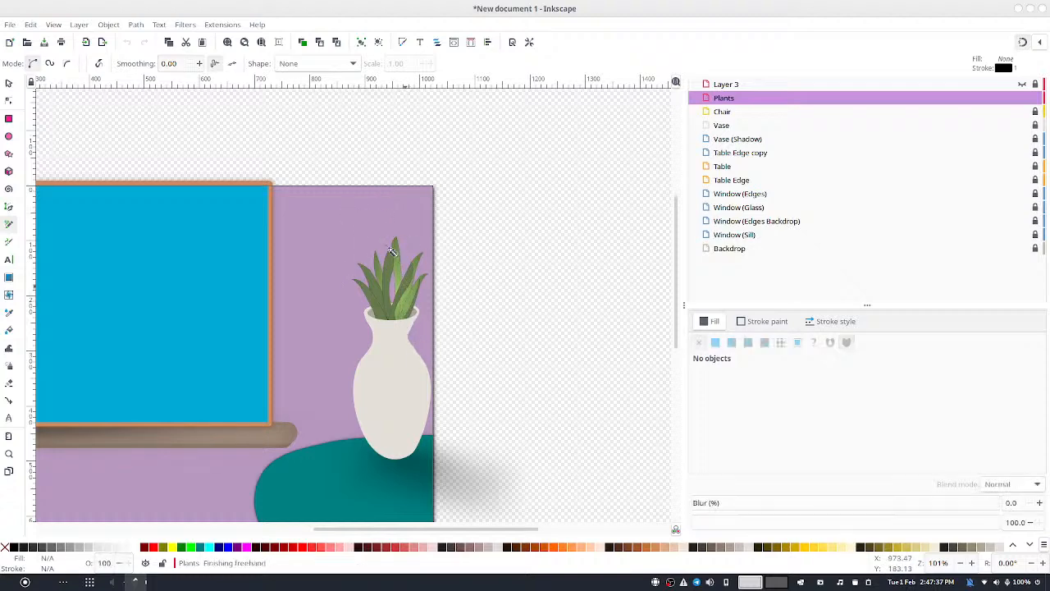
{"action": "left_click_drag", "start_coordinate": [371, 231], "coordinate": [394, 247]}
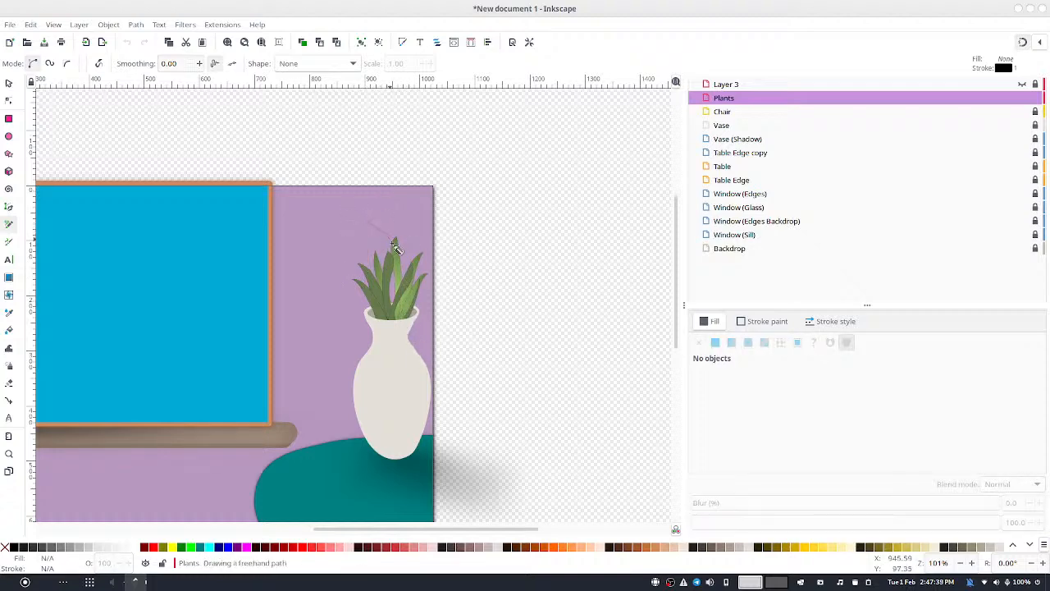
{"action": "left_click_drag", "start_coordinate": [402, 317], "coordinate": [403, 354]}
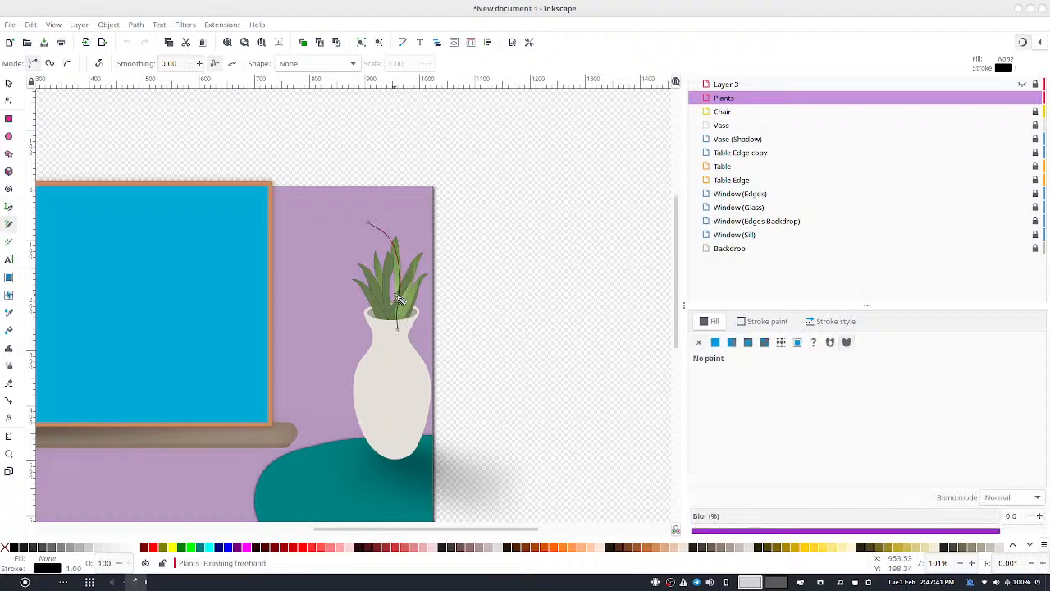
{"action": "key", "text": "ctrl+z"}
{"action": "left_click_drag", "start_coordinate": [359, 230], "coordinate": [389, 248]}
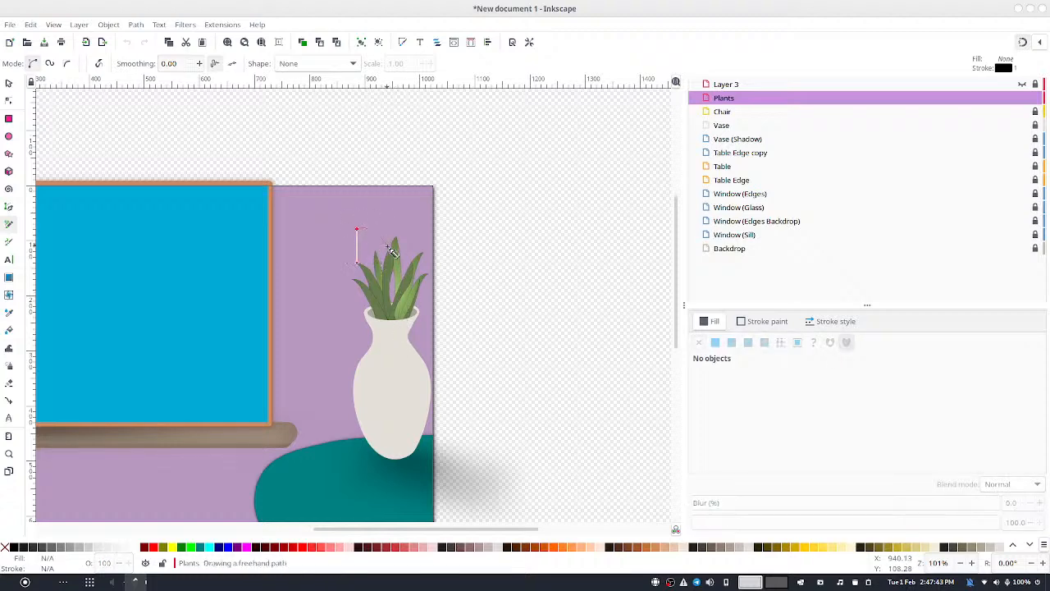
{"action": "left_click_drag", "start_coordinate": [394, 298], "coordinate": [395, 354]}
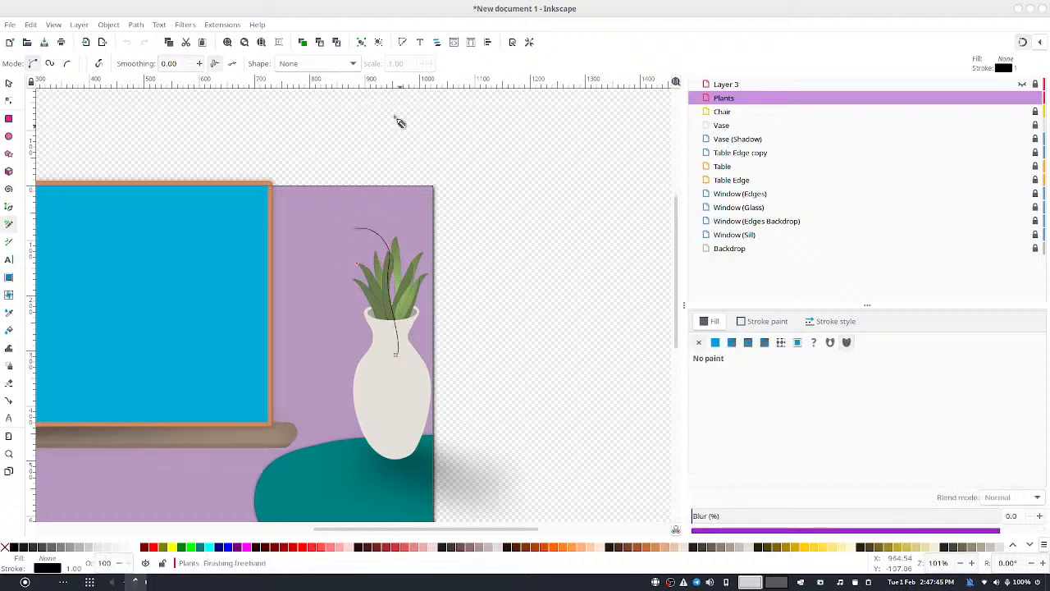
{"action": "left_click_drag", "start_coordinate": [93, 230], "coordinate": [102, 217]}
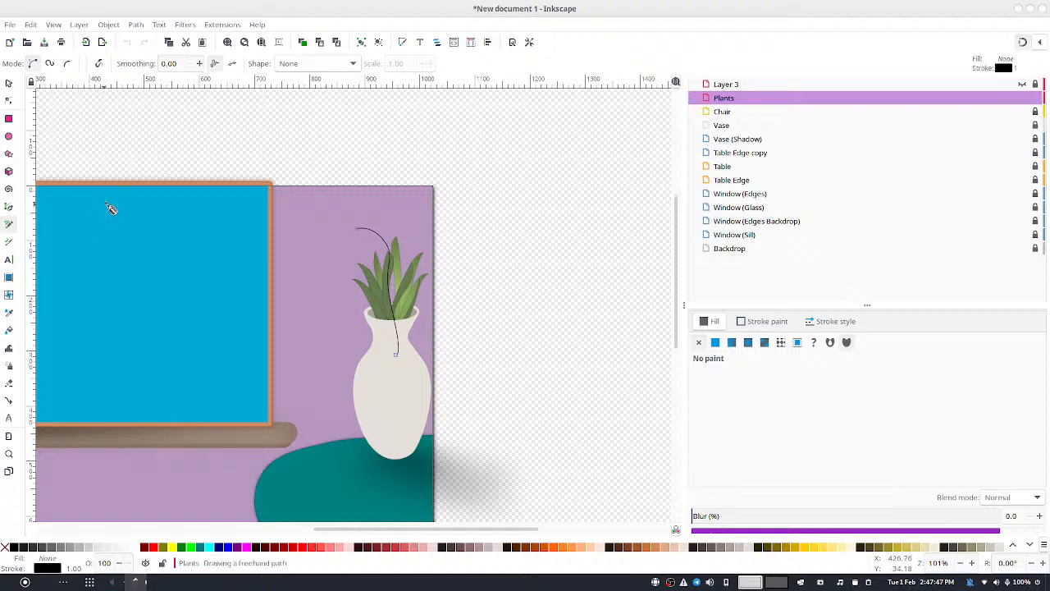
{"action": "key", "text": "ctrl+z"}
{"action": "mouse_move", "coordinate": [369, 230]}
{"action": "left_mouse_down"}
{"action": "mouse_move", "coordinate": [367, 274]}
{"action": "mouse_move", "coordinate": [396, 257]}
{"action": "left_mouse_up"}
{"action": "left_click_drag", "start_coordinate": [393, 322], "coordinate": [393, 321]}
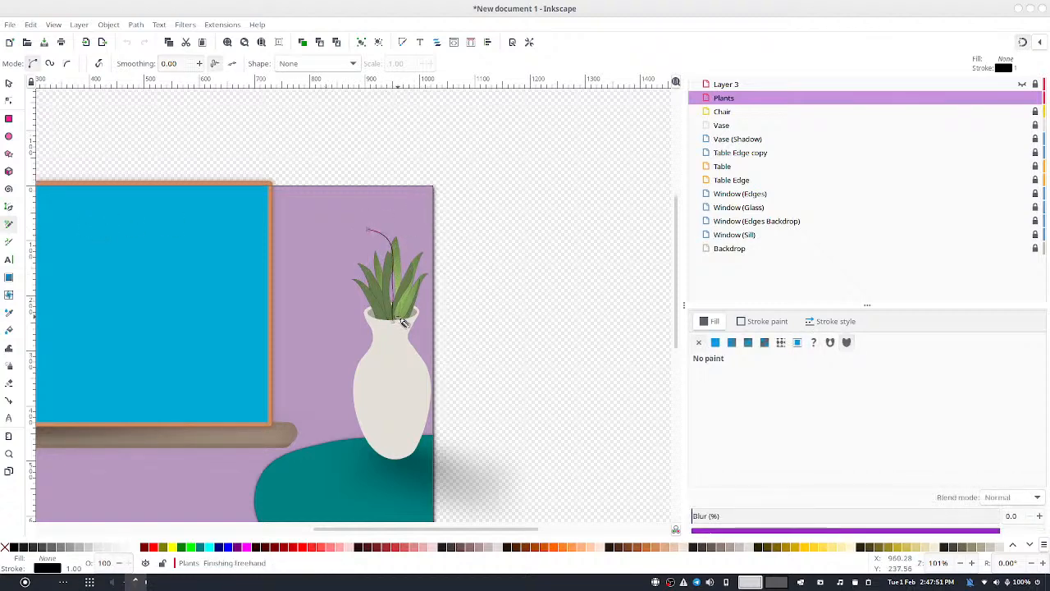
{"action": "key", "text": "ctrl+z"}
{"action": "left_click_drag", "start_coordinate": [369, 232], "coordinate": [387, 240]}
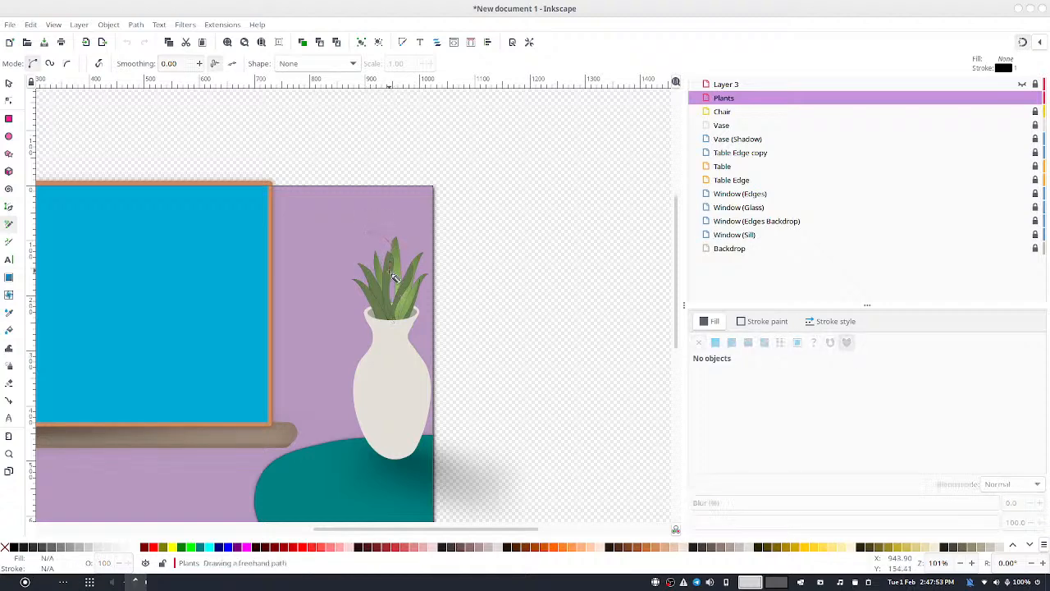
{"action": "left_click_drag", "start_coordinate": [395, 277], "coordinate": [397, 331]}
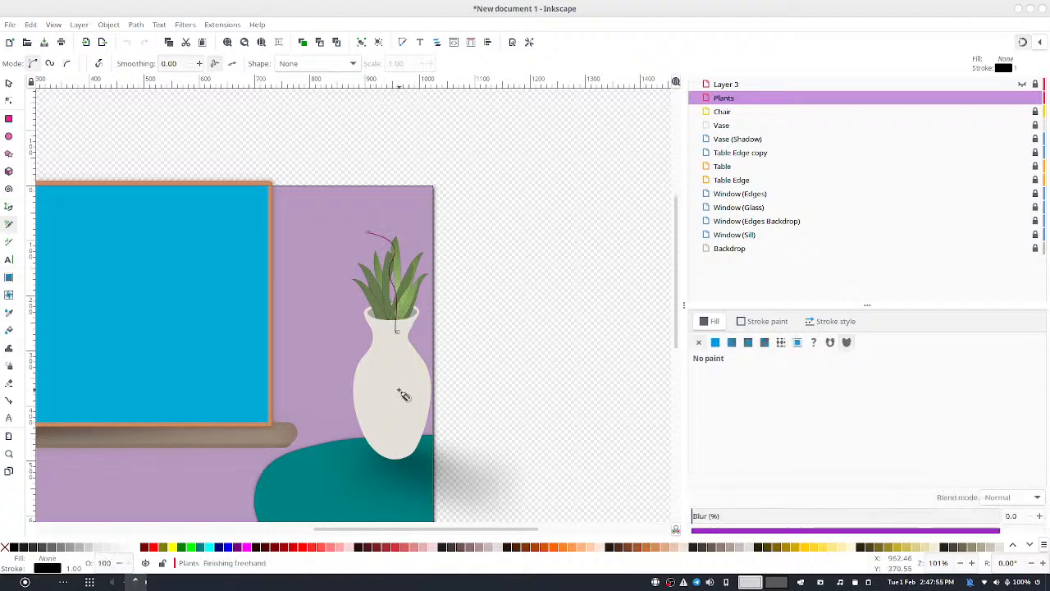
{"action": "key", "text": "ctrl+z"}
Draw a curved freehand stem from above the leaves into the vase neck and rotate it upright, about 35 px wide and 213 px tall
{"action": "mouse_move", "coordinate": [368, 232]}
{"action": "left_mouse_down"}
{"action": "mouse_move", "coordinate": [391, 246]}
{"action": "mouse_move", "coordinate": [400, 344]}
{"action": "left_mouse_up"}
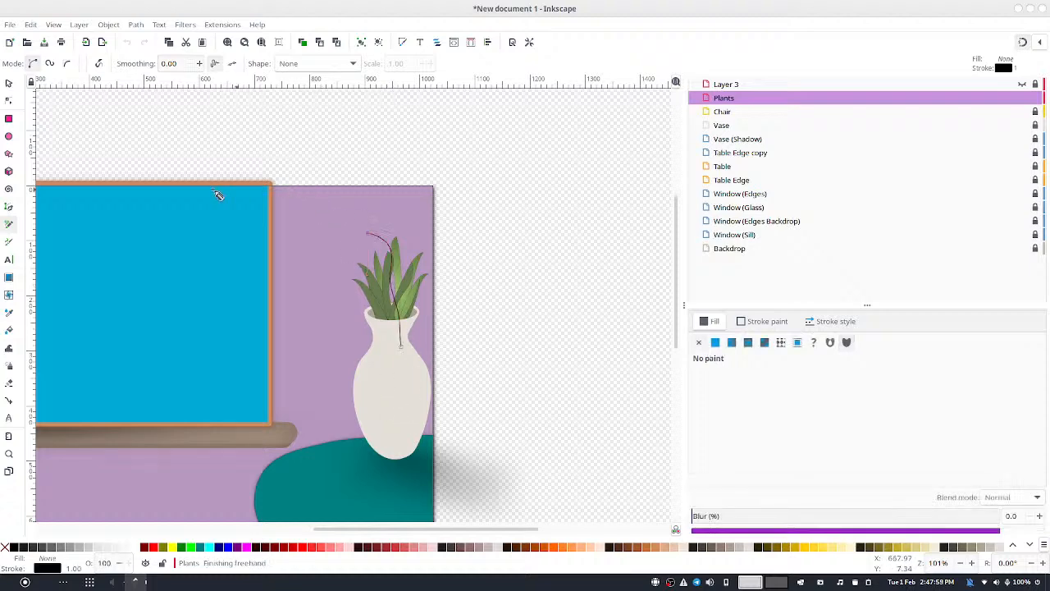
{"action": "left_click", "coordinate": [8, 83]}
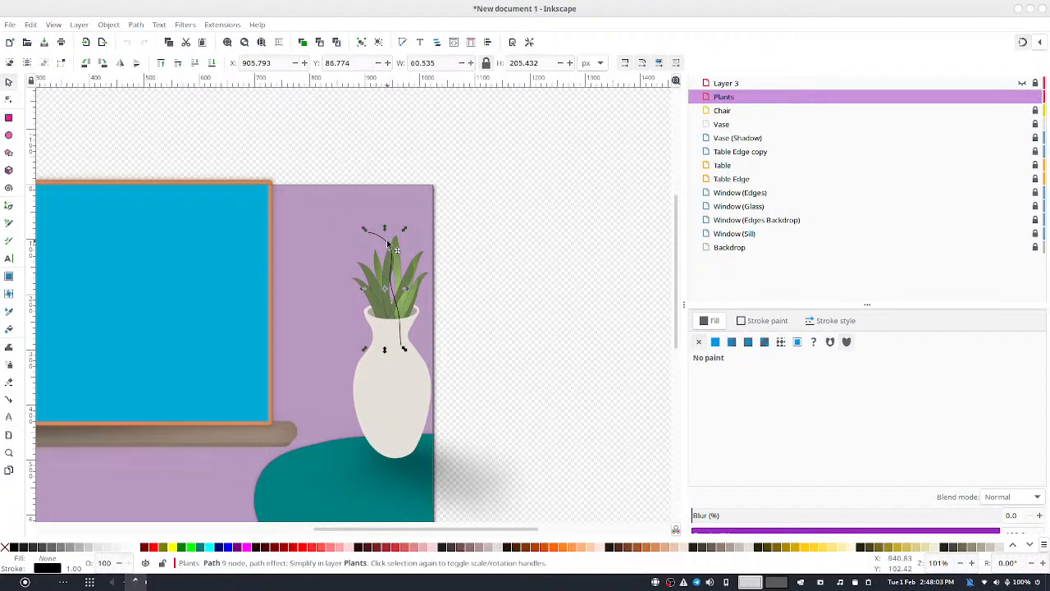
{"action": "left_click_drag", "start_coordinate": [403, 229], "coordinate": [417, 235]}
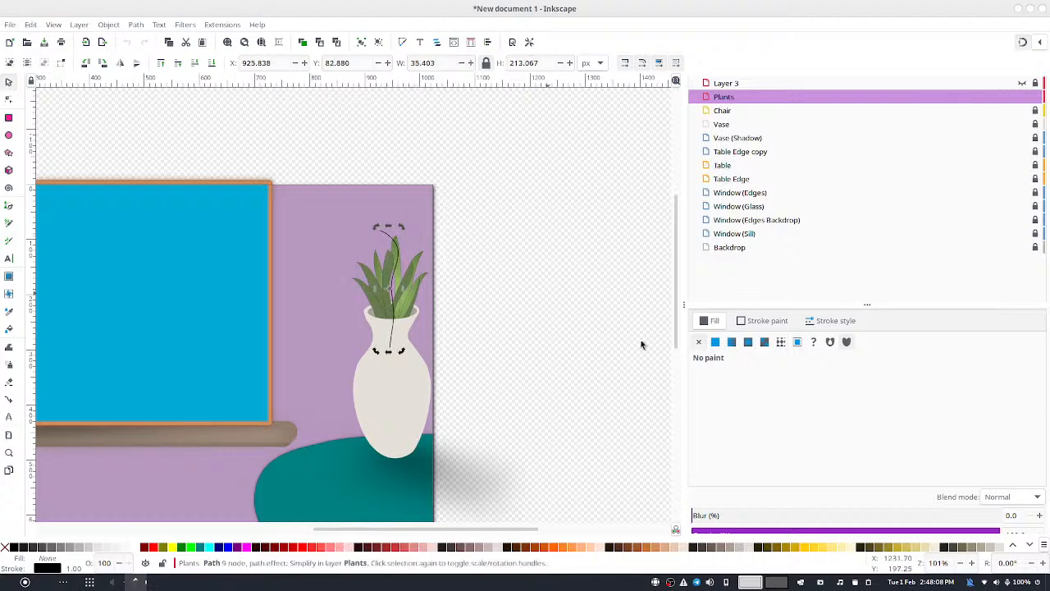
Set the stem's stroke width to 8 px with a round cap and a round join
{"action": "left_click", "coordinate": [834, 320]}
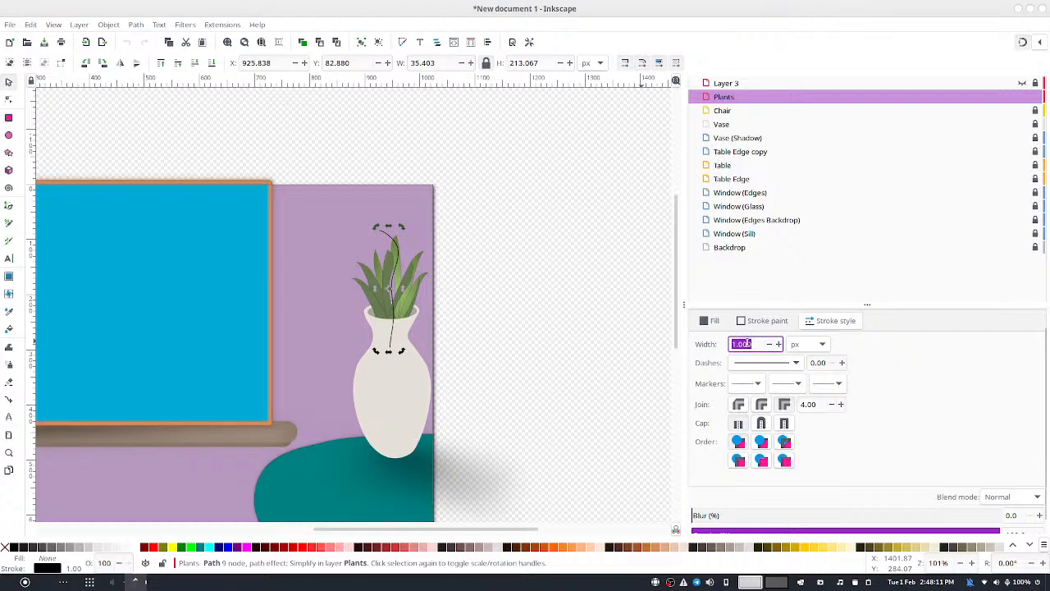
{"action": "type", "text": "8"}
{"action": "key", "text": "Return"}
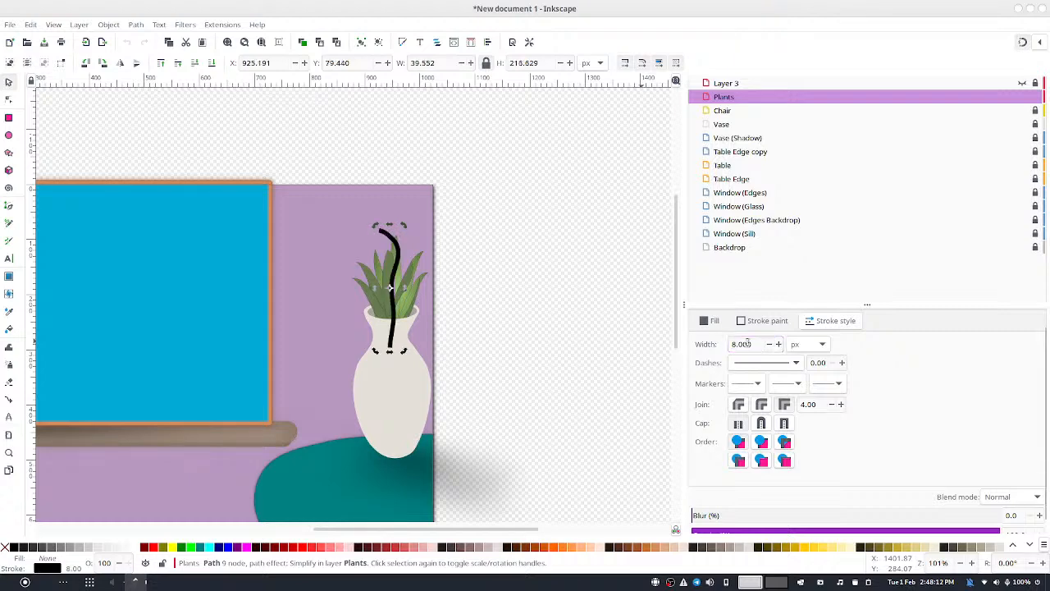
{"action": "left_click", "coordinate": [764, 424]}
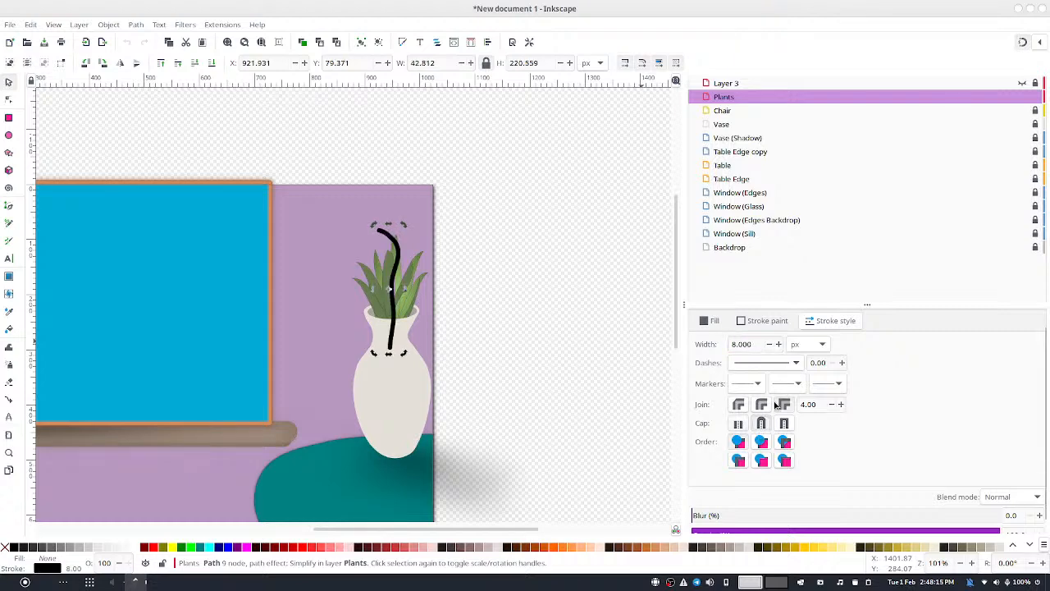
{"action": "left_click", "coordinate": [766, 401]}
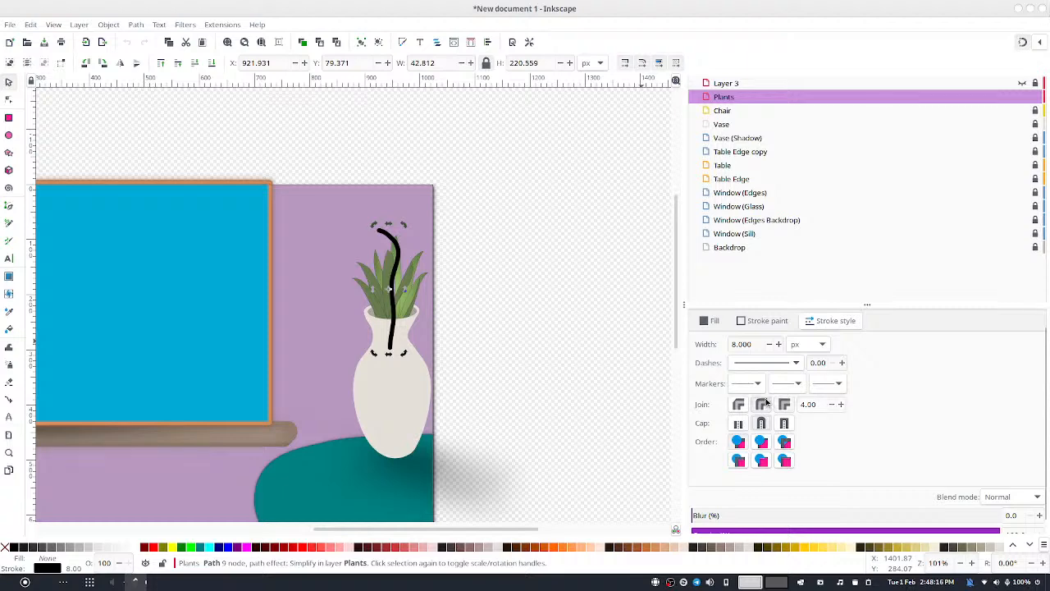
Thicken the stem's stroke width to 9.2 px
{"action": "left_click", "coordinate": [778, 348]}
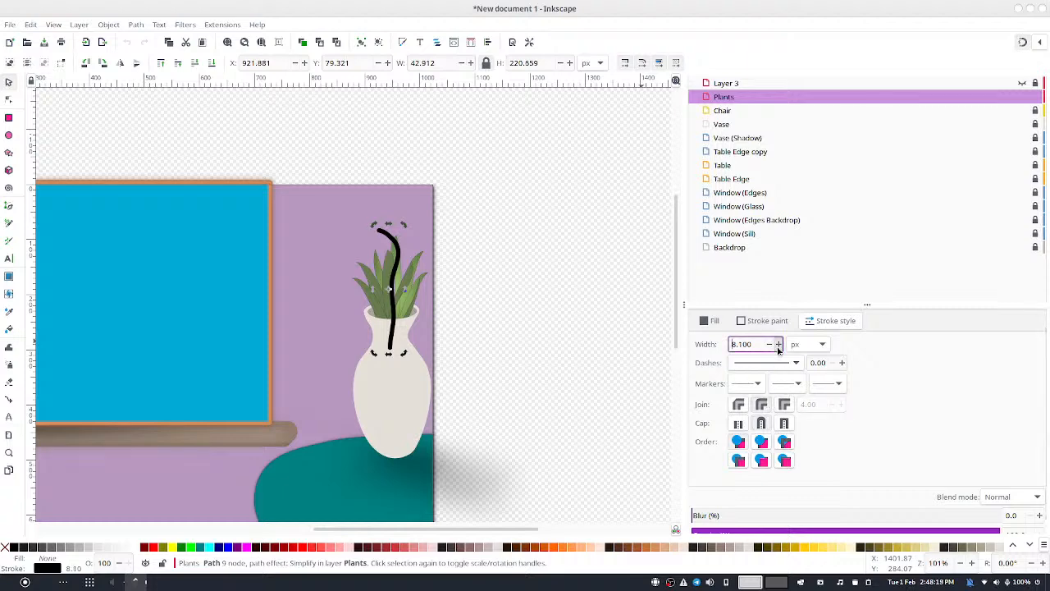
{"action": "left_click", "coordinate": [779, 348]}
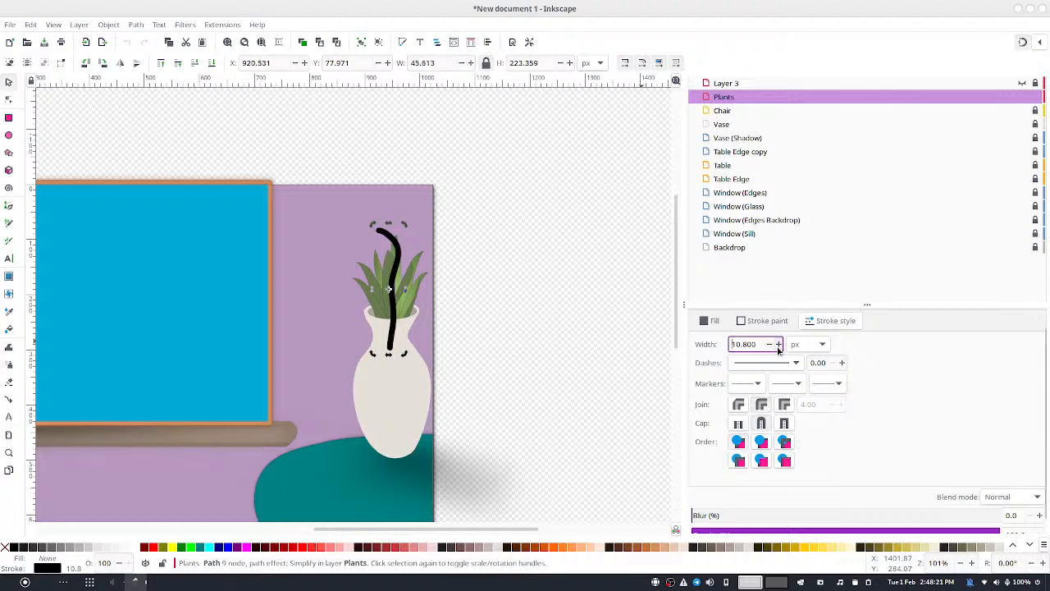
{"action": "left_click", "coordinate": [779, 348]}
{"action": "left_click", "coordinate": [769, 345]}
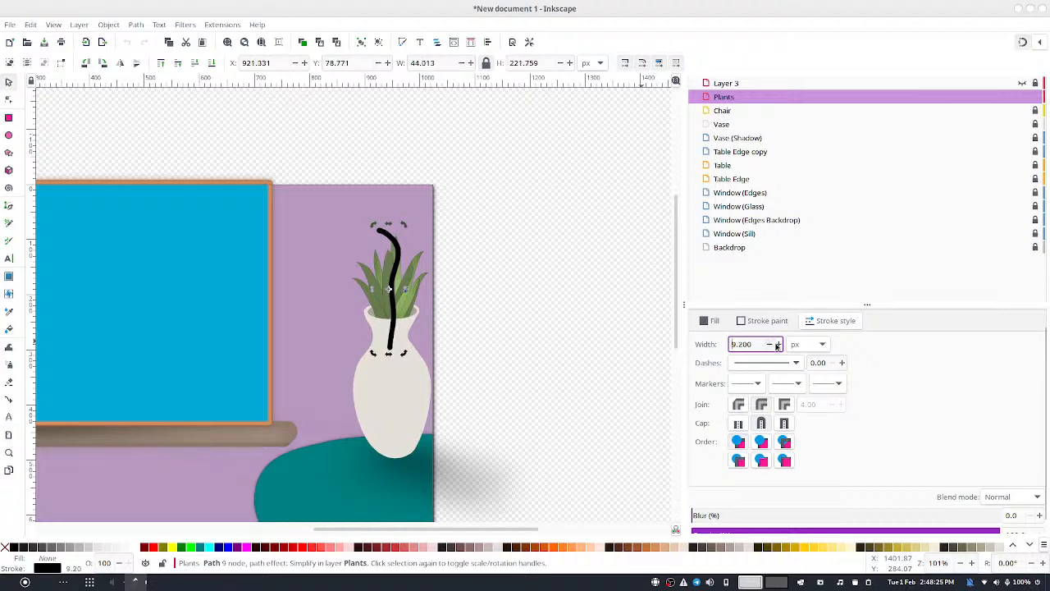
Thicken the stem's stroke width to 9.6 px
{"action": "left_click", "coordinate": [779, 345]}
{"action": "left_click", "coordinate": [778, 346]}
{"action": "left_click", "coordinate": [778, 346]}
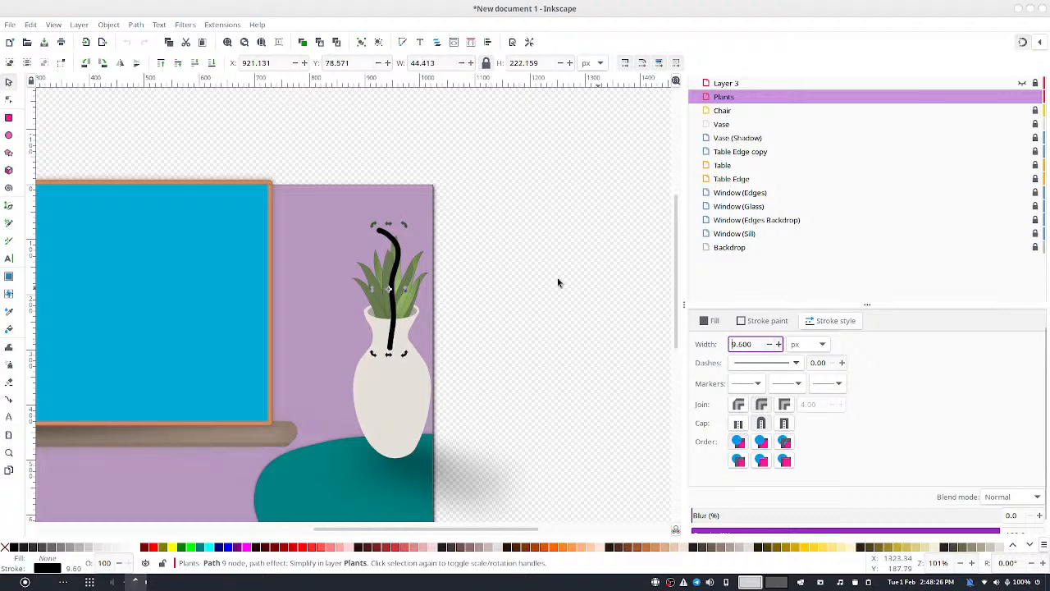
Move, resize and slightly tilt the stem to about 40 px wide and 215 px tall, at about X 934, Y 80 px
{"action": "left_click", "coordinate": [477, 233]}
{"action": "left_click_drag", "start_coordinate": [395, 255], "coordinate": [397, 242]}
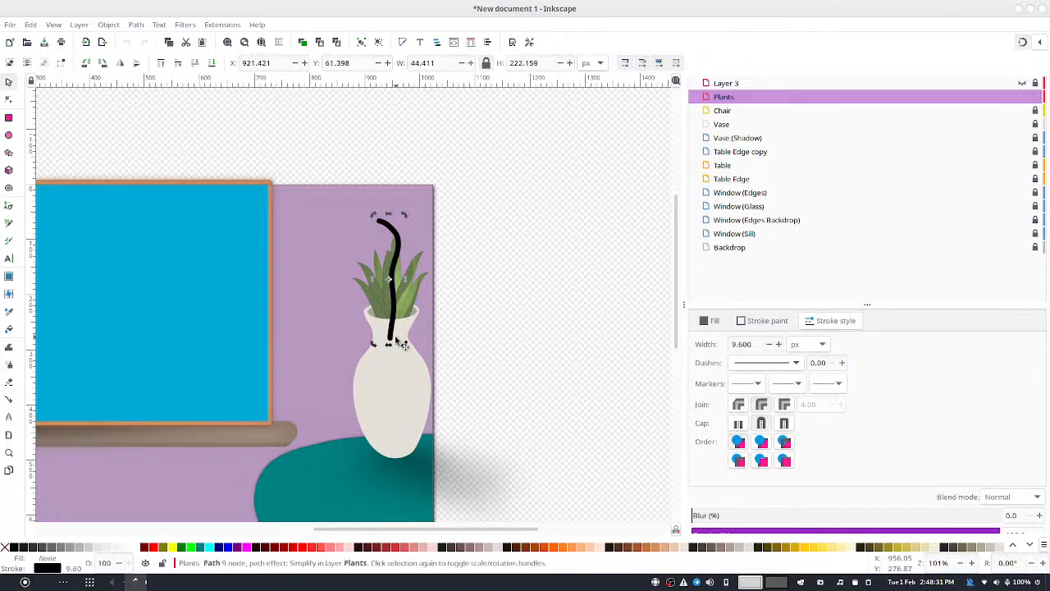
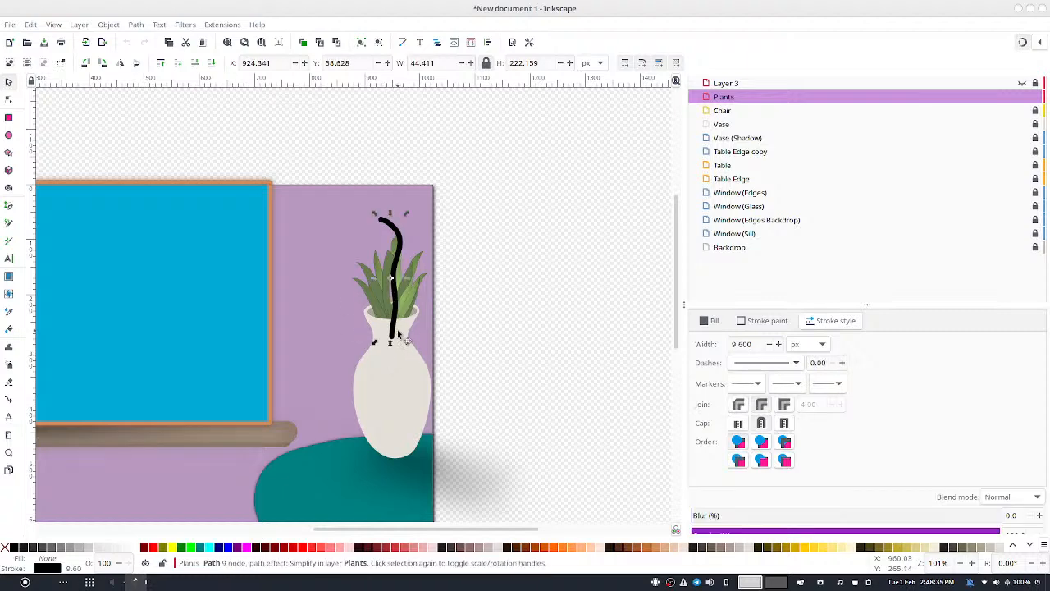
{"action": "left_click_drag", "start_coordinate": [389, 345], "coordinate": [393, 337]}
{"action": "left_click", "coordinate": [399, 257]}
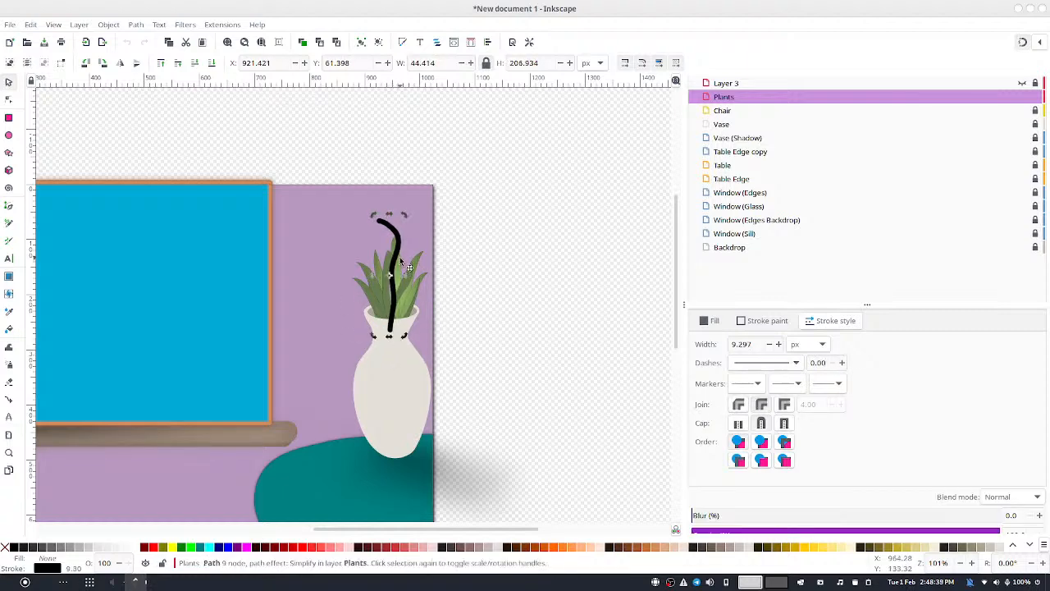
{"action": "left_click_drag", "start_coordinate": [405, 277], "coordinate": [407, 276]}
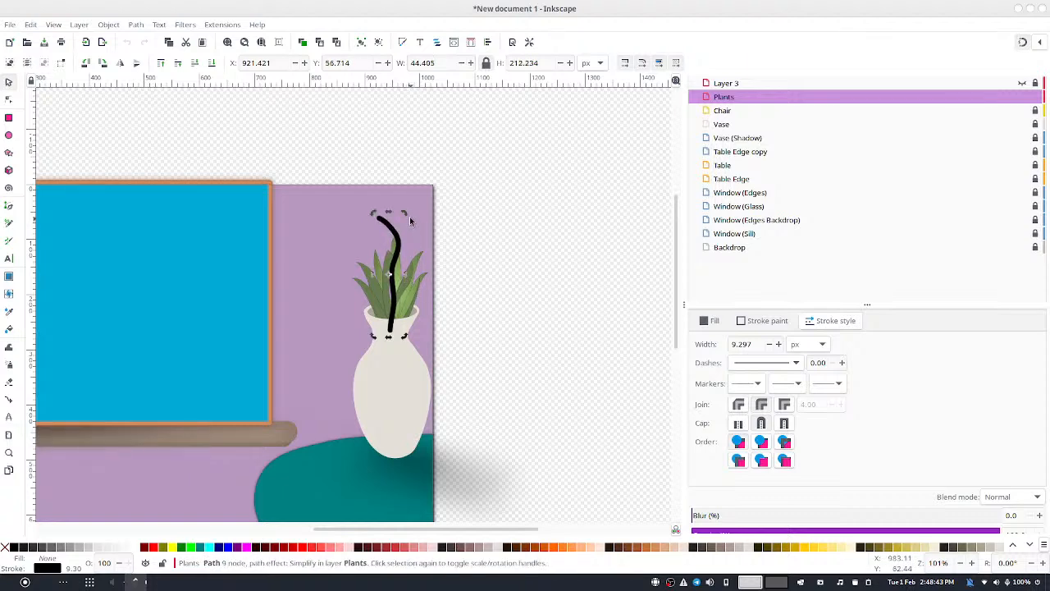
{"action": "left_click_drag", "start_coordinate": [407, 219], "coordinate": [409, 230]}
{"action": "left_click_drag", "start_coordinate": [392, 337], "coordinate": [399, 338]}
{"action": "mouse_move", "coordinate": [408, 220]}
{"action": "left_mouse_down"}
{"action": "mouse_move", "coordinate": [397, 257]}
{"action": "mouse_move", "coordinate": [406, 272]}
{"action": "left_mouse_up"}
{"action": "left_click", "coordinate": [468, 246]}
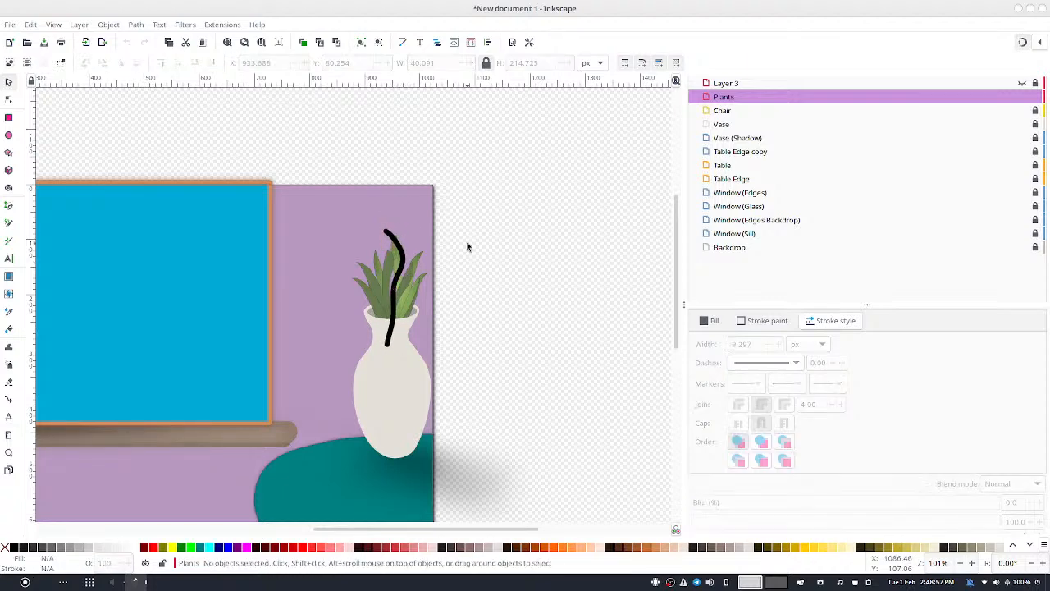
Restack the stem behind the front leaves but above the tall back leaf, and move it to about X 926, Y 77 px
{"action": "left_click", "coordinate": [403, 275]}
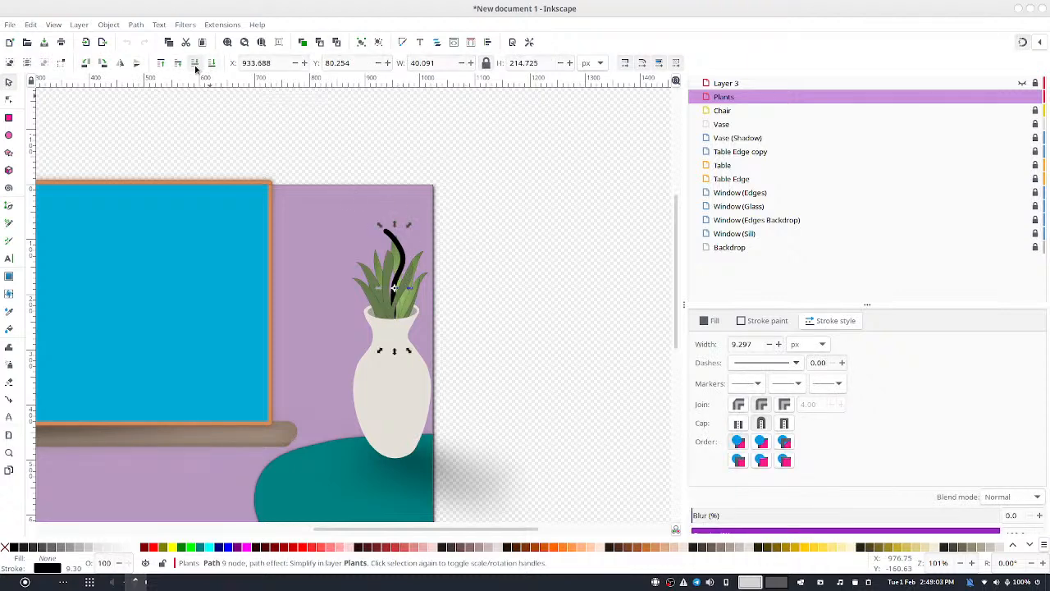
{"action": "left_click", "coordinate": [195, 65]}
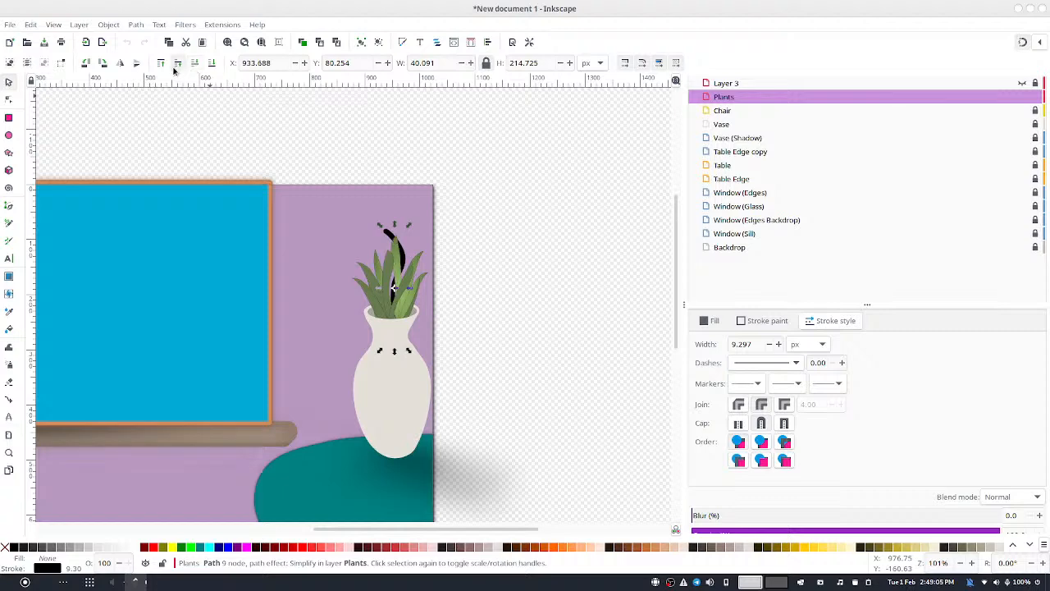
{"action": "left_click", "coordinate": [177, 65]}
{"action": "left_click_drag", "start_coordinate": [396, 251], "coordinate": [392, 250]}
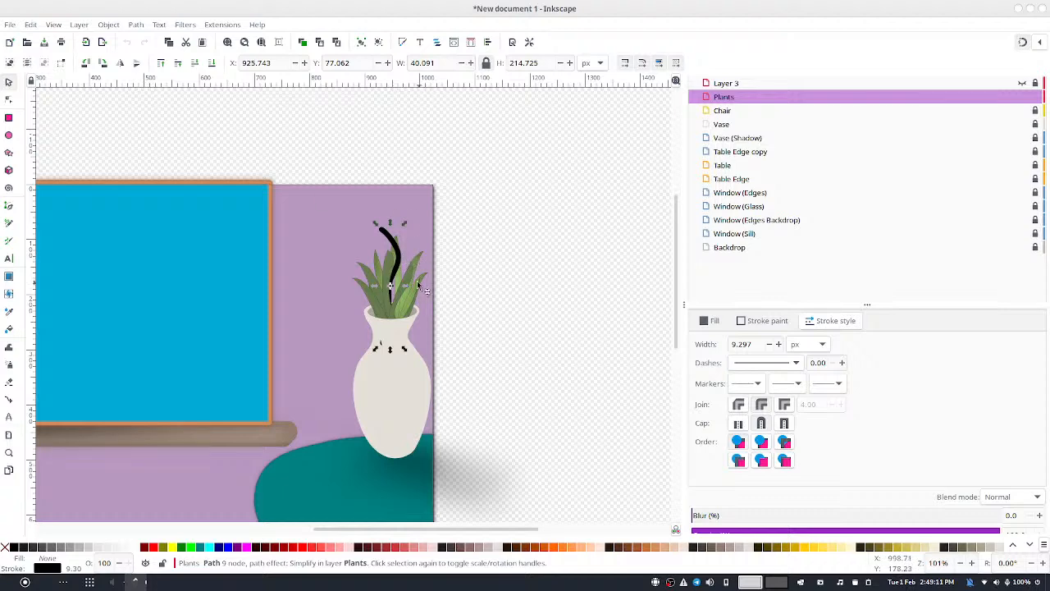
Delete the stem's second node from the tip and adjust the curve handles so the upper part bends smoothly to the right
{"action": "scroll", "coordinate": [417, 280], "scroll_direction": "up", "scroll_amount": 4, "text": "ctrl"}
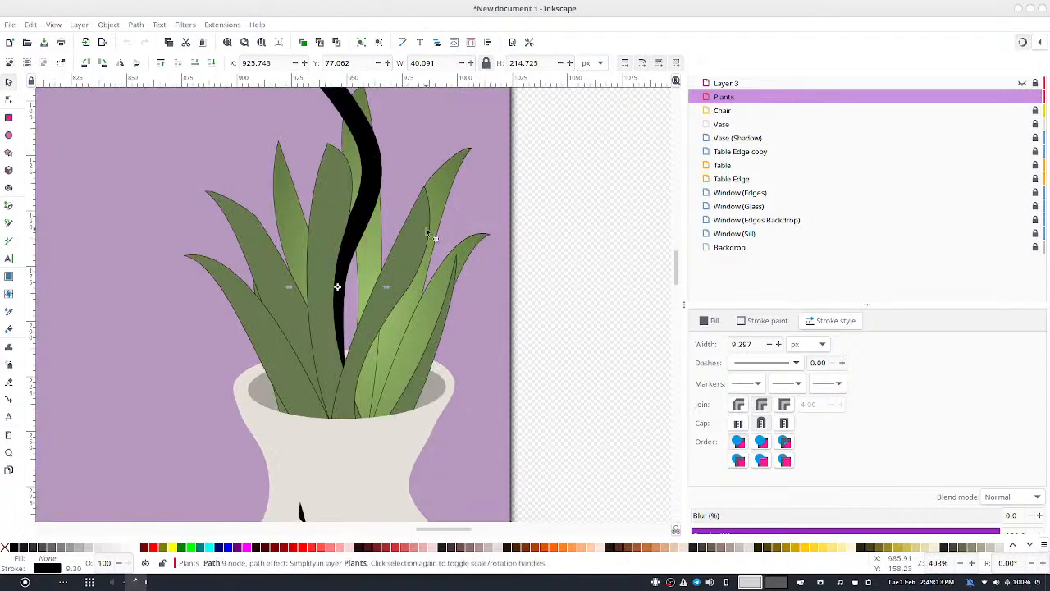
{"action": "scroll", "coordinate": [426, 227], "scroll_direction": "up", "scroll_amount": 2}
{"action": "key", "text": "n"}
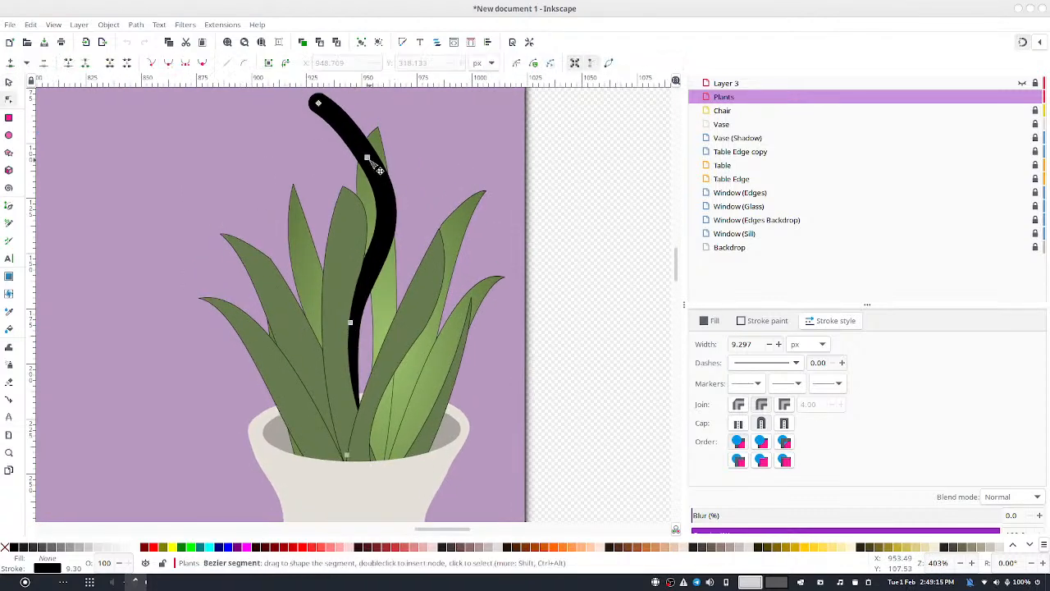
{"action": "mouse_move", "coordinate": [379, 169]}
{"action": "left_mouse_down"}
{"action": "mouse_move", "coordinate": [375, 149]}
{"action": "mouse_move", "coordinate": [377, 181]}
{"action": "left_mouse_up"}
{"action": "left_click_drag", "start_coordinate": [402, 215], "coordinate": [397, 215]}
{"action": "left_click", "coordinate": [45, 63]}
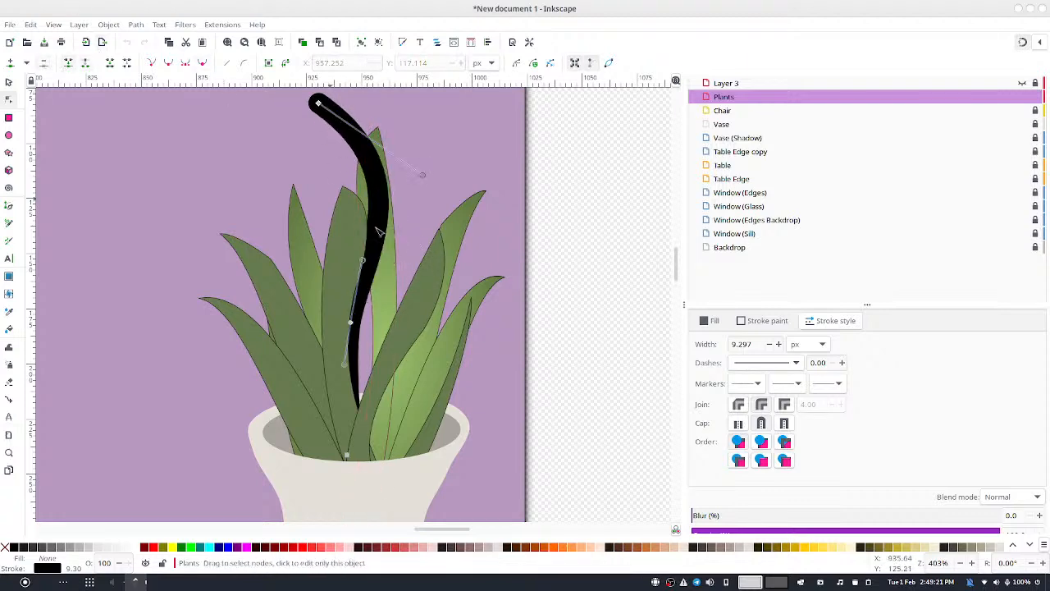
{"action": "left_click_drag", "start_coordinate": [424, 180], "coordinate": [421, 223]}
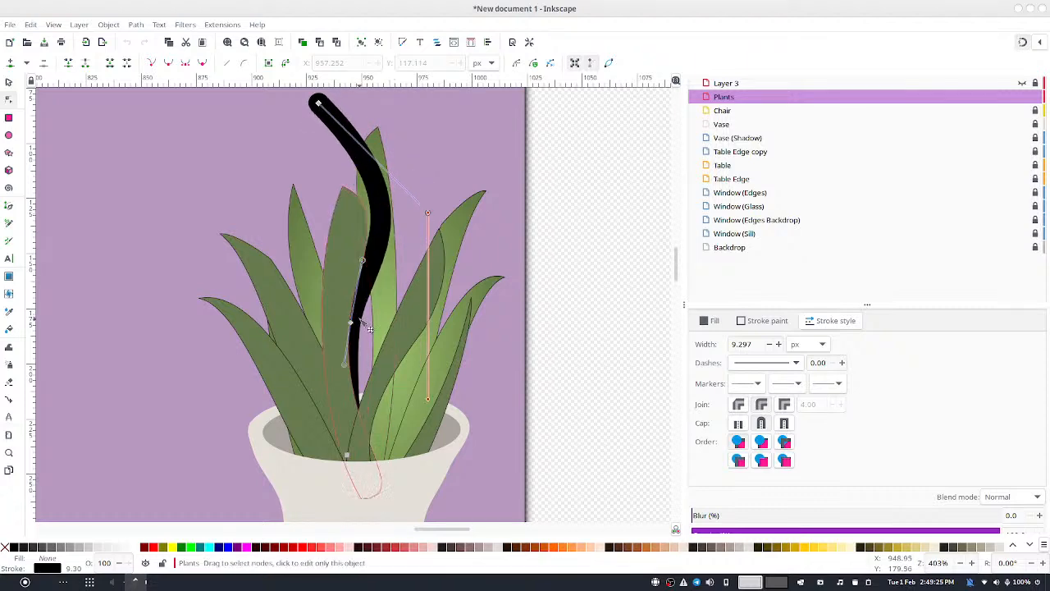
Shift the stem's middle node down along the stem and delete the end node that sticks out below the vase neck
{"action": "left_click_drag", "start_coordinate": [353, 324], "coordinate": [356, 364]}
{"action": "scroll", "coordinate": [304, 495], "scroll_direction": "down", "scroll_amount": 3}
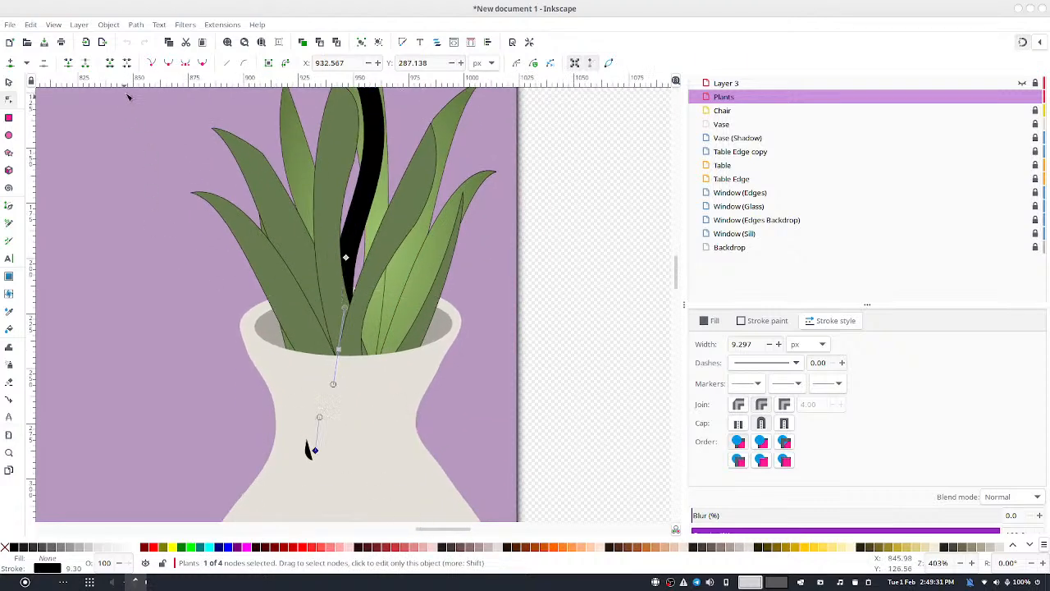
{"action": "key", "text": "Delete"}
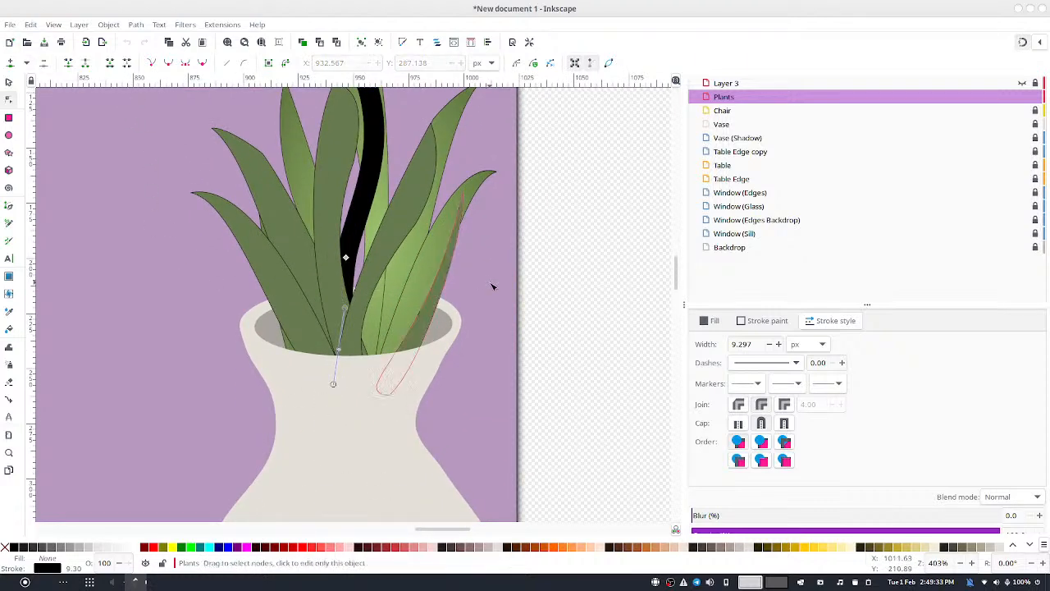
Move the stem's new bottom node to about X 949, Y 254 px, behind the vase neck, and finish node editing
{"action": "scroll", "coordinate": [486, 274], "scroll_direction": "up", "scroll_amount": 1}
{"action": "scroll", "coordinate": [482, 269], "scroll_direction": "up", "scroll_amount": 3}
{"action": "scroll", "coordinate": [482, 269], "scroll_direction": "right", "scroll_amount": 1}
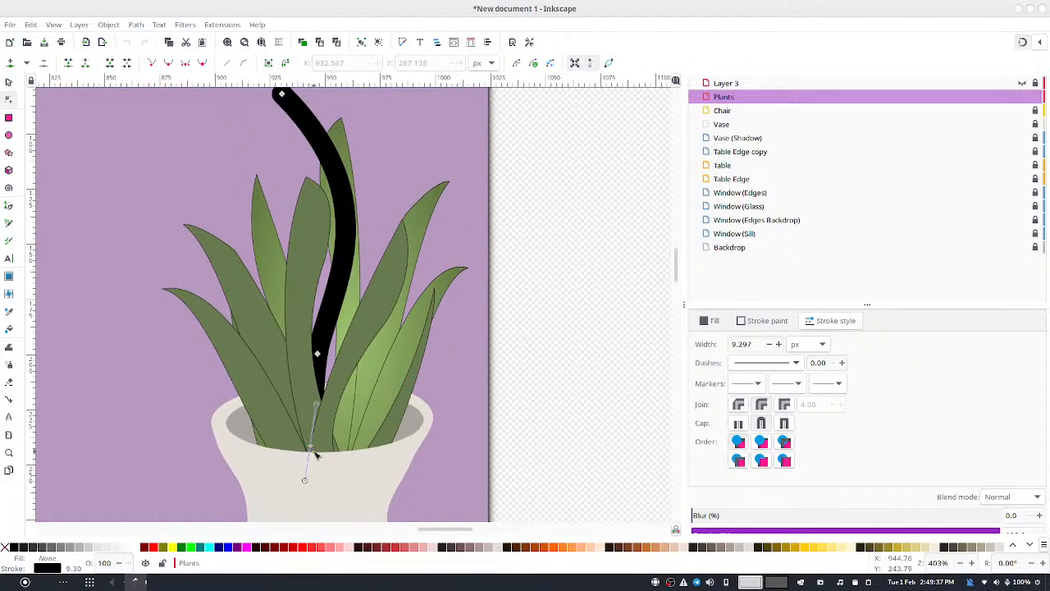
{"action": "mouse_move", "coordinate": [316, 457]}
{"action": "left_mouse_down"}
{"action": "mouse_move", "coordinate": [320, 484]}
{"action": "mouse_move", "coordinate": [322, 473]}
{"action": "left_mouse_up"}
{"action": "scroll", "coordinate": [522, 267], "scroll_direction": "up", "scroll_amount": 2}
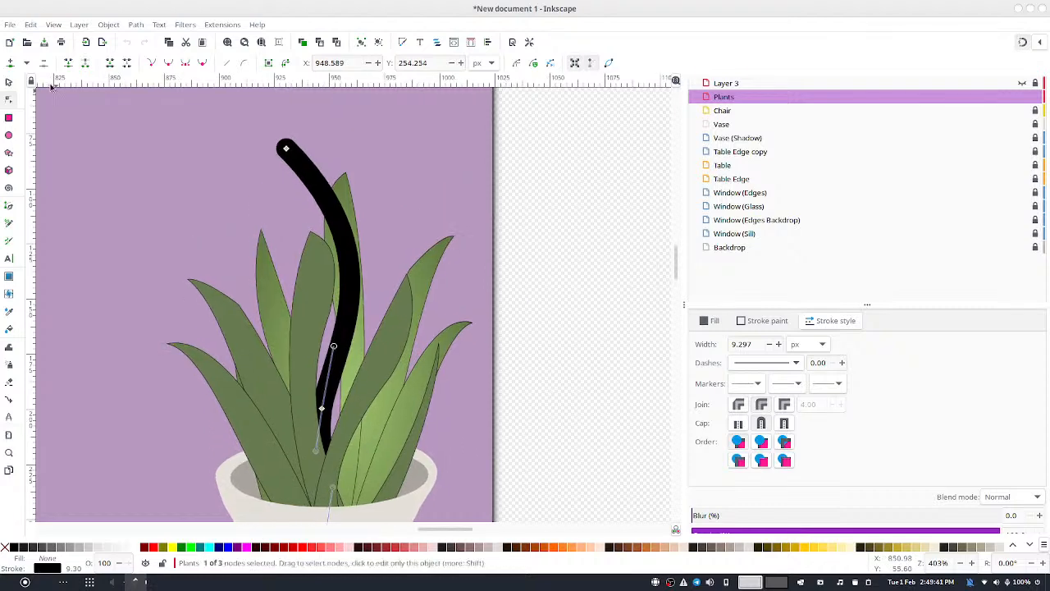
{"action": "left_click", "coordinate": [9, 81]}
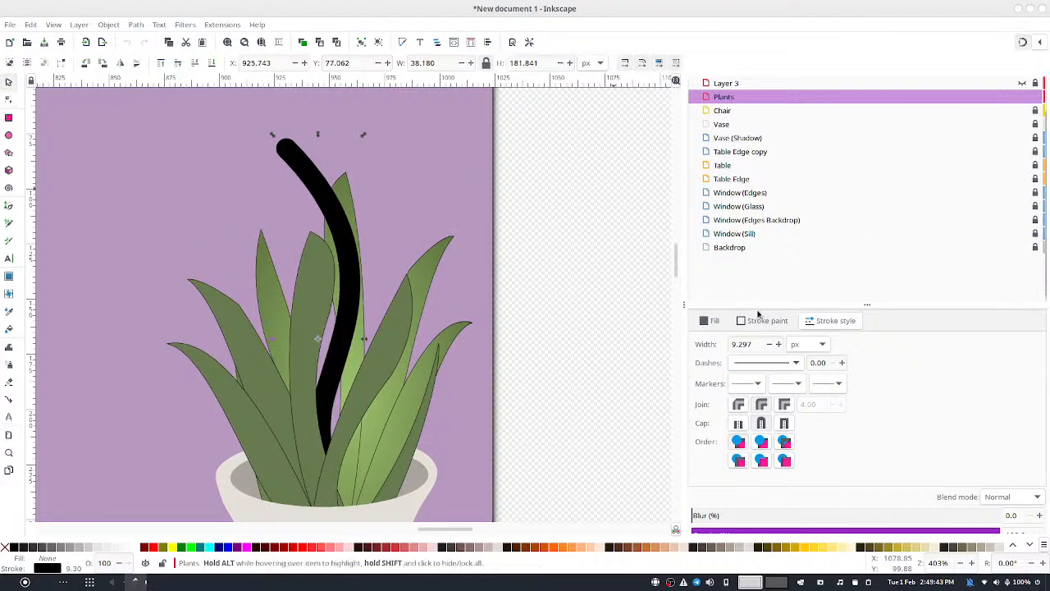
{"action": "left_click", "coordinate": [711, 319]}
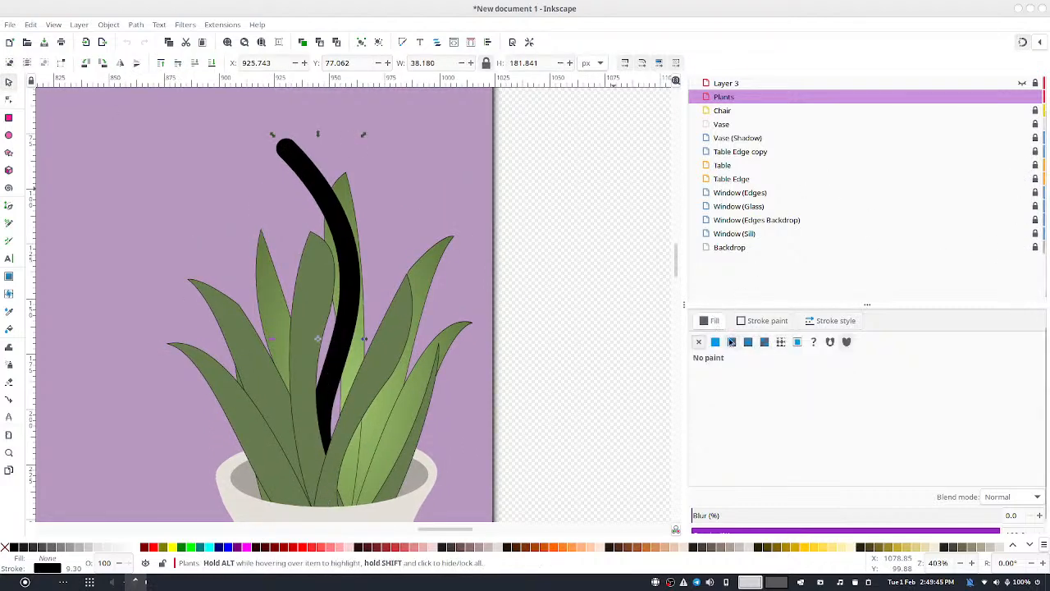
{"action": "left_click", "coordinate": [714, 341]}
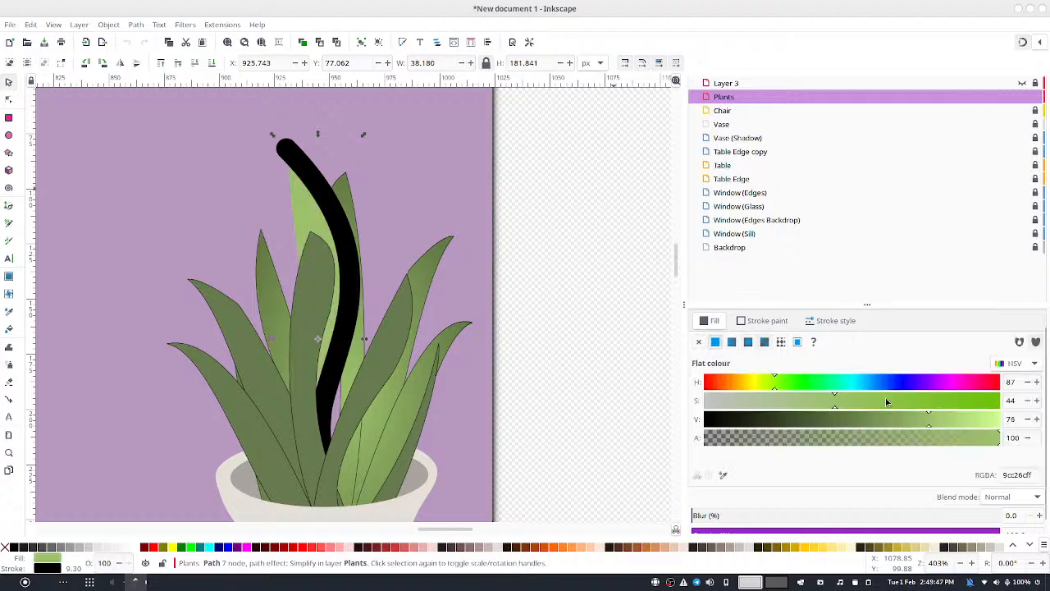
{"action": "left_click", "coordinate": [936, 384]}
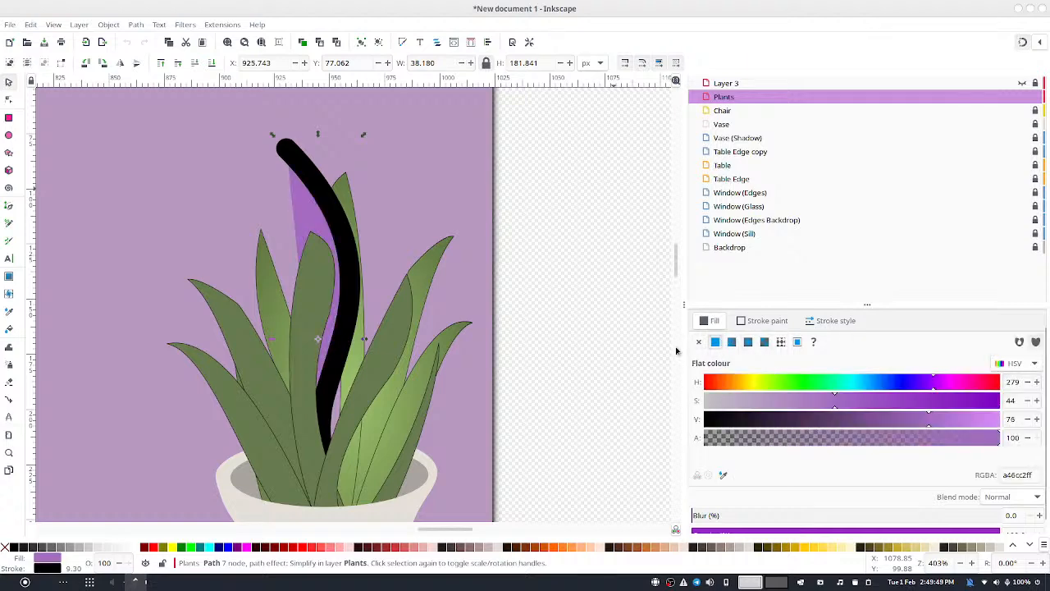
{"action": "key", "text": "ctrl+z"}
{"action": "key", "text": "ctrl+z"}
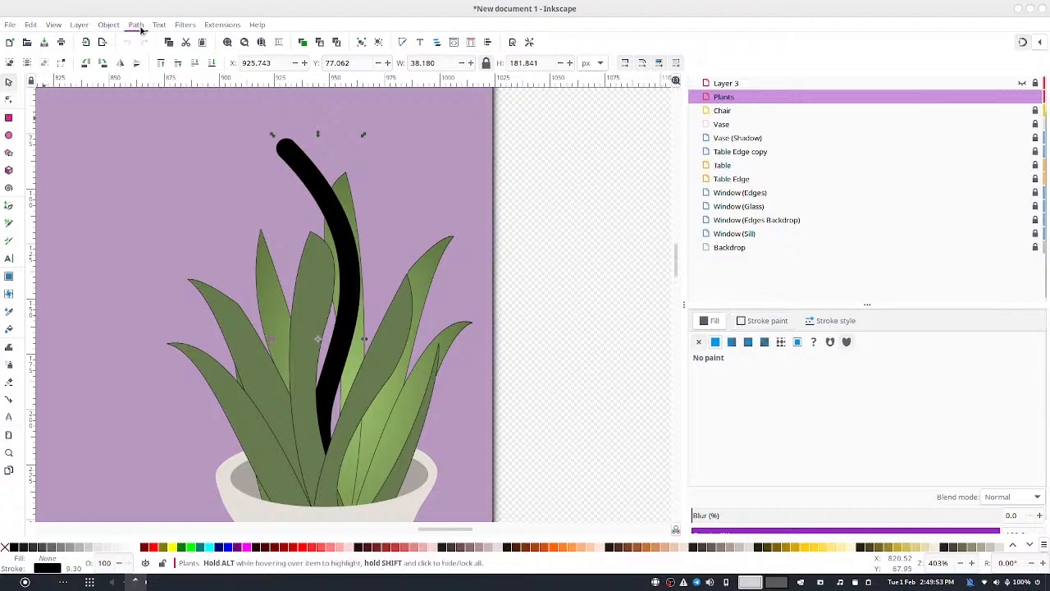
Convert the stem's stroke to a path and give it a dark muted purple fill, about S 32 and V 33
{"action": "key", "text": "ctrl+alt+c"}
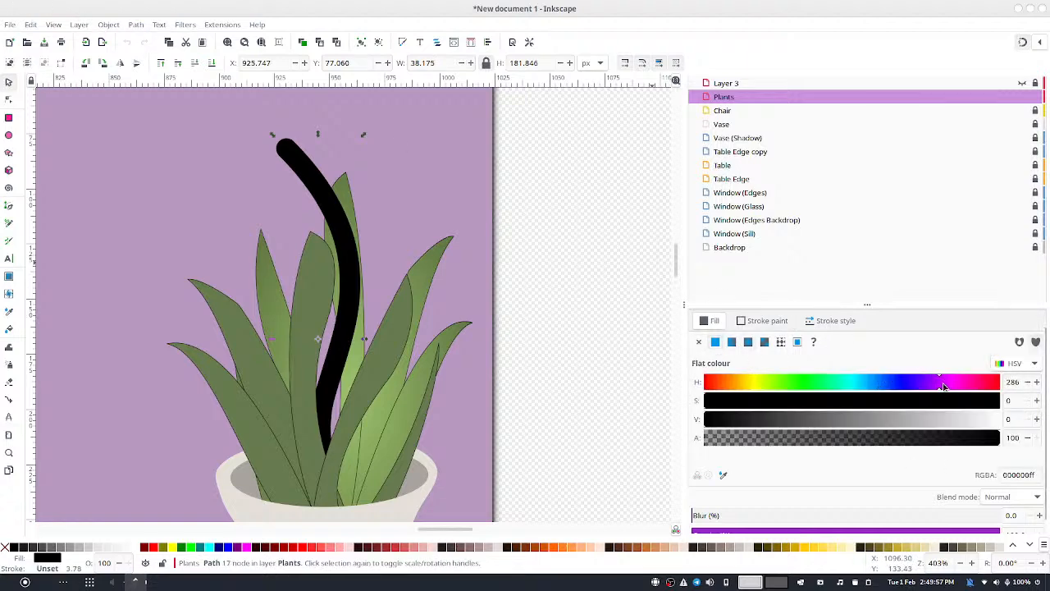
{"action": "left_click_drag", "start_coordinate": [928, 400], "coordinate": [1036, 425]}
{"action": "left_click", "coordinate": [821, 420]}
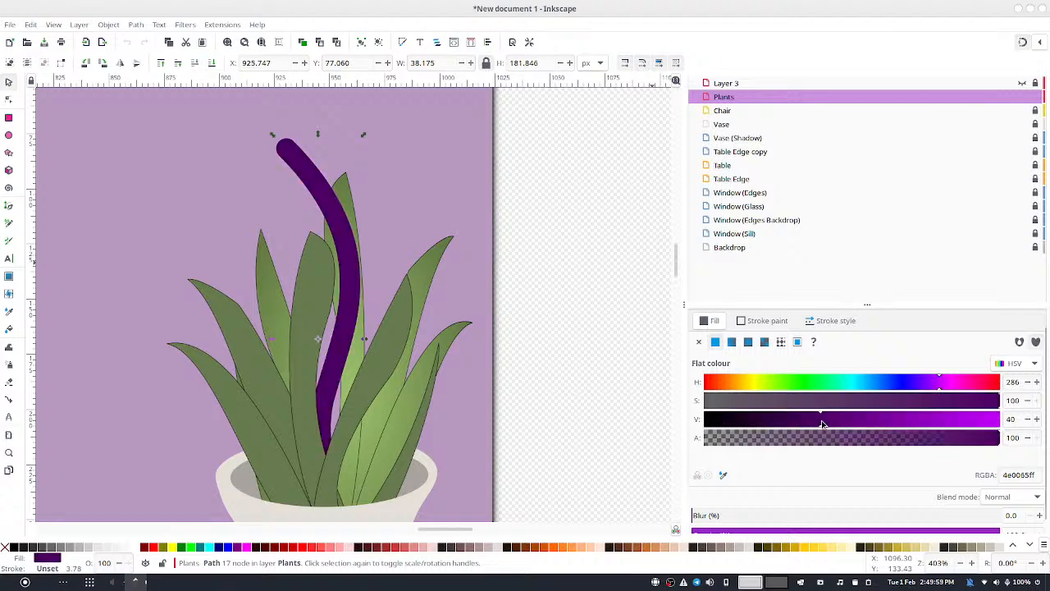
{"action": "left_click", "coordinate": [817, 401]}
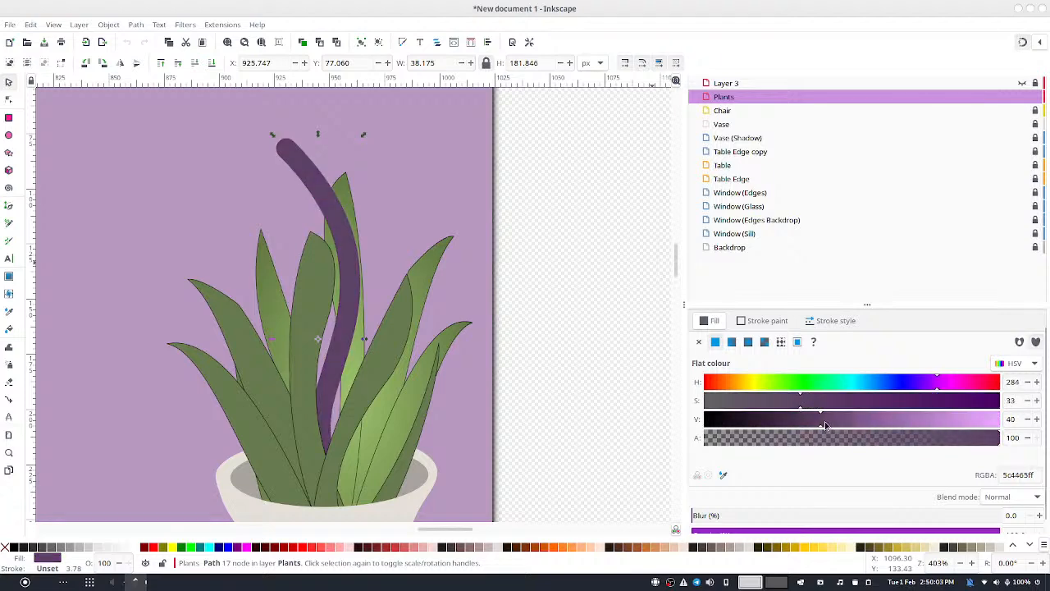
{"action": "mouse_move", "coordinate": [826, 425]}
{"action": "left_mouse_down"}
{"action": "mouse_move", "coordinate": [797, 428]}
{"action": "mouse_move", "coordinate": [811, 434]}
{"action": "left_mouse_up"}
Fine-tune the stem's purple fill to H 286, S 36, V 36
{"action": "left_click", "coordinate": [1036, 382]}
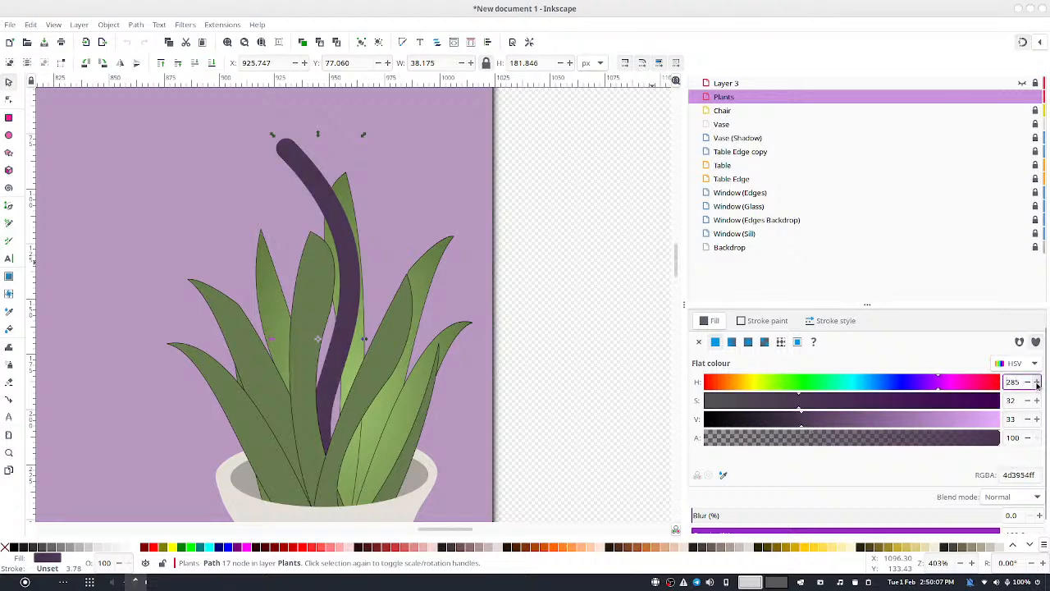
{"action": "left_click", "coordinate": [1036, 400]}
{"action": "left_click", "coordinate": [1036, 400]}
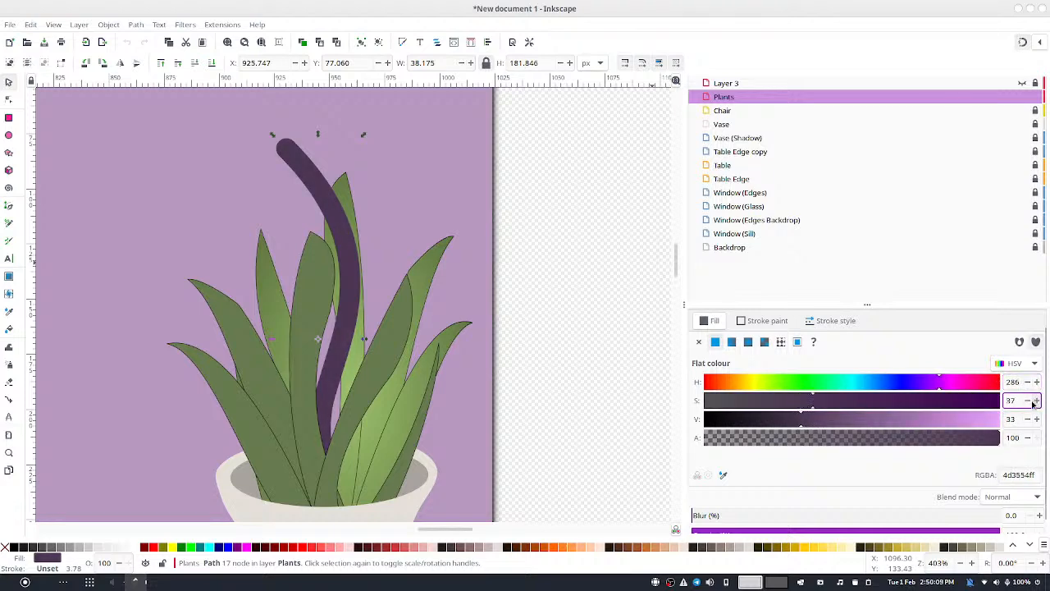
{"action": "left_click", "coordinate": [1036, 419]}
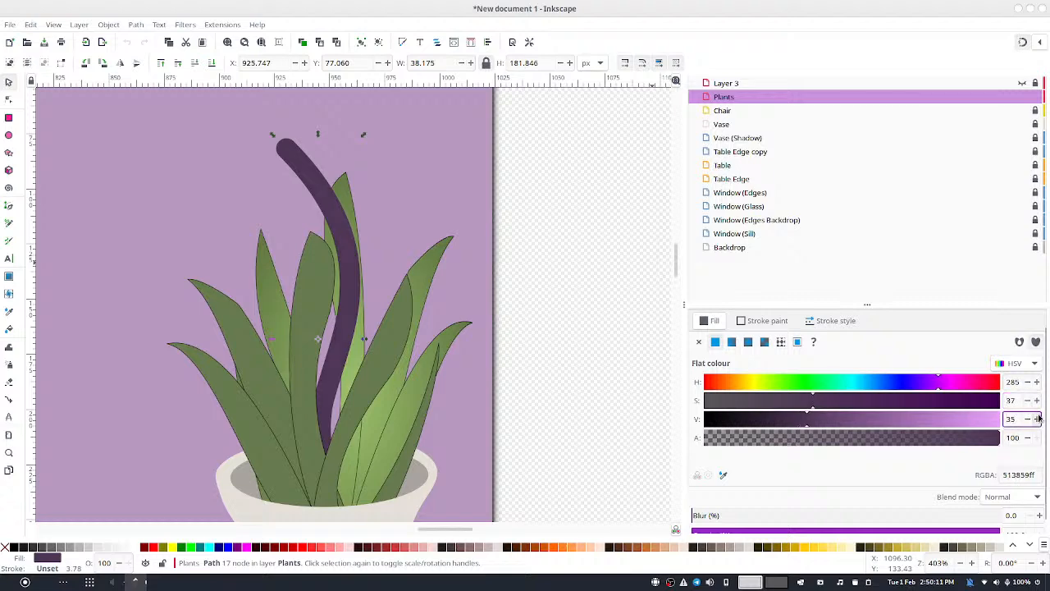
{"action": "left_click", "coordinate": [1026, 401]}
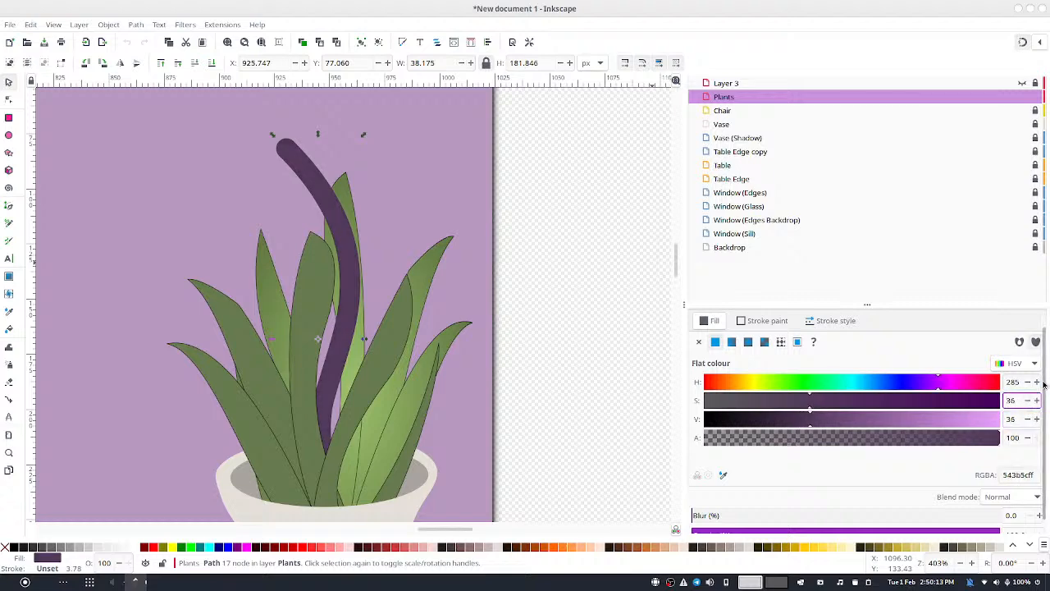
{"action": "left_click", "coordinate": [1037, 381]}
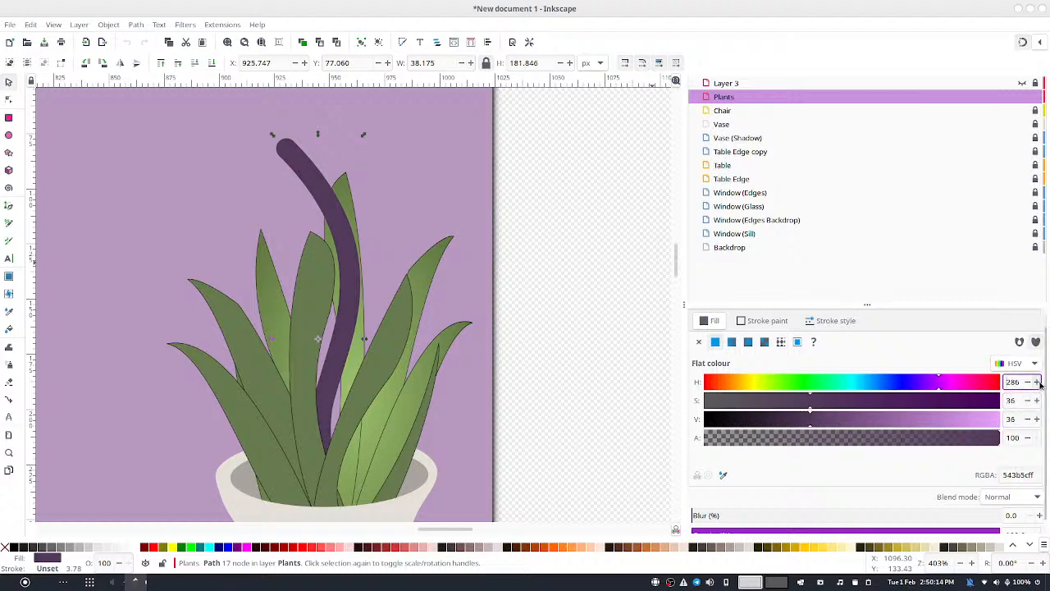
Duplicate the stem, bring the copy to the front, shrink it to about 8 by 37 px and place it over the stem's upper bend
{"action": "left_click", "coordinate": [423, 157]}
{"action": "left_click", "coordinate": [344, 230]}
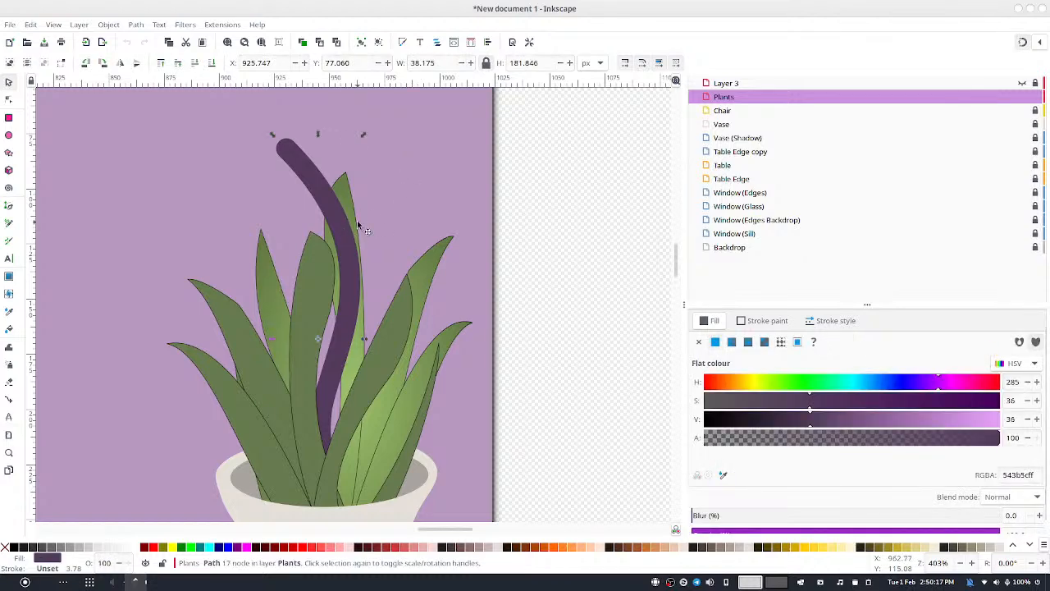
{"action": "key", "text": "Home"}
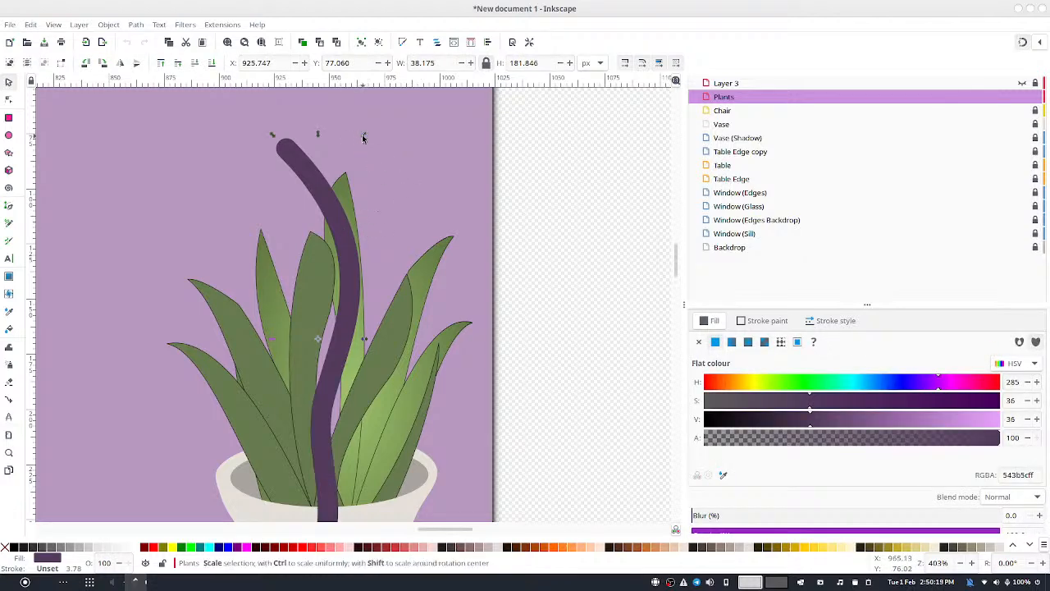
{"action": "left_click_drag", "start_coordinate": [361, 141], "coordinate": [329, 162]}
{"action": "left_click_drag", "start_coordinate": [319, 314], "coordinate": [336, 232]}
Recolour the small stem copy light green with H 92, S 36, V 83
{"action": "left_click", "coordinate": [779, 381]}
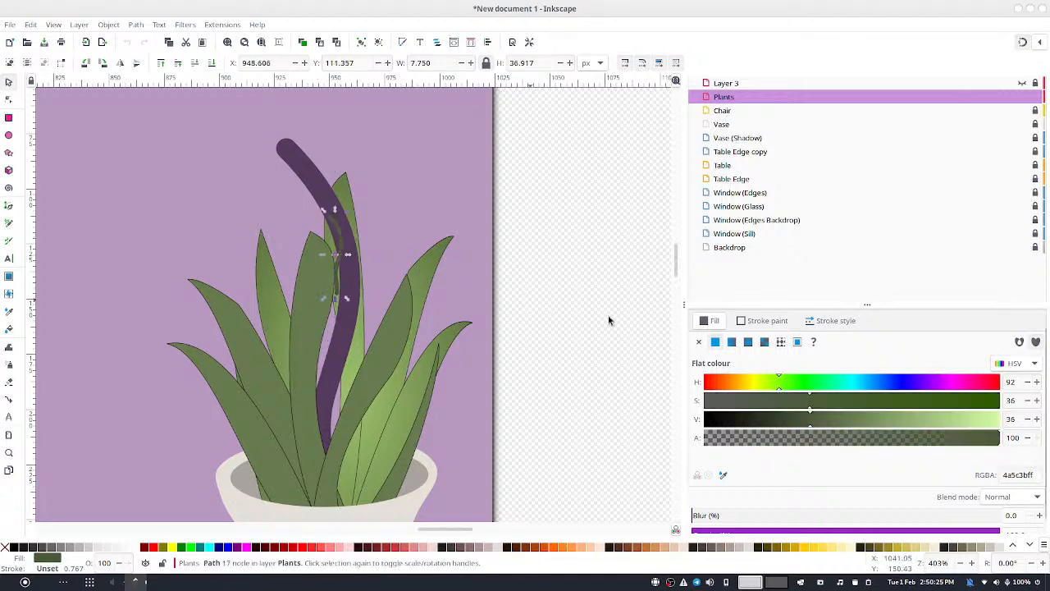
{"action": "left_click_drag", "start_coordinate": [871, 420], "coordinate": [949, 419]}
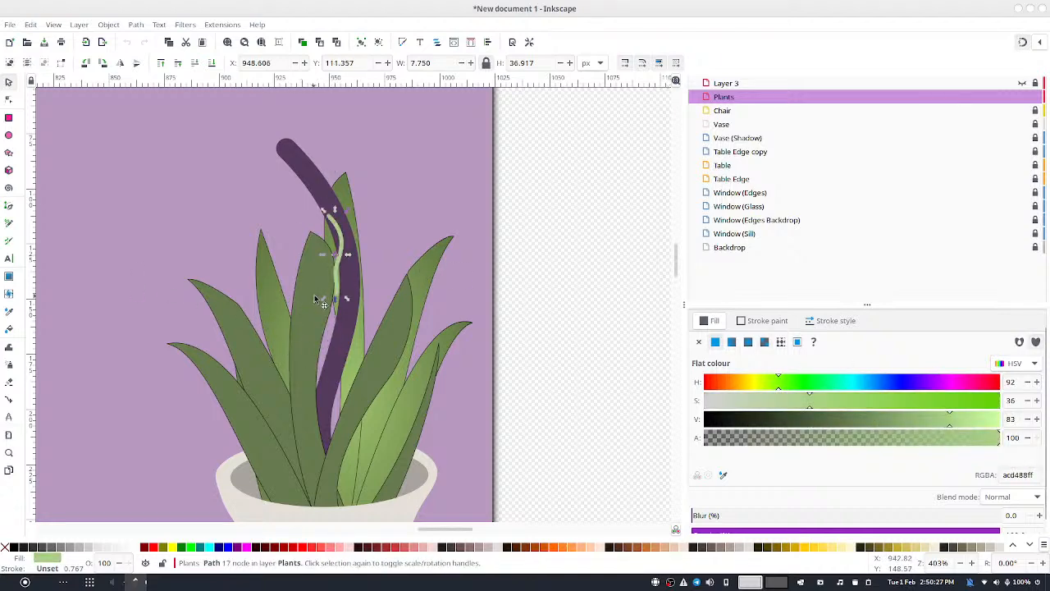
Move the light green strand to the stem's tip and shift its lower nodes to follow the stem's upper bend
{"action": "left_click_drag", "start_coordinate": [335, 300], "coordinate": [328, 374]}
{"action": "left_click_drag", "start_coordinate": [338, 236], "coordinate": [336, 307]}
{"action": "key", "text": "n"}
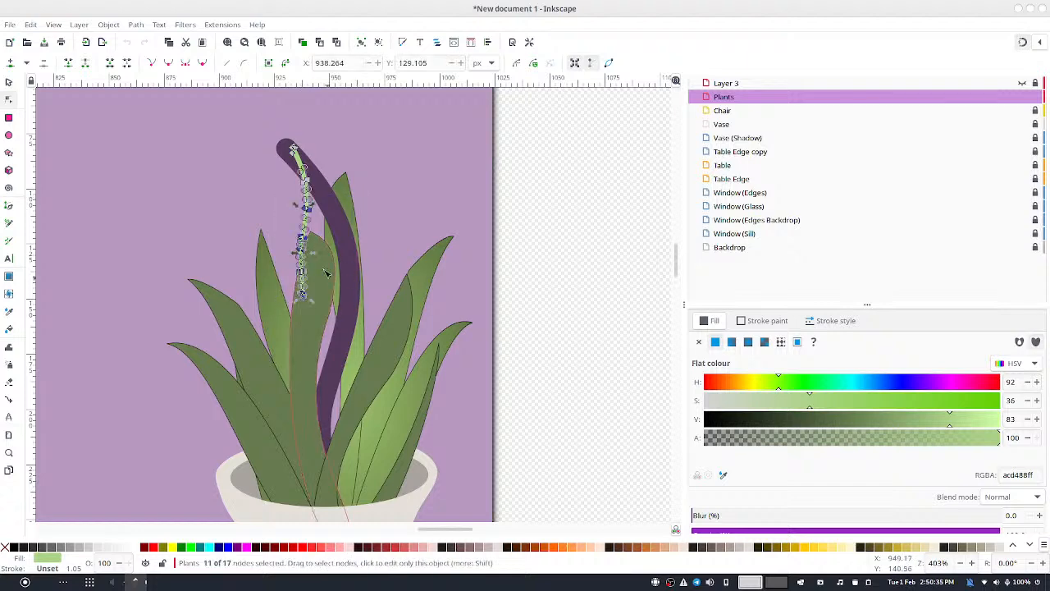
{"action": "left_click_drag", "start_coordinate": [297, 250], "coordinate": [348, 239]}
{"action": "left_click", "coordinate": [297, 186]}
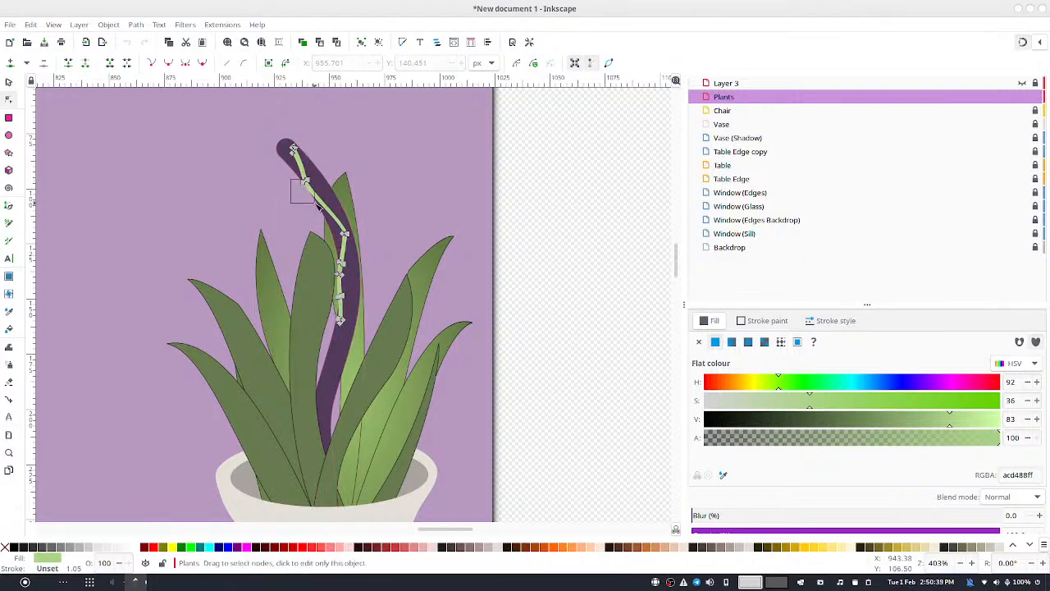
{"action": "left_click_drag", "start_coordinate": [318, 208], "coordinate": [319, 208]}
{"action": "scroll", "coordinate": [318, 207], "scroll_direction": "up", "scroll_amount": 1}
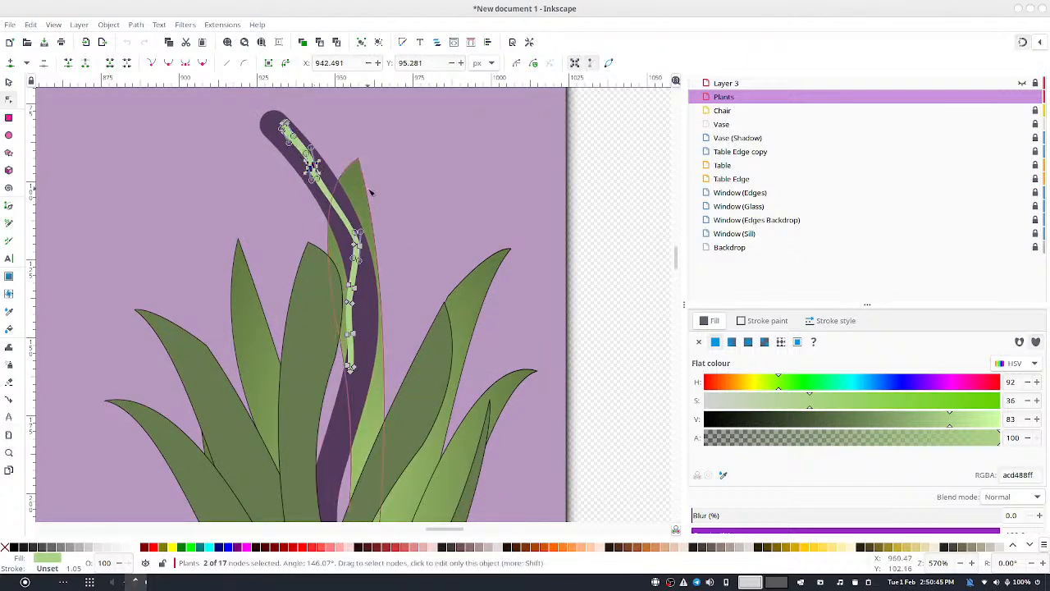
Extend the strand along the centre of the stem to its base by moving its remaining lower nodes in stages
{"action": "scroll", "coordinate": [396, 140], "scroll_direction": "down", "scroll_amount": 2}
{"action": "left_click_drag", "start_coordinate": [335, 218], "coordinate": [443, 315]}
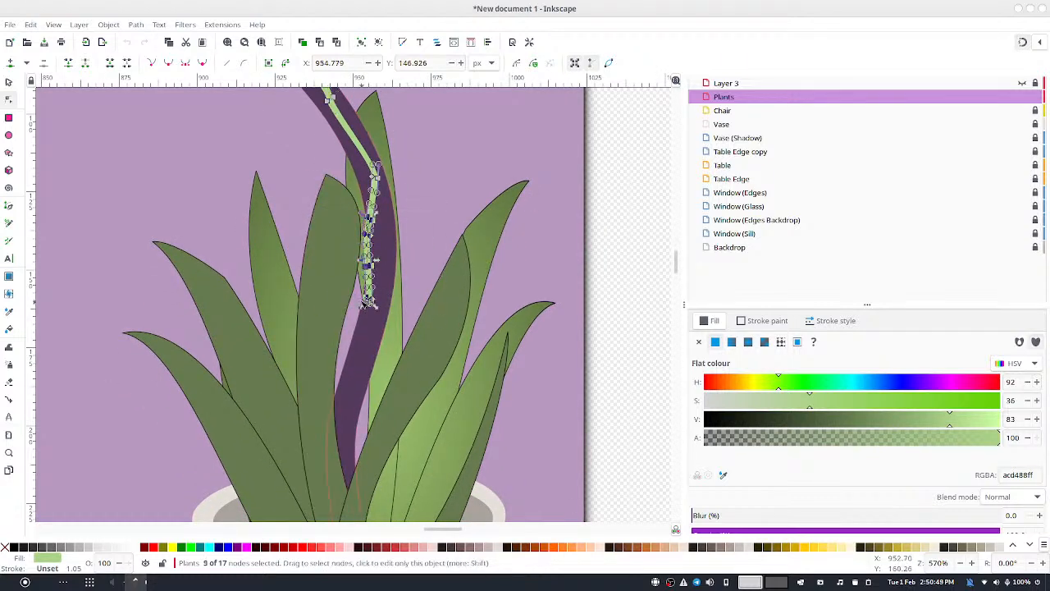
{"action": "left_click_drag", "start_coordinate": [370, 303], "coordinate": [392, 376]}
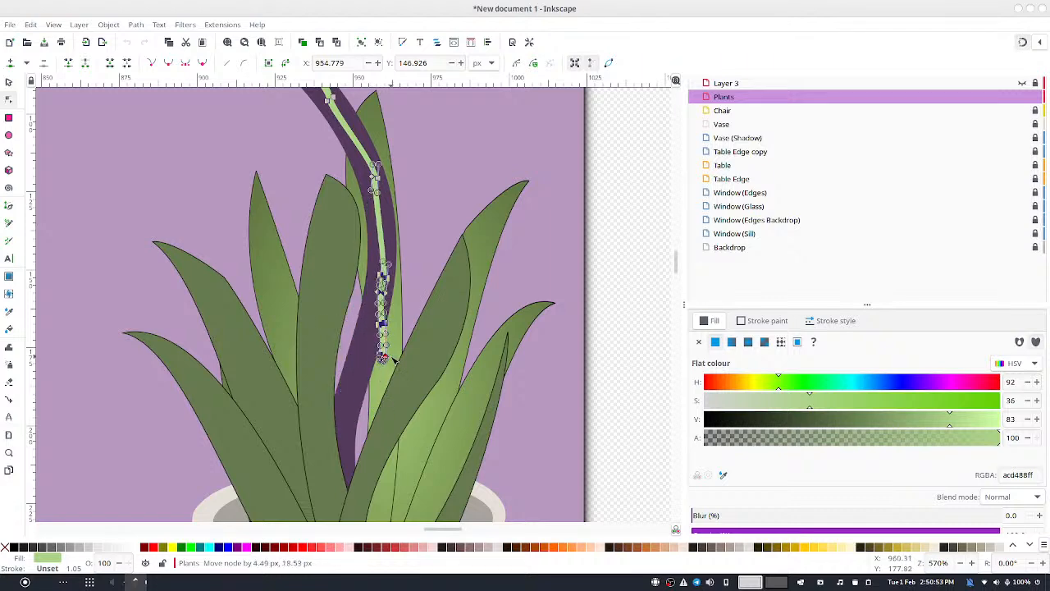
{"action": "left_click_drag", "start_coordinate": [393, 358], "coordinate": [390, 354]}
{"action": "left_click", "coordinate": [423, 275]}
{"action": "left_click_drag", "start_coordinate": [353, 283], "coordinate": [449, 388]}
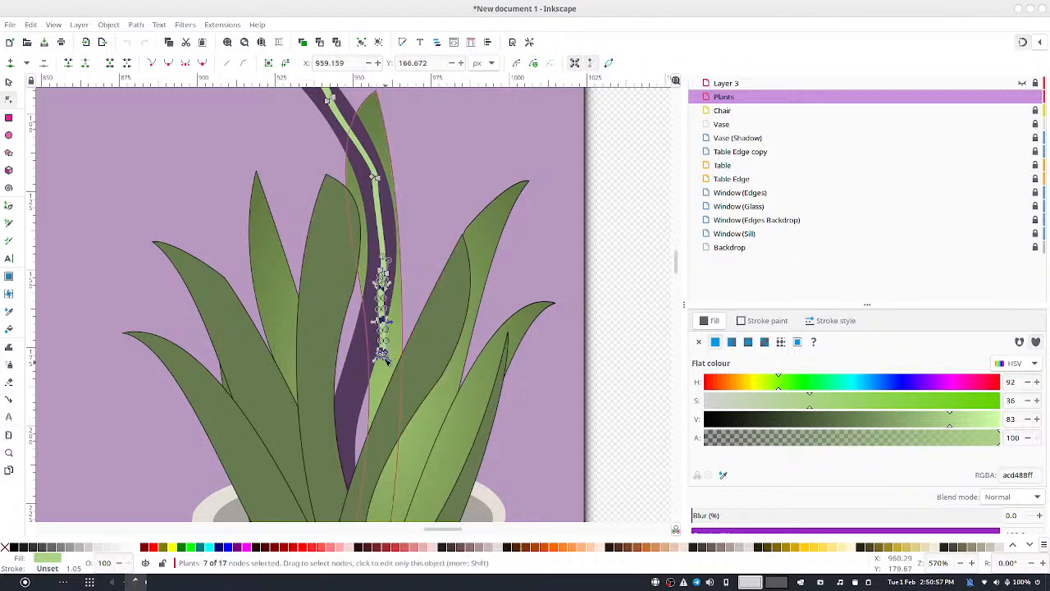
{"action": "left_click_drag", "start_coordinate": [384, 361], "coordinate": [350, 420]}
{"action": "left_click", "coordinate": [431, 368]}
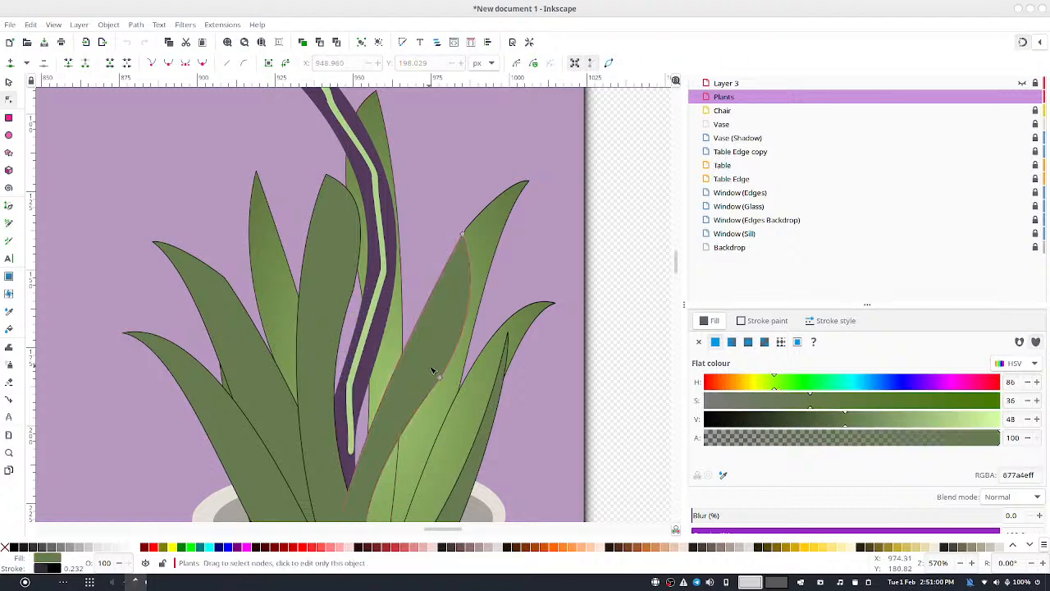
{"action": "left_click", "coordinate": [355, 402]}
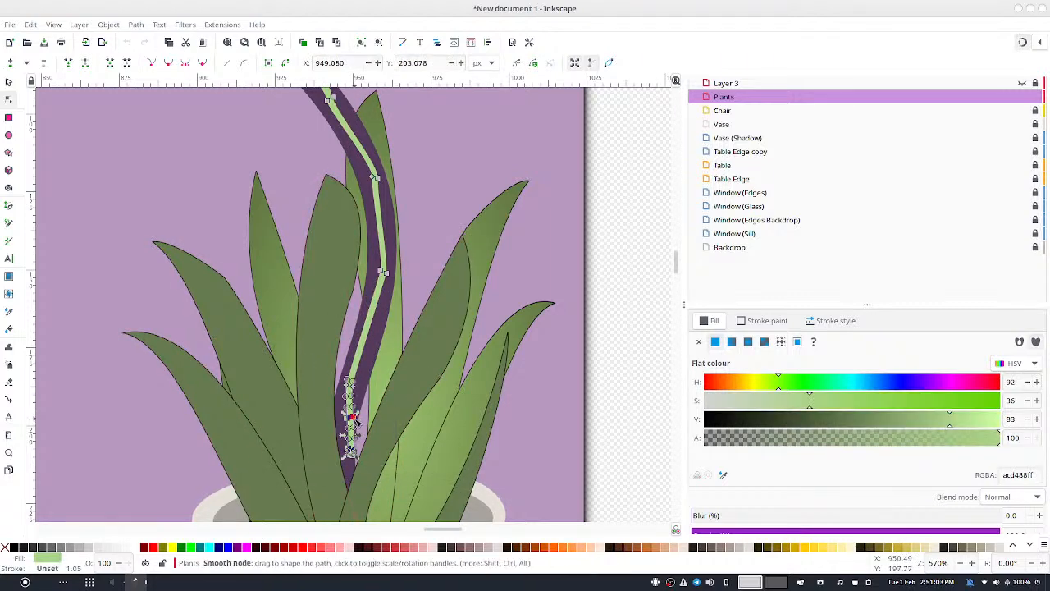
{"action": "left_click_drag", "start_coordinate": [353, 420], "coordinate": [346, 490]}
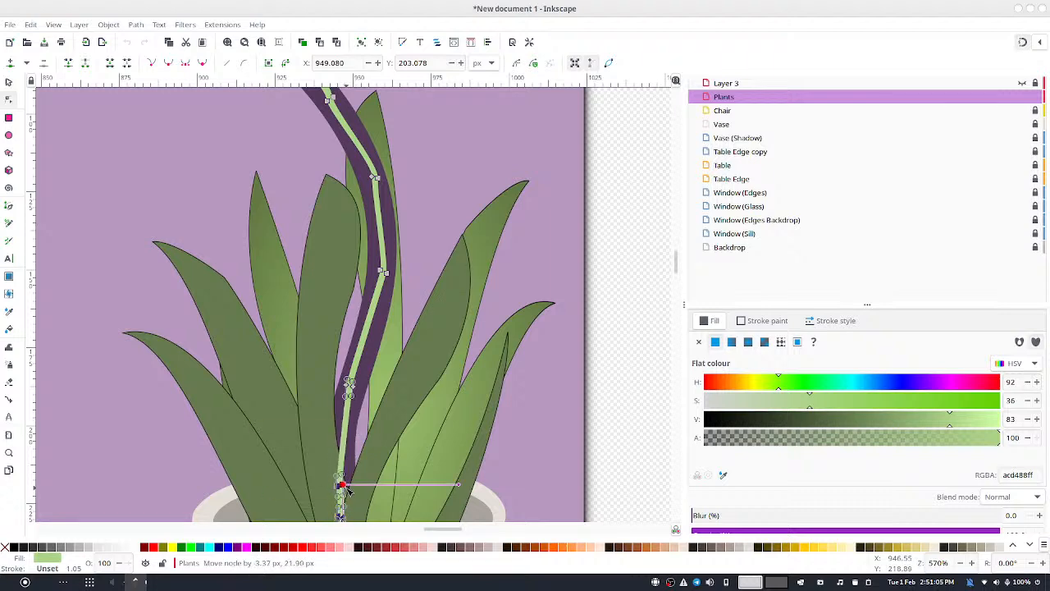
Simplify the light green strand's path repeatedly until it forms a smooth curve with only a few nodes
{"action": "left_click", "coordinate": [9, 82]}
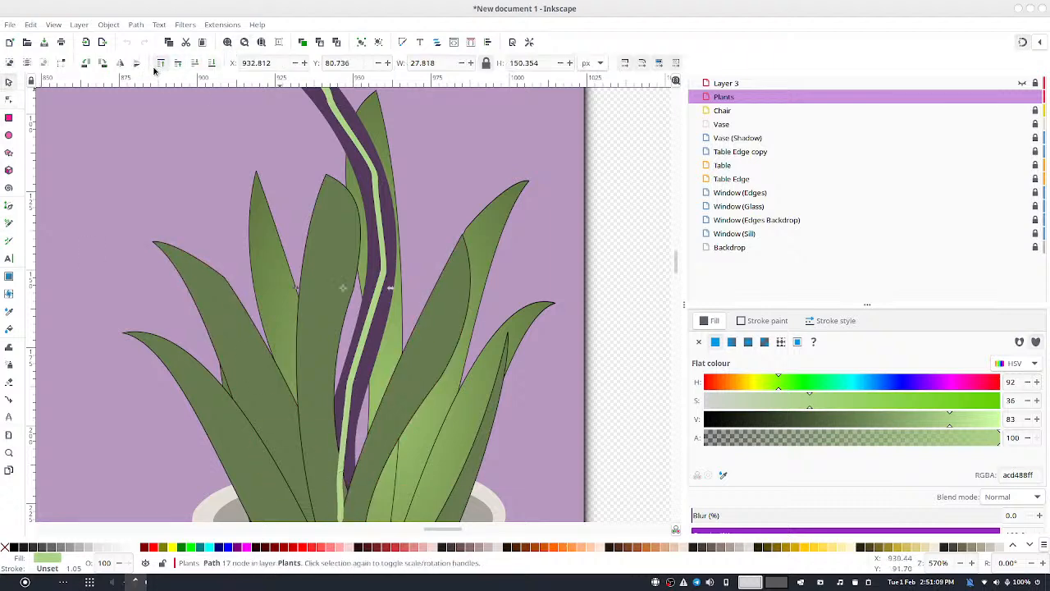
{"action": "left_click", "coordinate": [339, 106]}
{"action": "double_click", "coordinate": [339, 106]}
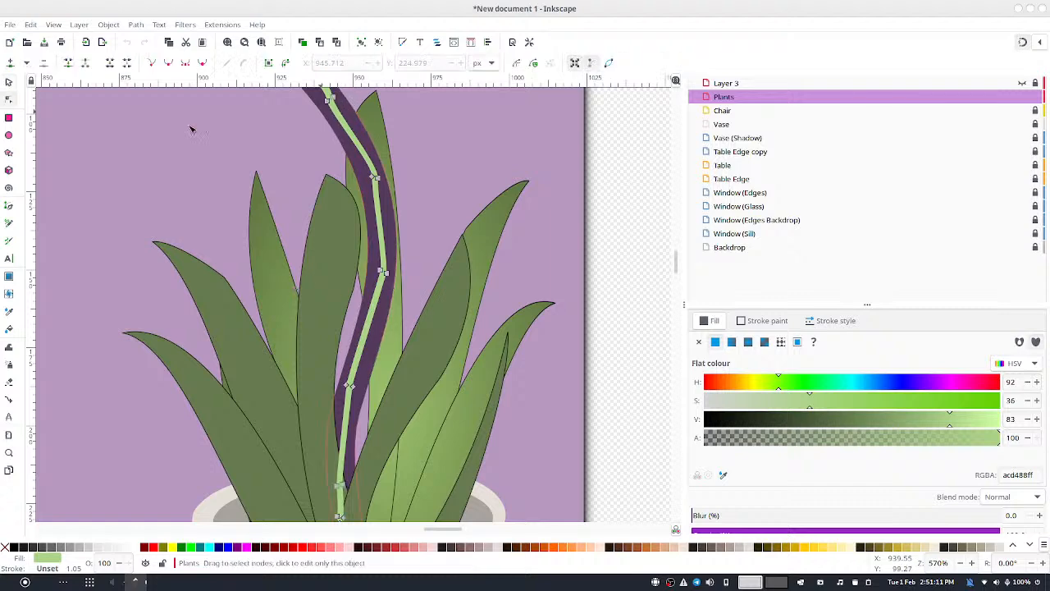
{"action": "key", "text": "ctrl+l"}
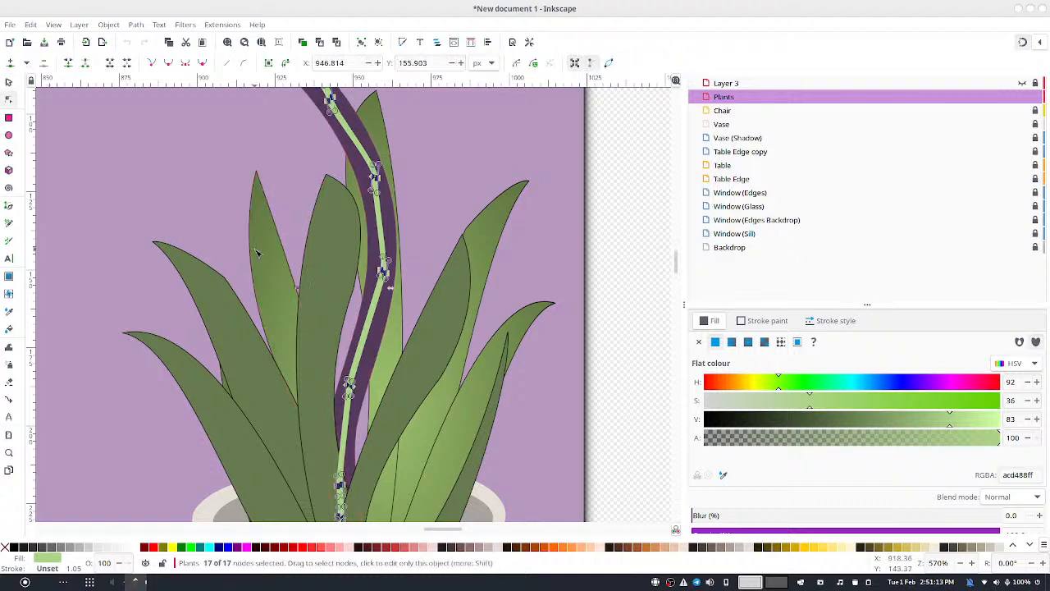
{"action": "key", "text": "ctrl+l"}
{"action": "key", "text": "ctrl+l"}
{"action": "key", "text": "ctrl+l"}
{"action": "key", "text": "ctrl+l"}
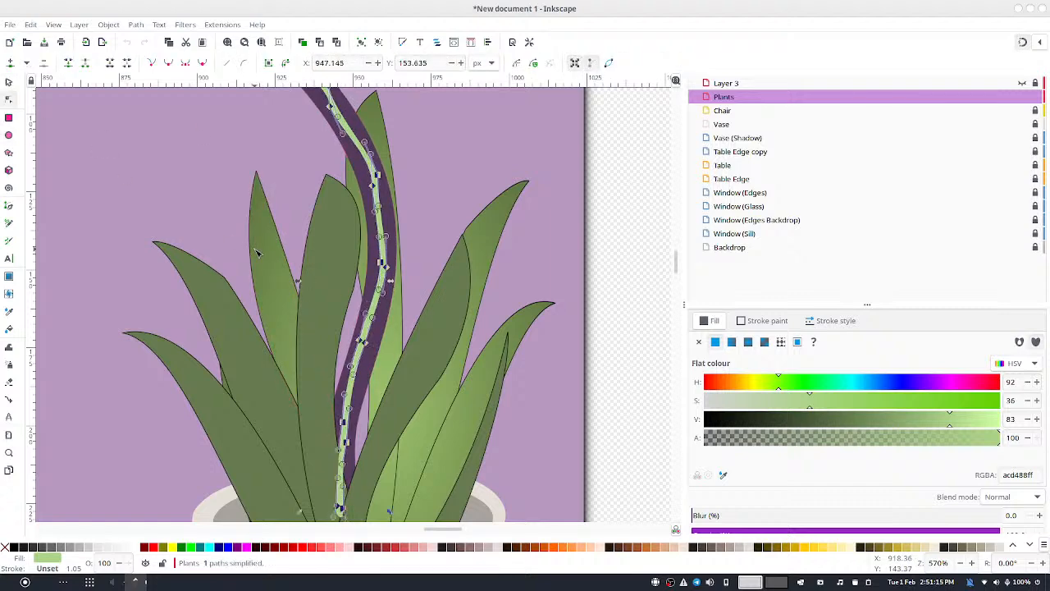
{"action": "key", "text": "ctrl+l"}
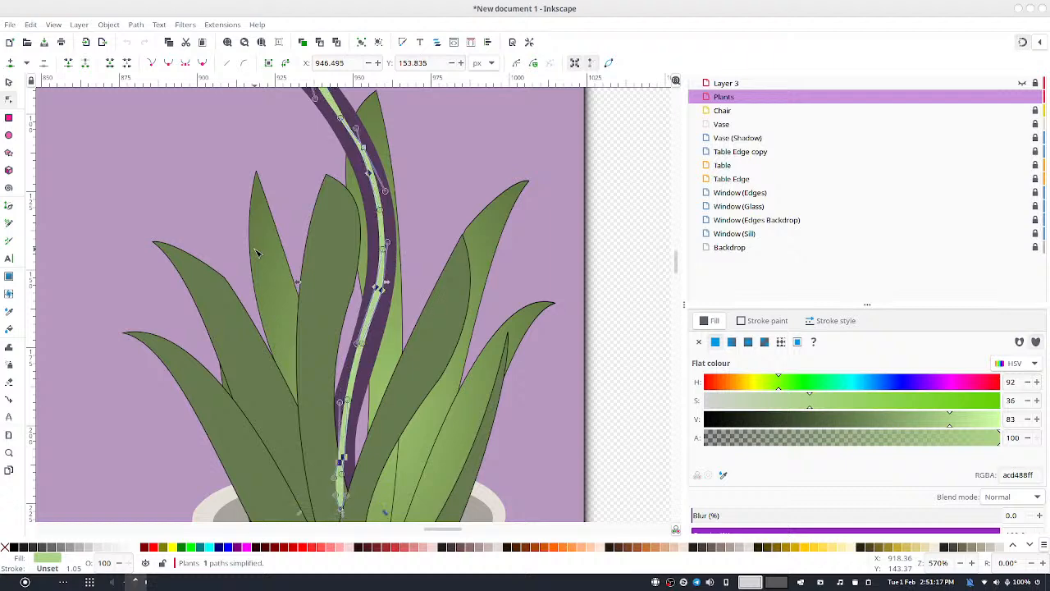
{"action": "key", "text": "ctrl+l"}
{"action": "key", "text": "ctrl+l"}
{"action": "key", "text": "ctrl+l"}
{"action": "key", "text": "ctrl+l"}
{"action": "key", "text": "ctrl+l"}
{"action": "key", "text": "ctrl+l"}
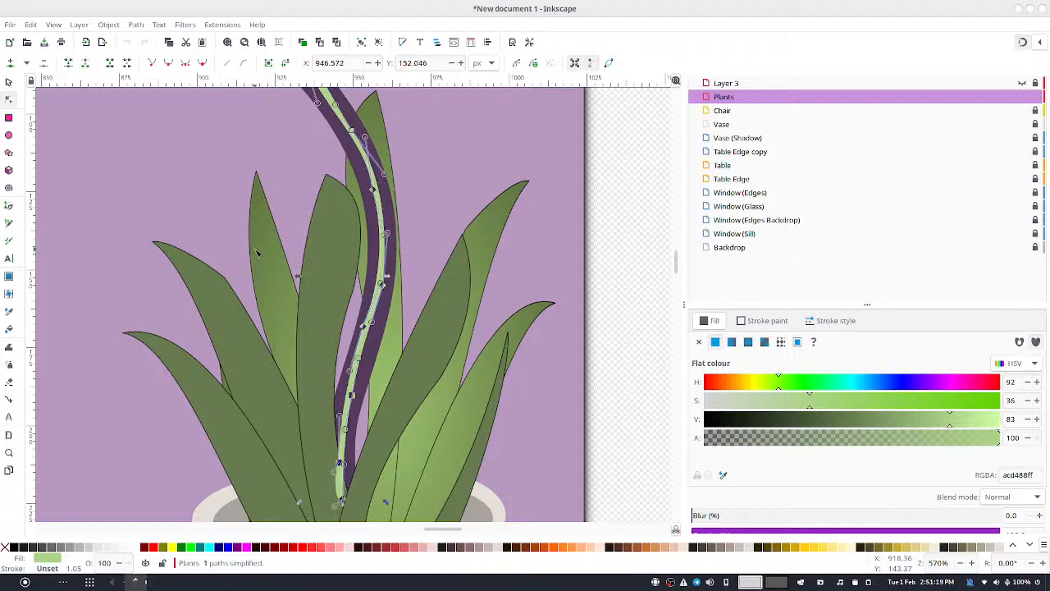
{"action": "key", "text": "ctrl+l"}
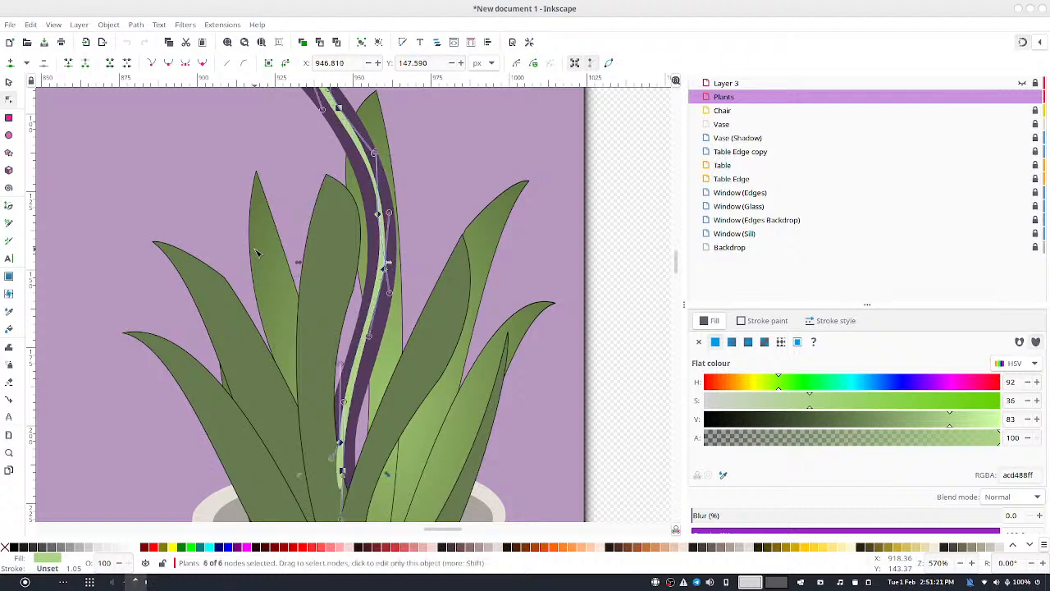
Move the strand's upper end node to the middle of the stem's tip and adjust the curve handle just below it
{"action": "left_click_drag", "start_coordinate": [440, 199], "coordinate": [492, 328]}
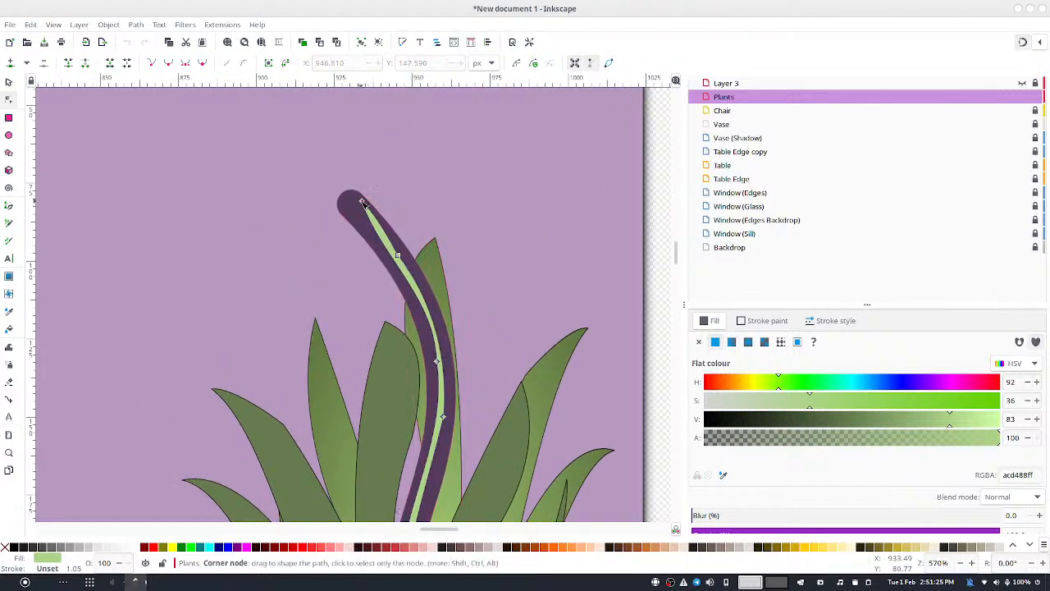
{"action": "mouse_move", "coordinate": [359, 199]}
{"action": "left_mouse_down"}
{"action": "mouse_move", "coordinate": [370, 202]}
{"action": "mouse_move", "coordinate": [354, 212]}
{"action": "left_mouse_up"}
{"action": "left_click_drag", "start_coordinate": [374, 266], "coordinate": [392, 257]}
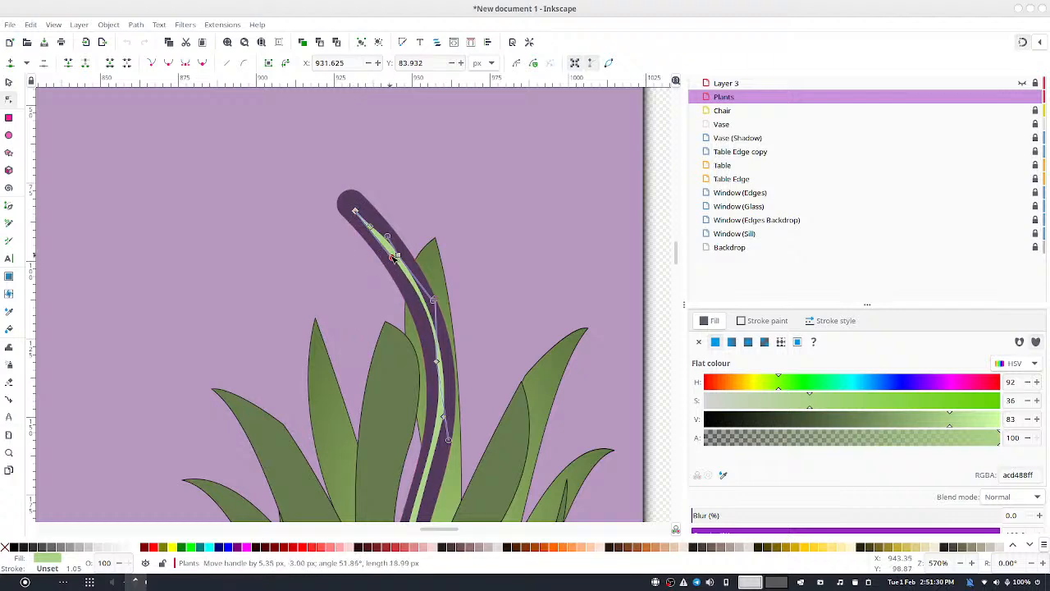
{"action": "left_click", "coordinate": [8, 82]}
{"action": "left_click_drag", "start_coordinate": [480, 223], "coordinate": [425, 169]}
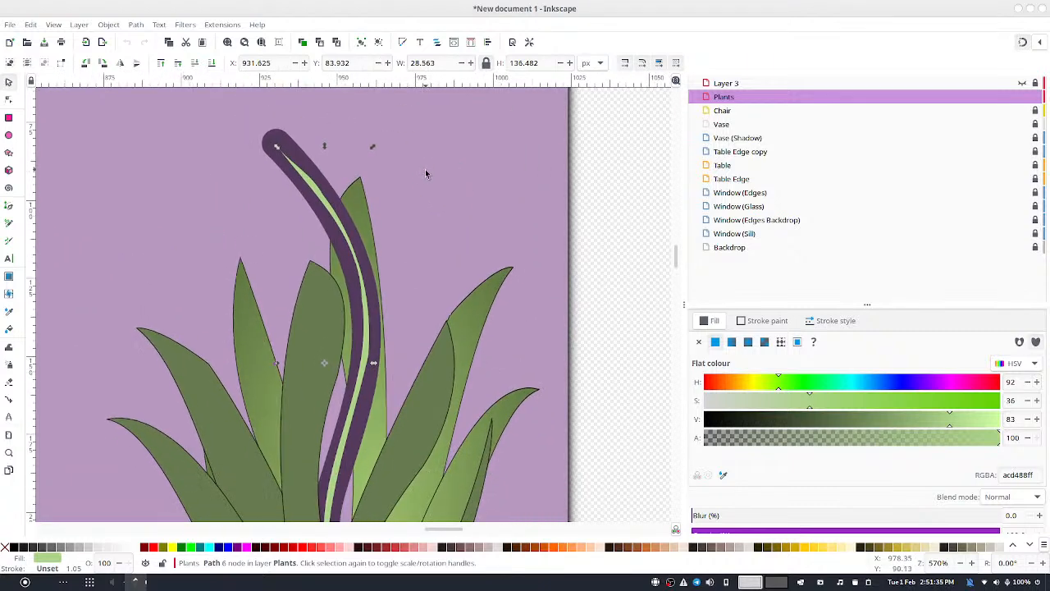
Simplify the reshaped strand further and stretch it down toward the stem's base to about 132 px tall
{"action": "key", "text": "ctrl+l"}
{"action": "key", "text": "ctrl+l"}
{"action": "key", "text": "ctrl+l"}
{"action": "key", "text": "ctrl+l"}
{"action": "key", "text": "ctrl+l"}
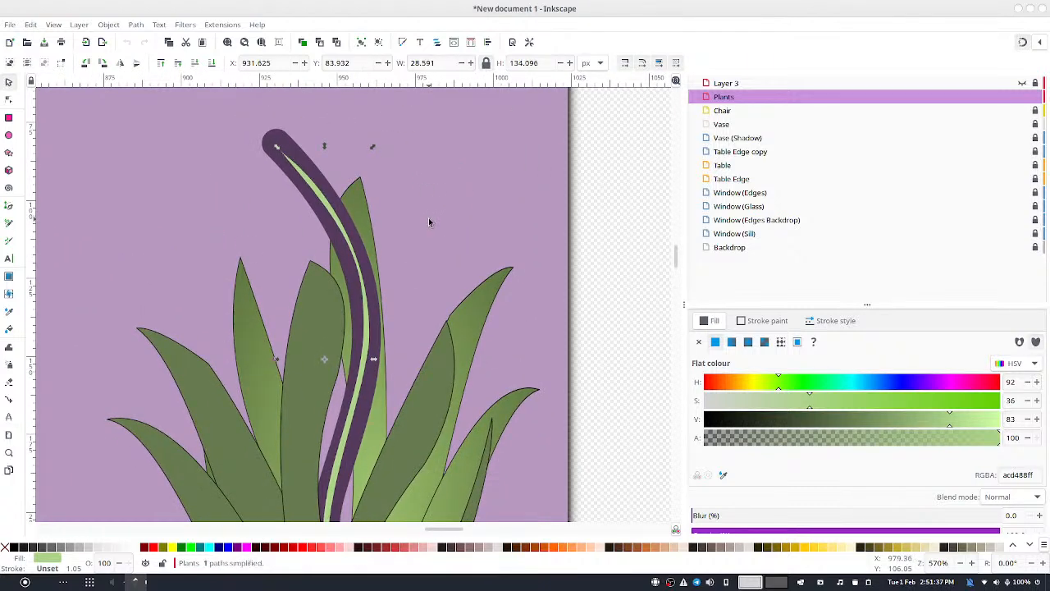
{"action": "key", "text": "ctrl+l"}
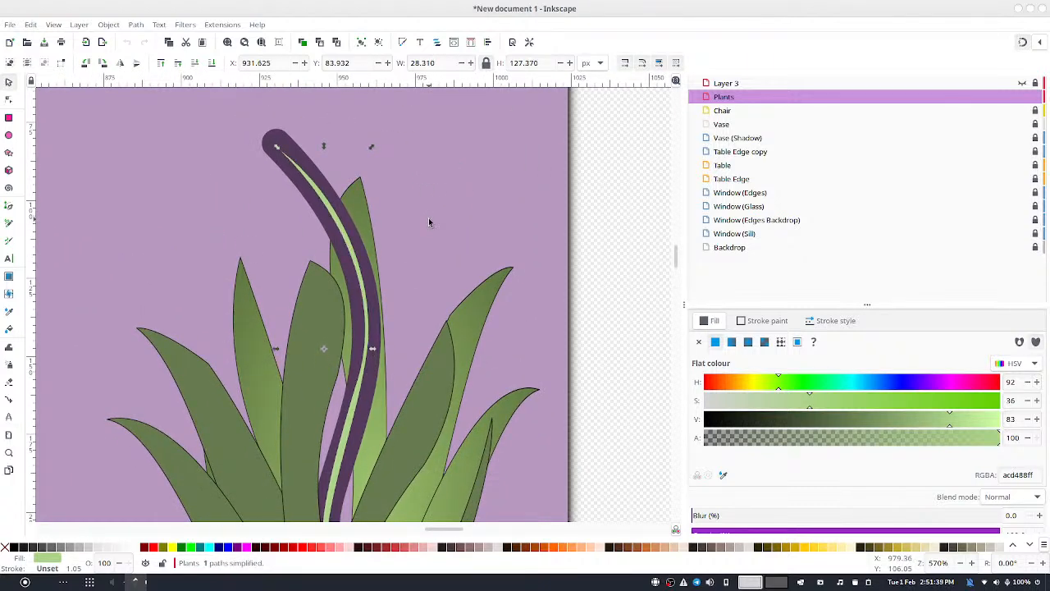
{"action": "scroll", "coordinate": [429, 221], "scroll_direction": "down", "scroll_amount": 4}
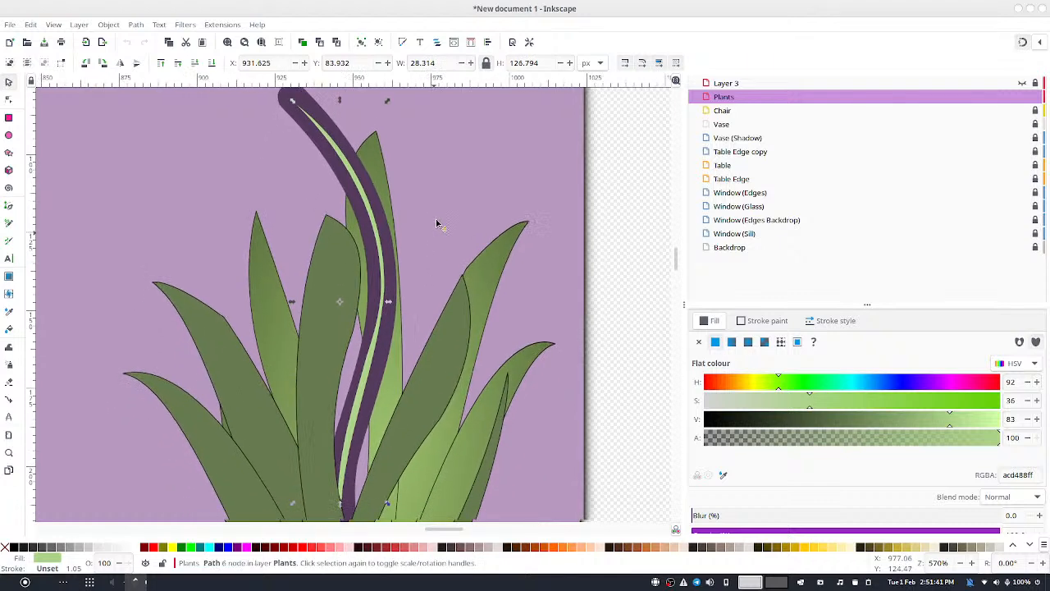
{"action": "left_click_drag", "start_coordinate": [447, 174], "coordinate": [422, 203]}
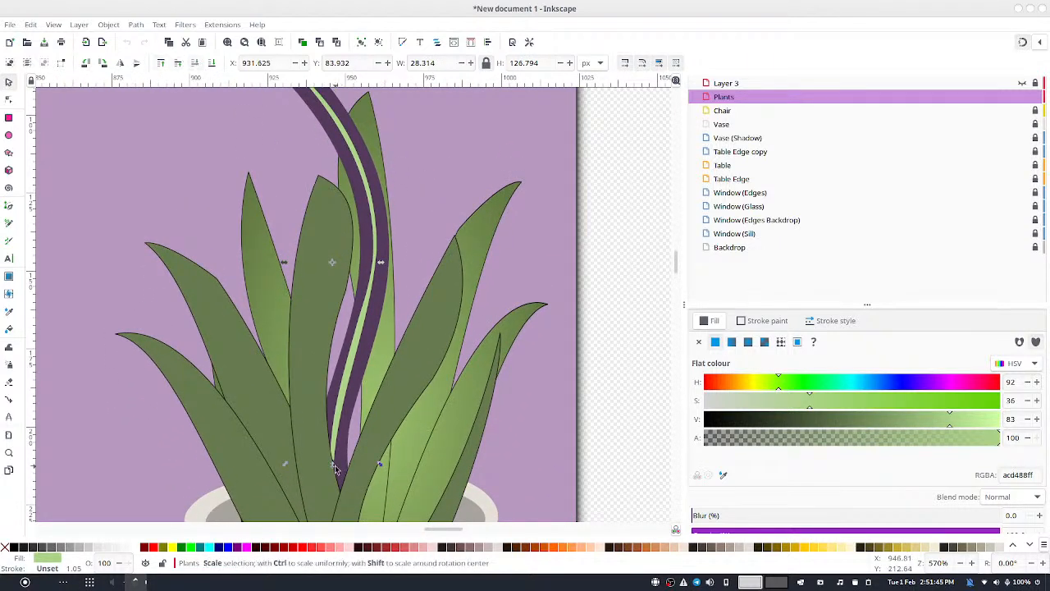
{"action": "left_click_drag", "start_coordinate": [332, 464], "coordinate": [332, 485]}
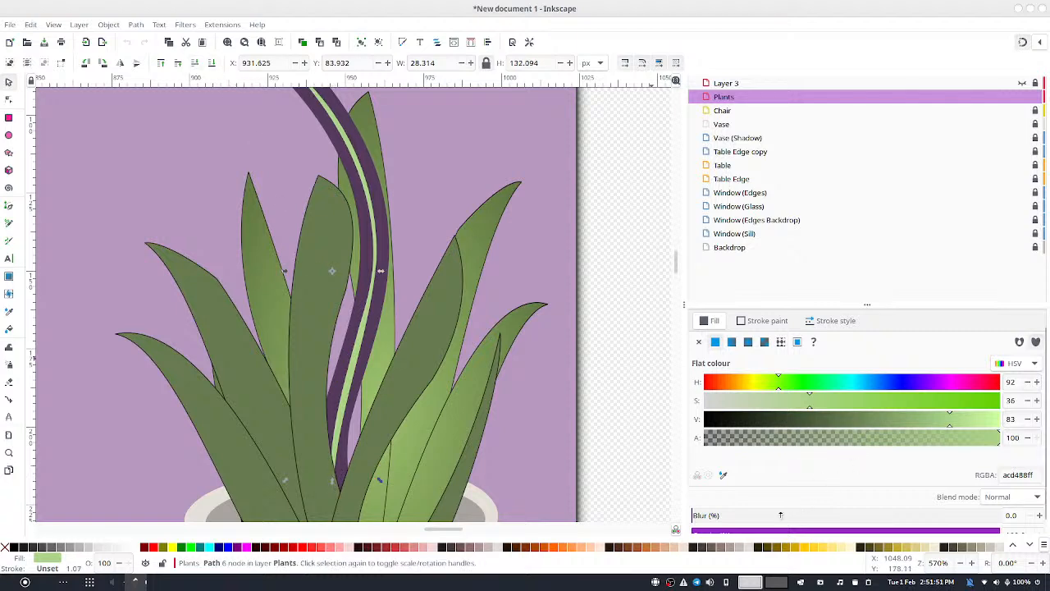
Soften the strand into a highlight on the stem with a blur of 29.5% and a fill alpha of 66
{"action": "mouse_move", "coordinate": [780, 514]}
{"action": "left_mouse_down"}
{"action": "mouse_move", "coordinate": [764, 516]}
{"action": "mouse_move", "coordinate": [785, 515]}
{"action": "left_mouse_up"}
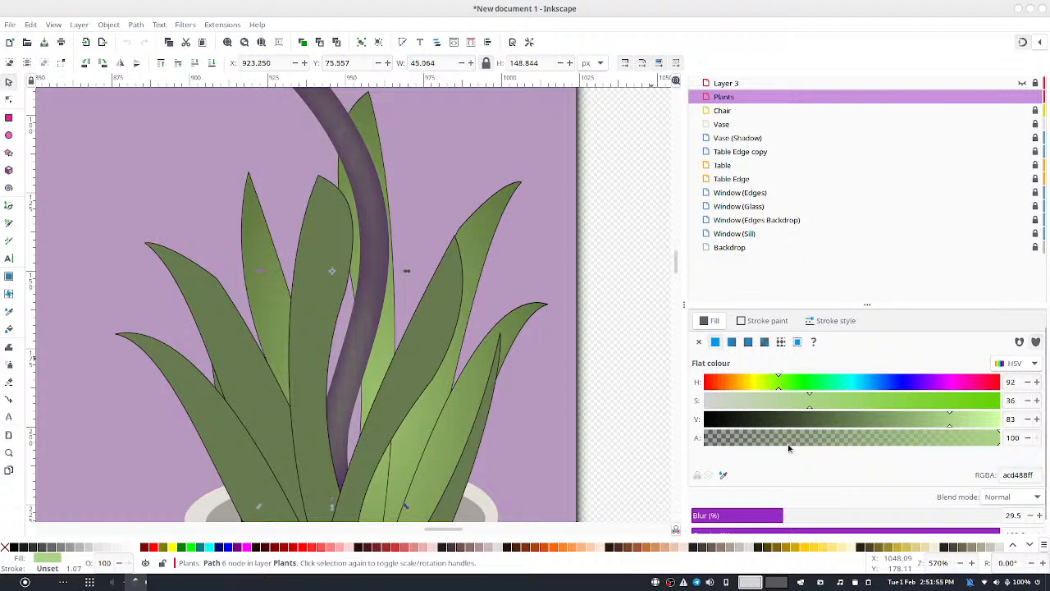
{"action": "left_click_drag", "start_coordinate": [788, 444], "coordinate": [835, 443]}
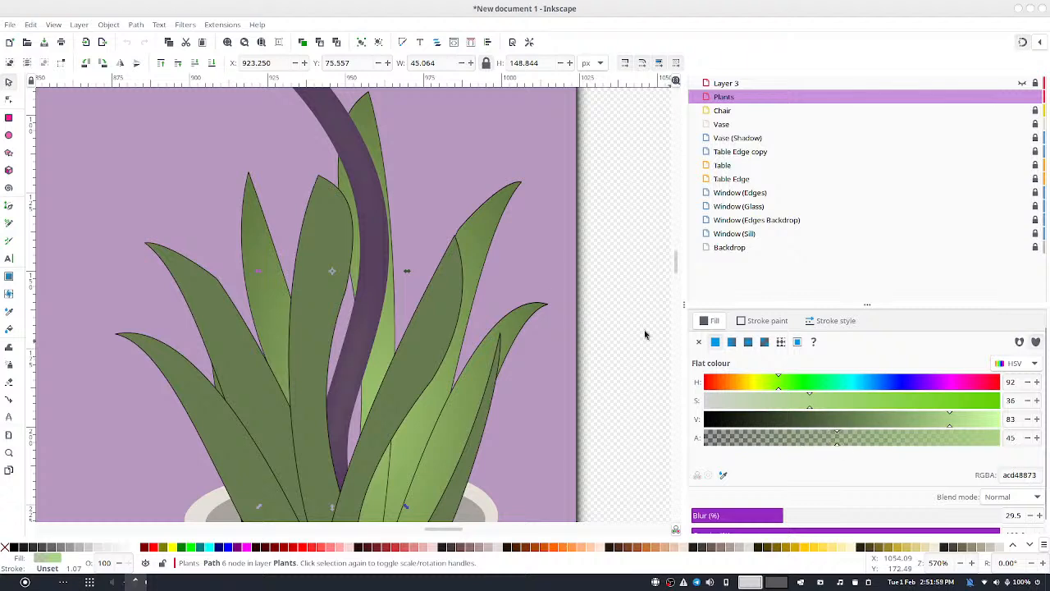
{"action": "left_click_drag", "start_coordinate": [525, 277], "coordinate": [567, 365]}
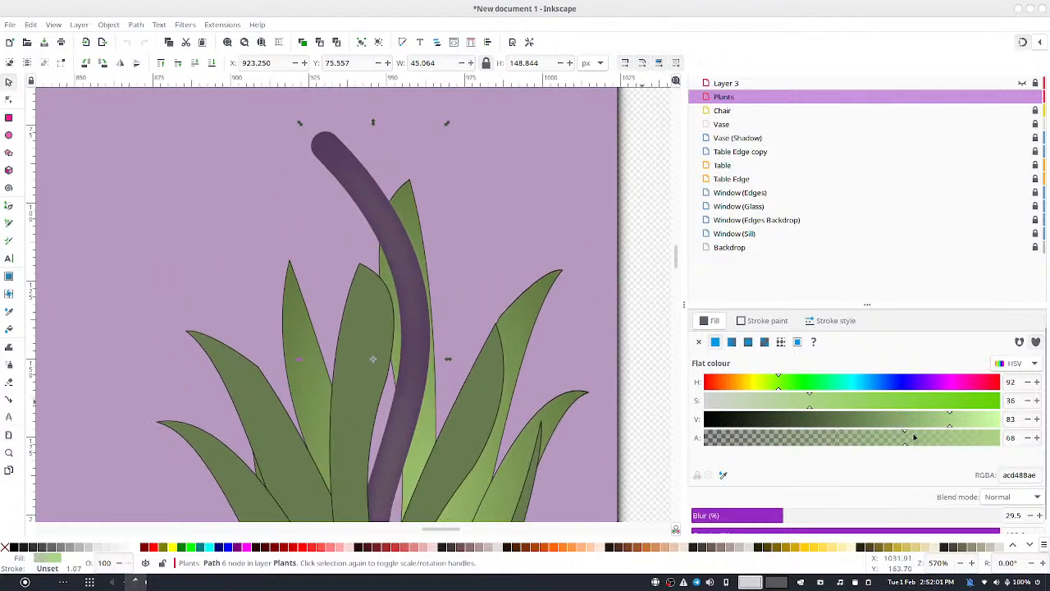
{"action": "left_click", "coordinate": [903, 440]}
{"action": "left_click_drag", "start_coordinate": [489, 353], "coordinate": [456, 226]}
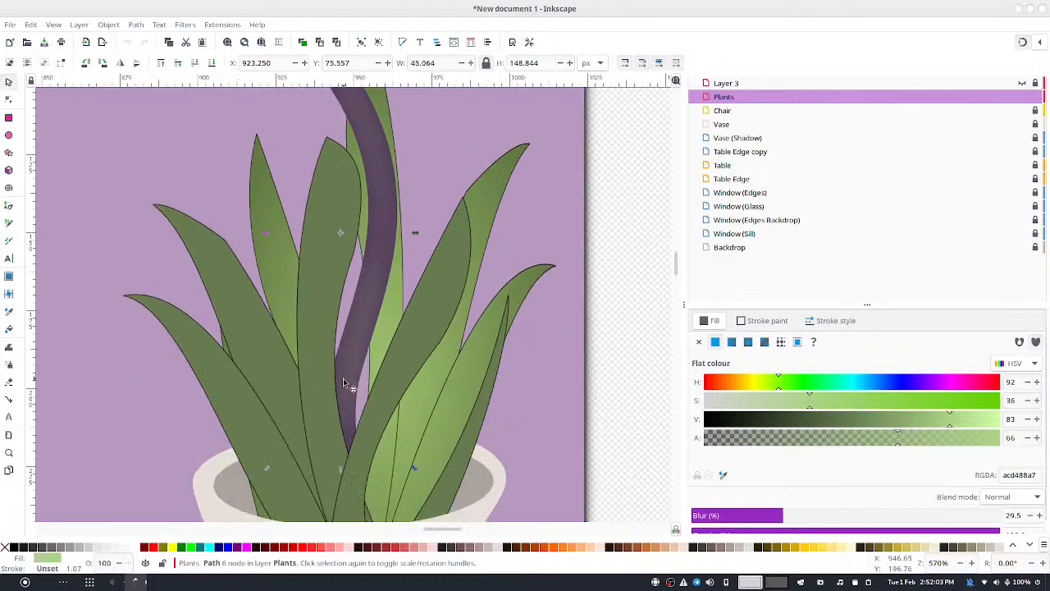
{"action": "scroll", "coordinate": [388, 177], "scroll_direction": "up", "scroll_amount": 5}
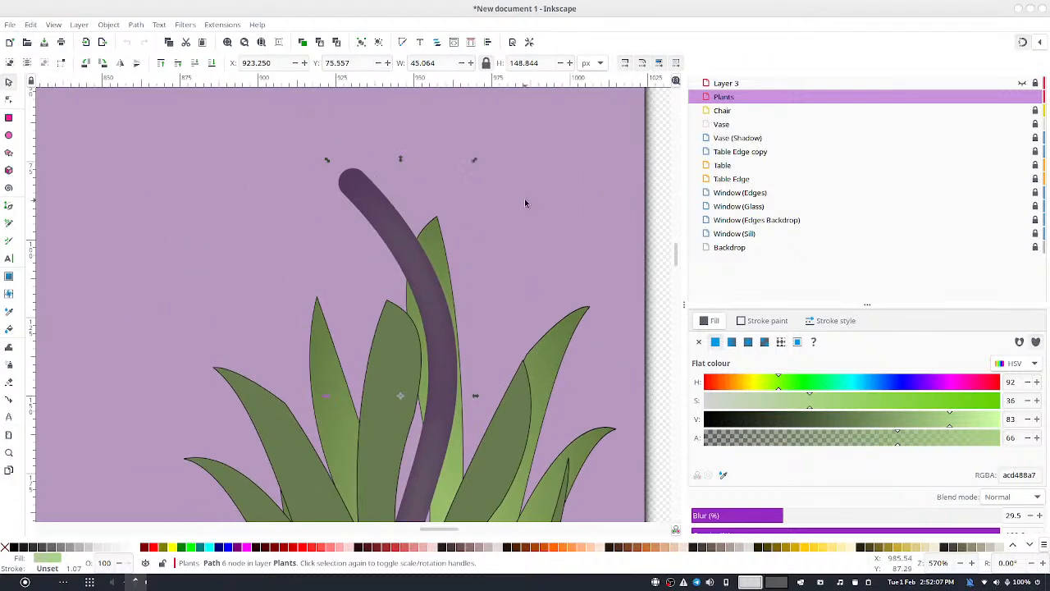
Draw an ellipse with radii of about 40 by 15 px above the stem's tip and select it
{"action": "left_click", "coordinate": [524, 199]}
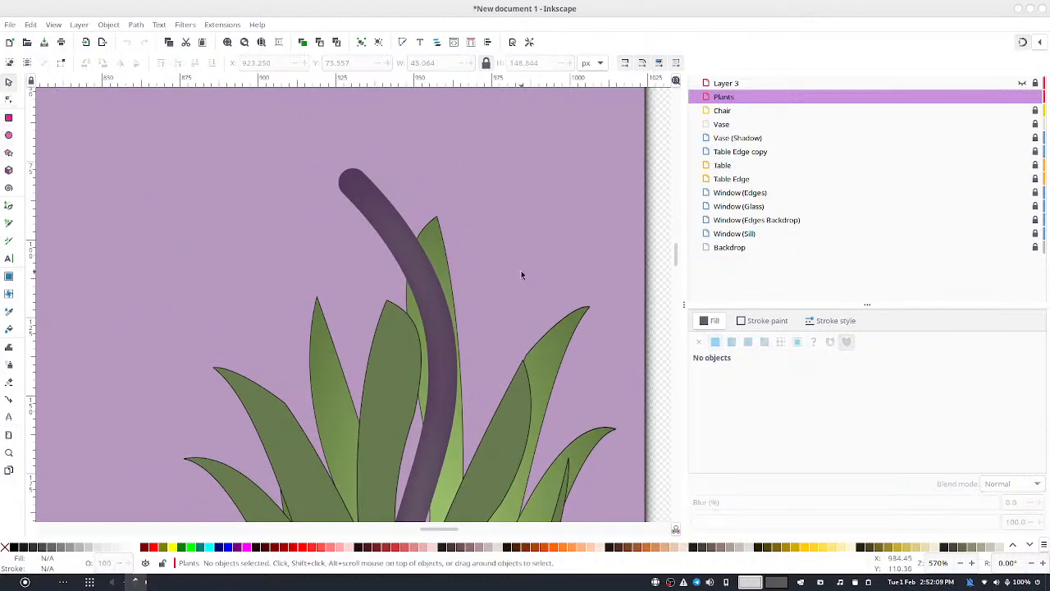
{"action": "scroll", "coordinate": [521, 275], "scroll_direction": "down", "scroll_amount": 5}
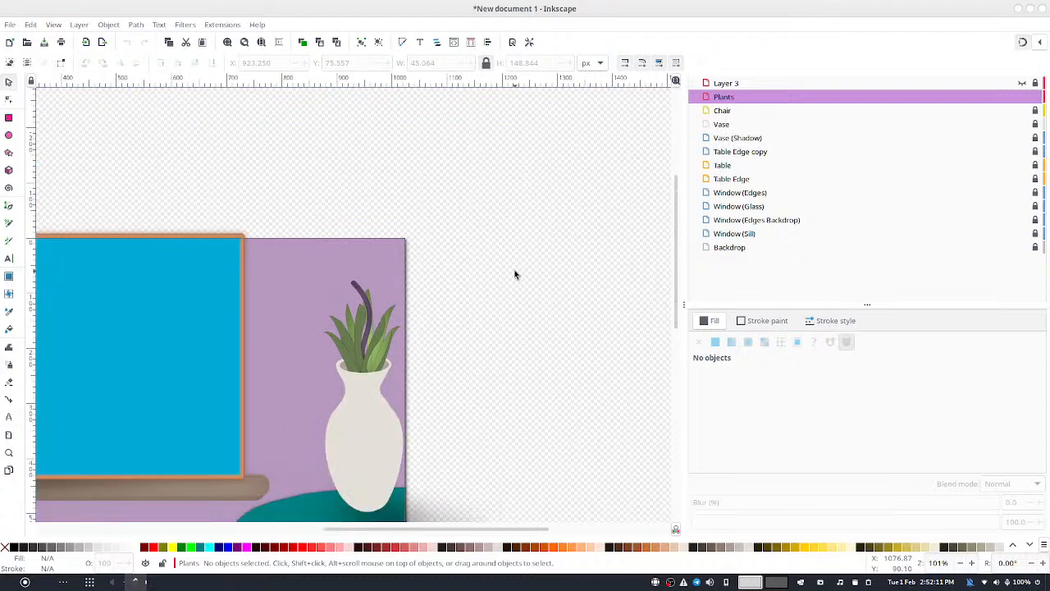
{"action": "scroll", "coordinate": [515, 275], "scroll_direction": "up", "scroll_amount": 1}
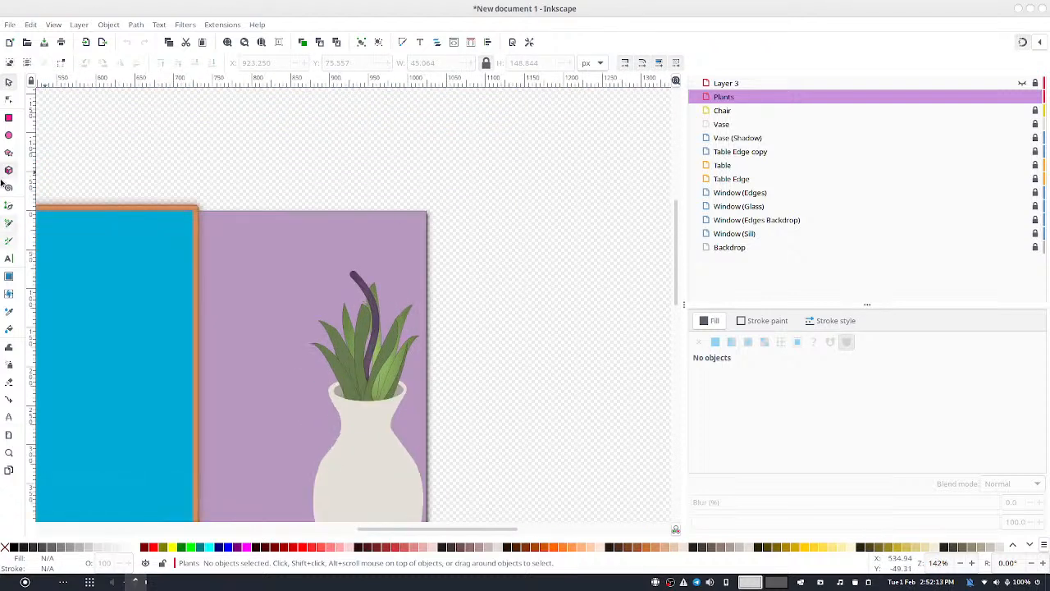
{"action": "left_click", "coordinate": [8, 135]}
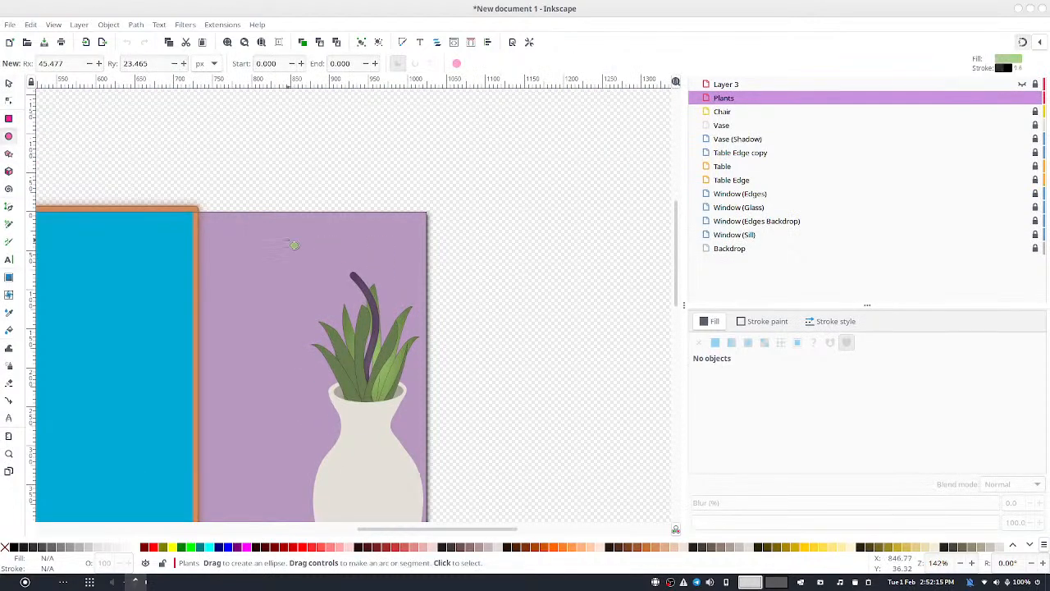
{"action": "mouse_move", "coordinate": [296, 246]}
{"action": "left_mouse_down"}
{"action": "mouse_move", "coordinate": [368, 282]}
{"action": "mouse_move", "coordinate": [343, 263]}
{"action": "mouse_move", "coordinate": [354, 267]}
{"action": "left_mouse_up"}
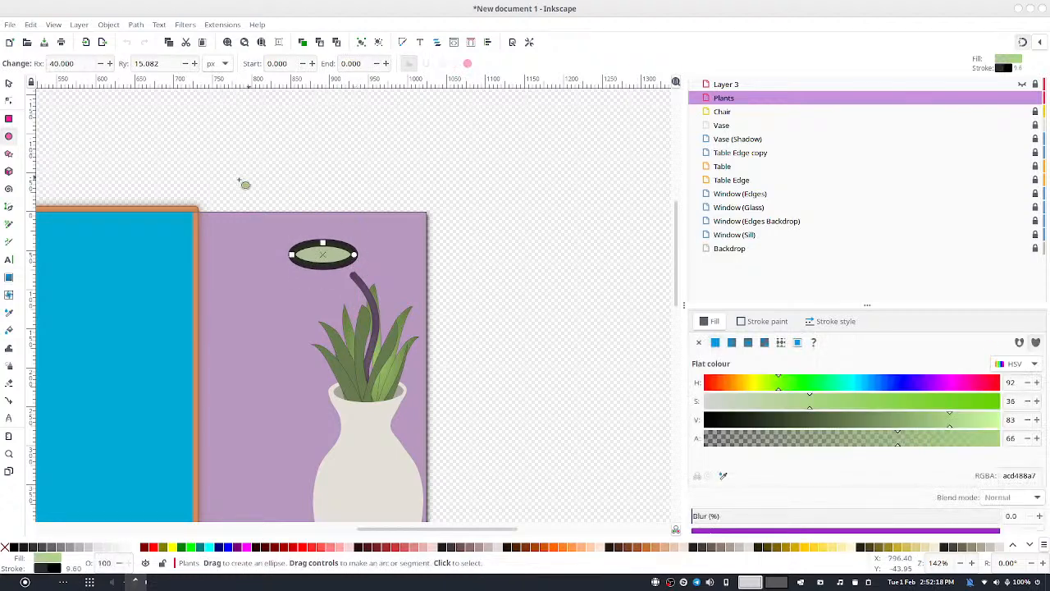
{"action": "left_click", "coordinate": [8, 82]}
{"action": "left_click", "coordinate": [450, 222]}
{"action": "left_click", "coordinate": [354, 247]}
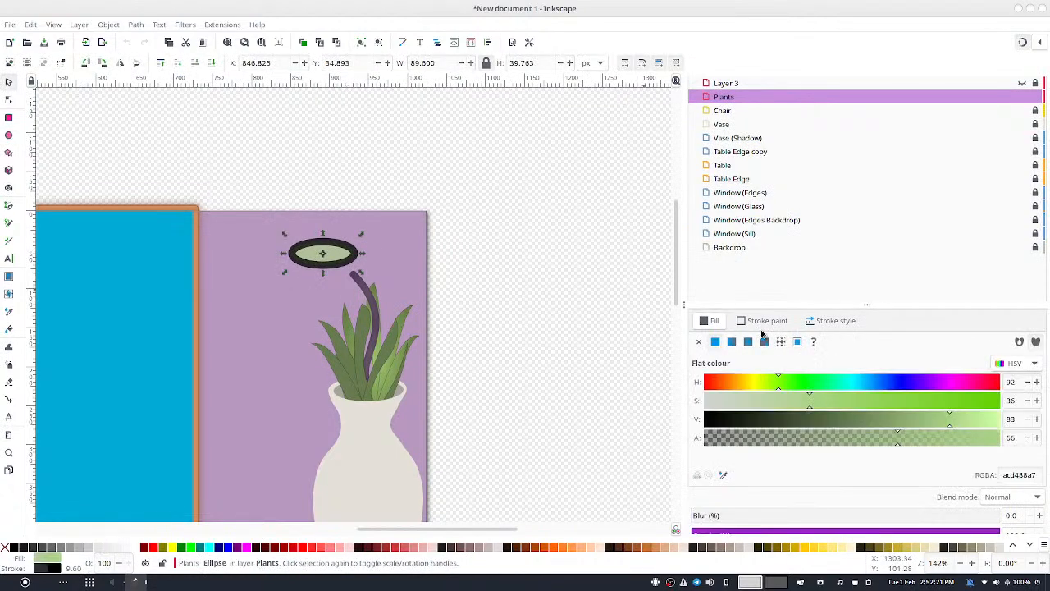
Remove the stroke from the green ellipse above the stem's tip and reselect the ellipse
{"action": "left_click", "coordinate": [744, 325]}
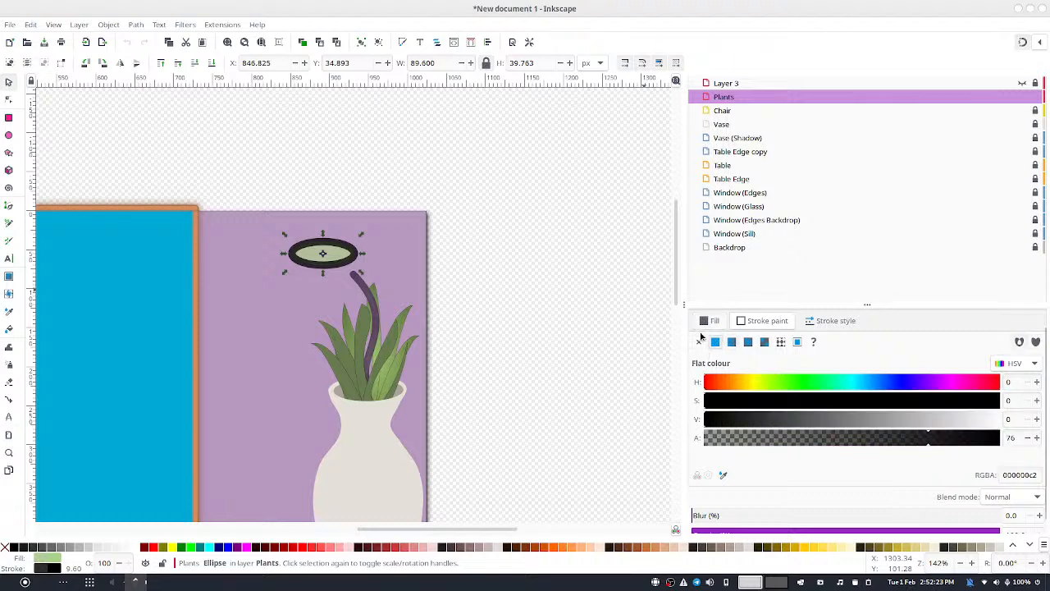
{"action": "left_click", "coordinate": [700, 342]}
{"action": "left_click", "coordinate": [347, 186]}
{"action": "left_click", "coordinate": [349, 251]}
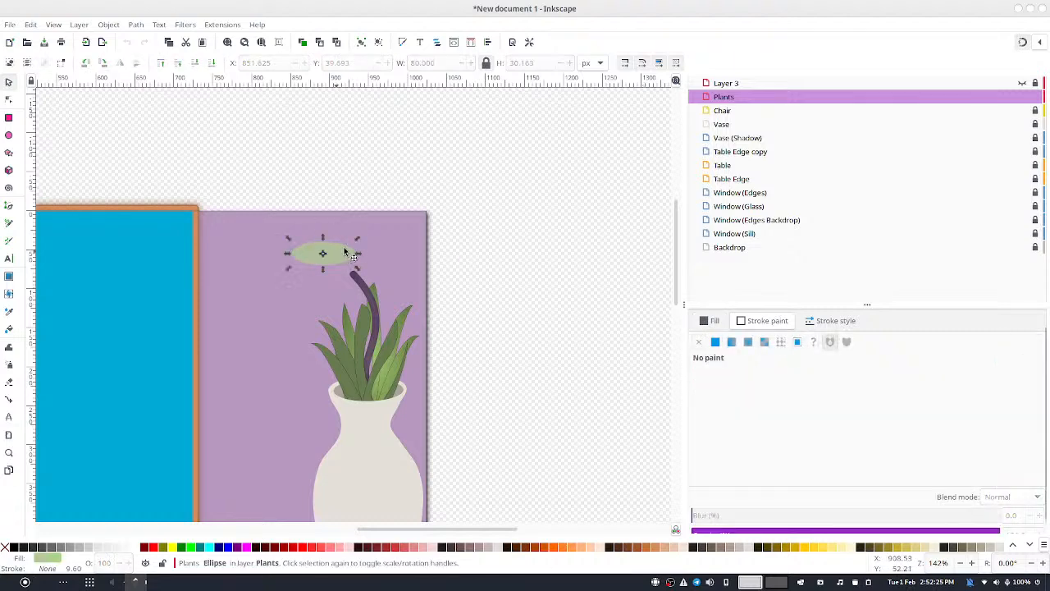
Tilt the ellipse down toward the stem's tip and duplicate it into three overlapping, slightly offset petals
{"action": "left_click", "coordinate": [353, 253]}
{"action": "left_click_drag", "start_coordinate": [357, 236], "coordinate": [328, 247]}
{"action": "left_click", "coordinate": [382, 244]}
{"action": "key", "text": "Escape"}
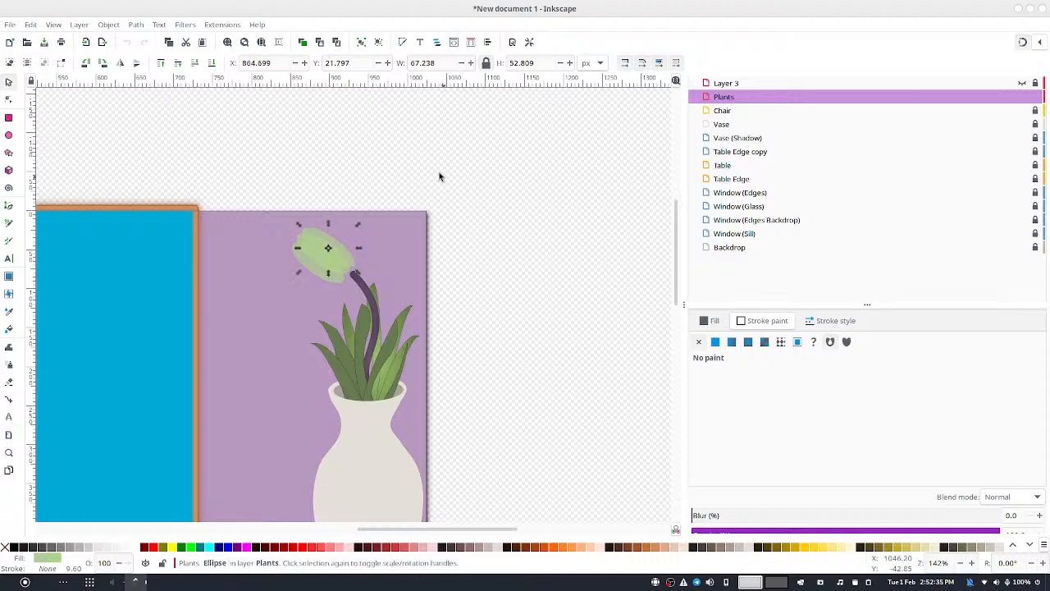
{"action": "left_click", "coordinate": [269, 145]}
{"action": "left_click_drag", "start_coordinate": [251, 152], "coordinate": [427, 321]}
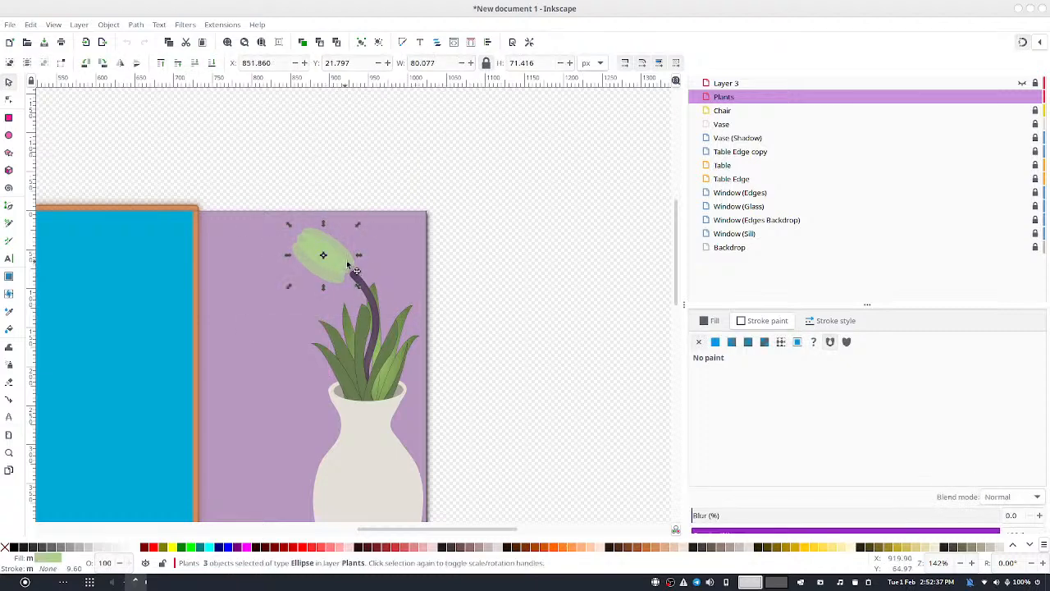
{"action": "left_click_drag", "start_coordinate": [348, 264], "coordinate": [352, 253]}
{"action": "left_click", "coordinate": [464, 201]}
{"action": "key", "text": "ctrl+a"}
{"action": "key", "text": "ctrl+z"}
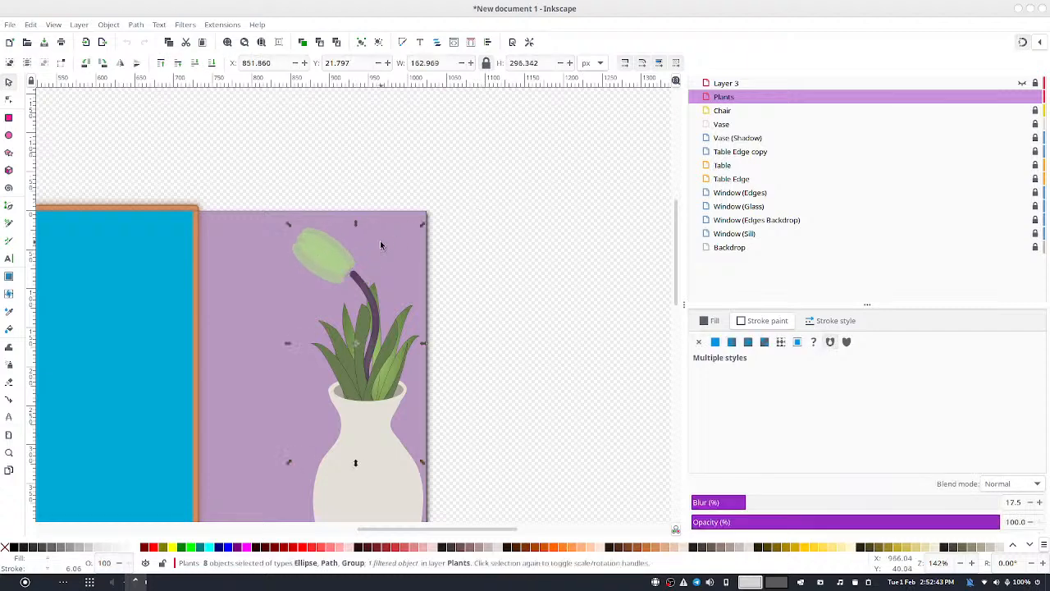
Move the lowest of the three petals closer to the others, to about X 854.8, Y 36.4 px
{"action": "scroll", "coordinate": [283, 284], "scroll_direction": "up", "scroll_amount": 6}
{"action": "scroll", "coordinate": [283, 288], "scroll_direction": "down", "scroll_amount": 5}
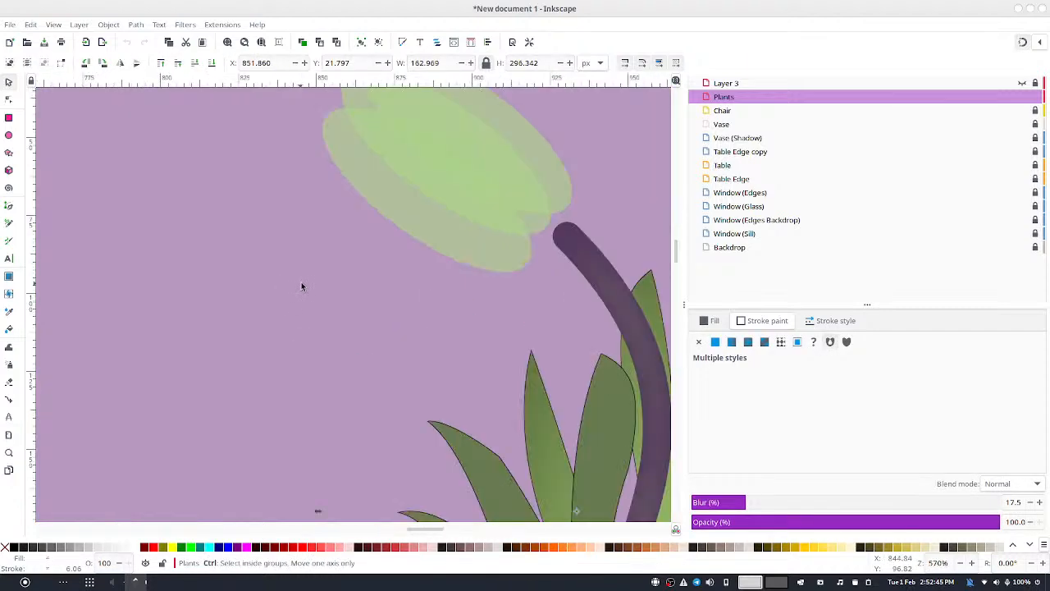
{"action": "scroll", "coordinate": [317, 242], "scroll_direction": "up", "scroll_amount": 2}
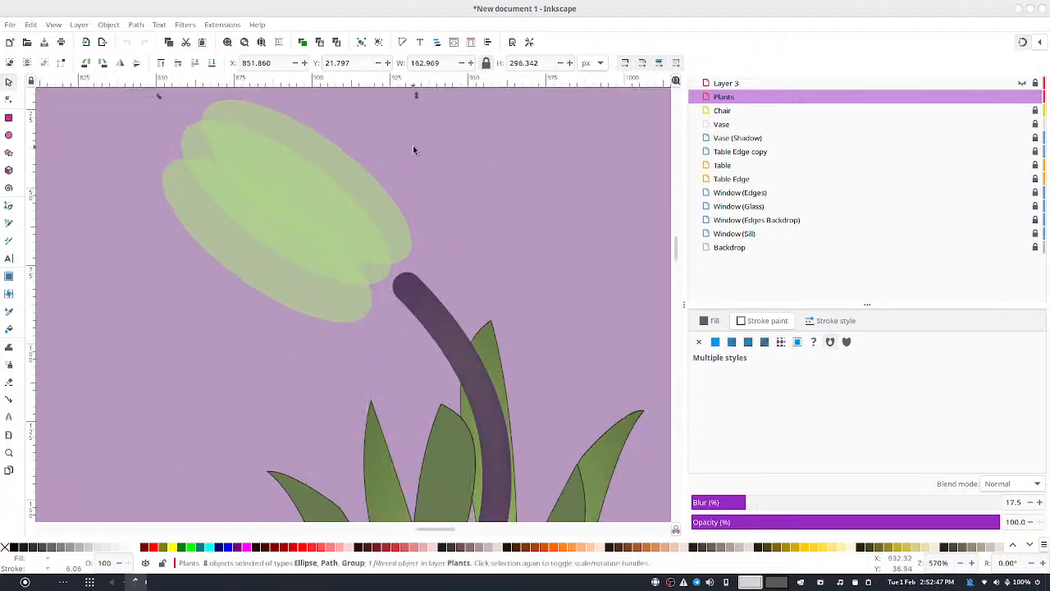
{"action": "left_click_drag", "start_coordinate": [413, 146], "coordinate": [430, 227]}
{"action": "key", "text": "Escape"}
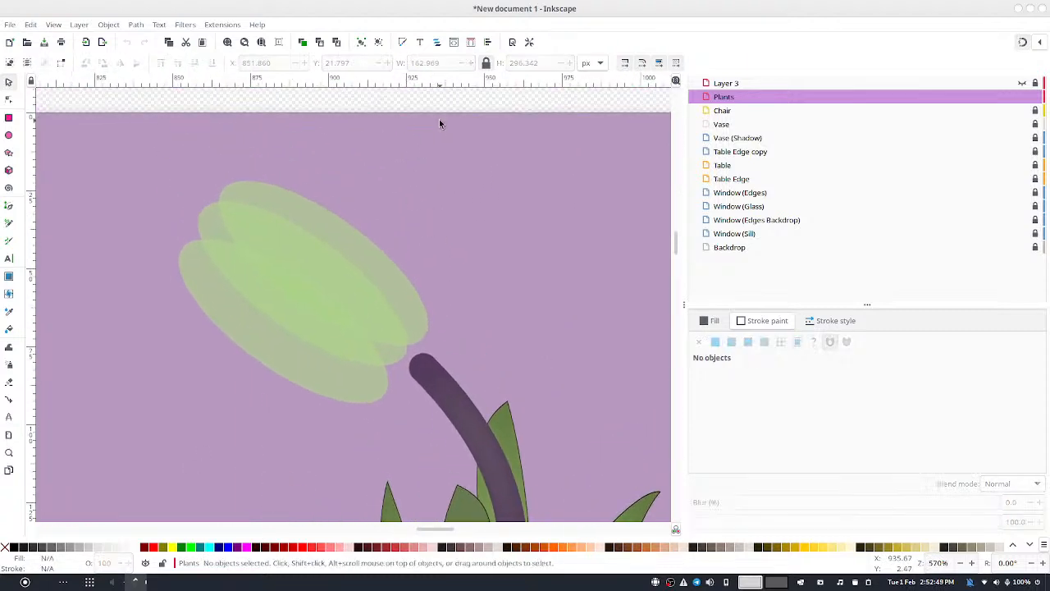
{"action": "left_click_drag", "start_coordinate": [246, 294], "coordinate": [255, 278]}
{"action": "left_click", "coordinate": [433, 215]}
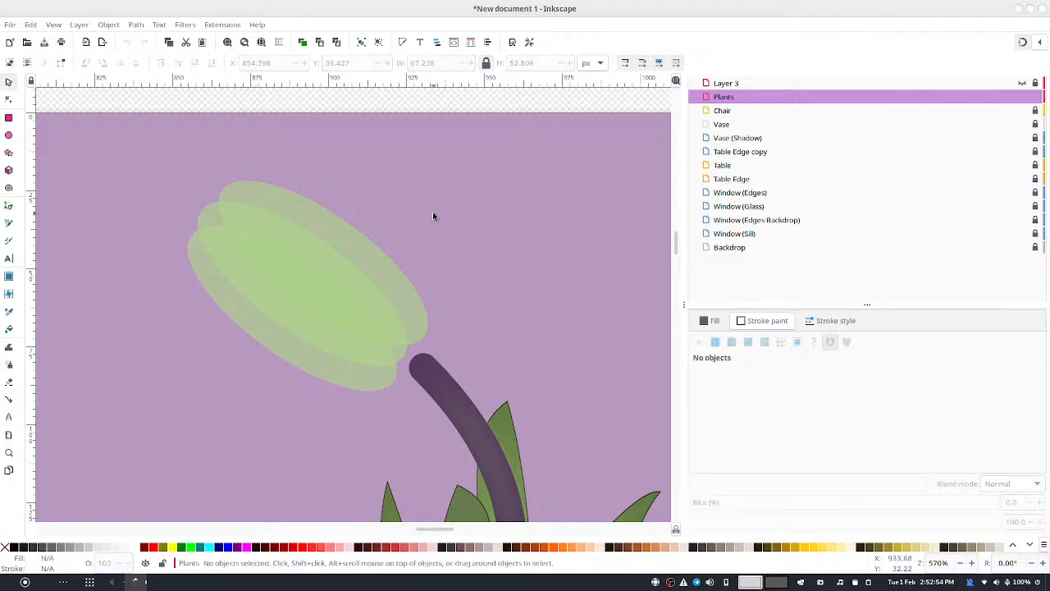
Draw a nearly round ellipse with radii of about 15 px over the stem's tip and set its fill alpha to 100
{"action": "left_click", "coordinate": [9, 136]}
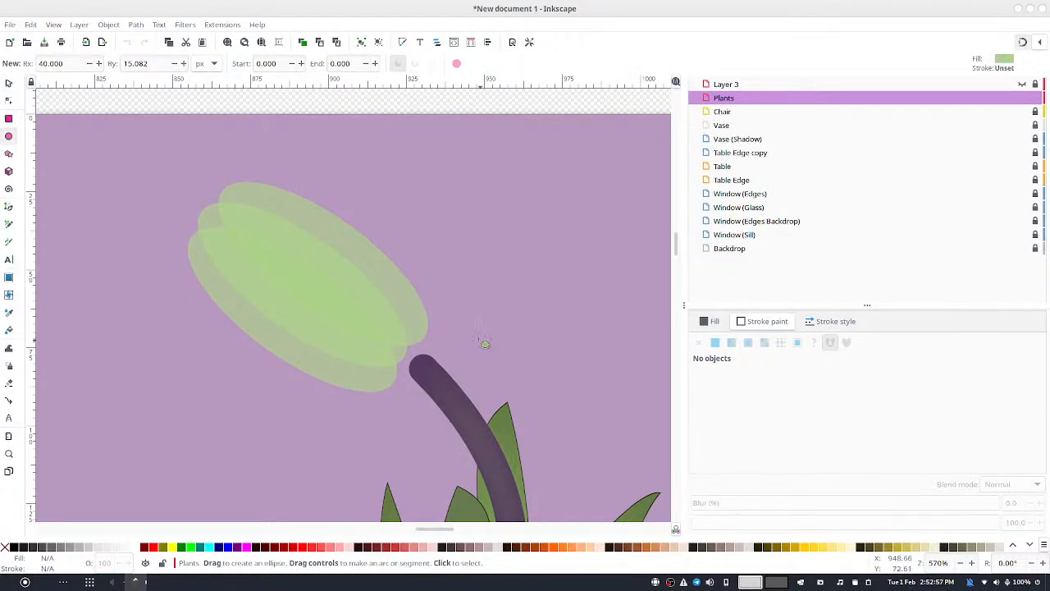
{"action": "left_click_drag", "start_coordinate": [359, 316], "coordinate": [452, 403]}
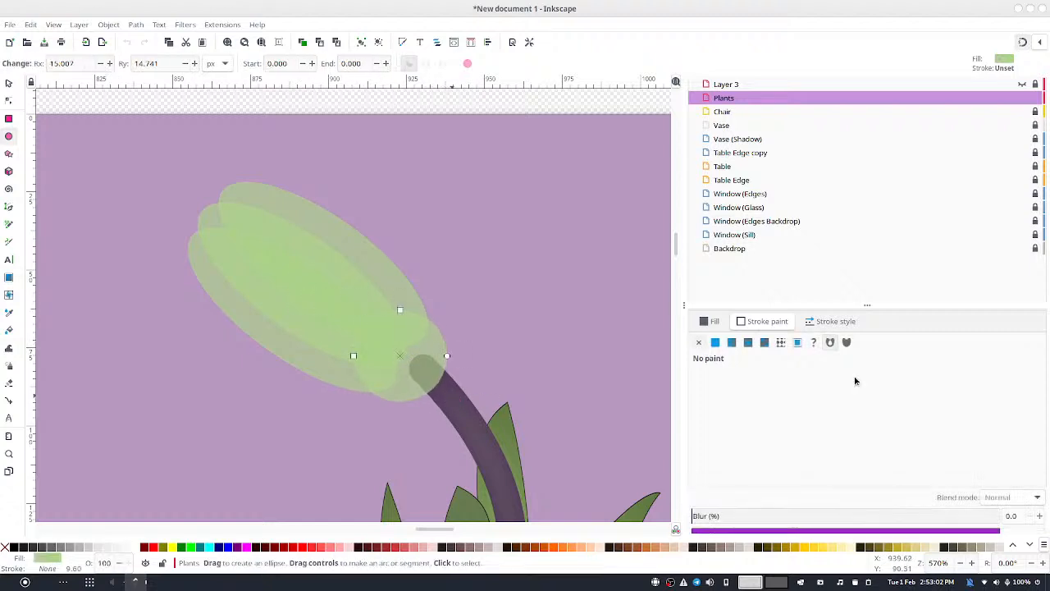
{"action": "left_click", "coordinate": [715, 323]}
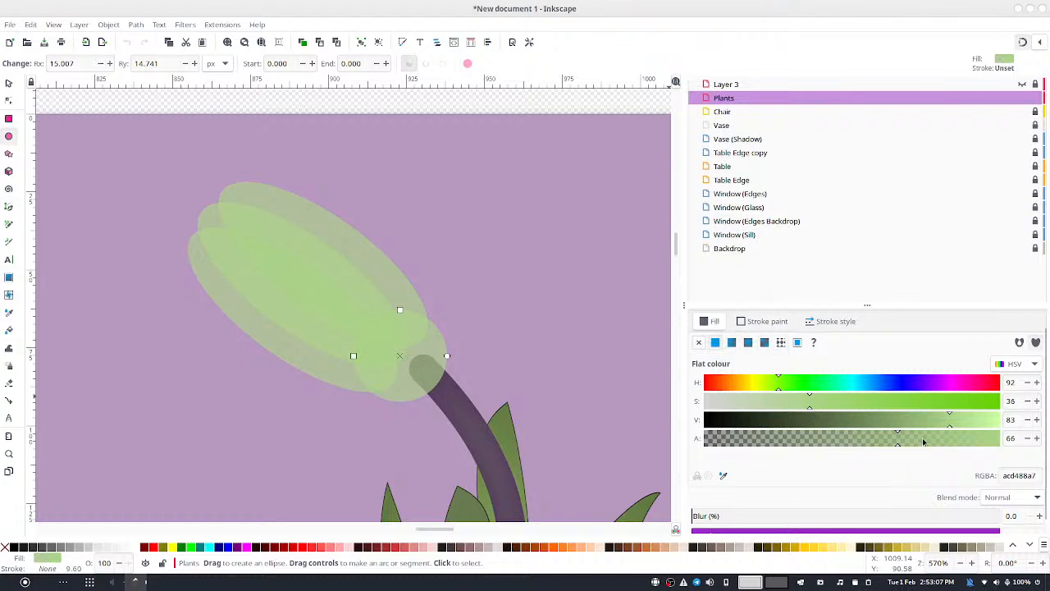
{"action": "left_click_drag", "start_coordinate": [923, 442], "coordinate": [1003, 454]}
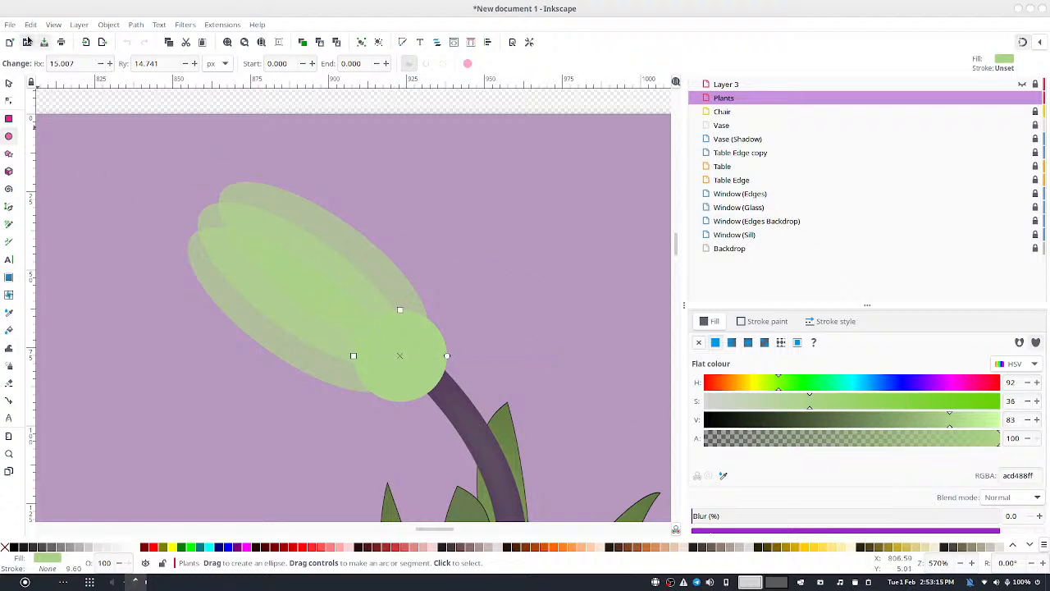
Nudge the circle slightly up and right along the bud's base to about X 909.3, Y 60.8 px
{"action": "left_click", "coordinate": [9, 82]}
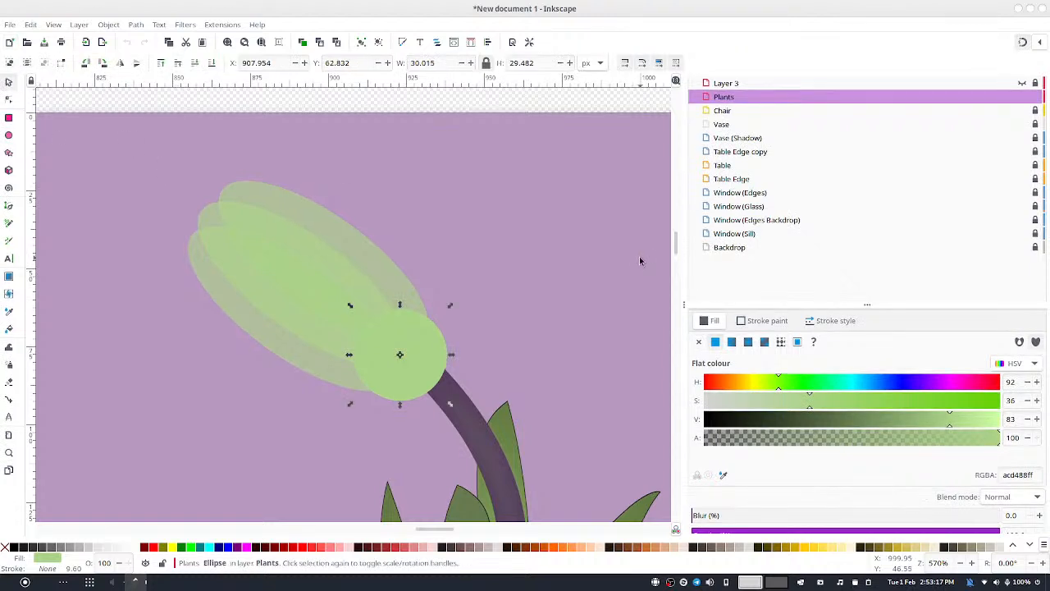
{"action": "mouse_move", "coordinate": [435, 357]}
{"action": "left_mouse_down"}
{"action": "mouse_move", "coordinate": [405, 352]}
{"action": "mouse_move", "coordinate": [443, 358]}
{"action": "left_mouse_up"}
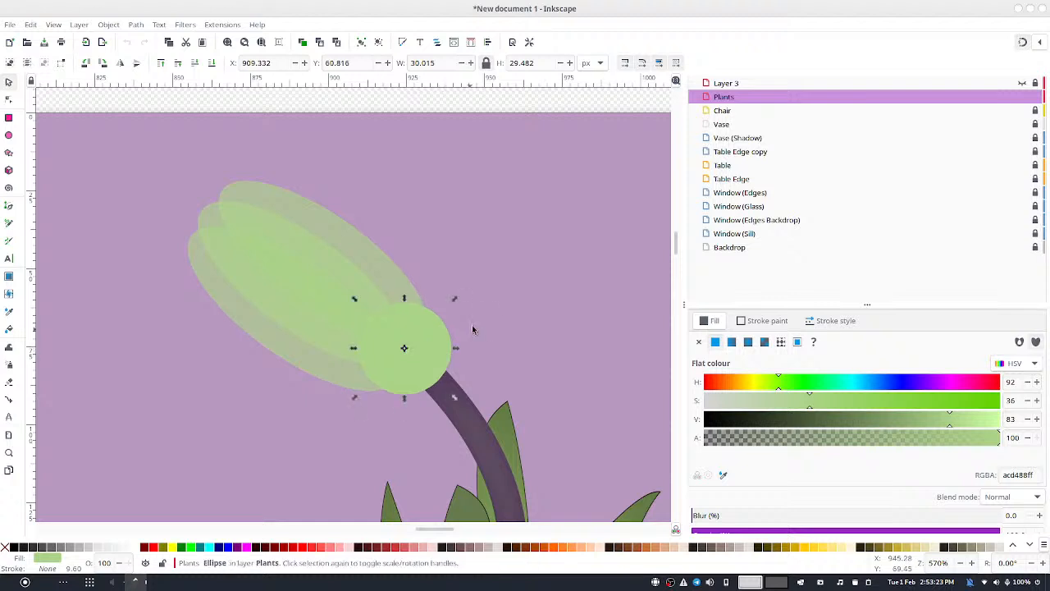
{"action": "left_click", "coordinate": [504, 287]}
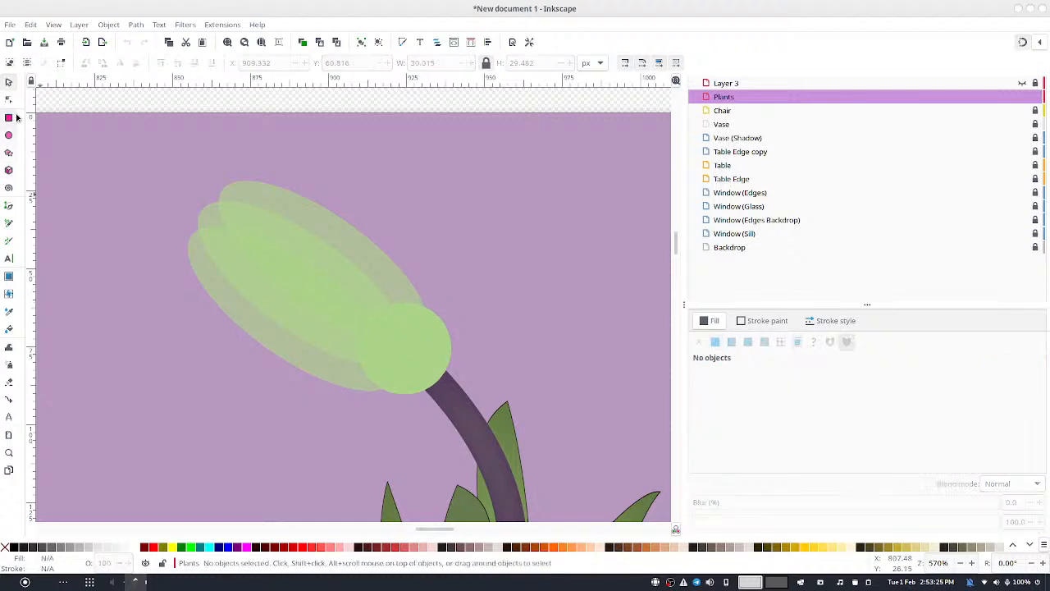
Recolour the circle's fill to teal with hue 169, saturation 71 and value 67
{"action": "left_click", "coordinate": [443, 346]}
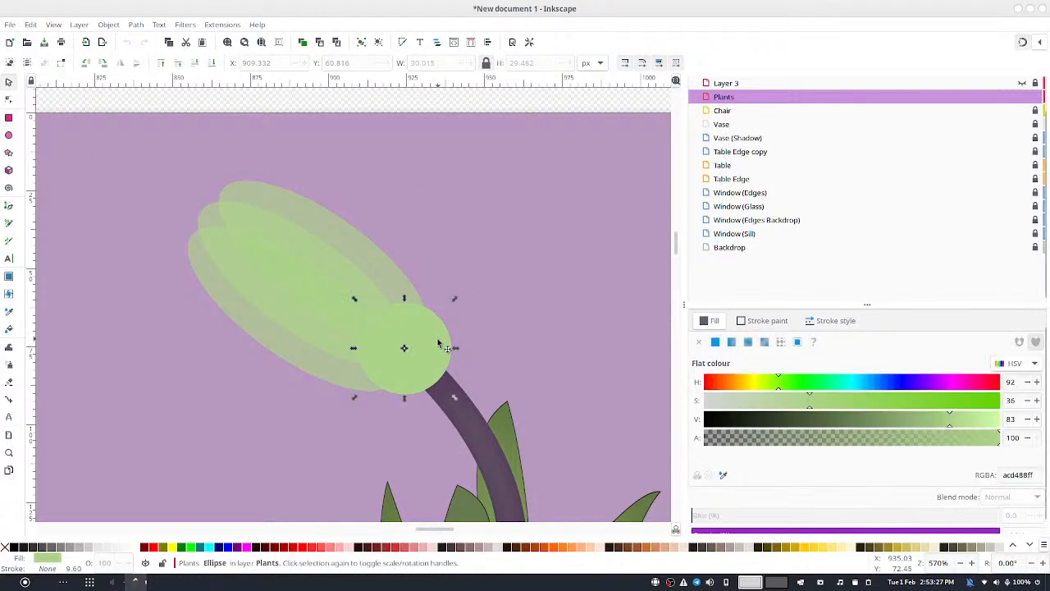
{"action": "left_click", "coordinate": [872, 383]}
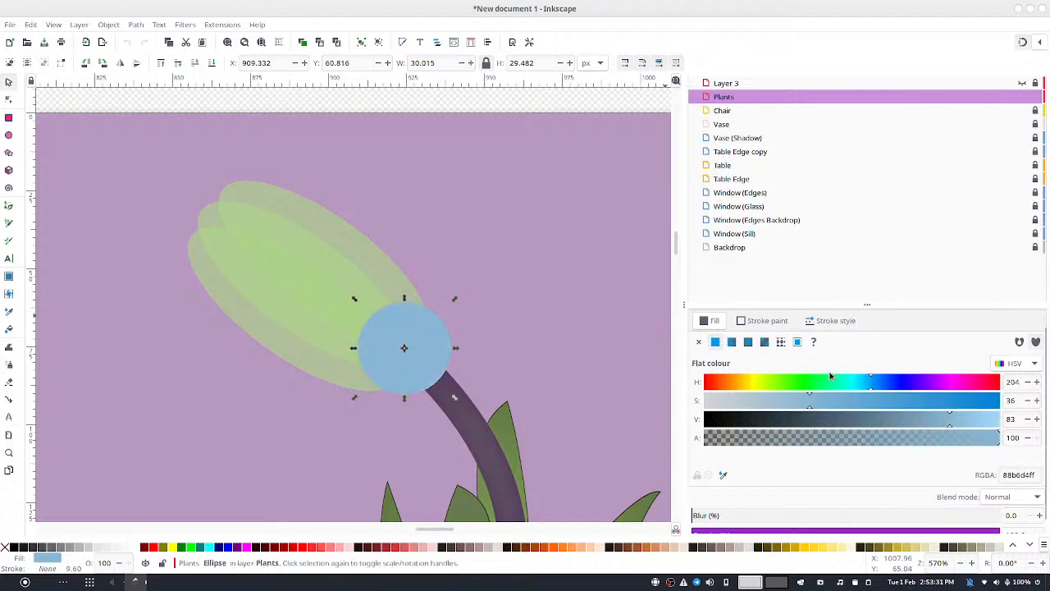
{"action": "left_click", "coordinate": [833, 382]}
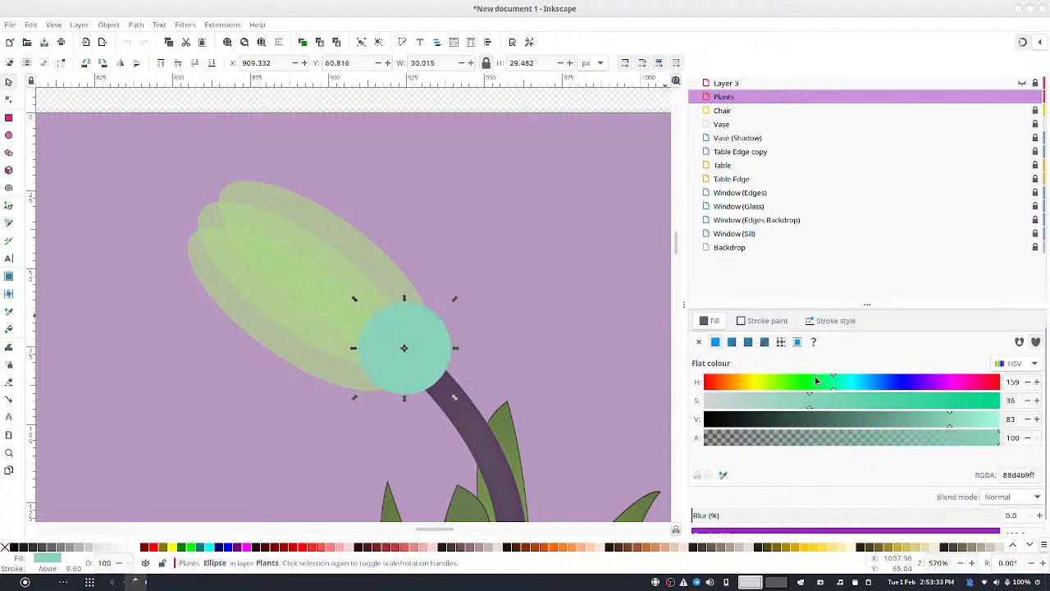
{"action": "left_click", "coordinate": [1030, 385]}
{"action": "left_click", "coordinate": [1030, 385]}
{"action": "left_click", "coordinate": [1029, 386]}
{"action": "left_click", "coordinate": [964, 405]}
{"action": "left_click", "coordinate": [914, 407]}
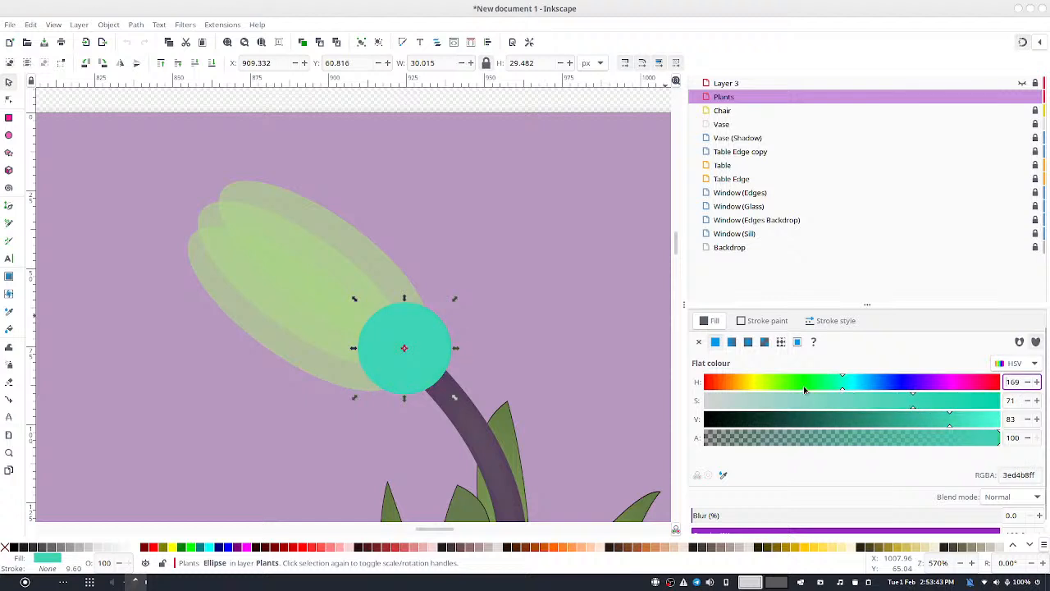
{"action": "left_click", "coordinate": [861, 422]}
{"action": "left_click", "coordinate": [903, 422]}
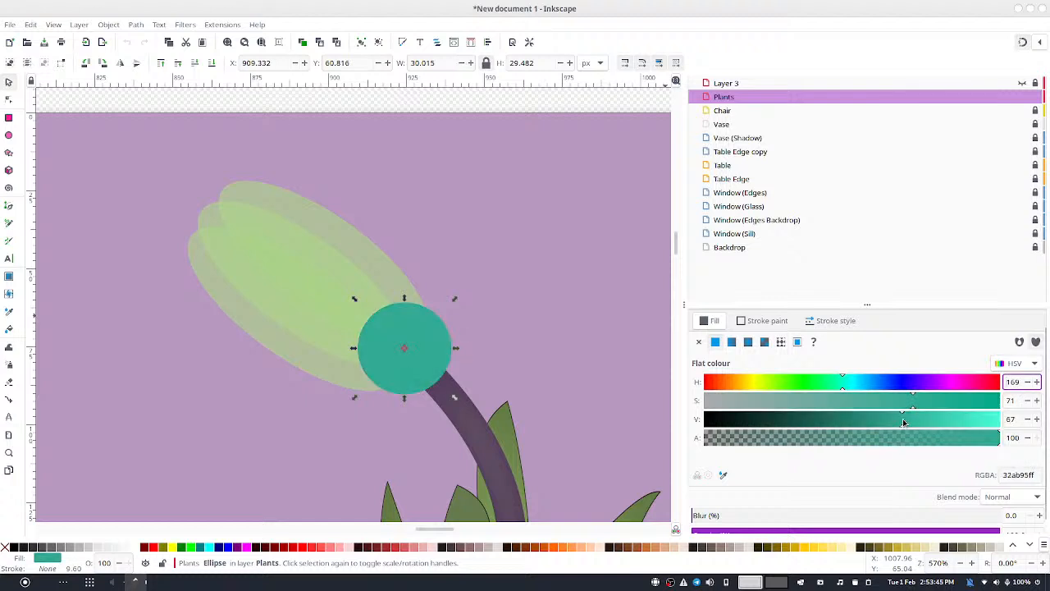
Refine the circle's teal fill to hue 176, saturation 76 and value 65
{"action": "left_click", "coordinate": [1028, 418]}
{"action": "left_click", "coordinate": [1028, 420]}
{"action": "left_click", "coordinate": [1038, 401]}
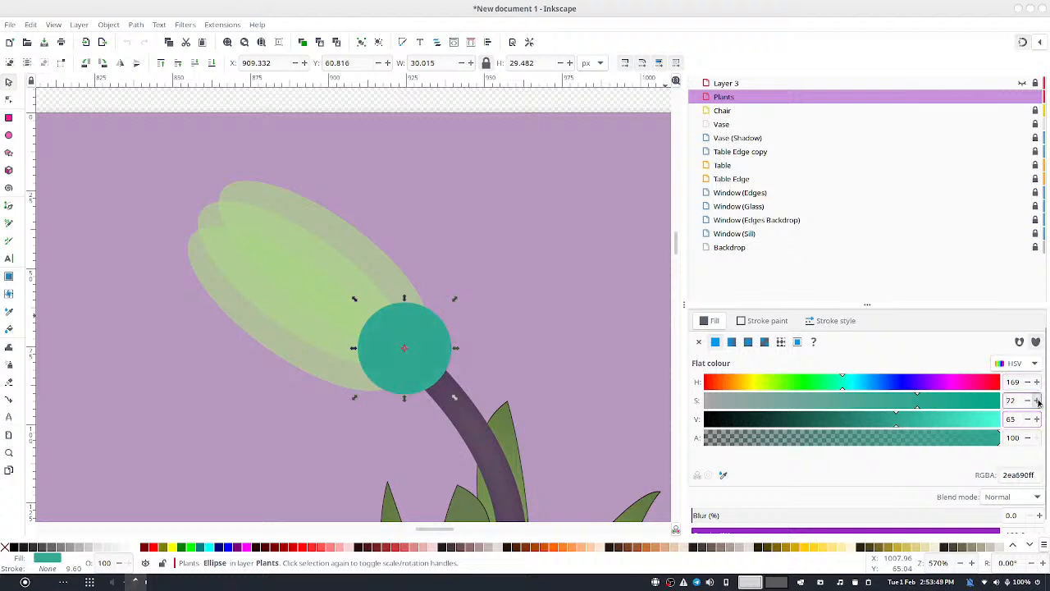
{"action": "left_click", "coordinate": [1039, 401]}
{"action": "left_click", "coordinate": [1038, 401]}
{"action": "left_click", "coordinate": [1036, 383]}
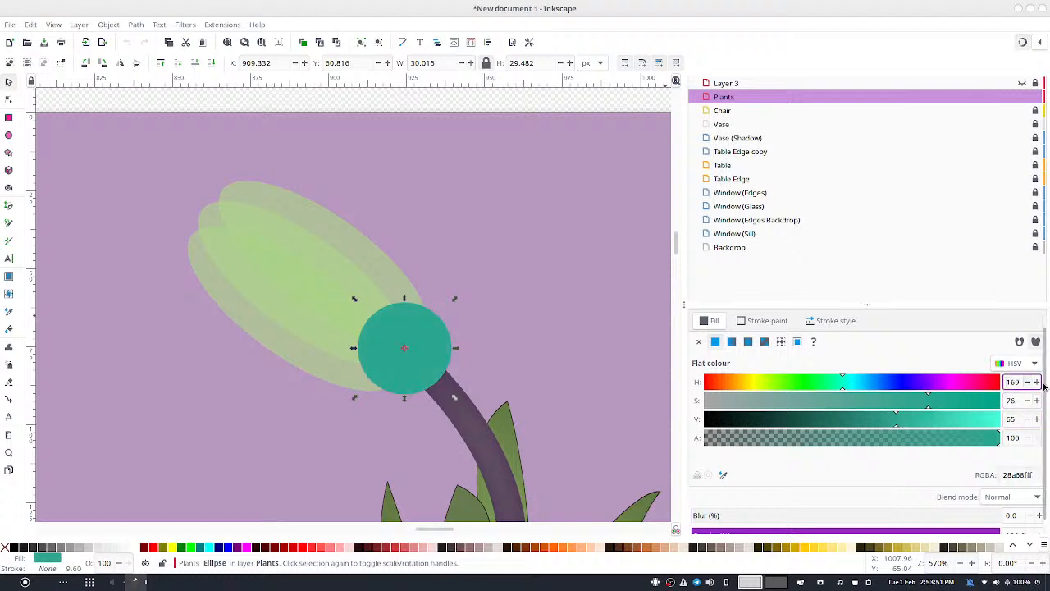
{"action": "left_click", "coordinate": [1036, 383]}
{"action": "left_click", "coordinate": [1036, 382]}
{"action": "left_click", "coordinate": [1036, 383]}
{"action": "left_click", "coordinate": [1036, 383]}
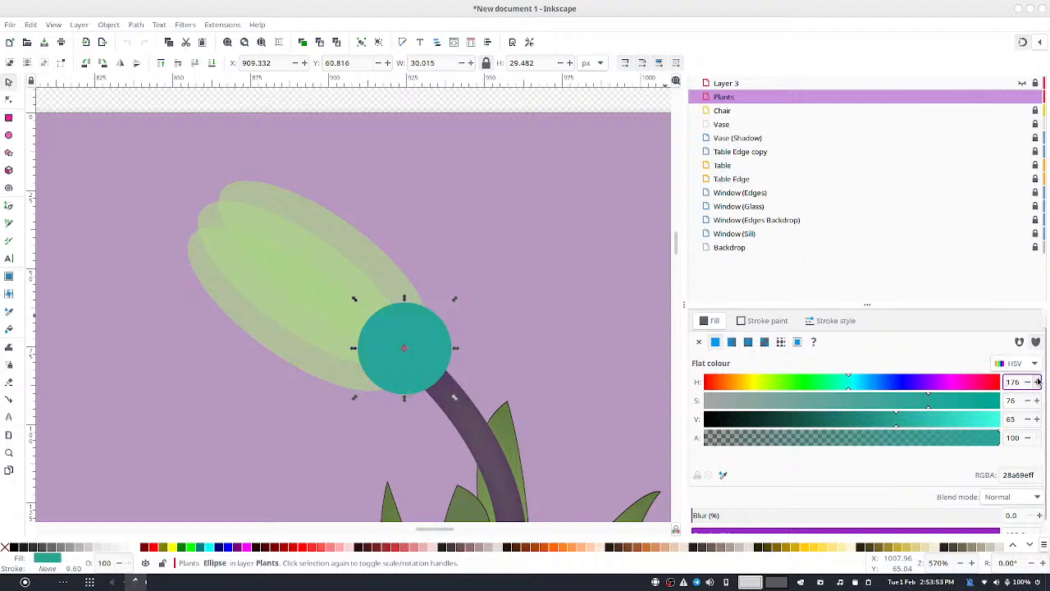
{"action": "left_click", "coordinate": [428, 226]}
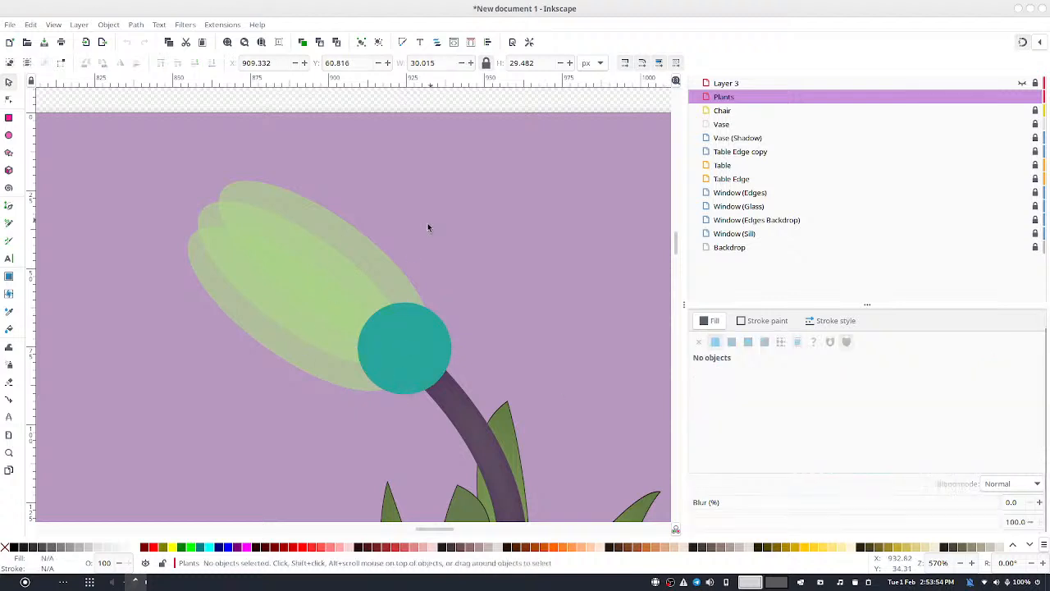
Give the circle a linear gradient fill and set the end stop's alpha to 100
{"action": "left_click", "coordinate": [441, 351]}
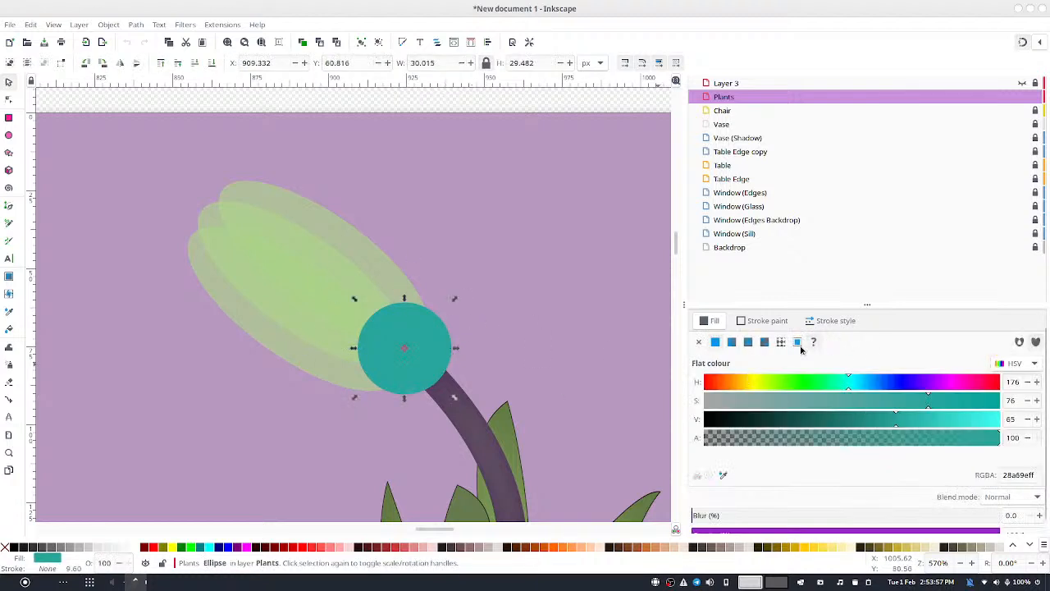
{"action": "left_click", "coordinate": [732, 342]}
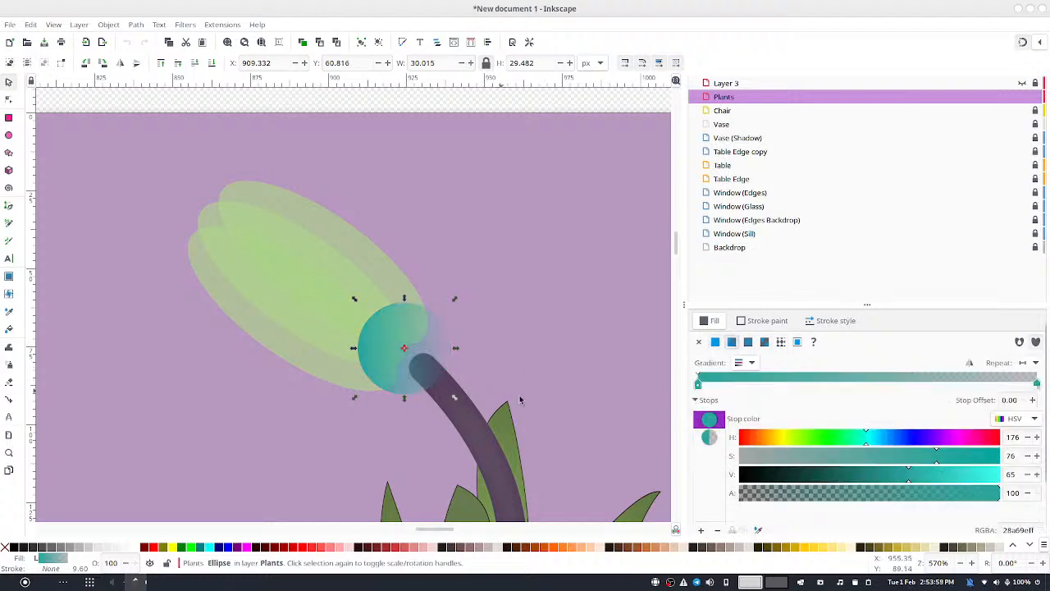
{"action": "left_click", "coordinate": [710, 437]}
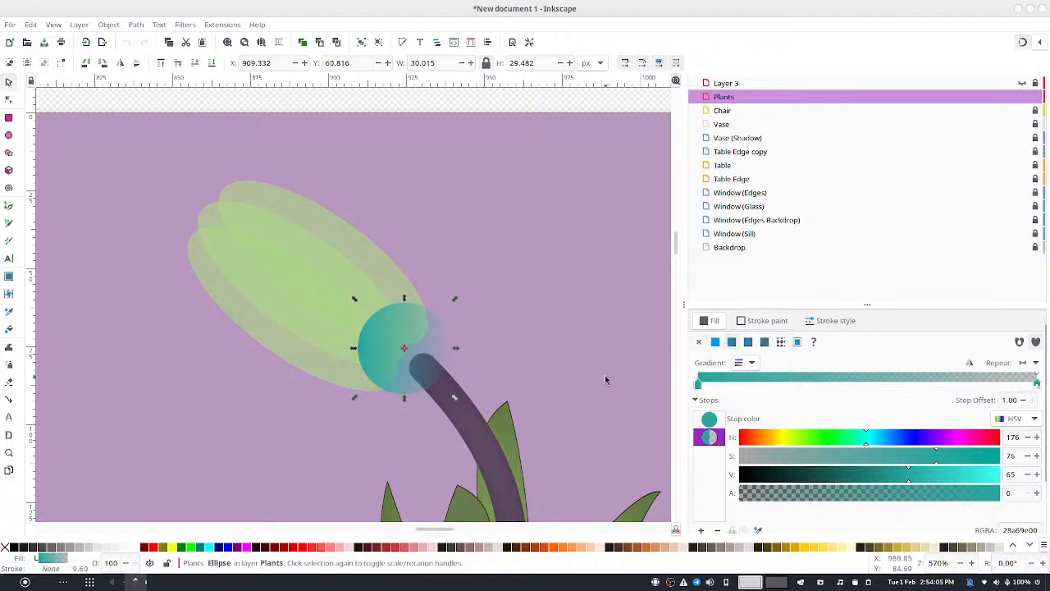
{"action": "left_click_drag", "start_coordinate": [605, 379], "coordinate": [579, 246]}
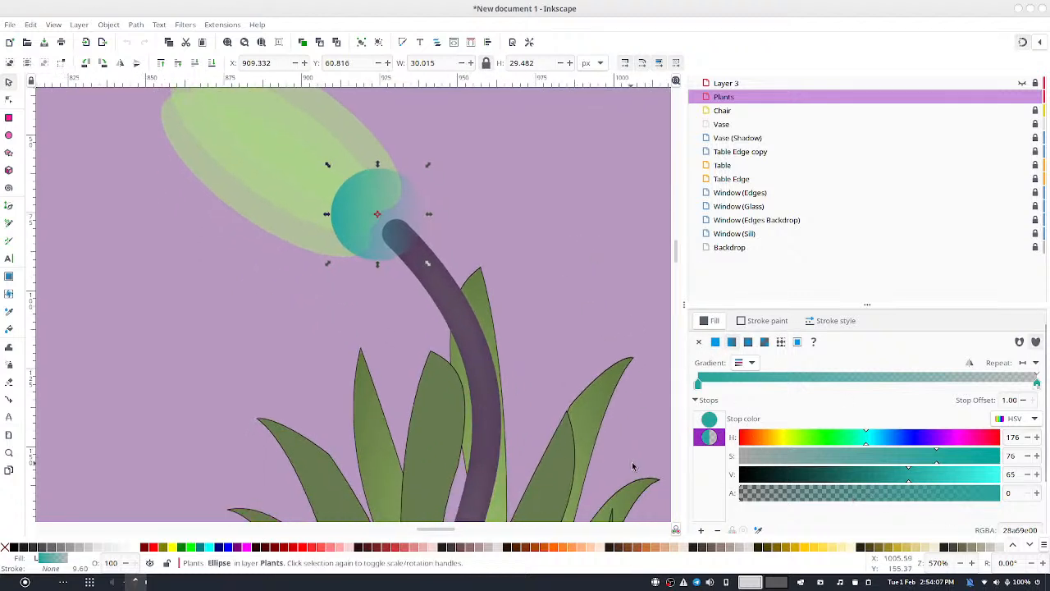
{"action": "left_click_drag", "start_coordinate": [818, 490], "coordinate": [1005, 492]}
Darken the gradient's start stop to hue 179, saturation 77 and value 45, keeping its alpha at 100
{"action": "left_click", "coordinate": [710, 420]}
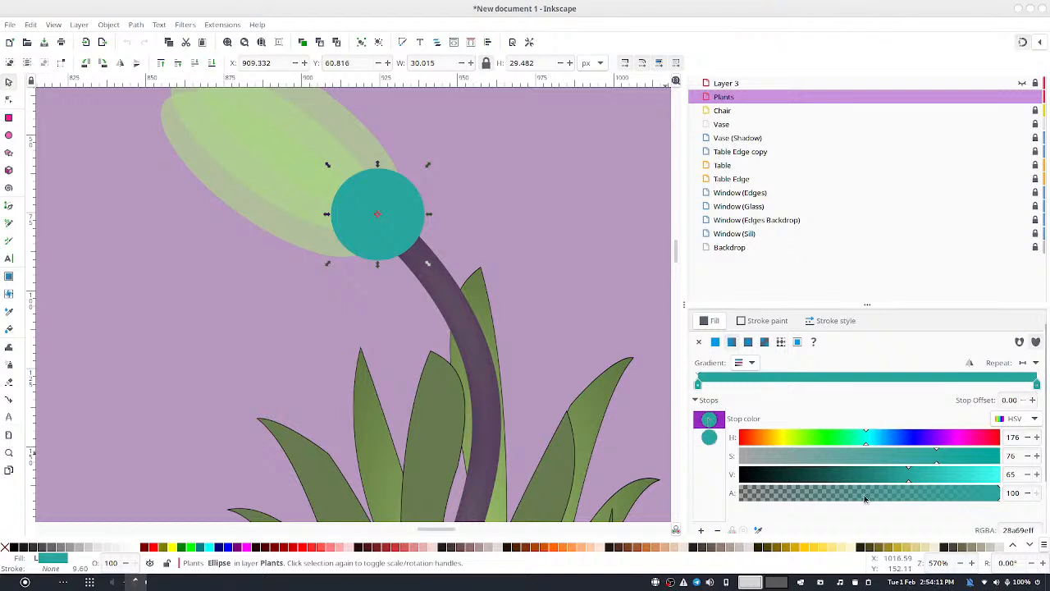
{"action": "left_click", "coordinate": [882, 494]}
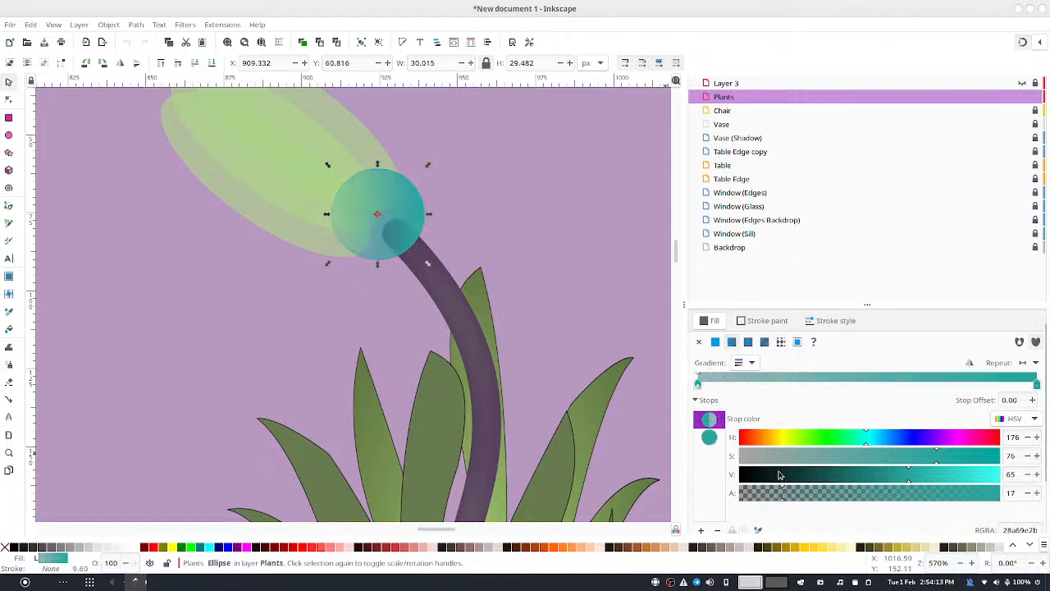
{"action": "key", "text": "ctrl+z"}
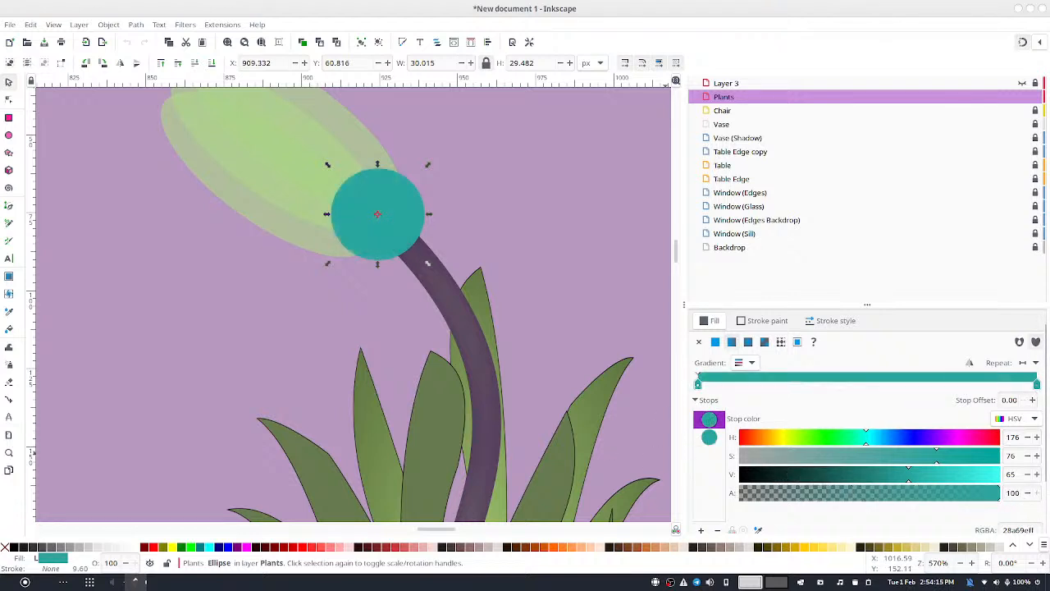
{"action": "left_click", "coordinate": [833, 458]}
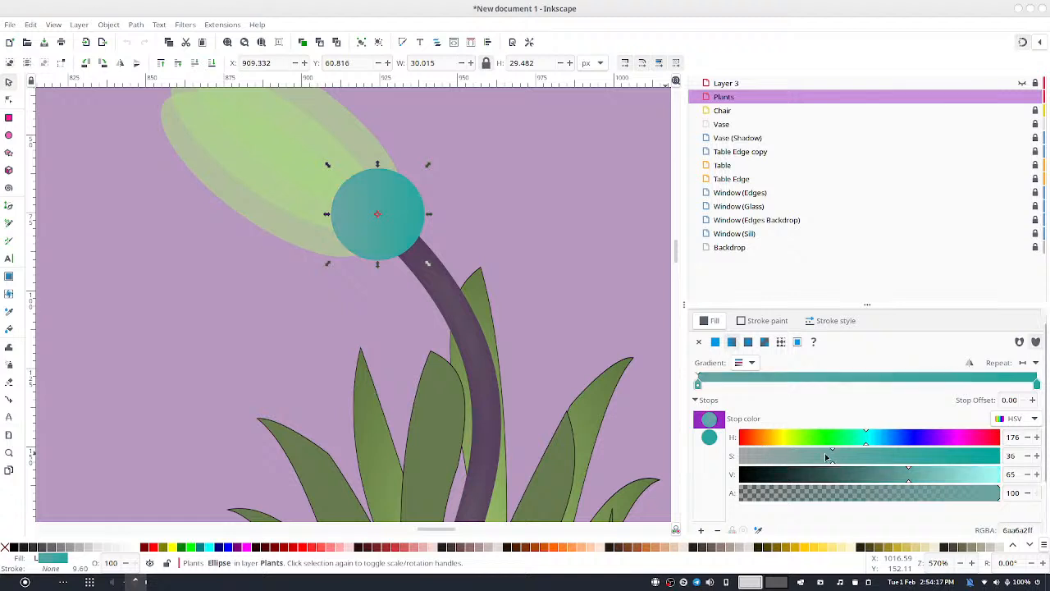
{"action": "left_click_drag", "start_coordinate": [835, 474], "coordinate": [859, 479]}
{"action": "left_click", "coordinate": [933, 458]}
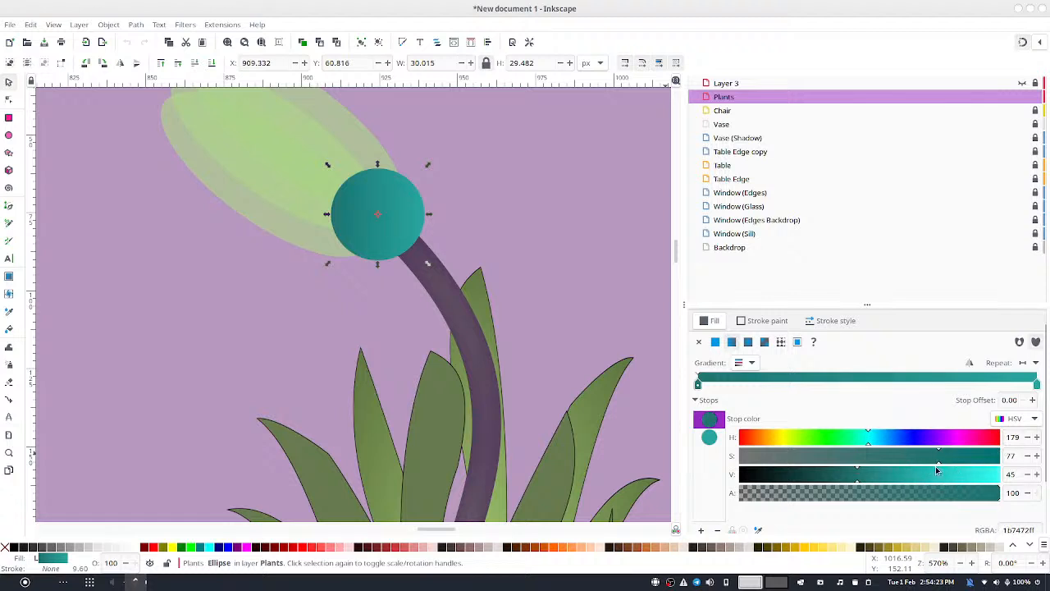
Fine-tune the gradient's dark start stop to saturation 75 and value 48
{"action": "left_click_drag", "start_coordinate": [936, 470], "coordinate": [933, 472]}
{"action": "left_click", "coordinate": [1036, 456]}
{"action": "left_click", "coordinate": [1036, 457]}
{"action": "left_click", "coordinate": [1028, 458]}
{"action": "left_click", "coordinate": [1028, 458]}
{"action": "left_click", "coordinate": [1037, 474]}
{"action": "left_click", "coordinate": [1037, 474]}
{"action": "left_click", "coordinate": [1037, 474]}
{"action": "left_click", "coordinate": [1027, 474]}
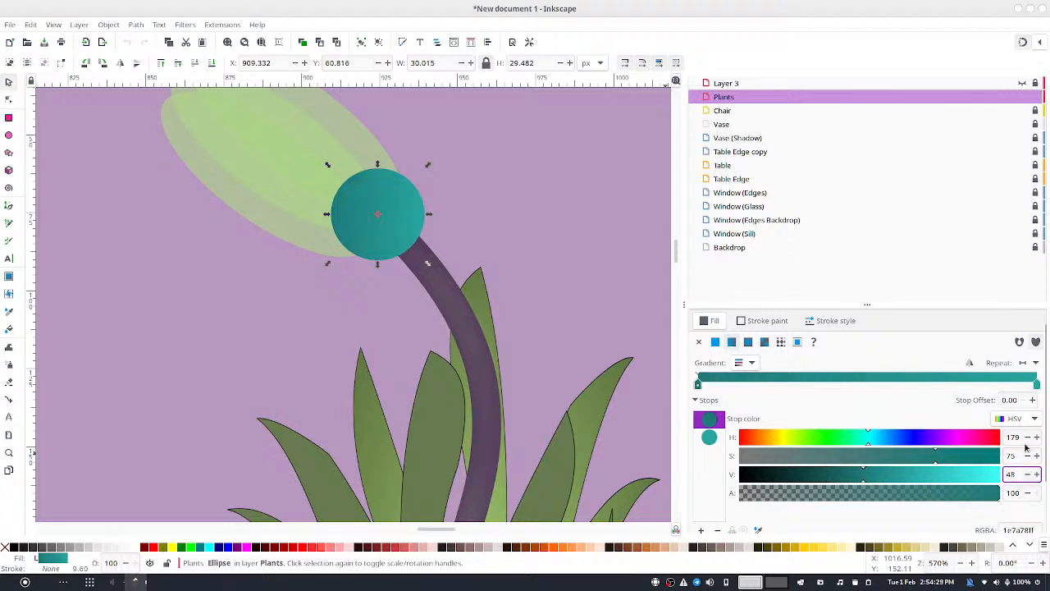
Adjust the dark start stop of the circle's gradient to hue 176 and saturation 76
{"action": "left_click", "coordinate": [1036, 457]}
{"action": "left_click", "coordinate": [1027, 437]}
{"action": "left_click", "coordinate": [1027, 437]}
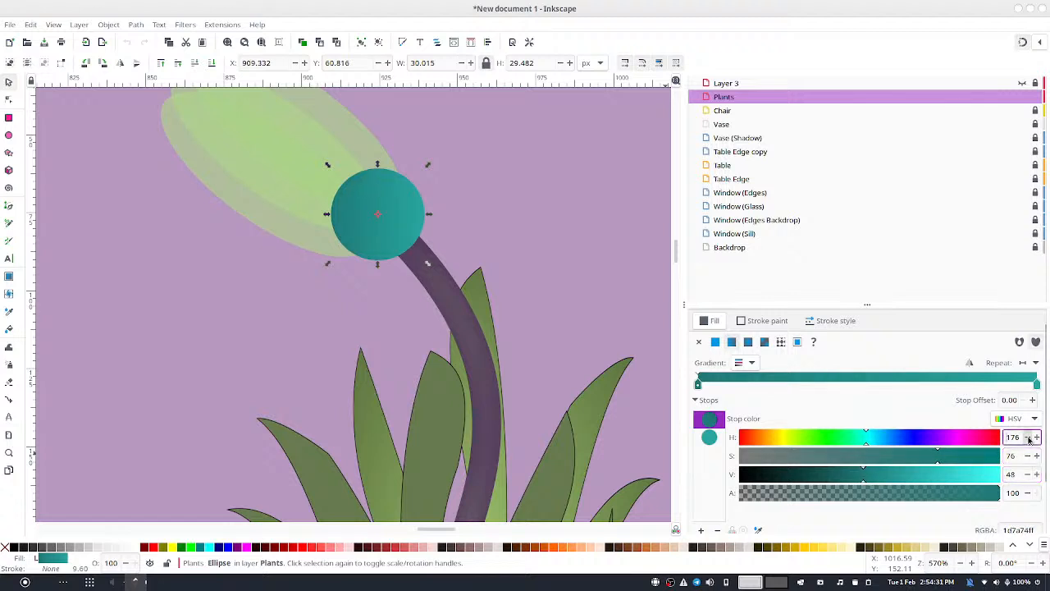
{"action": "left_click", "coordinate": [1028, 437]}
Move the start point of the circle's linear gradient inside its lower-right edge, near the stem
{"action": "key", "text": "e"}
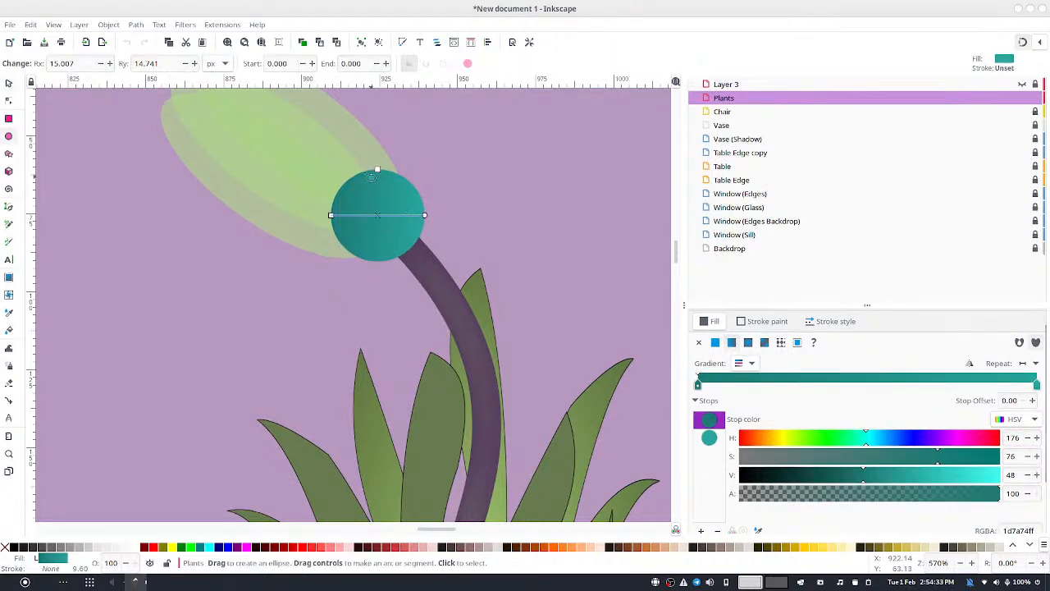
{"action": "left_click_drag", "start_coordinate": [333, 217], "coordinate": [398, 240]}
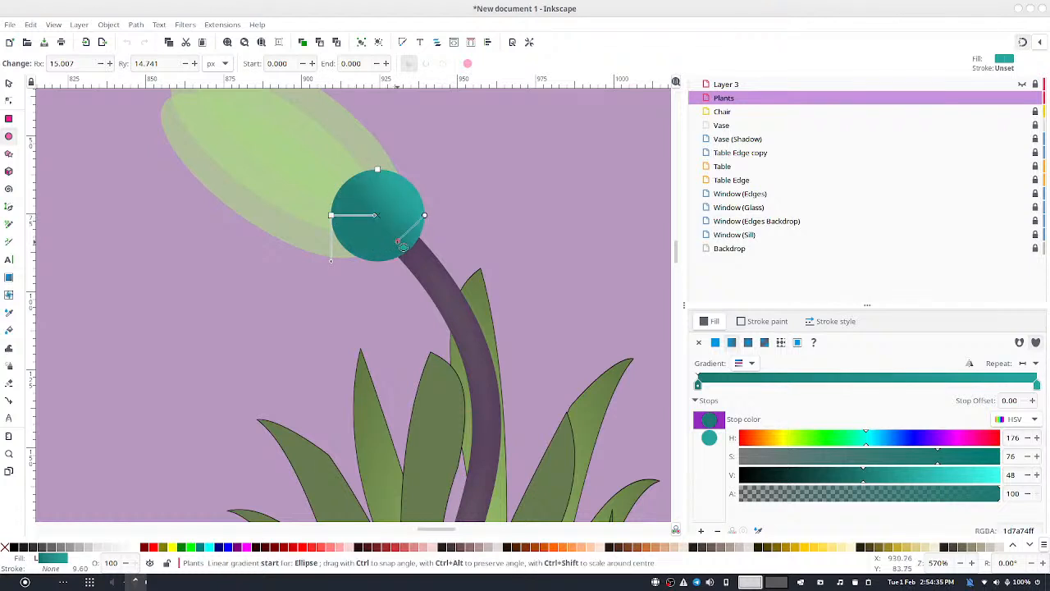
{"action": "left_click", "coordinate": [8, 82]}
{"action": "left_click_drag", "start_coordinate": [409, 204], "coordinate": [522, 236]}
{"action": "key", "text": "ctrl+z"}
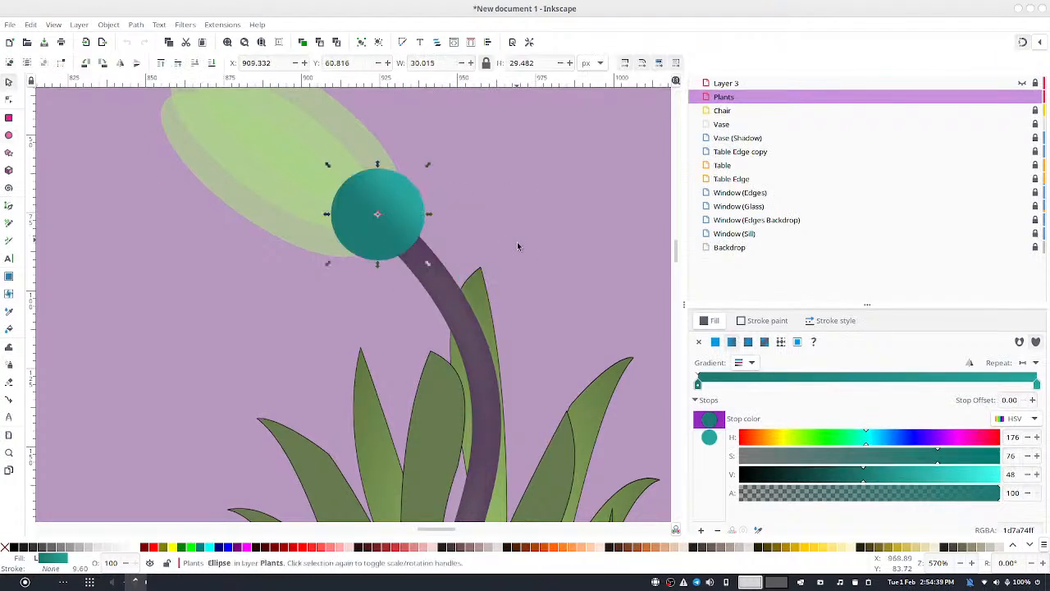
Move the gradient's end point to the circle's upper-left edge and align the dark start point with the stem joint
{"action": "key", "text": "e"}
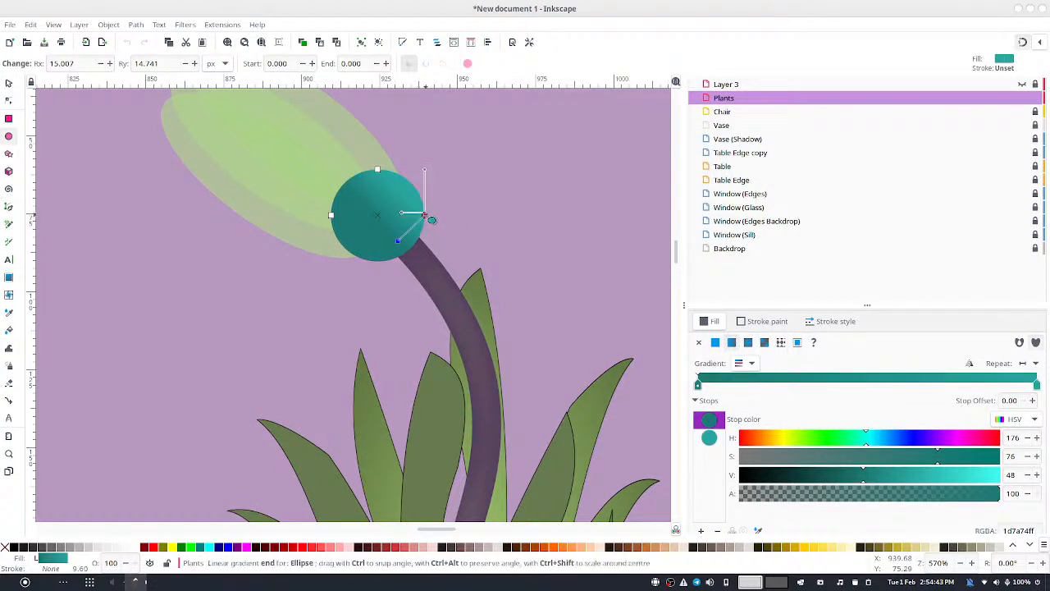
{"action": "left_click_drag", "start_coordinate": [424, 215], "coordinate": [344, 188]}
{"action": "left_click", "coordinate": [349, 191]}
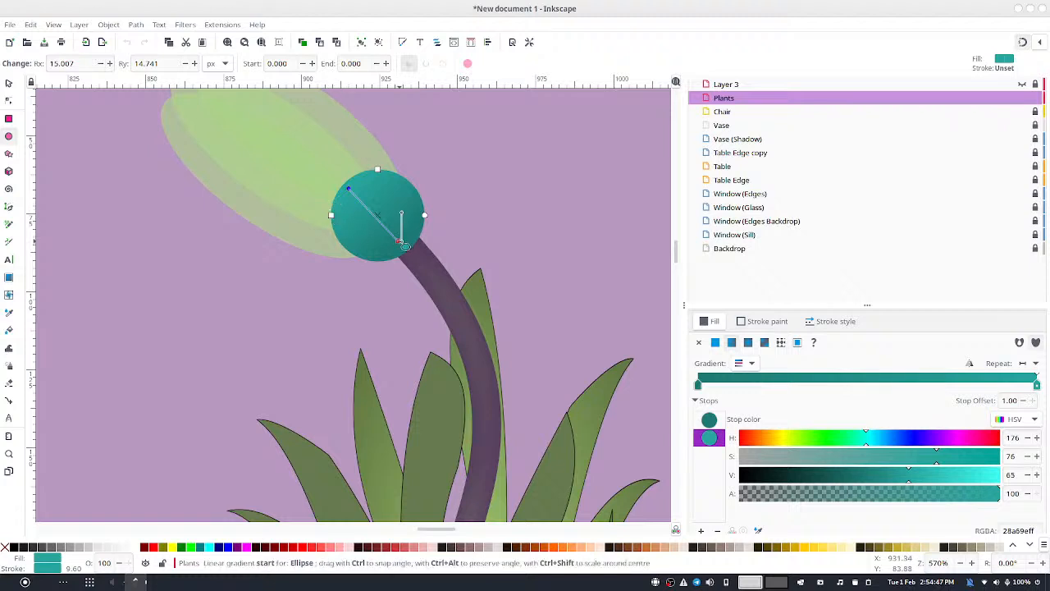
{"action": "left_click_drag", "start_coordinate": [397, 239], "coordinate": [415, 239]}
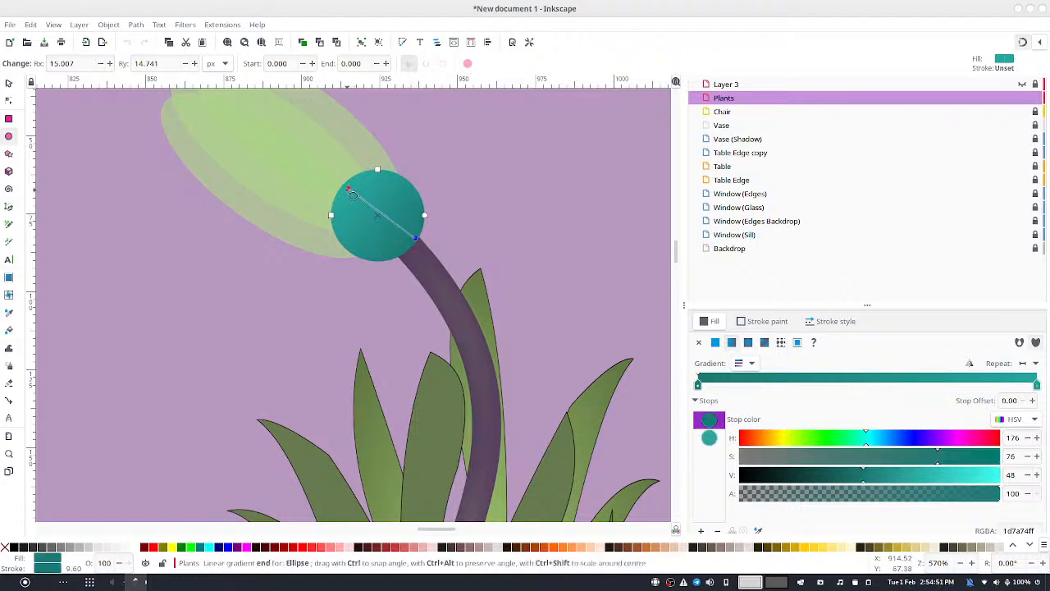
{"action": "left_click_drag", "start_coordinate": [349, 190], "coordinate": [343, 197]}
{"action": "left_click", "coordinate": [344, 197]}
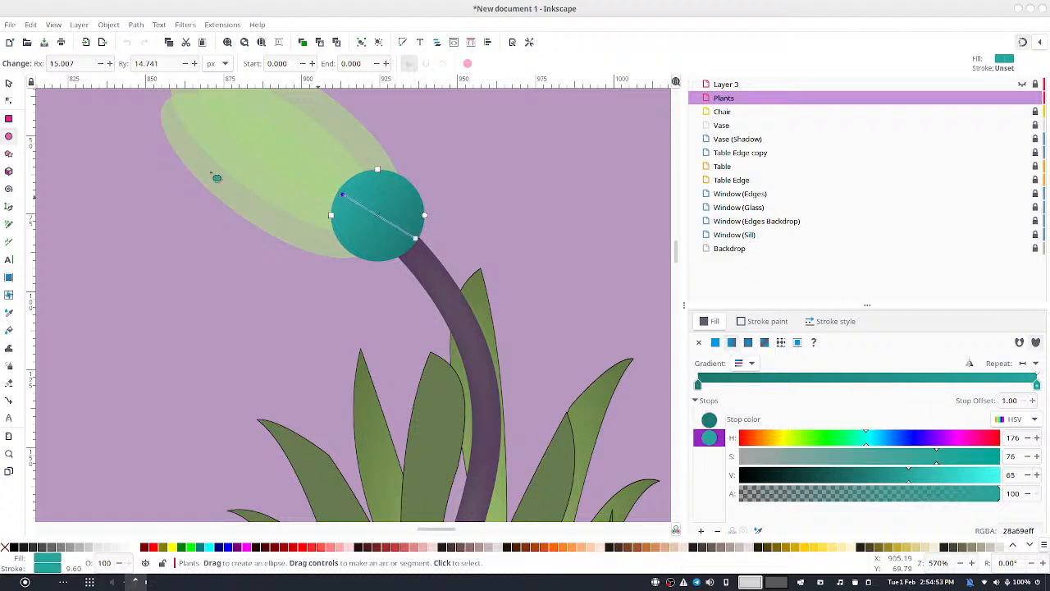
Lower the teal circle in the stacking order until it sits behind all three petals, then deselect it
{"action": "left_click", "coordinate": [8, 82]}
{"action": "scroll", "coordinate": [509, 249], "scroll_direction": "up", "scroll_amount": 3}
{"action": "scroll", "coordinate": [509, 248], "scroll_direction": "left", "scroll_amount": 2}
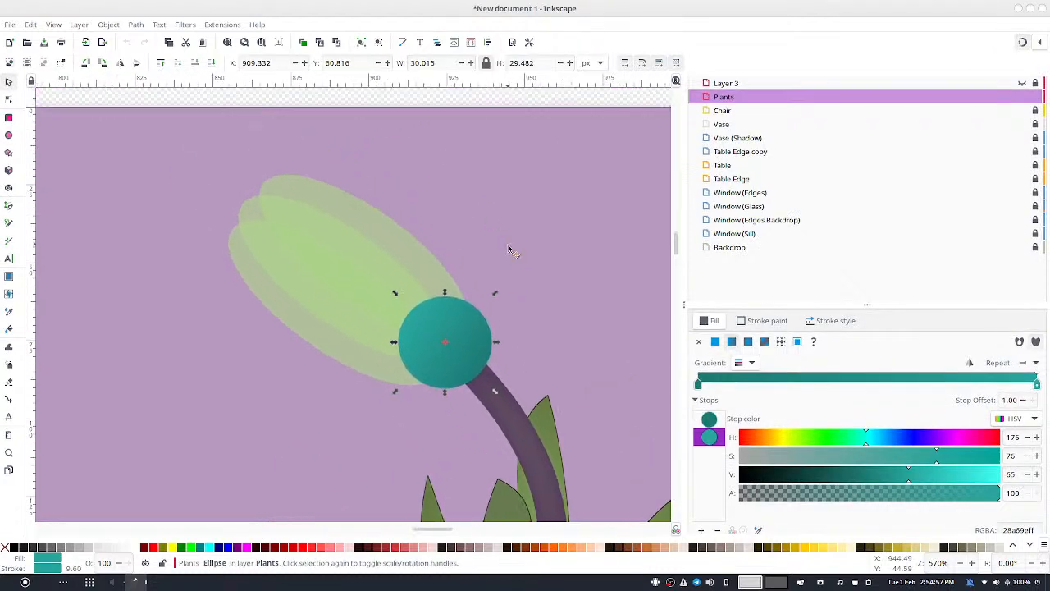
{"action": "left_click", "coordinate": [195, 64]}
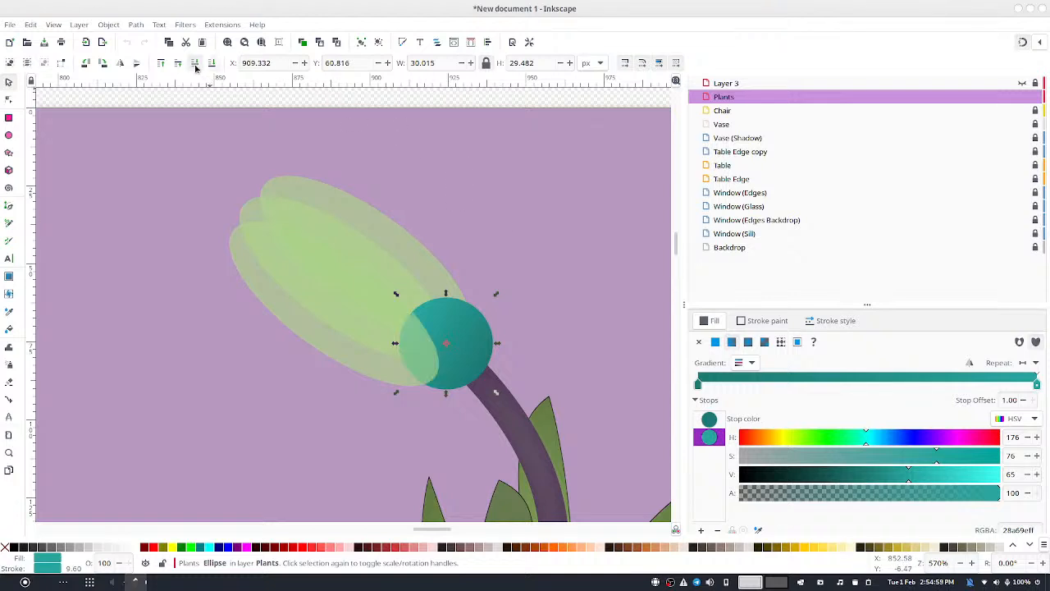
{"action": "left_click", "coordinate": [195, 64]}
{"action": "left_click", "coordinate": [195, 64]}
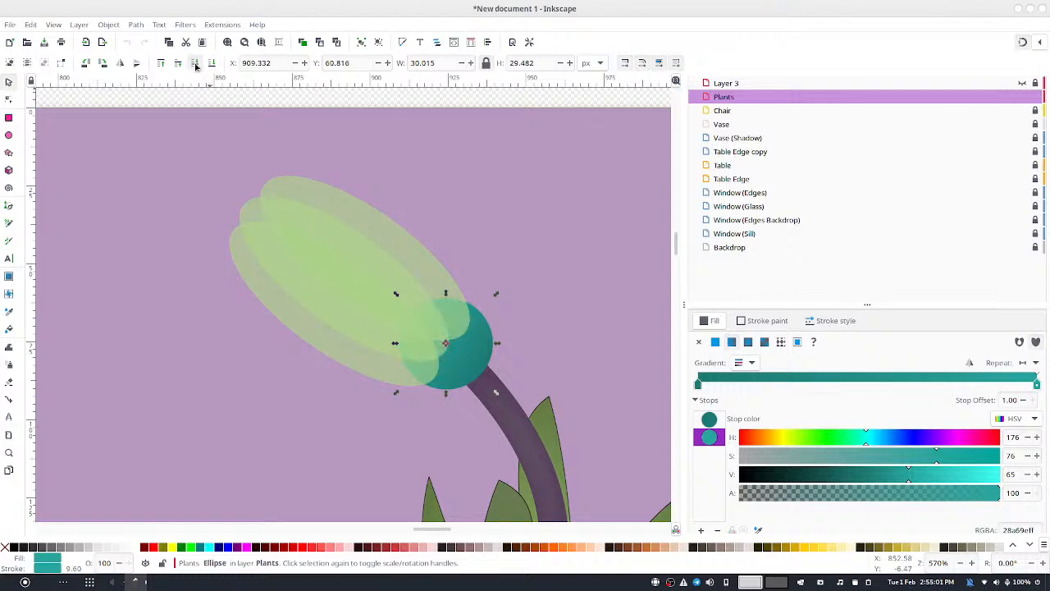
{"action": "left_click", "coordinate": [195, 64]}
{"action": "left_click", "coordinate": [471, 227]}
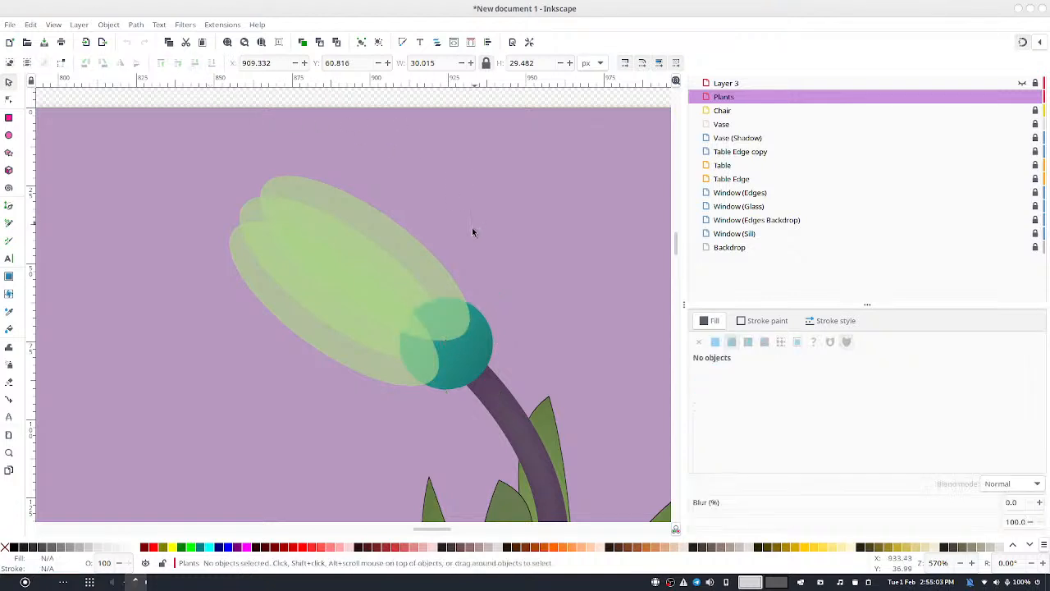
Recolor the upper petal pale yellow with hue 56 and alpha 100
{"action": "left_click", "coordinate": [429, 260]}
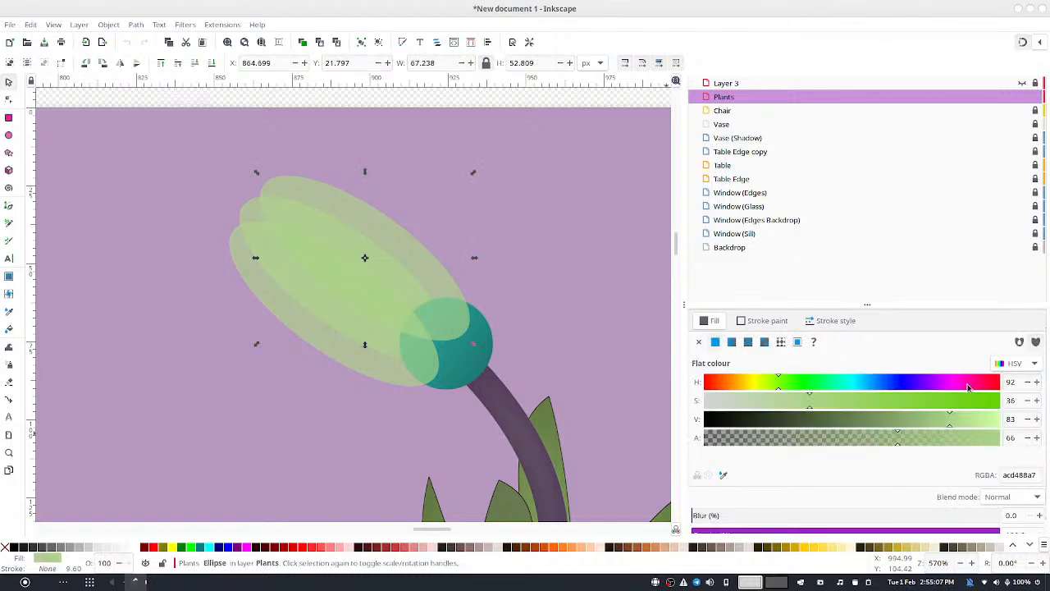
{"action": "left_click", "coordinate": [752, 384]}
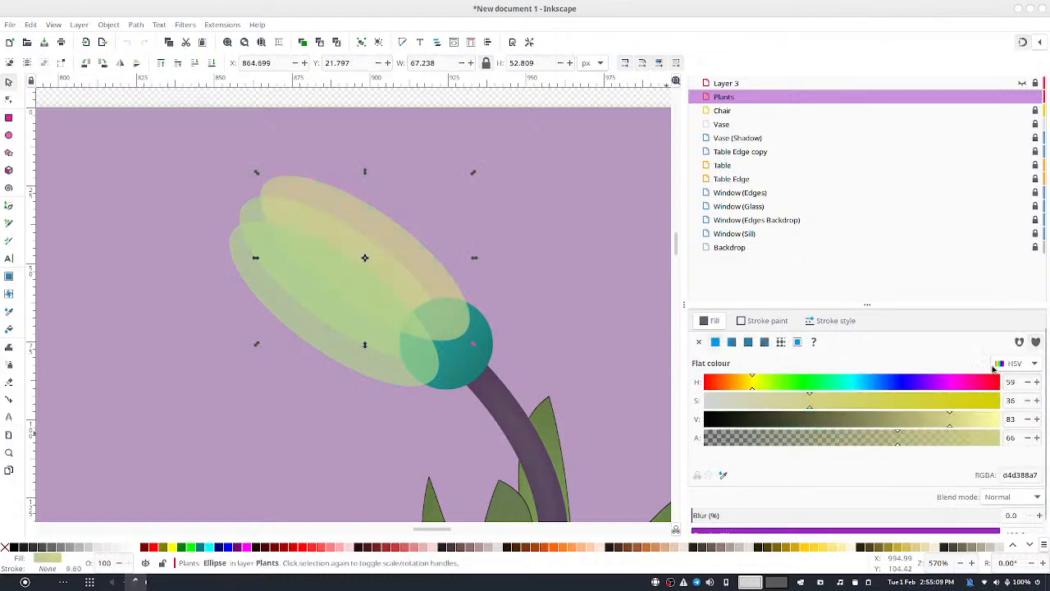
{"action": "left_click", "coordinate": [1028, 383]}
{"action": "left_click", "coordinate": [1036, 383]}
{"action": "left_click_drag", "start_coordinate": [906, 445], "coordinate": [1002, 441]}
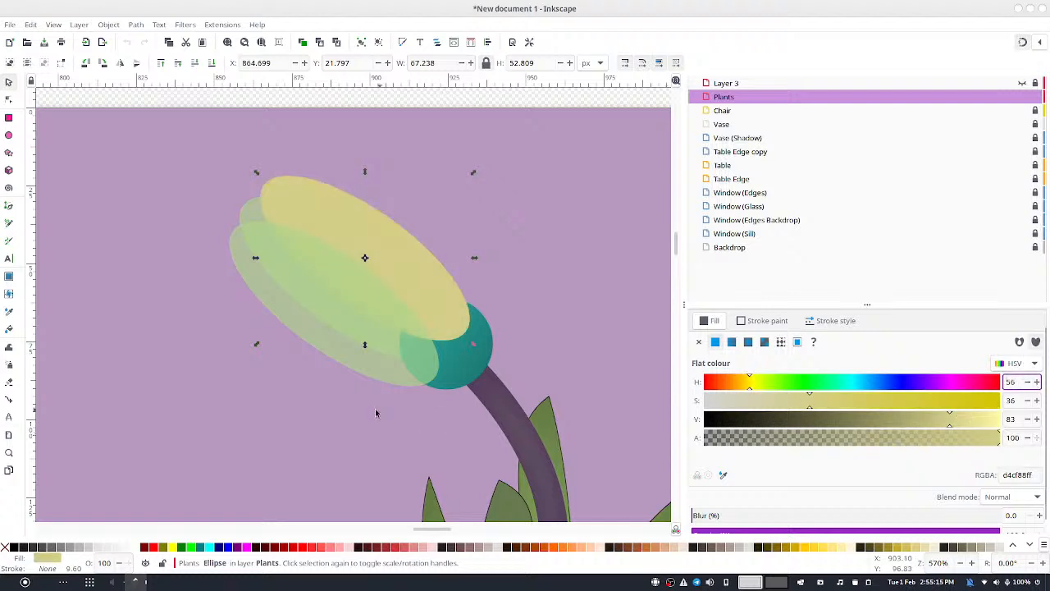
Sample the upper petal's yellow as the lower petal's fill, with saturation 61 and value 78
{"action": "left_click", "coordinate": [383, 331]}
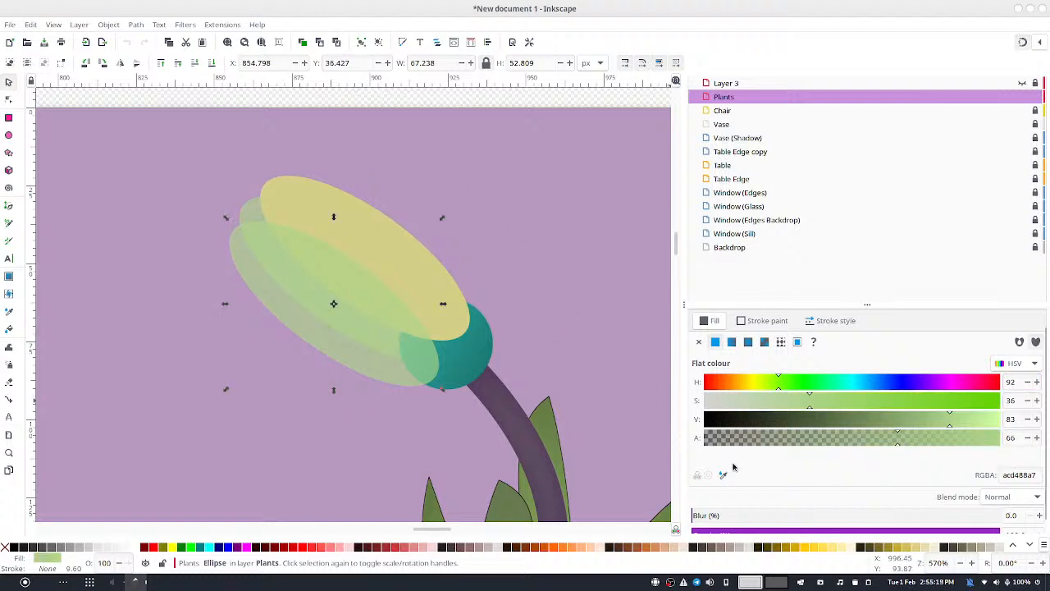
{"action": "left_click", "coordinate": [723, 474]}
{"action": "left_click", "coordinate": [432, 281]}
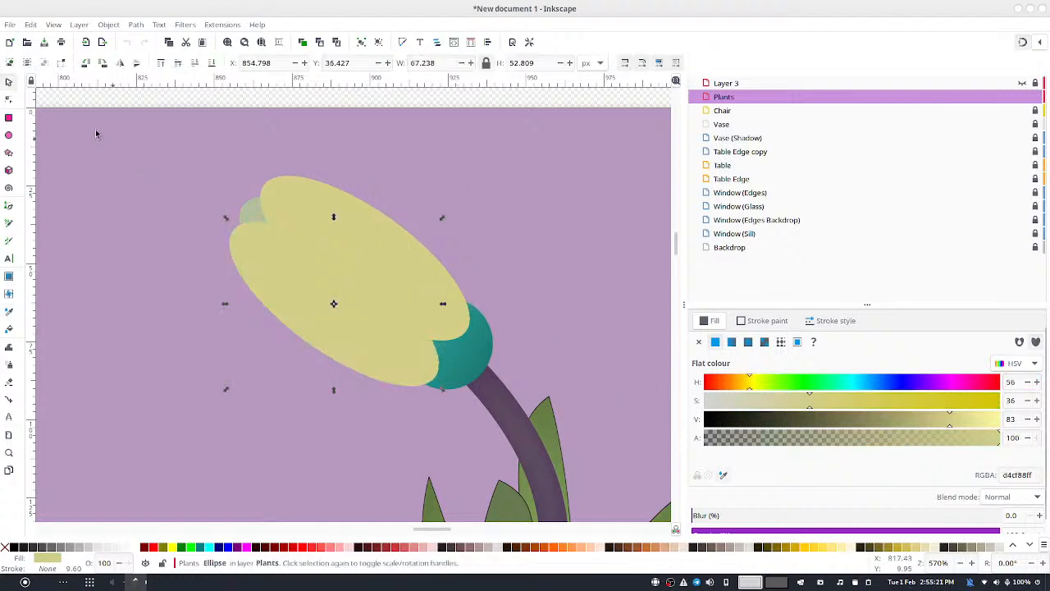
{"action": "left_click", "coordinate": [860, 407]}
{"action": "left_click", "coordinate": [885, 400]}
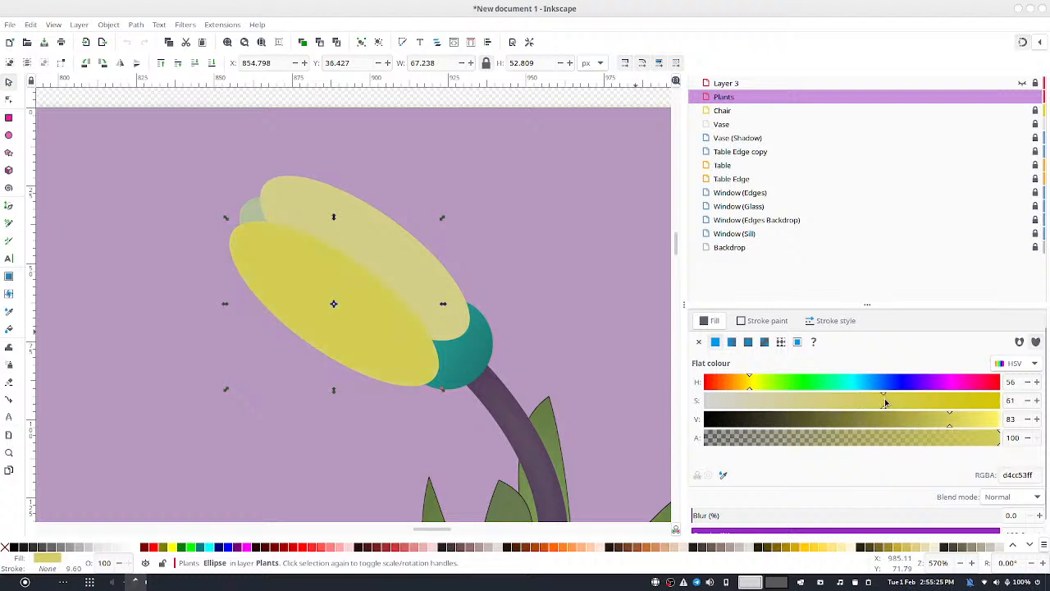
{"action": "left_click", "coordinate": [935, 425]}
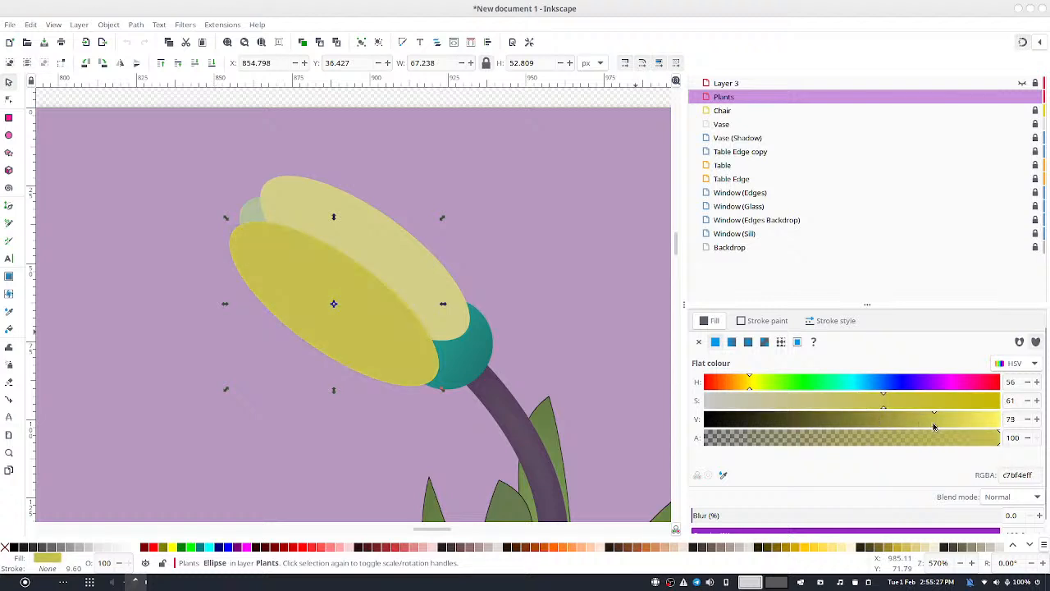
Fine-tune the lower petal's fill to saturation 64 and value 76
{"action": "left_click", "coordinate": [1027, 419]}
{"action": "left_click", "coordinate": [1027, 420]}
{"action": "left_click", "coordinate": [1028, 419]}
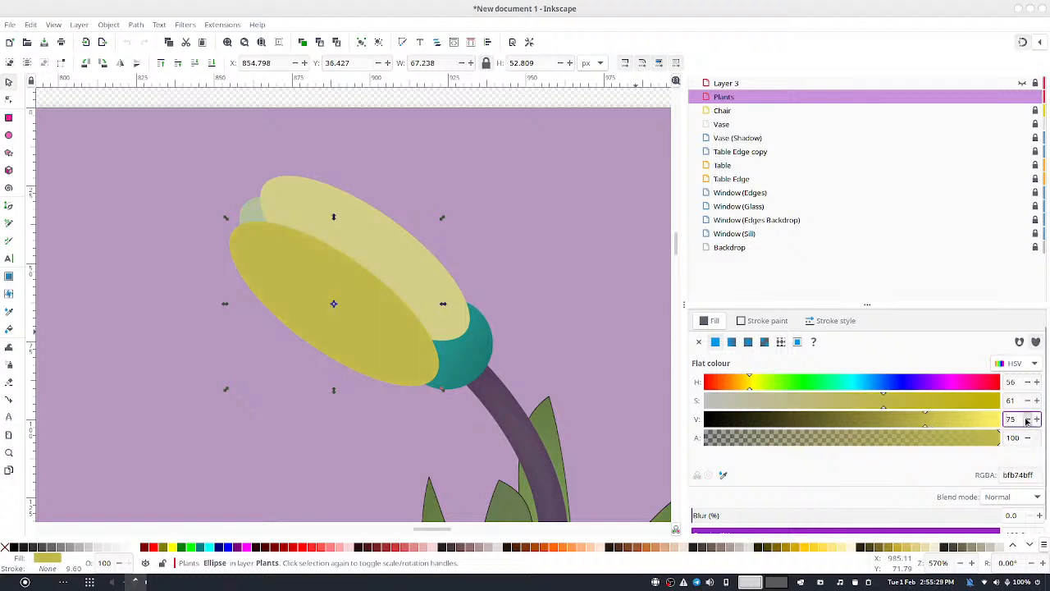
{"action": "left_click", "coordinate": [1037, 399]}
{"action": "left_click", "coordinate": [1037, 400]}
{"action": "left_click", "coordinate": [1037, 400]}
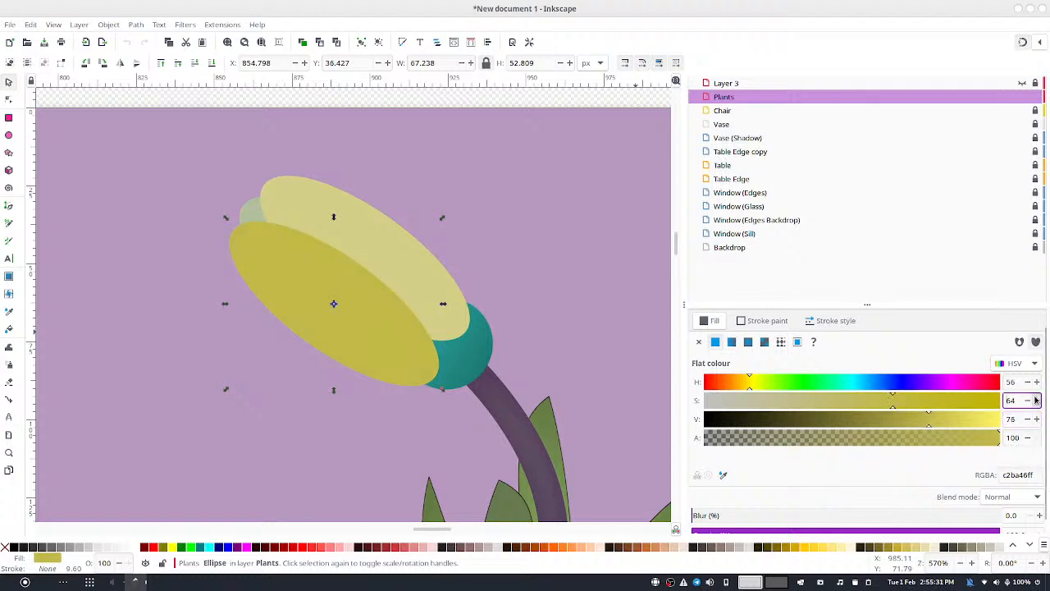
Recolor the middle back petal olive with hue 59, saturation 66, value 65 and alpha 100
{"action": "left_click", "coordinate": [252, 202]}
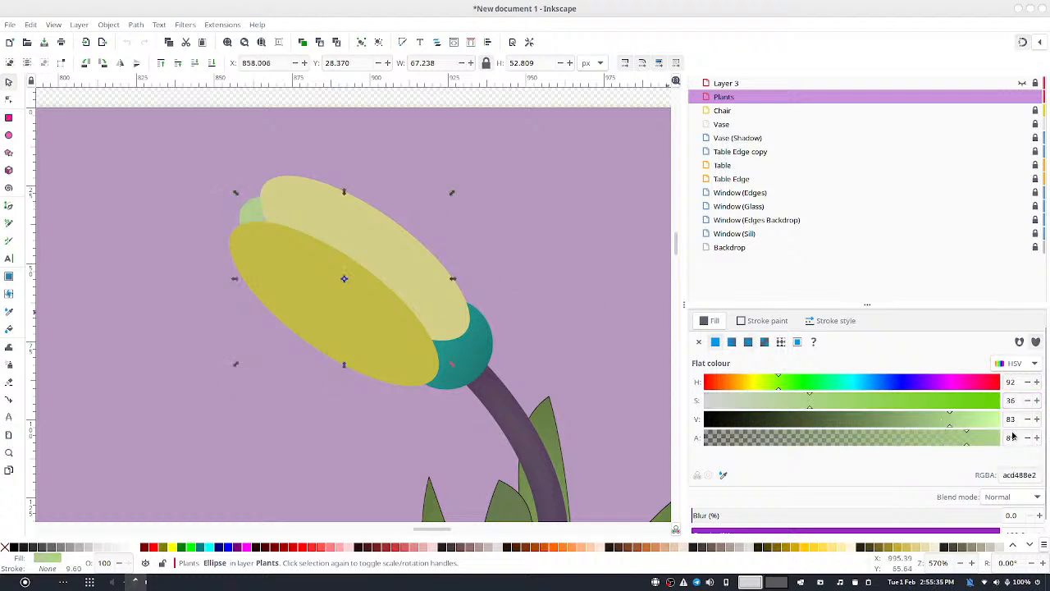
{"action": "left_click", "coordinate": [761, 388]}
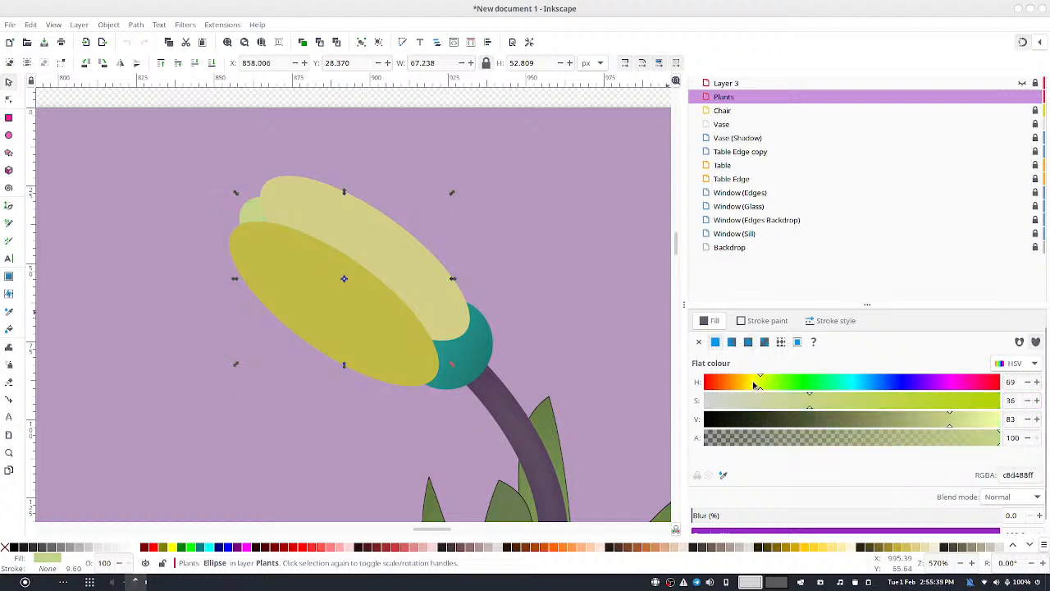
{"action": "left_click", "coordinate": [900, 402]}
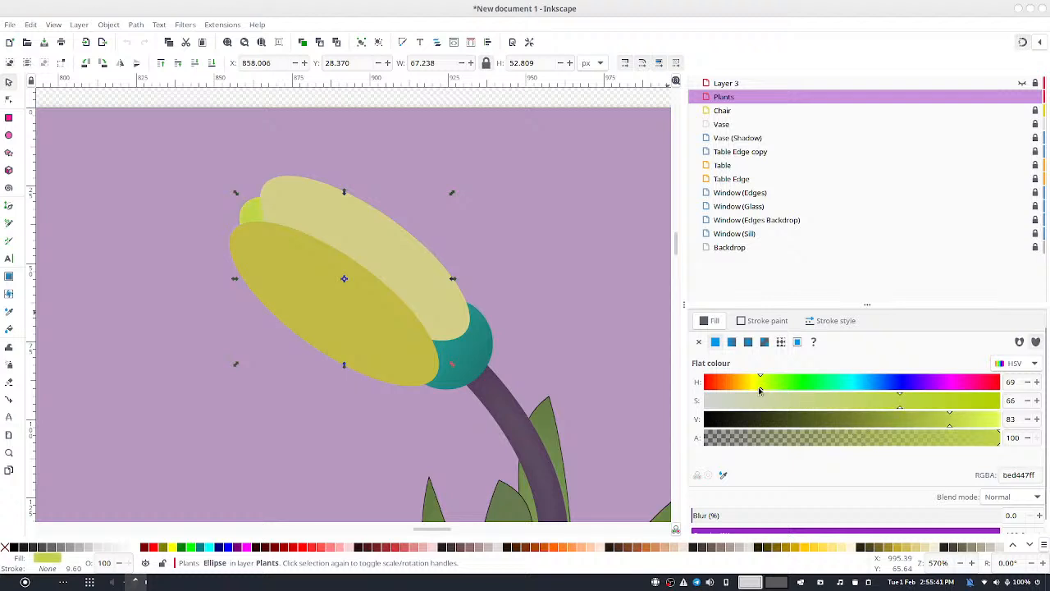
{"action": "left_click", "coordinate": [883, 420]}
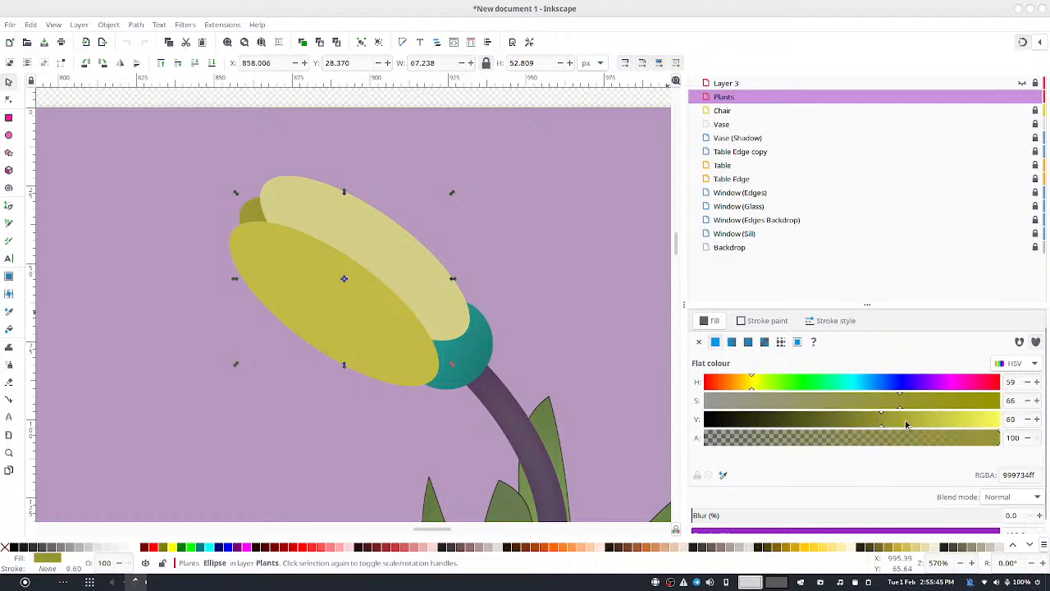
{"action": "left_click_drag", "start_coordinate": [906, 424], "coordinate": [896, 423]}
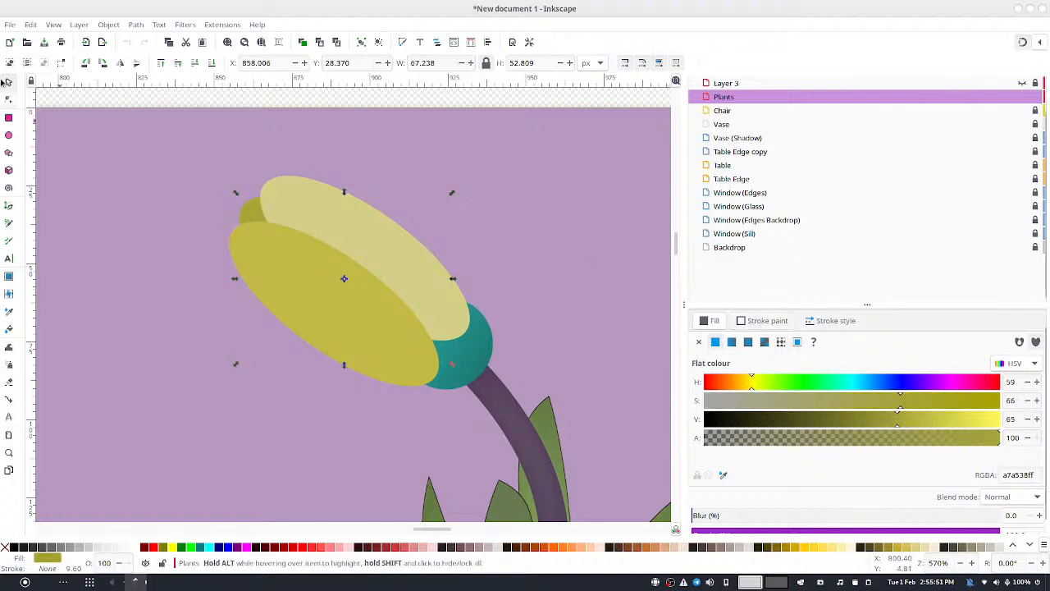
Give the olive back petal a flat black stroke with a width of 0.236 px
{"action": "left_click", "coordinate": [748, 320]}
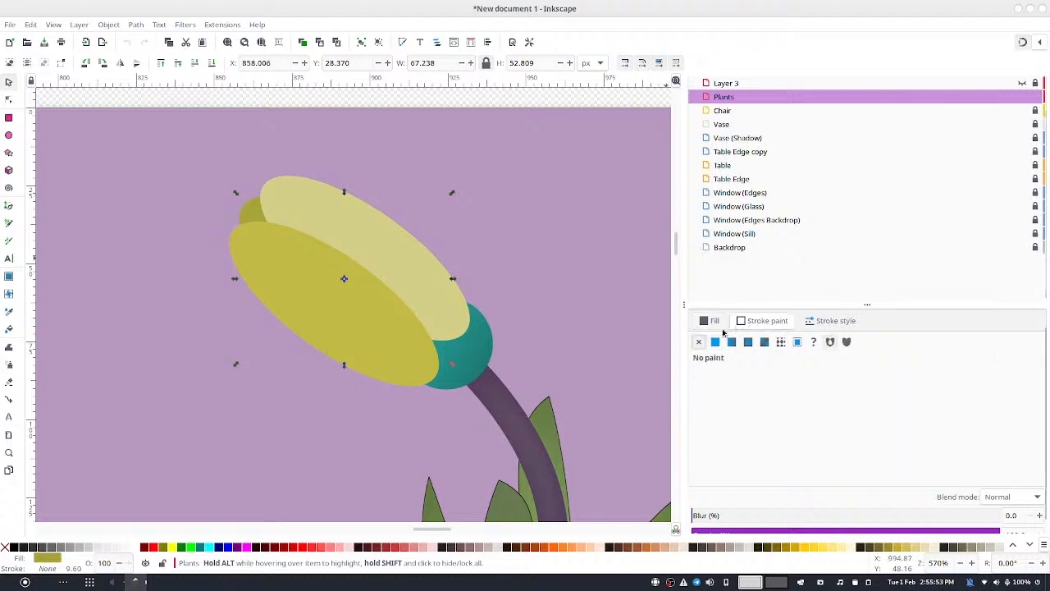
{"action": "left_click", "coordinate": [715, 343]}
{"action": "left_click", "coordinate": [835, 320]}
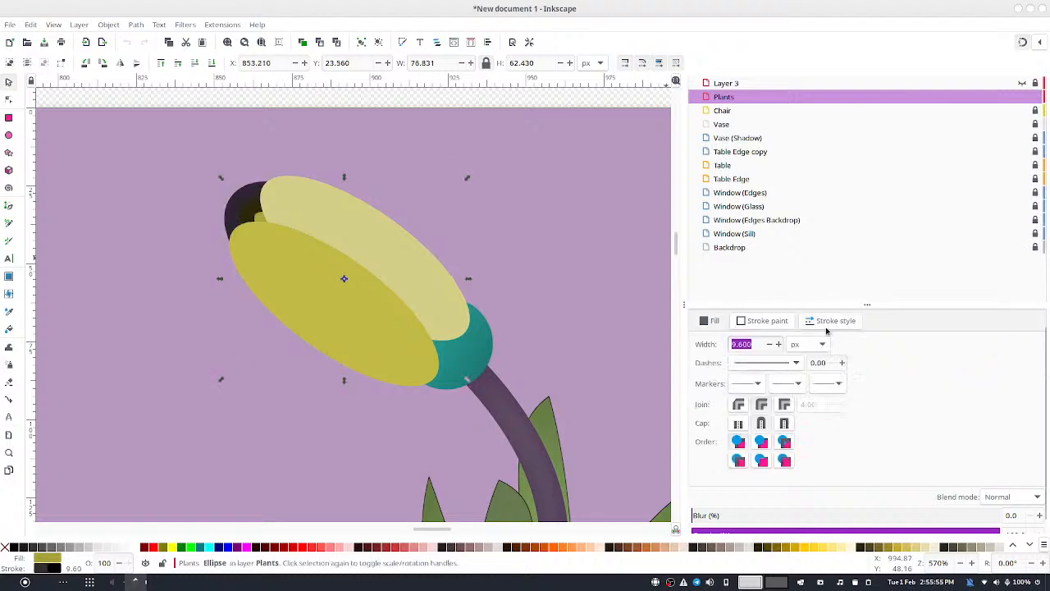
{"action": "type", "text": "1"}
{"action": "left_click", "coordinate": [778, 345]}
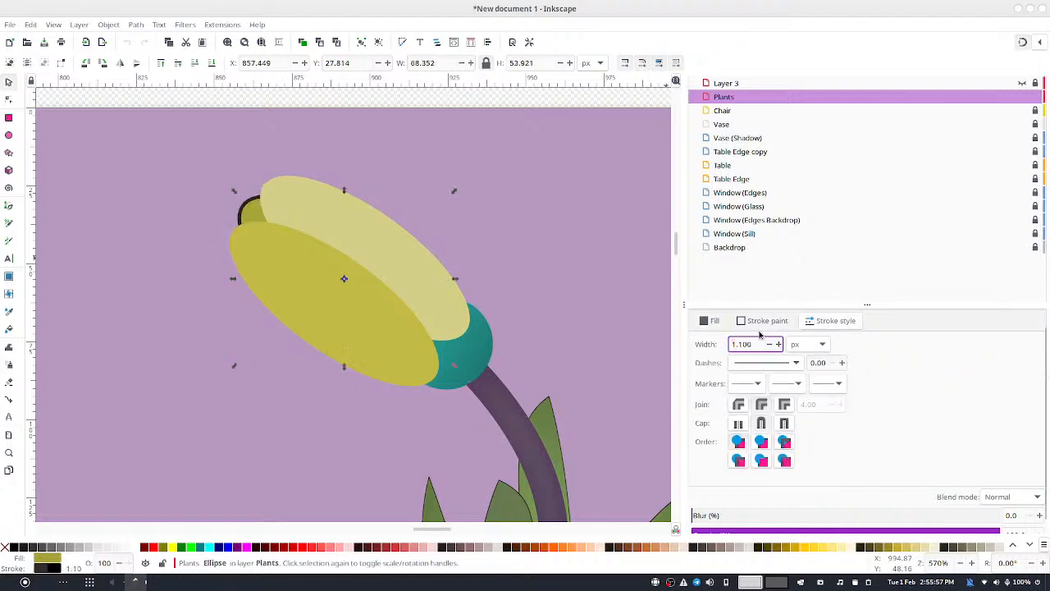
{"action": "left_click", "coordinate": [769, 345]}
{"action": "left_click", "coordinate": [769, 345]}
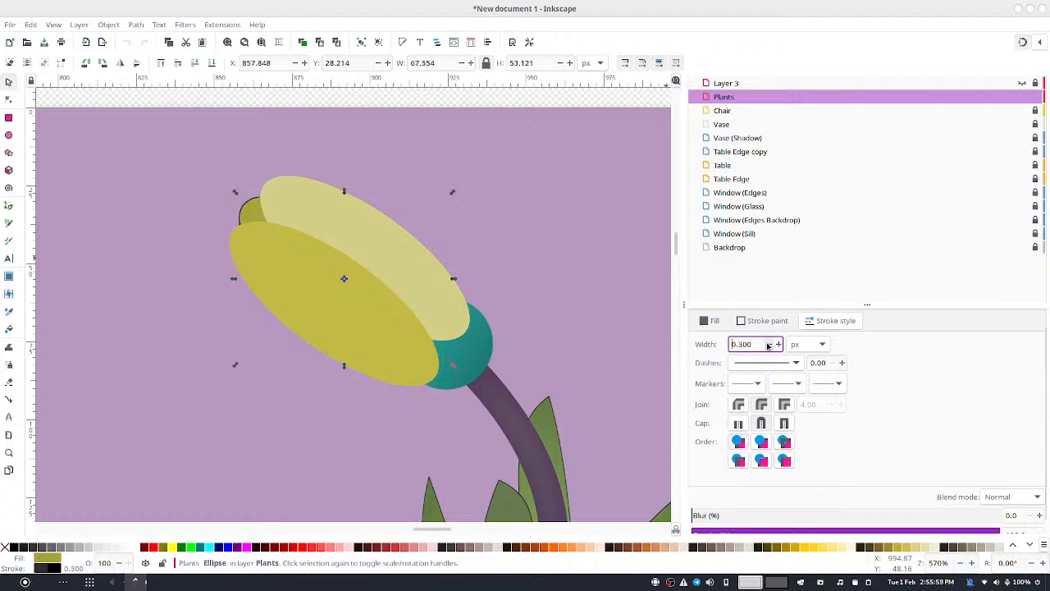
{"action": "left_click", "coordinate": [769, 345]}
{"action": "left_click", "coordinate": [769, 345]}
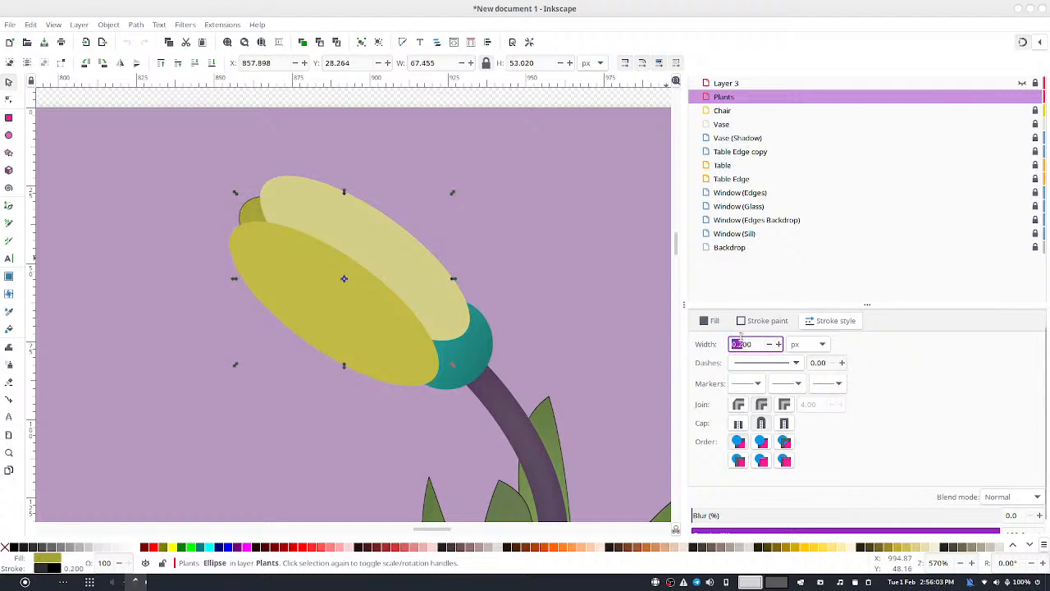
{"action": "left_click_drag", "start_coordinate": [756, 343], "coordinate": [743, 344]}
{"action": "type", "text": "36"}
{"action": "key", "text": "Return"}
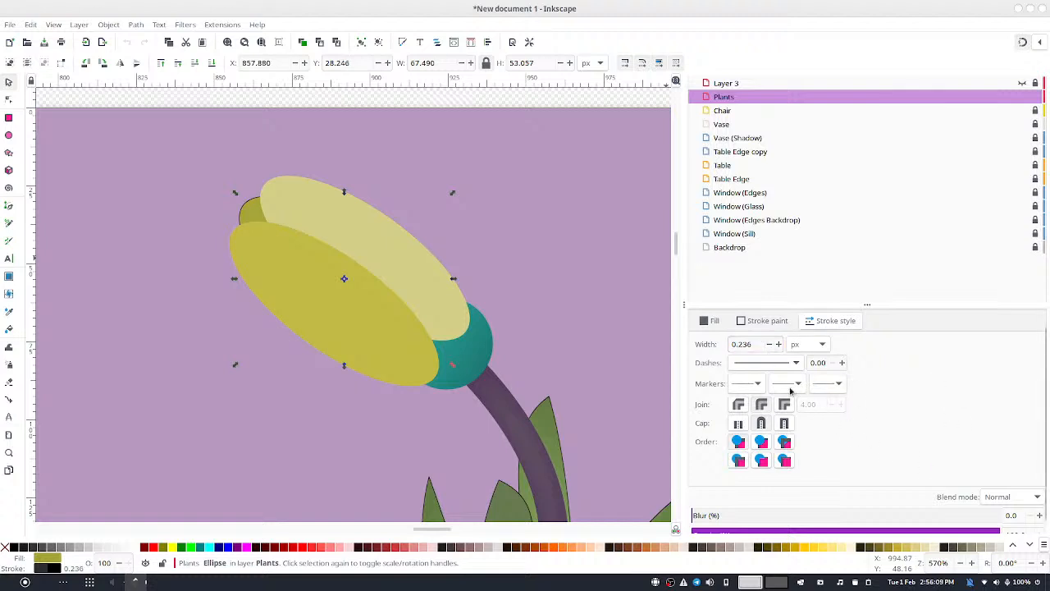
Set the olive petal's stroke alpha to 36 and raise the petal above the other two petals
{"action": "left_click", "coordinate": [776, 324]}
{"action": "left_click", "coordinate": [798, 437]}
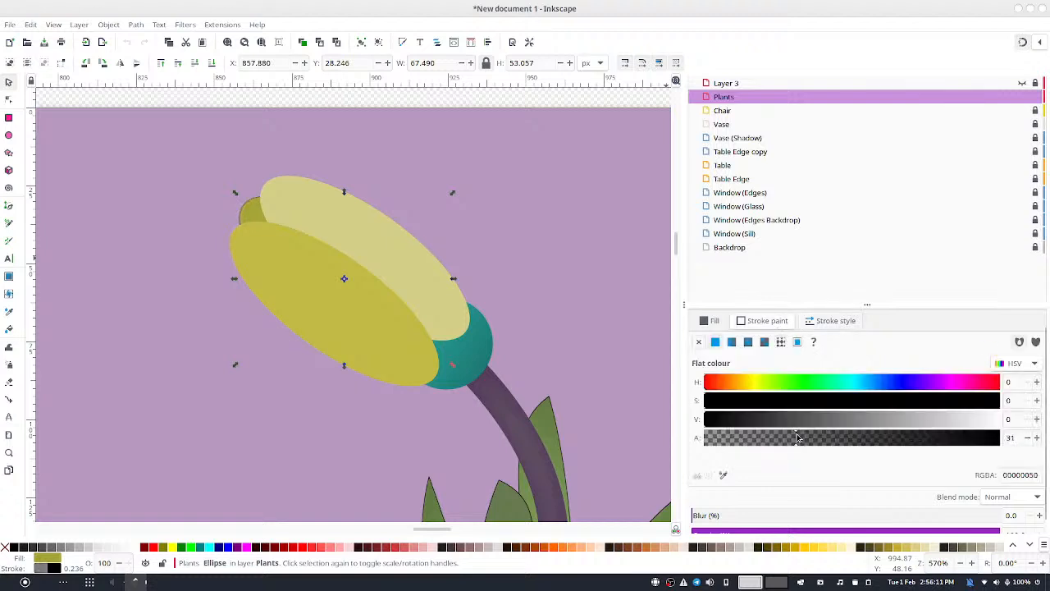
{"action": "left_click", "coordinate": [1036, 439]}
{"action": "left_click", "coordinate": [1036, 439]}
{"action": "left_click", "coordinate": [1036, 439]}
{"action": "left_click", "coordinate": [1036, 439]}
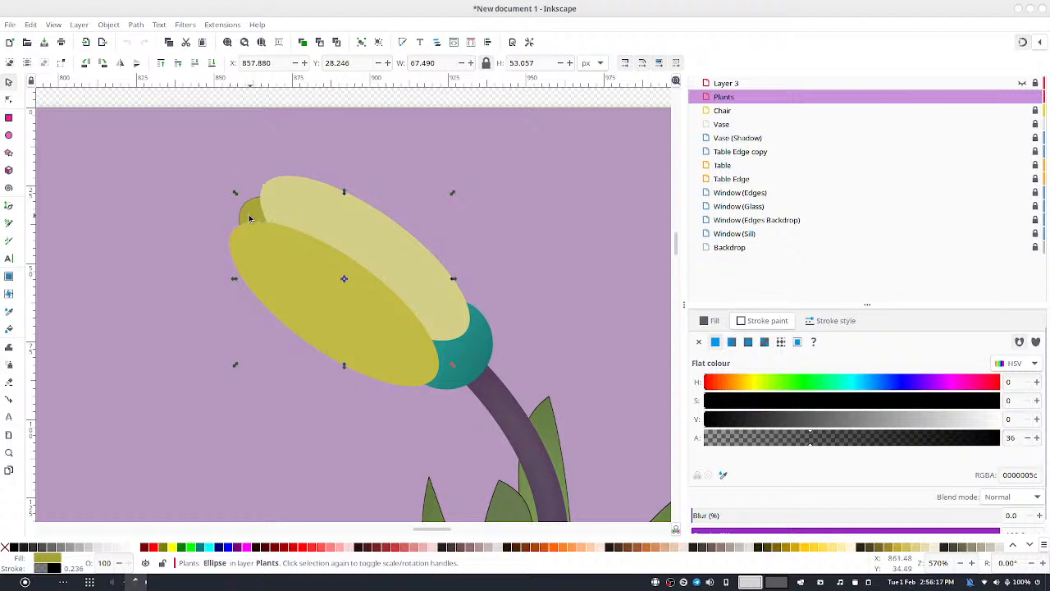
{"action": "key", "text": "Page_Up"}
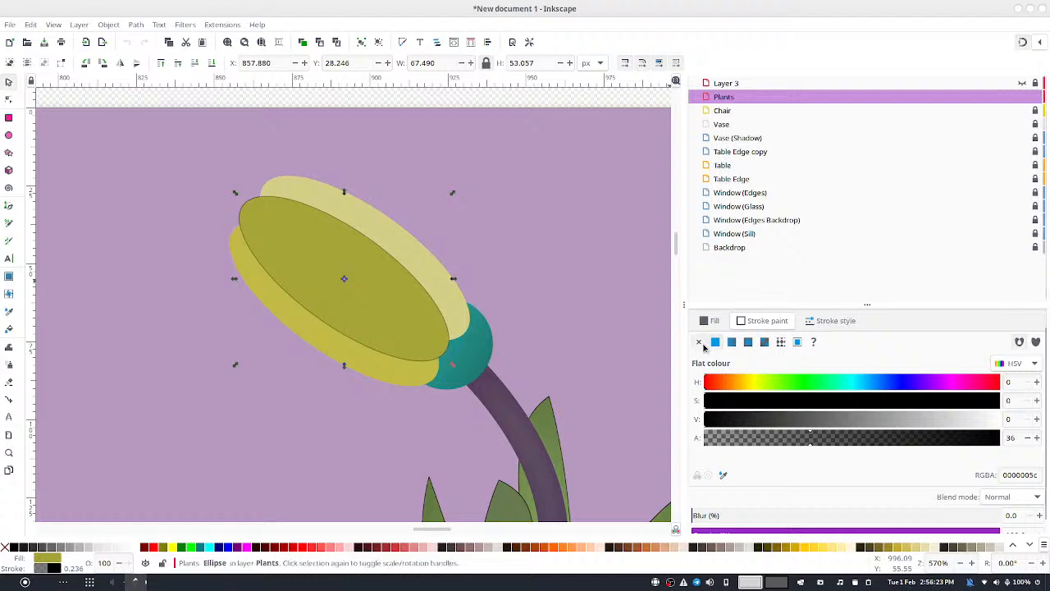
Remove the stroke from the front olive petal and lower it behind the two yellow petals
{"action": "left_click", "coordinate": [700, 343]}
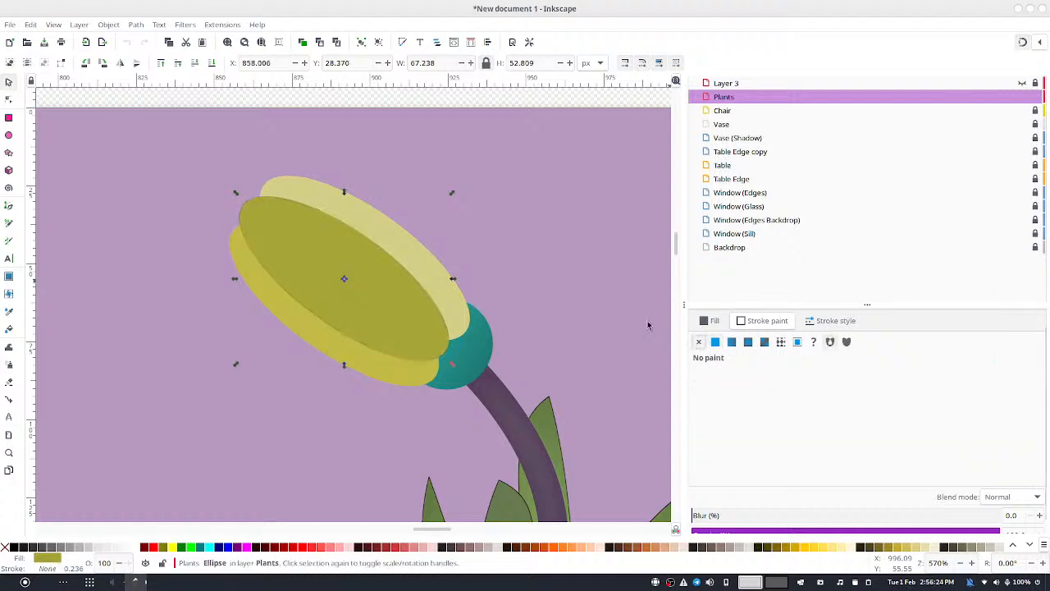
{"action": "left_click", "coordinate": [194, 68]}
{"action": "left_click", "coordinate": [194, 68]}
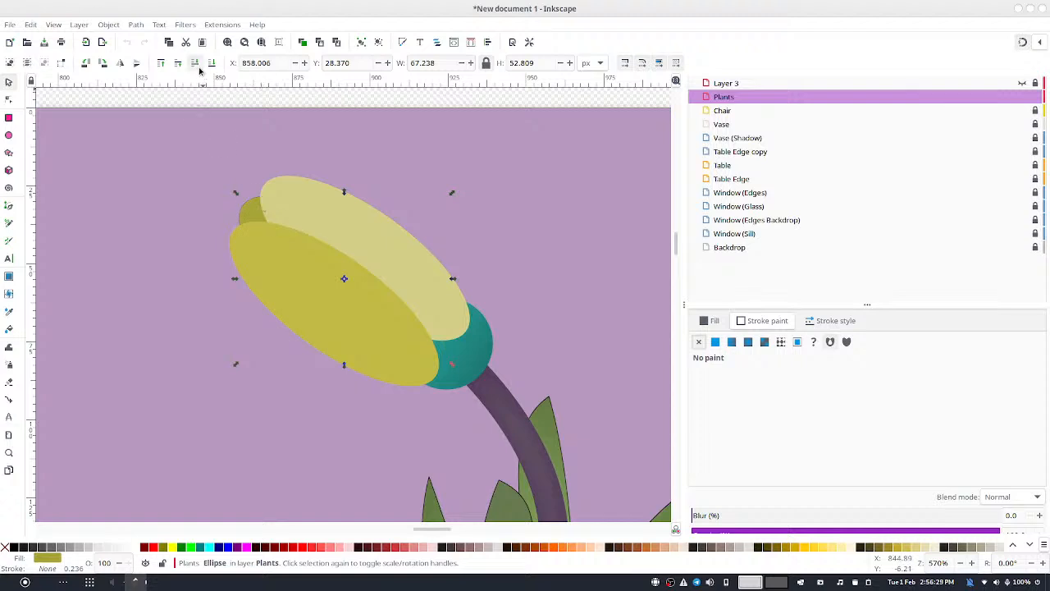
{"action": "left_click", "coordinate": [263, 164]}
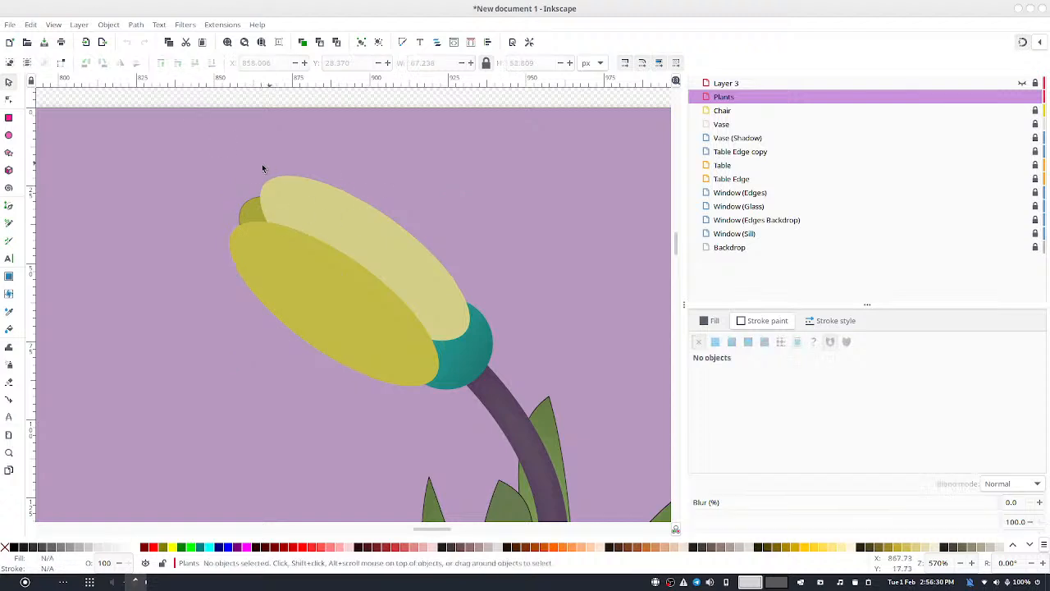
{"action": "left_click", "coordinate": [248, 215]}
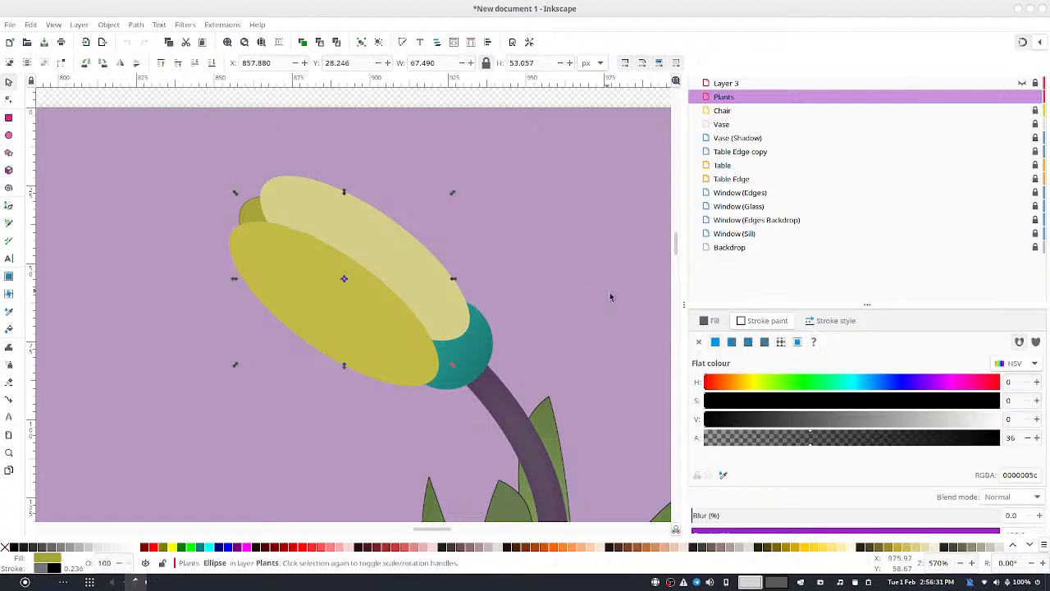
{"action": "left_click", "coordinate": [699, 342]}
{"action": "left_click", "coordinate": [365, 159]}
Convert the lower and upper yellow petal ellipses to paths
{"action": "left_click", "coordinate": [297, 296]}
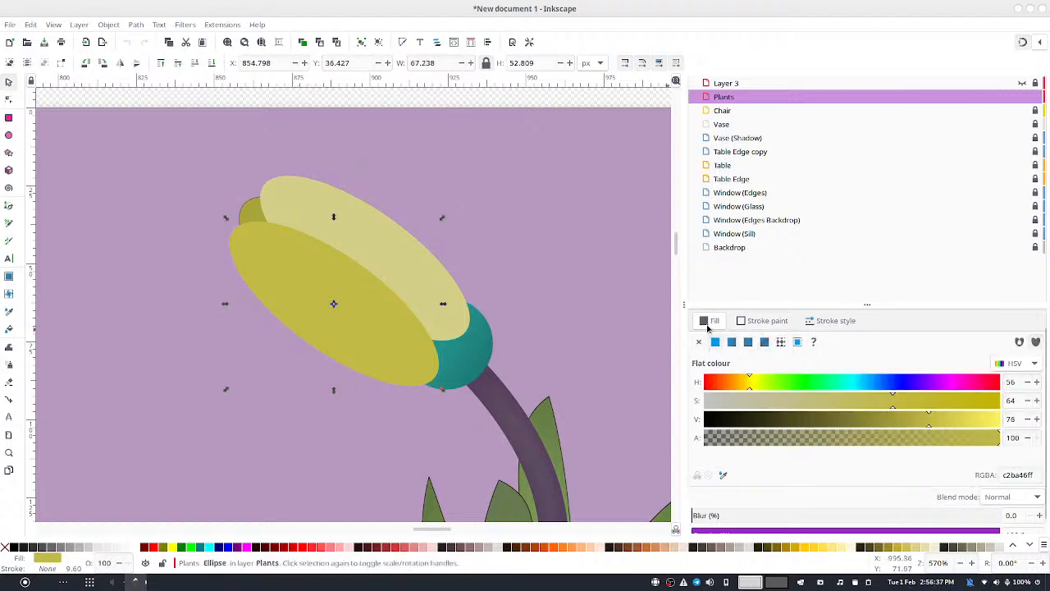
{"action": "left_click", "coordinate": [749, 324]}
{"action": "left_click", "coordinate": [570, 334]}
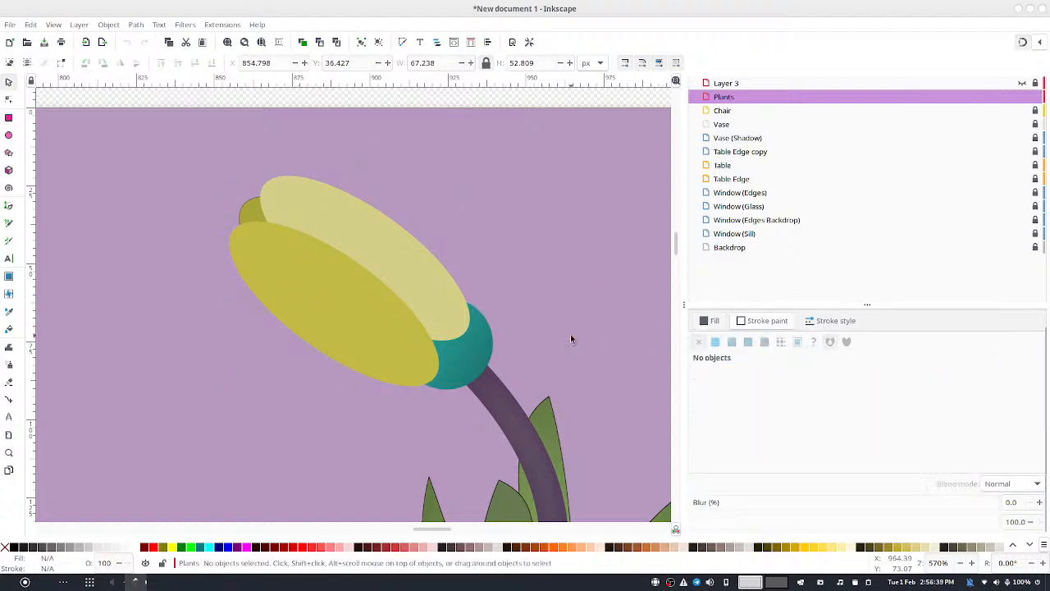
{"action": "left_click", "coordinate": [364, 301]}
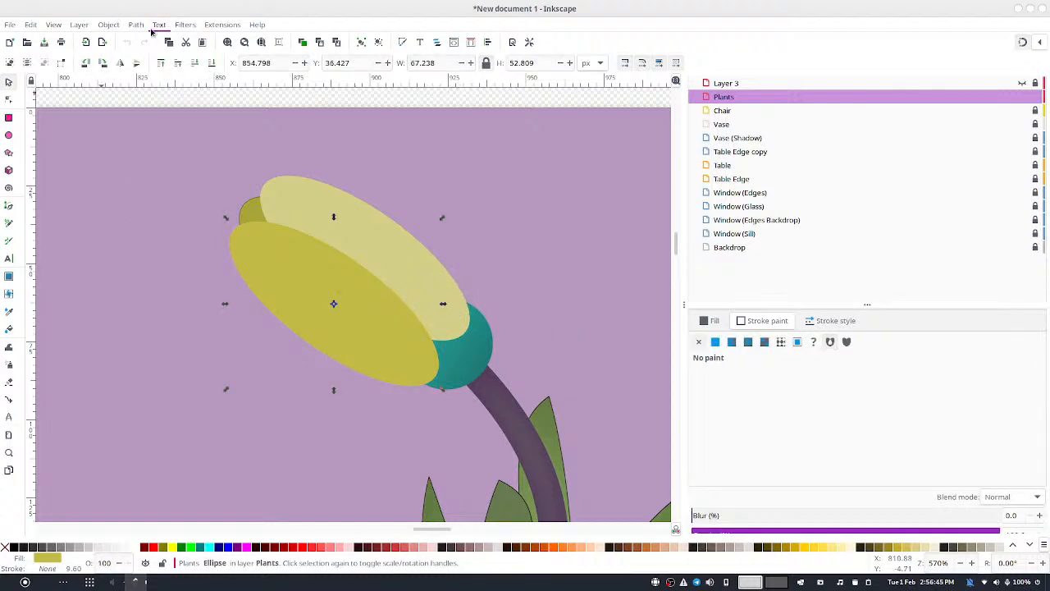
{"action": "key", "text": "shift+ctrl+c"}
{"action": "left_click", "coordinate": [425, 280]}
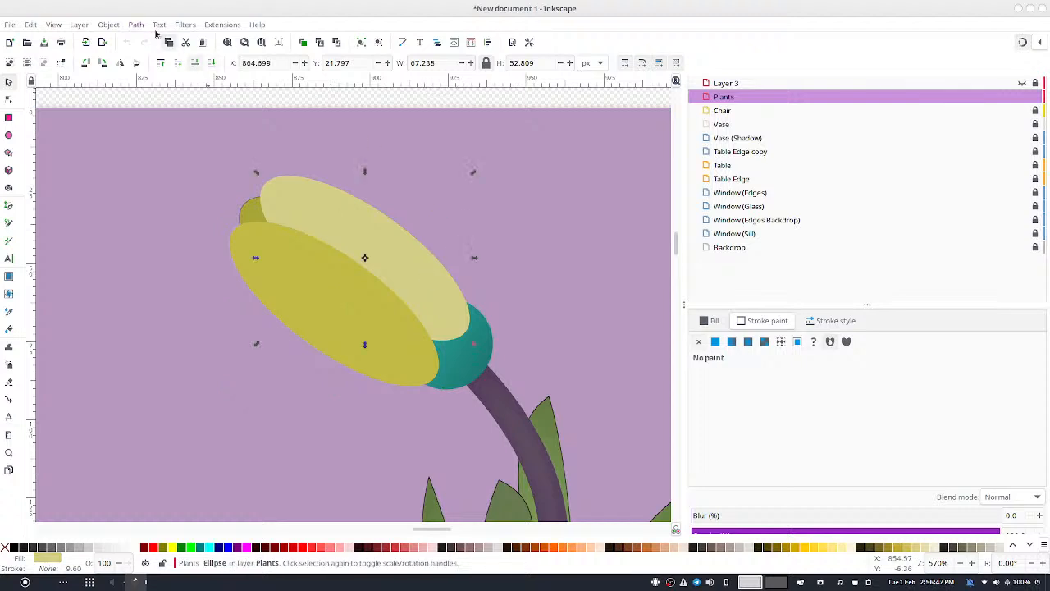
{"action": "key", "text": "shift+ctrl+c"}
{"action": "left_click", "coordinate": [493, 248]}
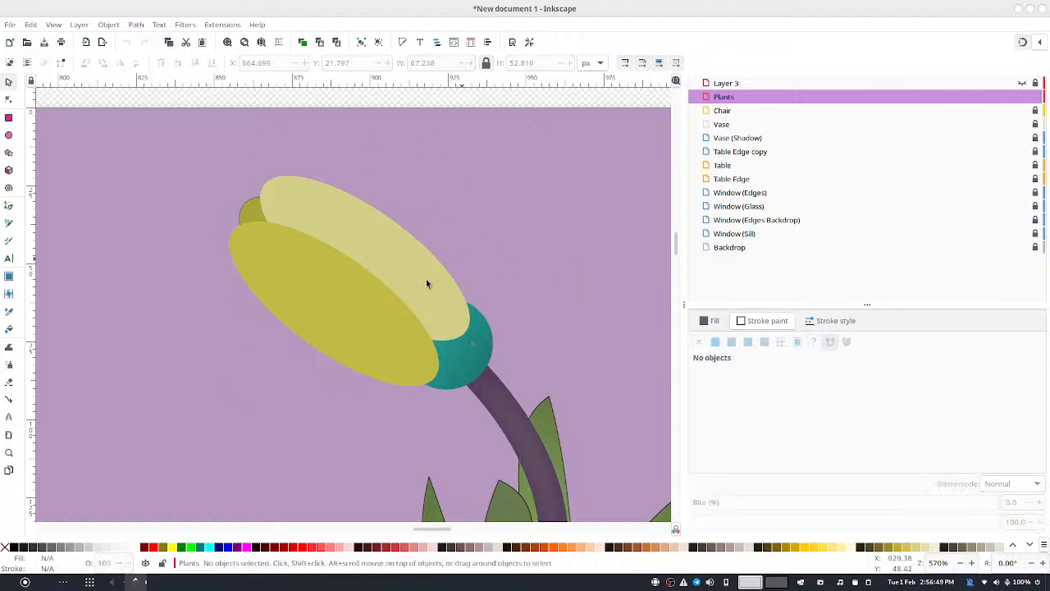
Reshape the upper petal's end at the teal base into a sharp corner by adjusting the end node's curve handles
{"action": "double_click", "coordinate": [428, 282]}
{"action": "left_click", "coordinate": [465, 332]}
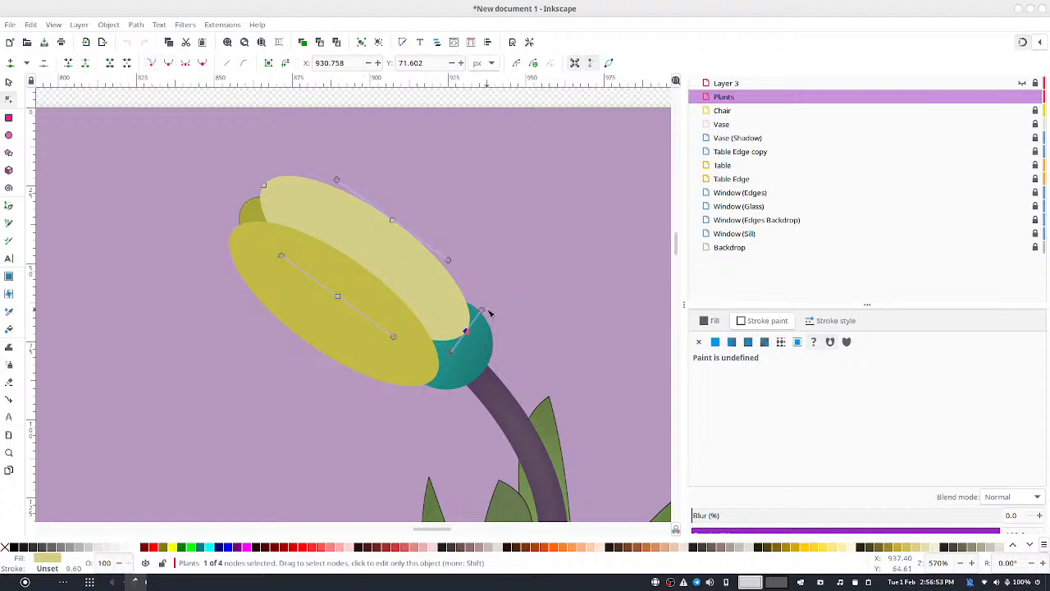
{"action": "left_click_drag", "start_coordinate": [482, 311], "coordinate": [460, 287]}
{"action": "left_click_drag", "start_coordinate": [451, 350], "coordinate": [435, 343]}
Reshape the lower petal's end at the teal base into a matching point by adjusting its end node's curve handles
{"action": "left_click", "coordinate": [340, 293]}
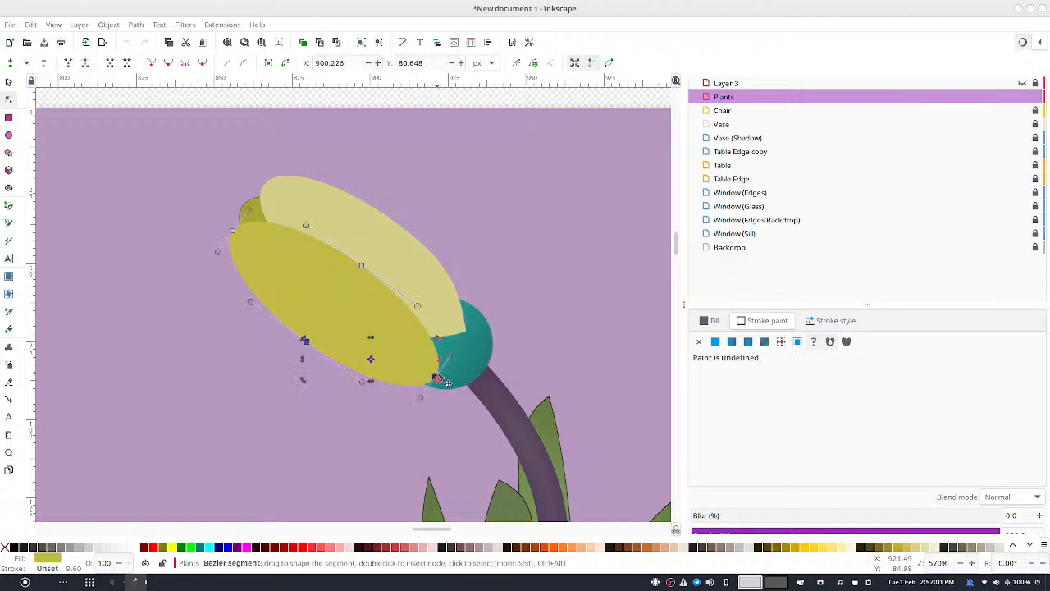
{"action": "left_click", "coordinate": [461, 384]}
{"action": "left_click", "coordinate": [435, 377]}
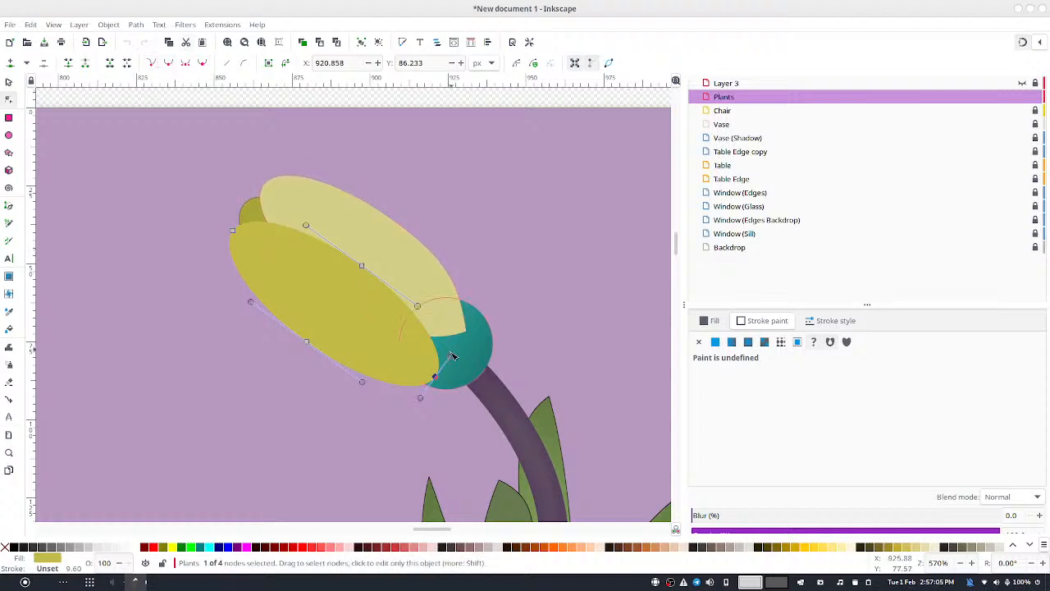
{"action": "left_click_drag", "start_coordinate": [452, 359], "coordinate": [437, 327]}
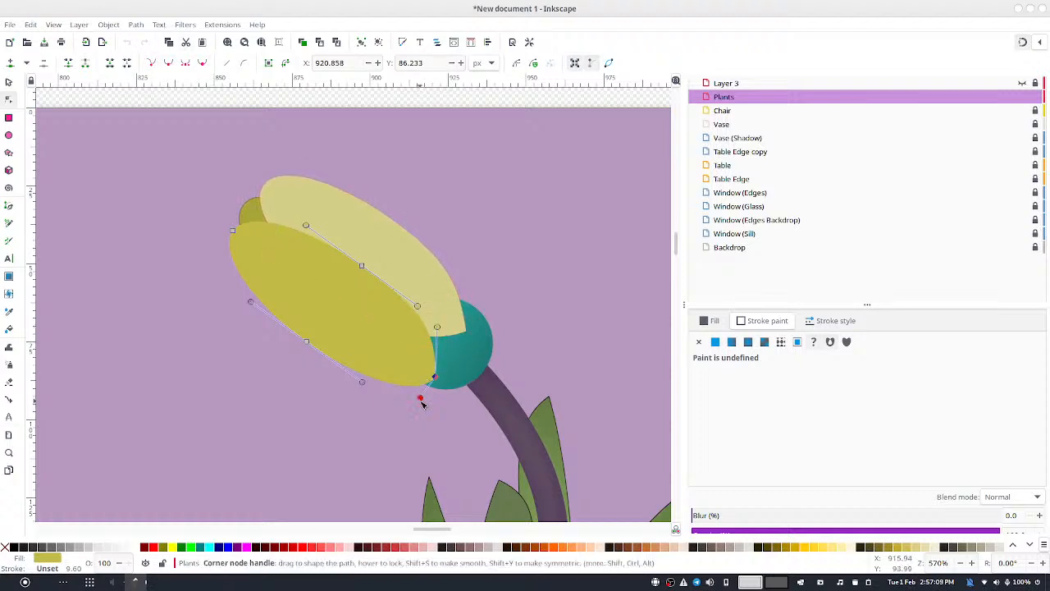
{"action": "left_click_drag", "start_coordinate": [420, 400], "coordinate": [403, 375]}
{"action": "left_click", "coordinate": [527, 232]}
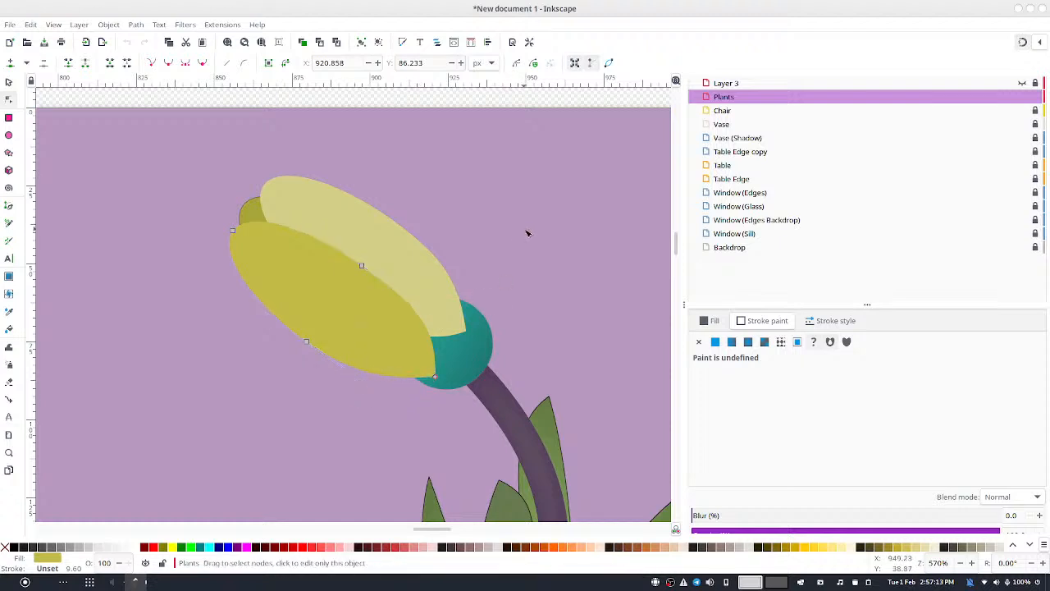
{"action": "left_click", "coordinate": [528, 228]}
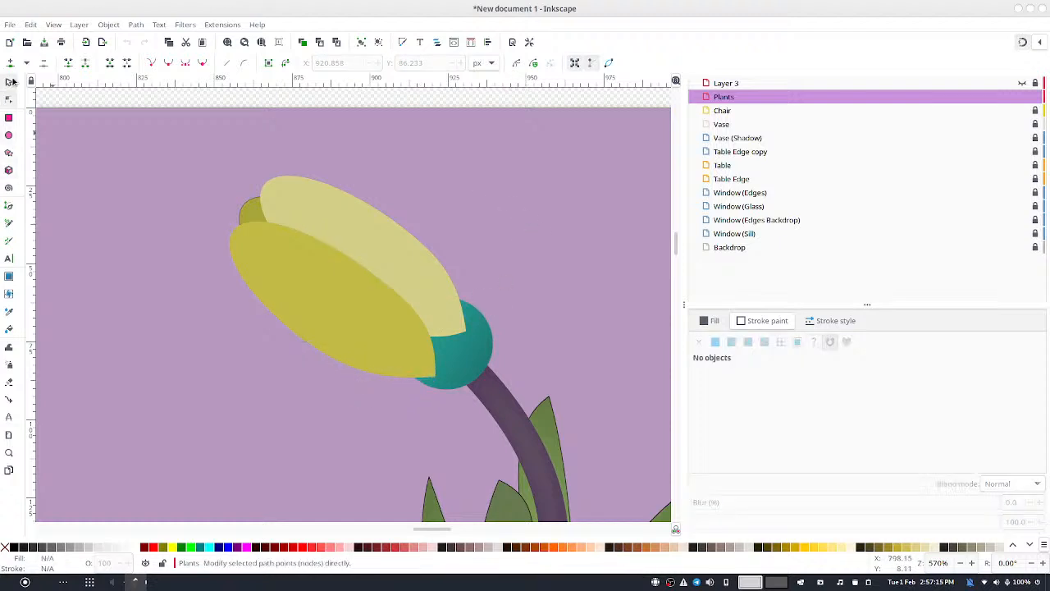
Create outline copies of the two yellow petals with no fill and a flat black stroke at alpha 36
{"action": "left_click", "coordinate": [9, 80]}
{"action": "left_click", "coordinate": [350, 316]}
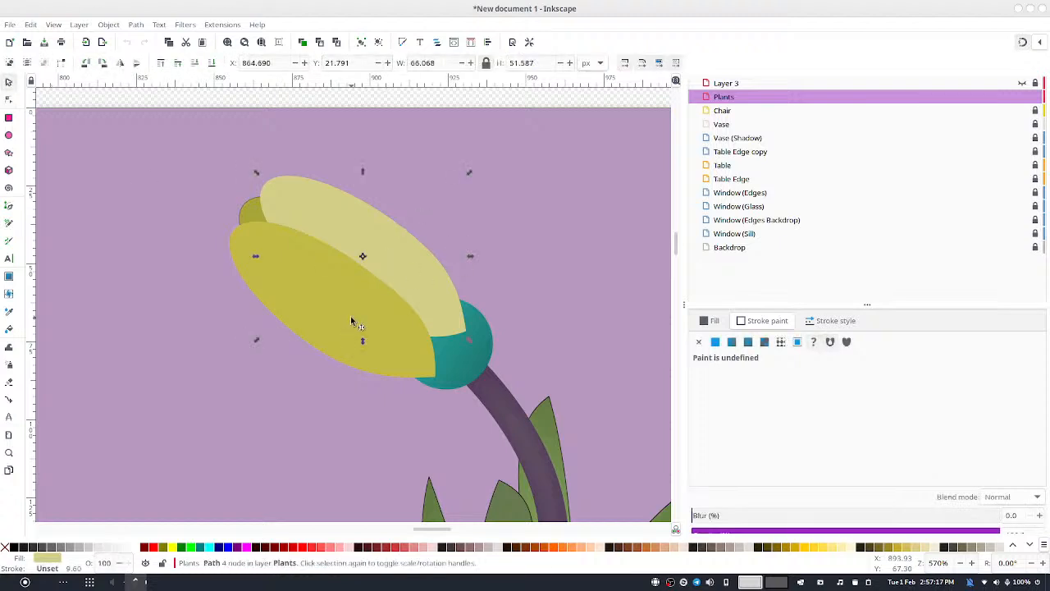
{"action": "left_click", "coordinate": [715, 341]}
{"action": "left_click", "coordinate": [698, 341]}
{"action": "left_click", "coordinate": [767, 321]}
{"action": "left_click", "coordinate": [830, 320]}
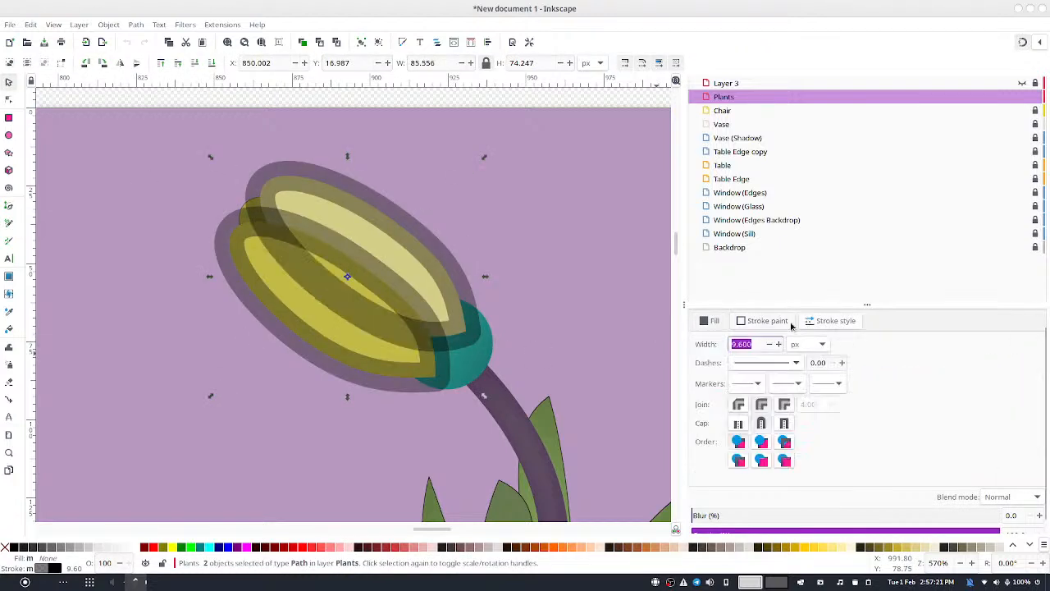
Set the stroke width of both petal outlines to 0.236 px
{"action": "type", "text": "1"}
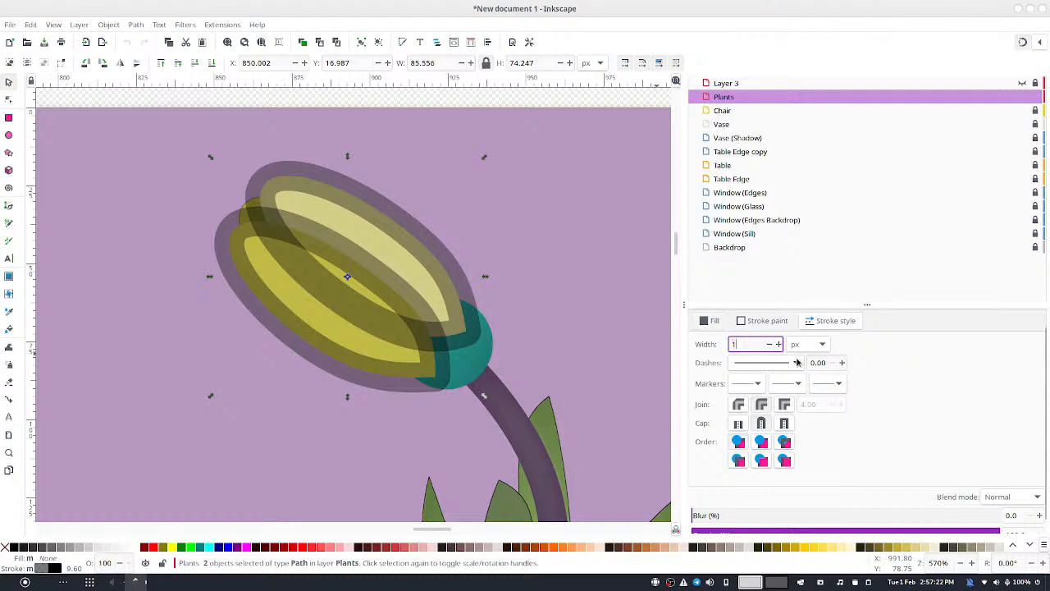
{"action": "left_click", "coordinate": [769, 344]}
{"action": "left_click", "coordinate": [770, 343]}
{"action": "left_click", "coordinate": [770, 344]}
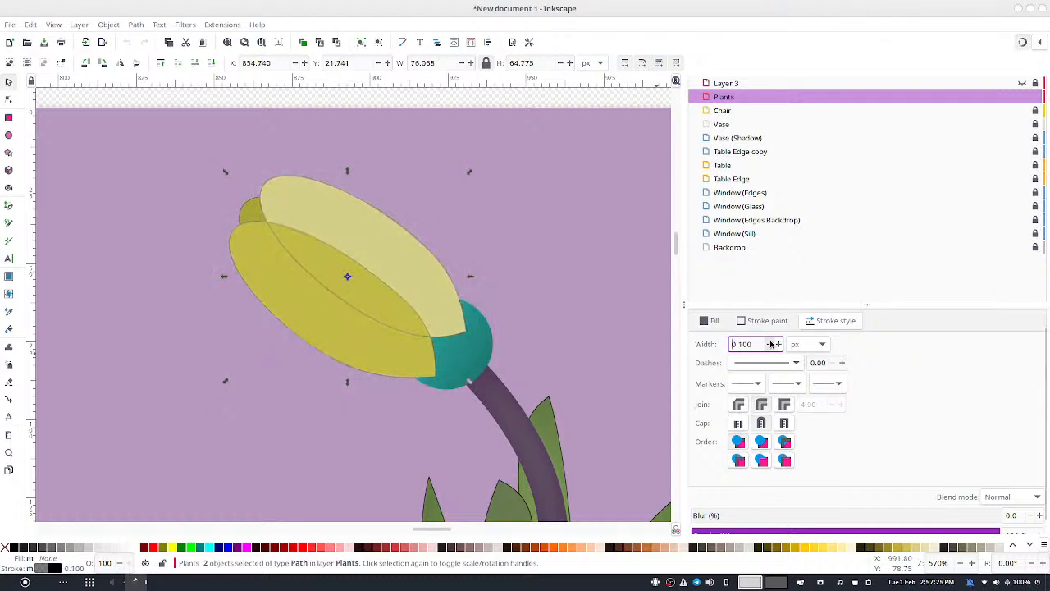
{"action": "left_click", "coordinate": [772, 343]}
{"action": "left_click", "coordinate": [771, 344]}
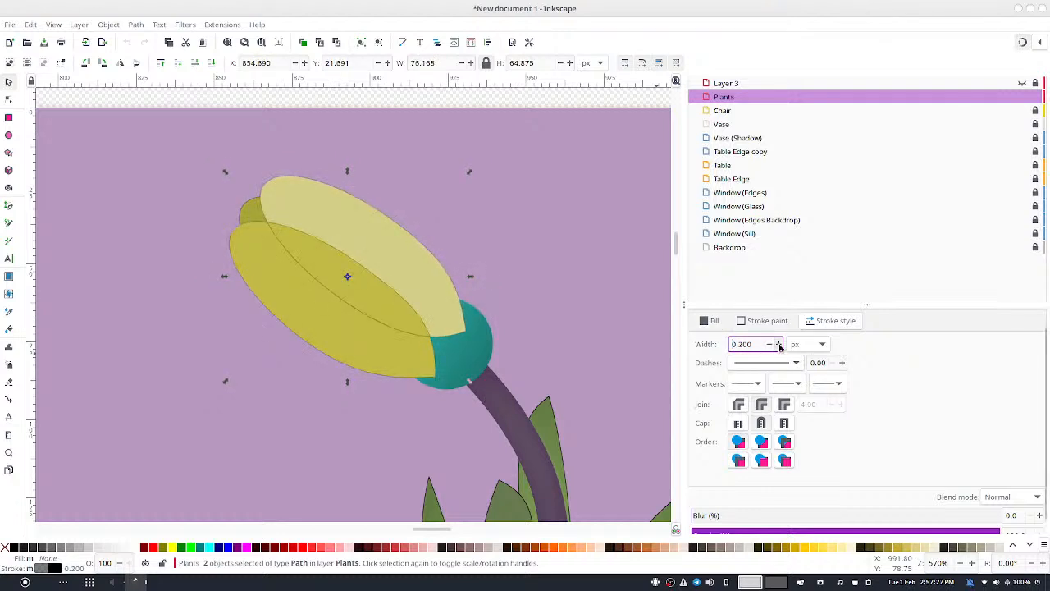
{"action": "double_click", "coordinate": [773, 346]}
{"action": "type", "text": "236"}
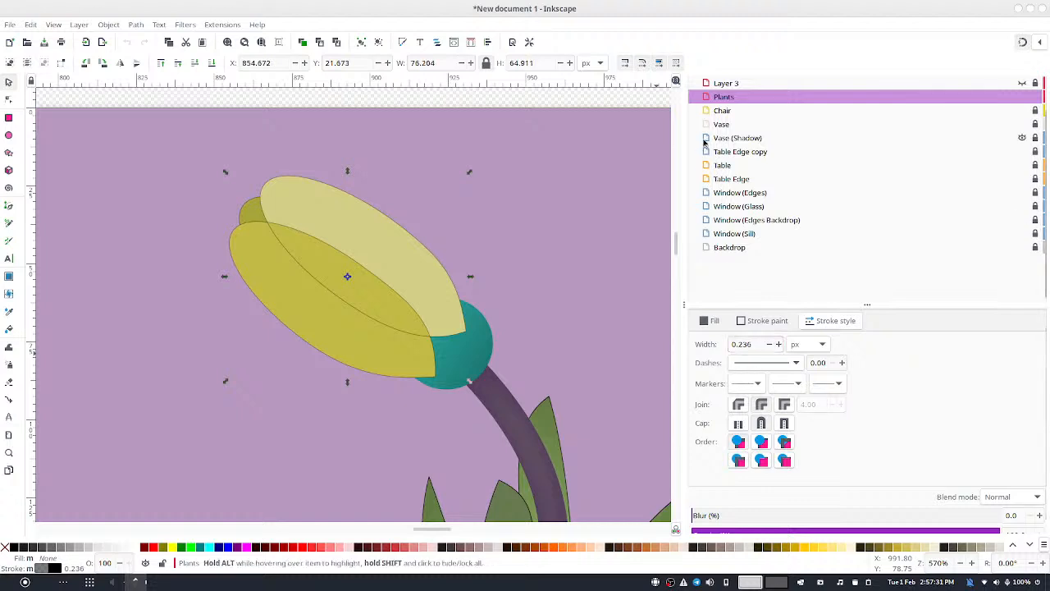
{"action": "left_click", "coordinate": [765, 321]}
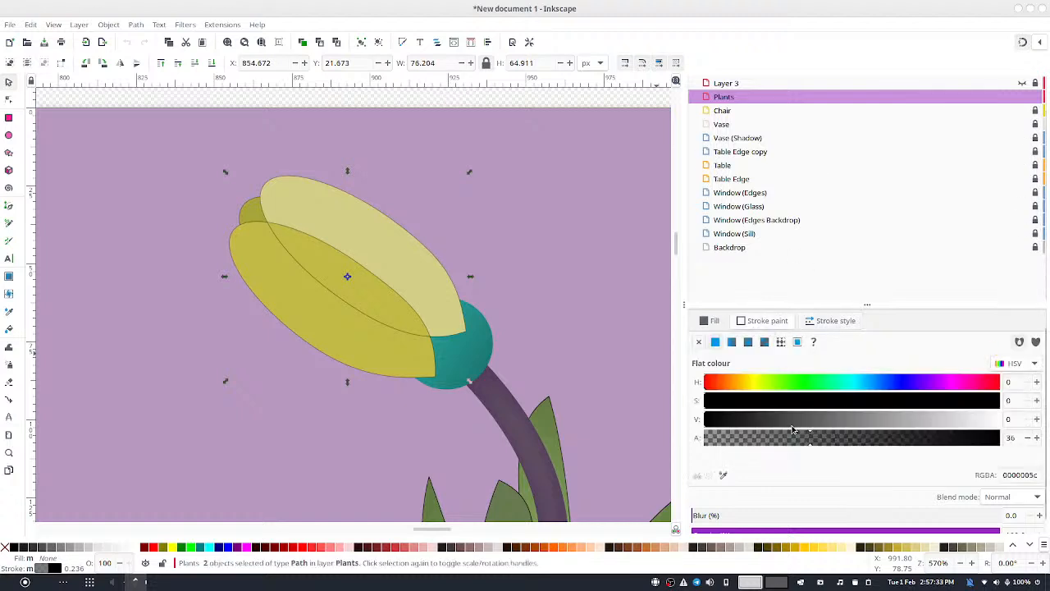
{"action": "left_click", "coordinate": [394, 196]}
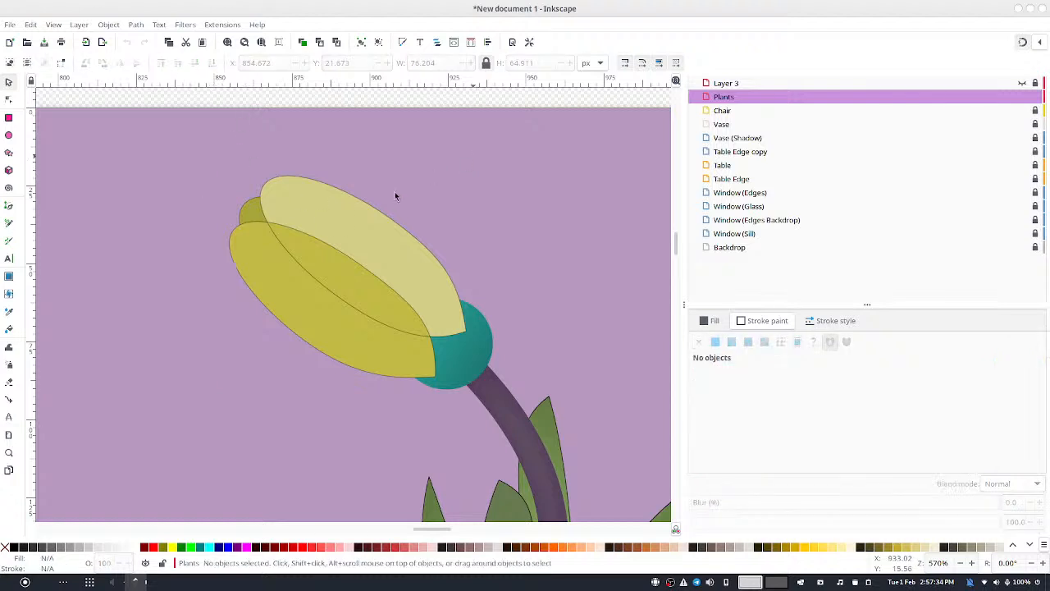
Raise the lower yellow petal's fill shape so it covers the upper petal's overlapping outline
{"action": "left_click", "coordinate": [355, 256]}
{"action": "left_click", "coordinate": [322, 275]}
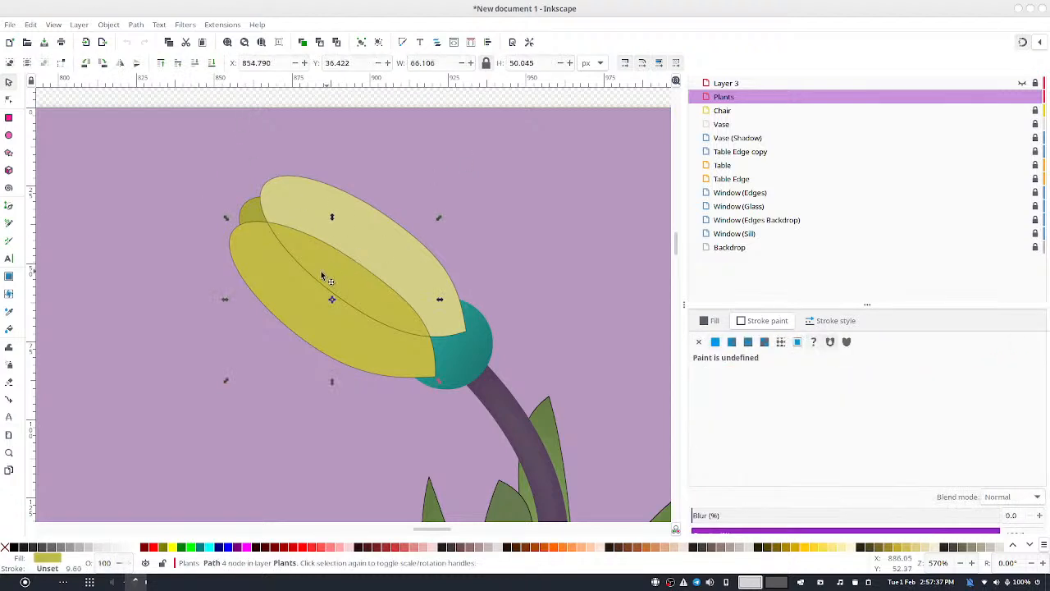
{"action": "left_click", "coordinate": [291, 284]}
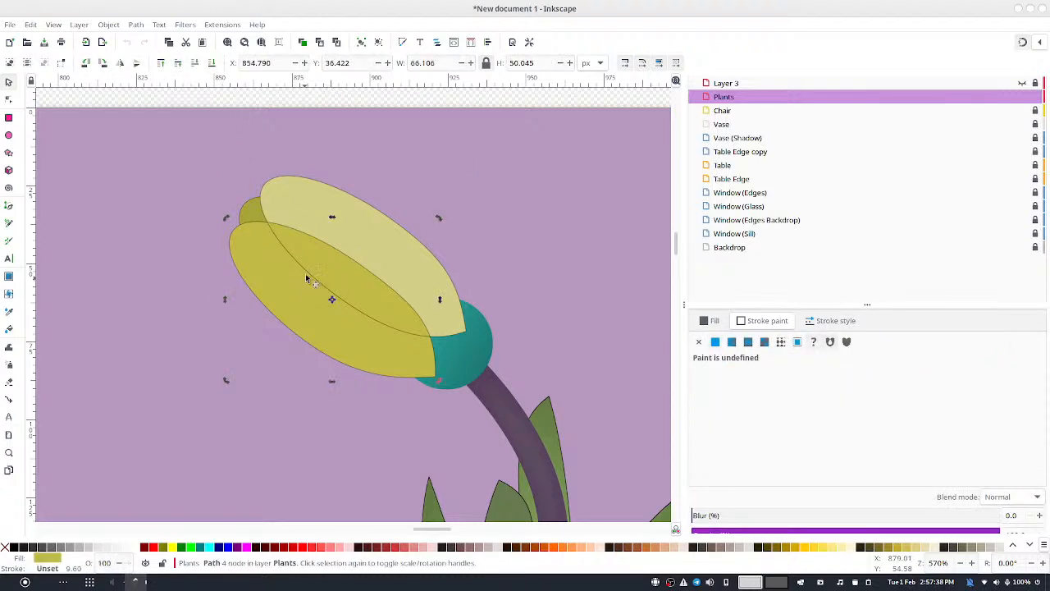
{"action": "left_click", "coordinate": [141, 234]}
{"action": "left_click", "coordinate": [261, 275]}
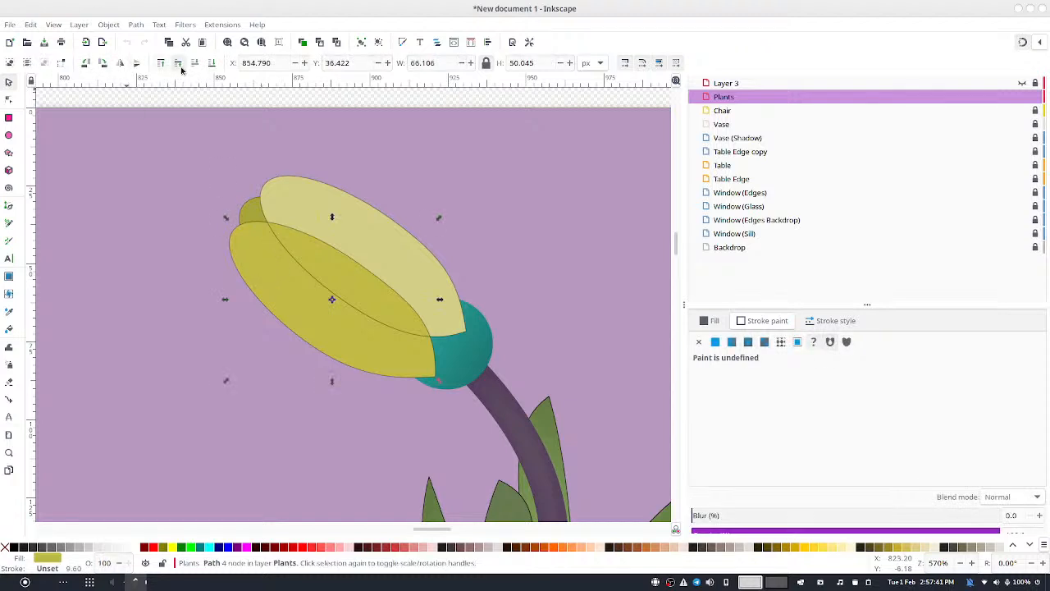
{"action": "left_click", "coordinate": [541, 209]}
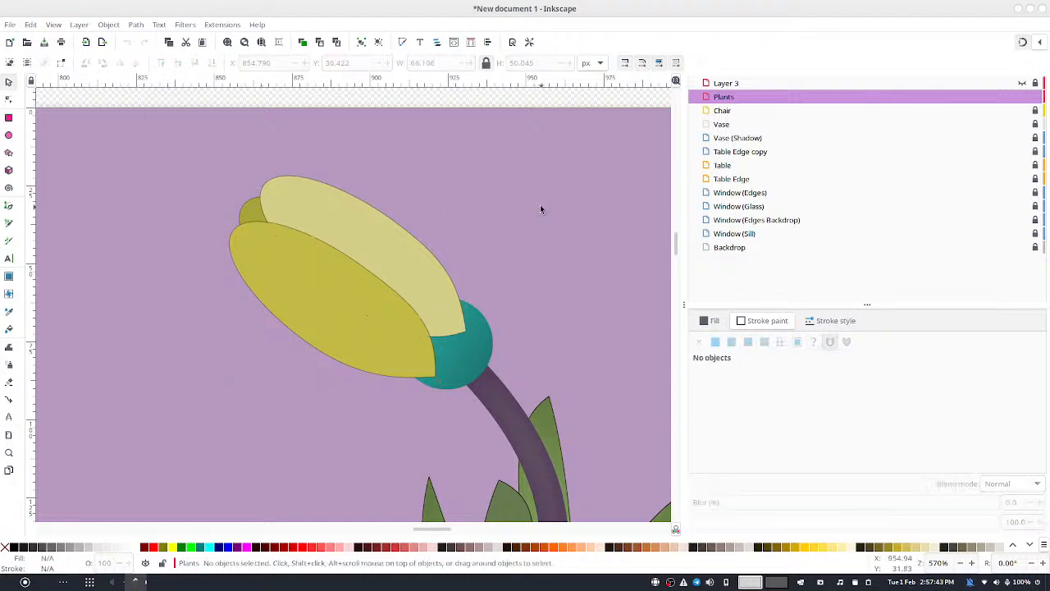
Select the whole flower head with its teal base and scale it down to about 75 × 62 px, keeping it on the stem
{"action": "scroll", "coordinate": [457, 185], "scroll_direction": "down", "scroll_amount": 6}
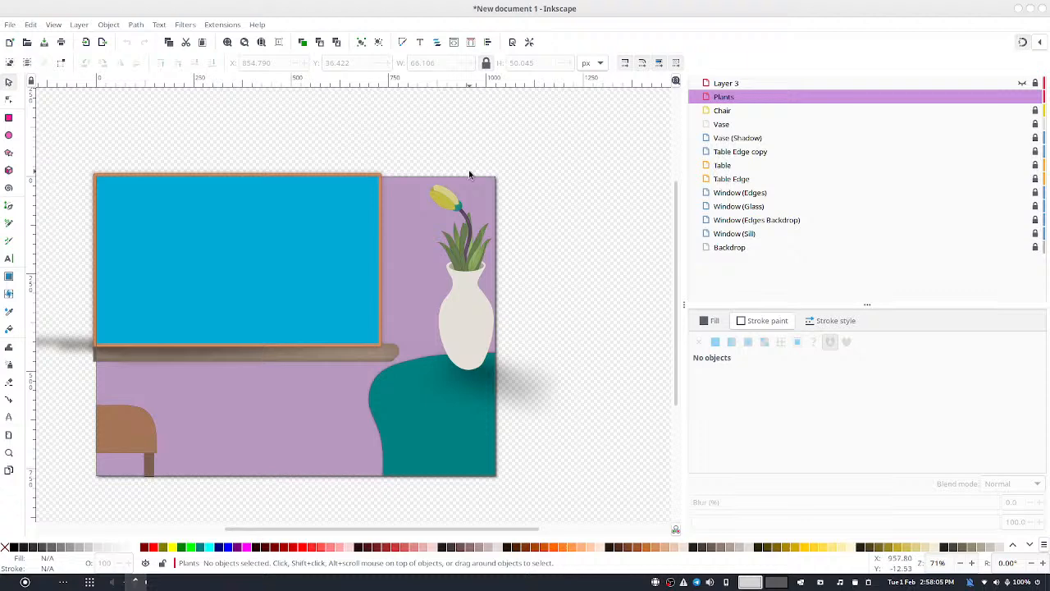
{"action": "left_click_drag", "start_coordinate": [380, 133], "coordinate": [469, 223]}
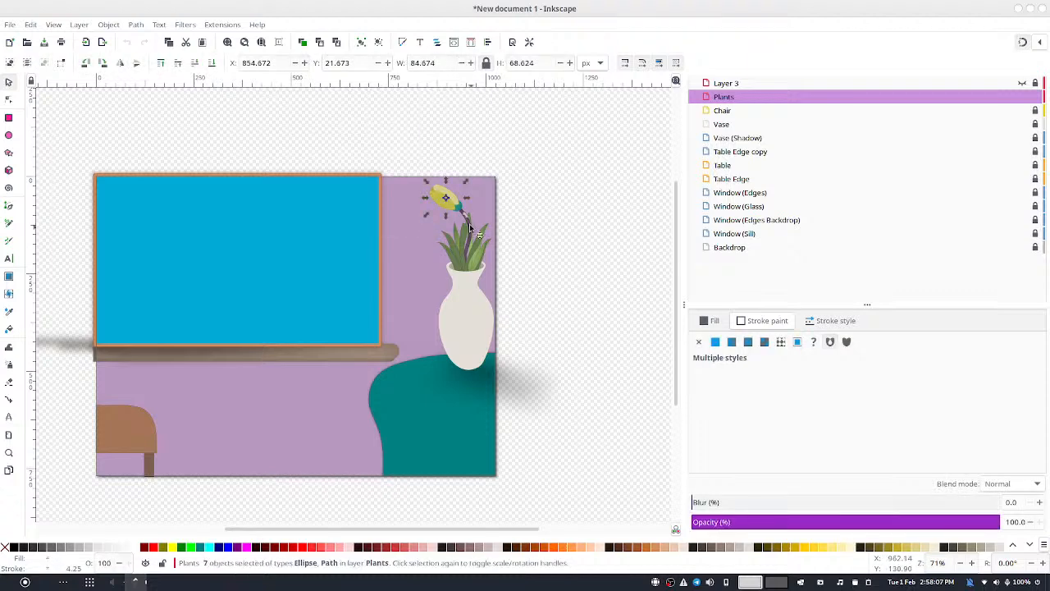
{"action": "left_click", "coordinate": [467, 218]}
{"action": "scroll", "coordinate": [525, 219], "scroll_direction": "up", "scroll_amount": 5}
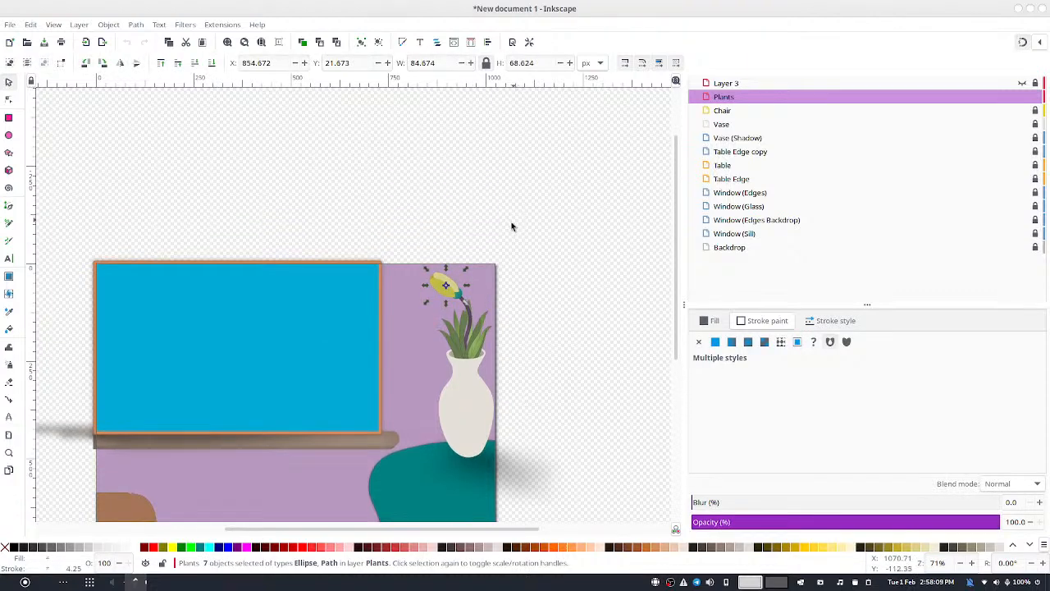
{"action": "scroll", "coordinate": [468, 249], "scroll_direction": "down", "scroll_amount": 1}
{"action": "scroll", "coordinate": [453, 313], "scroll_direction": "down", "scroll_amount": 4}
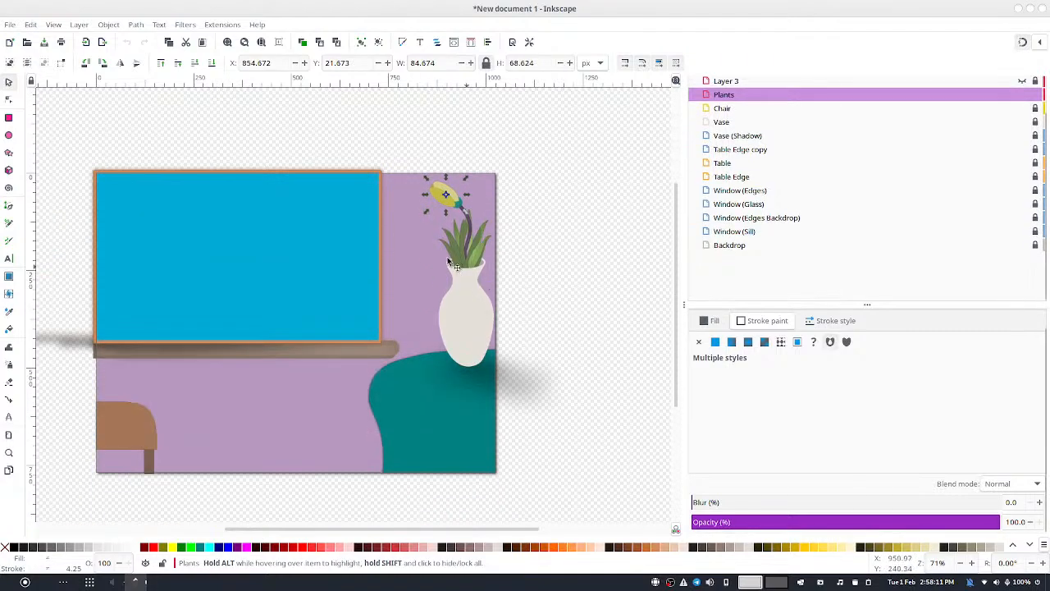
{"action": "scroll", "coordinate": [458, 214], "scroll_direction": "up", "scroll_amount": 15}
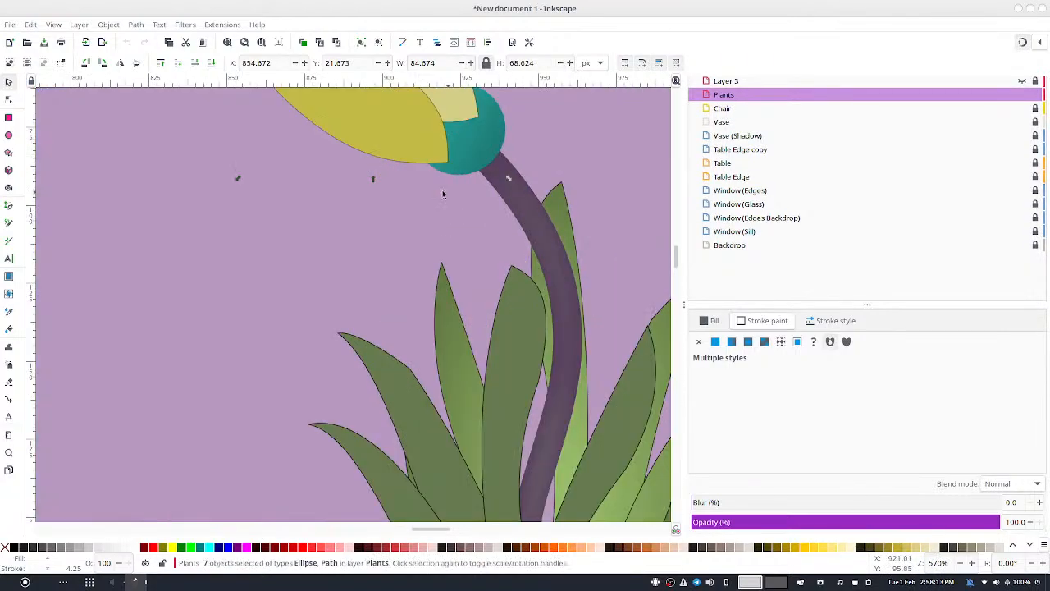
{"action": "scroll", "coordinate": [468, 190], "scroll_direction": "down", "scroll_amount": 10}
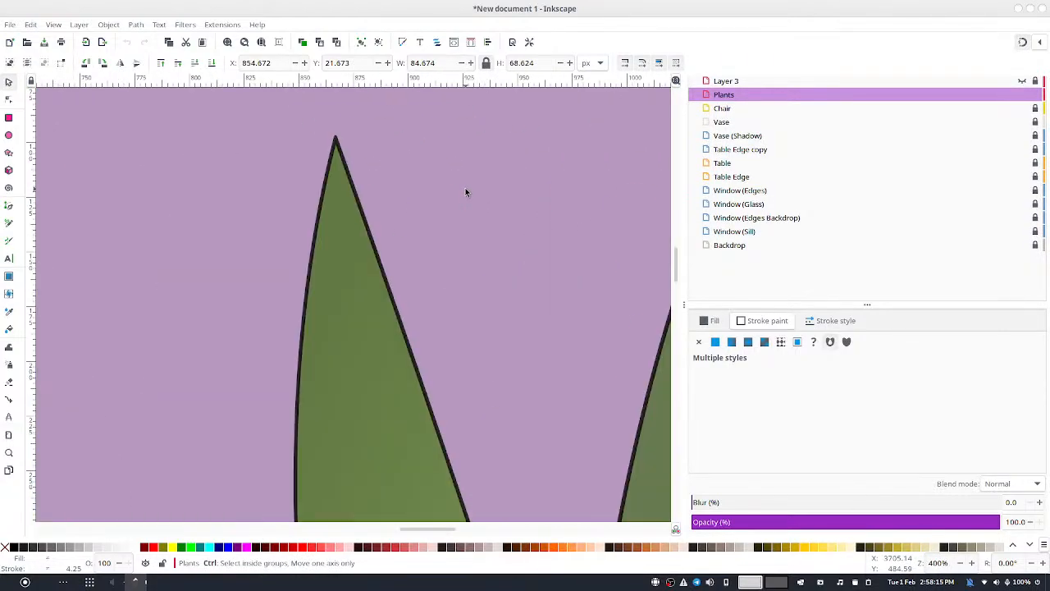
{"action": "scroll", "coordinate": [481, 175], "scroll_direction": "up", "scroll_amount": 3}
{"action": "scroll", "coordinate": [361, 141], "scroll_direction": "up", "scroll_amount": 3}
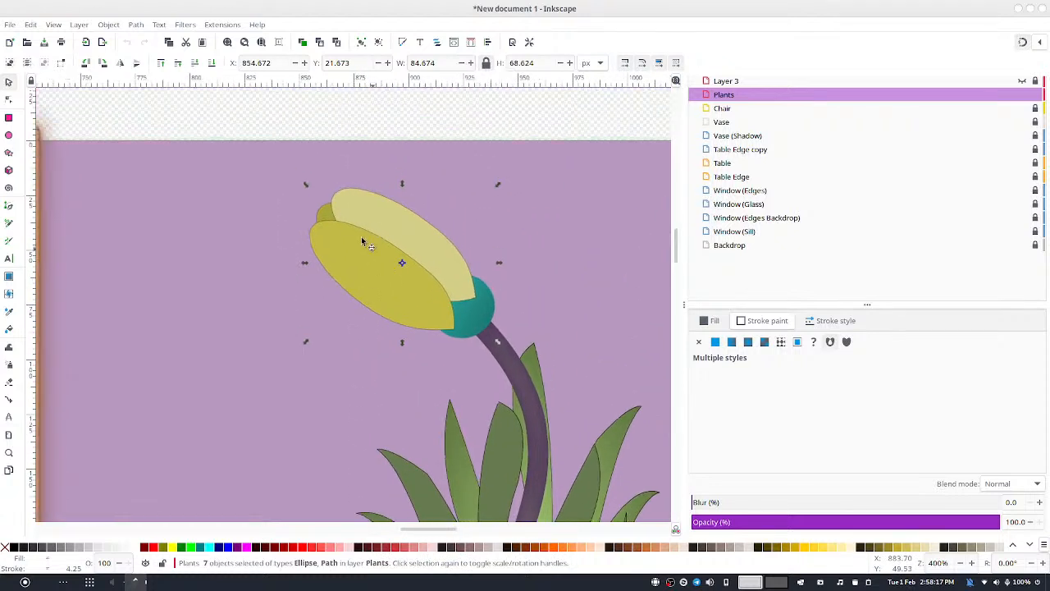
{"action": "left_click_drag", "start_coordinate": [305, 184], "coordinate": [323, 199]}
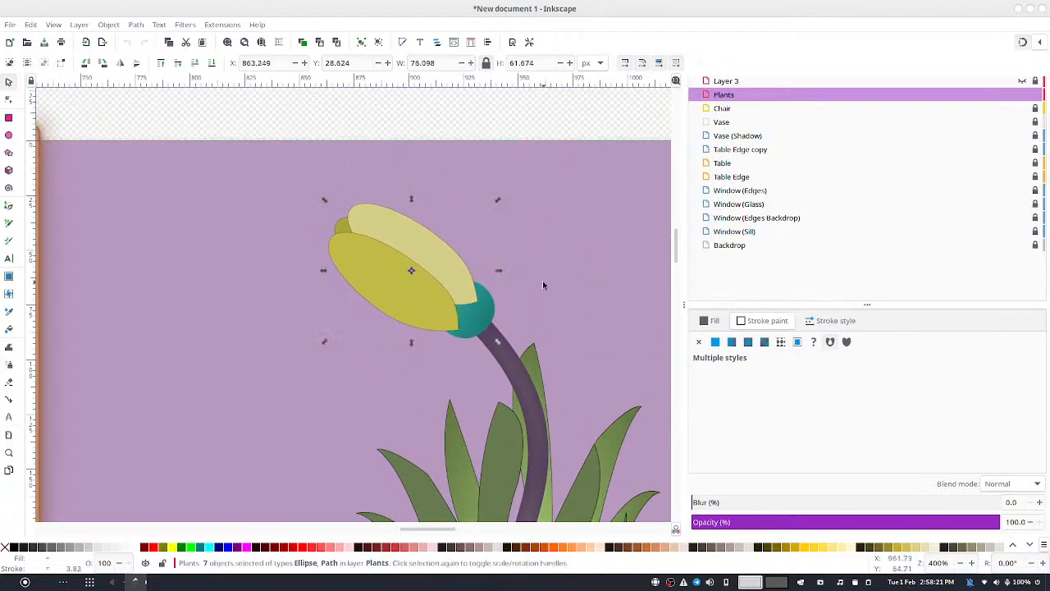
Deselect the flower head and save the drawing as LonelyVase.svg
{"action": "scroll", "coordinate": [549, 191], "scroll_direction": "down", "scroll_amount": 6}
{"action": "scroll", "coordinate": [548, 190], "scroll_direction": "up", "scroll_amount": 2}
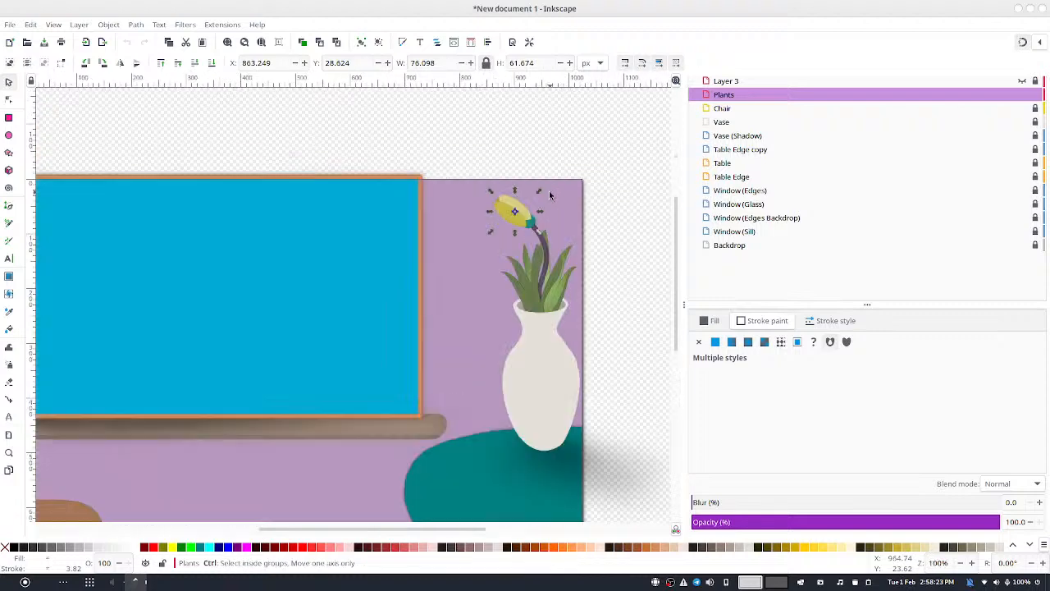
{"action": "left_click", "coordinate": [592, 192]}
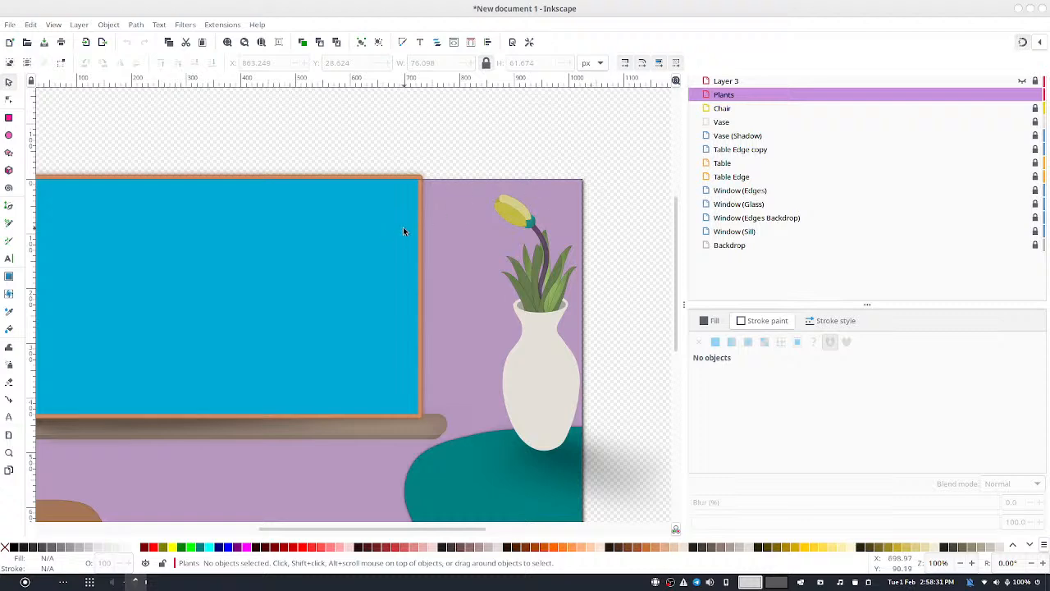
{"action": "left_click_drag", "start_coordinate": [312, 300], "coordinate": [365, 227]}
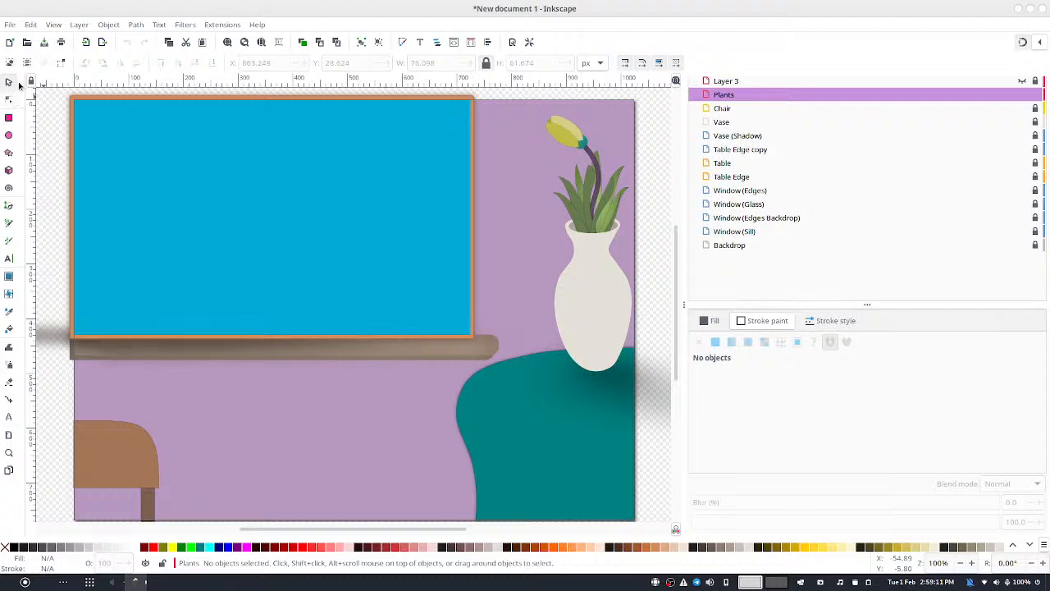
{"action": "left_click", "coordinate": [45, 44]}
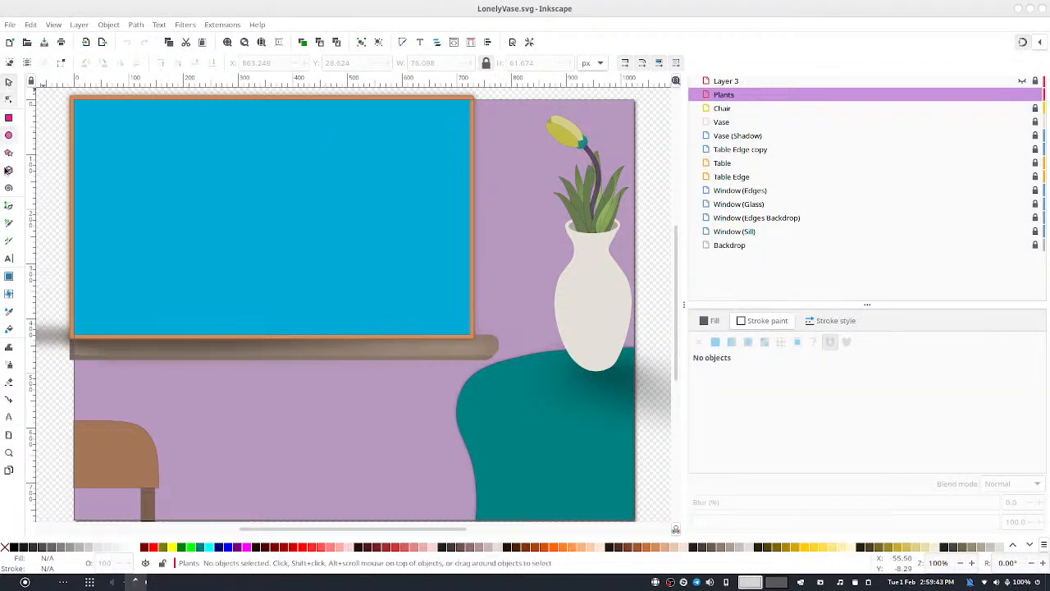
Lock the Plants layer and activate the Calligraphy tool
{"action": "left_click", "coordinate": [8, 242]}
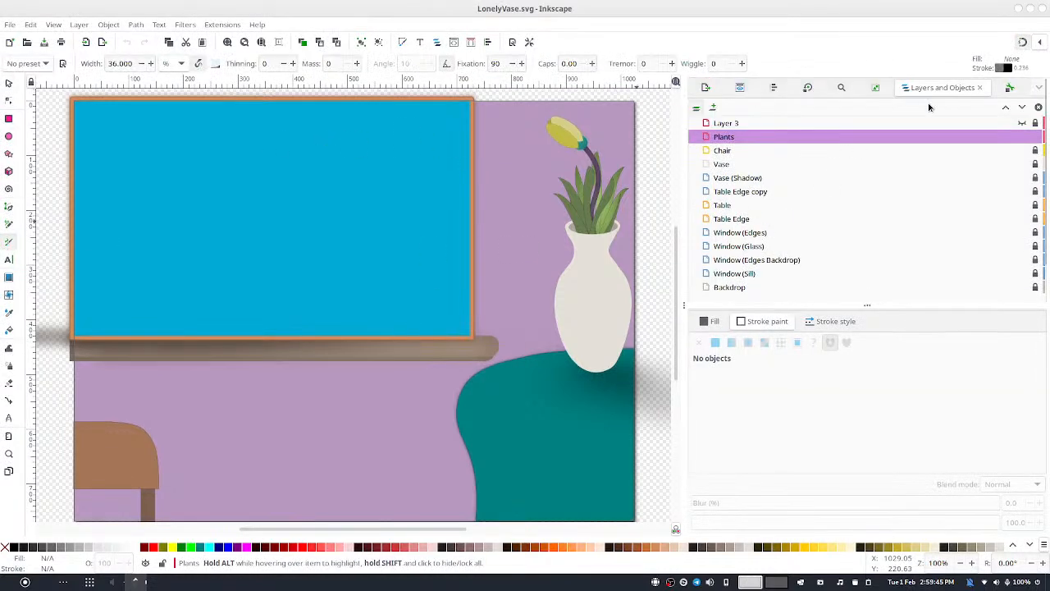
{"action": "scroll", "coordinate": [1024, 136], "scroll_direction": "down", "scroll_amount": 1}
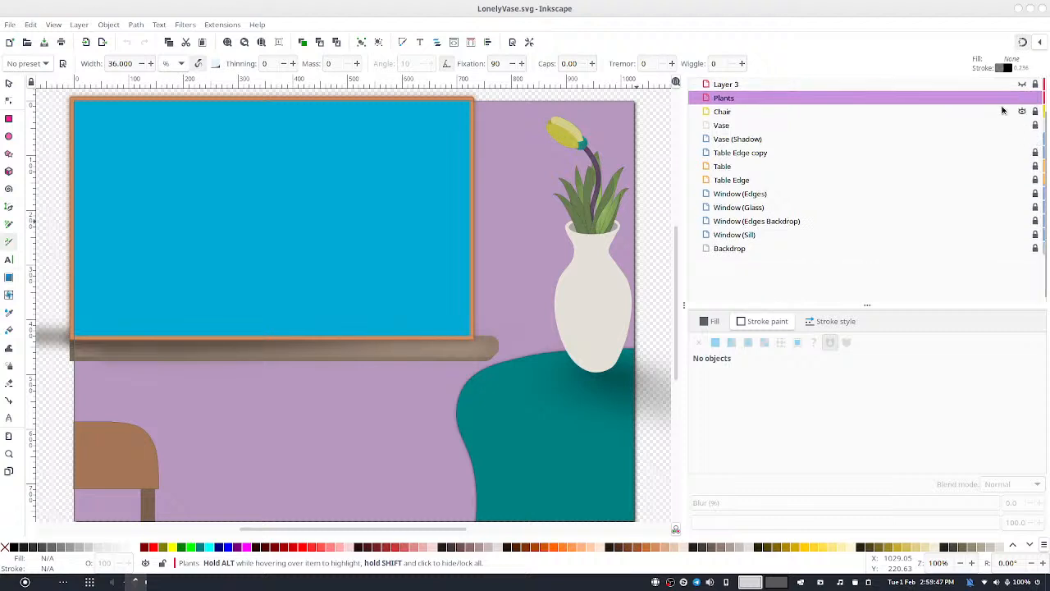
{"action": "scroll", "coordinate": [1002, 115], "scroll_direction": "up", "scroll_amount": 1}
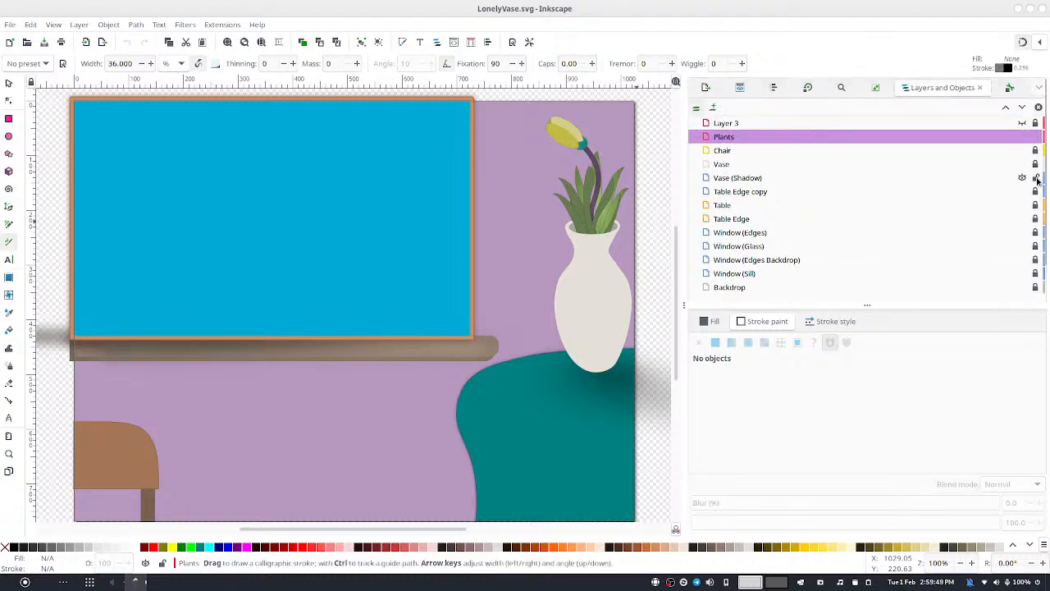
{"action": "scroll", "coordinate": [1032, 256], "scroll_direction": "down", "scroll_amount": 1}
{"action": "scroll", "coordinate": [1018, 192], "scroll_direction": "up", "scroll_amount": 1}
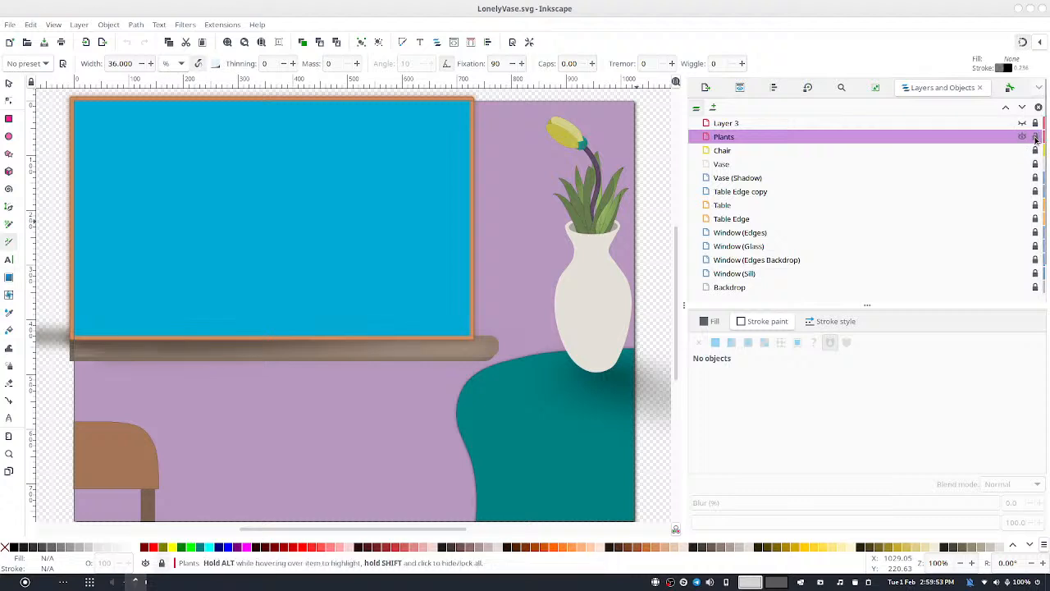
Rename Layer 3 as Initial Guidelines
{"action": "double_click", "coordinate": [957, 123]}
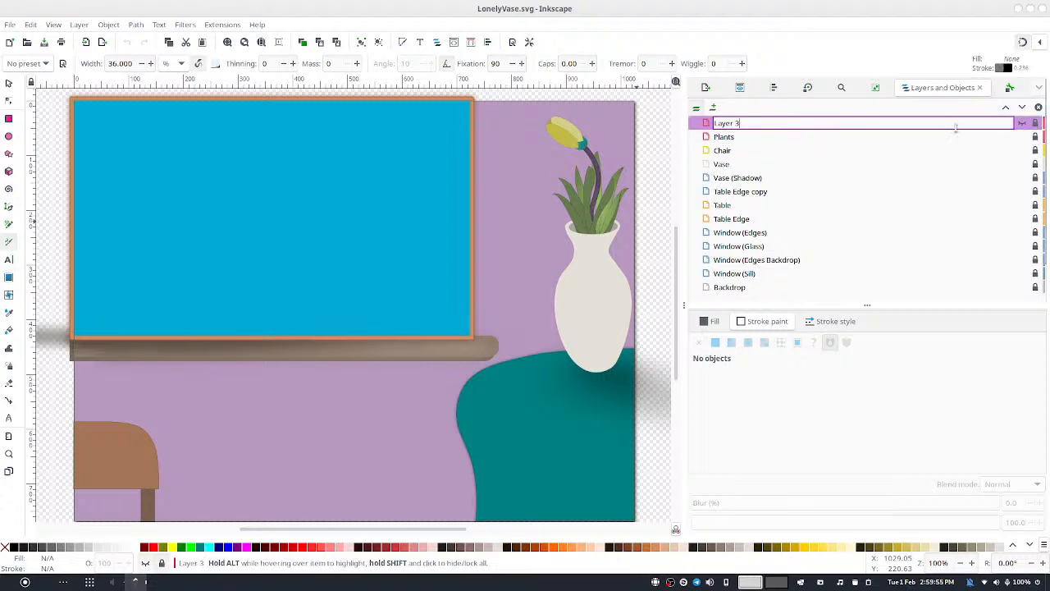
{"action": "key", "text": "BackSpace"}
{"action": "type", "text": "In"}
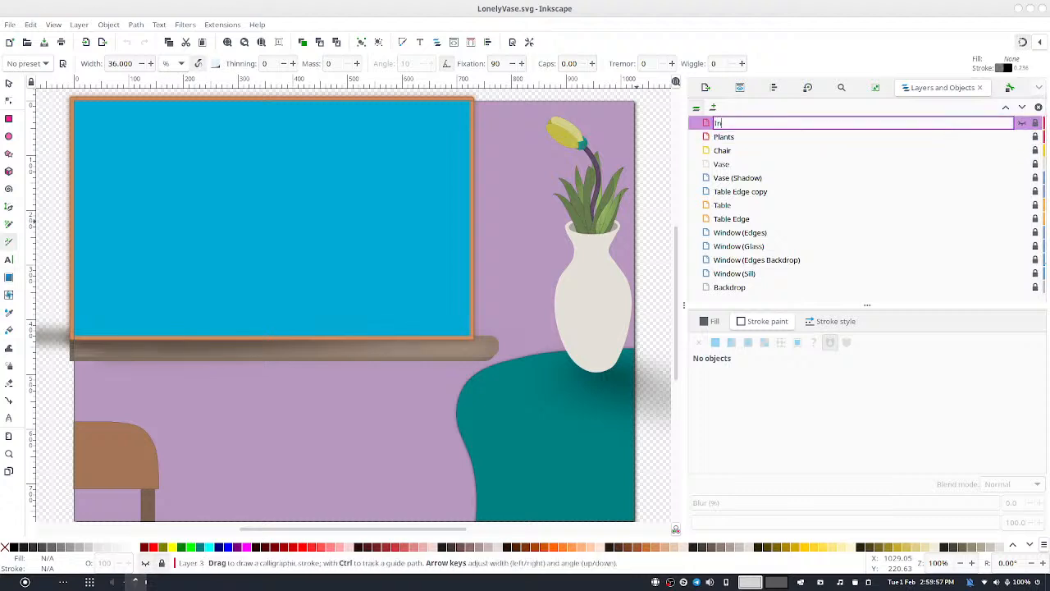
{"action": "type", "text": "itial Guidelines"}
{"action": "key", "text": "Return"}
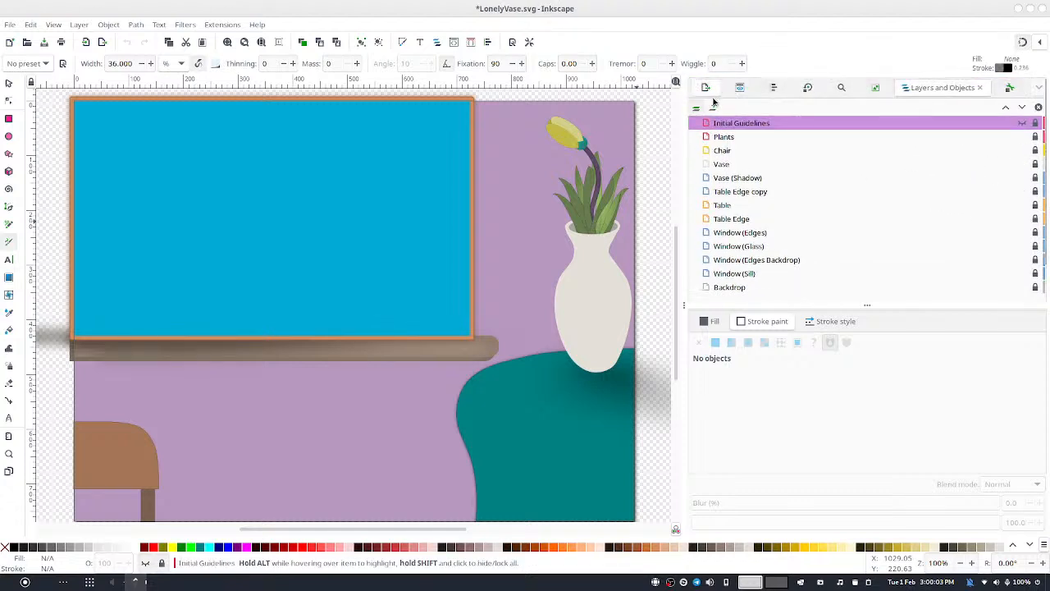
Add a new layer and name it Shading Guidelines
{"action": "left_click", "coordinate": [713, 107]}
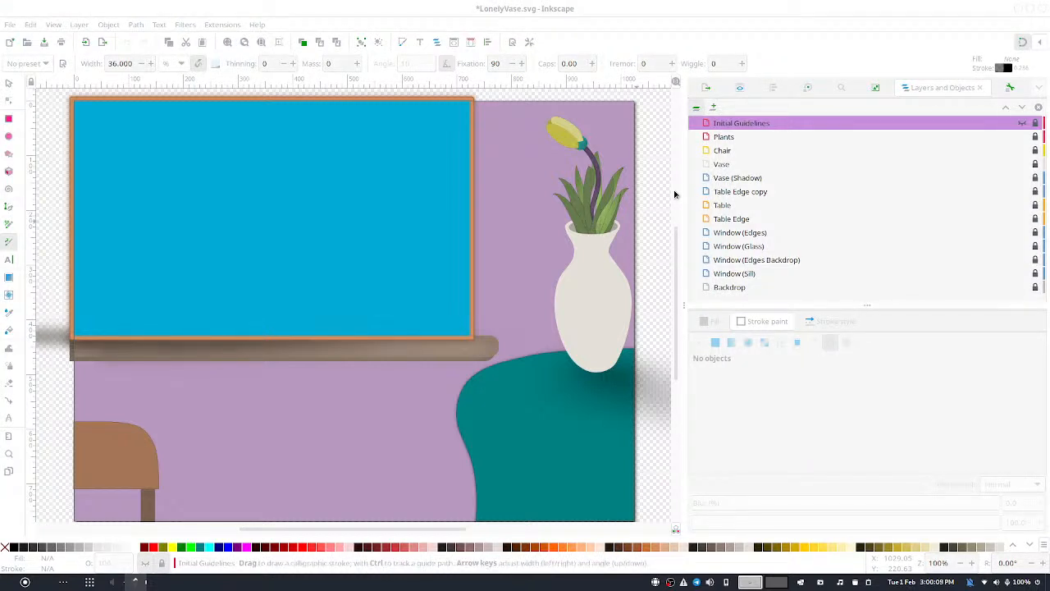
{"action": "key", "text": "Return"}
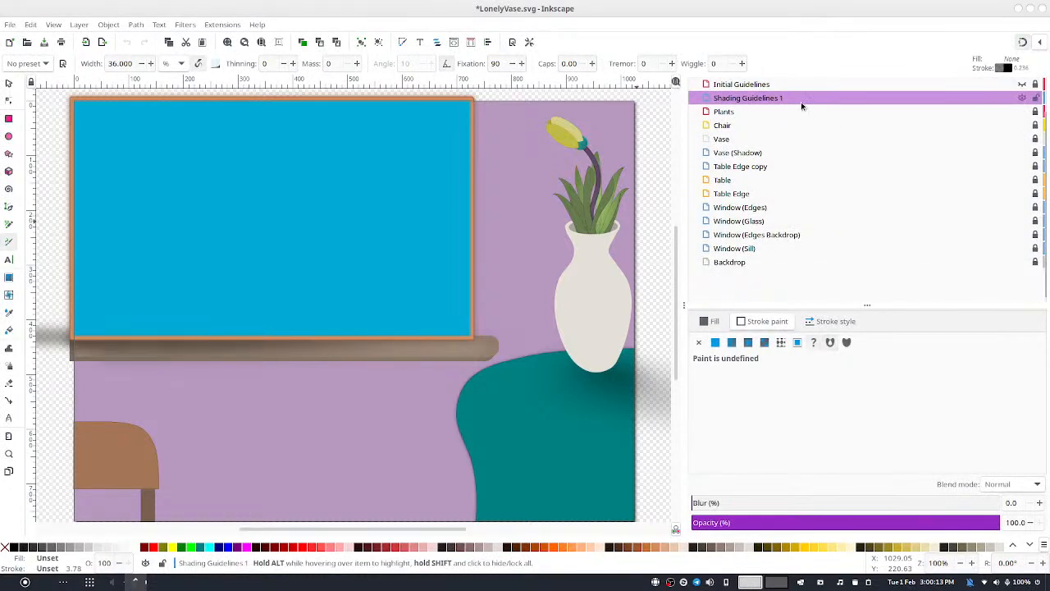
{"action": "double_click", "coordinate": [796, 98]}
{"action": "left_click", "coordinate": [794, 98]}
{"action": "key", "text": "BackSpace"}
{"action": "key", "text": "BackSpace"}
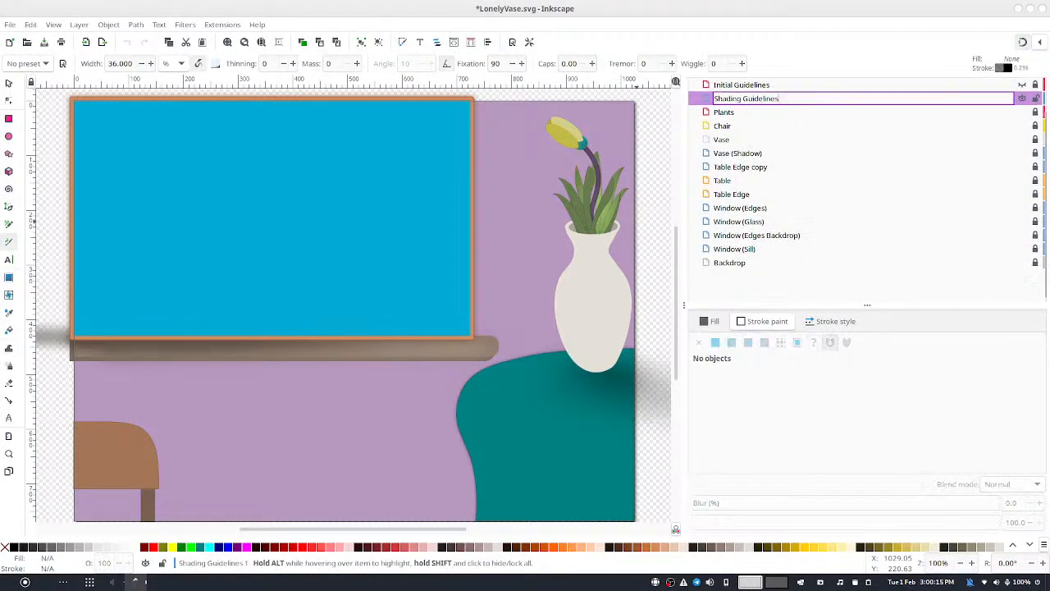
{"action": "key", "text": "Return"}
Move the Shading Guidelines layer above Initial Guidelines and make it the active layer
{"action": "scroll", "coordinate": [824, 108], "scroll_direction": "up", "scroll_amount": 2}
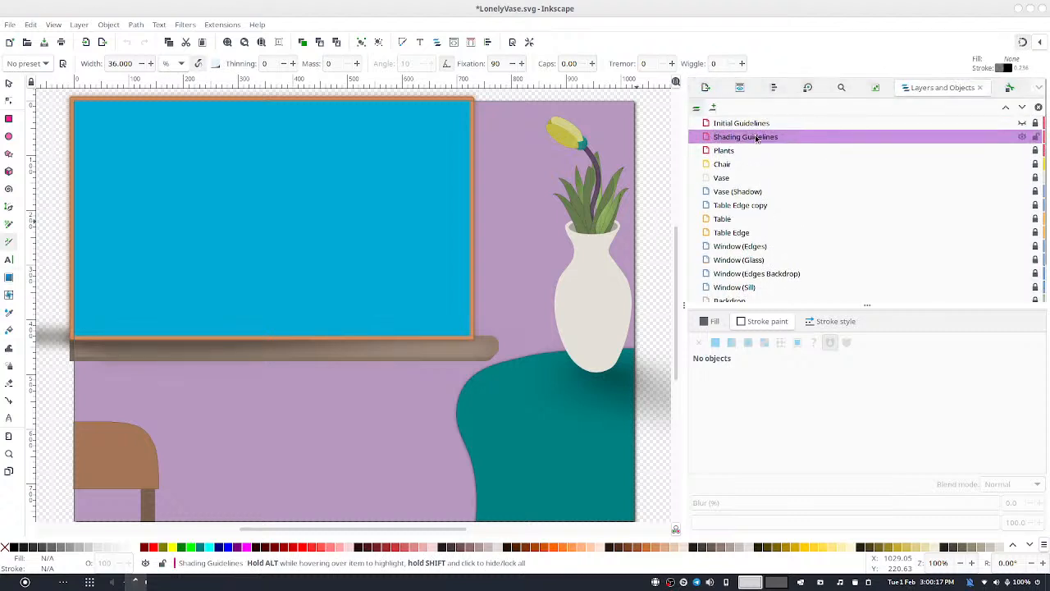
{"action": "left_click_drag", "start_coordinate": [760, 137], "coordinate": [781, 122]}
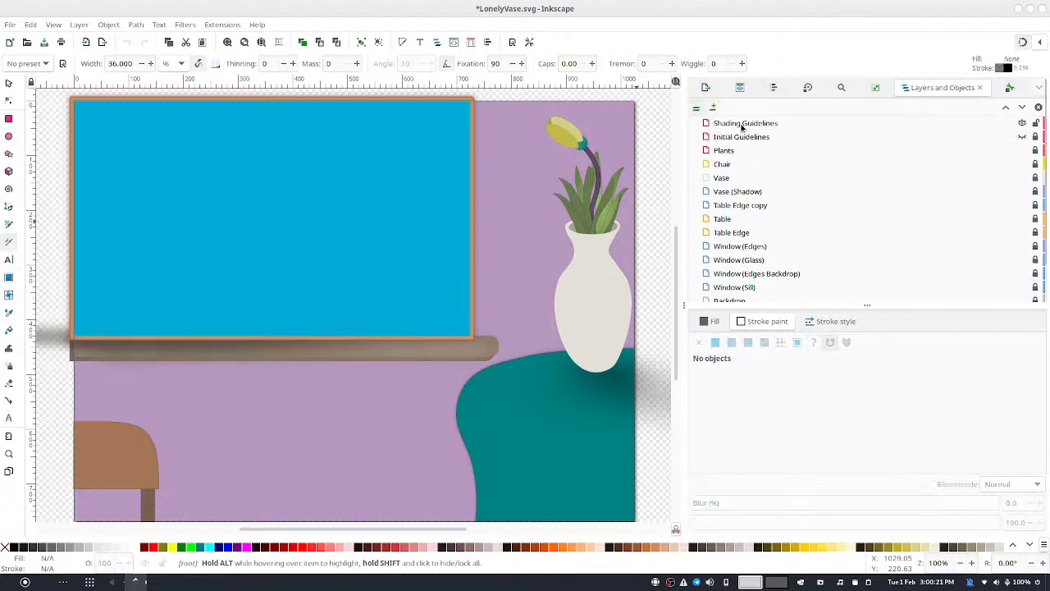
{"action": "left_click", "coordinate": [742, 125]}
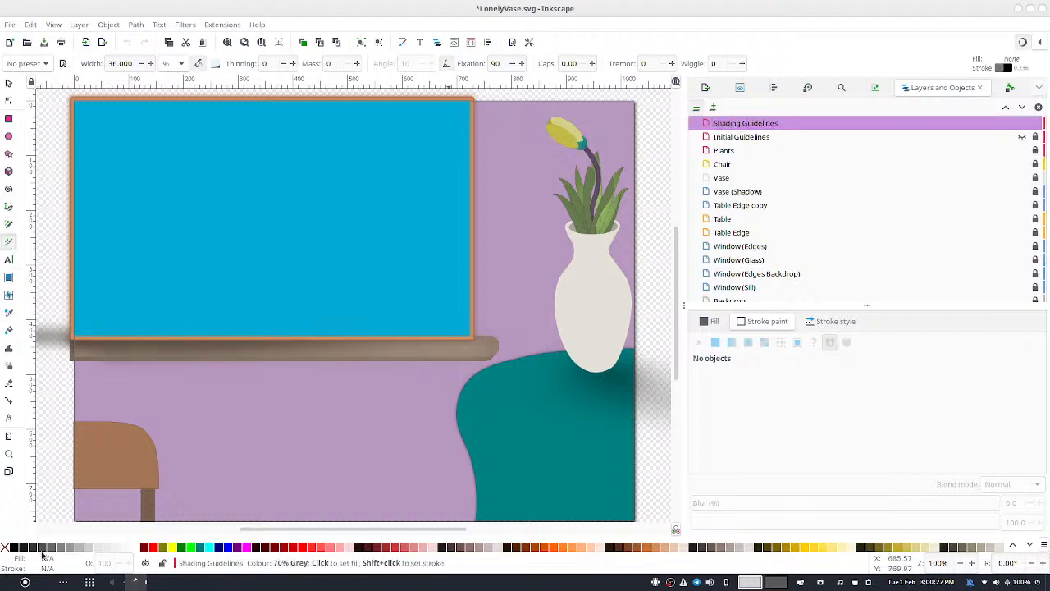
Set the calligraphy stroke's fill to 80% Grey and its width to 1.736%, undoing the test stroke
{"action": "left_click", "coordinate": [33, 548]}
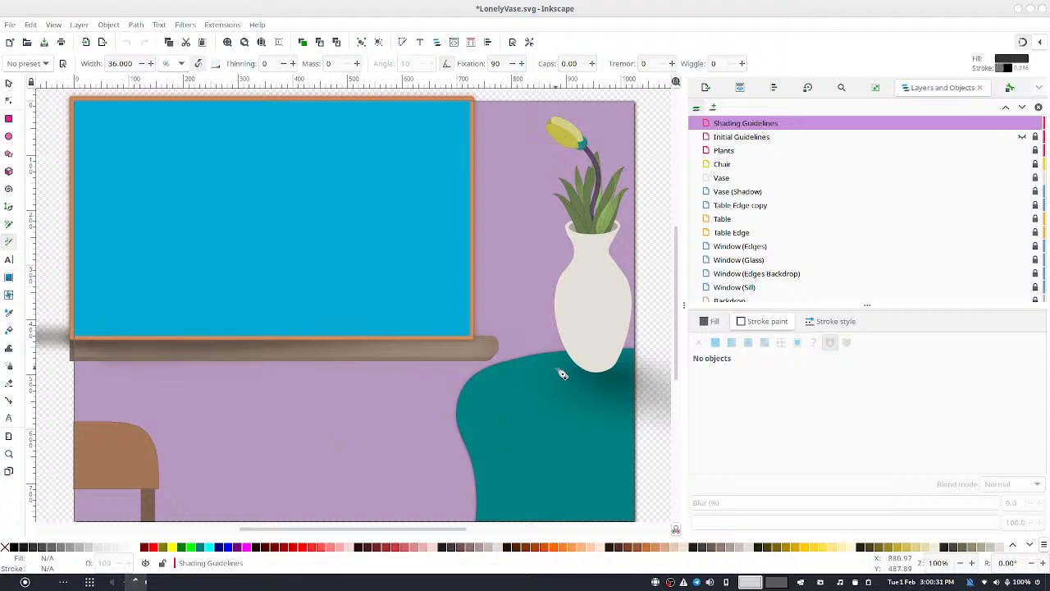
{"action": "mouse_move", "coordinate": [548, 367]}
{"action": "left_mouse_down"}
{"action": "mouse_move", "coordinate": [540, 380]}
{"action": "mouse_move", "coordinate": [559, 388]}
{"action": "left_mouse_up"}
{"action": "key", "text": "ctrl+z"}
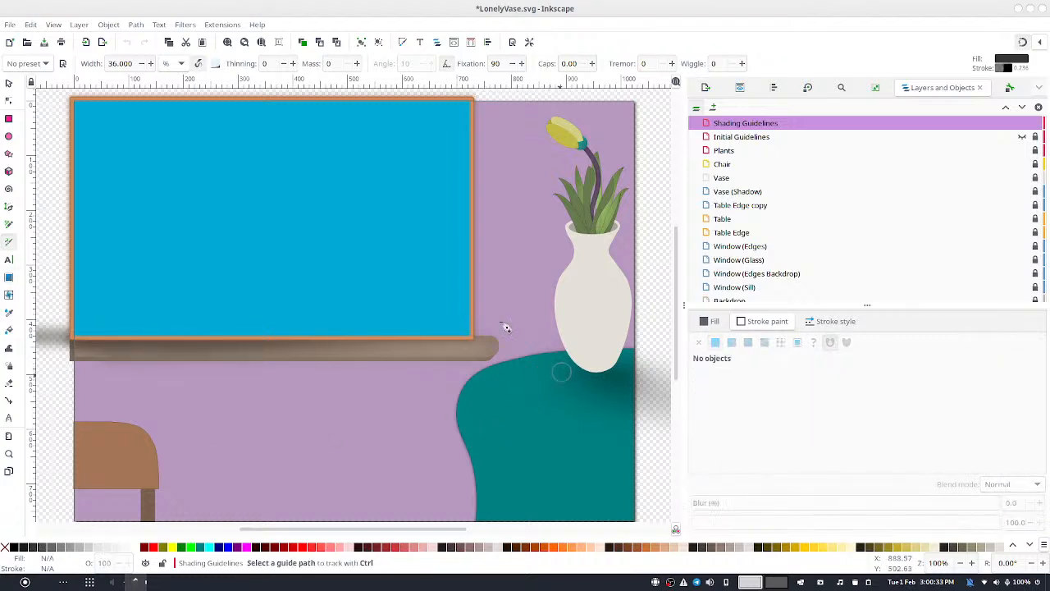
{"action": "left_click", "coordinate": [119, 64]}
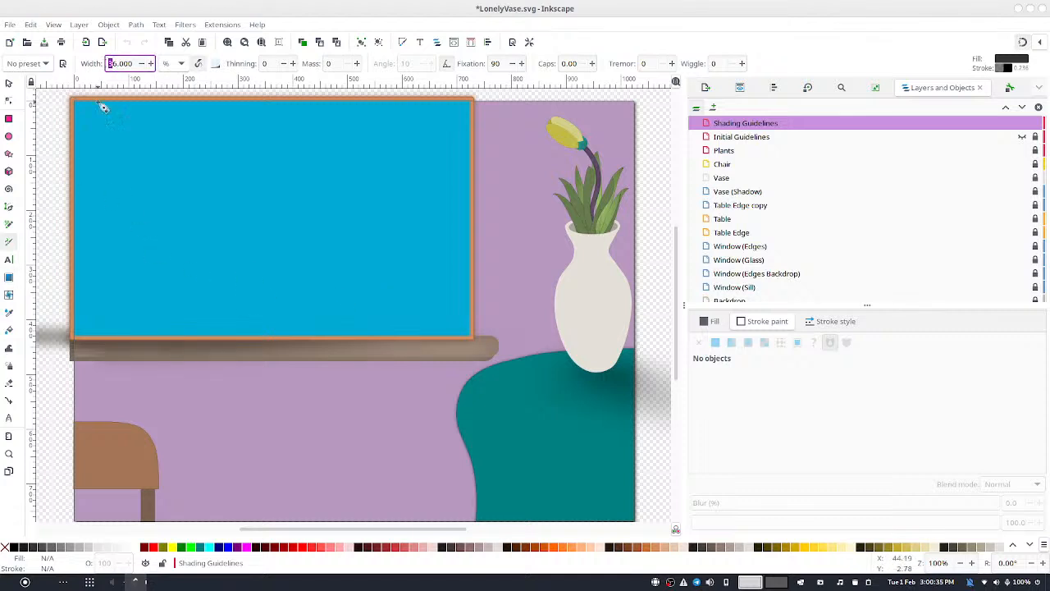
{"action": "key", "text": "Delete"}
{"action": "key", "text": "Delete"}
{"action": "type", "text": "1"}
{"action": "key", "text": "shift+End"}
{"action": "type", "text": "7"}
{"action": "key", "text": "Return"}
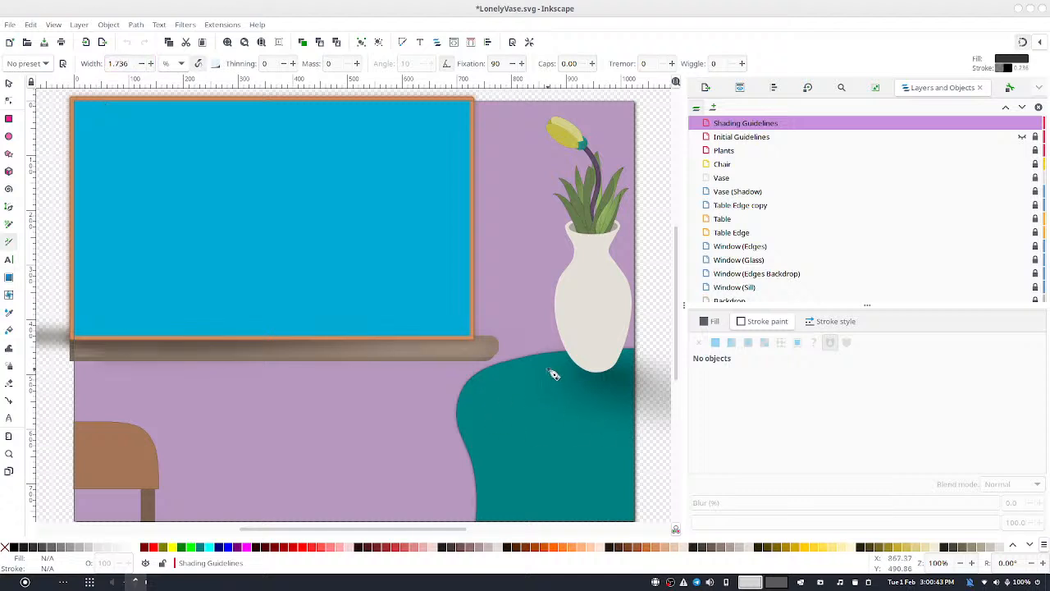
Sketch thin curved shading lines around the vase's base, along the tabletop's rounded left edge and down the table's left front
{"action": "mouse_move", "coordinate": [561, 374]}
{"action": "left_mouse_down"}
{"action": "mouse_move", "coordinate": [605, 397]}
{"action": "mouse_move", "coordinate": [560, 379]}
{"action": "mouse_move", "coordinate": [598, 409]}
{"action": "left_mouse_up"}
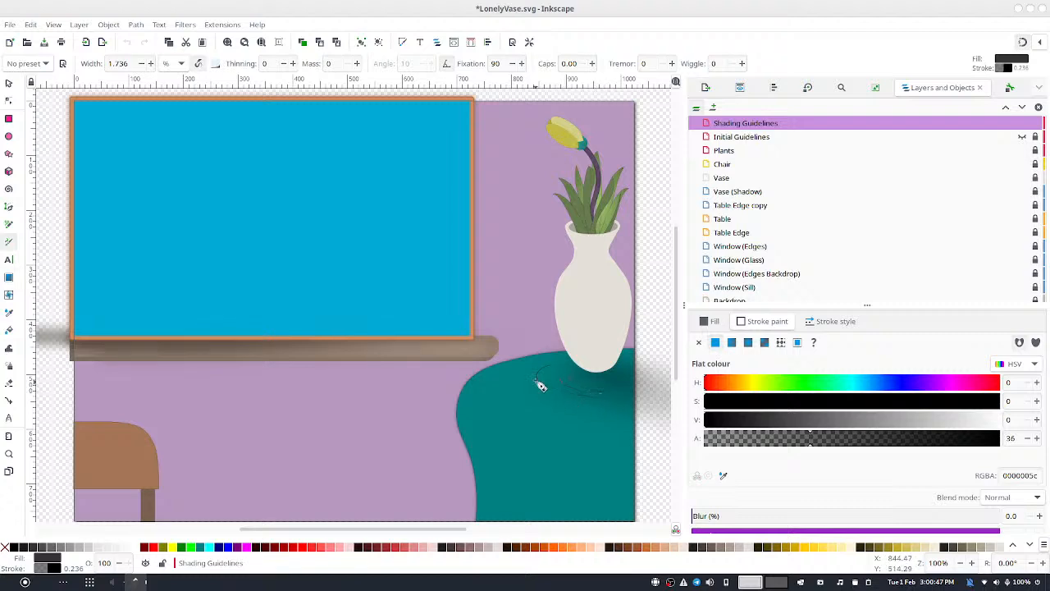
{"action": "mouse_move", "coordinate": [540, 390]}
{"action": "left_mouse_down"}
{"action": "mouse_move", "coordinate": [515, 384]}
{"action": "mouse_move", "coordinate": [527, 395]}
{"action": "mouse_move", "coordinate": [500, 378]}
{"action": "mouse_move", "coordinate": [554, 402]}
{"action": "mouse_move", "coordinate": [620, 414]}
{"action": "left_mouse_up"}
{"action": "left_click_drag", "start_coordinate": [486, 405], "coordinate": [507, 398]}
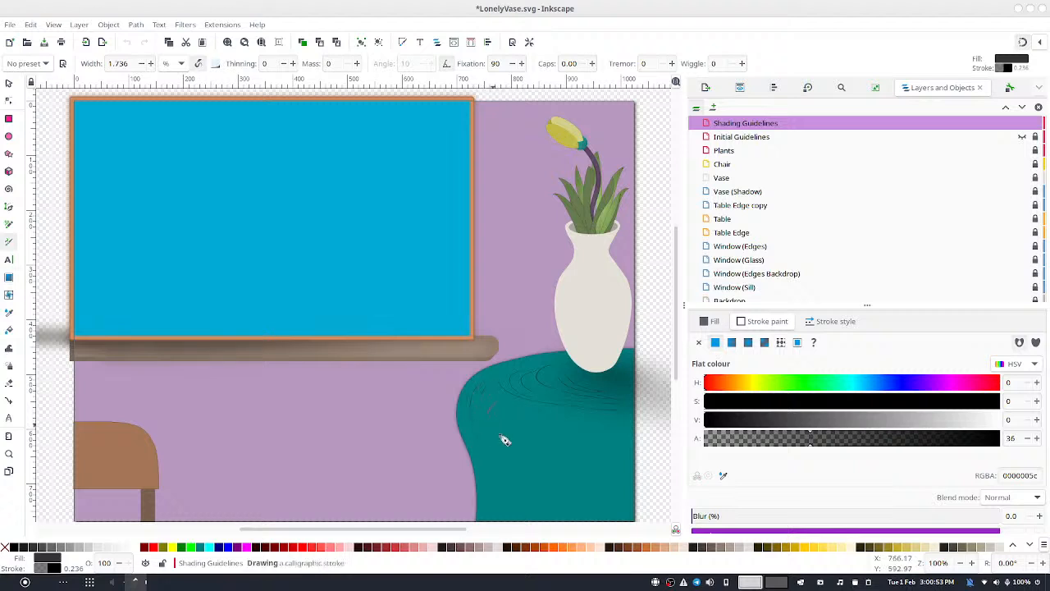
{"action": "left_click_drag", "start_coordinate": [503, 439], "coordinate": [517, 409]}
{"action": "left_click_drag", "start_coordinate": [521, 498], "coordinate": [524, 501]}
{"action": "mouse_move", "coordinate": [491, 452]}
{"action": "left_mouse_down"}
{"action": "mouse_move", "coordinate": [511, 477]}
{"action": "mouse_move", "coordinate": [501, 495]}
{"action": "mouse_move", "coordinate": [489, 466]}
{"action": "mouse_move", "coordinate": [495, 495]}
{"action": "mouse_move", "coordinate": [500, 444]}
{"action": "mouse_move", "coordinate": [526, 499]}
{"action": "left_mouse_up"}
Sketch roughly horizontal shading strokes across the table's right half and along its back edge behind the vase
{"action": "mouse_move", "coordinate": [529, 442]}
{"action": "left_mouse_down"}
{"action": "mouse_move", "coordinate": [543, 503]}
{"action": "mouse_move", "coordinate": [563, 512]}
{"action": "mouse_move", "coordinate": [539, 451]}
{"action": "mouse_move", "coordinate": [540, 421]}
{"action": "mouse_move", "coordinate": [576, 438]}
{"action": "left_mouse_up"}
{"action": "left_click_drag", "start_coordinate": [584, 435], "coordinate": [633, 444]}
{"action": "left_click_drag", "start_coordinate": [595, 435], "coordinate": [592, 432]}
{"action": "mouse_move", "coordinate": [584, 433]}
{"action": "left_mouse_down"}
{"action": "mouse_move", "coordinate": [612, 447]}
{"action": "mouse_move", "coordinate": [610, 438]}
{"action": "mouse_move", "coordinate": [628, 438]}
{"action": "mouse_move", "coordinate": [607, 431]}
{"action": "left_mouse_up"}
{"action": "mouse_move", "coordinate": [576, 422]}
{"action": "left_mouse_down"}
{"action": "mouse_move", "coordinate": [628, 423]}
{"action": "mouse_move", "coordinate": [606, 422]}
{"action": "mouse_move", "coordinate": [618, 427]}
{"action": "left_mouse_up"}
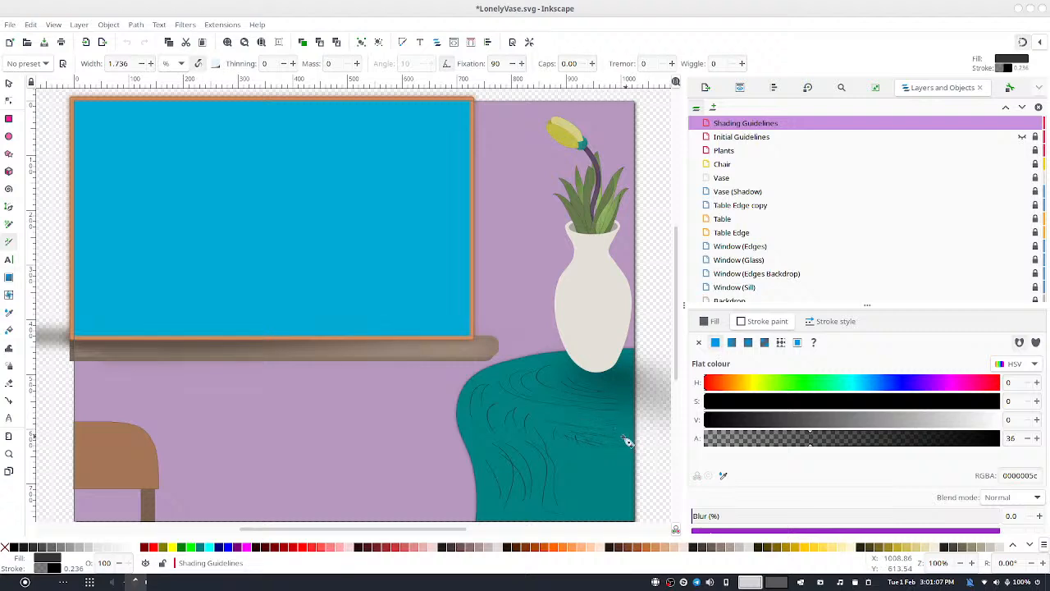
{"action": "mouse_move", "coordinate": [555, 355]}
{"action": "left_mouse_down"}
{"action": "mouse_move", "coordinate": [525, 363]}
{"action": "mouse_move", "coordinate": [632, 354]}
{"action": "left_mouse_up"}
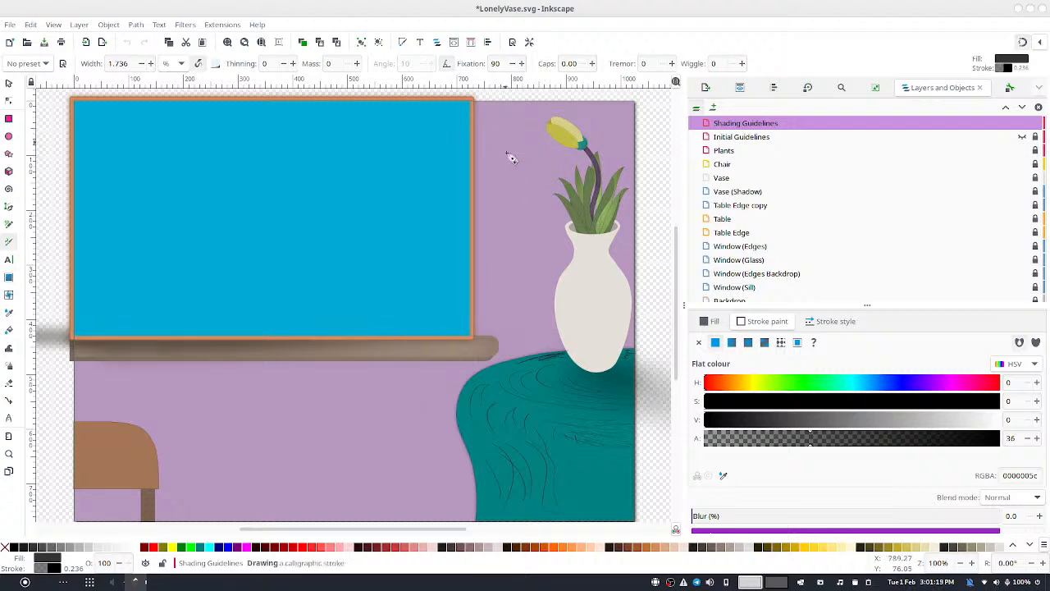
Sketch long, near-vertical shading strokes on the purple wall between the window and the vase and around the flower
{"action": "left_click_drag", "start_coordinate": [504, 134], "coordinate": [515, 236]}
{"action": "left_click_drag", "start_coordinate": [546, 146], "coordinate": [542, 254]}
{"action": "left_click_drag", "start_coordinate": [559, 174], "coordinate": [561, 241]}
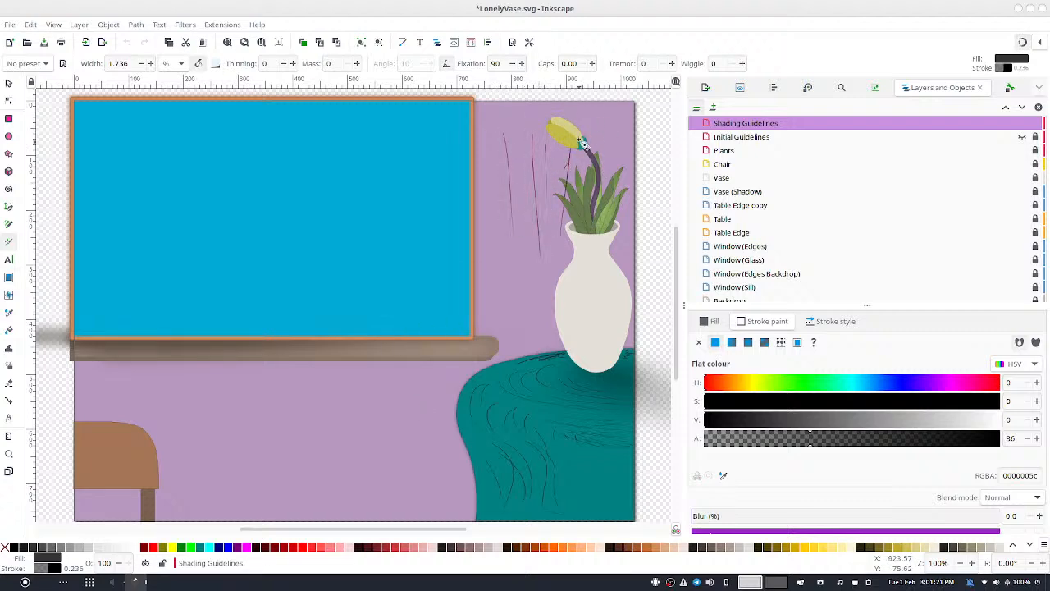
{"action": "left_click_drag", "start_coordinate": [595, 123], "coordinate": [623, 194]}
{"action": "left_click_drag", "start_coordinate": [551, 254], "coordinate": [554, 291]}
{"action": "left_click_drag", "start_coordinate": [539, 258], "coordinate": [539, 317]}
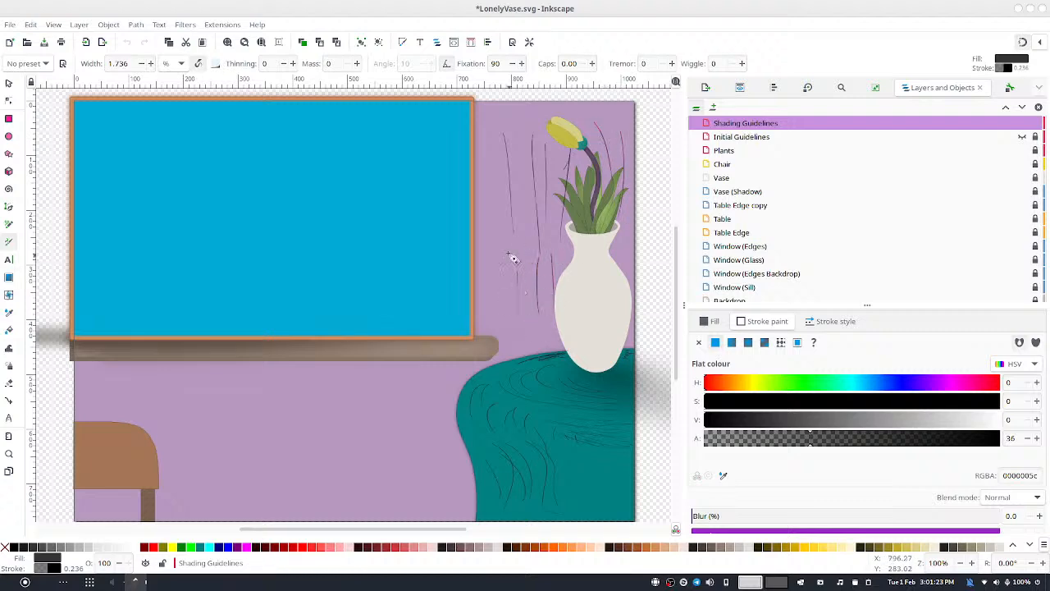
{"action": "left_click_drag", "start_coordinate": [505, 265], "coordinate": [503, 318]}
{"action": "left_click_drag", "start_coordinate": [512, 228], "coordinate": [522, 315]}
{"action": "left_click_drag", "start_coordinate": [552, 251], "coordinate": [548, 306]}
{"action": "left_click_drag", "start_coordinate": [536, 215], "coordinate": [539, 261]}
{"action": "left_click_drag", "start_coordinate": [507, 155], "coordinate": [497, 196]}
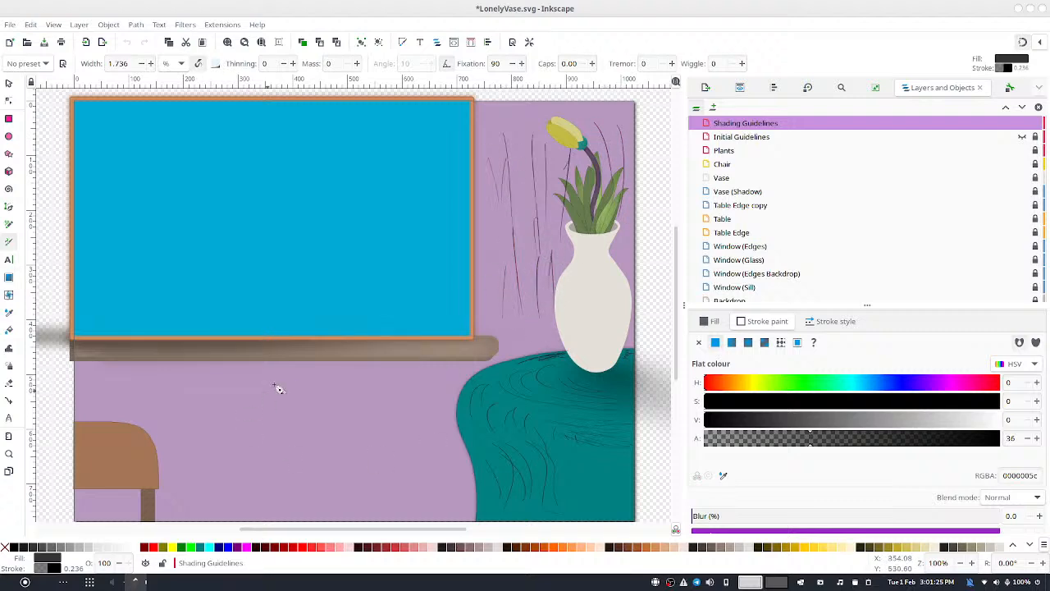
Hatch shading strokes on the lower wall beside the table and on the wall beneath the left part of the window sill
{"action": "left_click_drag", "start_coordinate": [478, 478], "coordinate": [458, 482]}
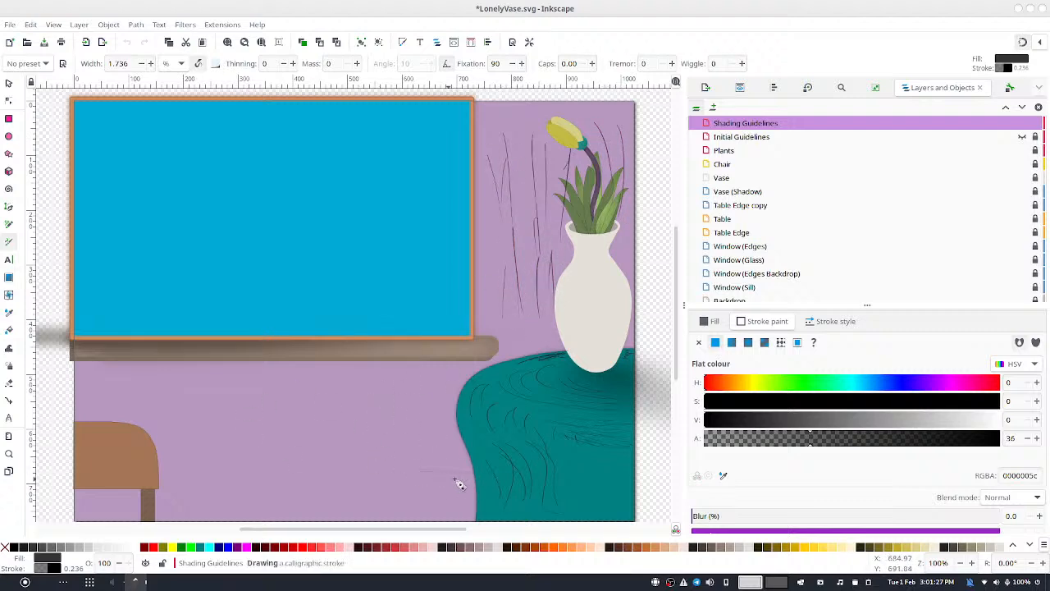
{"action": "mouse_move", "coordinate": [392, 508]}
{"action": "left_mouse_down"}
{"action": "mouse_move", "coordinate": [414, 476]}
{"action": "mouse_move", "coordinate": [456, 462]}
{"action": "mouse_move", "coordinate": [406, 516]}
{"action": "mouse_move", "coordinate": [449, 525]}
{"action": "mouse_move", "coordinate": [434, 514]}
{"action": "mouse_move", "coordinate": [447, 499]}
{"action": "mouse_move", "coordinate": [416, 471]}
{"action": "left_mouse_up"}
{"action": "left_click_drag", "start_coordinate": [419, 475], "coordinate": [439, 481]}
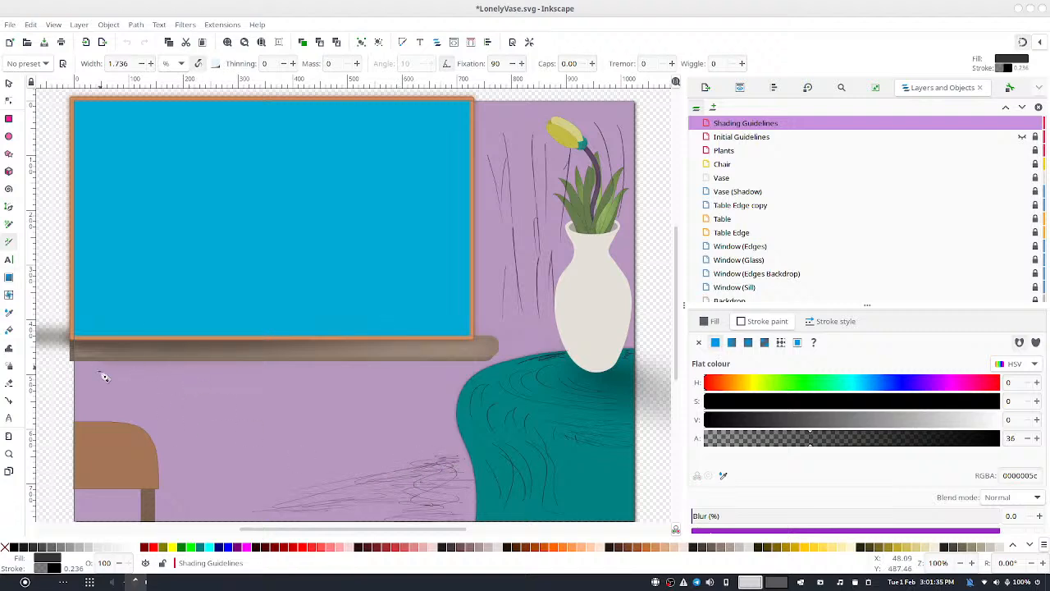
{"action": "mouse_move", "coordinate": [104, 376]}
{"action": "left_mouse_down"}
{"action": "mouse_move", "coordinate": [195, 373]}
{"action": "mouse_move", "coordinate": [95, 404]}
{"action": "mouse_move", "coordinate": [87, 395]}
{"action": "mouse_move", "coordinate": [104, 388]}
{"action": "mouse_move", "coordinate": [184, 393]}
{"action": "mouse_move", "coordinate": [208, 376]}
{"action": "mouse_move", "coordinate": [125, 416]}
{"action": "mouse_move", "coordinate": [164, 400]}
{"action": "mouse_move", "coordinate": [113, 406]}
{"action": "mouse_move", "coordinate": [296, 362]}
{"action": "mouse_move", "coordinate": [278, 364]}
{"action": "mouse_move", "coordinate": [319, 372]}
{"action": "mouse_move", "coordinate": [185, 403]}
{"action": "mouse_move", "coordinate": [316, 375]}
{"action": "left_mouse_up"}
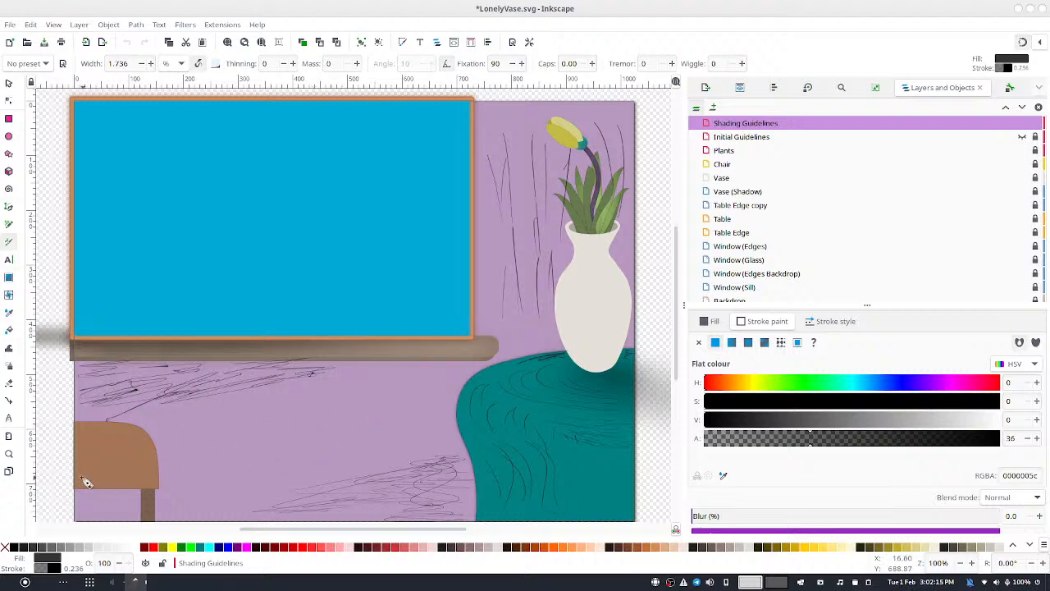
Hatch the brown chair backrest with shading strokes and draw thin lines along the window sill's lower edge
{"action": "mouse_move", "coordinate": [81, 485]}
{"action": "left_mouse_down"}
{"action": "mouse_move", "coordinate": [137, 485]}
{"action": "mouse_move", "coordinate": [104, 480]}
{"action": "mouse_move", "coordinate": [121, 477]}
{"action": "mouse_move", "coordinate": [82, 455]}
{"action": "mouse_move", "coordinate": [93, 452]}
{"action": "mouse_move", "coordinate": [72, 445]}
{"action": "mouse_move", "coordinate": [78, 434]}
{"action": "mouse_move", "coordinate": [140, 441]}
{"action": "mouse_move", "coordinate": [167, 465]}
{"action": "mouse_move", "coordinate": [154, 459]}
{"action": "mouse_move", "coordinate": [165, 480]}
{"action": "mouse_move", "coordinate": [129, 457]}
{"action": "mouse_move", "coordinate": [158, 480]}
{"action": "mouse_move", "coordinate": [153, 457]}
{"action": "mouse_move", "coordinate": [152, 477]}
{"action": "mouse_move", "coordinate": [131, 473]}
{"action": "mouse_move", "coordinate": [139, 452]}
{"action": "mouse_move", "coordinate": [87, 491]}
{"action": "left_mouse_up"}
{"action": "mouse_move", "coordinate": [75, 484]}
{"action": "left_mouse_down"}
{"action": "mouse_move", "coordinate": [78, 490]}
{"action": "mouse_move", "coordinate": [107, 493]}
{"action": "mouse_move", "coordinate": [79, 488]}
{"action": "mouse_move", "coordinate": [161, 492]}
{"action": "left_mouse_up"}
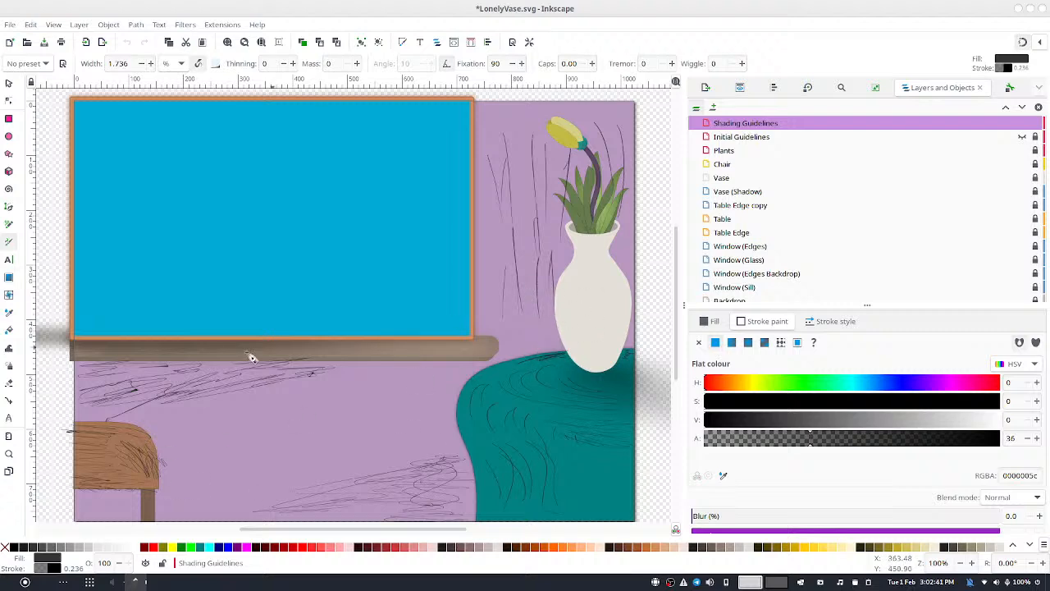
{"action": "mouse_move", "coordinate": [89, 357]}
{"action": "left_mouse_down"}
{"action": "mouse_move", "coordinate": [83, 352]}
{"action": "mouse_move", "coordinate": [189, 362]}
{"action": "left_mouse_up"}
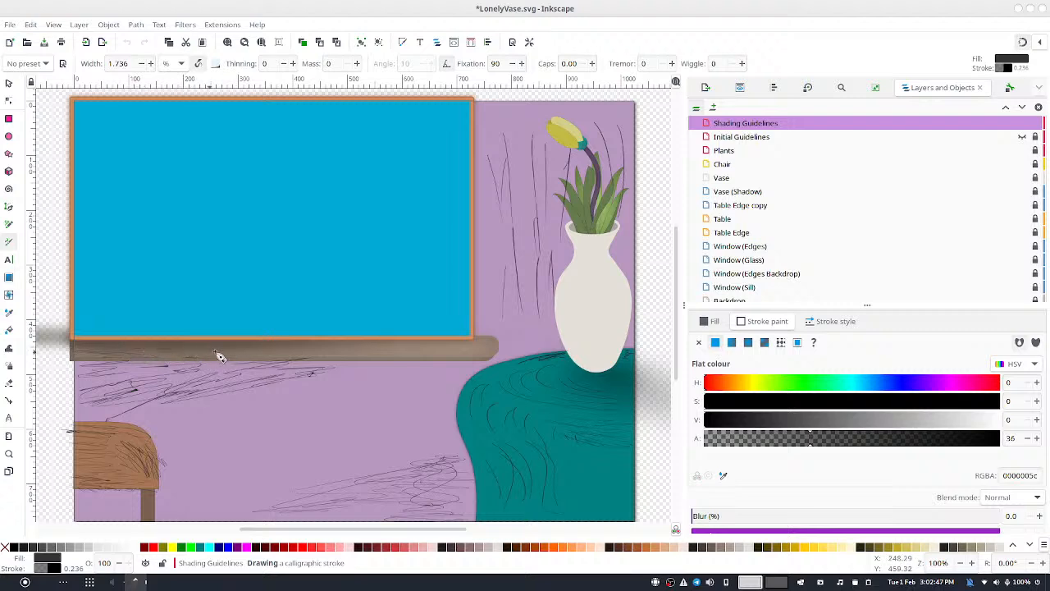
{"action": "left_click_drag", "start_coordinate": [275, 359], "coordinate": [283, 361]}
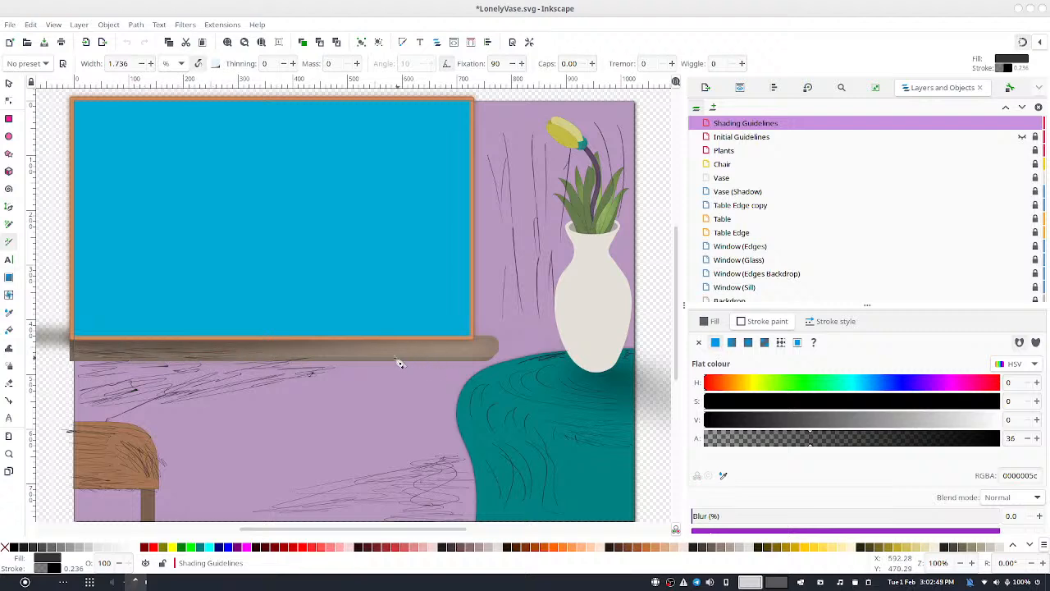
{"action": "mouse_move", "coordinate": [395, 358]}
{"action": "left_mouse_down"}
{"action": "mouse_move", "coordinate": [323, 352]}
{"action": "mouse_move", "coordinate": [367, 362]}
{"action": "left_mouse_up"}
Sketch a curved shading line on the table's left part and small ovals with hatching on the vase's left side
{"action": "mouse_move", "coordinate": [516, 407]}
{"action": "left_mouse_down"}
{"action": "mouse_move", "coordinate": [574, 421]}
{"action": "mouse_move", "coordinate": [540, 425]}
{"action": "mouse_move", "coordinate": [567, 423]}
{"action": "mouse_move", "coordinate": [554, 420]}
{"action": "mouse_move", "coordinate": [569, 440]}
{"action": "mouse_move", "coordinate": [529, 420]}
{"action": "left_mouse_up"}
{"action": "left_click_drag", "start_coordinate": [578, 278], "coordinate": [565, 318]}
{"action": "left_click_drag", "start_coordinate": [564, 304], "coordinate": [564, 321]}
{"action": "left_click_drag", "start_coordinate": [562, 303], "coordinate": [563, 317]}
{"action": "mouse_move", "coordinate": [561, 303]}
{"action": "left_mouse_down"}
{"action": "mouse_move", "coordinate": [570, 339]}
{"action": "mouse_move", "coordinate": [580, 330]}
{"action": "mouse_move", "coordinate": [584, 343]}
{"action": "left_mouse_up"}
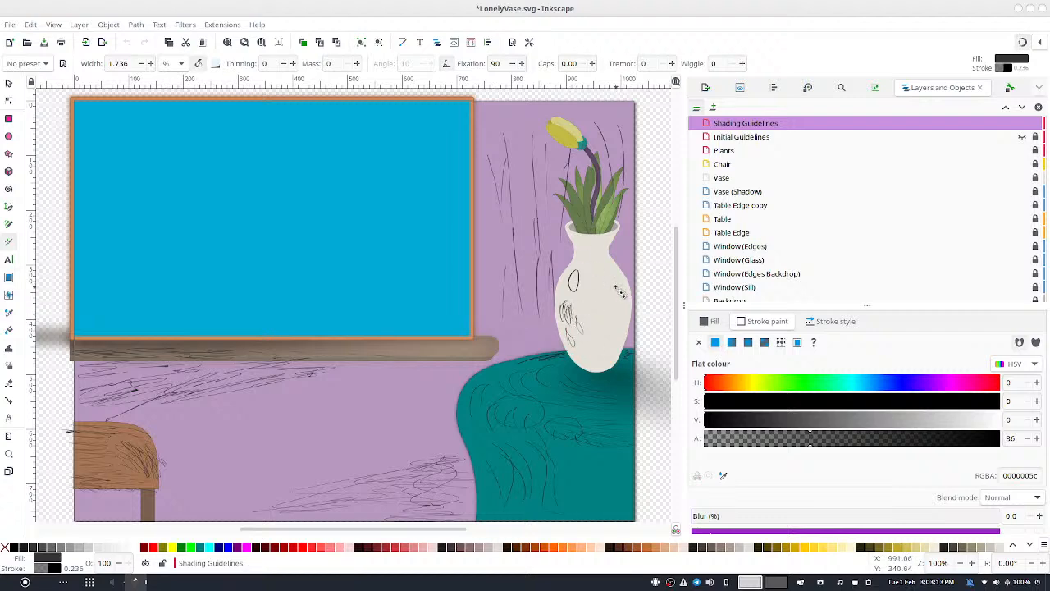
Hatch shading strokes on the vase's right side and lower right edge, and draw curved lines around its neck
{"action": "mouse_move", "coordinate": [608, 282]}
{"action": "left_mouse_down"}
{"action": "mouse_move", "coordinate": [612, 299]}
{"action": "mouse_move", "coordinate": [630, 284]}
{"action": "mouse_move", "coordinate": [624, 293]}
{"action": "left_mouse_up"}
{"action": "mouse_move", "coordinate": [596, 261]}
{"action": "left_mouse_down"}
{"action": "mouse_move", "coordinate": [579, 255]}
{"action": "mouse_move", "coordinate": [596, 260]}
{"action": "mouse_move", "coordinate": [584, 251]}
{"action": "mouse_move", "coordinate": [605, 246]}
{"action": "mouse_move", "coordinate": [607, 256]}
{"action": "left_mouse_up"}
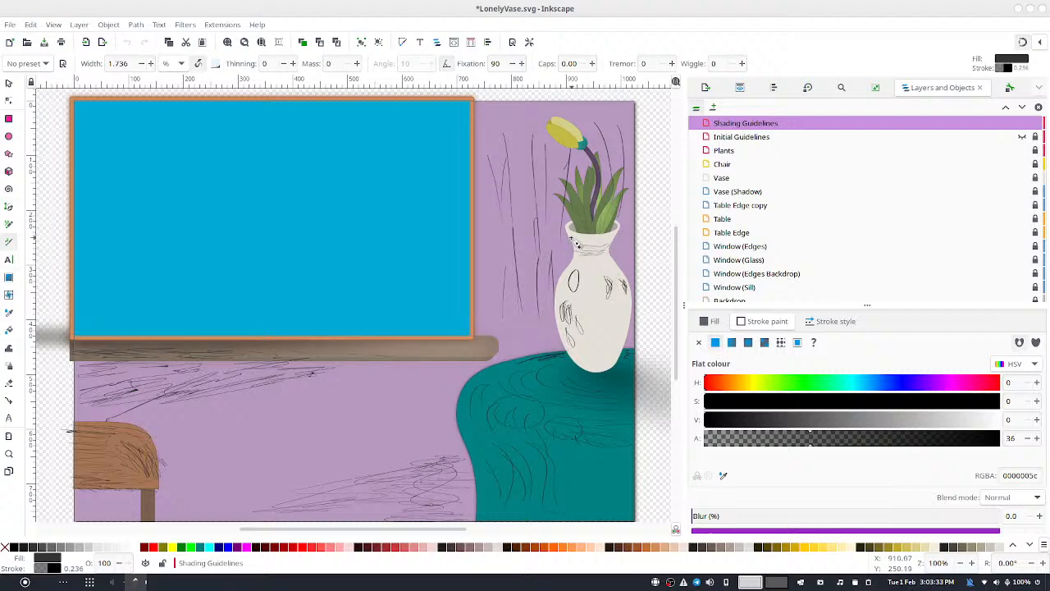
{"action": "left_click_drag", "start_coordinate": [576, 233], "coordinate": [622, 234]}
{"action": "mouse_move", "coordinate": [615, 366]}
{"action": "left_mouse_down"}
{"action": "mouse_move", "coordinate": [615, 375]}
{"action": "mouse_move", "coordinate": [628, 370]}
{"action": "mouse_move", "coordinate": [612, 352]}
{"action": "mouse_move", "coordinate": [625, 336]}
{"action": "mouse_move", "coordinate": [621, 350]}
{"action": "left_mouse_up"}
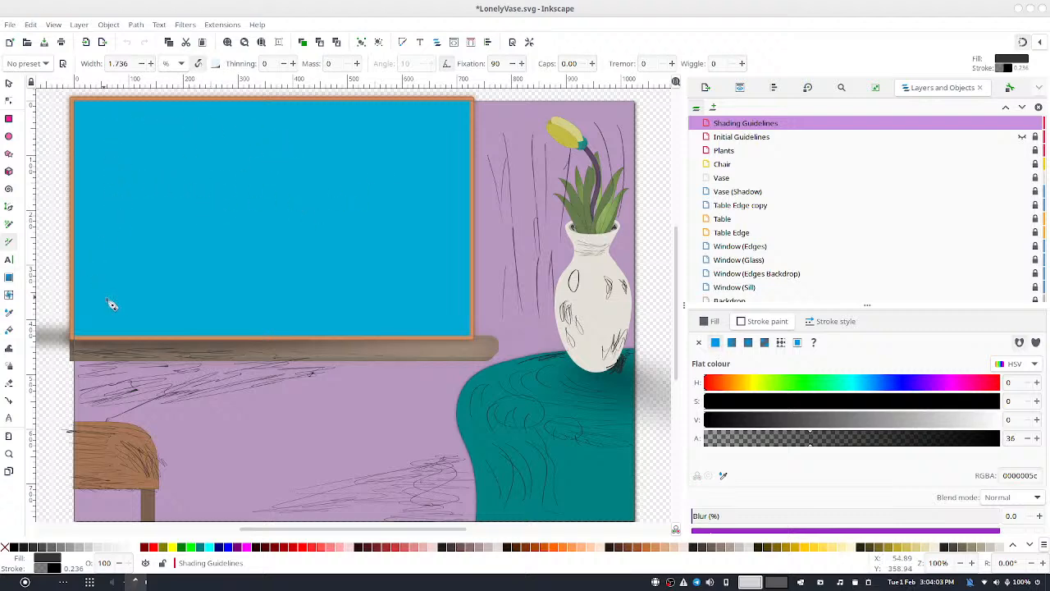
Sketch a forked tree branch across the window glass, entering from its left edge with one limb rising to the upper frame
{"action": "left_click_drag", "start_coordinate": [87, 254], "coordinate": [153, 195]}
{"action": "left_click_drag", "start_coordinate": [80, 201], "coordinate": [138, 173]}
{"action": "mouse_move", "coordinate": [81, 260]}
{"action": "left_mouse_down"}
{"action": "mouse_move", "coordinate": [155, 204]}
{"action": "mouse_move", "coordinate": [246, 212]}
{"action": "left_mouse_up"}
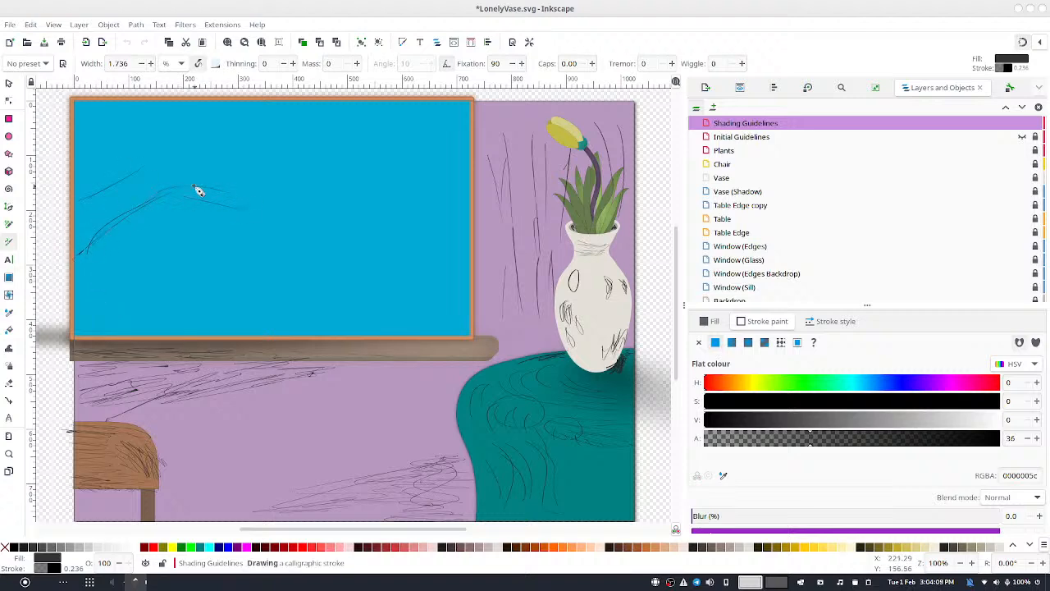
{"action": "left_click_drag", "start_coordinate": [200, 188], "coordinate": [262, 201]}
{"action": "left_click_drag", "start_coordinate": [161, 177], "coordinate": [190, 133]}
{"action": "mouse_move", "coordinate": [186, 141]}
{"action": "left_mouse_down"}
{"action": "mouse_move", "coordinate": [224, 108]}
{"action": "mouse_move", "coordinate": [232, 117]}
{"action": "mouse_move", "coordinate": [281, 107]}
{"action": "mouse_move", "coordinate": [312, 126]}
{"action": "mouse_move", "coordinate": [317, 106]}
{"action": "left_mouse_up"}
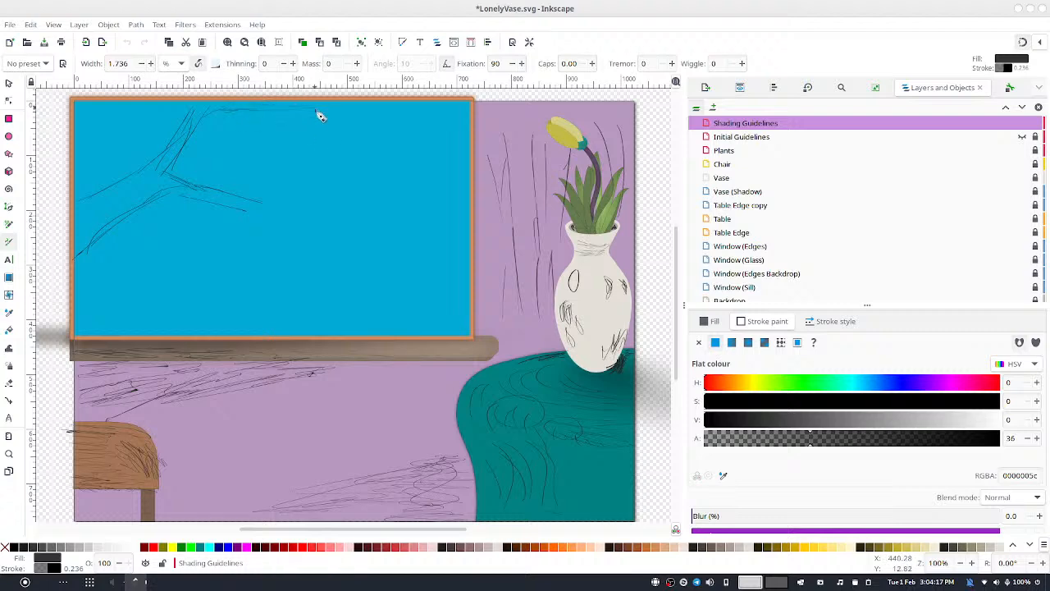
Extend the window branch with two forking offshoots toward the right and sketch a small round bird perched on it
{"action": "mouse_move", "coordinate": [235, 196]}
{"action": "left_mouse_down"}
{"action": "mouse_move", "coordinate": [280, 192]}
{"action": "mouse_move", "coordinate": [265, 201]}
{"action": "mouse_move", "coordinate": [325, 180]}
{"action": "left_mouse_up"}
{"action": "left_click_drag", "start_coordinate": [222, 194], "coordinate": [296, 227]}
{"action": "mouse_move", "coordinate": [265, 204]}
{"action": "left_mouse_down"}
{"action": "mouse_move", "coordinate": [303, 219]}
{"action": "mouse_move", "coordinate": [314, 244]}
{"action": "mouse_move", "coordinate": [336, 251]}
{"action": "mouse_move", "coordinate": [323, 241]}
{"action": "mouse_move", "coordinate": [346, 233]}
{"action": "left_mouse_up"}
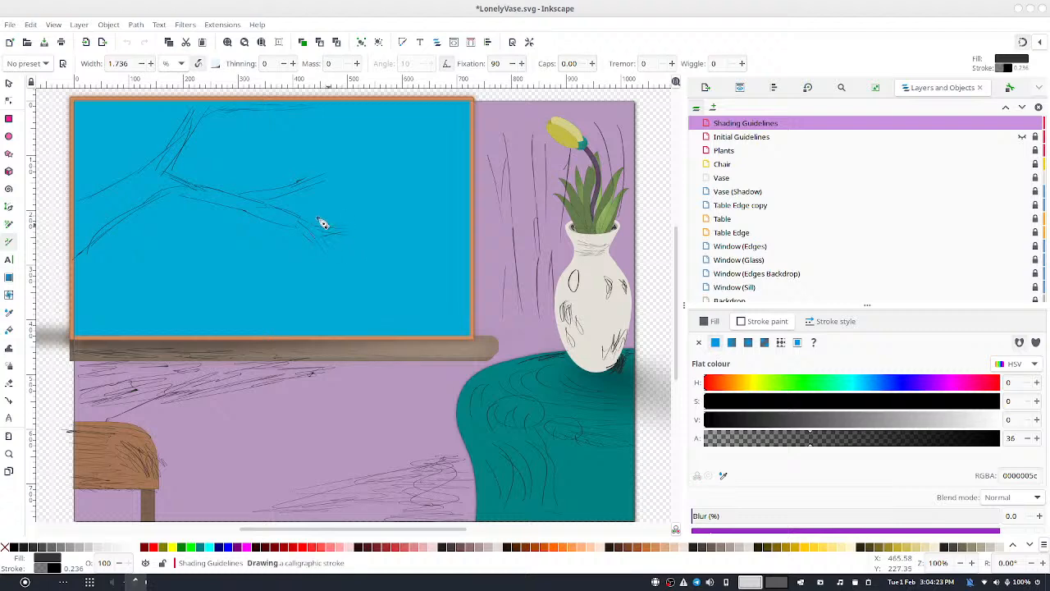
{"action": "mouse_move", "coordinate": [222, 173]}
{"action": "left_mouse_down"}
{"action": "mouse_move", "coordinate": [212, 188]}
{"action": "mouse_move", "coordinate": [220, 169]}
{"action": "left_mouse_up"}
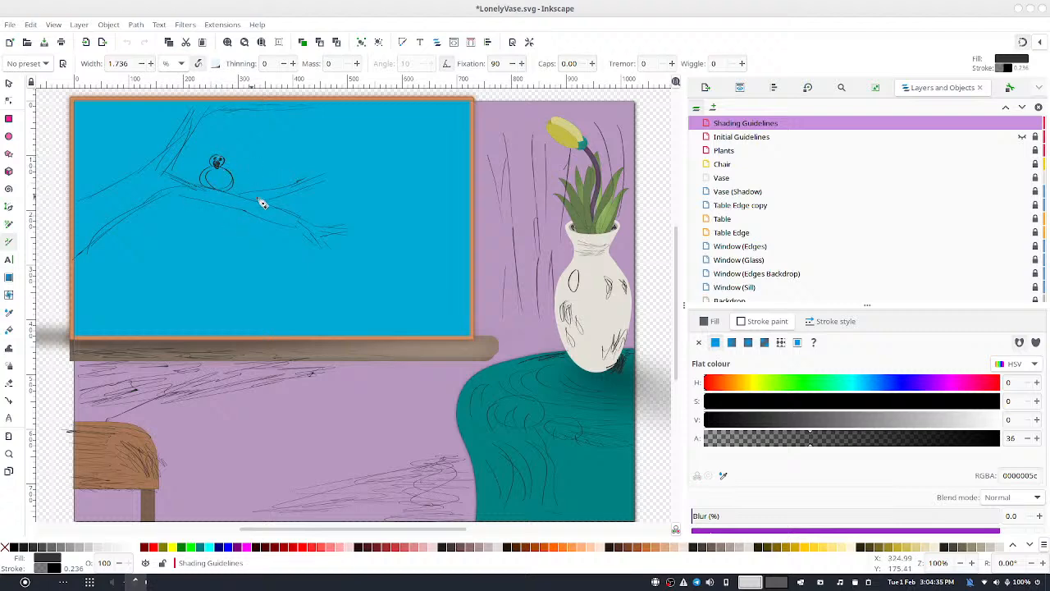
Sketch twig and leaf clusters at the branch tips, including a drooping offshoot ending in a fan of leaves
{"action": "mouse_move", "coordinate": [319, 180]}
{"action": "left_mouse_down"}
{"action": "mouse_move", "coordinate": [336, 169]}
{"action": "mouse_move", "coordinate": [349, 181]}
{"action": "mouse_move", "coordinate": [336, 163]}
{"action": "mouse_move", "coordinate": [337, 172]}
{"action": "left_mouse_up"}
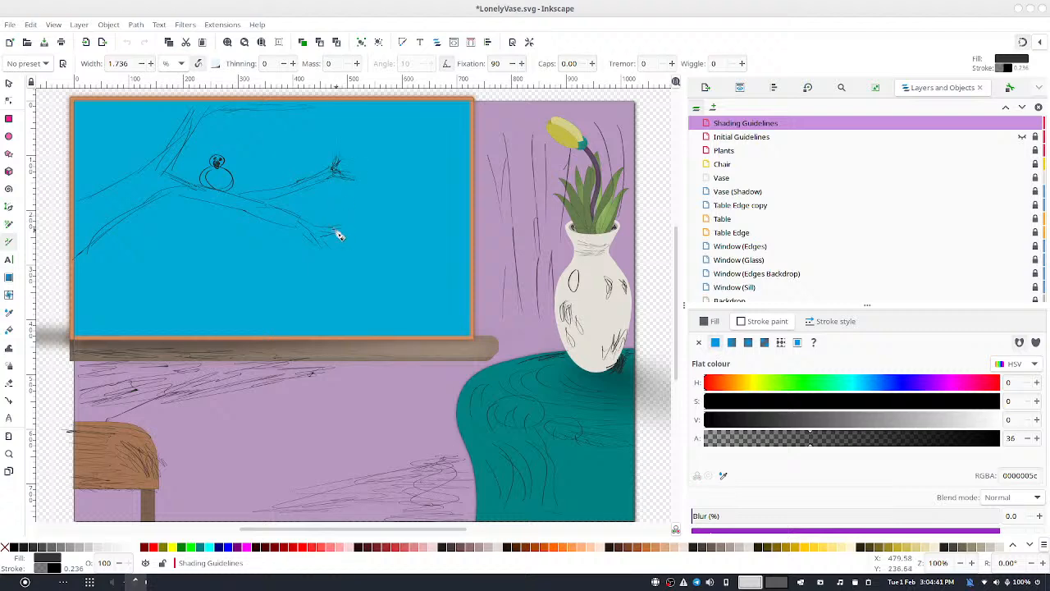
{"action": "left_click_drag", "start_coordinate": [332, 229], "coordinate": [348, 229]}
{"action": "mouse_move", "coordinate": [329, 225]}
{"action": "left_mouse_down"}
{"action": "mouse_move", "coordinate": [334, 282]}
{"action": "mouse_move", "coordinate": [352, 269]}
{"action": "mouse_move", "coordinate": [321, 279]}
{"action": "mouse_move", "coordinate": [335, 285]}
{"action": "mouse_move", "coordinate": [329, 292]}
{"action": "mouse_move", "coordinate": [325, 278]}
{"action": "mouse_move", "coordinate": [309, 284]}
{"action": "mouse_move", "coordinate": [330, 279]}
{"action": "mouse_move", "coordinate": [336, 297]}
{"action": "mouse_move", "coordinate": [330, 288]}
{"action": "mouse_move", "coordinate": [320, 301]}
{"action": "mouse_move", "coordinate": [350, 288]}
{"action": "left_mouse_up"}
{"action": "left_click_drag", "start_coordinate": [362, 230], "coordinate": [365, 222]}
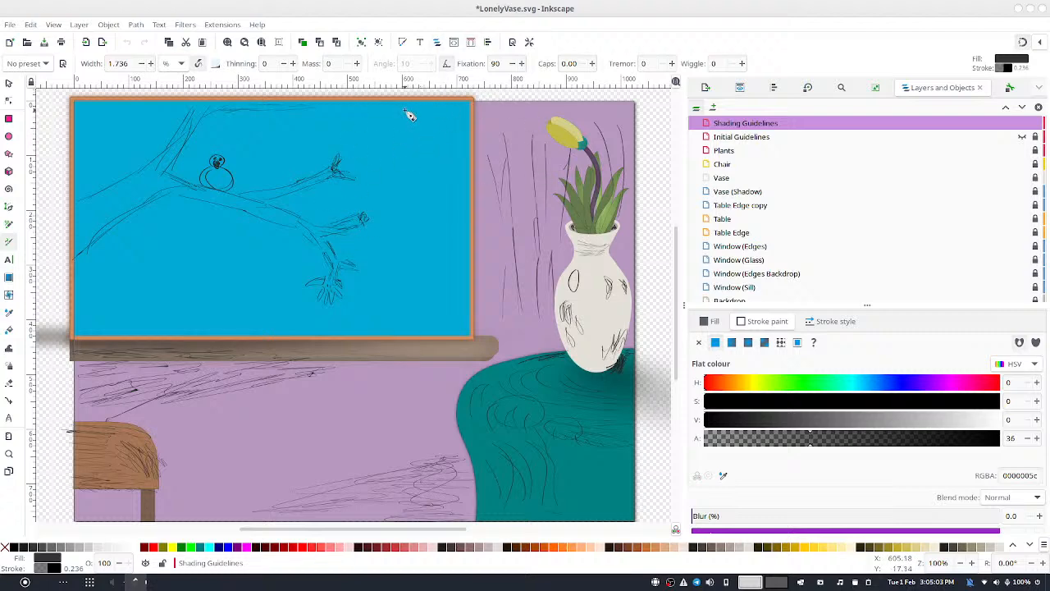
Draw long diagonal light lines across the right half of the window glass and a short vertical line near its upper edge
{"action": "mouse_move", "coordinate": [401, 106]}
{"action": "left_mouse_down"}
{"action": "mouse_move", "coordinate": [405, 131]}
{"action": "mouse_move", "coordinate": [446, 164]}
{"action": "mouse_move", "coordinate": [420, 148]}
{"action": "mouse_move", "coordinate": [474, 172]}
{"action": "left_mouse_up"}
{"action": "mouse_move", "coordinate": [344, 126]}
{"action": "left_mouse_down"}
{"action": "mouse_move", "coordinate": [432, 158]}
{"action": "mouse_move", "coordinate": [297, 119]}
{"action": "left_mouse_up"}
{"action": "mouse_move", "coordinate": [107, 109]}
{"action": "left_mouse_down"}
{"action": "mouse_move", "coordinate": [210, 137]}
{"action": "mouse_move", "coordinate": [201, 137]}
{"action": "mouse_move", "coordinate": [349, 205]}
{"action": "mouse_move", "coordinate": [479, 245]}
{"action": "left_mouse_up"}
{"action": "mouse_move", "coordinate": [486, 249]}
{"action": "left_mouse_down"}
{"action": "mouse_move", "coordinate": [436, 235]}
{"action": "mouse_move", "coordinate": [472, 254]}
{"action": "left_mouse_up"}
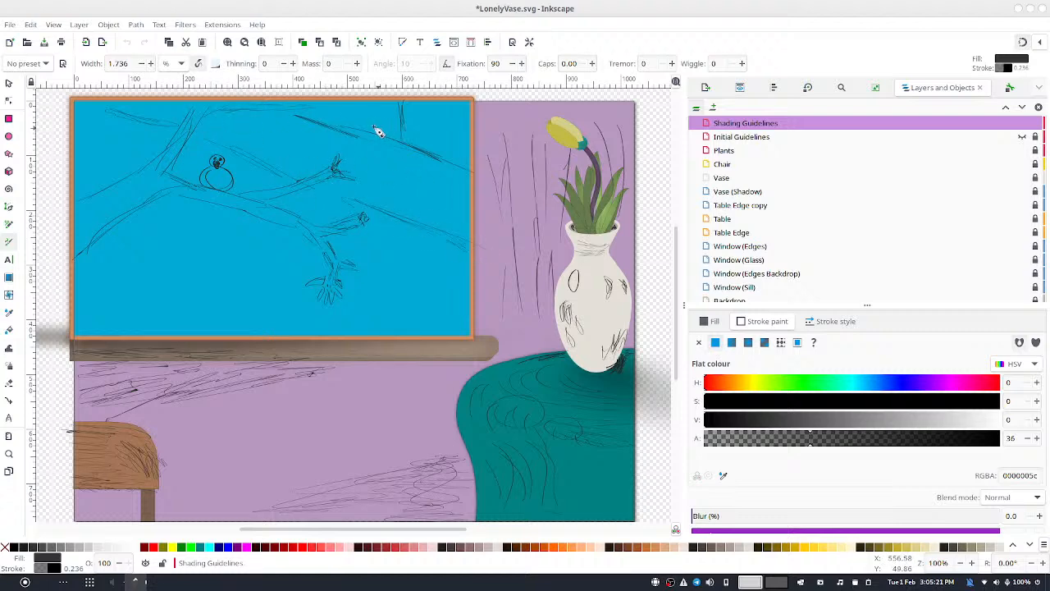
Hatch diagonal shading strokes over the window glass in both upper corners and across the area below the branch
{"action": "mouse_move", "coordinate": [368, 136]}
{"action": "left_mouse_down"}
{"action": "mouse_move", "coordinate": [270, 99]}
{"action": "mouse_move", "coordinate": [413, 158]}
{"action": "mouse_move", "coordinate": [344, 134]}
{"action": "mouse_move", "coordinate": [397, 135]}
{"action": "mouse_move", "coordinate": [373, 127]}
{"action": "mouse_move", "coordinate": [397, 141]}
{"action": "left_mouse_up"}
{"action": "mouse_move", "coordinate": [320, 115]}
{"action": "left_mouse_down"}
{"action": "mouse_move", "coordinate": [372, 120]}
{"action": "mouse_move", "coordinate": [356, 110]}
{"action": "mouse_move", "coordinate": [343, 110]}
{"action": "mouse_move", "coordinate": [391, 131]}
{"action": "mouse_move", "coordinate": [382, 115]}
{"action": "mouse_move", "coordinate": [402, 138]}
{"action": "mouse_move", "coordinate": [394, 108]}
{"action": "mouse_move", "coordinate": [399, 123]}
{"action": "left_mouse_up"}
{"action": "mouse_move", "coordinate": [86, 121]}
{"action": "left_mouse_down"}
{"action": "mouse_move", "coordinate": [167, 140]}
{"action": "mouse_move", "coordinate": [87, 131]}
{"action": "left_mouse_up"}
{"action": "left_click_drag", "start_coordinate": [268, 196], "coordinate": [469, 271]}
{"action": "mouse_move", "coordinate": [413, 254]}
{"action": "left_mouse_down"}
{"action": "mouse_move", "coordinate": [414, 279]}
{"action": "mouse_move", "coordinate": [447, 292]}
{"action": "left_mouse_up"}
{"action": "mouse_move", "coordinate": [150, 173]}
{"action": "left_mouse_down"}
{"action": "mouse_move", "coordinate": [127, 153]}
{"action": "mouse_move", "coordinate": [164, 171]}
{"action": "left_mouse_up"}
{"action": "mouse_move", "coordinate": [415, 277]}
{"action": "left_mouse_down"}
{"action": "mouse_move", "coordinate": [454, 297]}
{"action": "mouse_move", "coordinate": [433, 315]}
{"action": "mouse_move", "coordinate": [453, 321]}
{"action": "left_mouse_up"}
{"action": "left_click_drag", "start_coordinate": [252, 238], "coordinate": [328, 282]}
{"action": "mouse_move", "coordinate": [211, 240]}
{"action": "left_mouse_down"}
{"action": "mouse_move", "coordinate": [284, 288]}
{"action": "mouse_move", "coordinate": [202, 324]}
{"action": "mouse_move", "coordinate": [87, 298]}
{"action": "mouse_move", "coordinate": [134, 265]}
{"action": "left_mouse_up"}
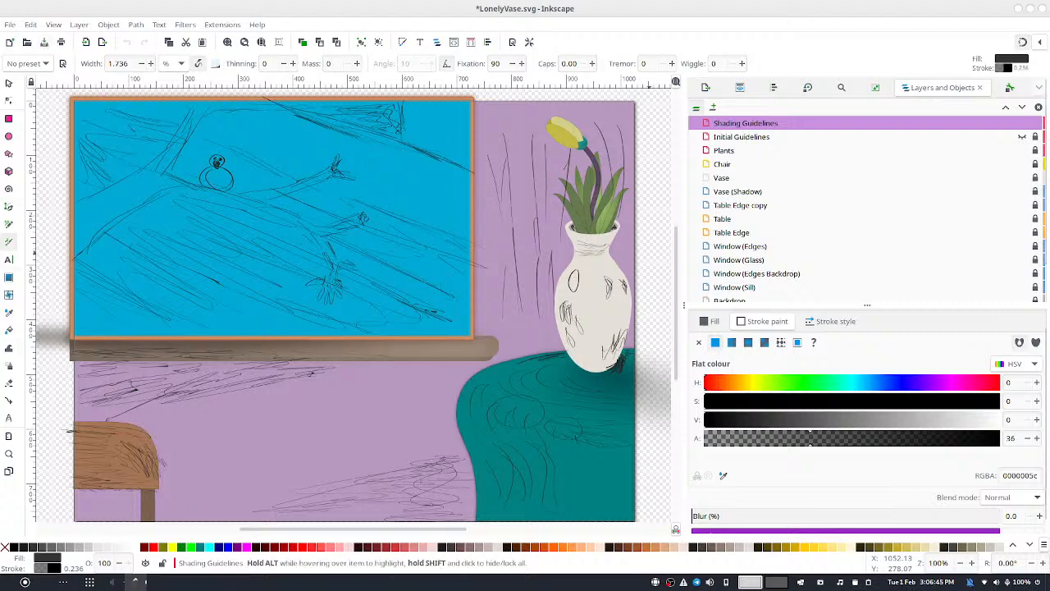
{"action": "left_click", "coordinate": [135, 581]}
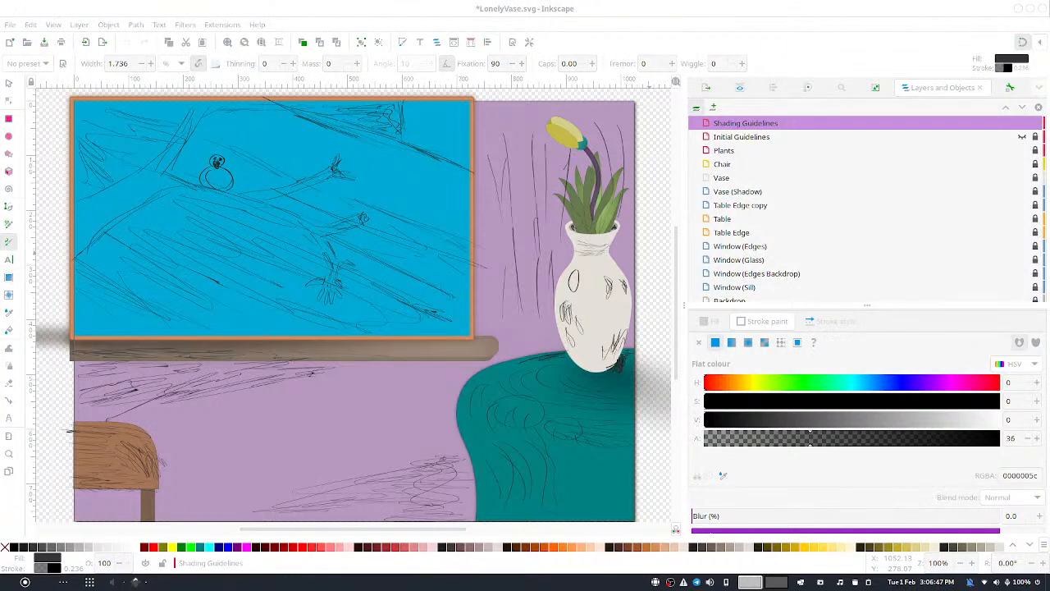